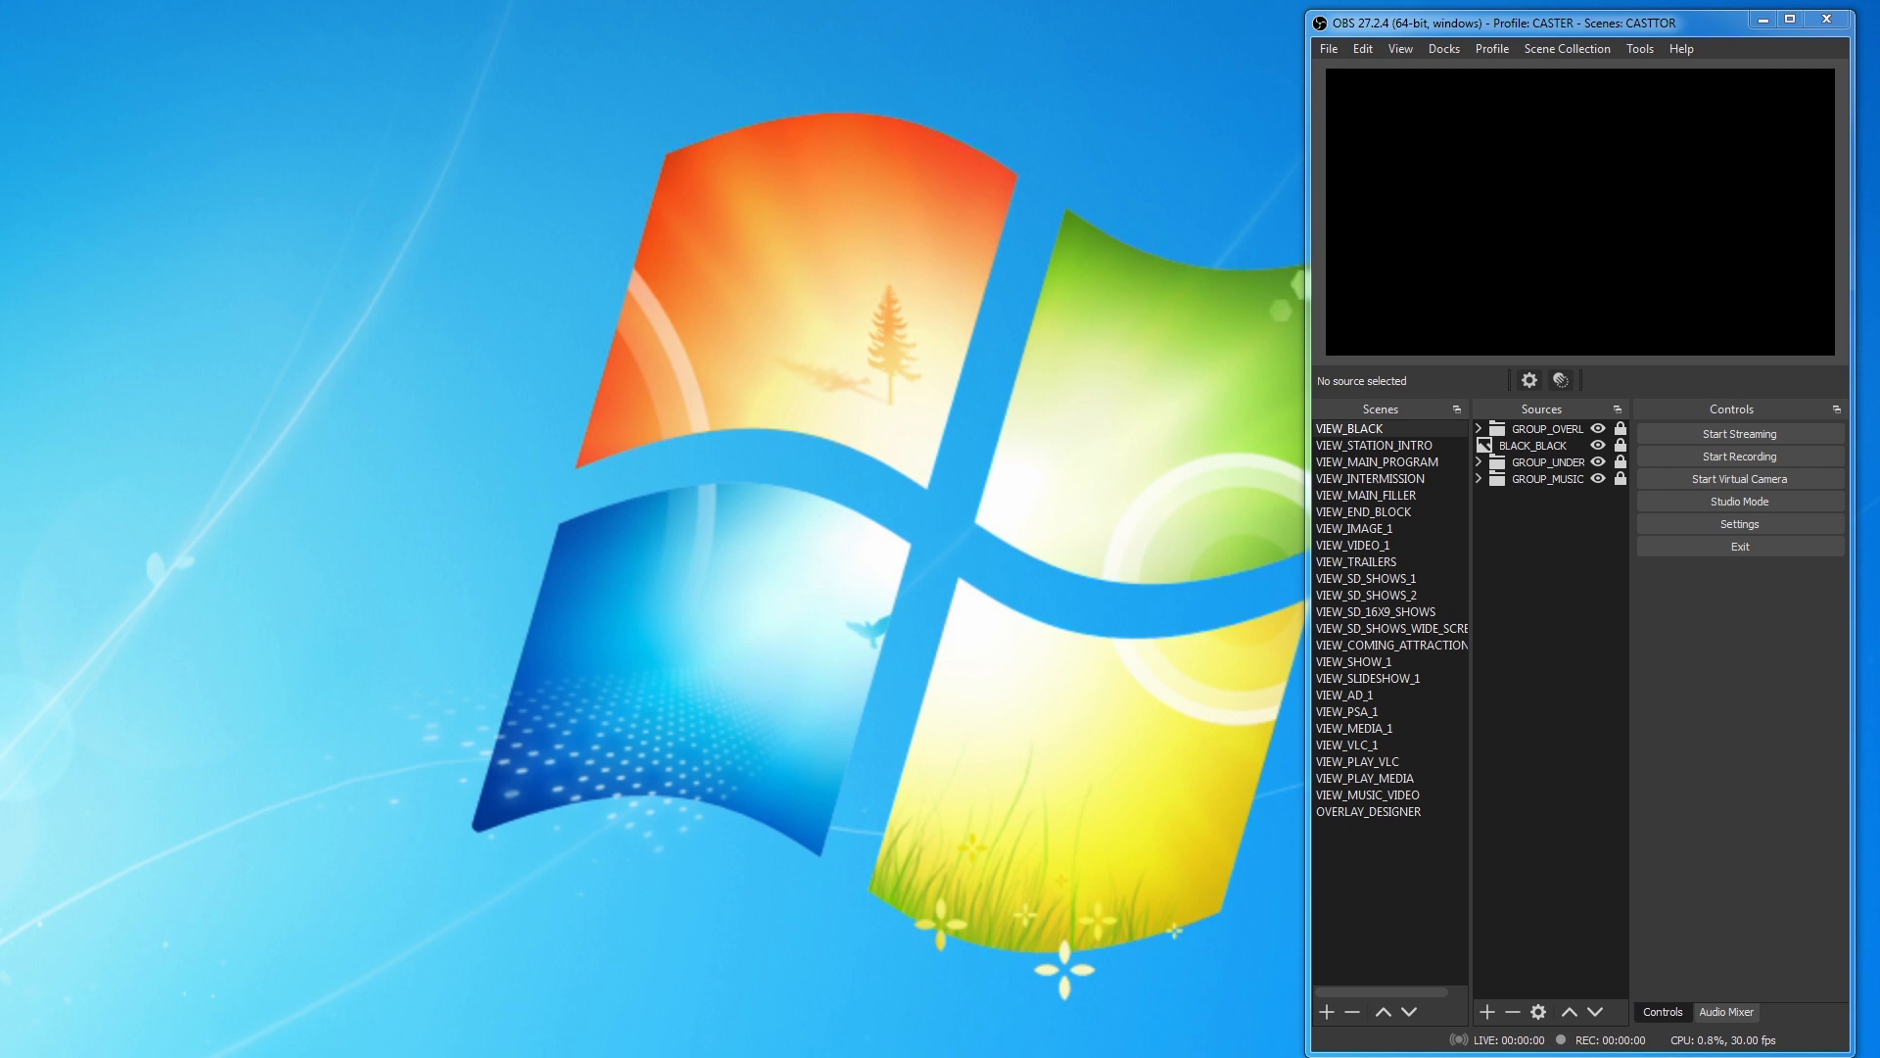
Bring up the Program Schedule Editor and open the COMMANDO CODY schedule from the common programs
{"action": "left_click_drag", "start_coordinate": [0, 196], "coordinate": [483, 39]}
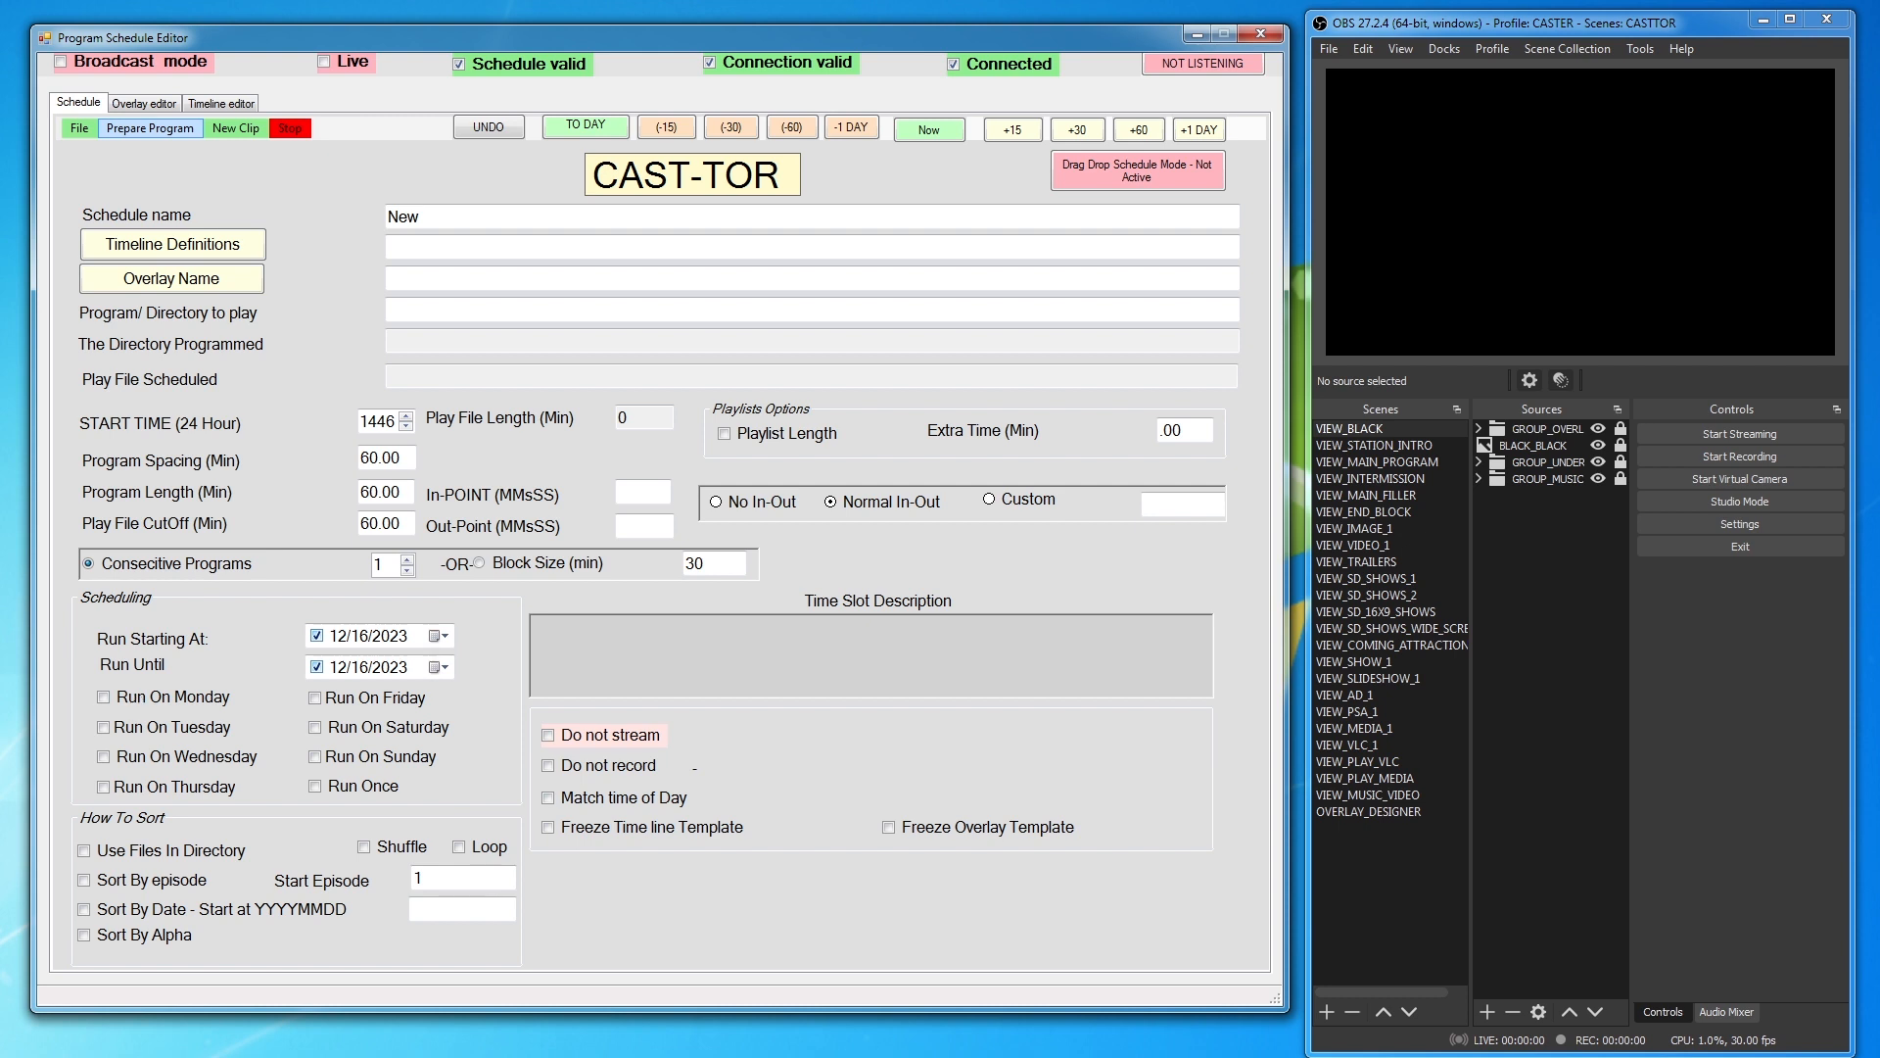
{"action": "left_click", "coordinate": [76, 131]}
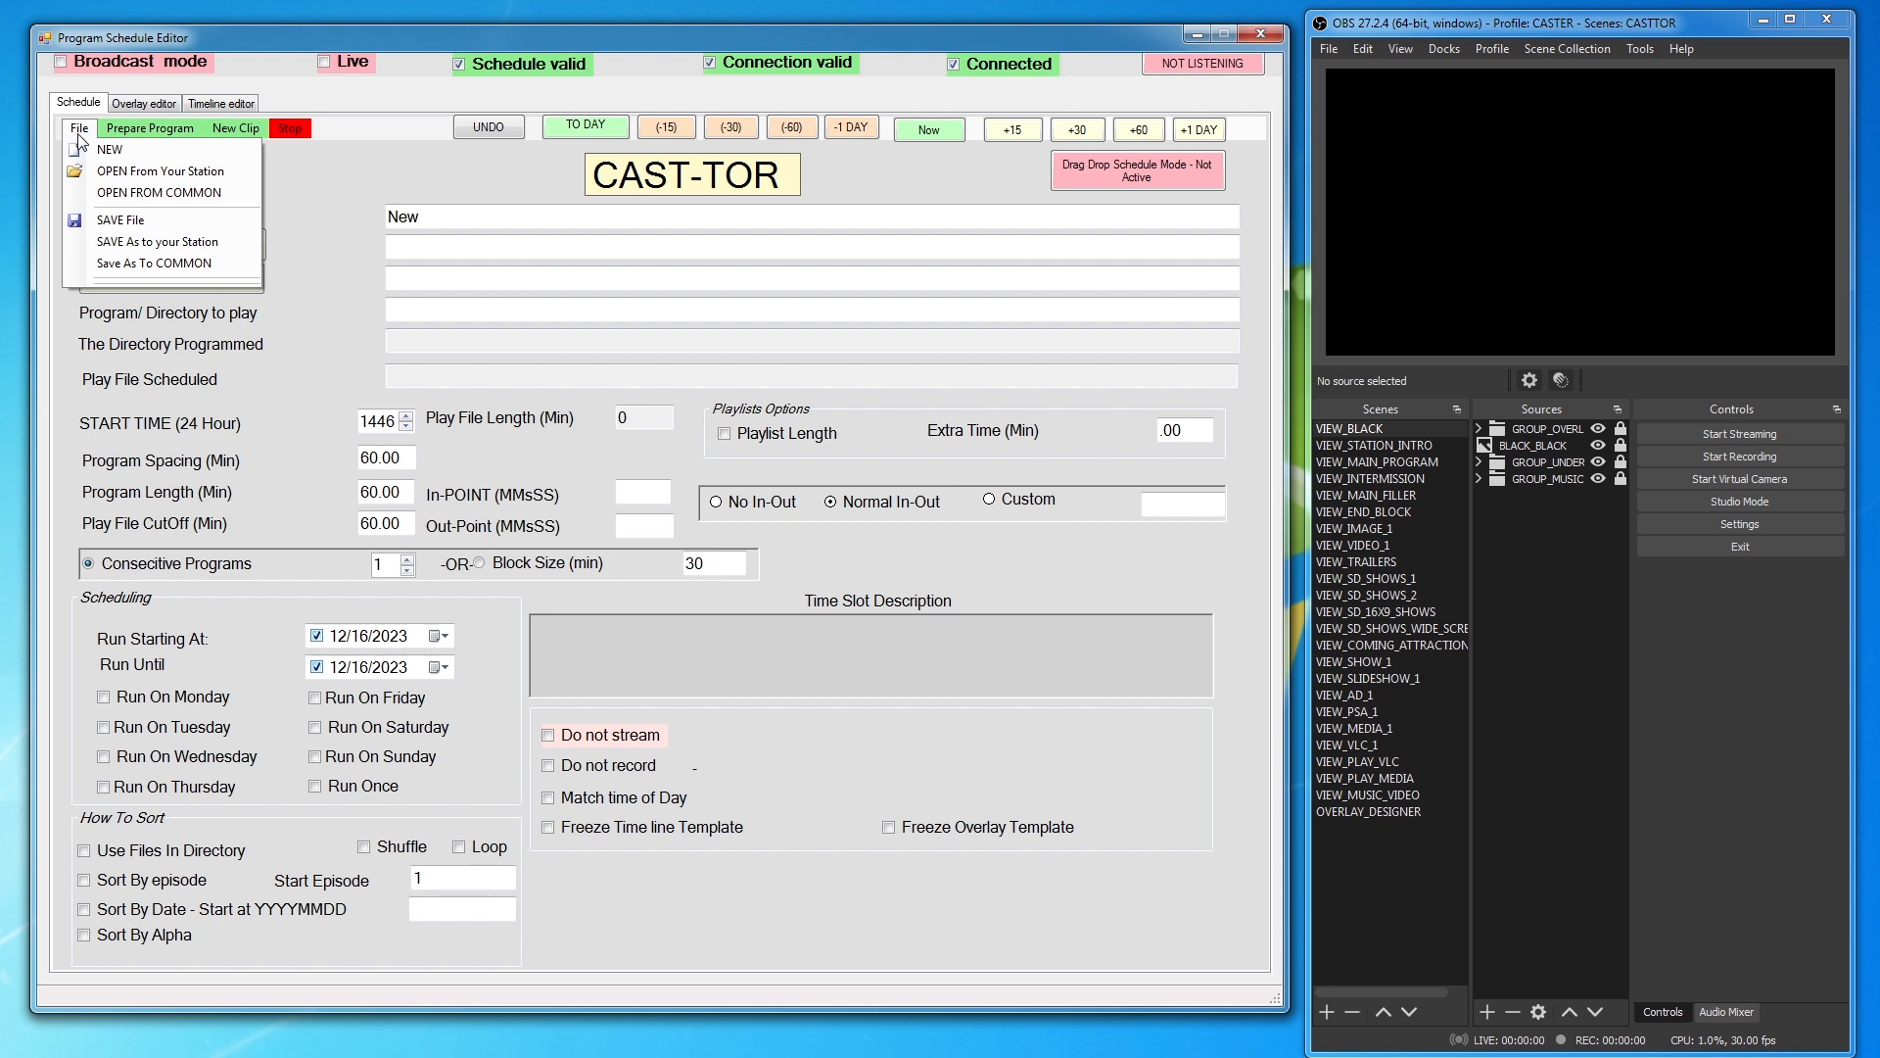
{"action": "left_click", "coordinate": [205, 192]}
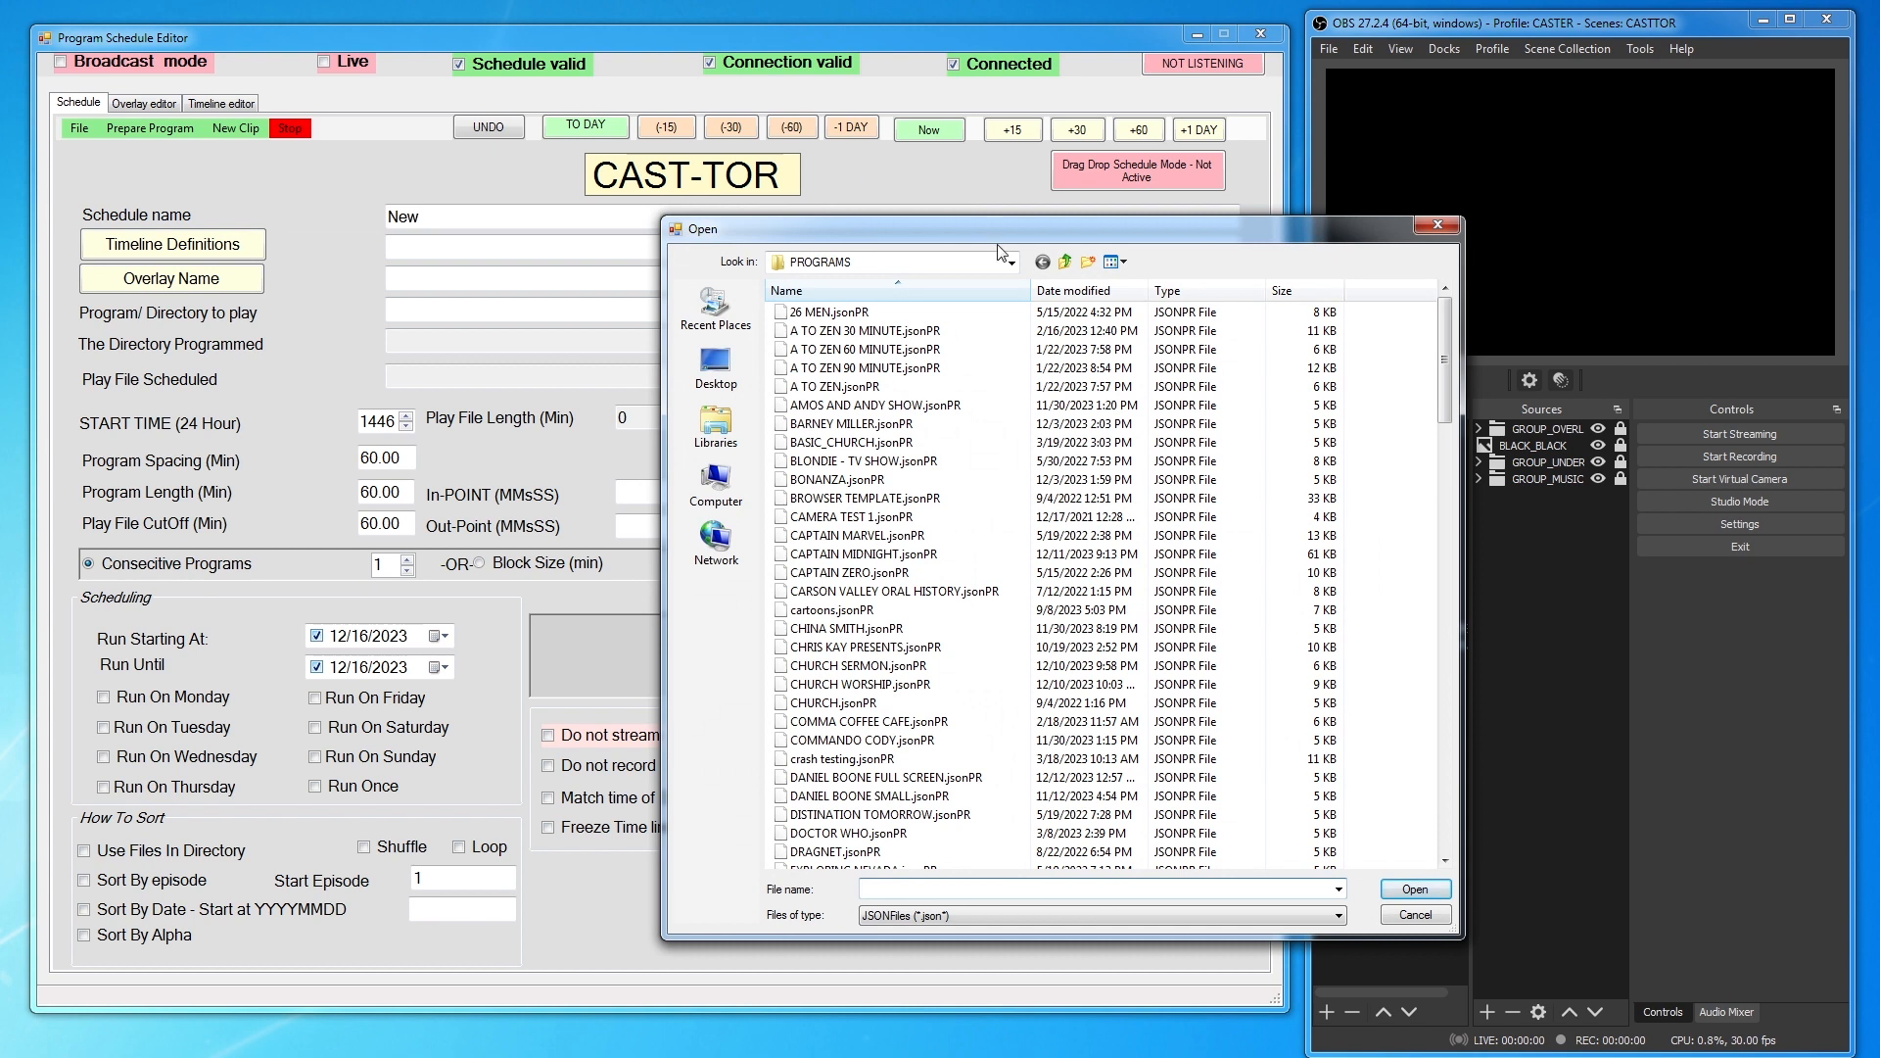
{"action": "left_click_drag", "start_coordinate": [1013, 221], "coordinate": [767, 79]}
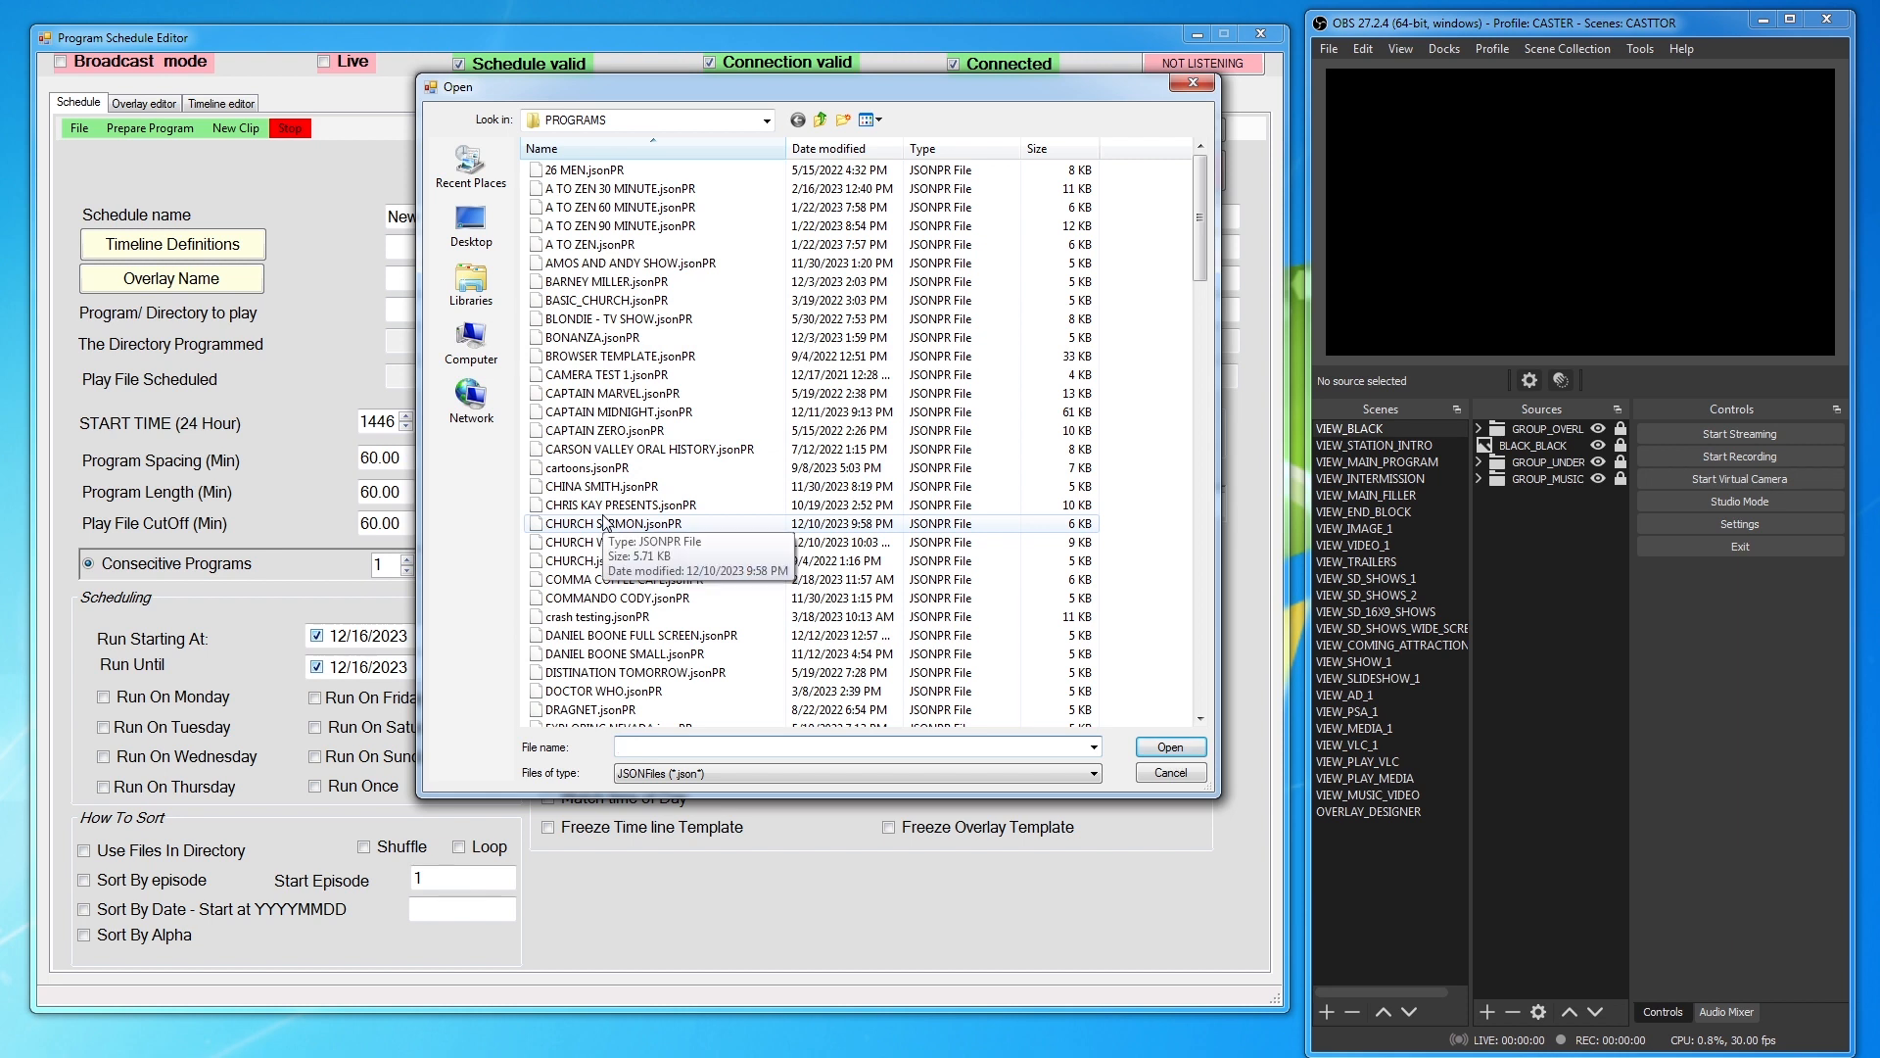
{"action": "left_click", "coordinate": [591, 600]}
{"action": "double_click", "coordinate": [589, 600]}
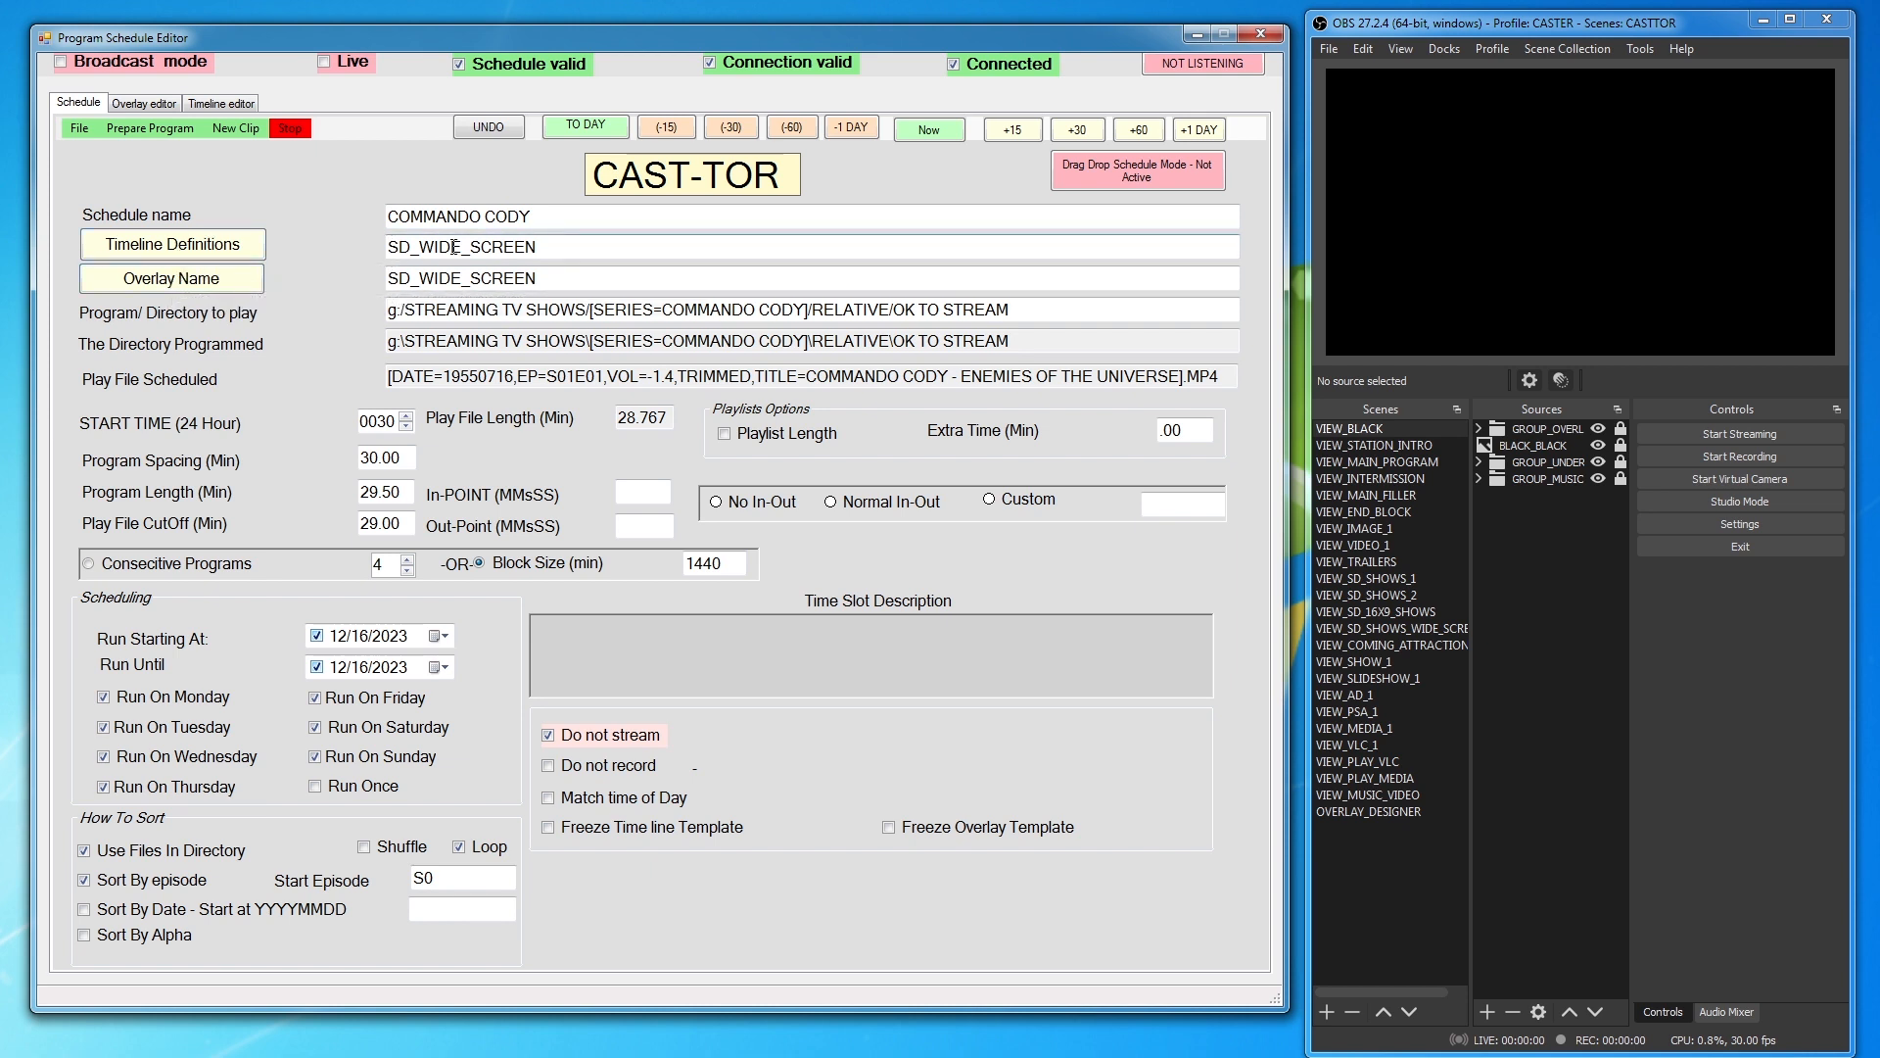
Open the SD WIDE SCREEN schedule from the common programs
{"action": "left_click", "coordinate": [79, 128]}
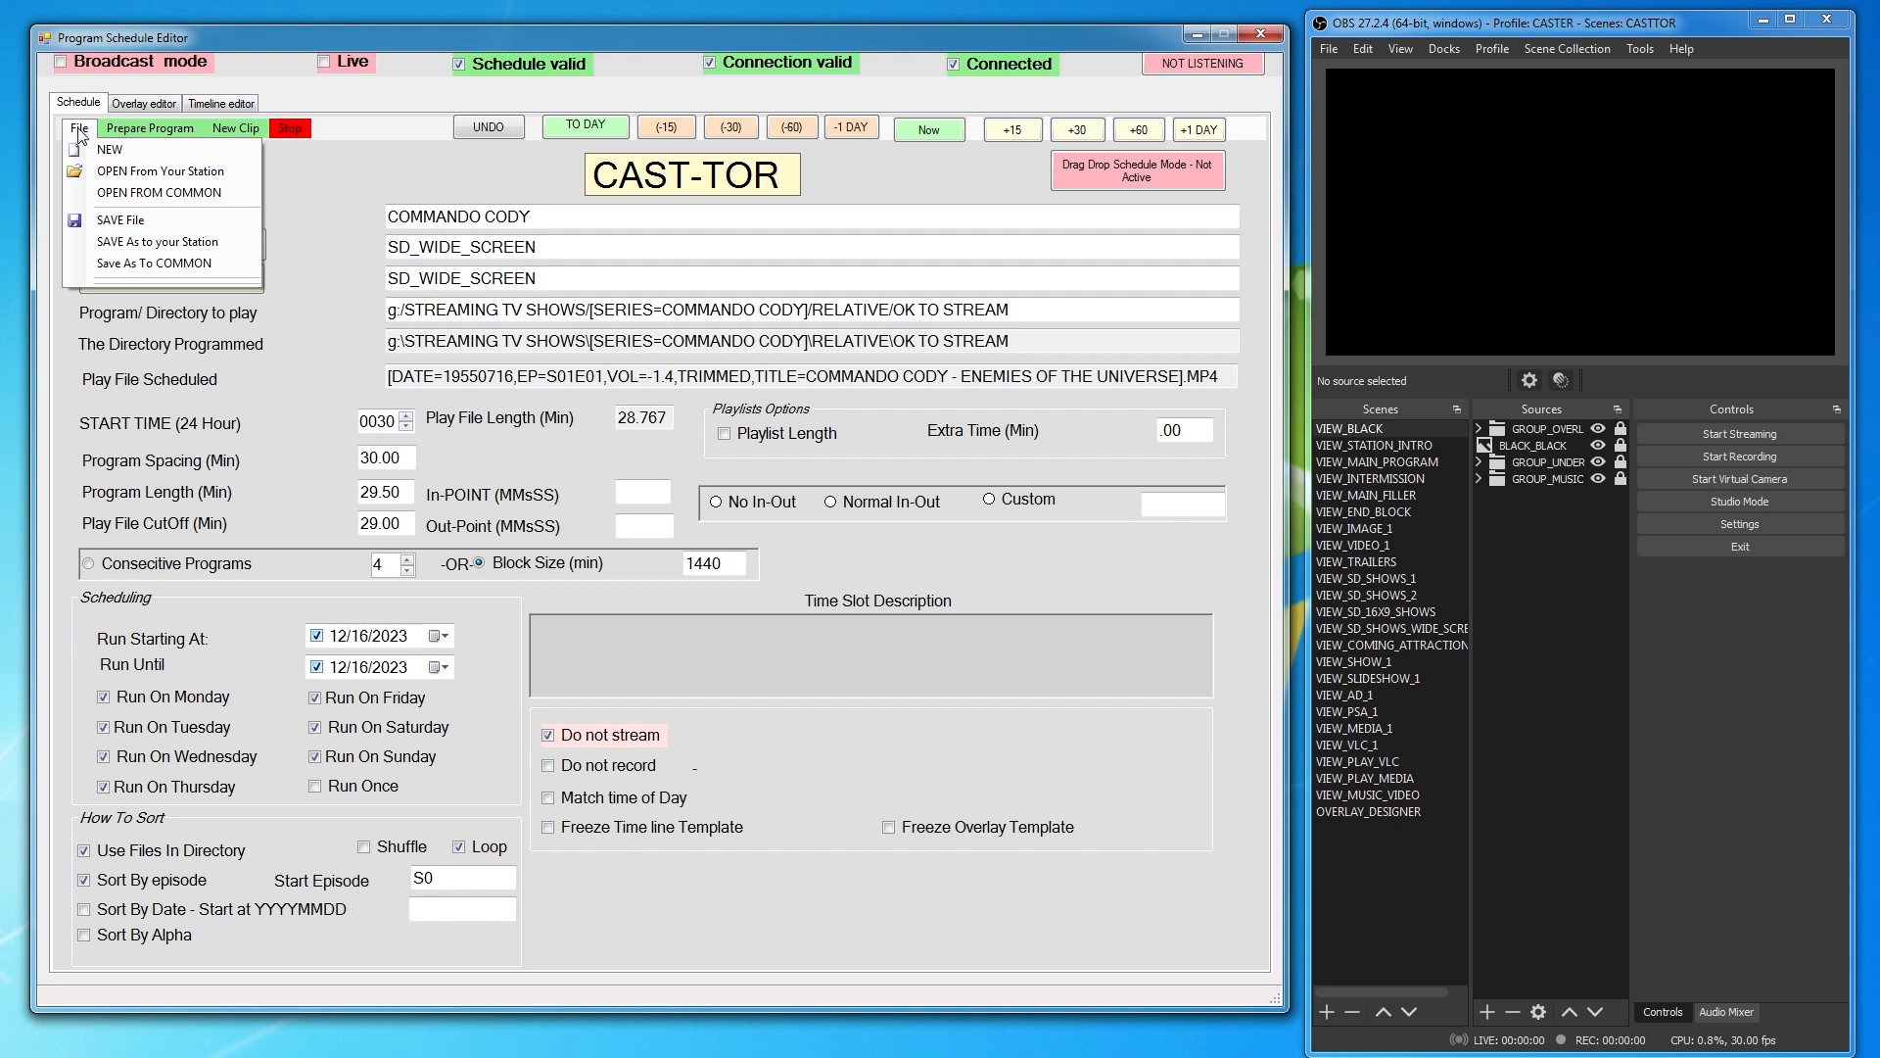
{"action": "left_click", "coordinate": [201, 201]}
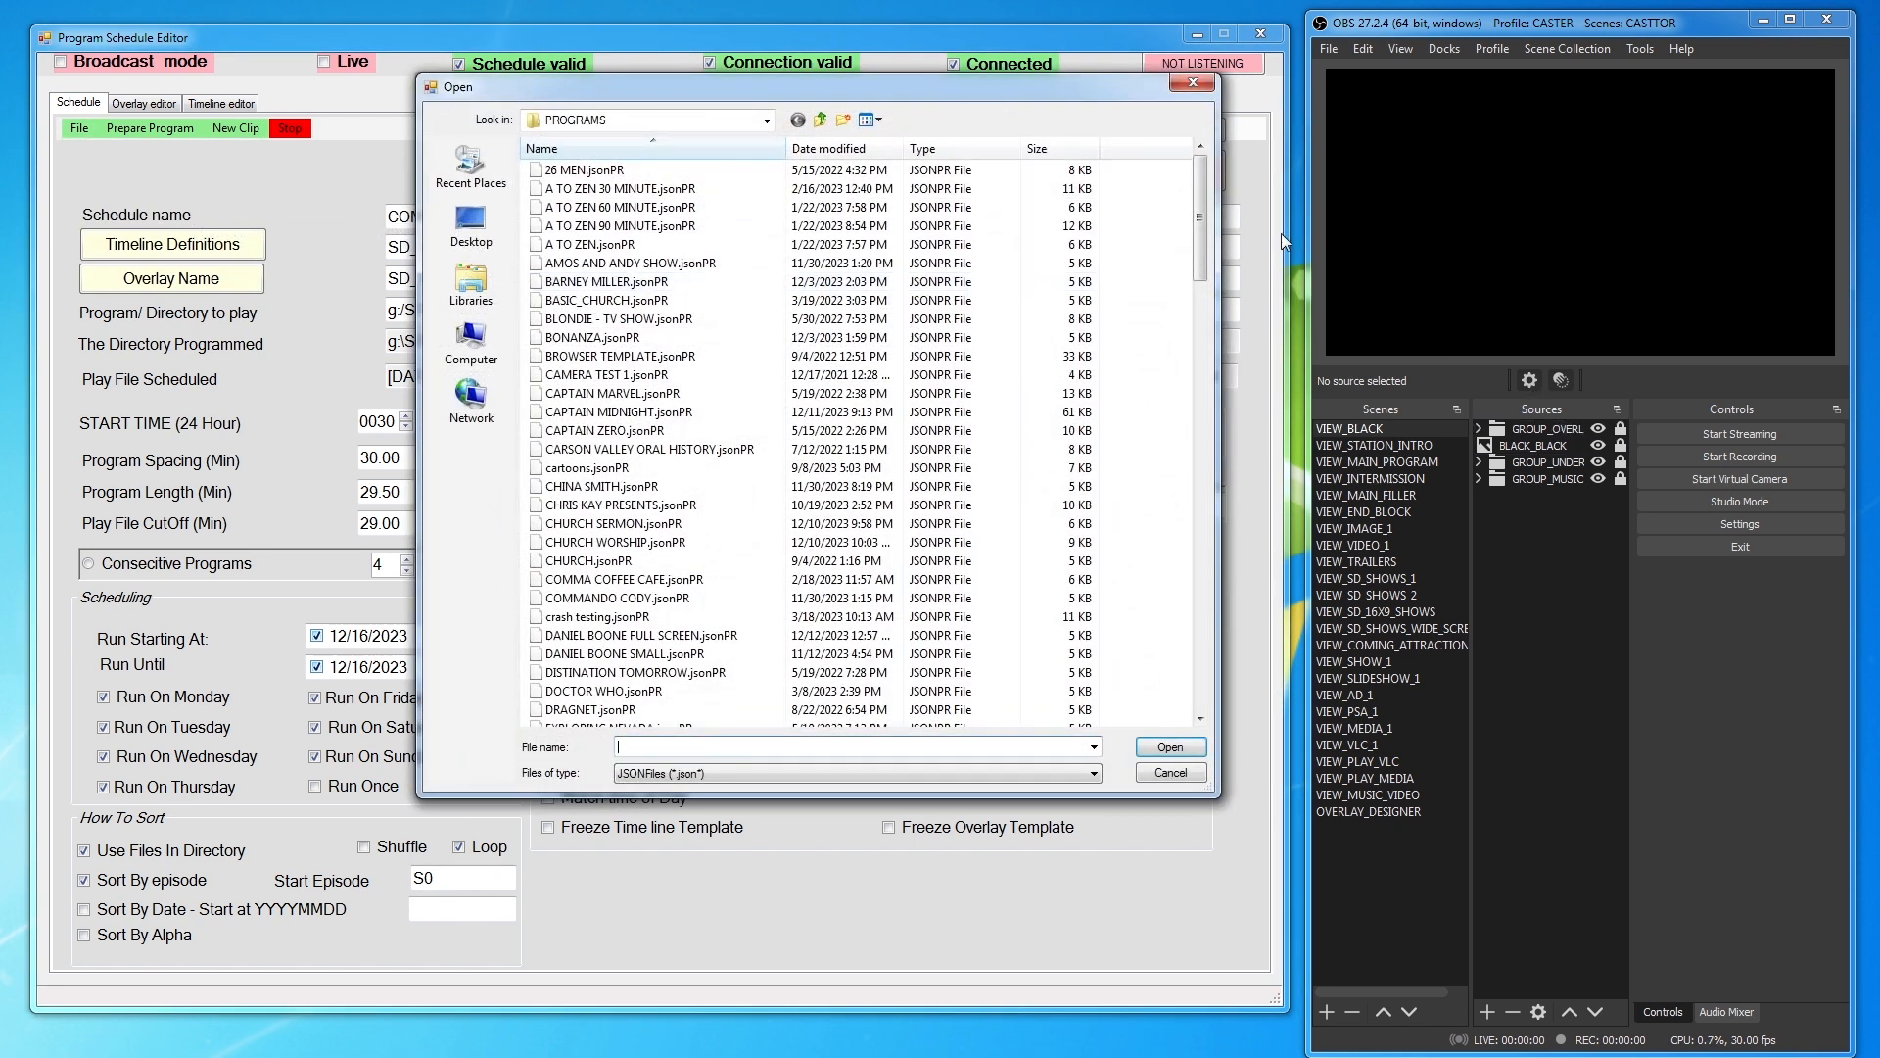
{"action": "left_click_drag", "start_coordinate": [1199, 256], "coordinate": [1219, 625]}
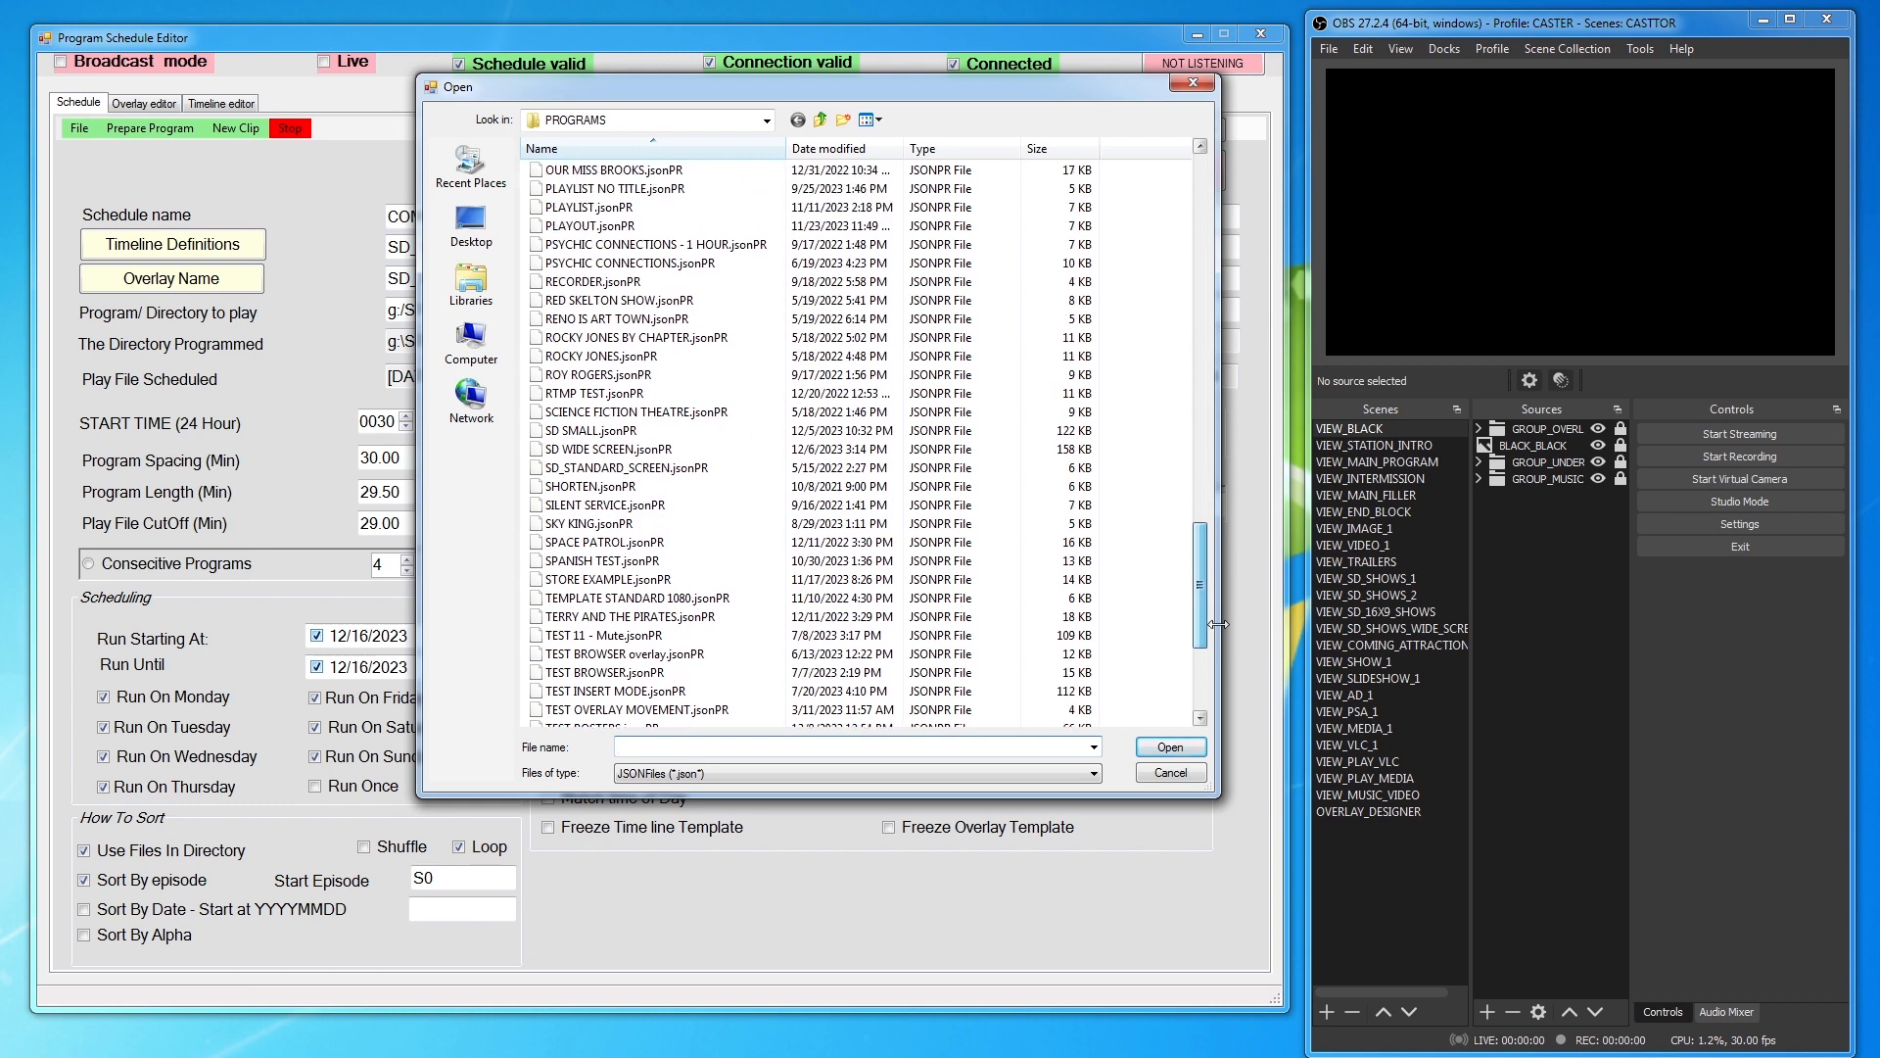
{"action": "double_click", "coordinate": [595, 452]}
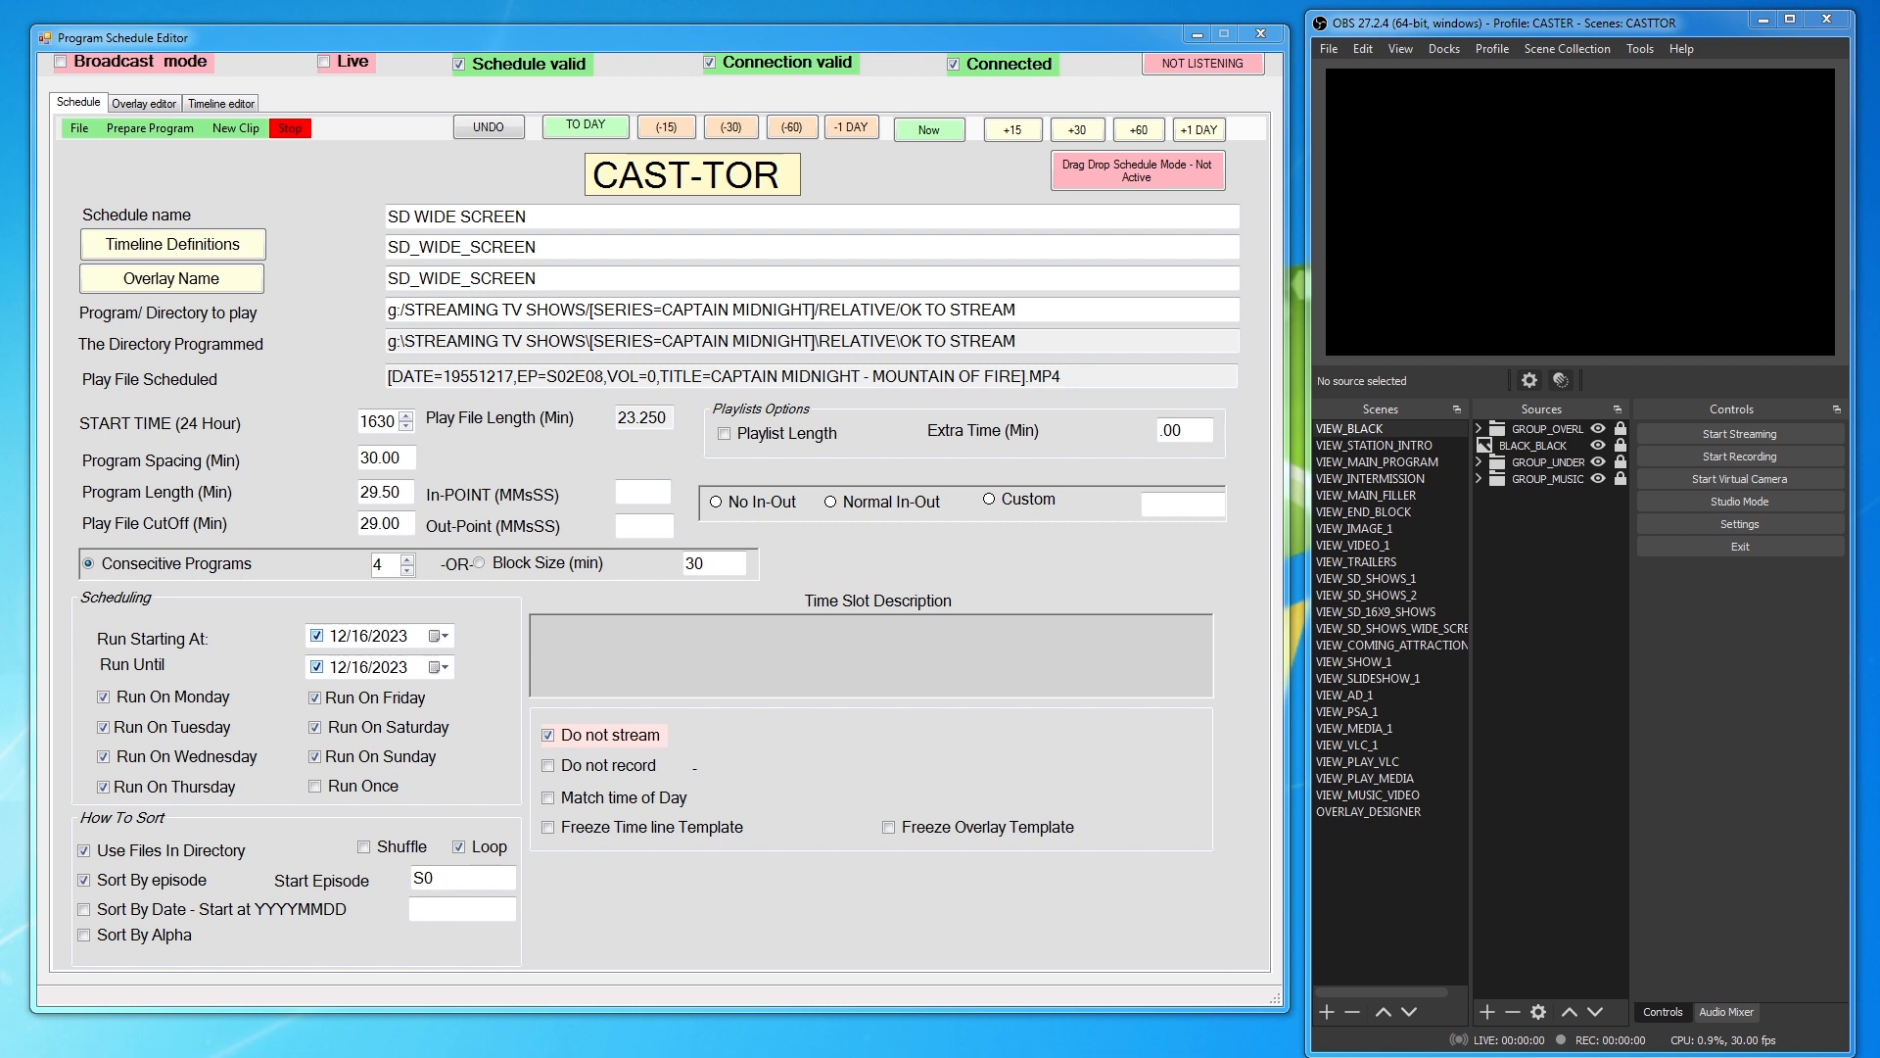
Switch to Windows Explorer and view the episodes in the HIGHWAY PATROL series' RELATIVE\OK TO STREAM folder
{"action": "left_click_drag", "start_coordinate": [0, 443], "coordinate": [1081, 382]}
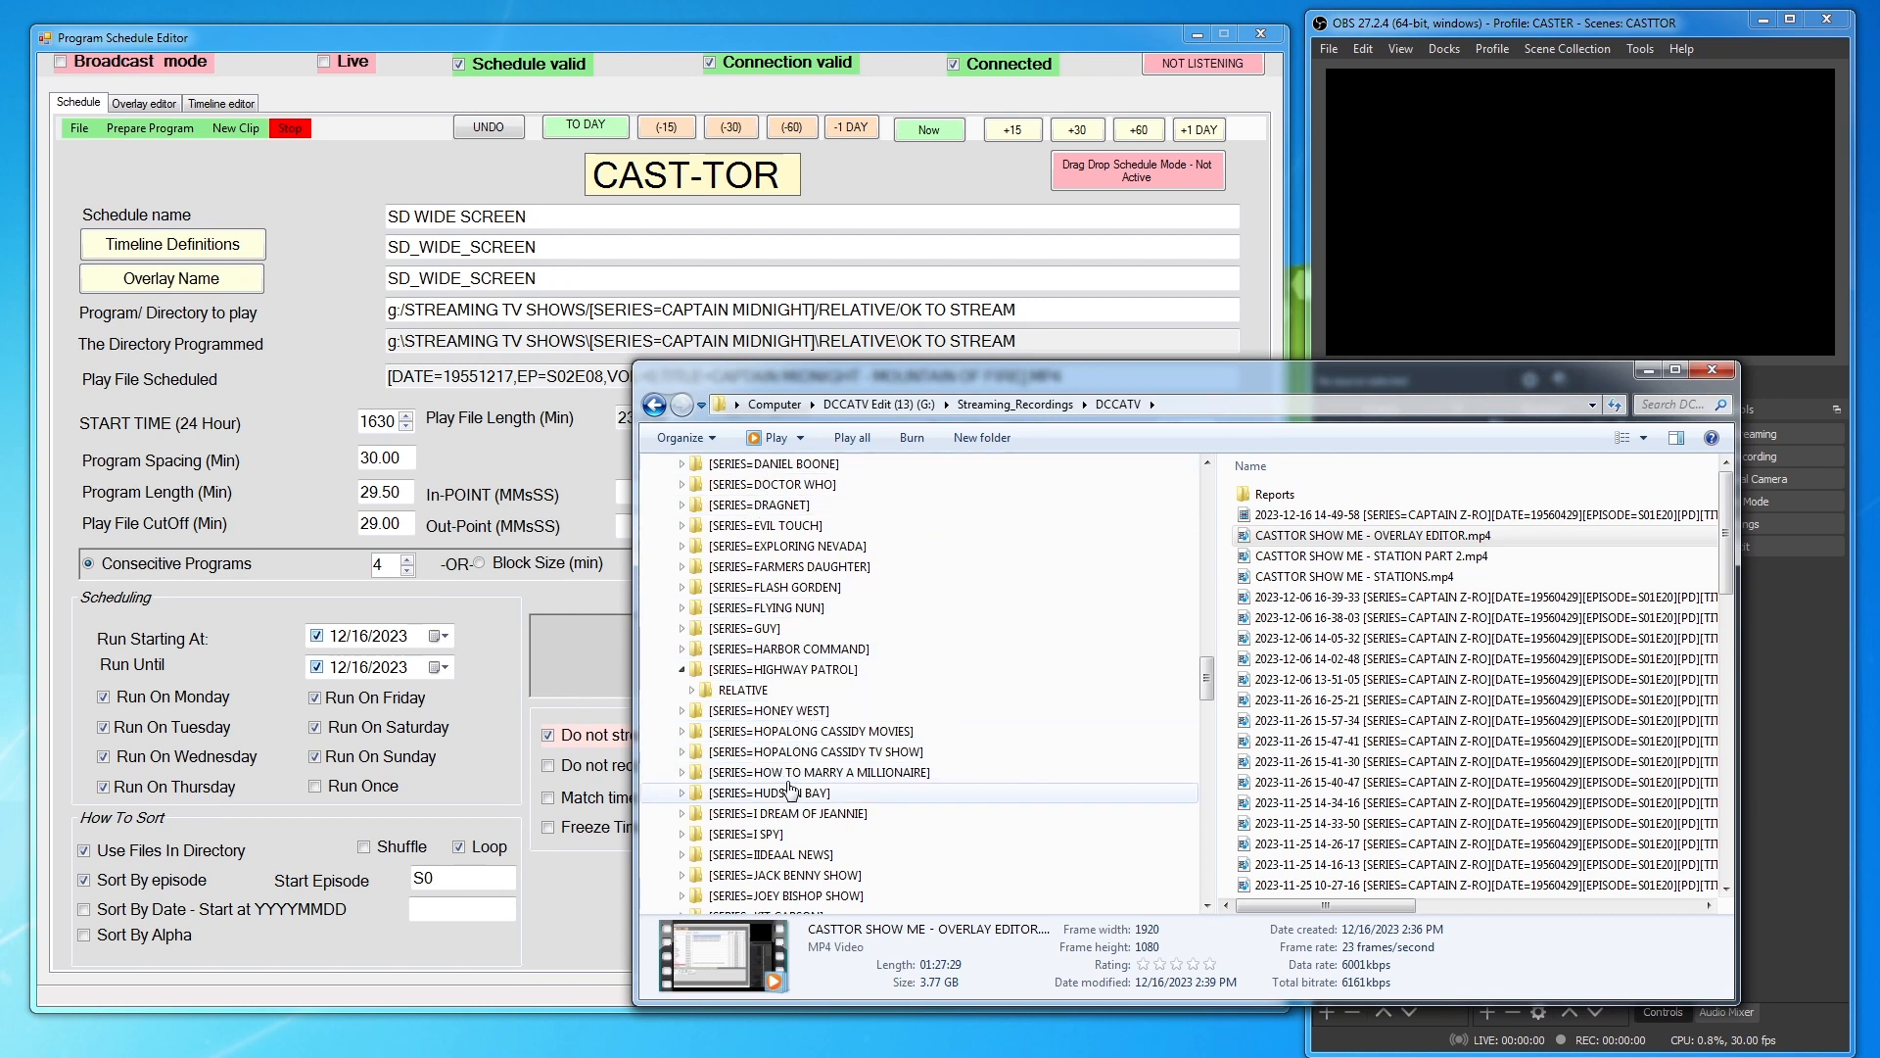
{"action": "left_click", "coordinate": [692, 691]}
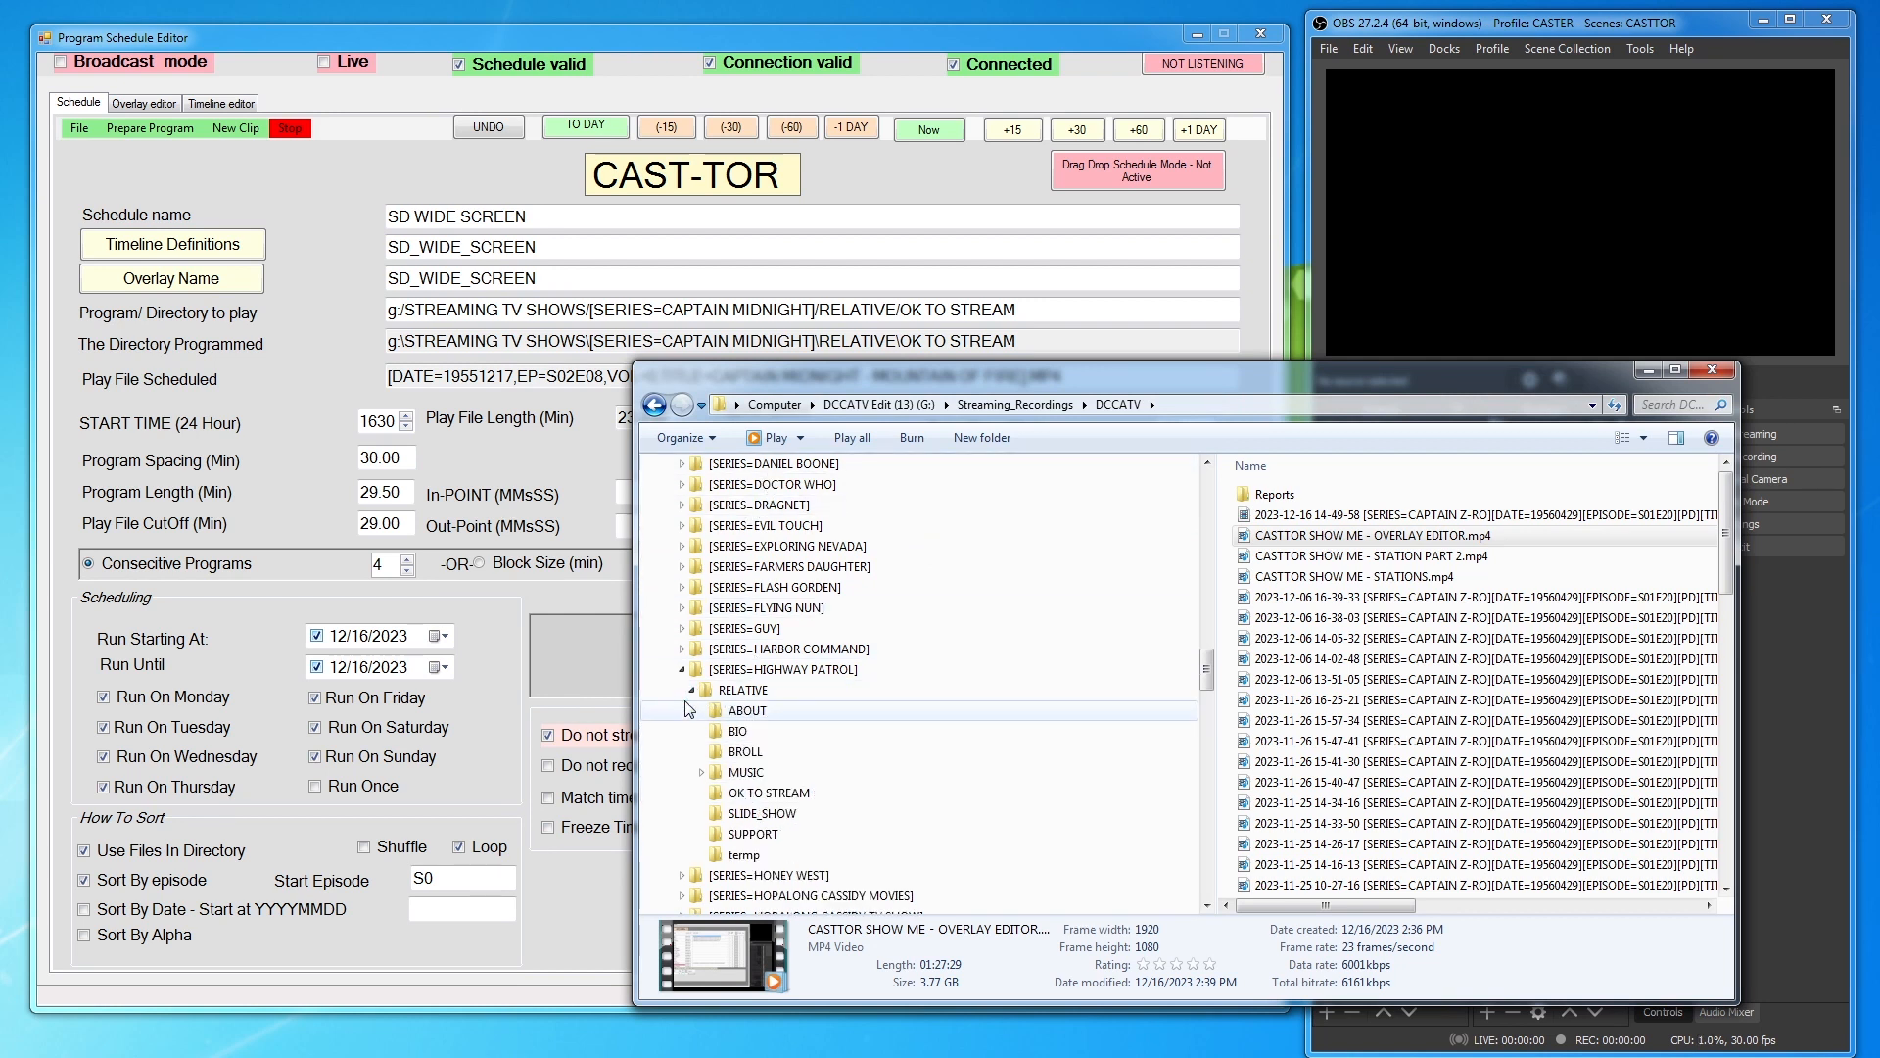
{"action": "left_click", "coordinate": [788, 801]}
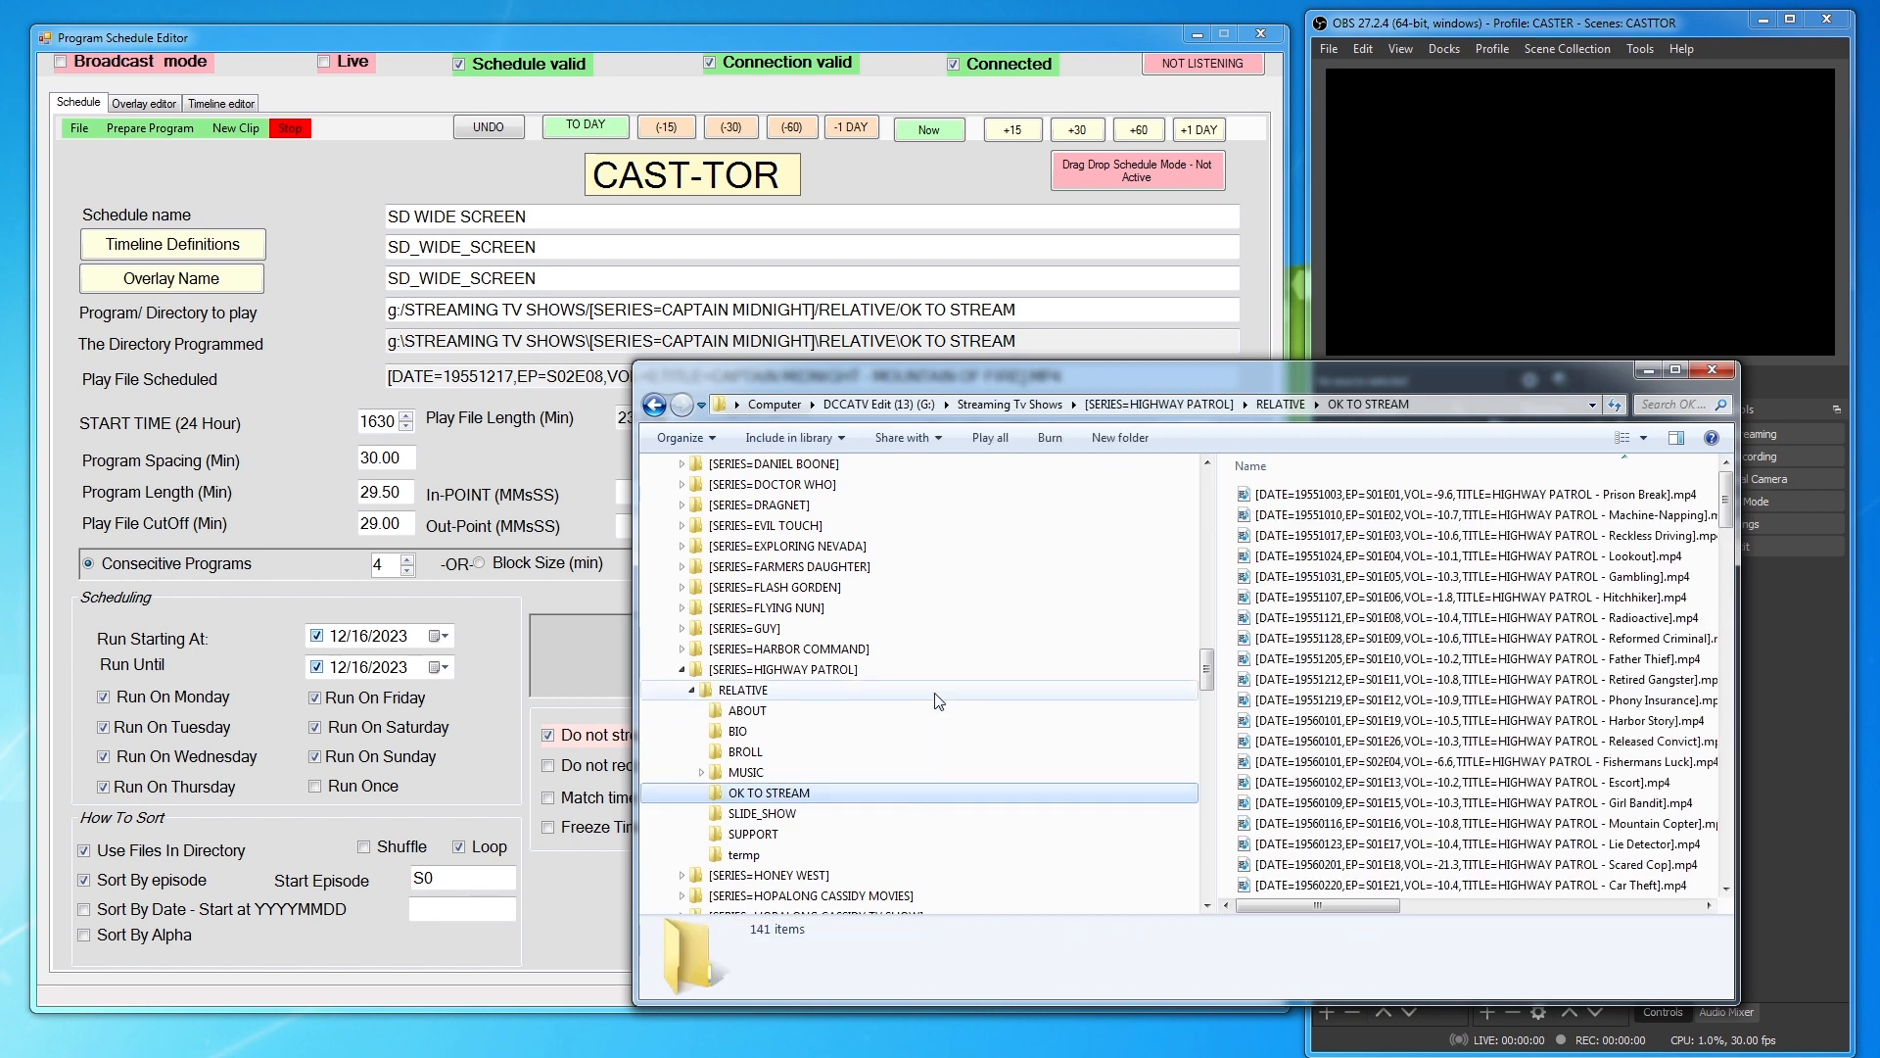
Inspect the HARBOR COMMAND series' RELATIVE folders and view its SLIDE_SHOW images, leaving the series collapsed
{"action": "left_click", "coordinate": [681, 649]}
{"action": "left_click", "coordinate": [692, 668]}
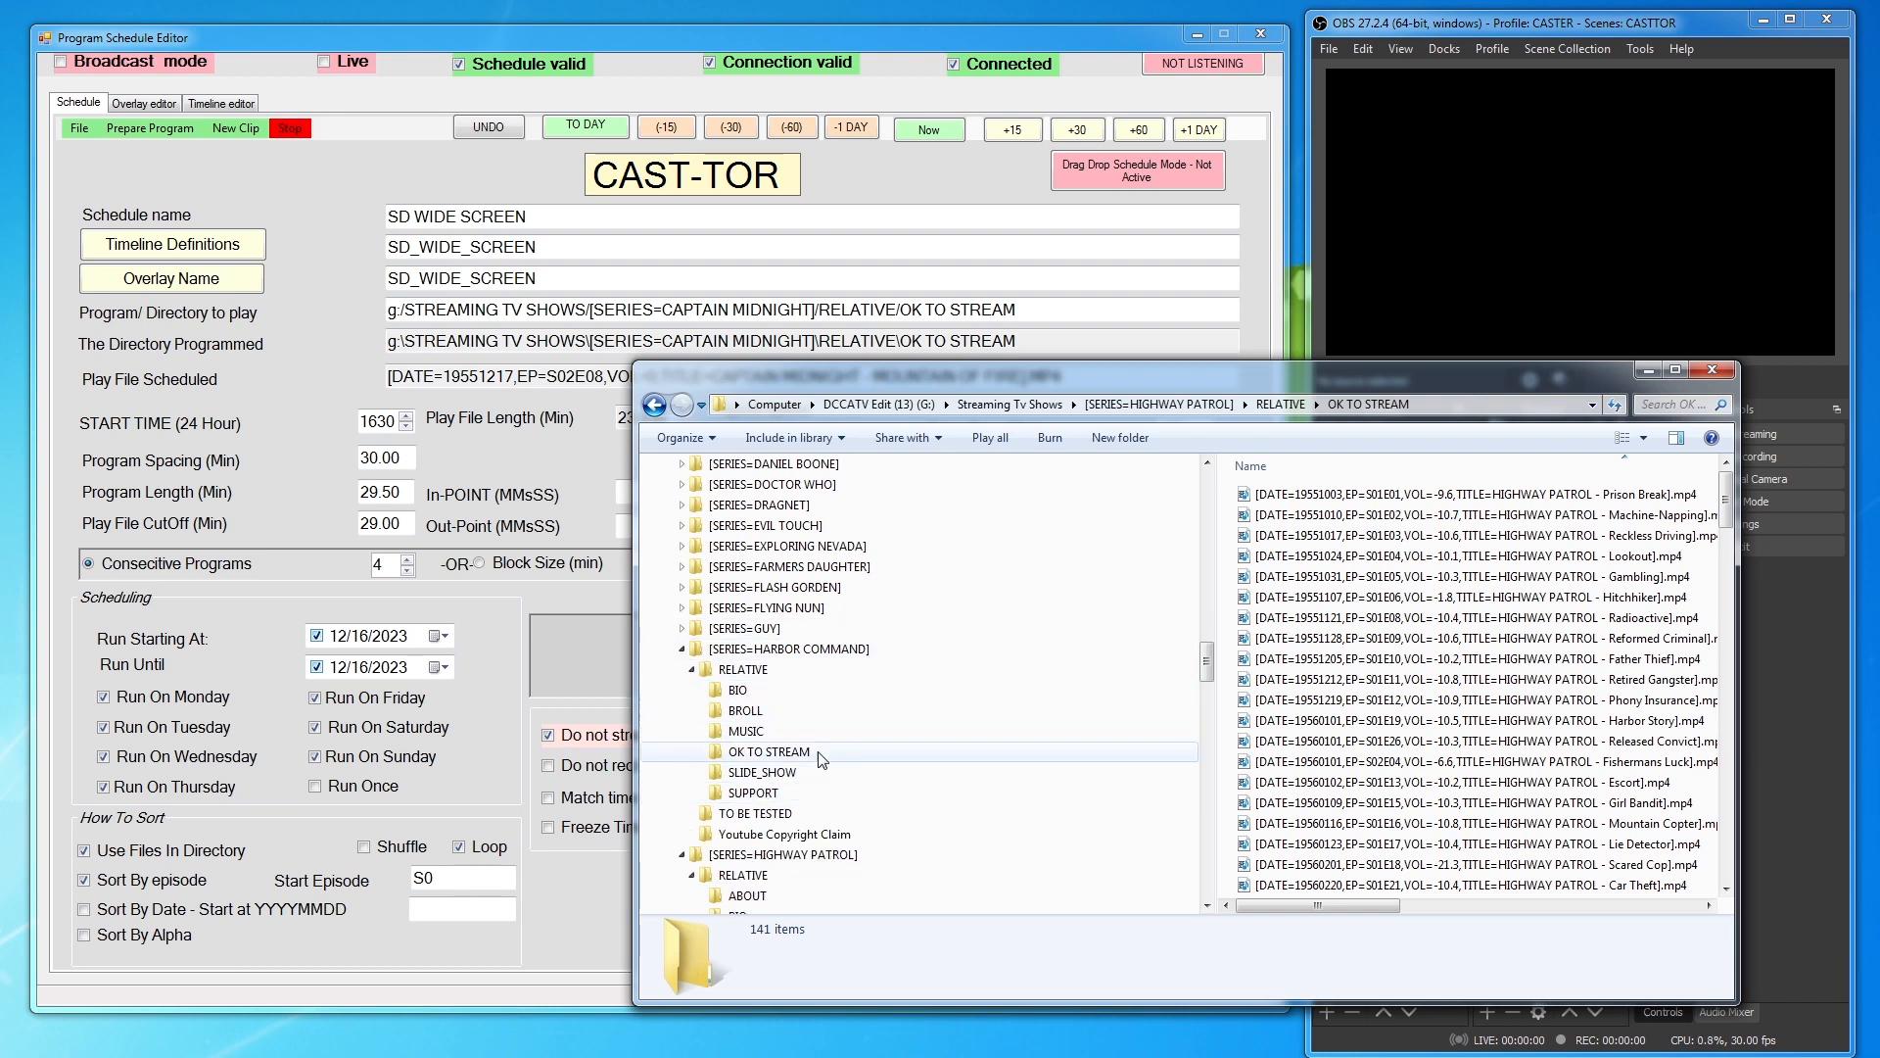
{"action": "left_click", "coordinate": [770, 772]}
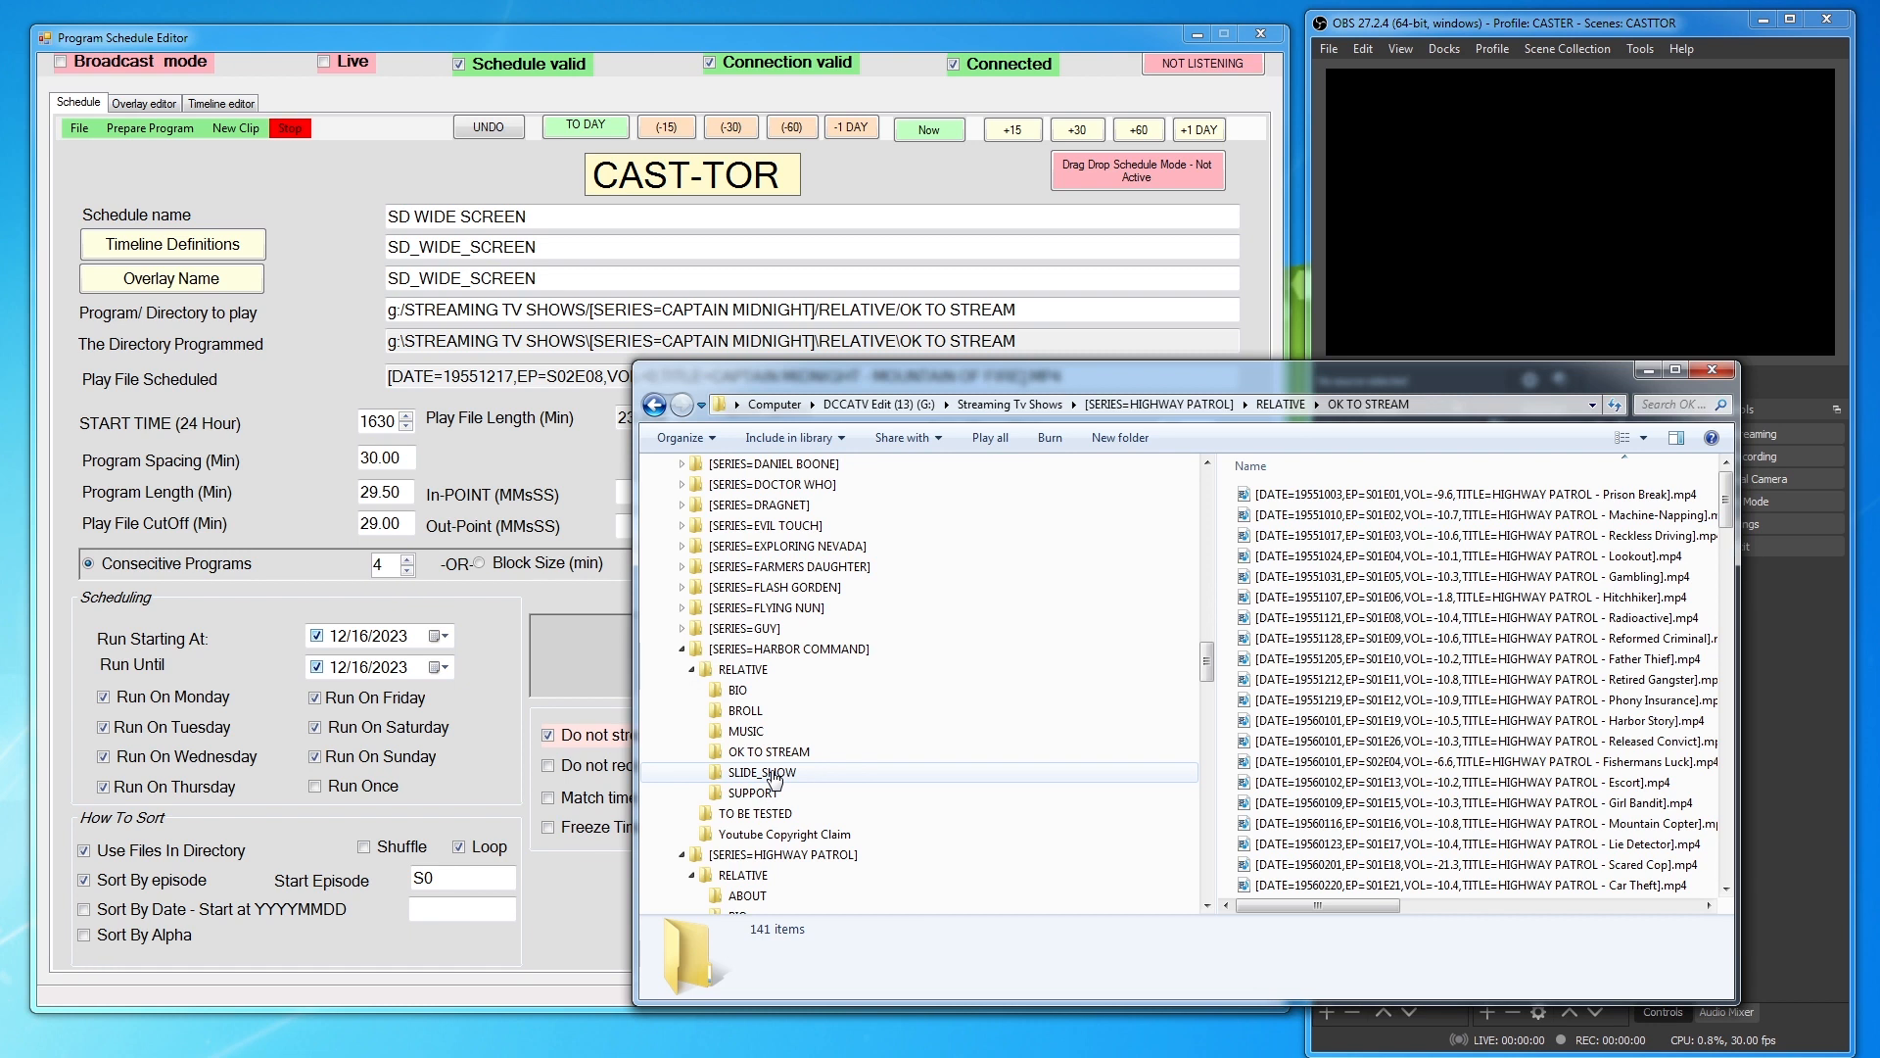
{"action": "left_click", "coordinate": [683, 649]}
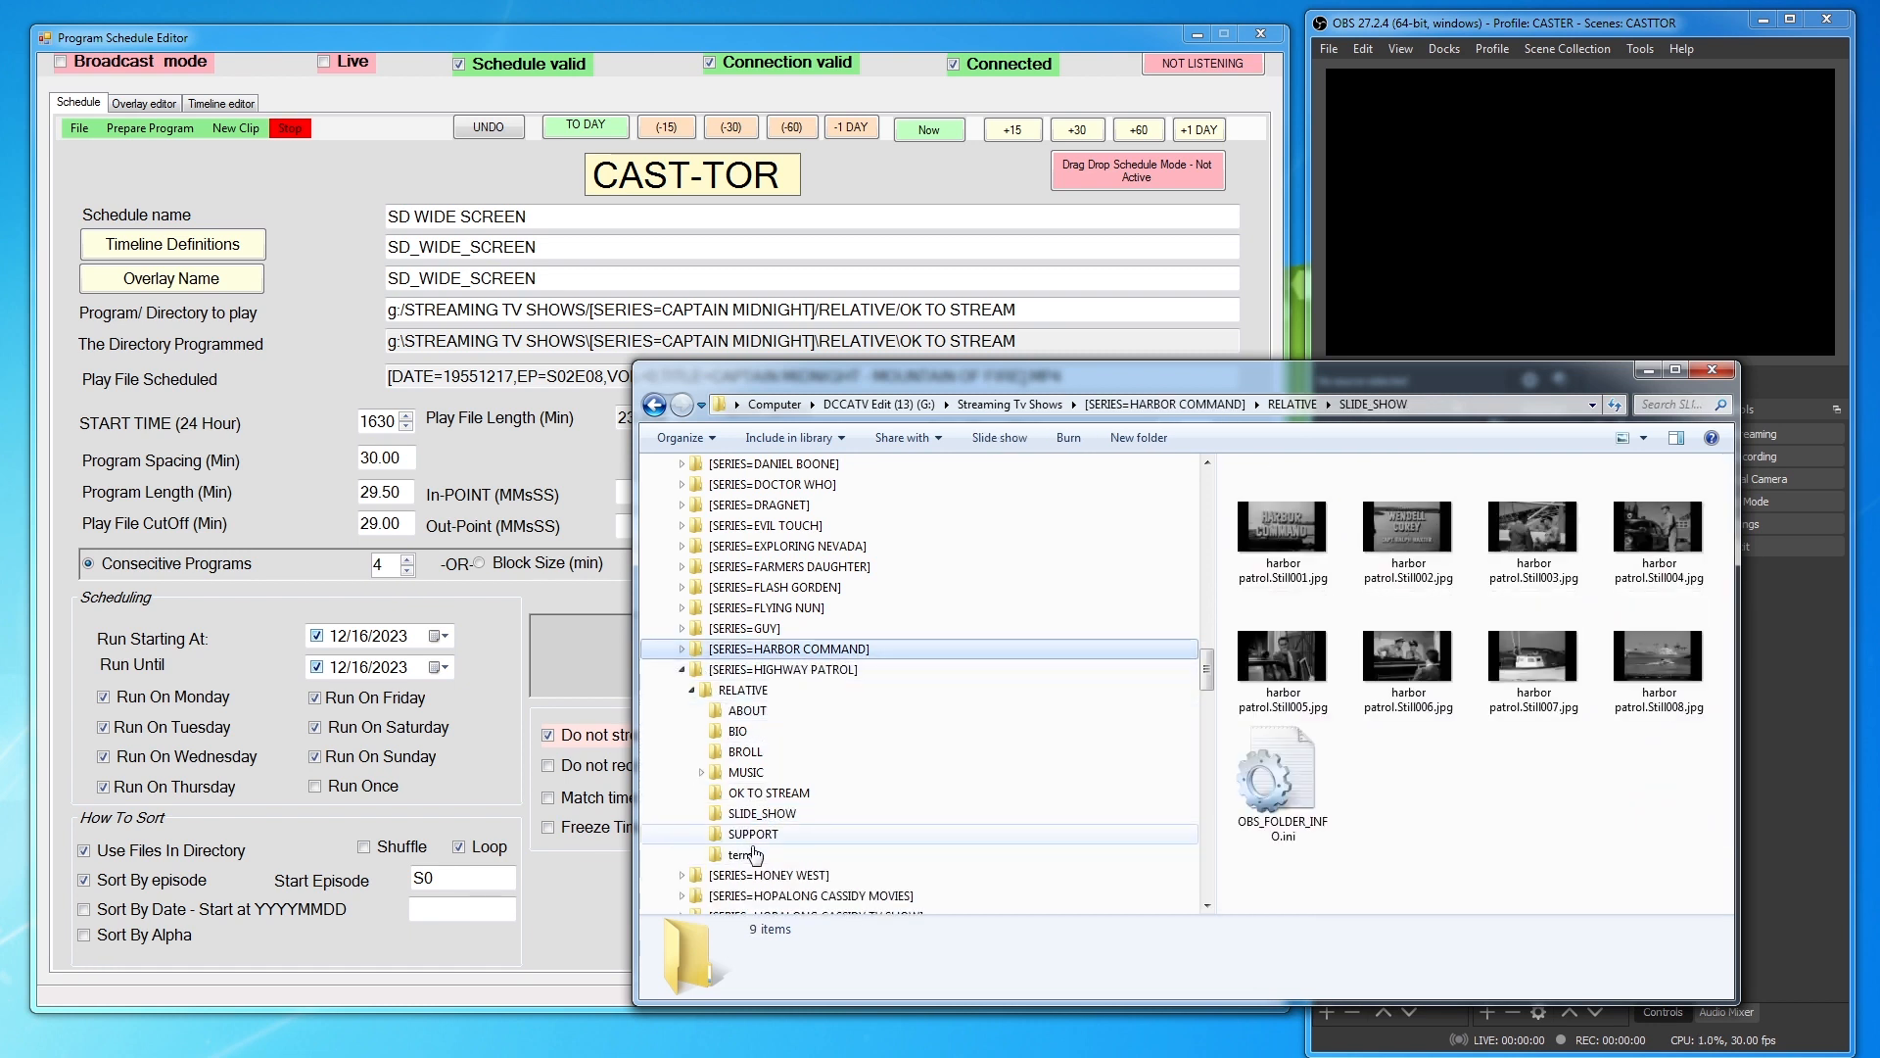
Look through HIGHWAY PATROL's SLIDE_SHOW, OK TO STREAM, BIO and ABOUT folders and read About.txt
{"action": "left_click", "coordinate": [753, 817]}
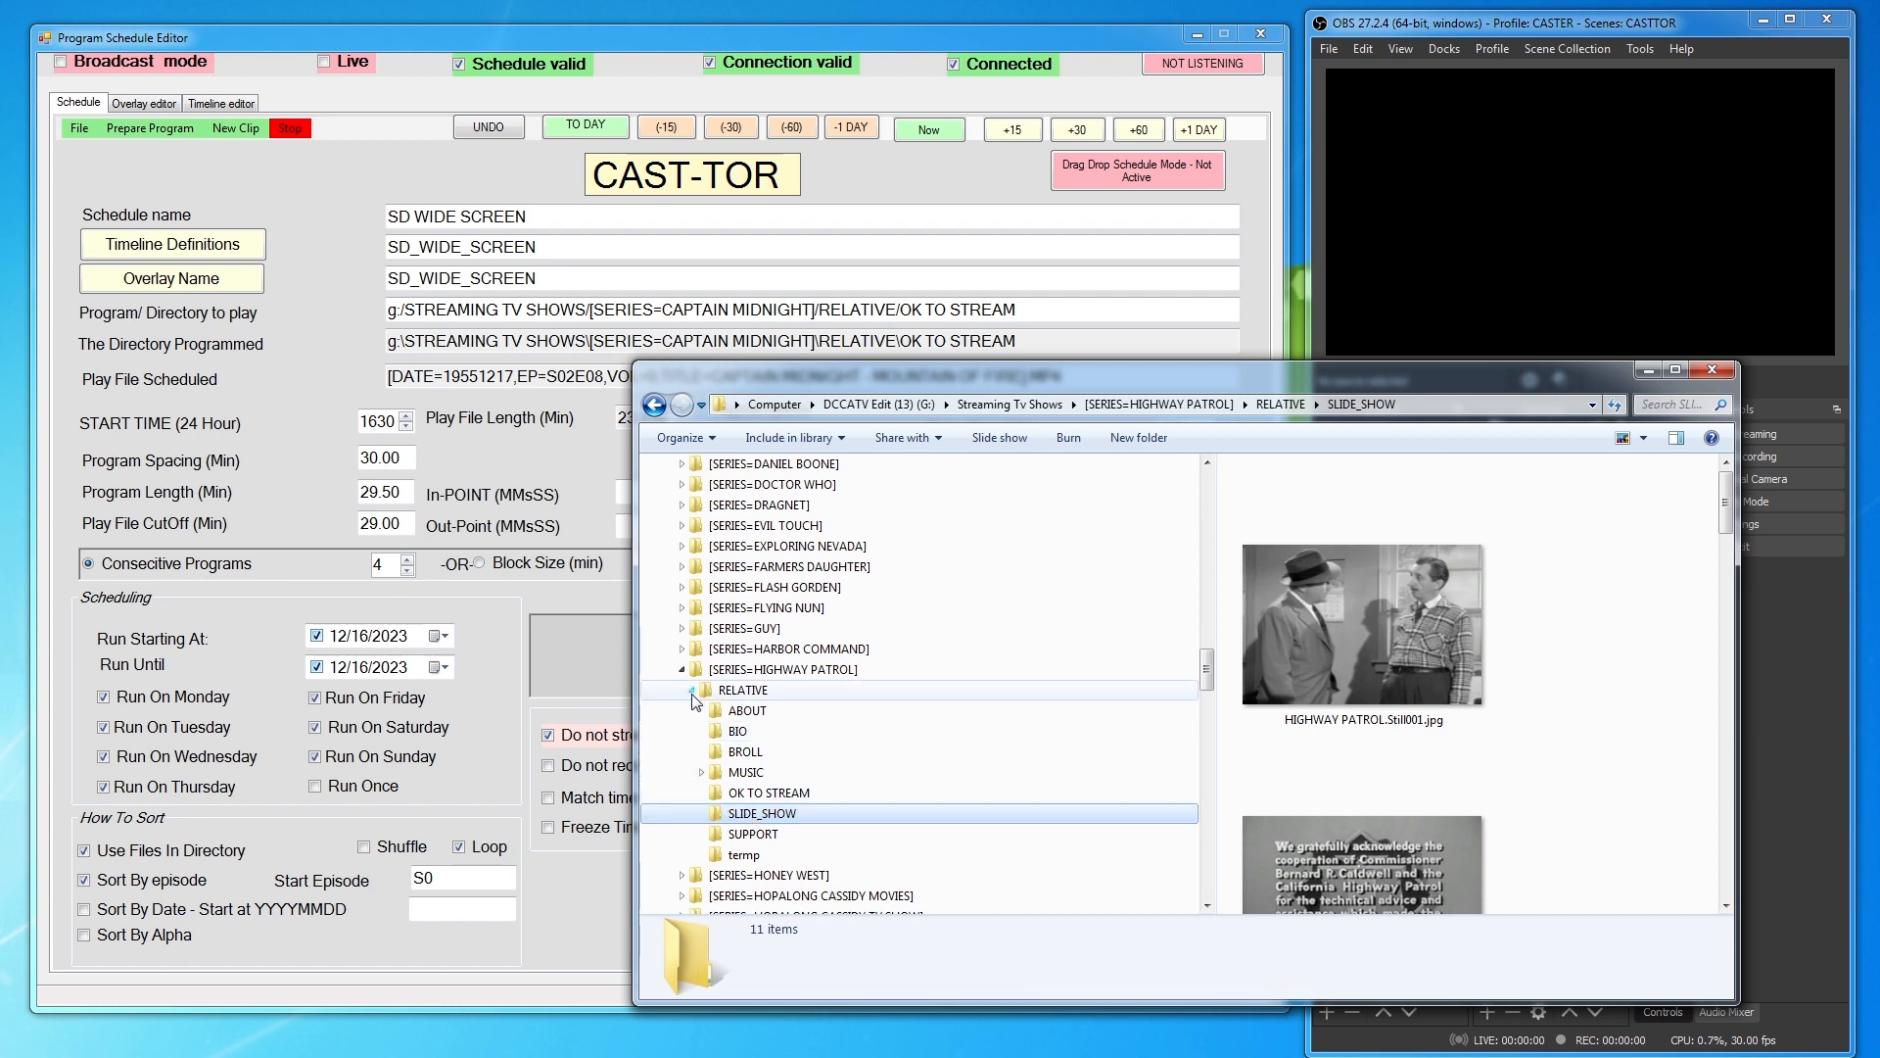
{"action": "left_click", "coordinate": [754, 796]}
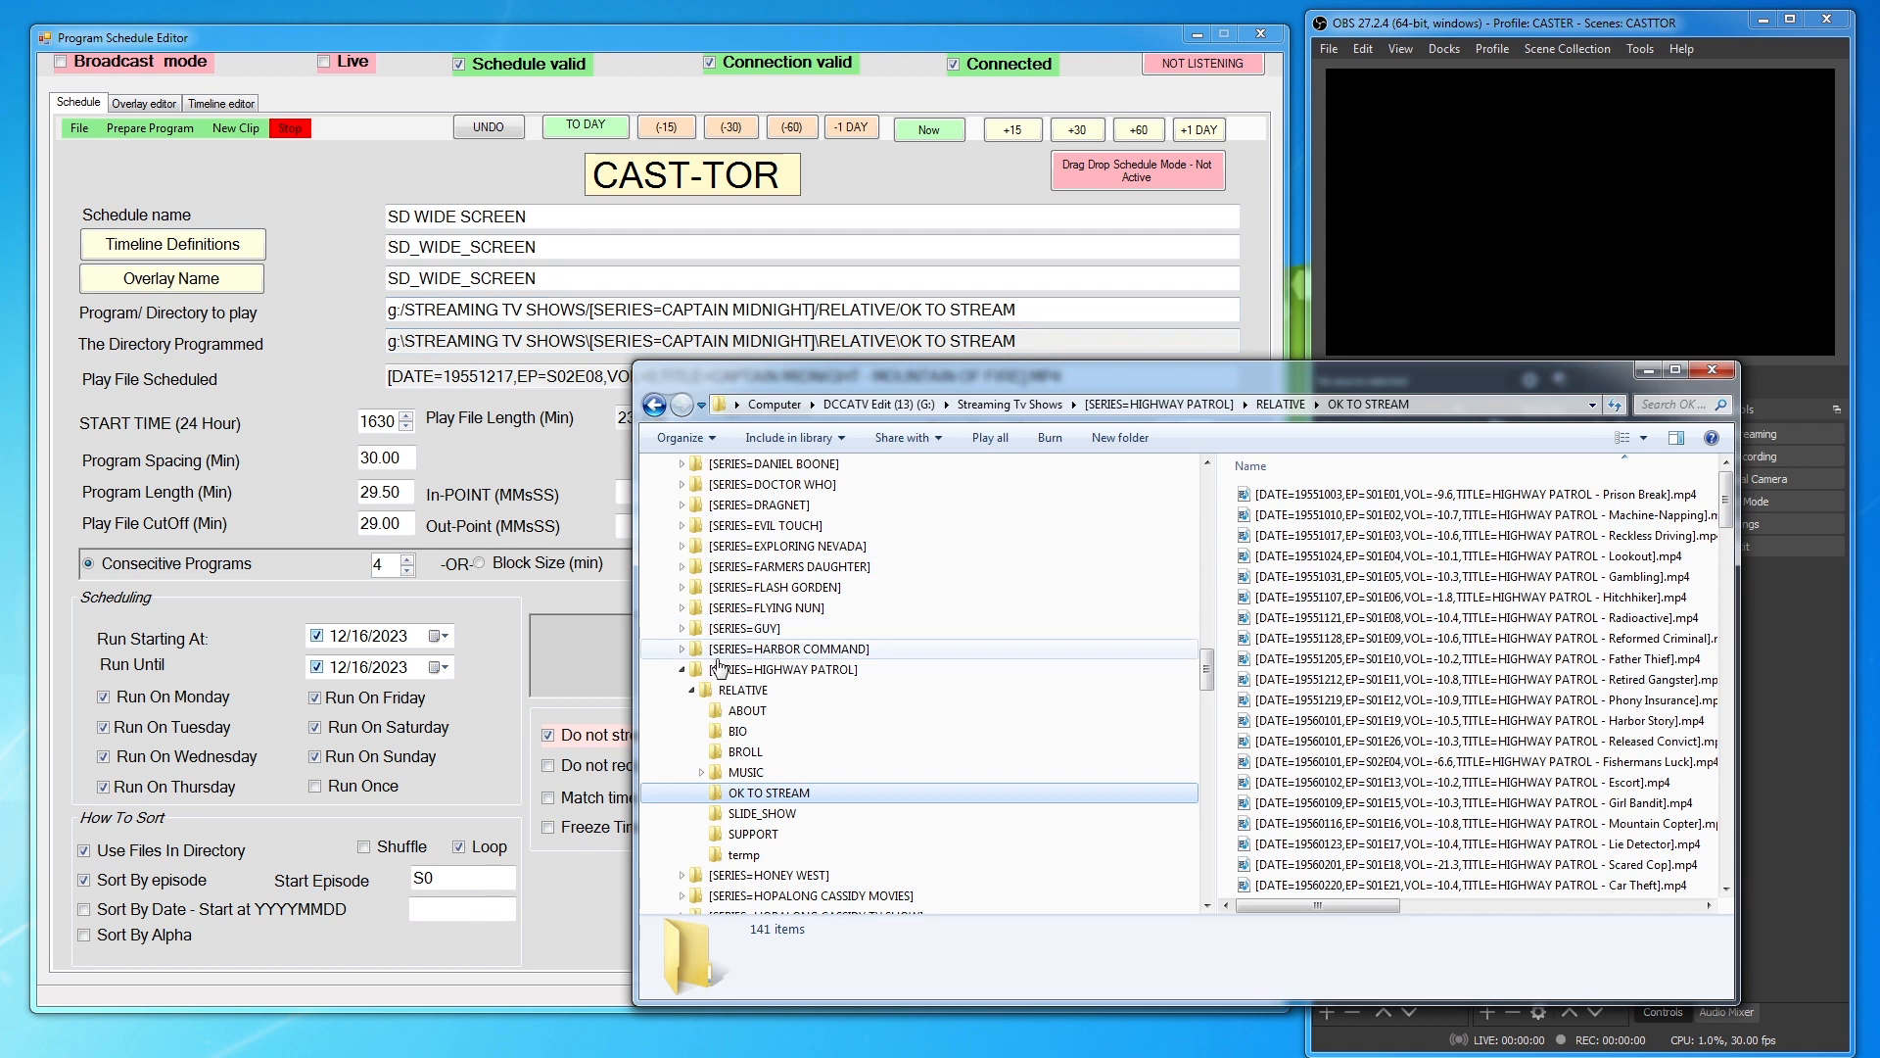
{"action": "left_click", "coordinate": [740, 735]}
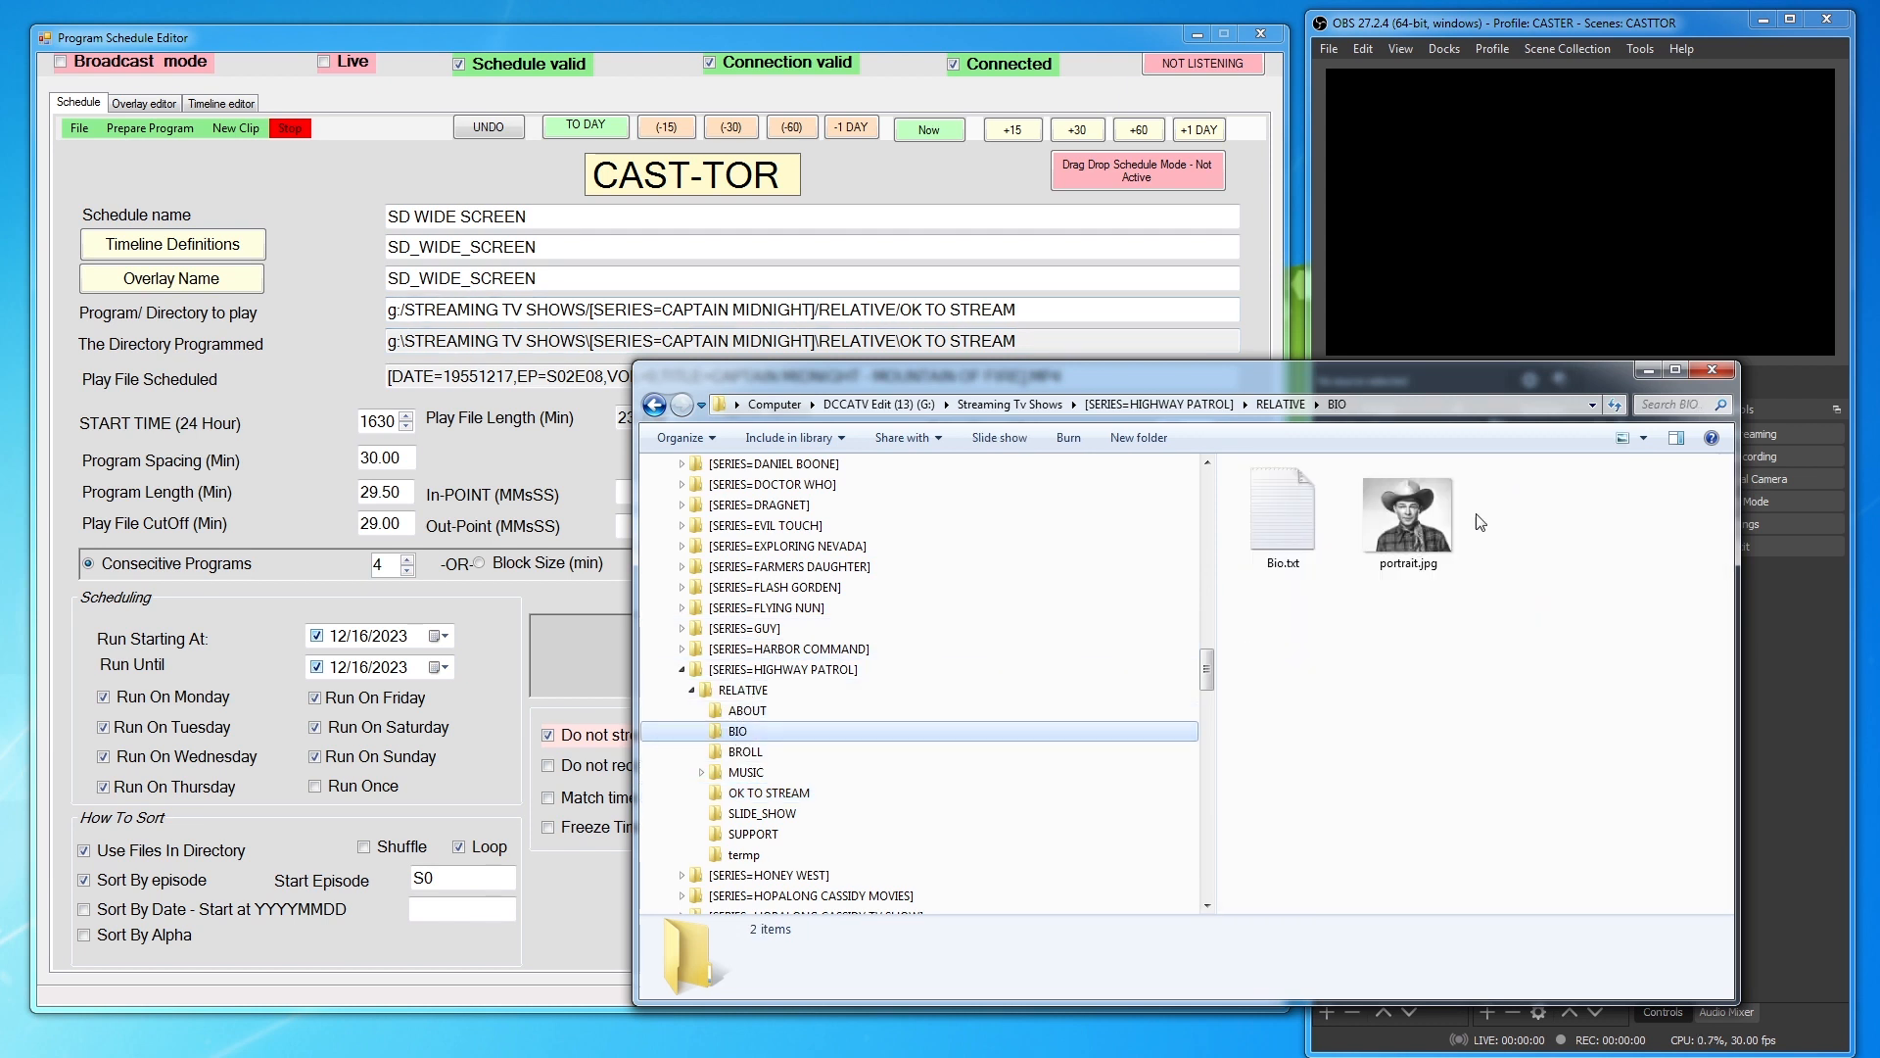
{"action": "left_click", "coordinate": [747, 714]}
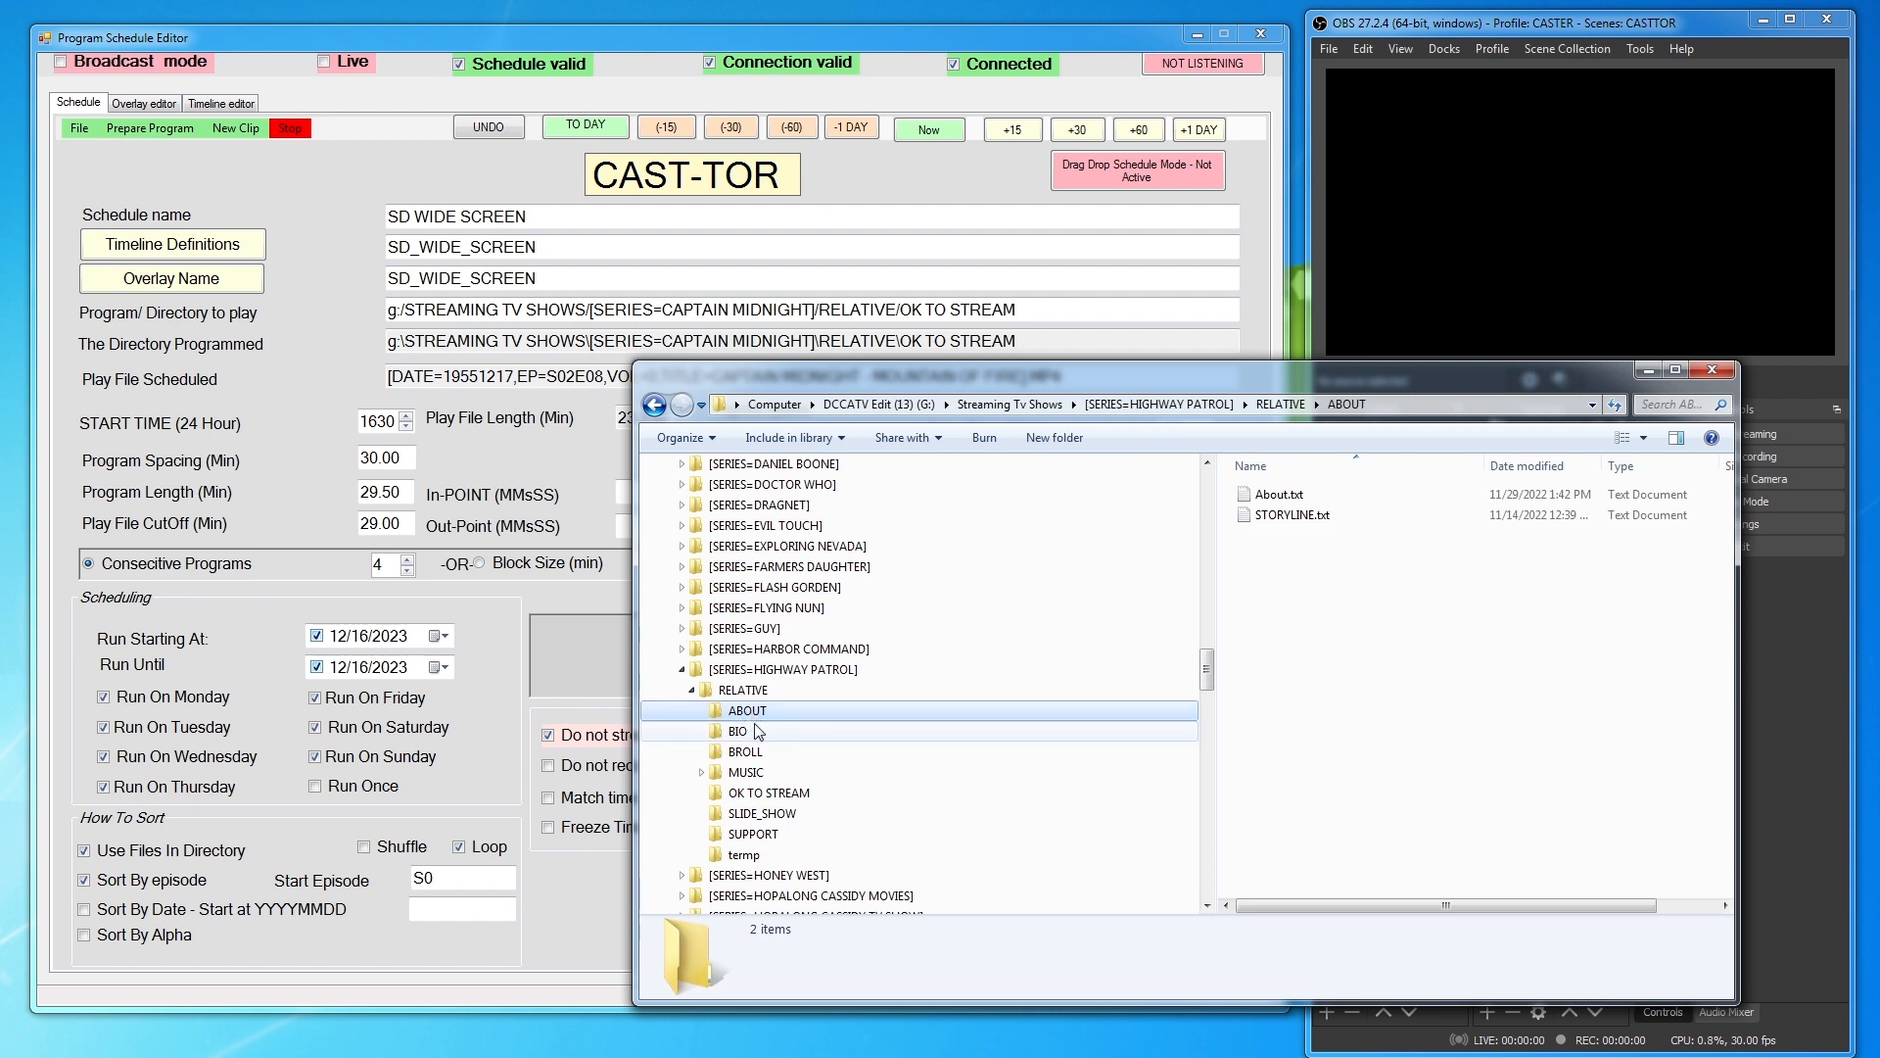
{"action": "double_click", "coordinate": [1236, 495]}
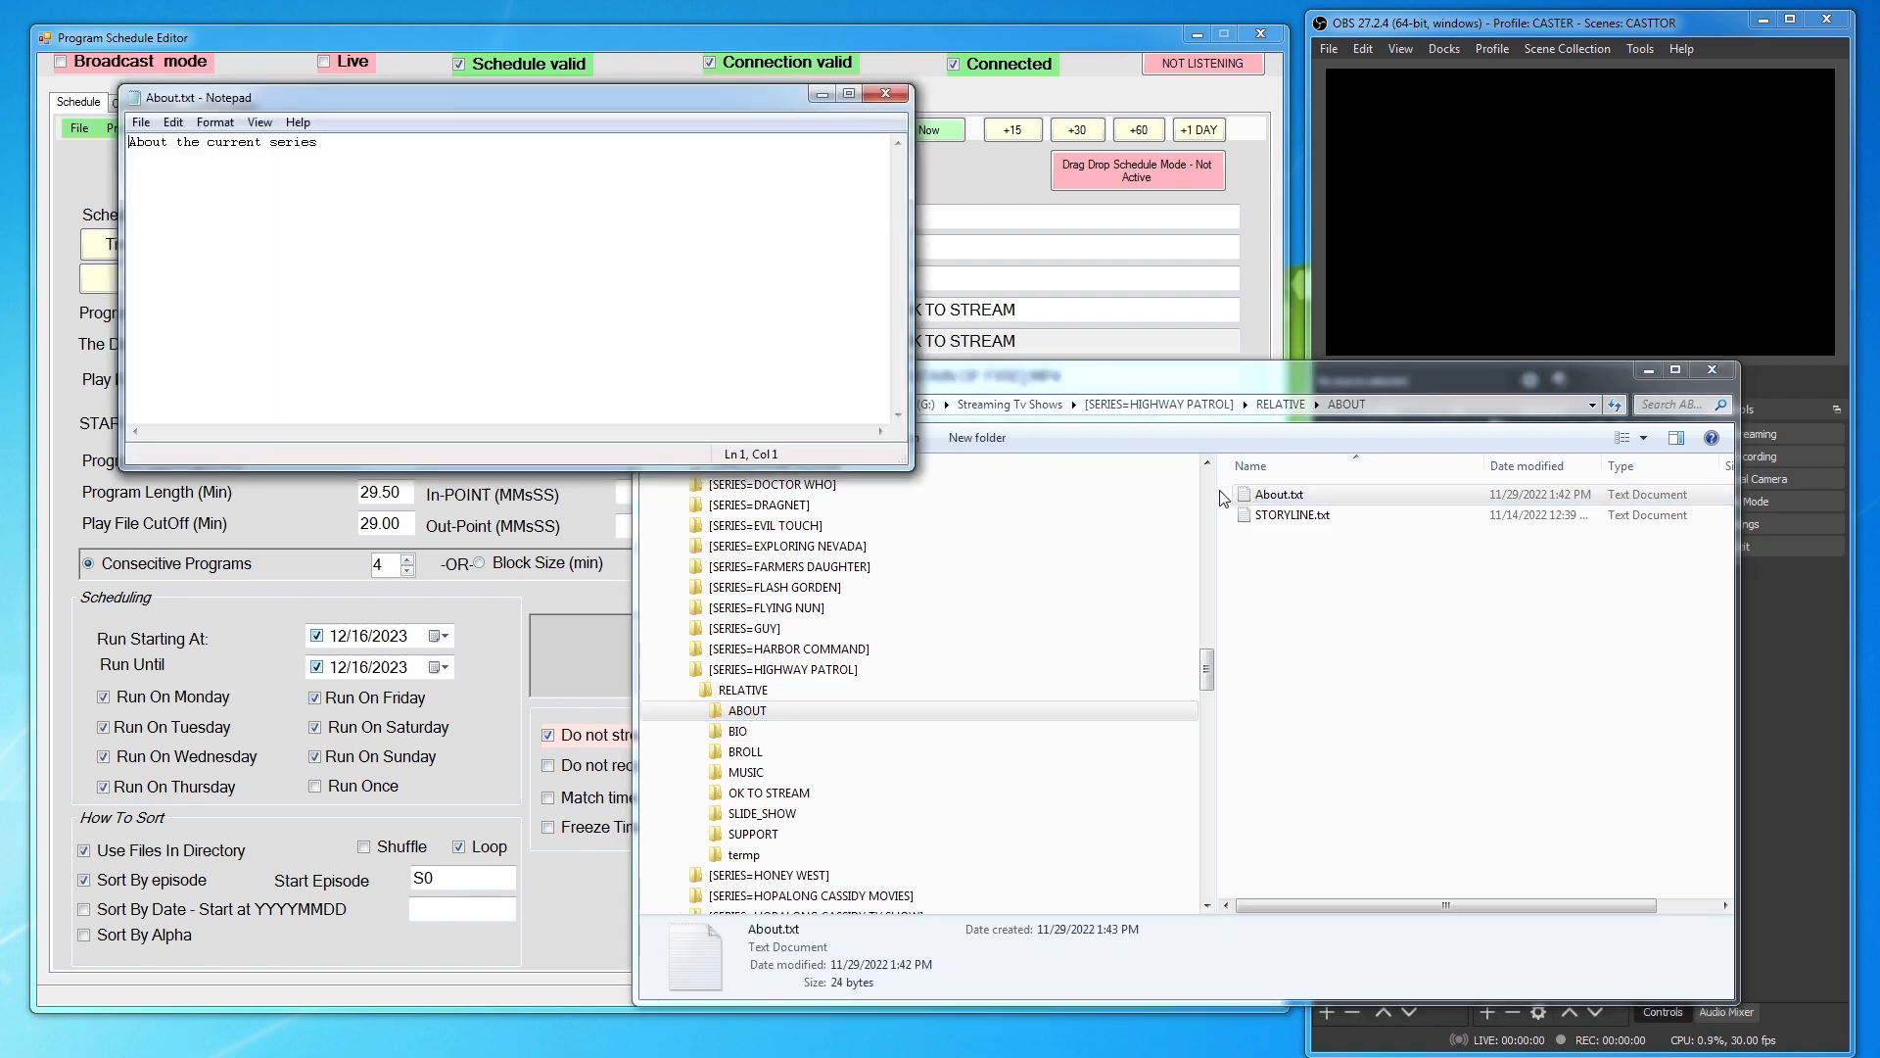
{"action": "left_click", "coordinate": [885, 94]}
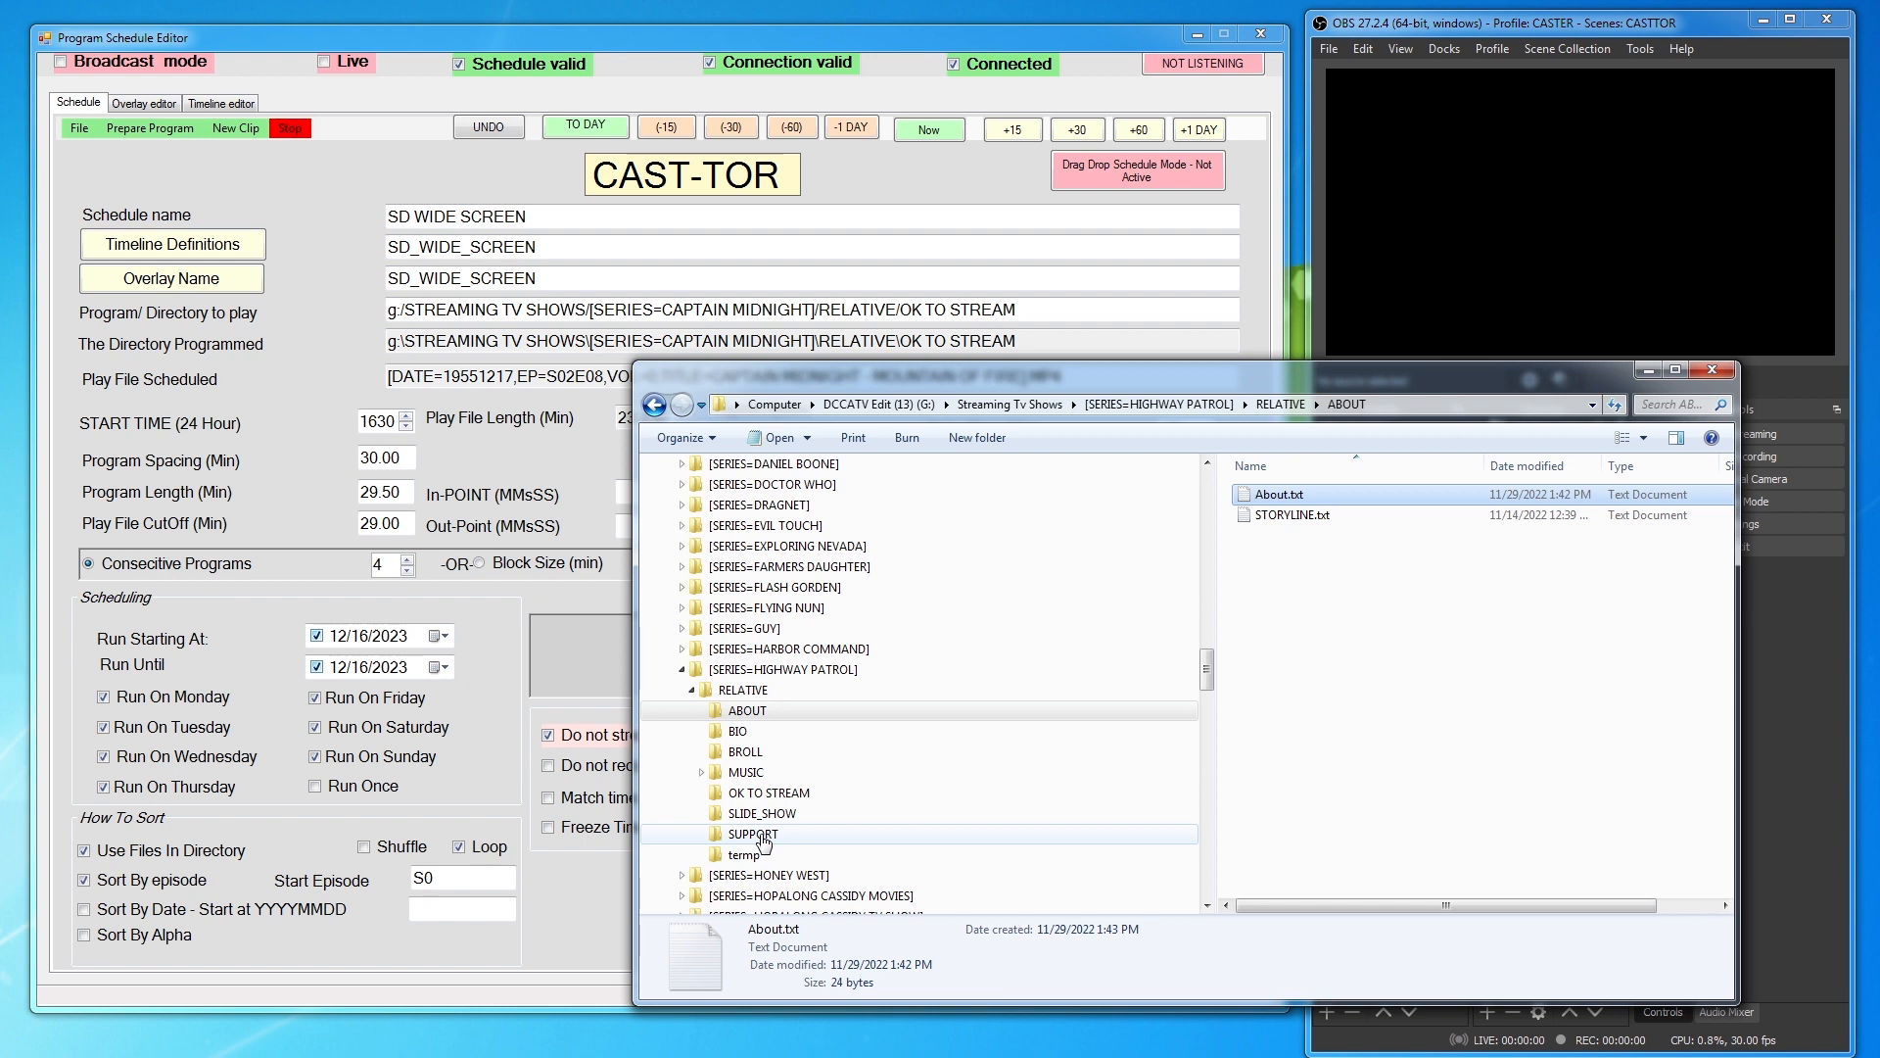
Assign HIGHWAY PATROL's OK TO STREAM folder as the directory to play and have a new clip picked from it
{"action": "left_click", "coordinate": [774, 793]}
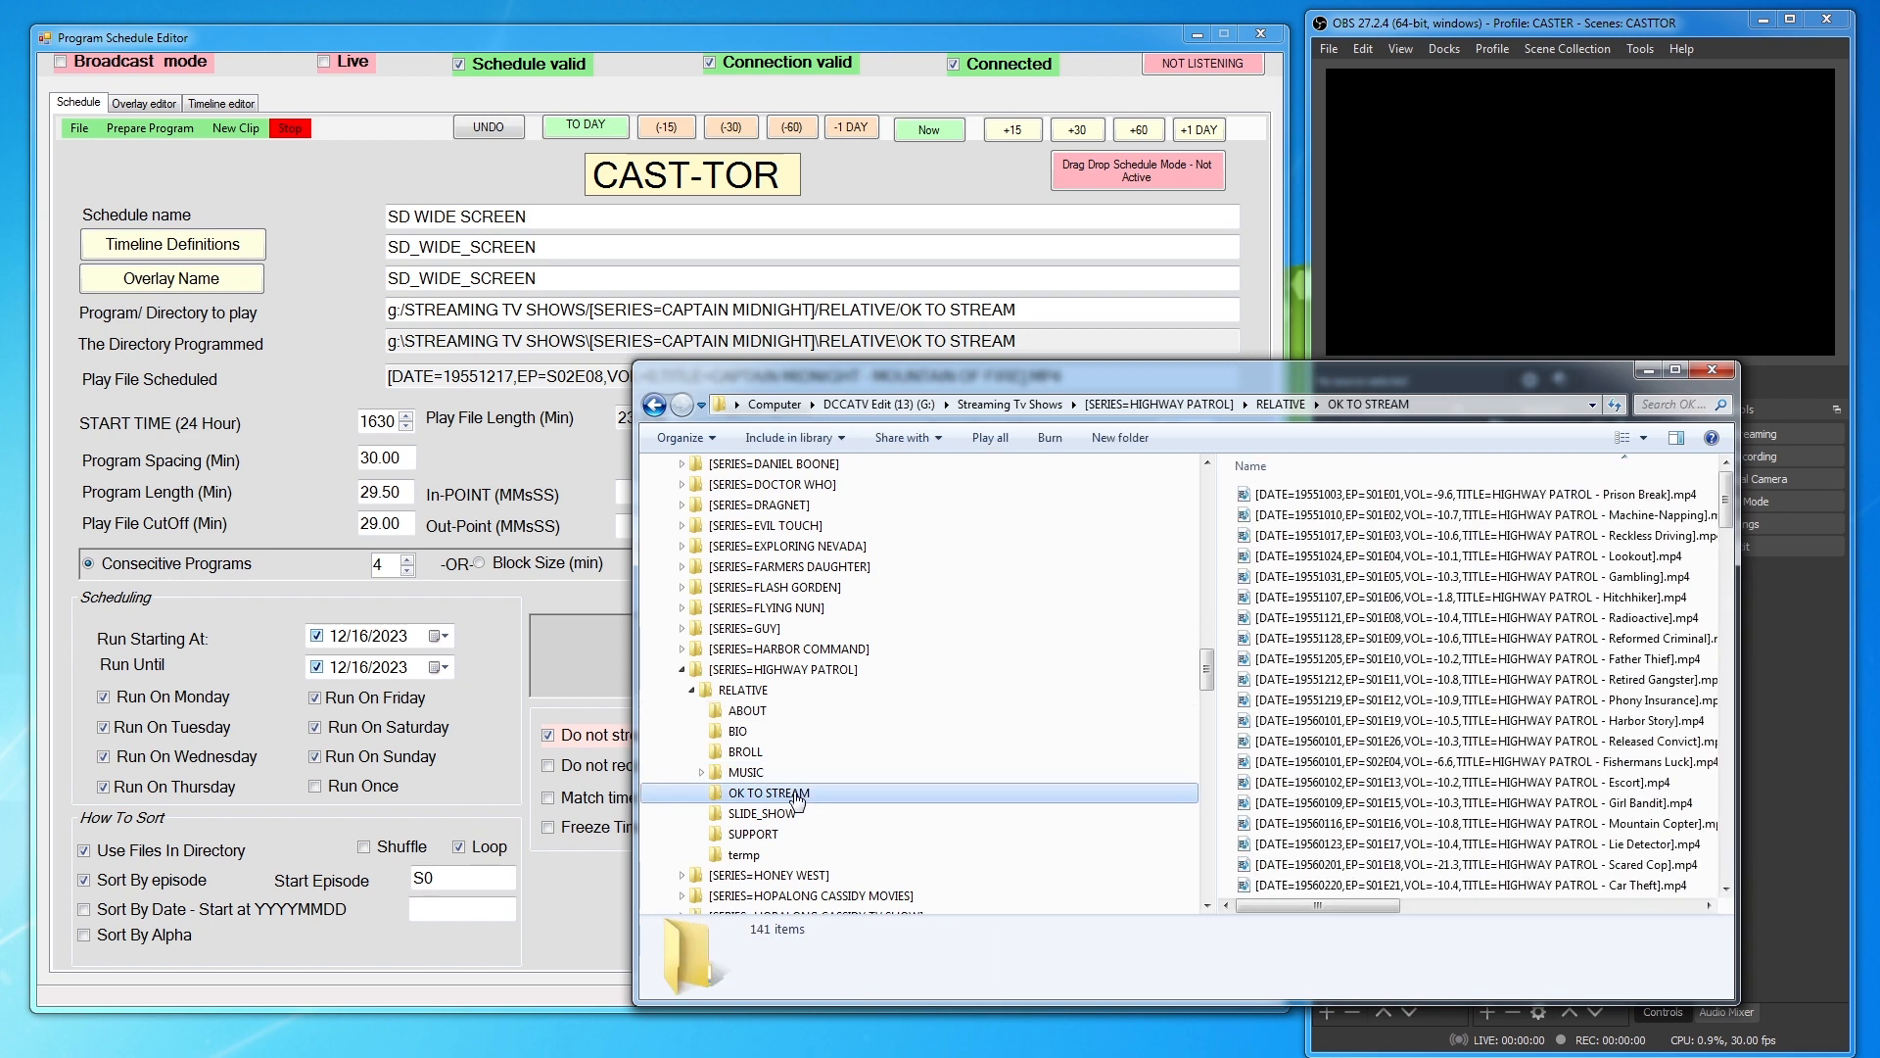
{"action": "left_click_drag", "start_coordinate": [1216, 488], "coordinate": [1040, 512]}
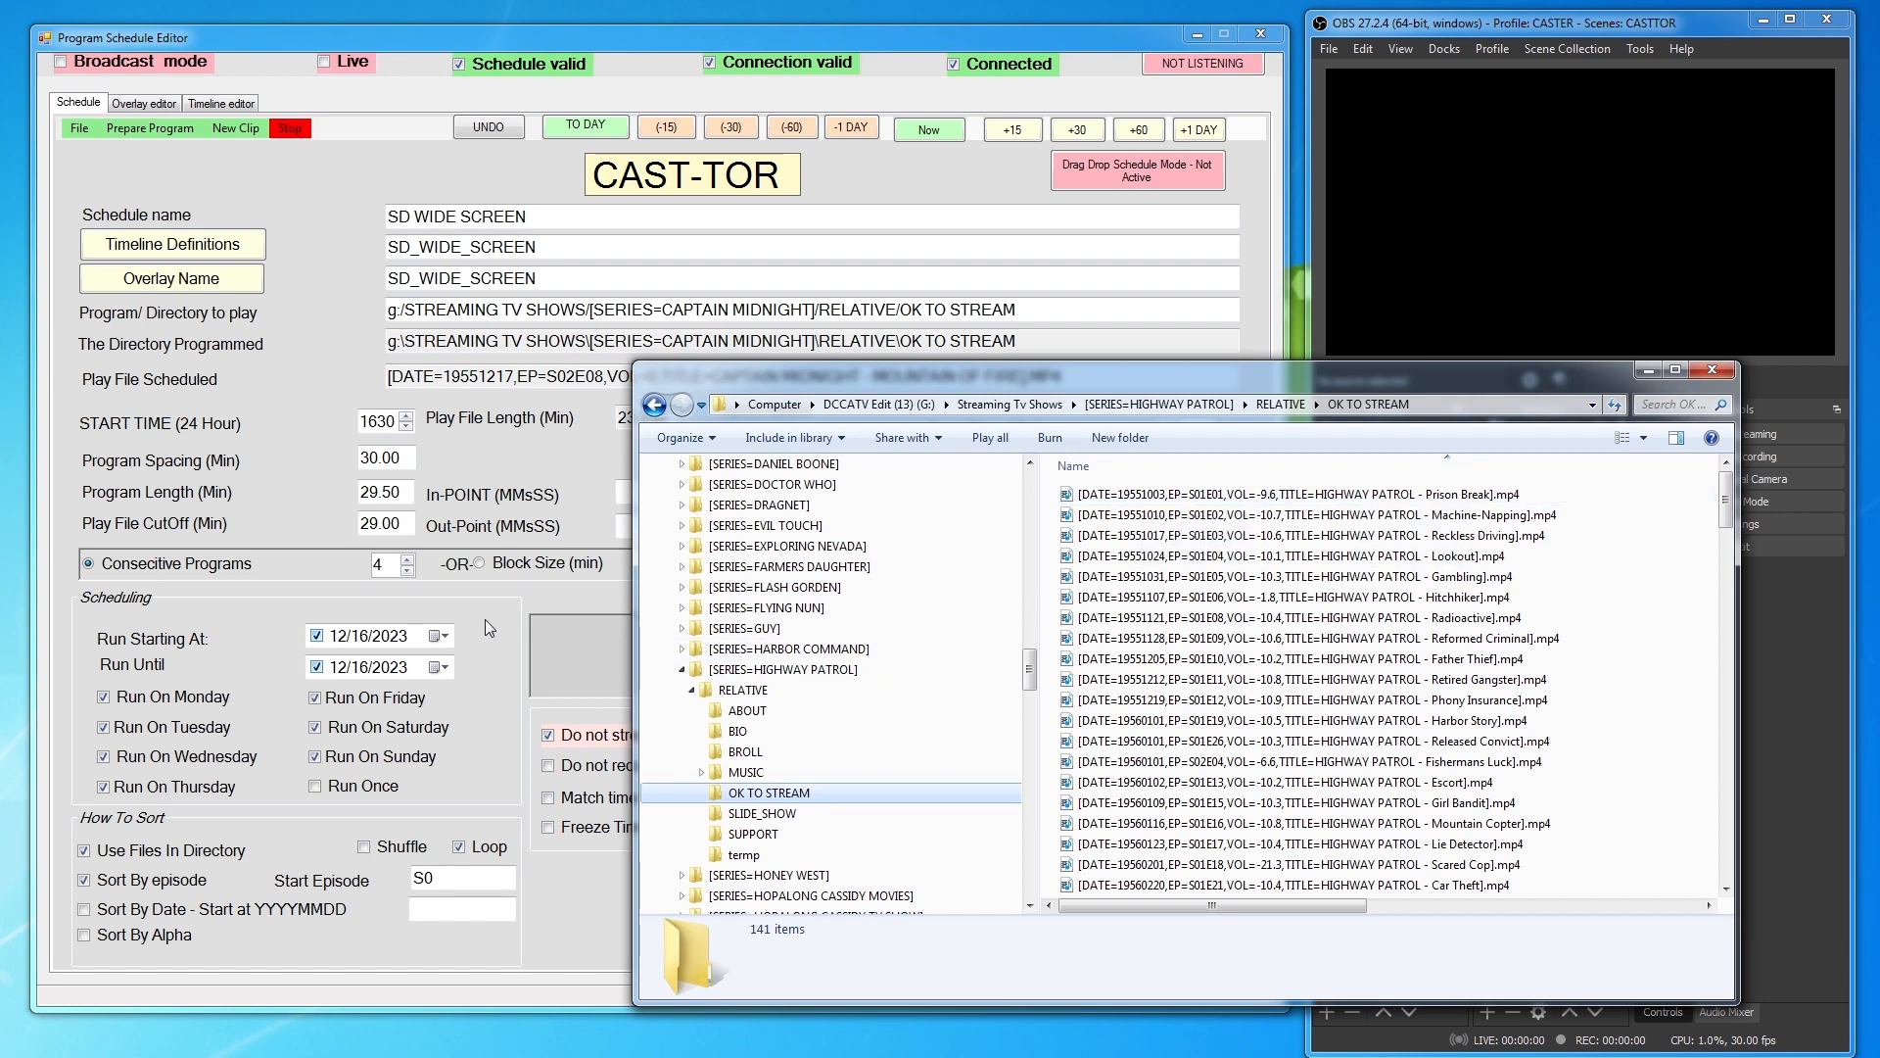
{"action": "left_click_drag", "start_coordinate": [1101, 369], "coordinate": [1207, 439]}
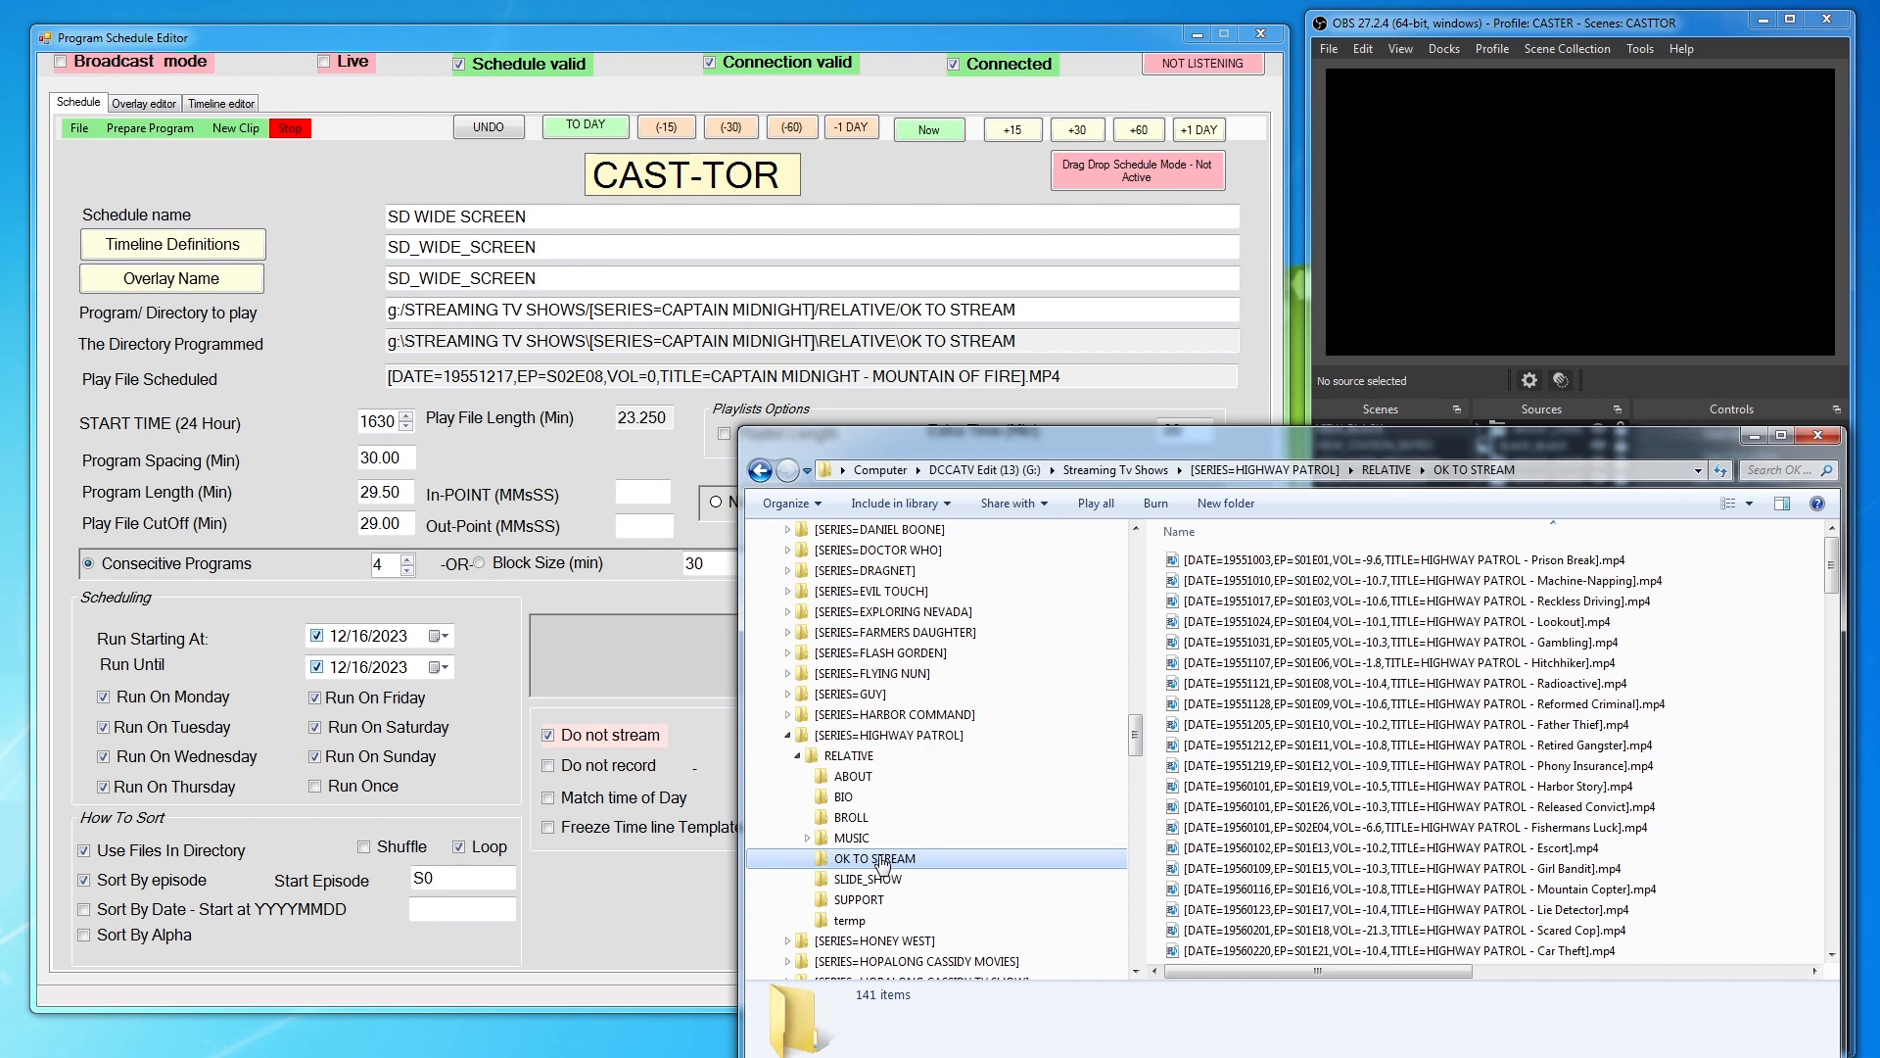
{"action": "left_click_drag", "start_coordinate": [881, 862], "coordinate": [521, 306]}
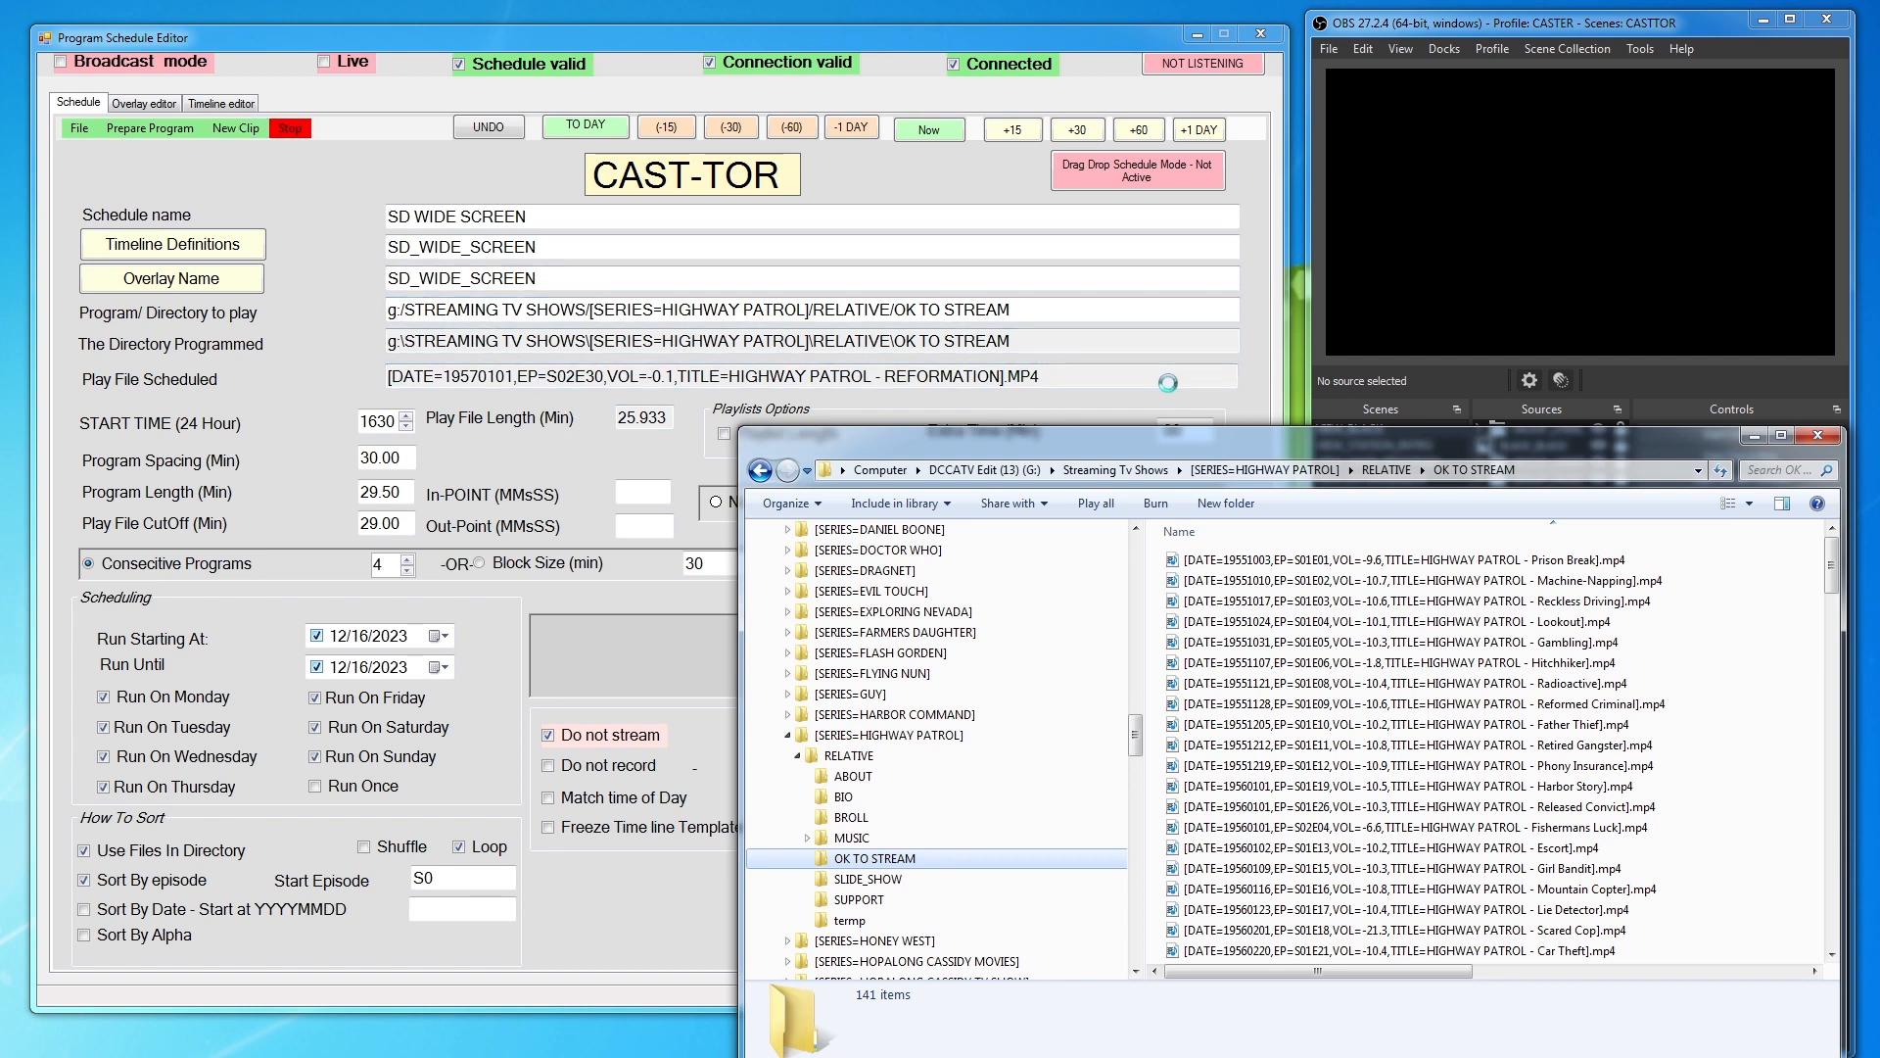
{"action": "left_click", "coordinate": [231, 127]}
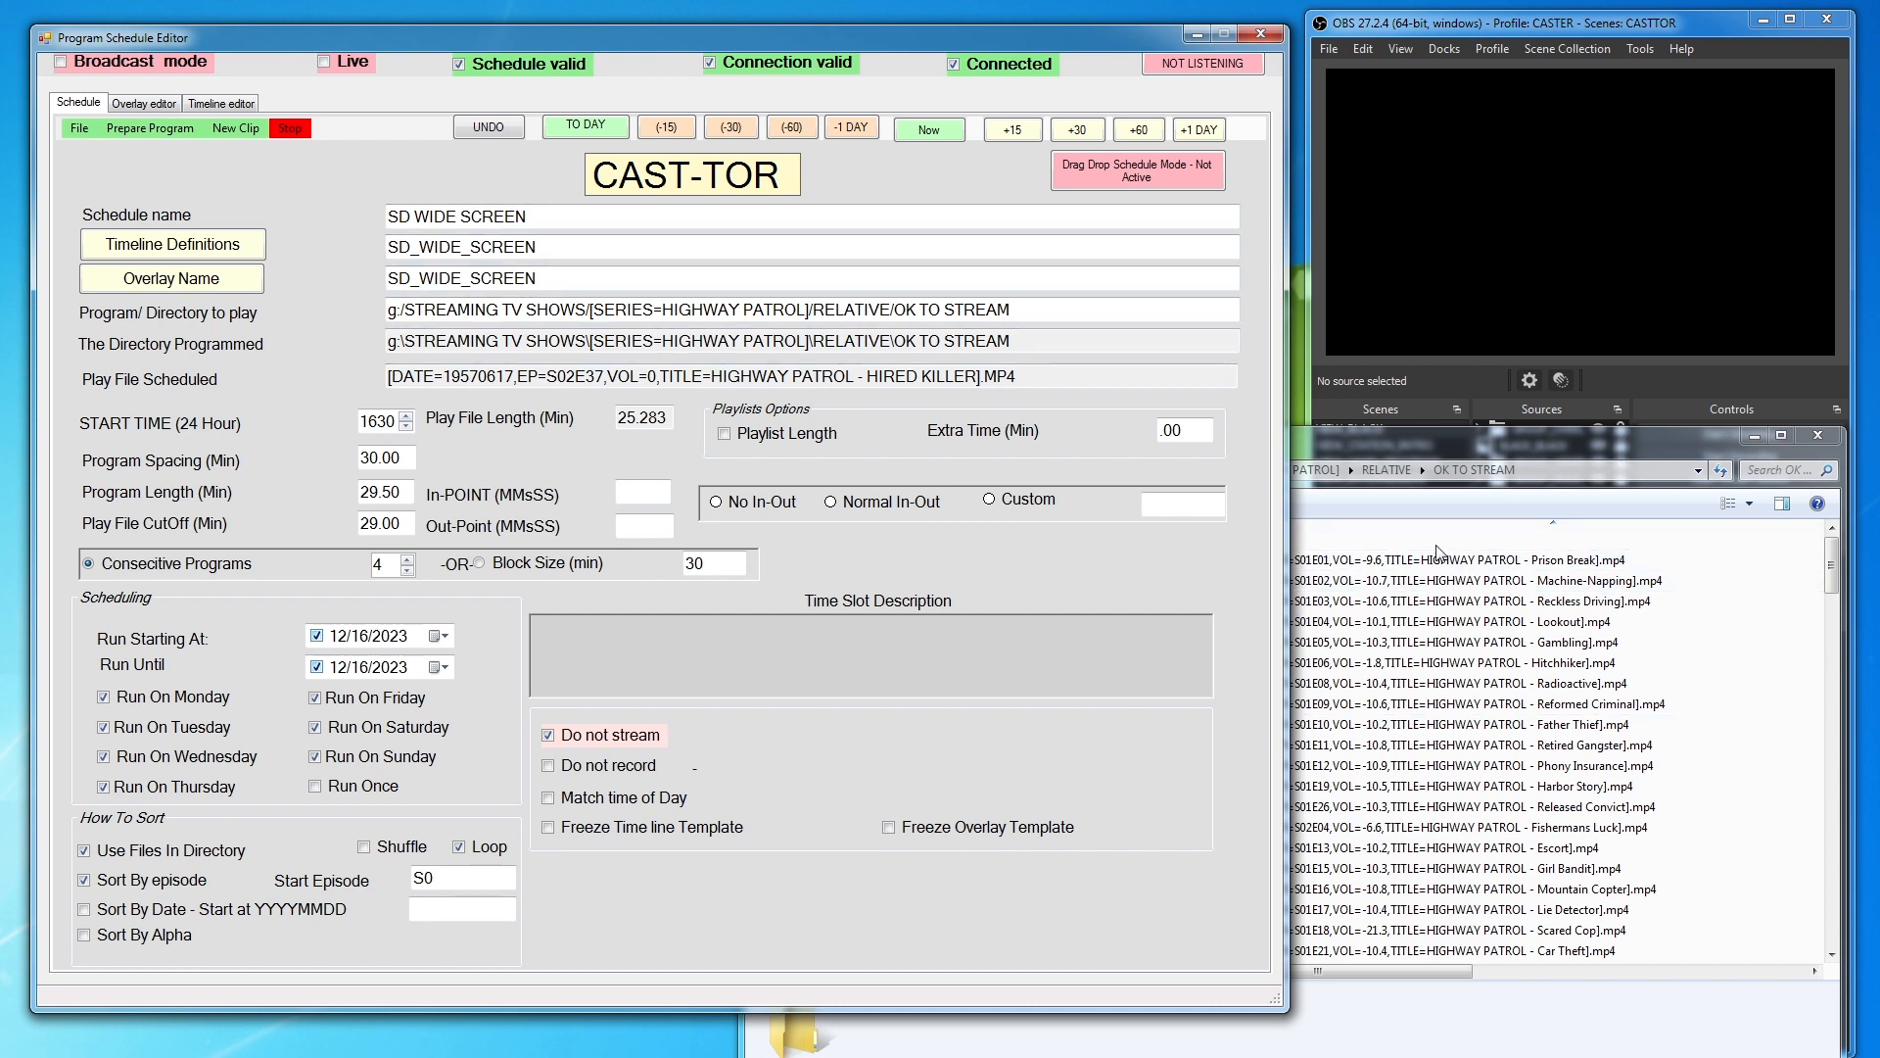
Assign the single HIGHWAY PATROL episode Prison Break (S01E01) as the program to play and request a new clip
{"action": "left_click", "coordinate": [1296, 502]}
{"action": "left_click", "coordinate": [1172, 565]}
{"action": "left_click_drag", "start_coordinate": [1173, 565], "coordinate": [793, 318]}
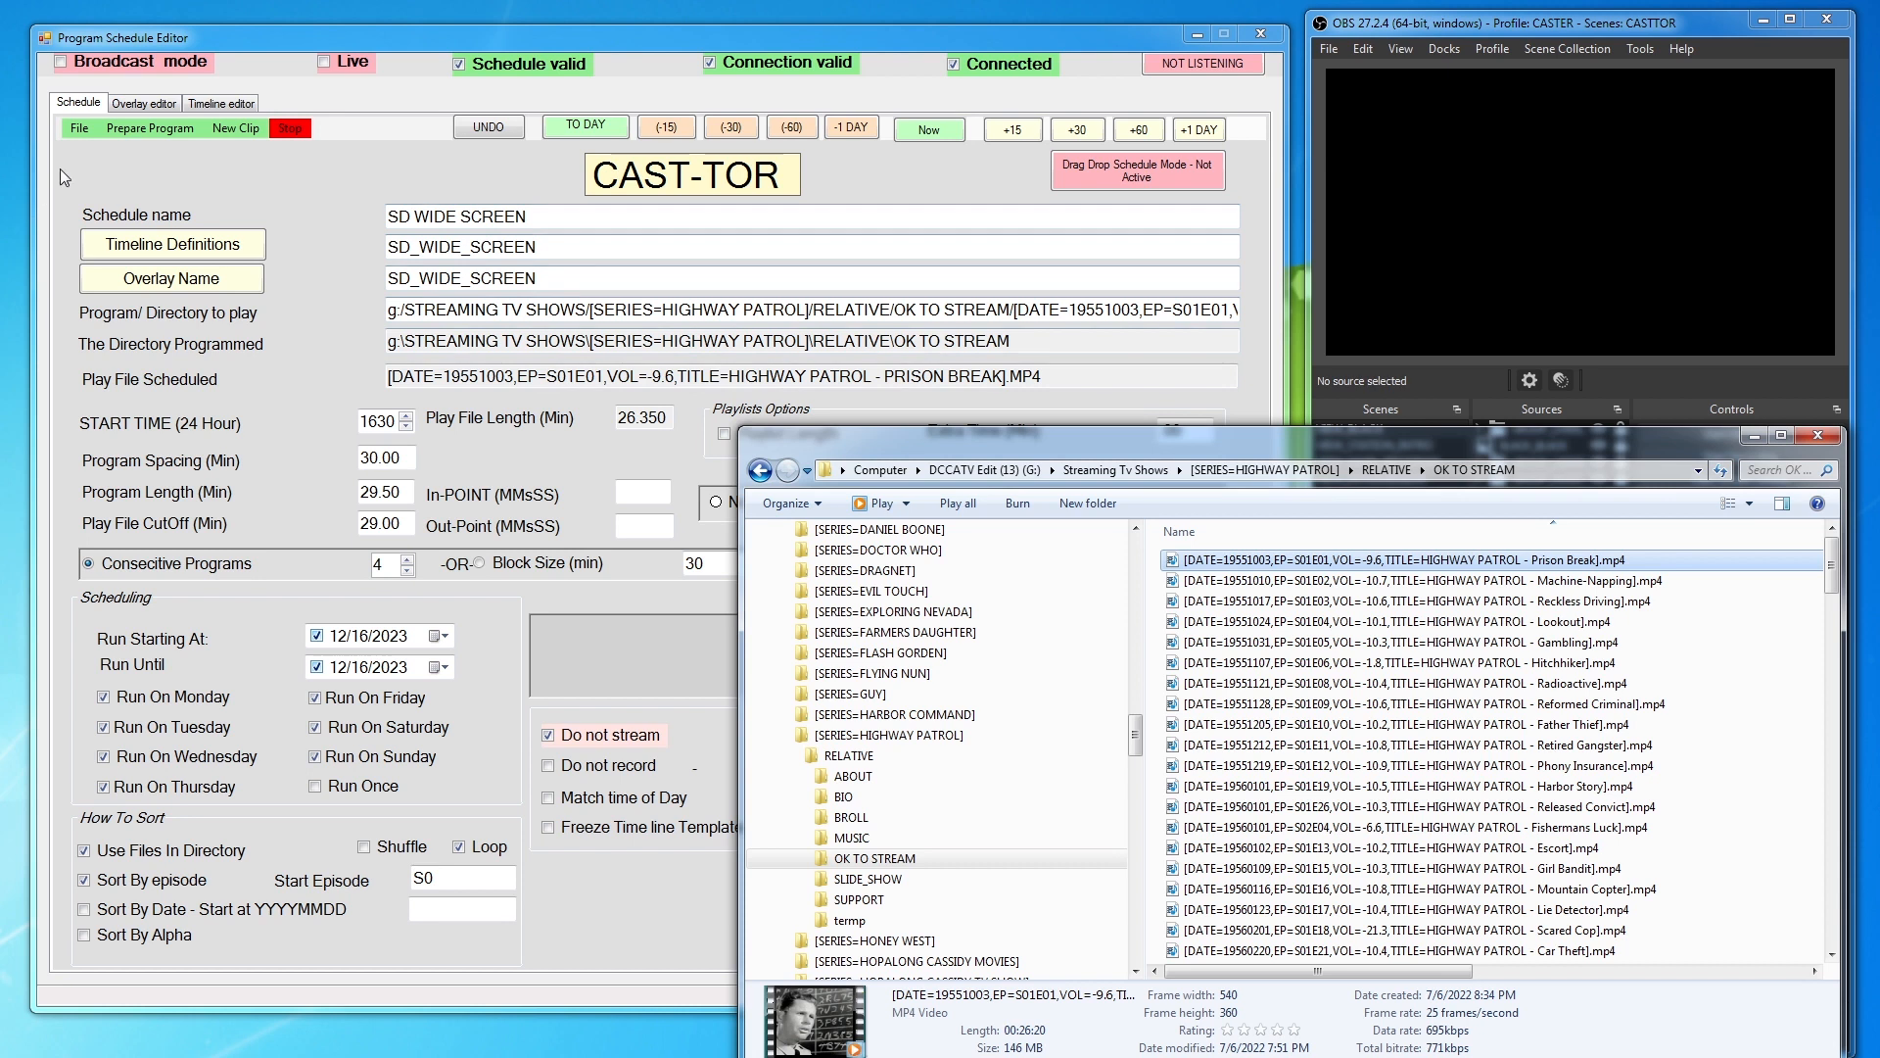
{"action": "left_click", "coordinate": [231, 125]}
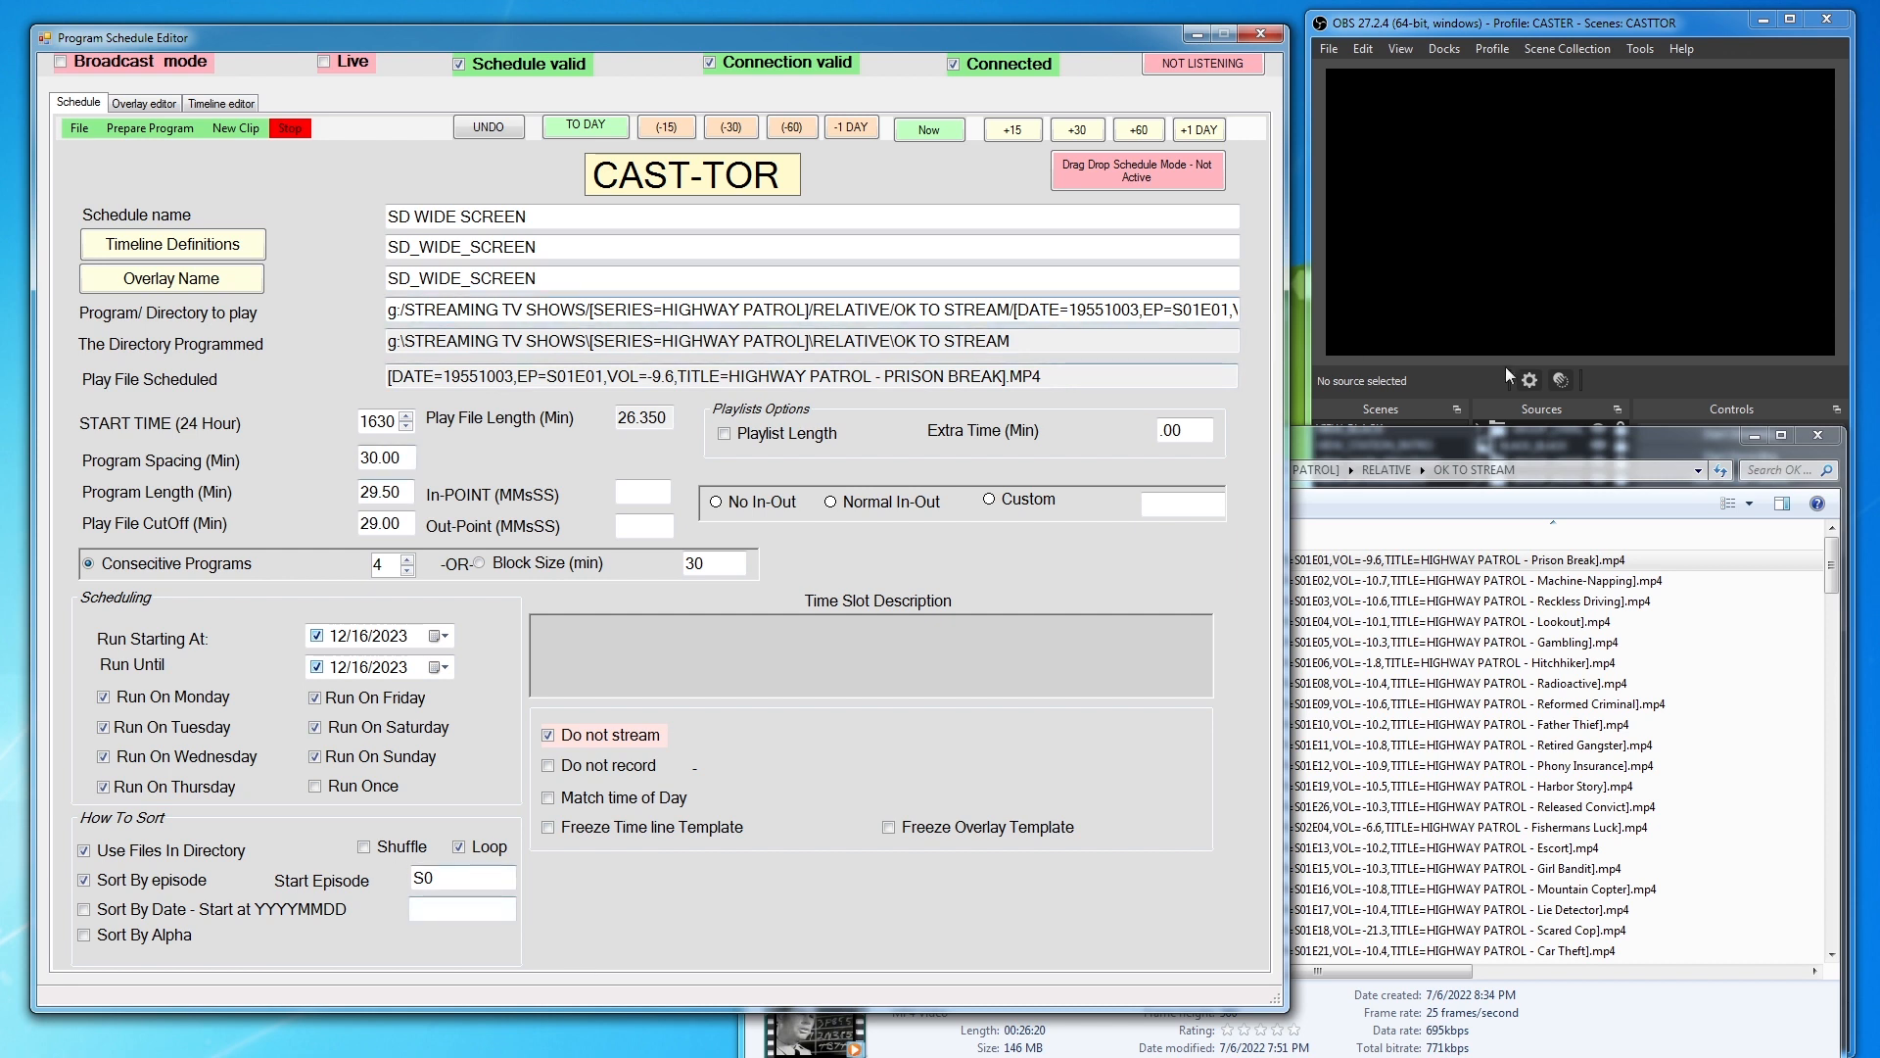
Set the program to play back to HIGHWAY PATROL's whole OK TO STREAM folder
{"action": "left_click", "coordinate": [1470, 438]}
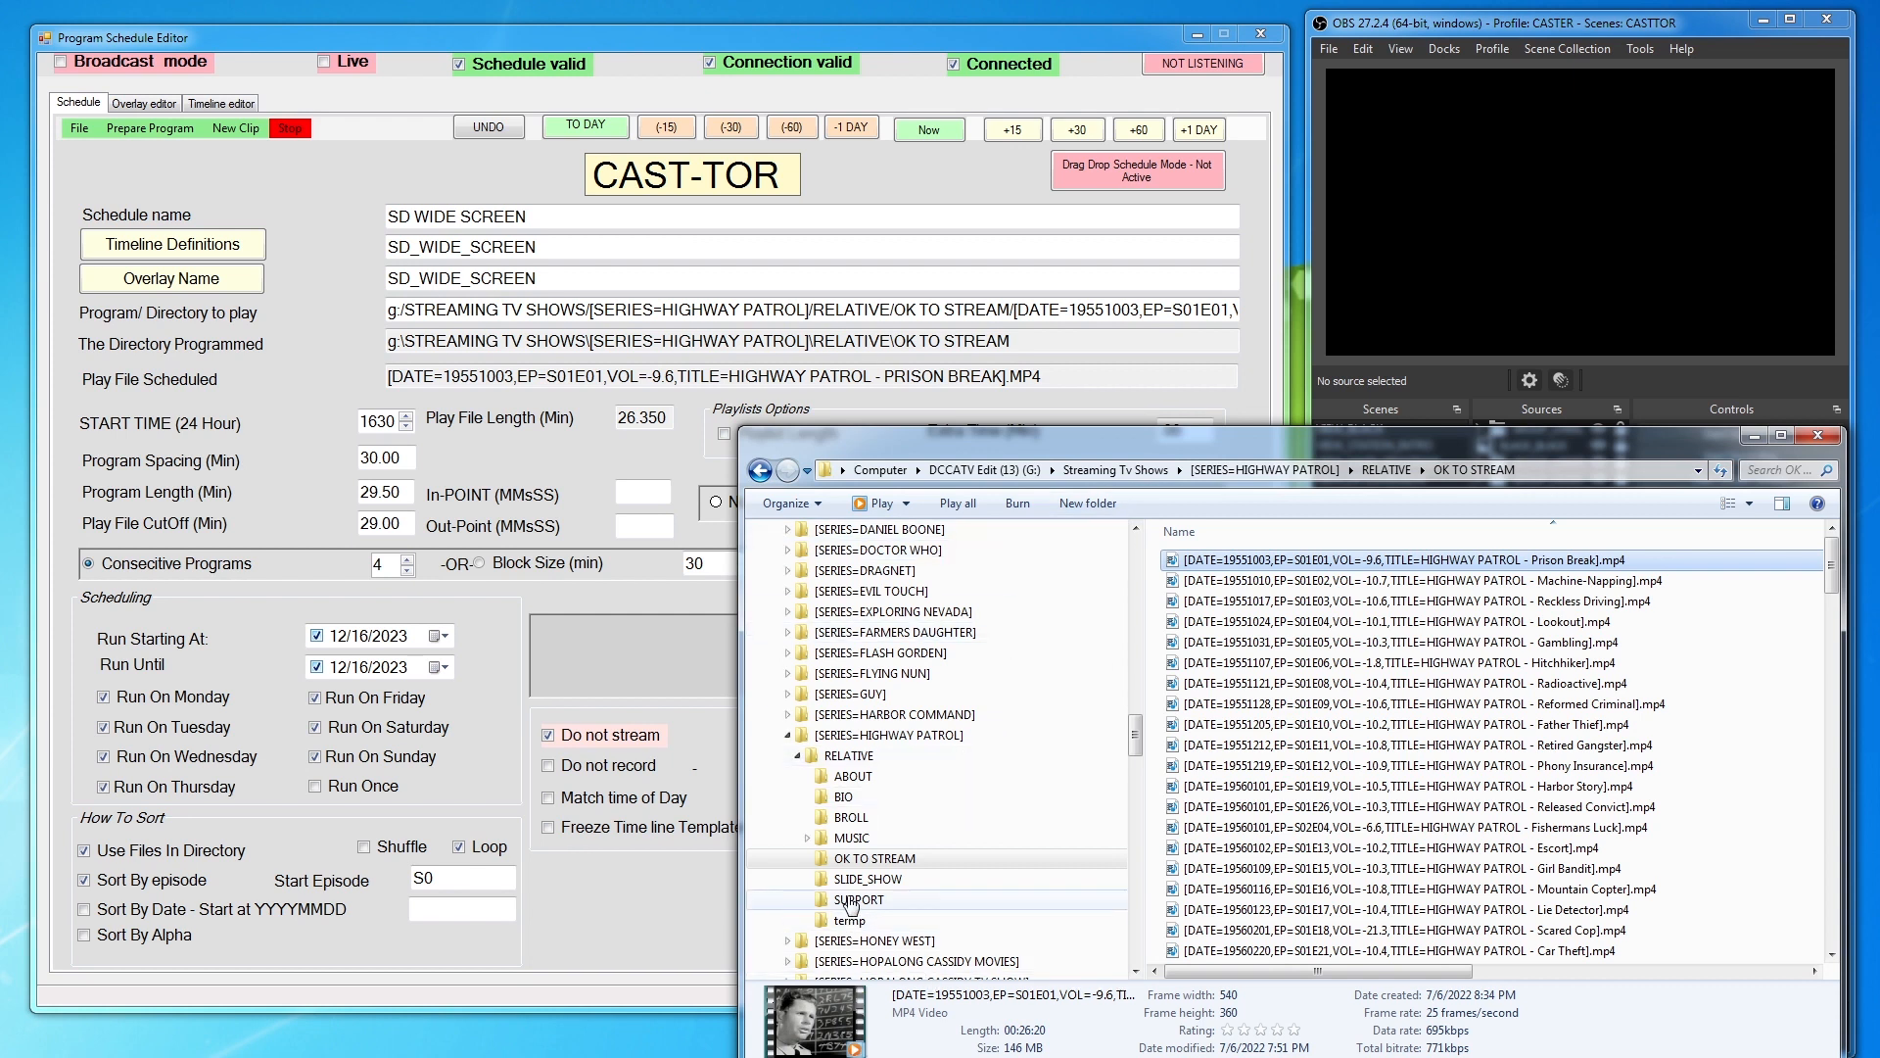
{"action": "left_click", "coordinate": [888, 861]}
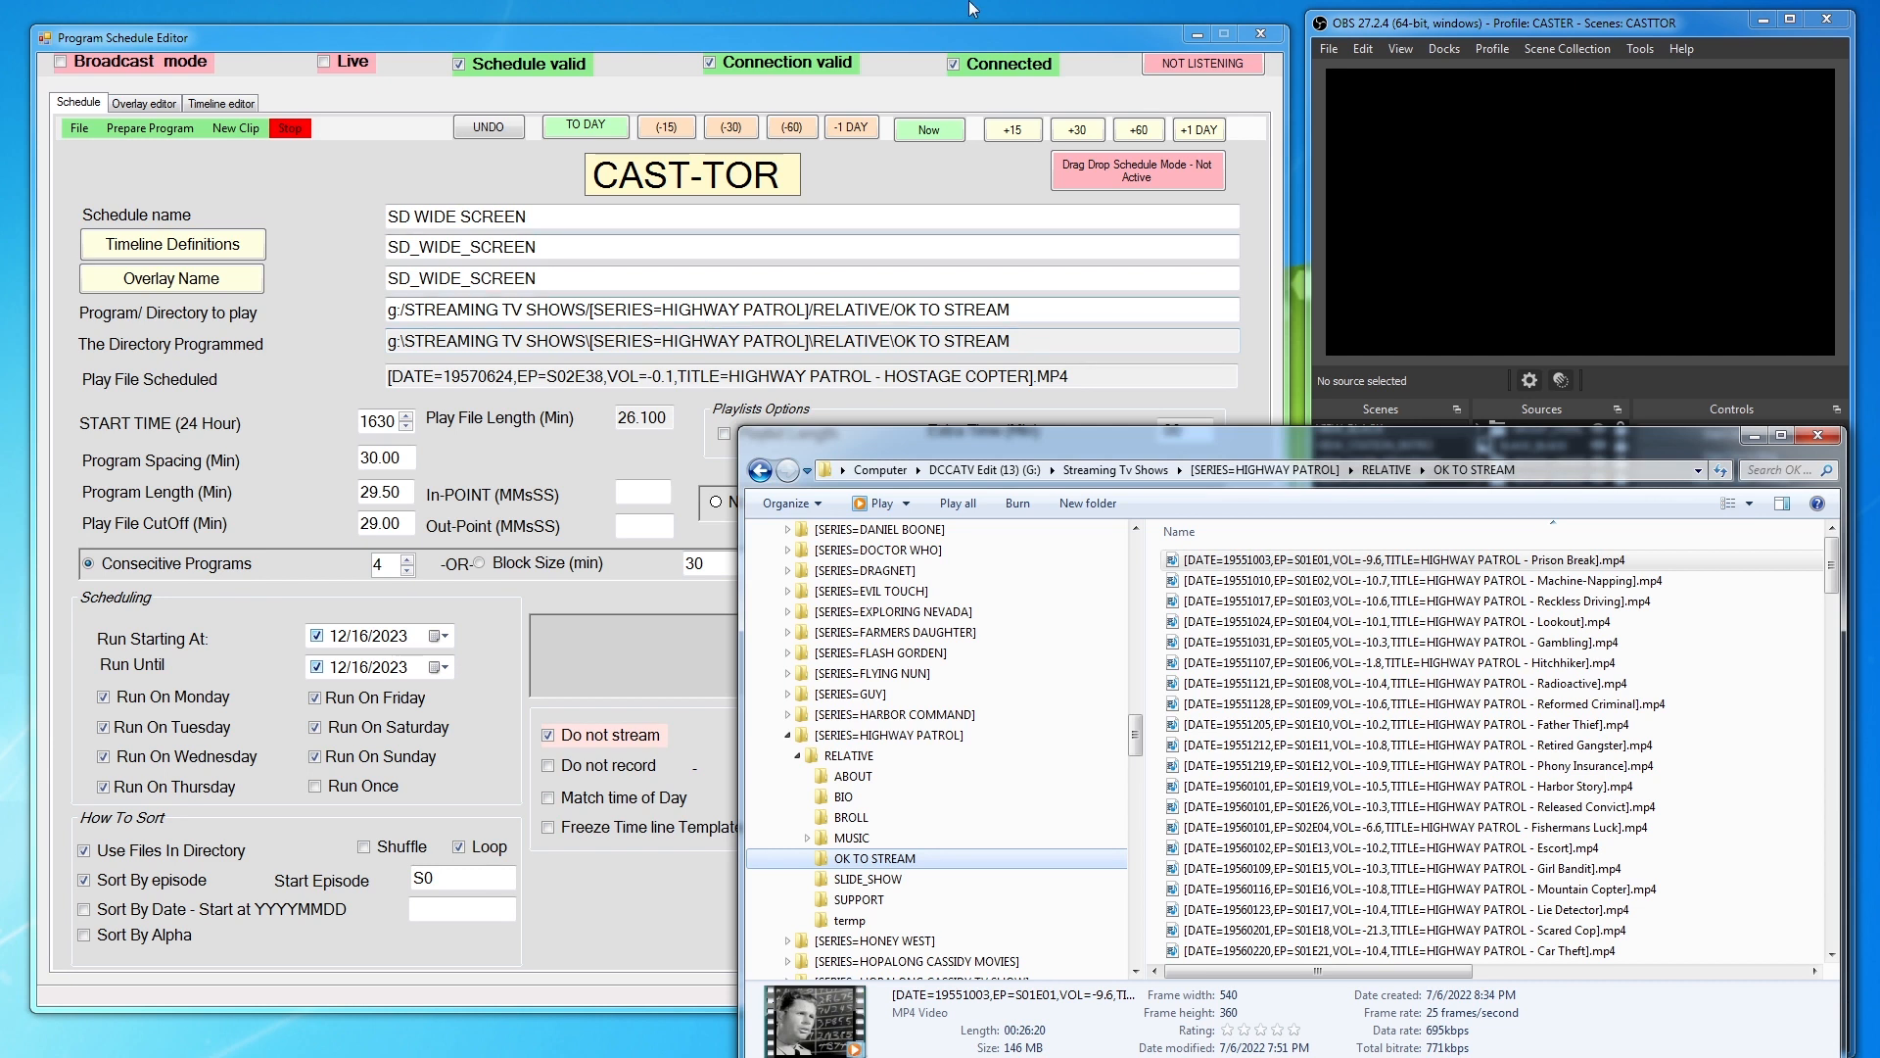
Bring up the Run Control window and arrange it beside the schedule editor so the scheduling fields stay accessible
{"action": "mouse_move", "coordinate": [938, 43]}
{"action": "left_mouse_down"}
{"action": "mouse_move", "coordinate": [904, 34]}
{"action": "mouse_move", "coordinate": [936, 34]}
{"action": "left_mouse_up"}
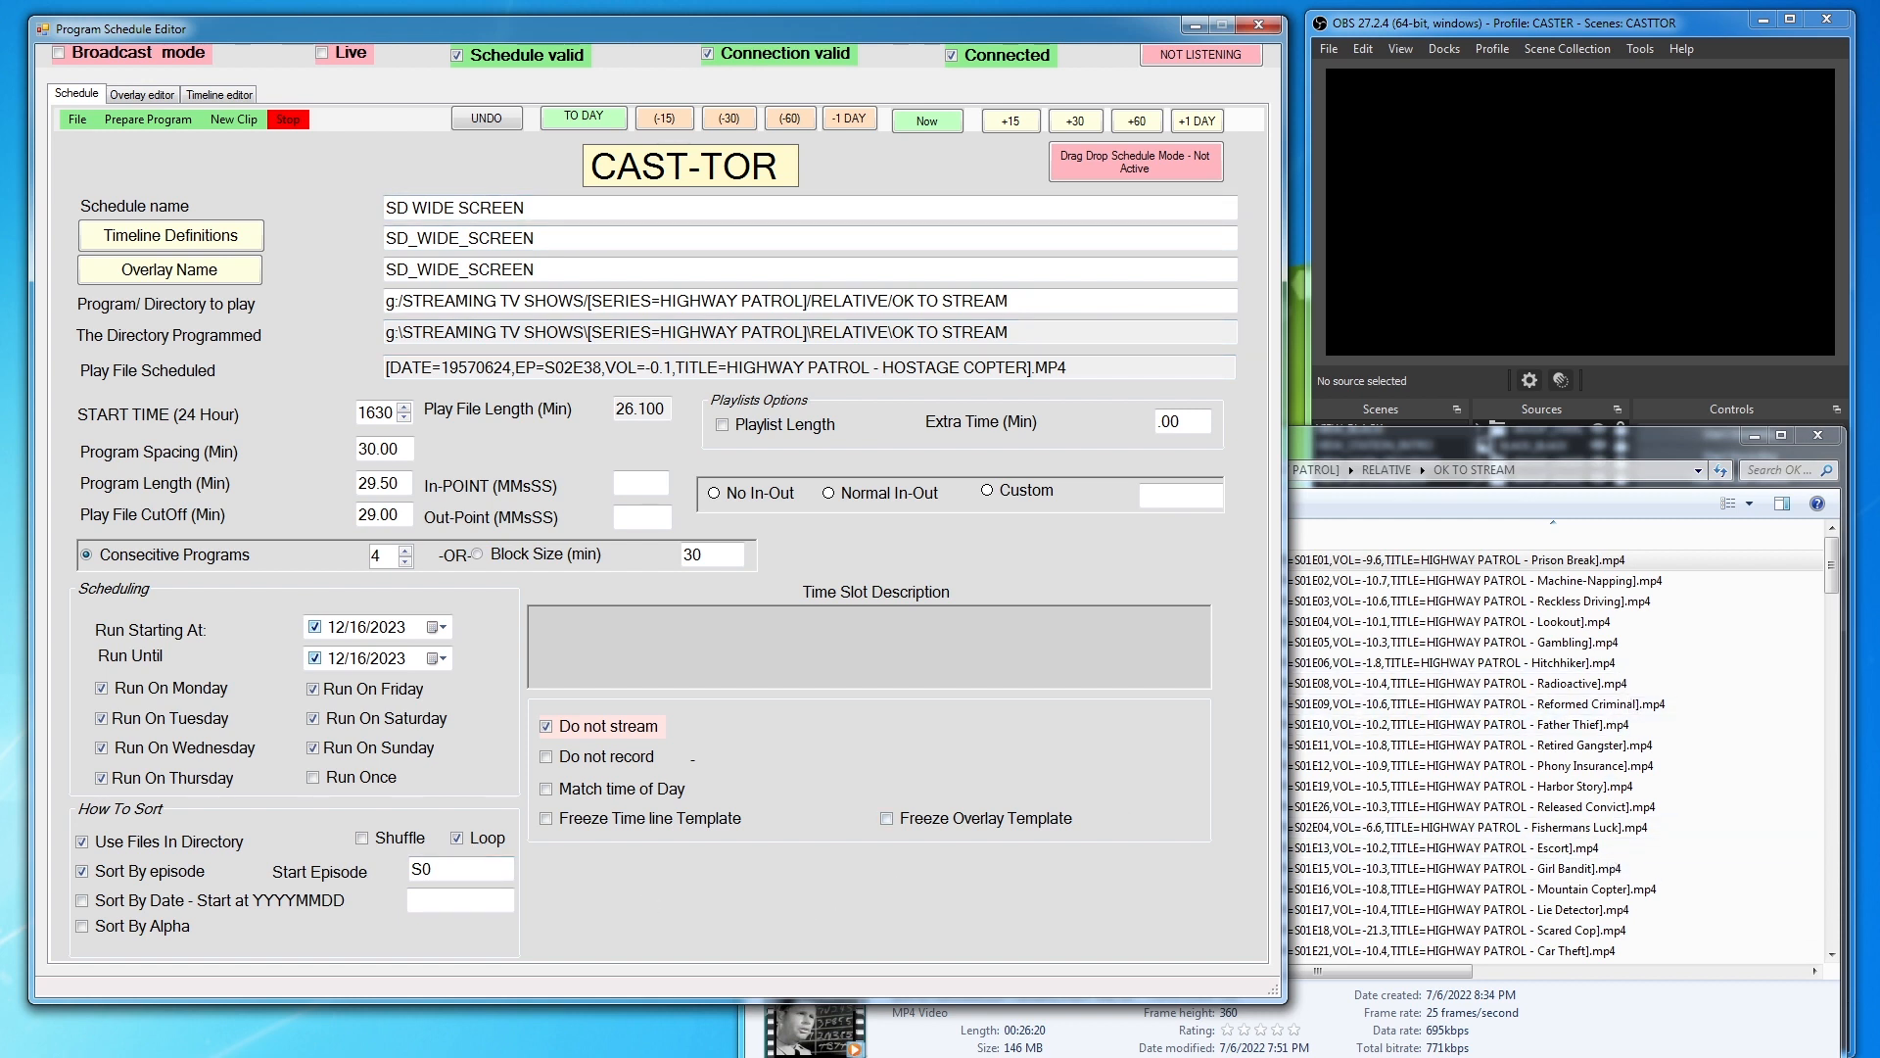
{"action": "left_click_drag", "start_coordinate": [0, 531], "coordinate": [1453, 178]}
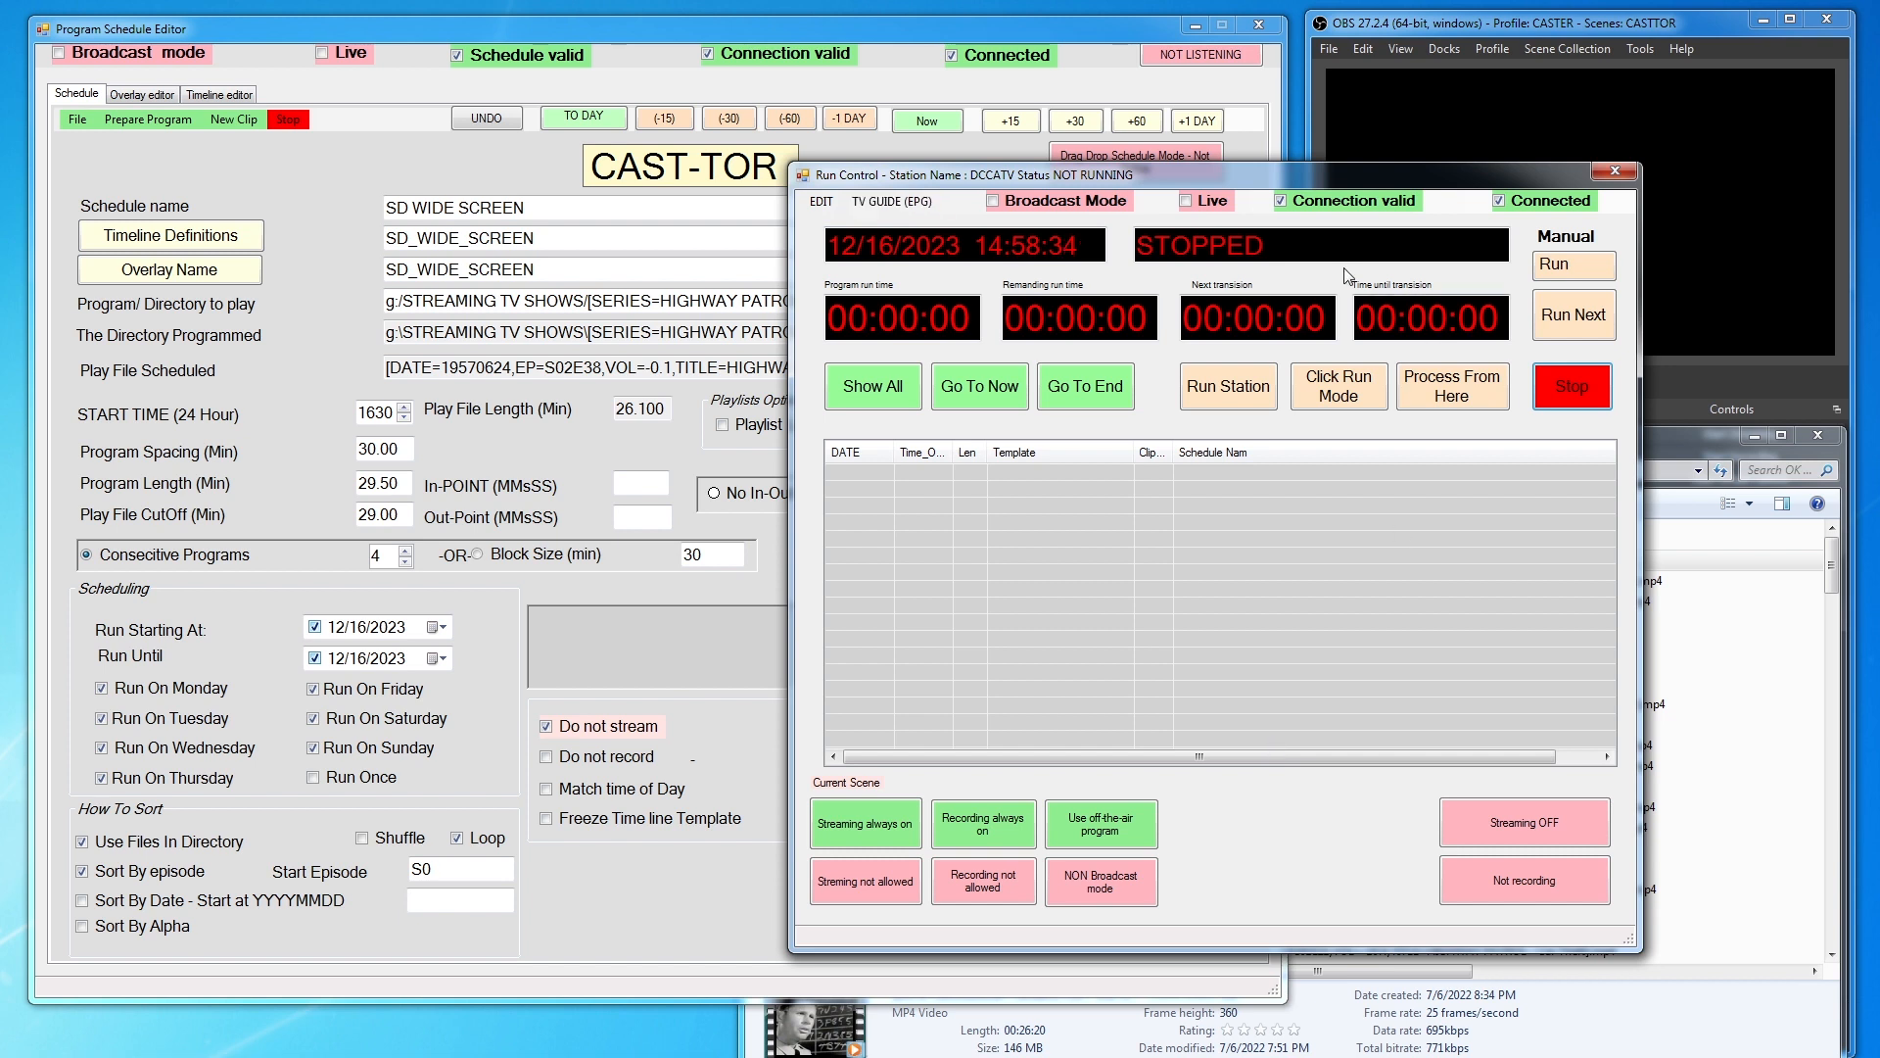
{"action": "left_click_drag", "start_coordinate": [1171, 173], "coordinate": [1316, 175]}
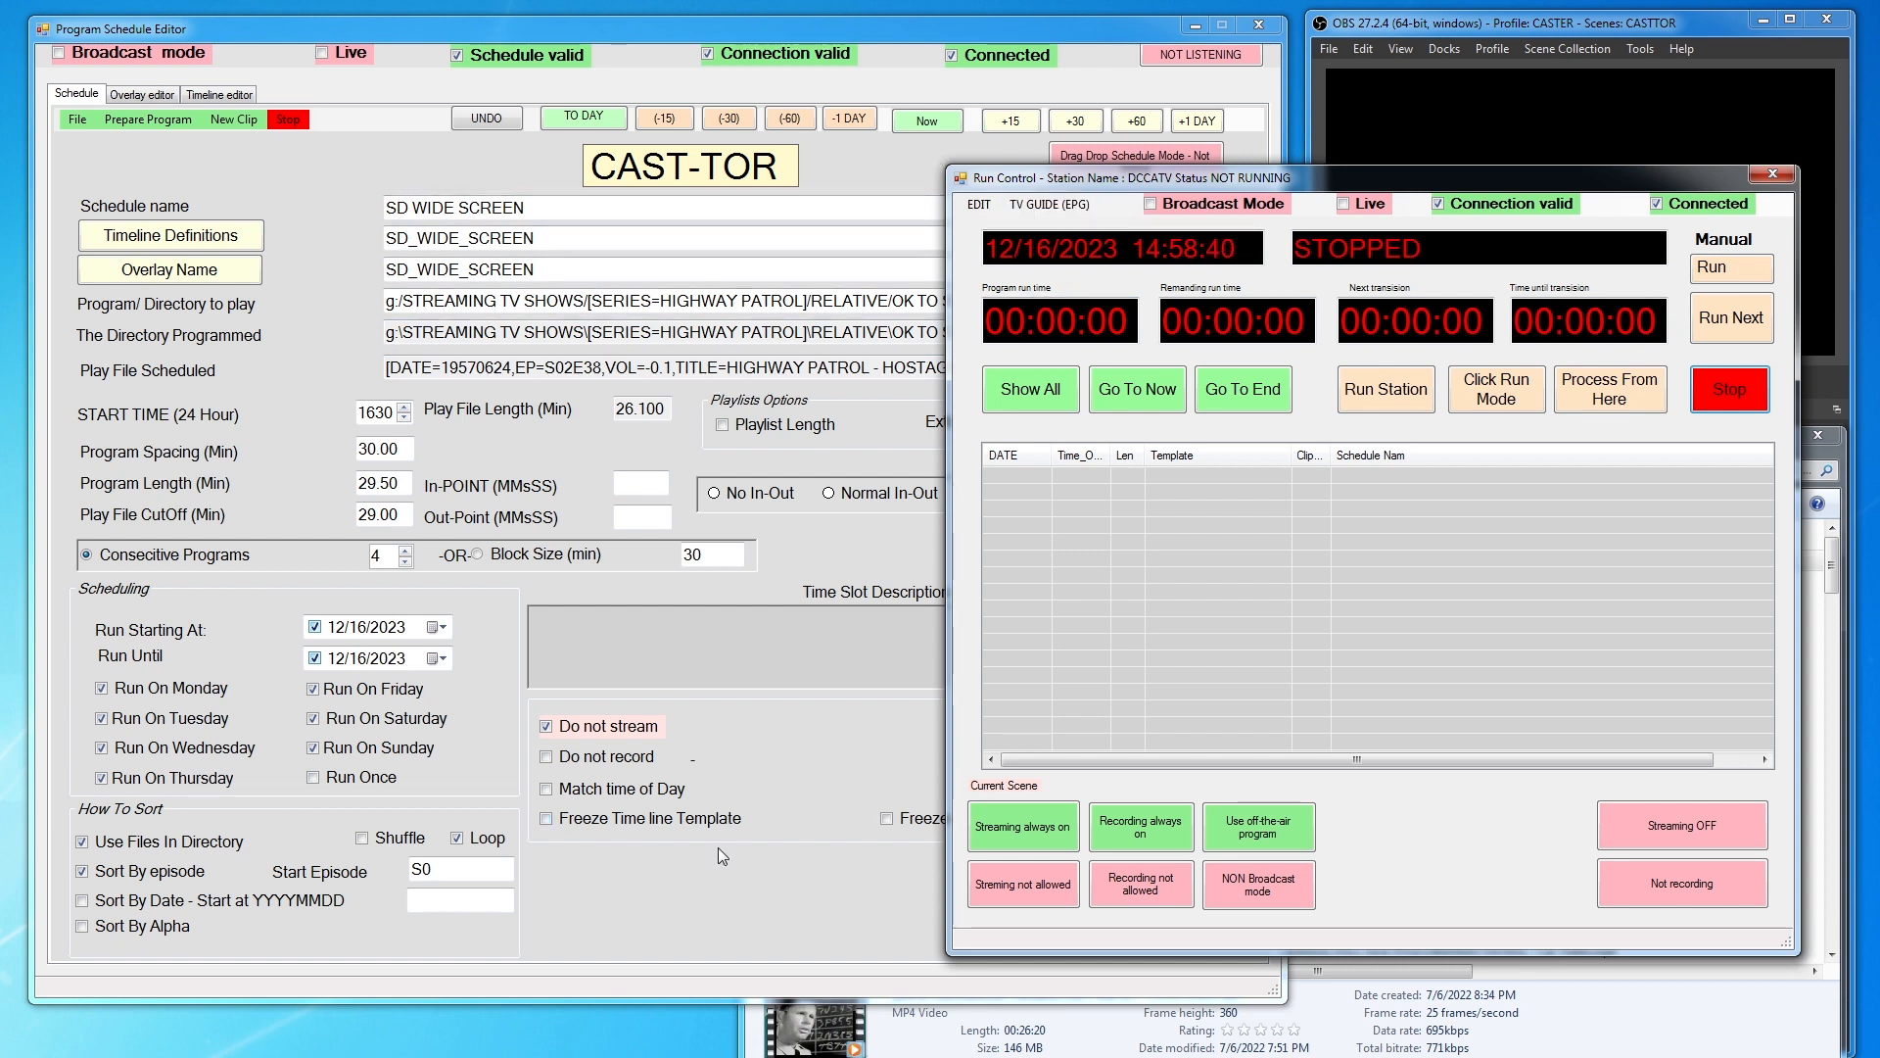
{"action": "left_click_drag", "start_coordinate": [1341, 183], "coordinate": [1381, 182]}
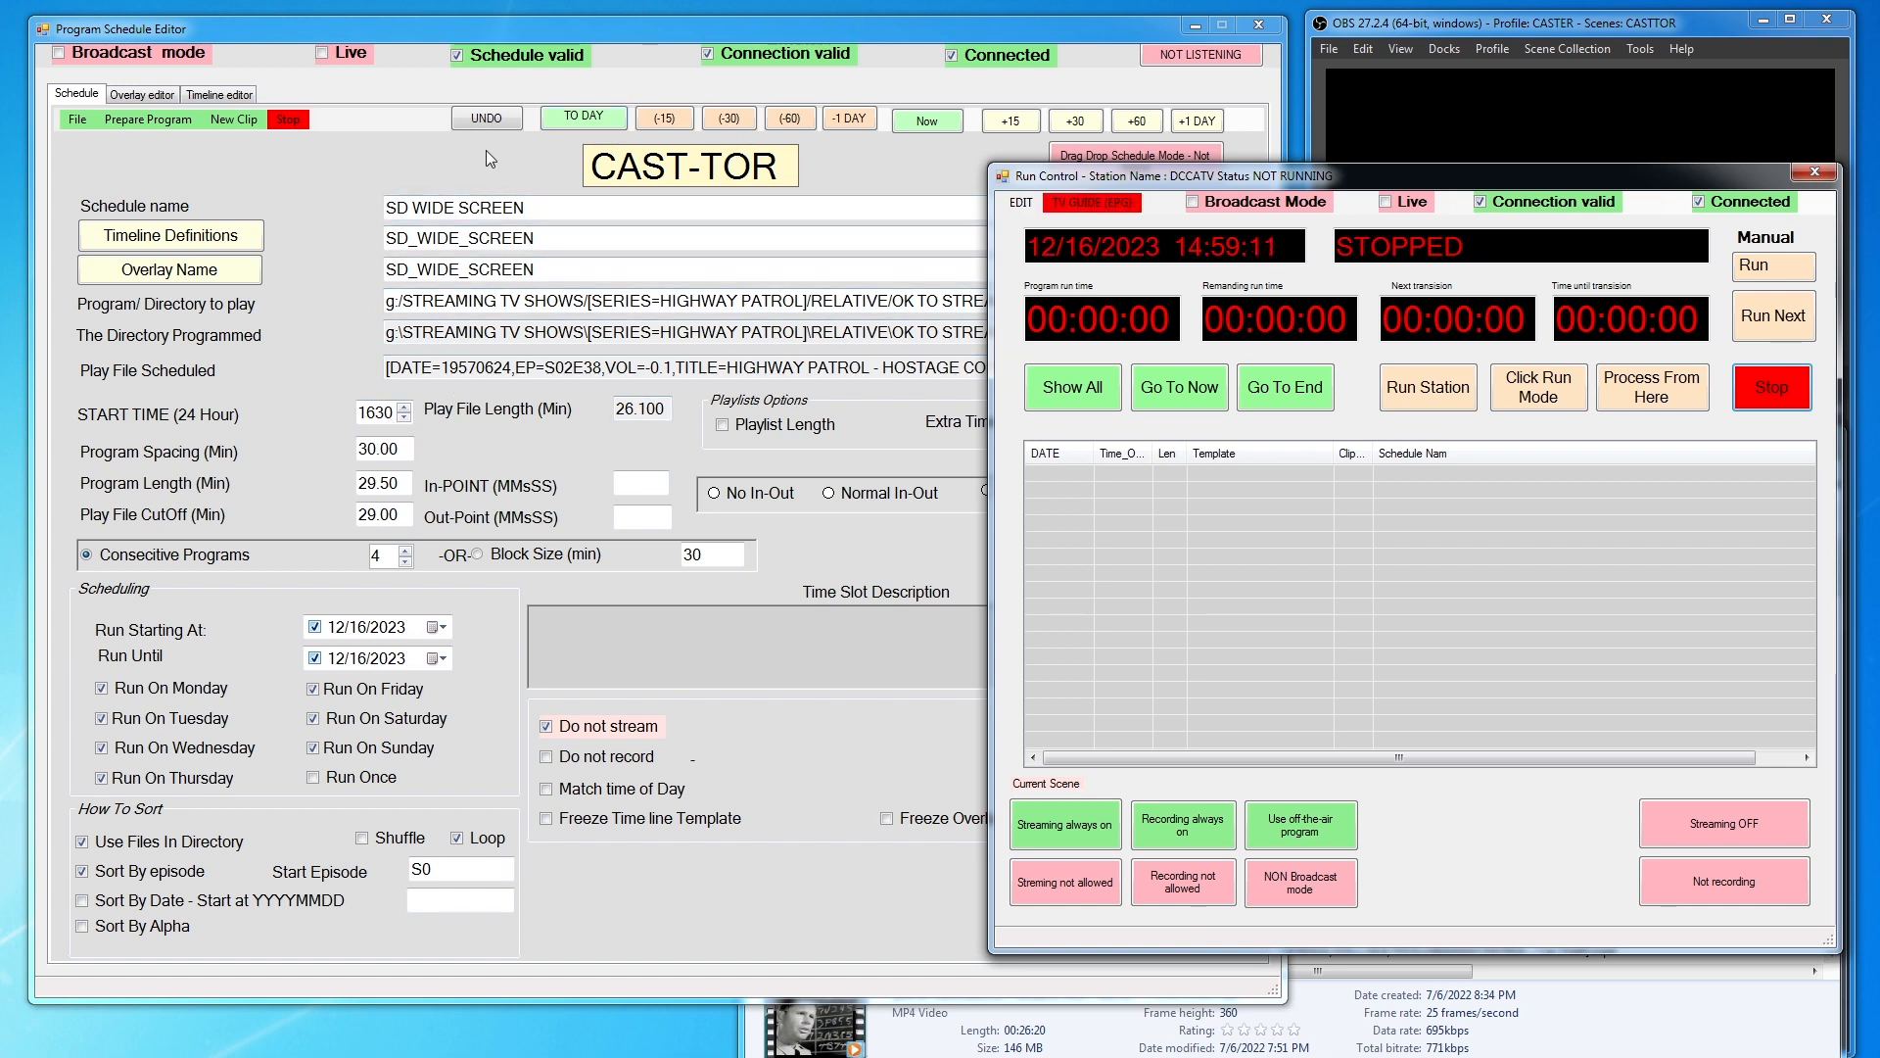
Reset the schedule's start time to the current time slot and advance it by three hours to 1800
{"action": "left_click", "coordinate": [931, 120]}
{"action": "left_click", "coordinate": [1136, 122]}
{"action": "left_click", "coordinate": [1136, 122]}
{"action": "left_click", "coordinate": [1136, 122]}
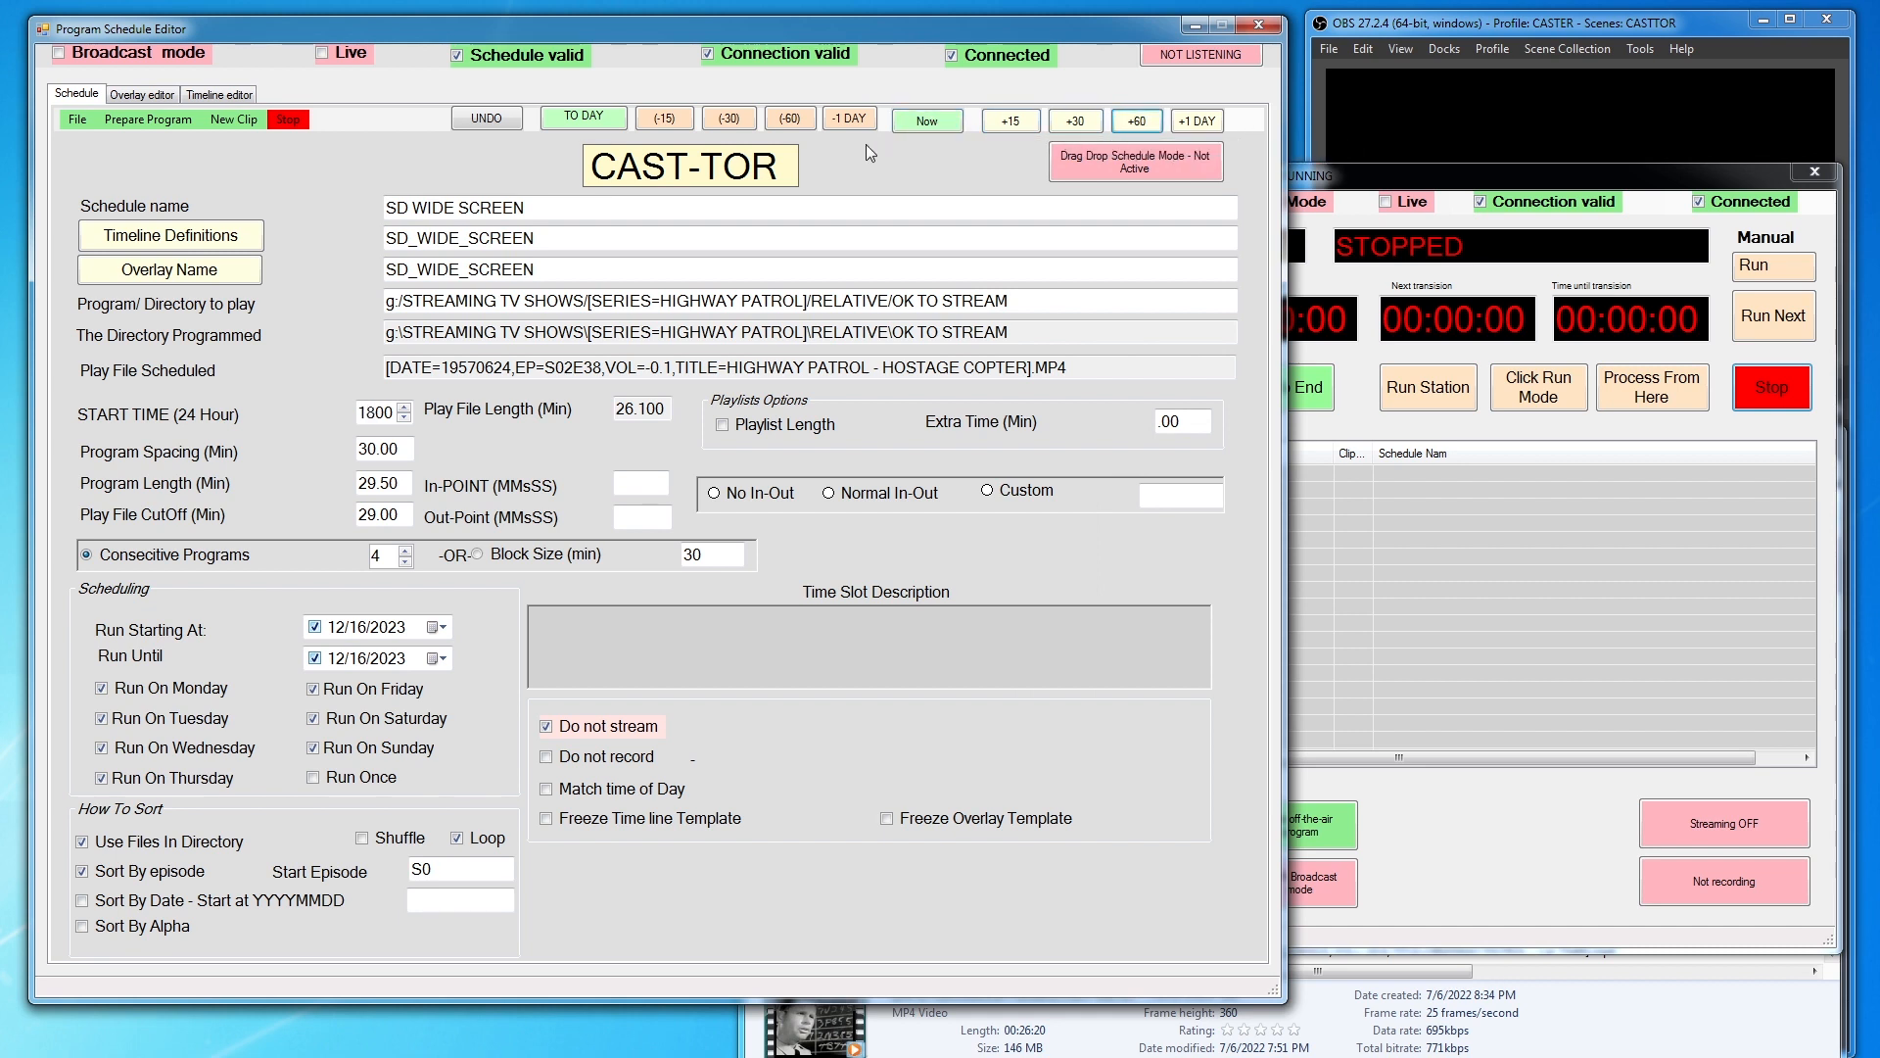
Move the schedule's start time back three hours to 1500 and request a new clip
{"action": "left_click", "coordinate": [790, 117]}
{"action": "left_click", "coordinate": [790, 117]}
{"action": "left_click", "coordinate": [791, 117]}
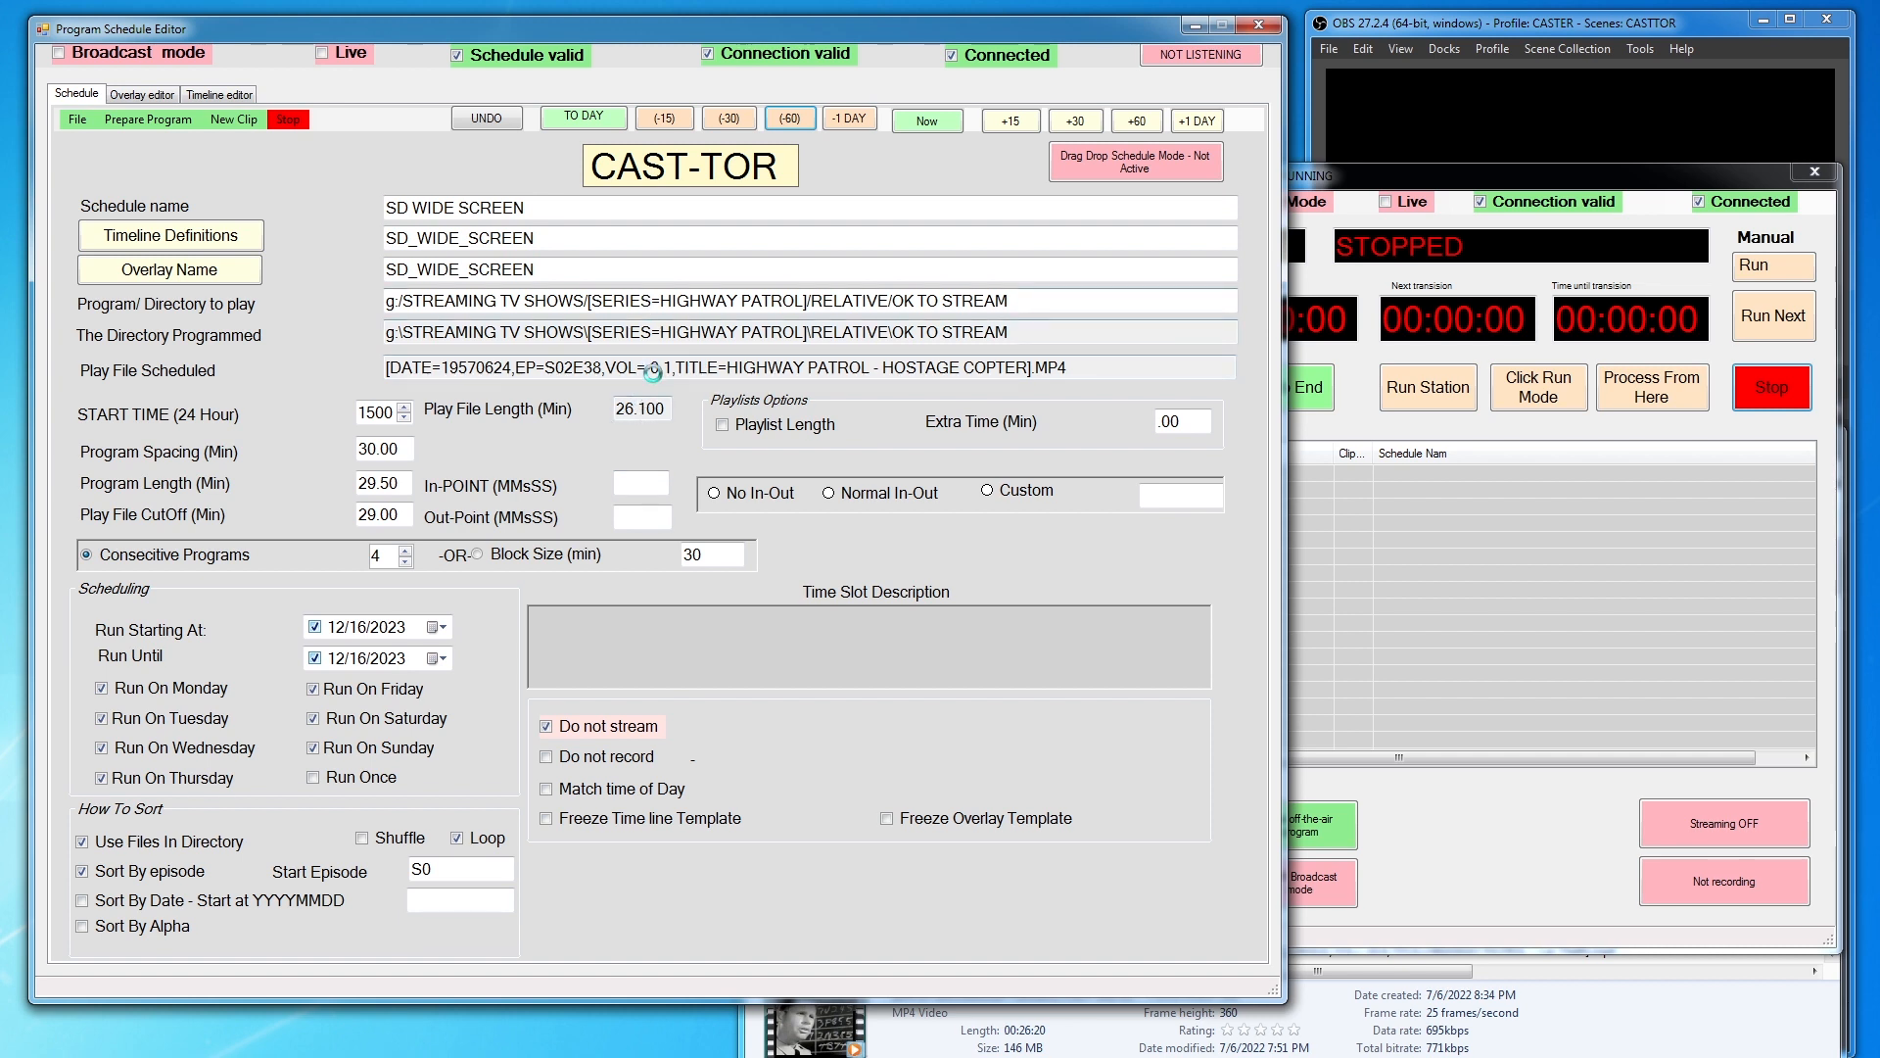
{"action": "left_click", "coordinate": [235, 119]}
{"action": "left_click", "coordinate": [232, 116]}
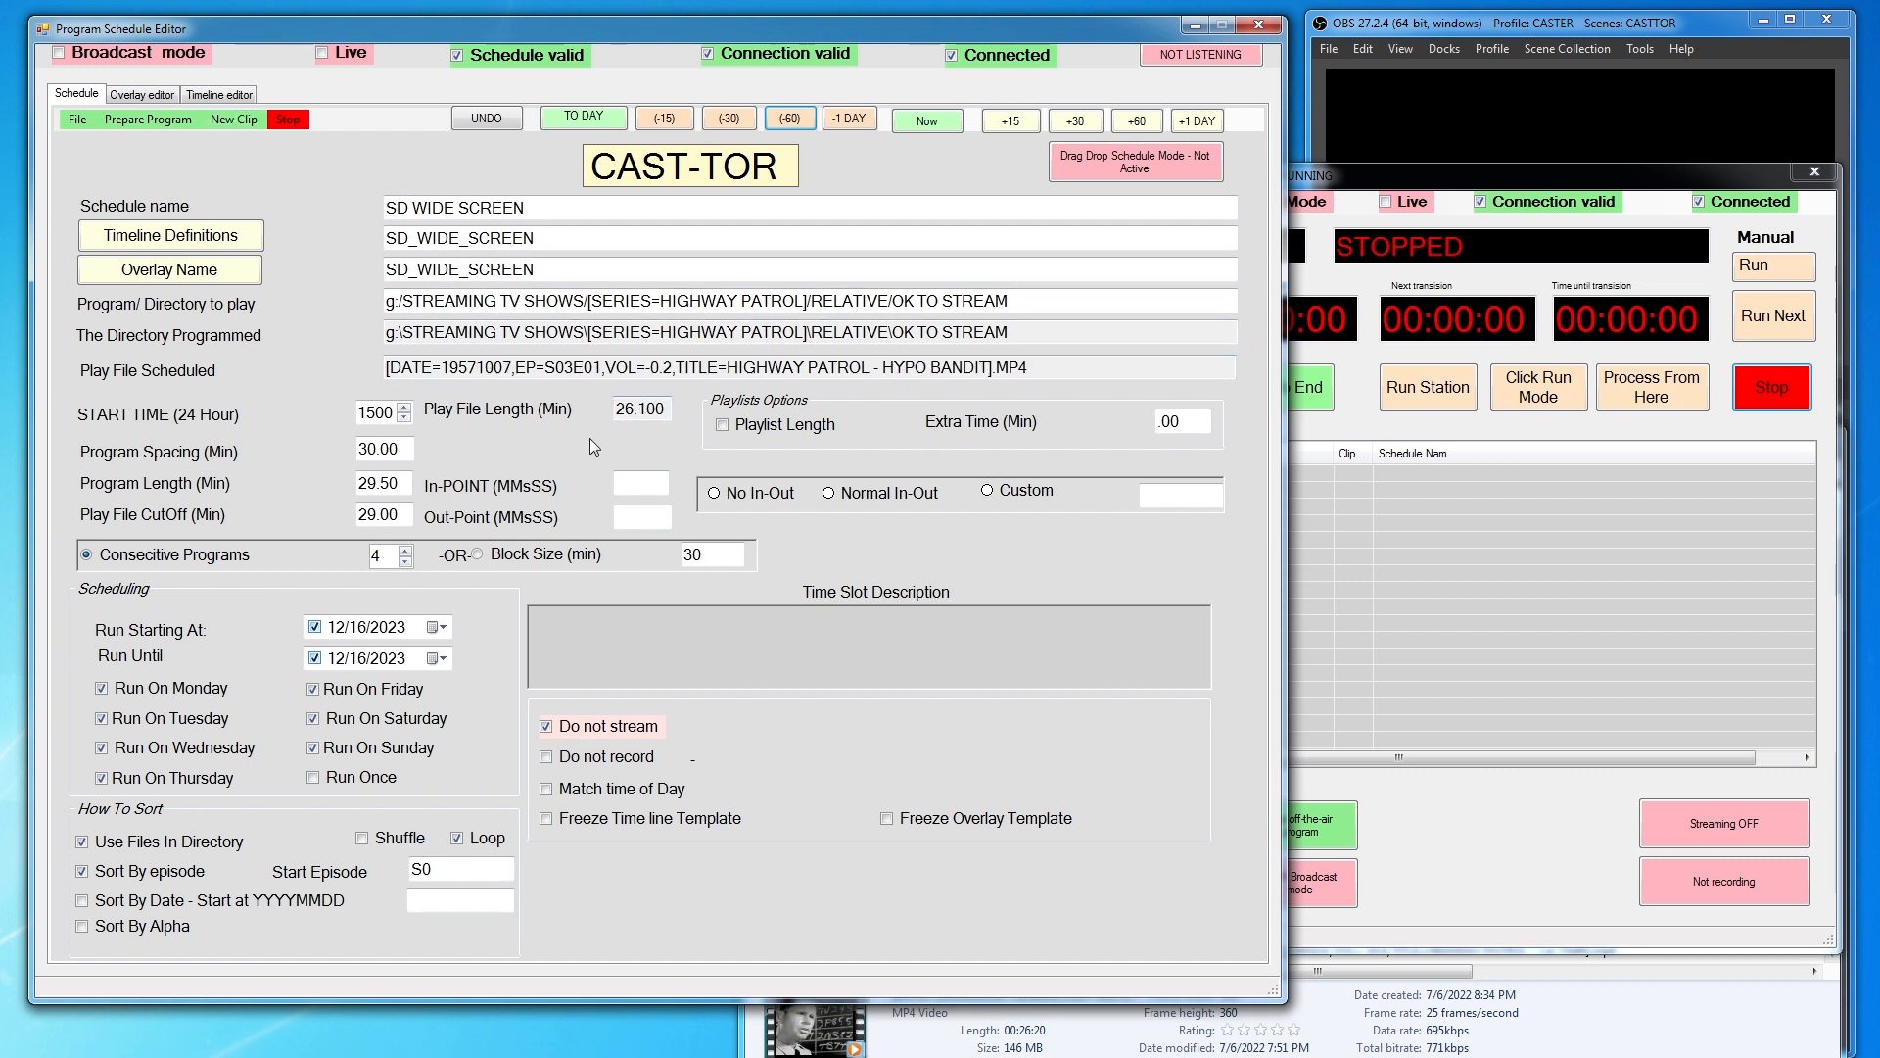
Examine the program spacing, program length and play file cutoff fields, keeping the Run Control window beside the schedule editor
{"action": "left_click", "coordinate": [401, 451]}
{"action": "left_click", "coordinate": [409, 480]}
{"action": "left_click", "coordinate": [408, 480]}
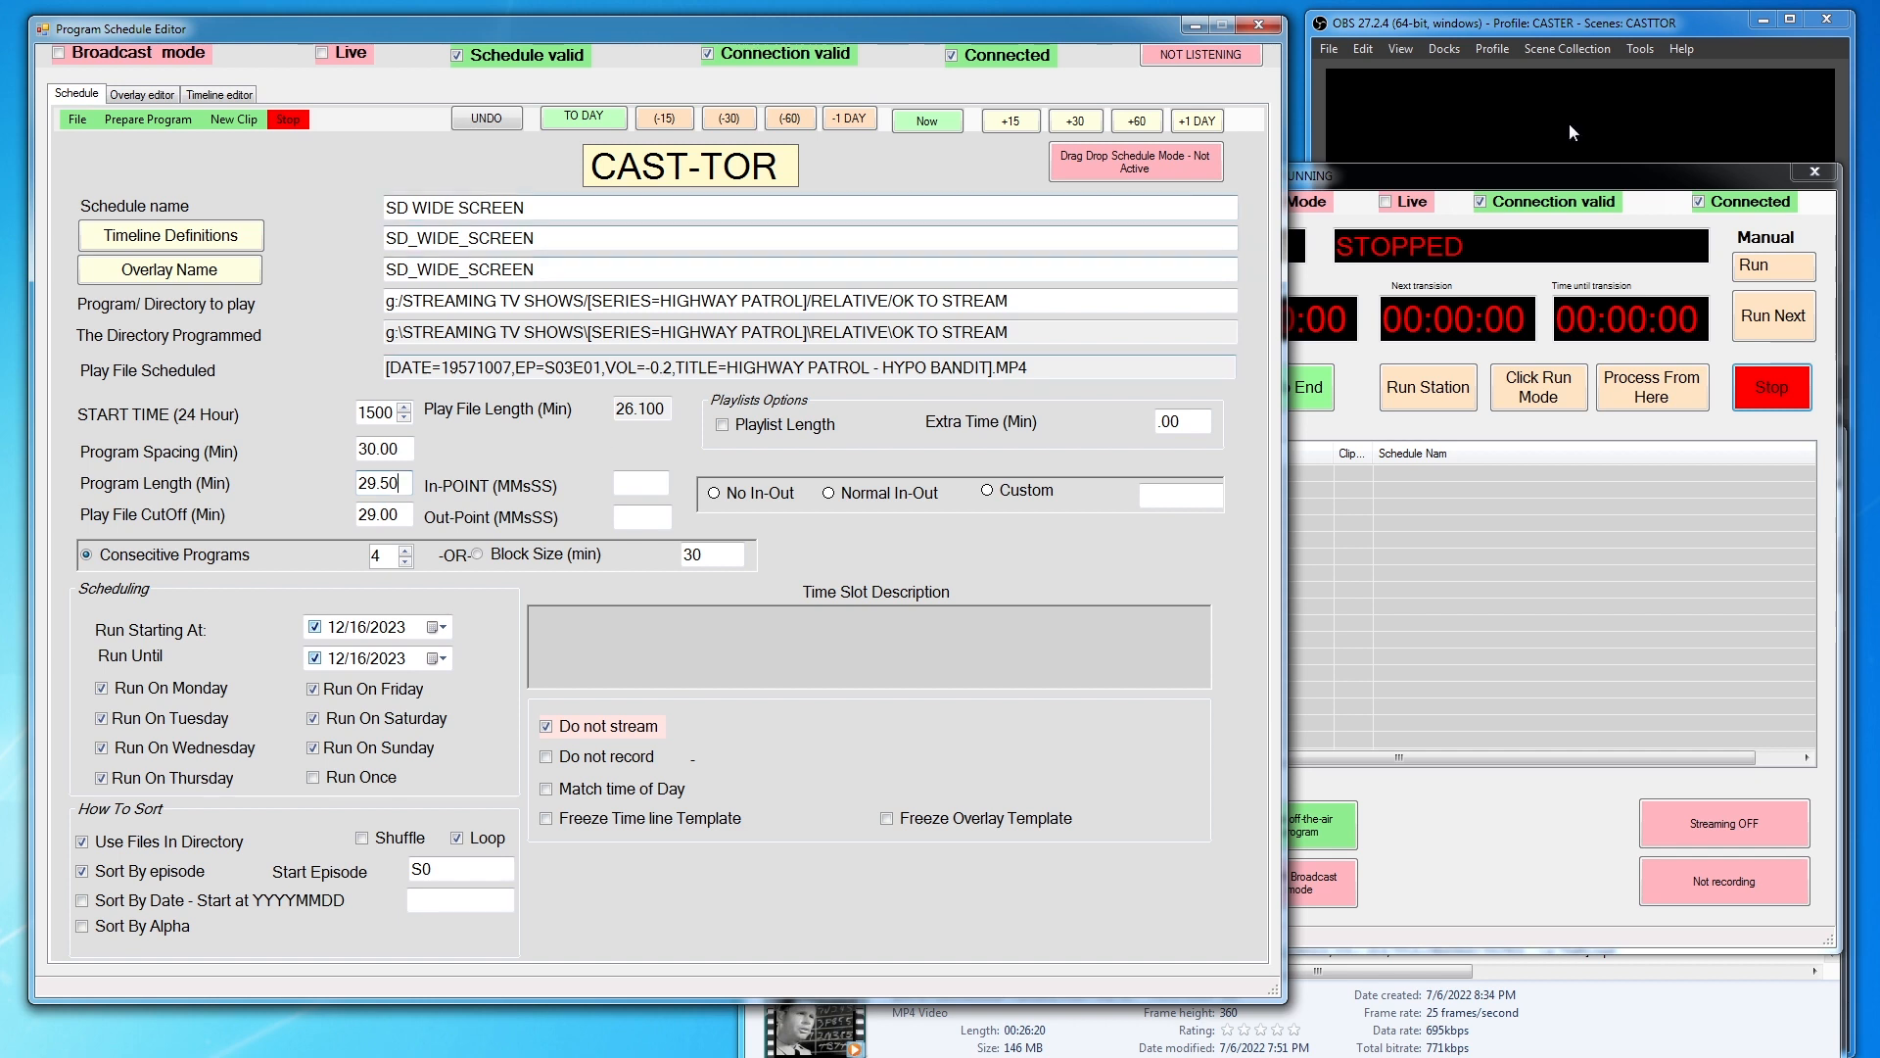
{"action": "left_click", "coordinate": [1550, 184]}
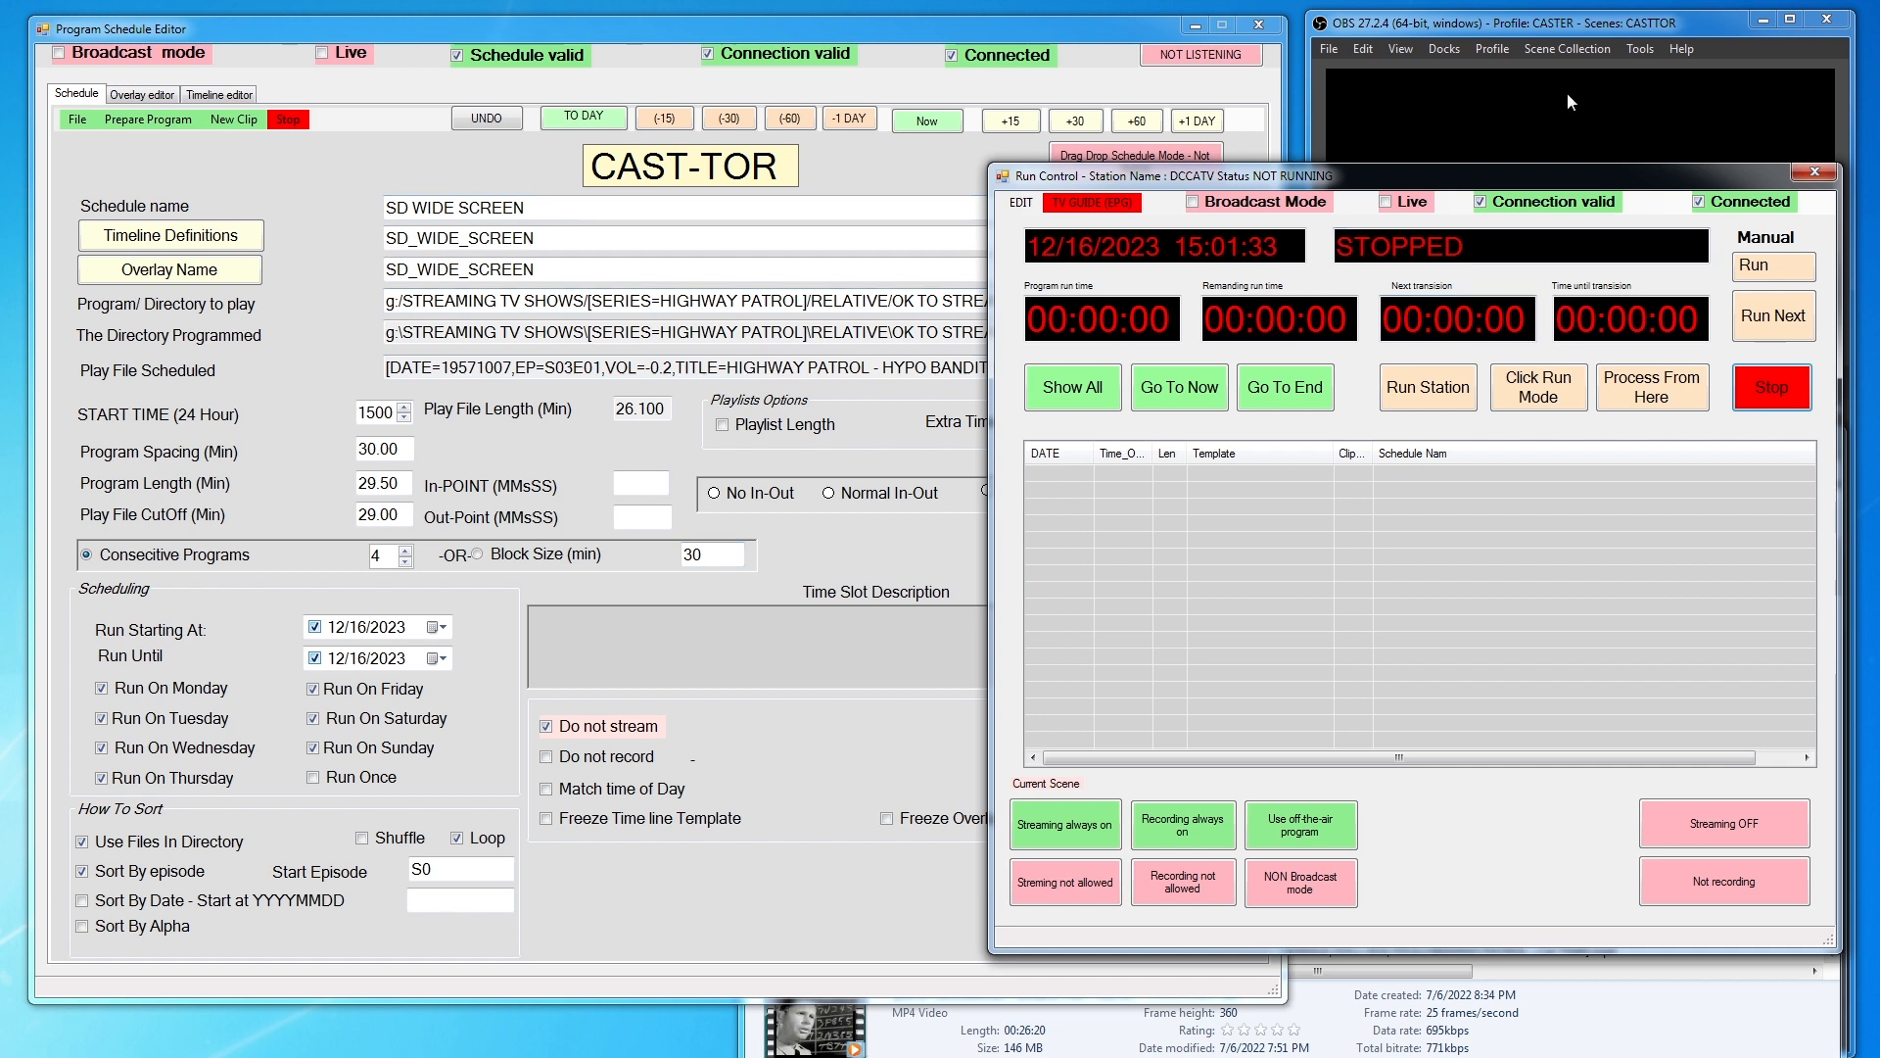
{"action": "left_click_drag", "start_coordinate": [1359, 181], "coordinate": [1694, 115]}
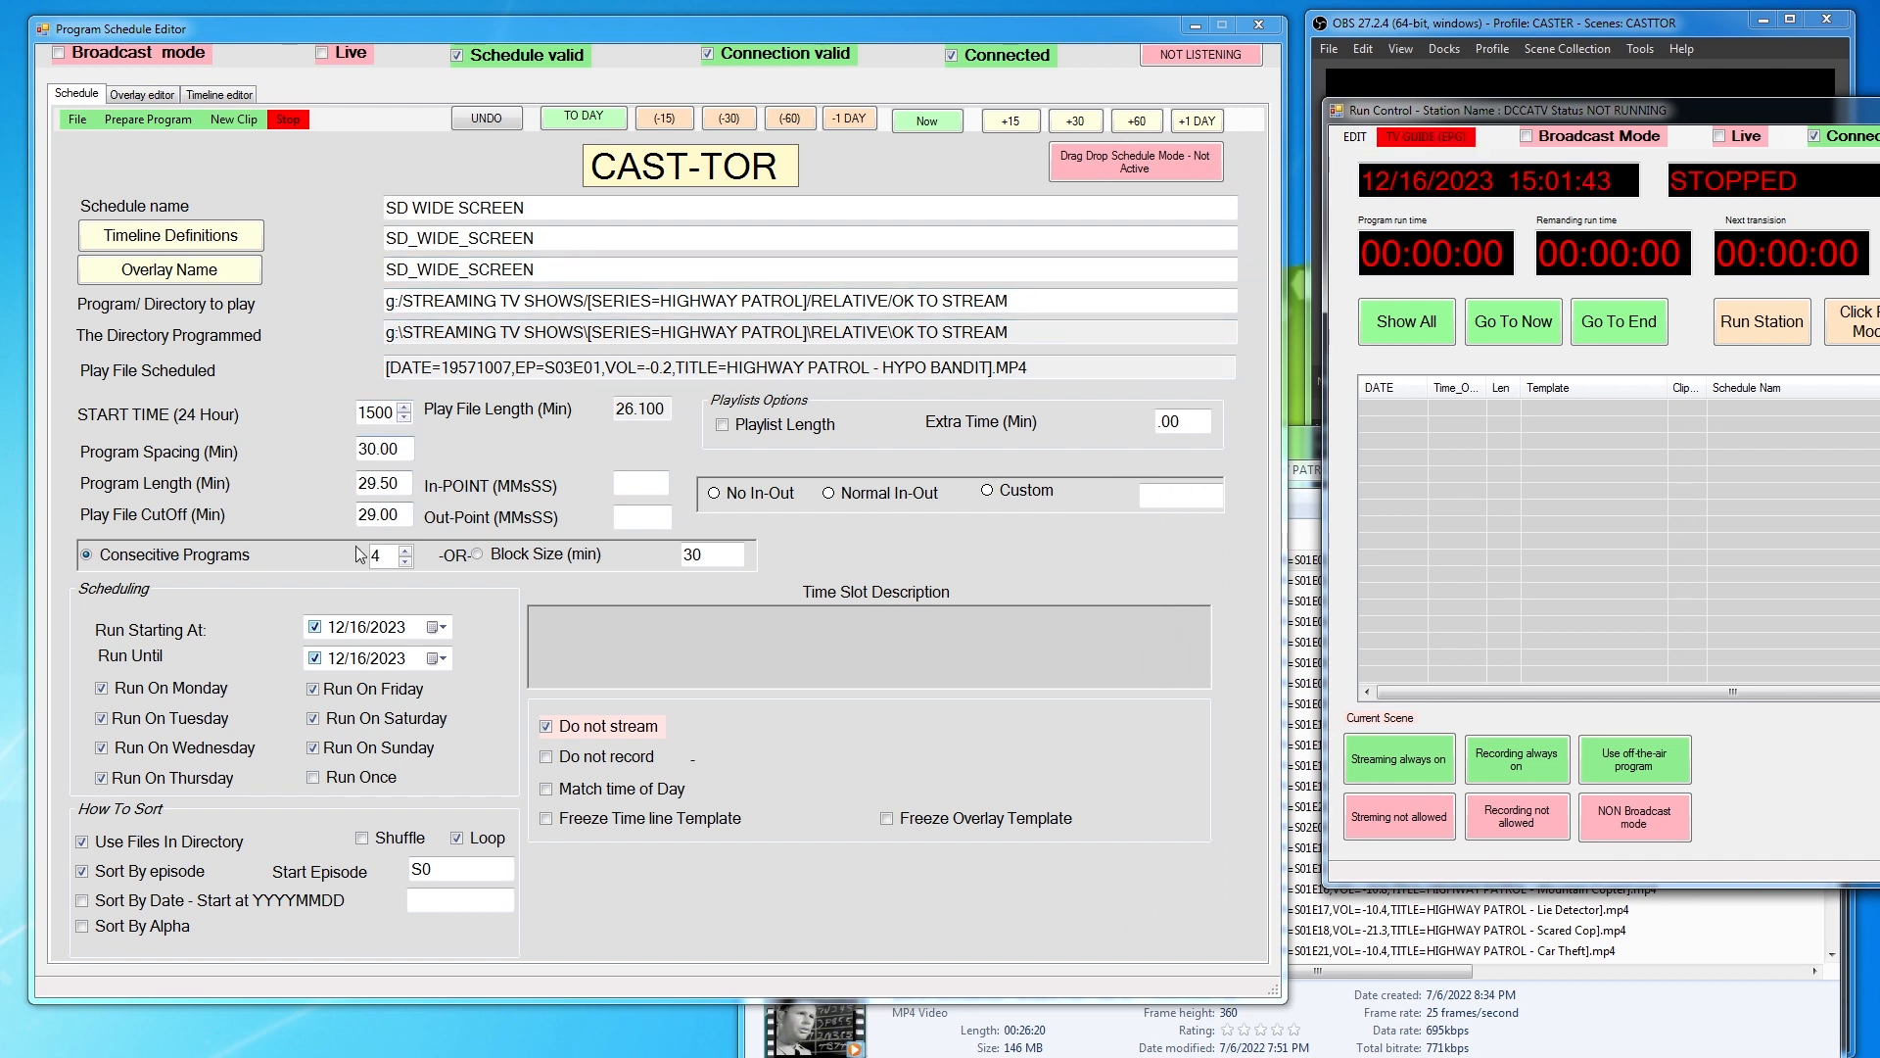
{"action": "left_click_drag", "start_coordinate": [368, 518], "coordinate": [398, 514]}
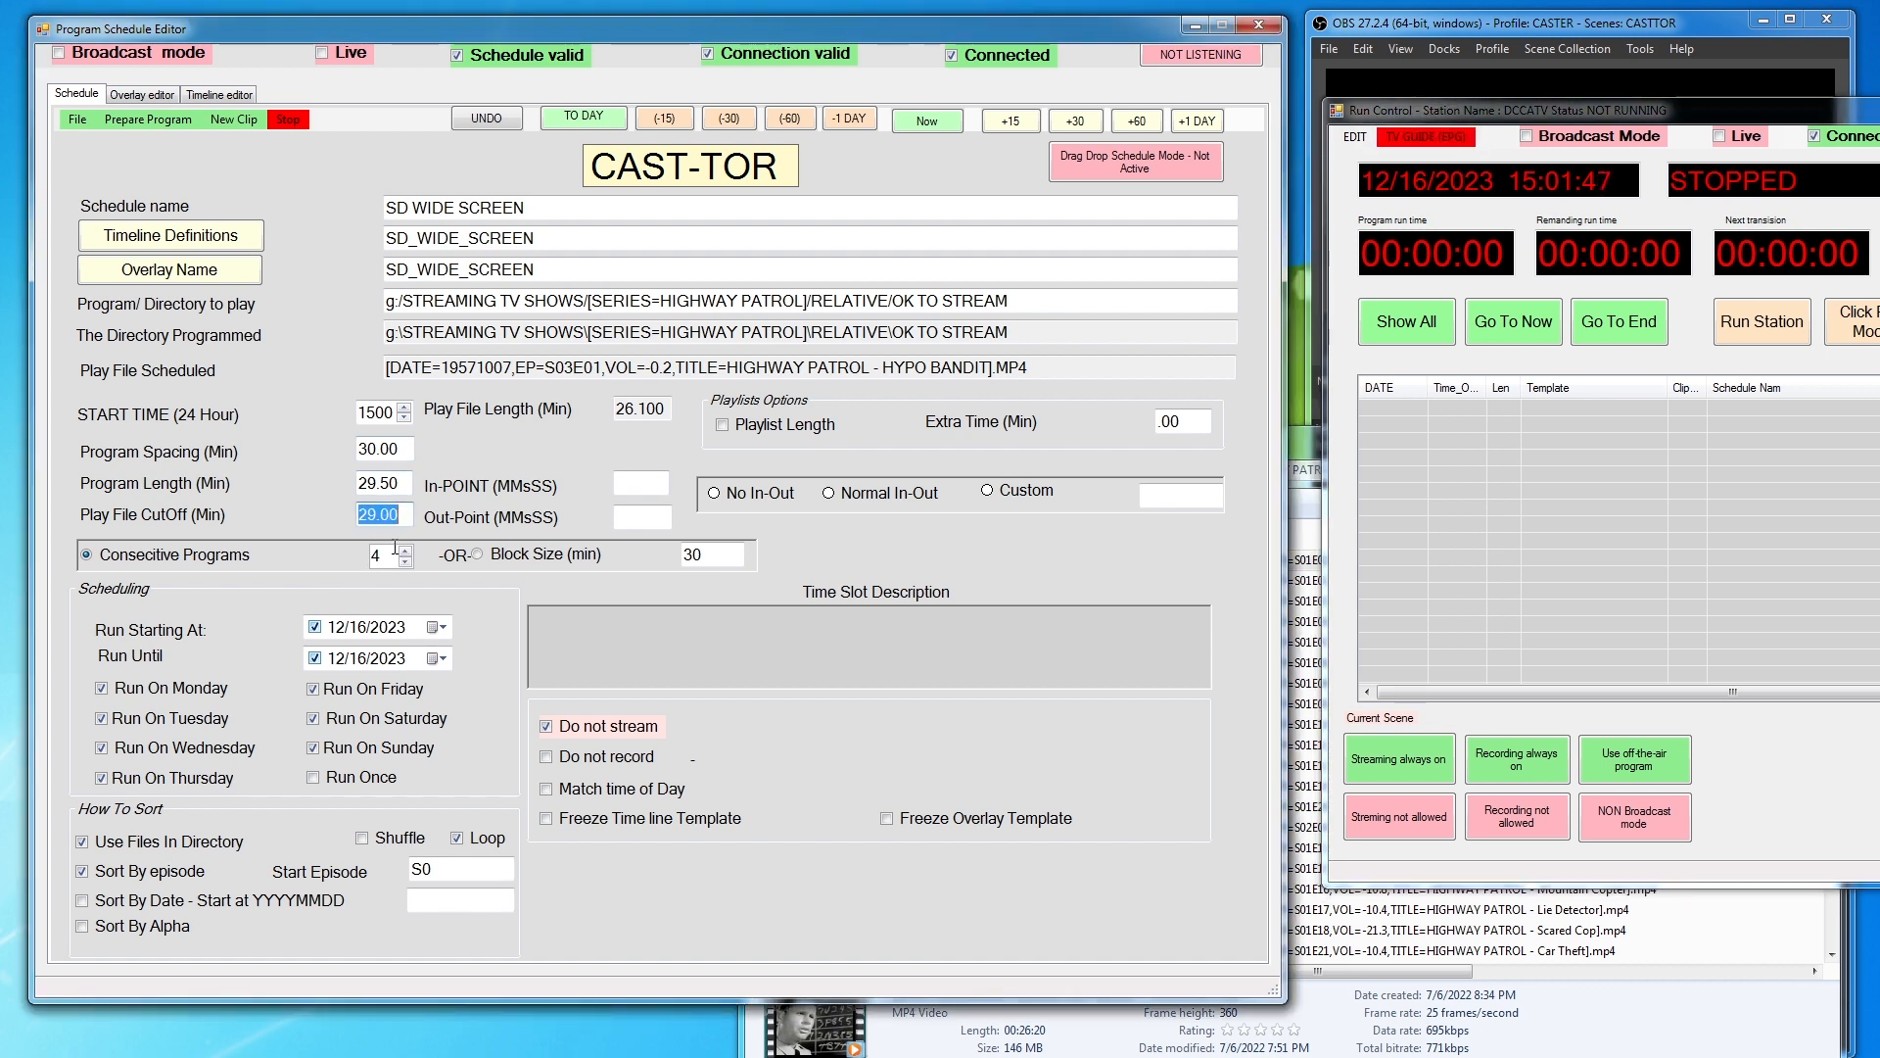
{"action": "left_click_drag", "start_coordinate": [404, 448], "coordinate": [355, 483]}
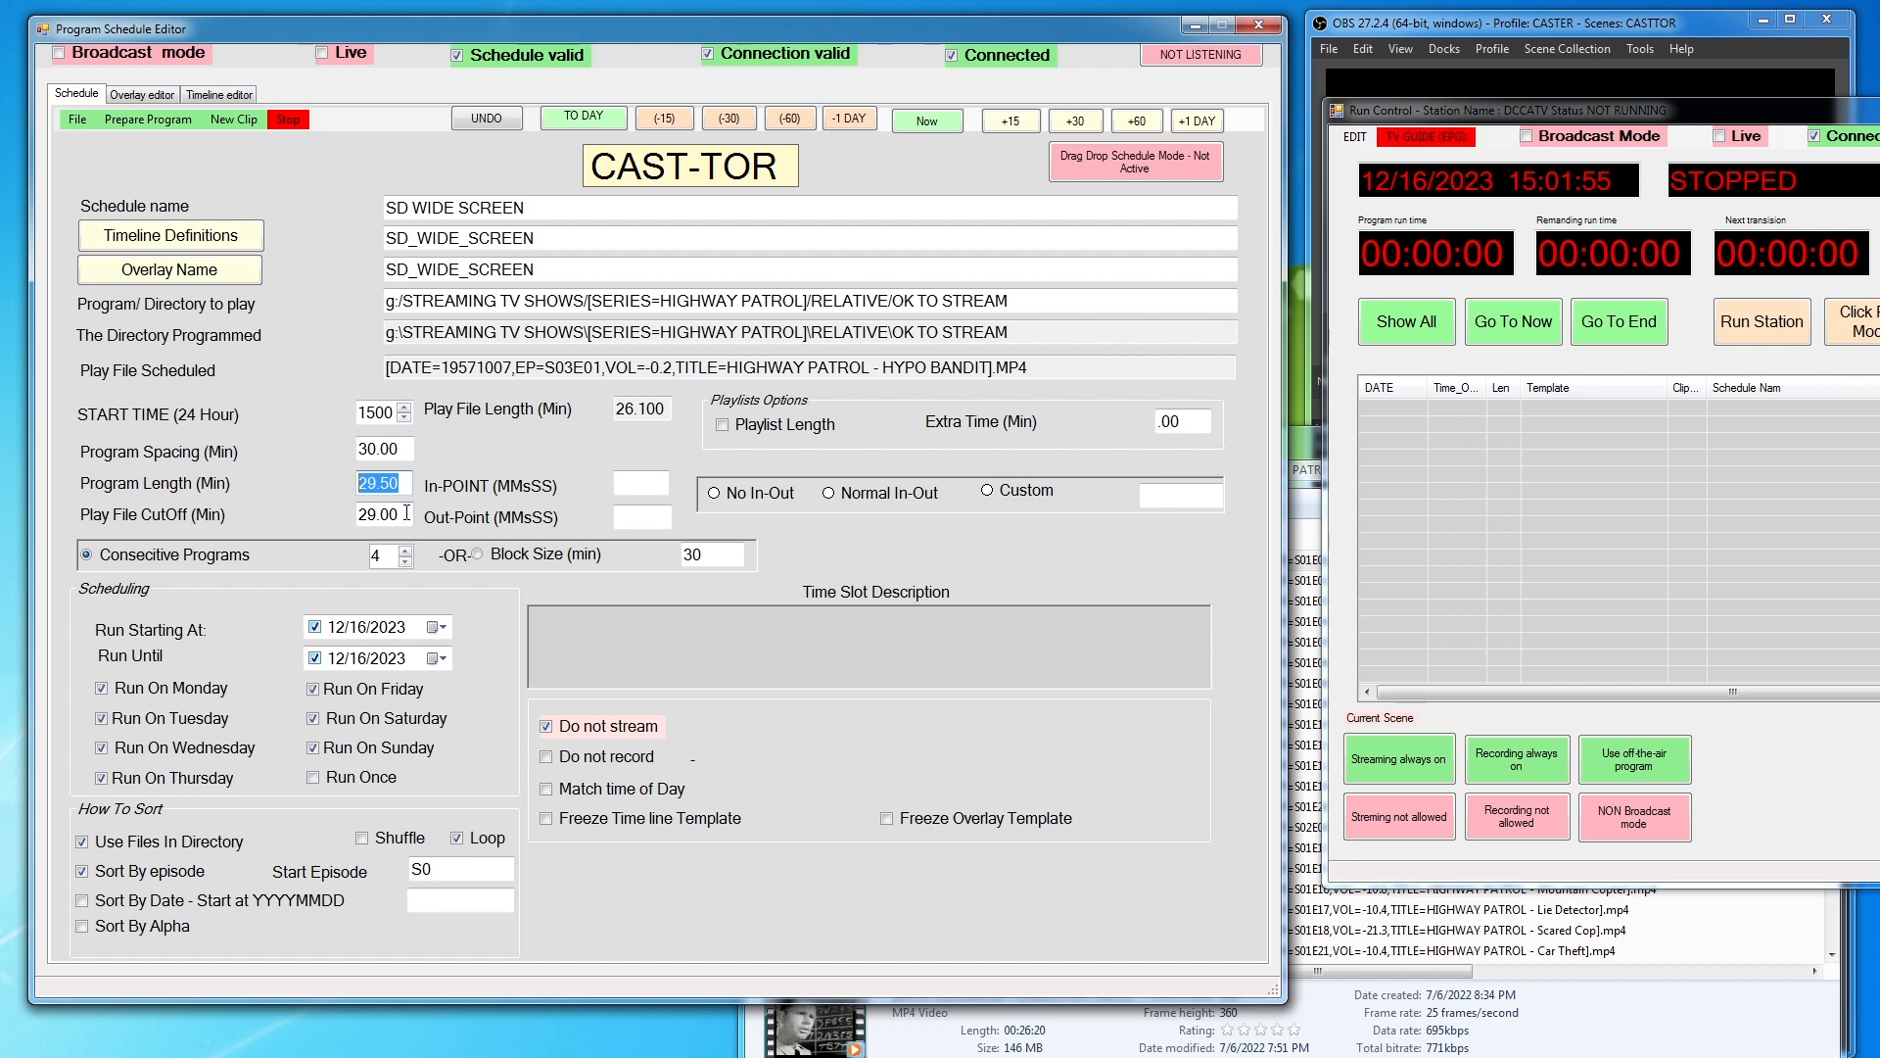
{"action": "left_click_drag", "start_coordinate": [409, 513], "coordinate": [340, 518]}
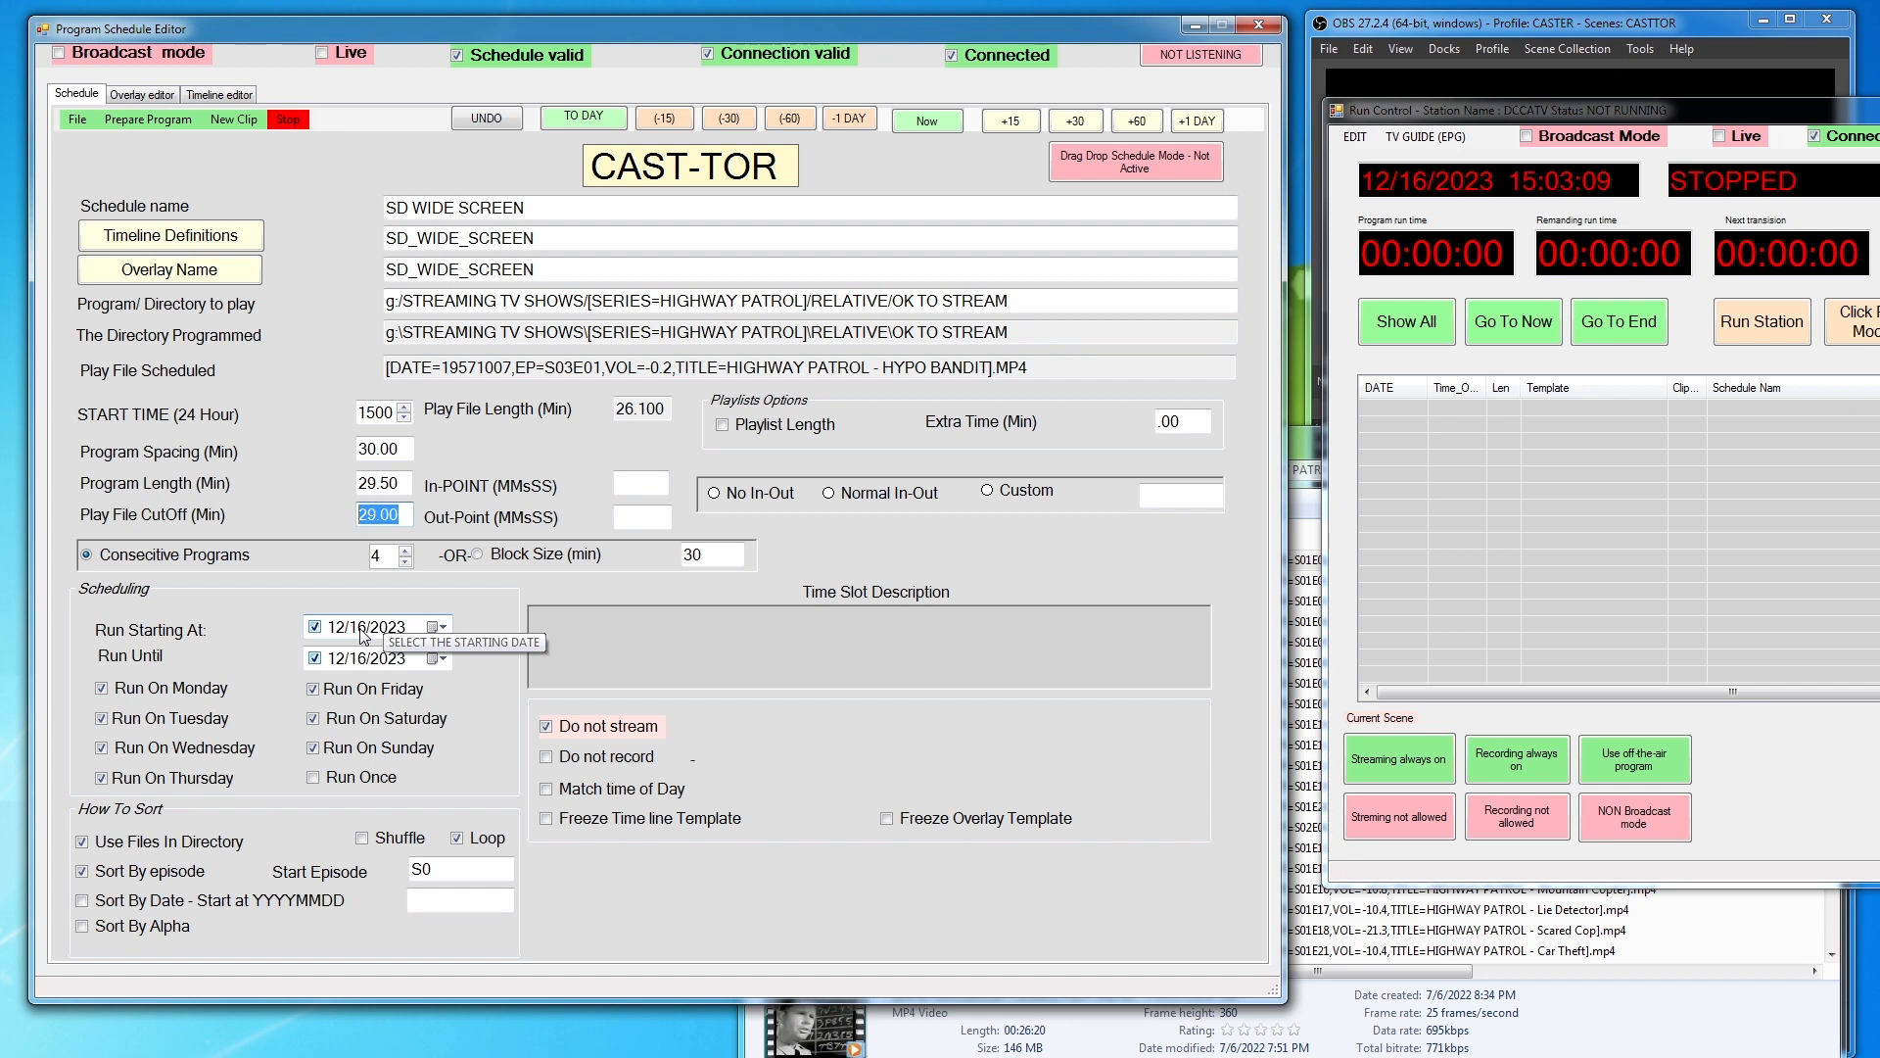
Try adding the four consecutive HIGHWAY PATROL programs to the schedule from 1500, check them in Run Control, and undo the addition
{"action": "left_click", "coordinate": [155, 121]}
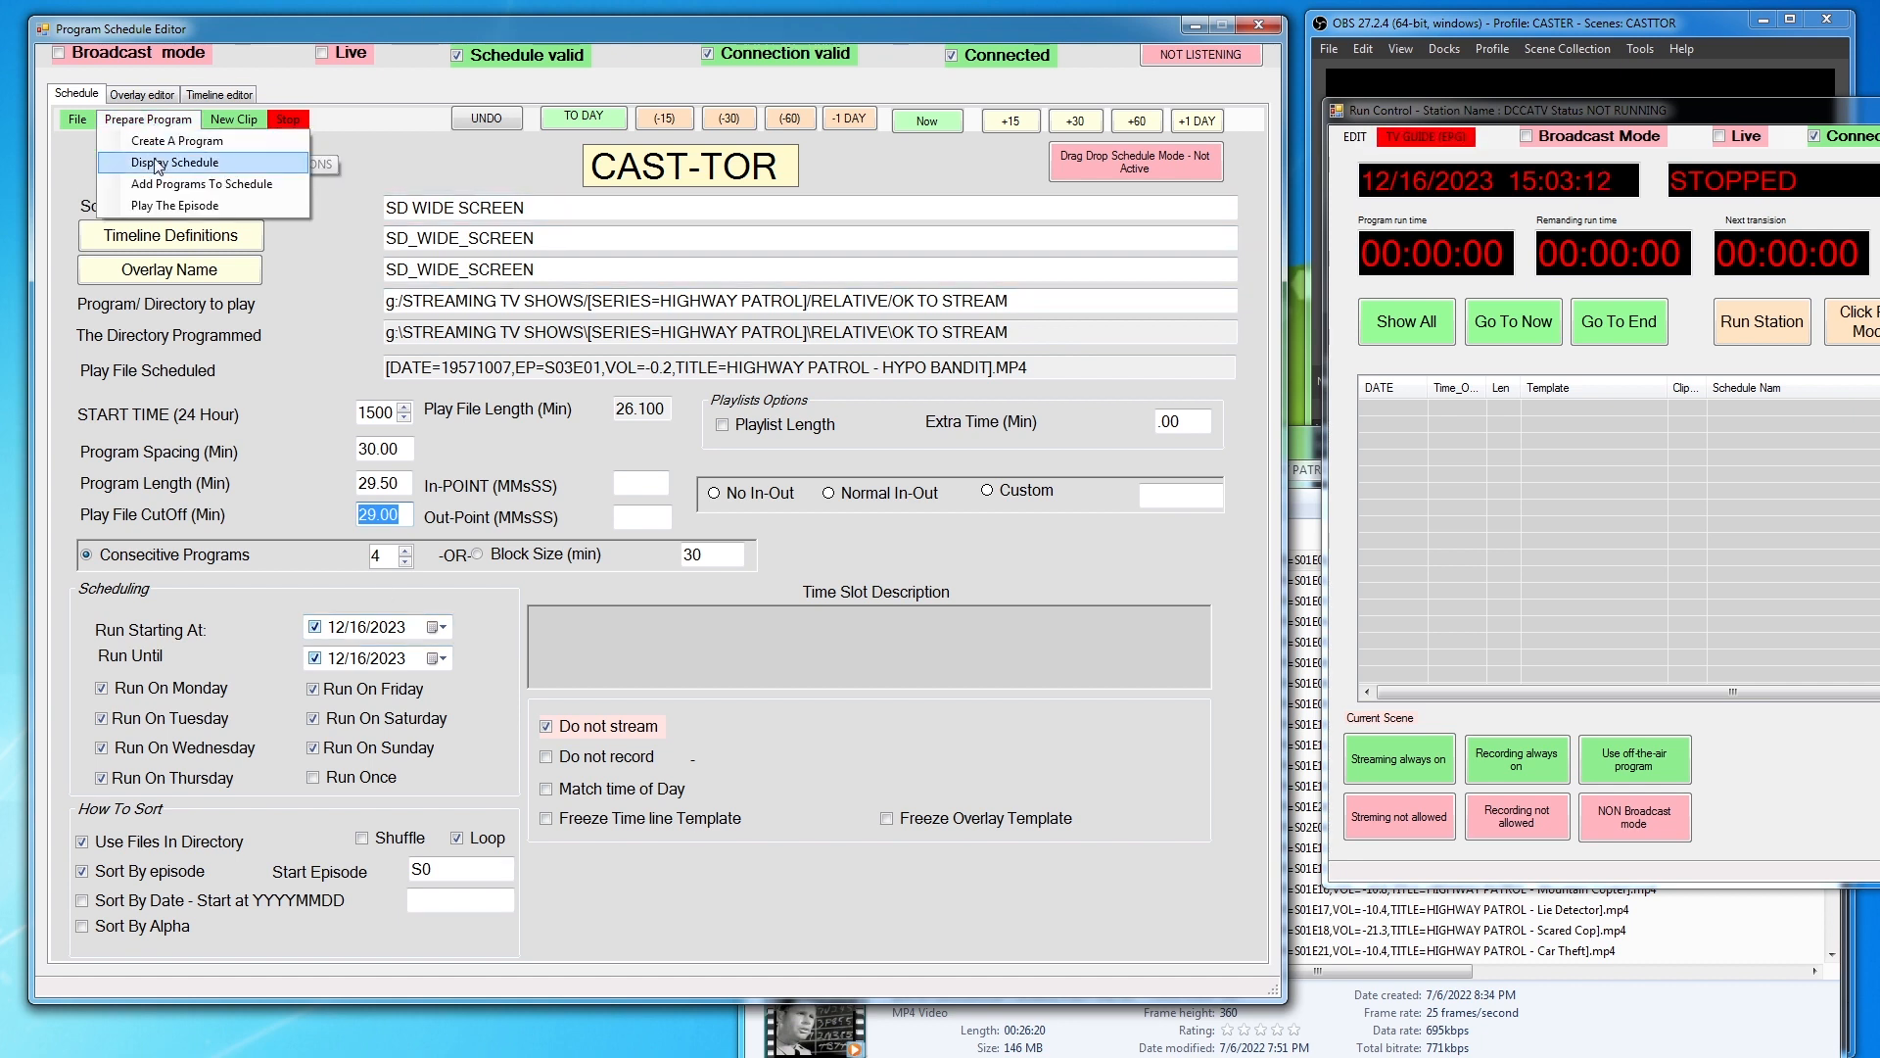
{"action": "left_click", "coordinate": [224, 186]}
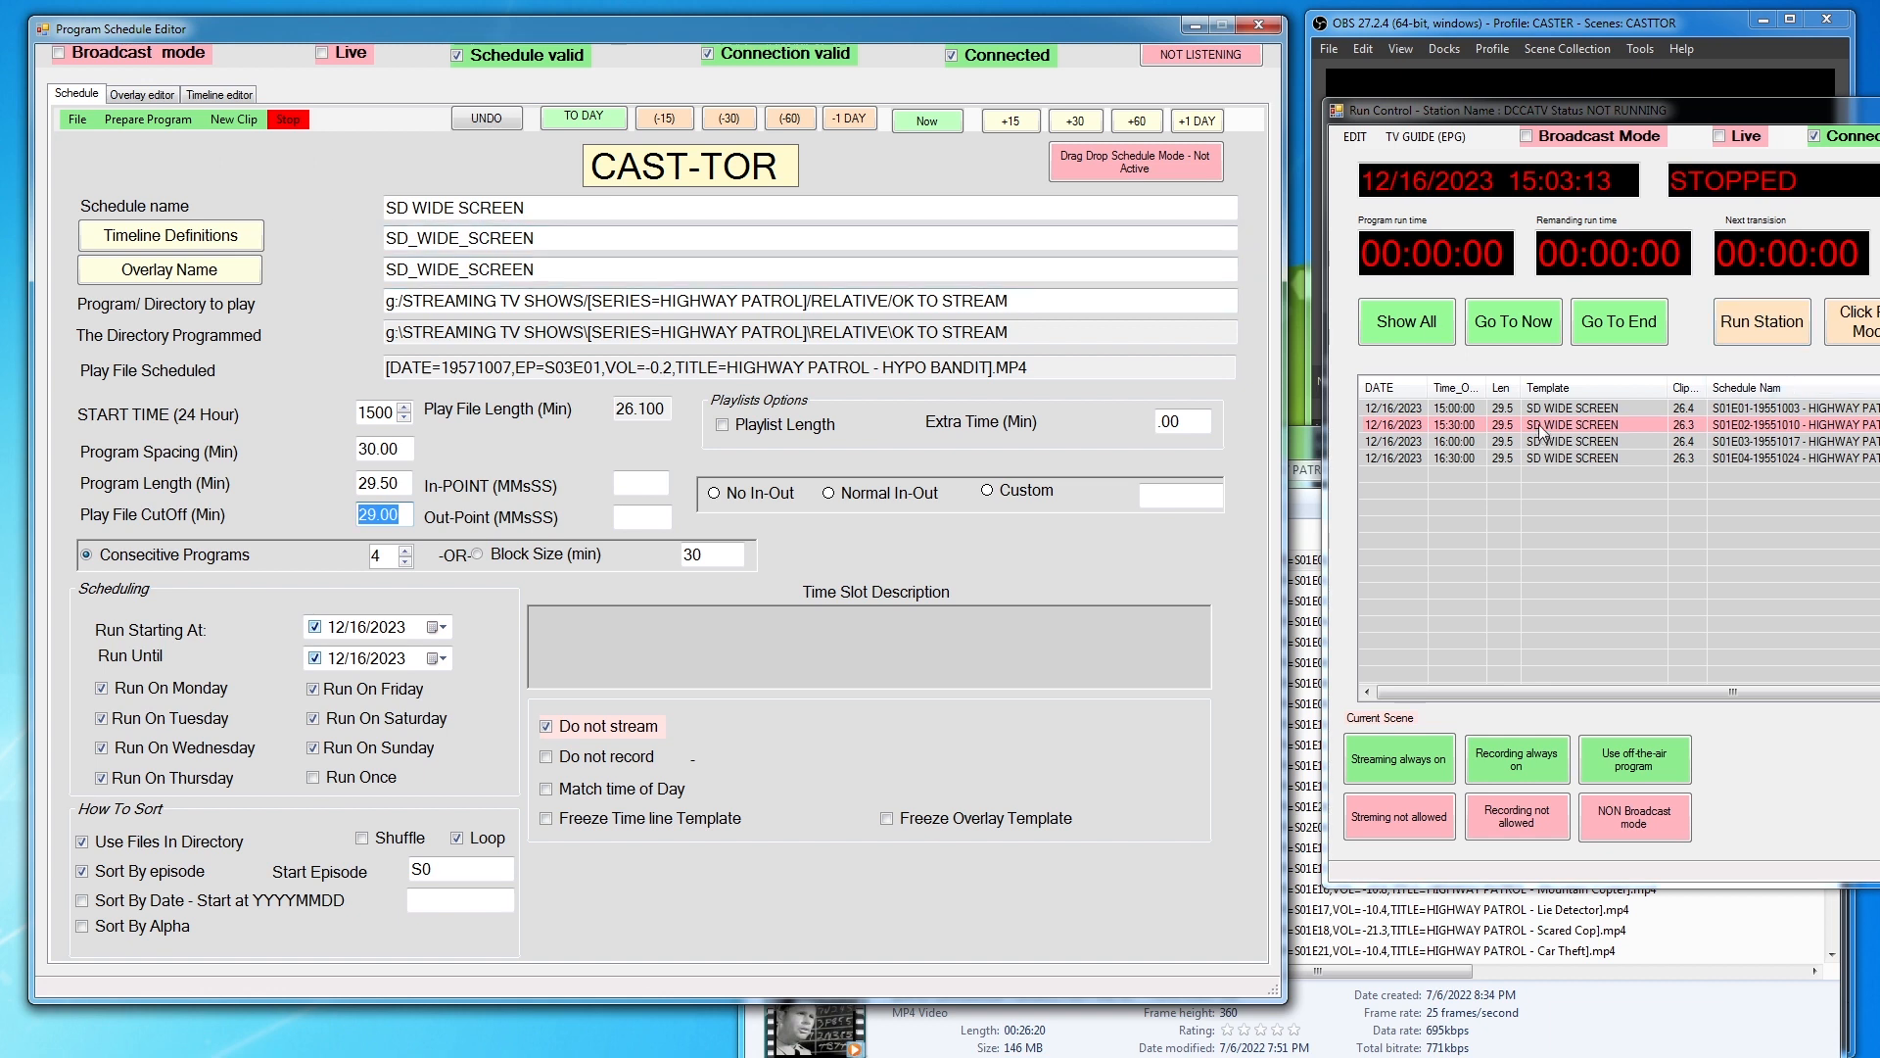
{"action": "left_click_drag", "start_coordinate": [1771, 106], "coordinate": [1534, 130]}
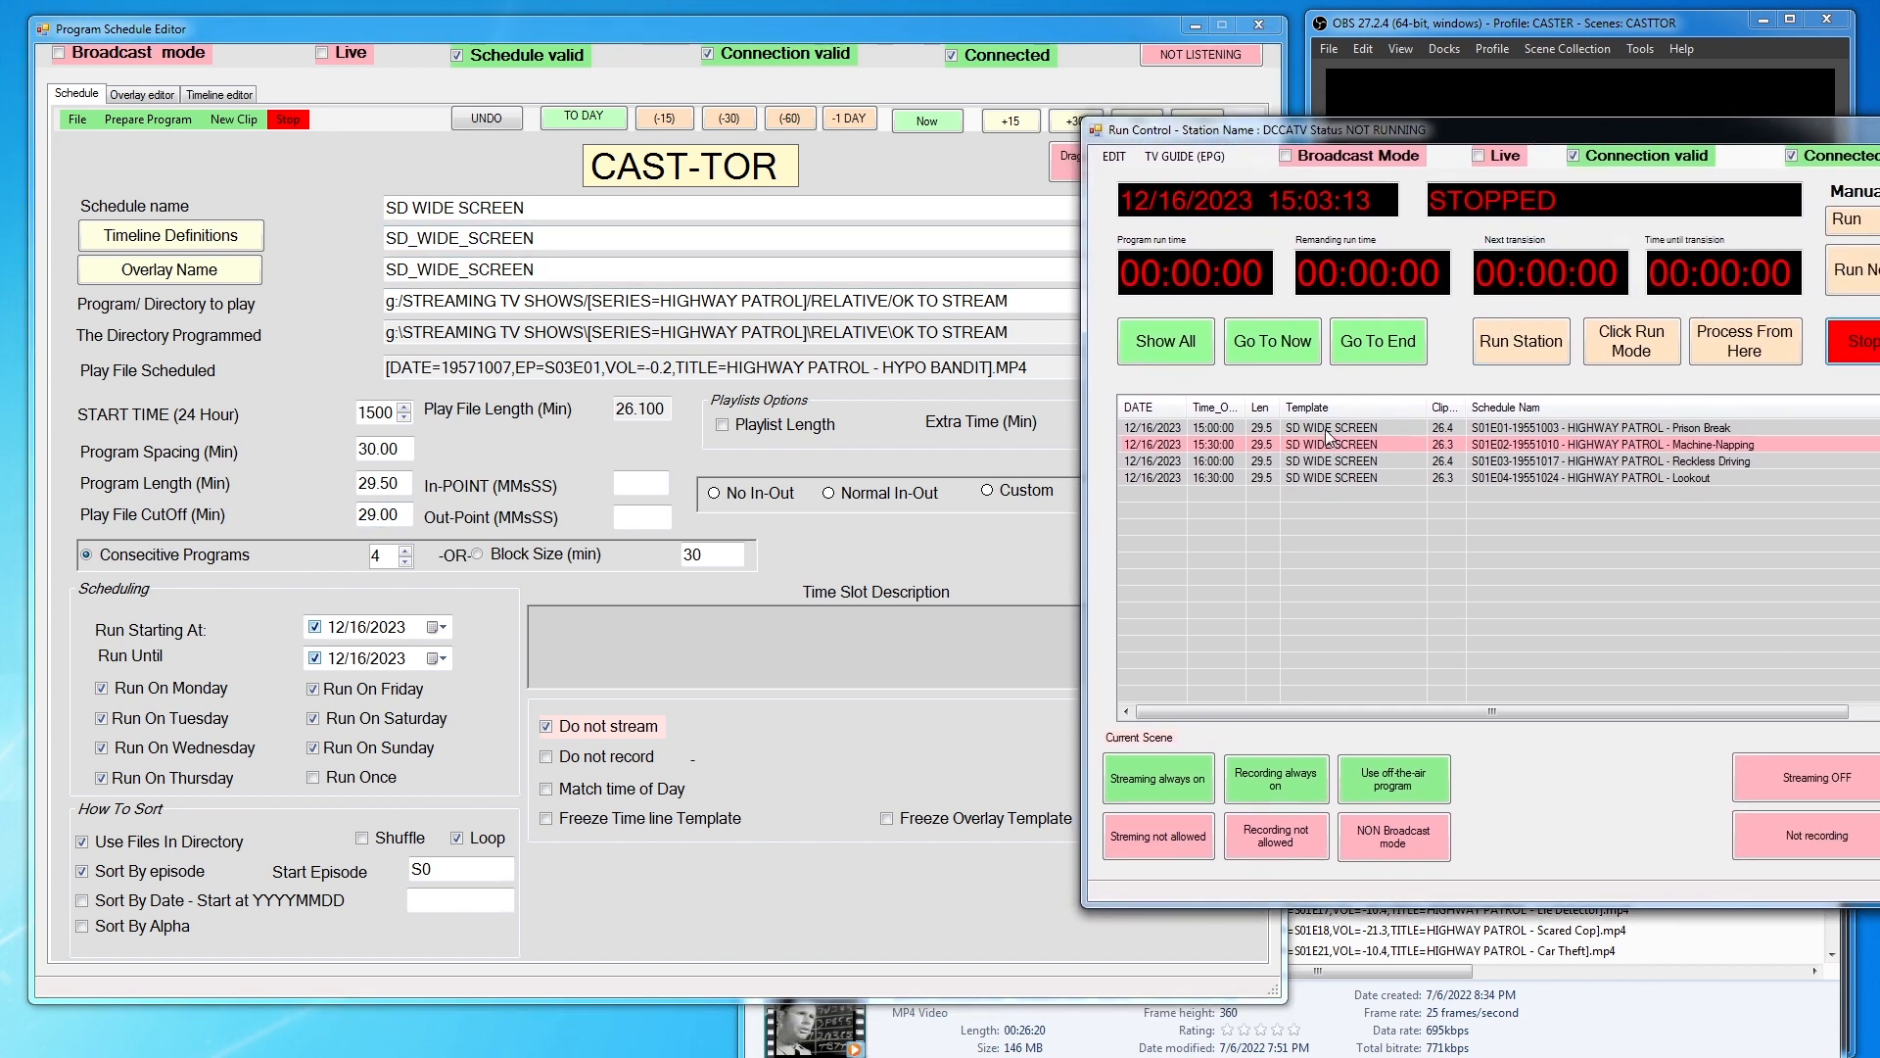
{"action": "left_click", "coordinate": [489, 123]}
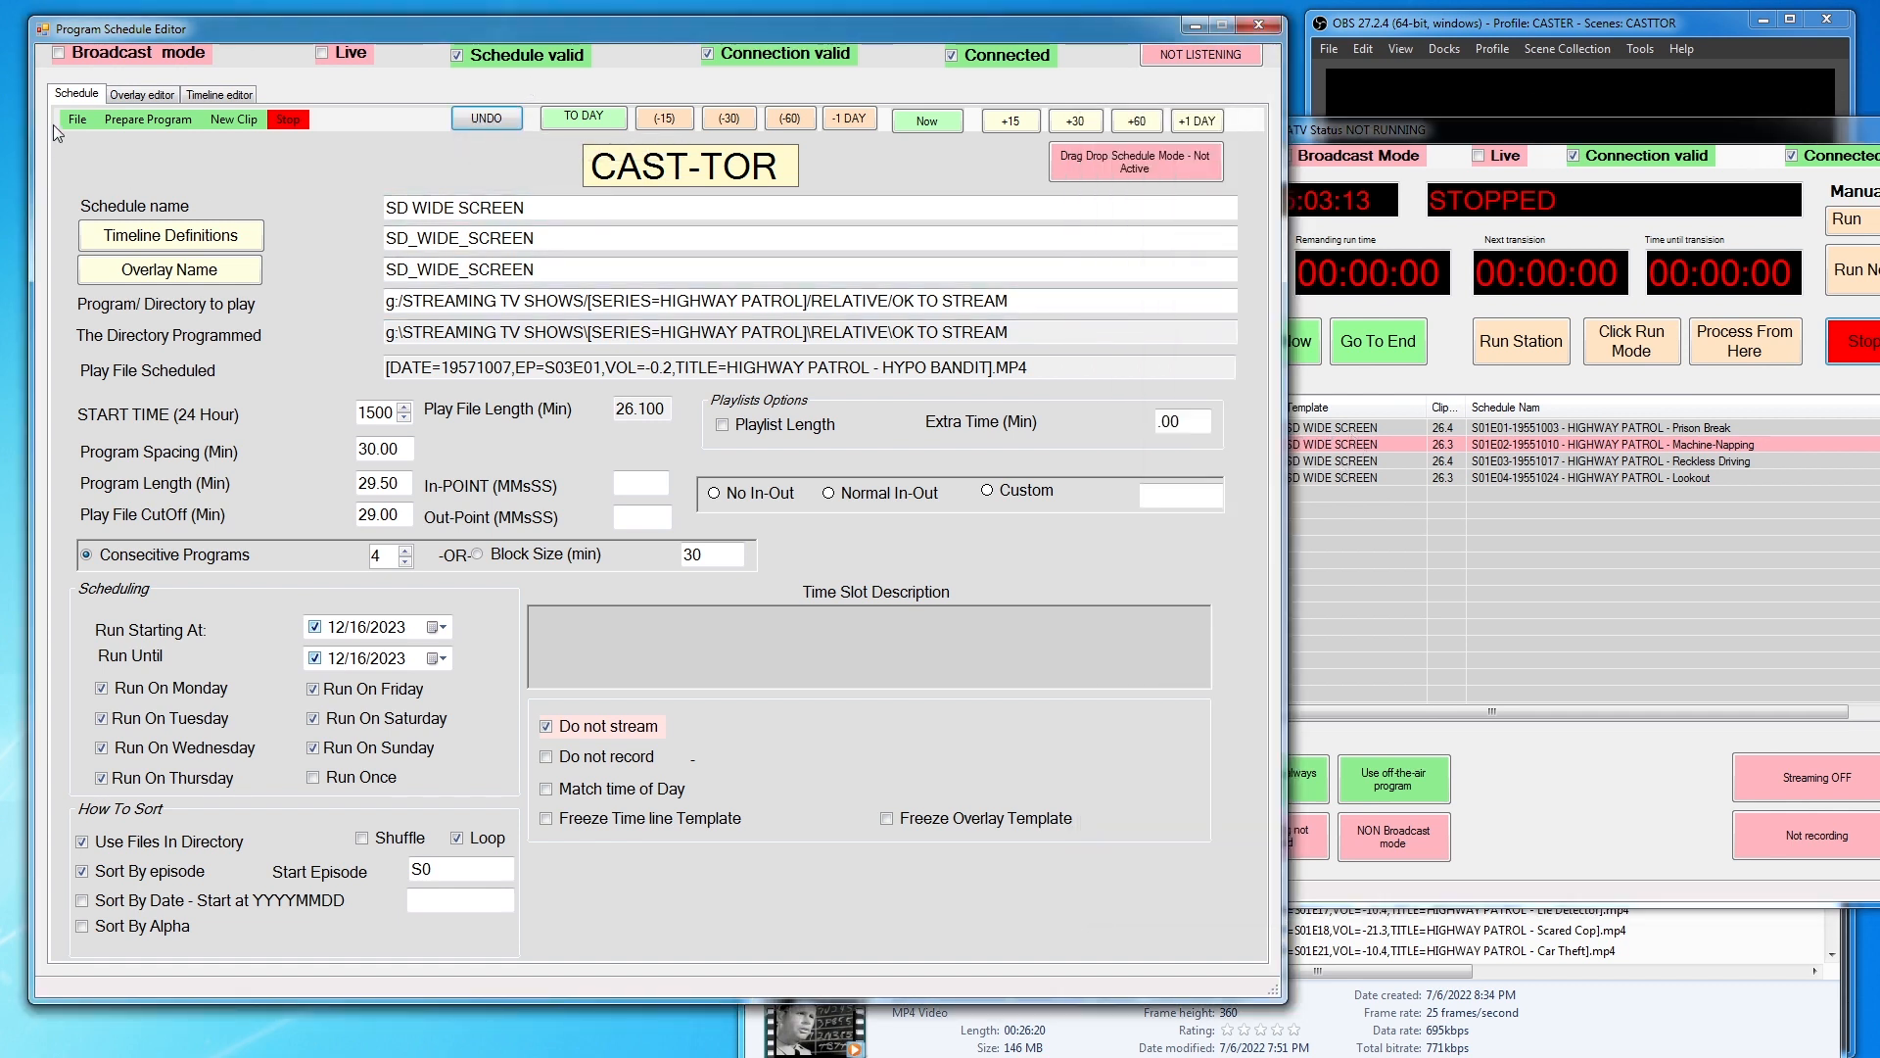
Save the schedule template to the common PROGRAMS folder under the name DEMO
{"action": "left_click", "coordinate": [78, 119]}
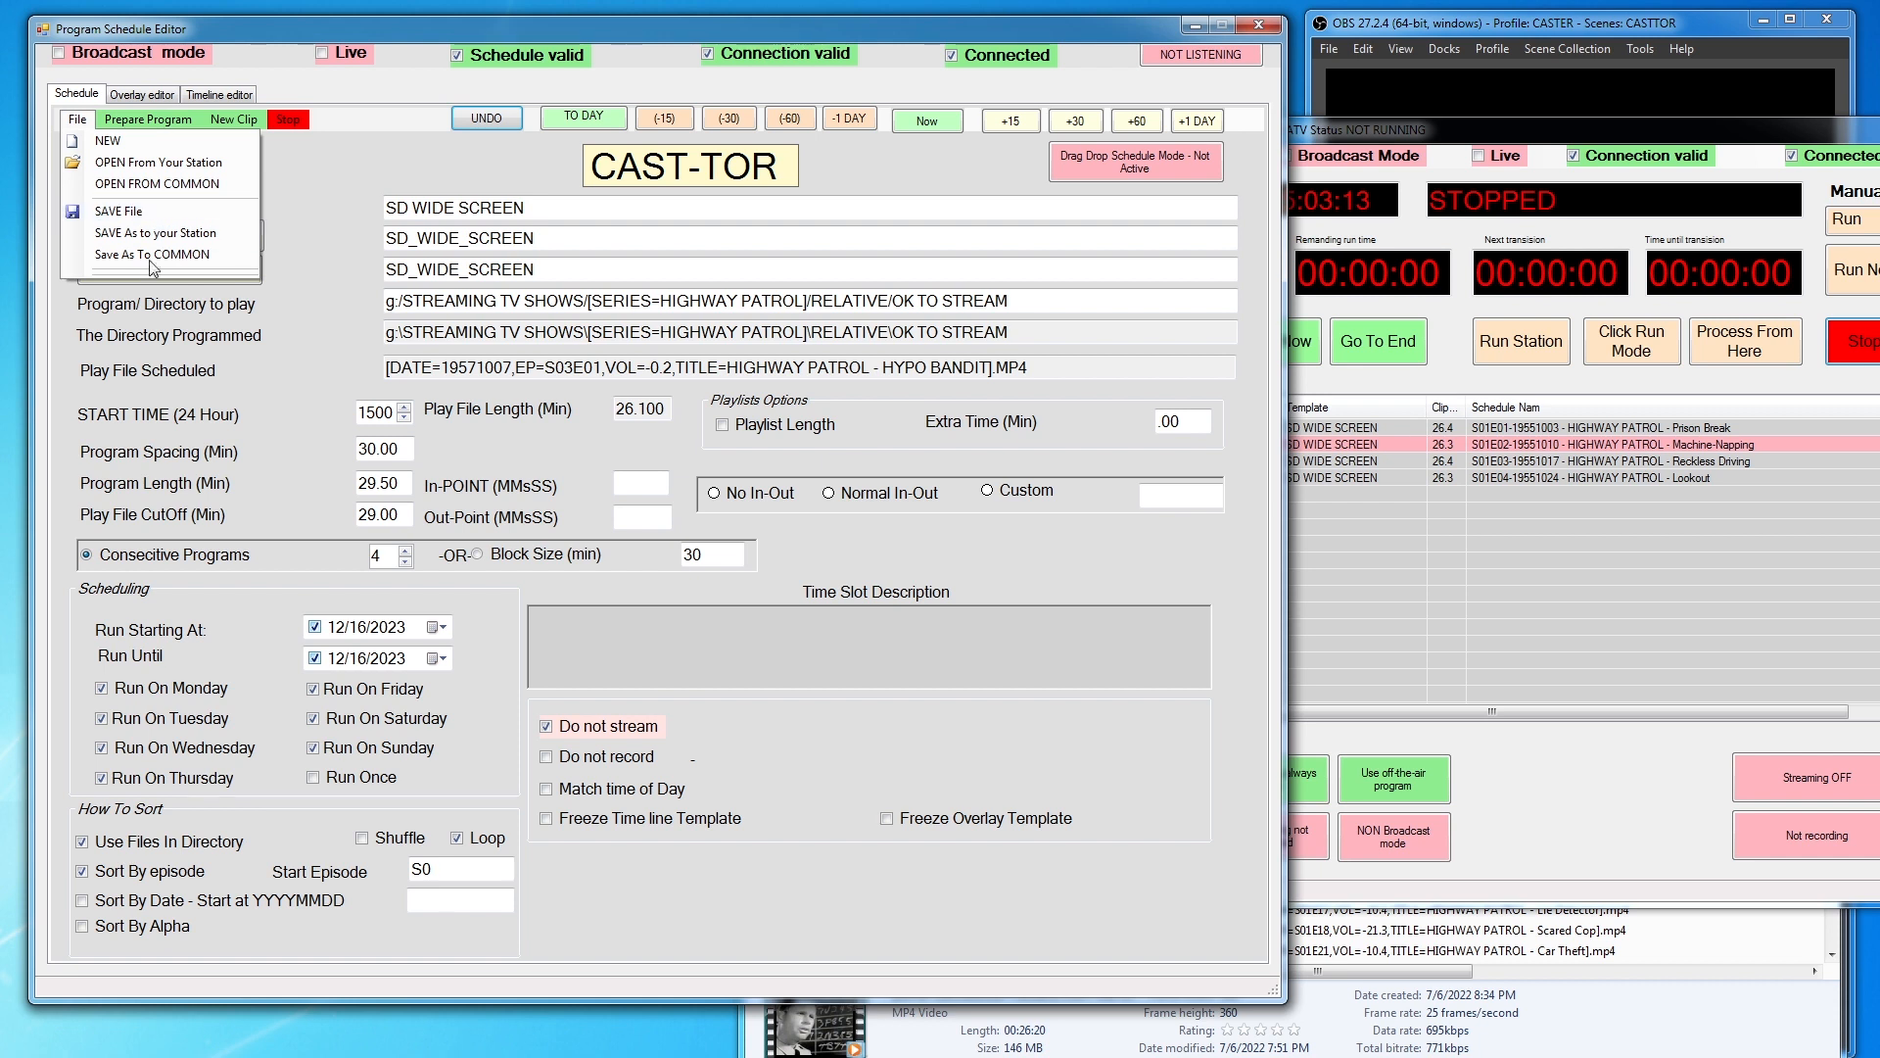
{"action": "left_click", "coordinate": [152, 255]}
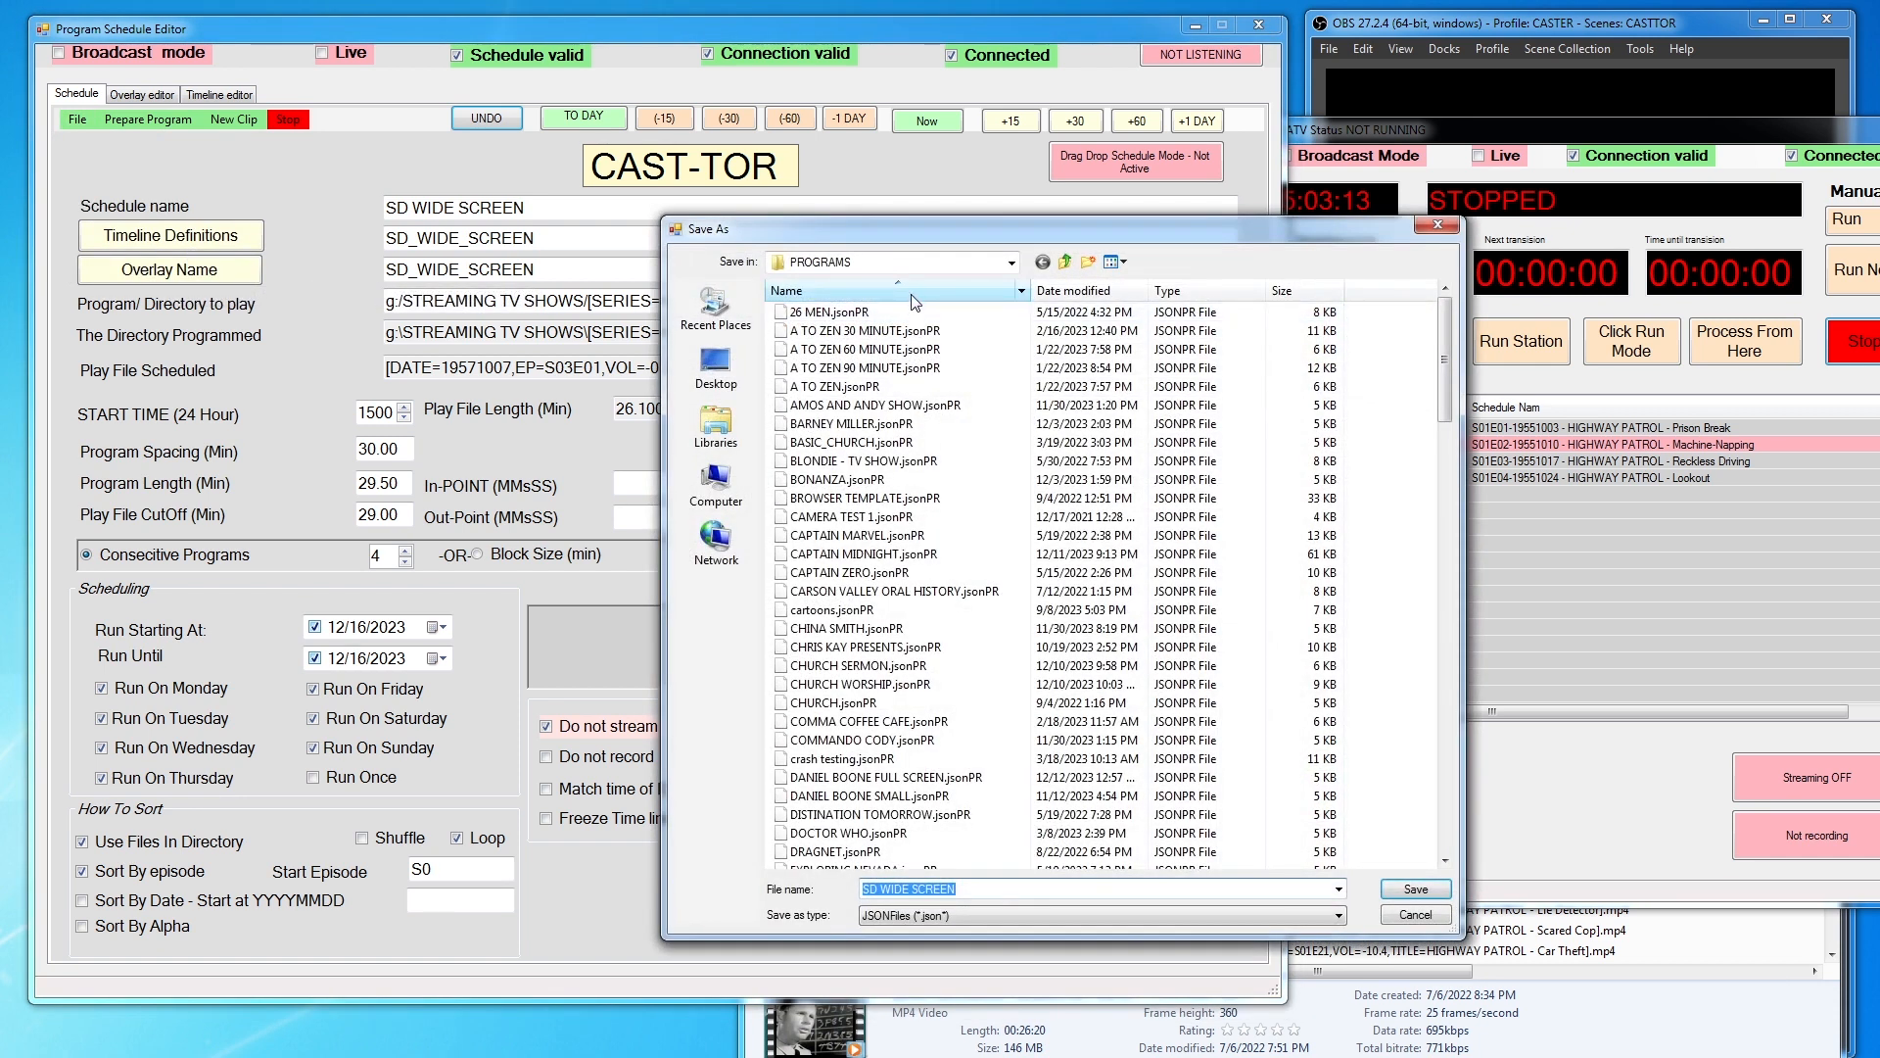
{"action": "type", "text": "DEMO"}
{"action": "key", "text": "Return"}
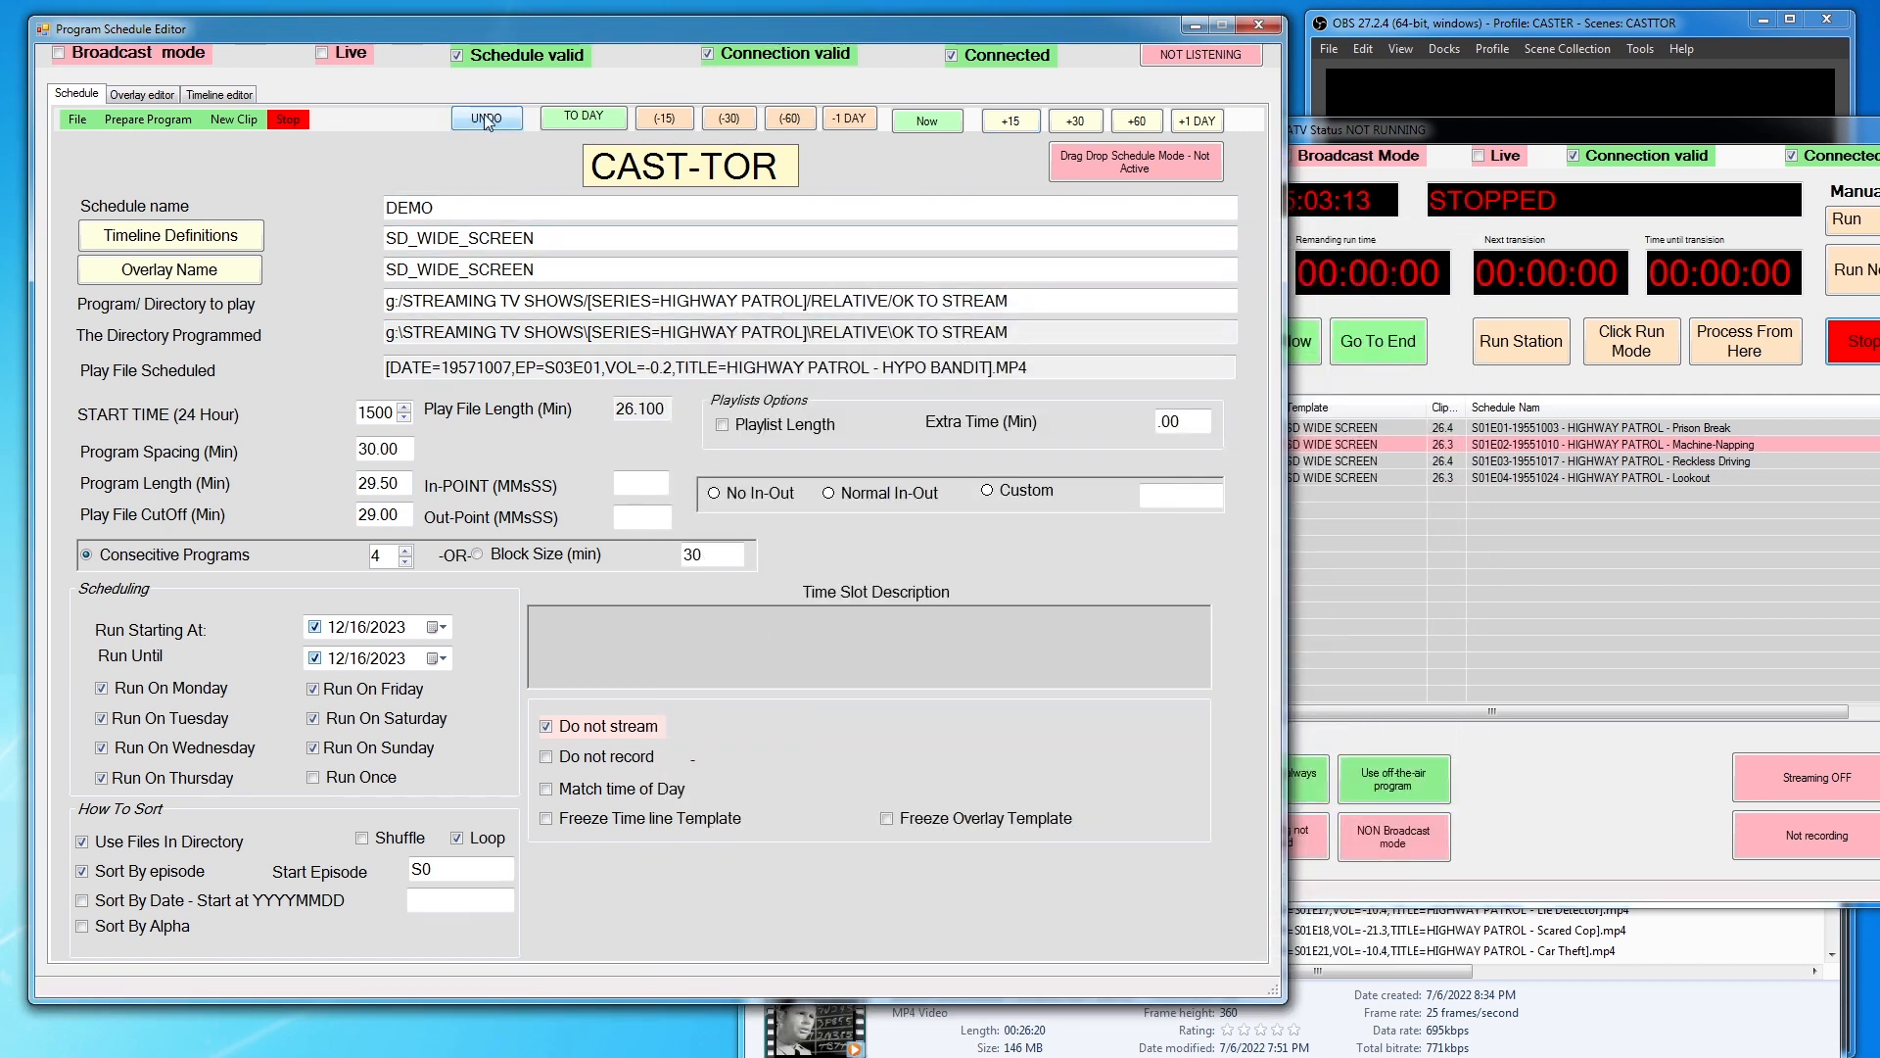
Reposition the Run Control window and add the DEMO template's four consecutive programs to the schedule
{"action": "left_click_drag", "start_coordinate": [1511, 136], "coordinate": [1375, 102]}
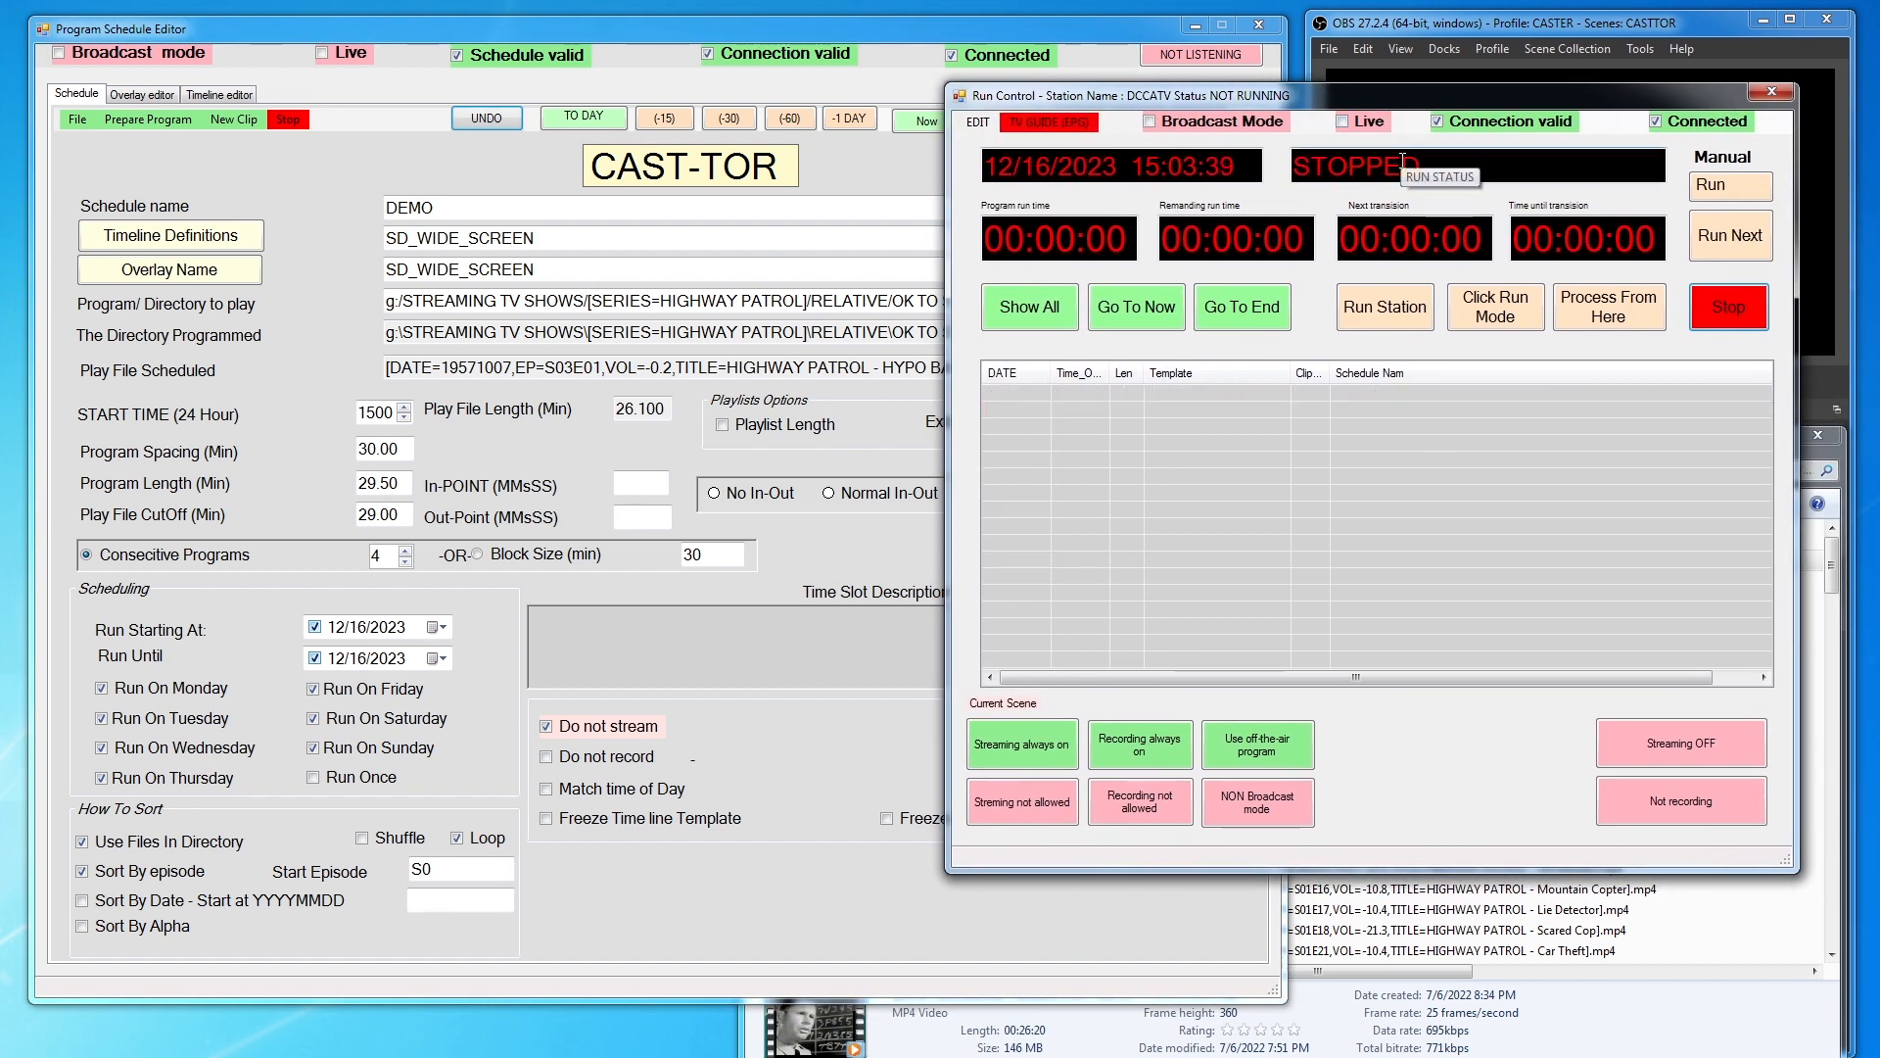
{"action": "left_click_drag", "start_coordinate": [1323, 91], "coordinate": [1362, 89]}
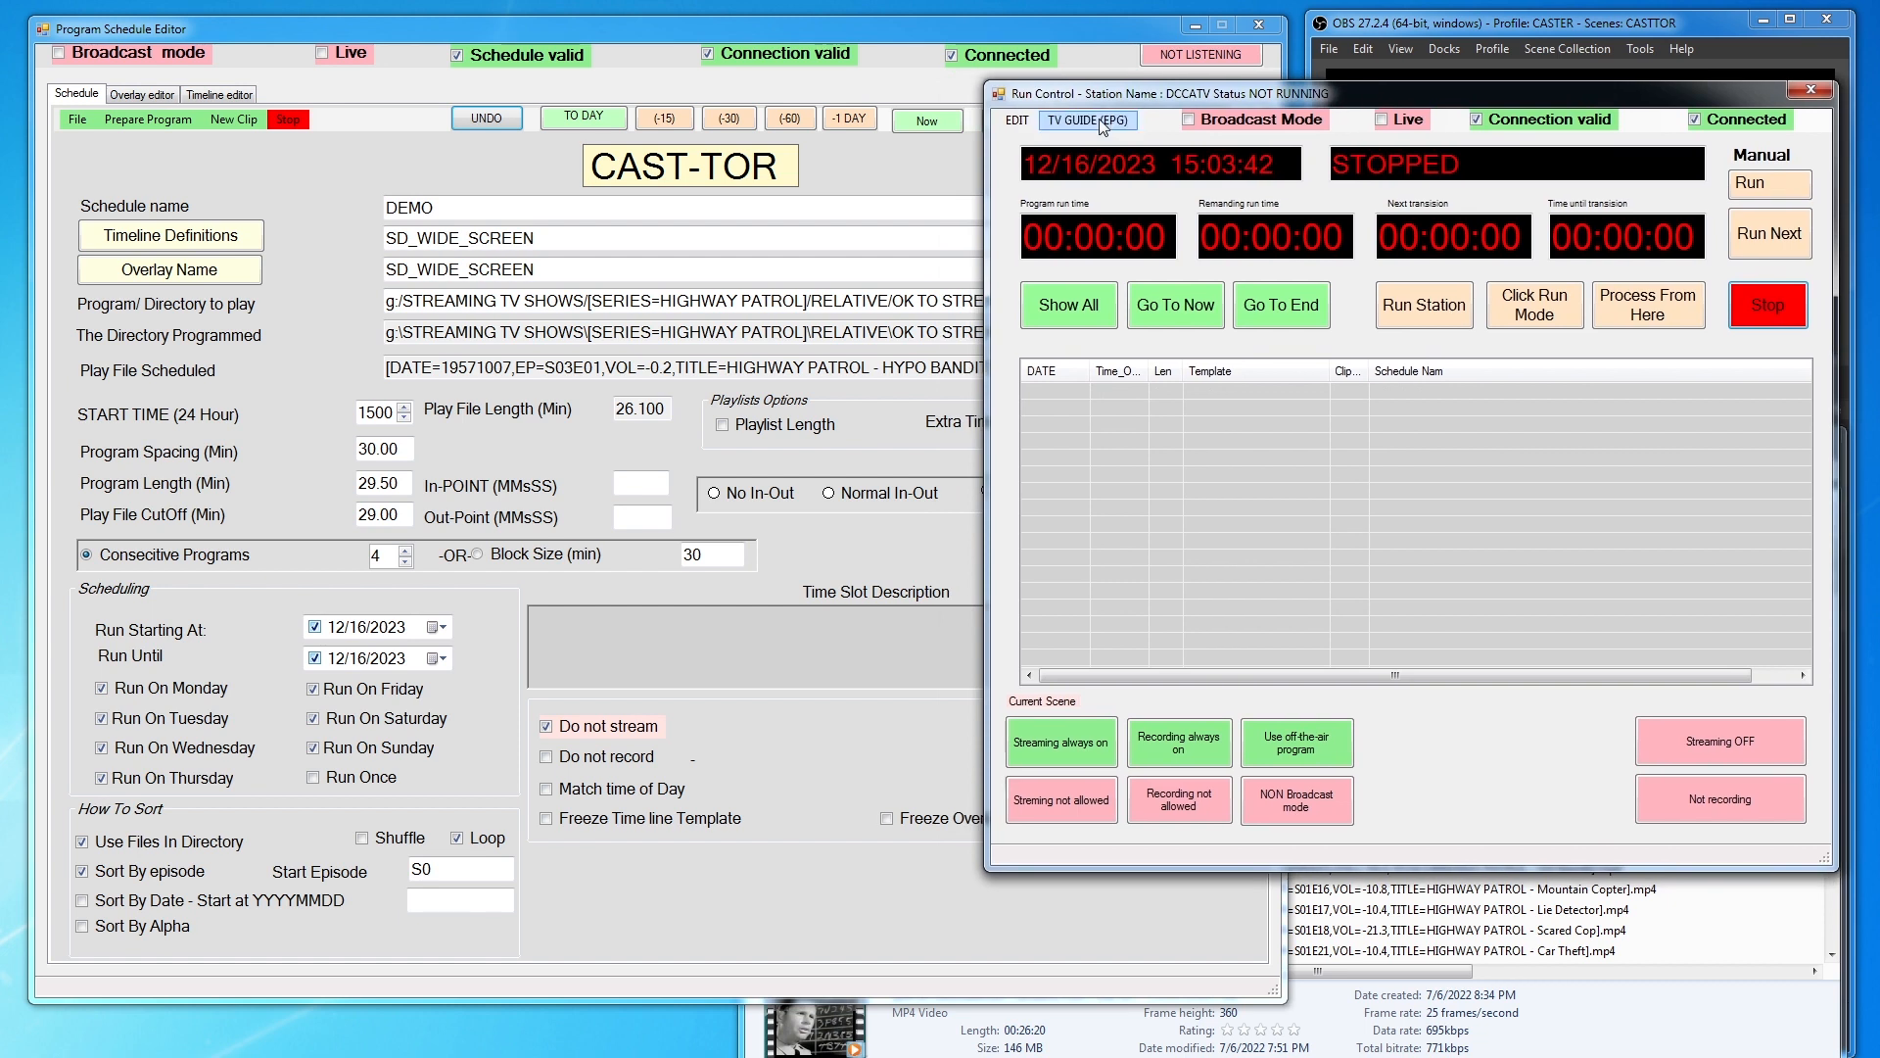
{"action": "left_click", "coordinate": [159, 127]}
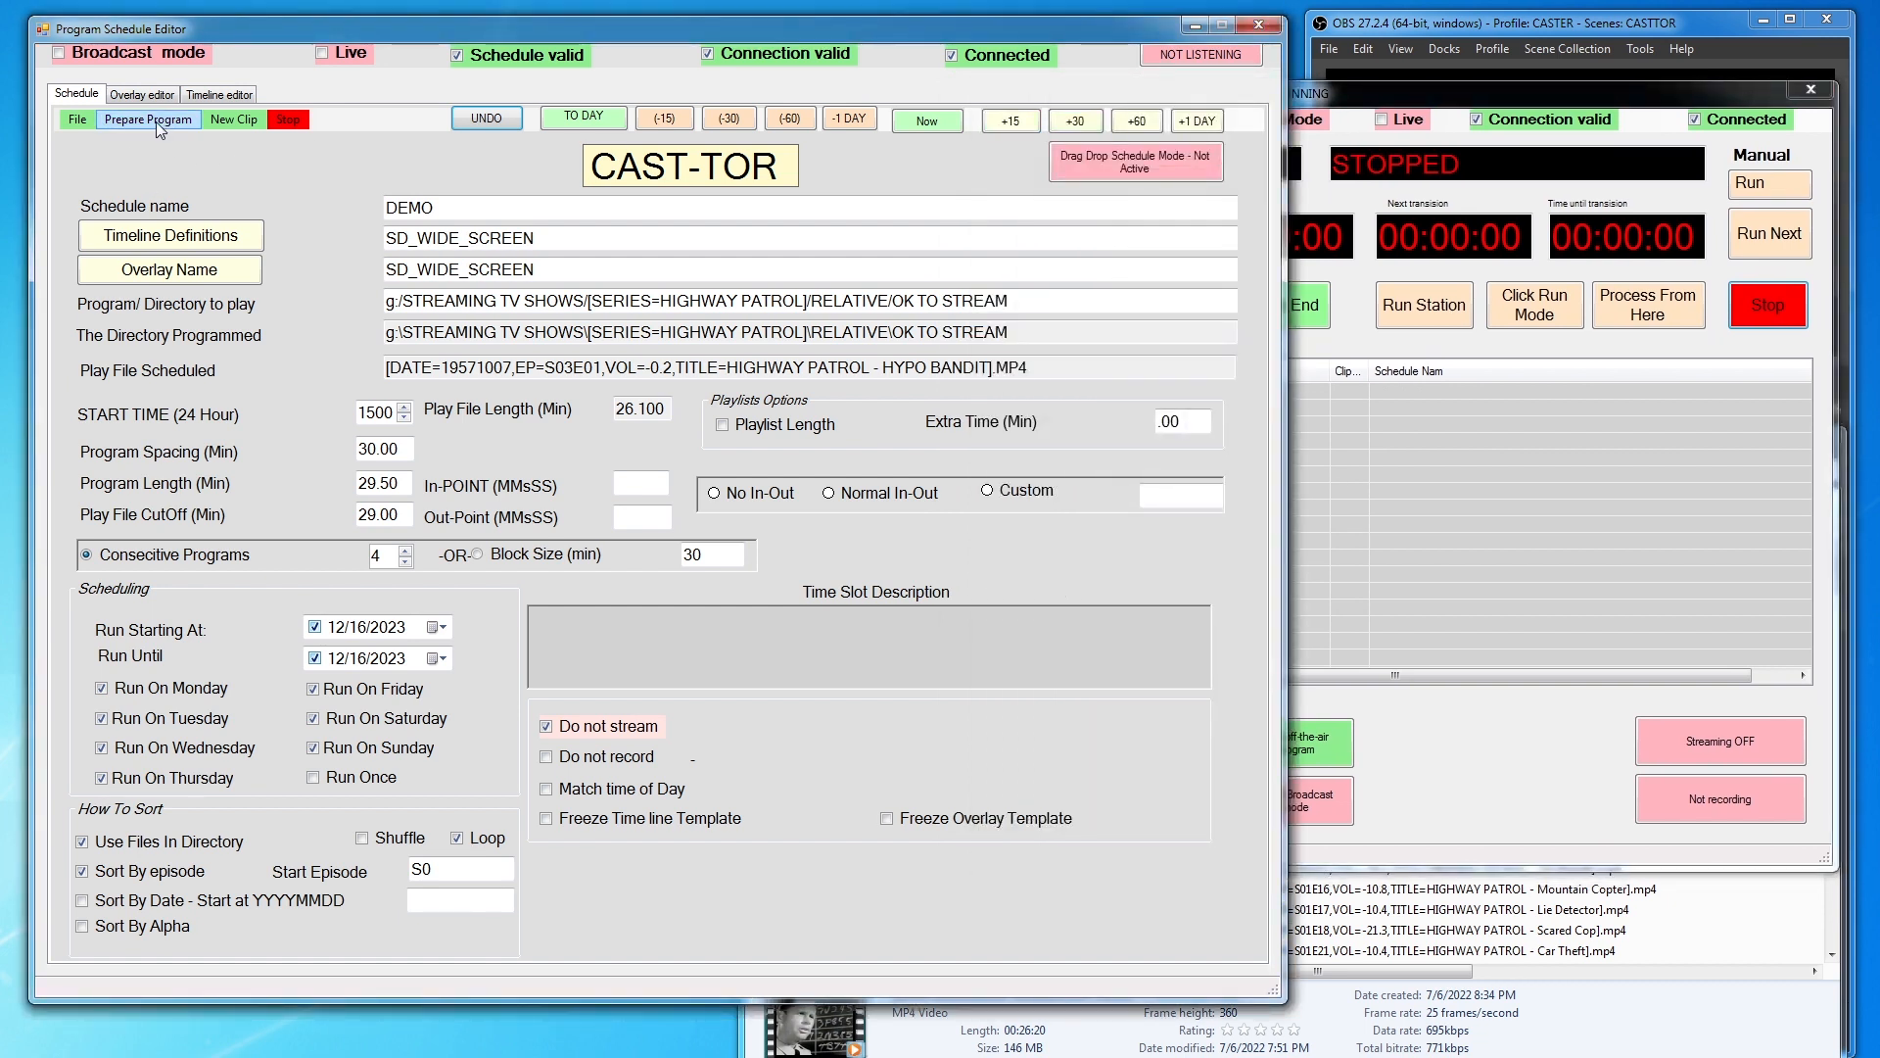
{"action": "left_click", "coordinate": [158, 122]}
{"action": "left_click", "coordinate": [196, 183]}
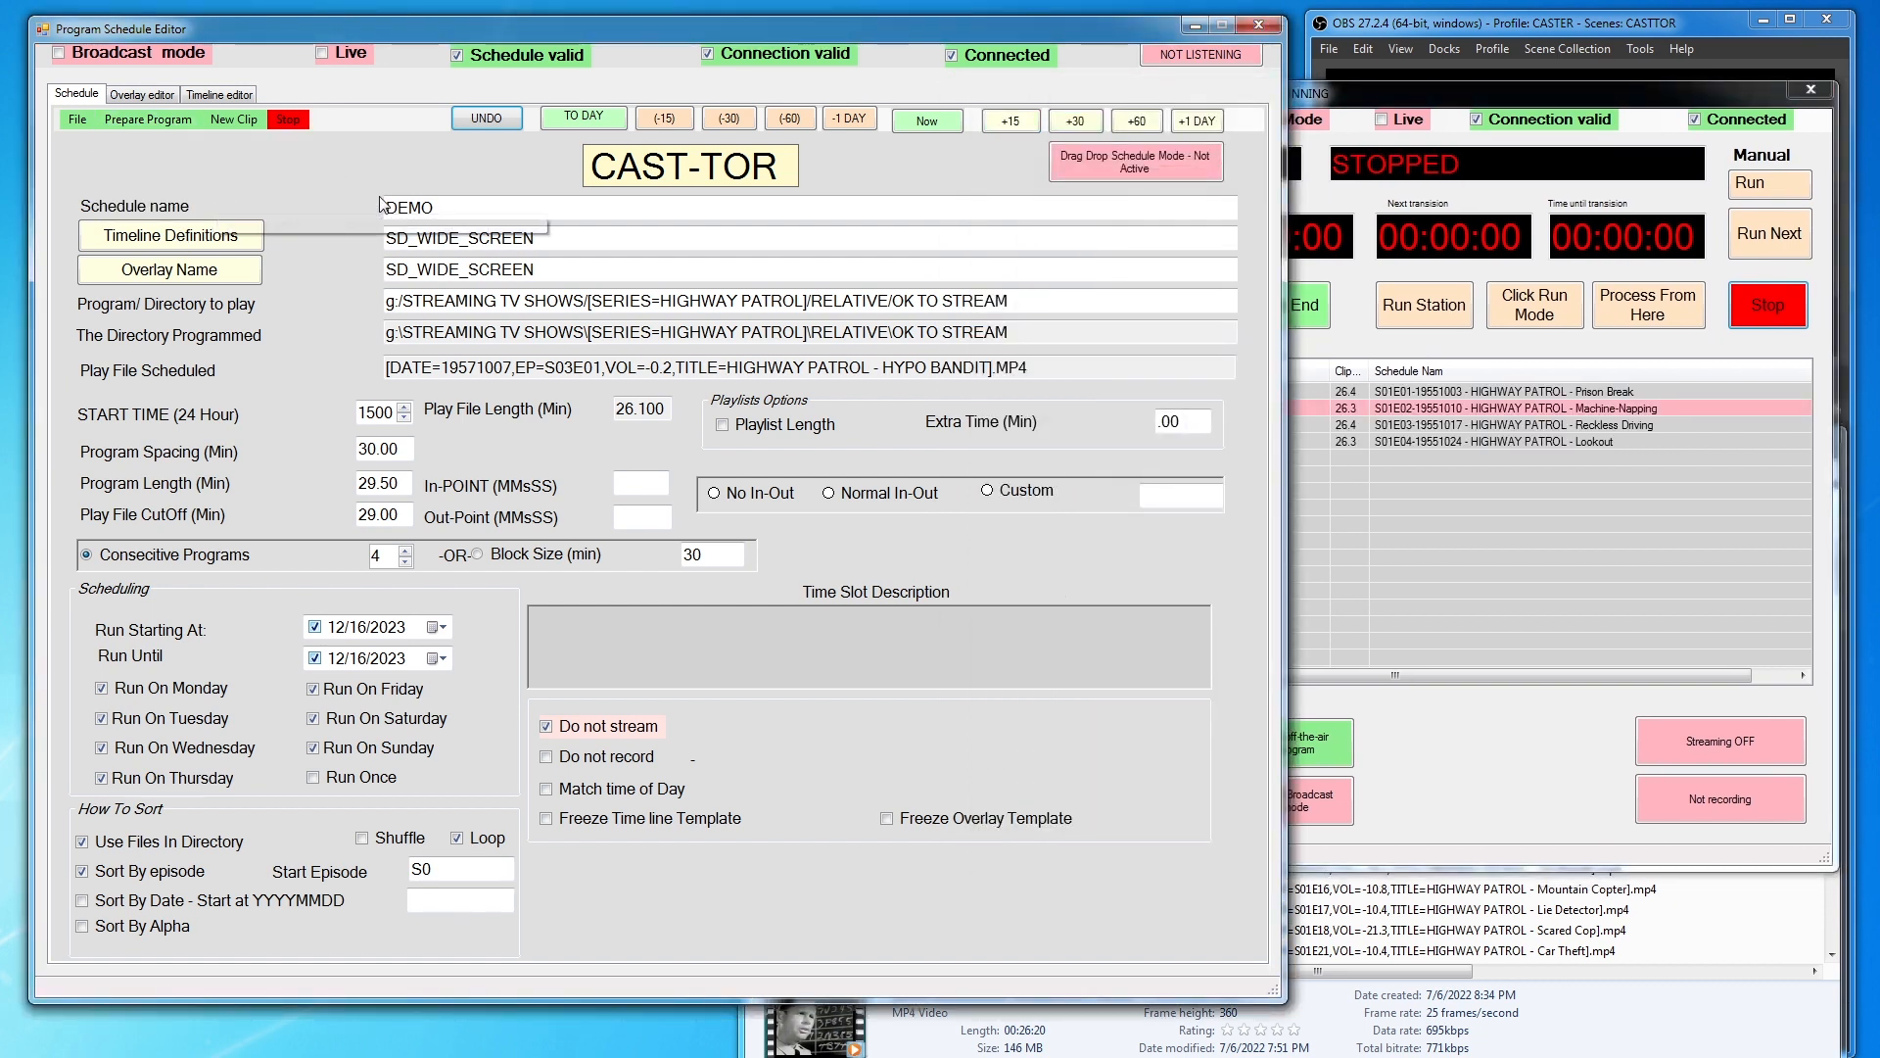
Clear the Run Control window from the OBS preview, run the station in normal schedule mode, and stop it after checking playback
{"action": "left_click", "coordinate": [1565, 86]}
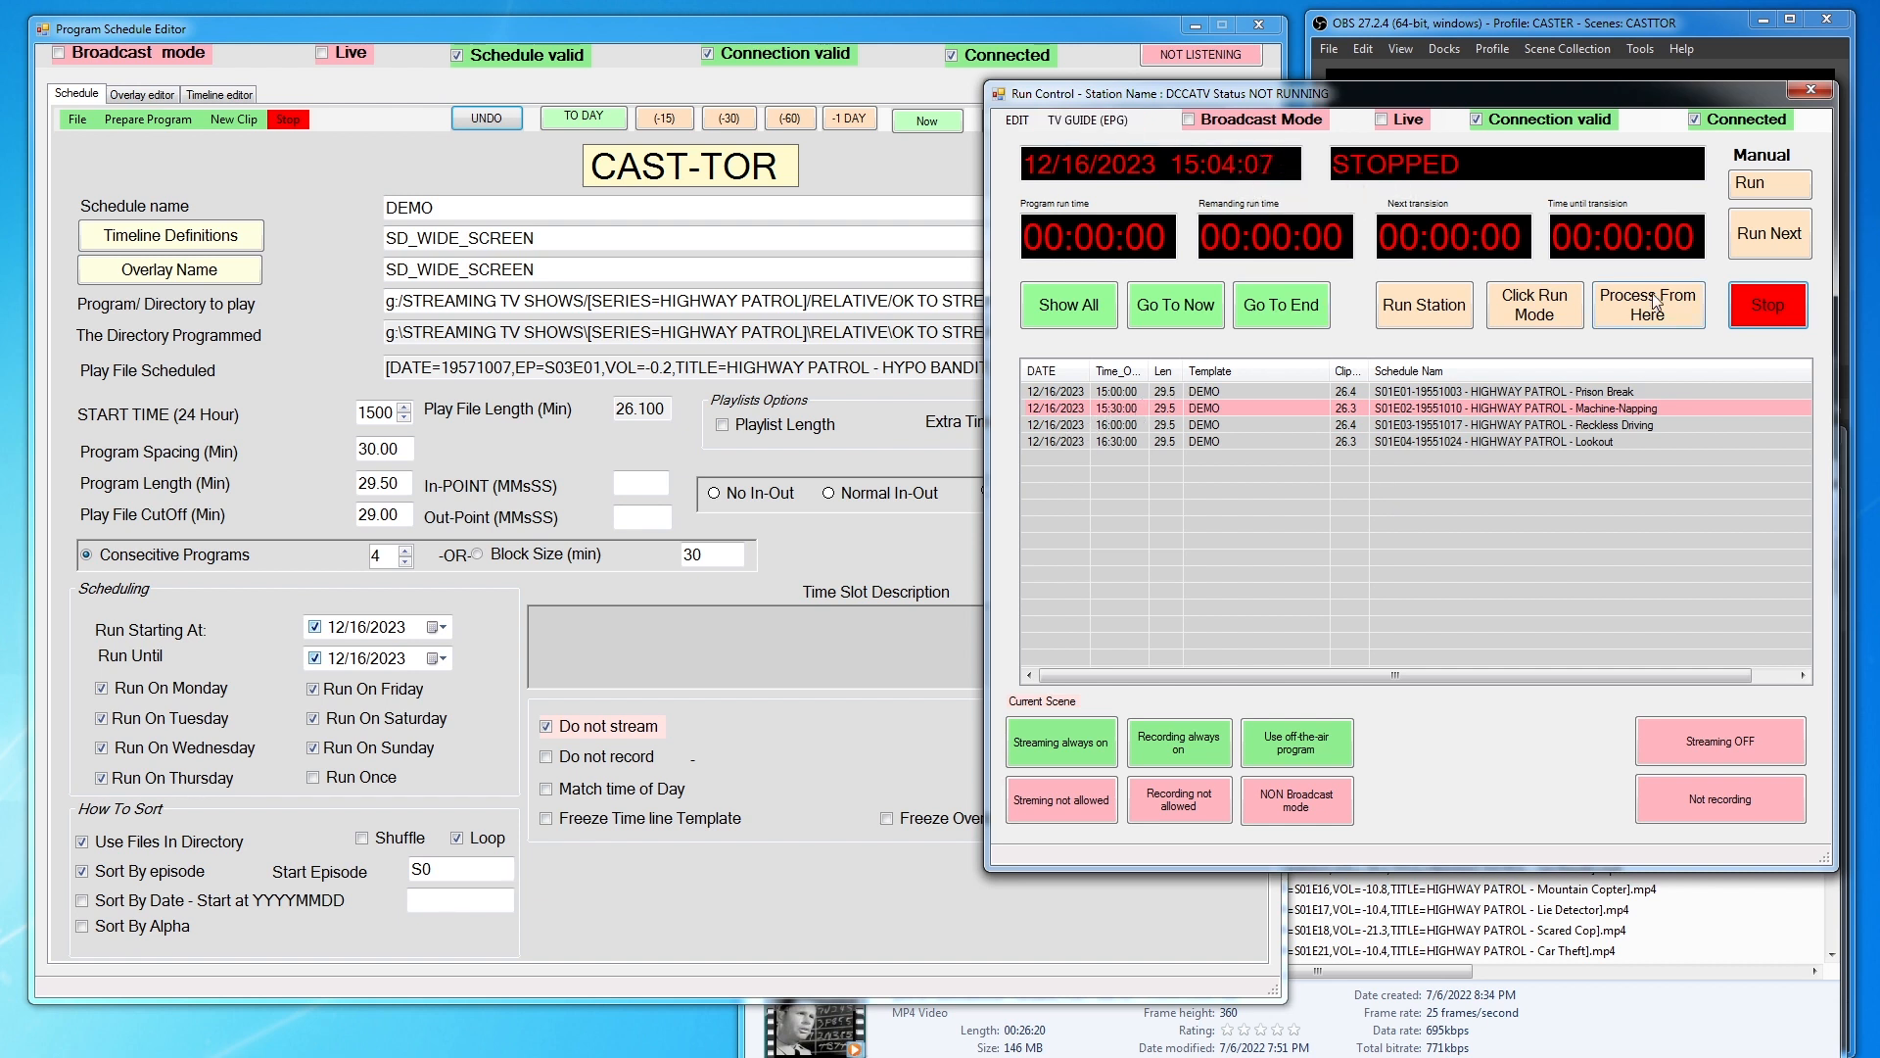
{"action": "left_click", "coordinate": [1413, 308]}
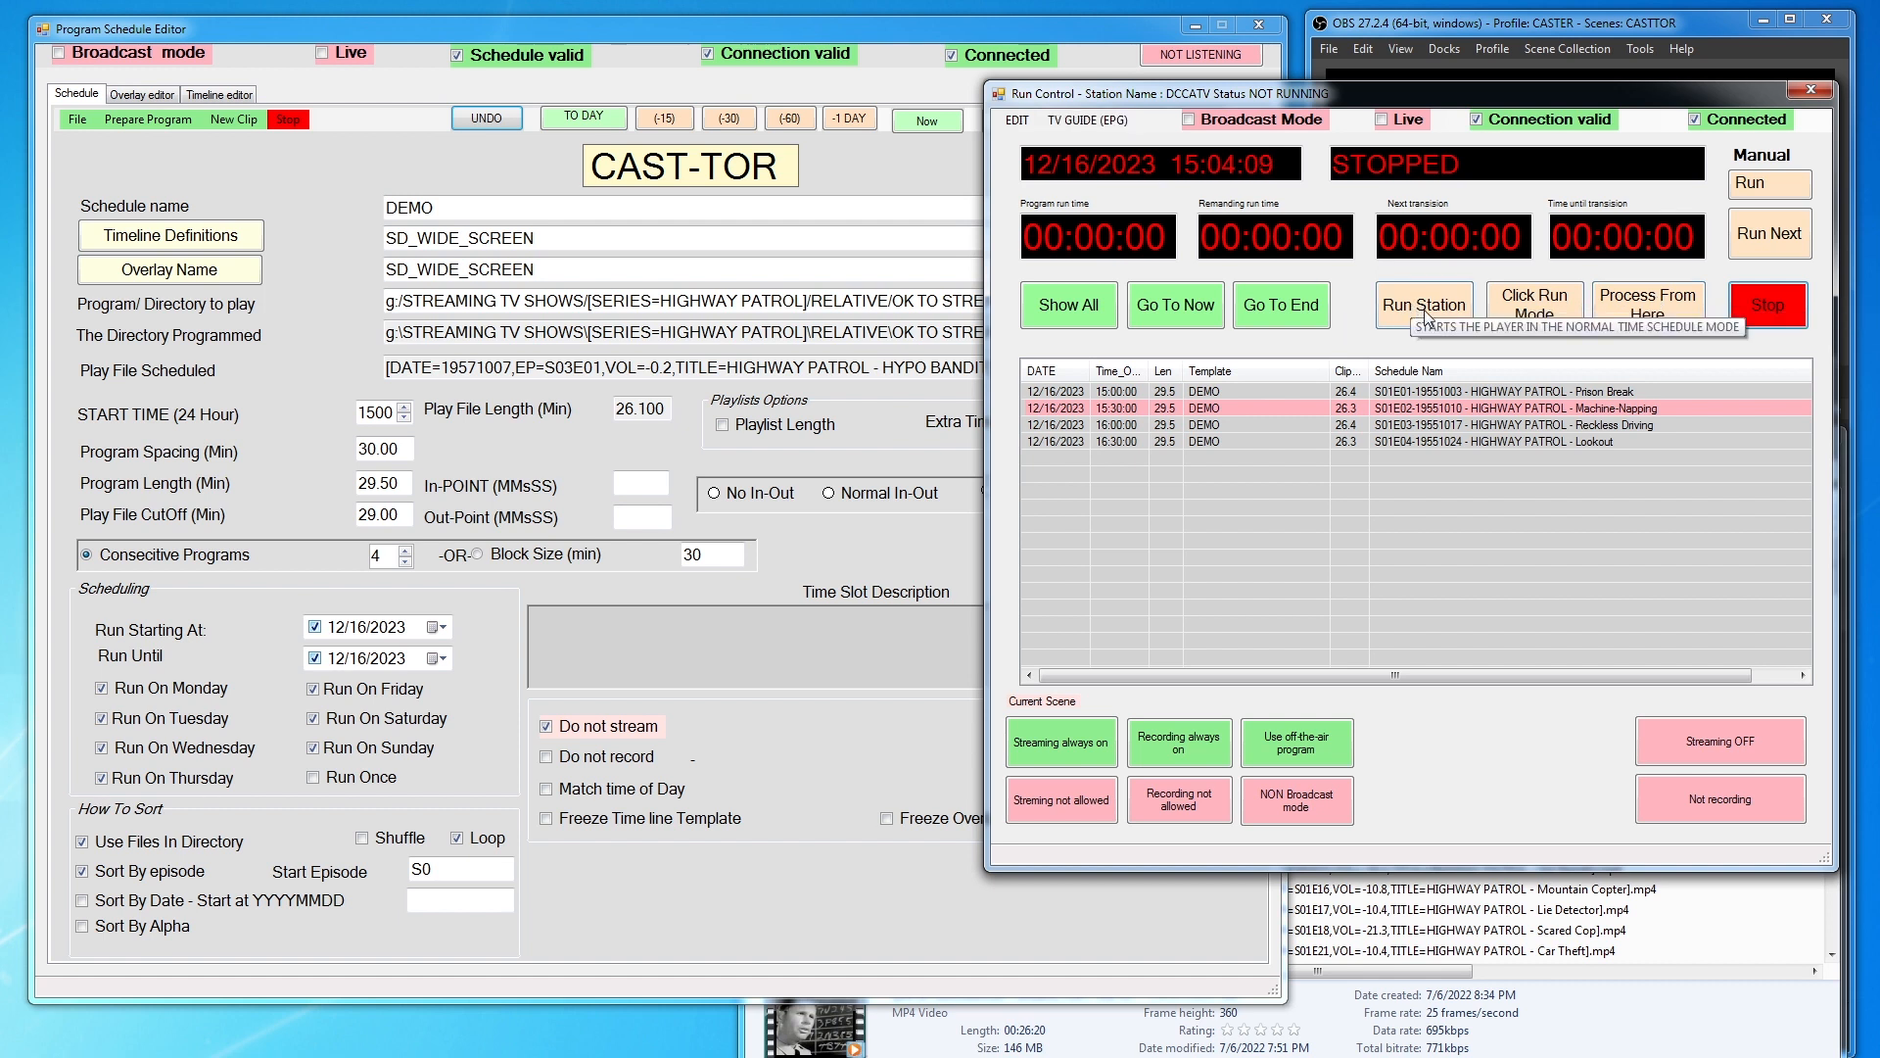
{"action": "left_click_drag", "start_coordinate": [1701, 98], "coordinate": [1114, 80]}
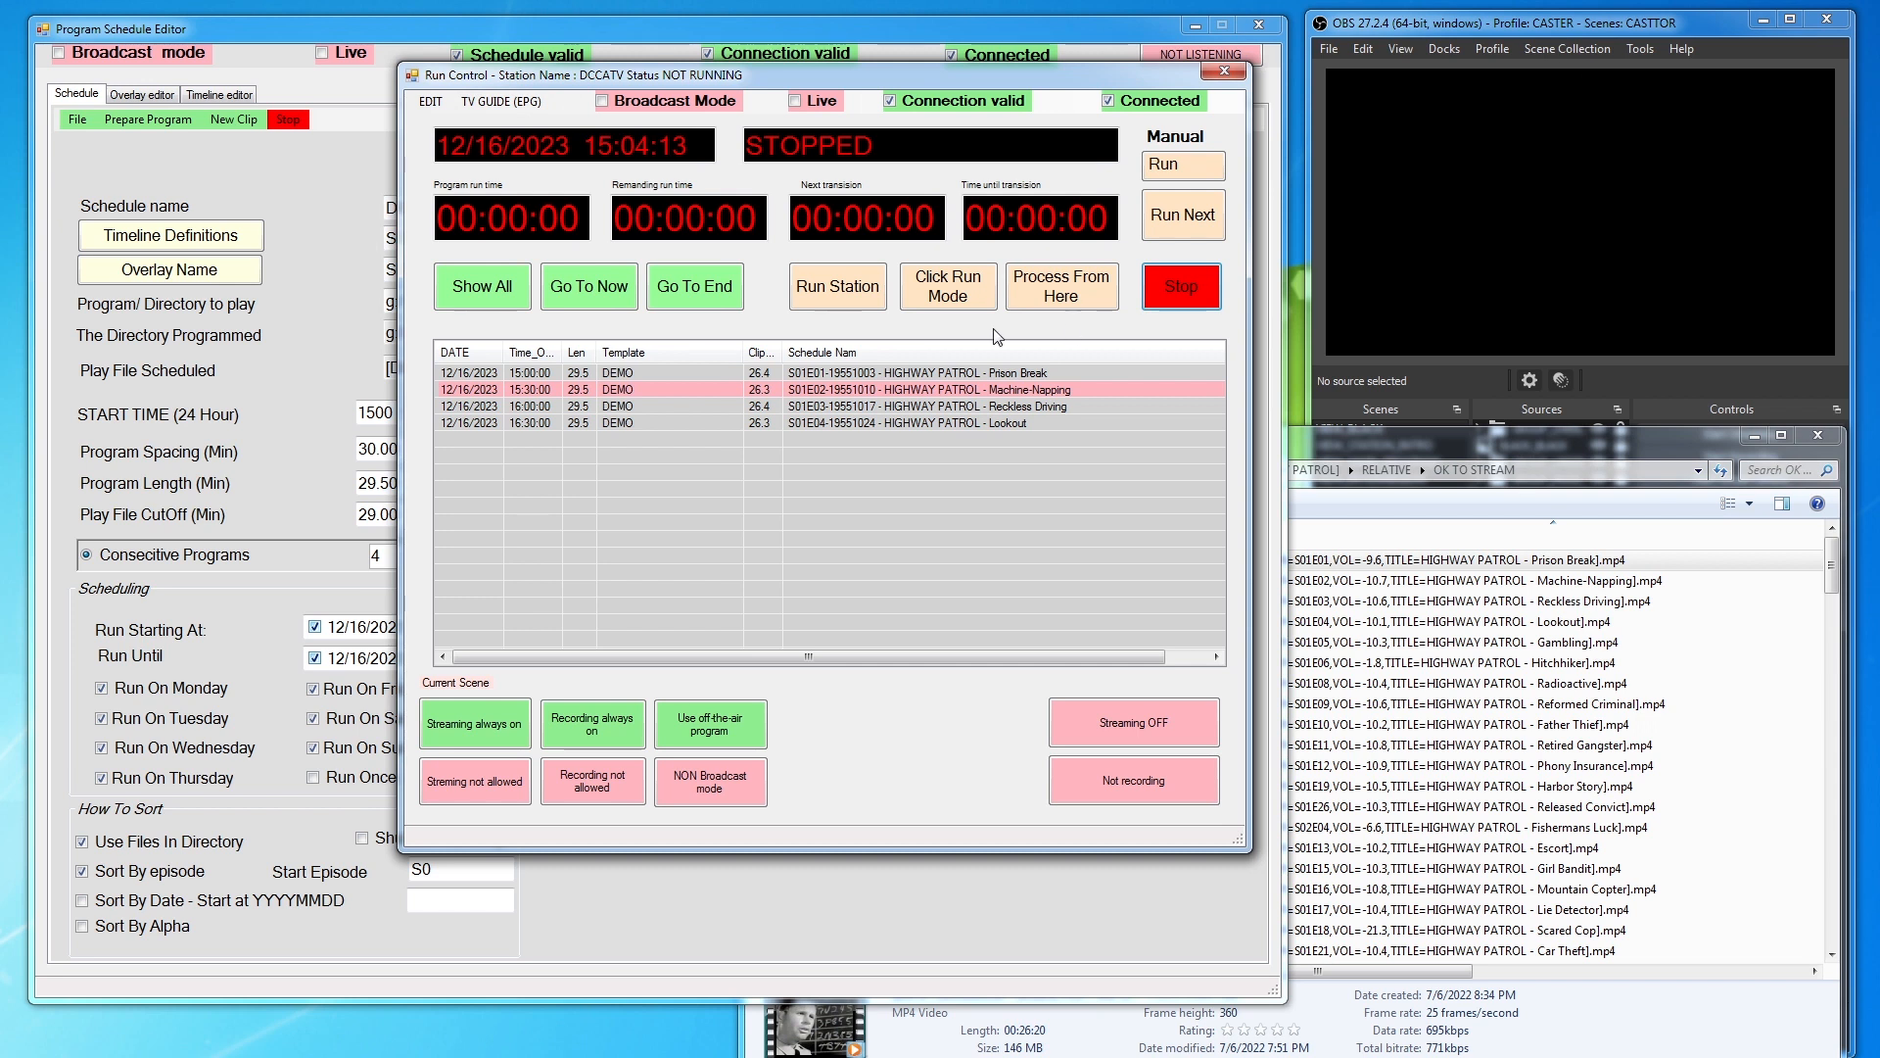
{"action": "left_click", "coordinate": [837, 286]}
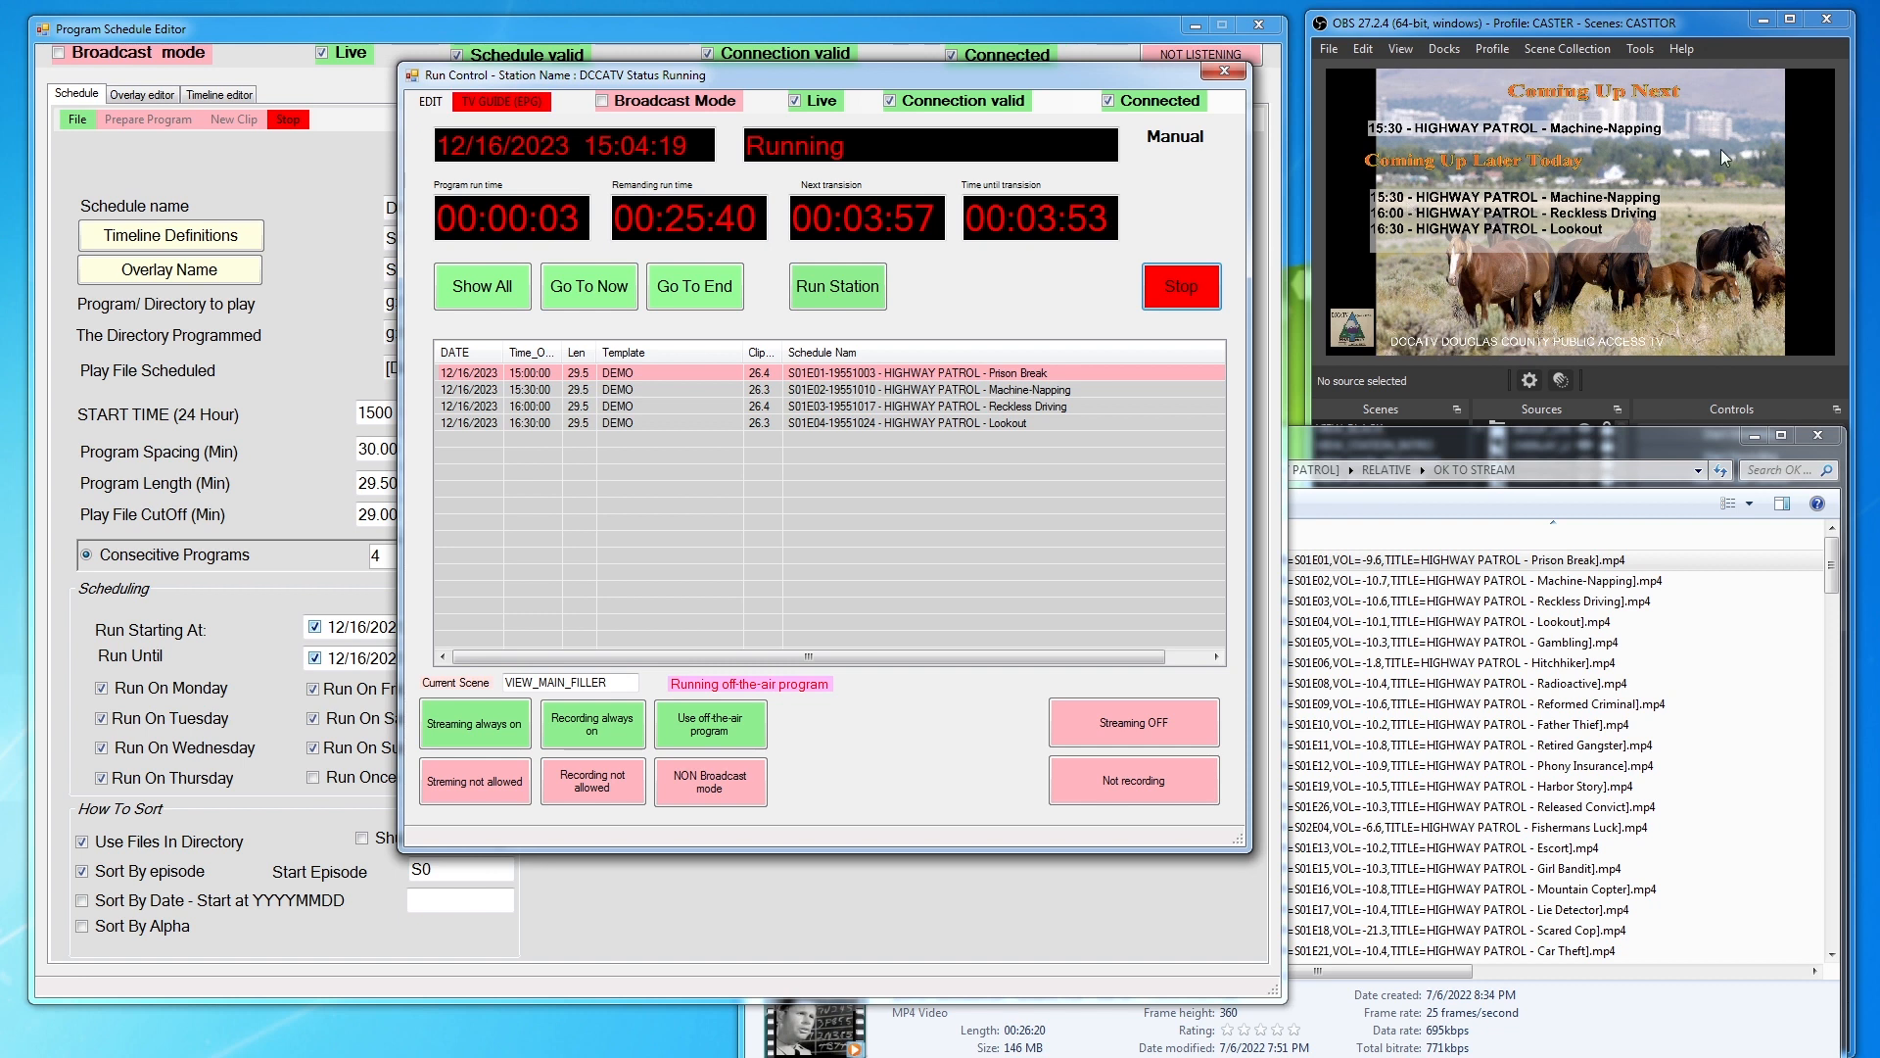
{"action": "left_click", "coordinate": [1189, 289]}
Undo the addition of the DEMO programs to the schedule and arrange the Run Control window beside the editor's scheduling fields
{"action": "left_click_drag", "start_coordinate": [1064, 76], "coordinate": [1584, 69]}
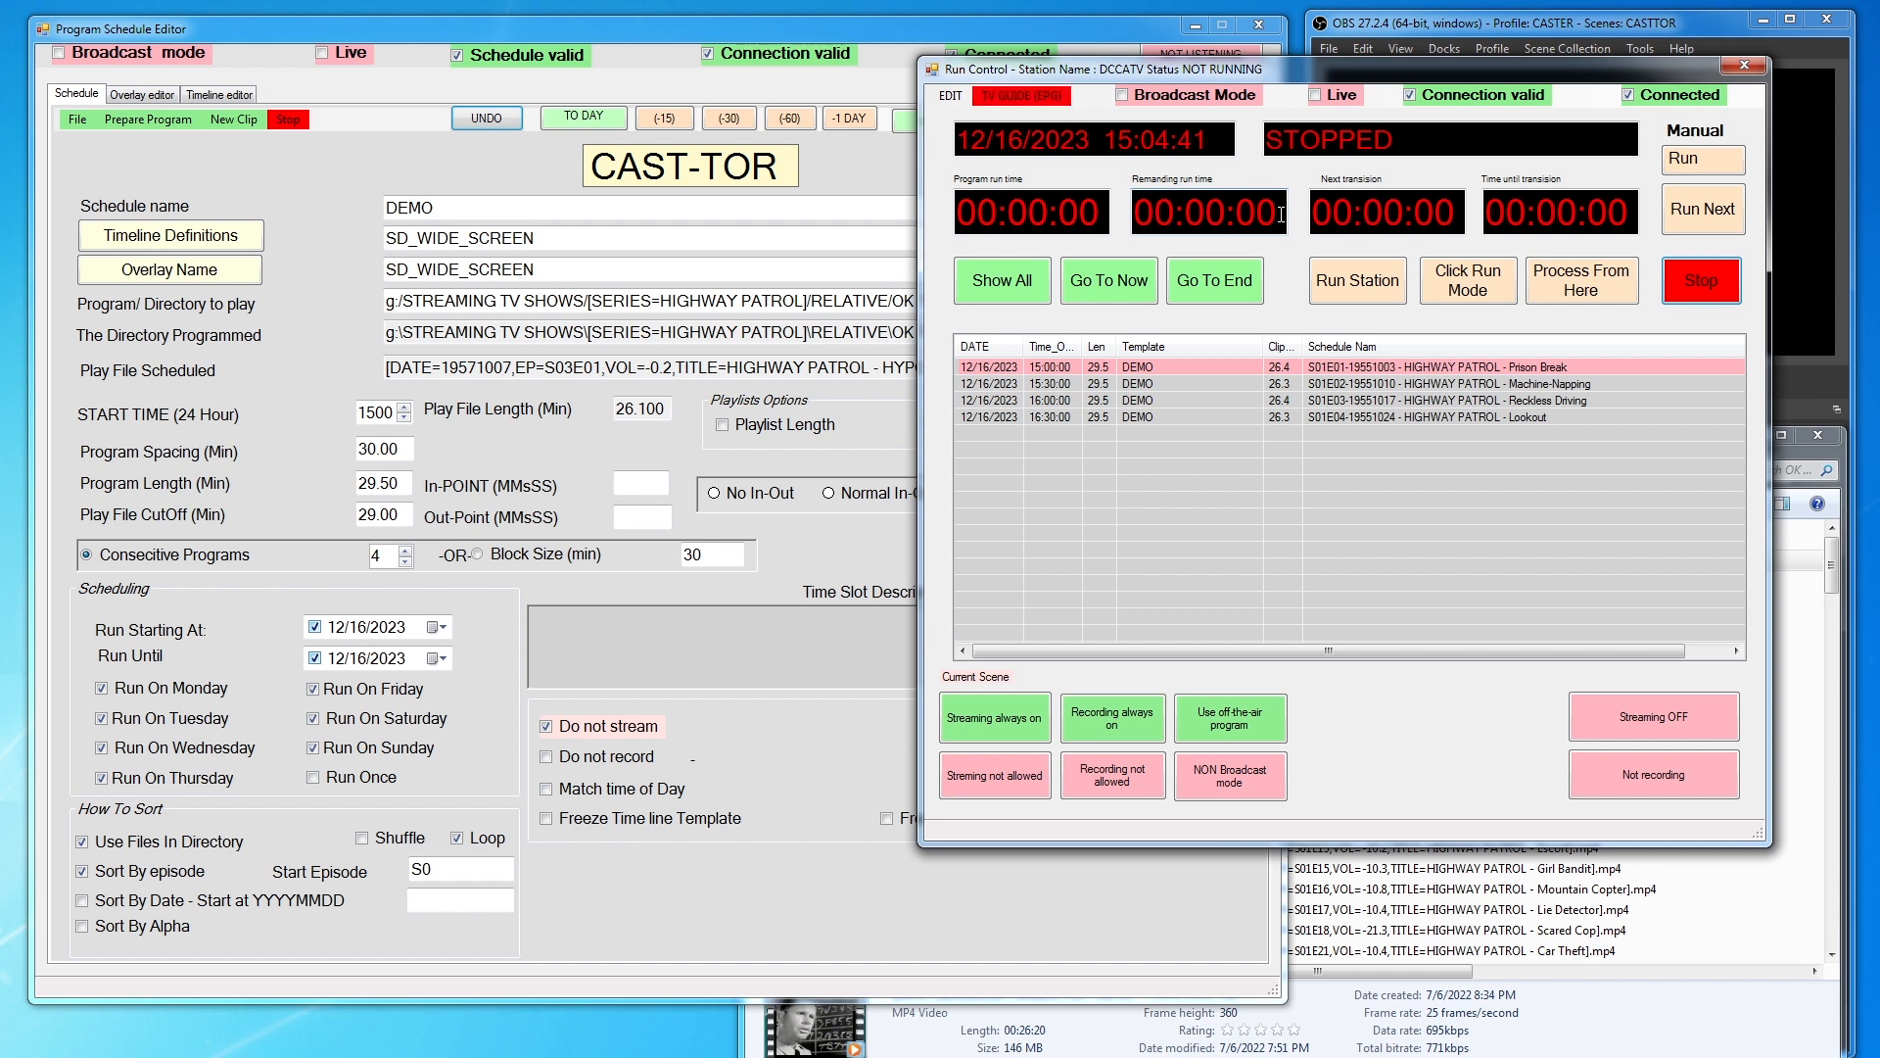
{"action": "left_click_drag", "start_coordinate": [1225, 84], "coordinate": [1294, 184]}
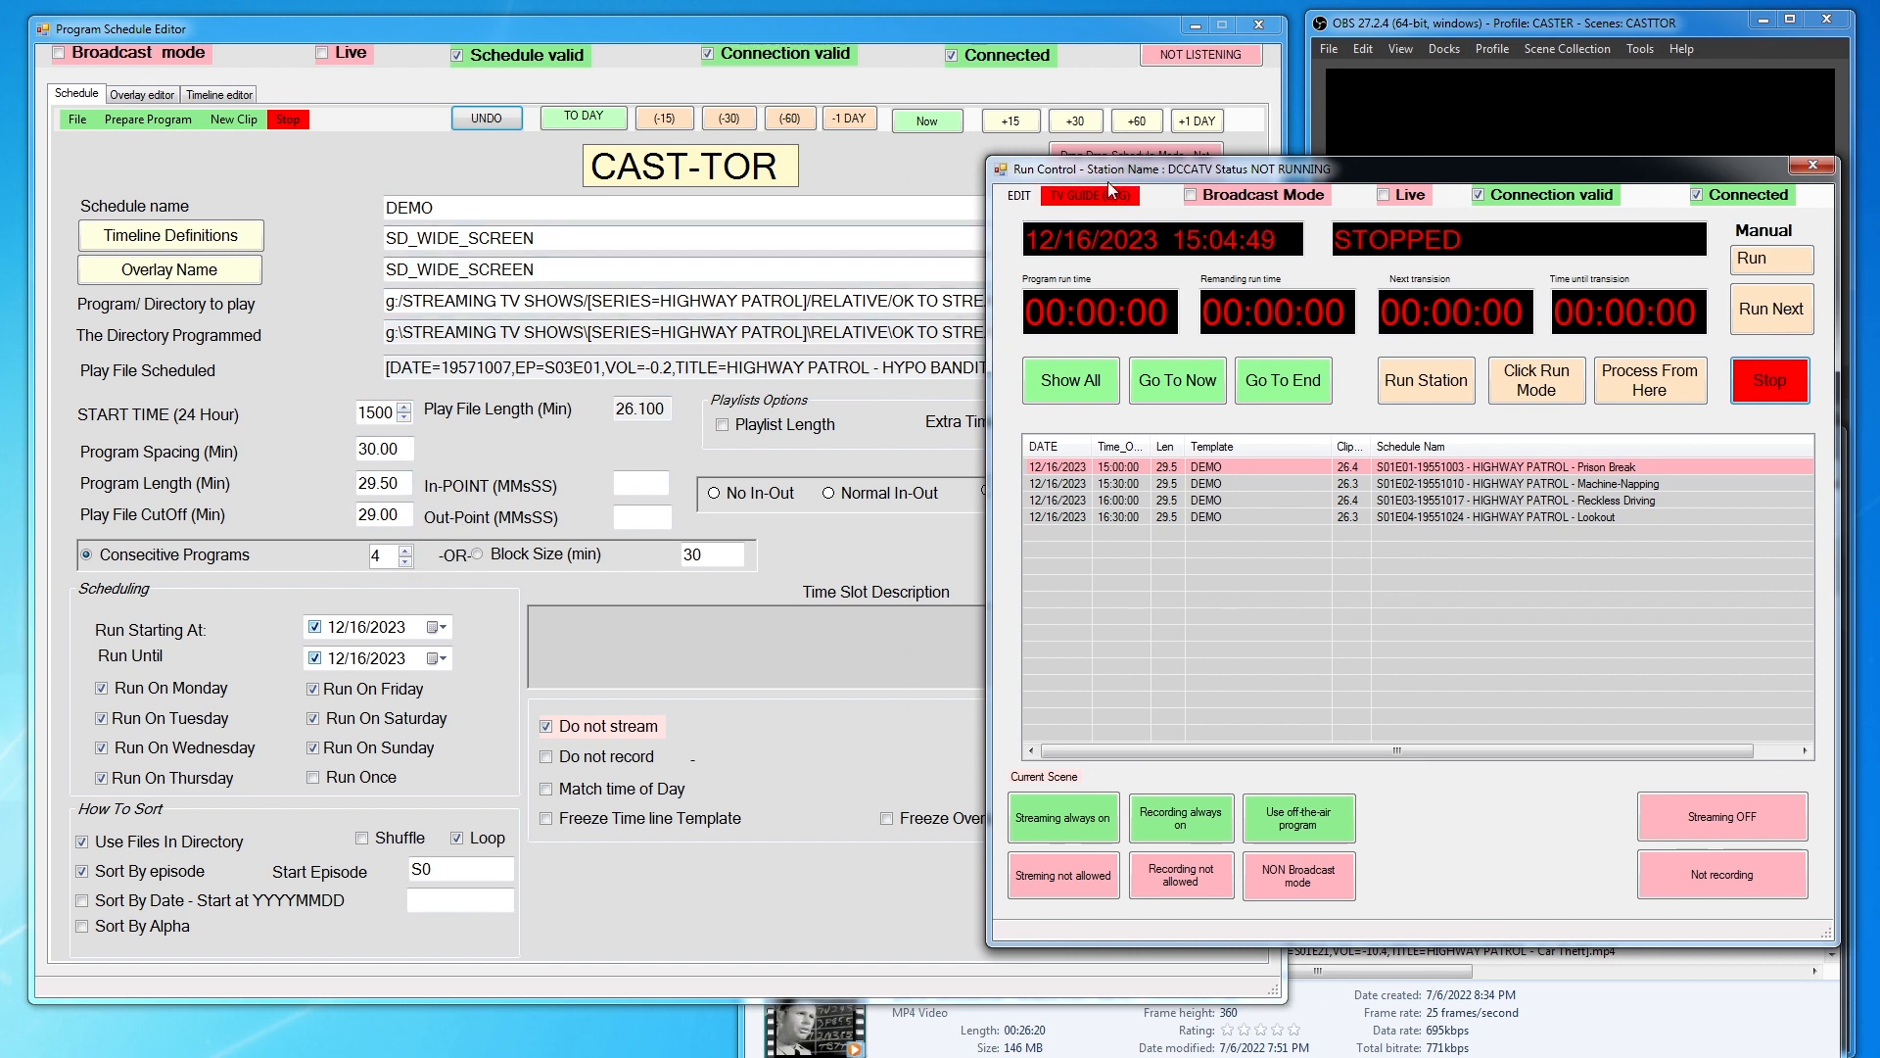
{"action": "left_click_drag", "start_coordinate": [1378, 164], "coordinate": [1573, 144]}
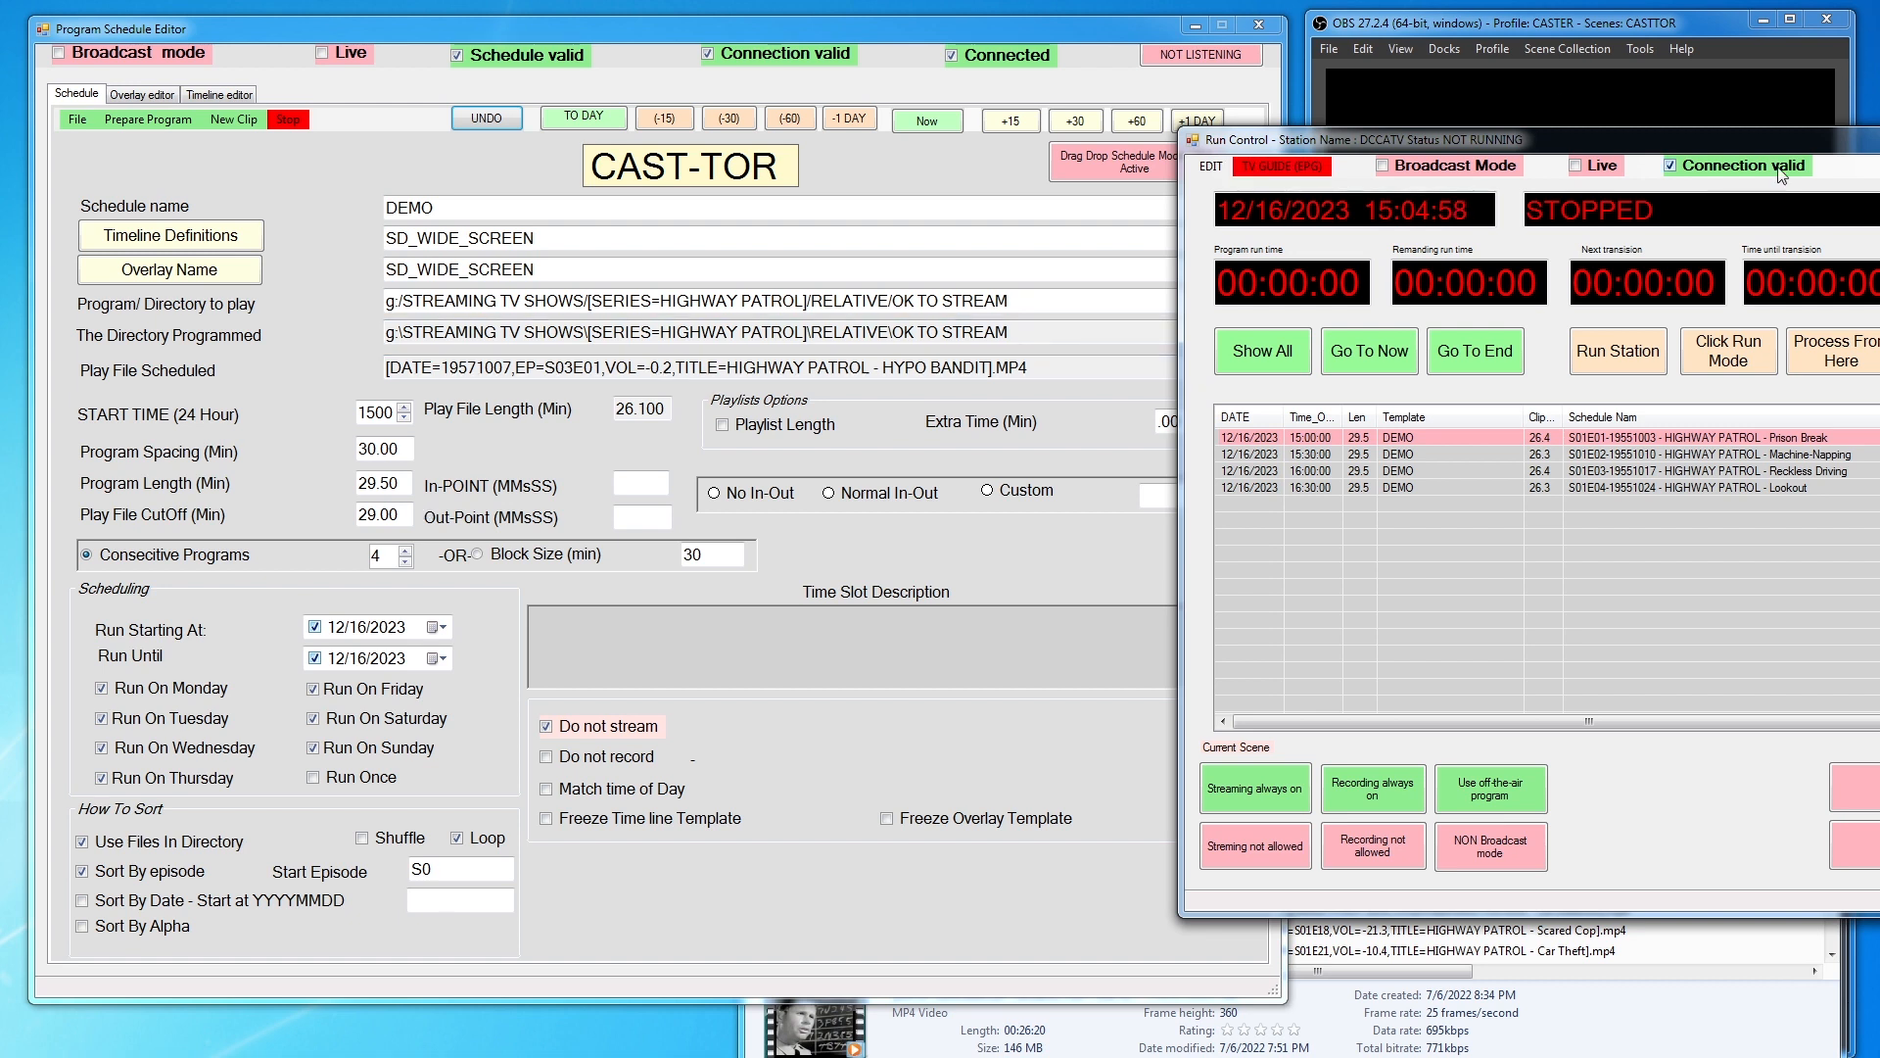
{"action": "left_click_drag", "start_coordinate": [1821, 149], "coordinate": [0, 209]}
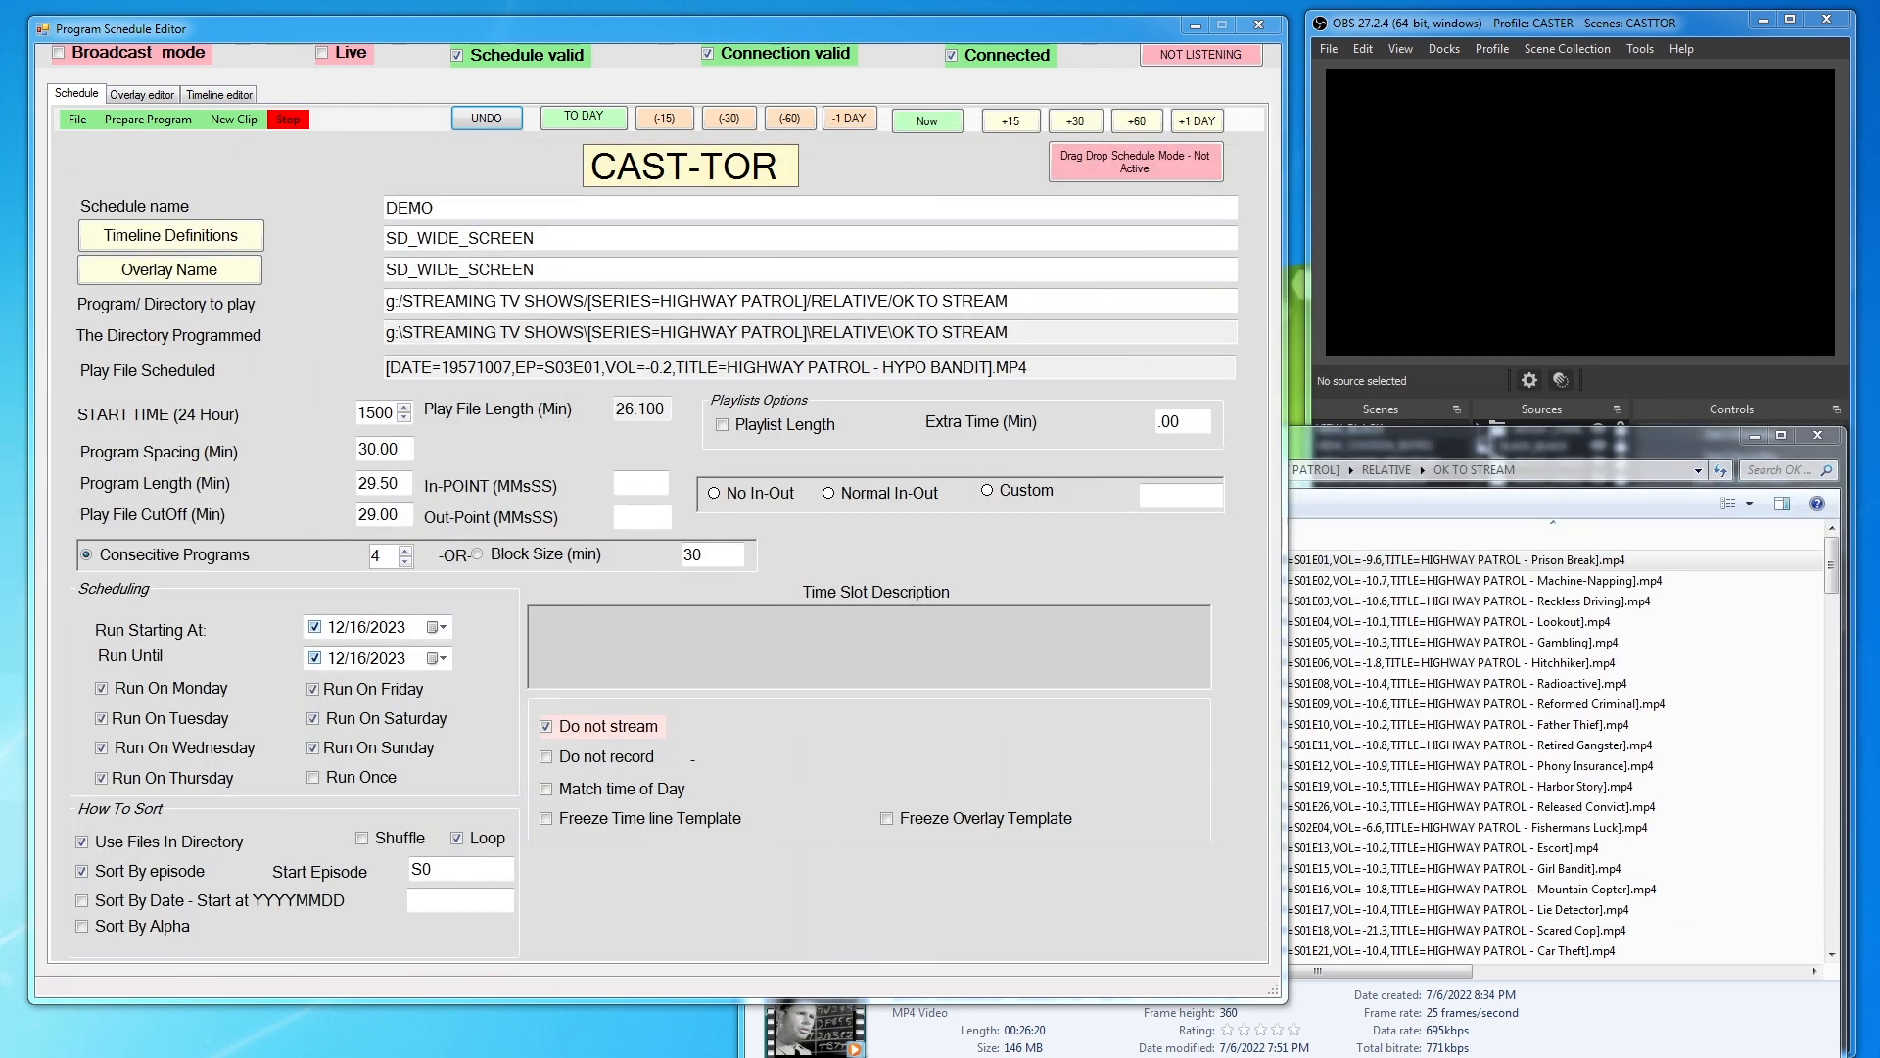
{"action": "left_click_drag", "start_coordinate": [0, 294], "coordinate": [1533, 192]}
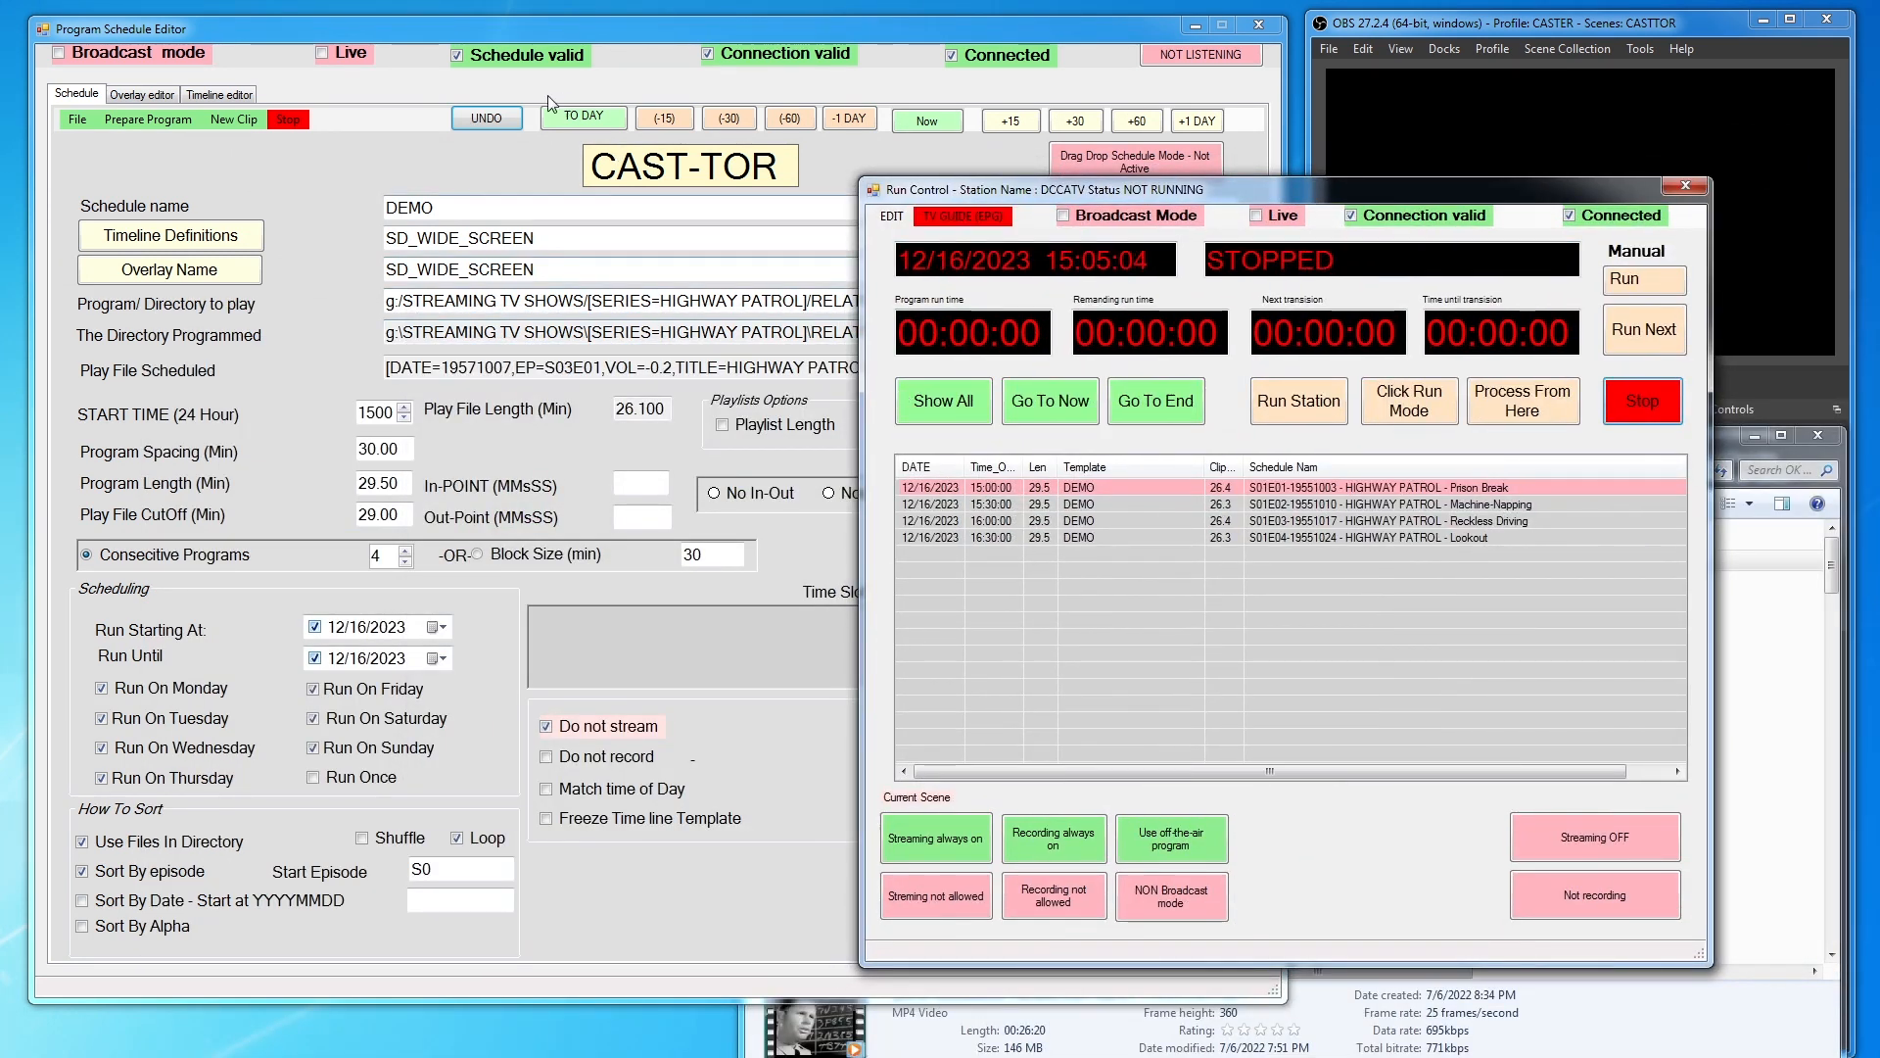
{"action": "left_click", "coordinate": [491, 117]}
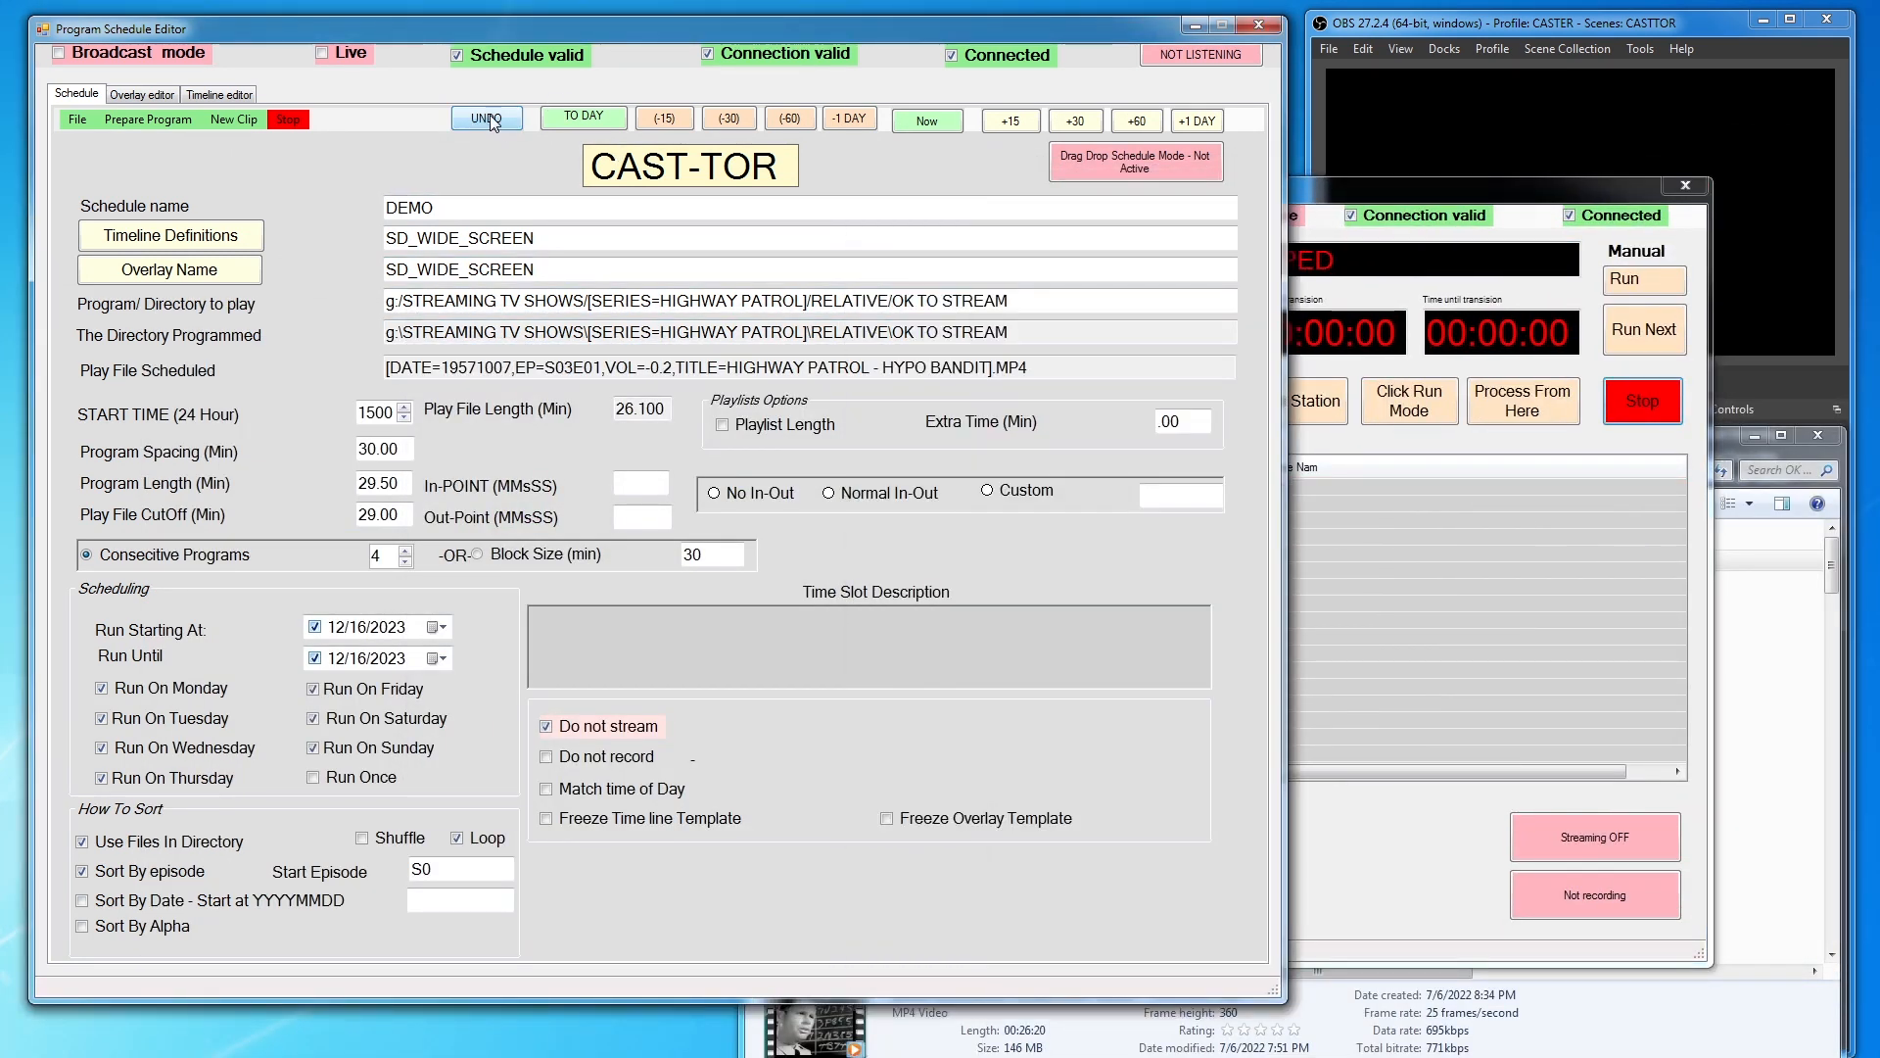
{"action": "left_click", "coordinate": [1479, 218]}
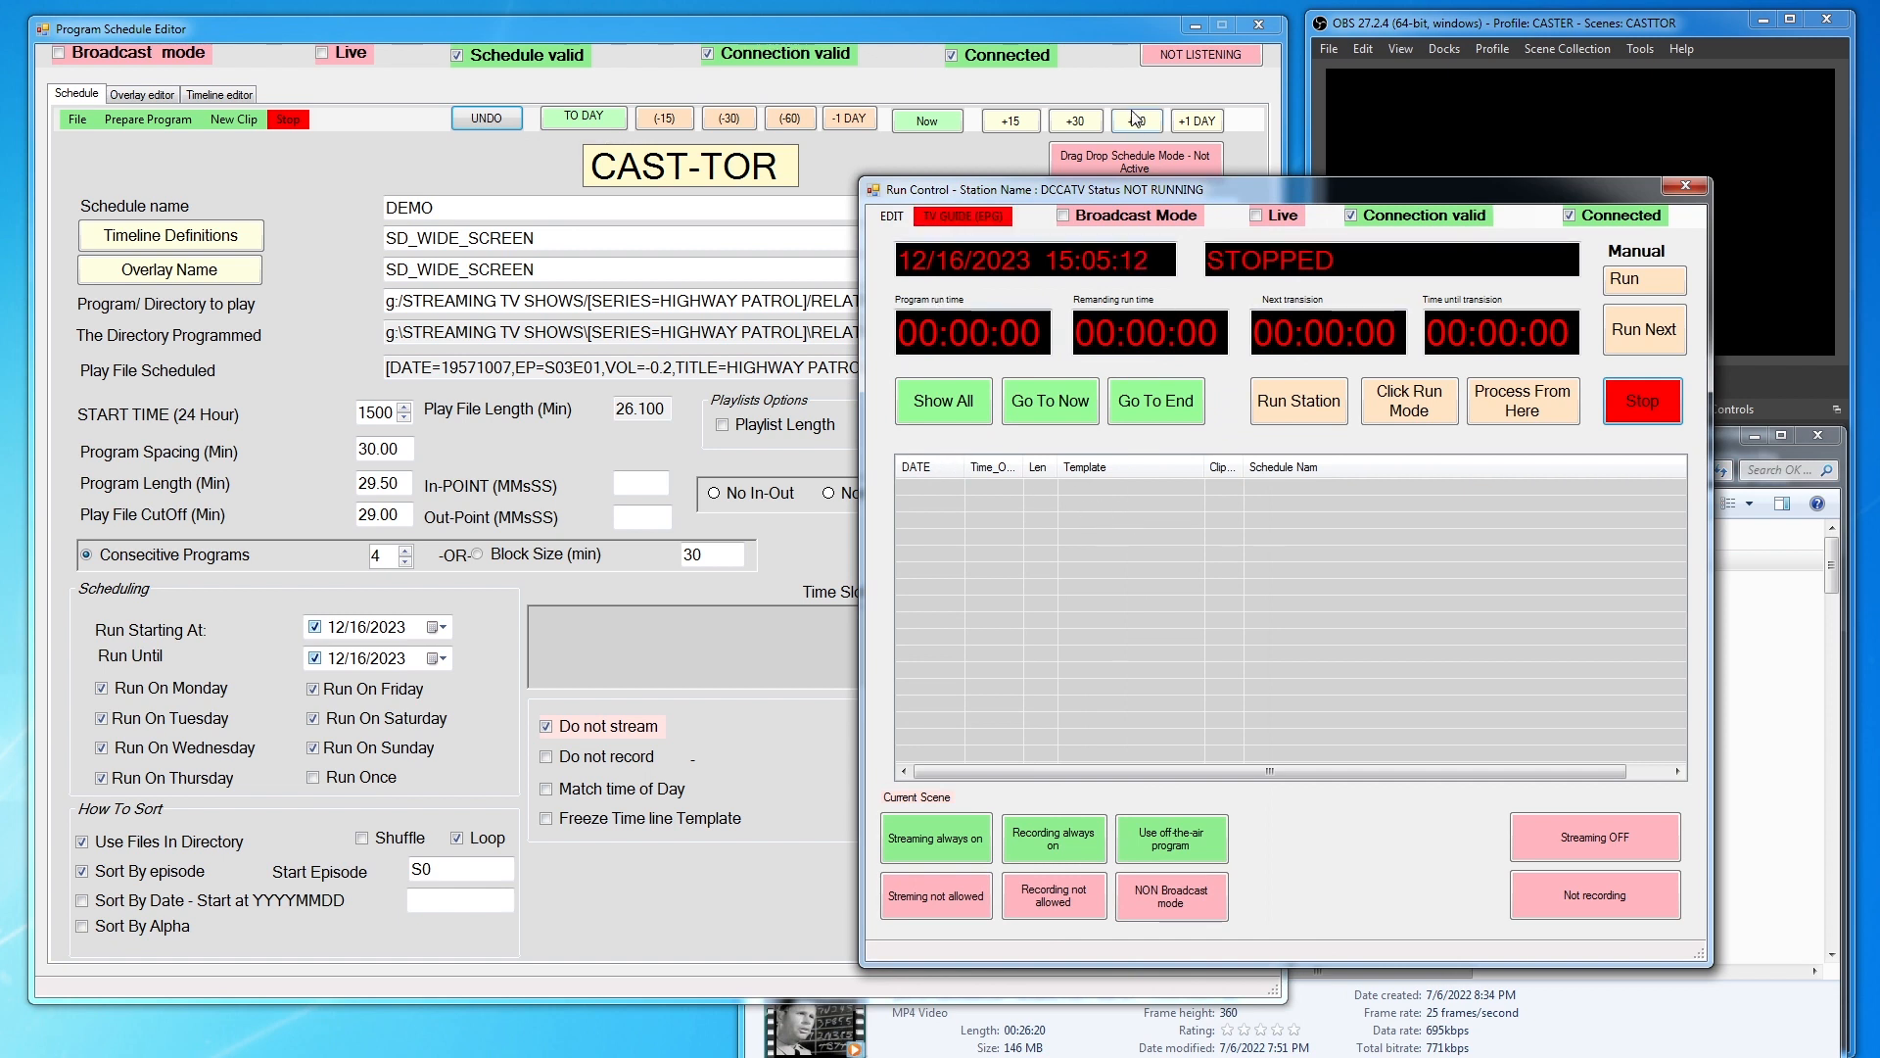
{"action": "left_click_drag", "start_coordinate": [1290, 192], "coordinate": [1336, 171]}
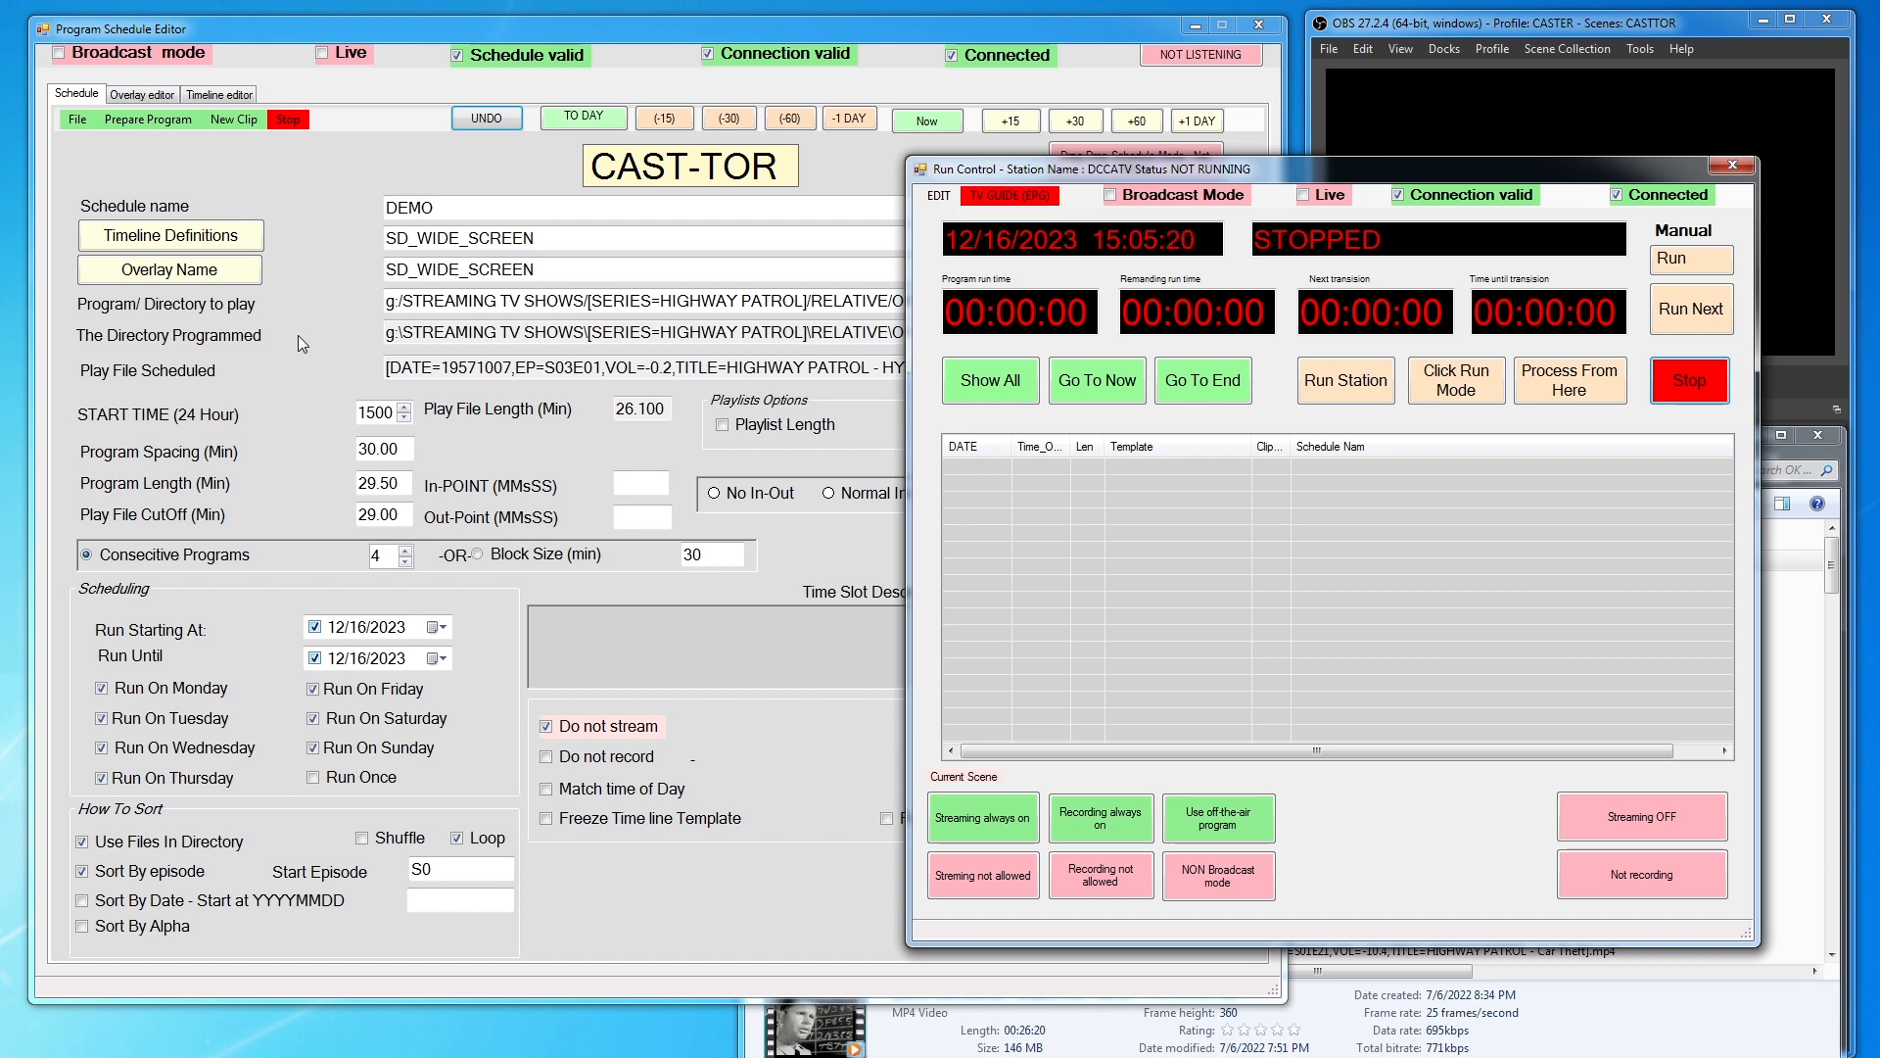
{"action": "left_click_drag", "start_coordinate": [1304, 175], "coordinate": [1399, 177]}
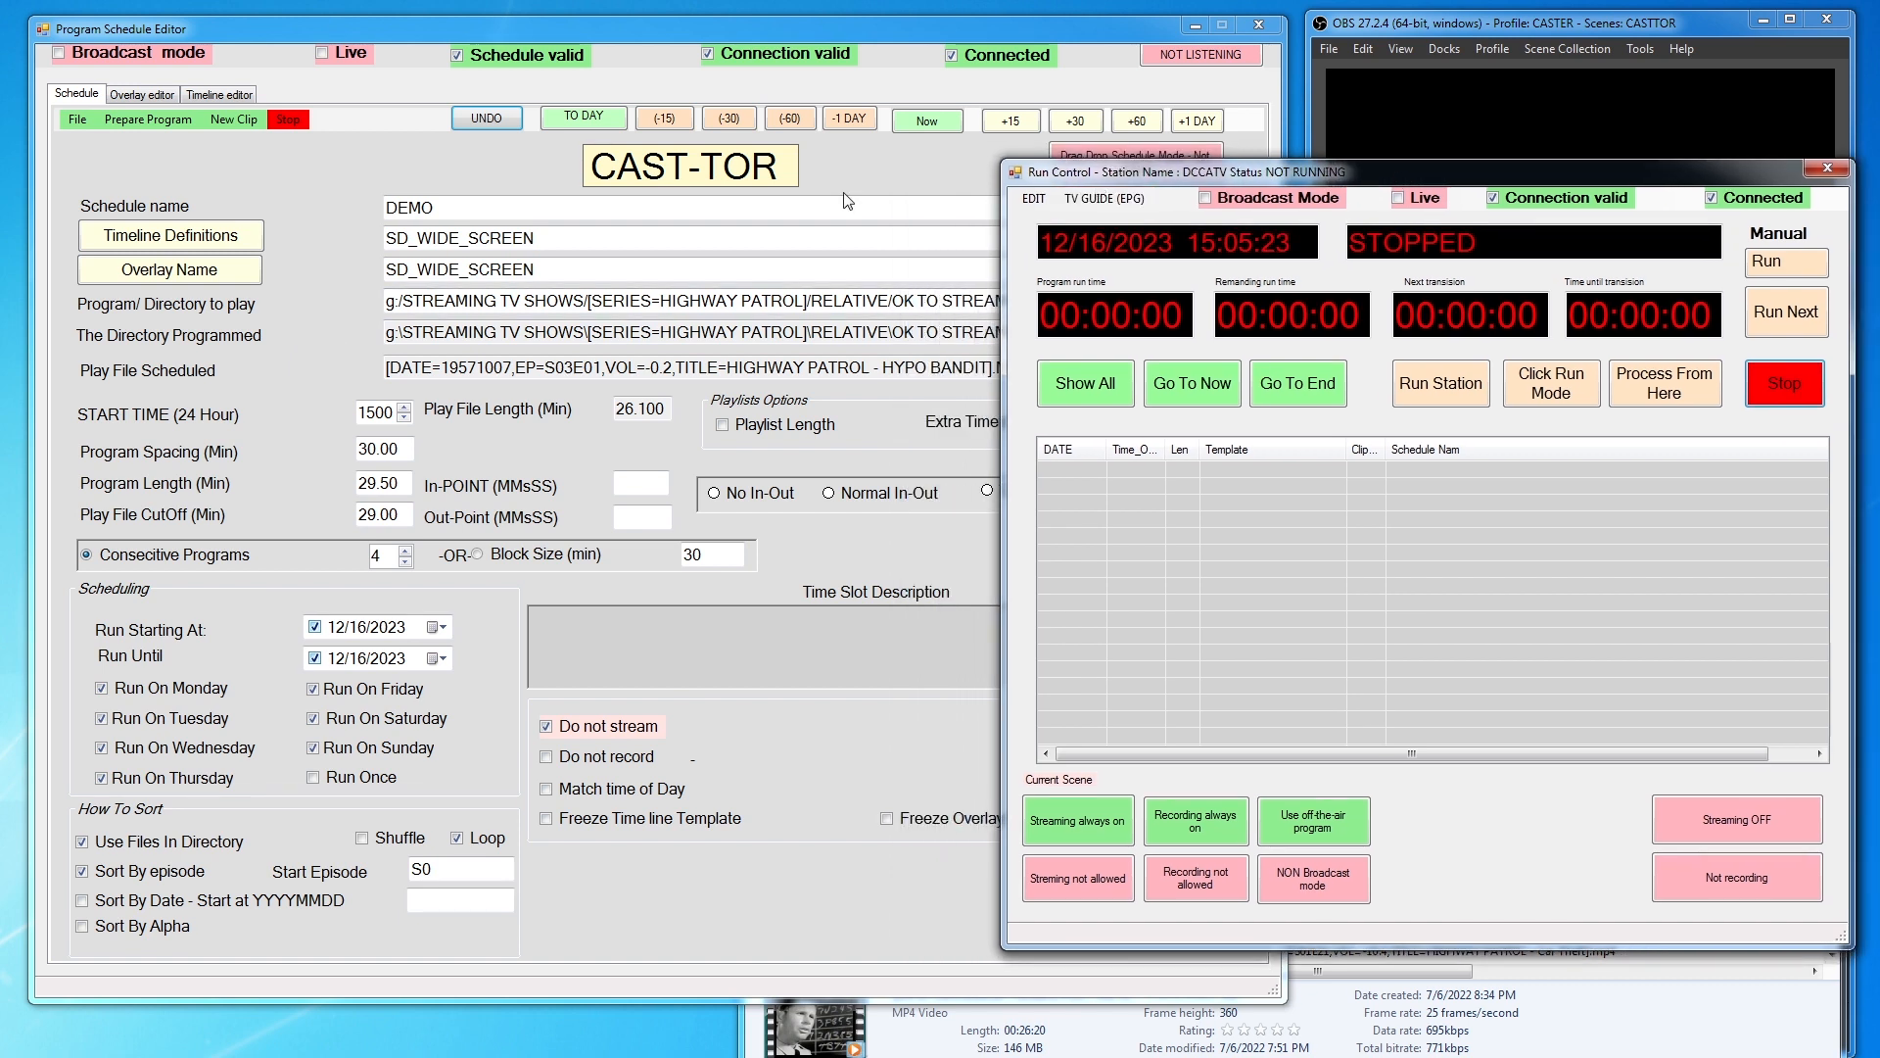
Set the schedule to start today at 0000 and switch from consecutive programs to a block size of 1440 minutes
{"action": "left_click", "coordinate": [585, 121]}
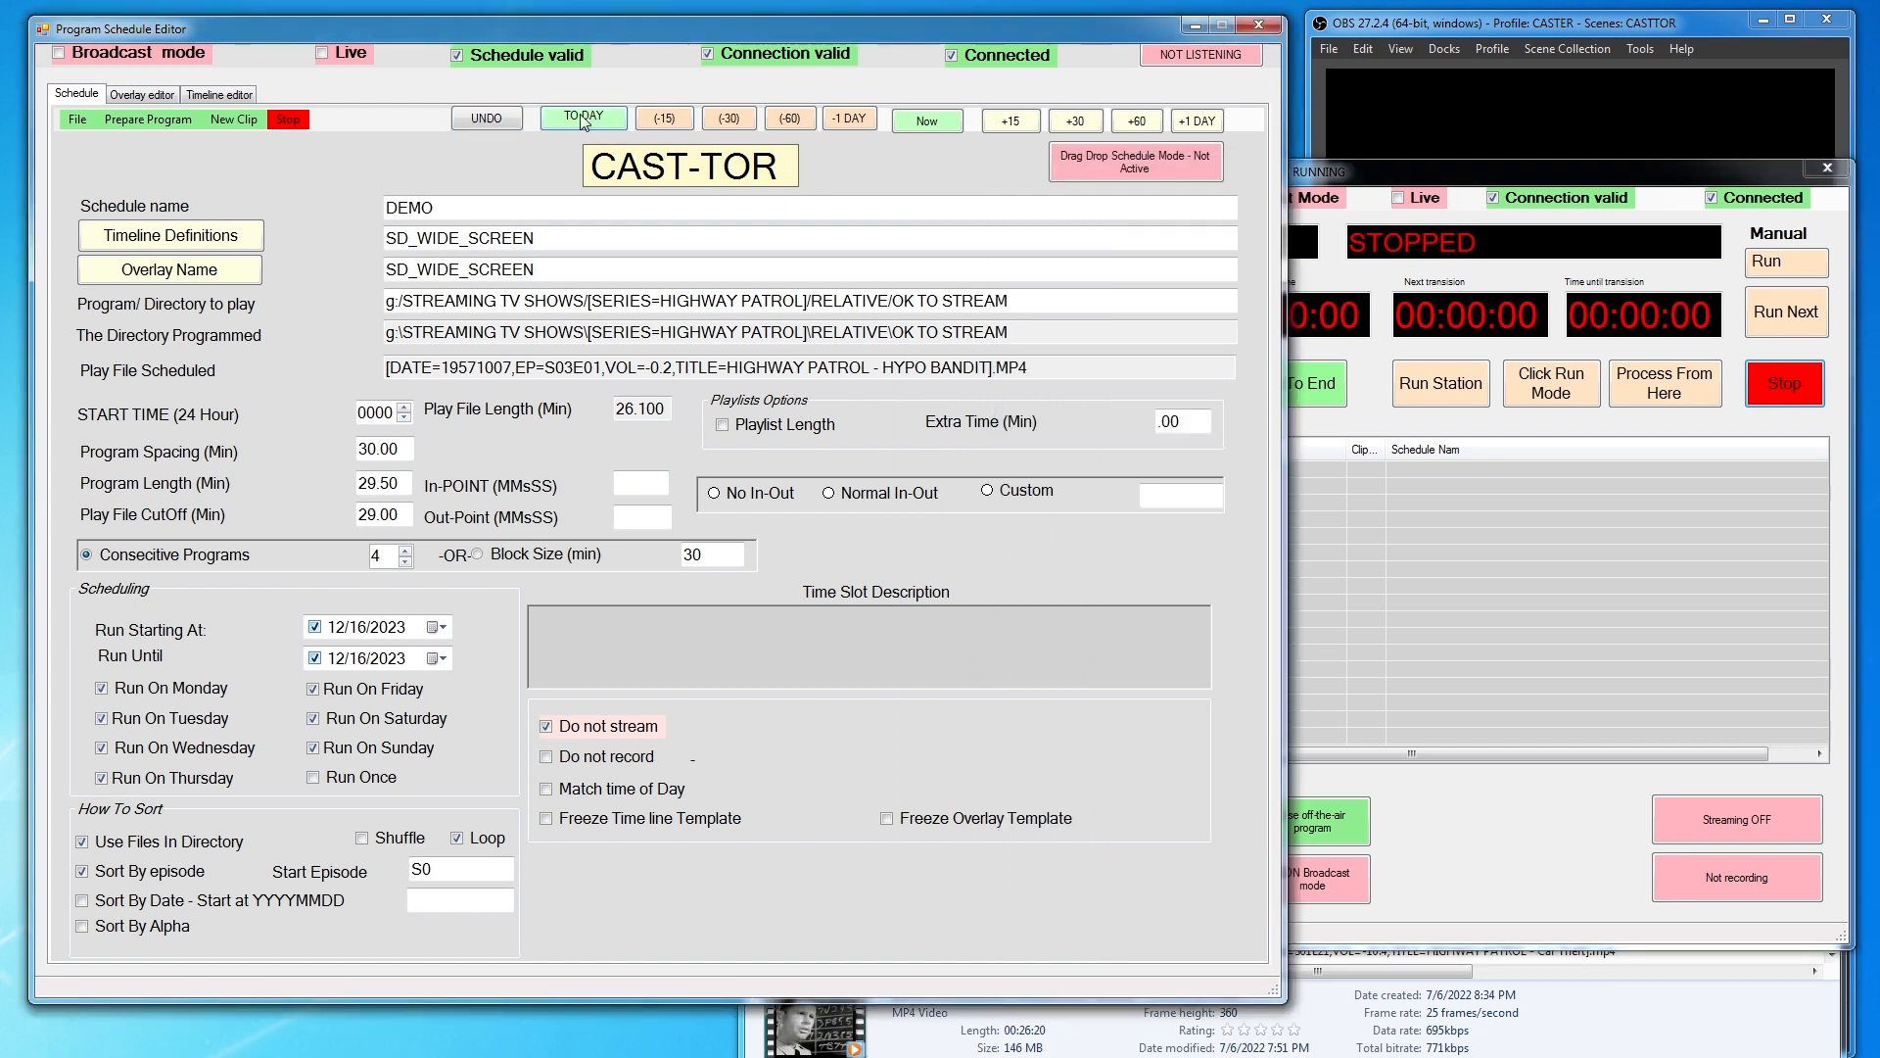
{"action": "left_click", "coordinate": [585, 121]}
{"action": "left_click", "coordinate": [478, 555]}
{"action": "double_click", "coordinate": [727, 555]}
{"action": "type", "text": "144"}
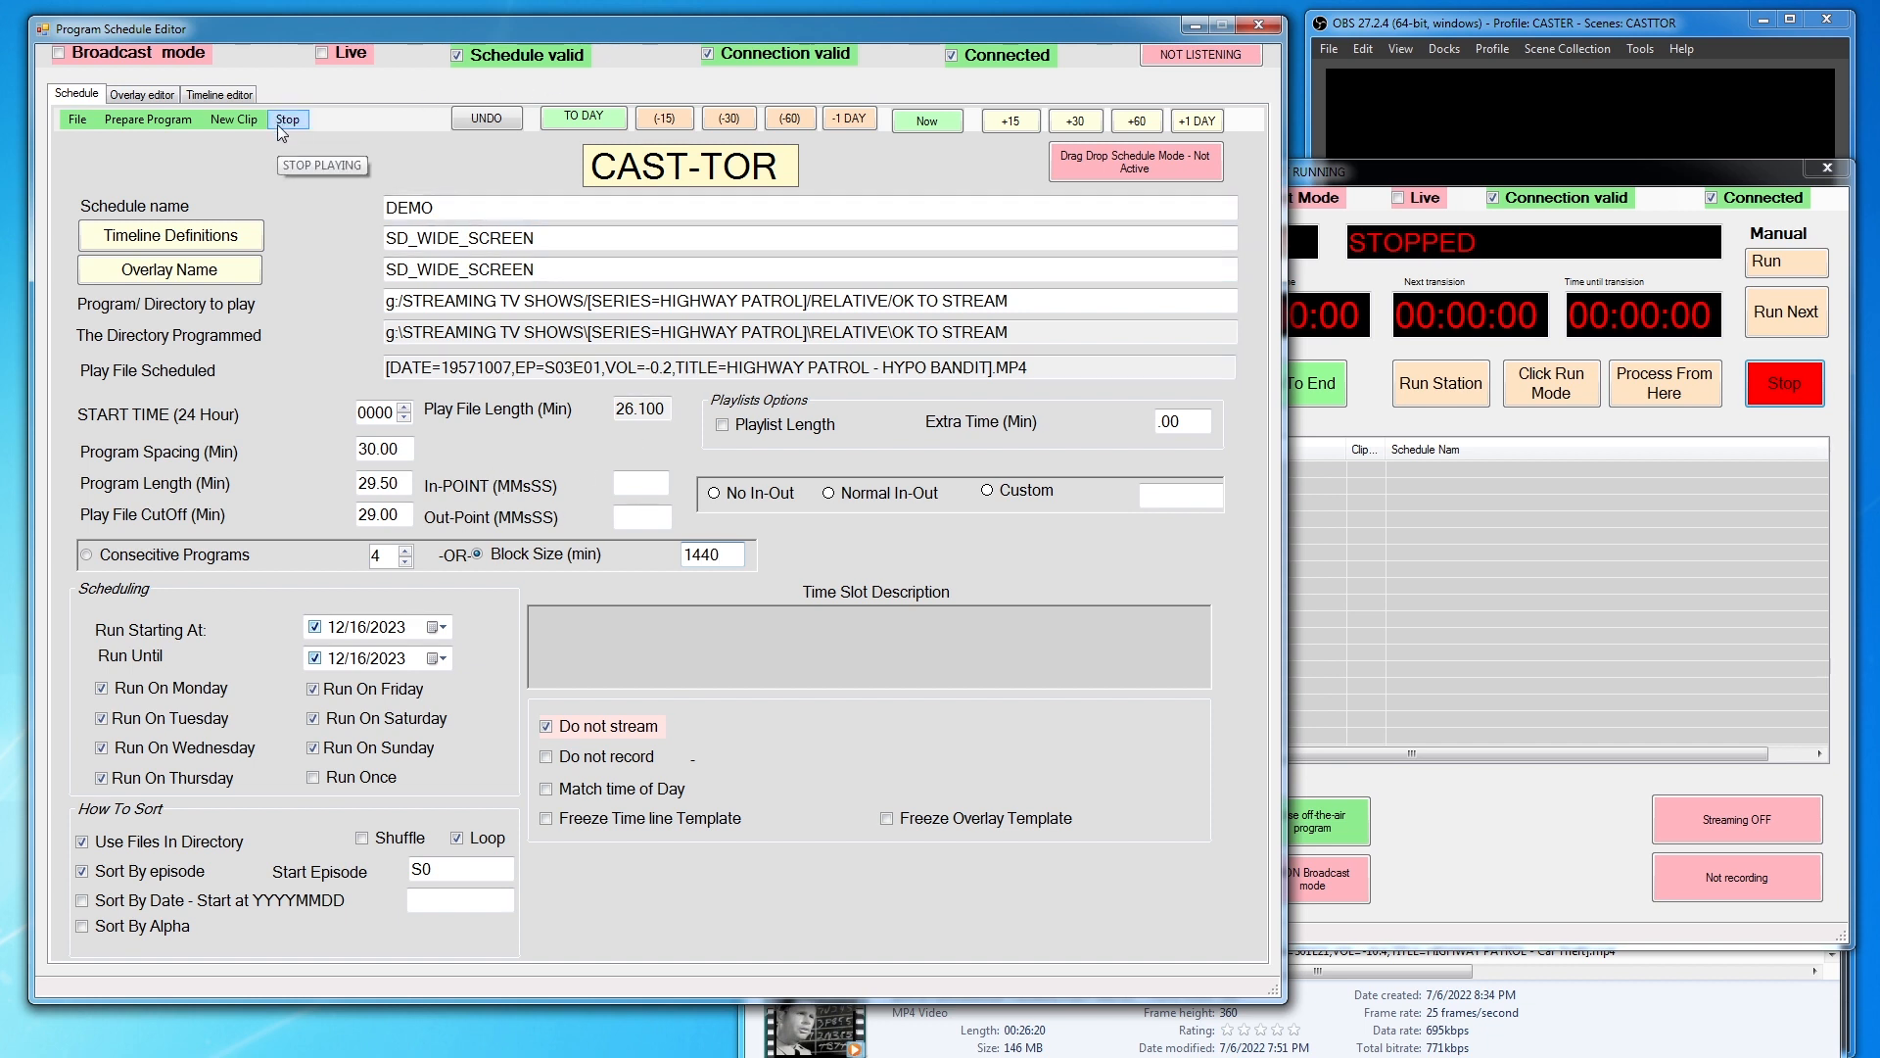
Add the DEMO programs for the full-day block to the schedule and bring the Run Control window forward
{"action": "left_click", "coordinate": [149, 119]}
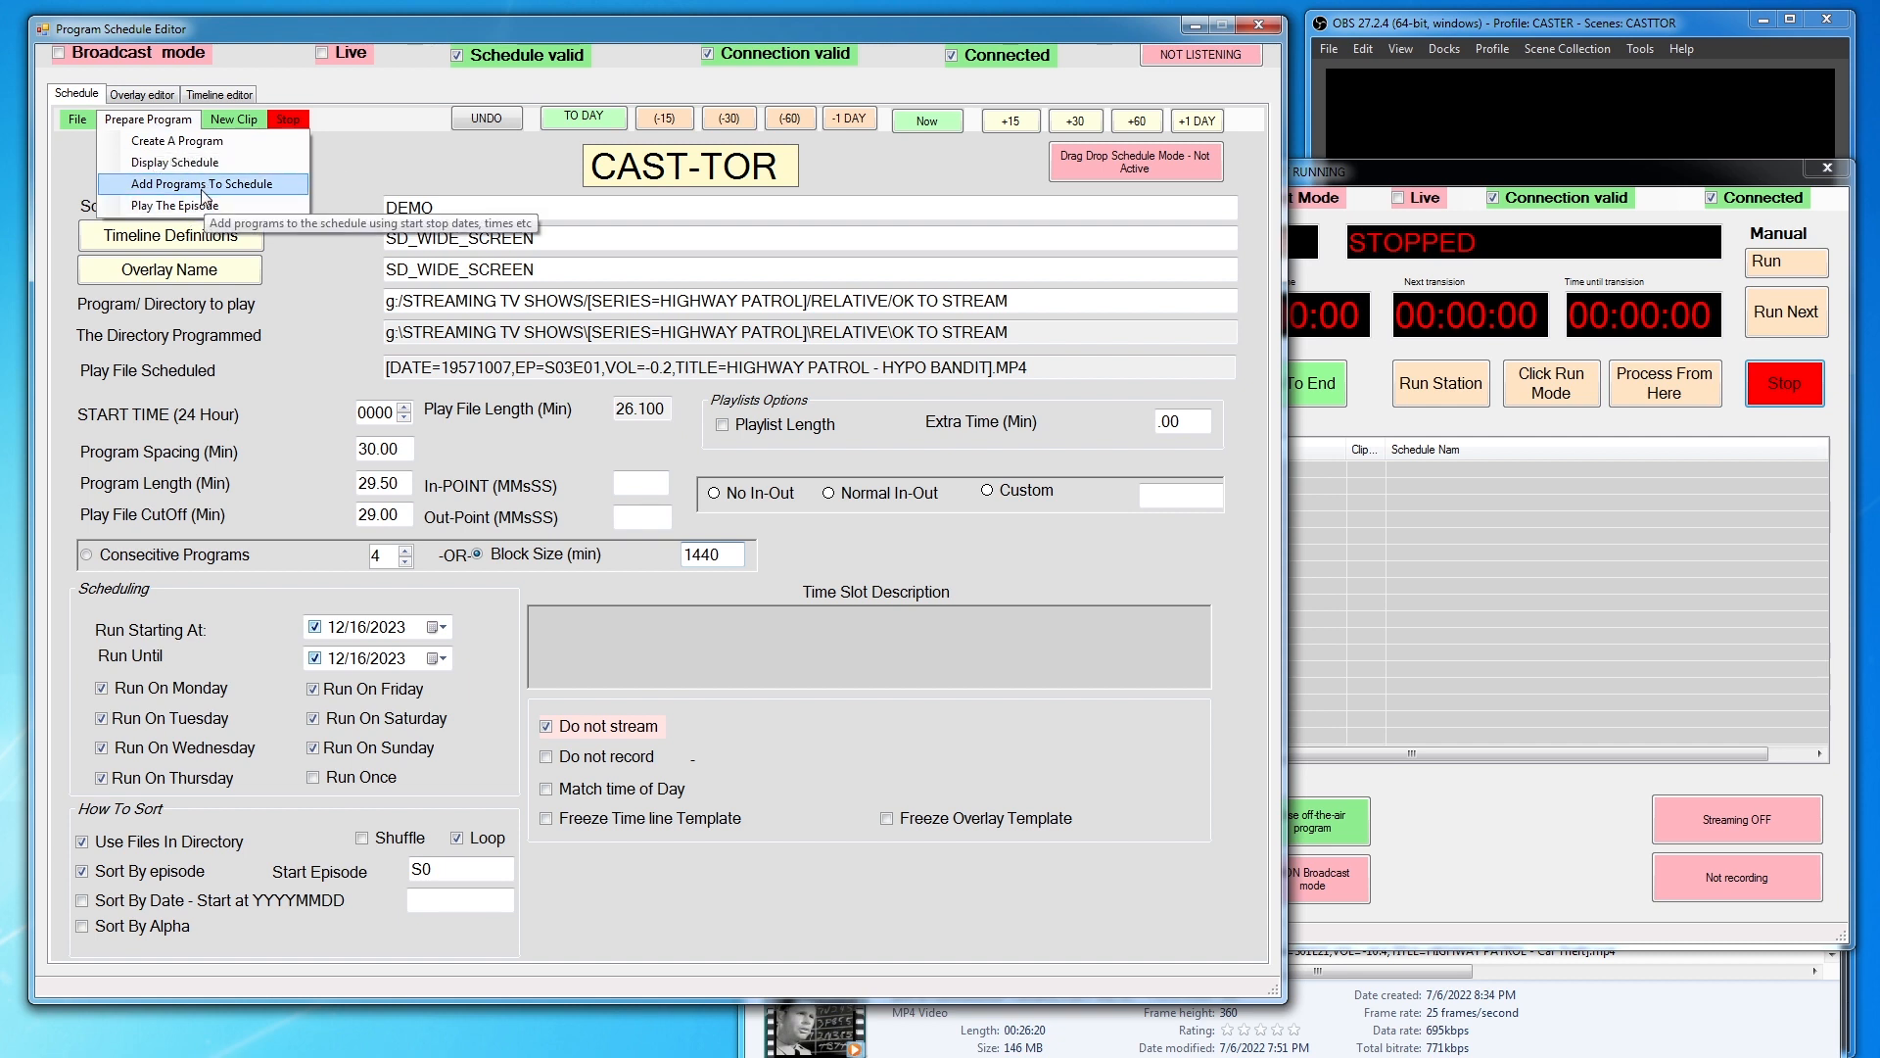
{"action": "left_click", "coordinate": [166, 119]}
{"action": "left_click", "coordinate": [167, 118]}
{"action": "left_click", "coordinate": [168, 184]}
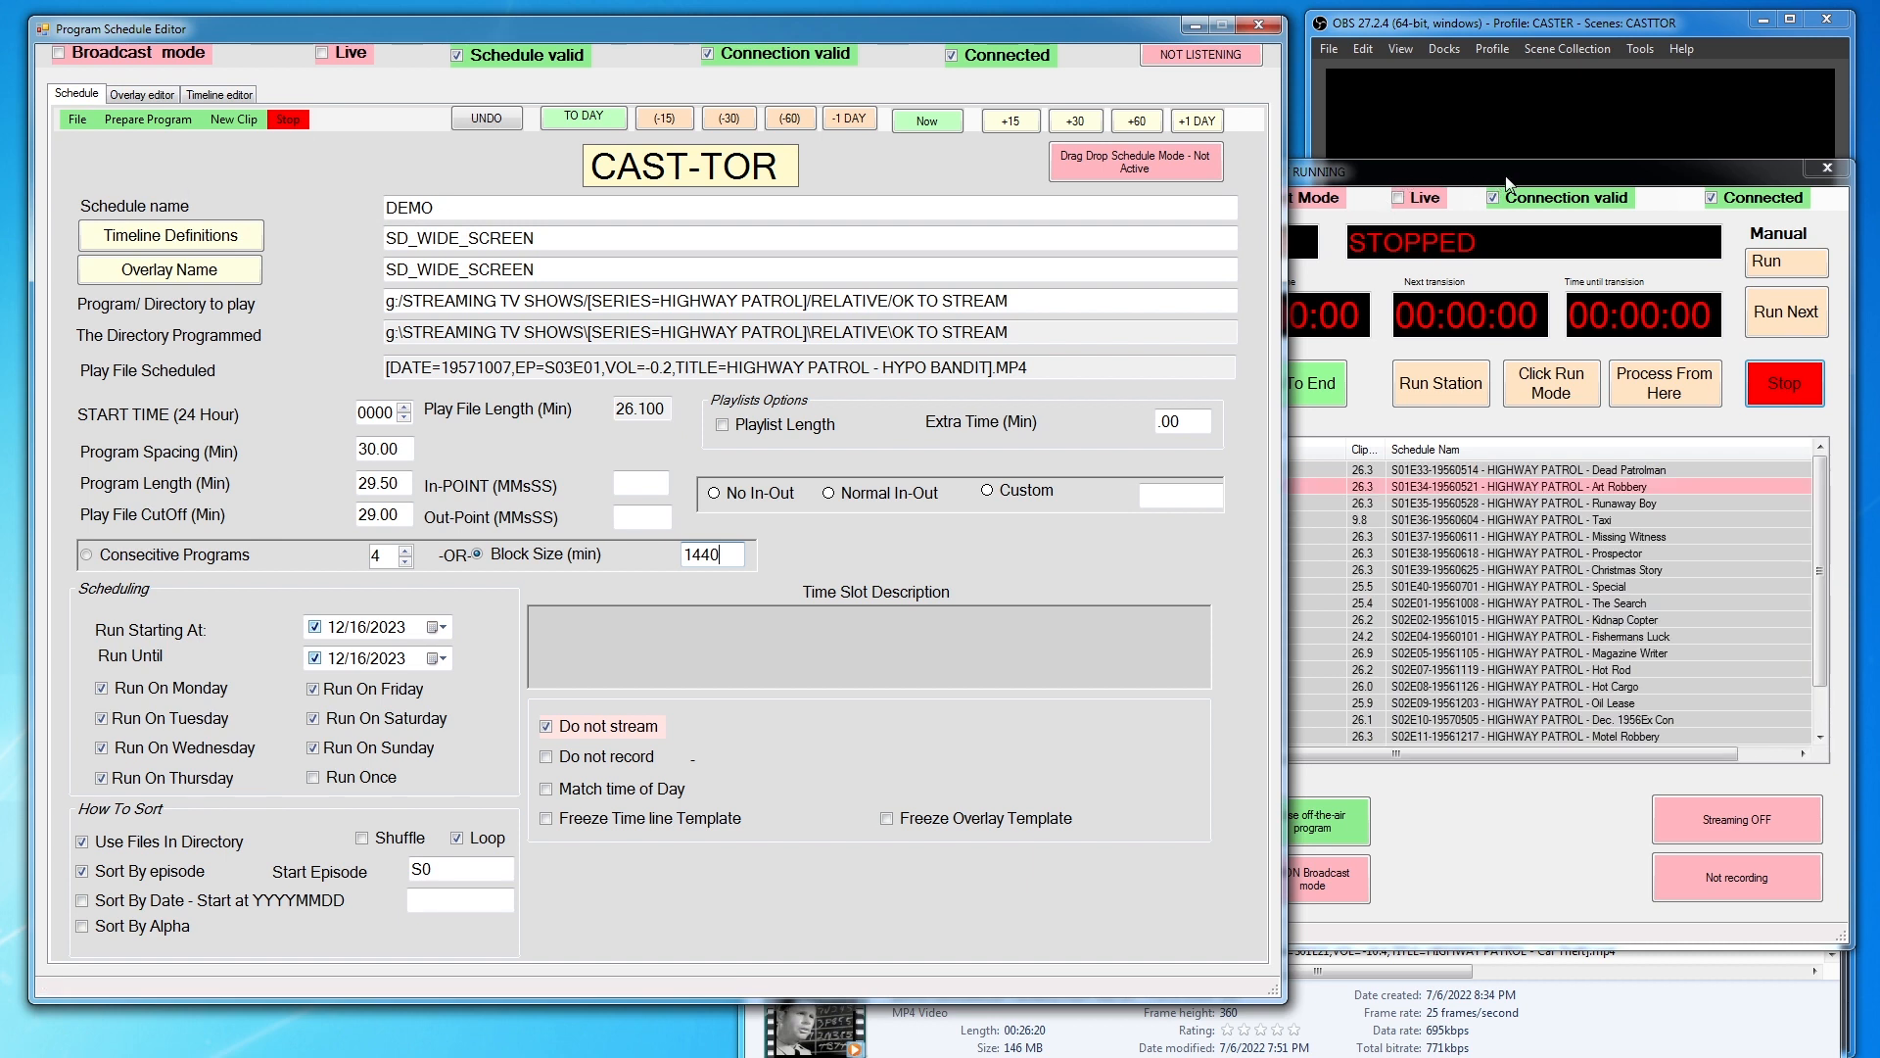
{"action": "left_click_drag", "start_coordinate": [1508, 179], "coordinate": [1484, 166]}
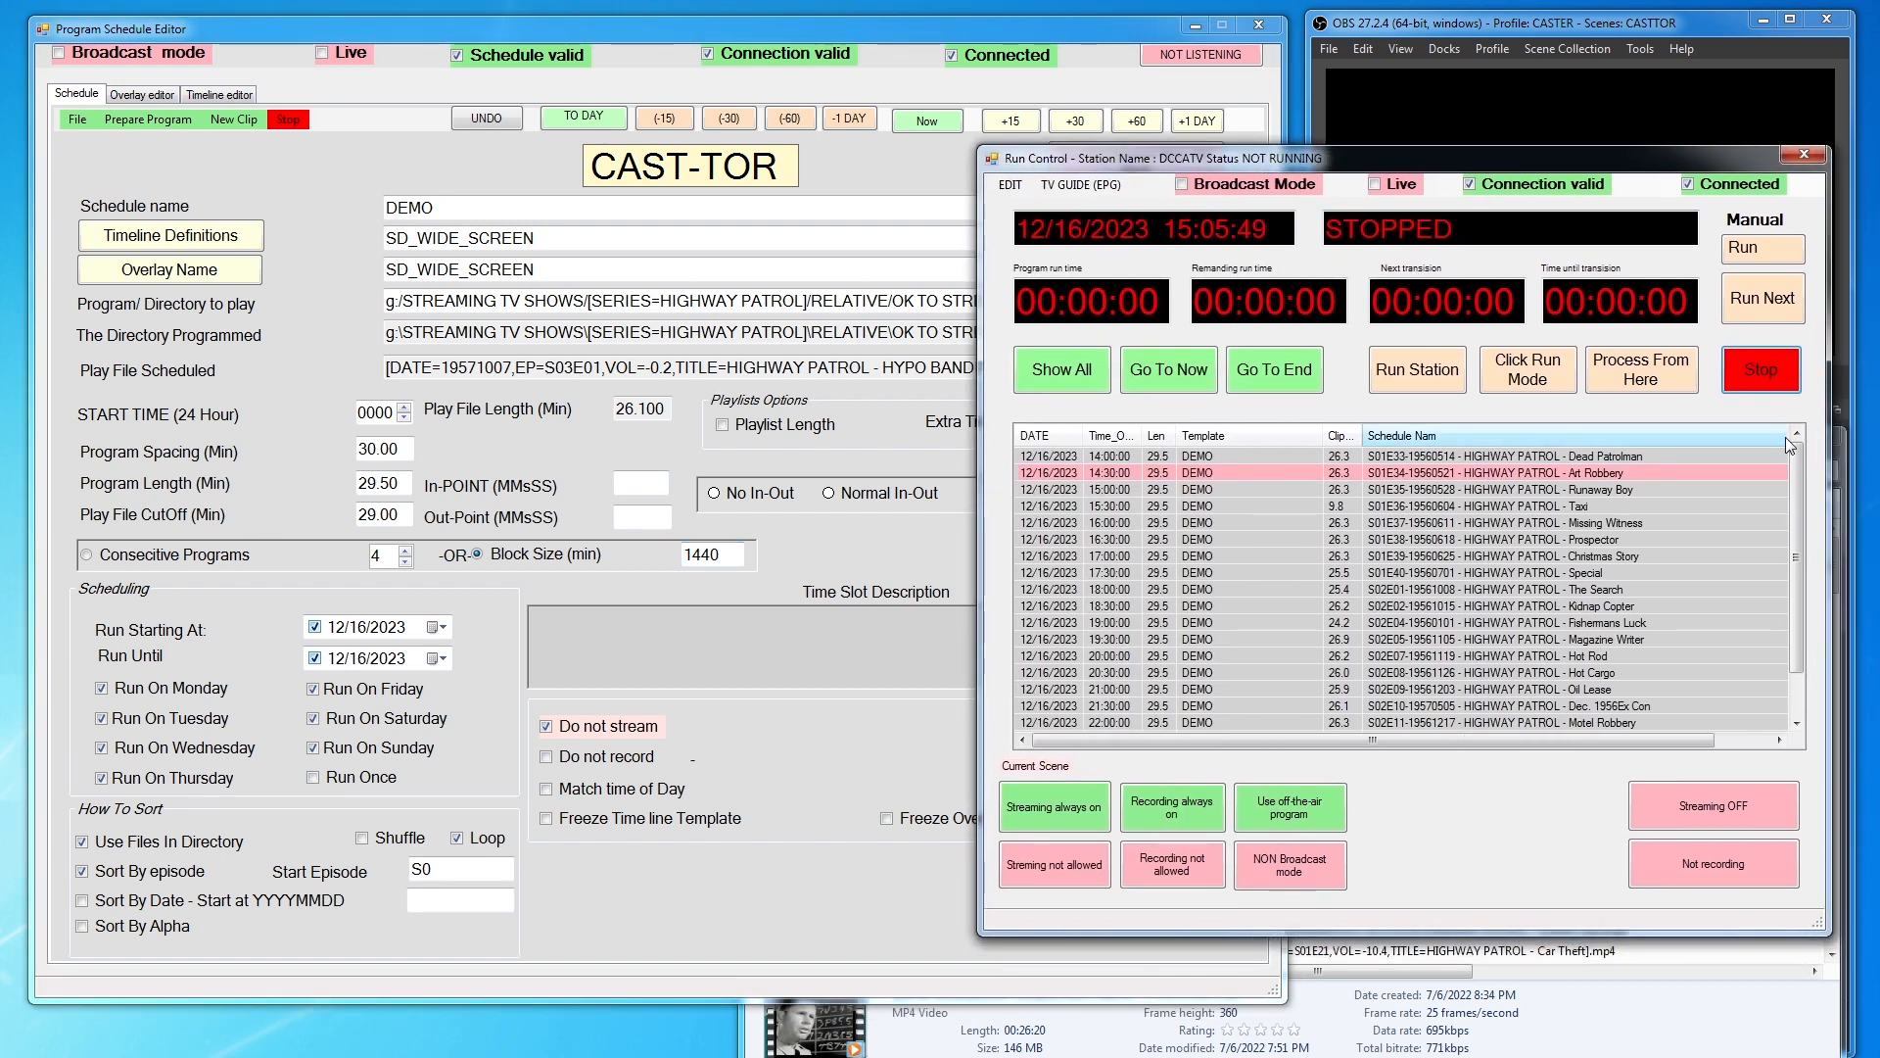
Show all scheduled programs from the start of the day through its end, and undo their addition to the schedule
{"action": "left_click", "coordinate": [1061, 369]}
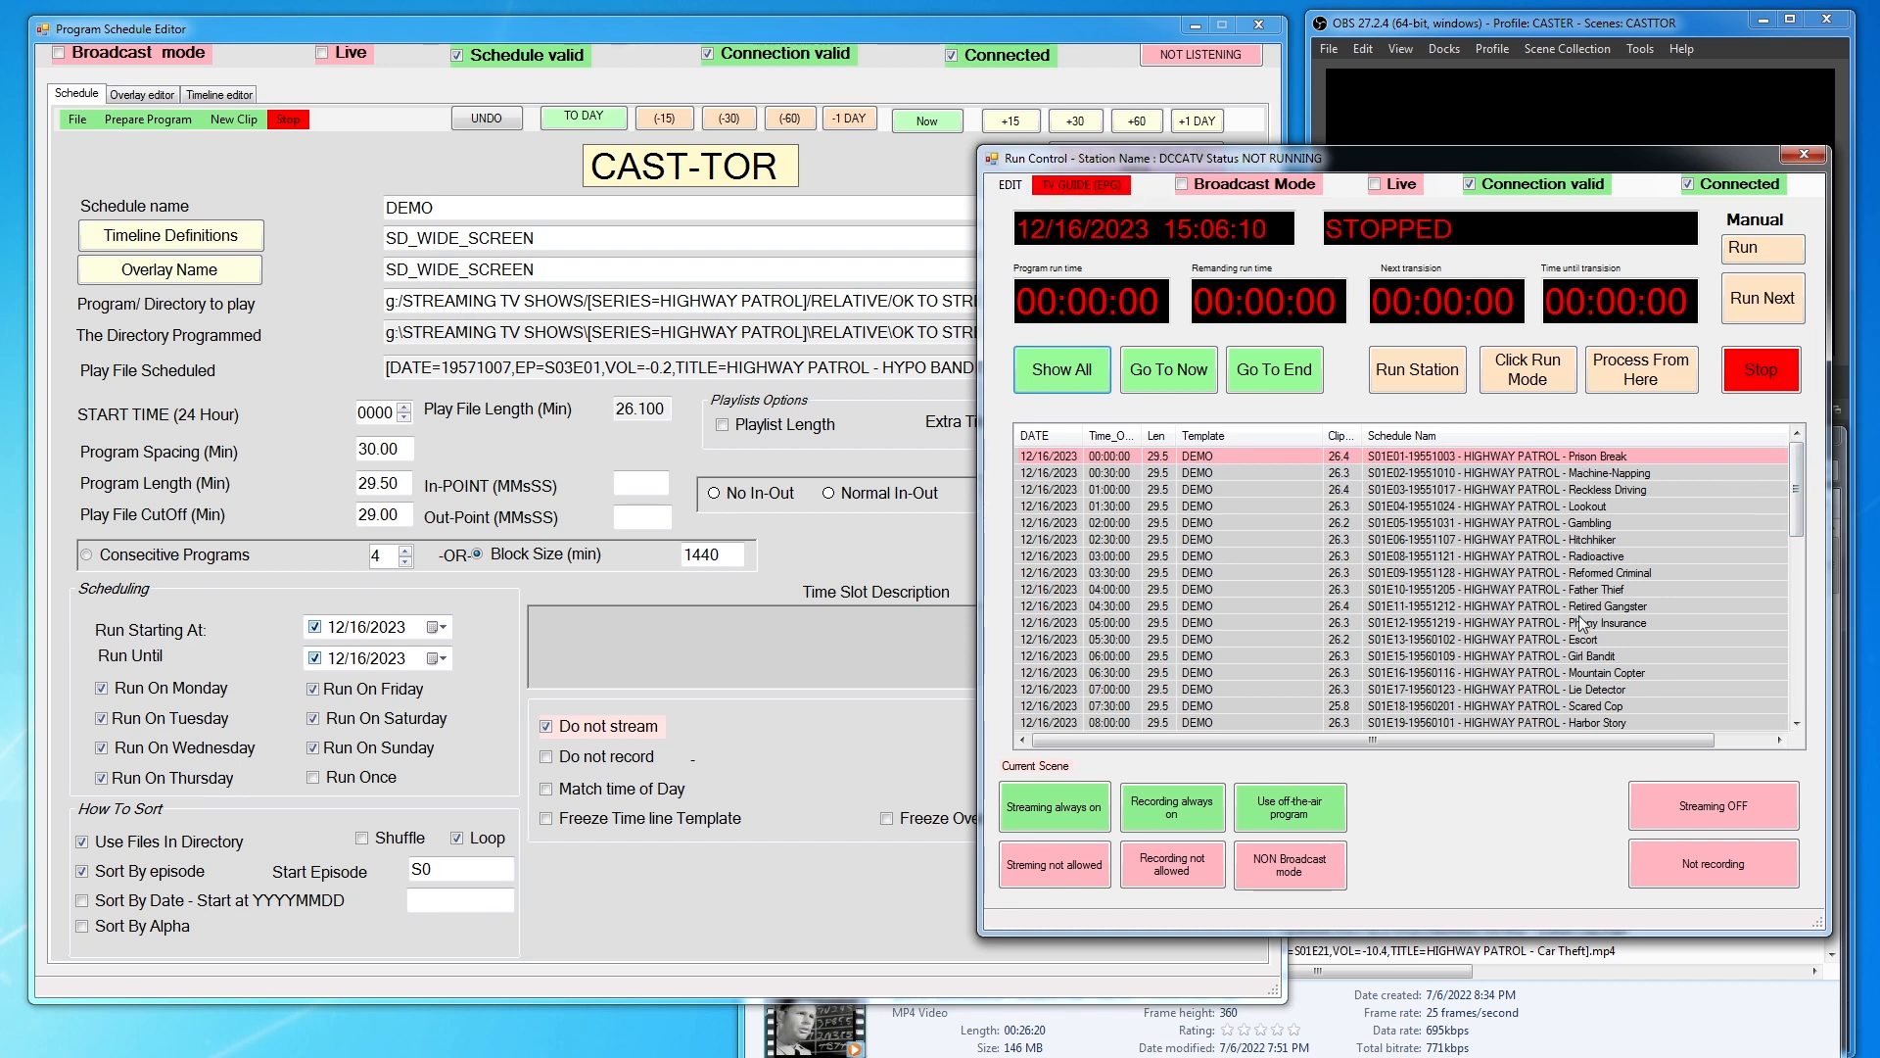
{"action": "left_click_drag", "start_coordinate": [1798, 478], "coordinate": [1809, 710]}
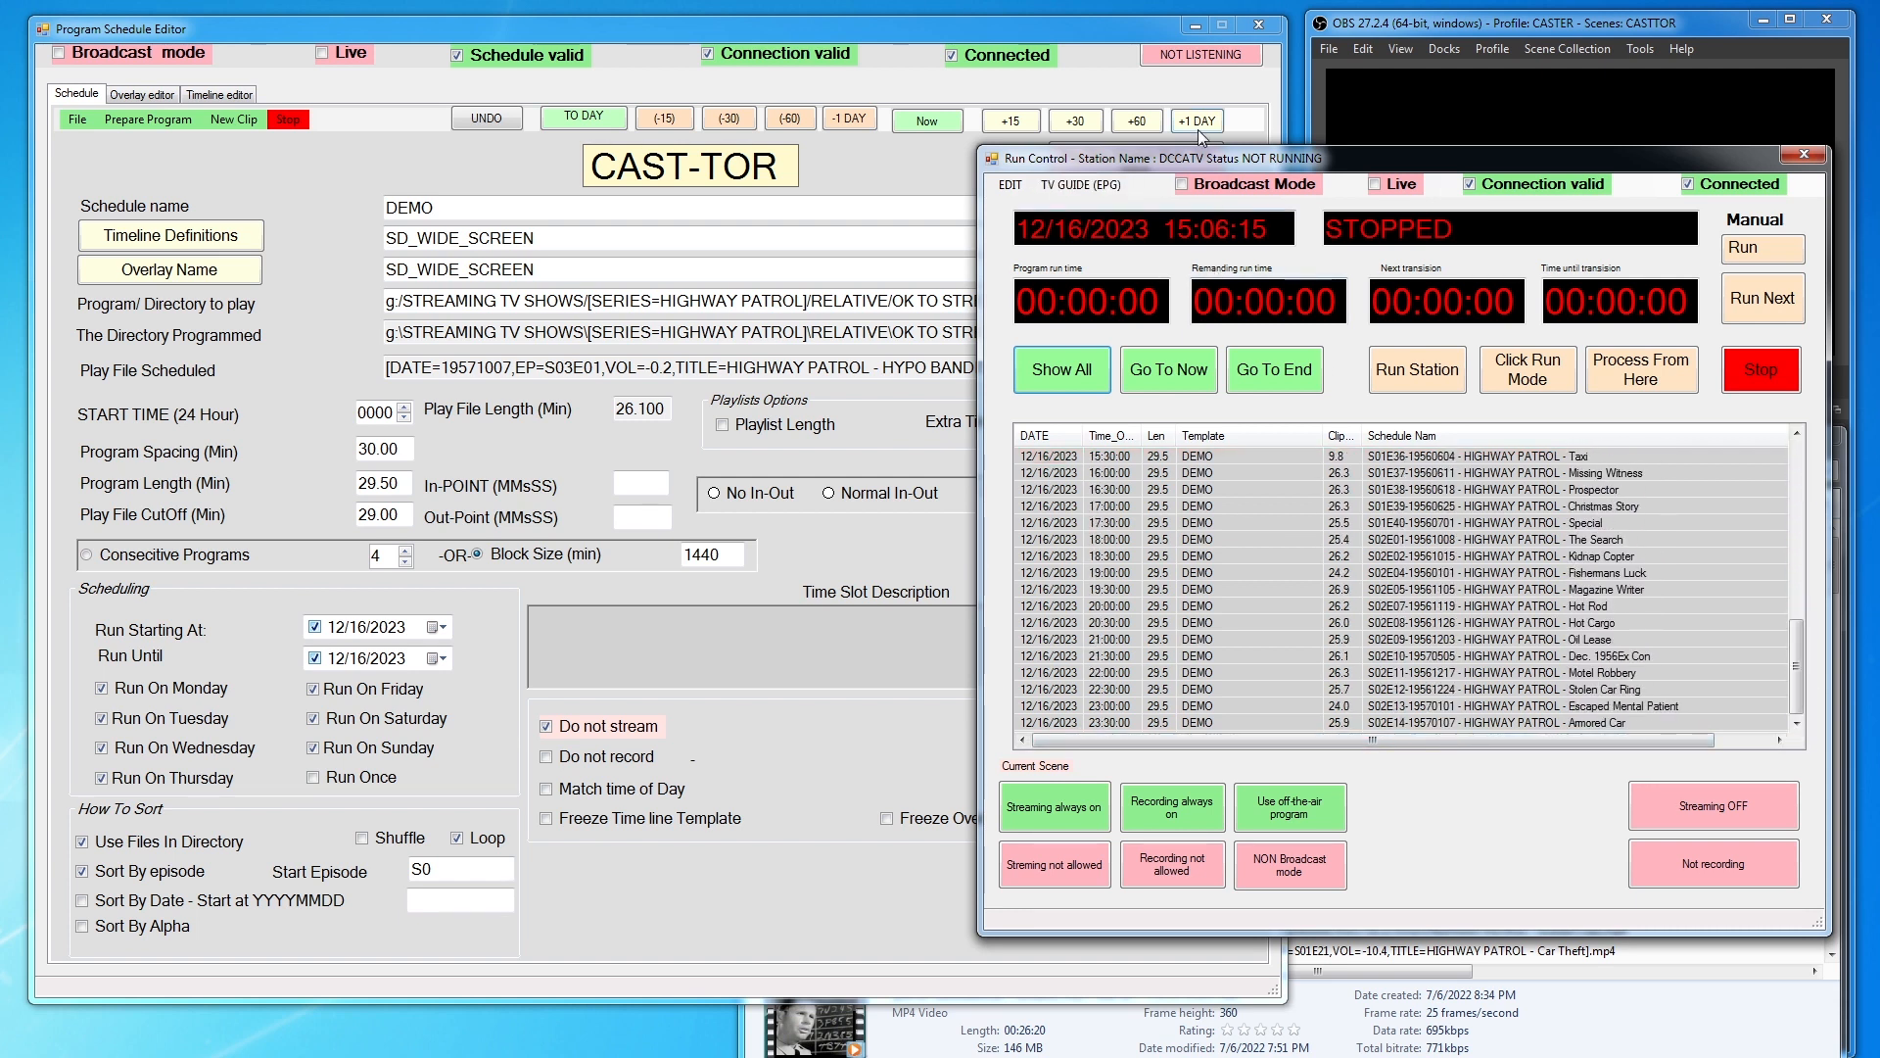
{"action": "left_click", "coordinate": [480, 120]}
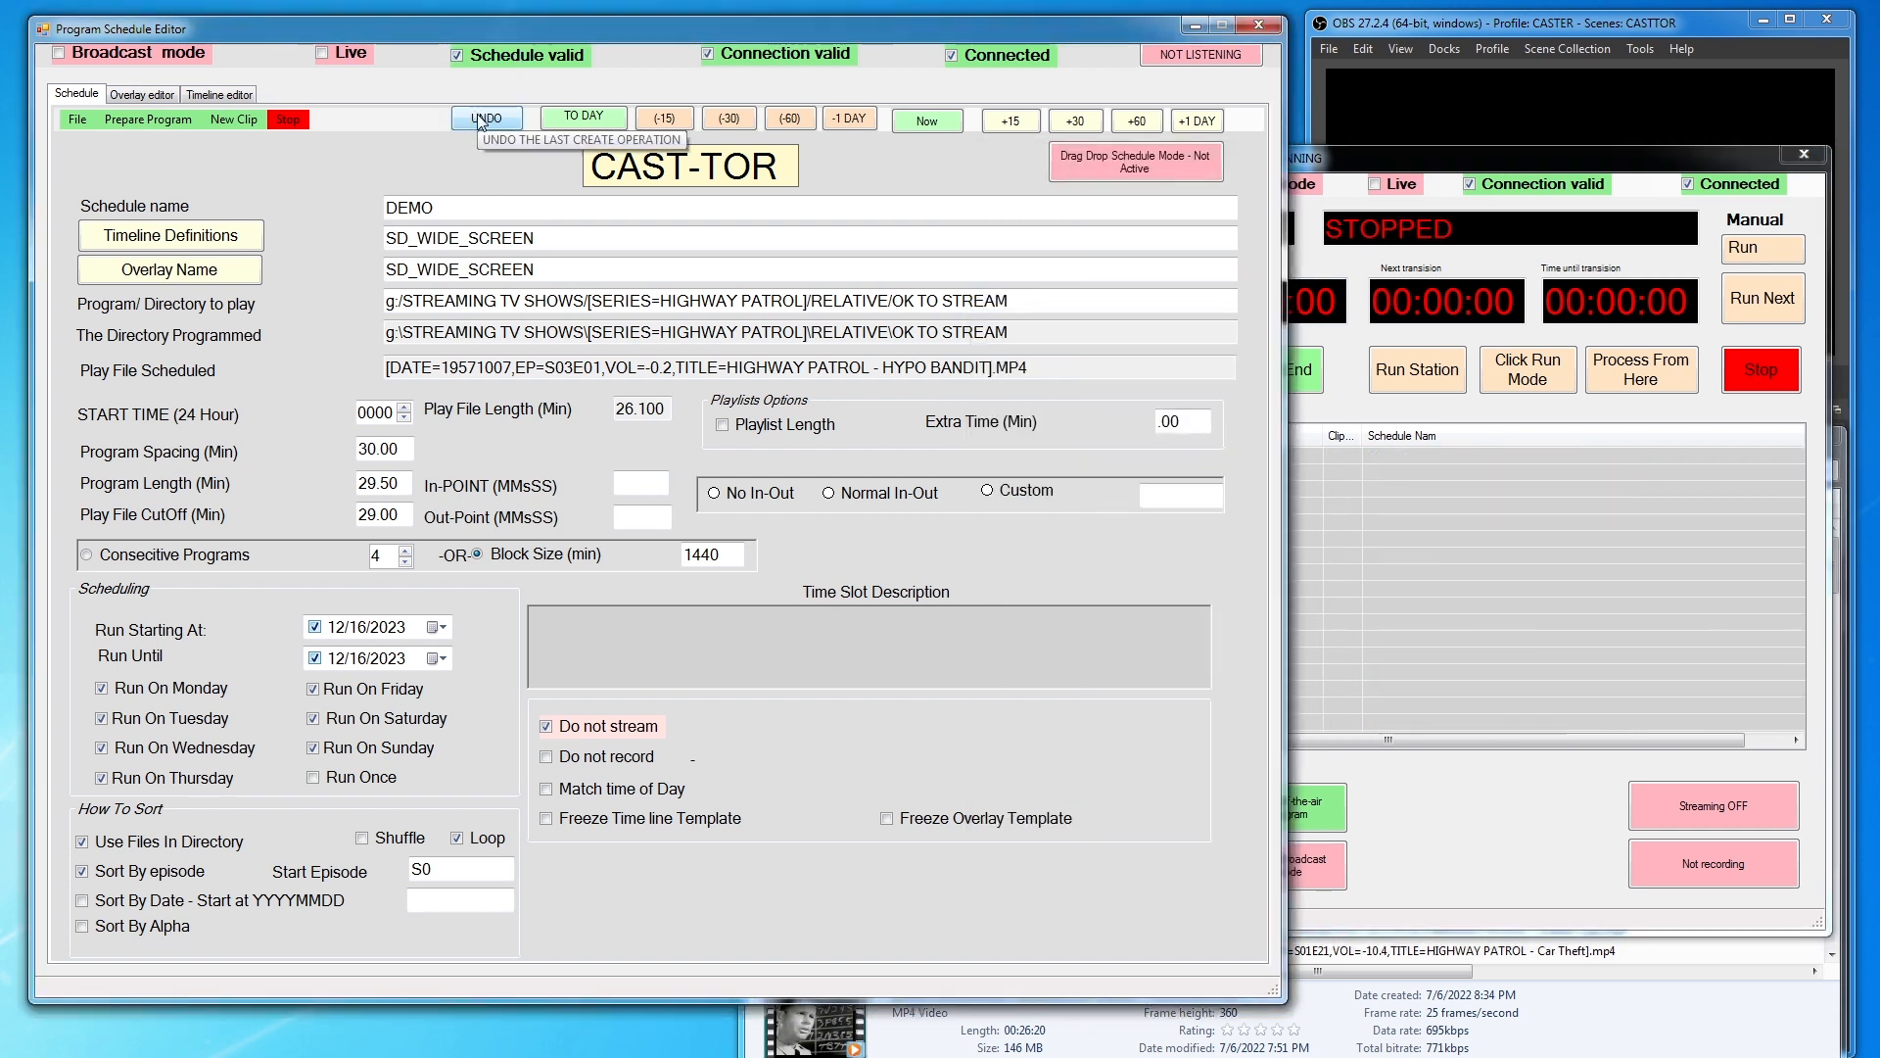
Set the run-until date to 12/23/2023 and add the DEMO programs to the schedule for the whole period
{"action": "left_click", "coordinate": [437, 658]}
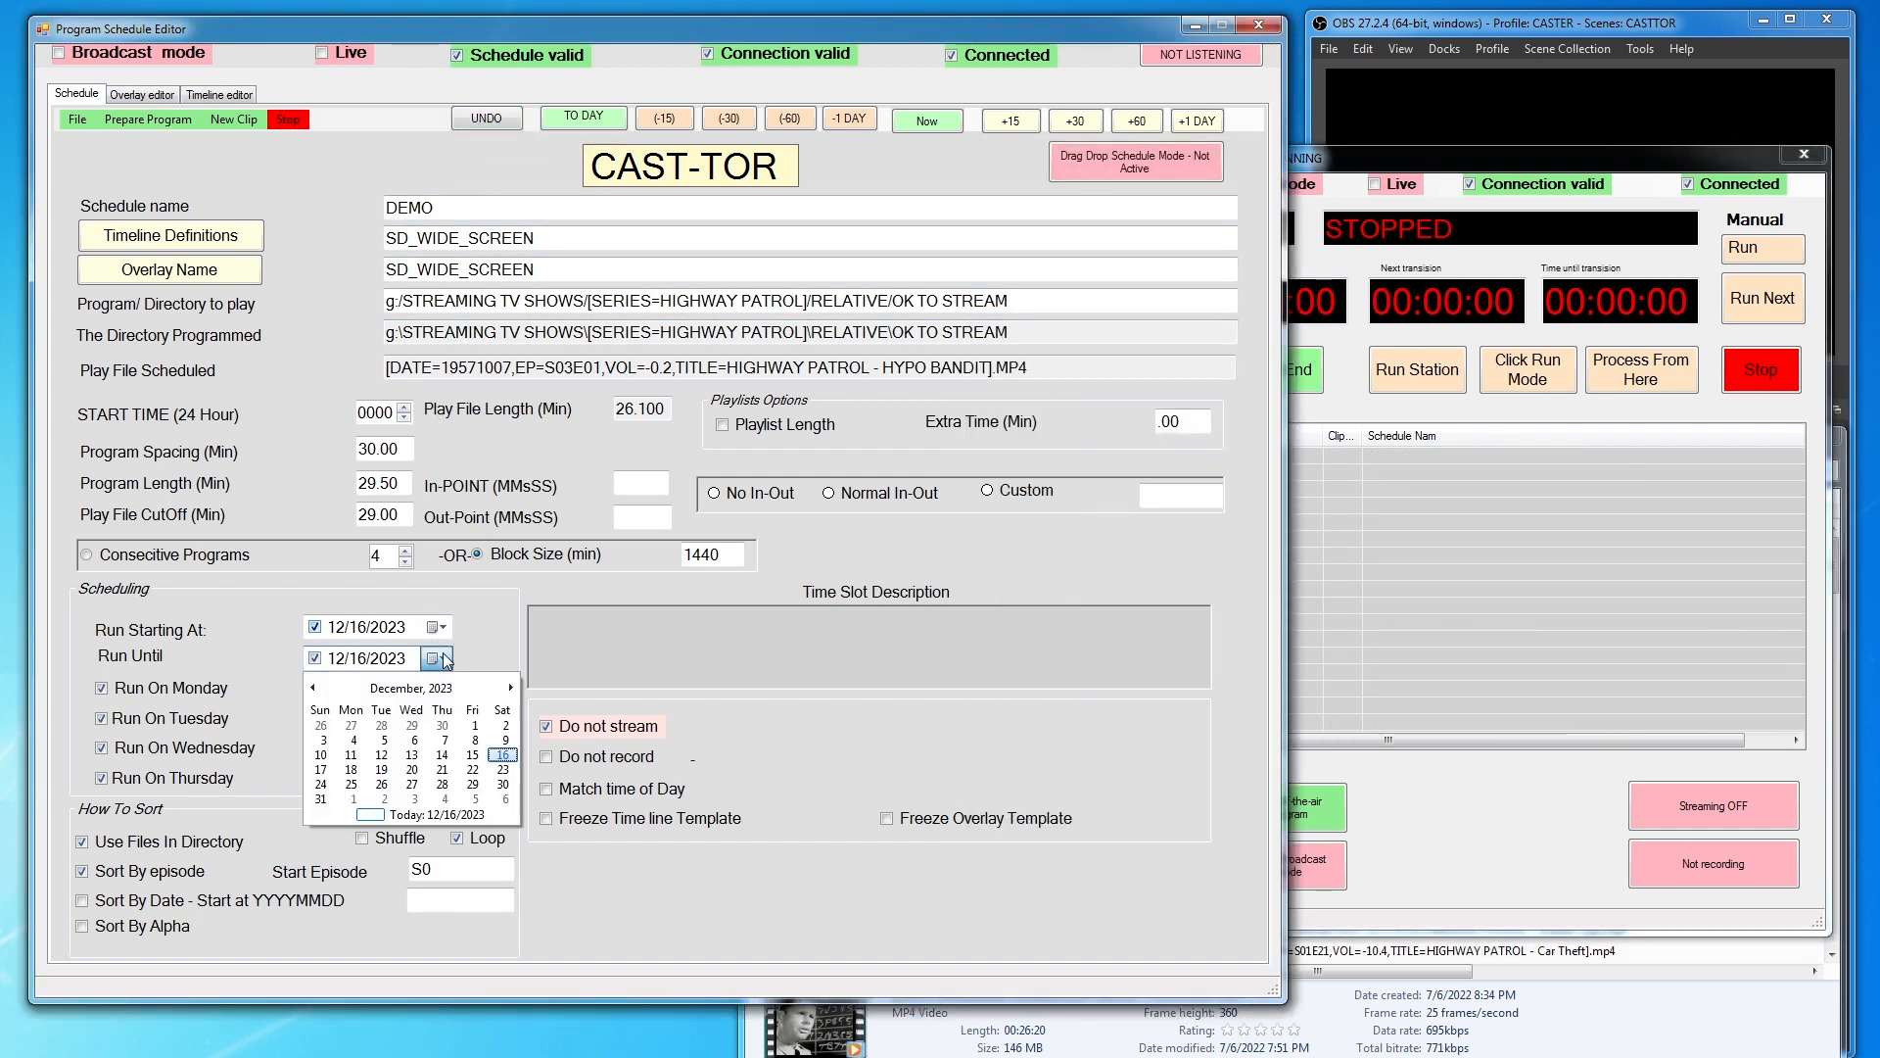
{"action": "left_click", "coordinate": [503, 770]}
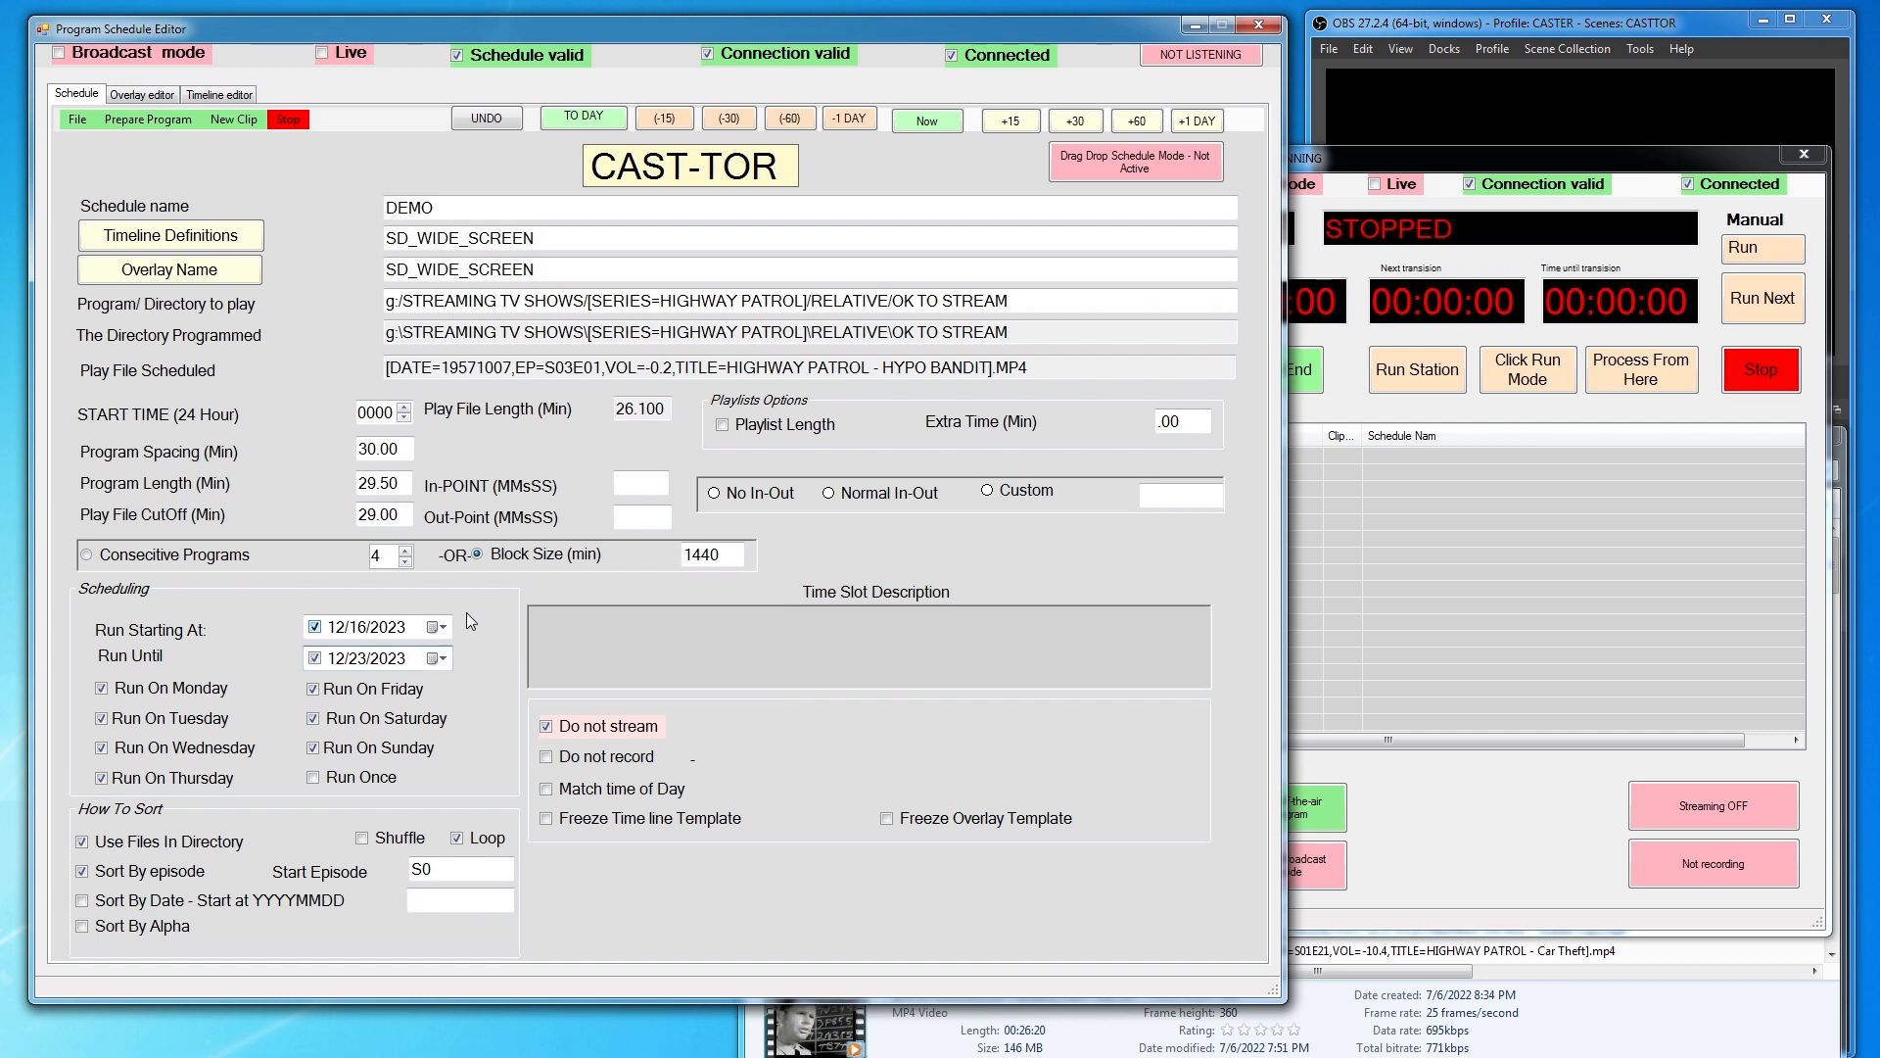
{"action": "left_click", "coordinate": [157, 121]}
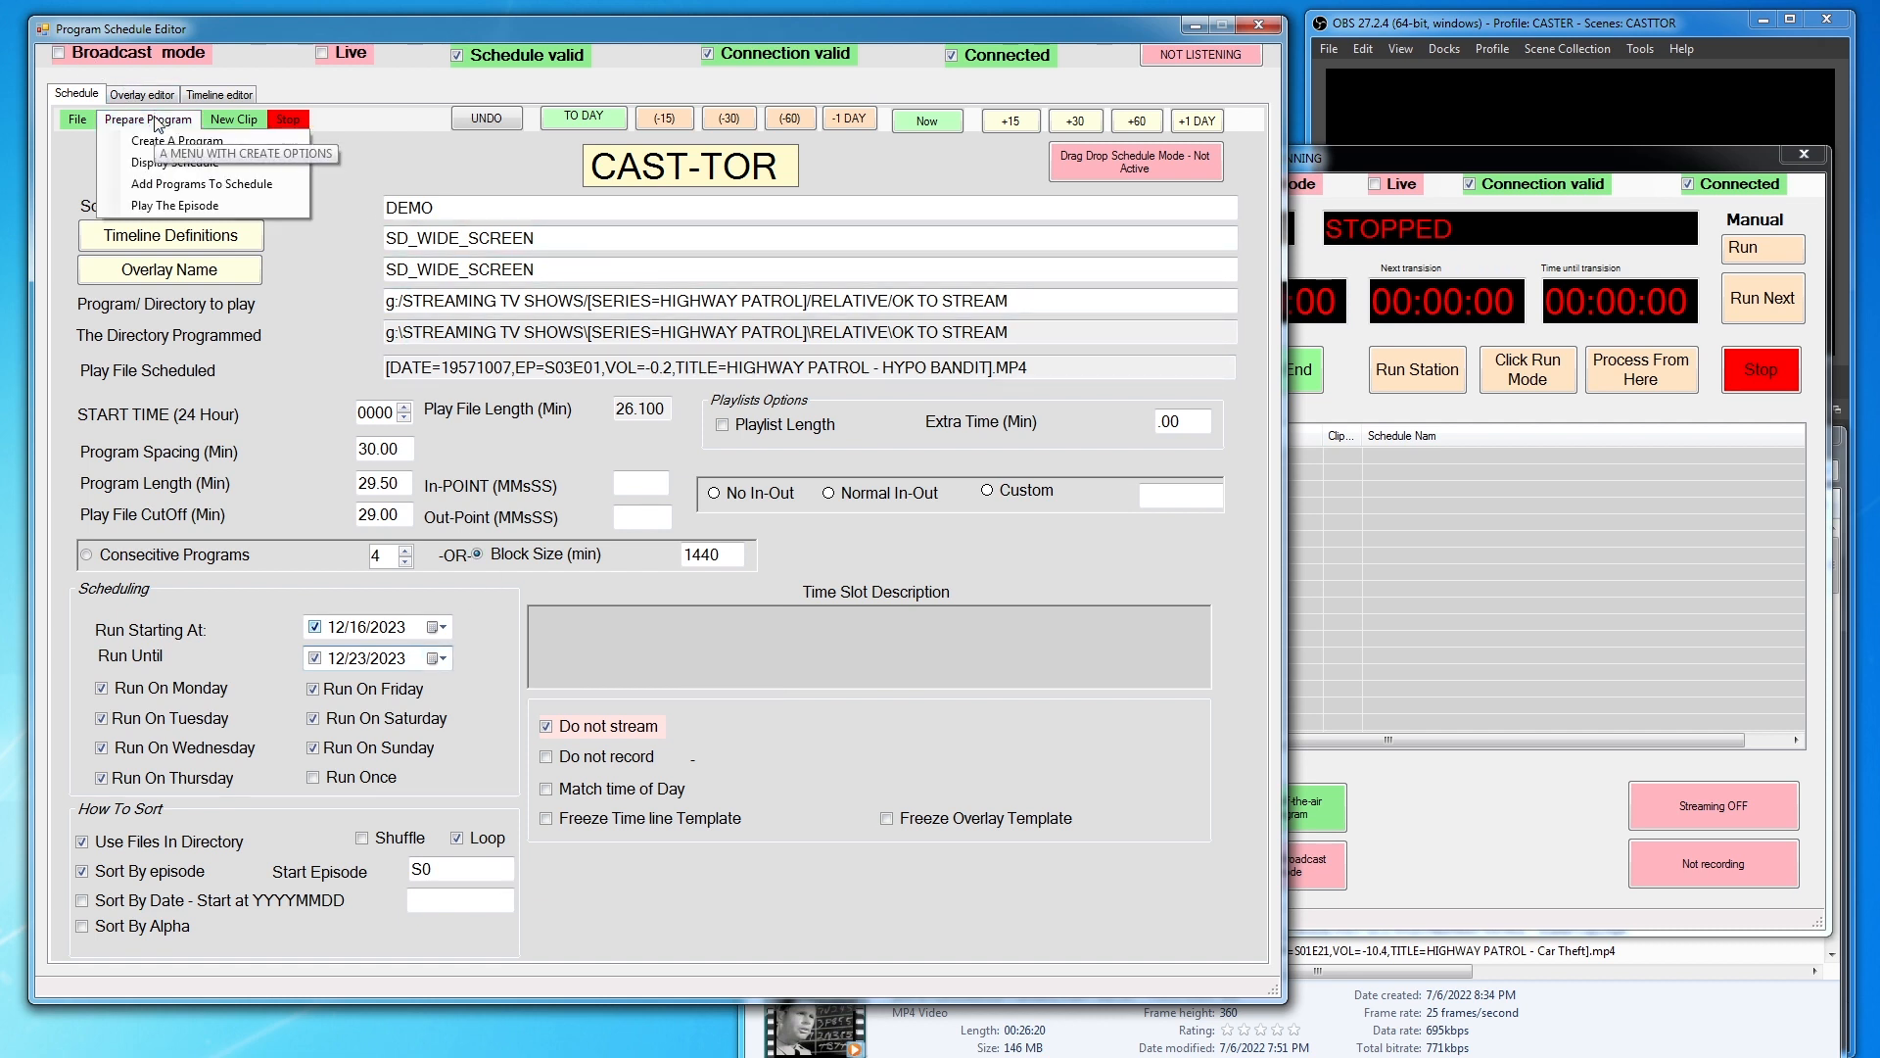
{"action": "left_click", "coordinate": [231, 186]}
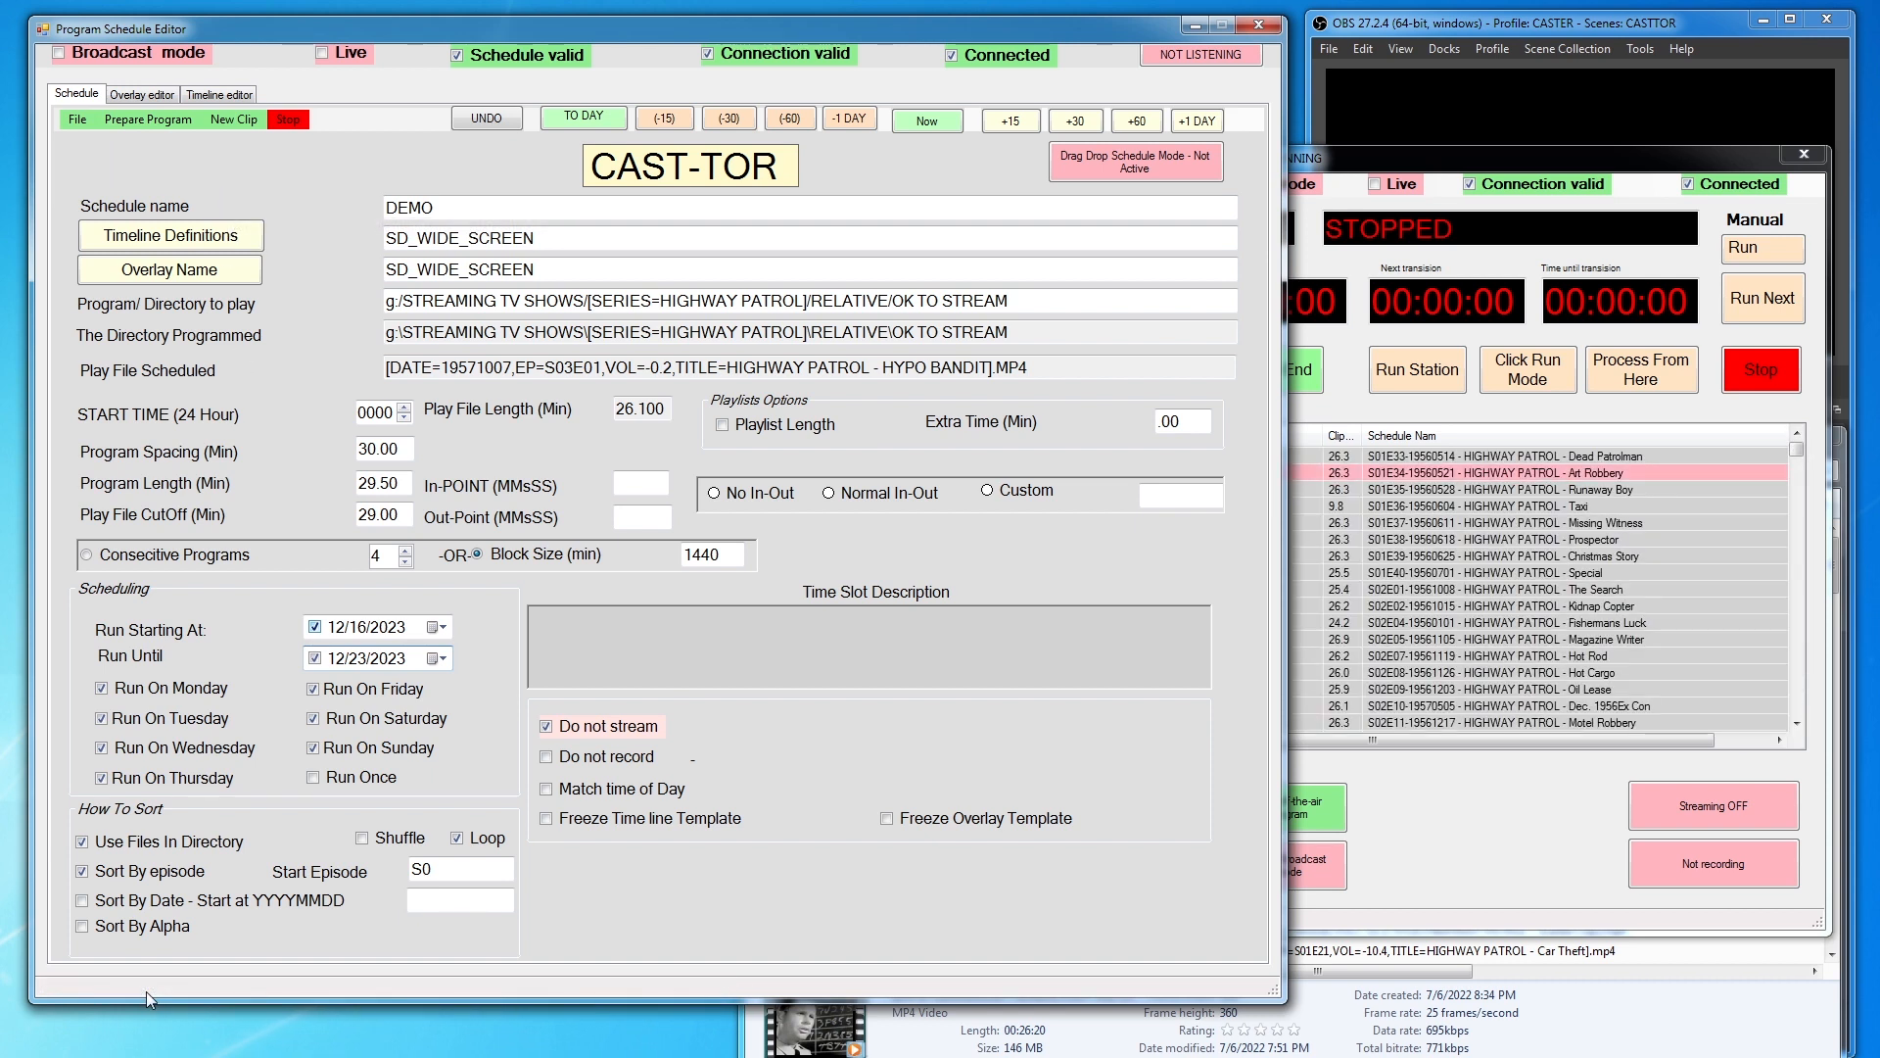
Show all entries in Run Control and examine how the programs continue from one day to the next
{"action": "left_click", "coordinate": [1405, 557]}
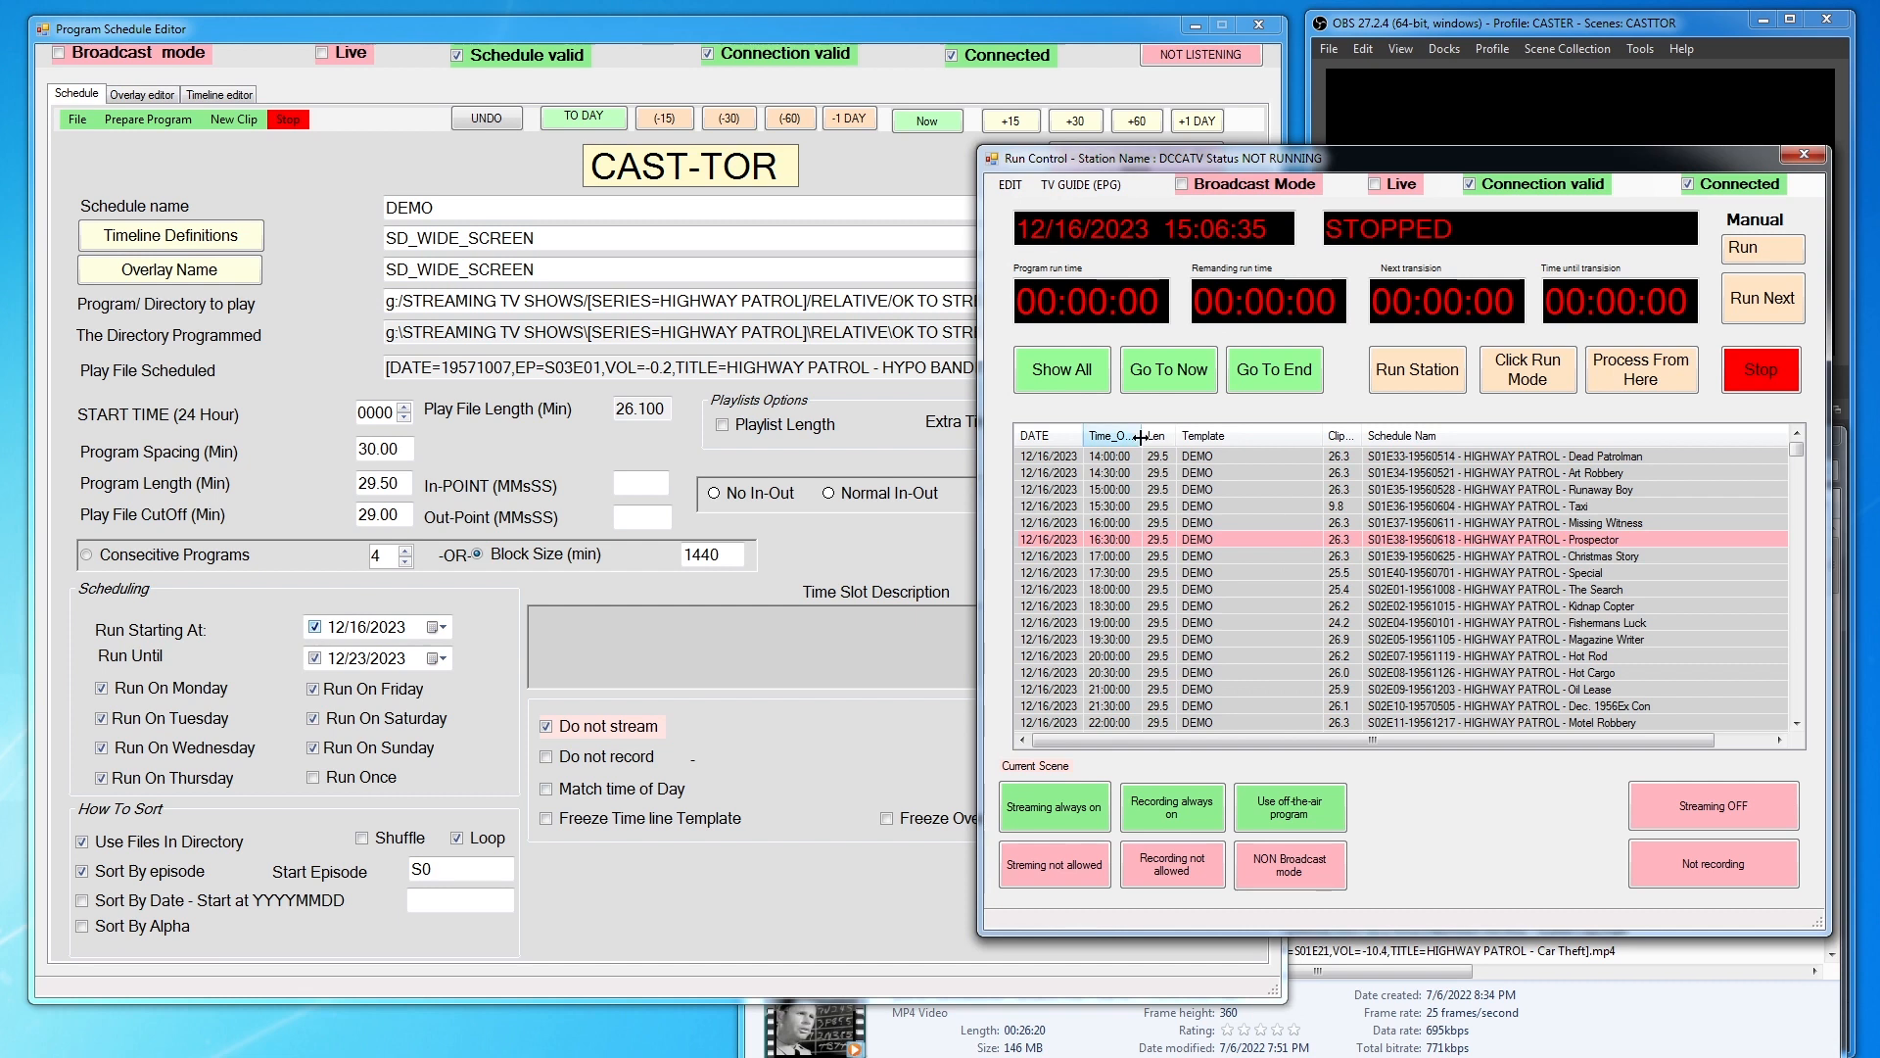
{"action": "left_click", "coordinate": [1077, 377]}
{"action": "scroll", "coordinate": [1796, 685], "scroll_direction": "down", "scroll_amount": 17}
{"action": "scroll", "coordinate": [1796, 686], "scroll_direction": "down", "scroll_amount": 20}
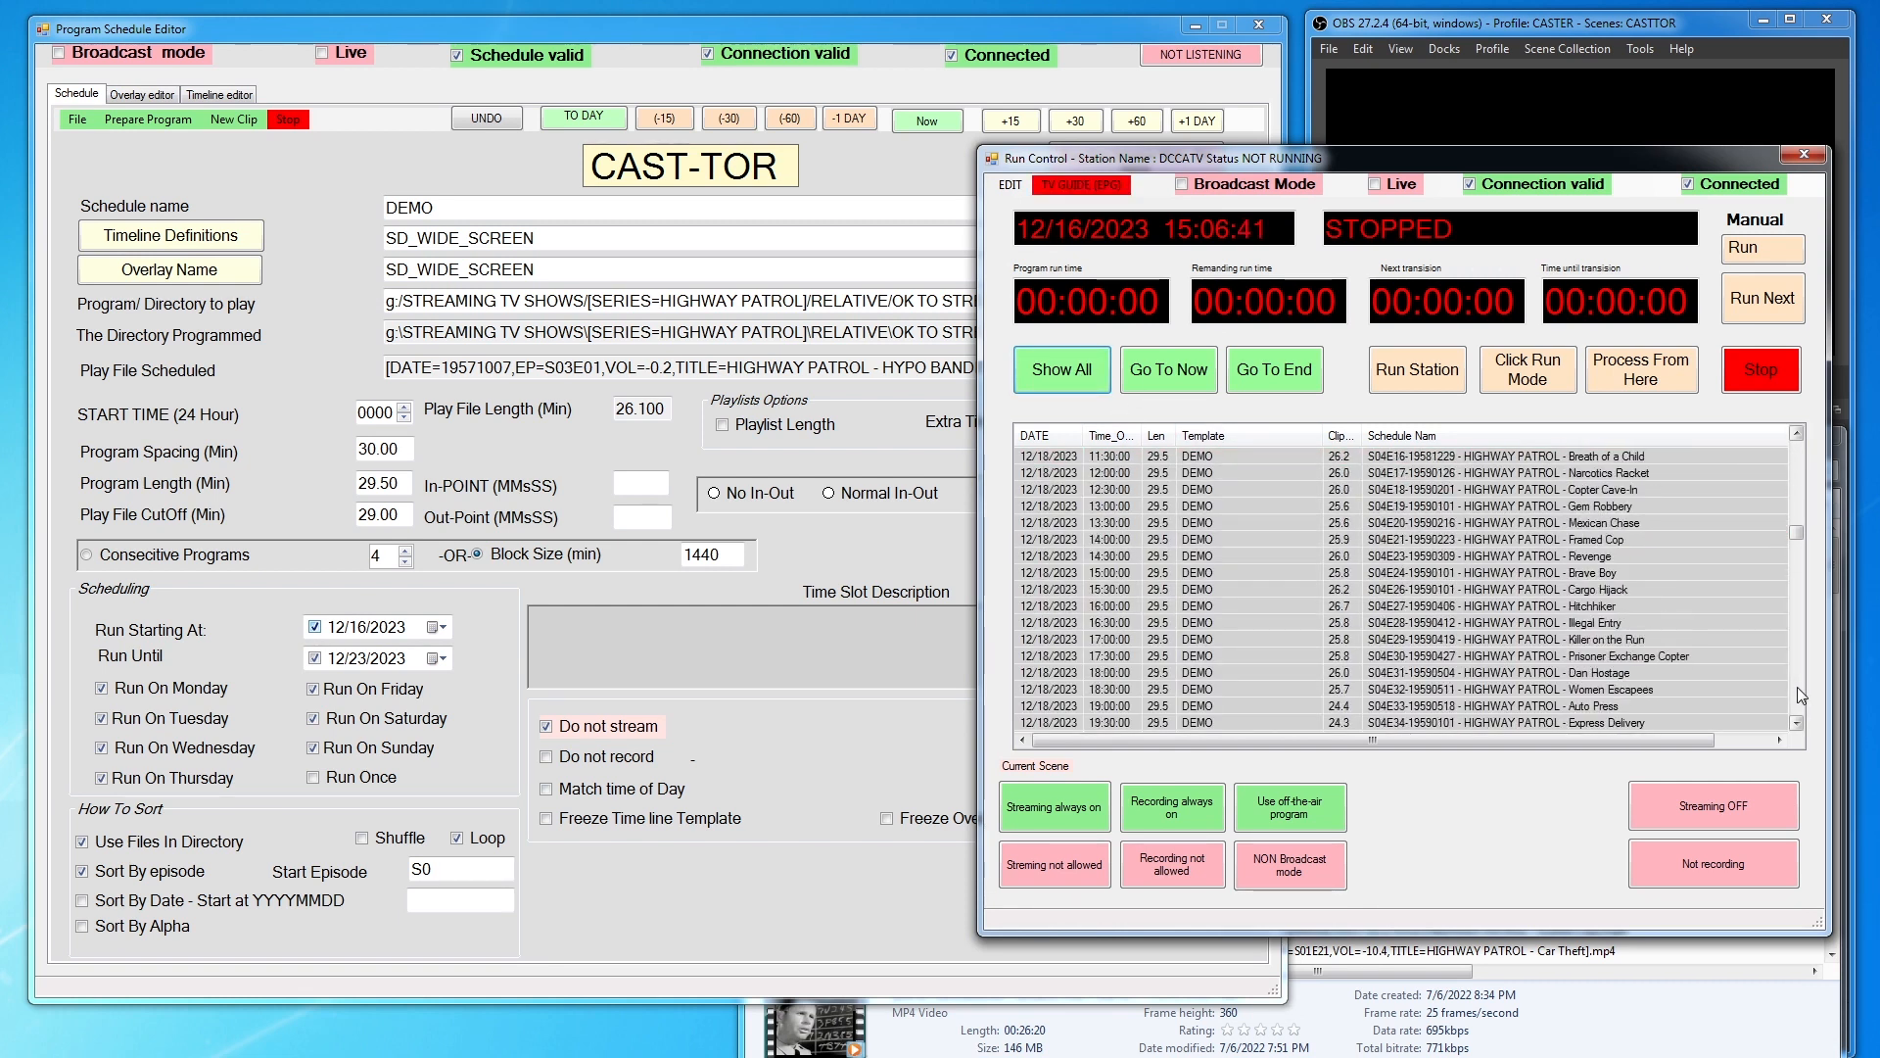
{"action": "scroll", "coordinate": [1796, 685], "scroll_direction": "down", "scroll_amount": 17}
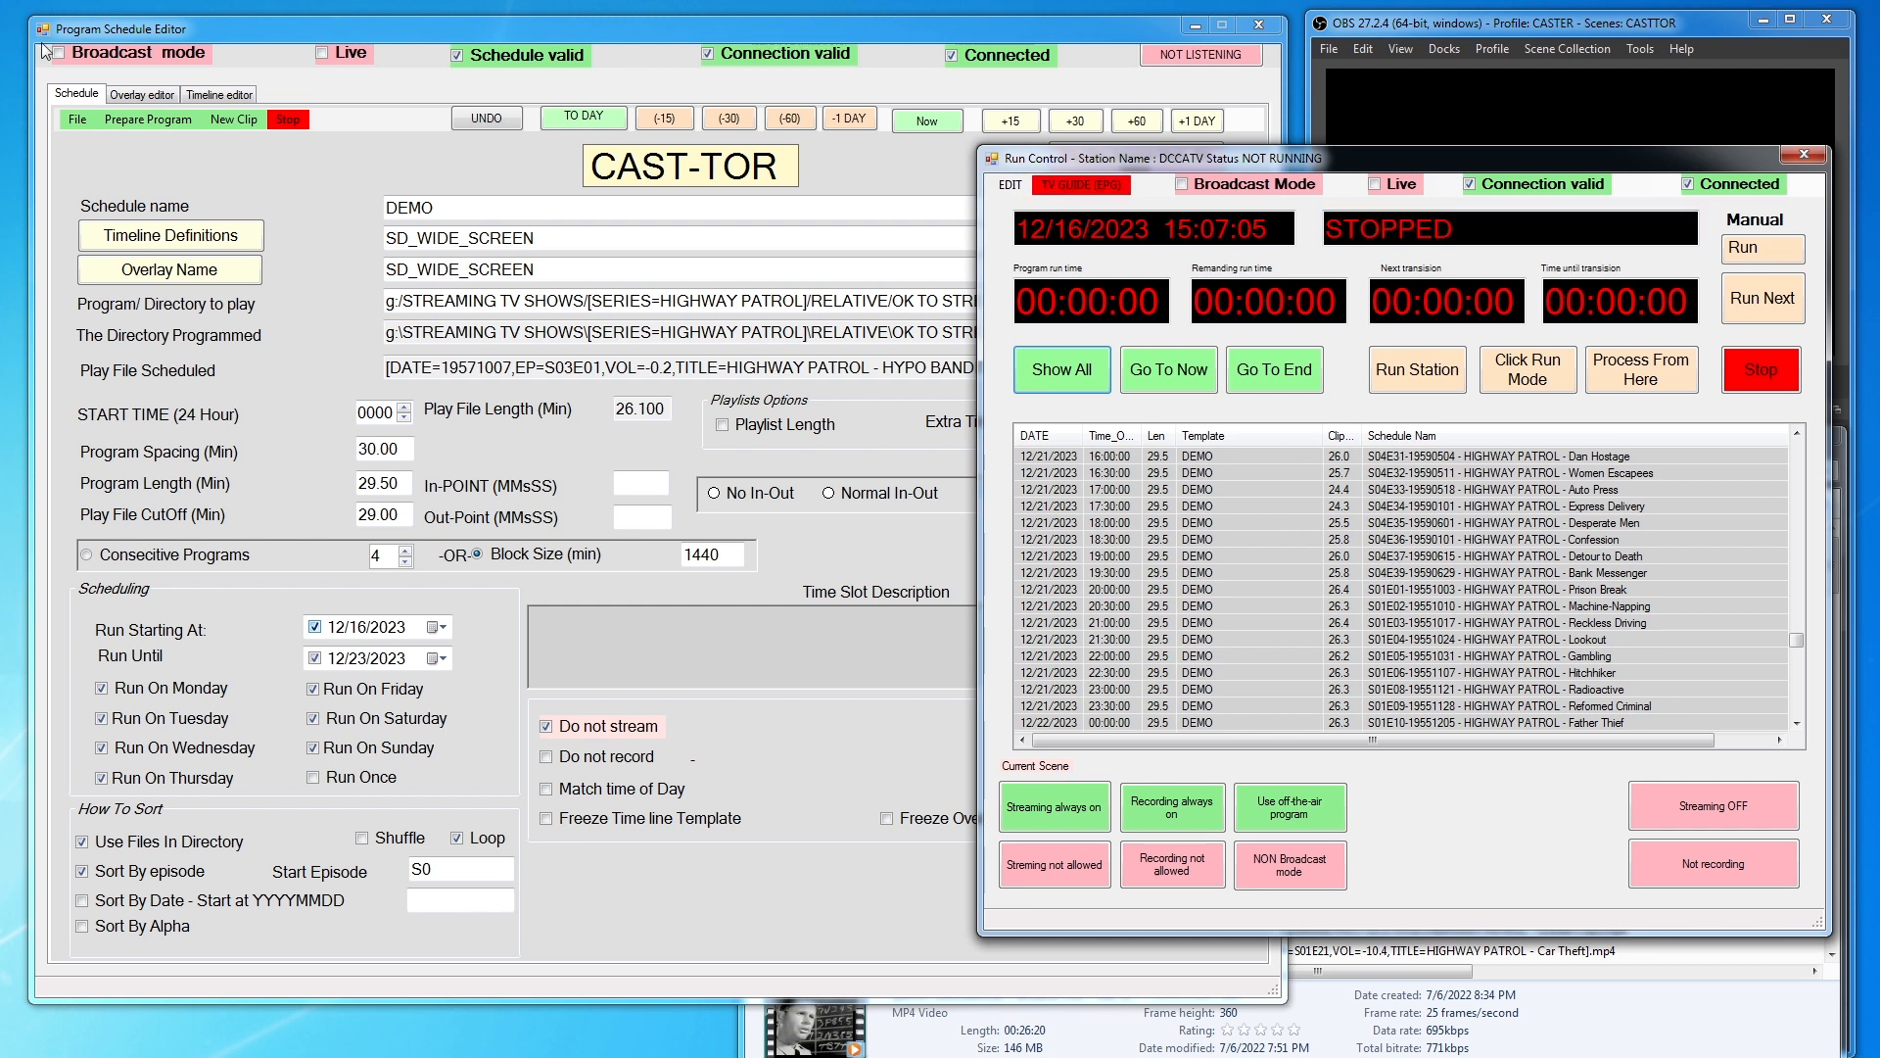
Undo the last addition to the schedule and exclude Saturday and Sunday from the run days
{"action": "left_click", "coordinate": [486, 120]}
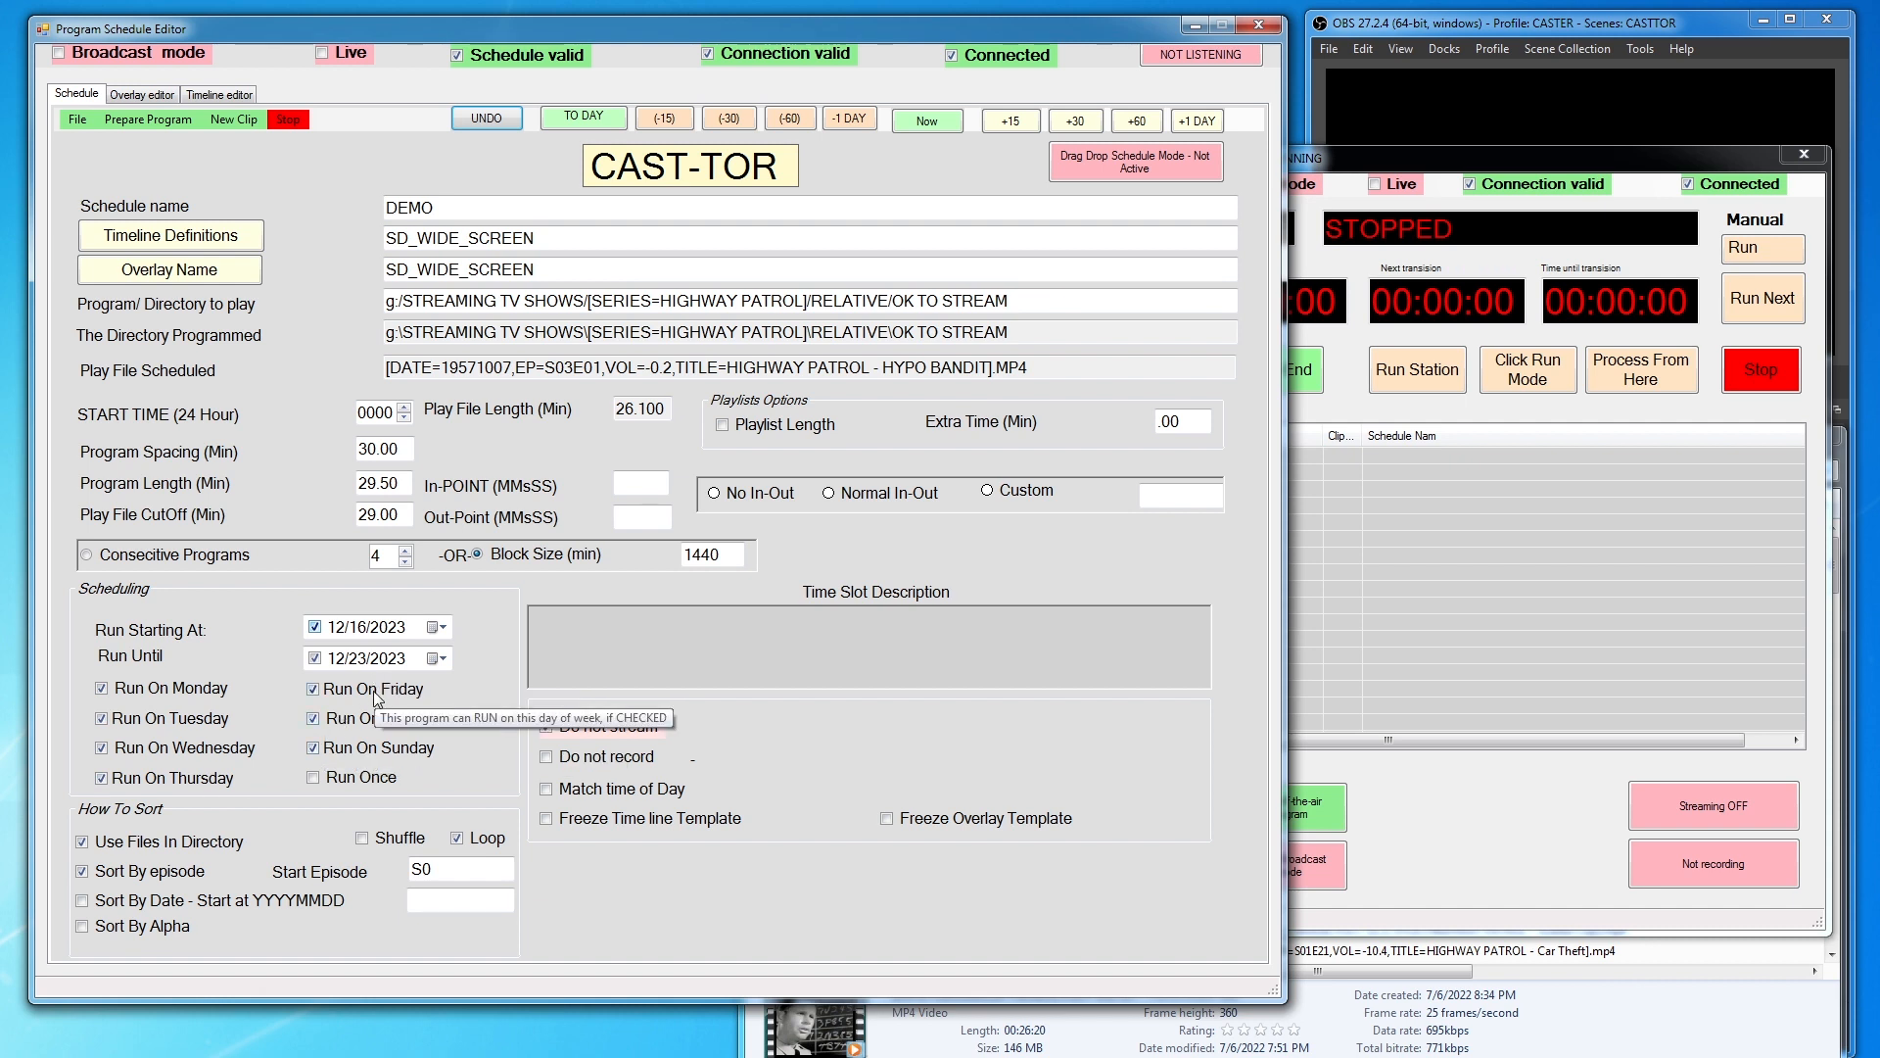
{"action": "left_click", "coordinate": [313, 719]}
{"action": "left_click", "coordinate": [313, 747]}
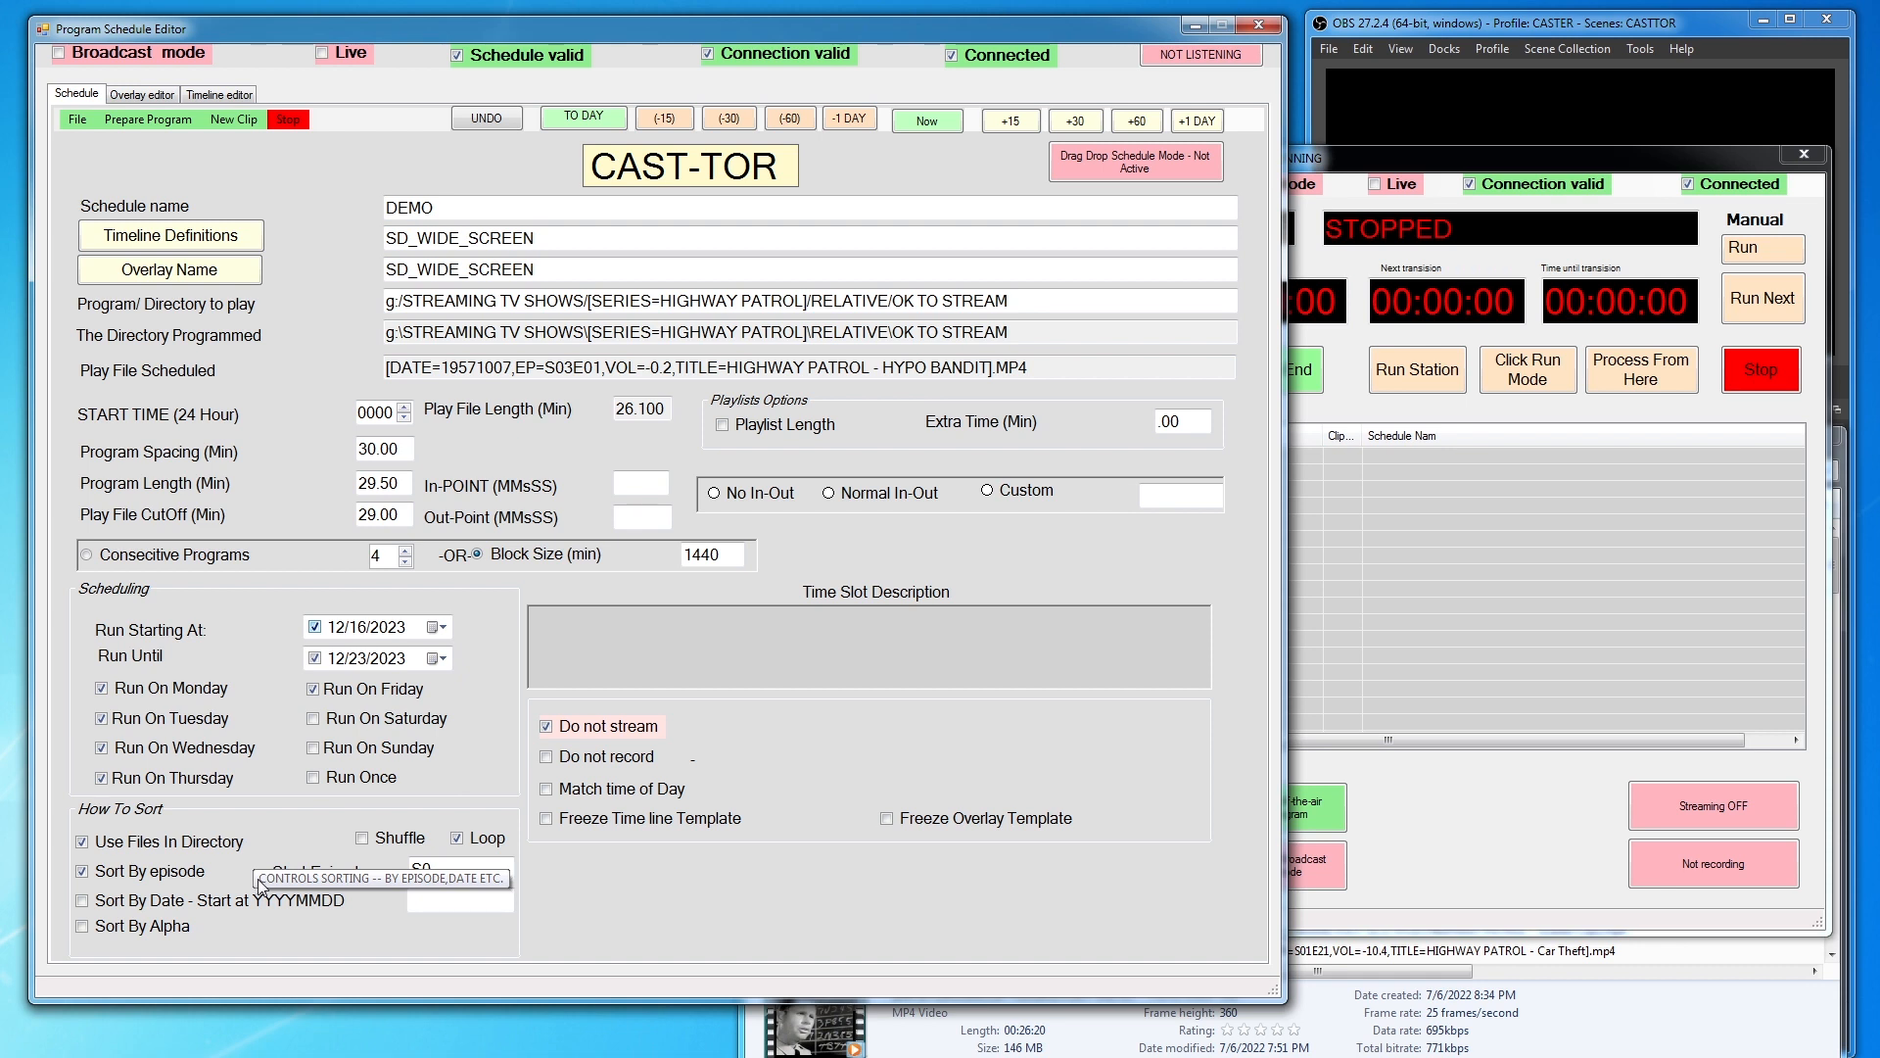
Add the weekday-only DEMO programs to the schedule and show all of them in Run Control
{"action": "left_click", "coordinate": [142, 120]}
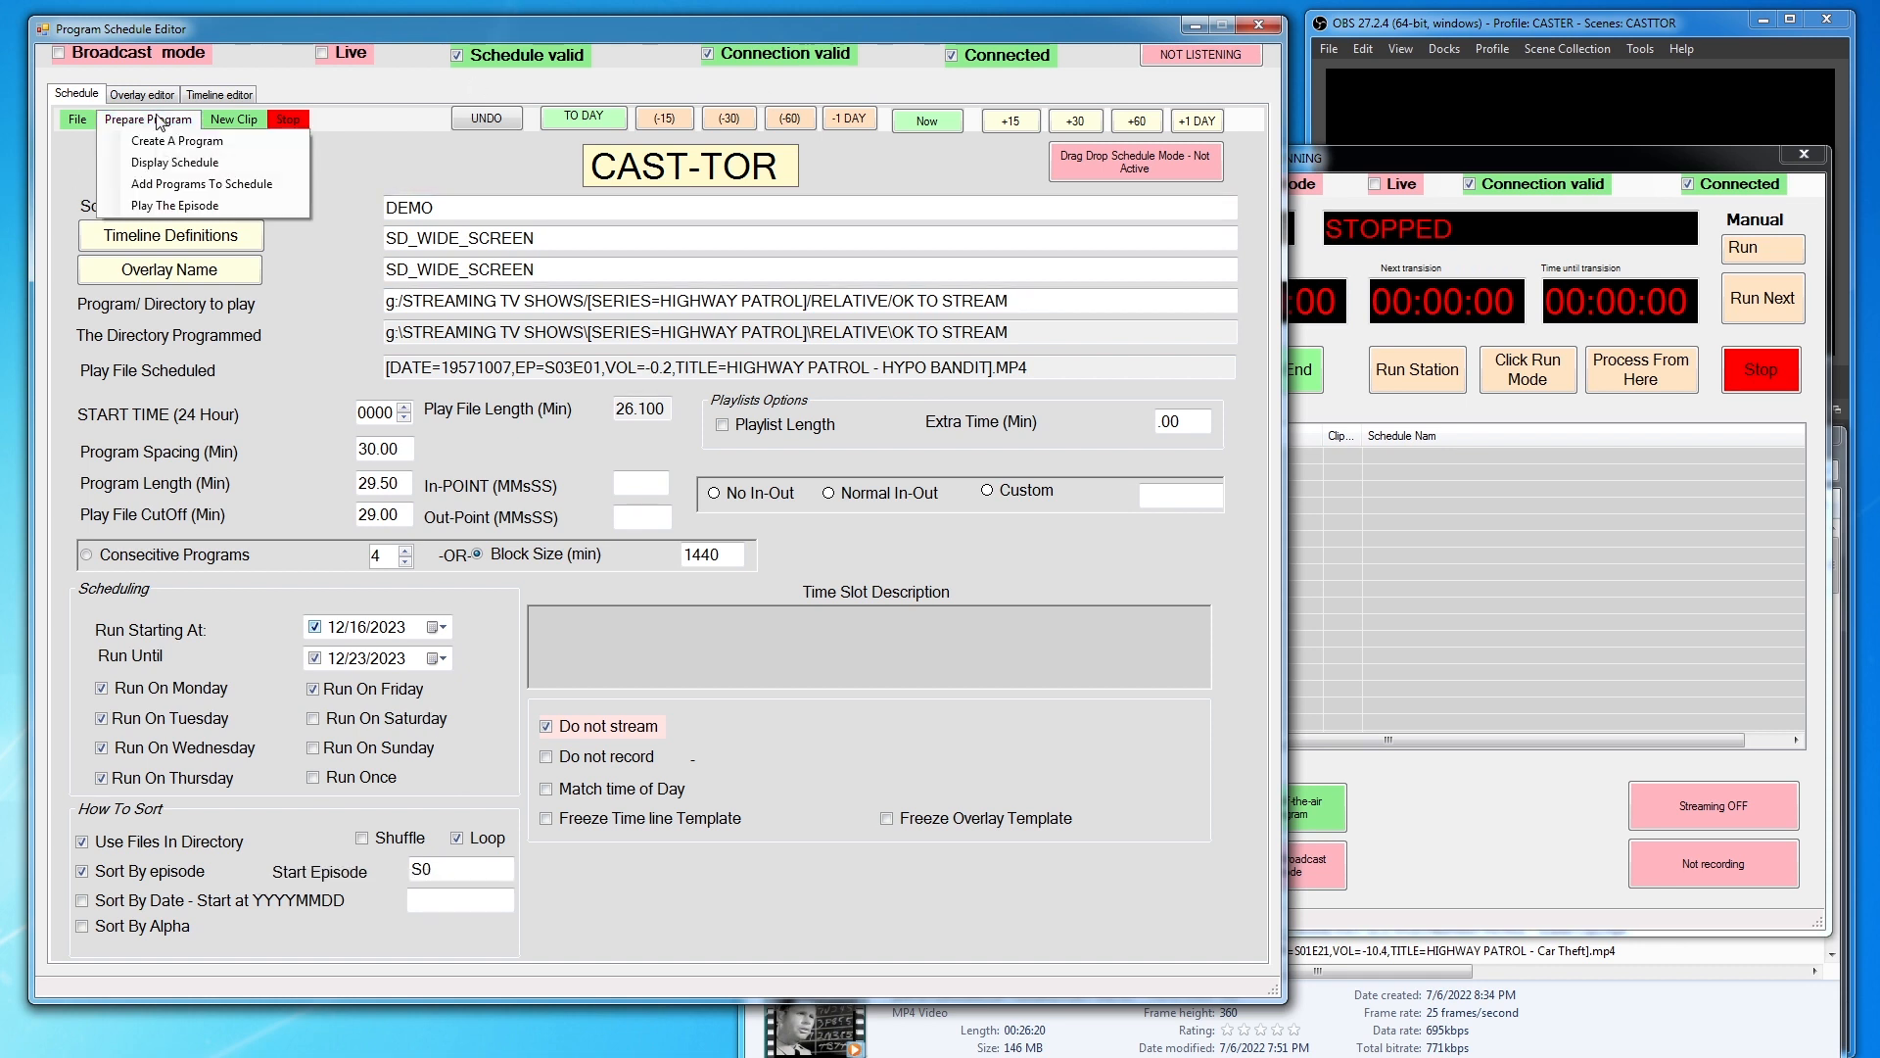
{"action": "left_click", "coordinate": [224, 192]}
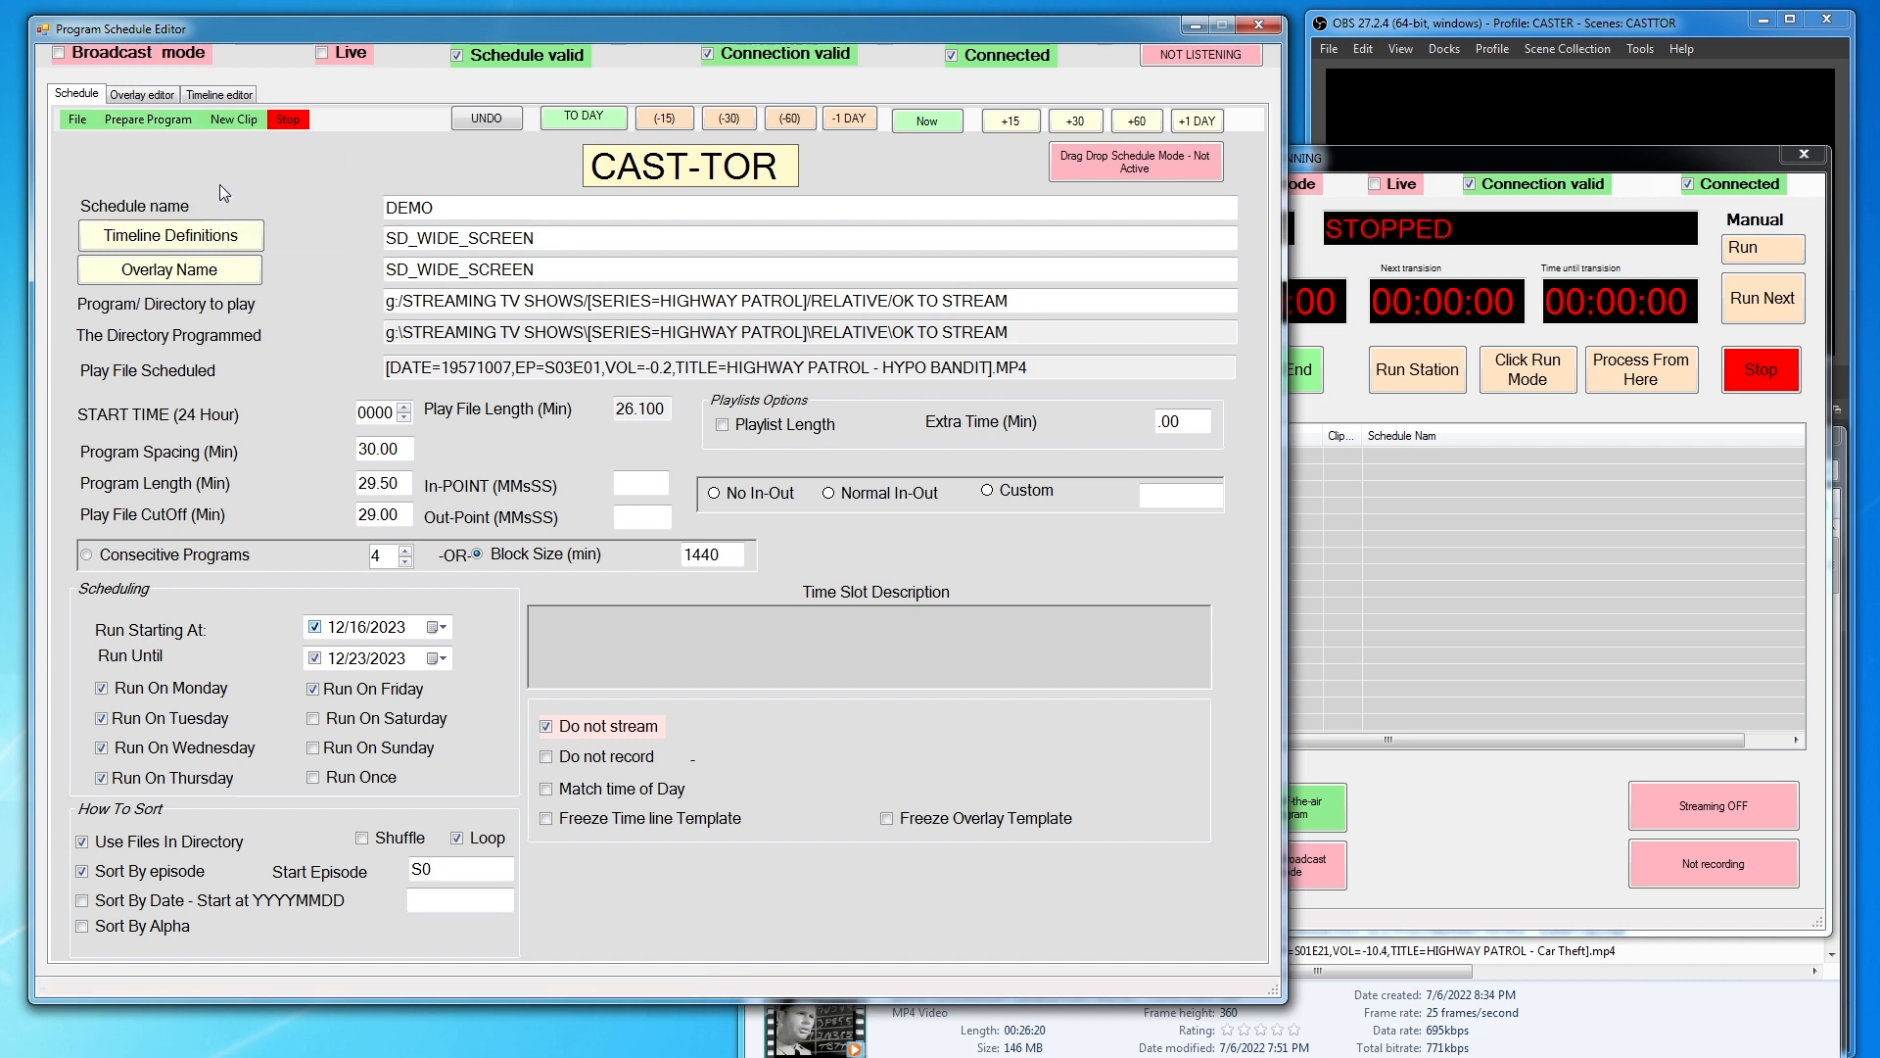
{"action": "left_click", "coordinate": [1531, 172]}
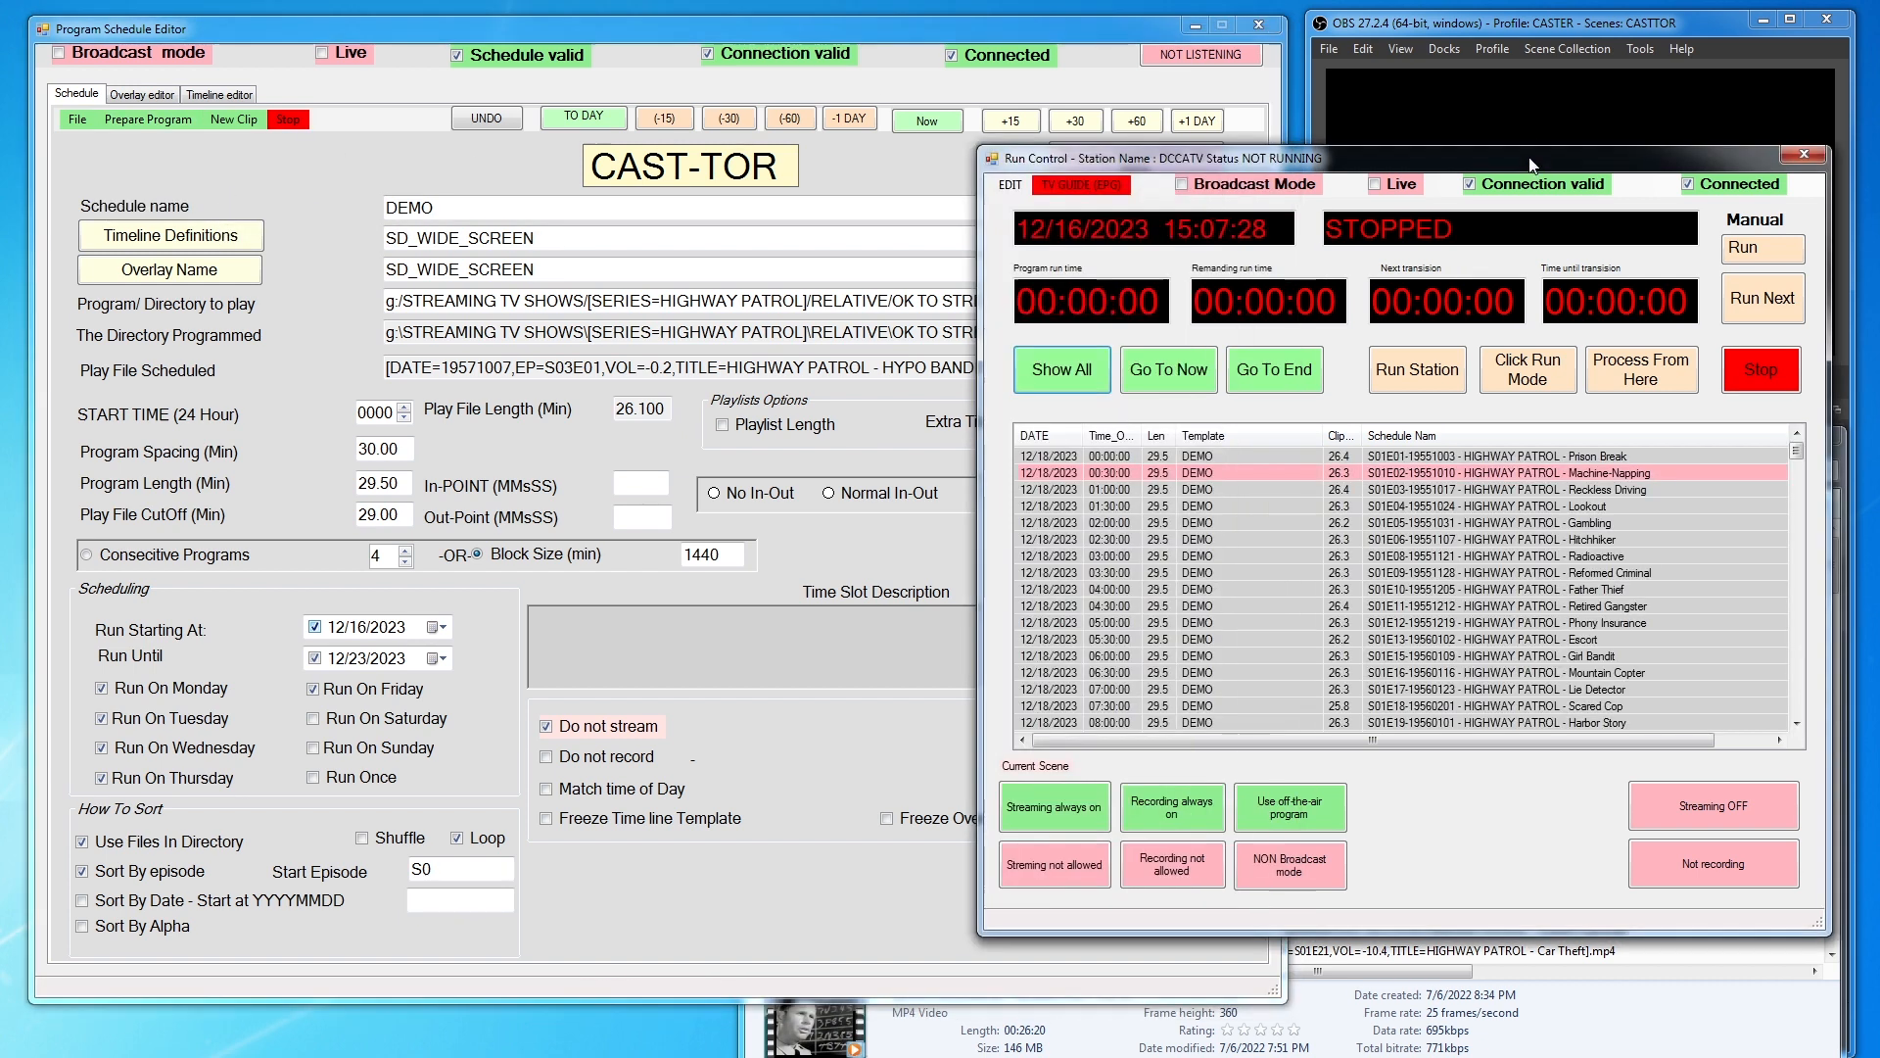
{"action": "left_click", "coordinate": [1061, 374]}
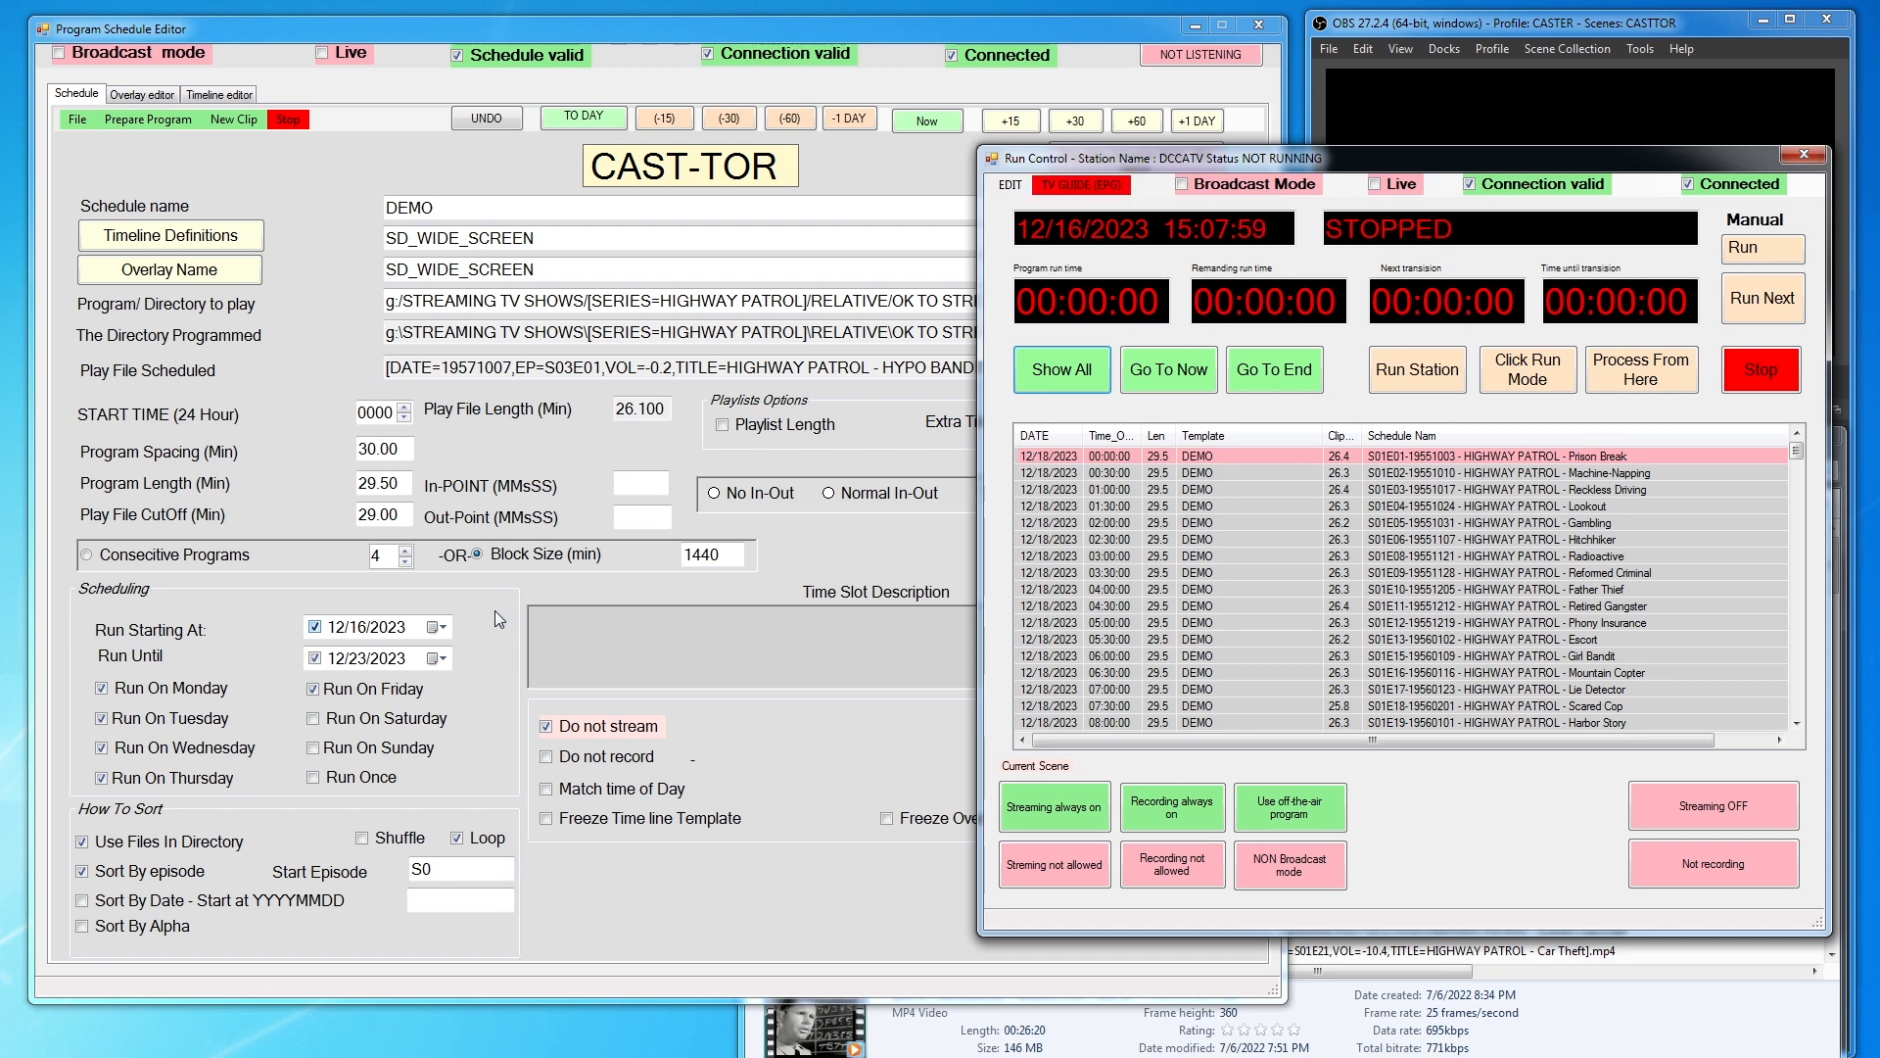
Extend the run-until date to 12/30/2023 and replace the previously added weekday programs with ones covering the longer period
{"action": "left_click", "coordinate": [444, 665]}
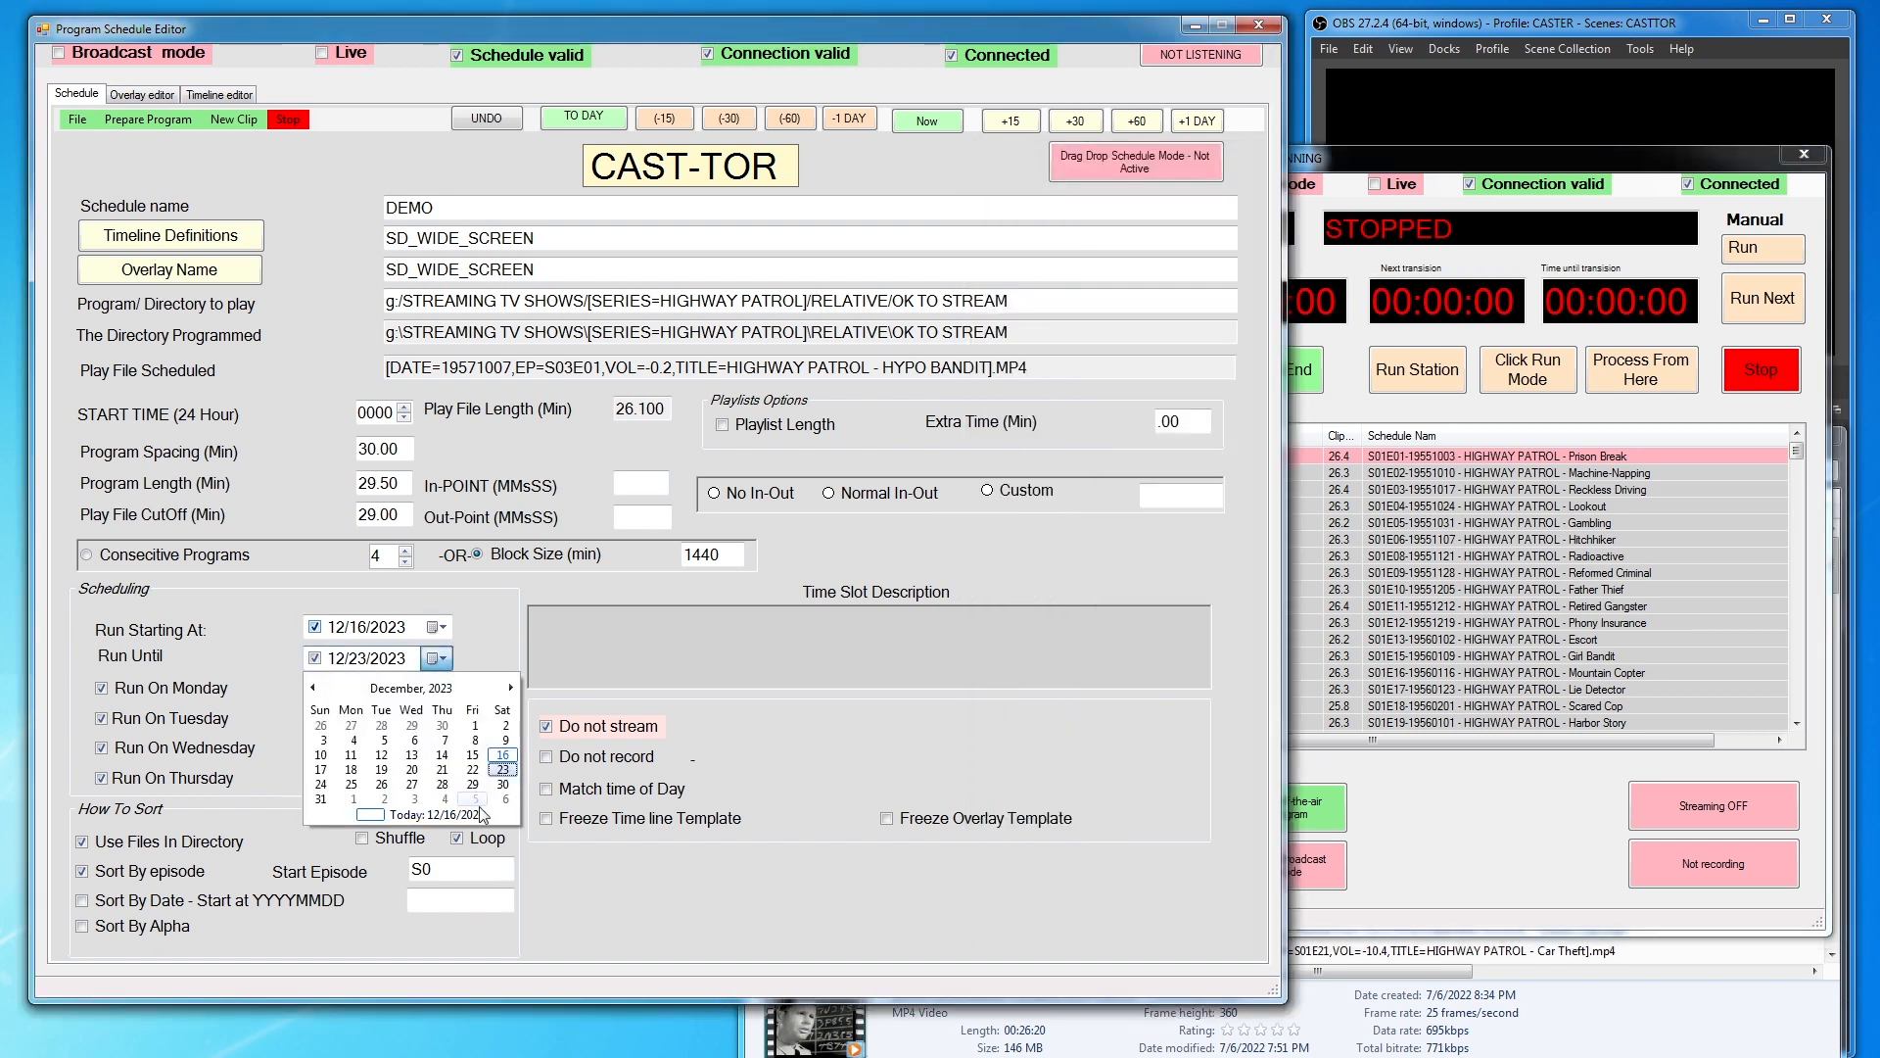
{"action": "left_click", "coordinate": [505, 785]}
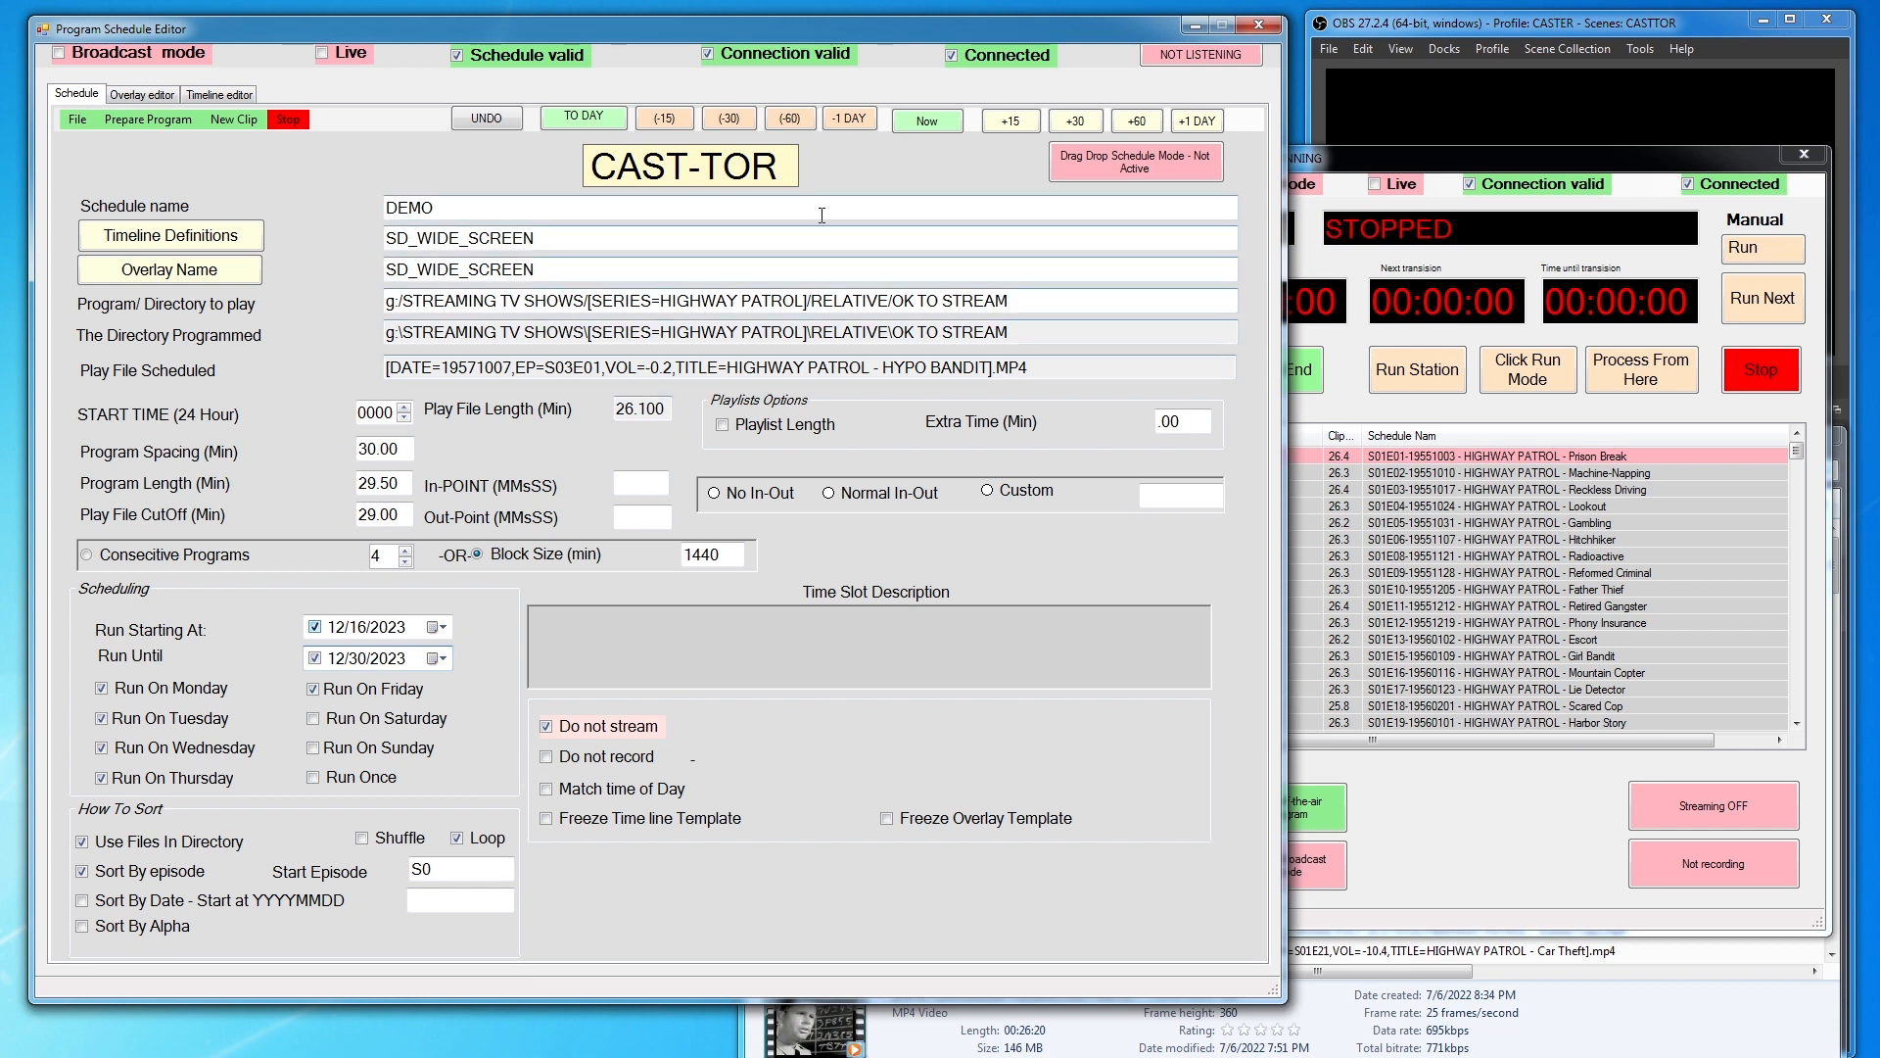
{"action": "left_click", "coordinate": [492, 119]}
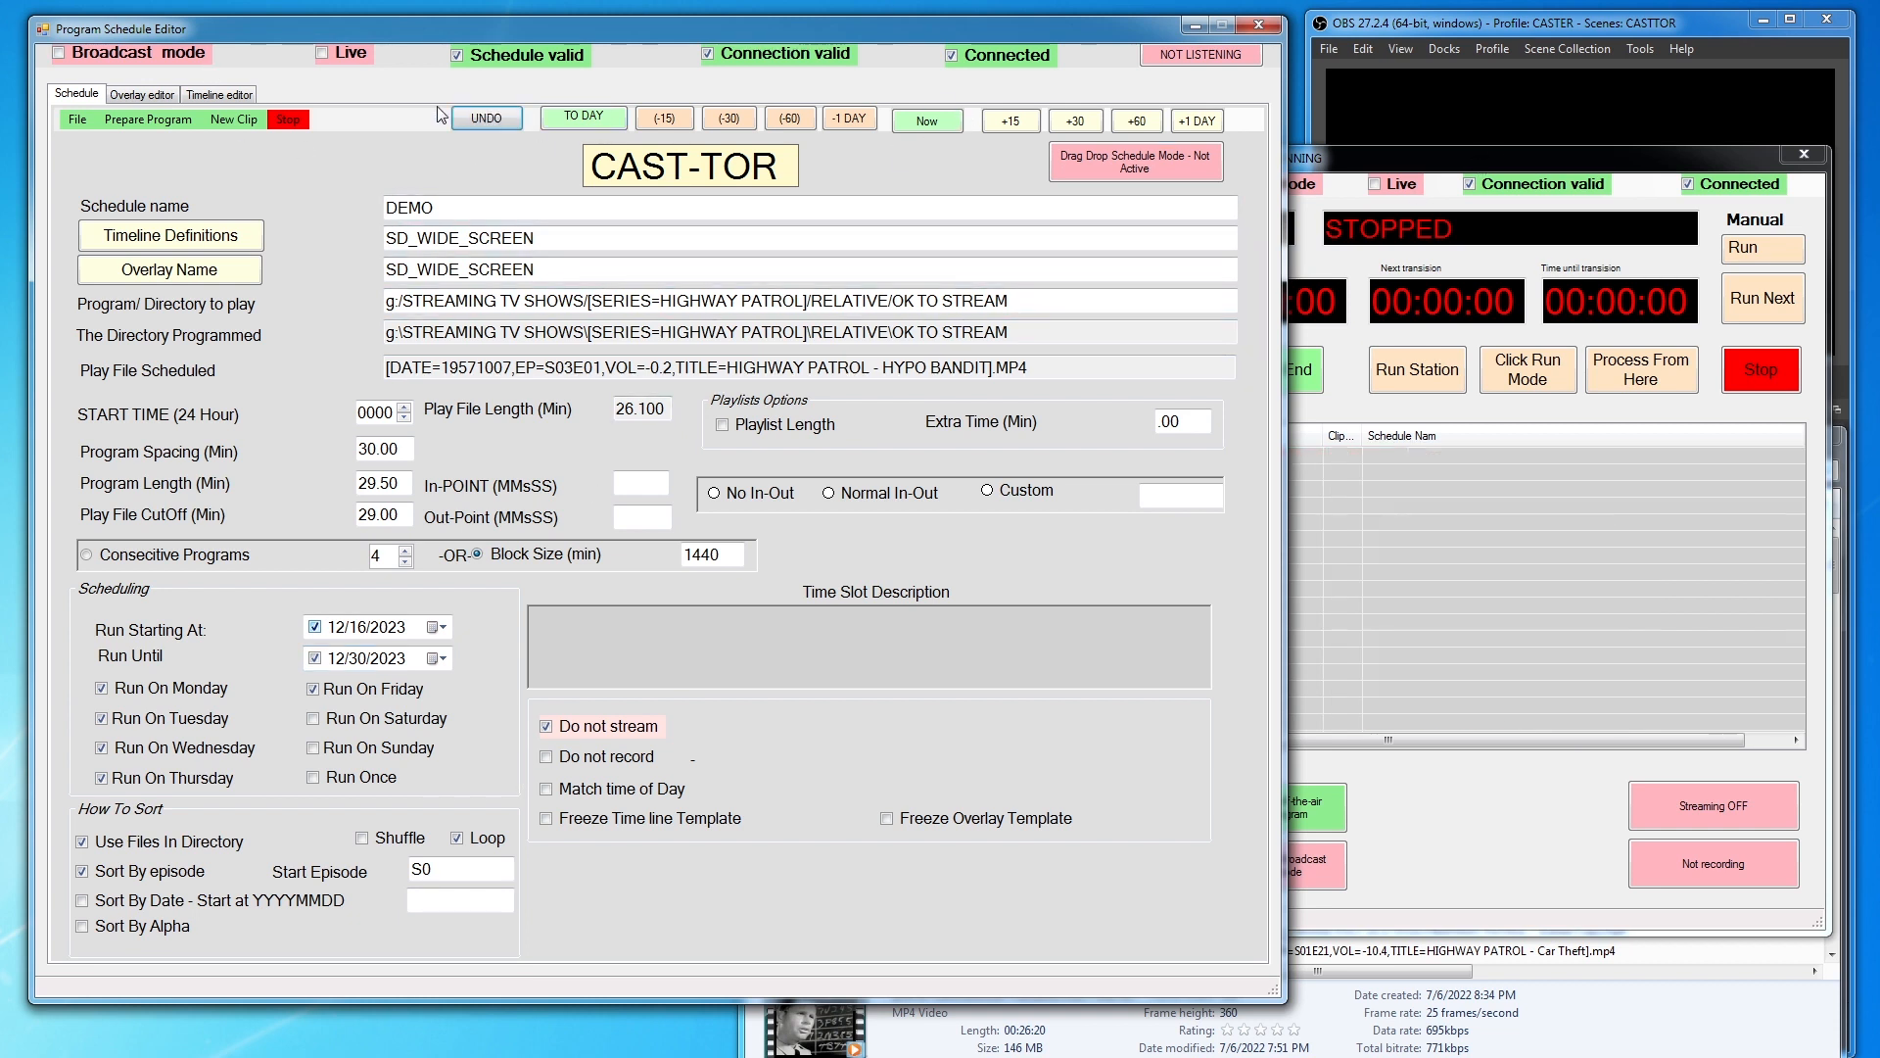
{"action": "left_click", "coordinate": [162, 120]}
{"action": "left_click", "coordinate": [235, 180]}
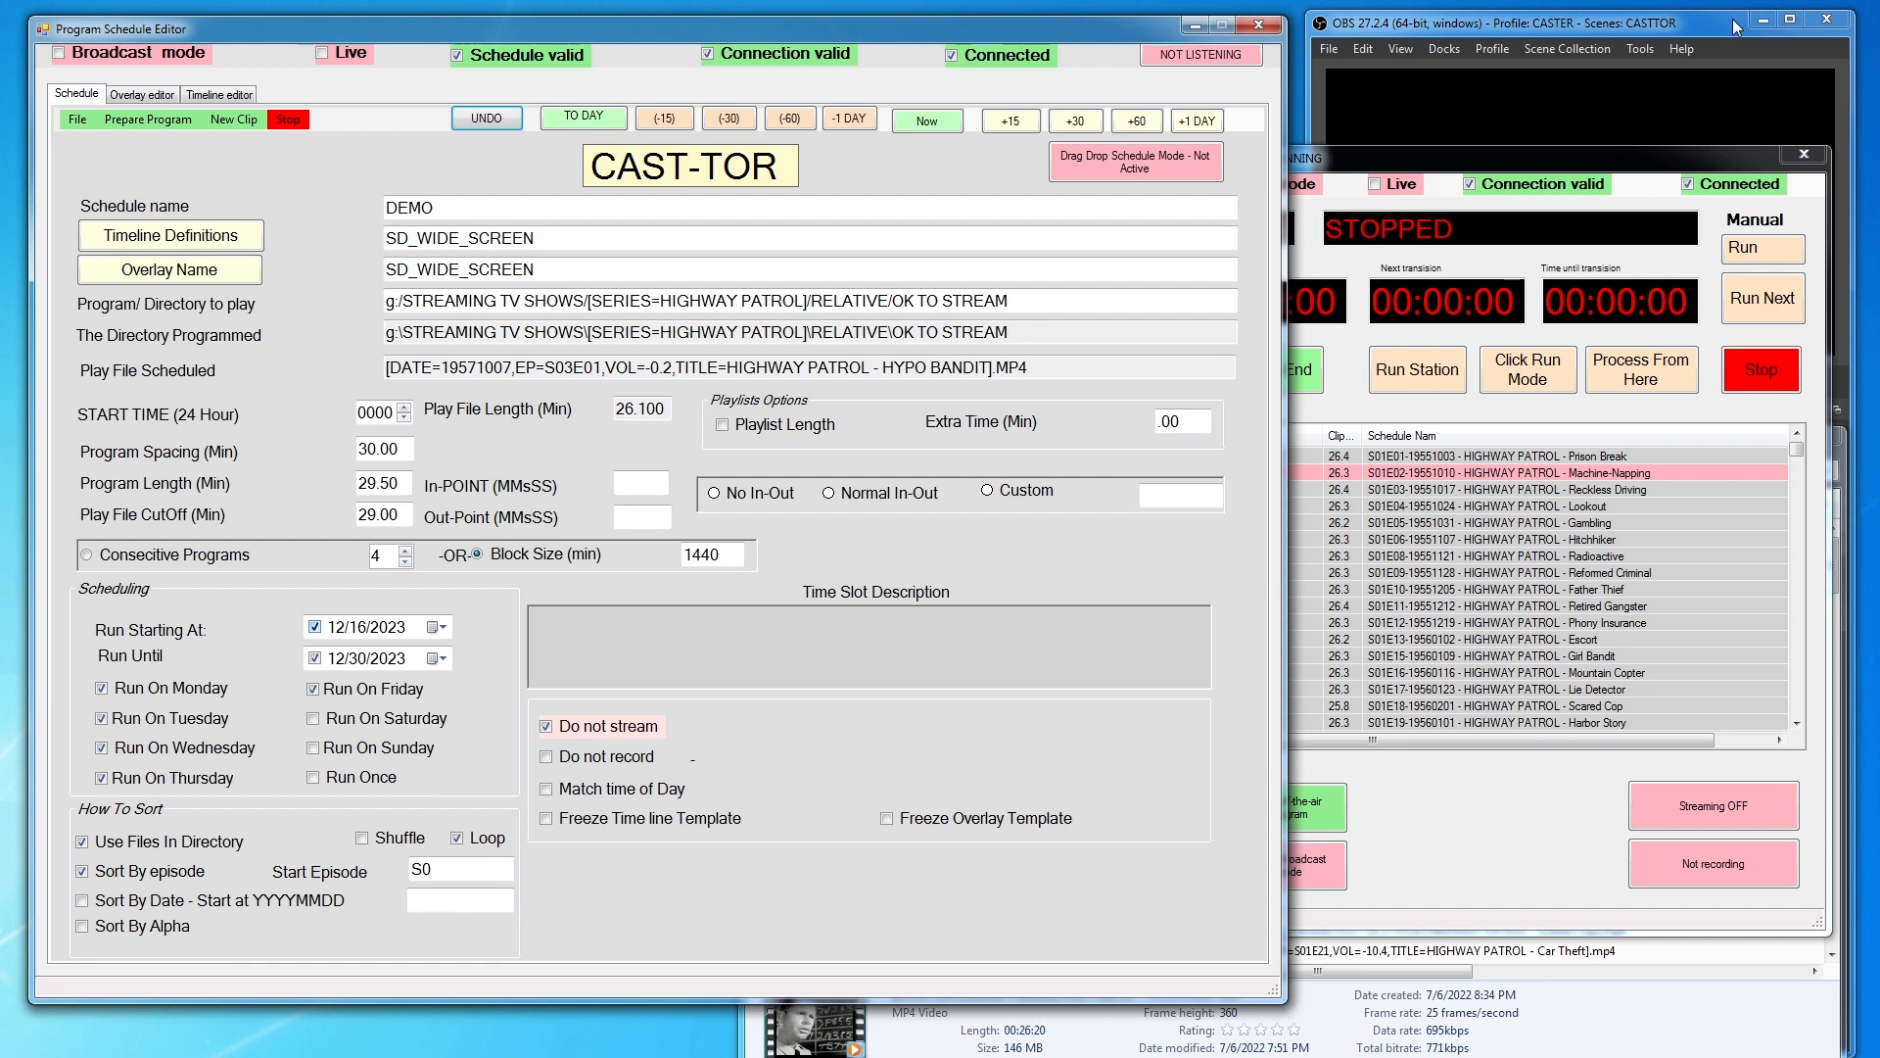
Show the full schedule in Run Control and examine the dates across both weeks, especially around the weekend
{"action": "left_click_drag", "start_coordinate": [1486, 164], "coordinate": [1483, 115]}
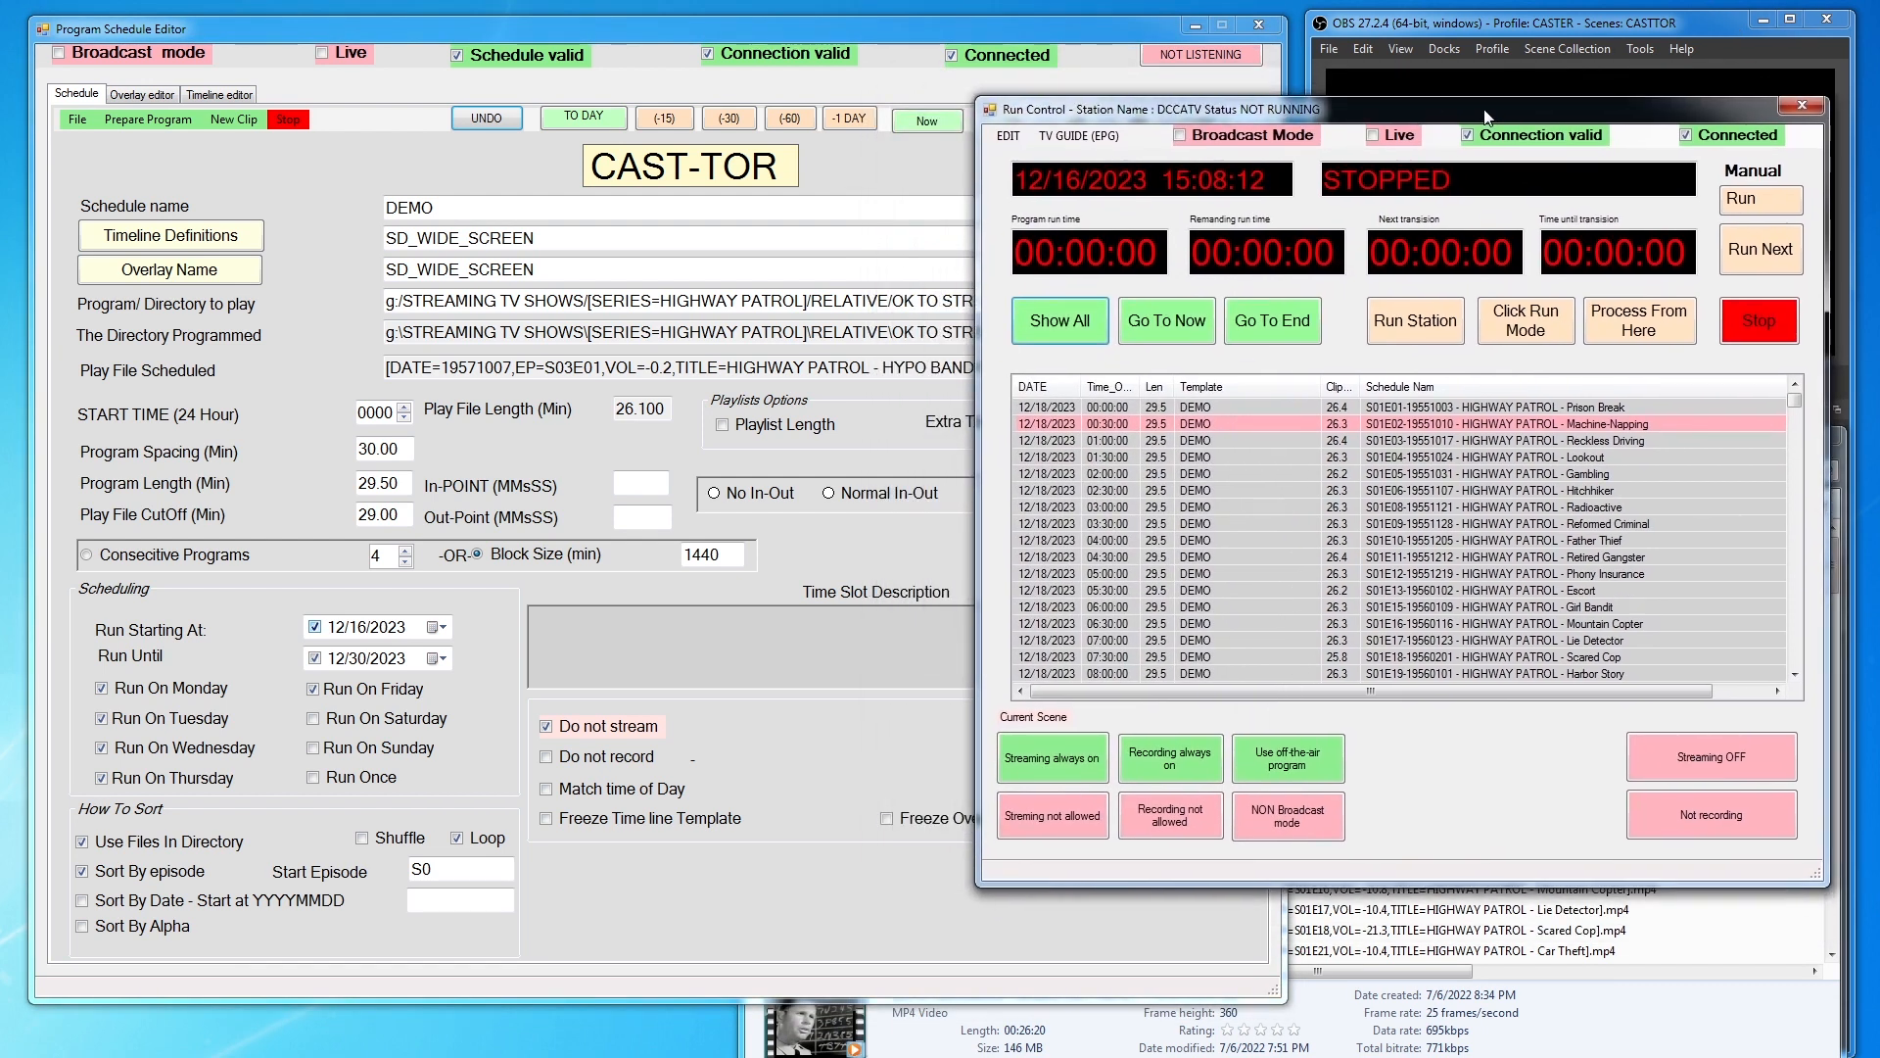
{"action": "left_click", "coordinate": [1069, 318]}
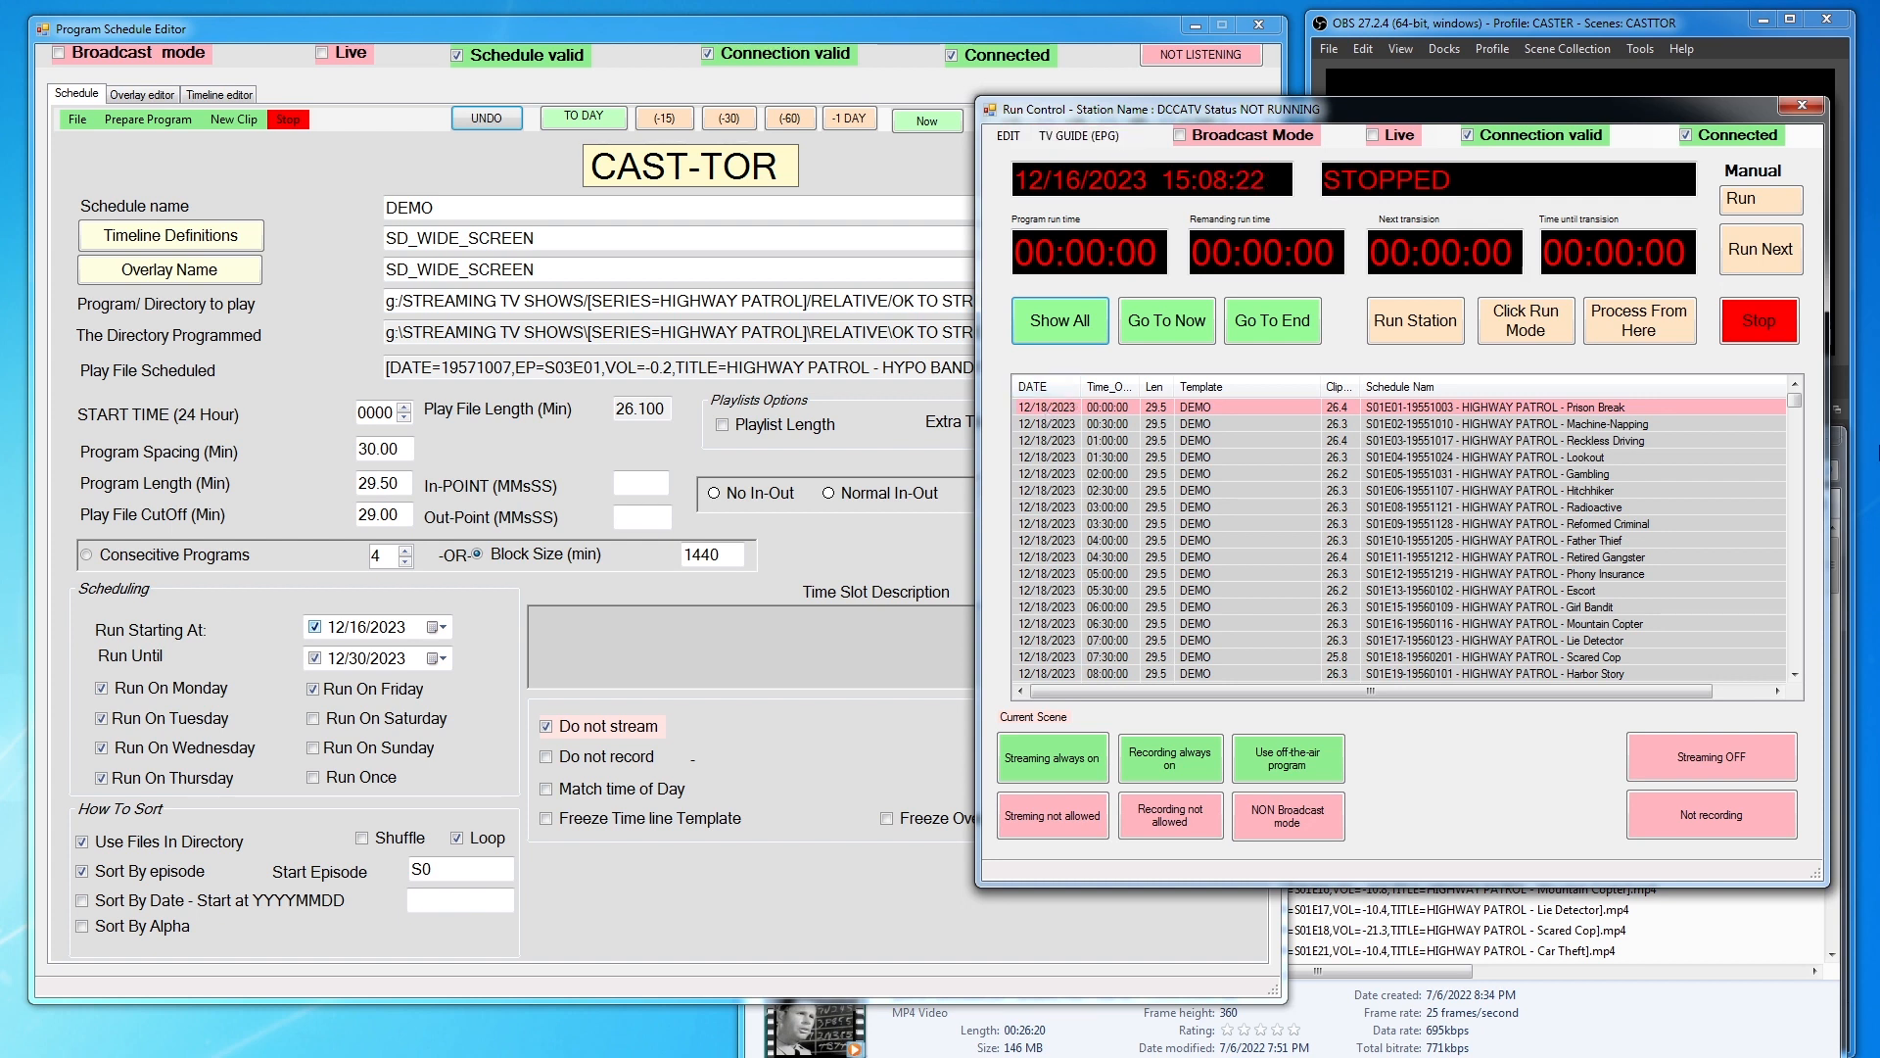
{"action": "double_click", "coordinate": [1790, 605]}
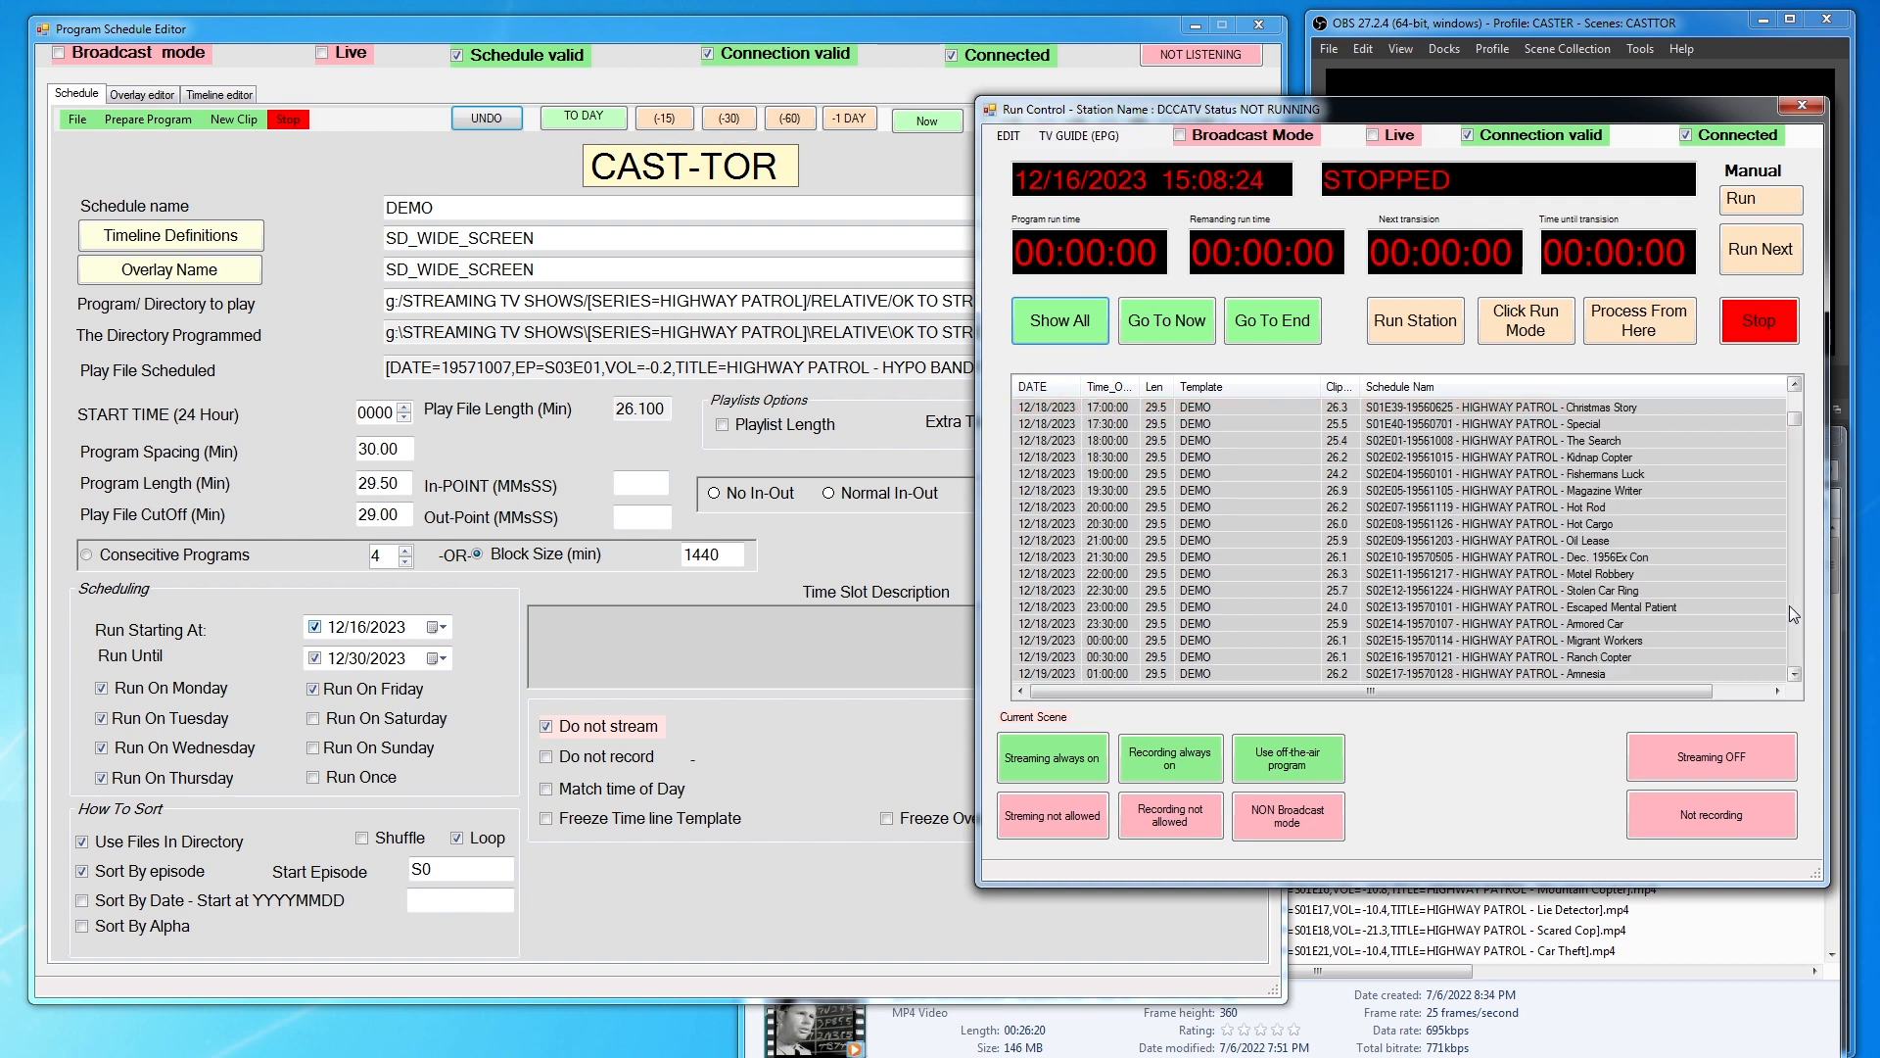
{"action": "double_click", "coordinate": [1789, 605]}
{"action": "double_click", "coordinate": [1790, 605]}
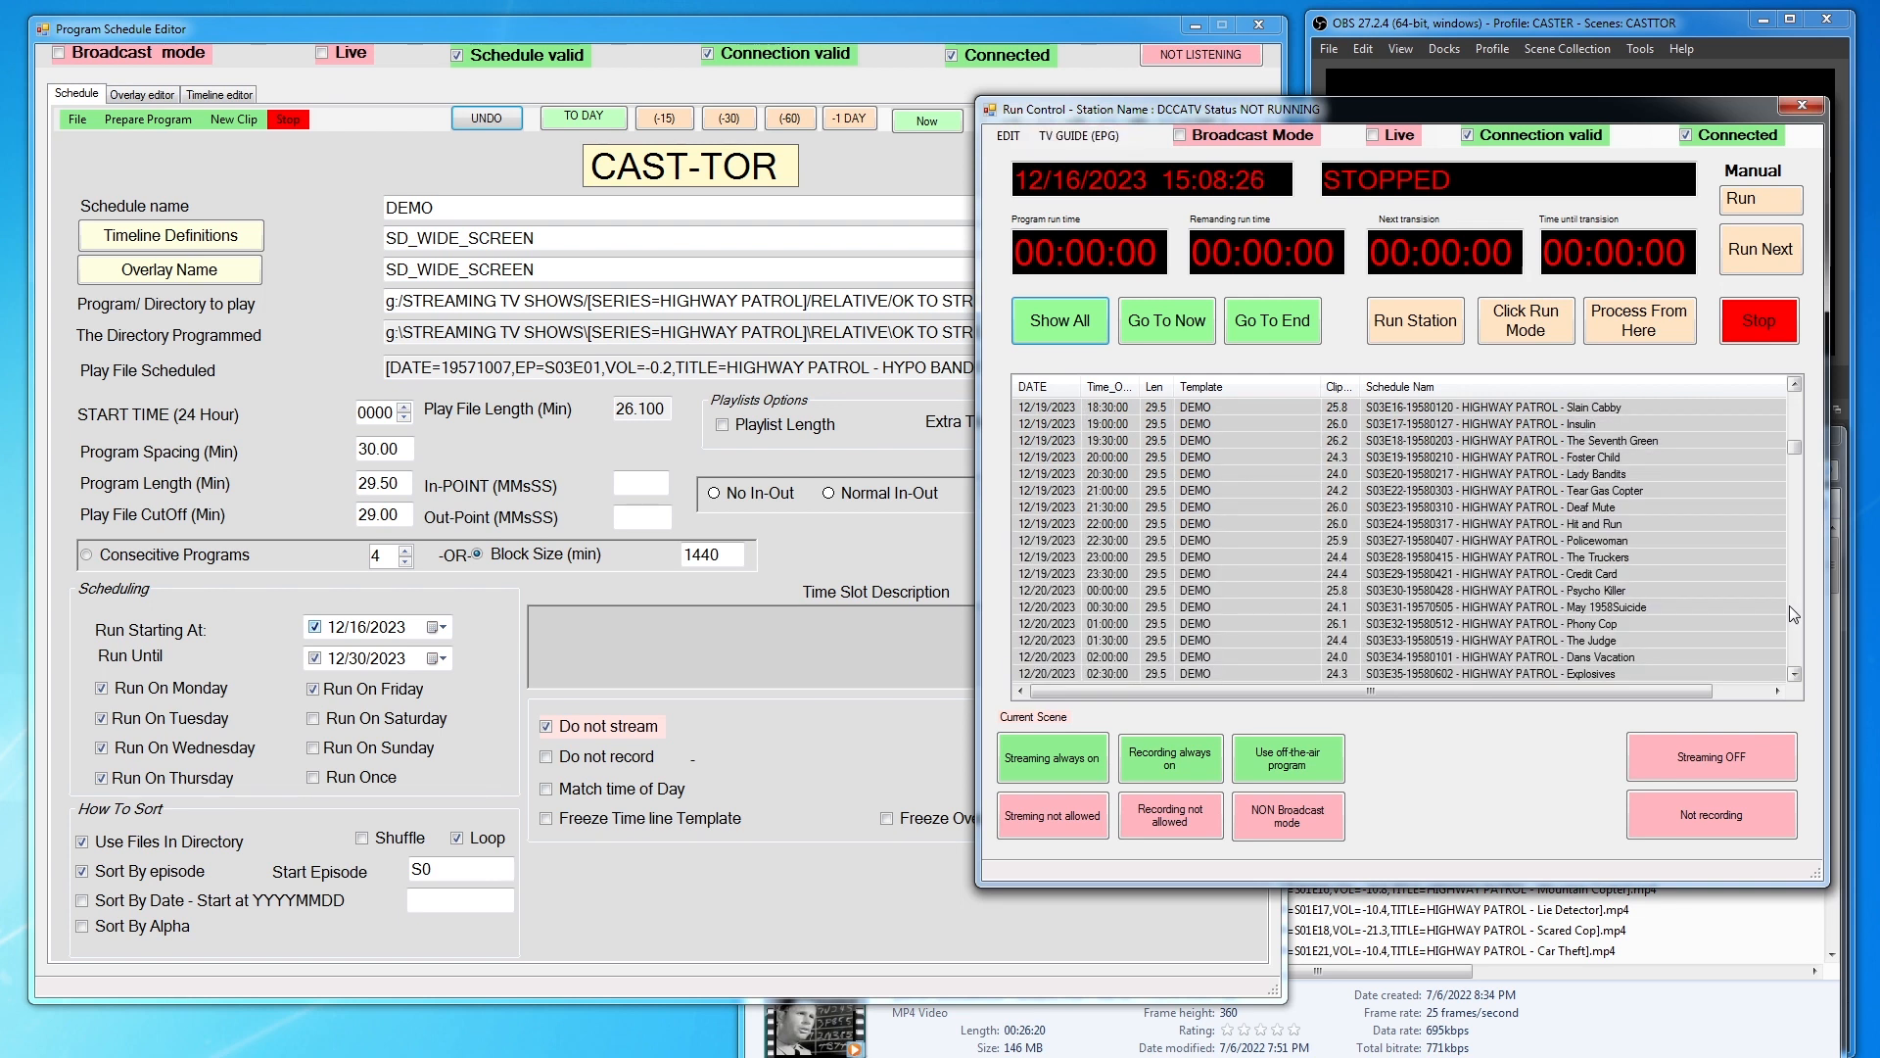
{"action": "left_click", "coordinate": [1790, 605]}
{"action": "left_click", "coordinate": [1790, 638]}
{"action": "left_click", "coordinate": [1794, 639]}
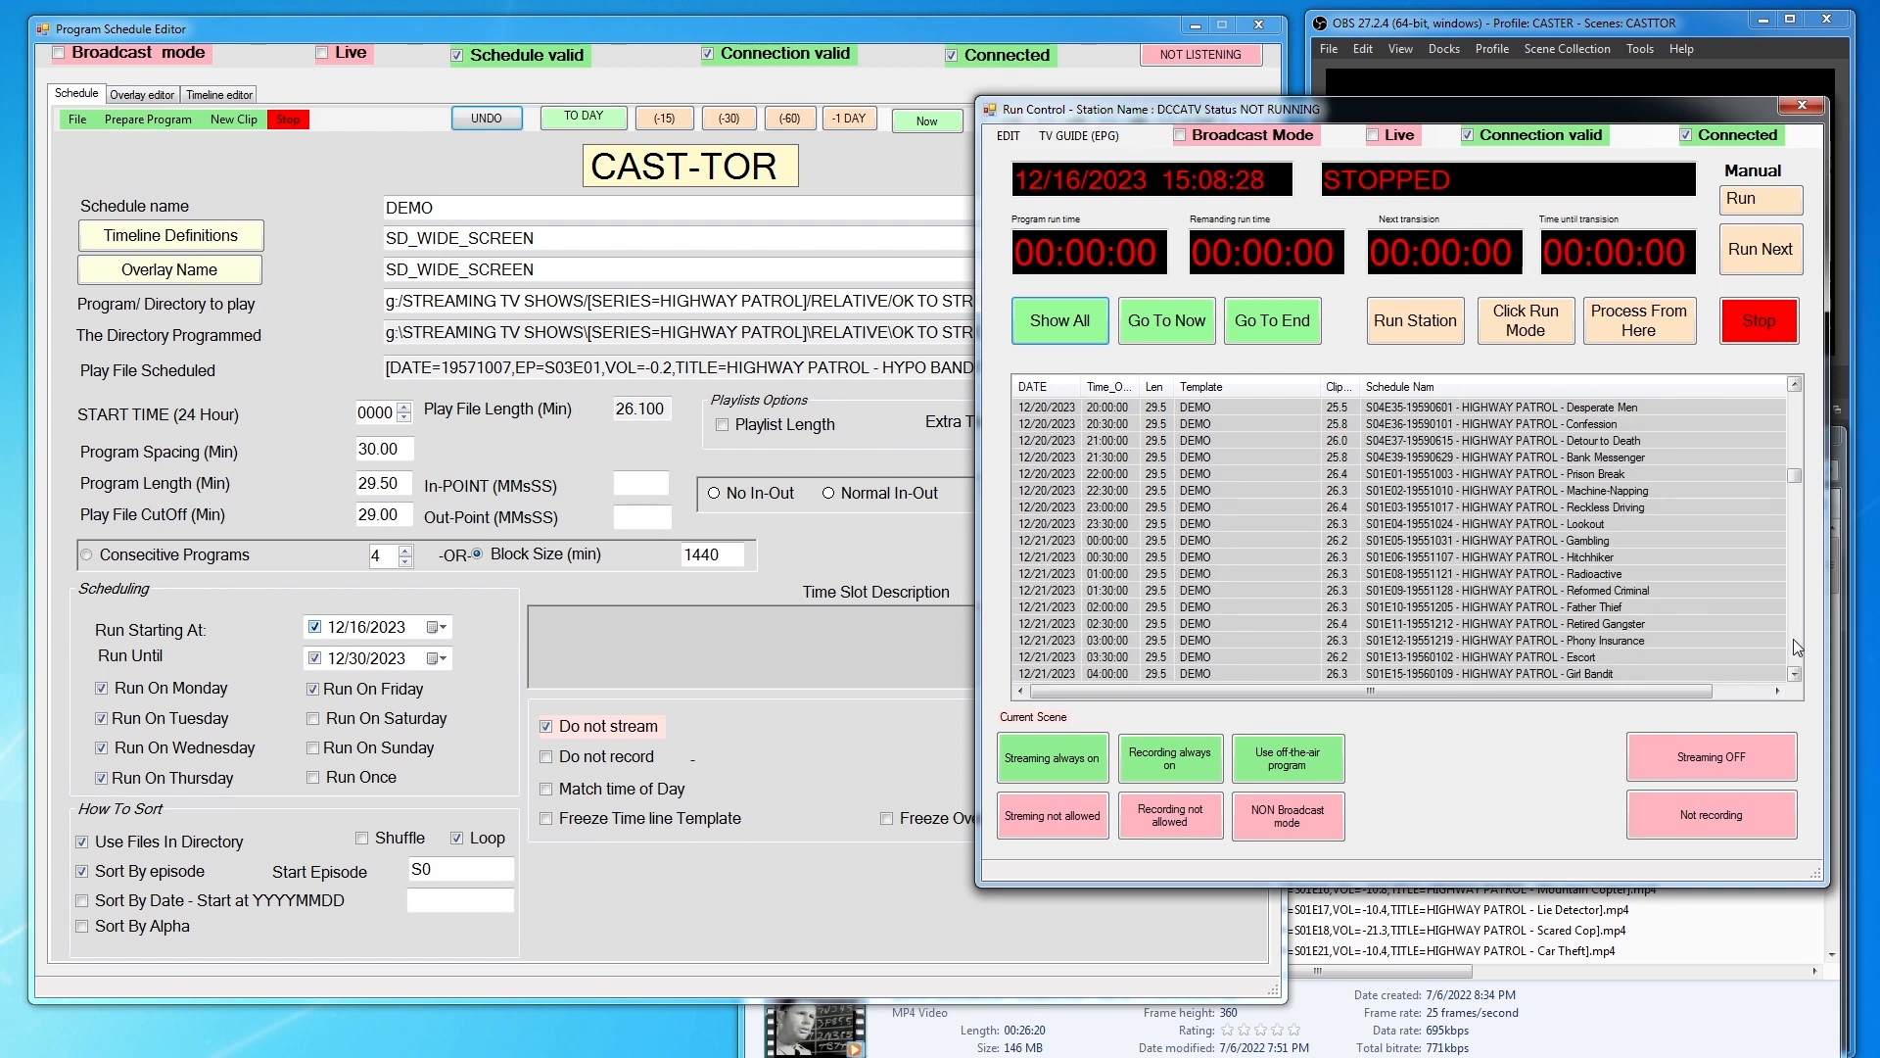
{"action": "left_click", "coordinate": [1794, 639]}
{"action": "left_click", "coordinate": [1794, 639]}
{"action": "left_click", "coordinate": [1794, 645]}
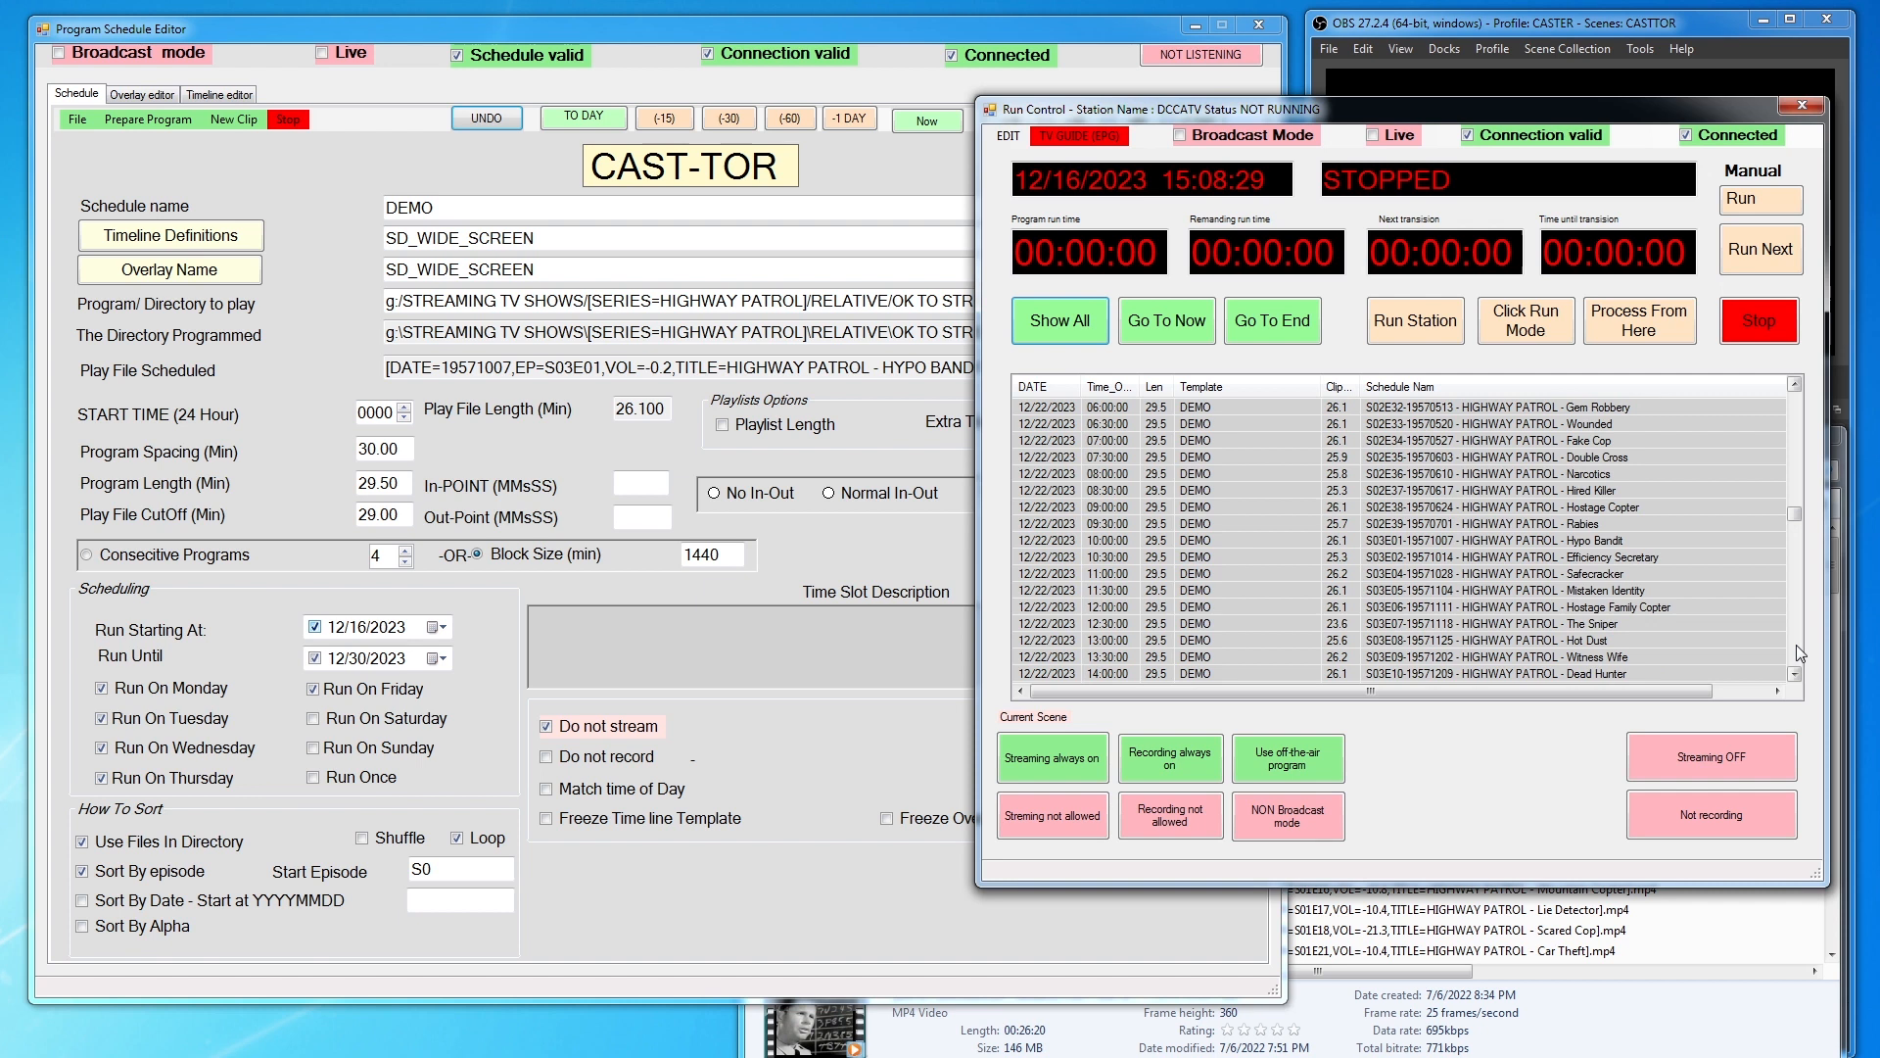
{"action": "left_click", "coordinate": [1798, 644]}
{"action": "left_click", "coordinate": [1800, 645]}
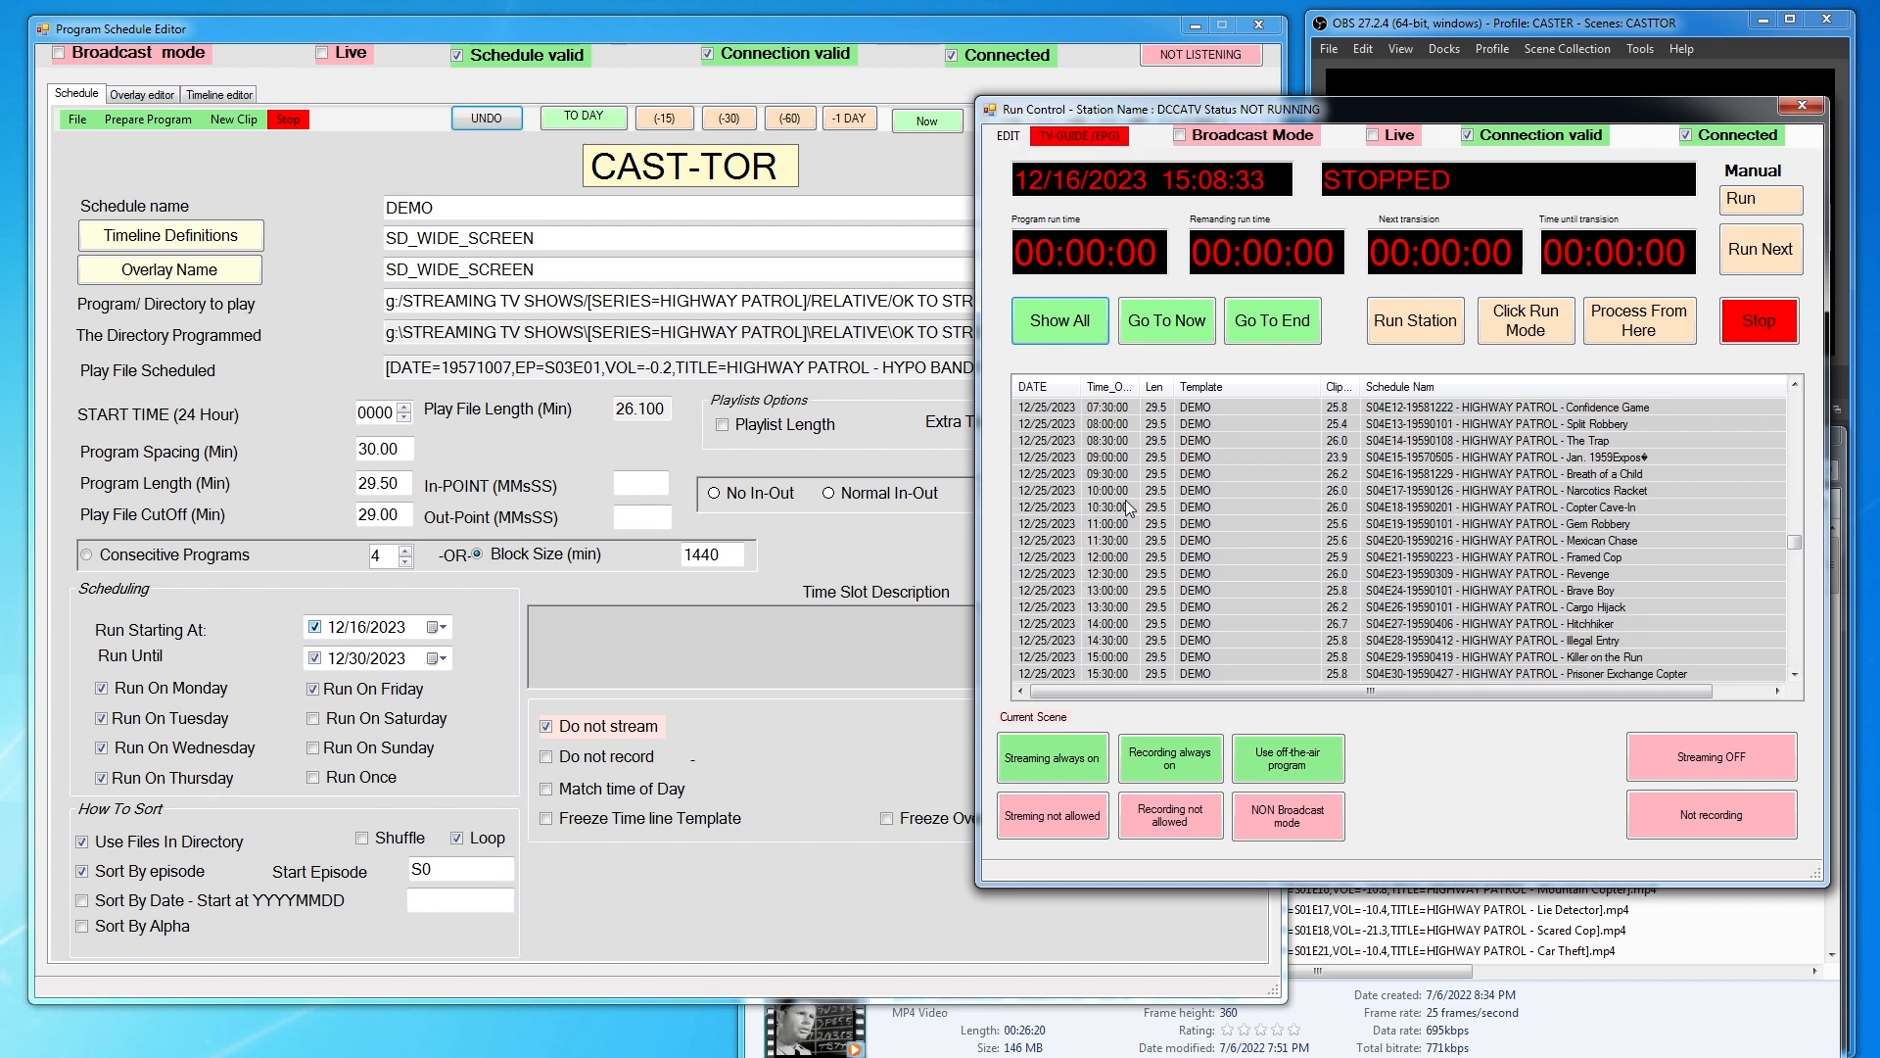
{"action": "left_click", "coordinate": [1794, 437]}
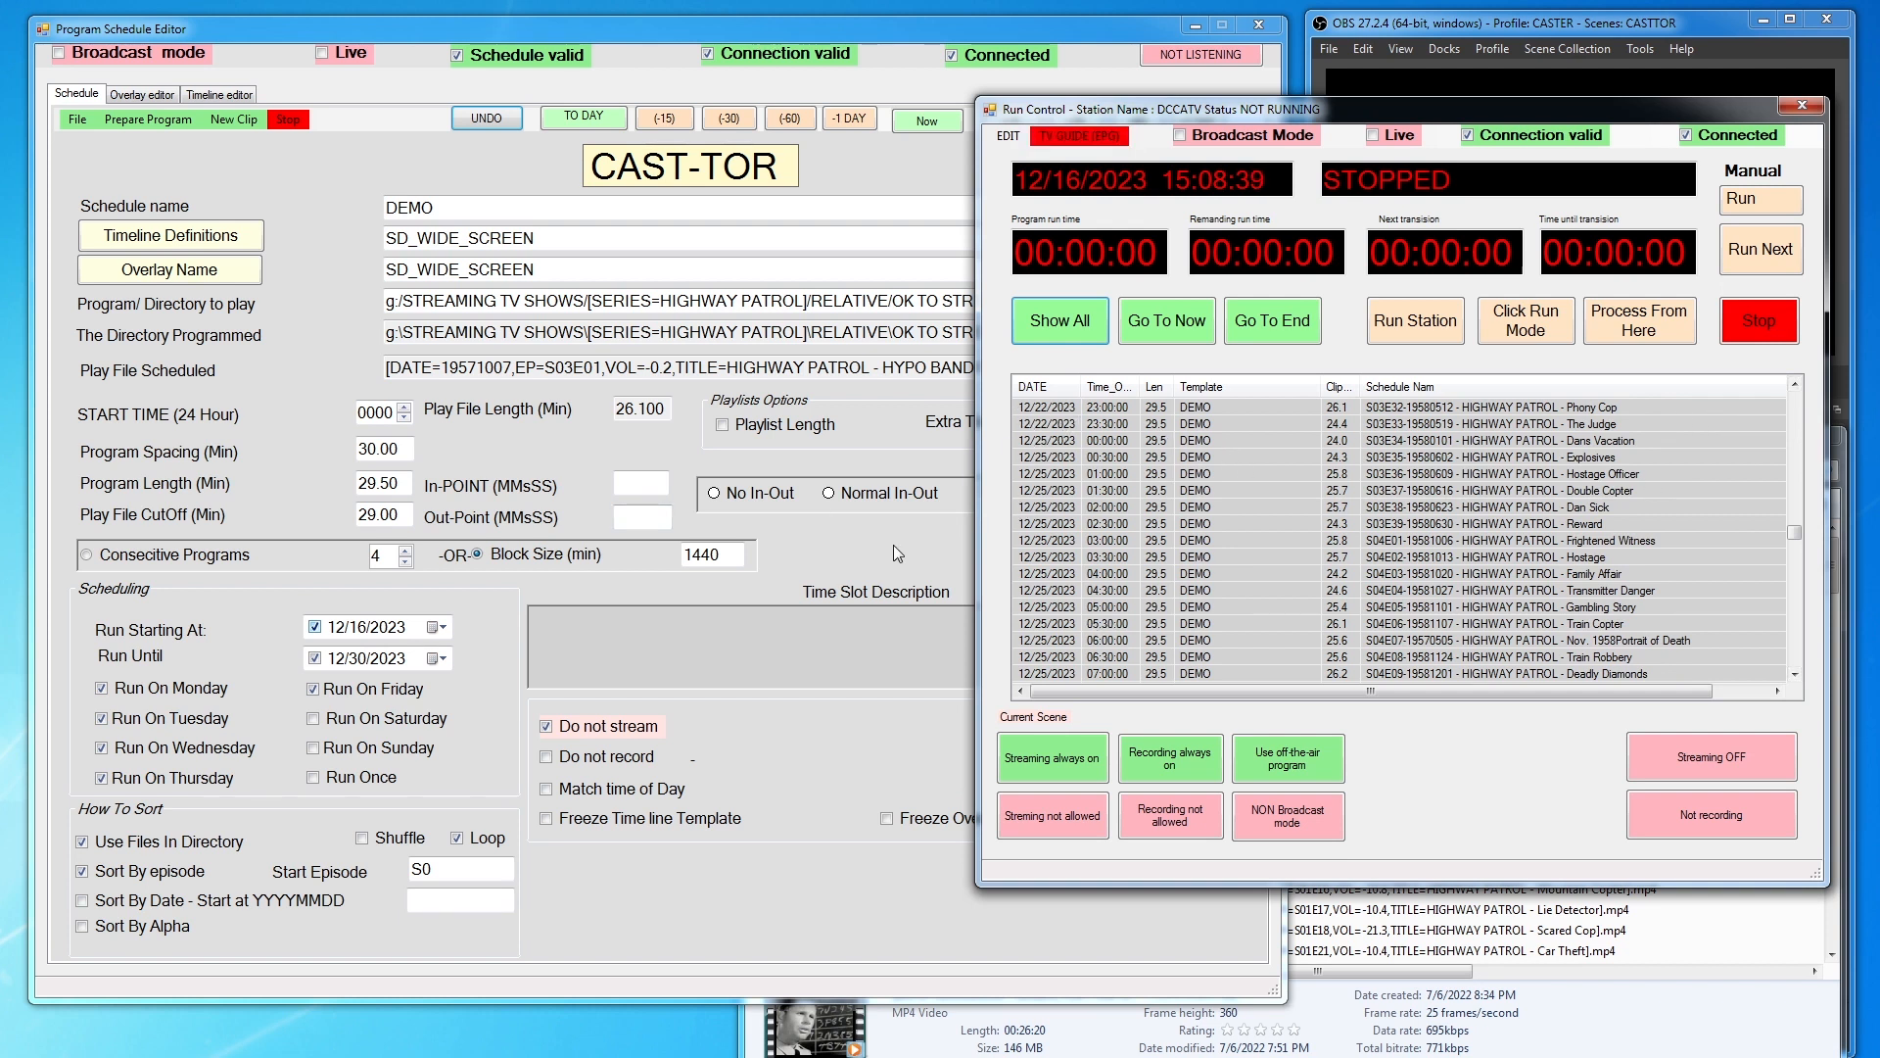
Undo the last addition to the schedule and exclude Tuesday through Friday so that only Monday remains a run day
{"action": "left_click", "coordinate": [478, 115]}
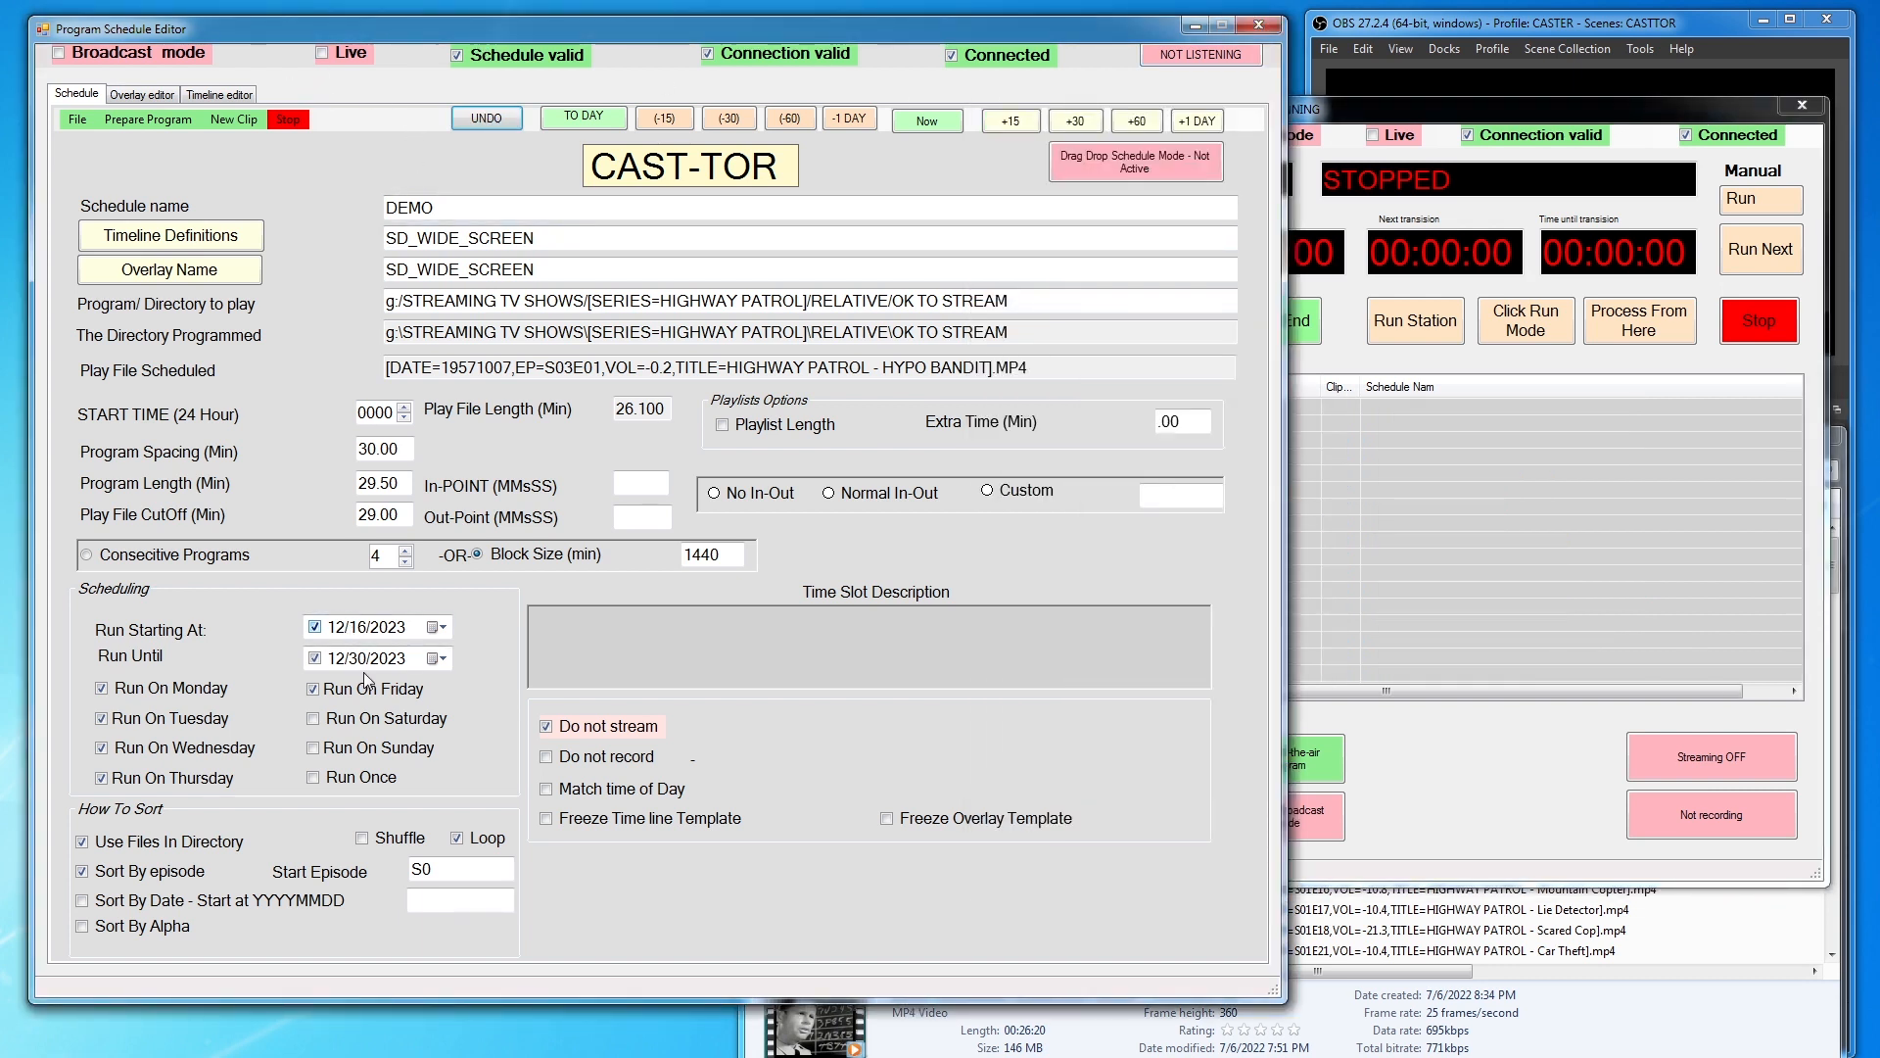
{"action": "left_click", "coordinate": [103, 716]}
{"action": "left_click", "coordinate": [102, 749]}
{"action": "left_click", "coordinate": [101, 777]}
{"action": "left_click", "coordinate": [315, 689]}
Set the run-until date to 4/12/2024 for the Monday-only schedule
{"action": "left_click", "coordinate": [437, 659]}
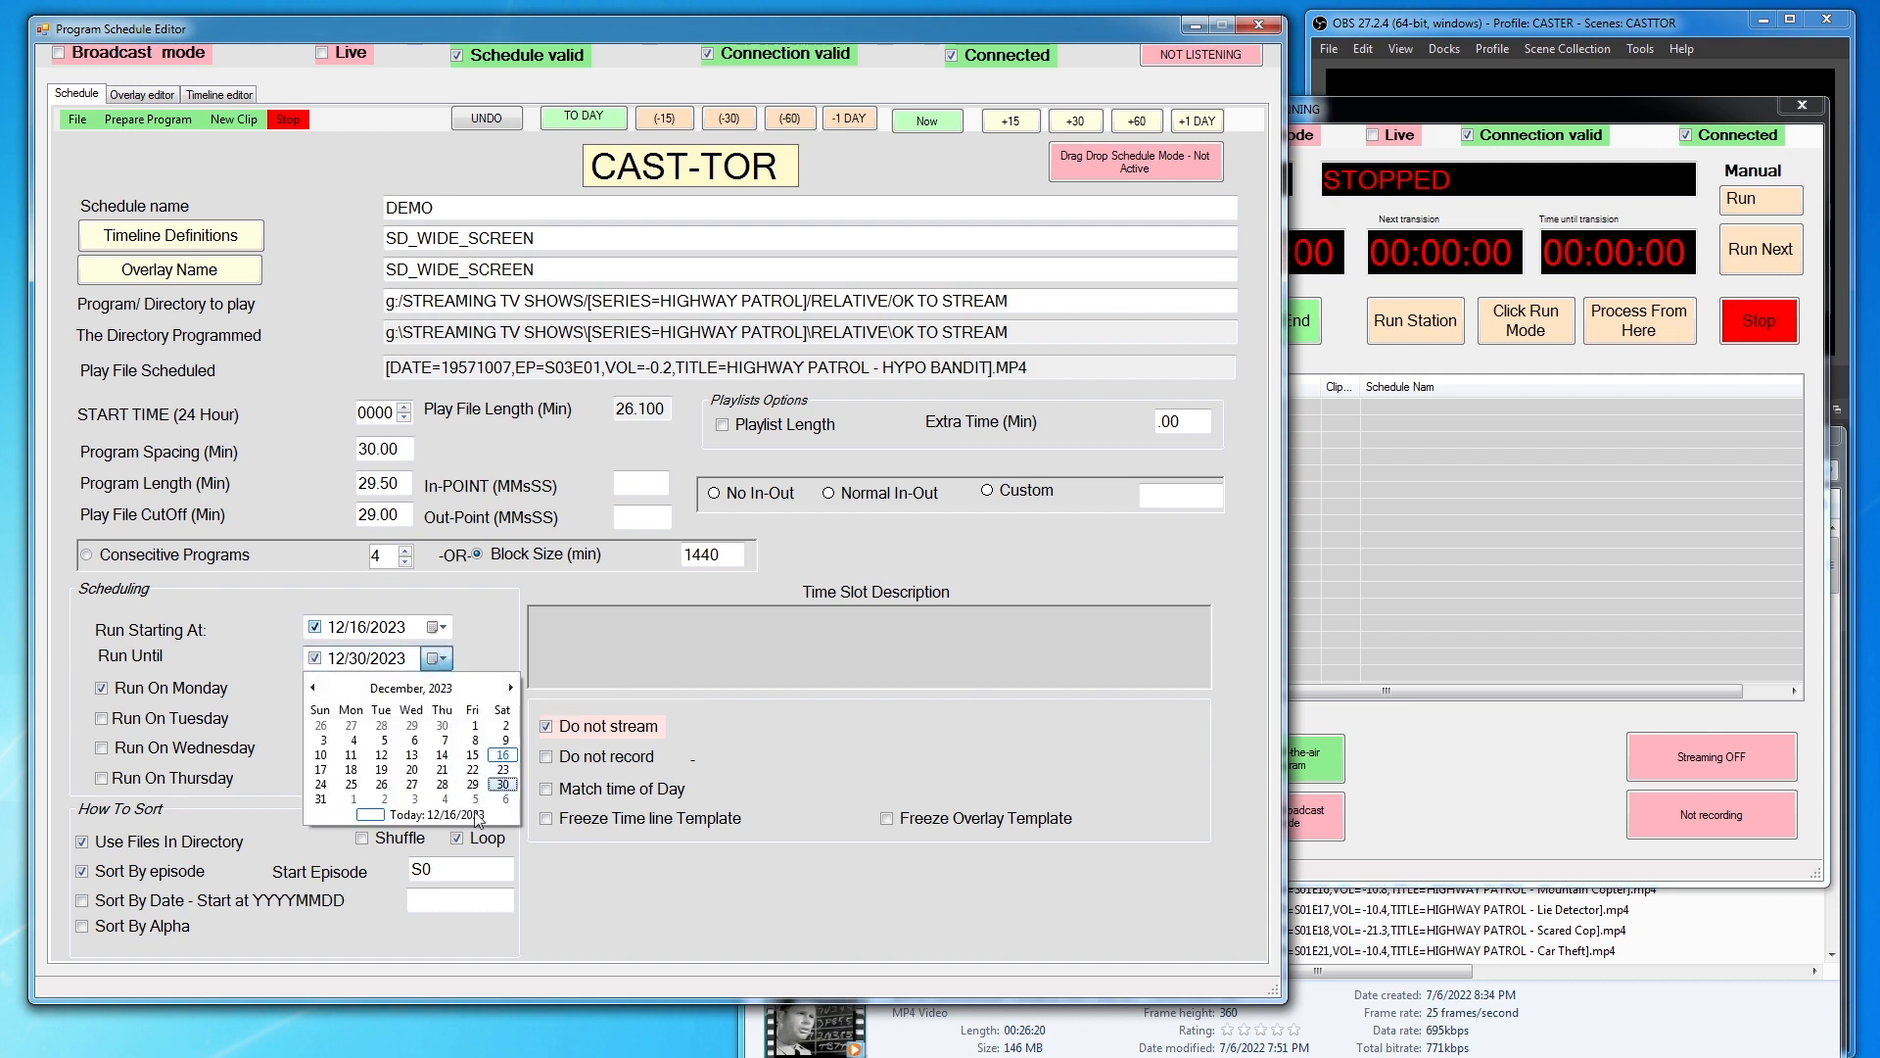
{"action": "left_click", "coordinate": [512, 687]}
{"action": "left_click", "coordinate": [512, 688]}
{"action": "left_click", "coordinate": [511, 687]}
{"action": "left_click", "coordinate": [512, 687]}
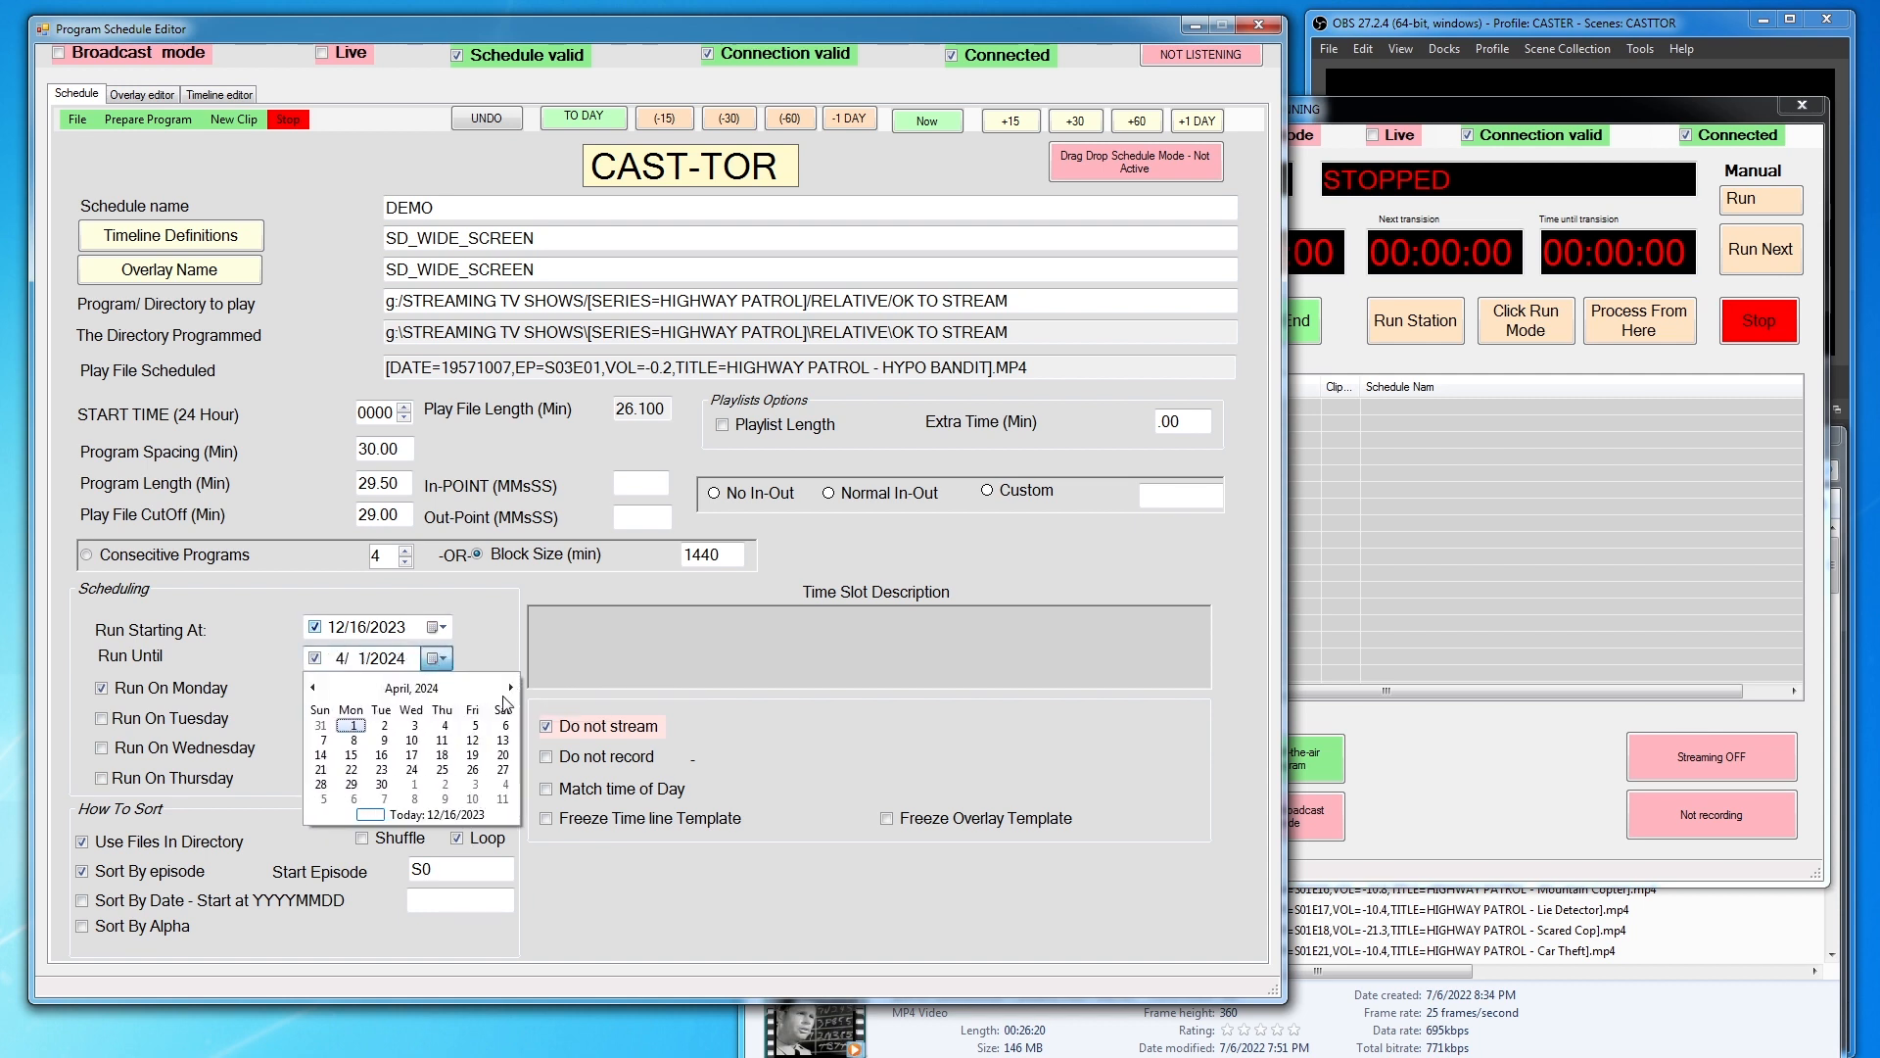
{"action": "left_click", "coordinate": [473, 741]}
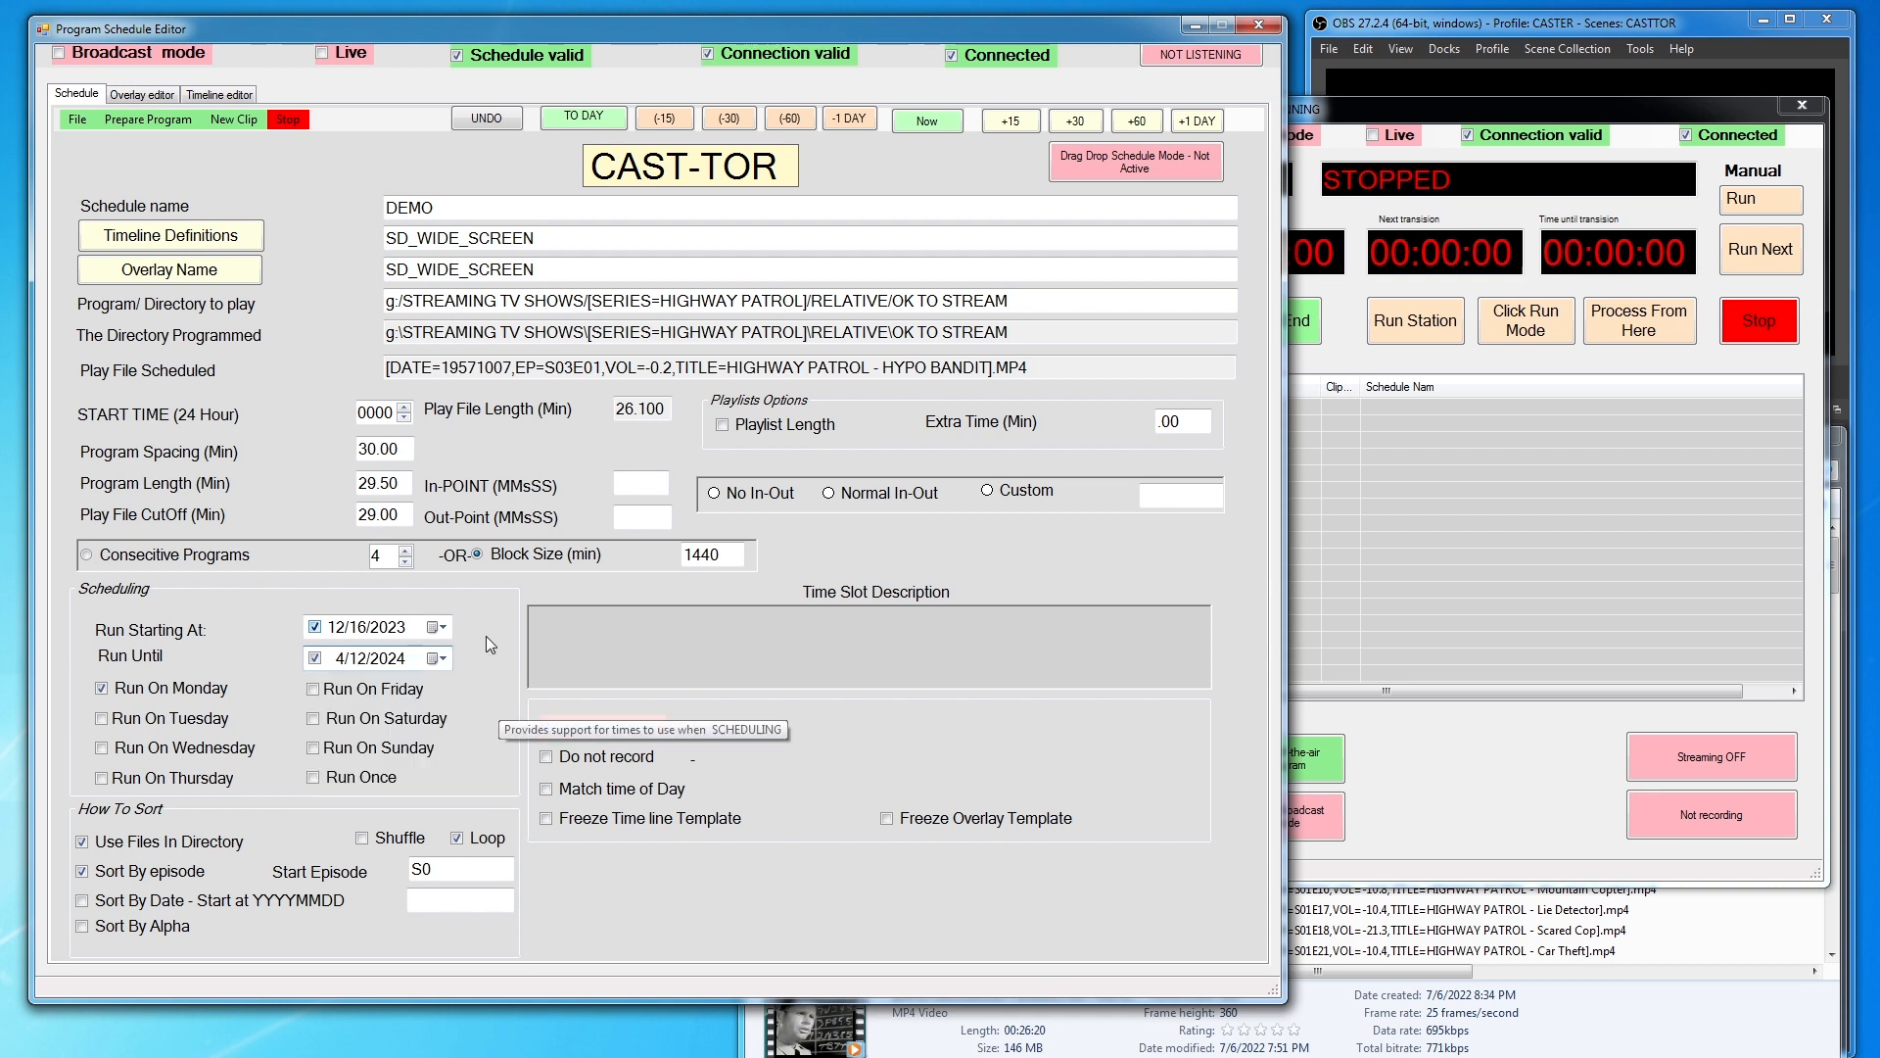
Add the Monday-only programs to the schedule and examine the dates in Run Control from mid-December into January
{"action": "left_click", "coordinate": [153, 121]}
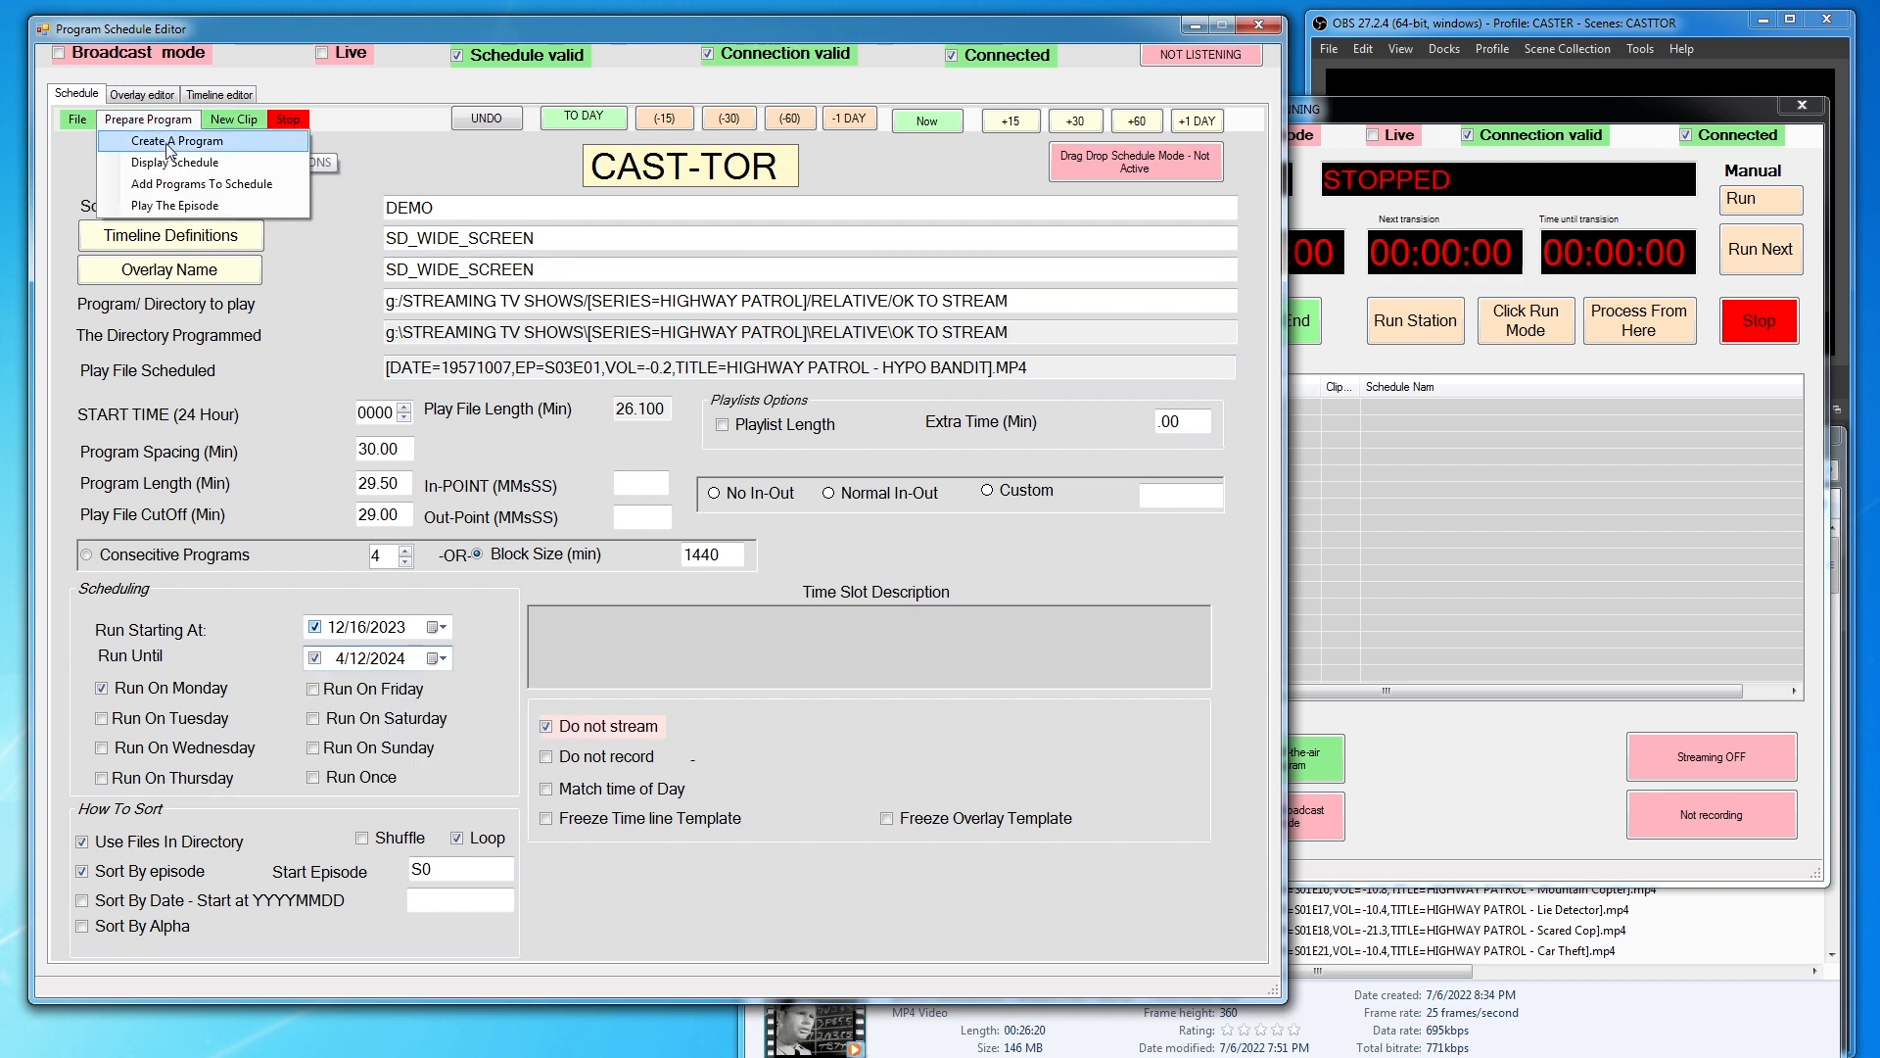
{"action": "left_click", "coordinate": [205, 186]}
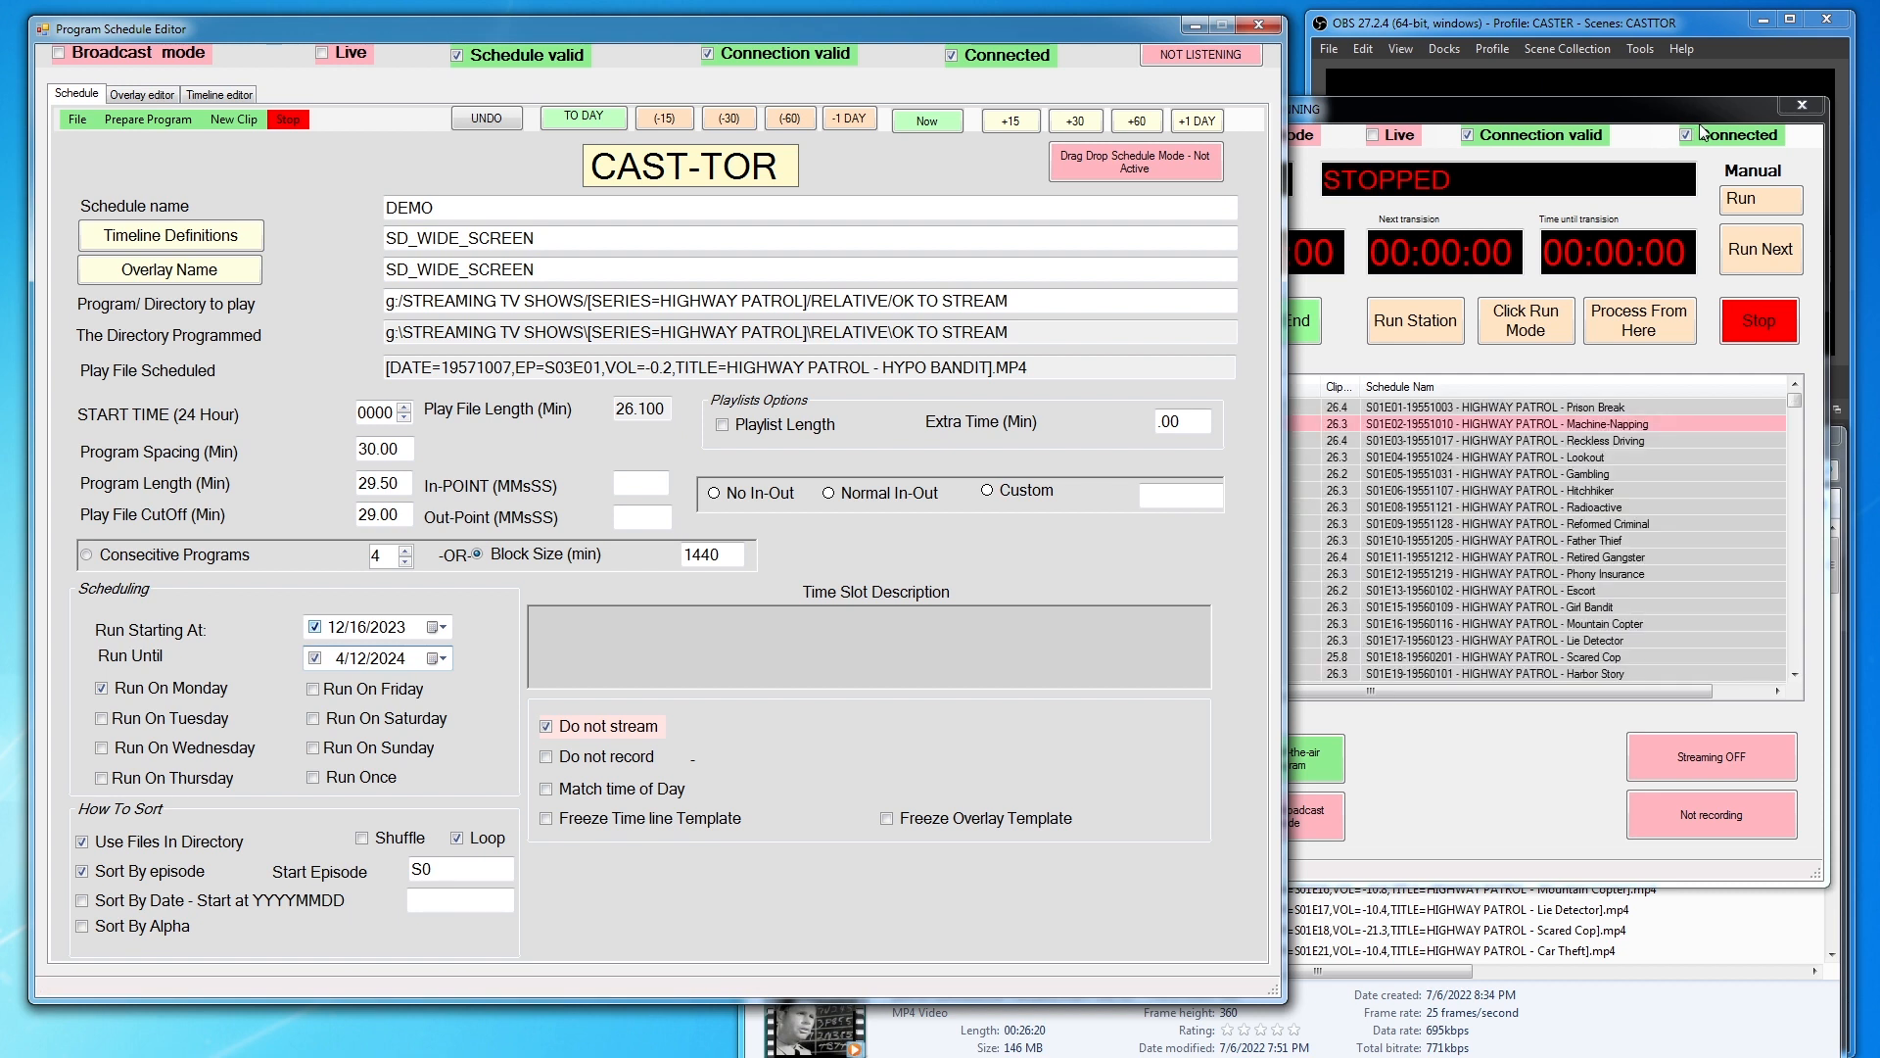
{"action": "left_click", "coordinate": [1508, 118]}
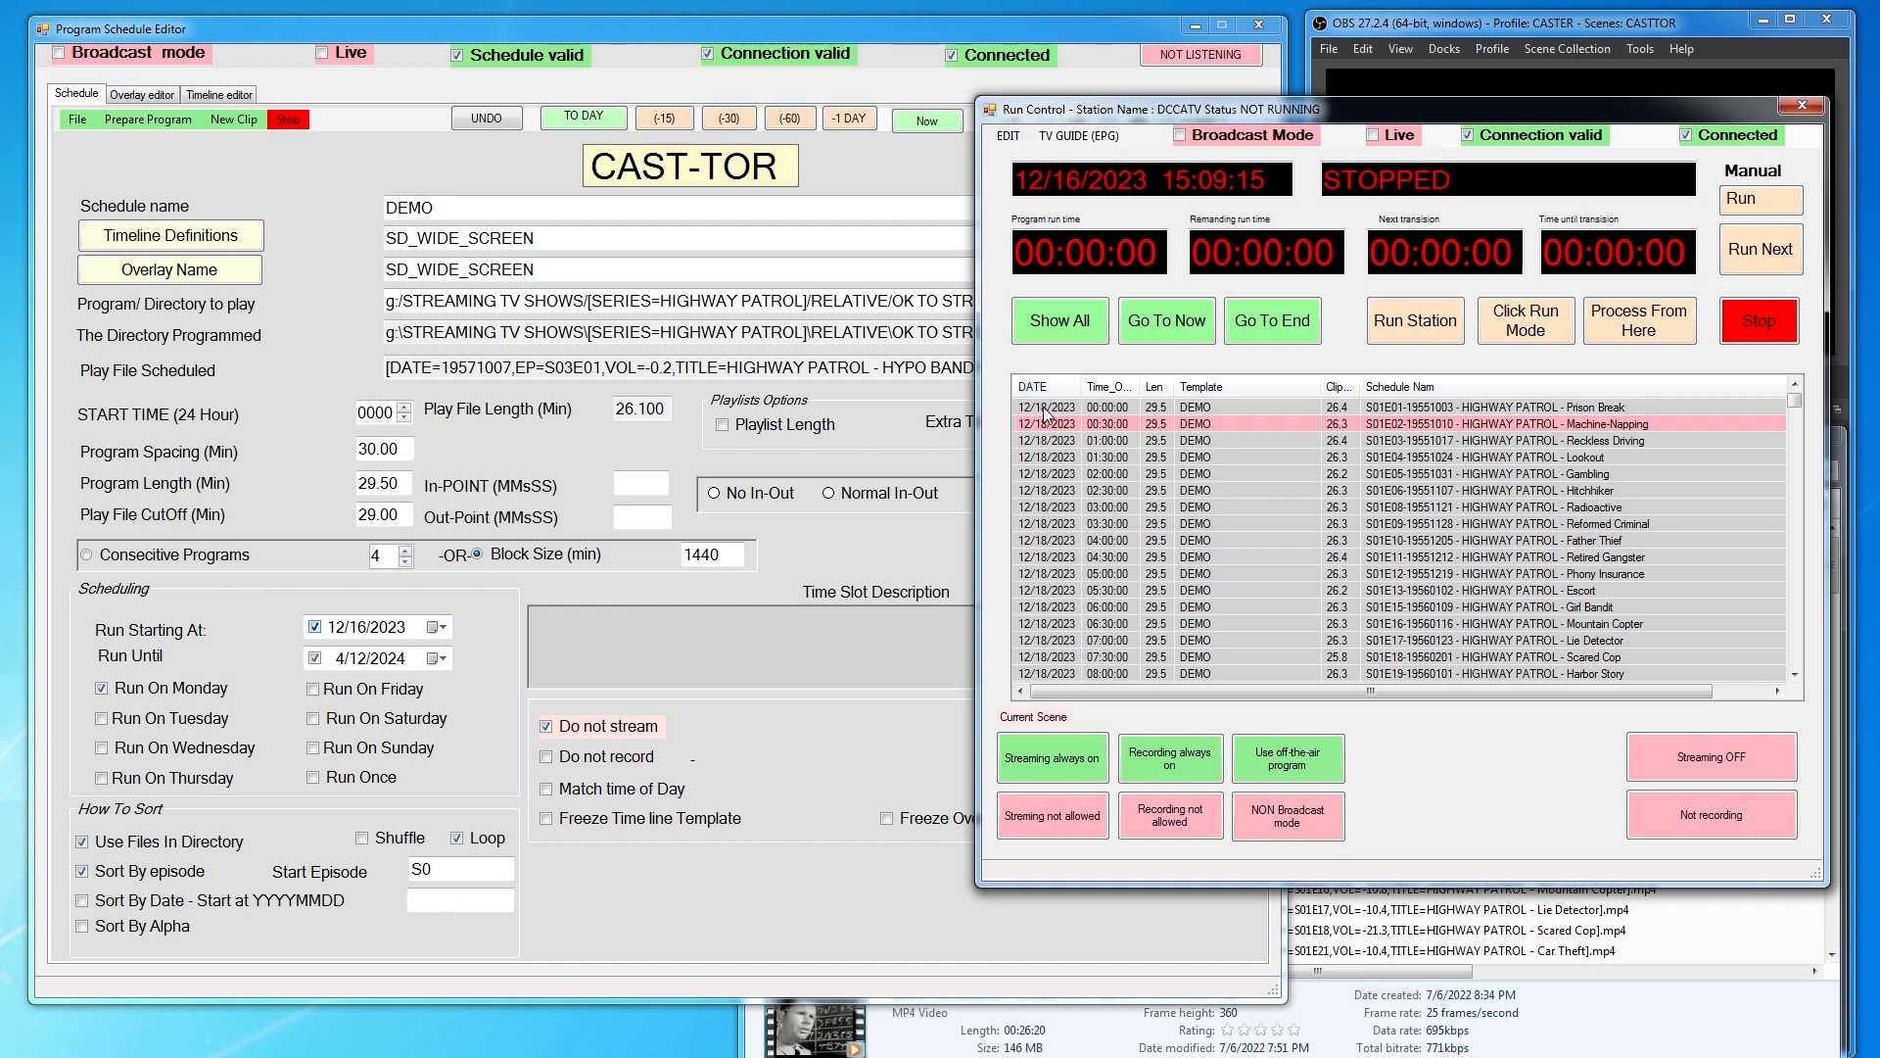
{"action": "left_click", "coordinate": [1794, 607]}
{"action": "left_click", "coordinate": [1794, 607]}
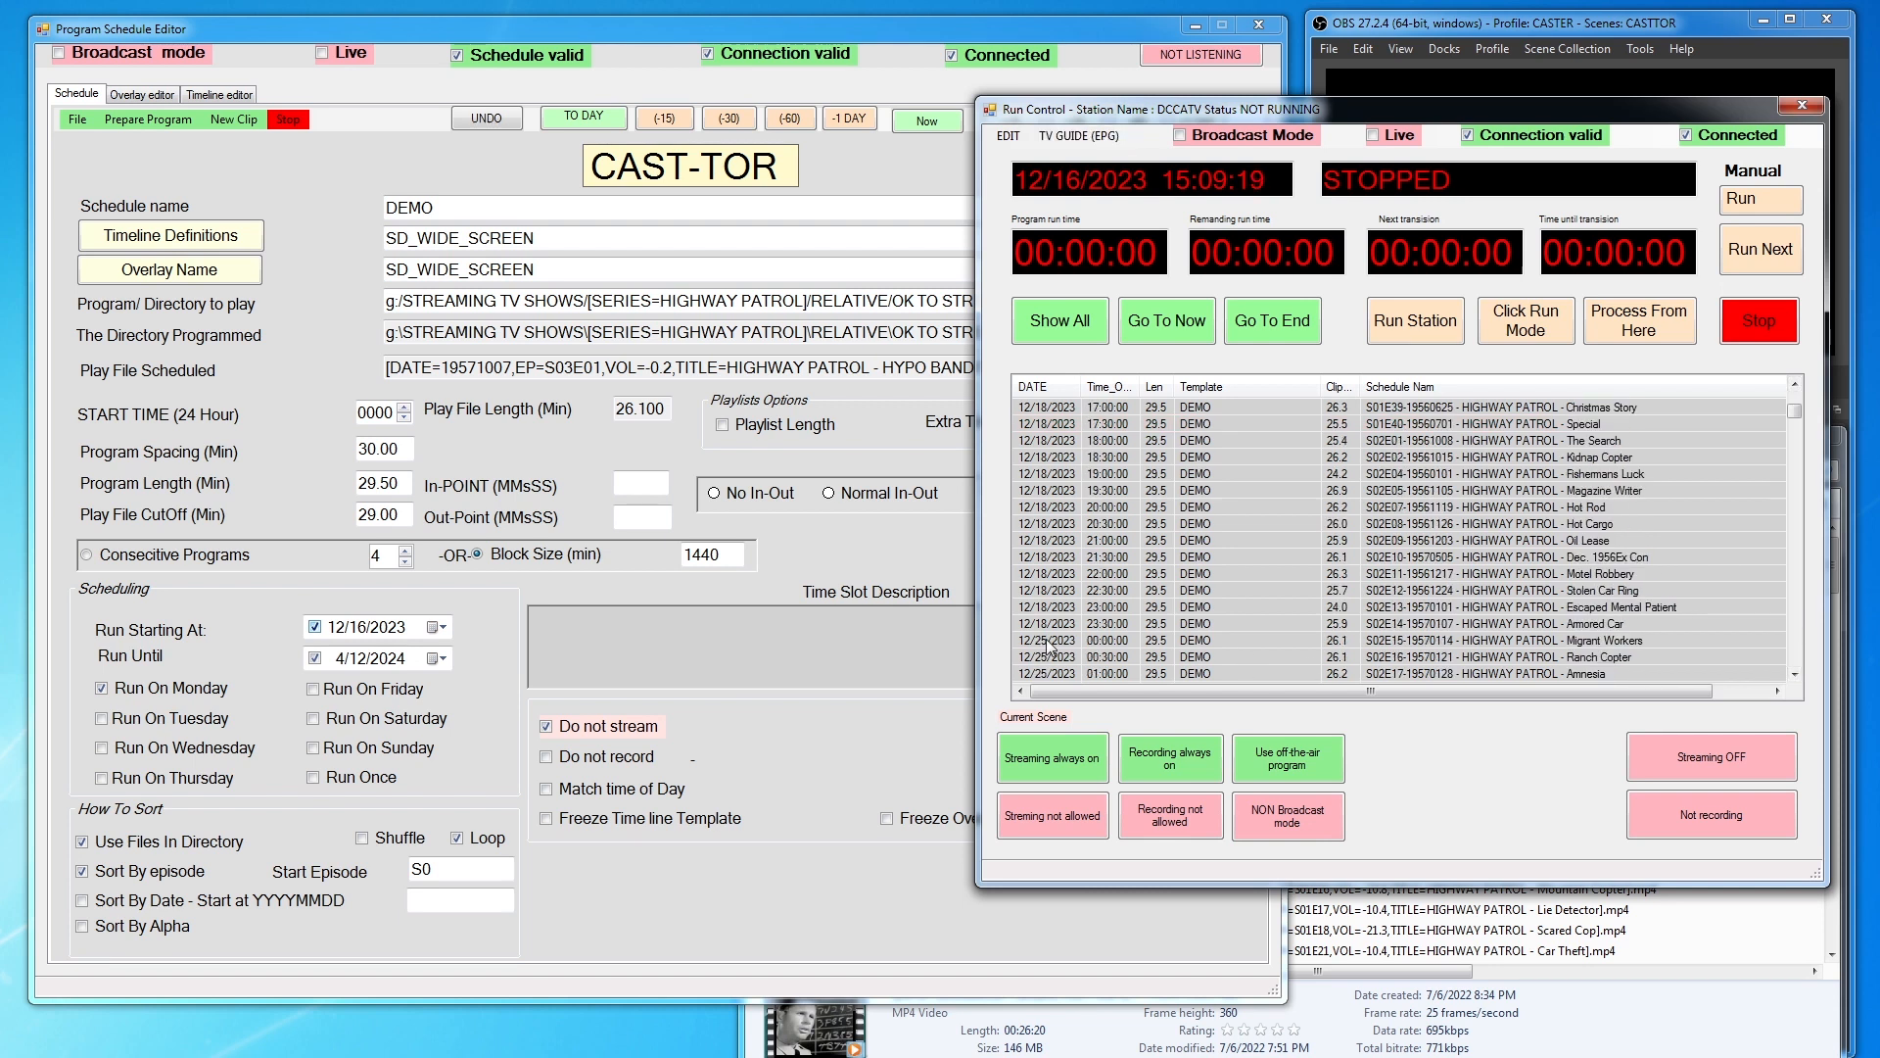
{"action": "left_click", "coordinate": [1792, 655]}
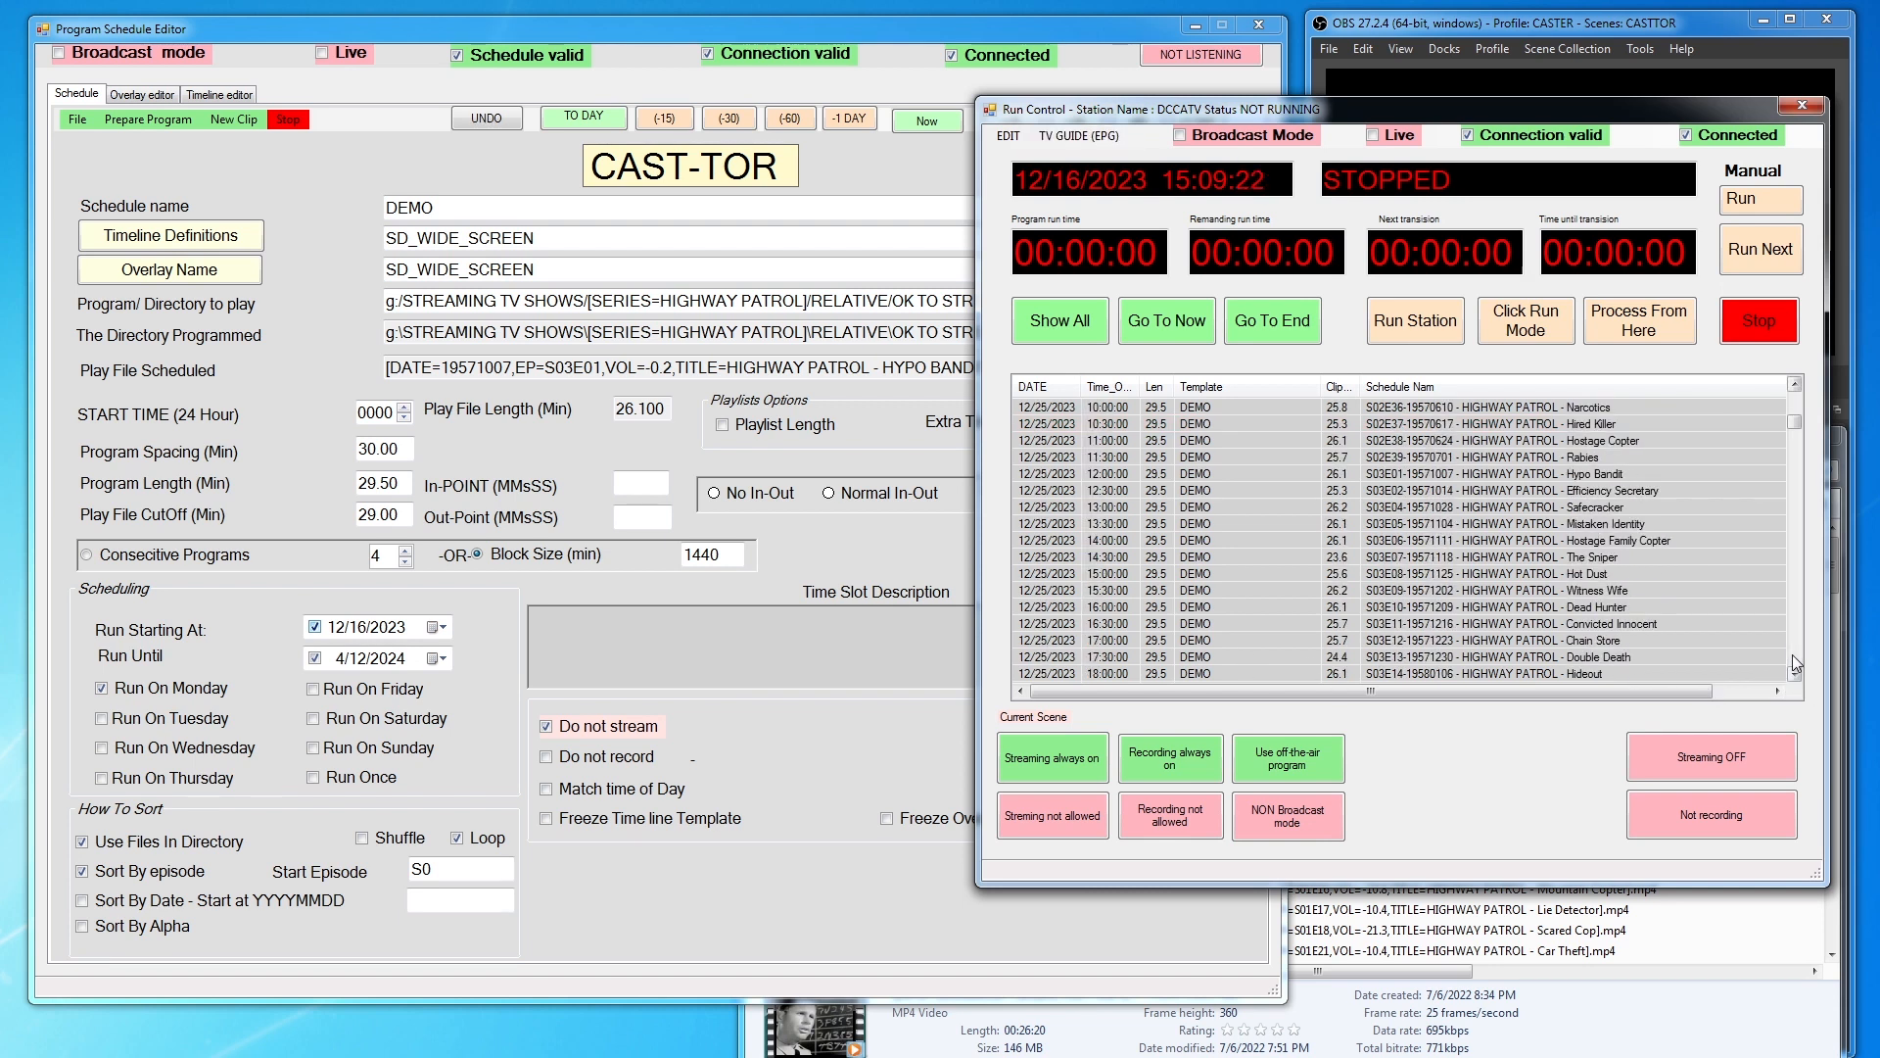
{"action": "left_click", "coordinate": [1792, 654]}
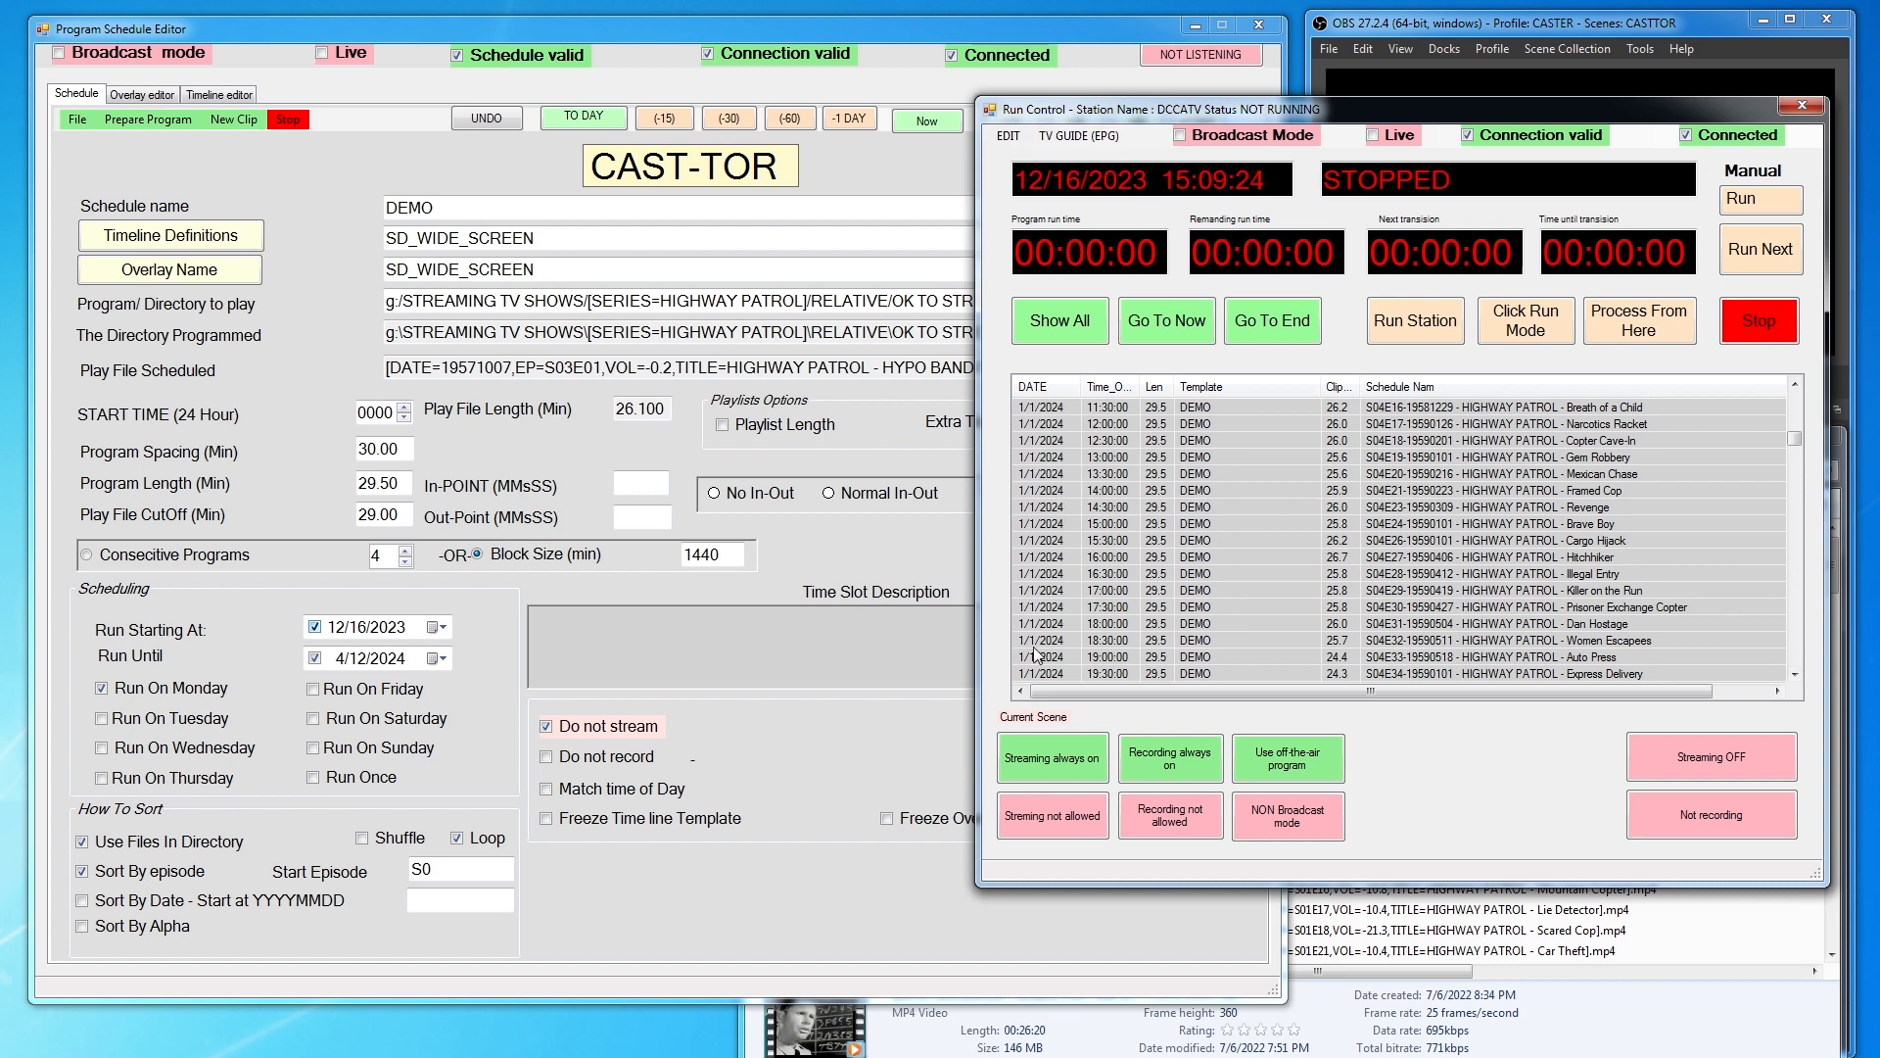
{"action": "left_click", "coordinate": [1794, 655]}
{"action": "left_click", "coordinate": [1794, 655]}
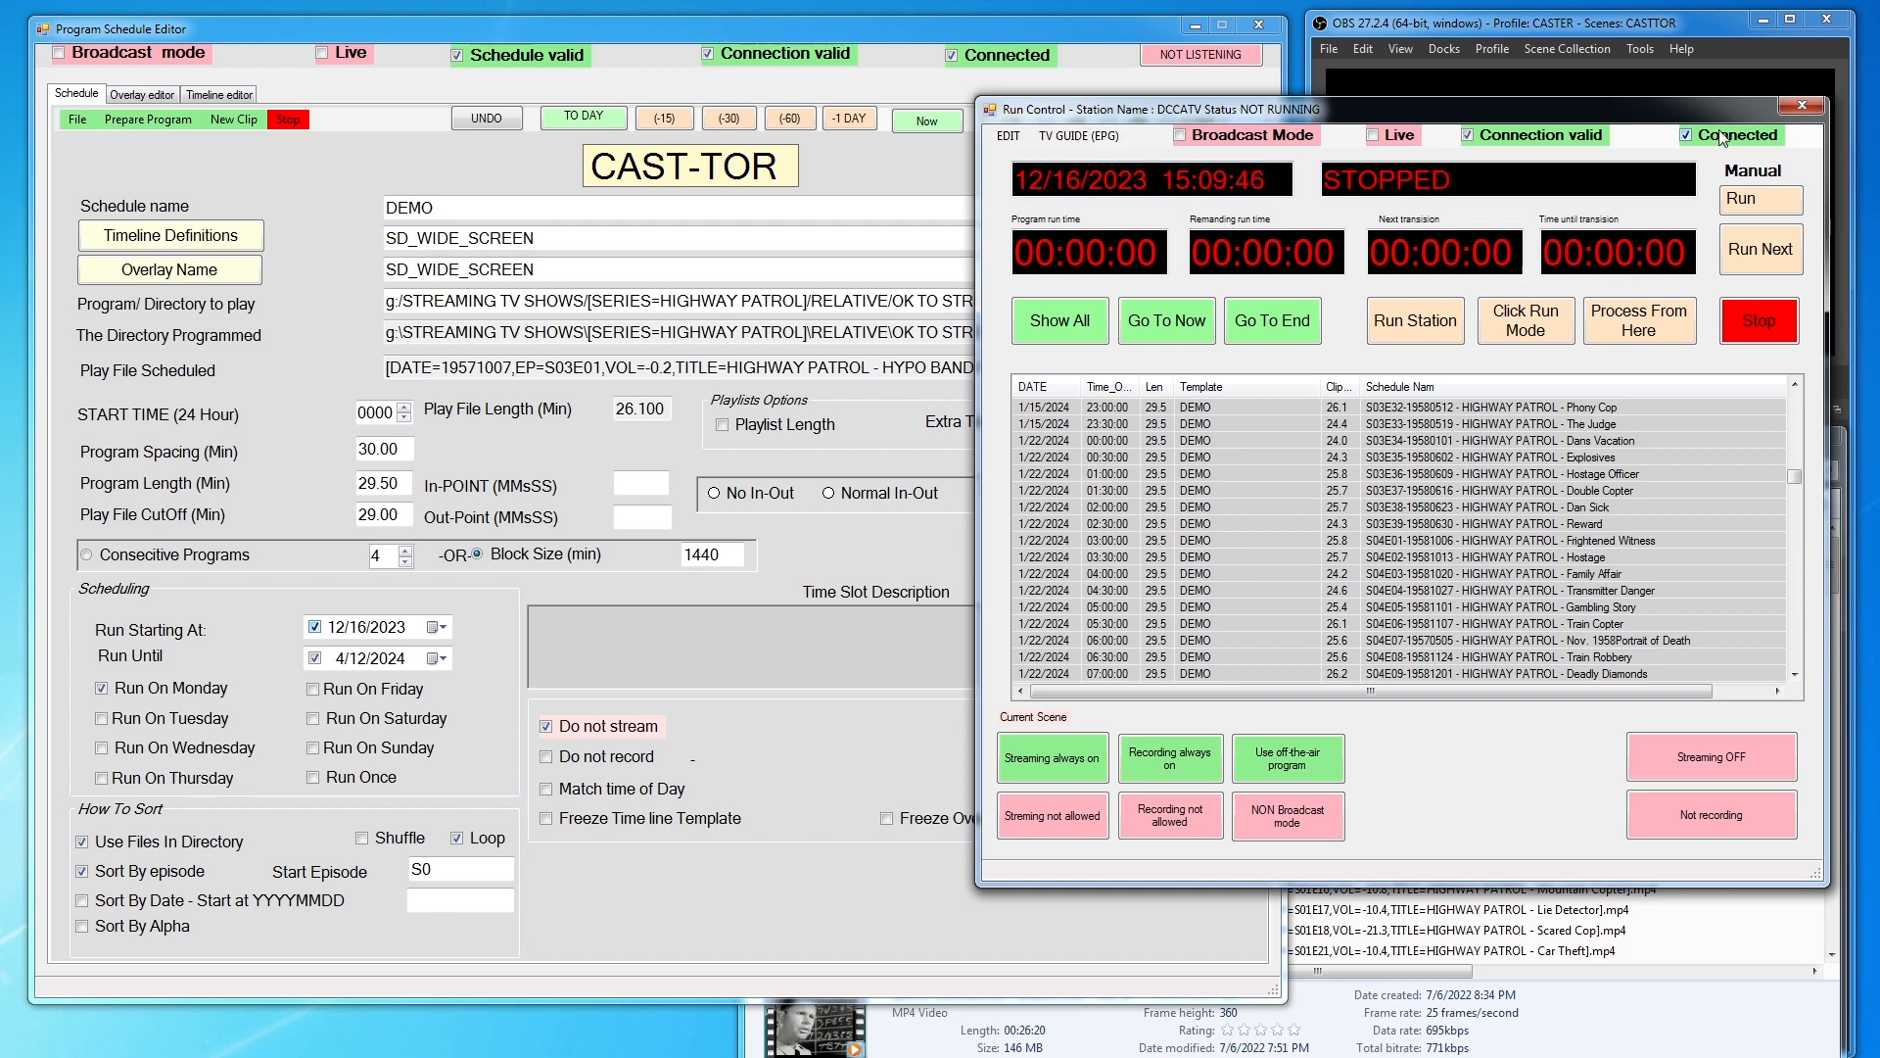
Undo the Monday-only addition and open the PSYCHIC CONNECTIONS.jsonPR program template from COMMON
{"action": "left_click", "coordinate": [488, 126]}
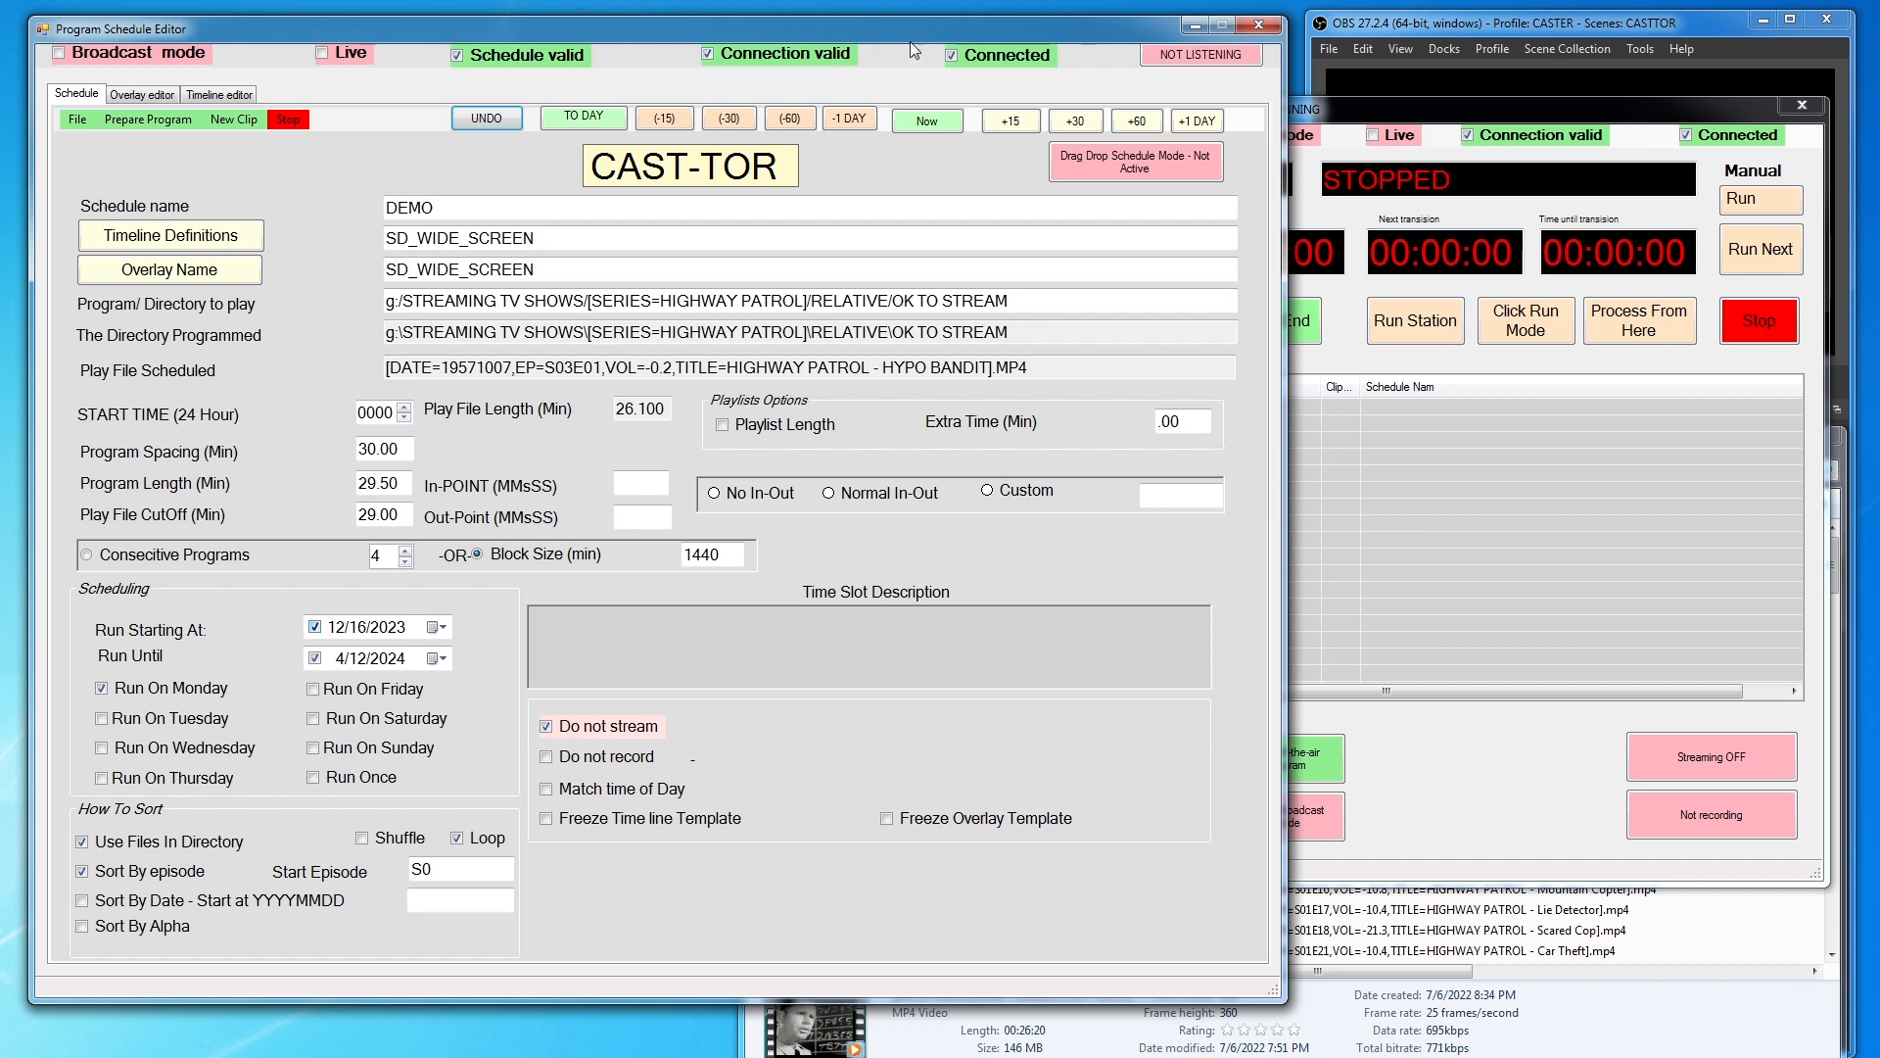
{"action": "mouse_move", "coordinate": [1476, 115]}
{"action": "left_mouse_down"}
{"action": "mouse_move", "coordinate": [1497, 115]}
{"action": "mouse_move", "coordinate": [1464, 117]}
{"action": "left_mouse_up"}
{"action": "left_click", "coordinate": [80, 121]}
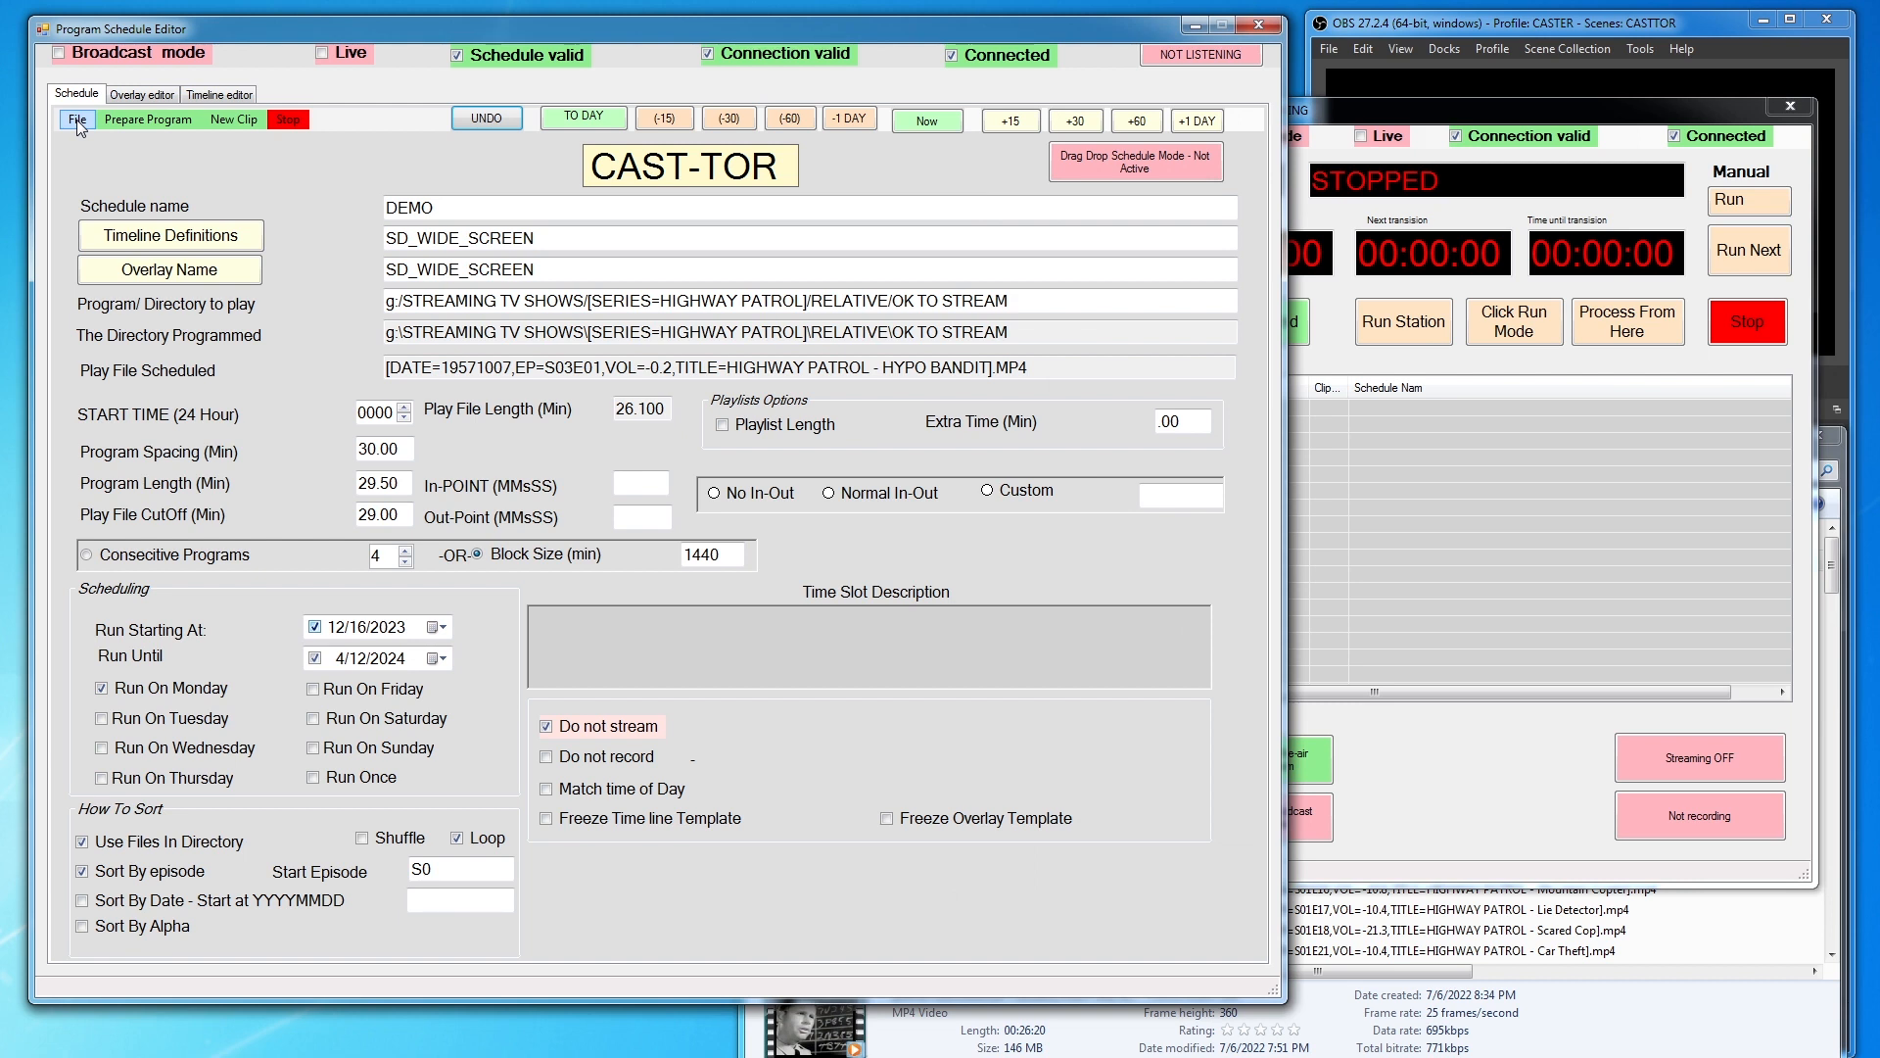
{"action": "left_click", "coordinate": [76, 119]}
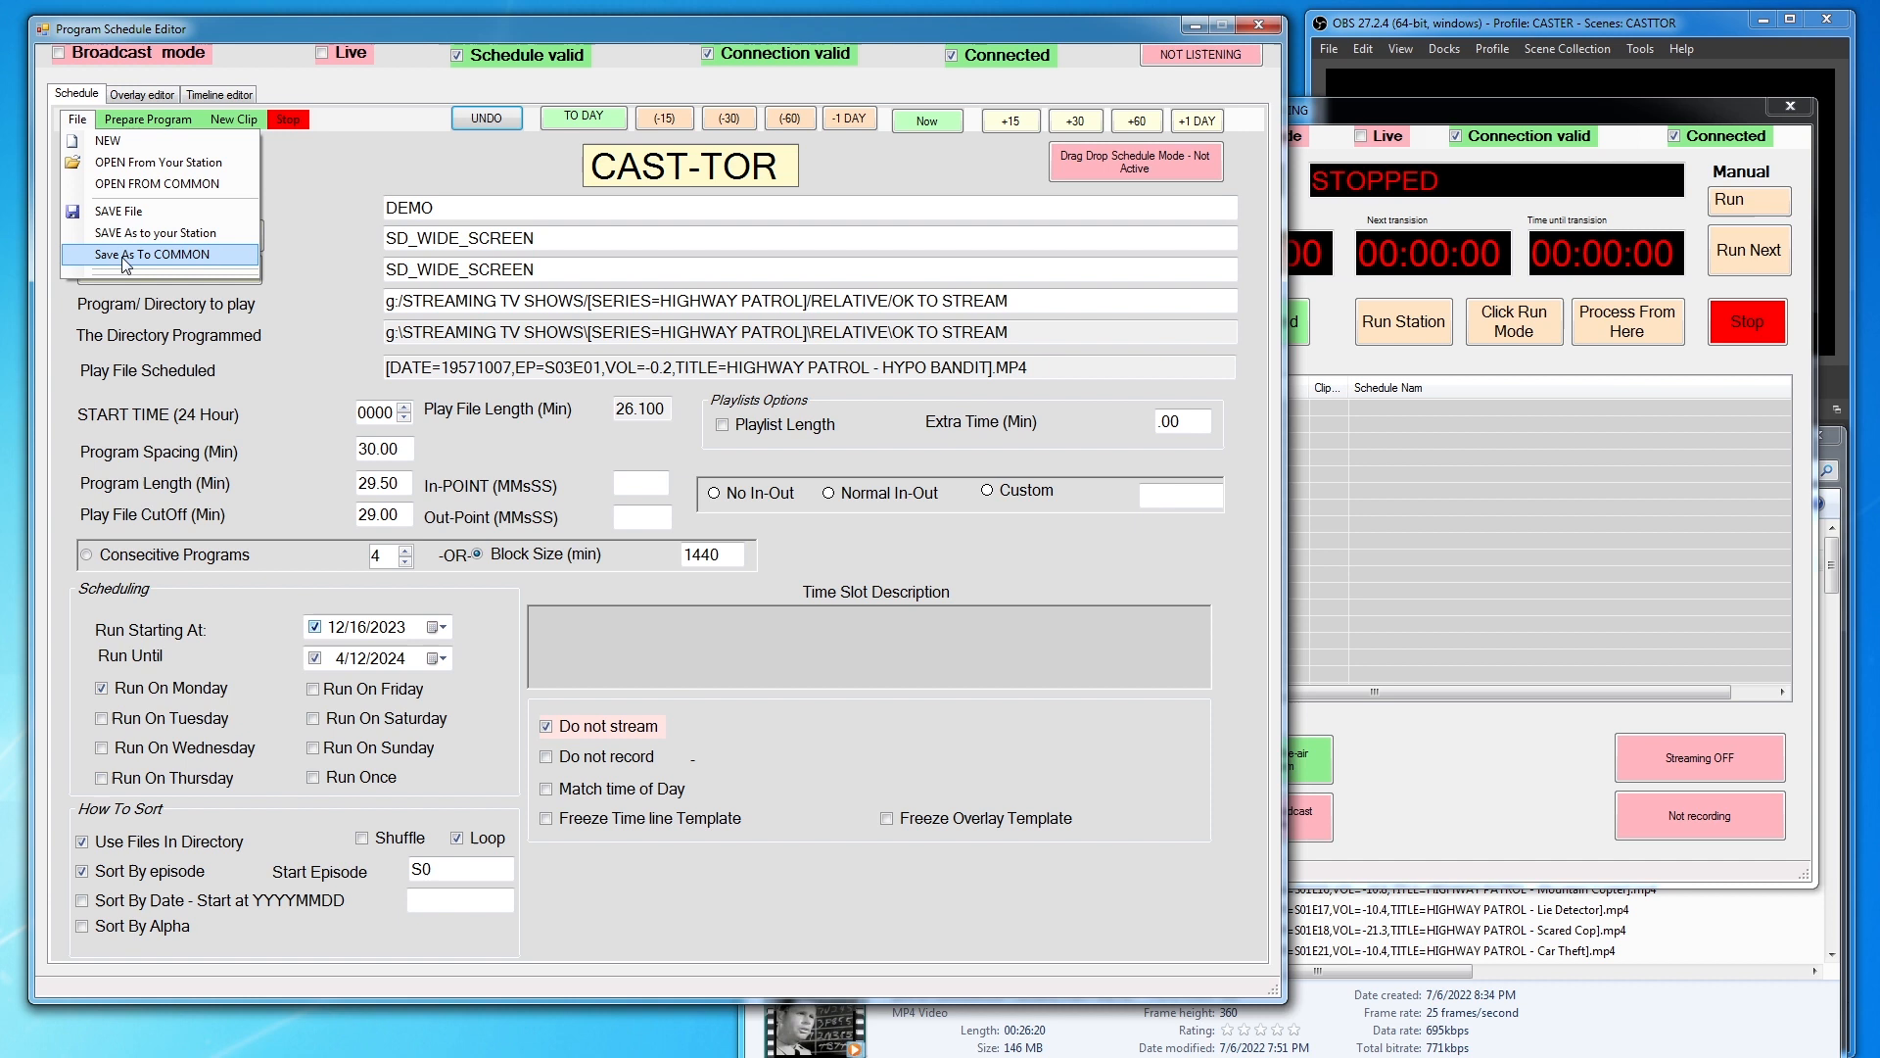
{"action": "left_click", "coordinate": [190, 184]}
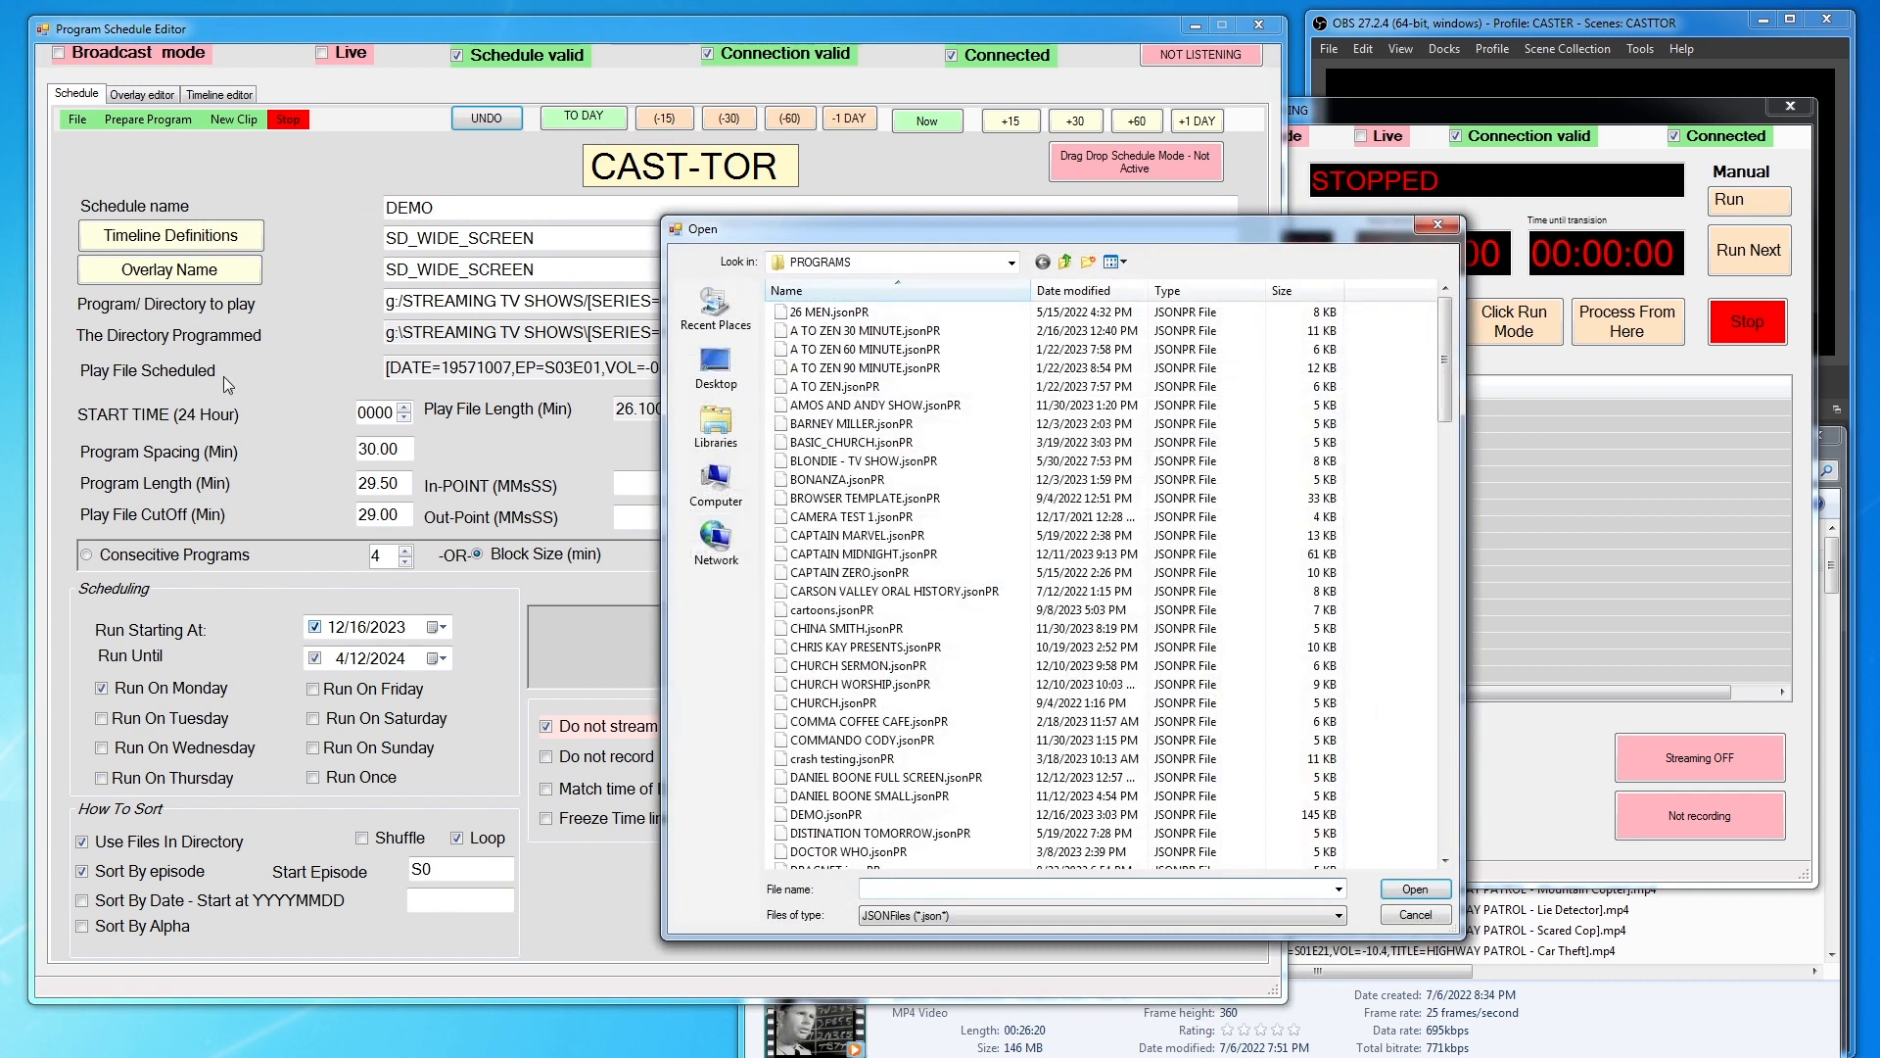
{"action": "left_click_drag", "start_coordinate": [1443, 387], "coordinate": [1435, 712]}
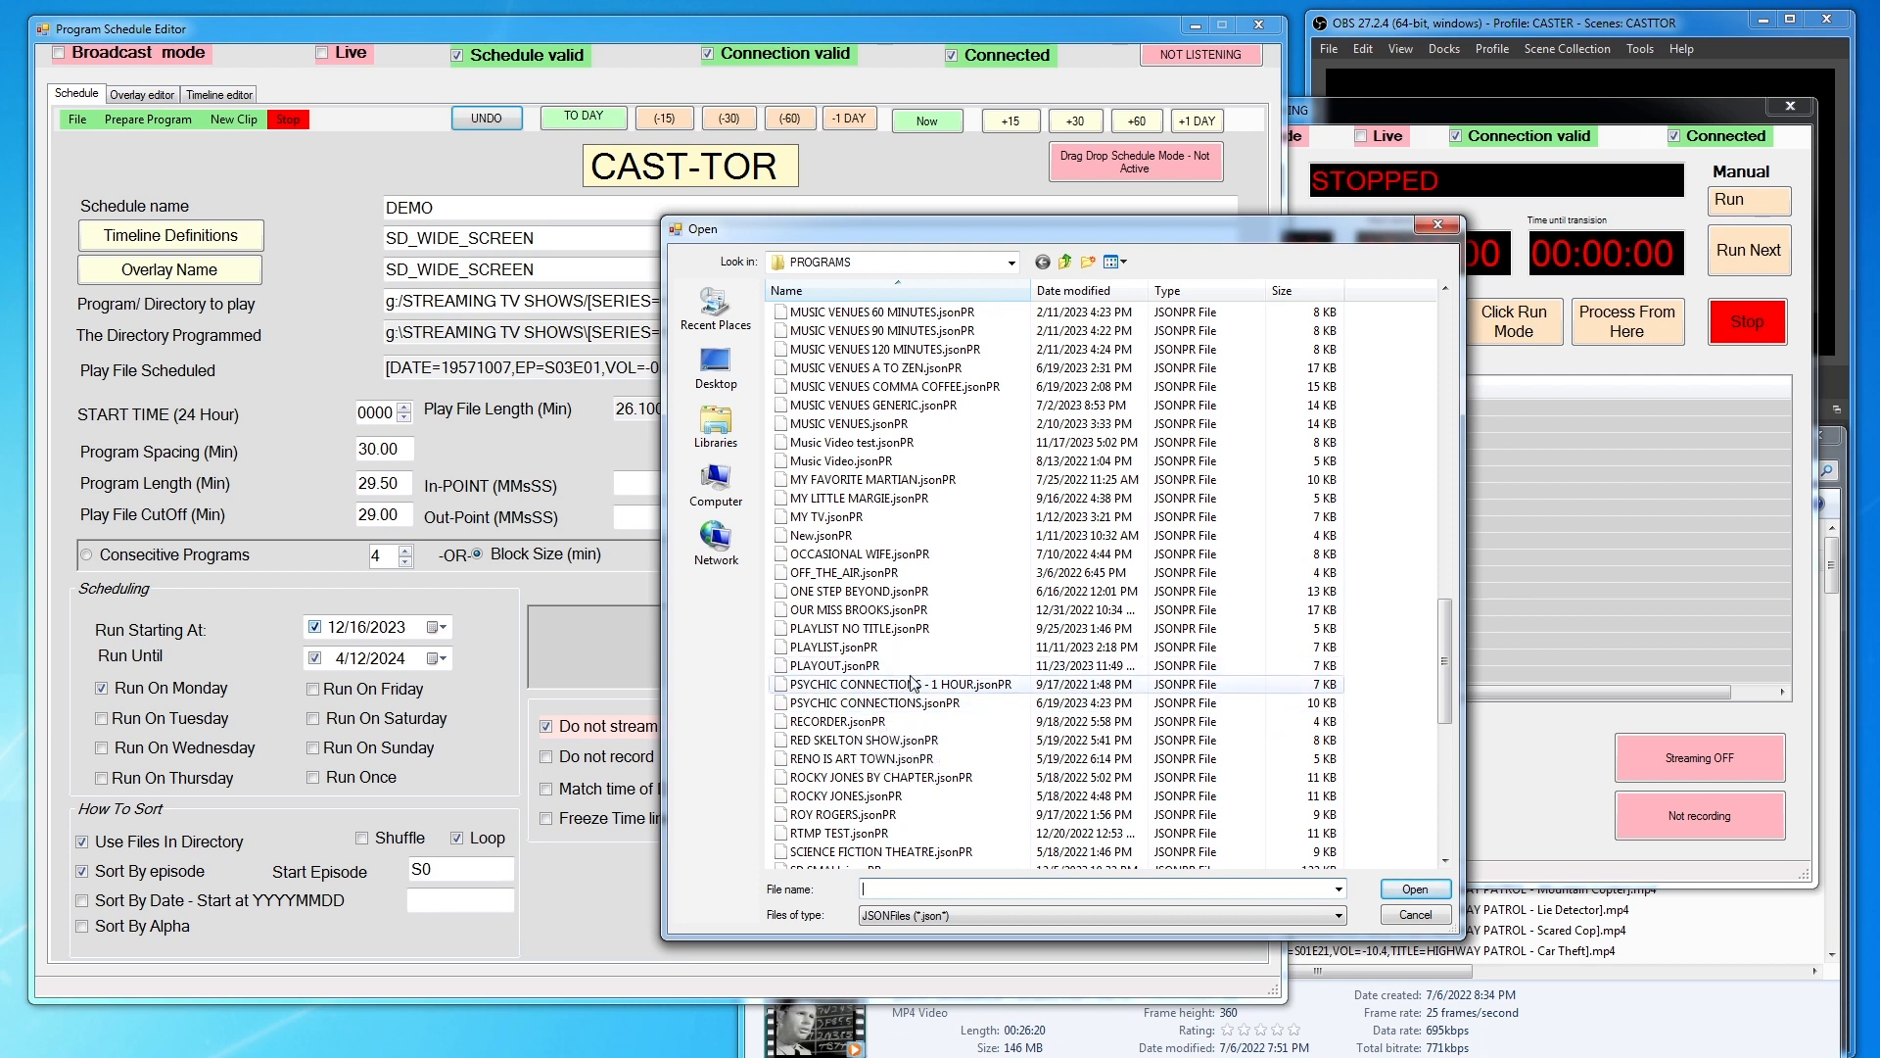
{"action": "left_click", "coordinate": [872, 705]}
{"action": "double_click", "coordinate": [871, 705]}
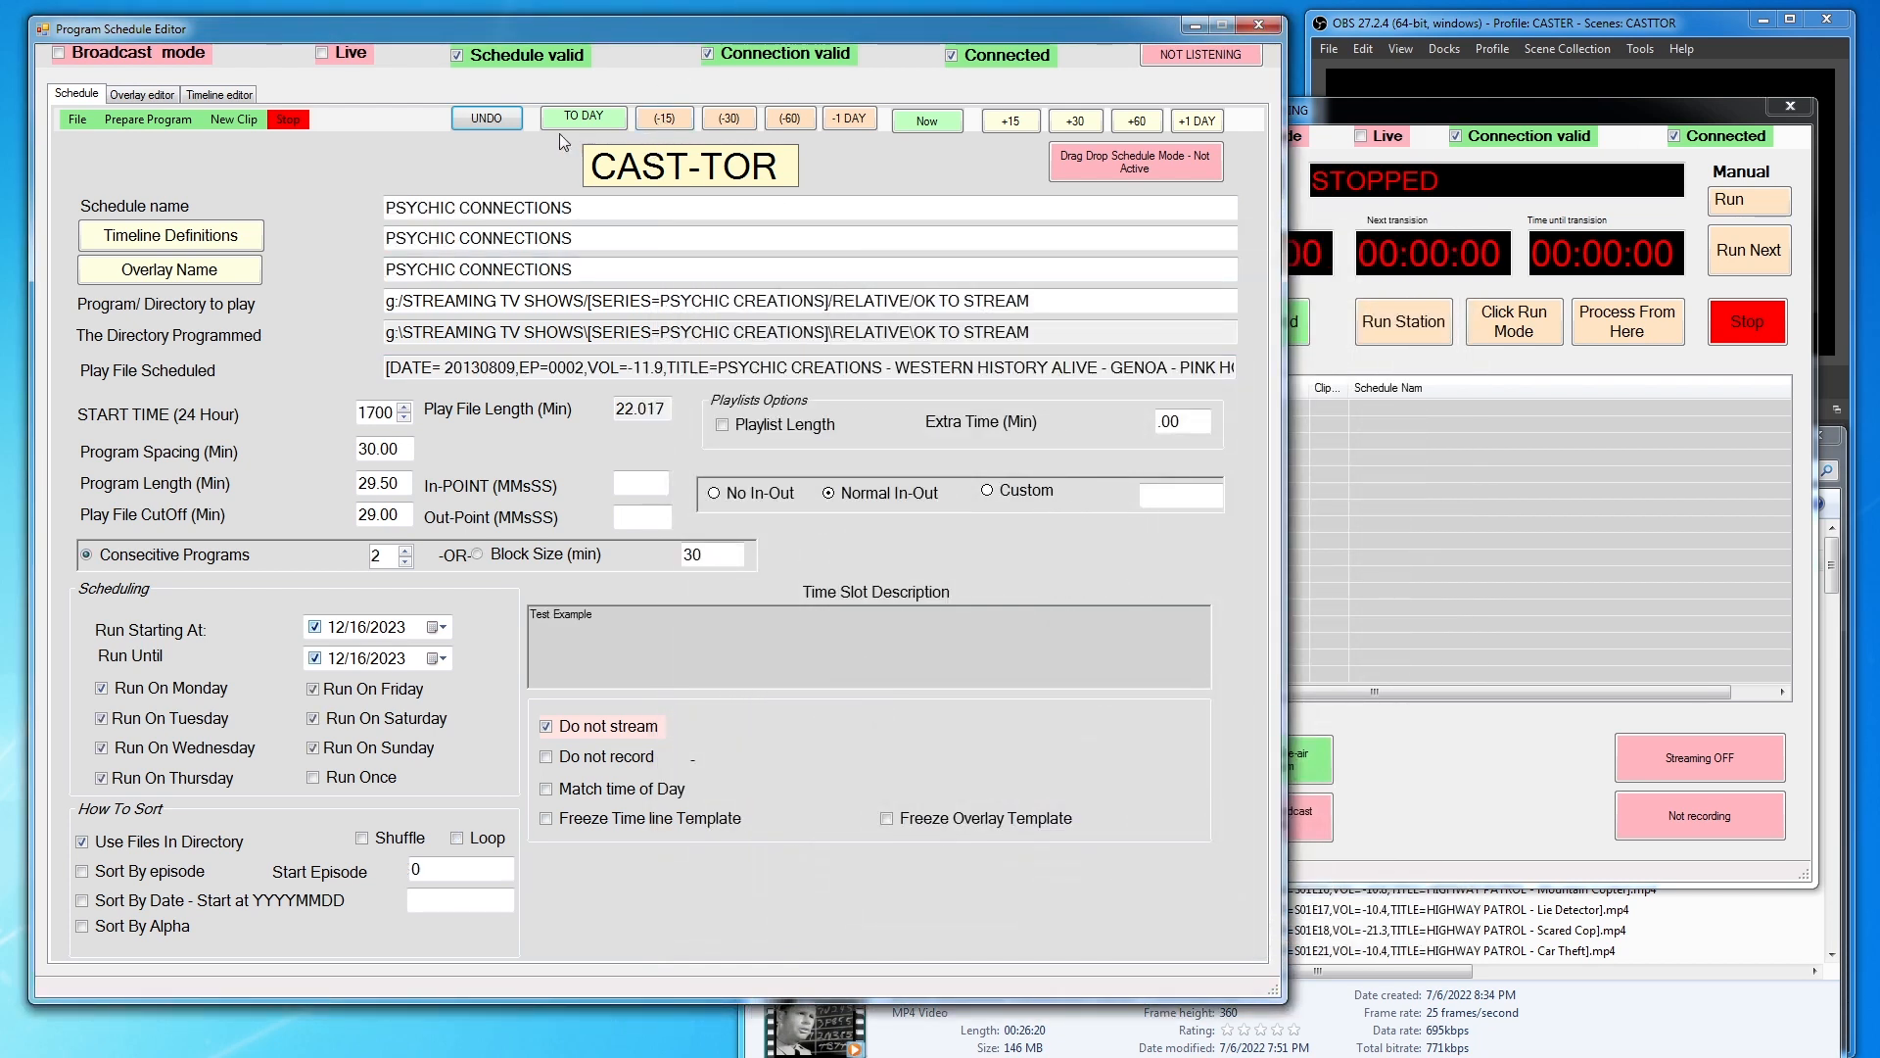
Set the PSYCHIC CONNECTIONS program to start today at 0600
{"action": "left_click", "coordinate": [600, 119]}
{"action": "left_click", "coordinate": [1138, 121]}
{"action": "left_click", "coordinate": [1138, 120]}
{"action": "left_click", "coordinate": [1138, 121]}
Examine the 24-hour clock option in the station's configuration window, then put the window away
{"action": "left_click_drag", "start_coordinate": [2, 1054], "coordinate": [738, 316]}
{"action": "left_click", "coordinate": [790, 670]}
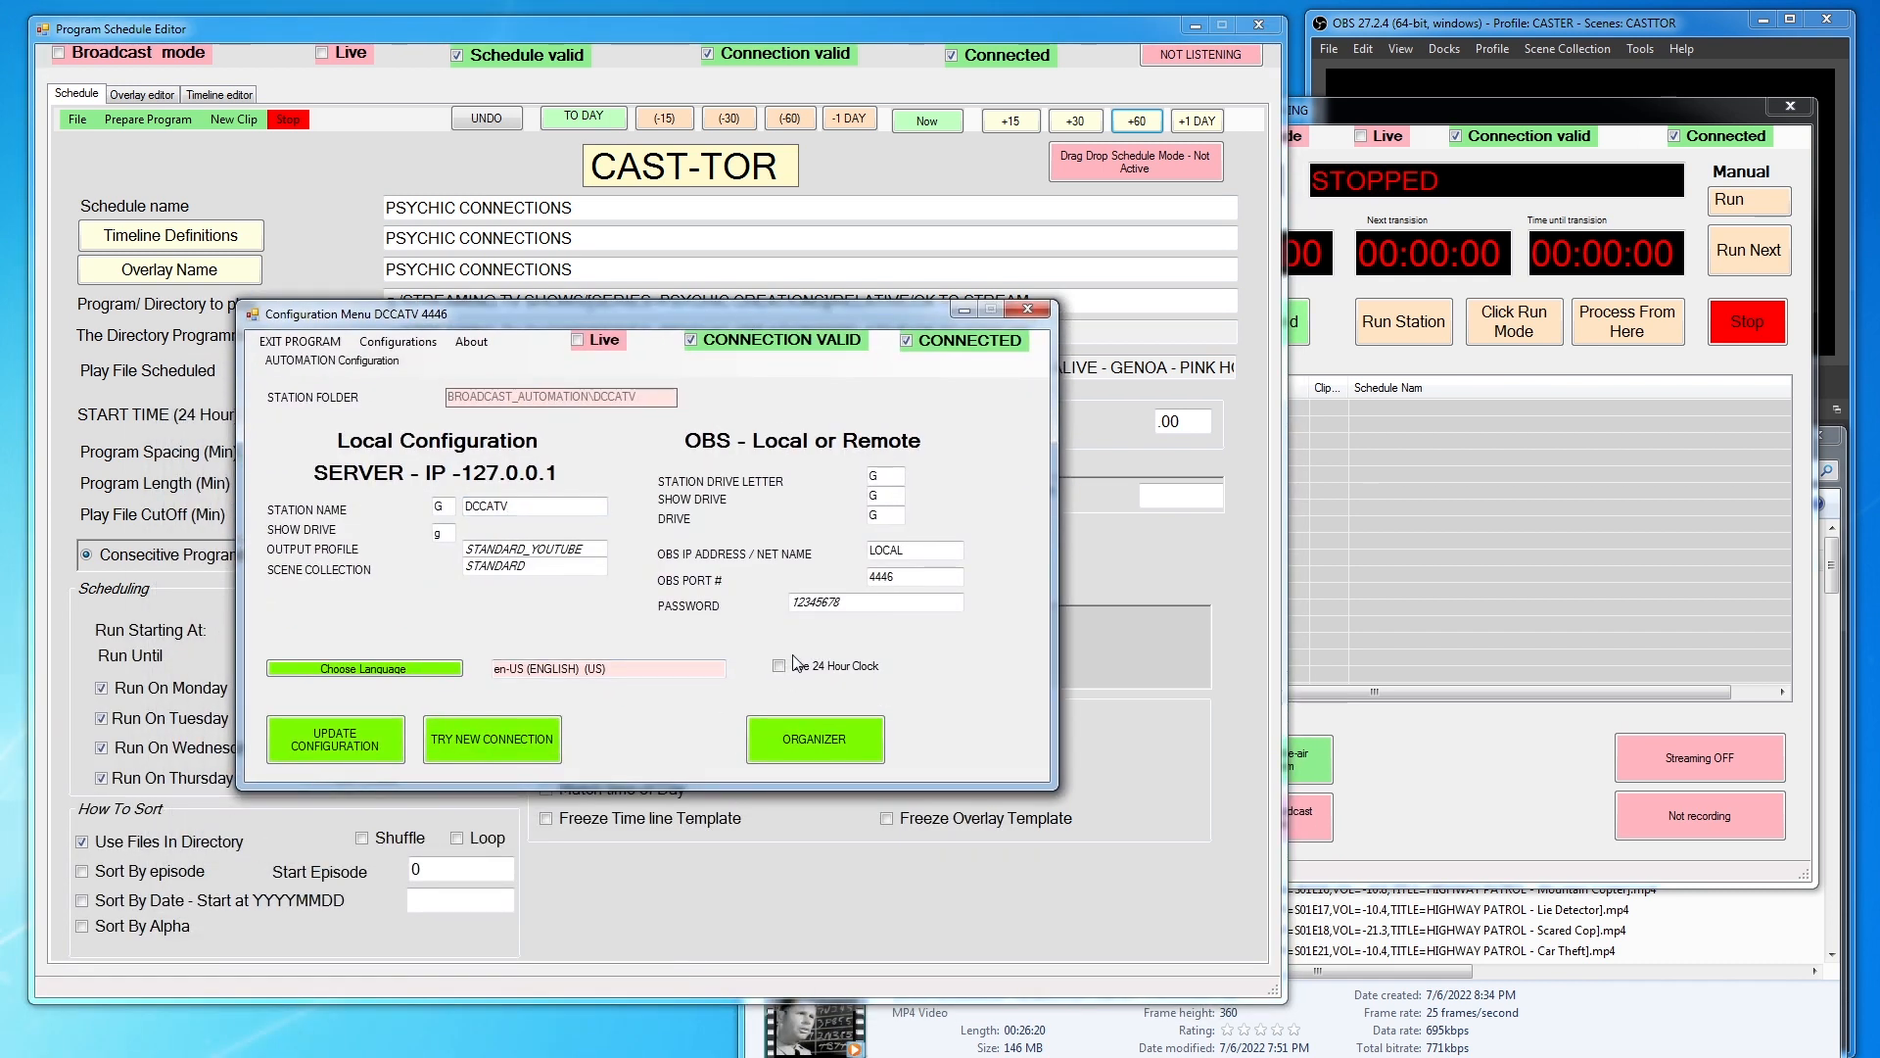
{"action": "left_click_drag", "start_coordinate": [866, 309], "coordinate": [2, 1054]}
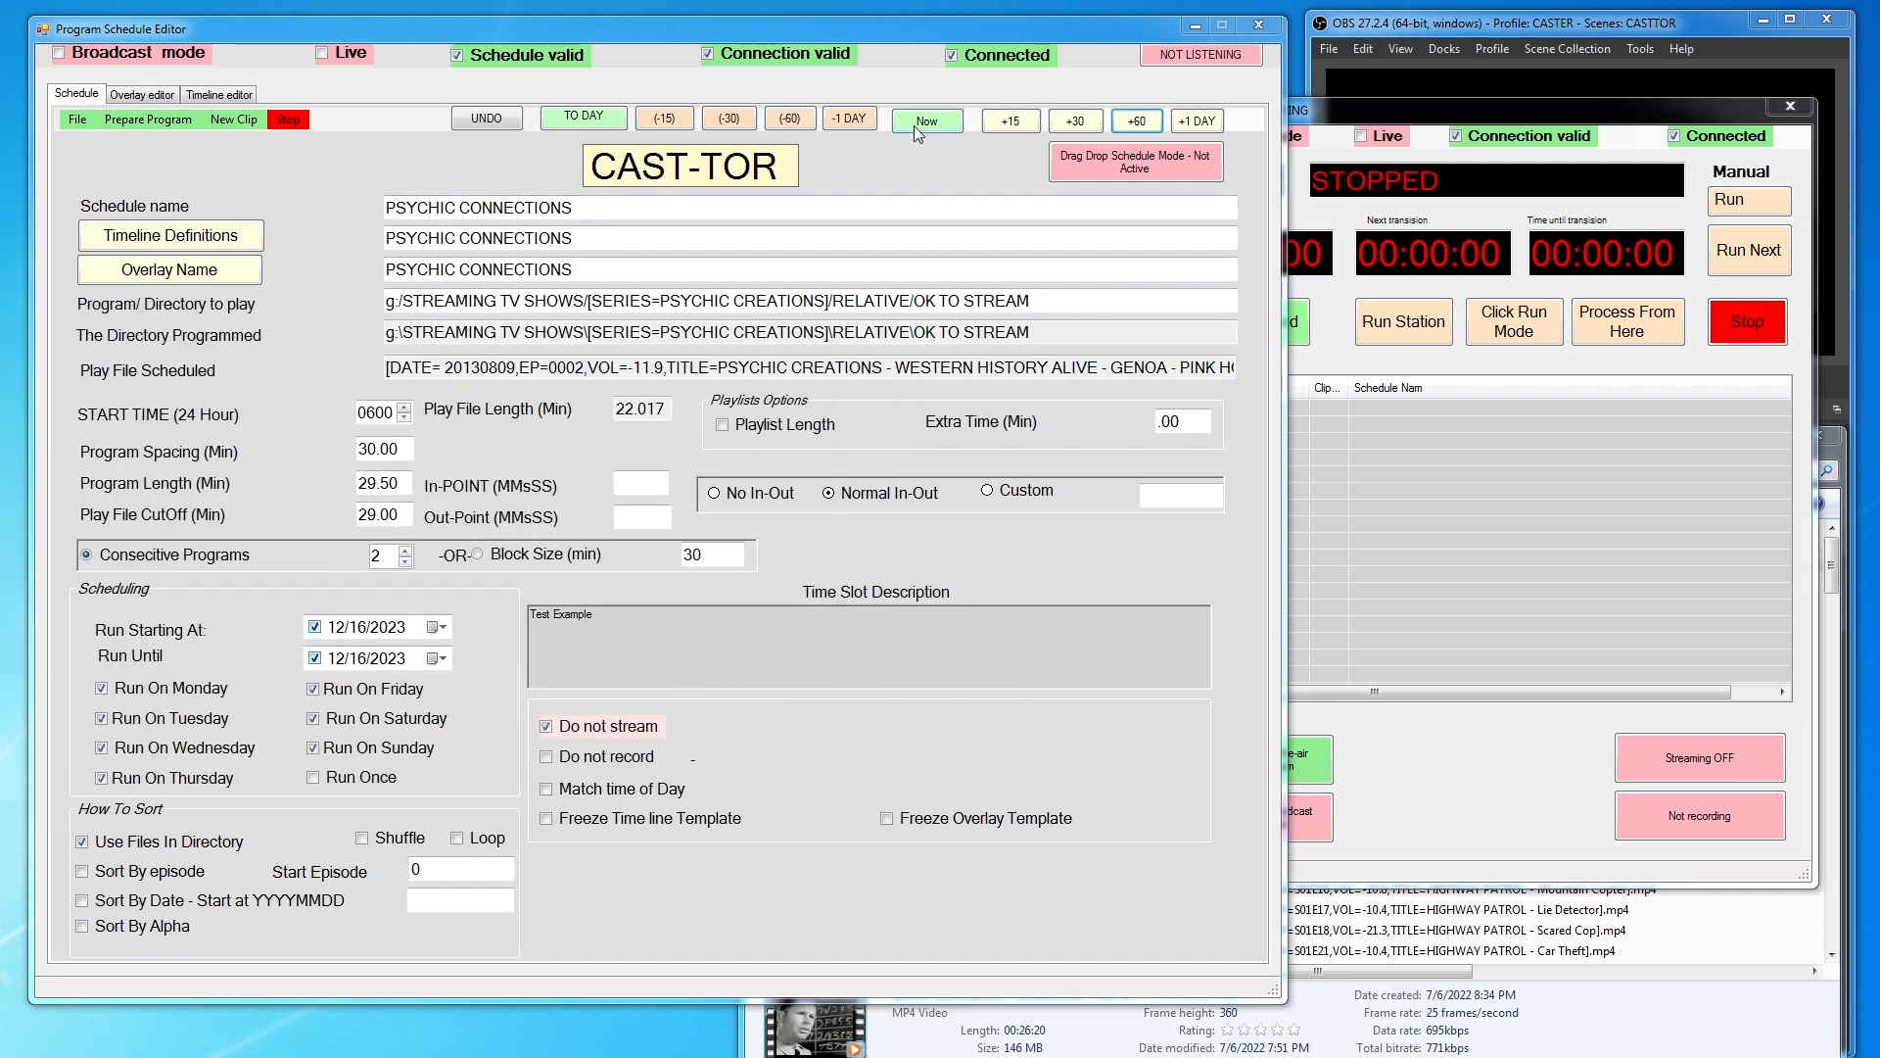
Shift the start time forward by two 60-minute increments and return it to 0600
{"action": "left_click", "coordinate": [1138, 127]}
{"action": "left_click", "coordinate": [1138, 127]}
{"action": "left_click", "coordinate": [788, 118]}
{"action": "left_click", "coordinate": [788, 119]}
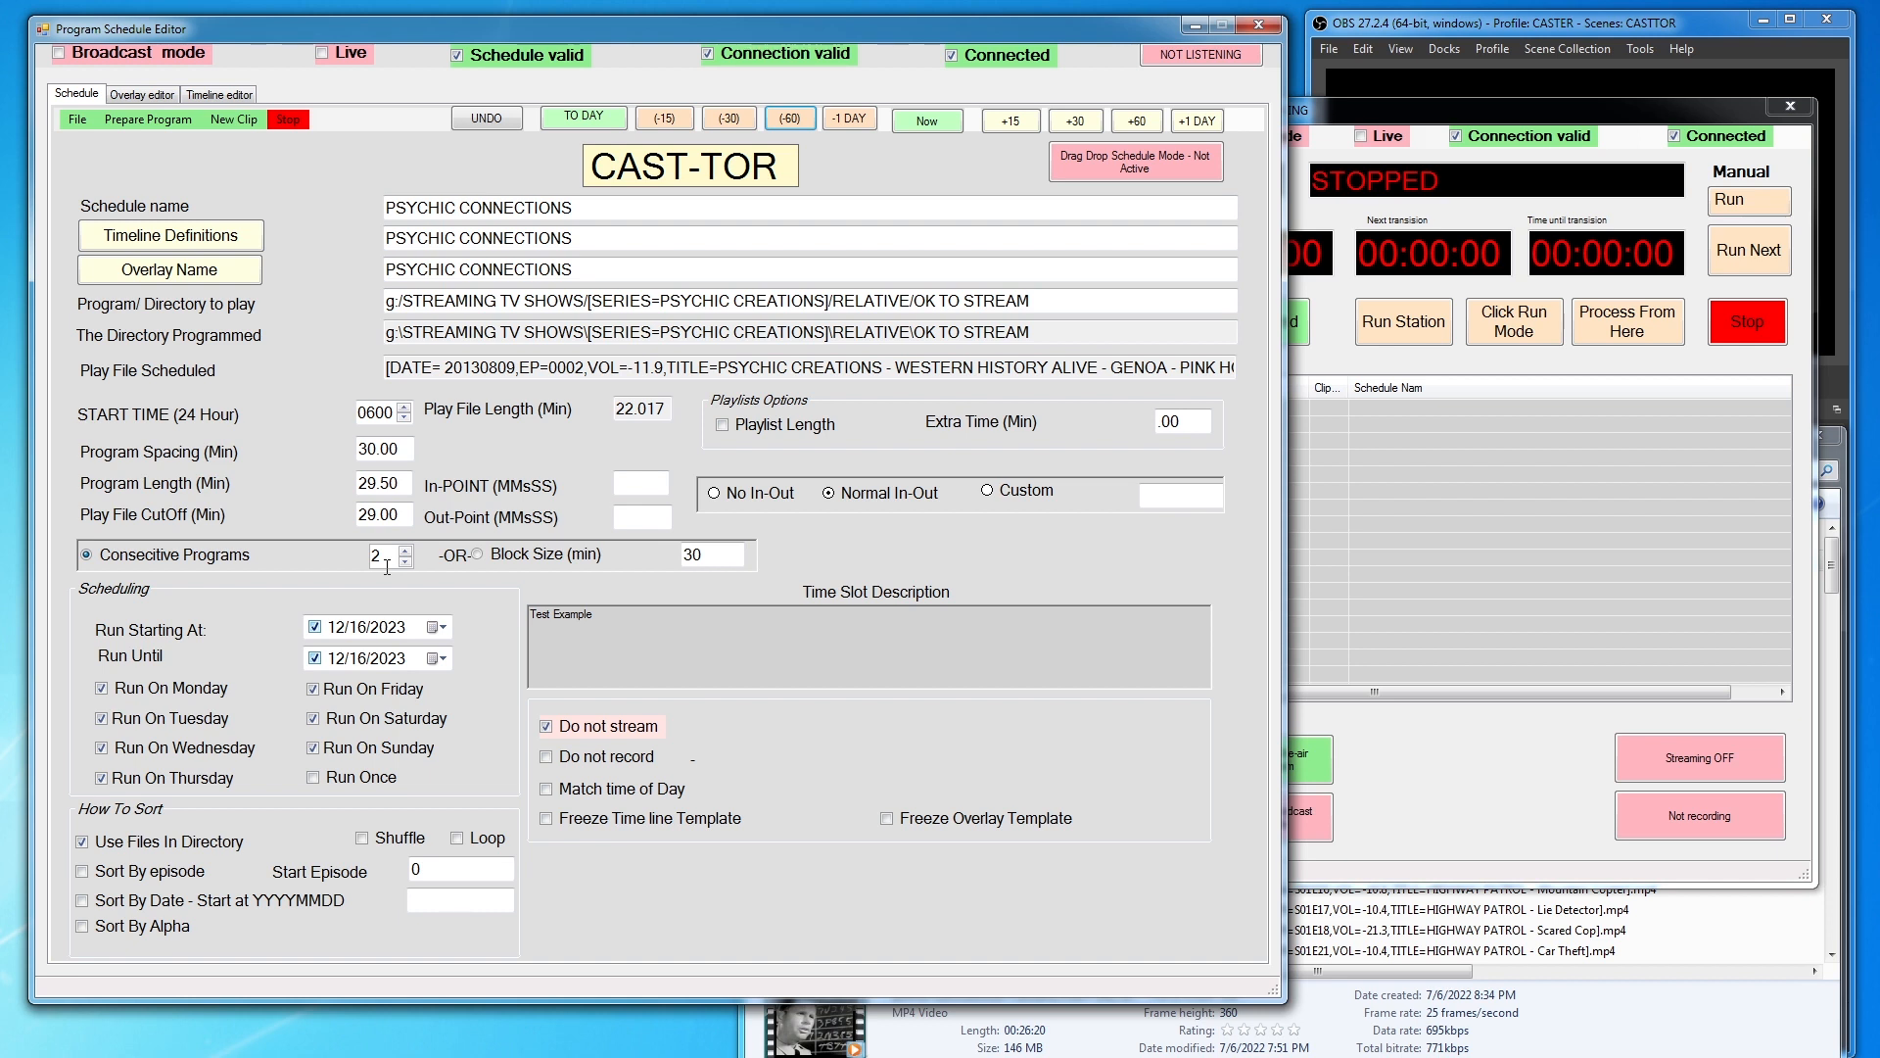
Switch from consecutive programs to a block size of 180 minutes
{"action": "left_click", "coordinate": [385, 562]}
{"action": "left_click", "coordinate": [477, 554]}
{"action": "left_click_drag", "start_coordinate": [712, 558], "coordinate": [670, 561]}
{"action": "type", "text": "18"}
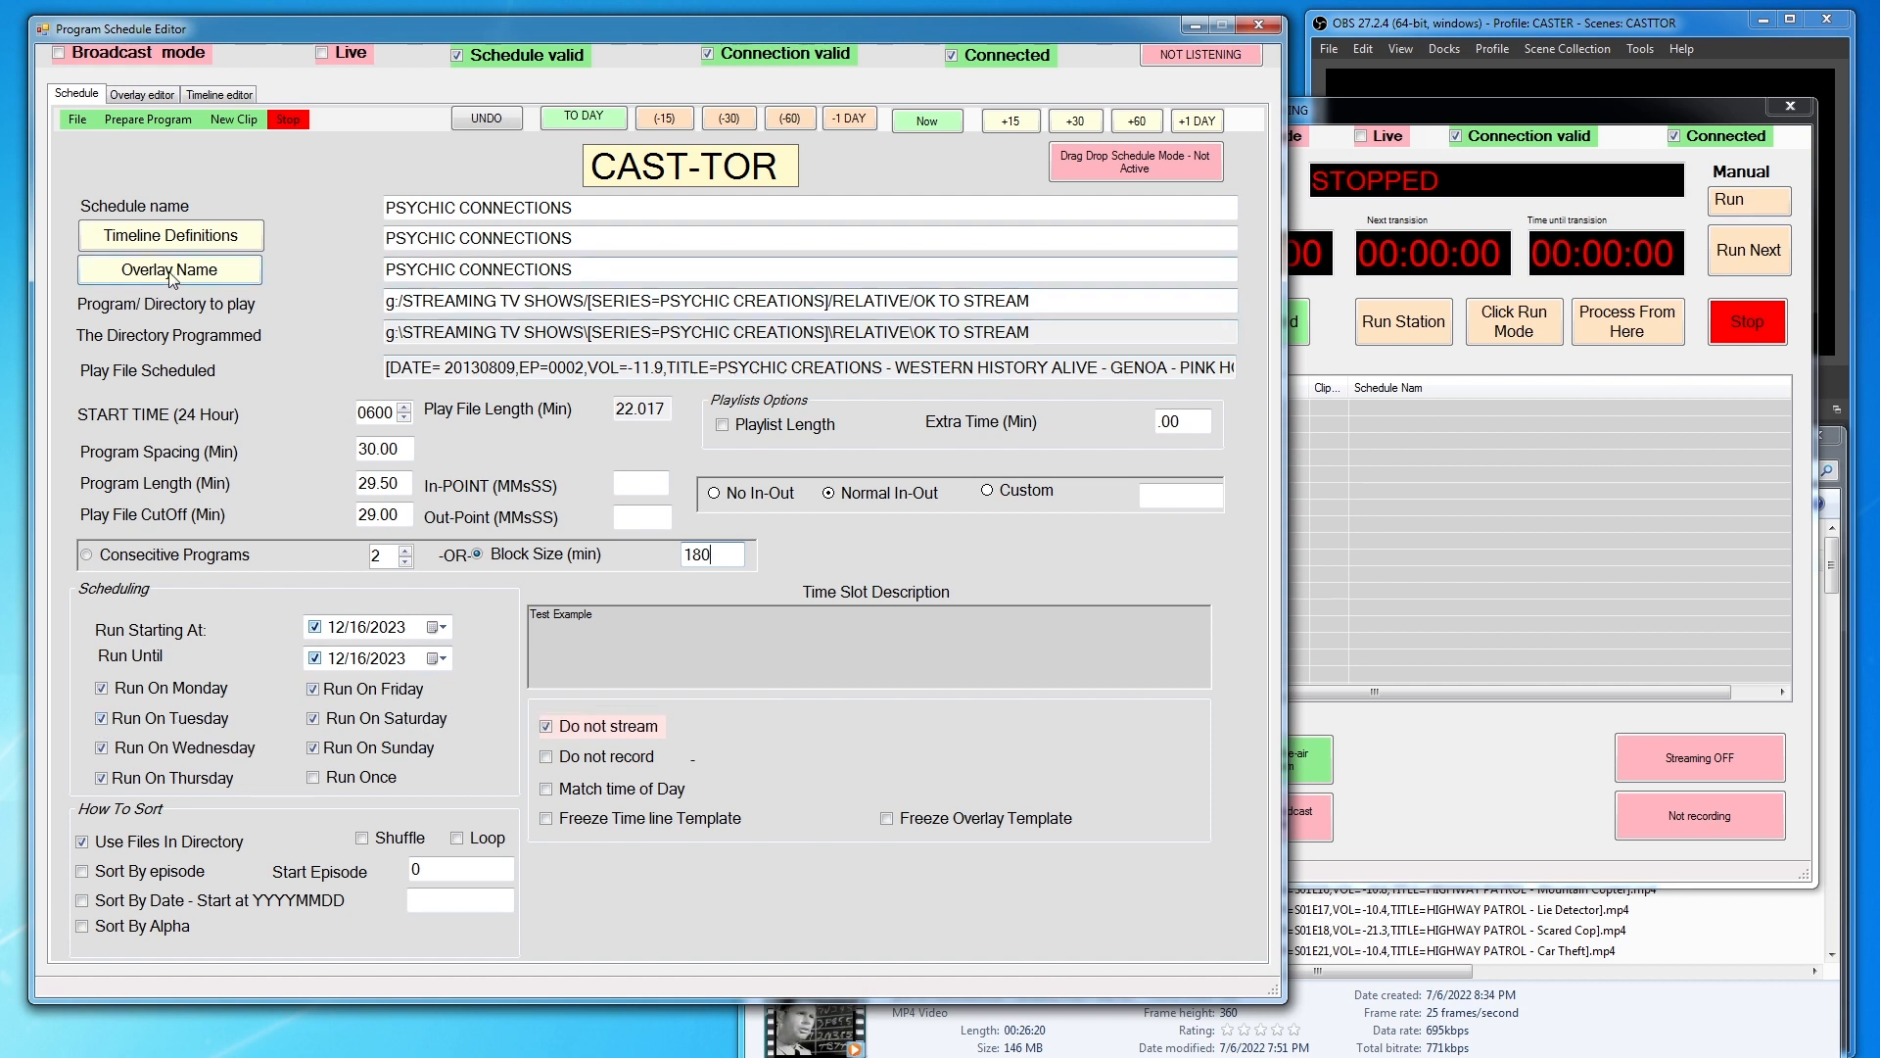
Add the PSYCHIC CONNECTIONS programs to the schedule and show all entries in Run Control
{"action": "left_click", "coordinate": [155, 121]}
{"action": "left_click", "coordinate": [209, 184]}
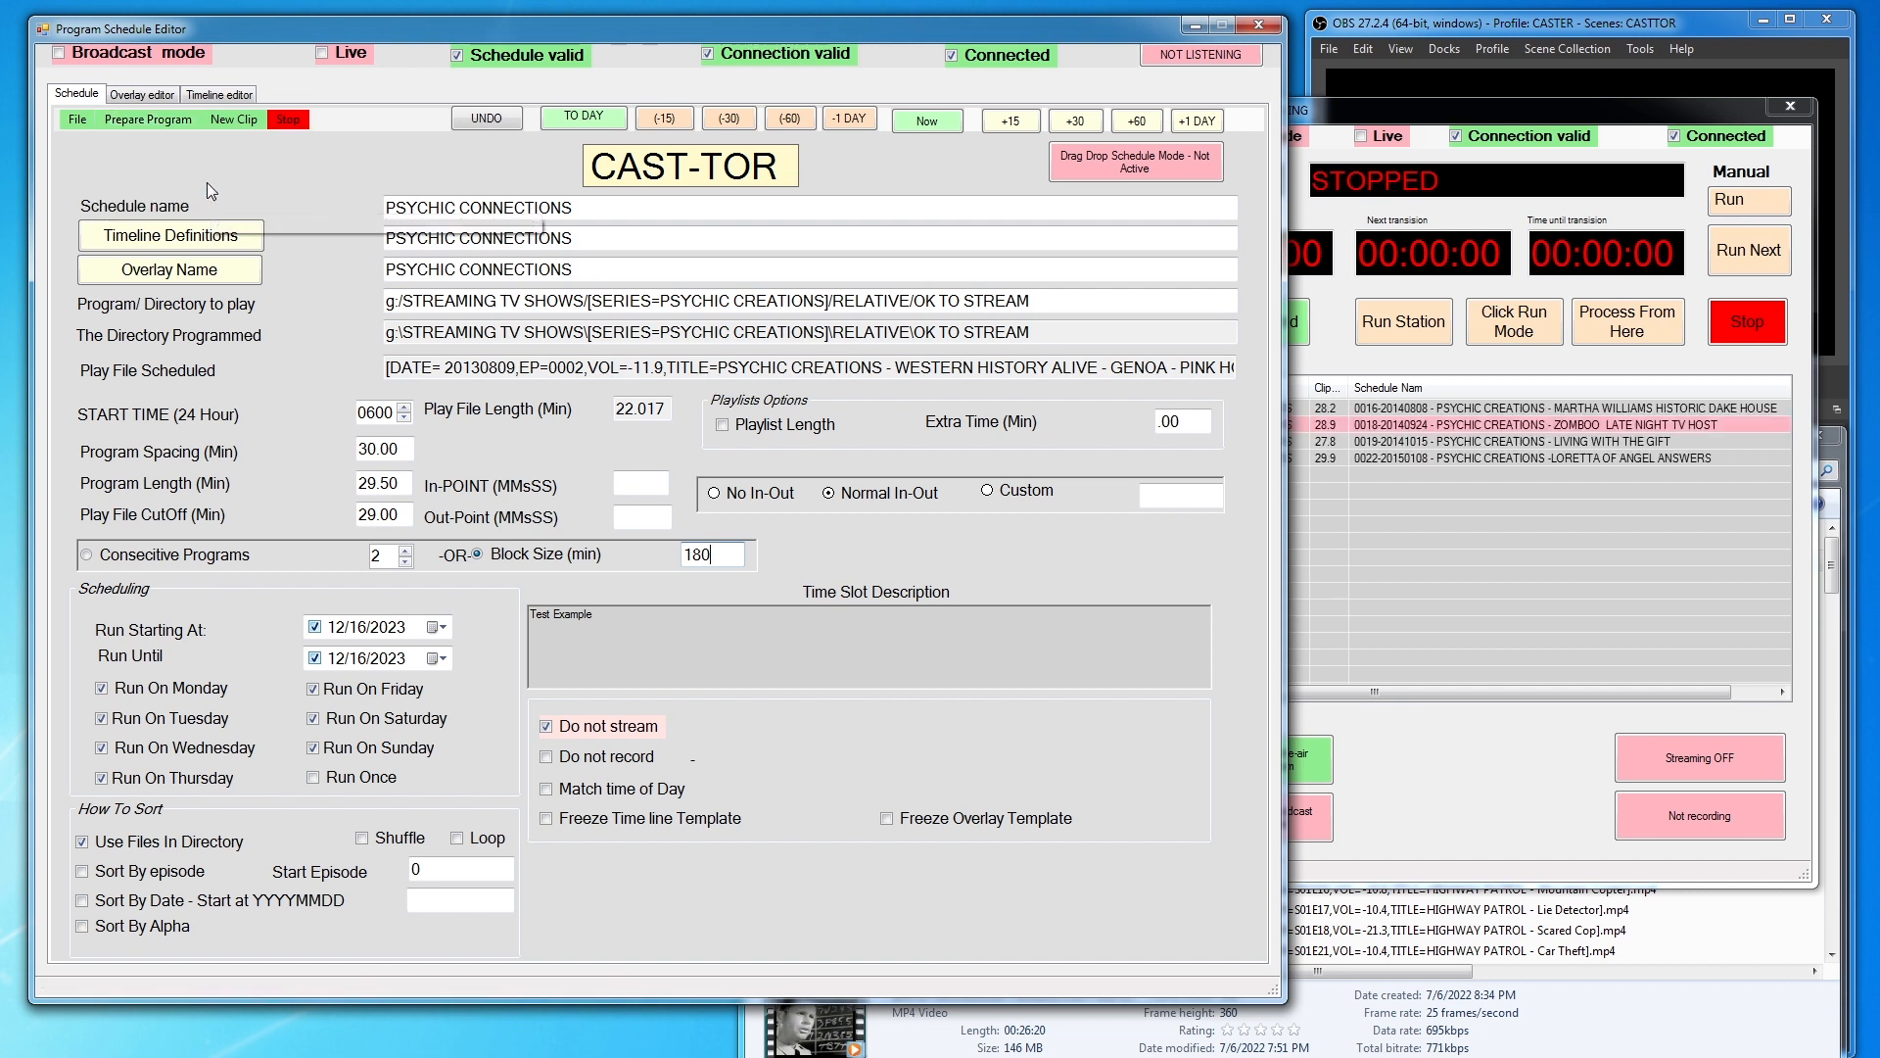
{"action": "left_click", "coordinate": [1523, 118]}
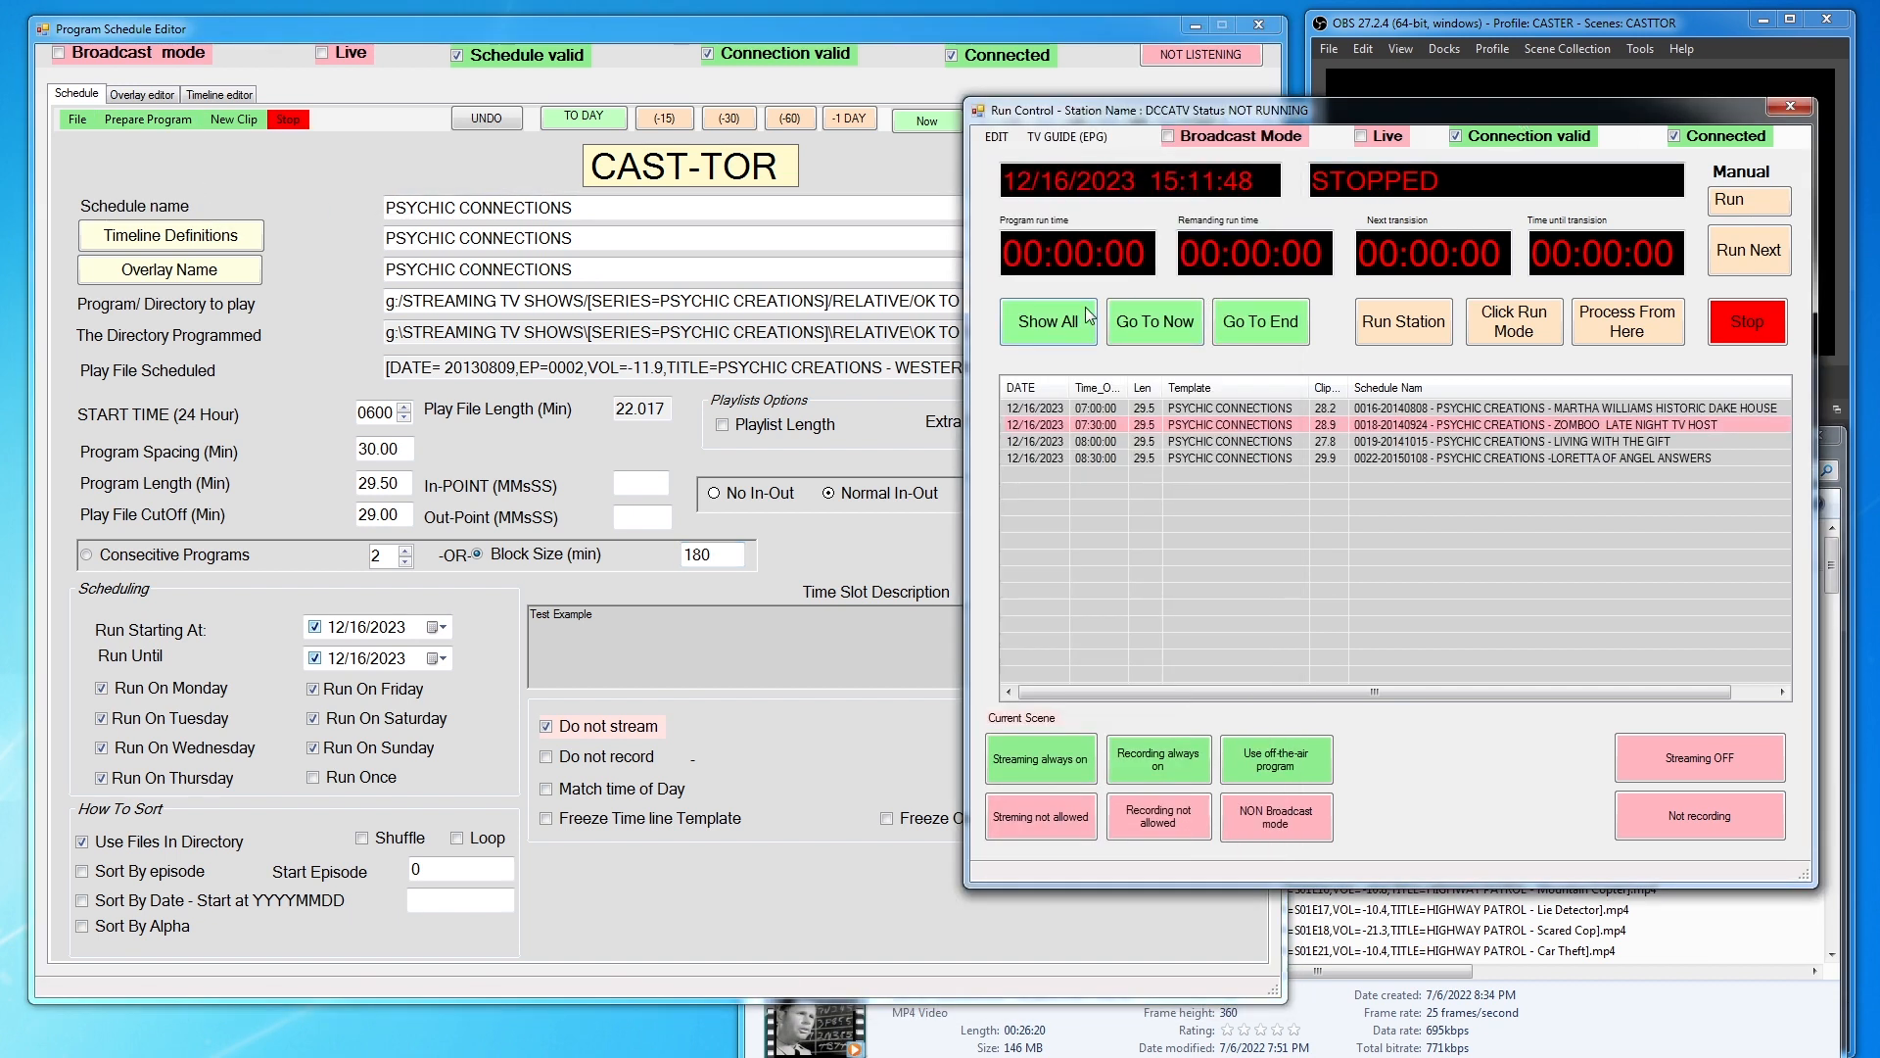
{"action": "left_click", "coordinate": [1049, 333]}
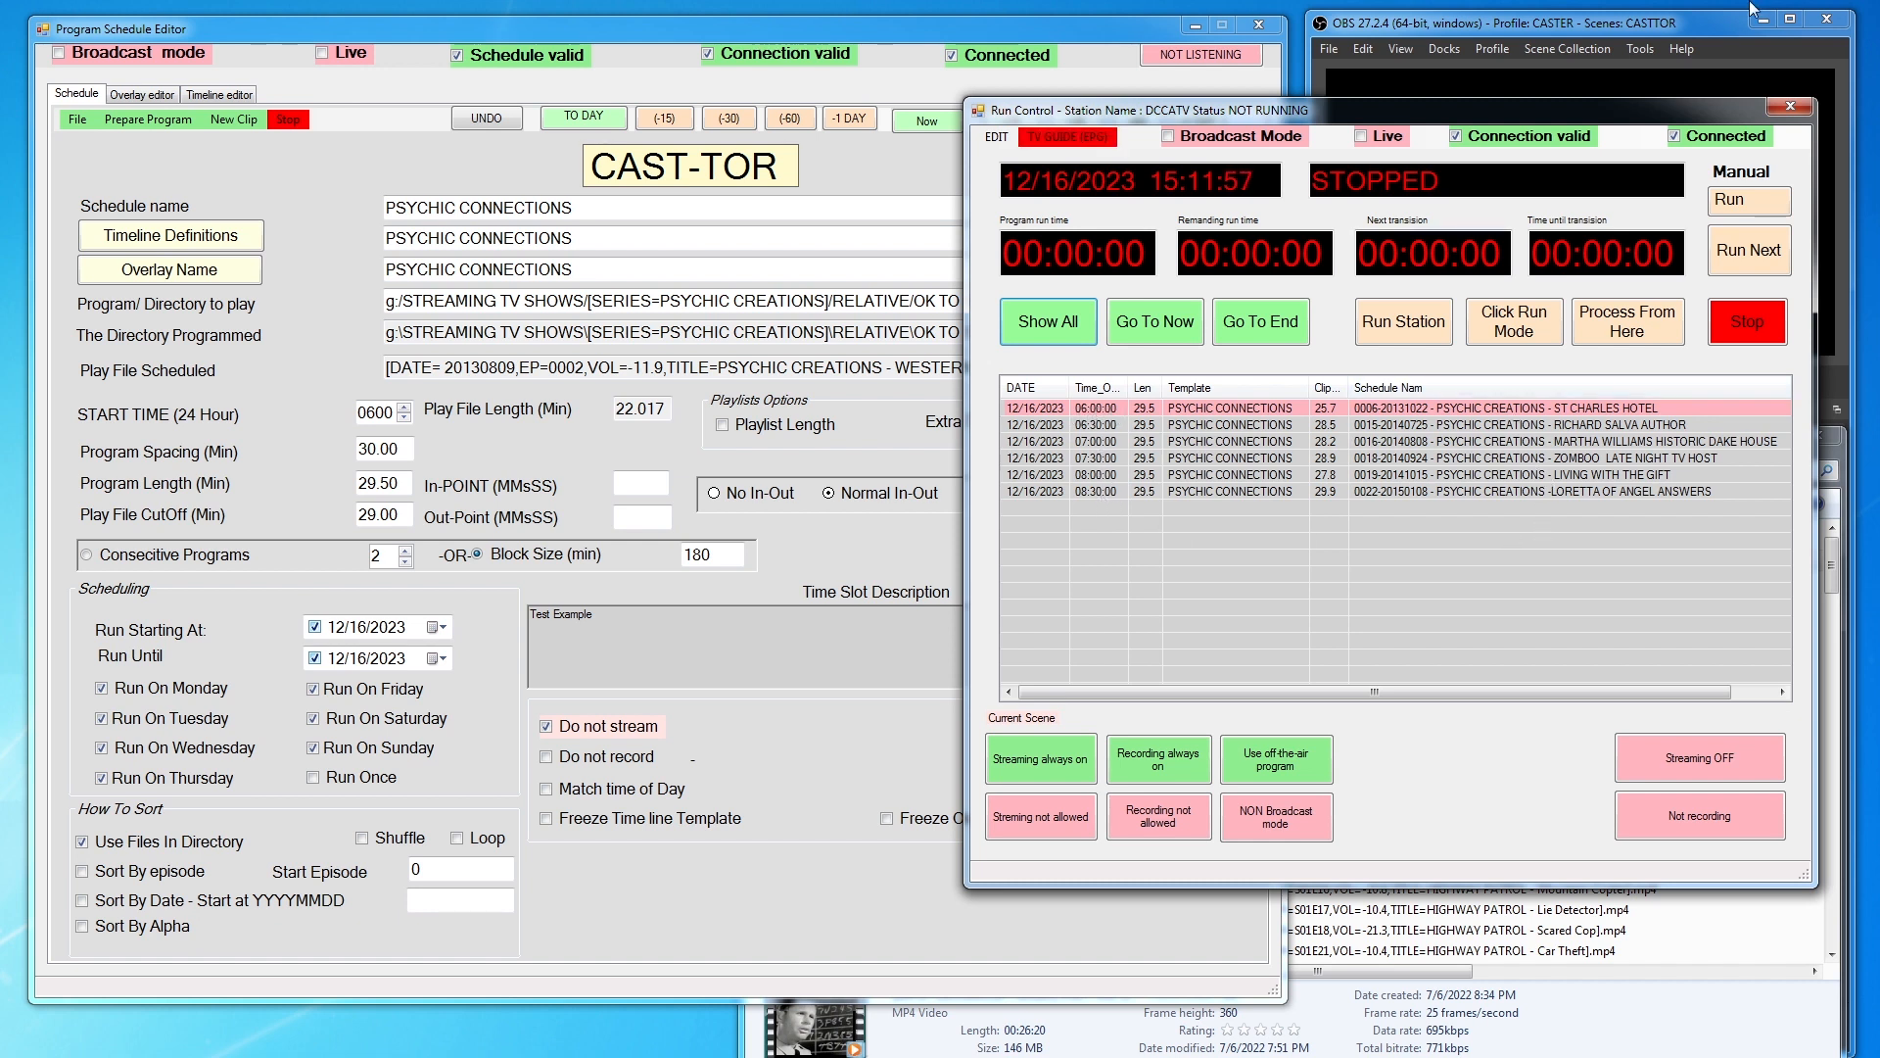
Move Run Control clear of the OBS preview and run the station twice, stopping it after each run
{"action": "left_click_drag", "start_coordinate": [1654, 113], "coordinate": [774, 156]}
{"action": "left_click", "coordinate": [527, 366]}
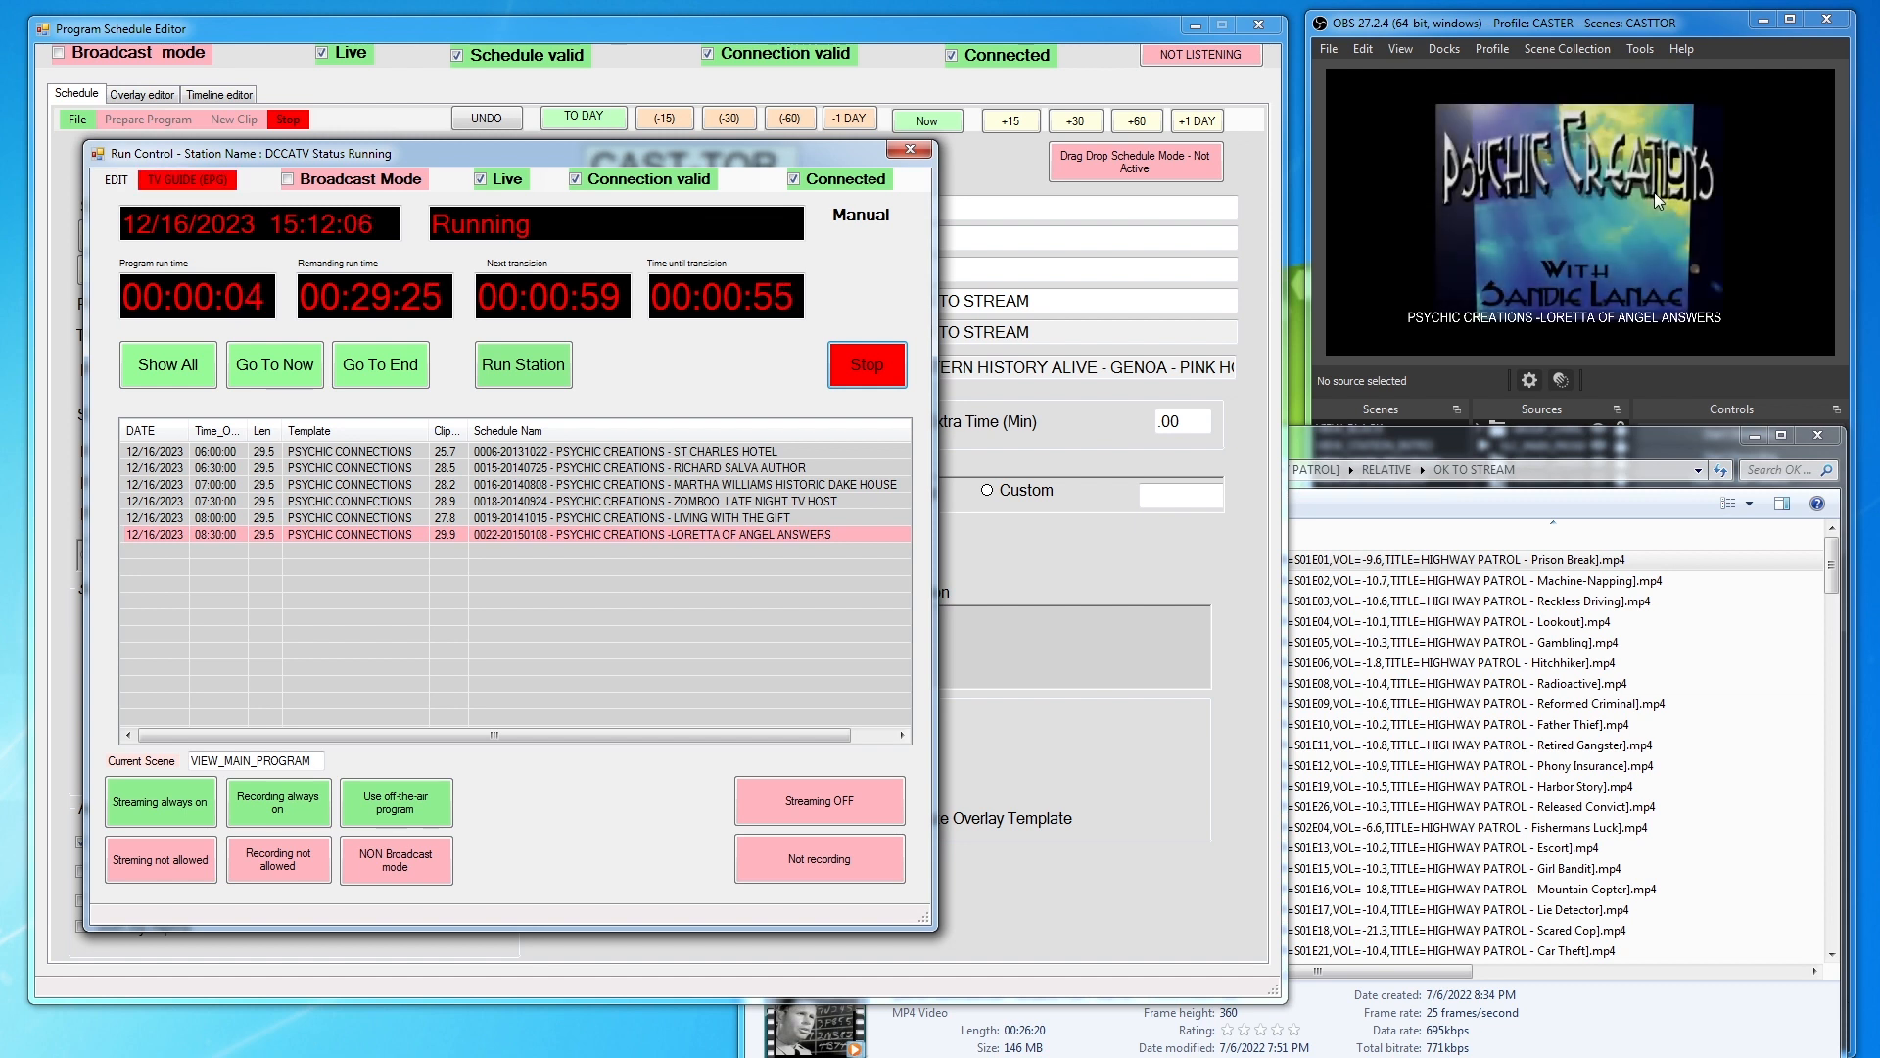
{"action": "left_click", "coordinate": [871, 367]}
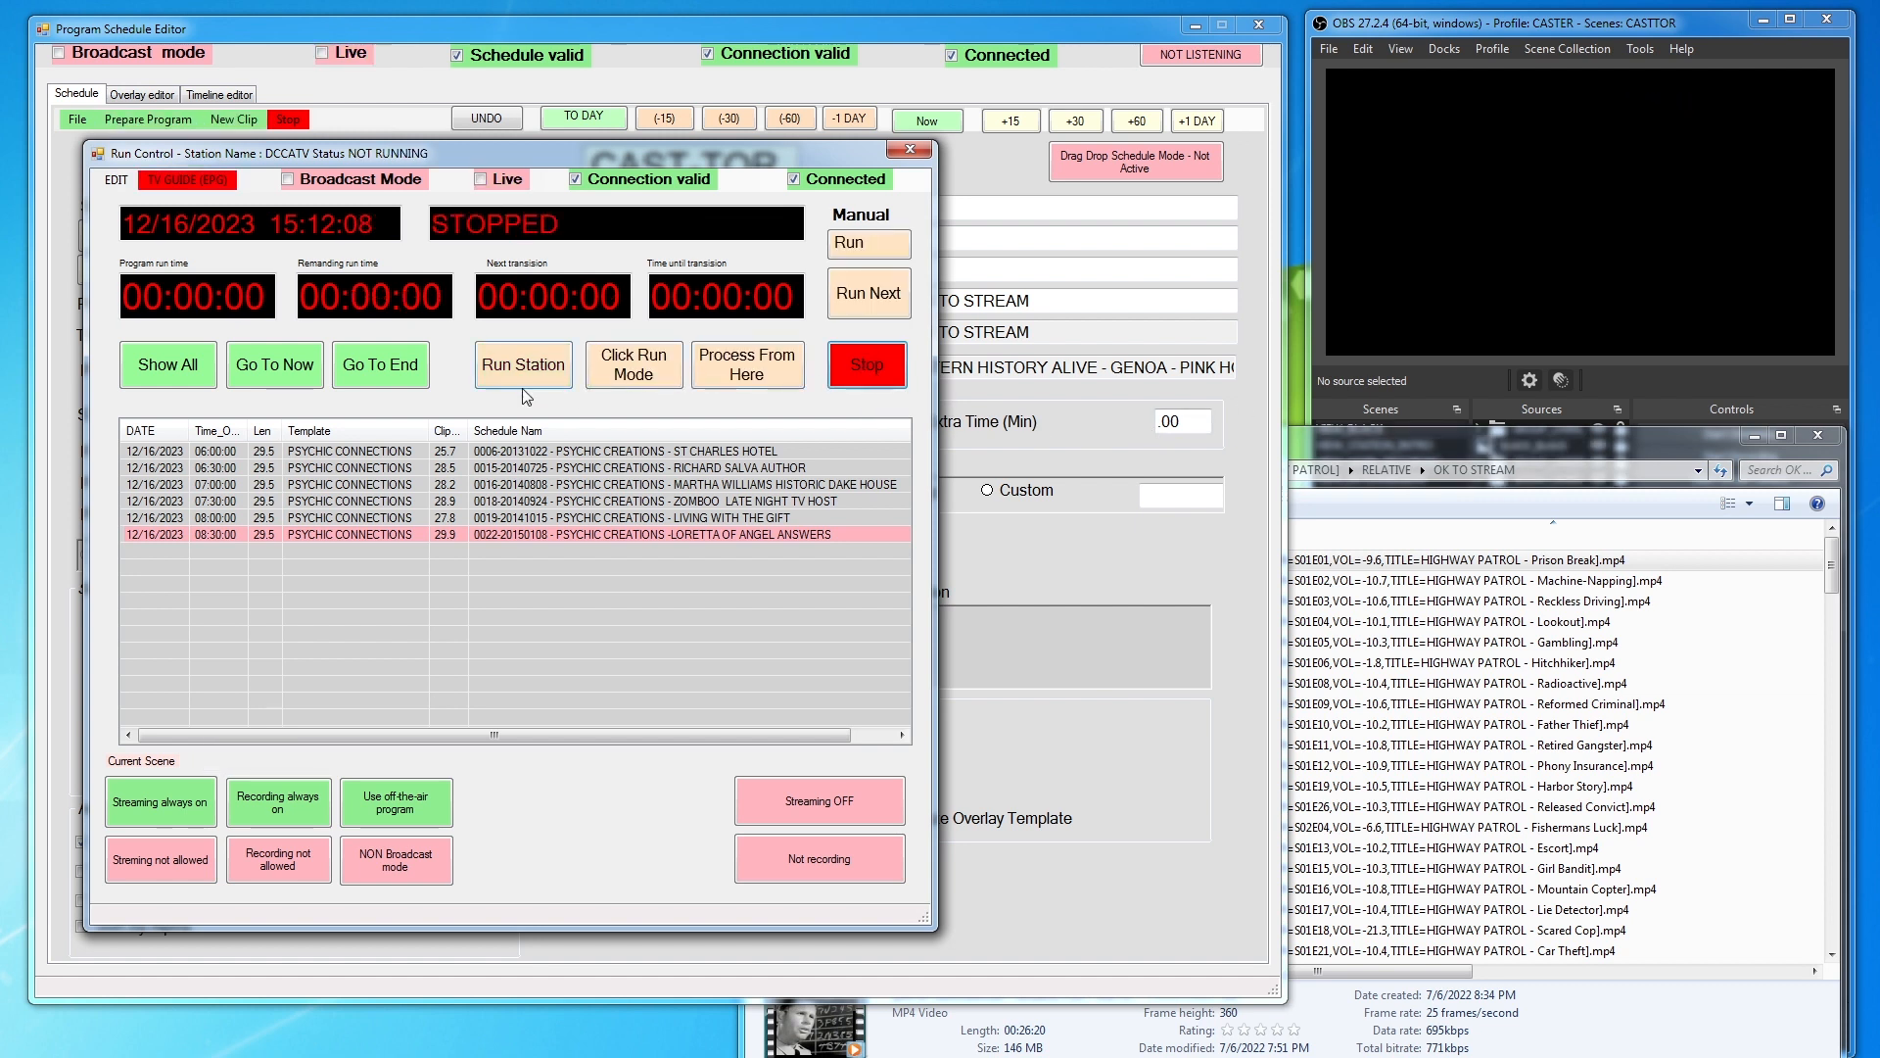
{"action": "left_click", "coordinate": [497, 373]}
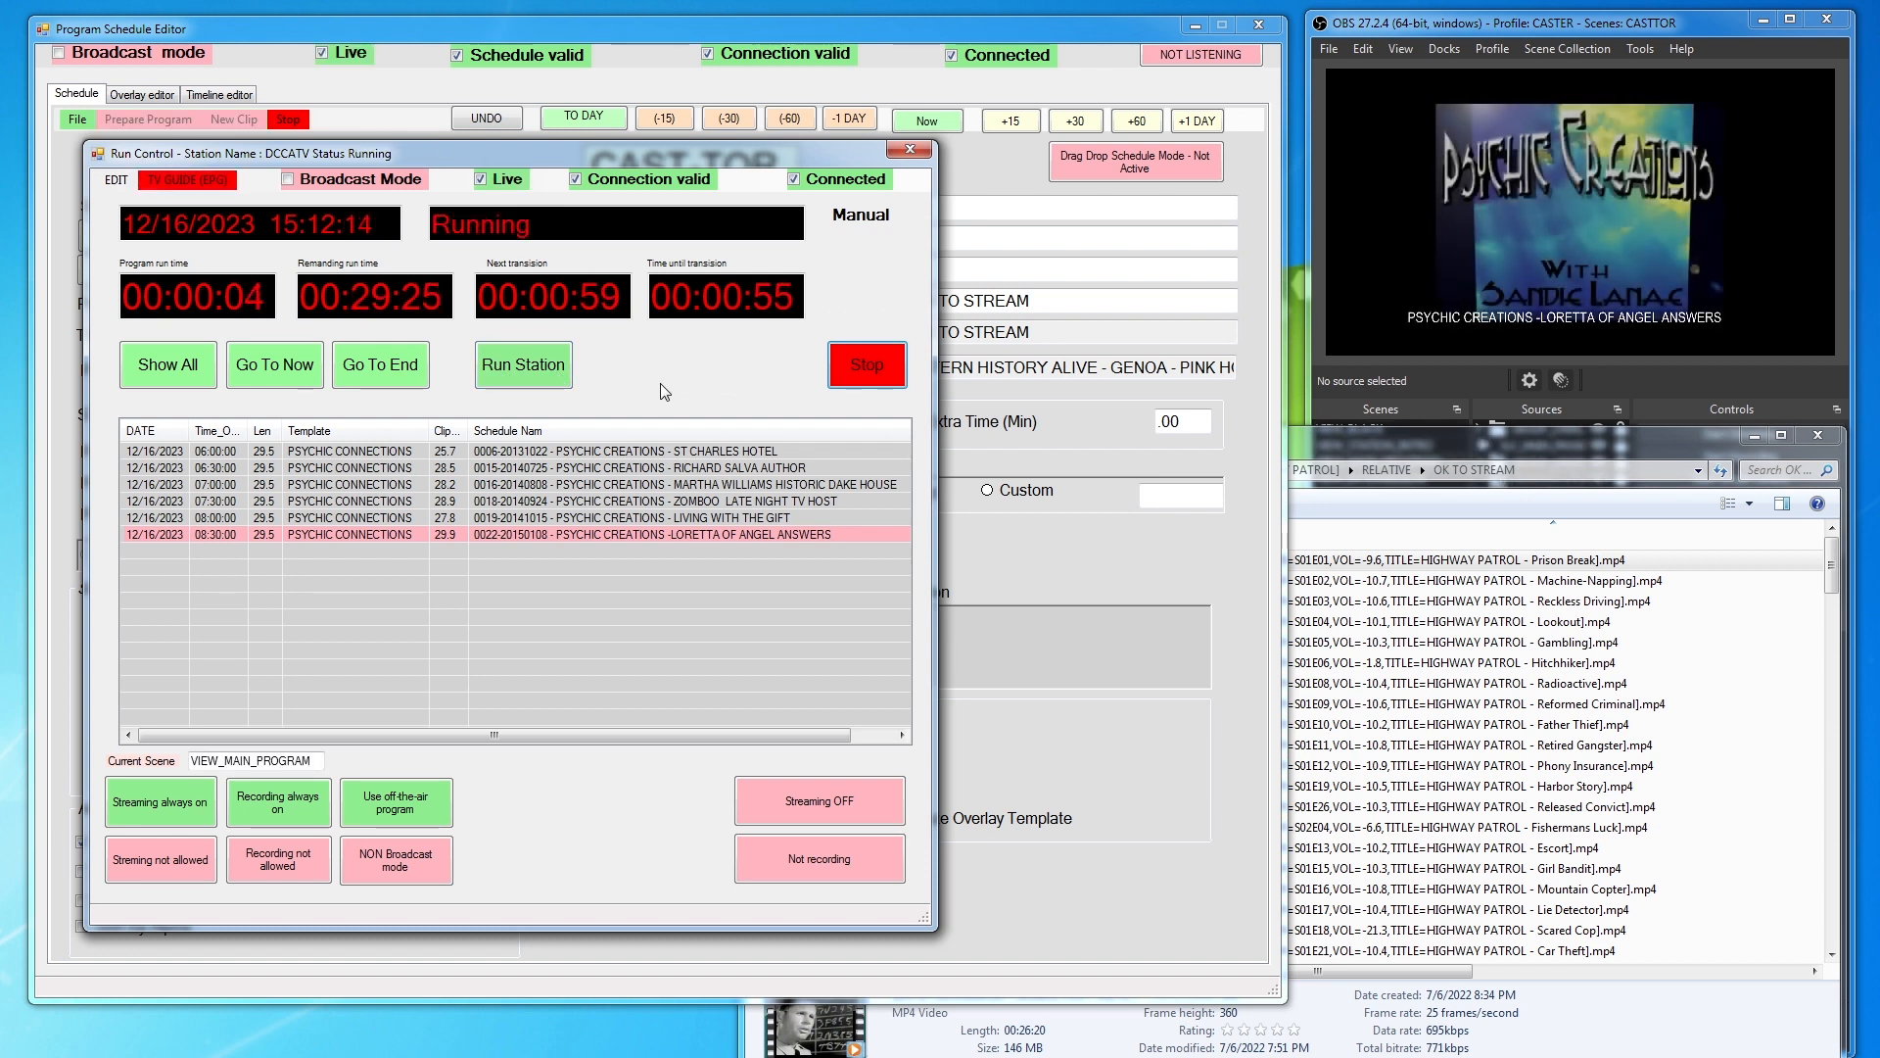
{"action": "left_click", "coordinate": [883, 388]}
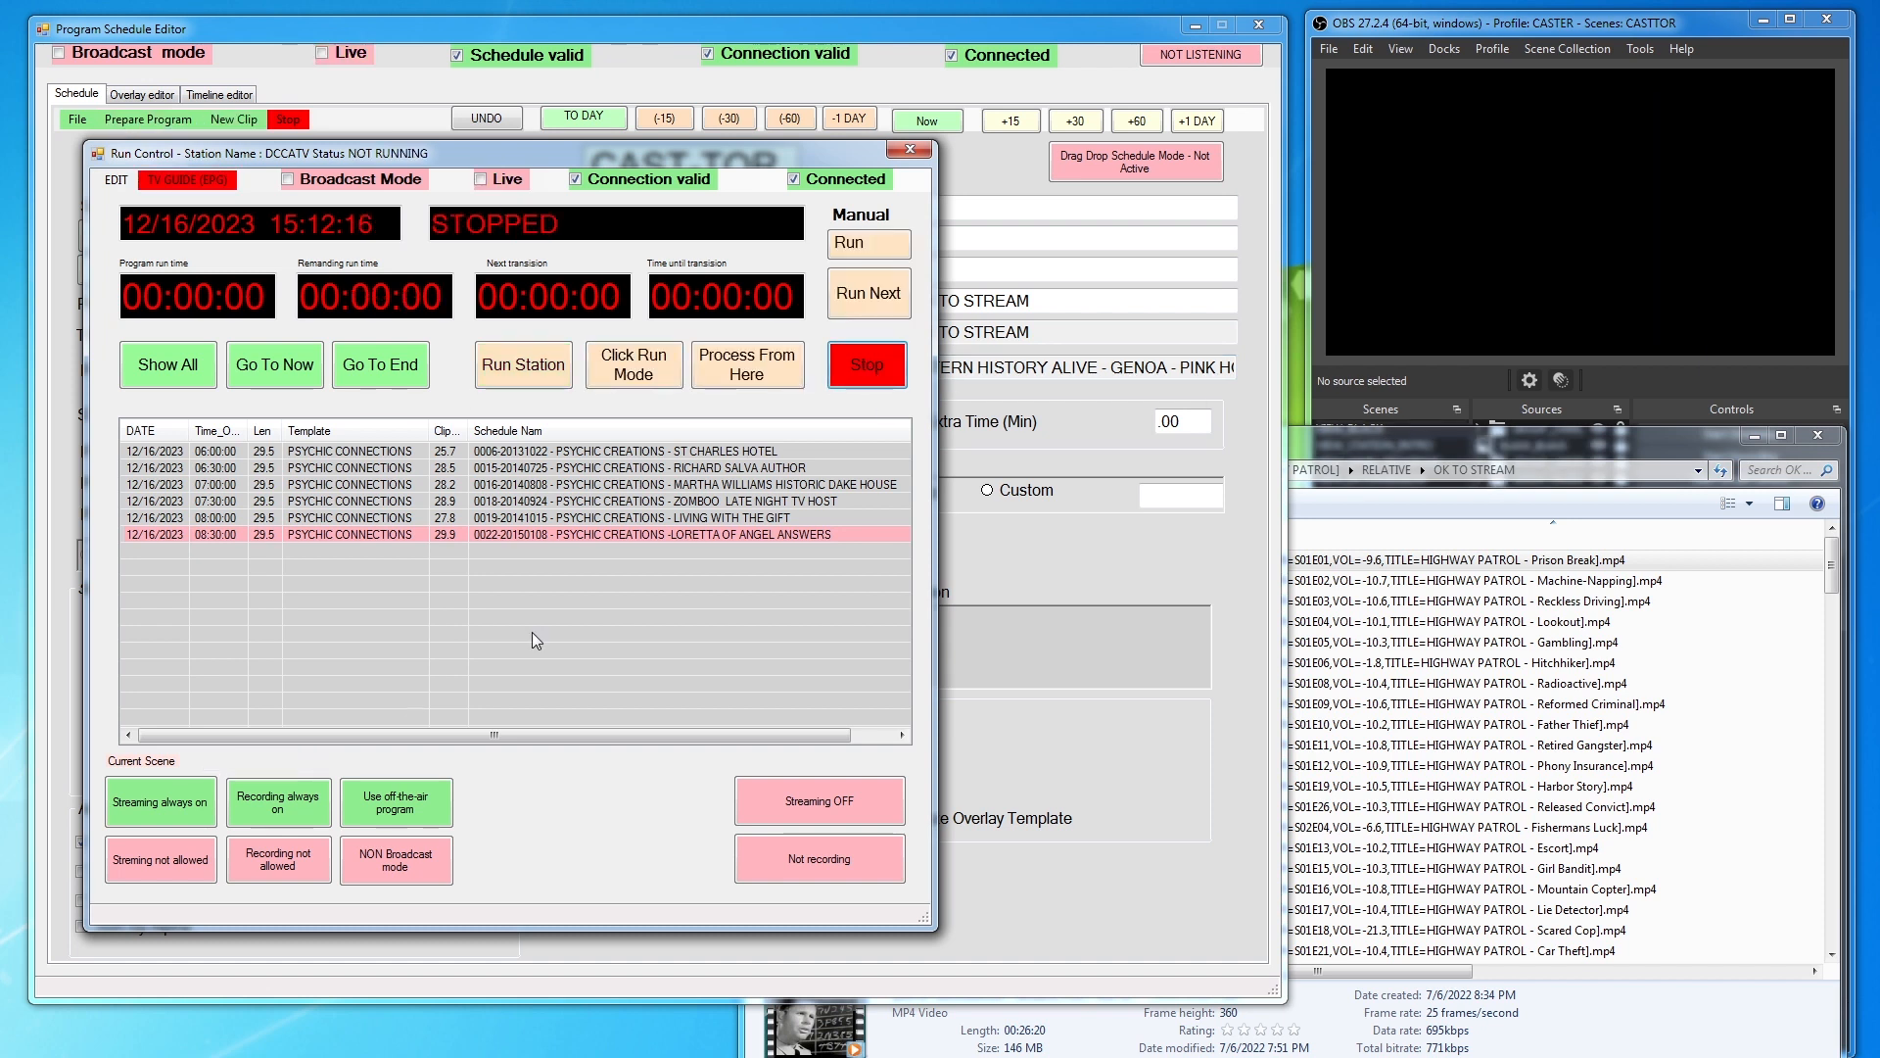
Set the run-until date to 12/18/2023 and add the PSYCHIC CONNECTIONS programs for the extended period
{"action": "left_click_drag", "start_coordinate": [779, 153], "coordinate": [1587, 168]}
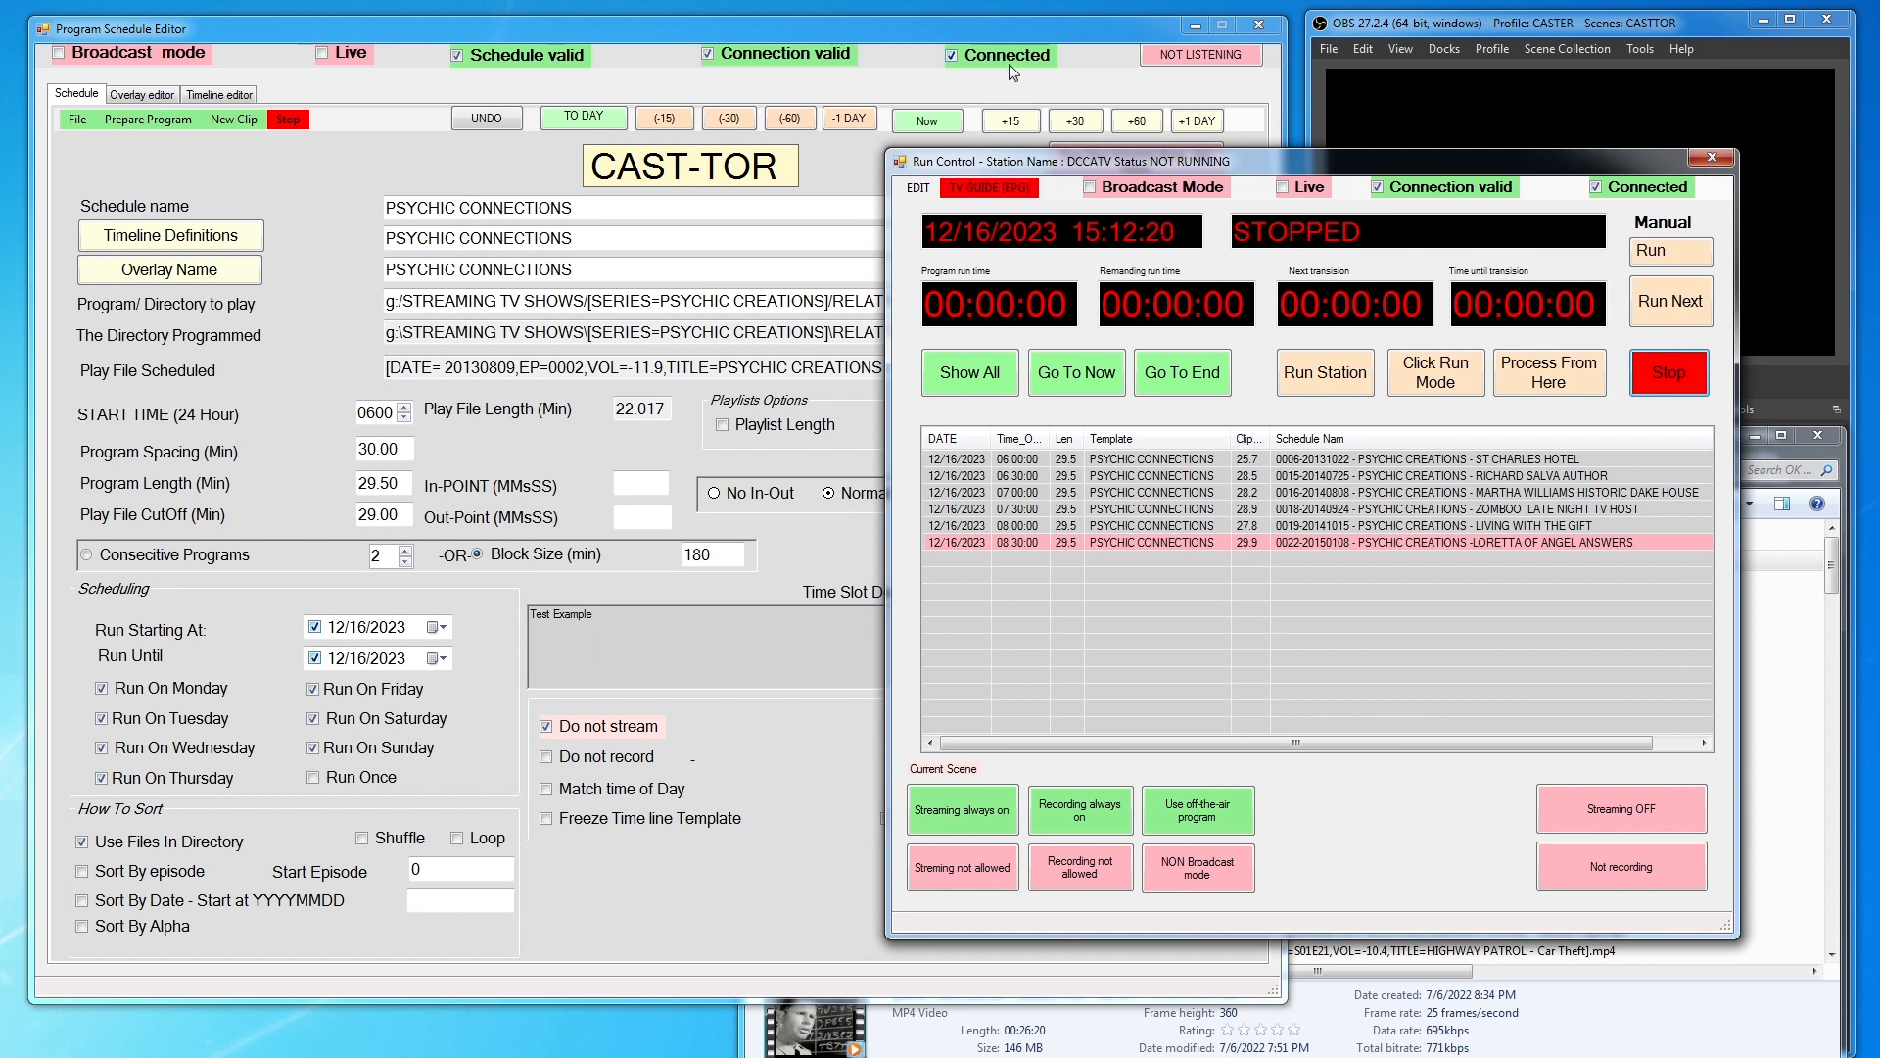
{"action": "left_click", "coordinate": [438, 658]}
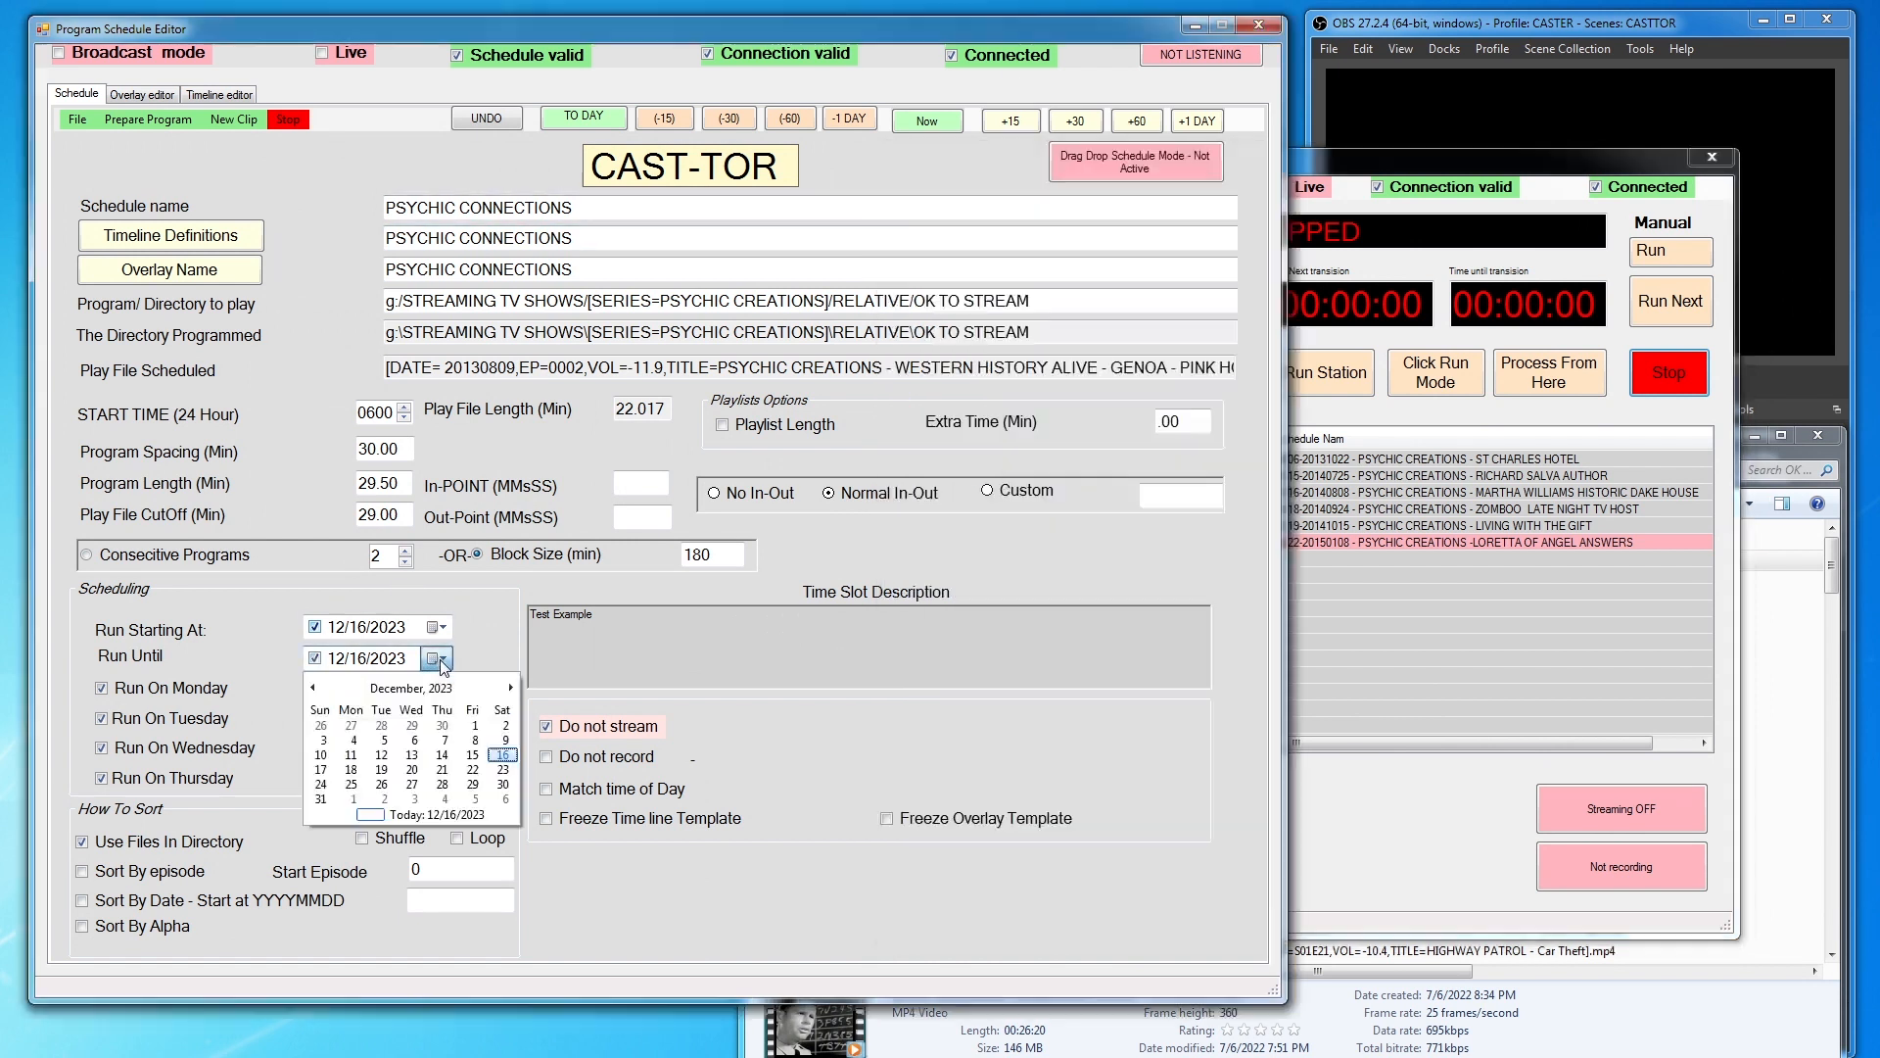
{"action": "left_click", "coordinate": [350, 770]}
{"action": "left_click", "coordinate": [149, 118]}
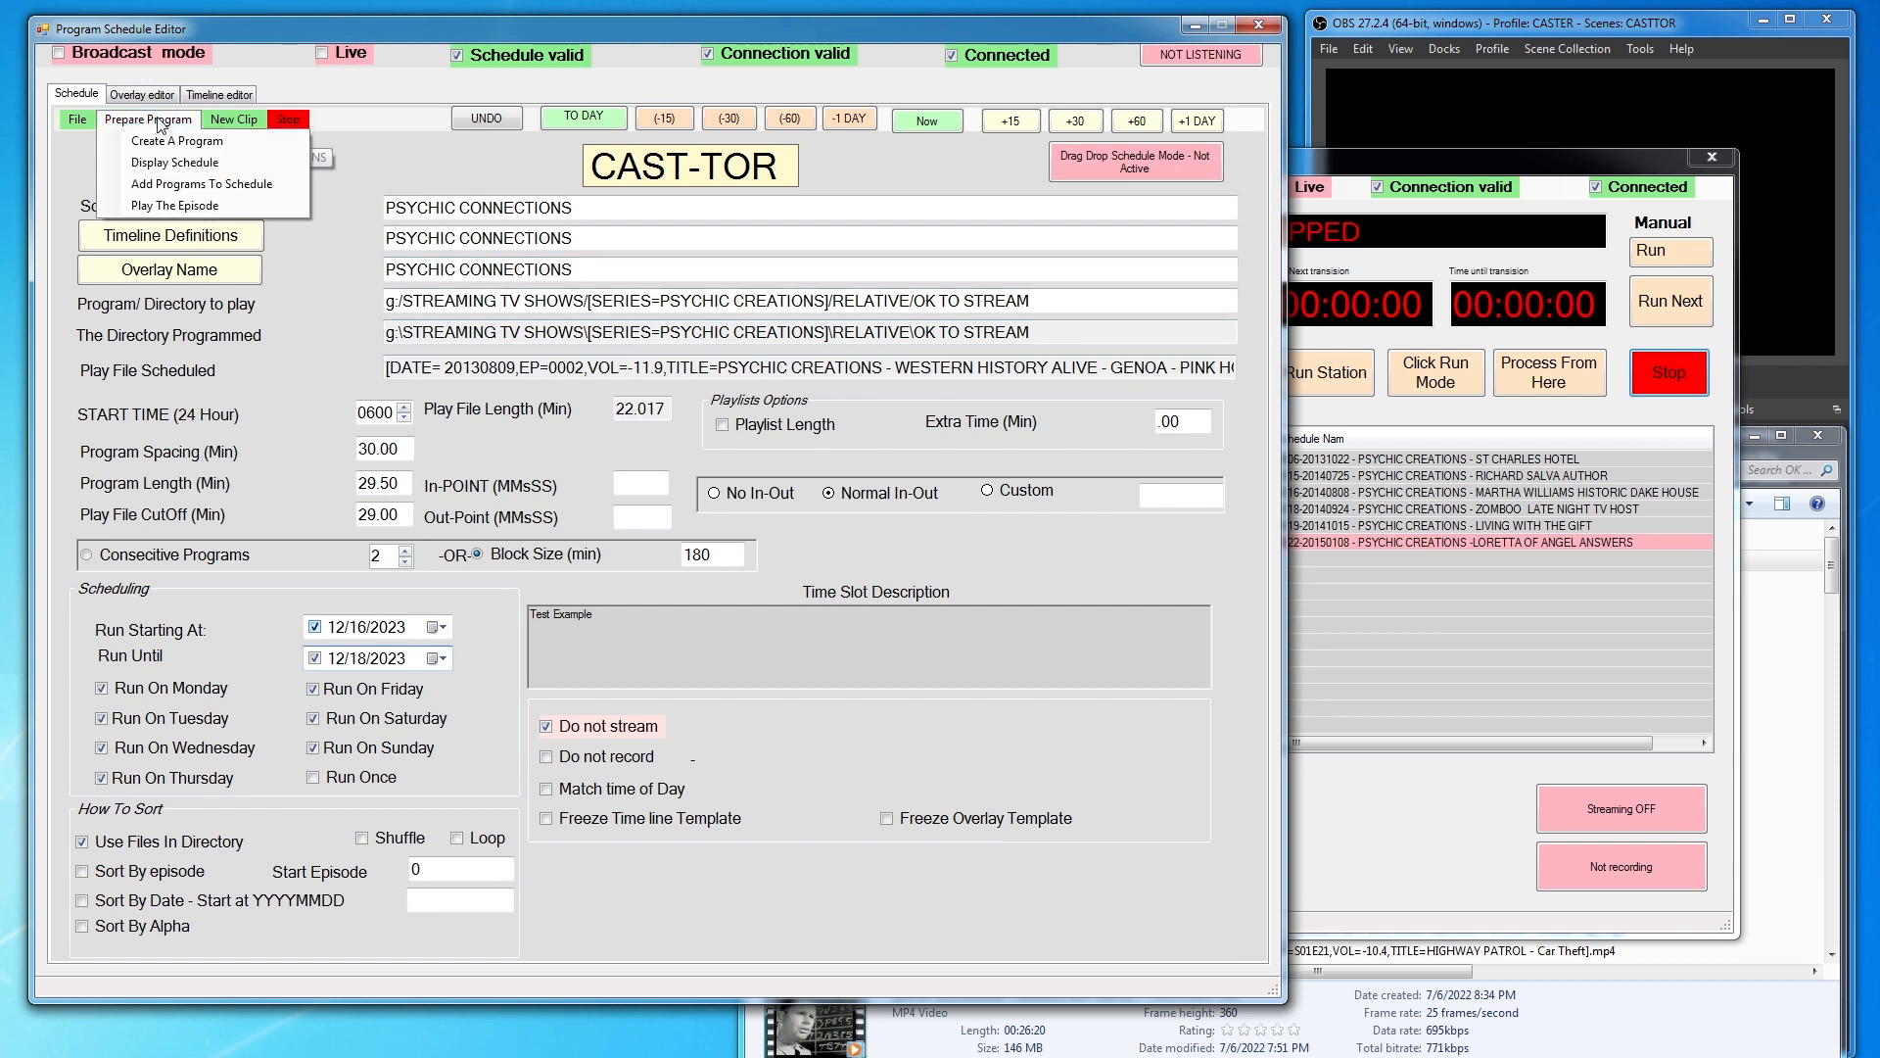
{"action": "left_click", "coordinate": [201, 185]}
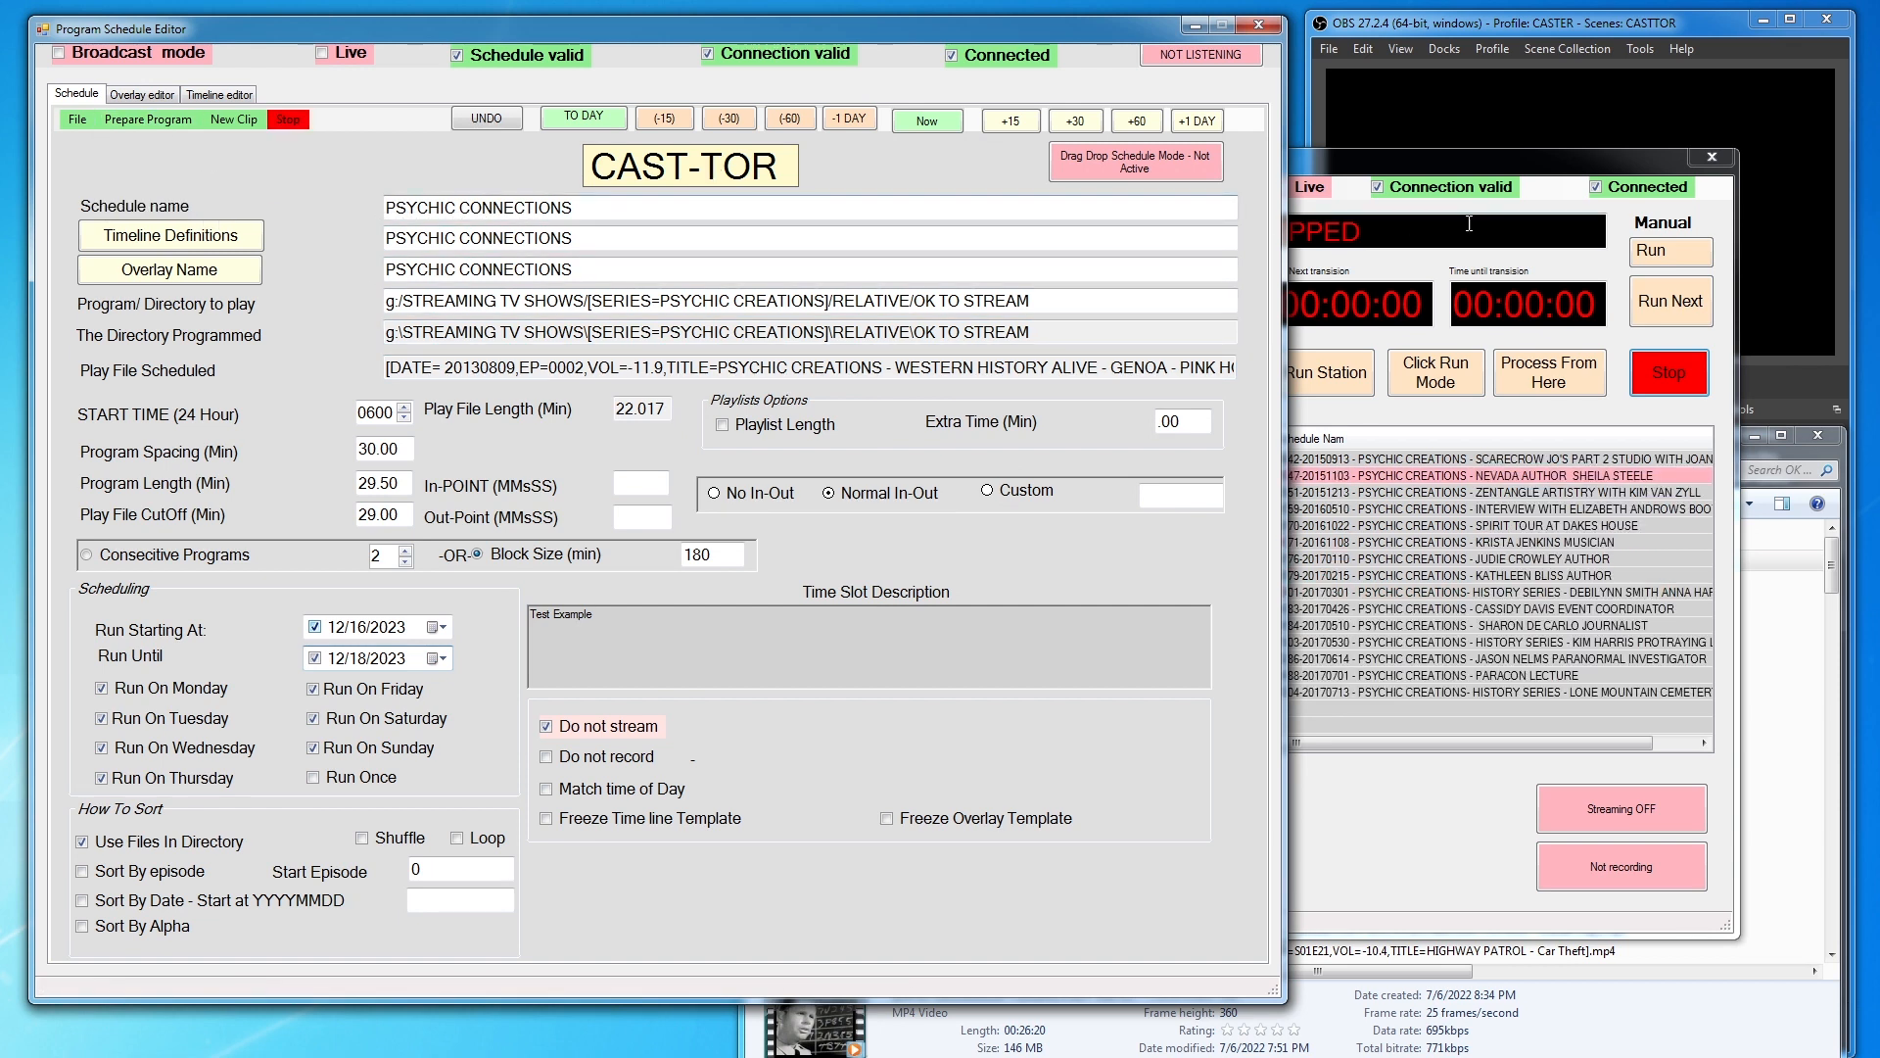
Move Run Control clear of the OBS preview, run the station with the three-day schedule and stop it
{"action": "left_click_drag", "start_coordinate": [1515, 160], "coordinate": [809, 154]}
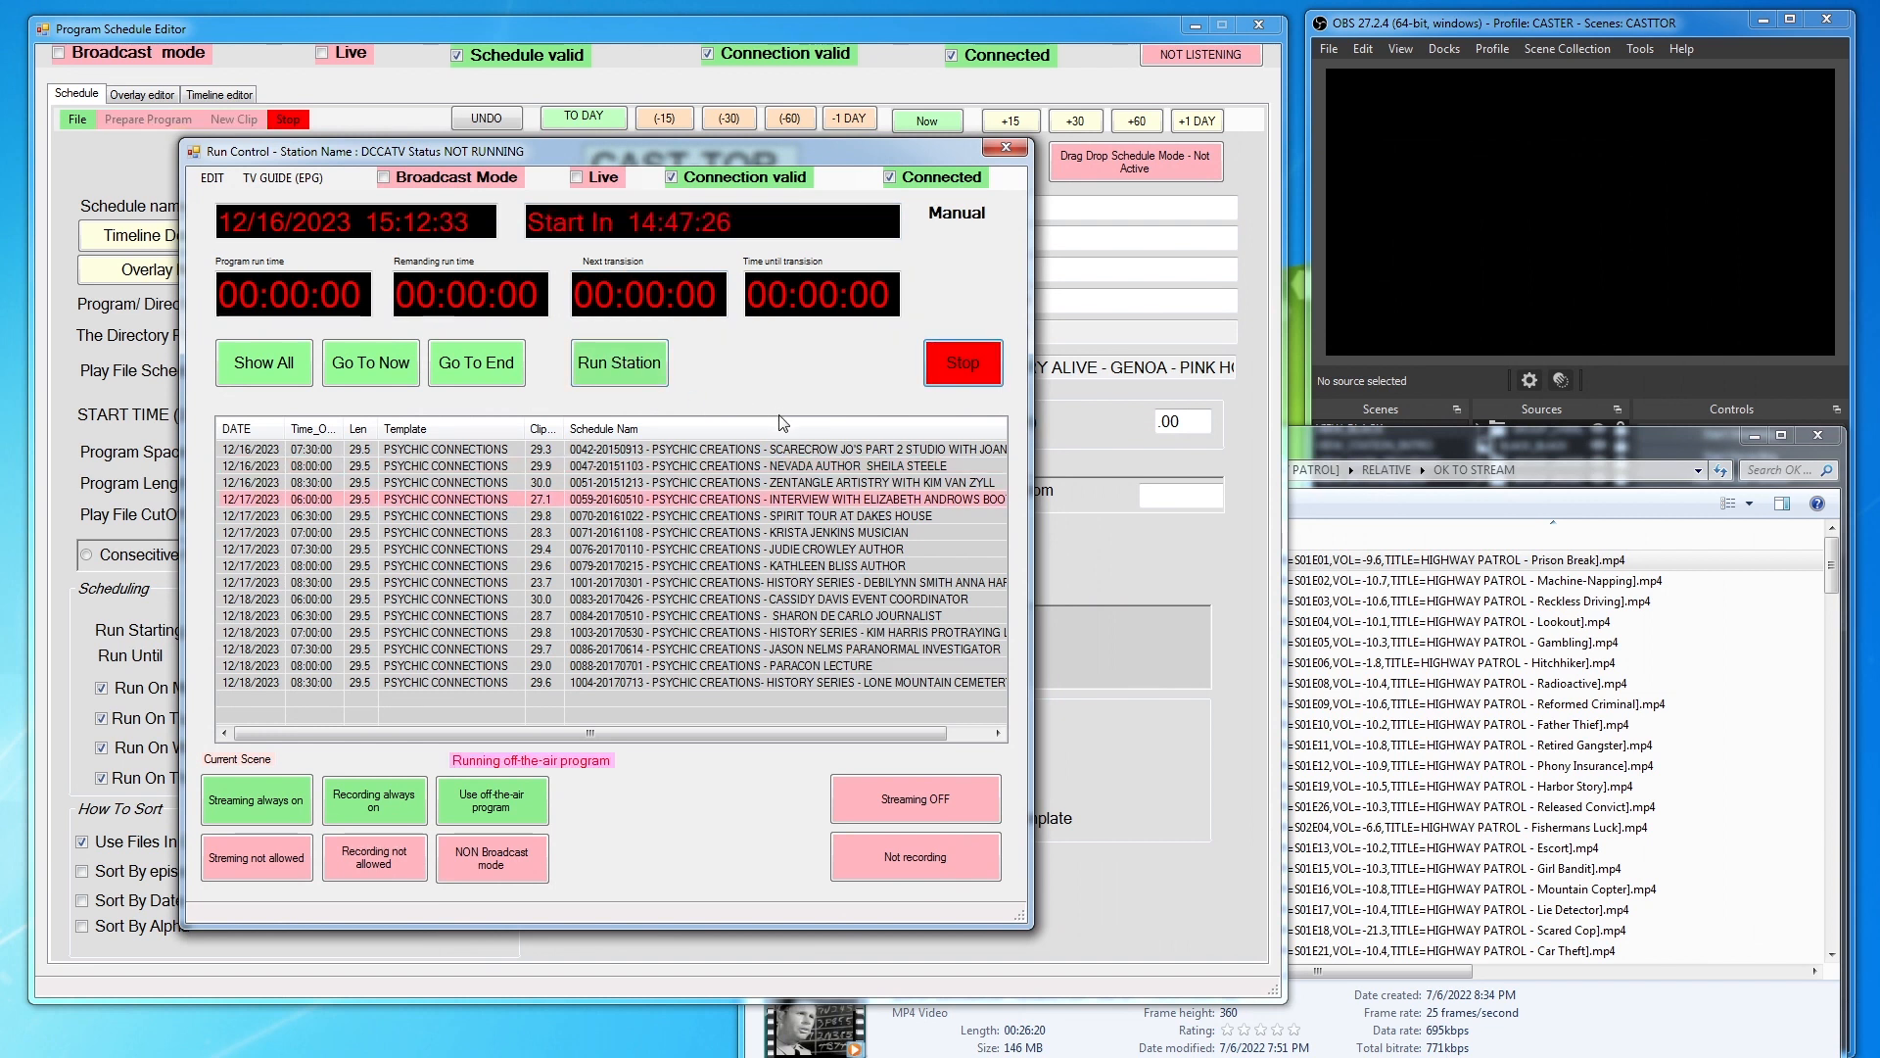
{"action": "left_click", "coordinate": [632, 372]}
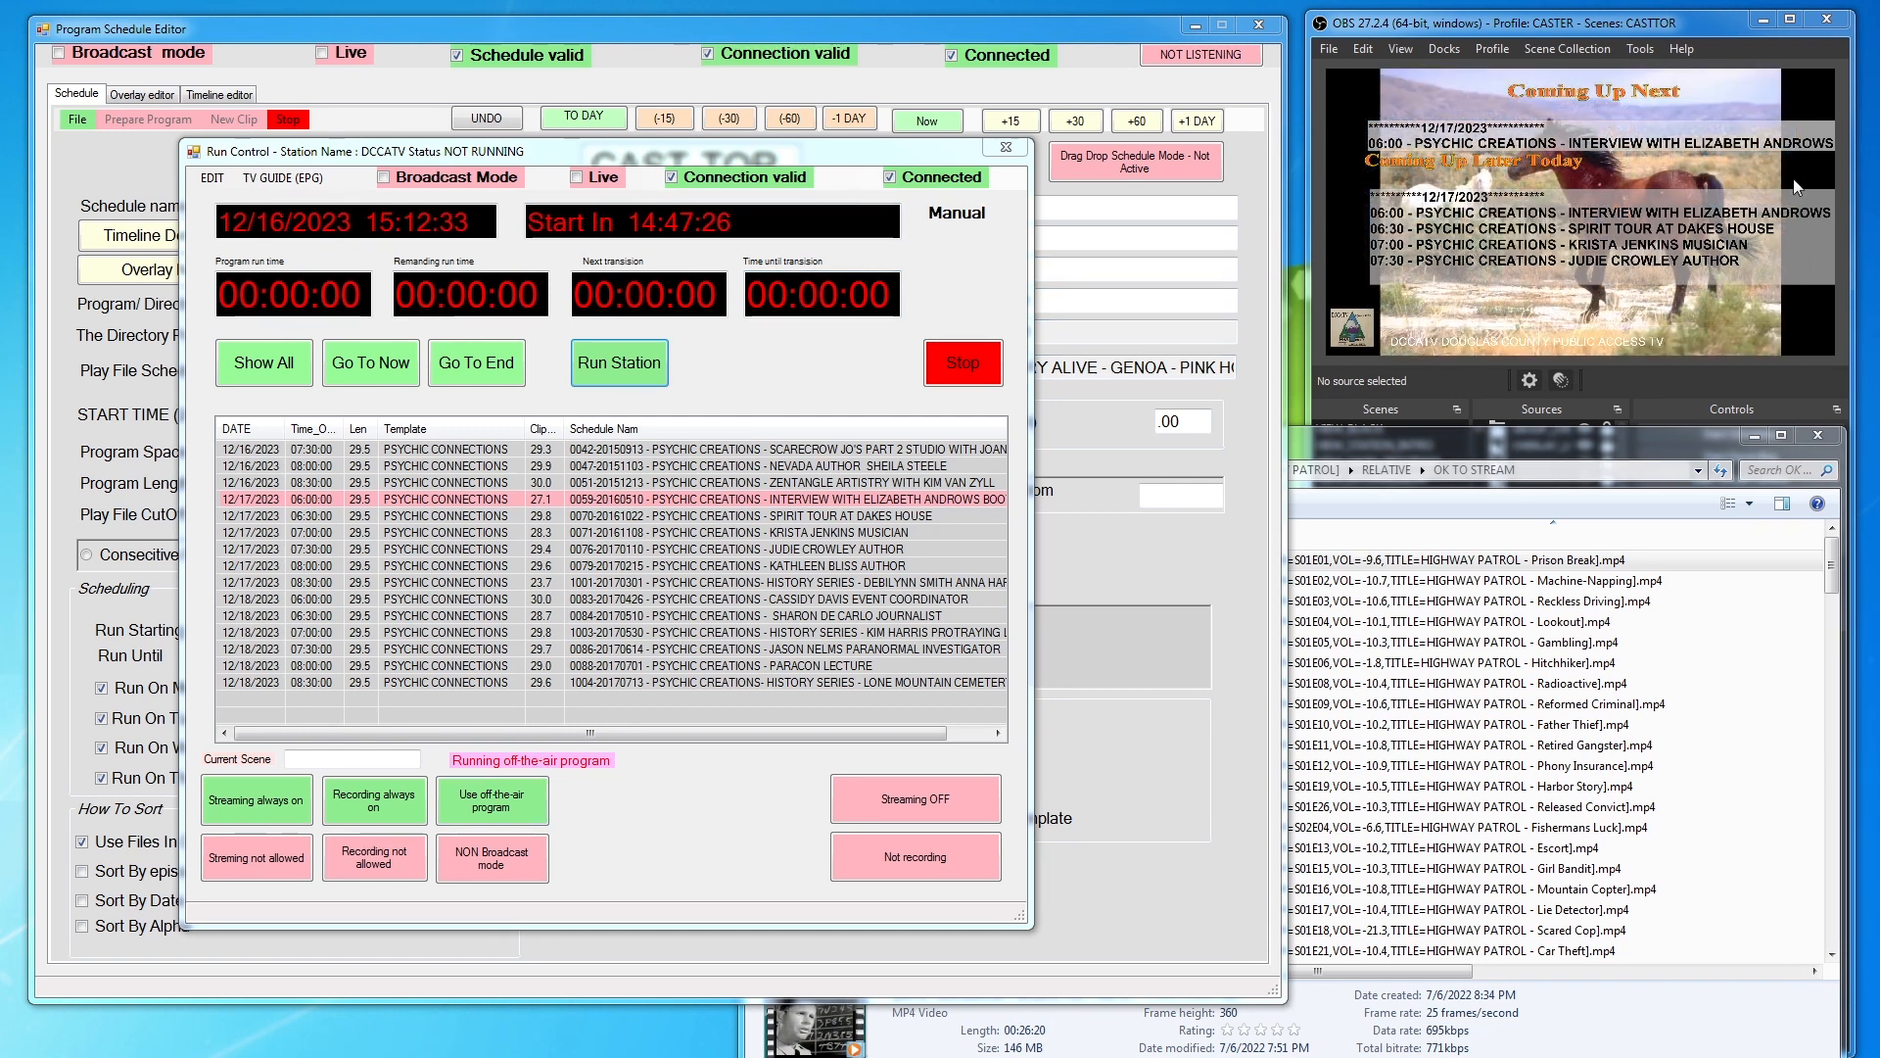
{"action": "left_click", "coordinate": [960, 364]}
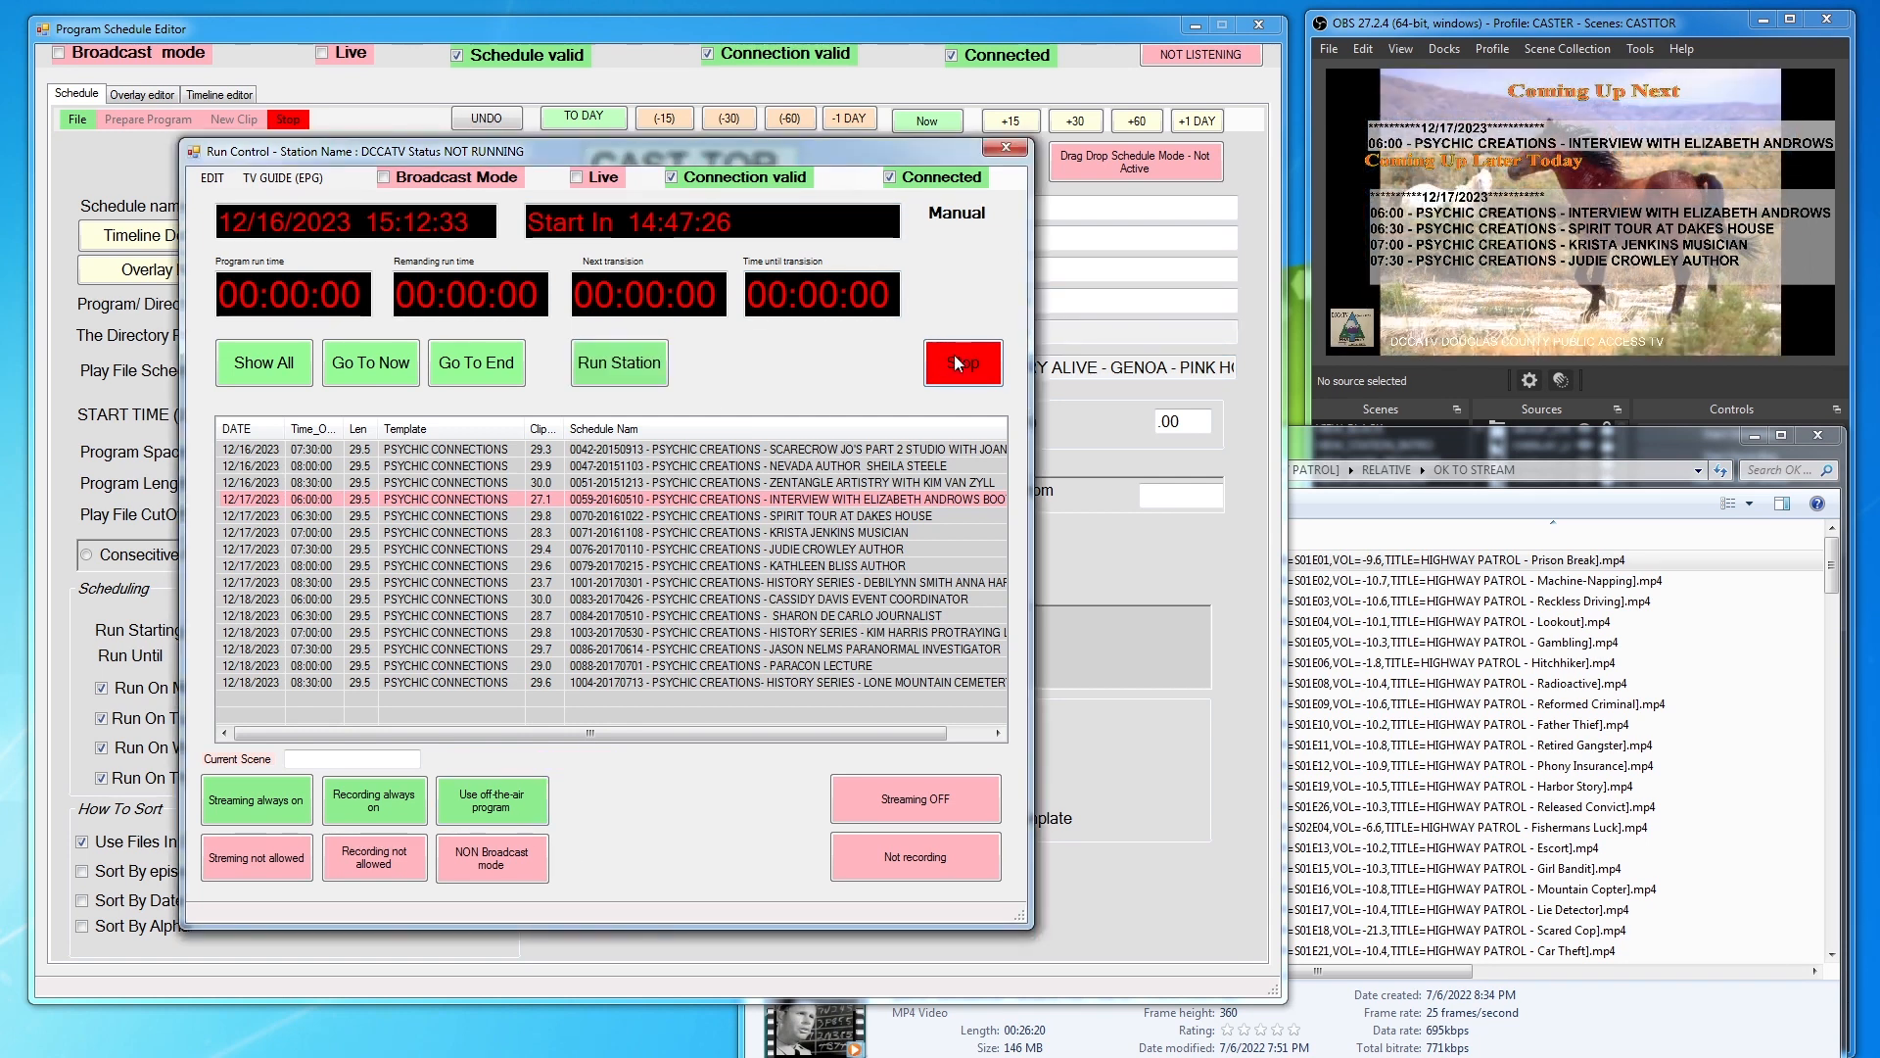
Select the 12/16/2023 08:00:00 program, process the schedule from there, and stop playback
{"action": "left_click", "coordinate": [849, 467]}
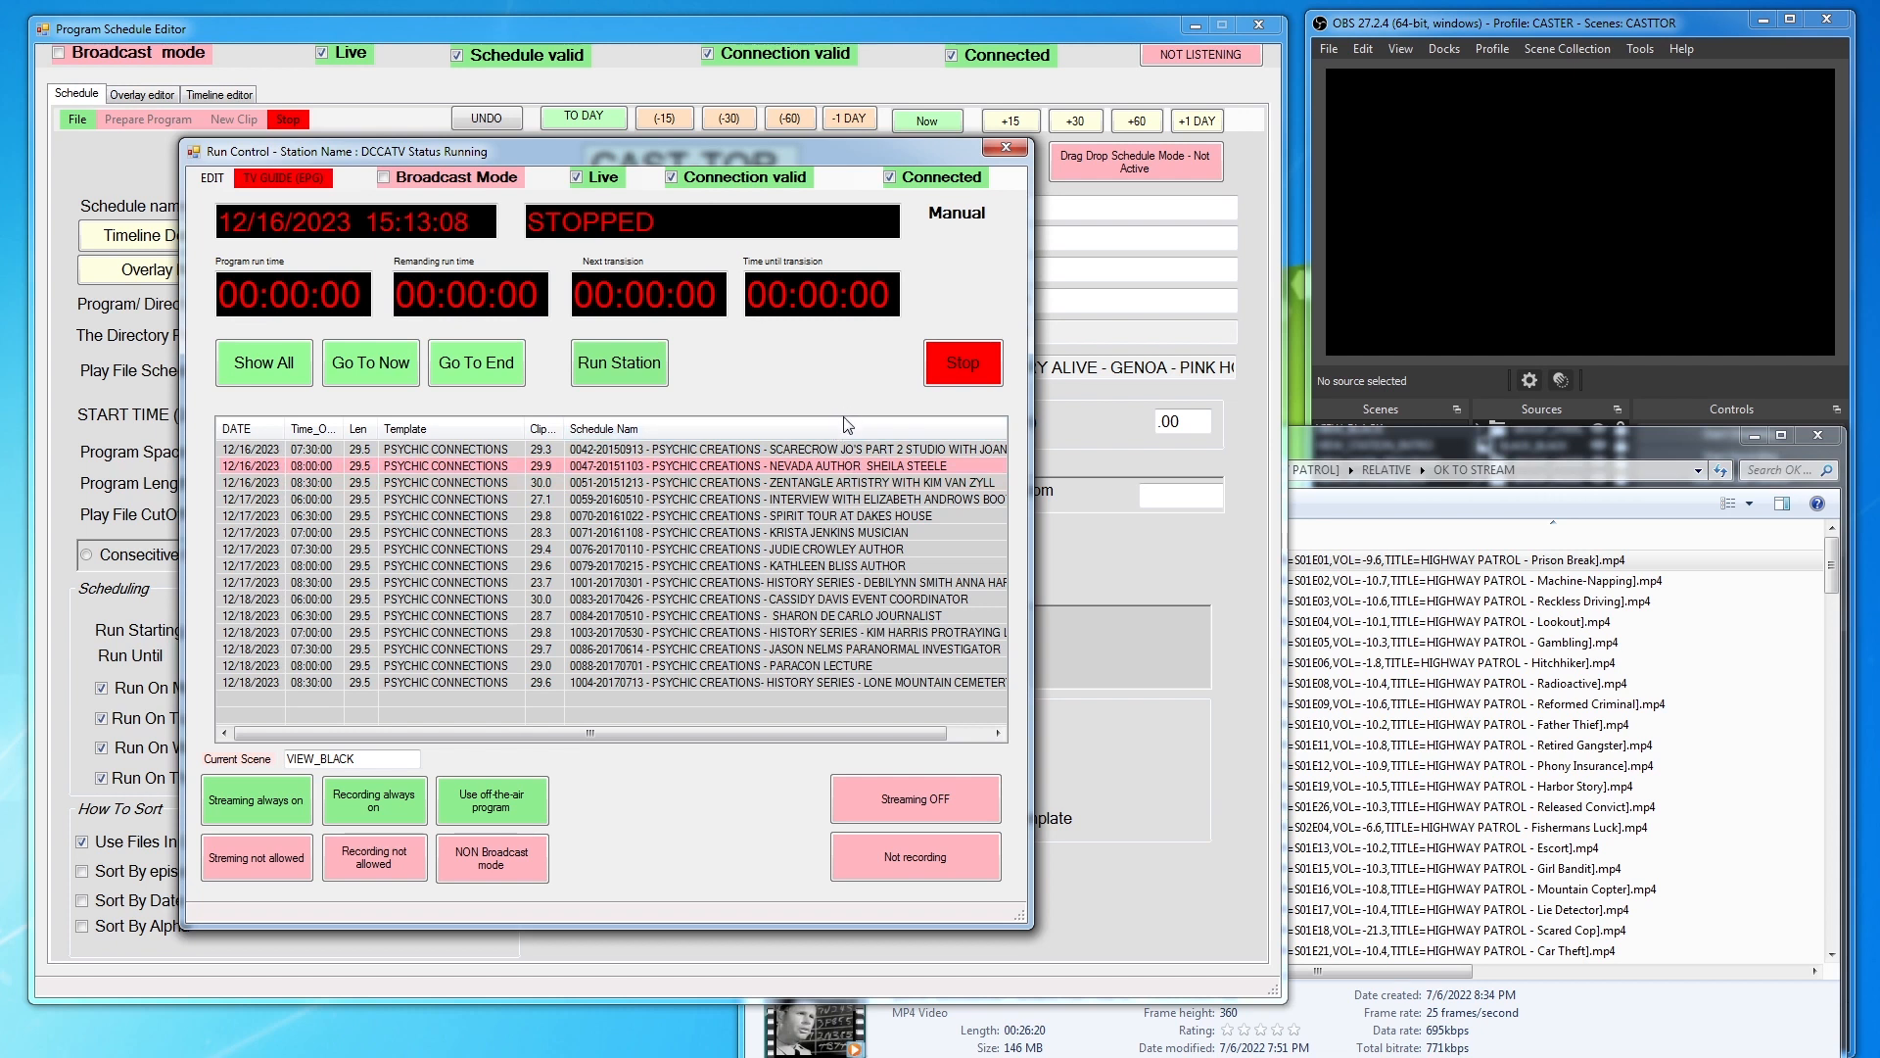
{"action": "left_click", "coordinate": [964, 367]}
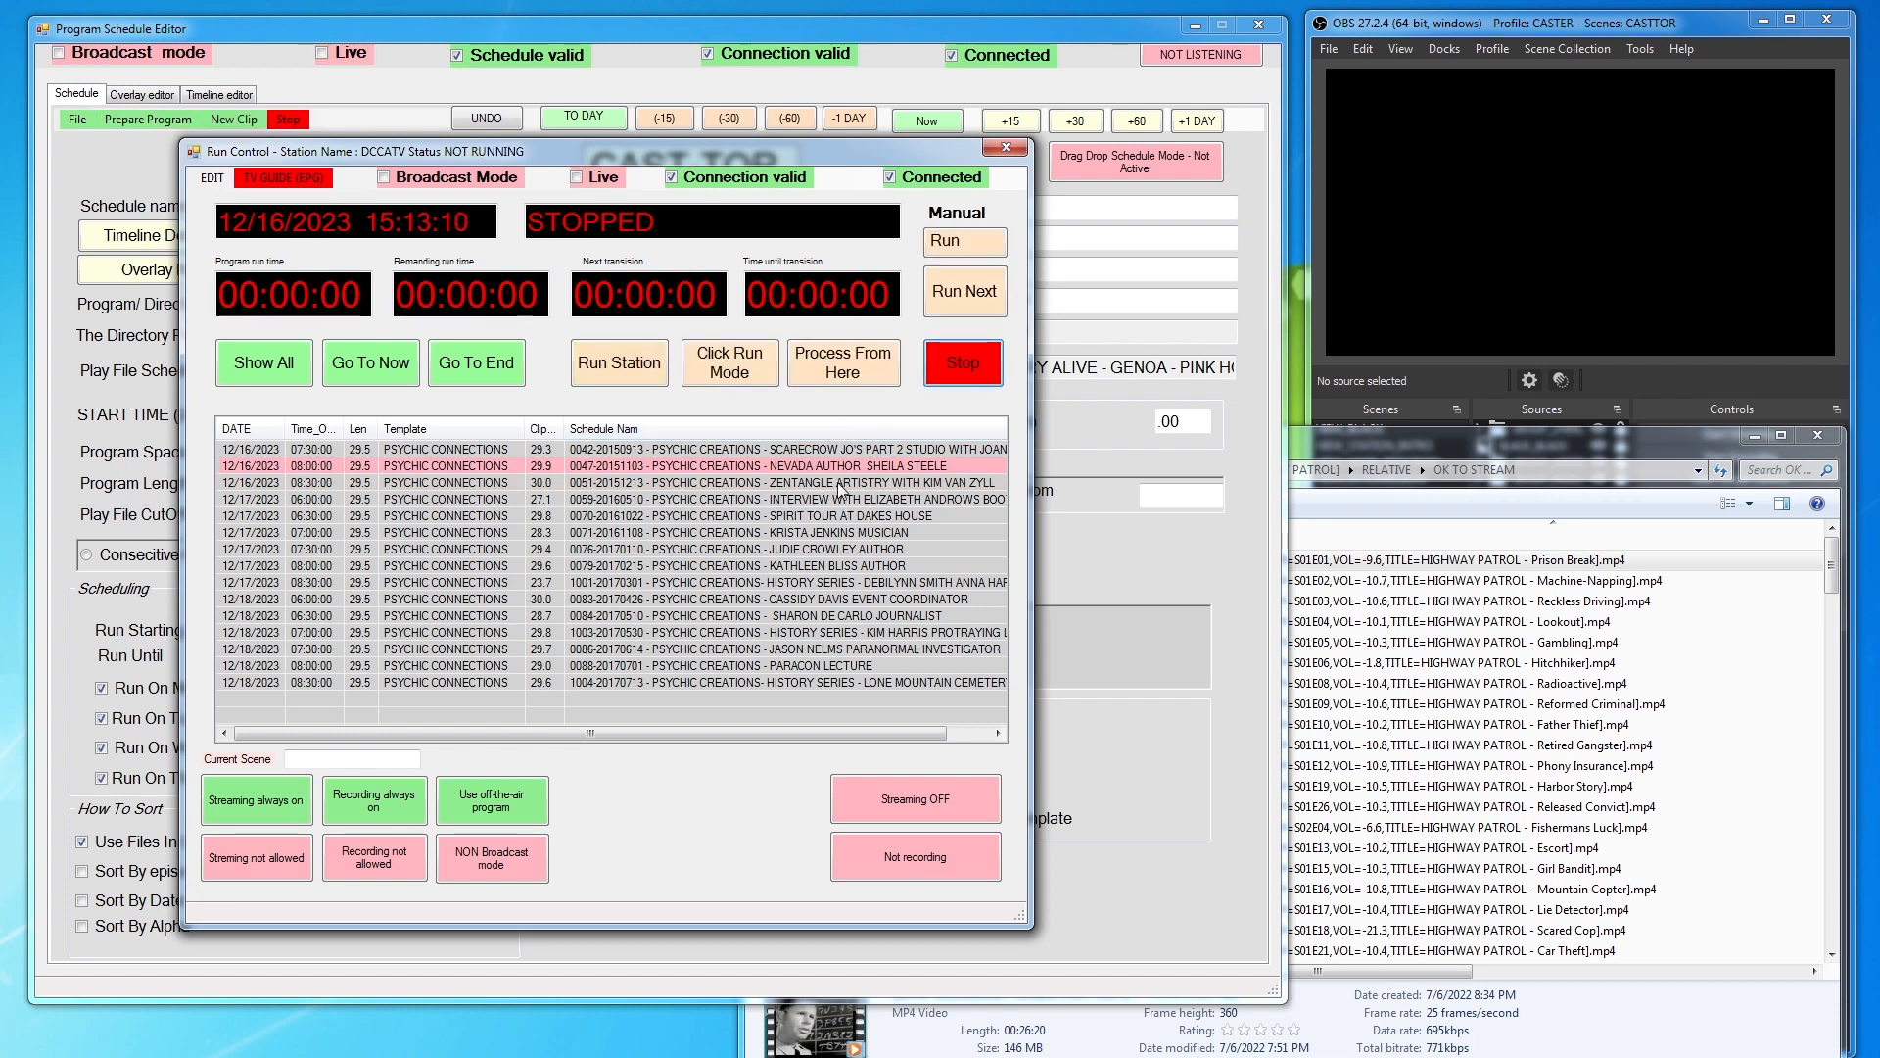
{"action": "left_click", "coordinate": [842, 362]}
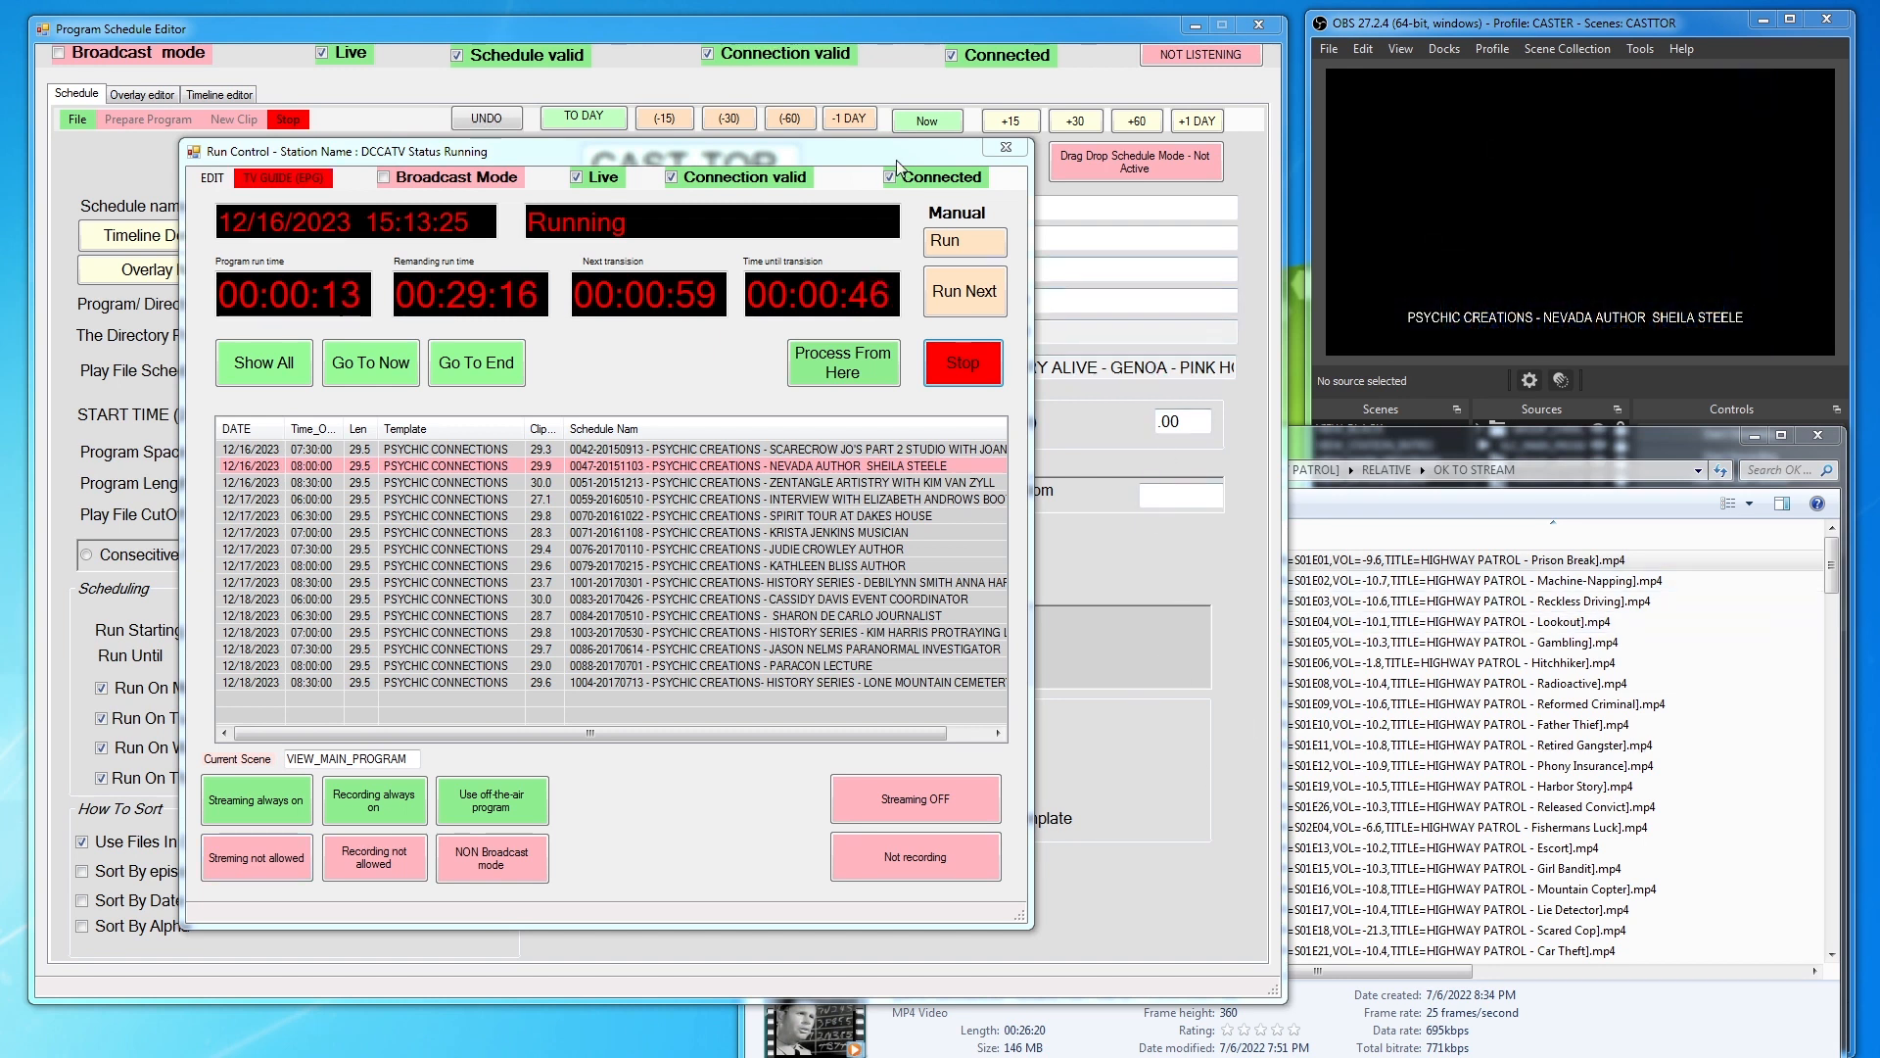
{"action": "left_click", "coordinate": [967, 373]}
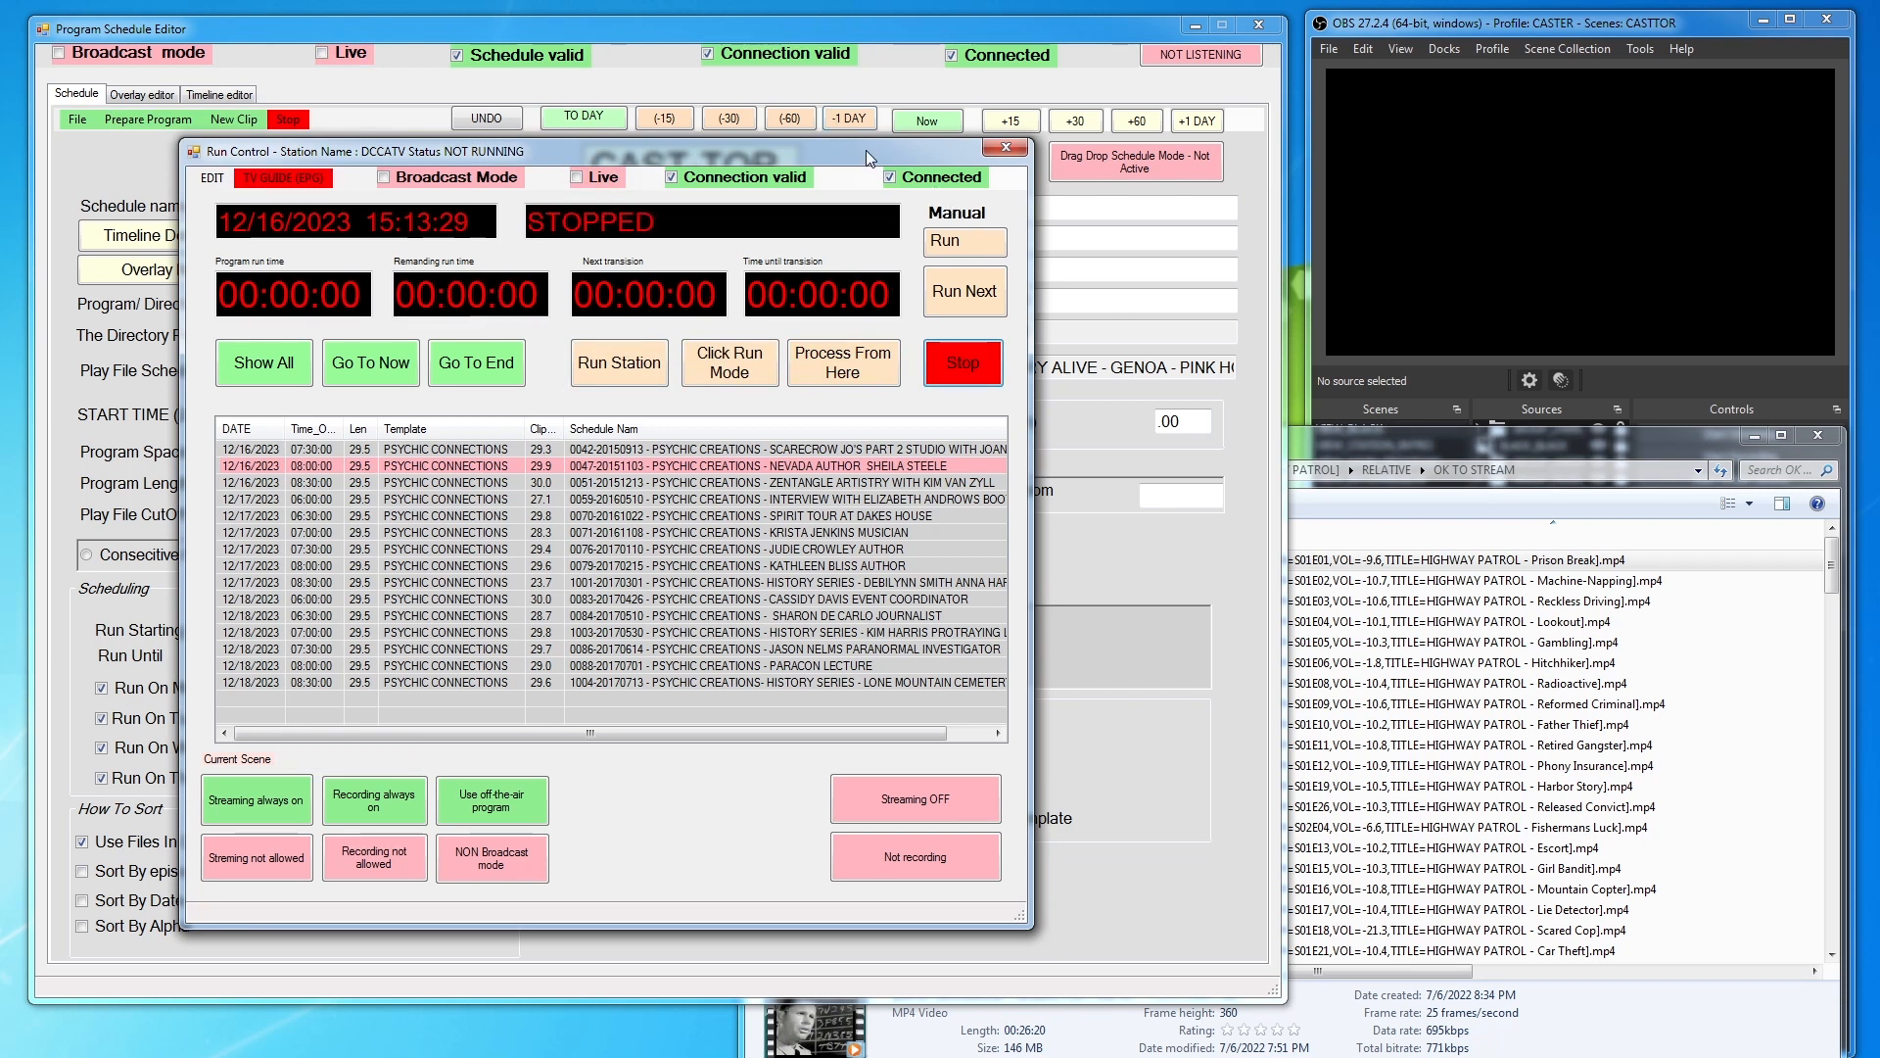
Clear Run Control out of the way and set the PSYCHIC CONNECTIONS in-out option to Custom with the value W
{"action": "left_click", "coordinate": [1006, 147]}
{"action": "left_click_drag", "start_coordinate": [0, 178], "coordinate": [0, 155]}
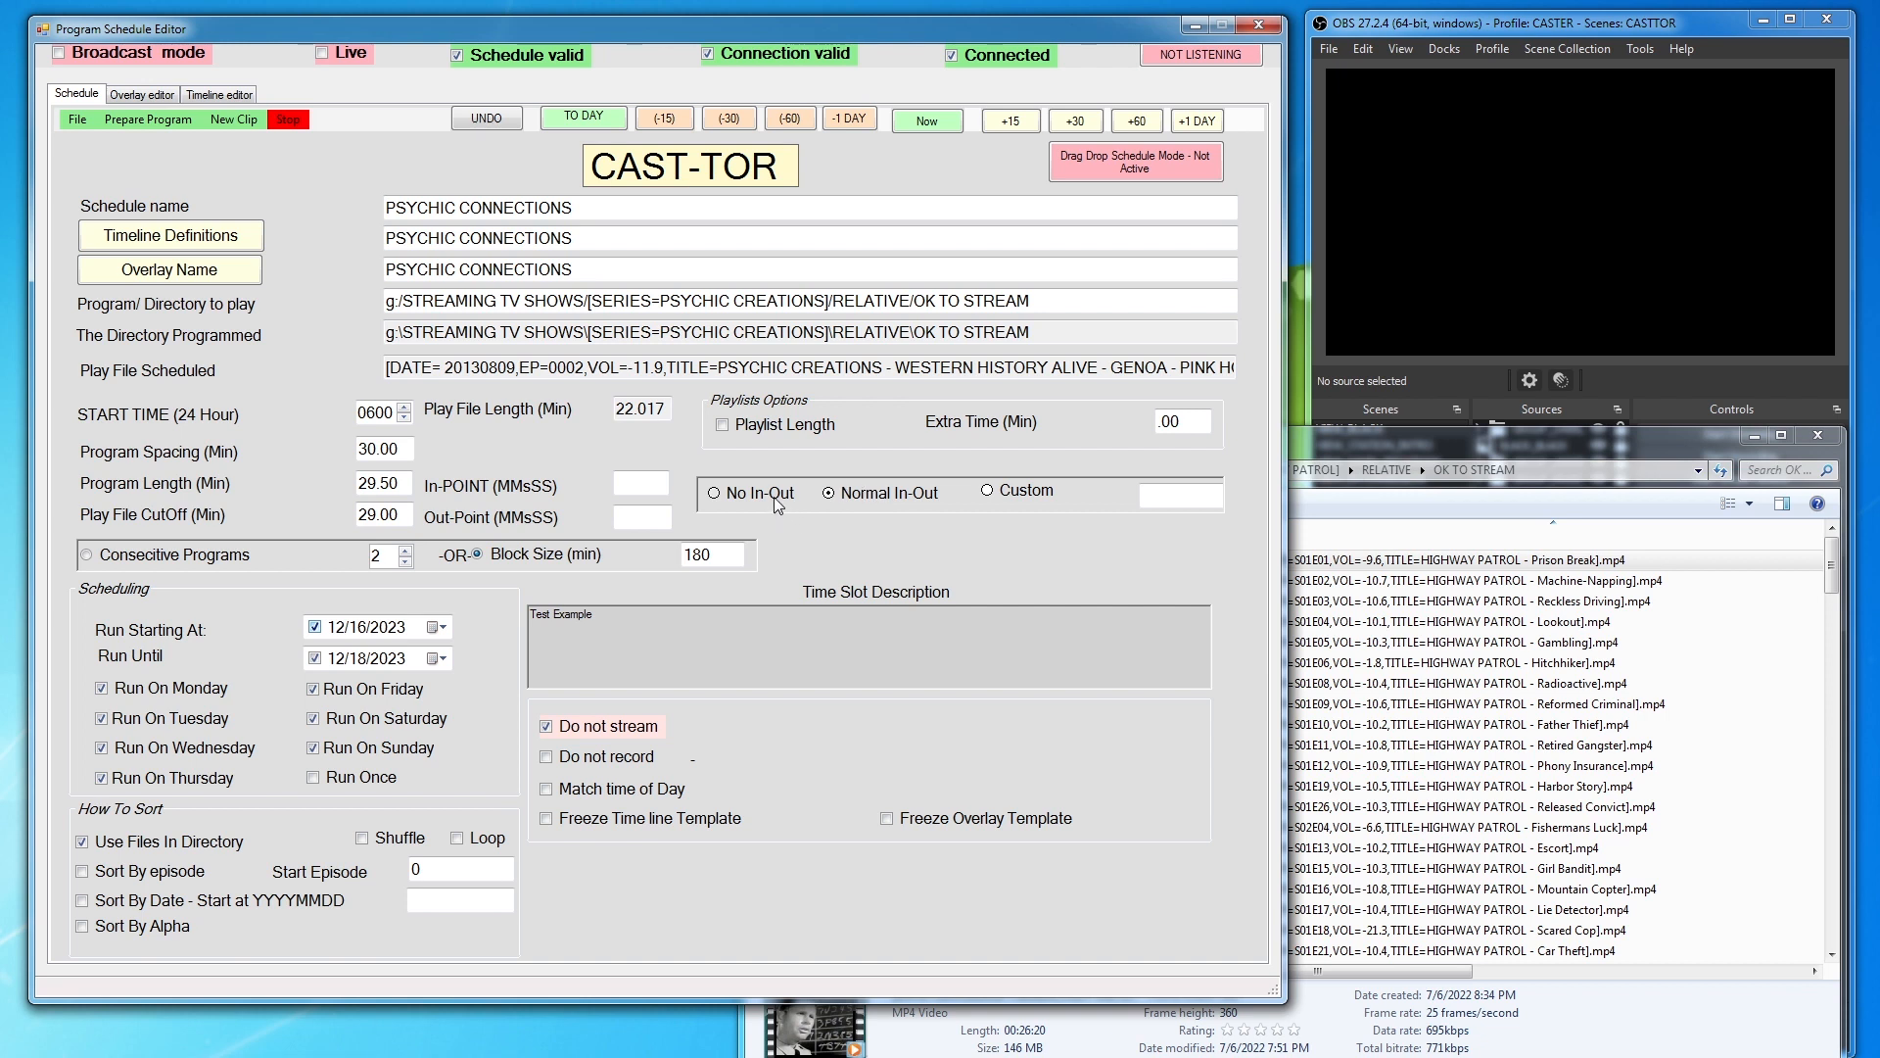
{"action": "left_click", "coordinate": [1034, 499]}
{"action": "left_click", "coordinate": [1155, 493]}
{"action": "type", "text": "W"}
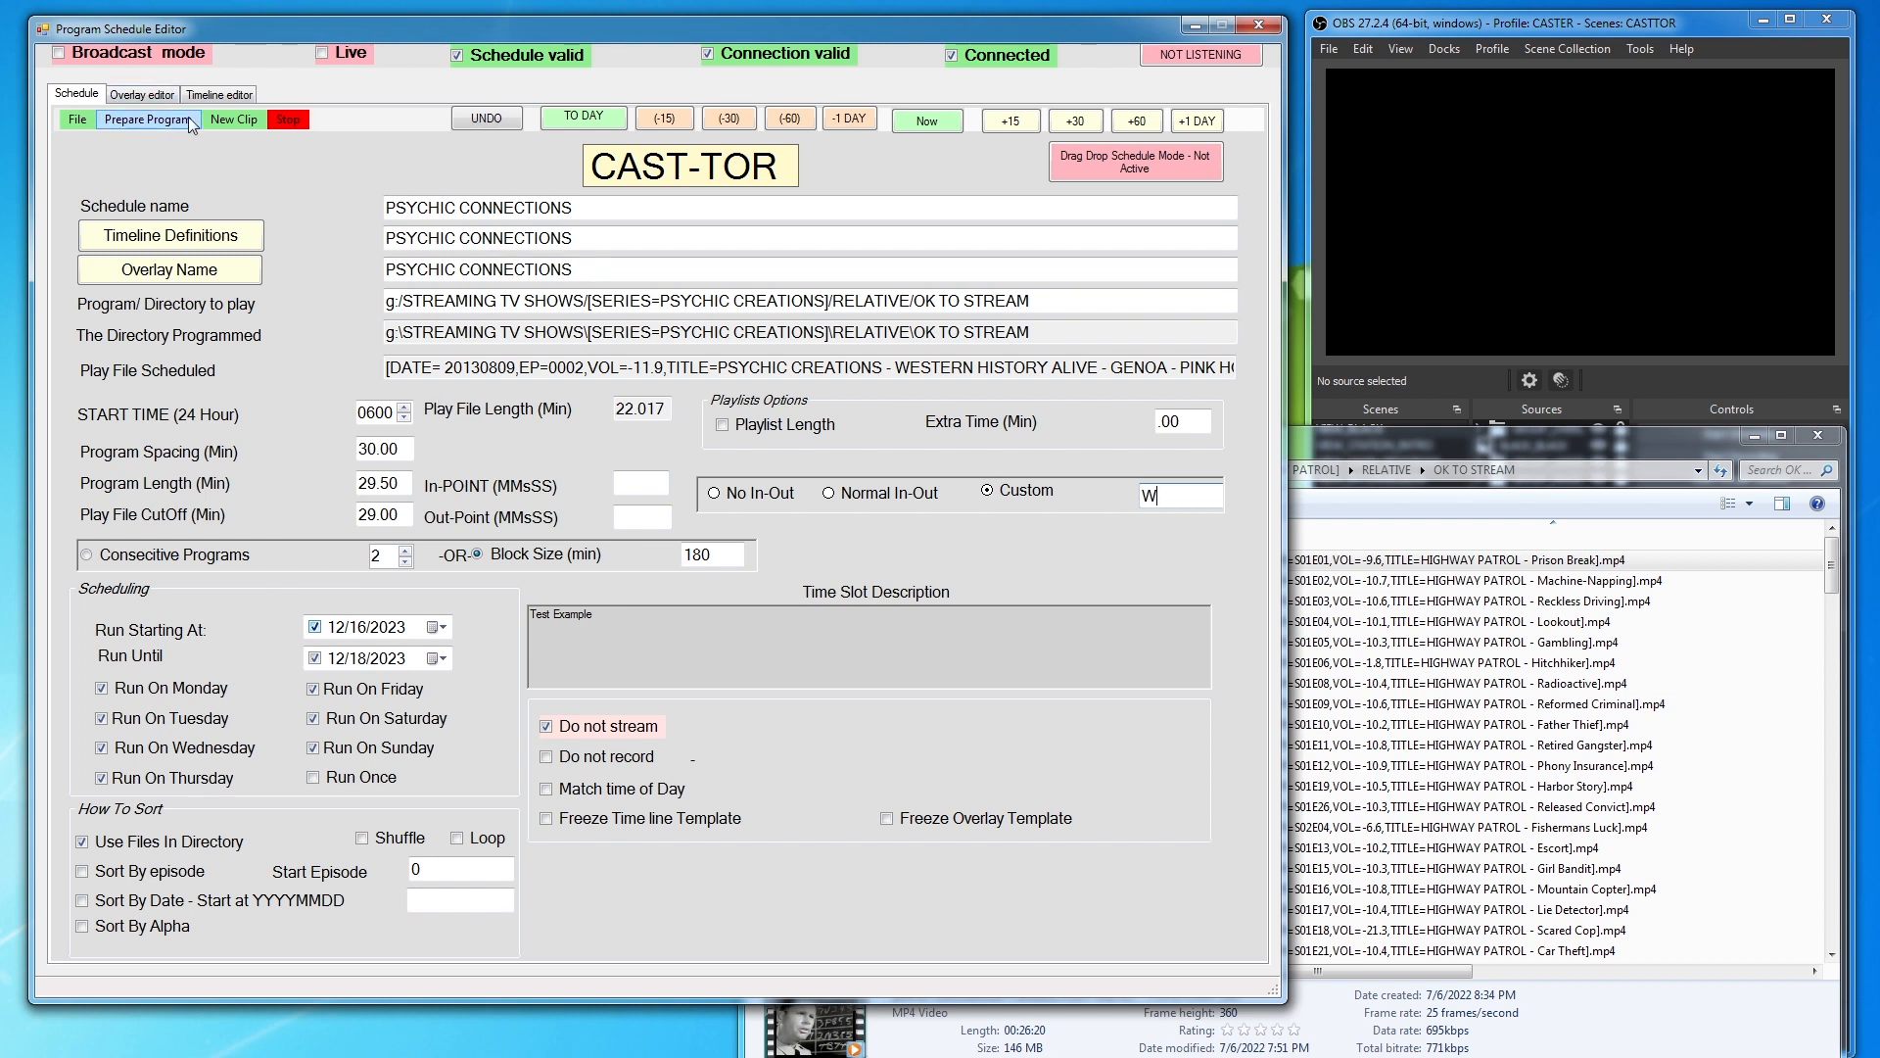
Open the MUSIC VENUES COMMA COFFEE.jsonPR template from the common PROGRAMS folder
{"action": "left_click", "coordinate": [75, 120]}
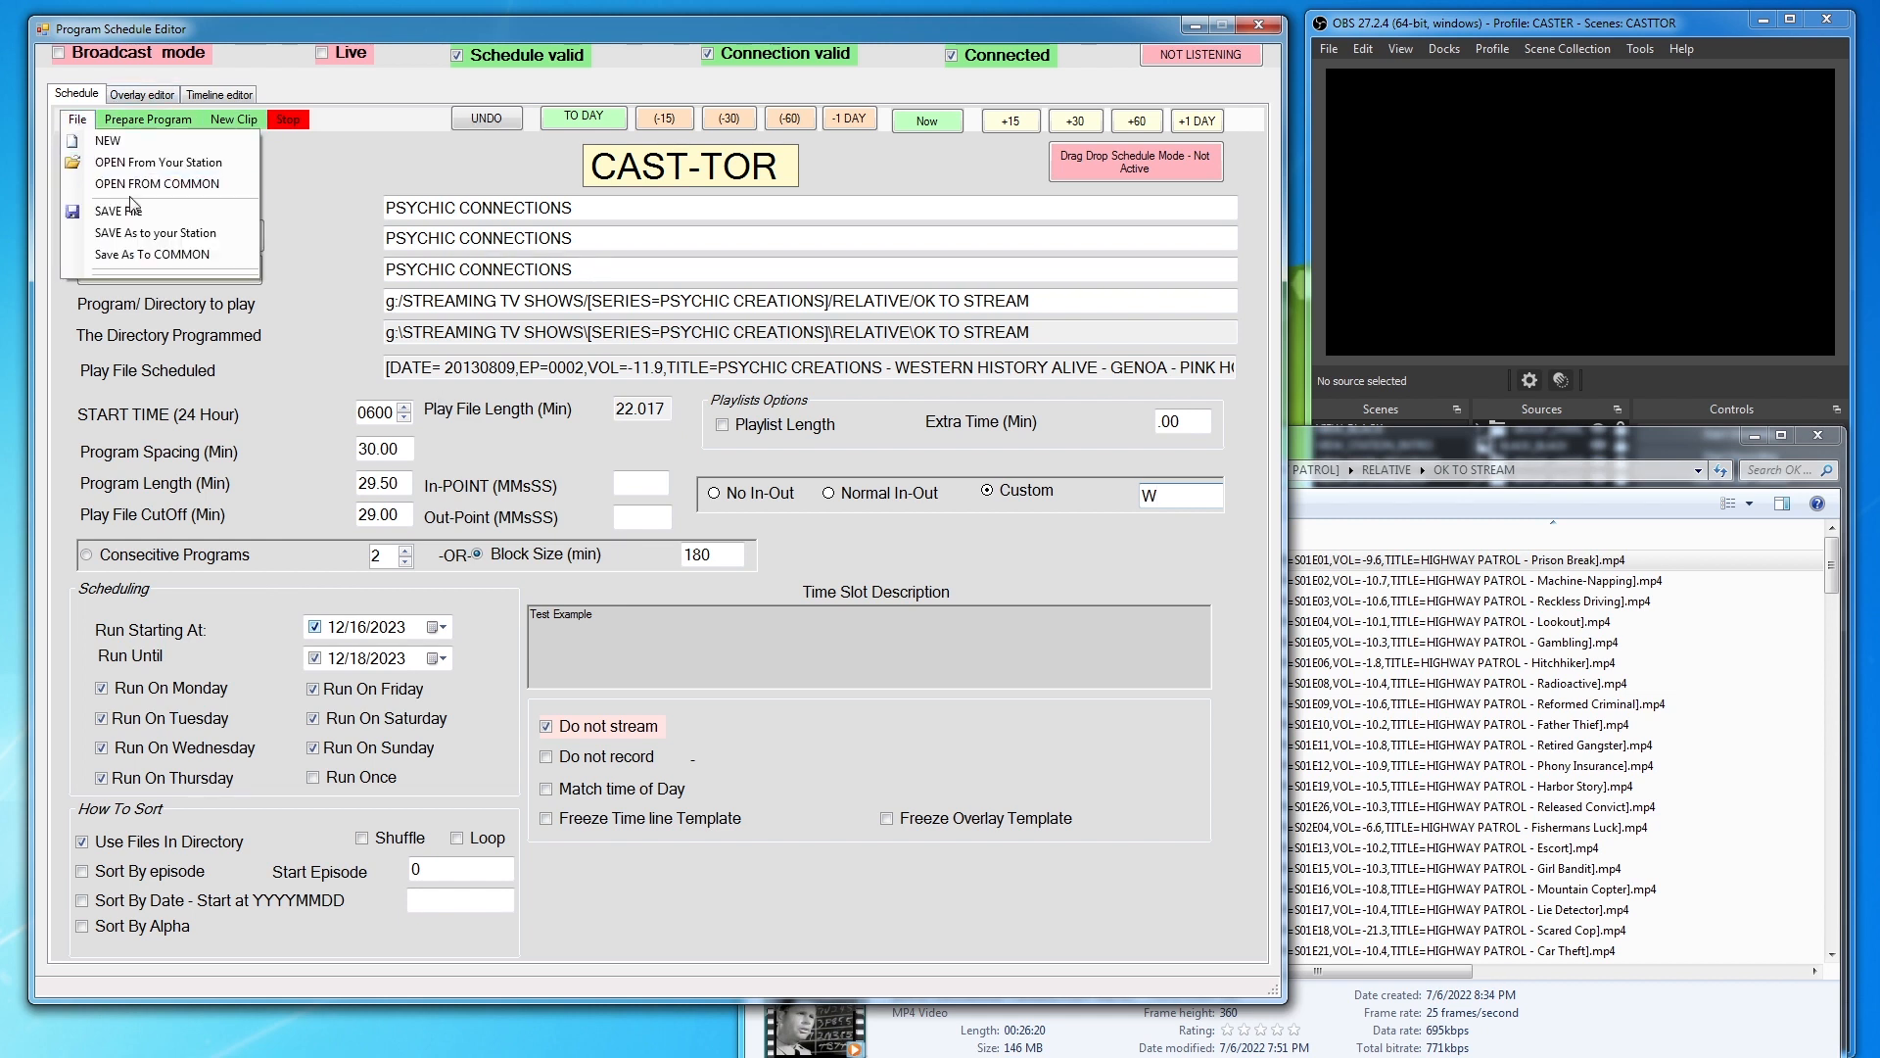
{"action": "left_click", "coordinate": [199, 183]}
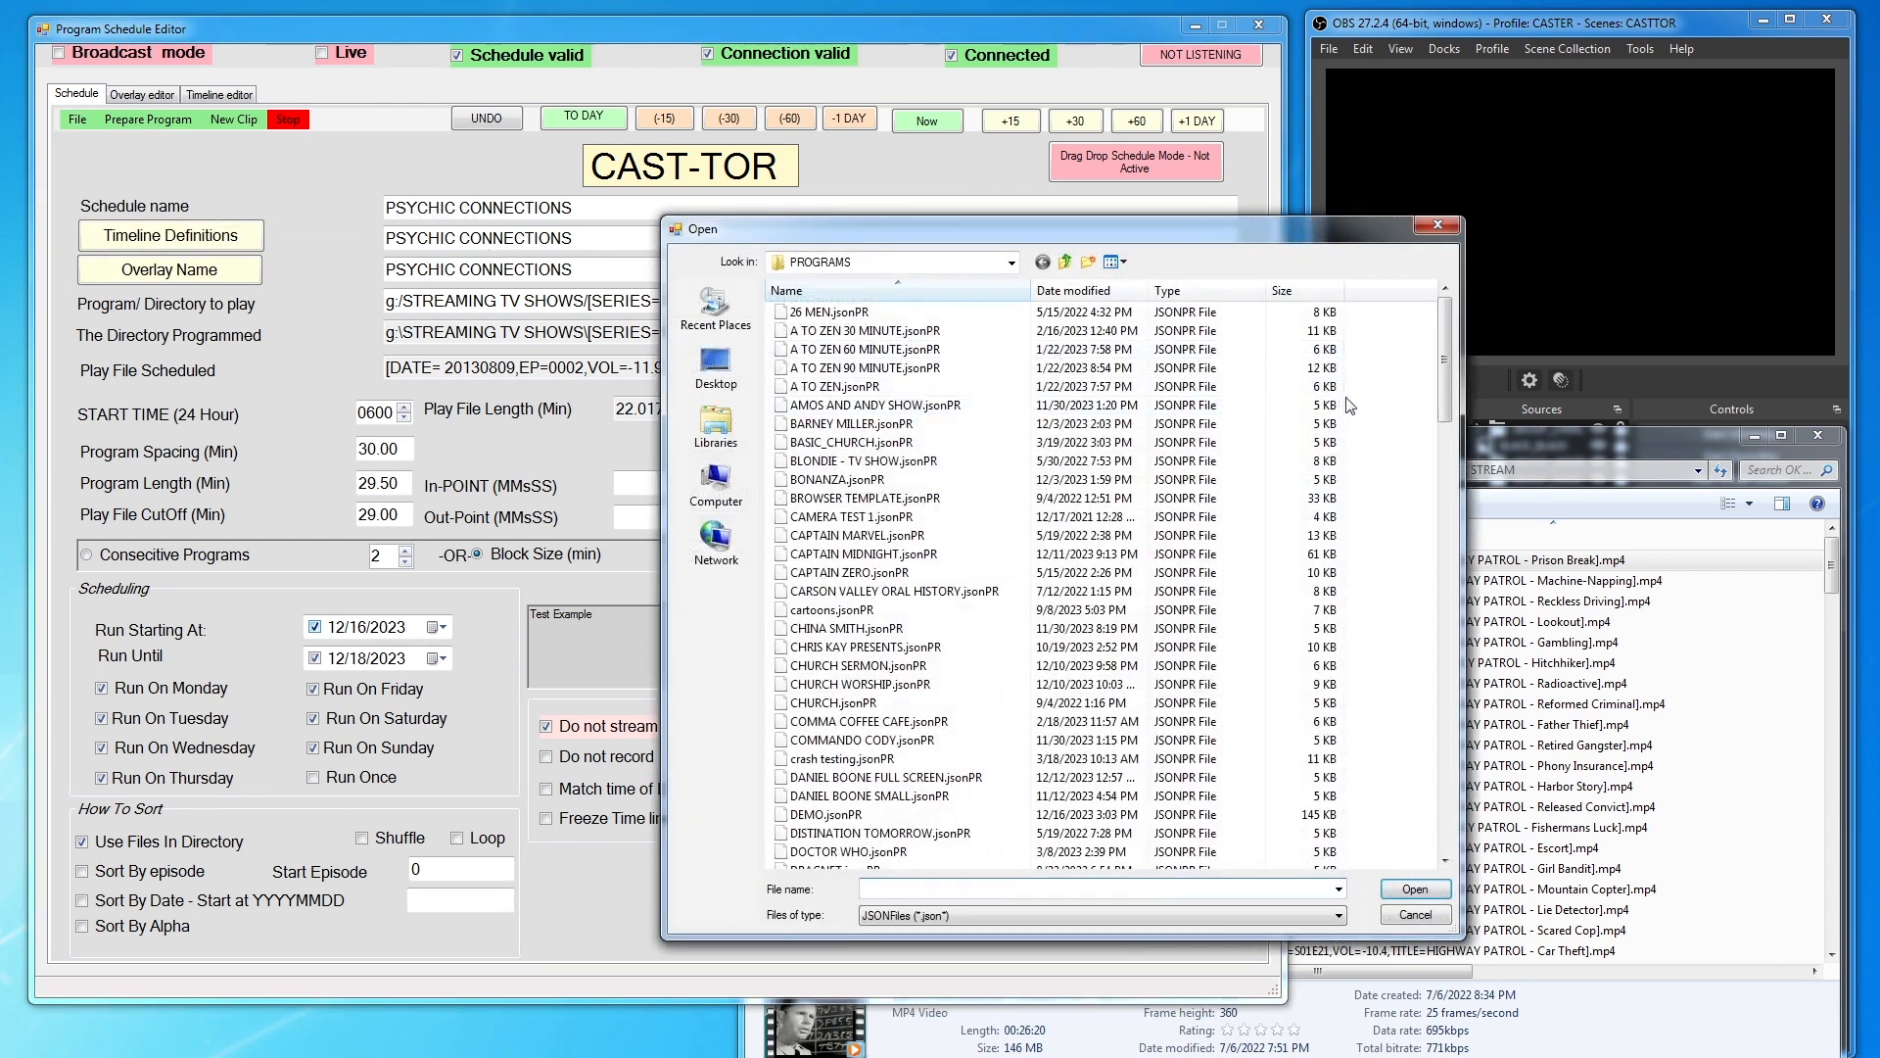
{"action": "scroll", "coordinate": [1427, 564], "scroll_direction": "down", "scroll_amount": 20}
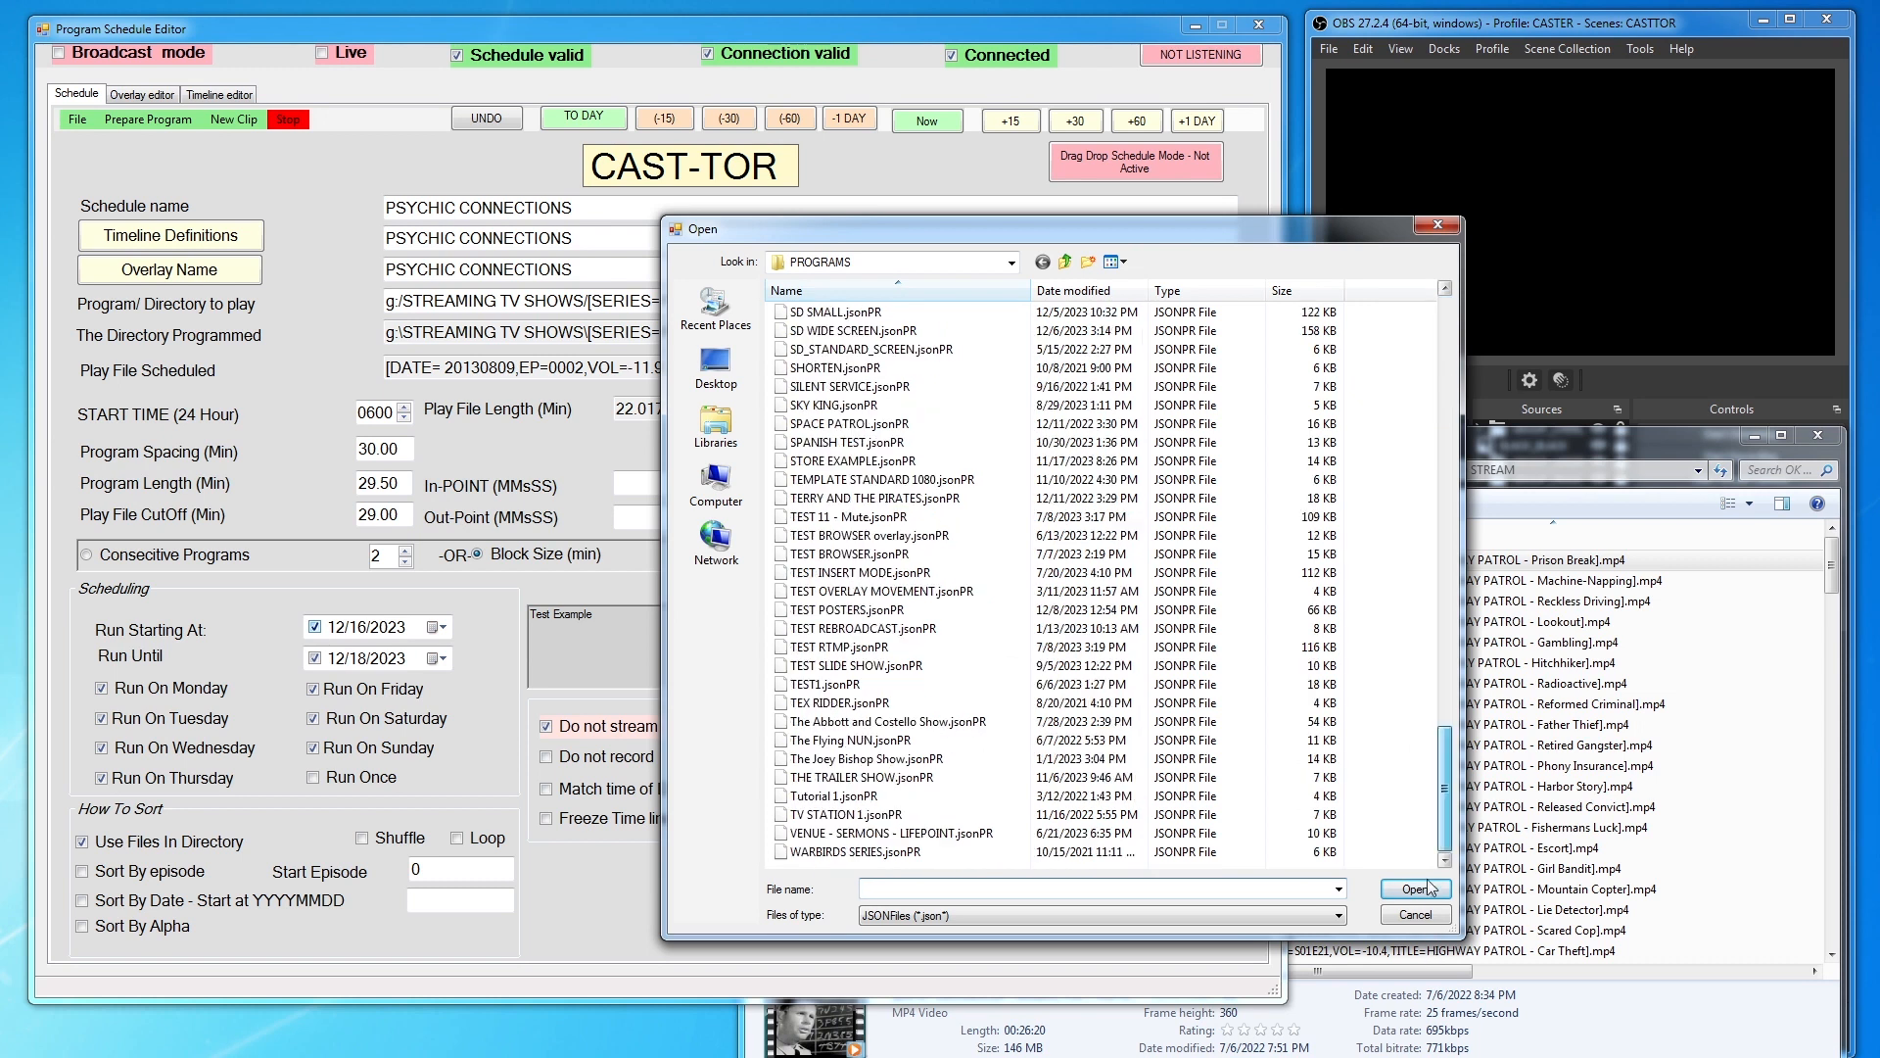
{"action": "left_click_drag", "start_coordinate": [1439, 848], "coordinate": [1464, 896]}
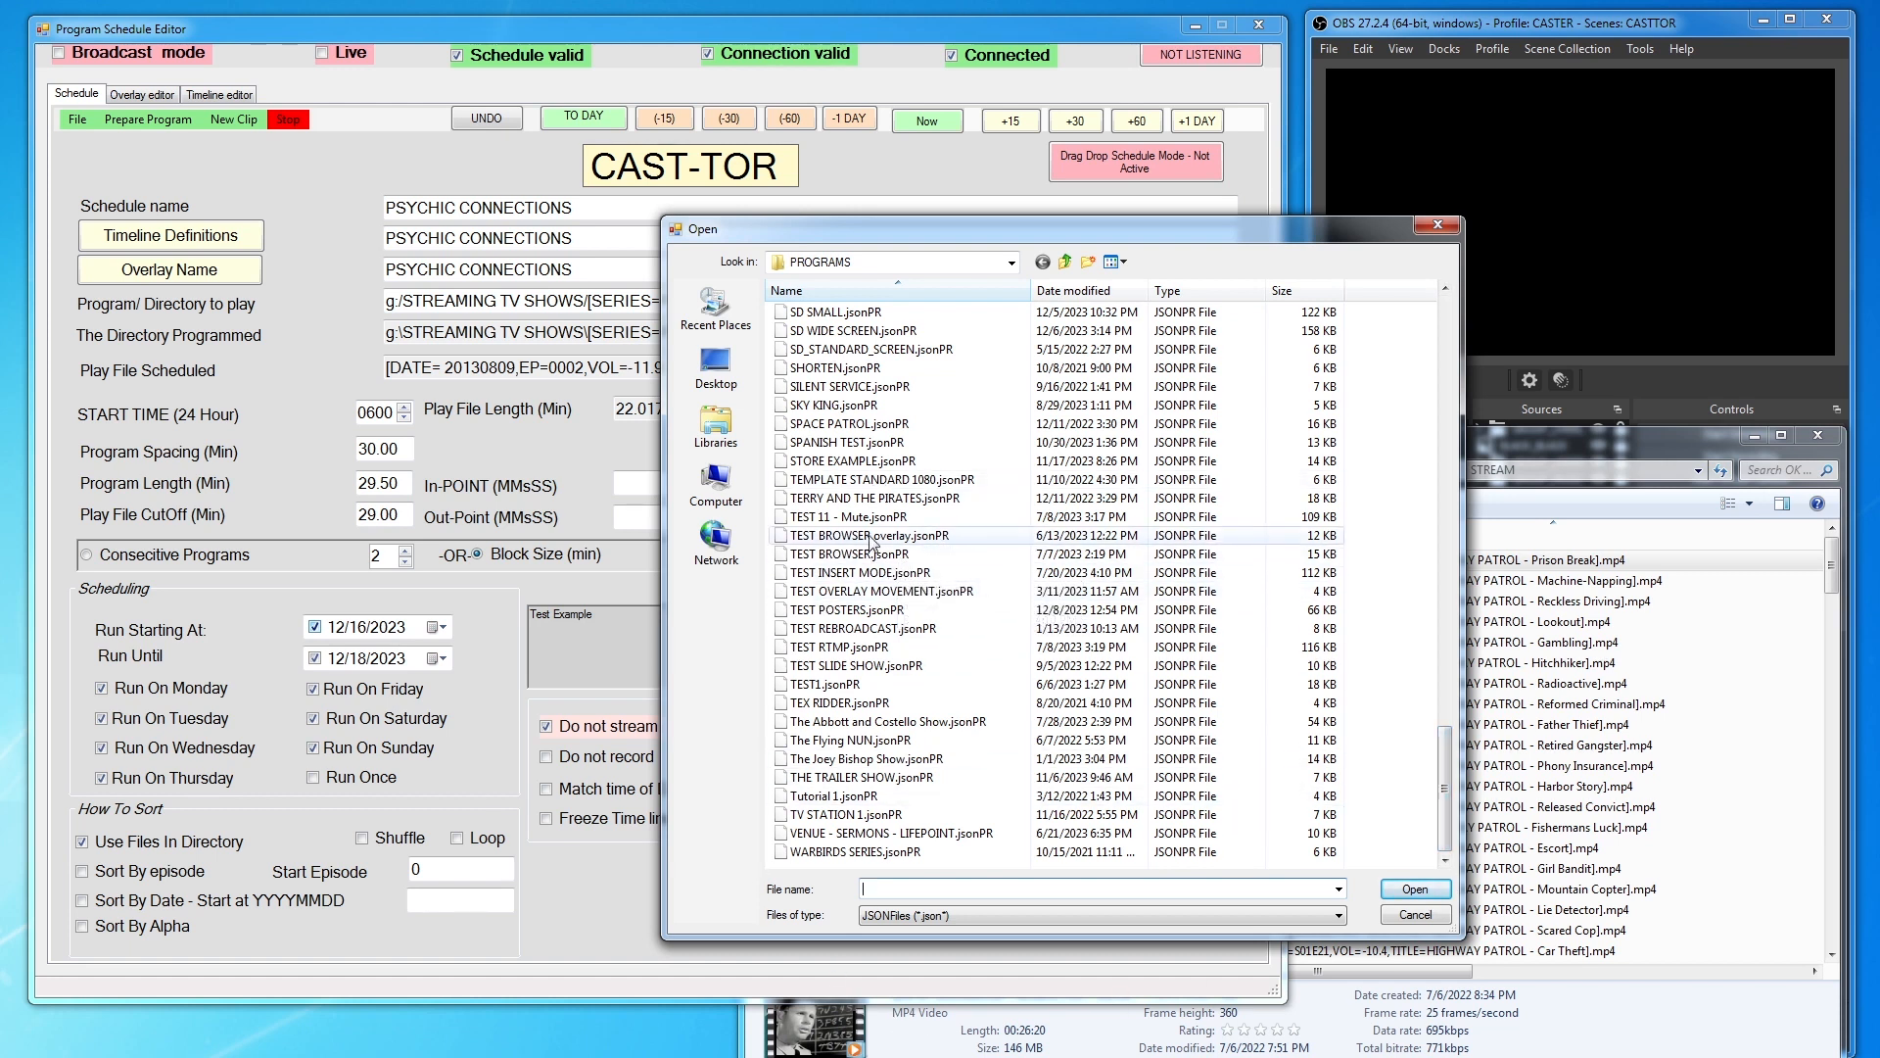
{"action": "left_click_drag", "start_coordinate": [1446, 756], "coordinate": [1495, 607]}
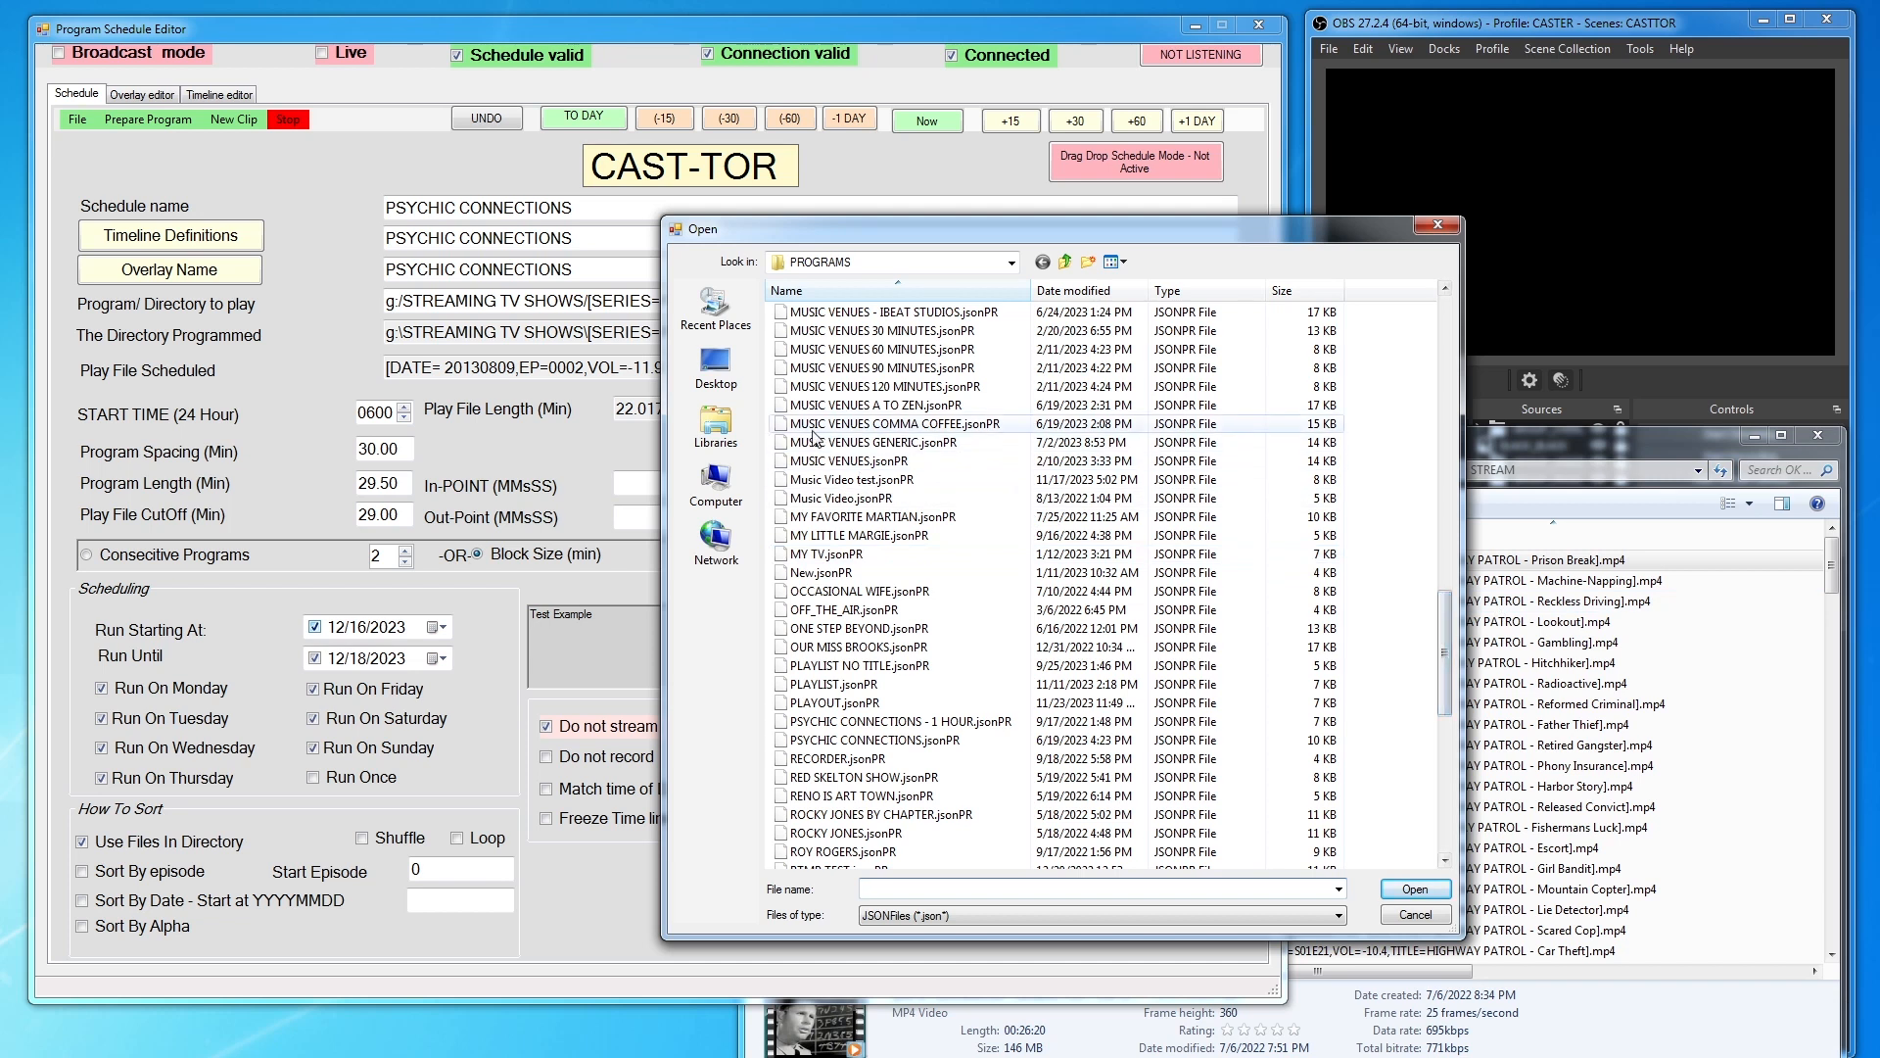
{"action": "left_click", "coordinate": [858, 428]}
{"action": "left_click", "coordinate": [857, 428]}
{"action": "double_click", "coordinate": [854, 425]}
{"action": "left_click", "coordinate": [783, 425]}
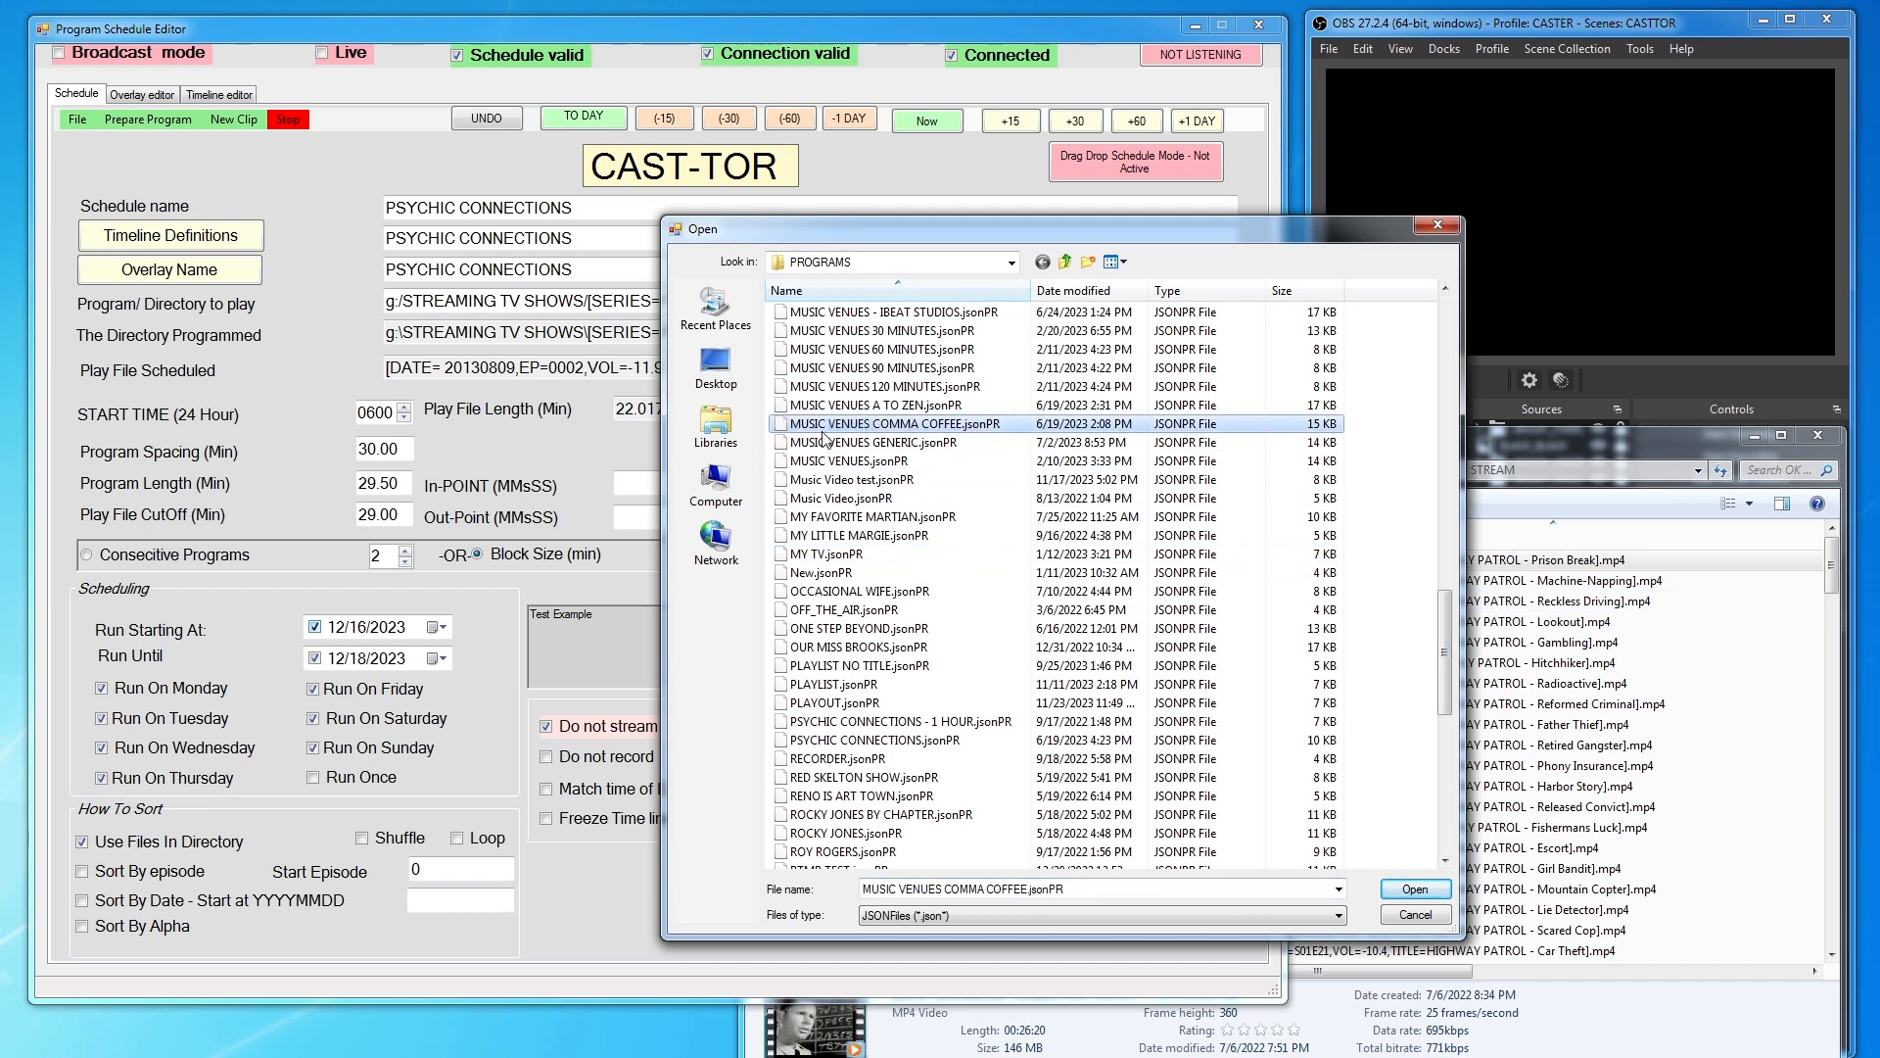
{"action": "double_click", "coordinate": [820, 425]}
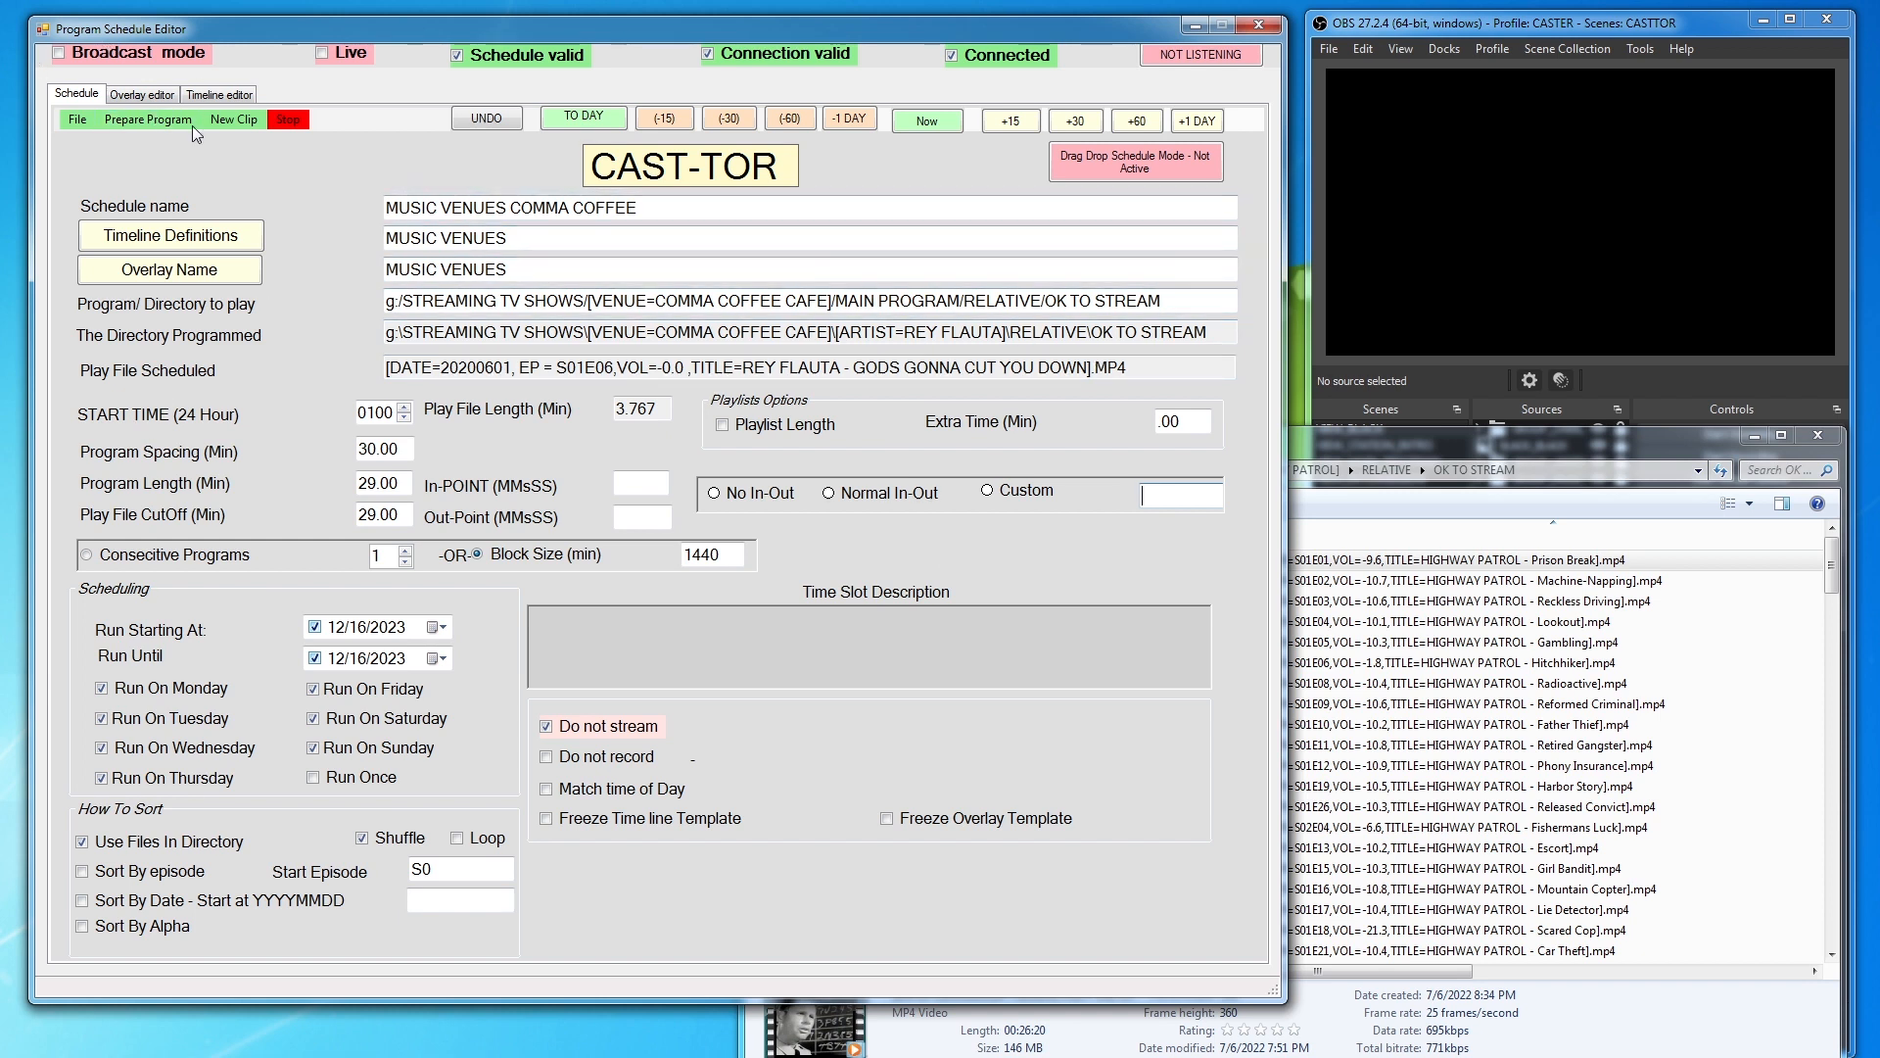
Play the episode from the MUSIC VENUES COMMA COFFEE template and stop playback
{"action": "left_click", "coordinate": [163, 122]}
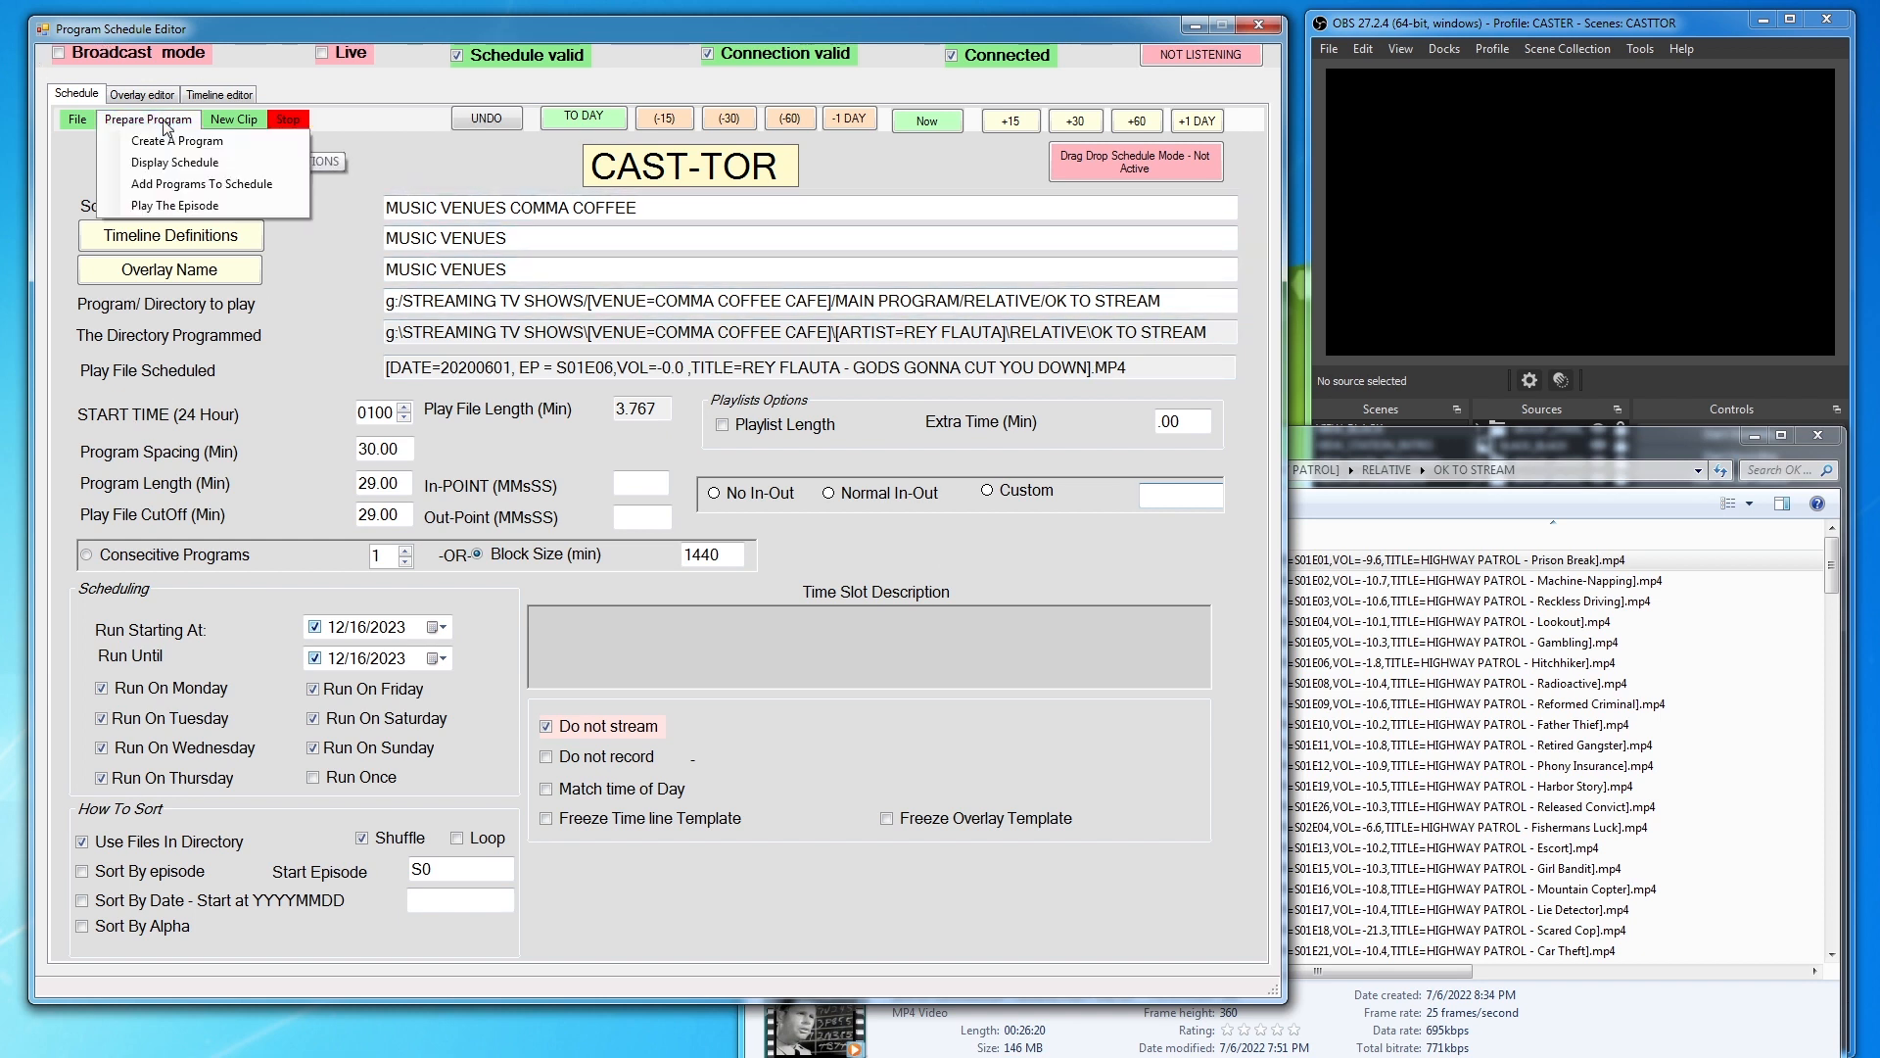
{"action": "left_click", "coordinate": [203, 207]}
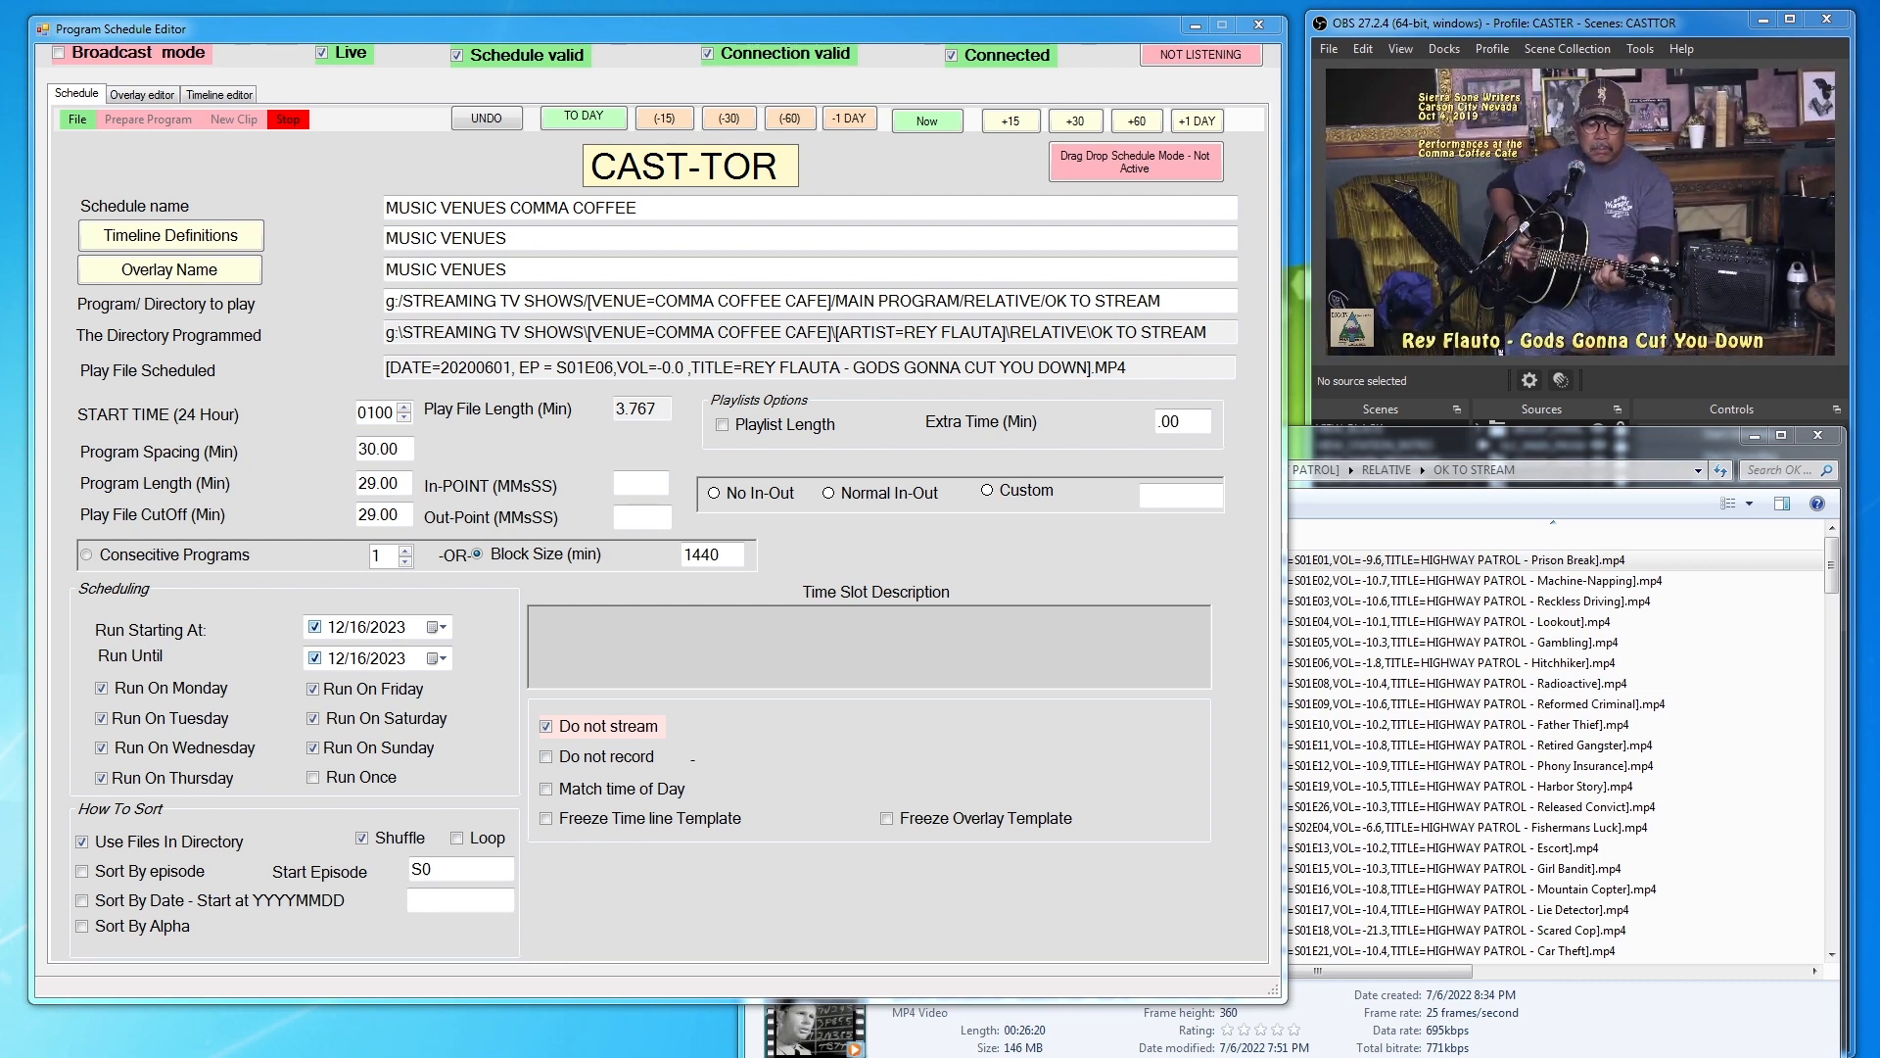
{"action": "left_click", "coordinate": [287, 121]}
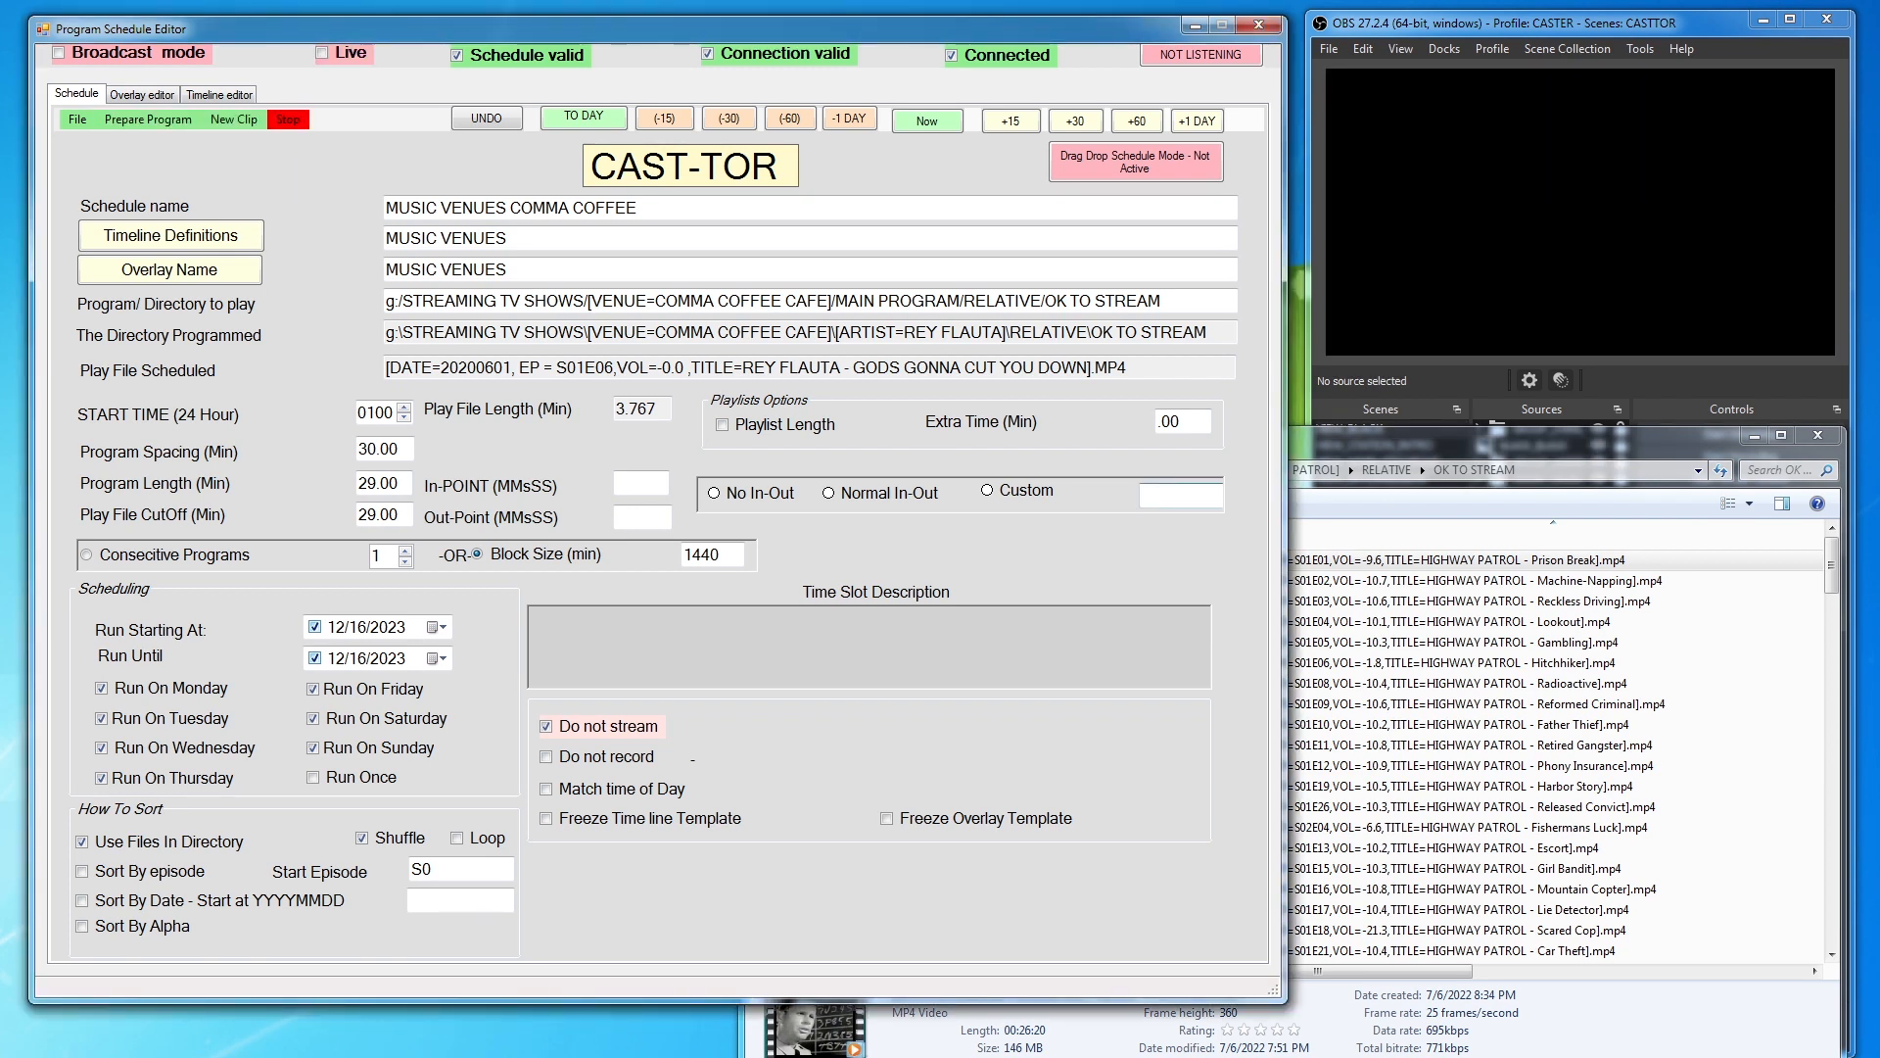
Examine the song titles in the timeline report's program blocks, then move the report aside
{"action": "left_click_drag", "start_coordinate": [0, 147], "coordinate": [879, 82]}
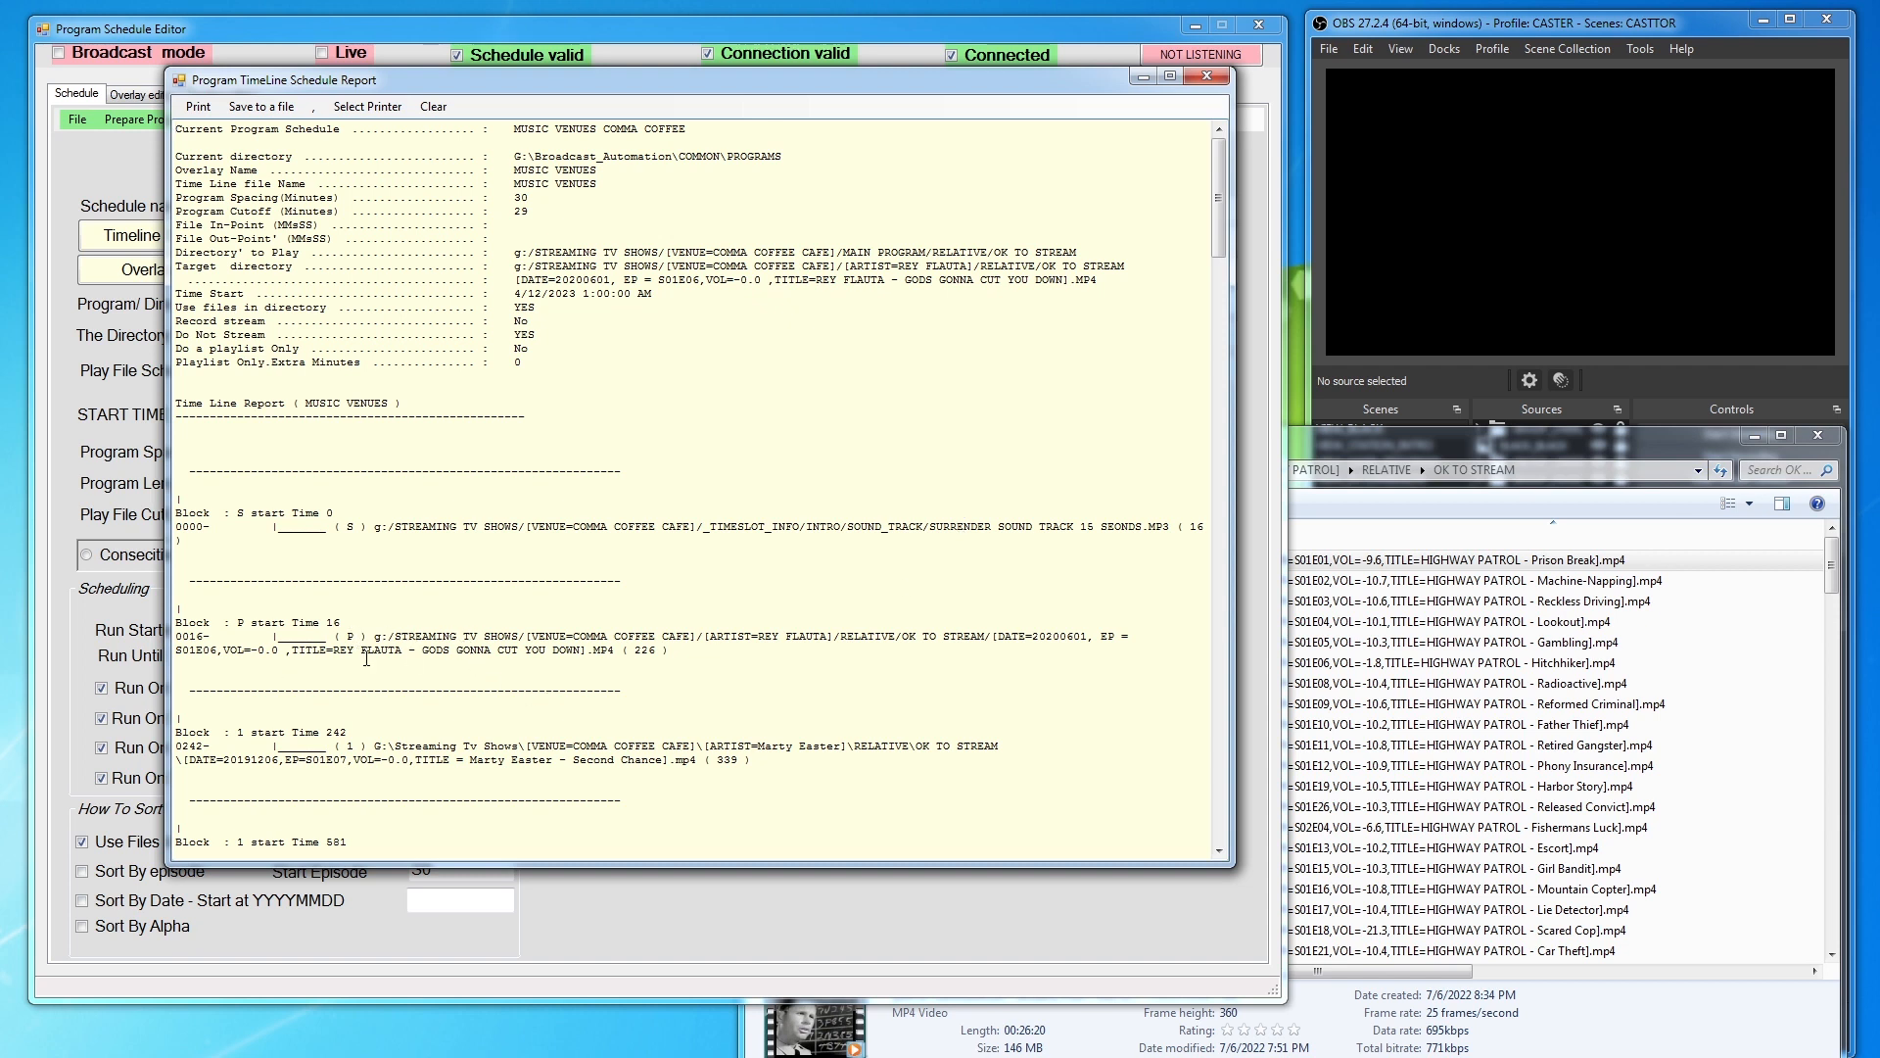
{"action": "left_click_drag", "start_coordinate": [336, 650], "coordinate": [396, 654]}
{"action": "scroll", "coordinate": [393, 723], "scroll_direction": "down", "scroll_amount": 4}
{"action": "scroll", "coordinate": [405, 718], "scroll_direction": "down", "scroll_amount": 1}
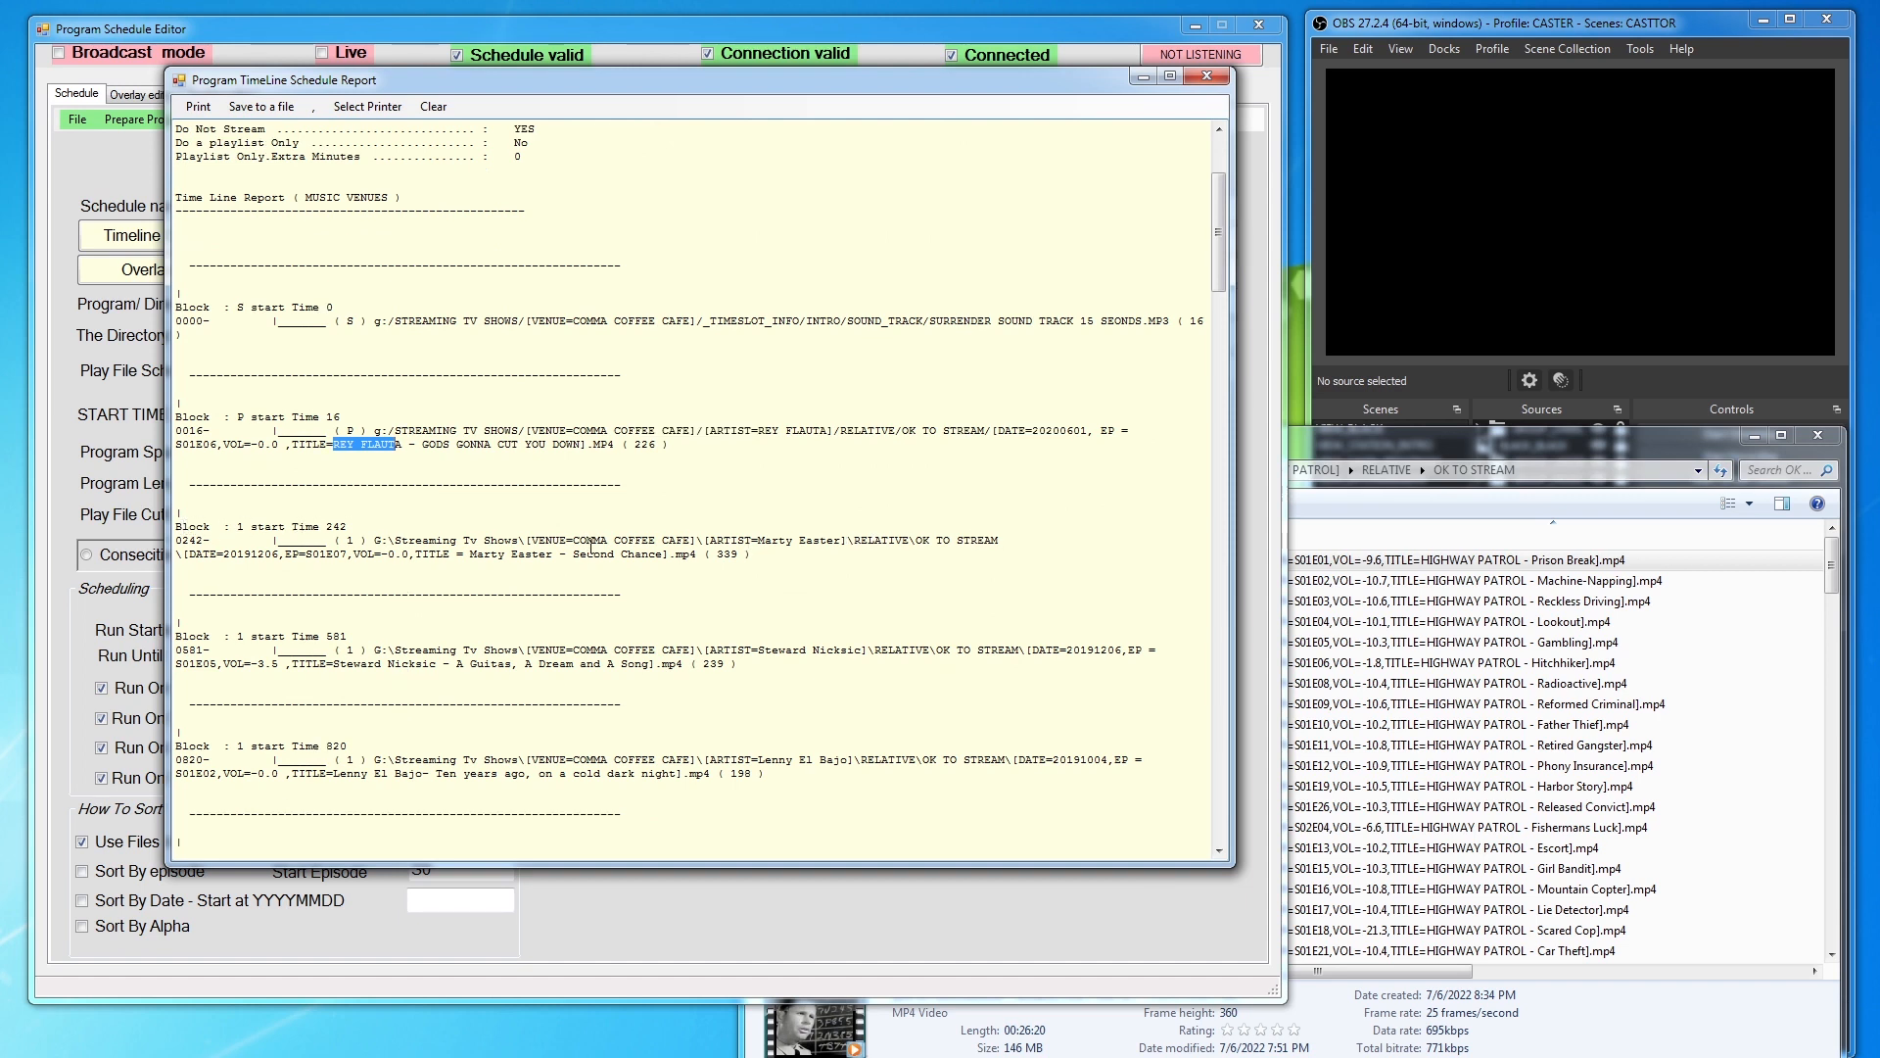
{"action": "left_click_drag", "start_coordinate": [217, 554], "coordinate": [600, 554]}
{"action": "left_click_drag", "start_coordinate": [457, 665], "coordinate": [596, 666]}
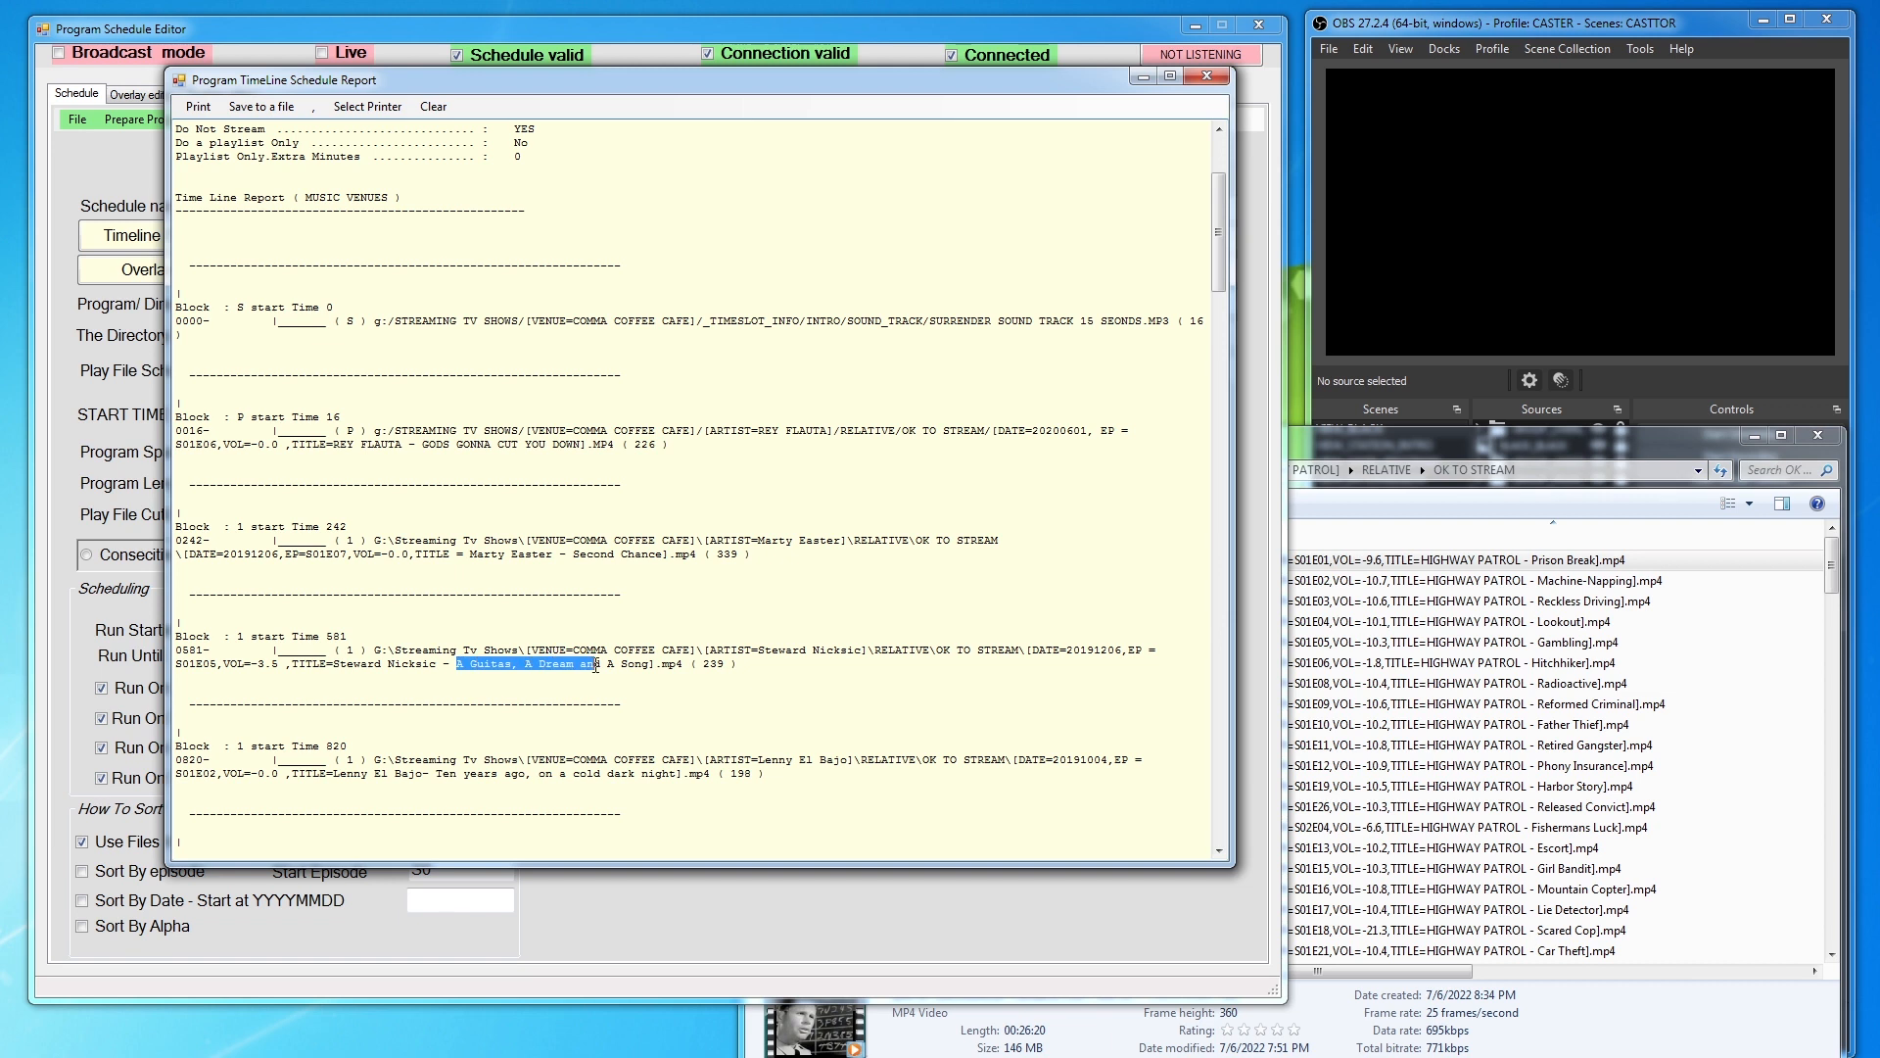
{"action": "left_click_drag", "start_coordinate": [441, 774], "coordinate": [601, 778]}
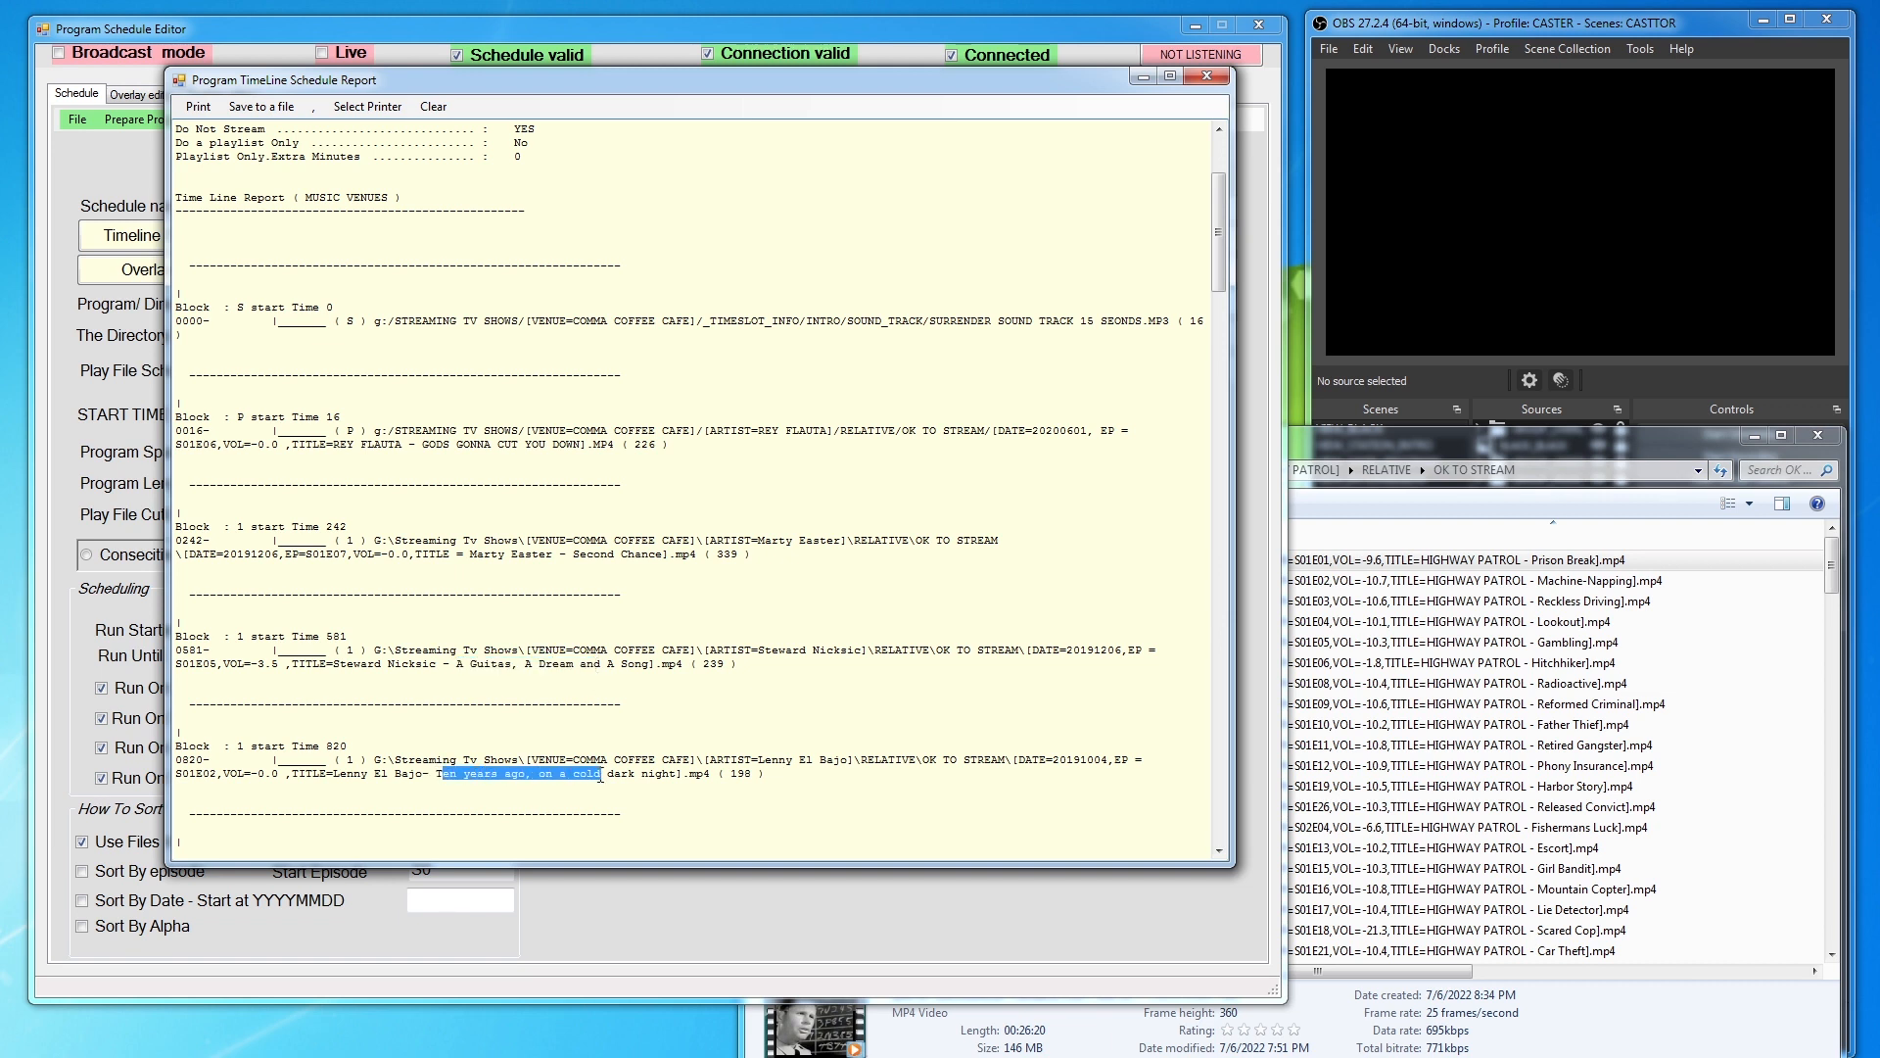
{"action": "left_click_drag", "start_coordinate": [711, 78], "coordinate": [998, 84]}
Create the program again and review the new timeline report's blocks, run time and overlays before moving it away
{"action": "left_click", "coordinate": [158, 123]}
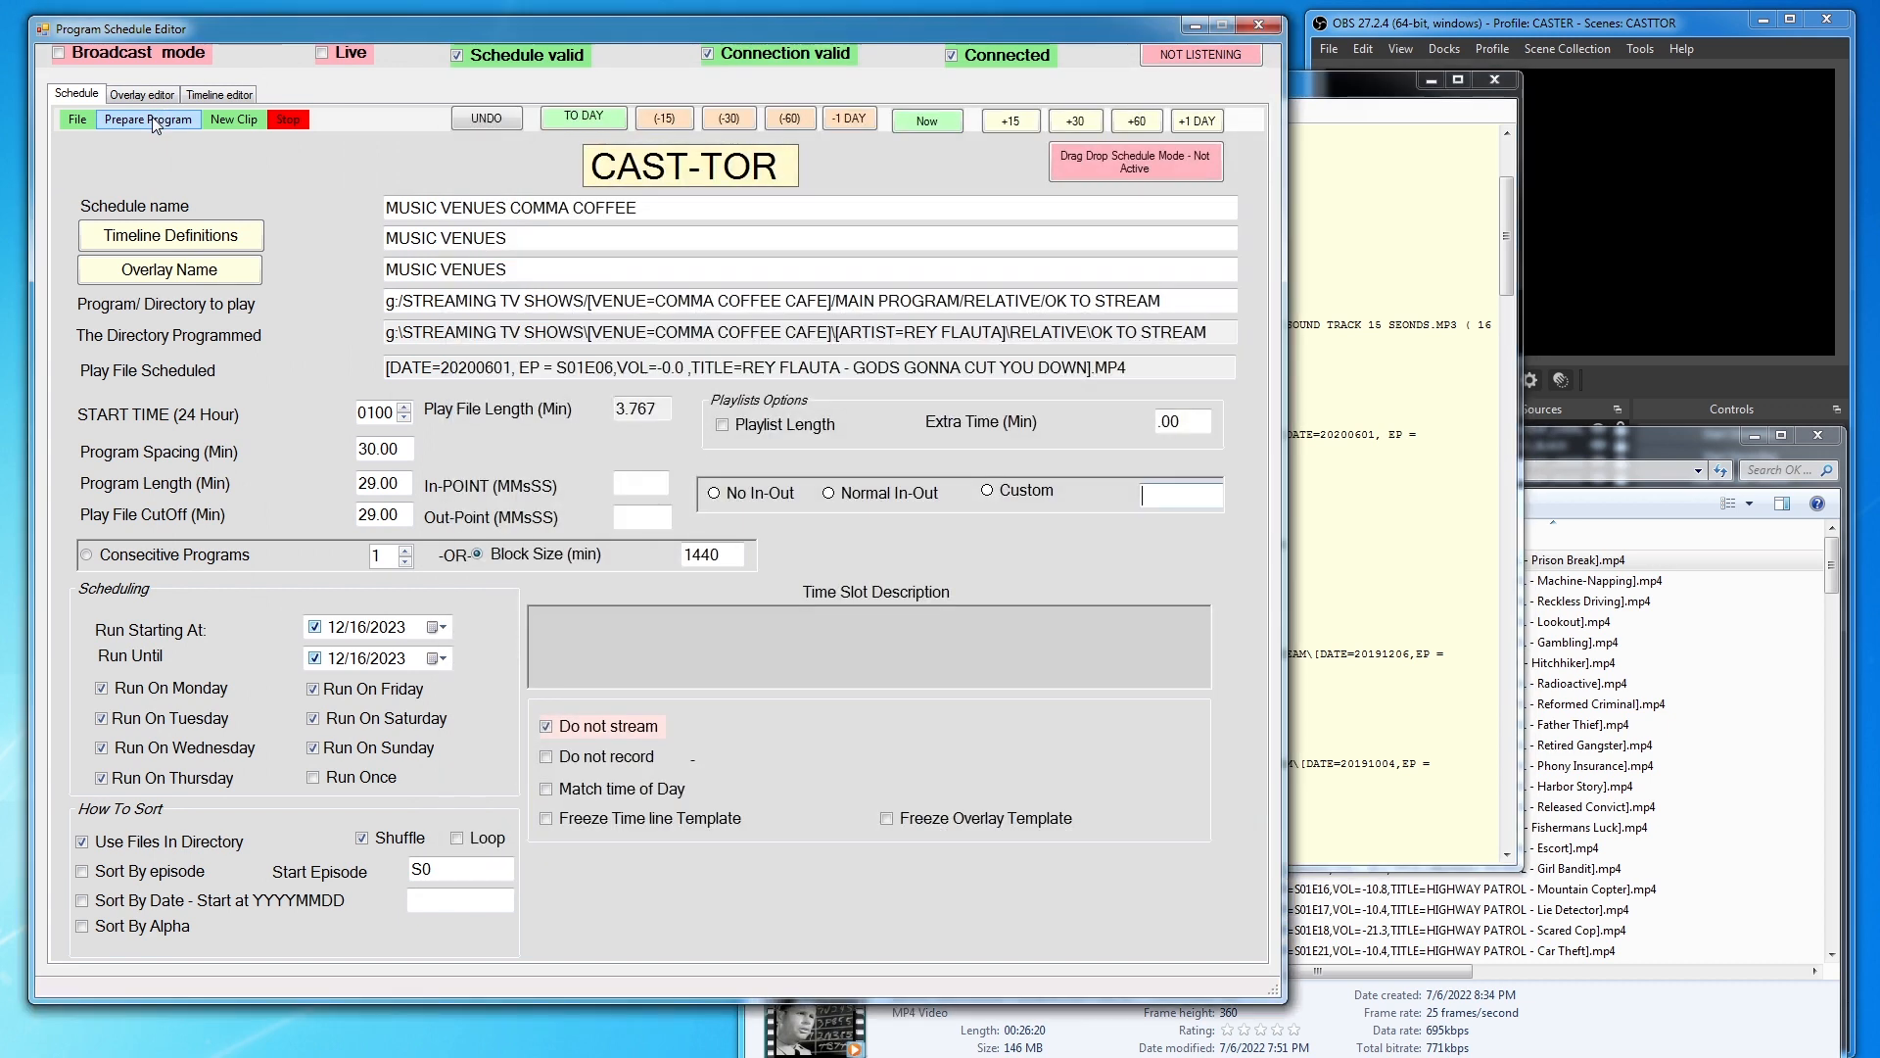
{"action": "left_click", "coordinate": [157, 123]}
{"action": "left_click", "coordinate": [173, 142]}
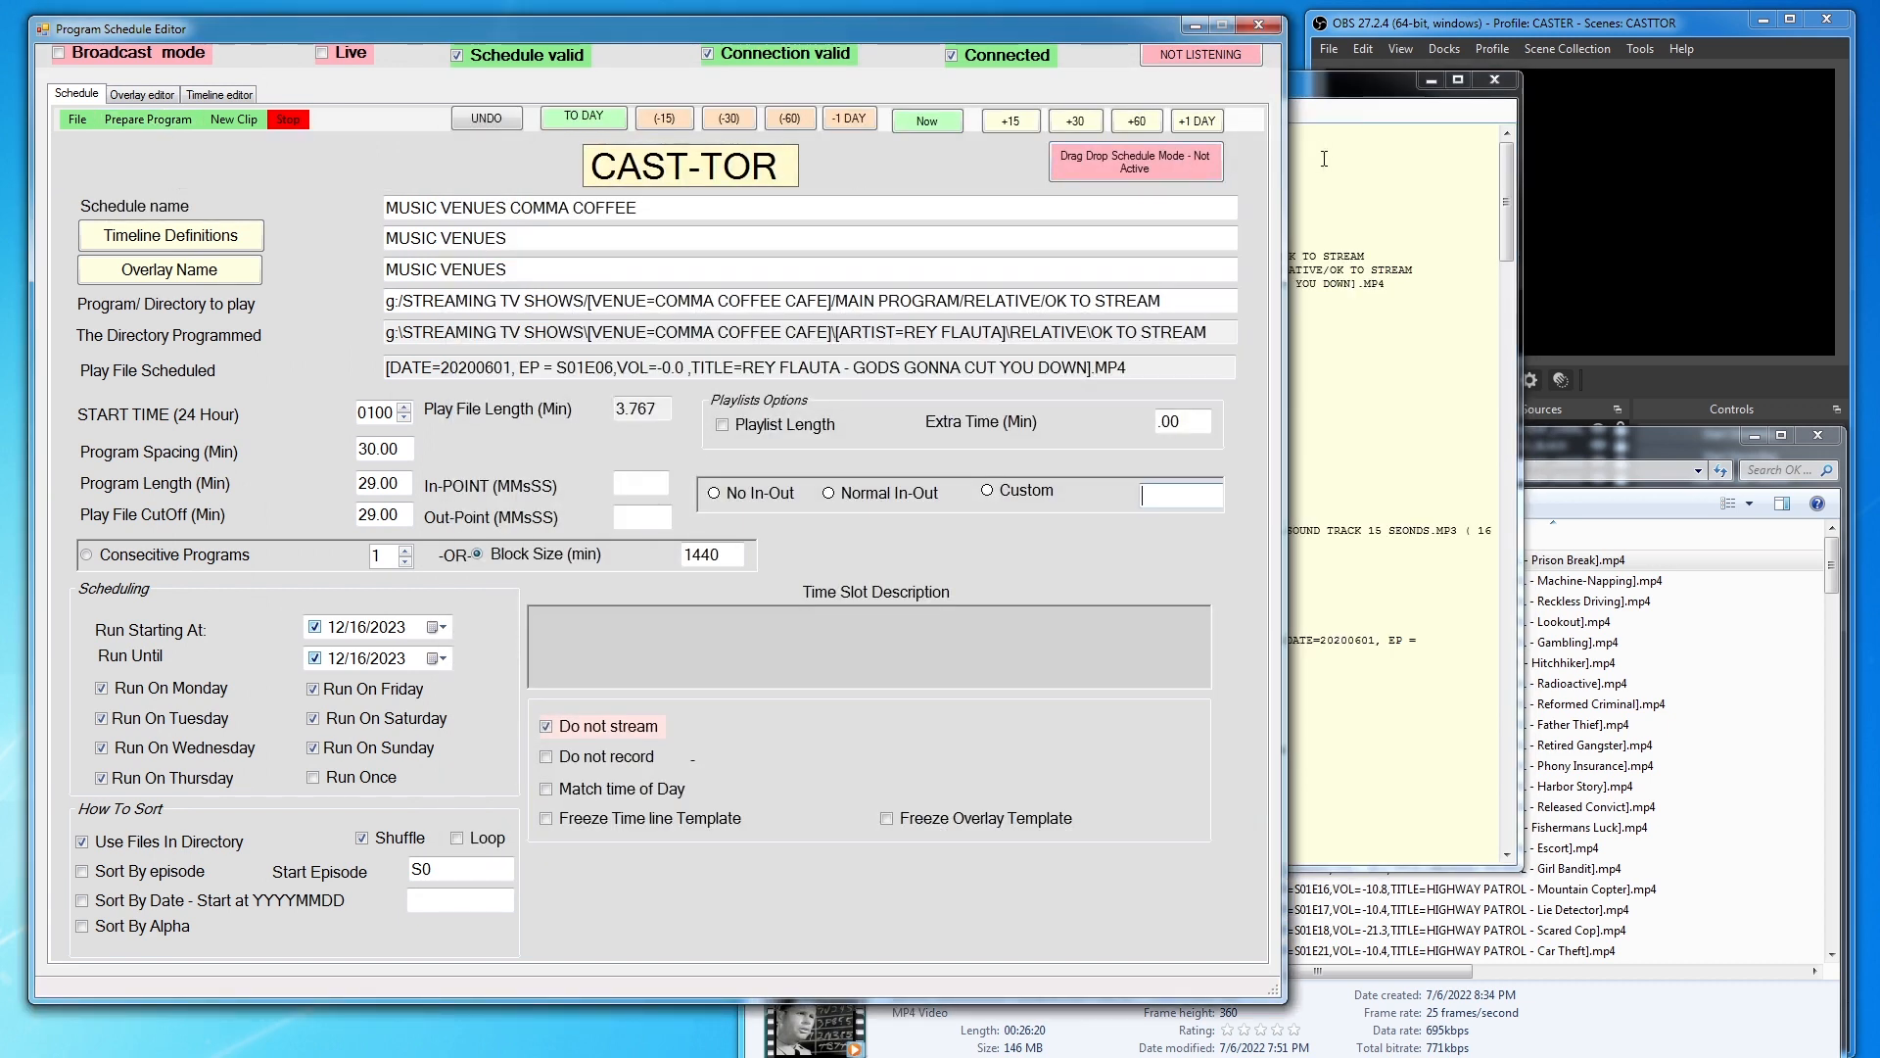
{"action": "scroll", "coordinate": [1021, 464], "scroll_direction": "down", "scroll_amount": 10}
{"action": "scroll", "coordinate": [1021, 464], "scroll_direction": "down", "scroll_amount": 8}
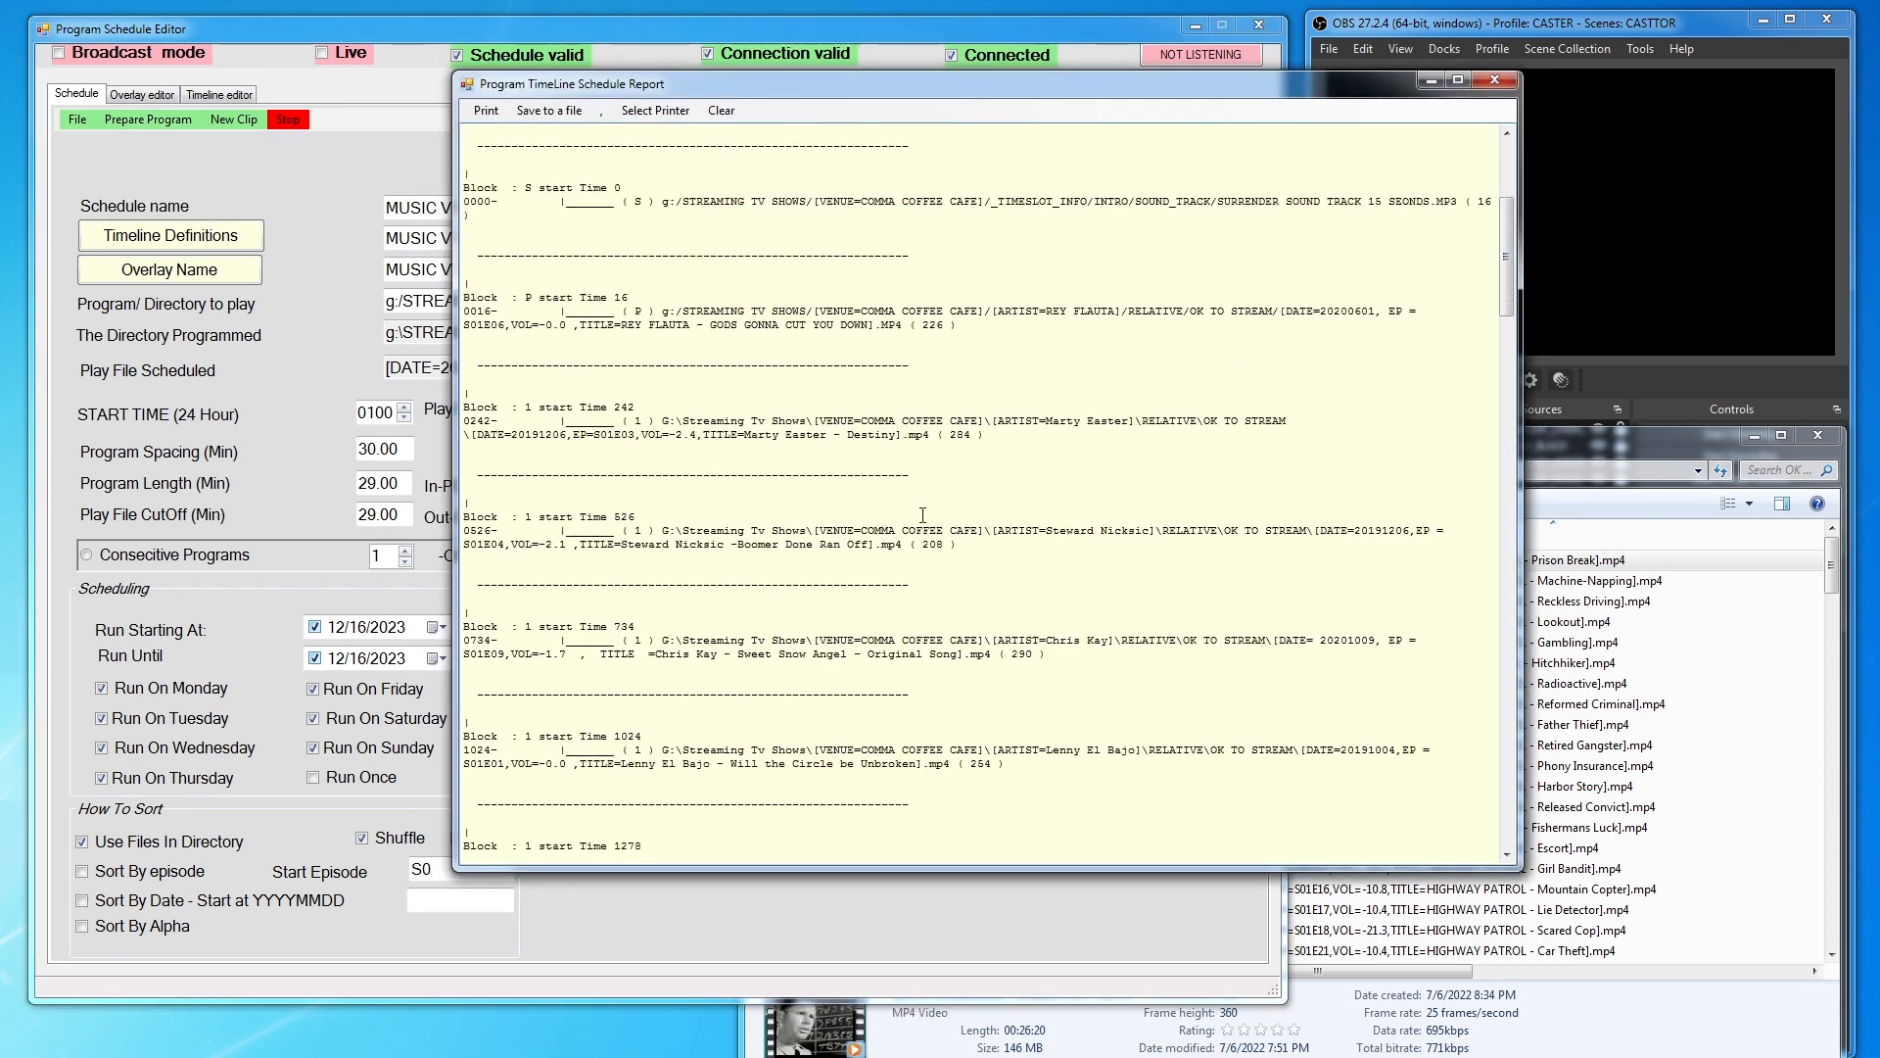
{"action": "scroll", "coordinate": [898, 496], "scroll_direction": "down", "scroll_amount": 6}
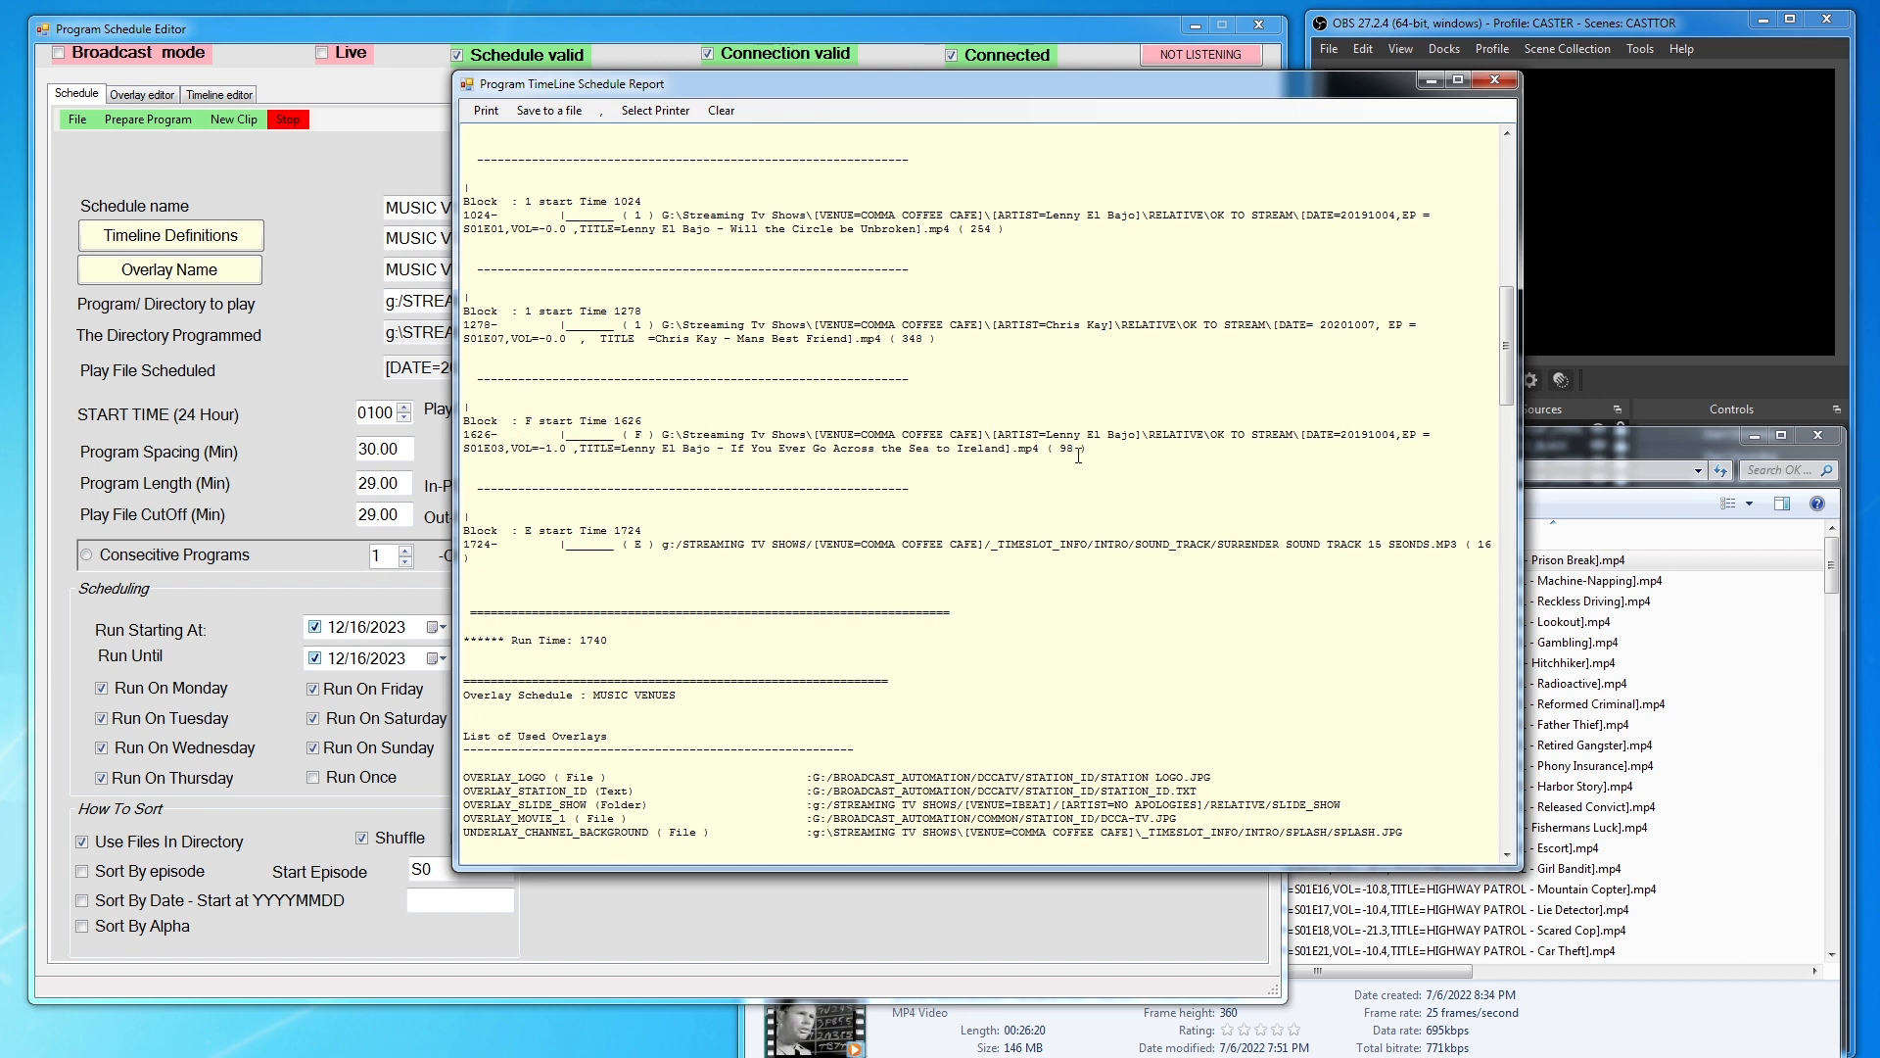
{"action": "scroll", "coordinate": [810, 513], "scroll_direction": "up", "scroll_amount": 14}
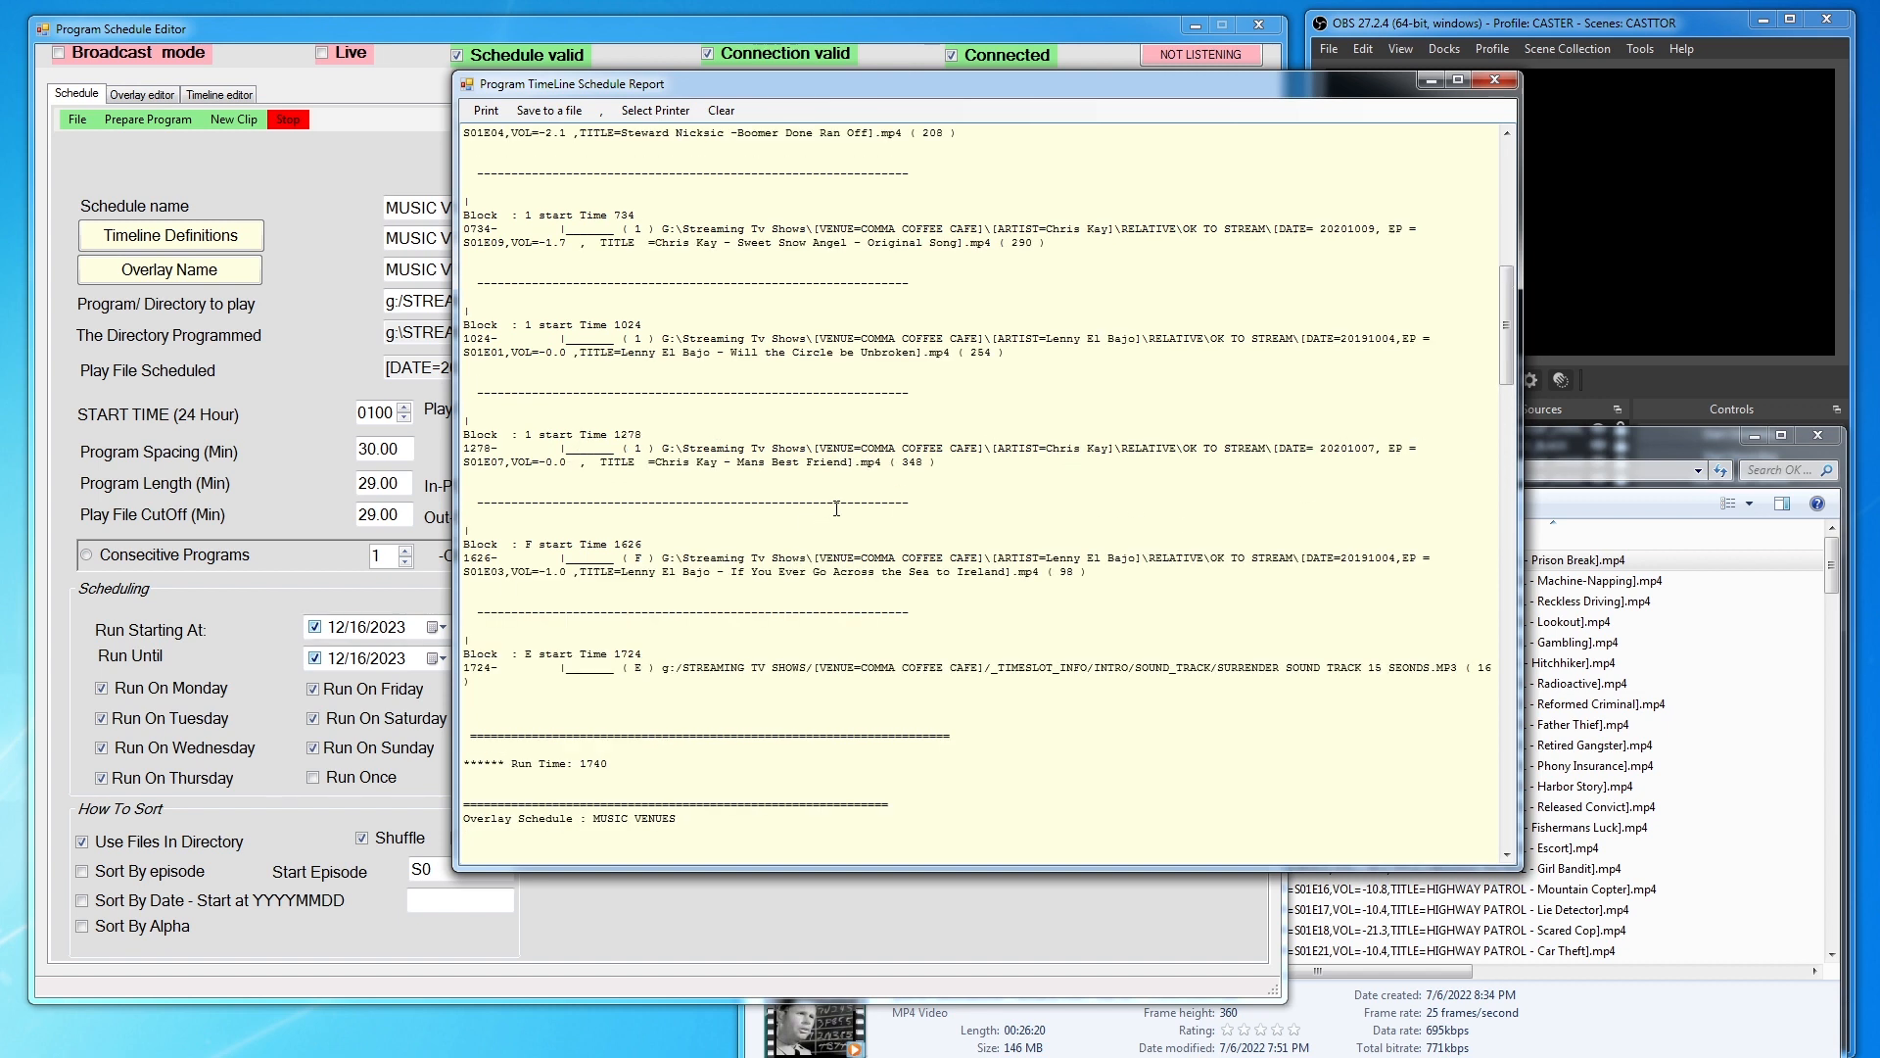
{"action": "scroll", "coordinate": [810, 415], "scroll_direction": "up", "scroll_amount": 7}
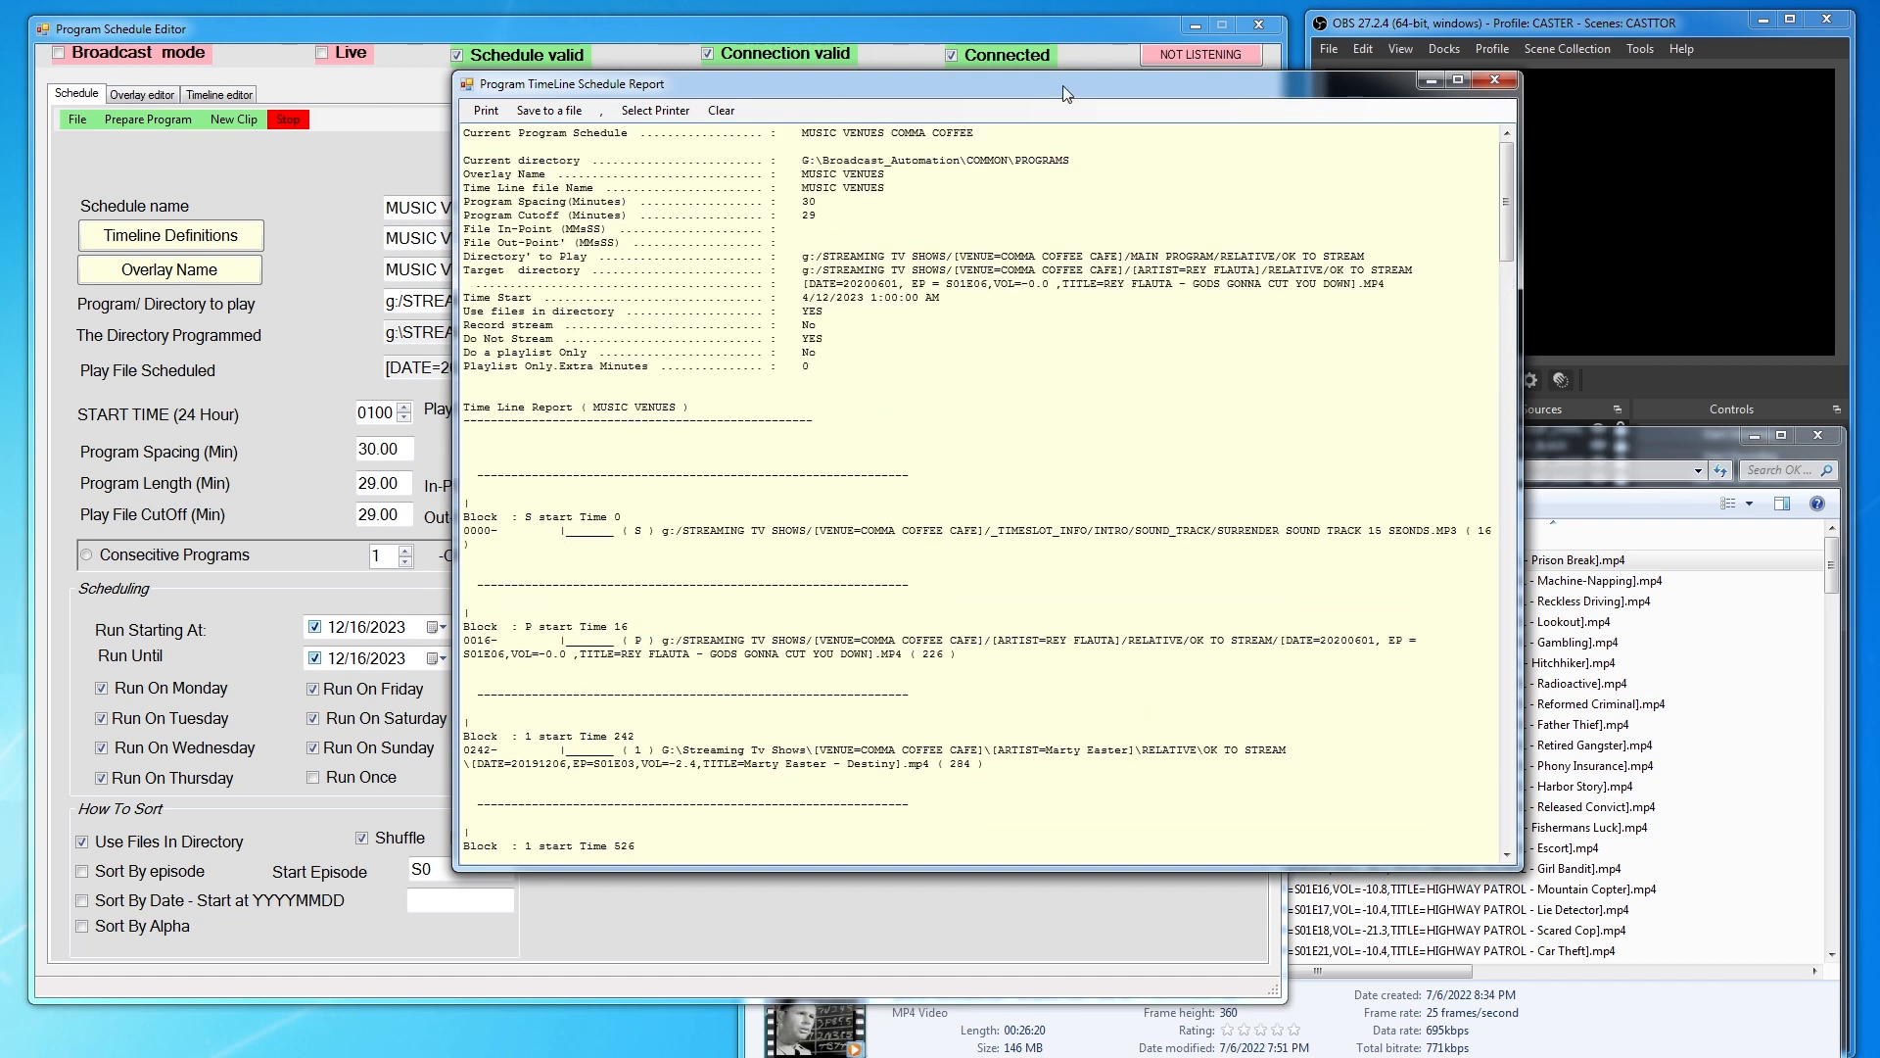
{"action": "left_click_drag", "start_coordinate": [1128, 88], "coordinate": [0, 173]}
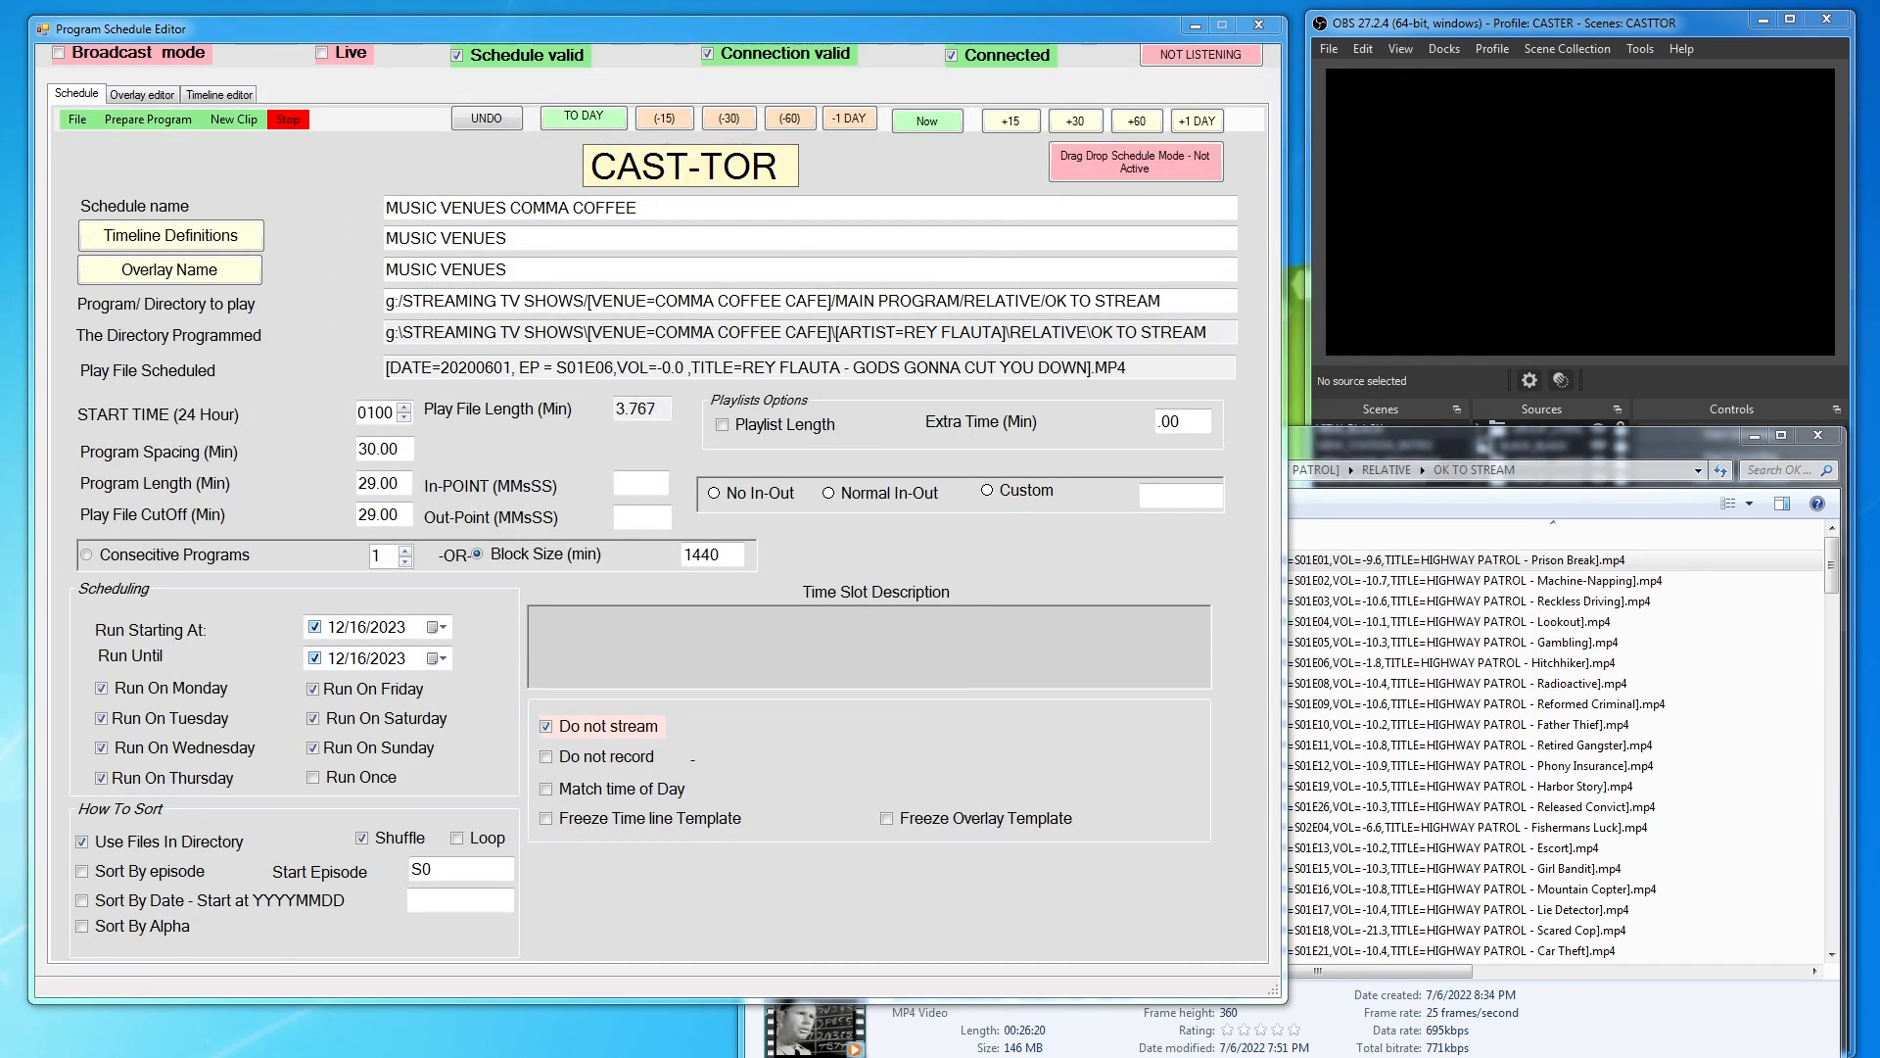
Set the start time to now (1530), choose 6 consecutive programs, and add the MUSIC VENUES COMMA COFFEE programs to the schedule
{"action": "left_click", "coordinate": [924, 122]}
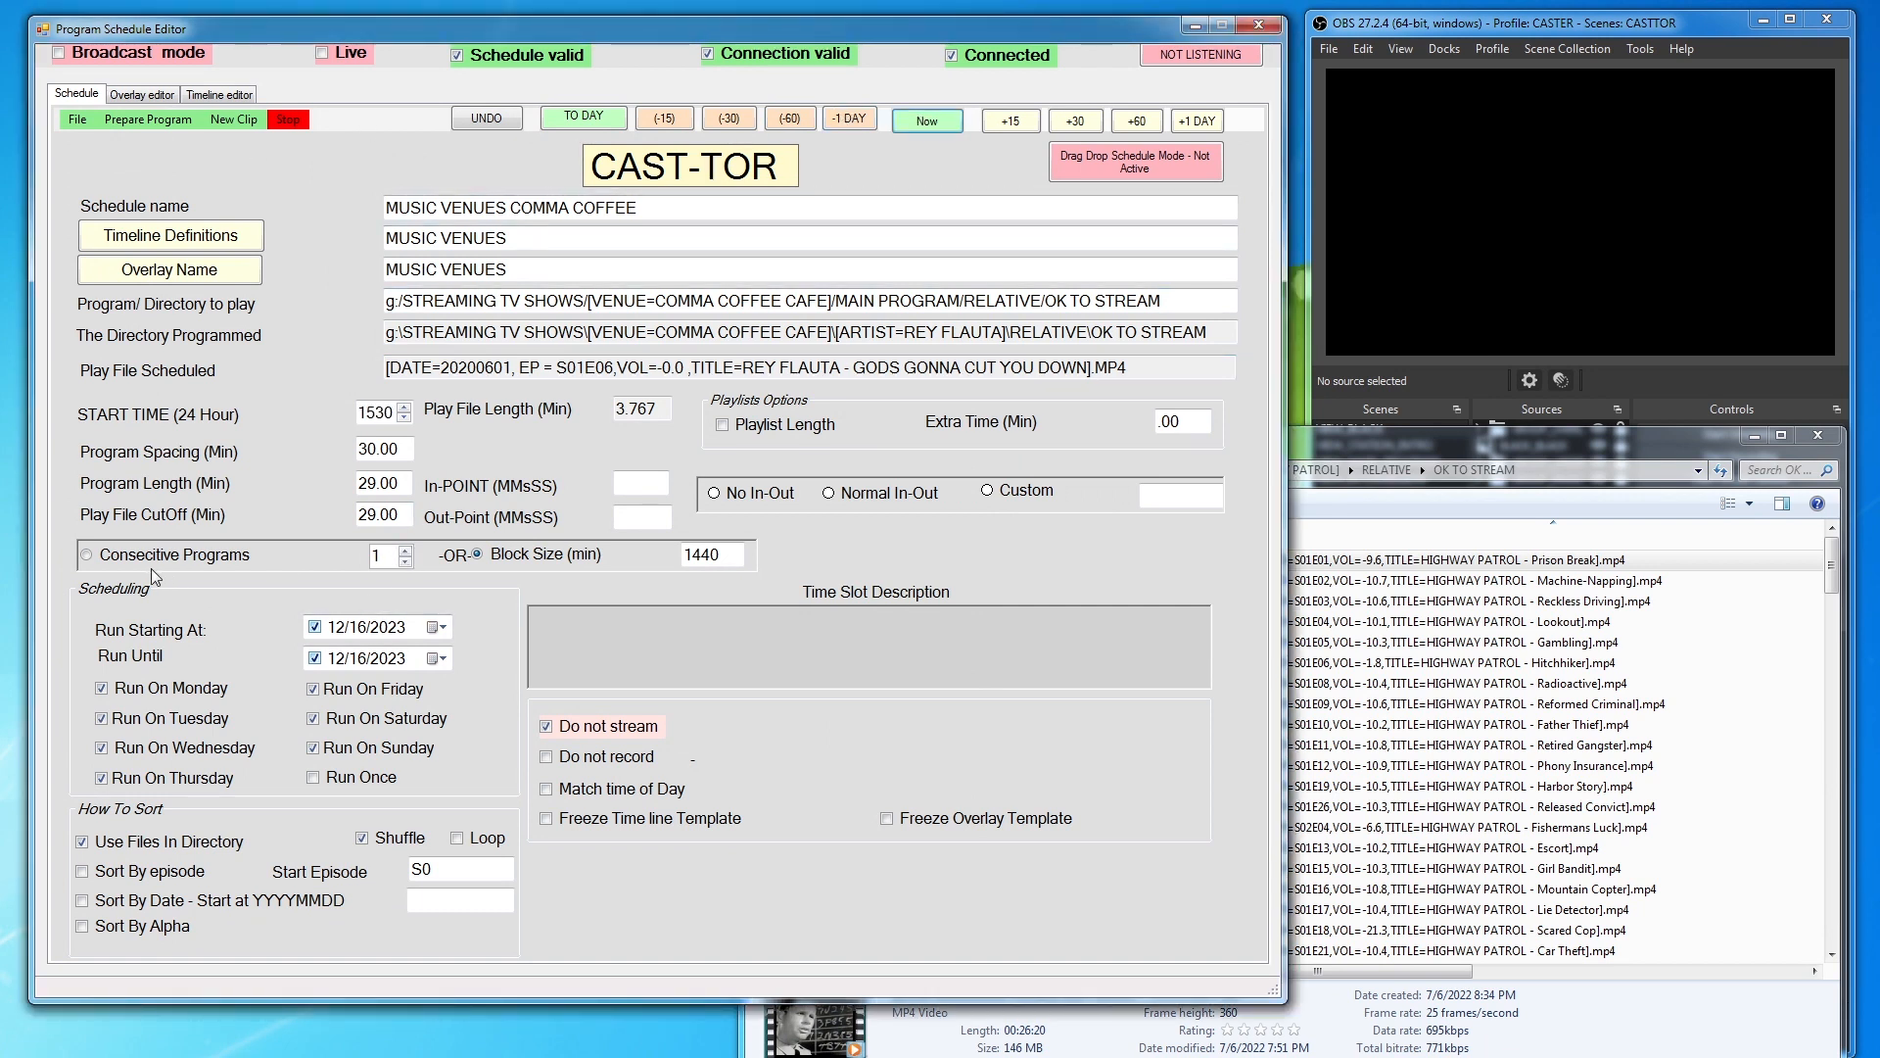
{"action": "left_click", "coordinate": [97, 555]}
{"action": "double_click", "coordinate": [405, 551]}
{"action": "double_click", "coordinate": [406, 549]}
{"action": "left_click", "coordinate": [172, 118]}
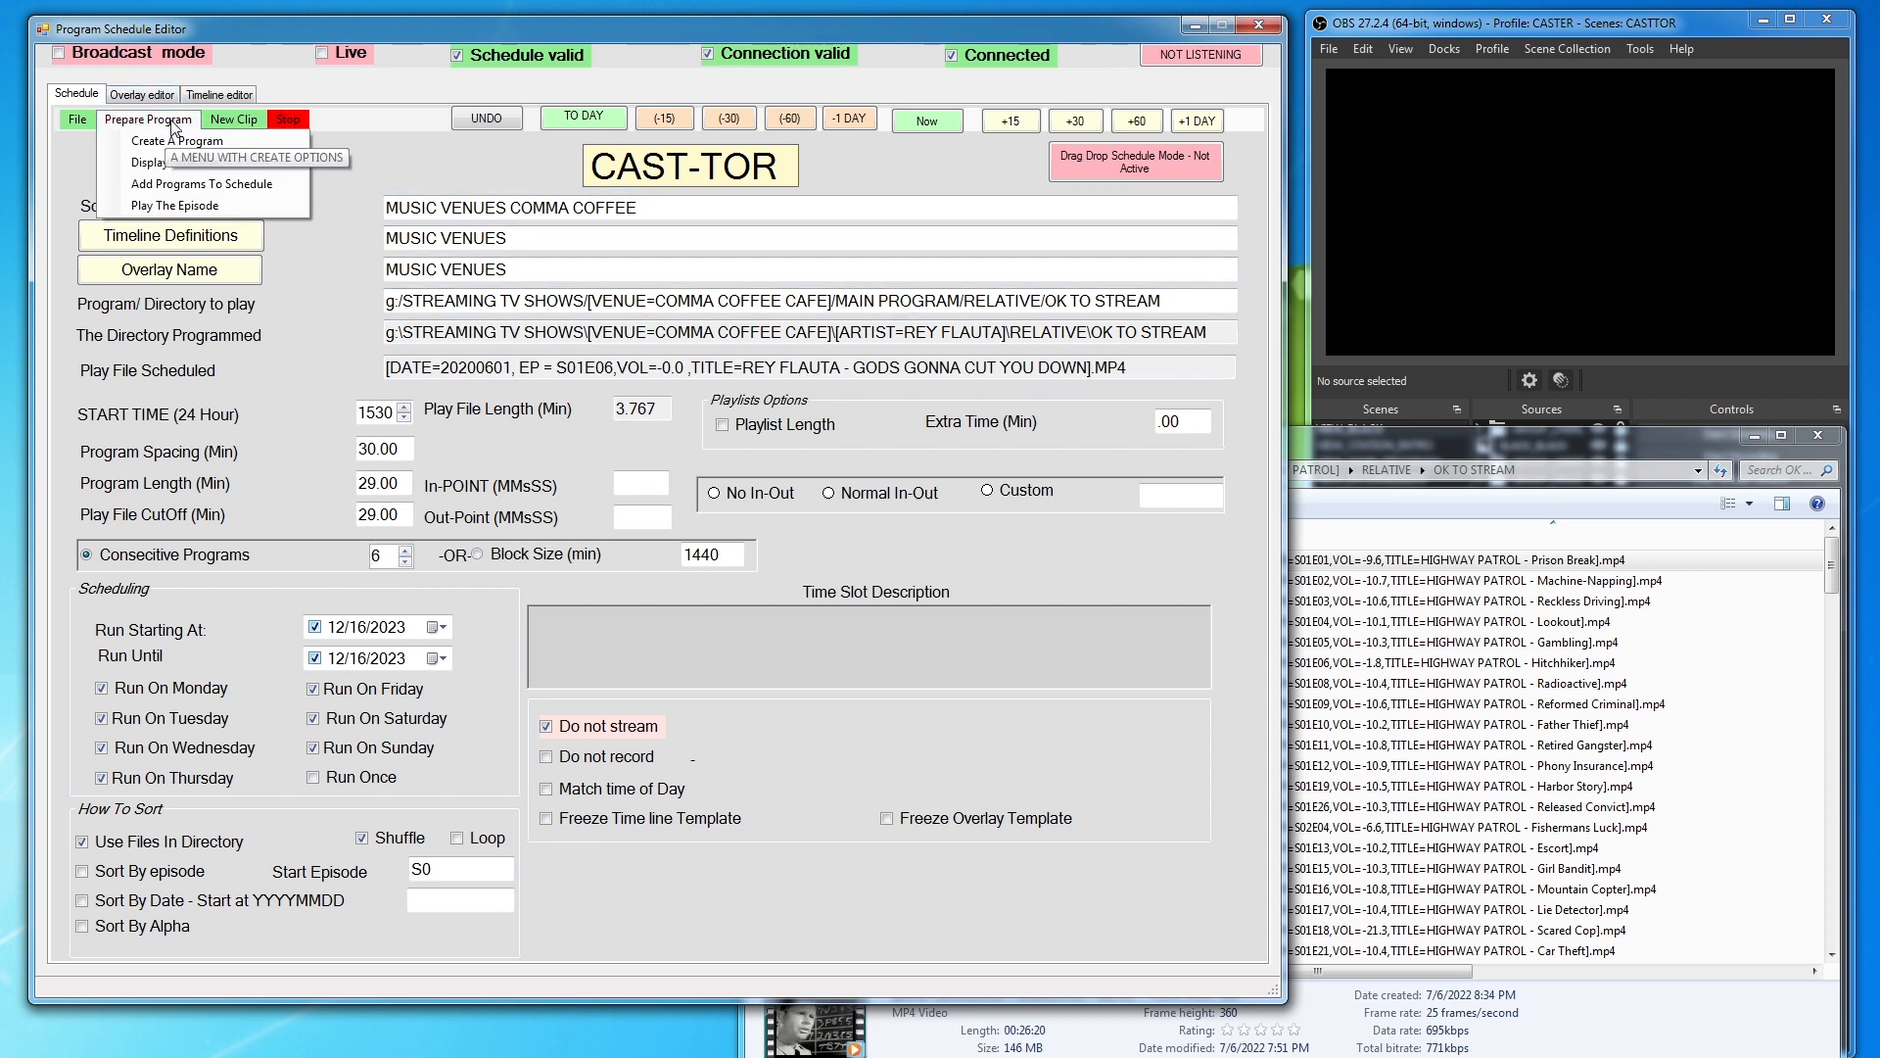
{"action": "left_click", "coordinate": [174, 182]}
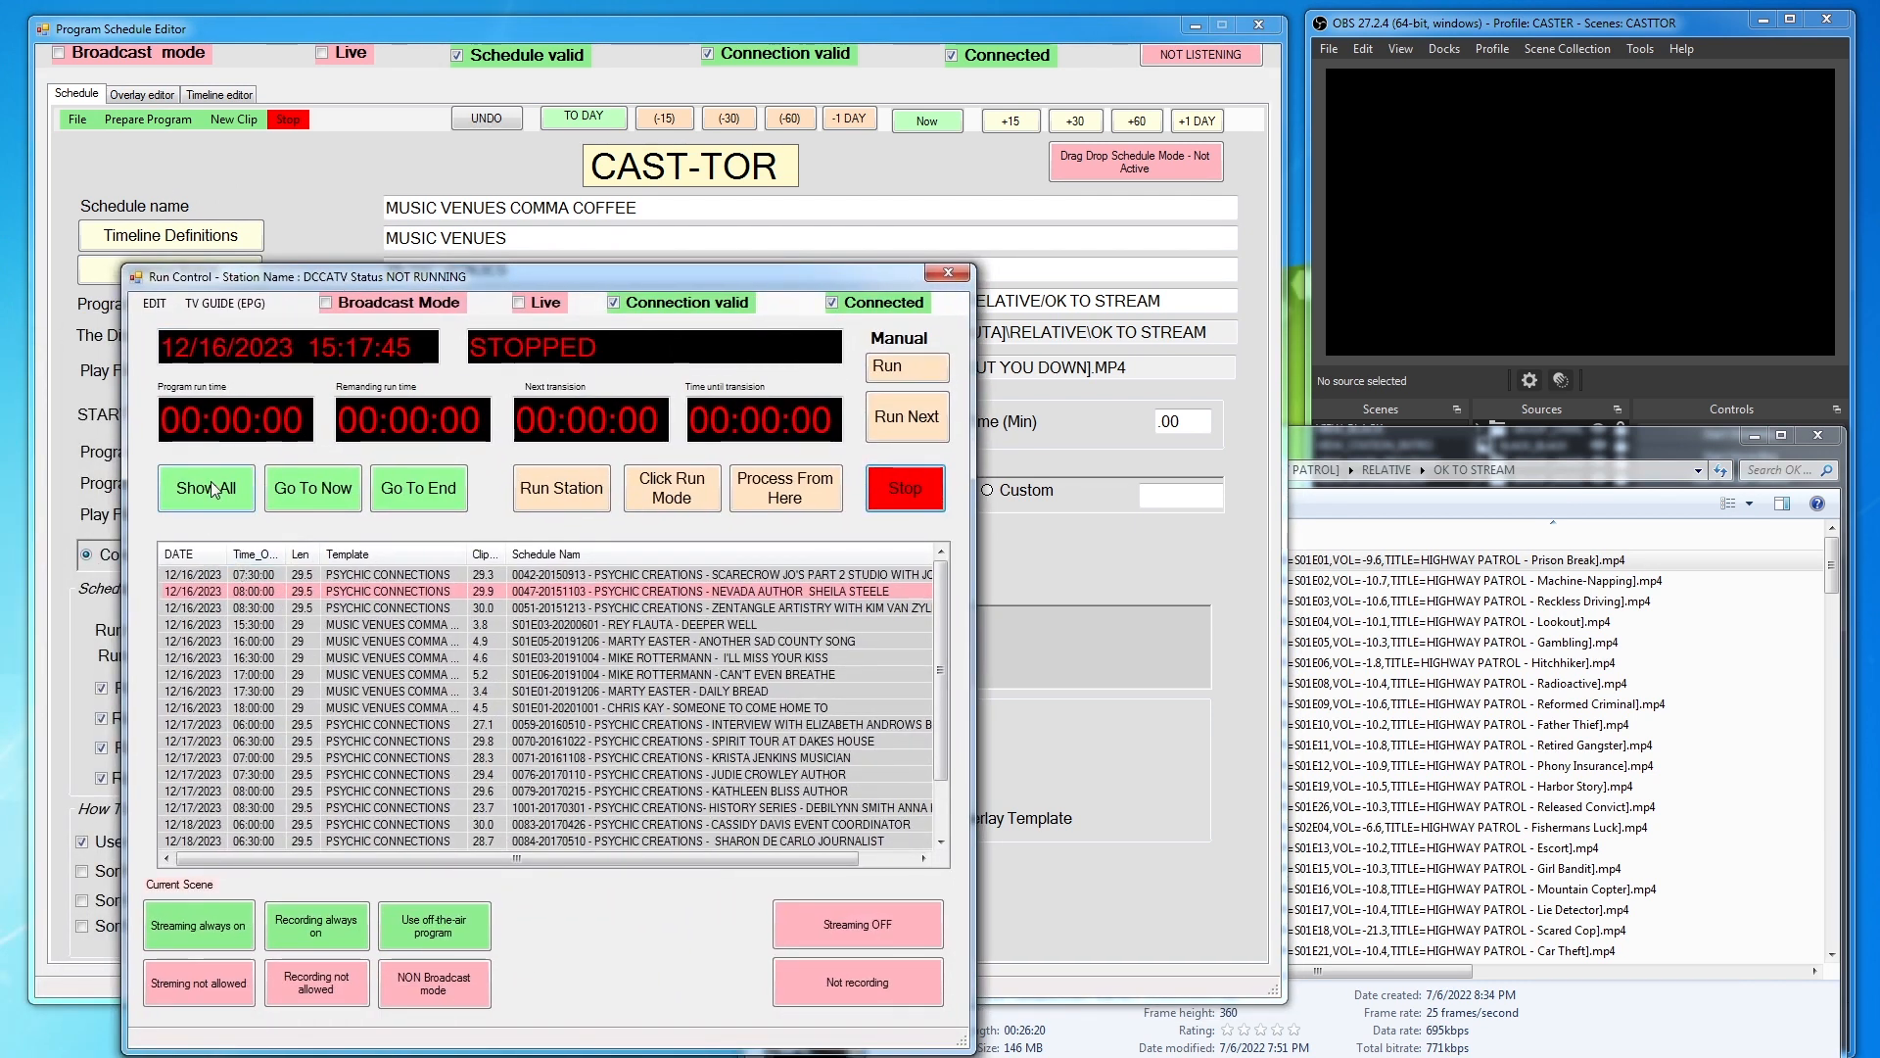
Show all scheduled programs, select the 12/16/2023 15:30:00 entry, and move Run Control out of the way
{"action": "left_click", "coordinate": [216, 490]}
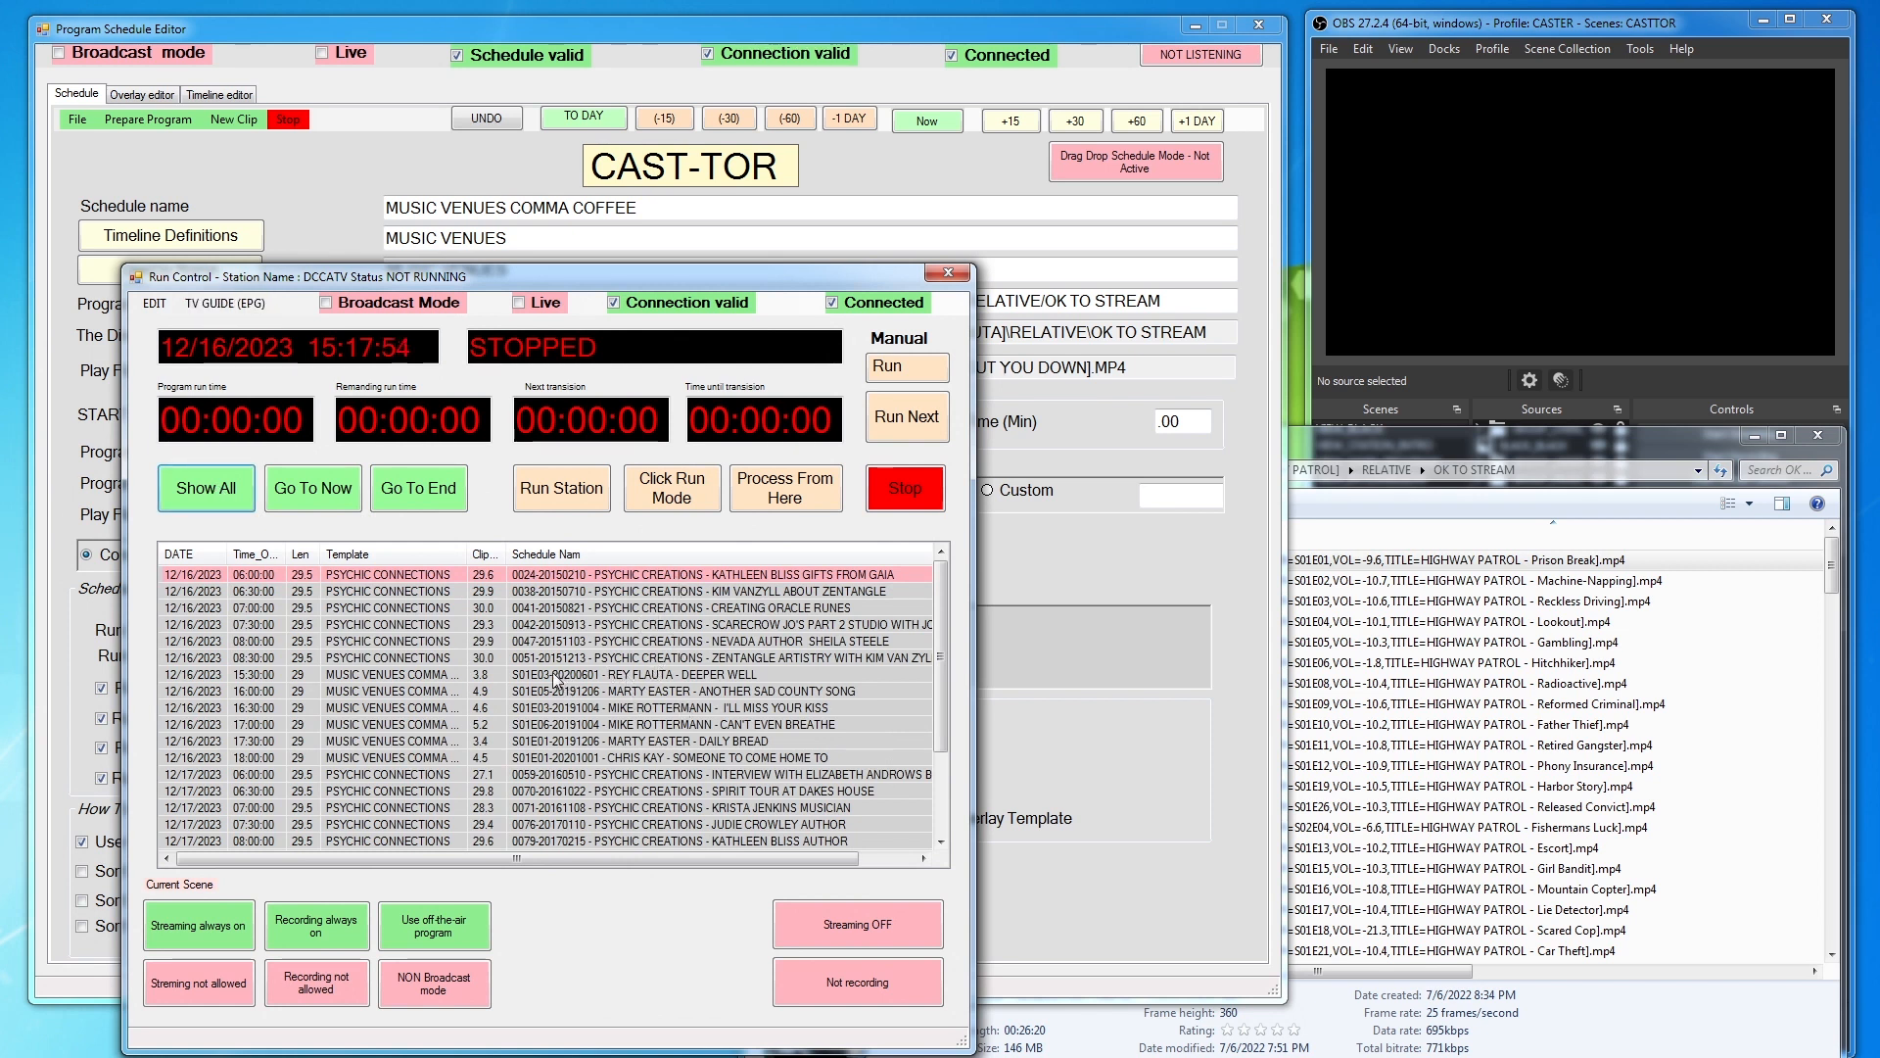
{"action": "left_click", "coordinate": [418, 740]}
{"action": "left_click", "coordinate": [421, 675]}
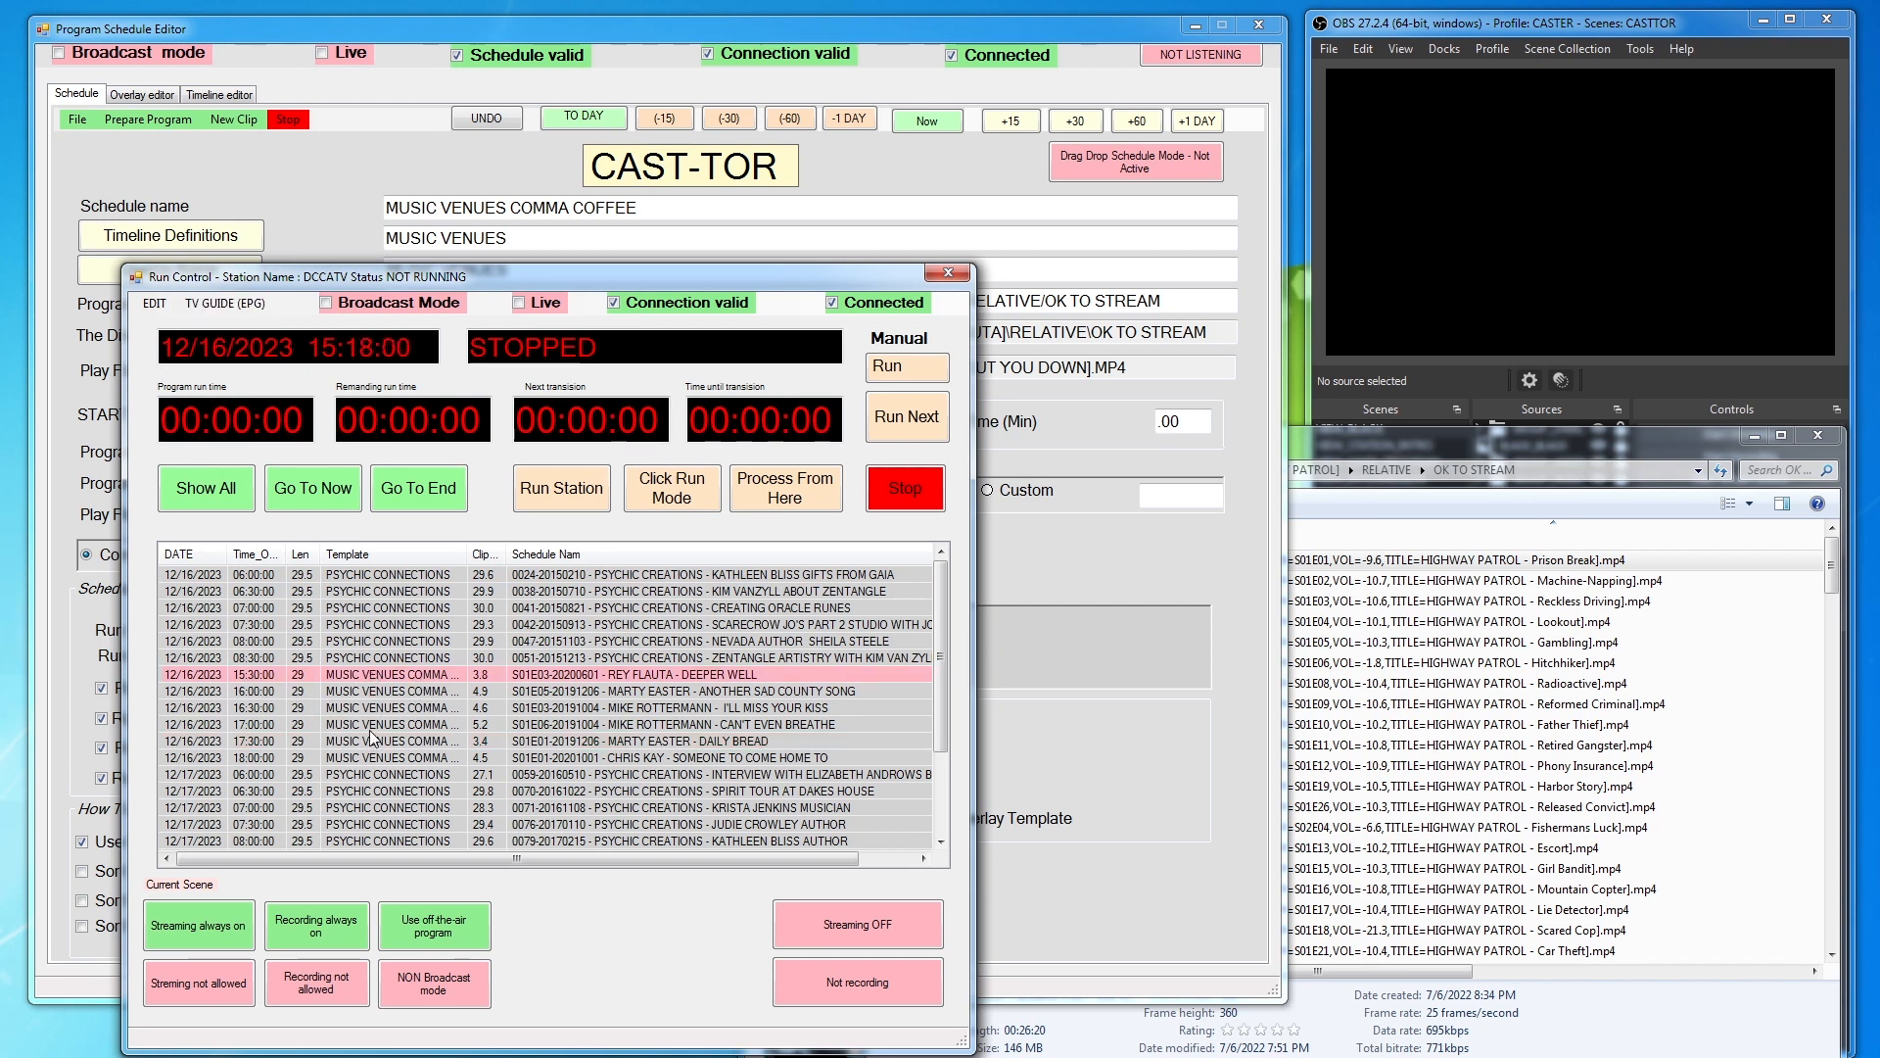
{"action": "left_click_drag", "start_coordinate": [762, 275], "coordinate": [0, 284]}
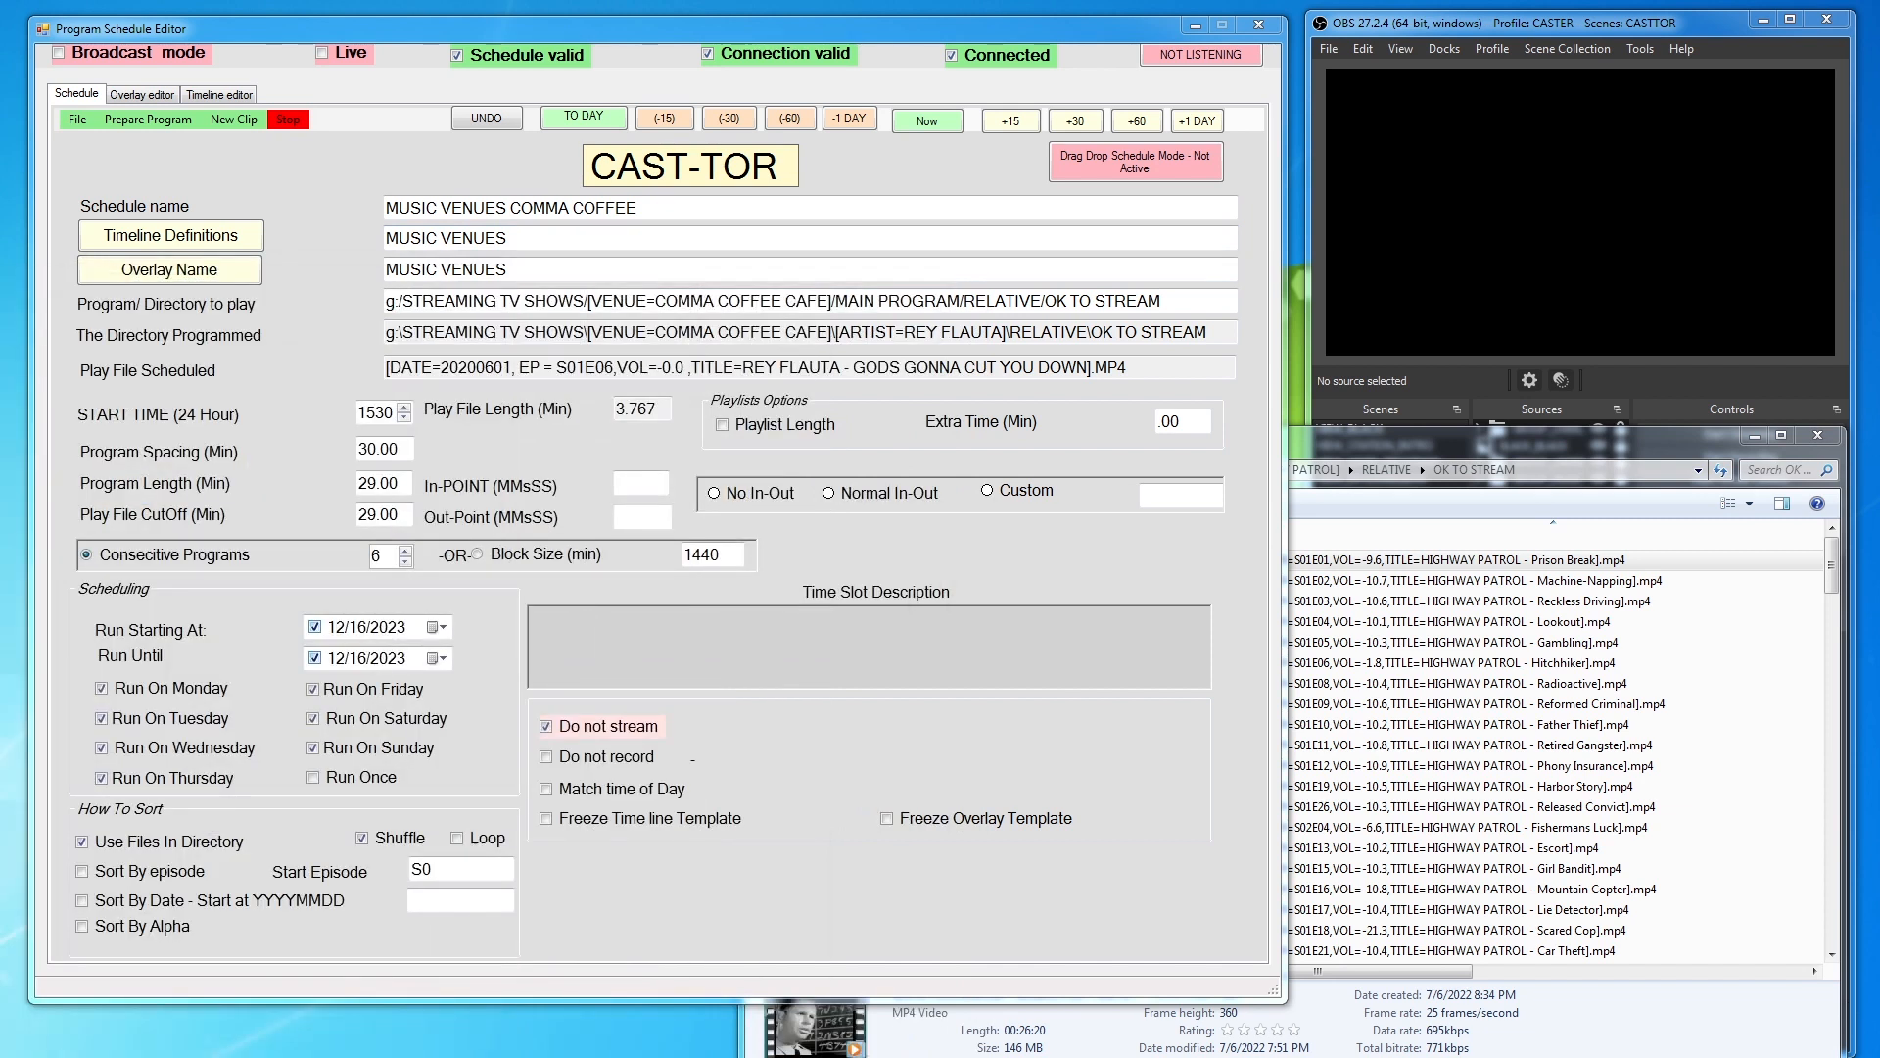
Undo the schedule additions until the Run Control list is empty, keeping Run Control beside the schedule editor
{"action": "left_click_drag", "start_coordinate": [0, 362], "coordinate": [735, 259]}
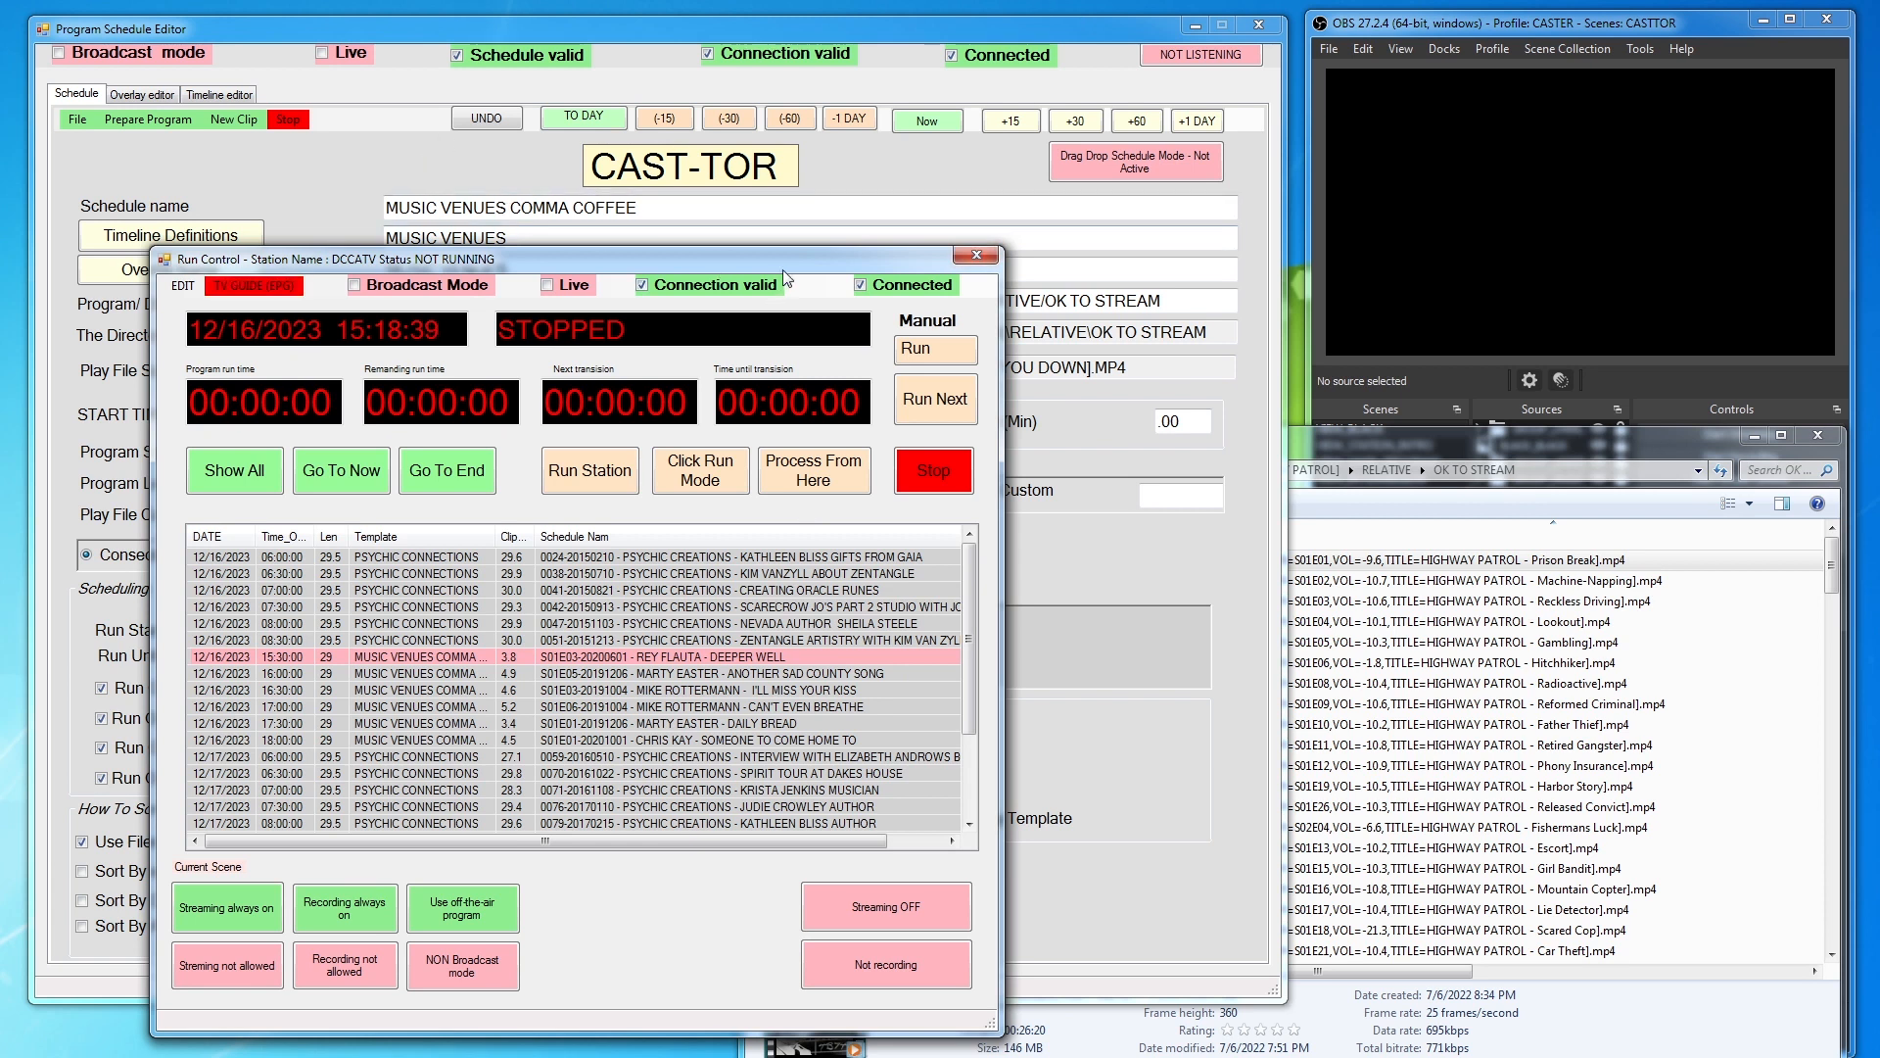
{"action": "left_click_drag", "start_coordinate": [792, 256], "coordinate": [797, 262]}
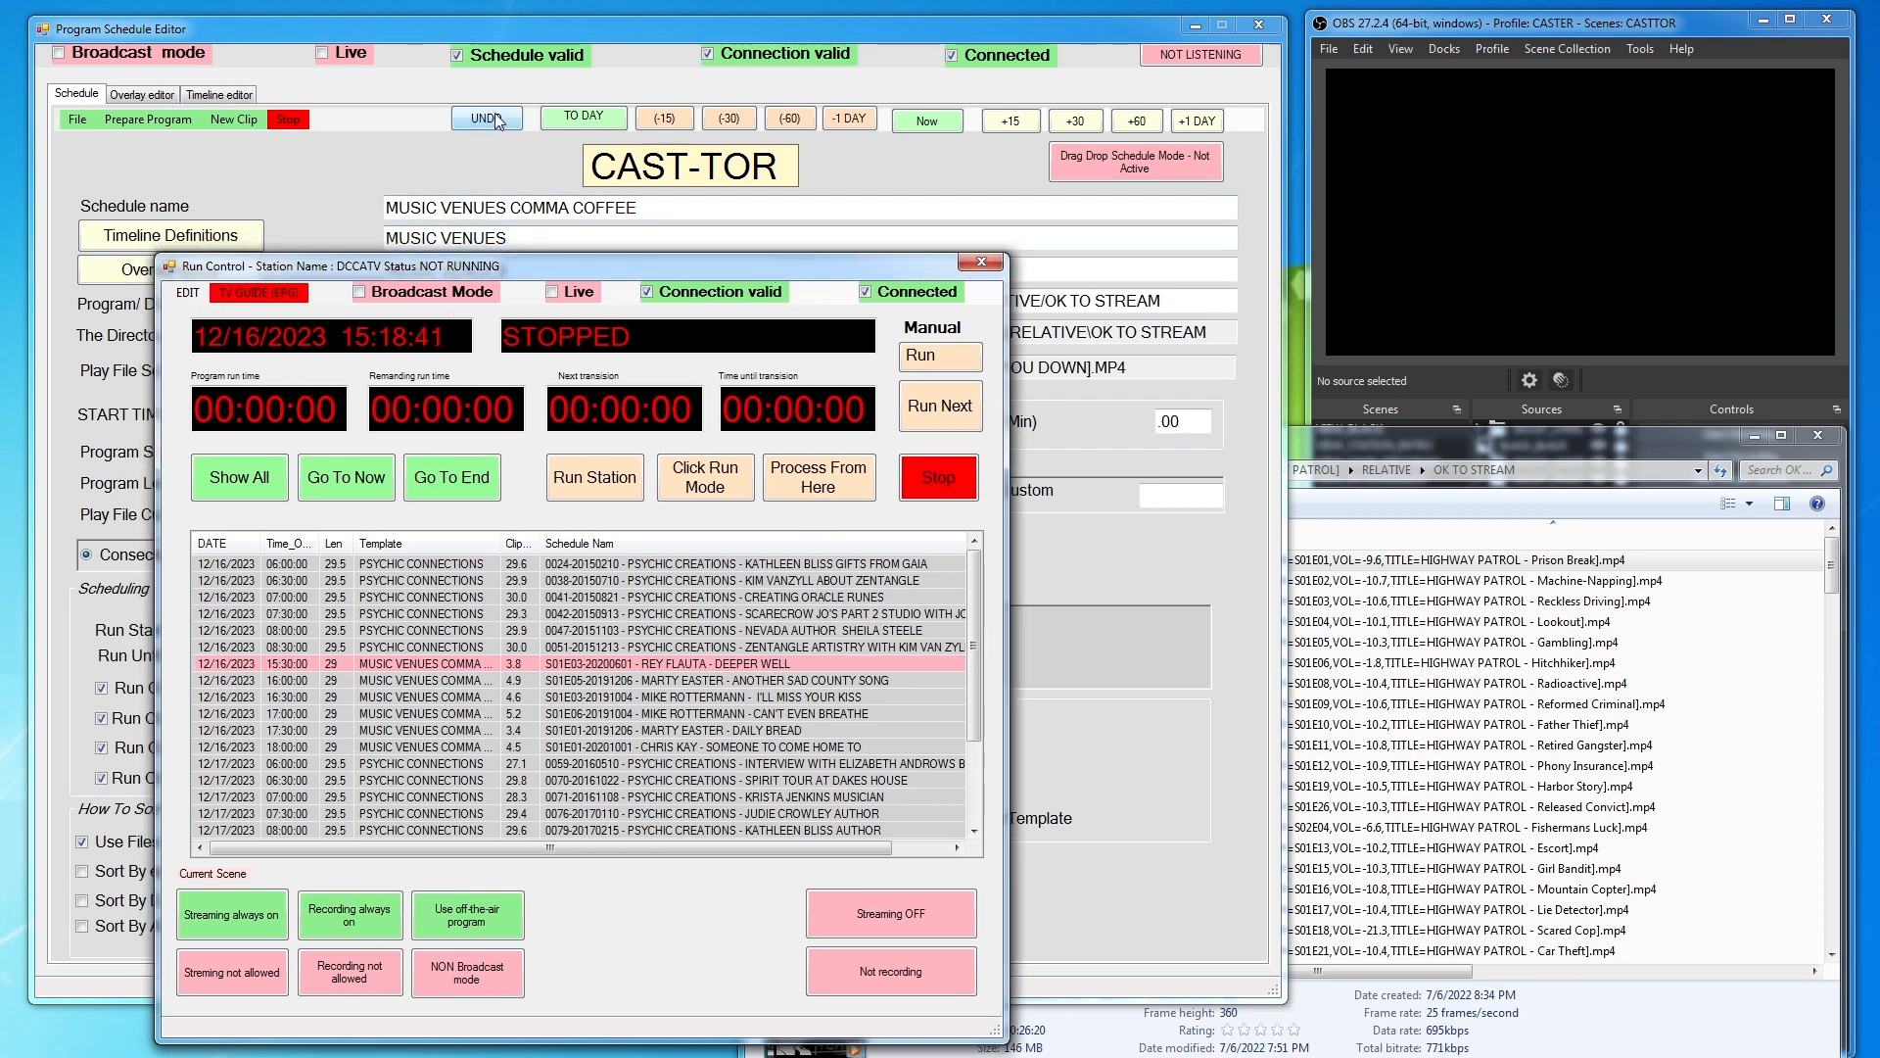
{"action": "left_click", "coordinate": [486, 115]}
{"action": "left_click_drag", "start_coordinate": [823, 22], "coordinate": [1180, 16]}
{"action": "left_click", "coordinate": [326, 271]}
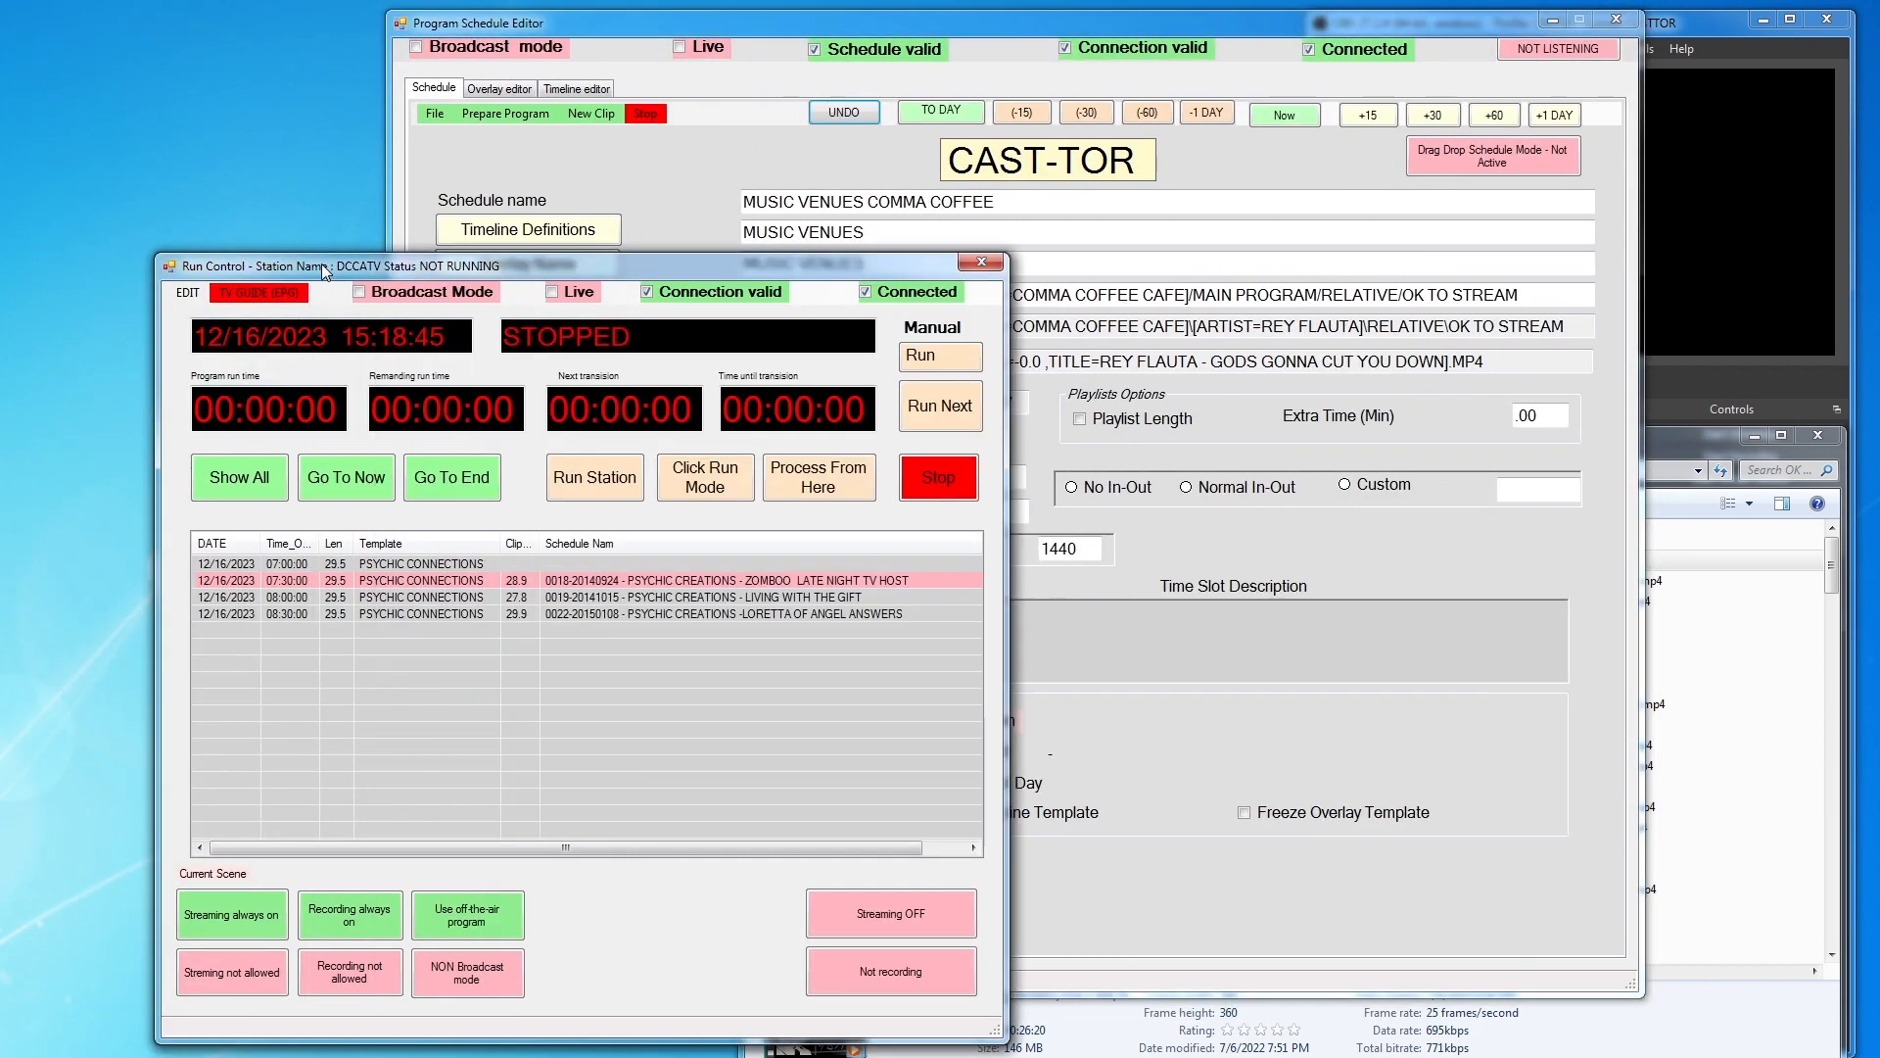
{"action": "left_click", "coordinate": [852, 118]}
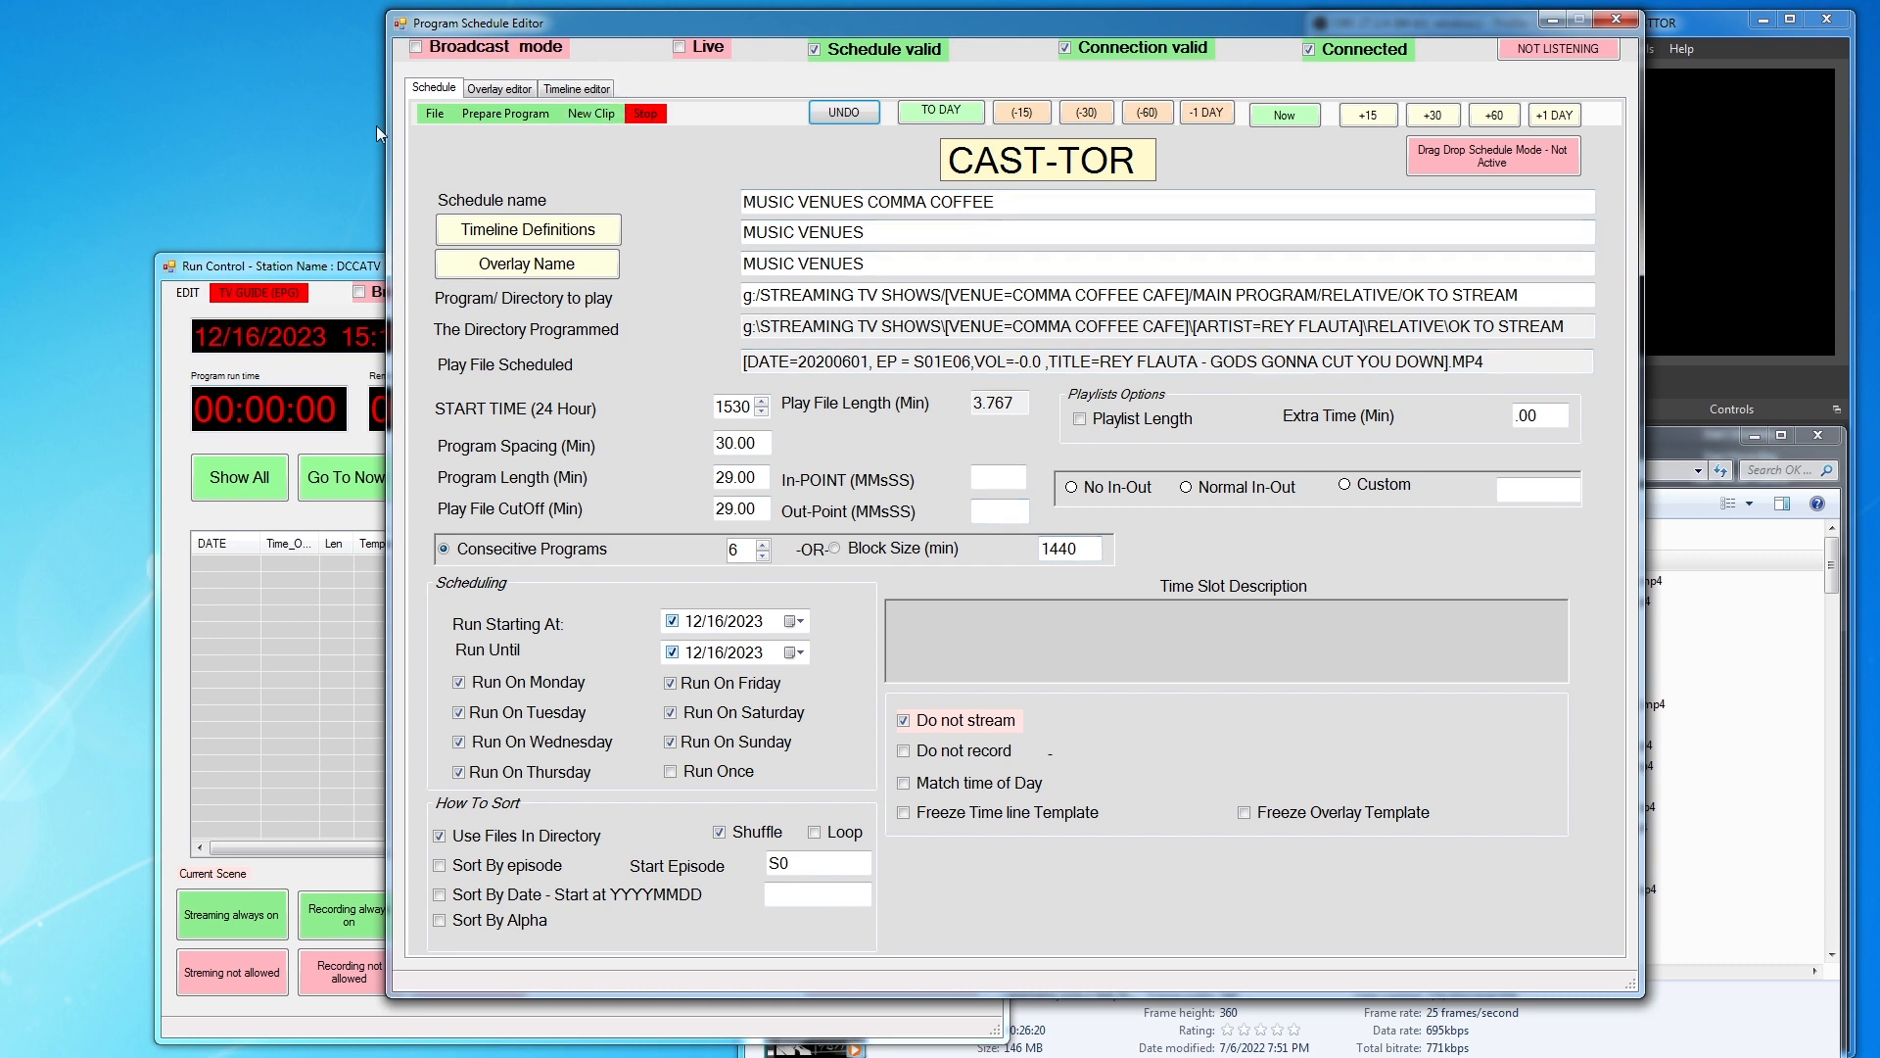
{"action": "left_click_drag", "start_coordinate": [347, 267], "coordinate": [256, 229]}
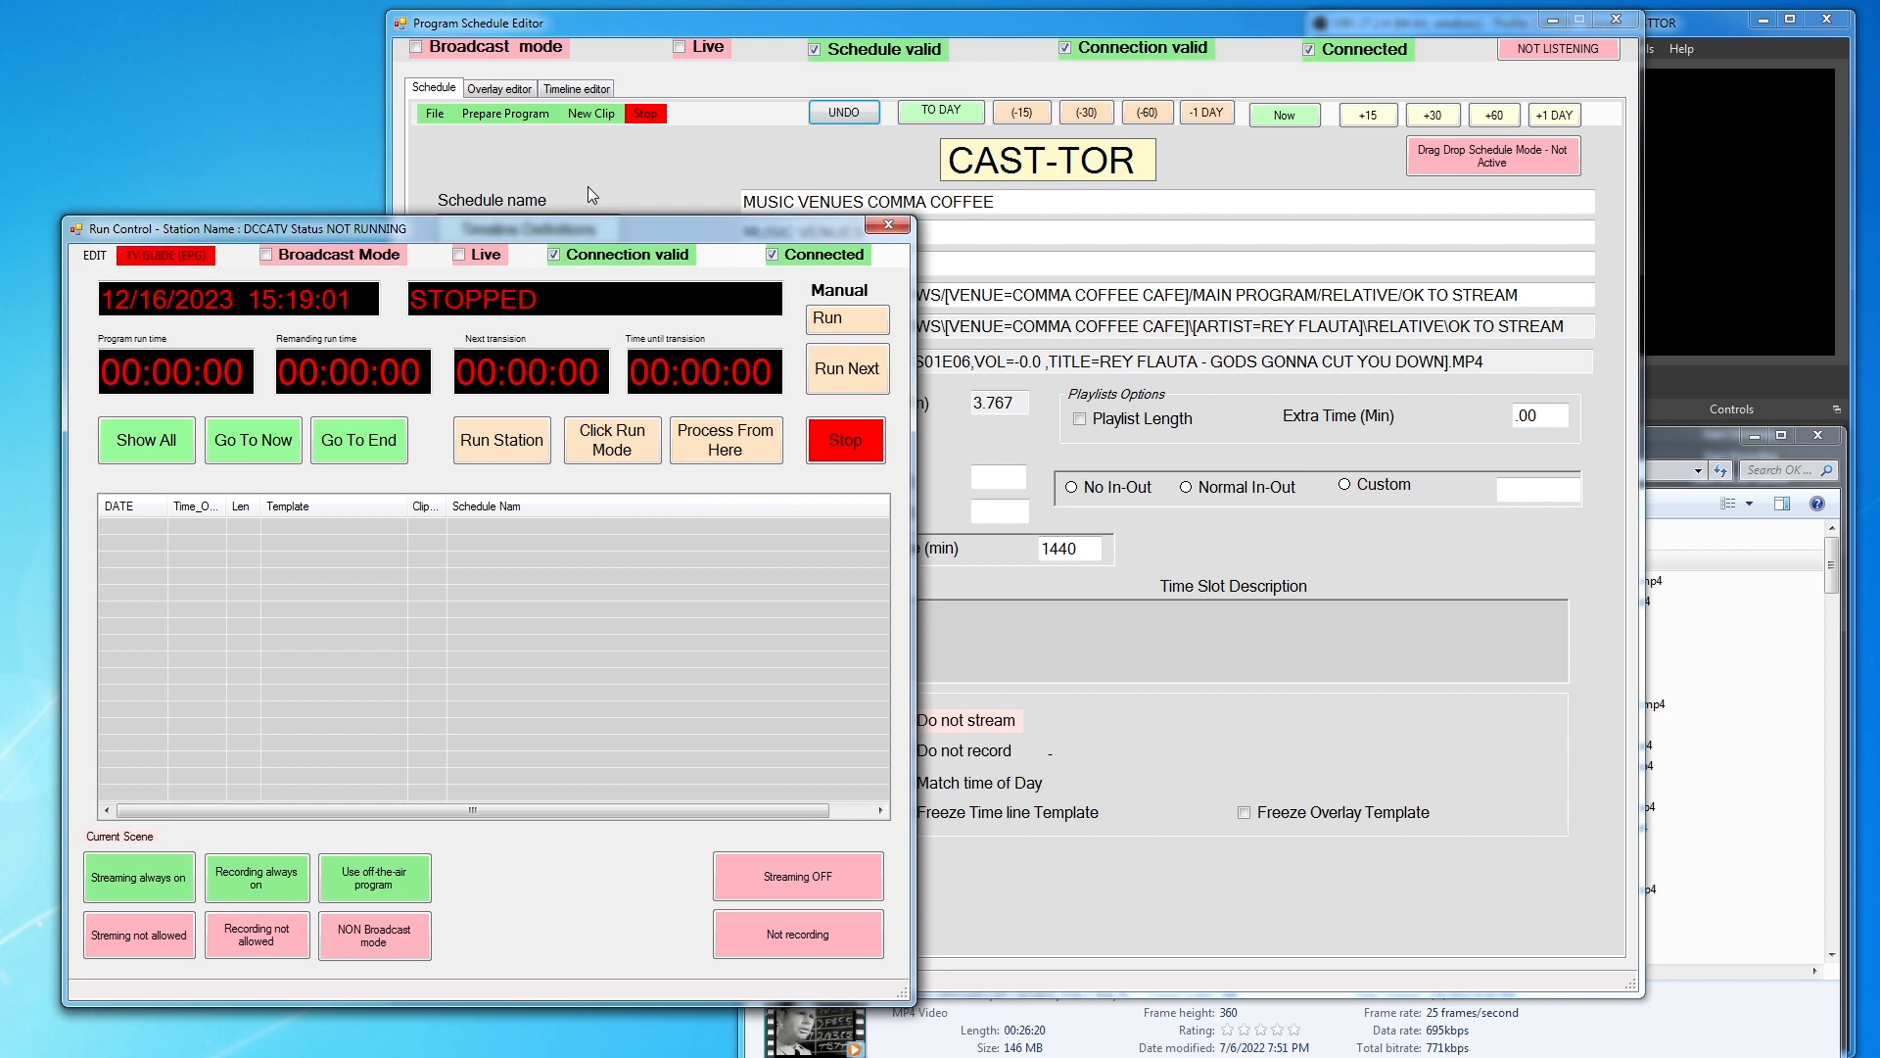
{"action": "left_click", "coordinate": [698, 157]}
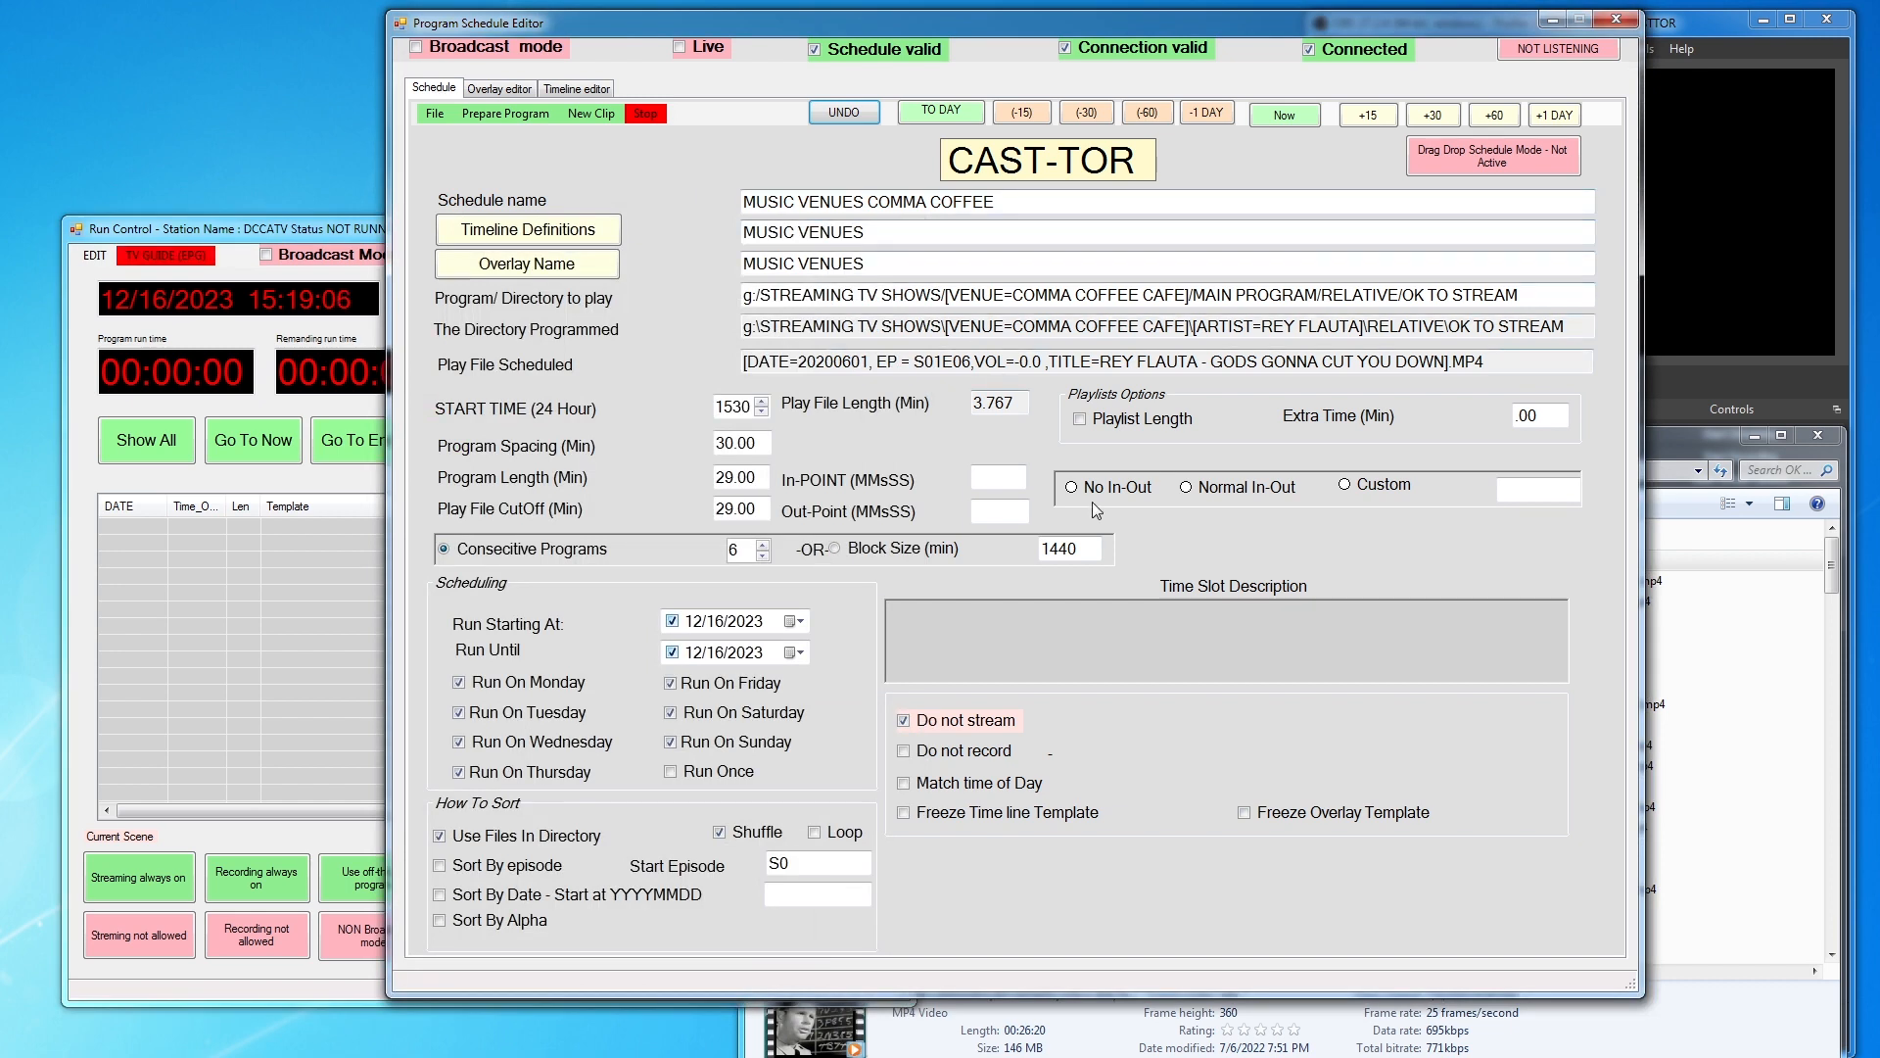
Enable Playlist Length and schedule by block size instead of consecutive programs, setting the block to 60 minutes
{"action": "left_click", "coordinate": [1080, 421]}
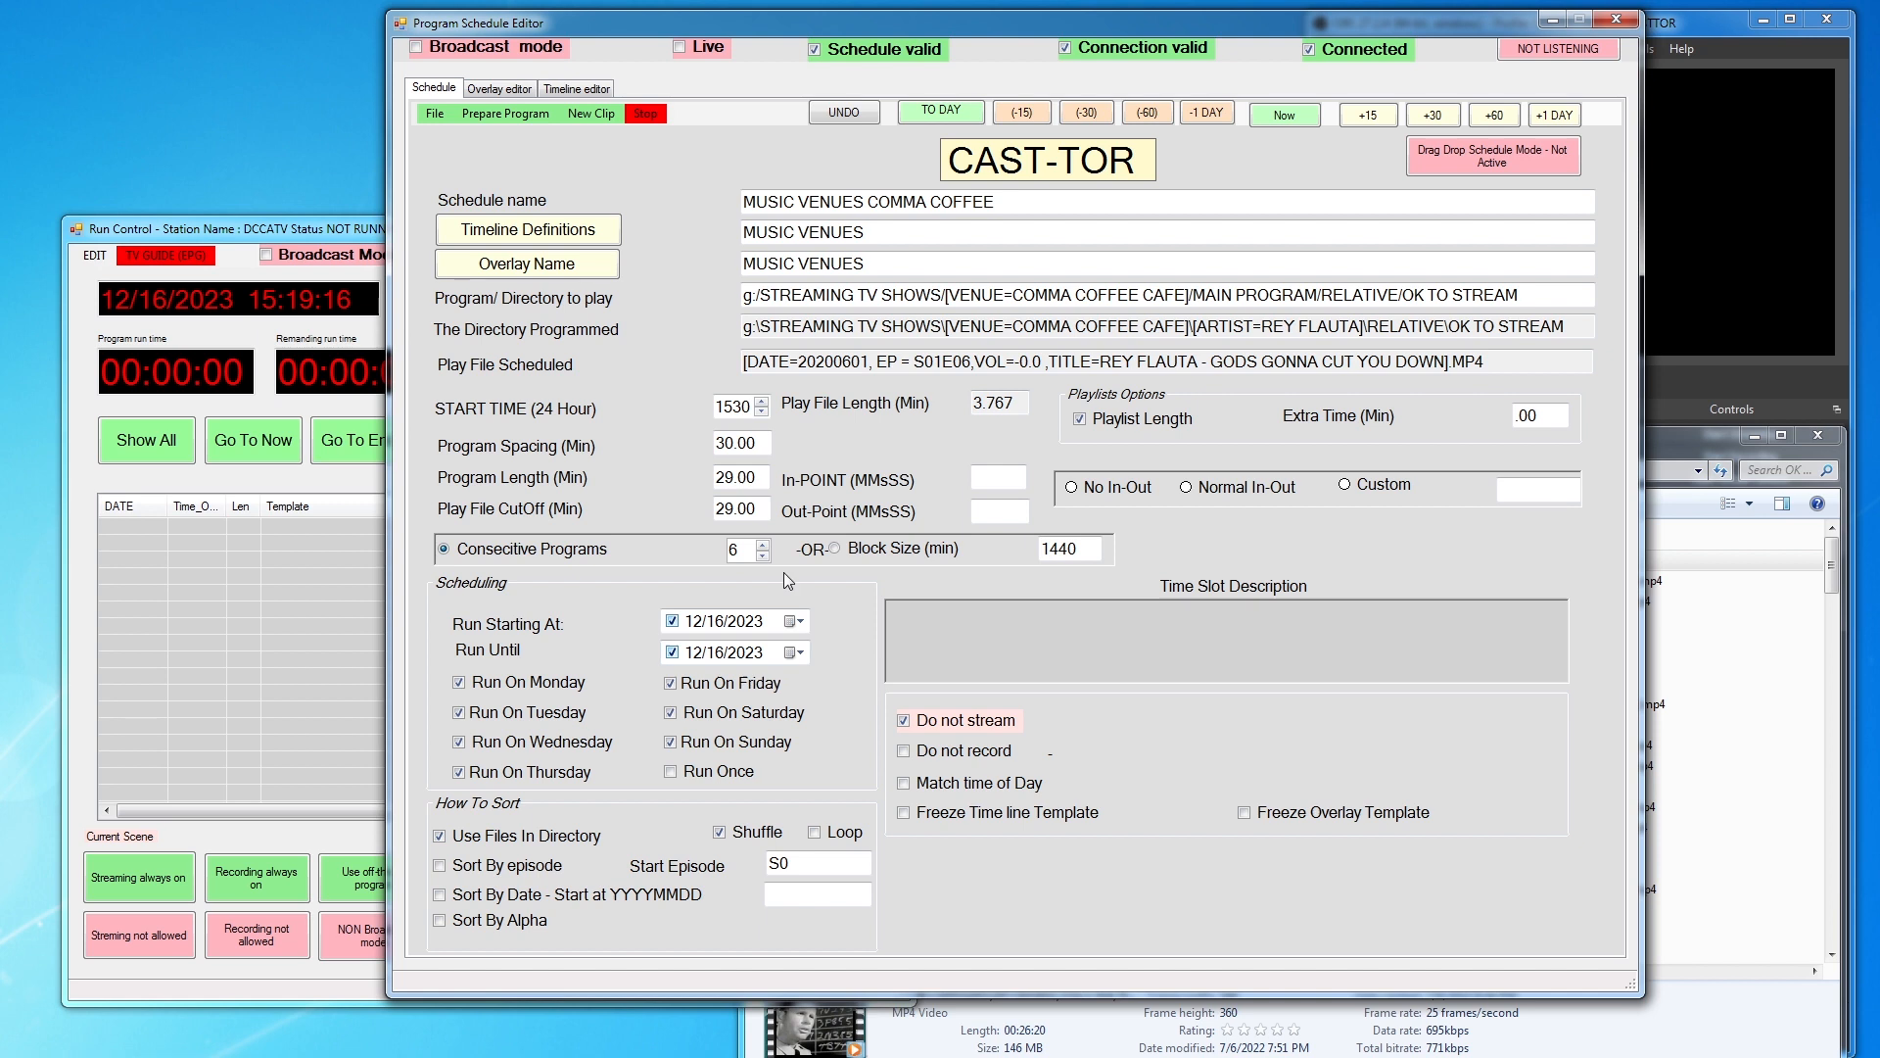
{"action": "left_click", "coordinate": [833, 549]}
{"action": "left_click_drag", "start_coordinate": [1083, 546], "coordinate": [1045, 547]}
{"action": "type", "text": "60"}
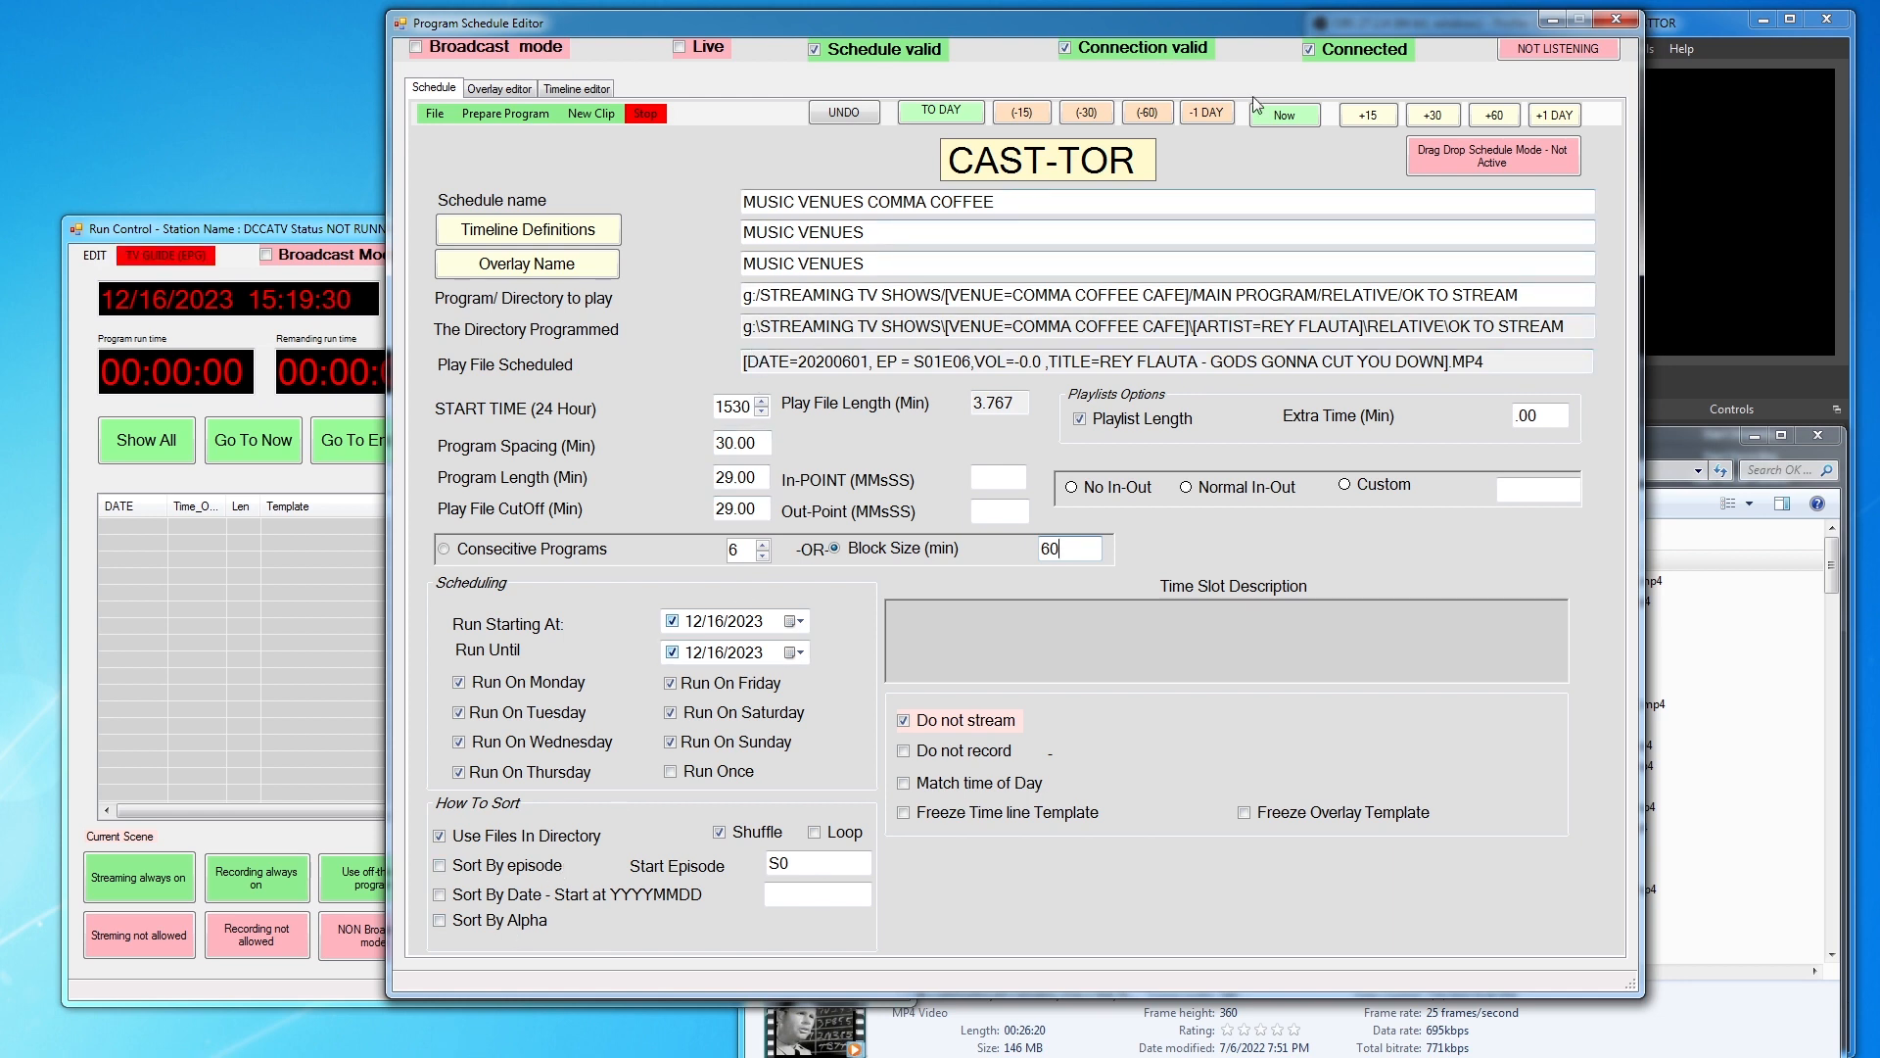
Advance the start time by 30 minutes to 1600 and add the MUSIC VENUES COMMA COFFEE programs to the schedule
{"action": "left_click", "coordinate": [1434, 117]}
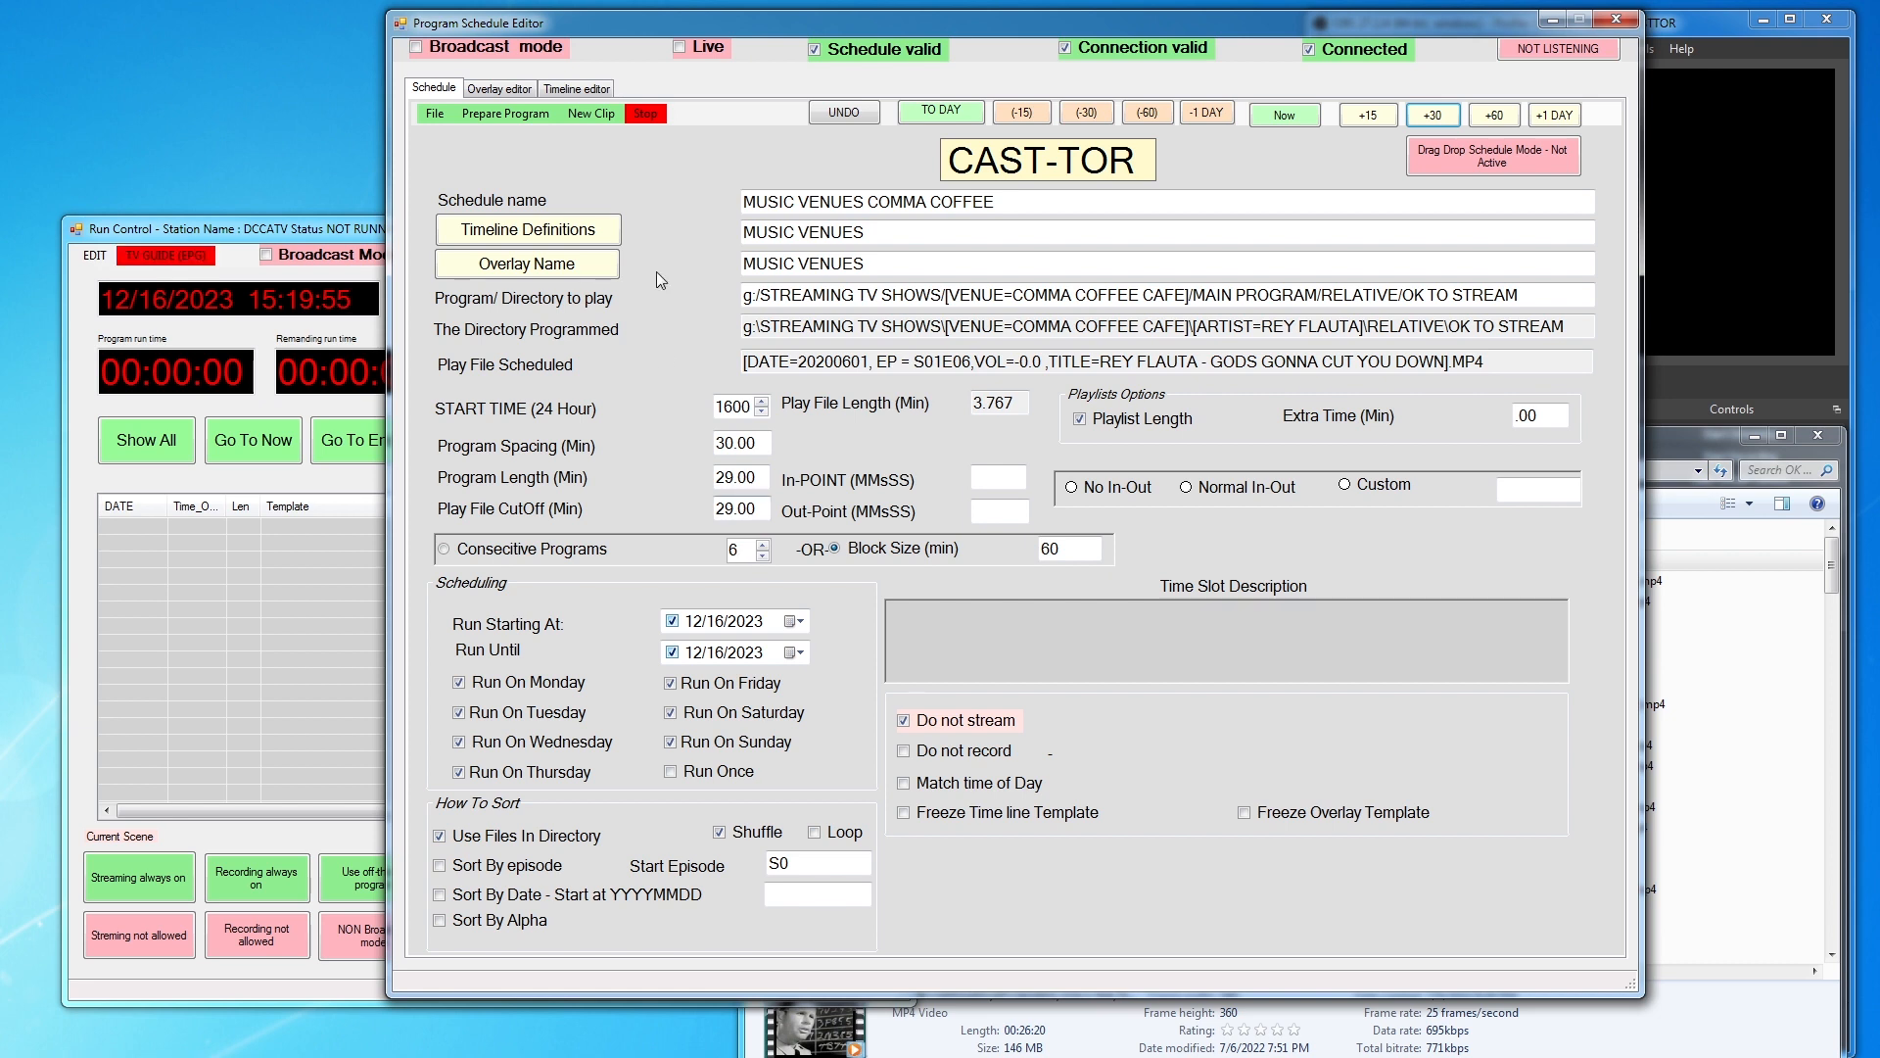
{"action": "left_click", "coordinate": [505, 114]}
{"action": "left_click", "coordinate": [549, 181]}
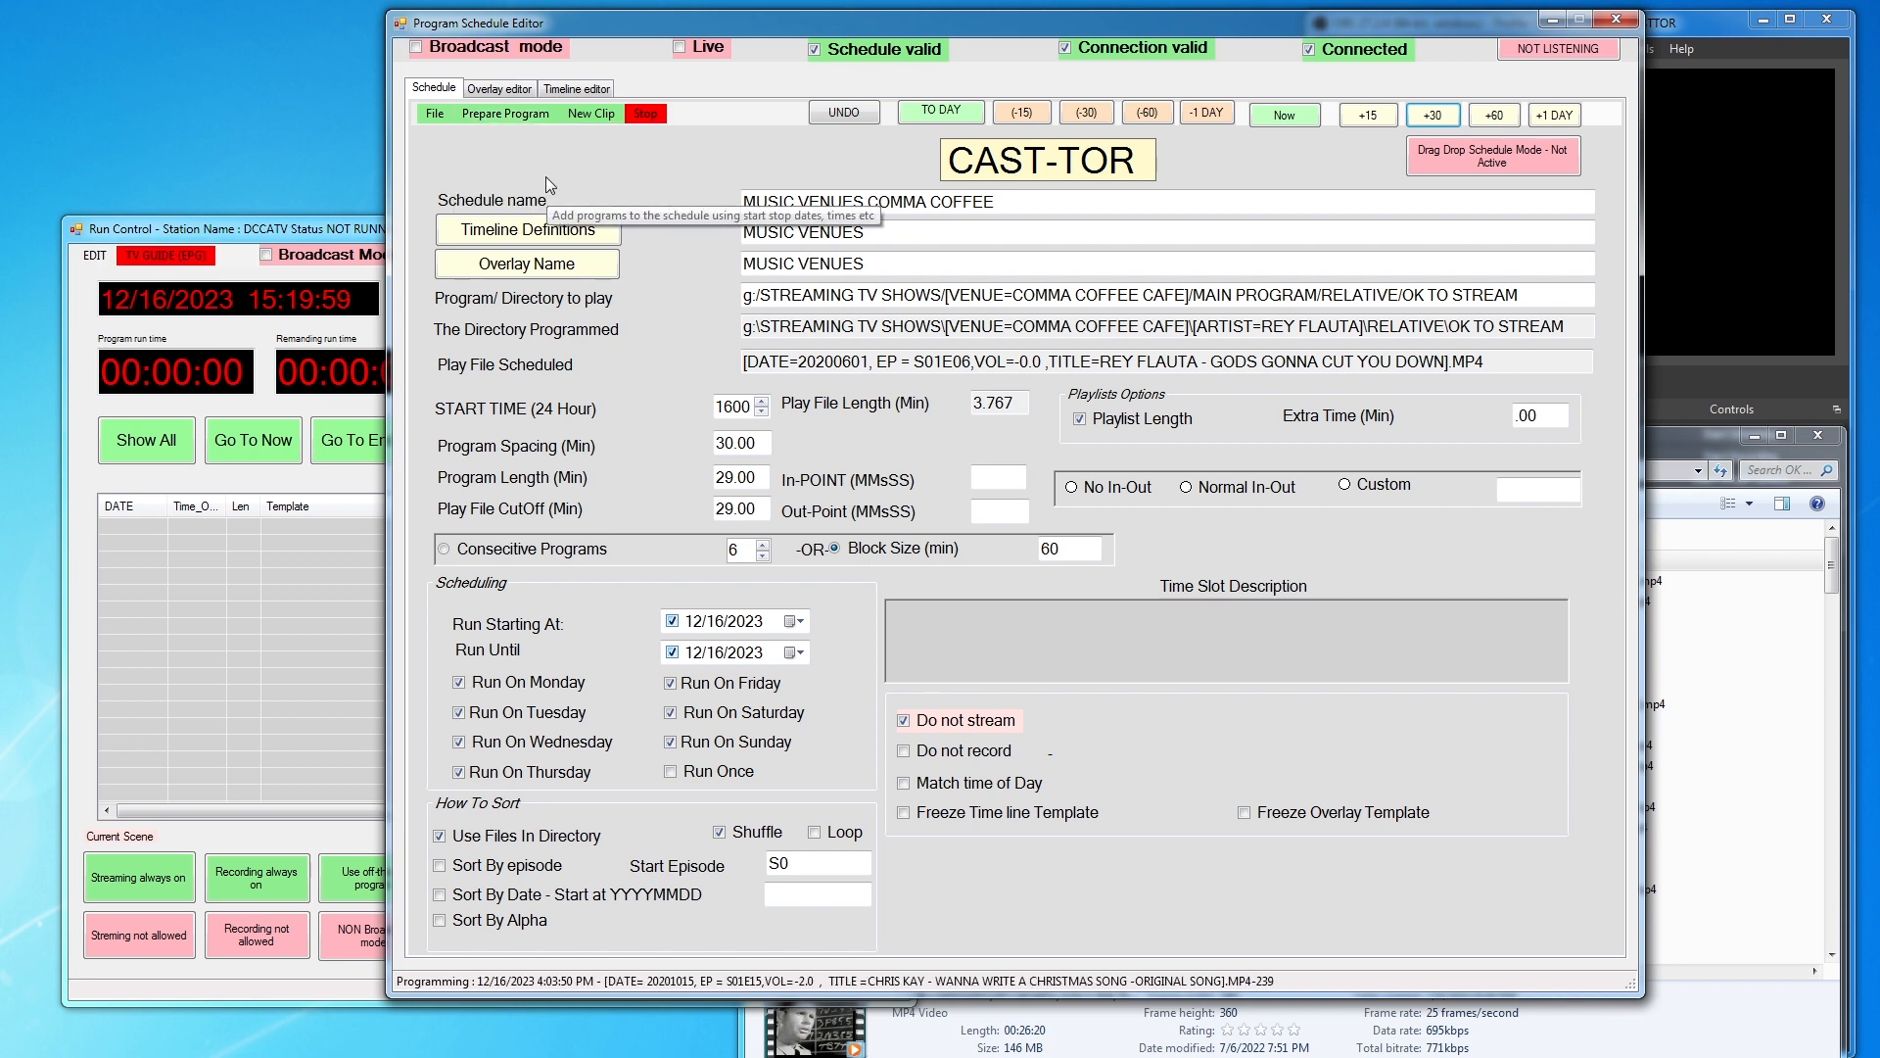
Bring Run Control forward and rearrange the windows so its program list and the OBS preview are both in view
{"action": "left_click", "coordinate": [347, 228]}
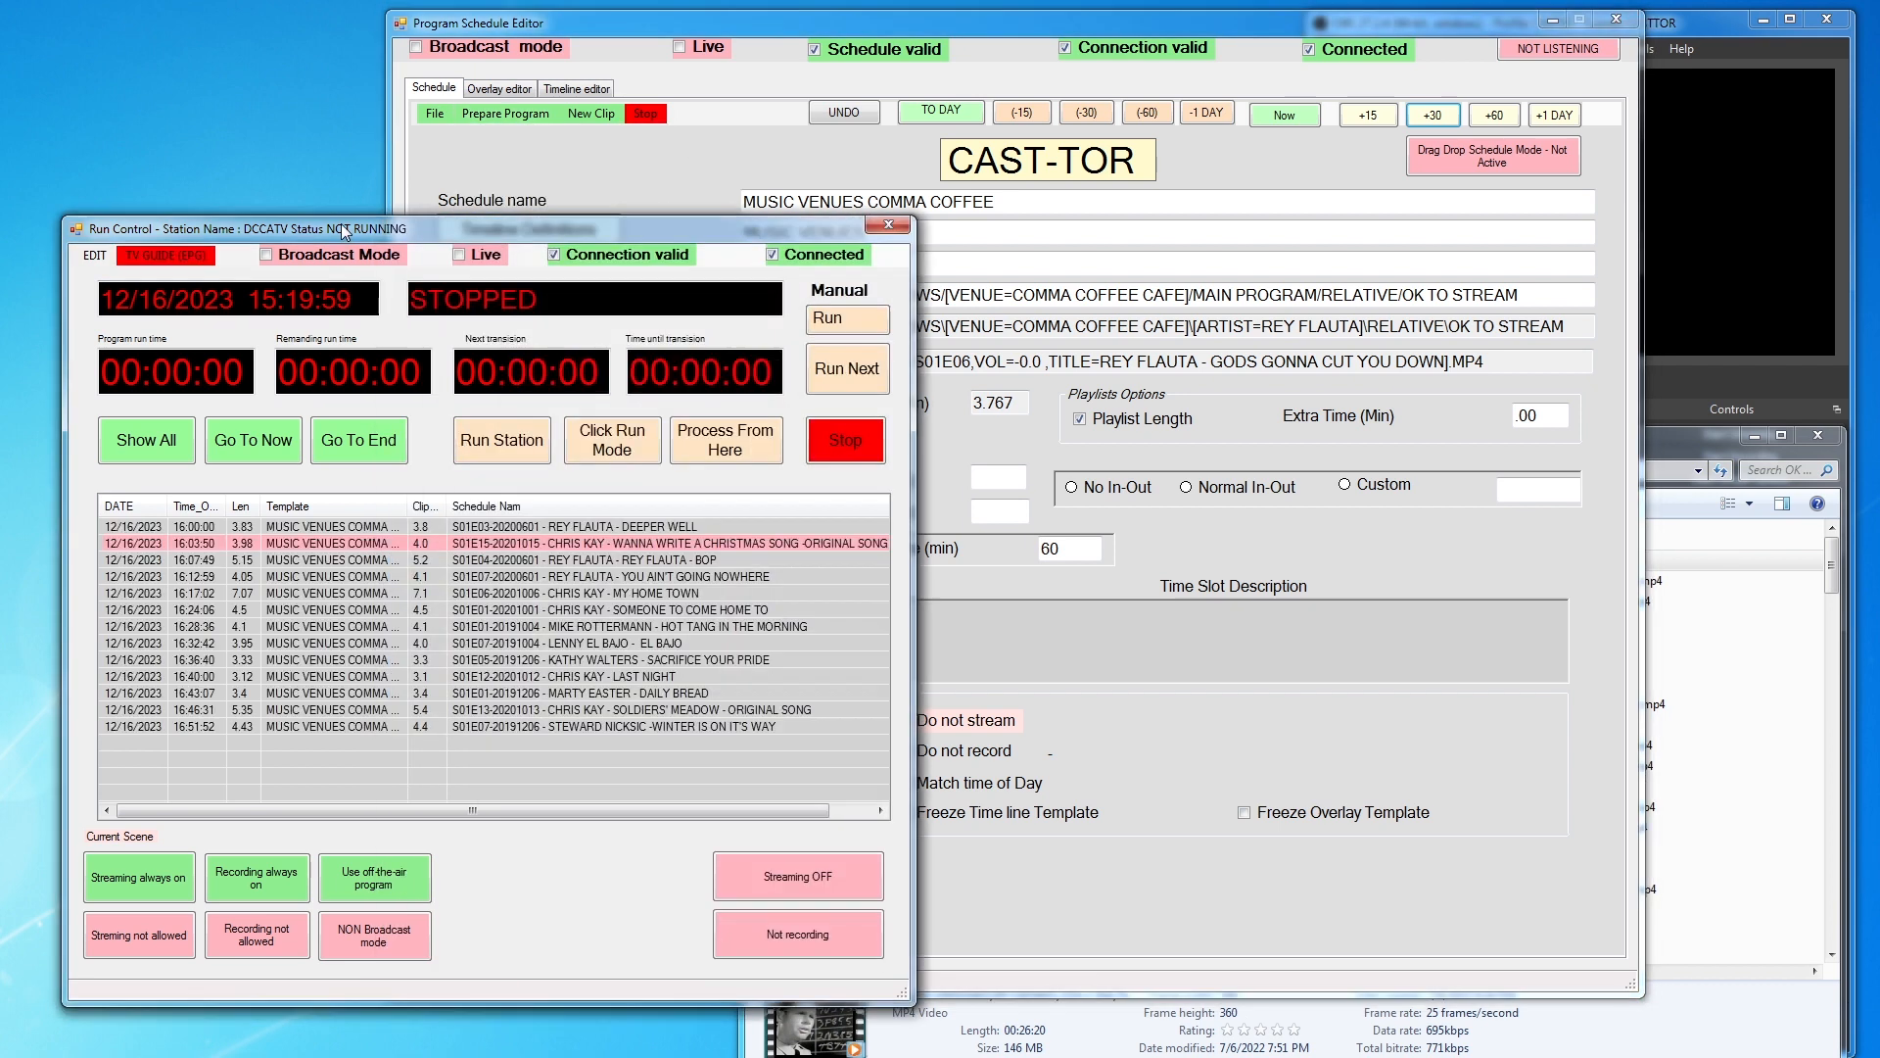
{"action": "left_click_drag", "start_coordinate": [673, 29], "coordinate": [825, 21]}
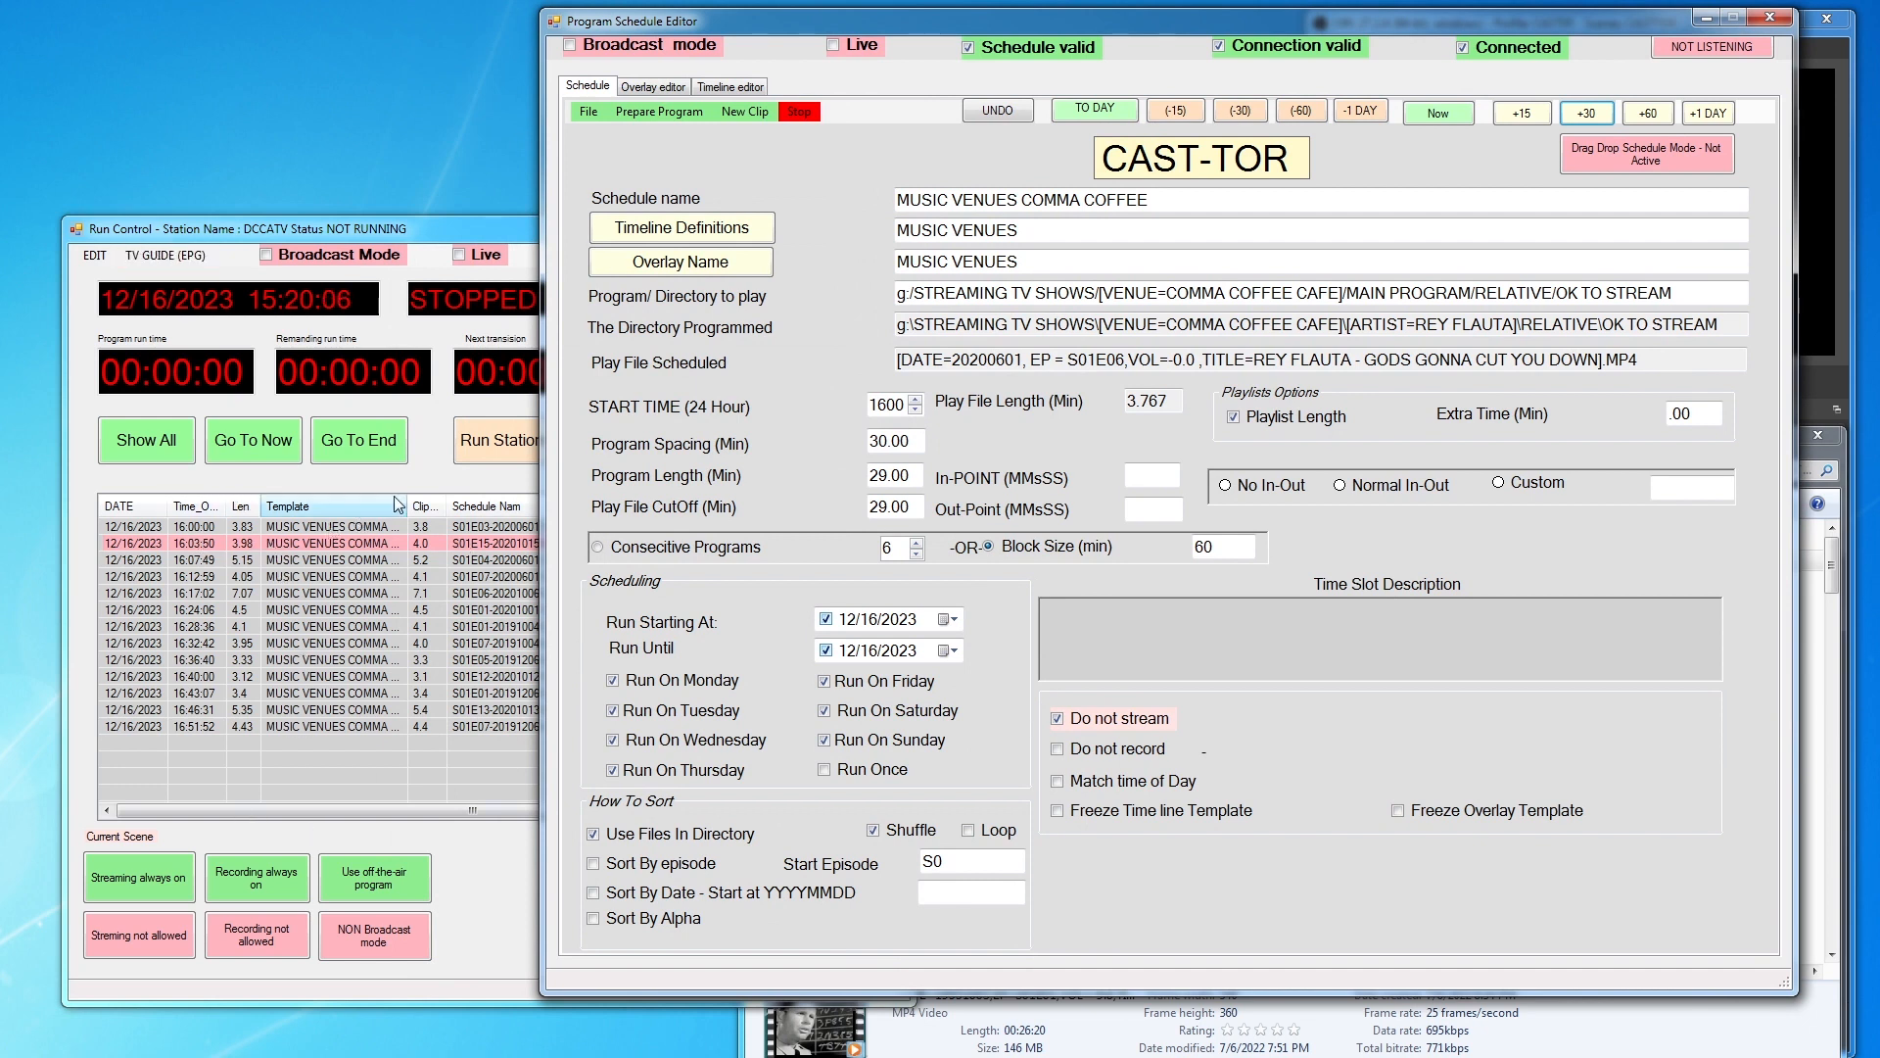
{"action": "left_click_drag", "start_coordinate": [502, 233], "coordinate": [499, 143]}
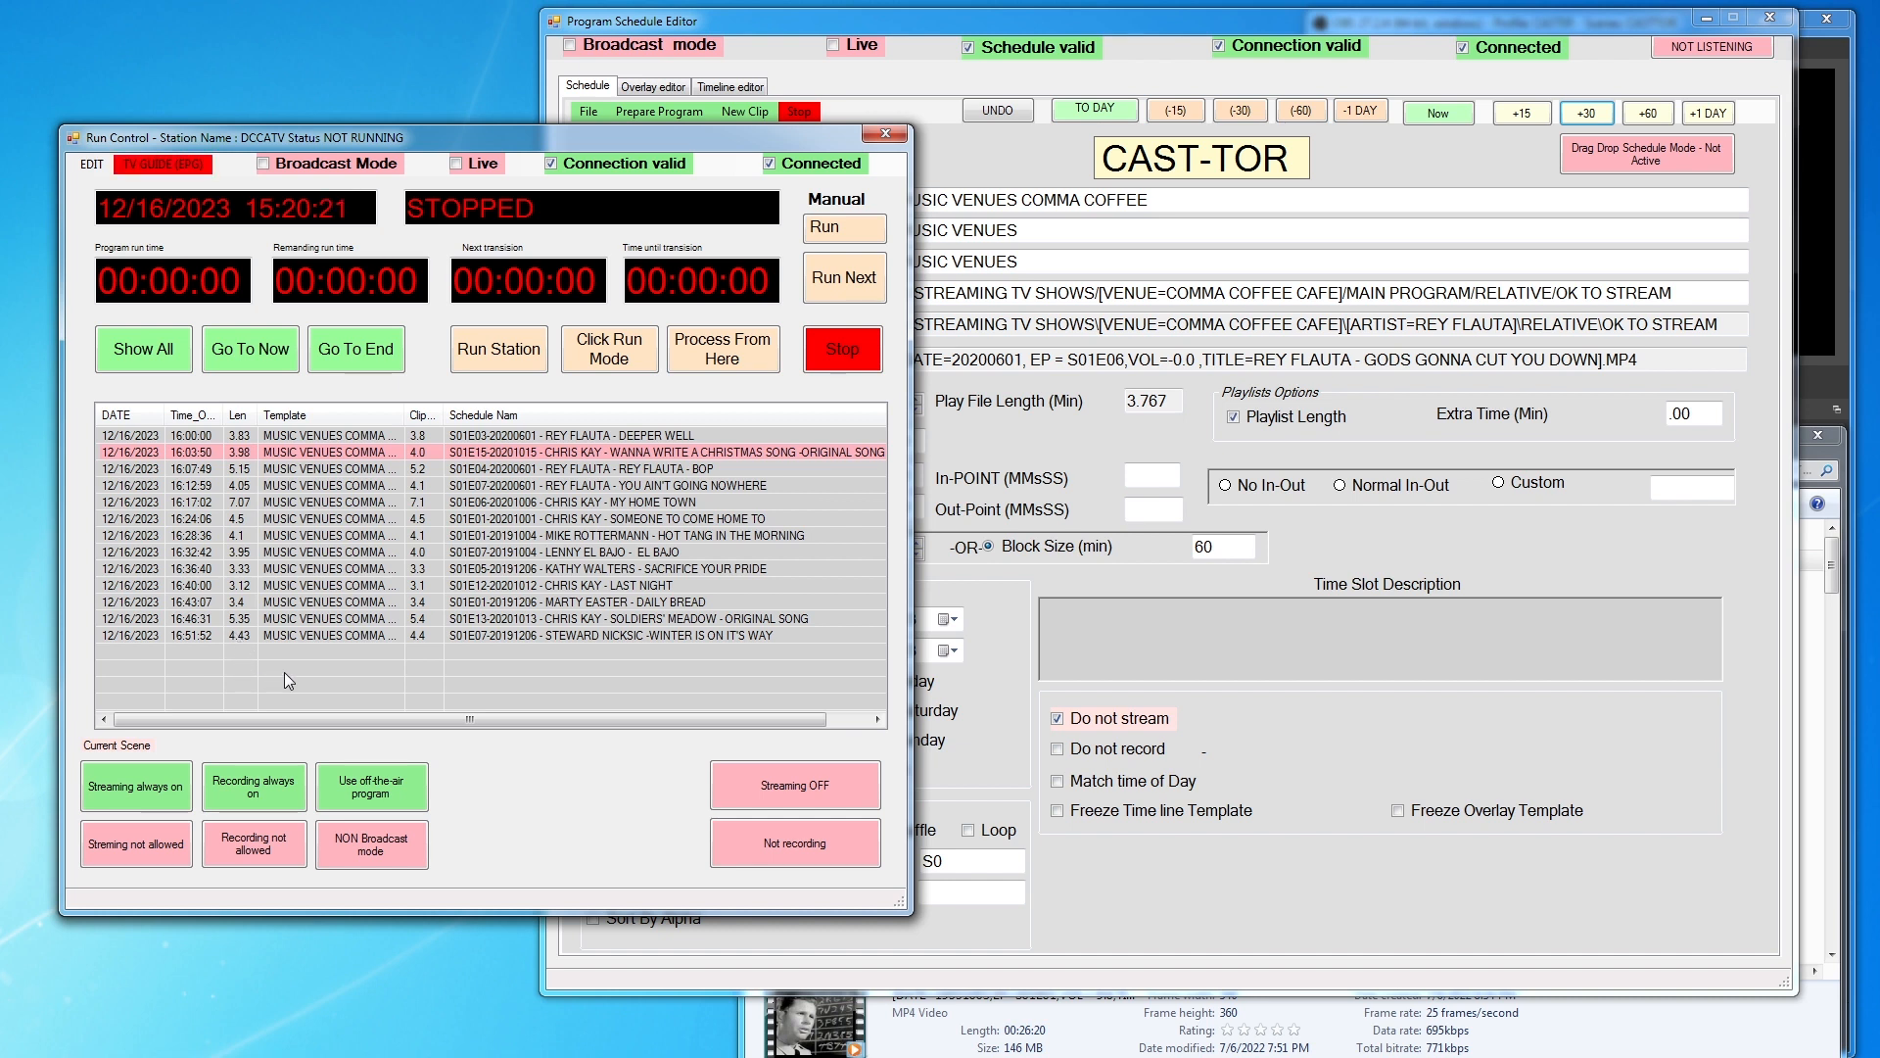
{"action": "left_click_drag", "start_coordinate": [1201, 14], "coordinate": [754, 561]}
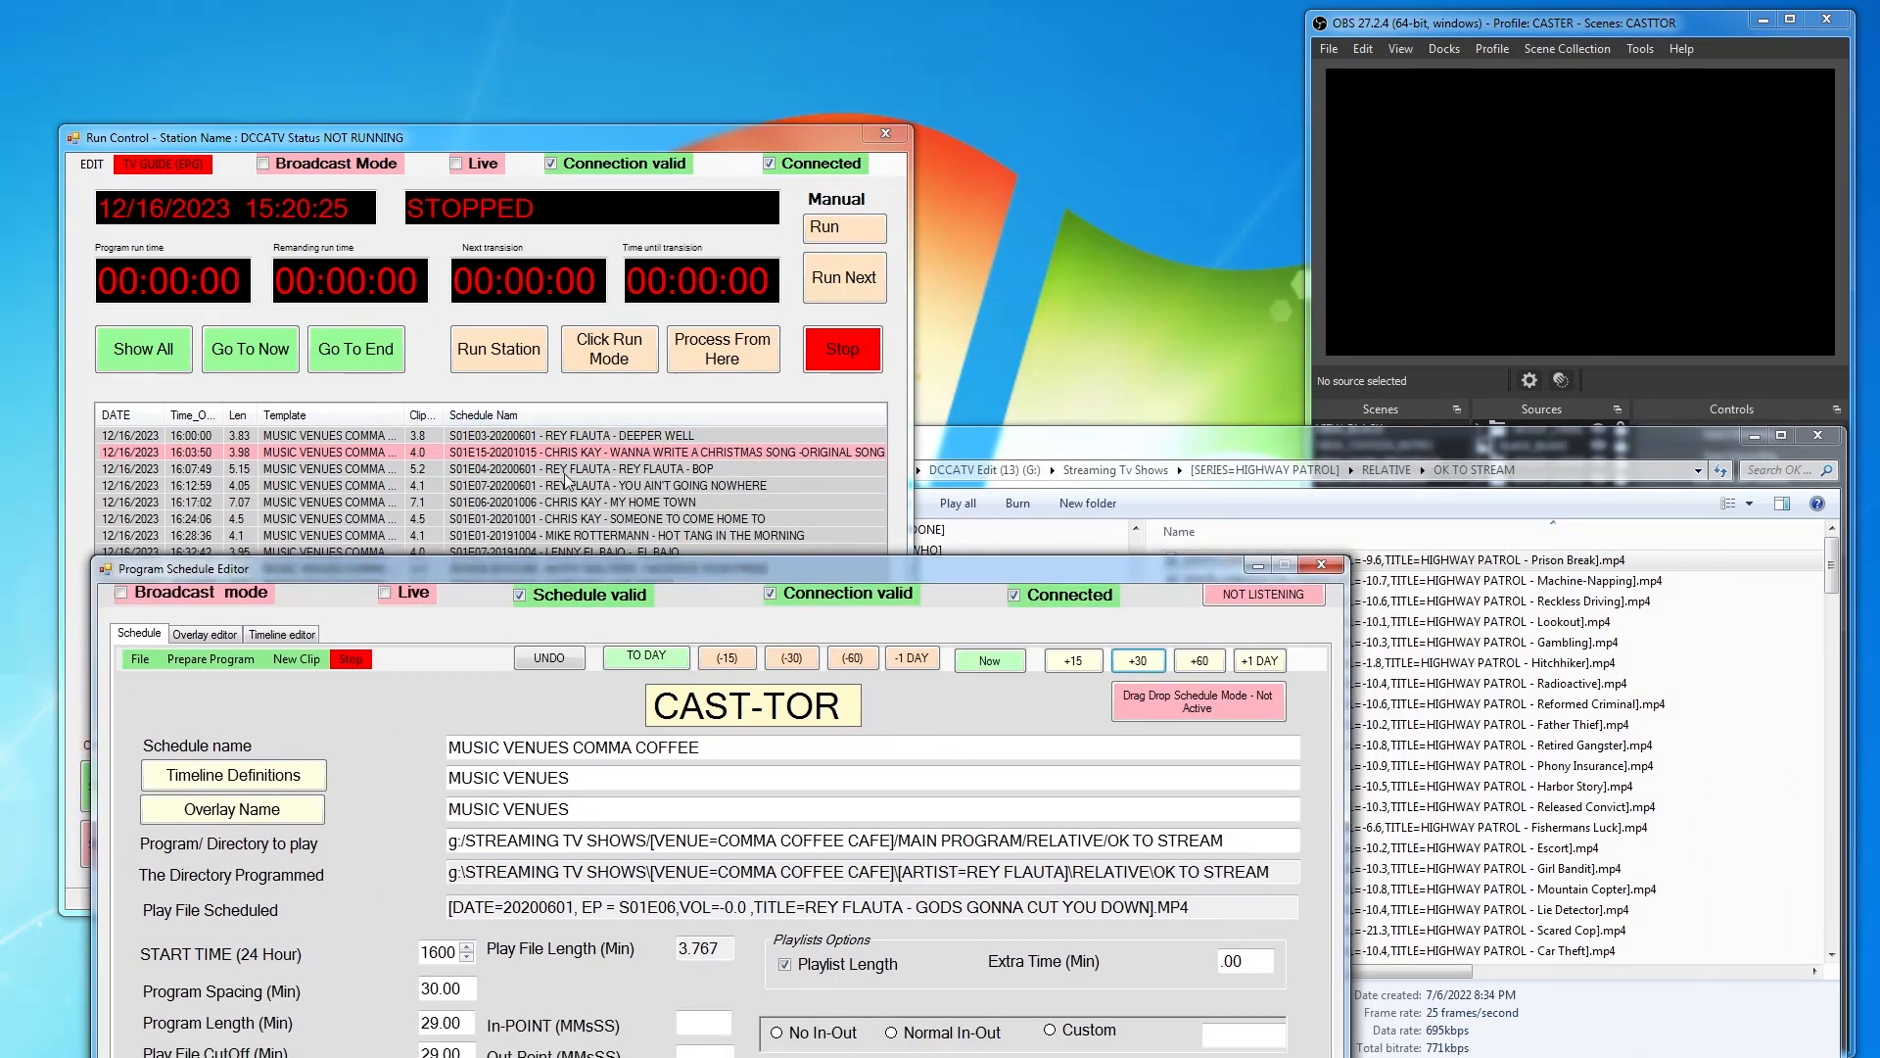
Test-play the 16:07:49 entry from the Run Control list and stop it, and run the station briefly before stopping it too
{"action": "left_click", "coordinate": [632, 470]}
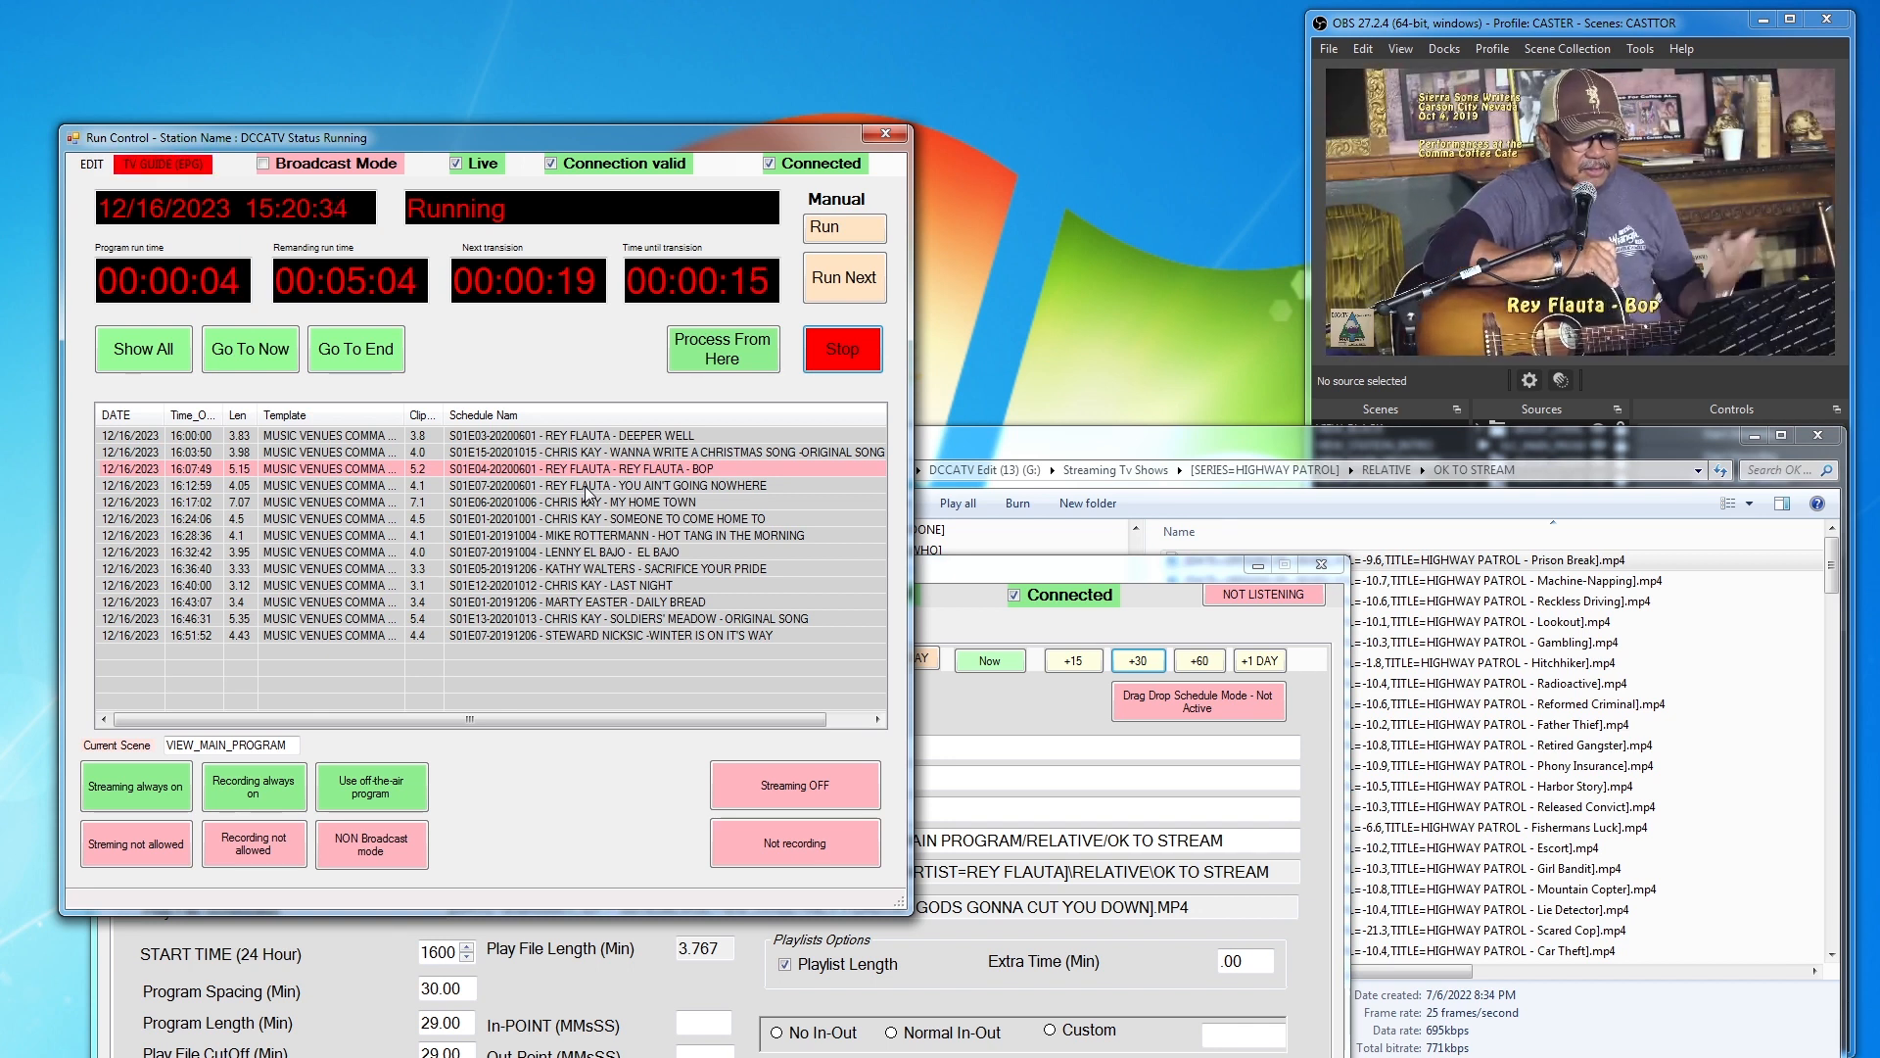
{"action": "left_click", "coordinate": [837, 348]}
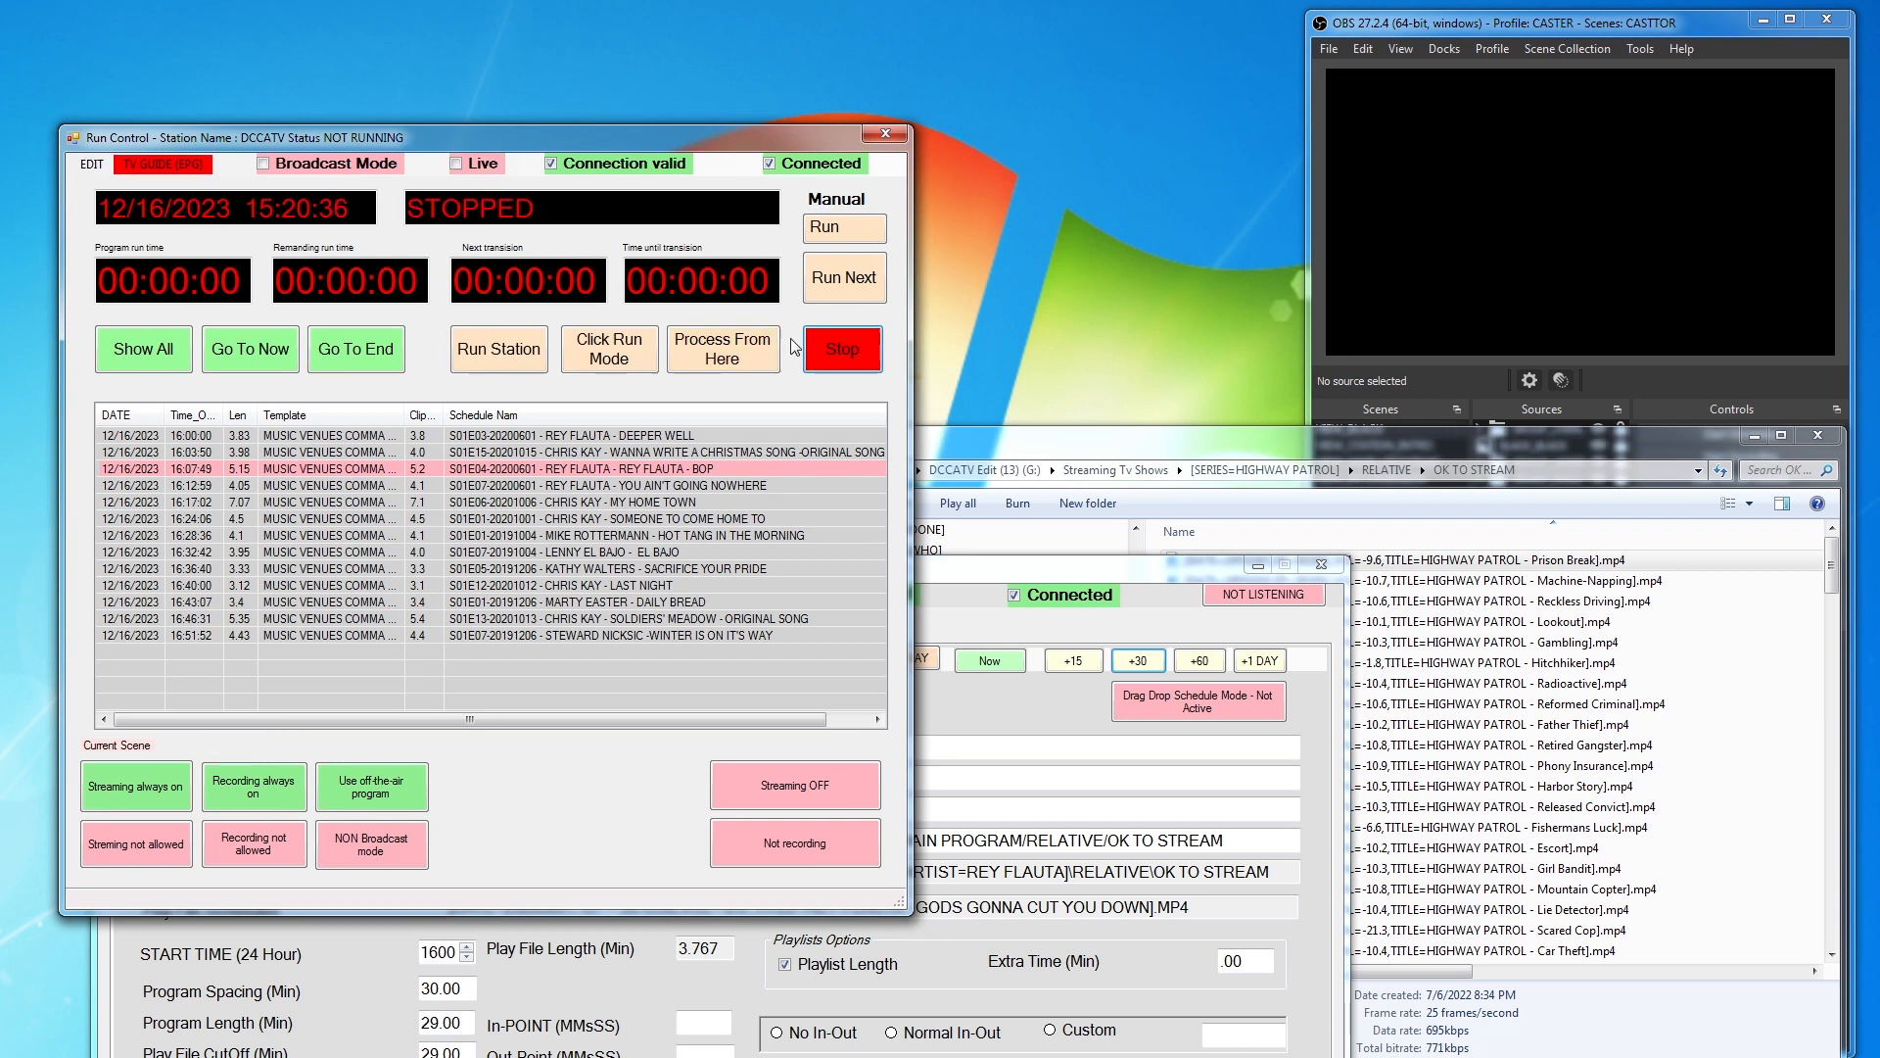
{"action": "left_click_drag", "start_coordinate": [662, 137], "coordinate": [678, 16]}
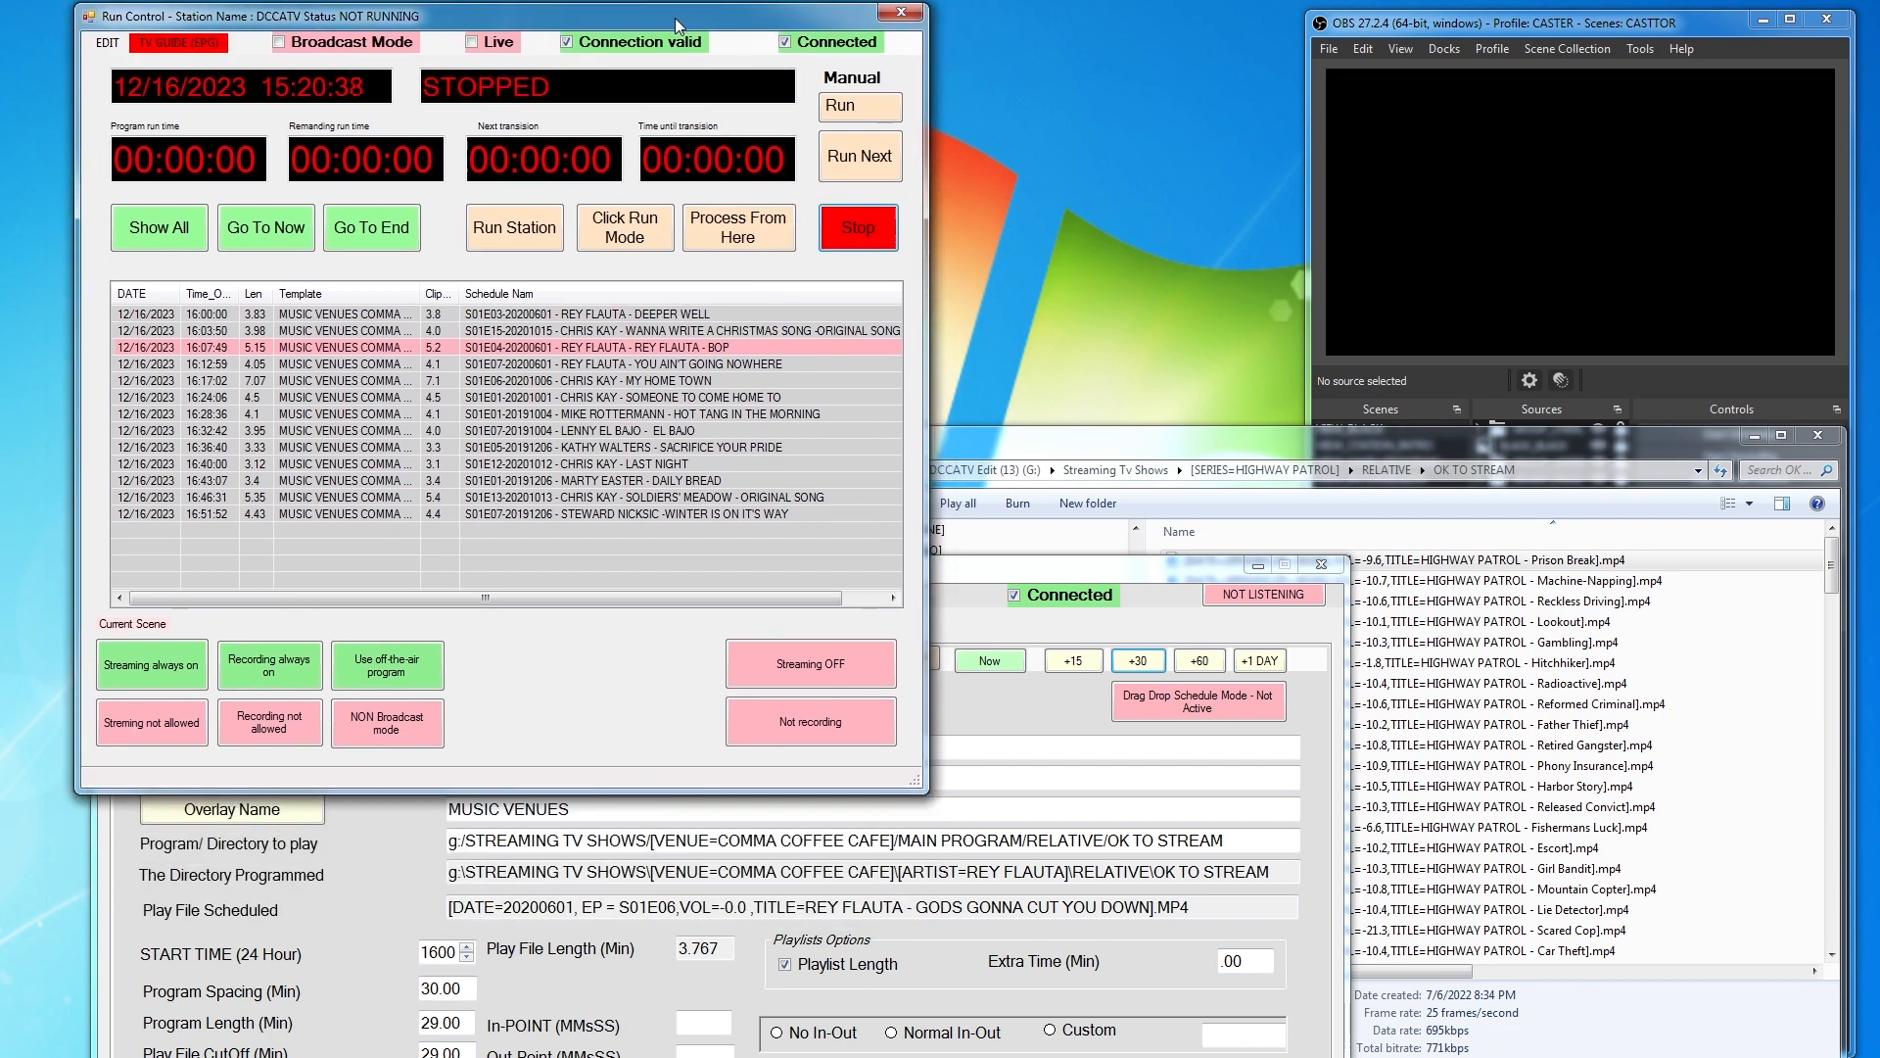
{"action": "left_click", "coordinate": [513, 232]}
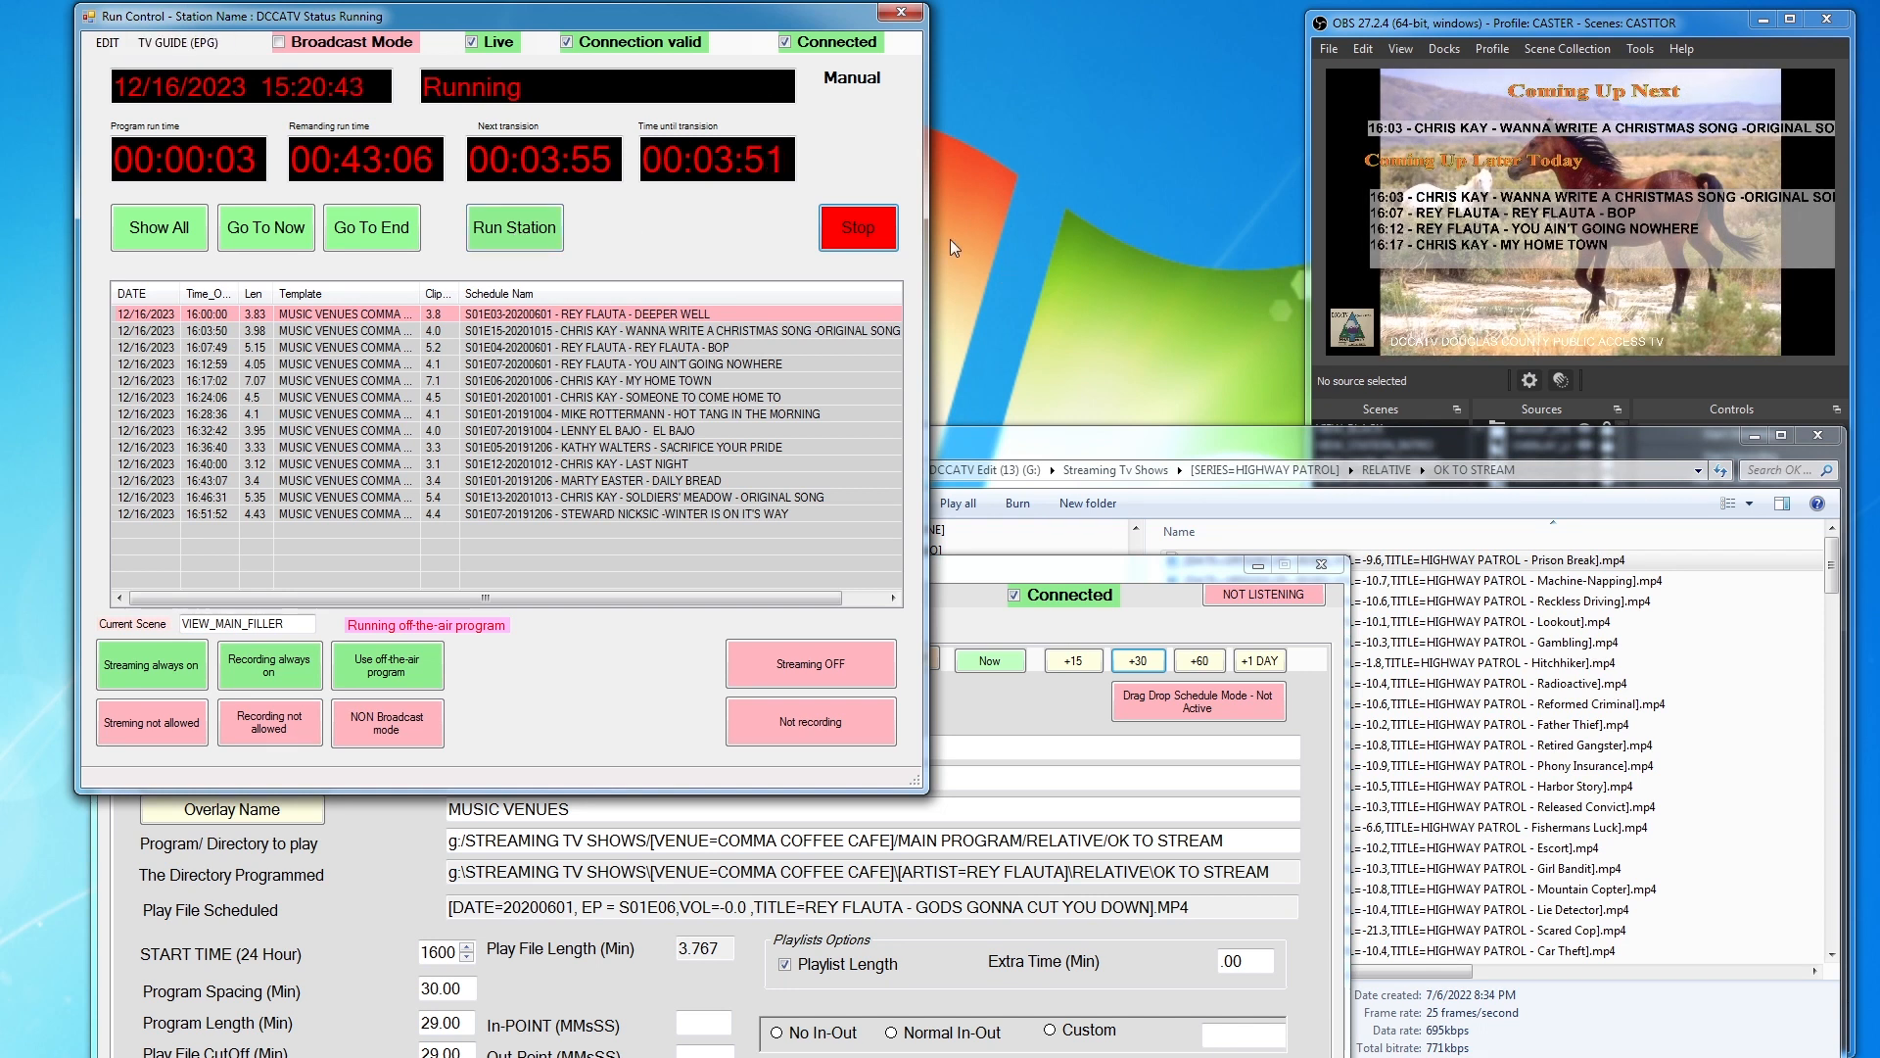
{"action": "left_click", "coordinate": [860, 231]}
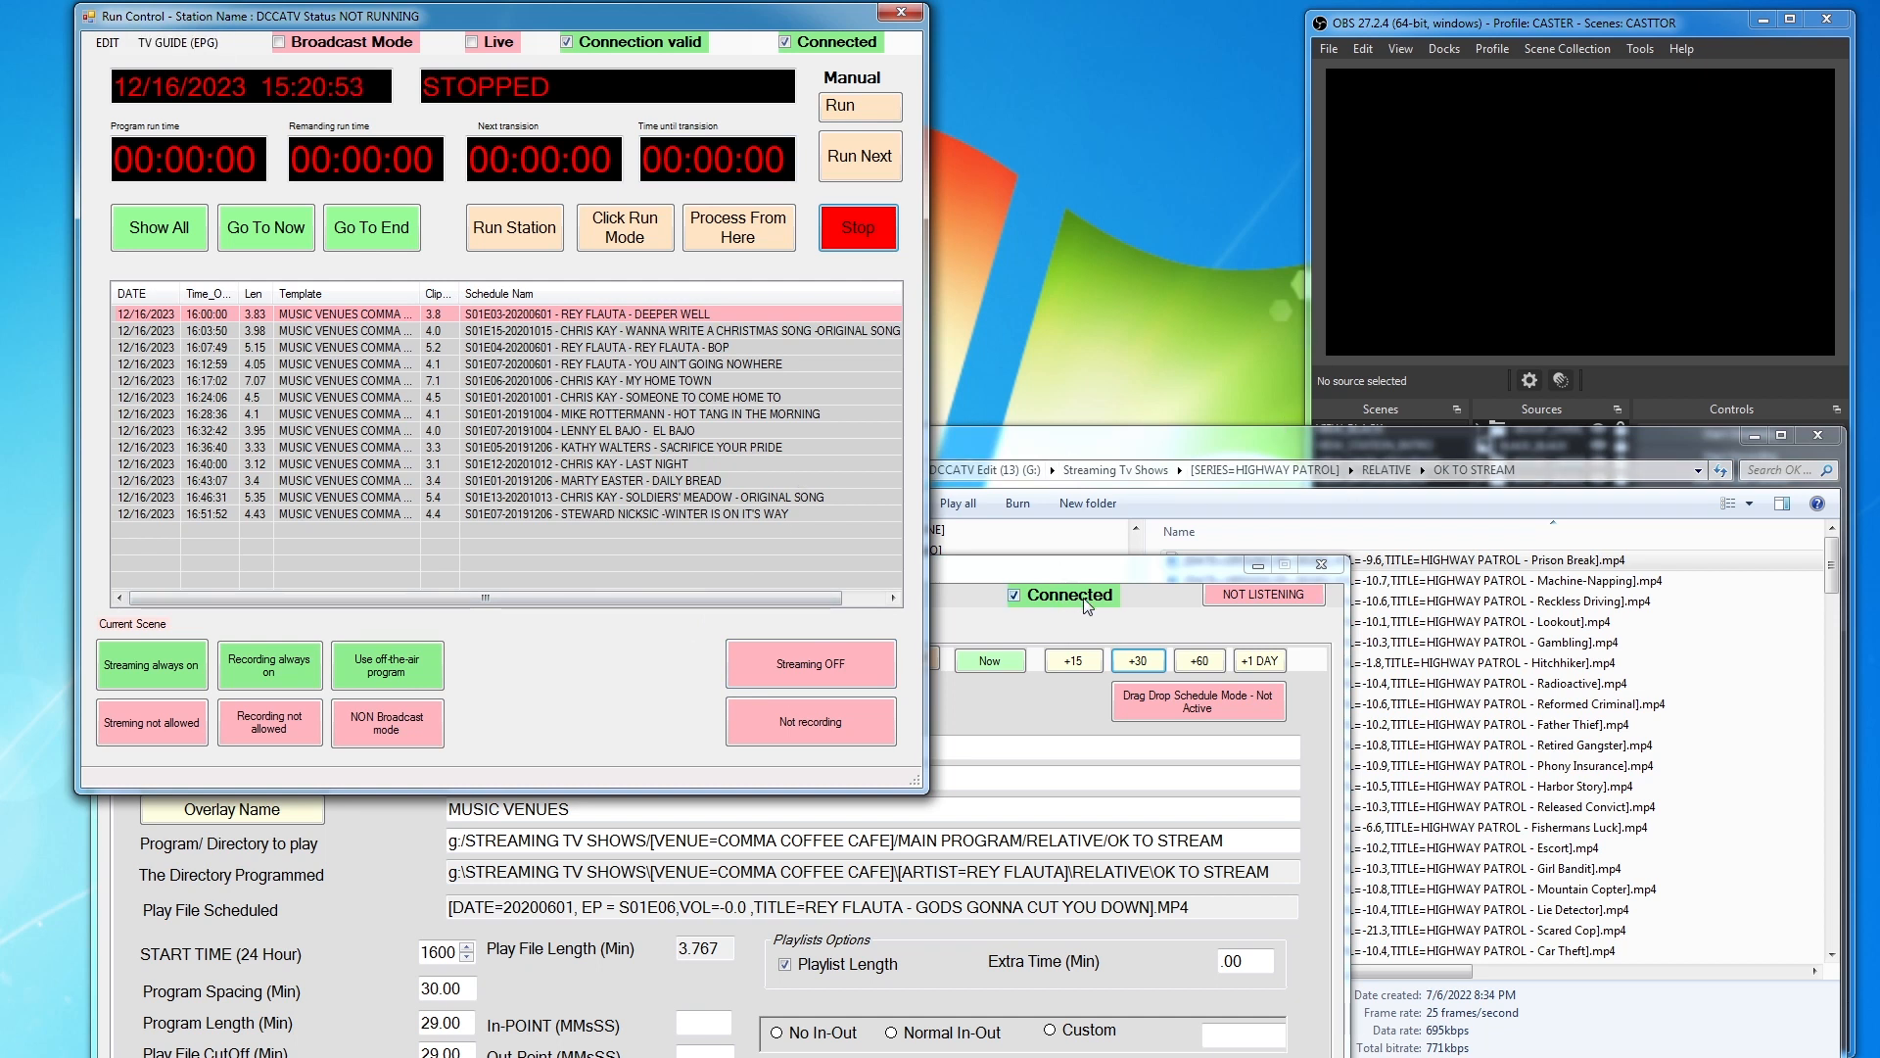
Return to the schedule editor and browse the MUSIC VENUES templates in the PROGRAMS folder, closing the dialog without opening one
{"action": "left_click_drag", "start_coordinate": [1113, 565], "coordinate": [1148, 78]}
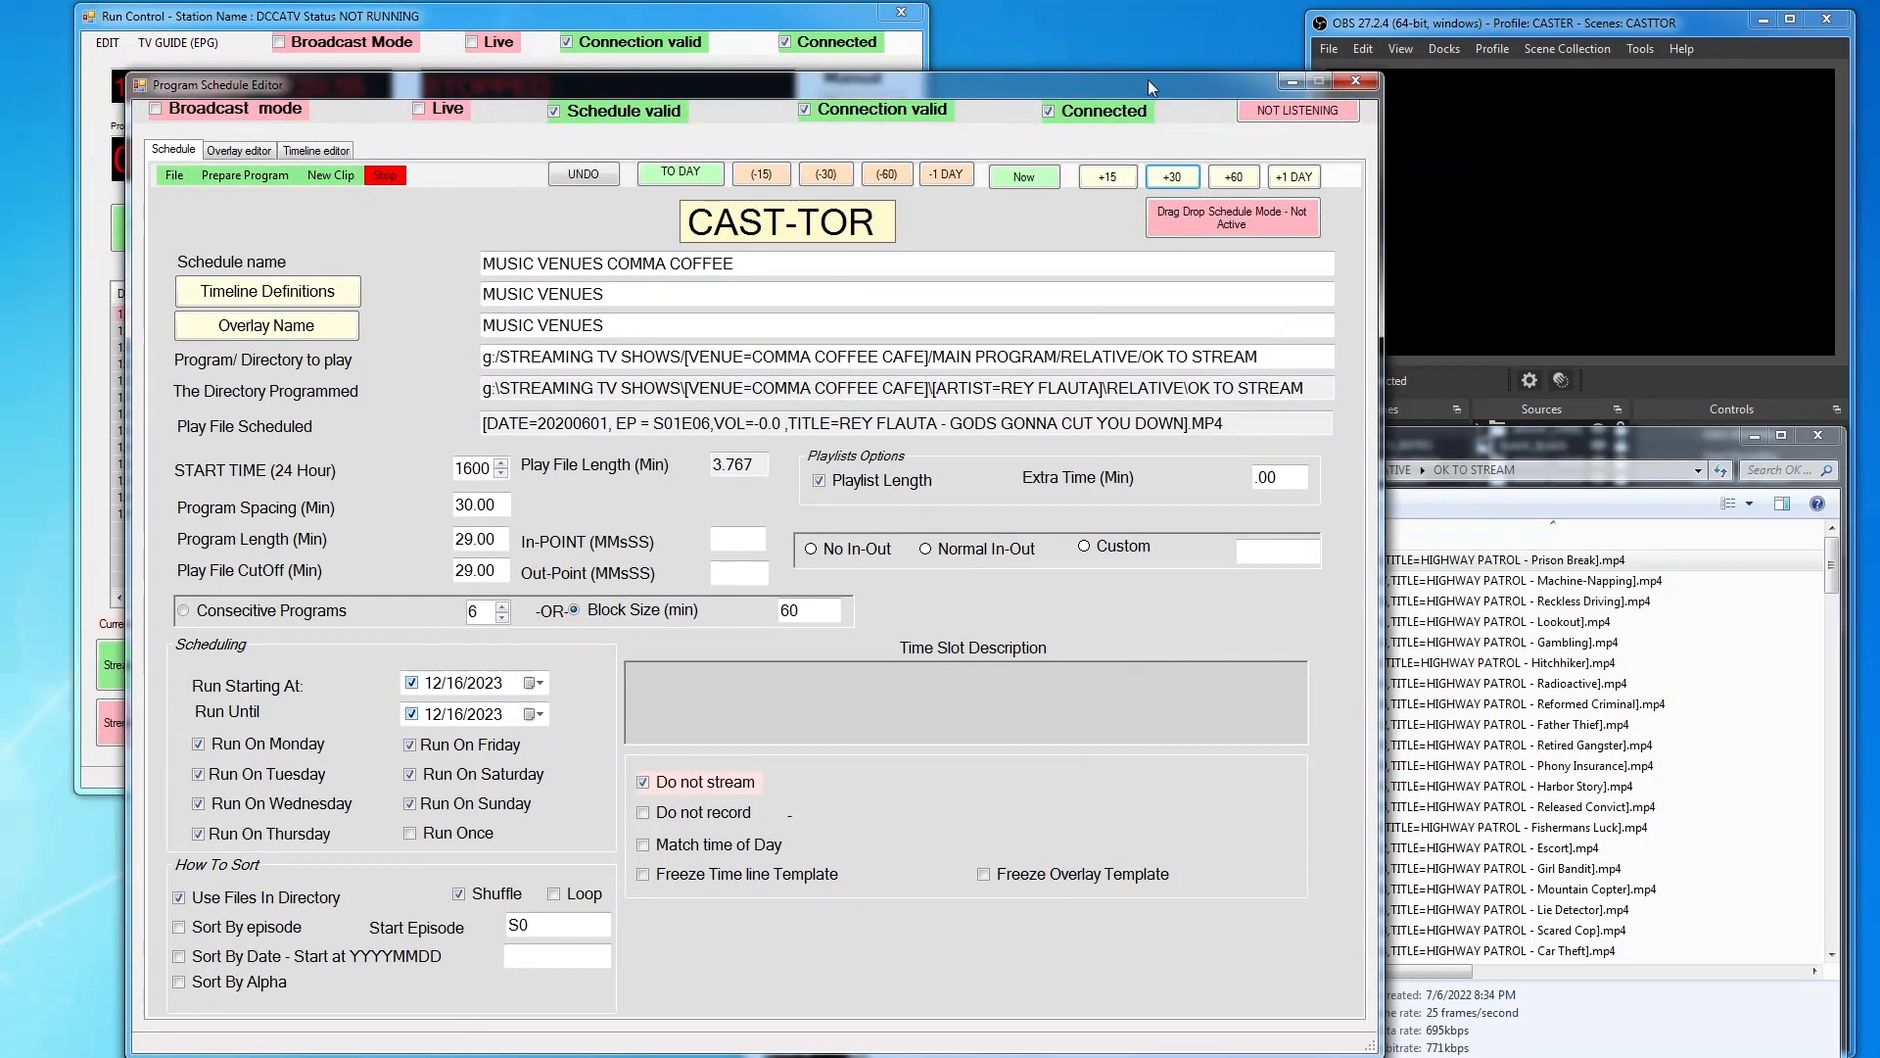
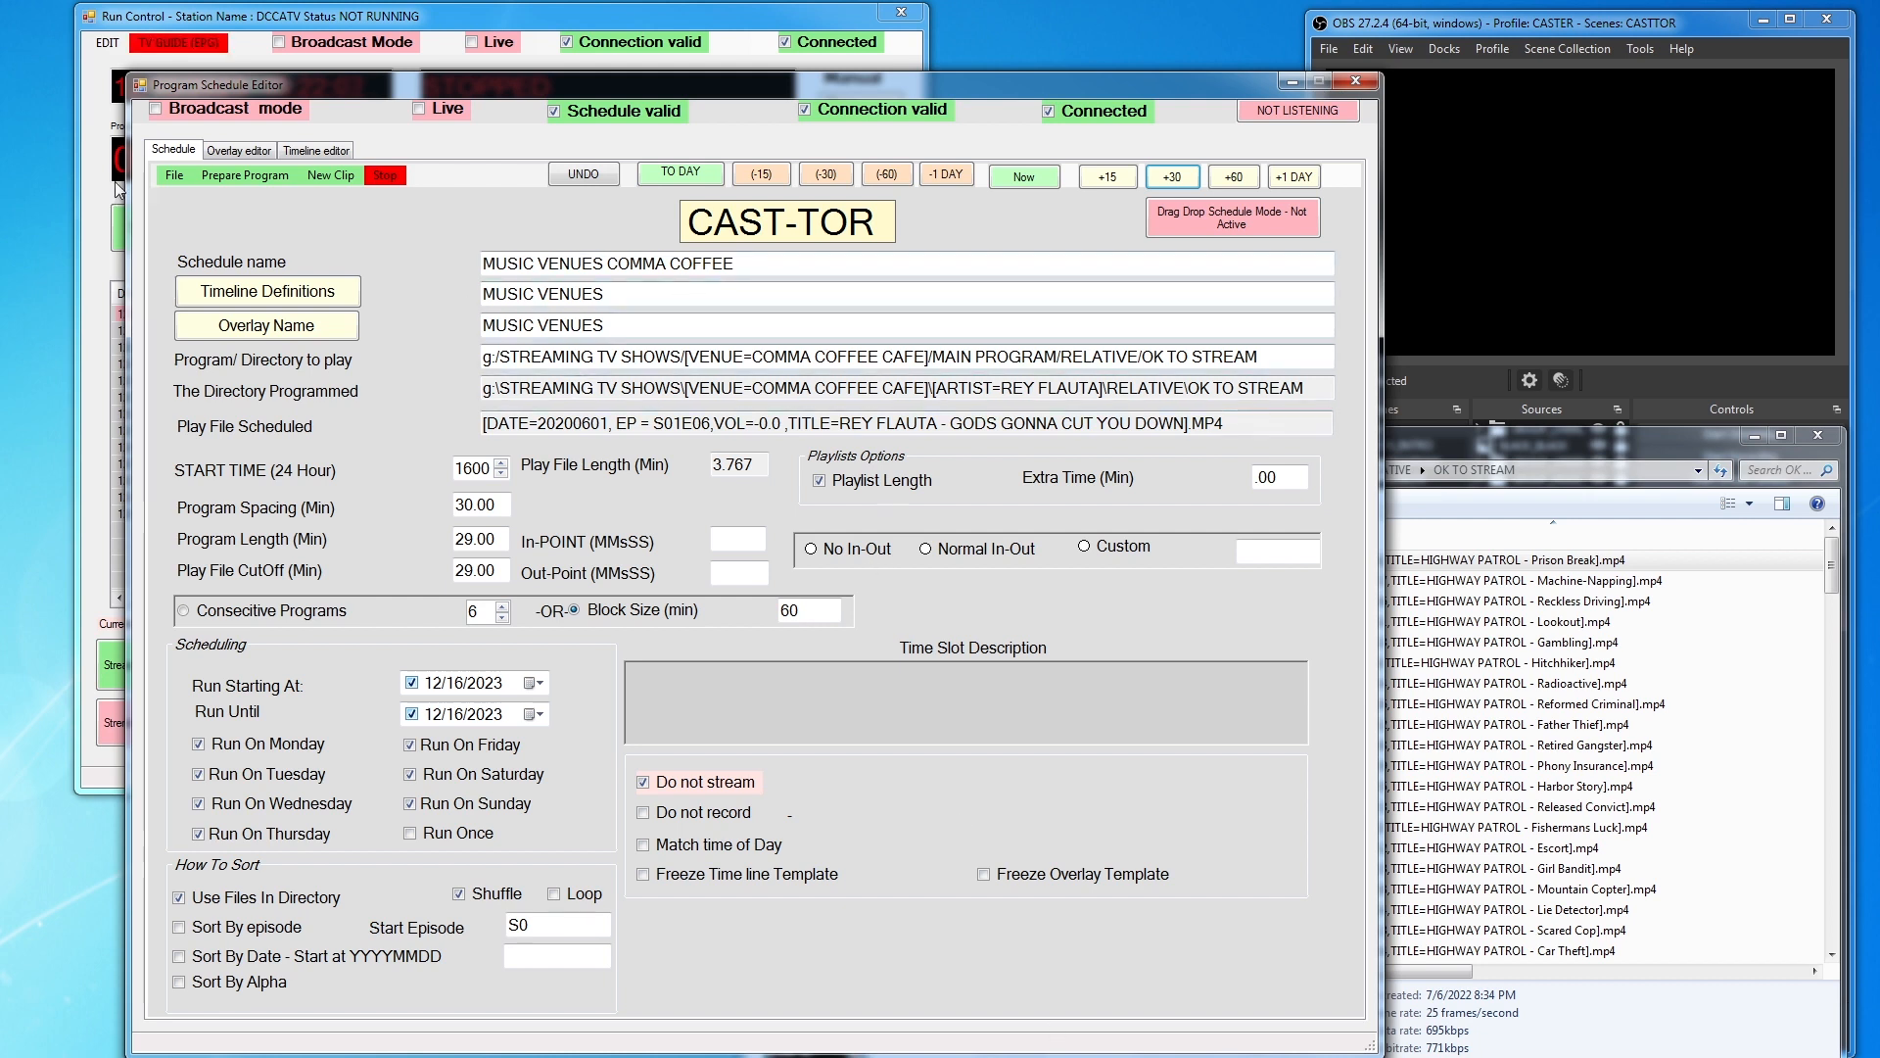
{"action": "left_click", "coordinate": [176, 177]}
{"action": "left_click", "coordinate": [245, 243]}
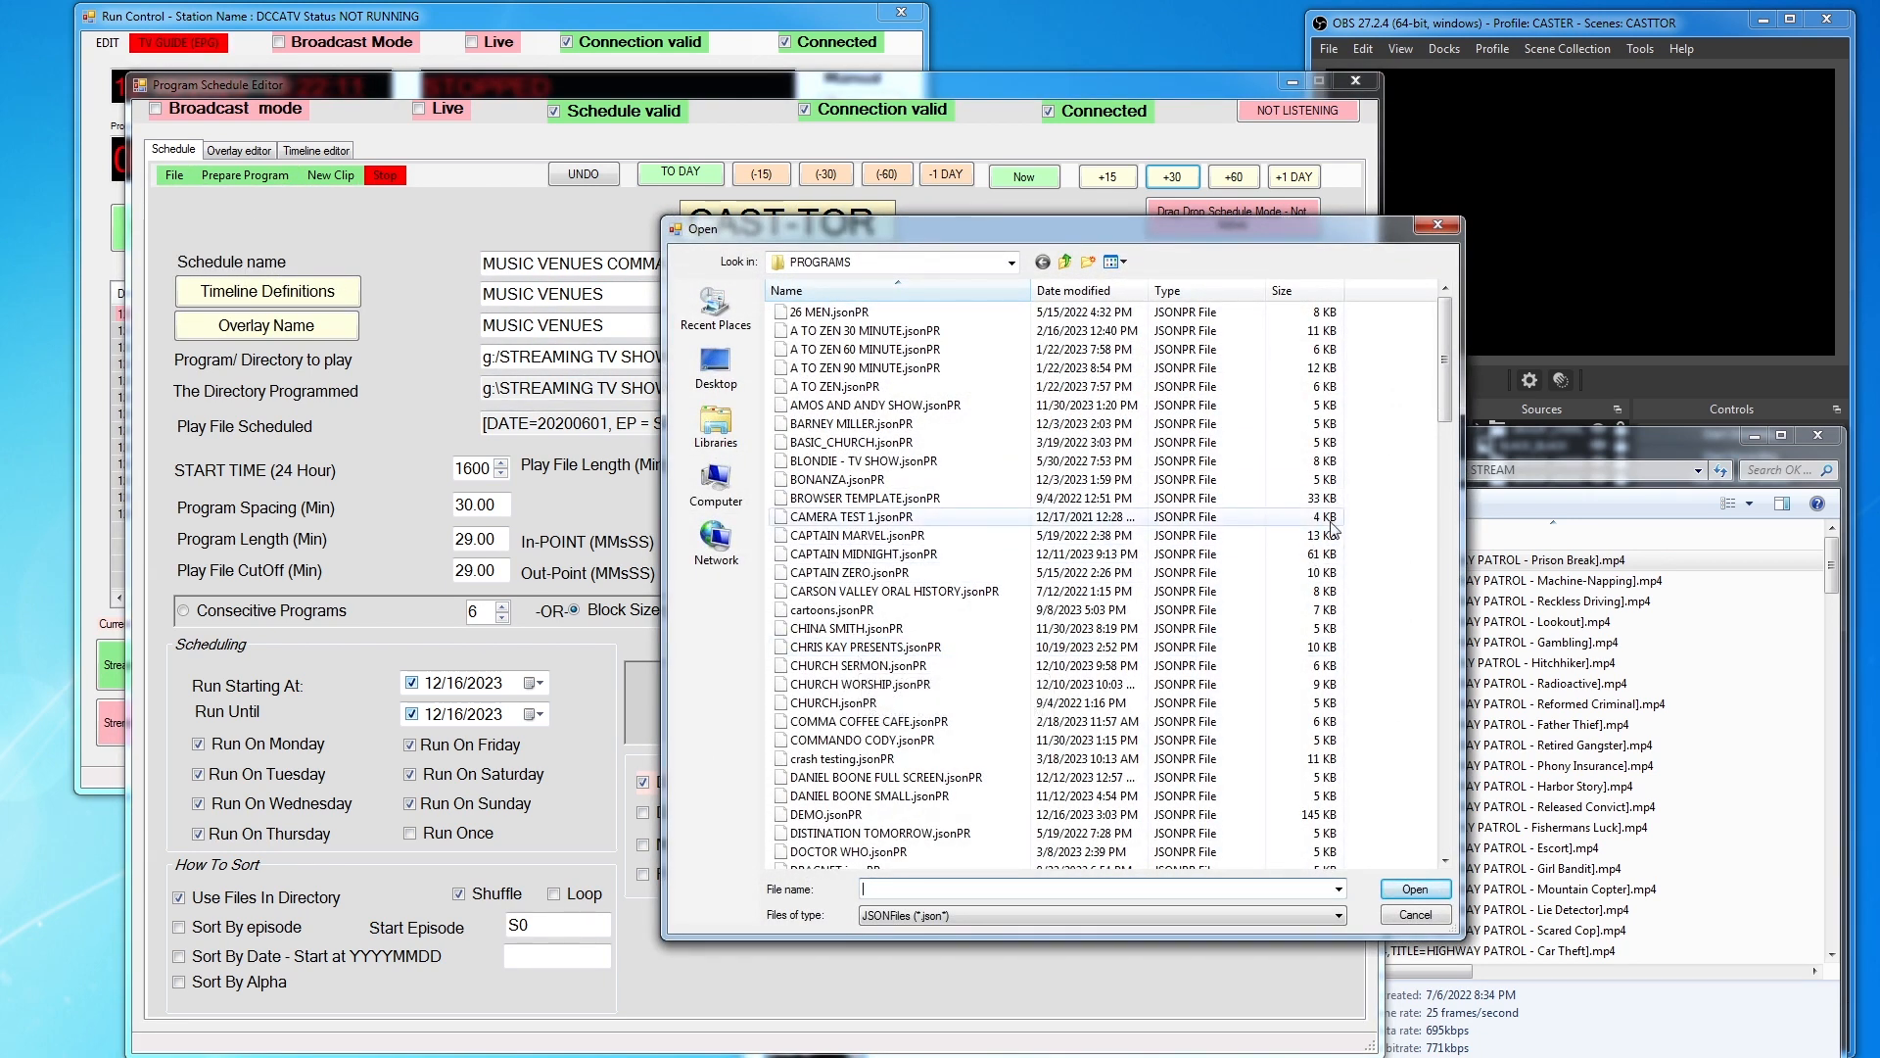
{"action": "left_click_drag", "start_coordinate": [1443, 398], "coordinate": [1463, 631]}
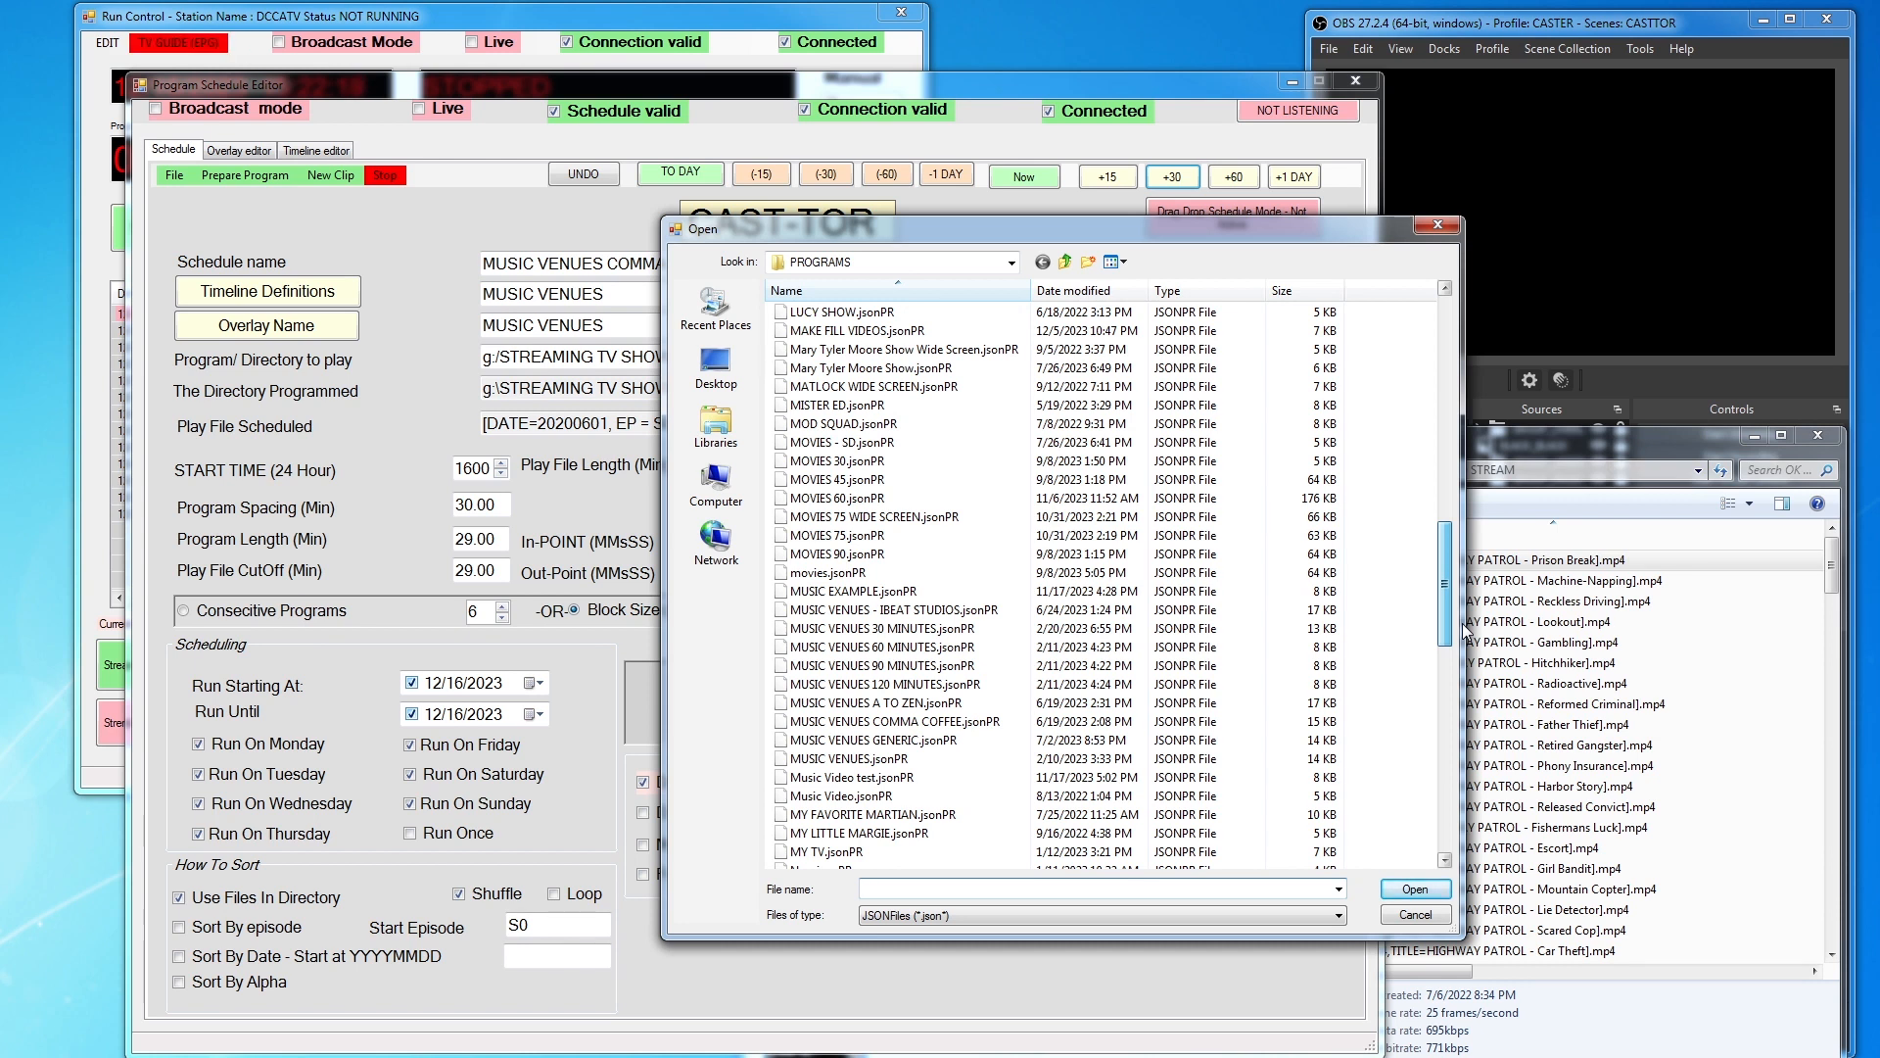
{"action": "left_click_drag", "start_coordinate": [1464, 627], "coordinate": [1471, 673]}
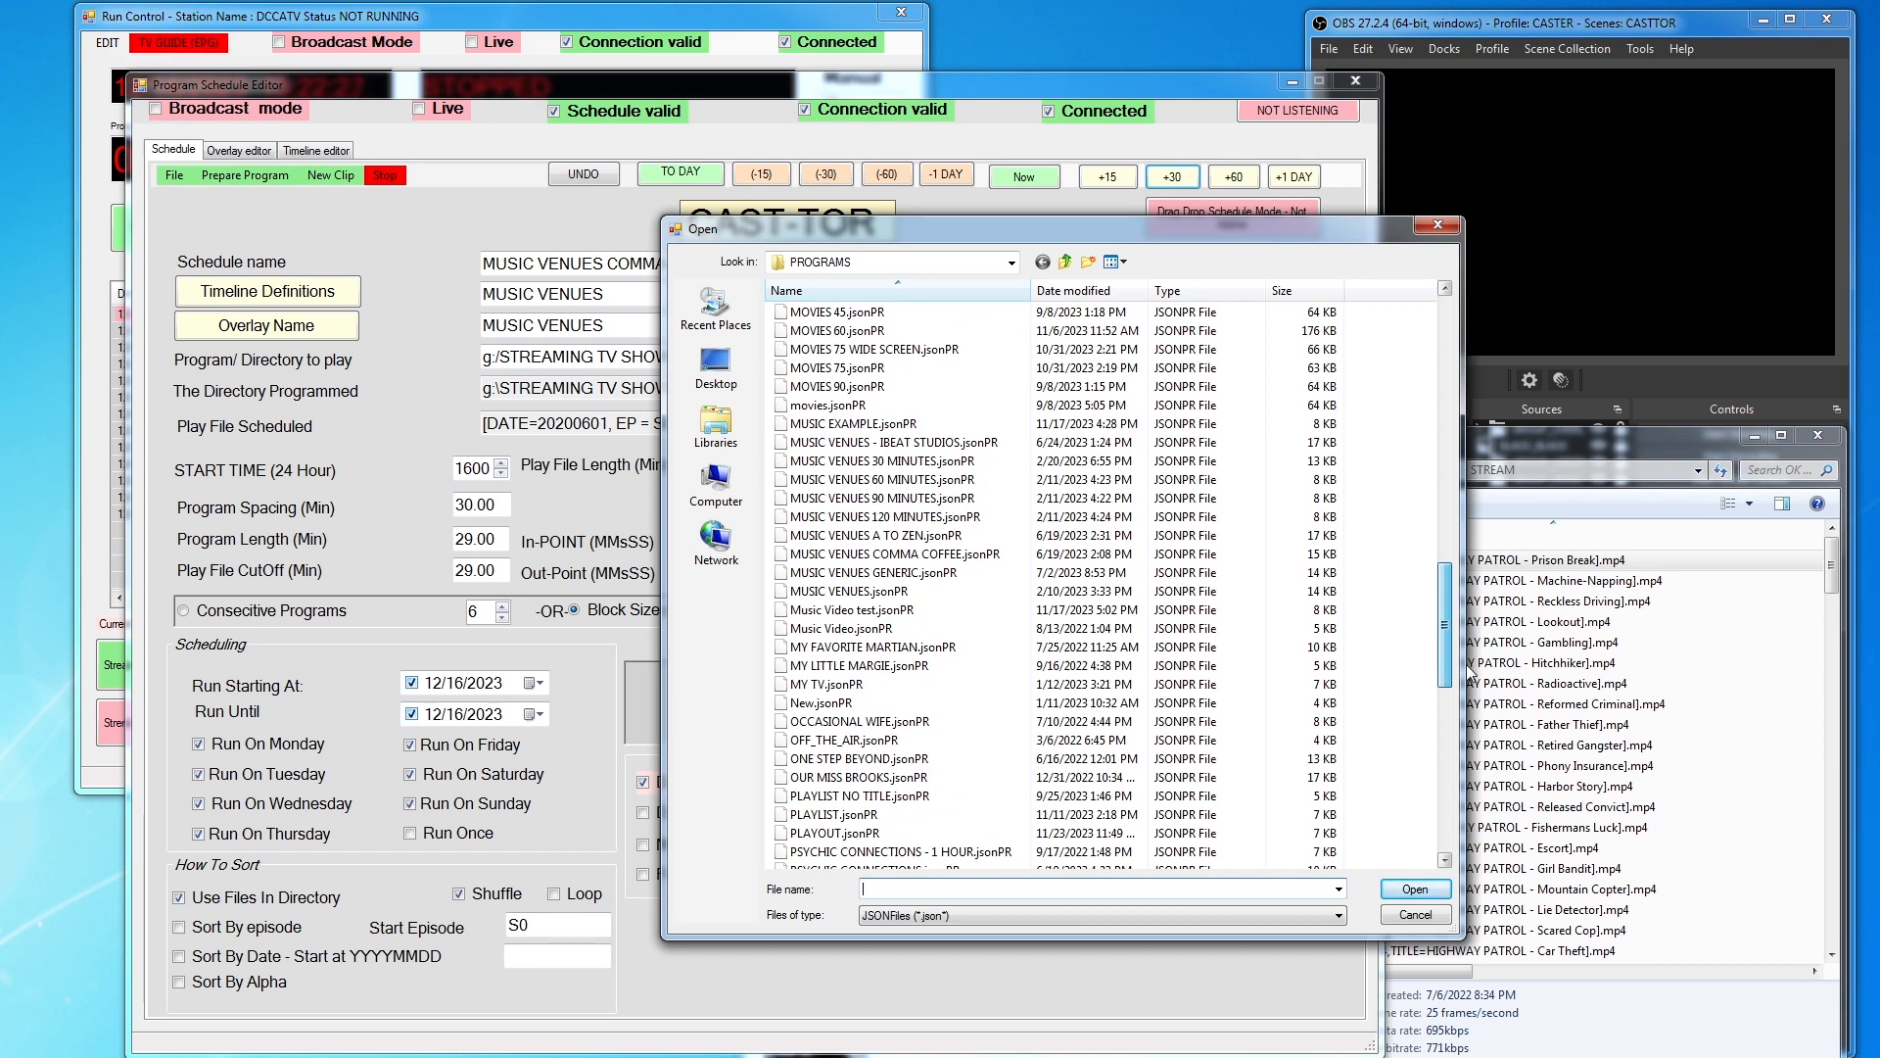
{"action": "left_click", "coordinate": [1449, 232]}
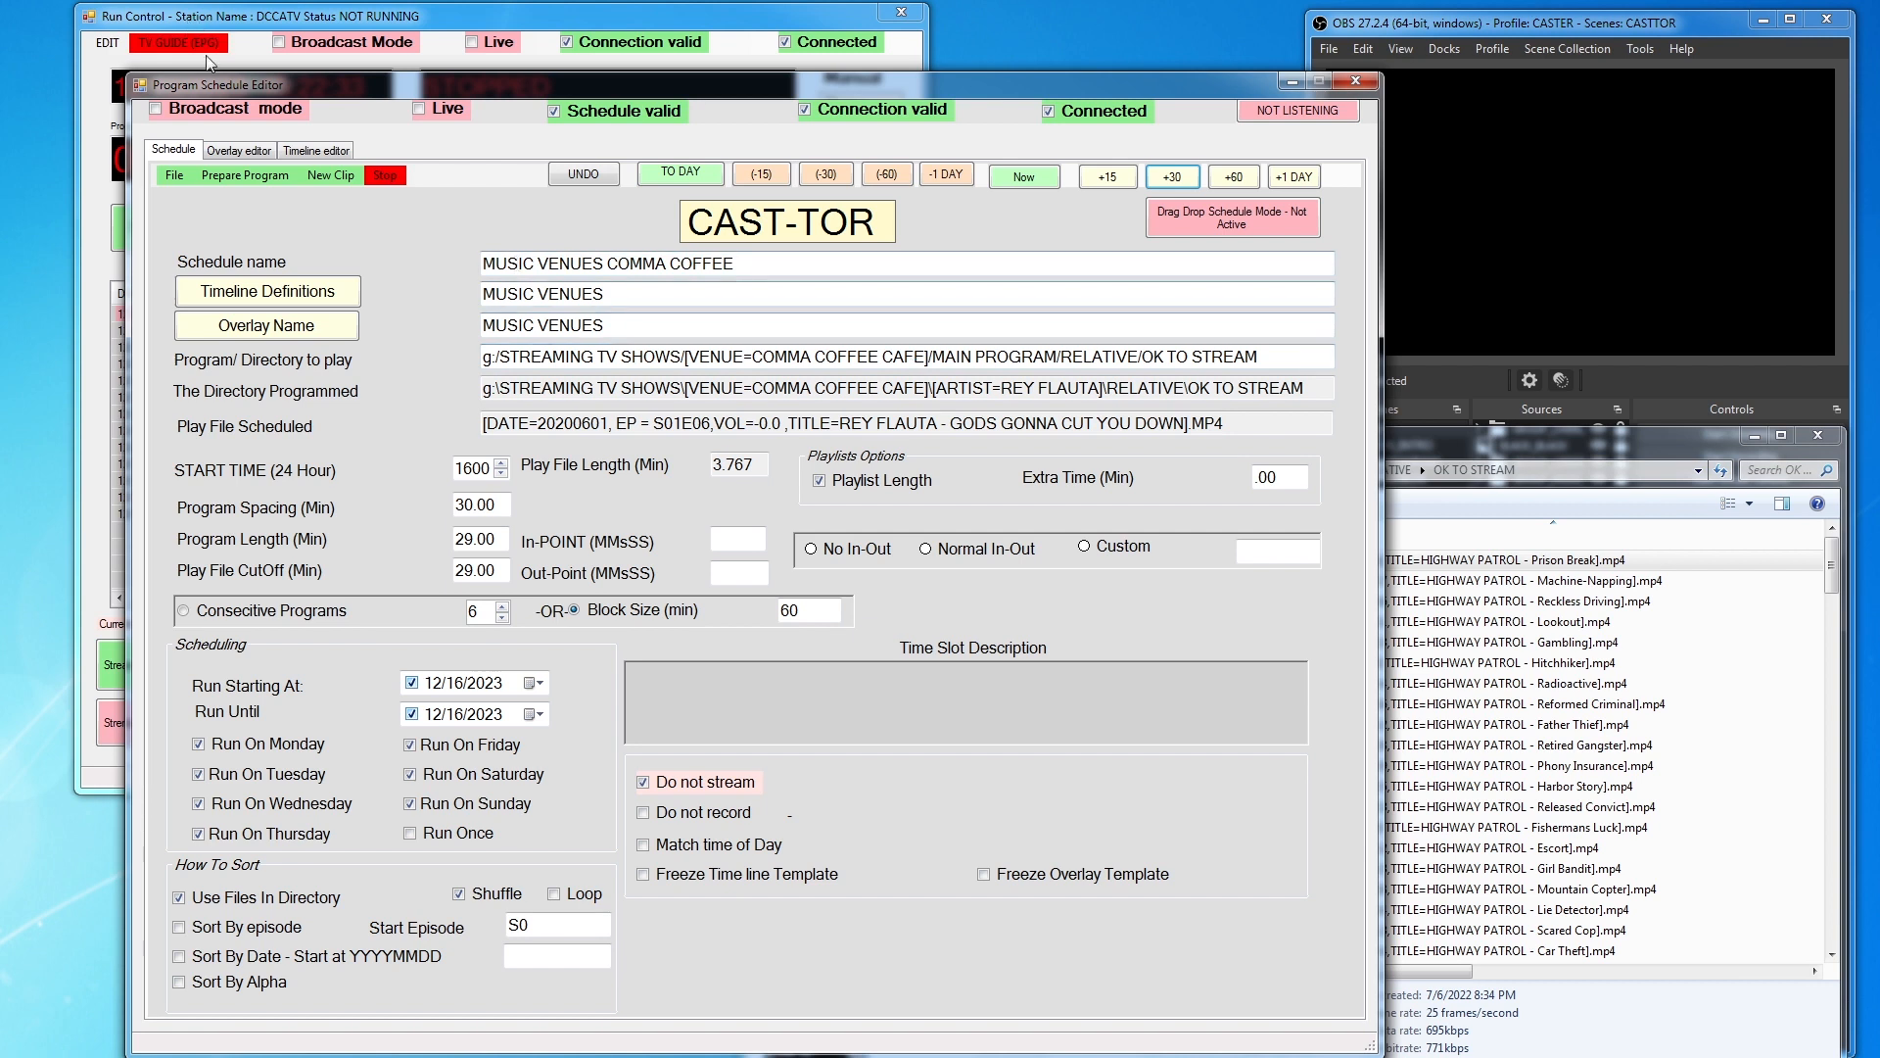
View the MUSIC VENUES timeline, place the schedule editor so the Run Control list shows, and return to the schedule settings
{"action": "left_click", "coordinate": [309, 150]}
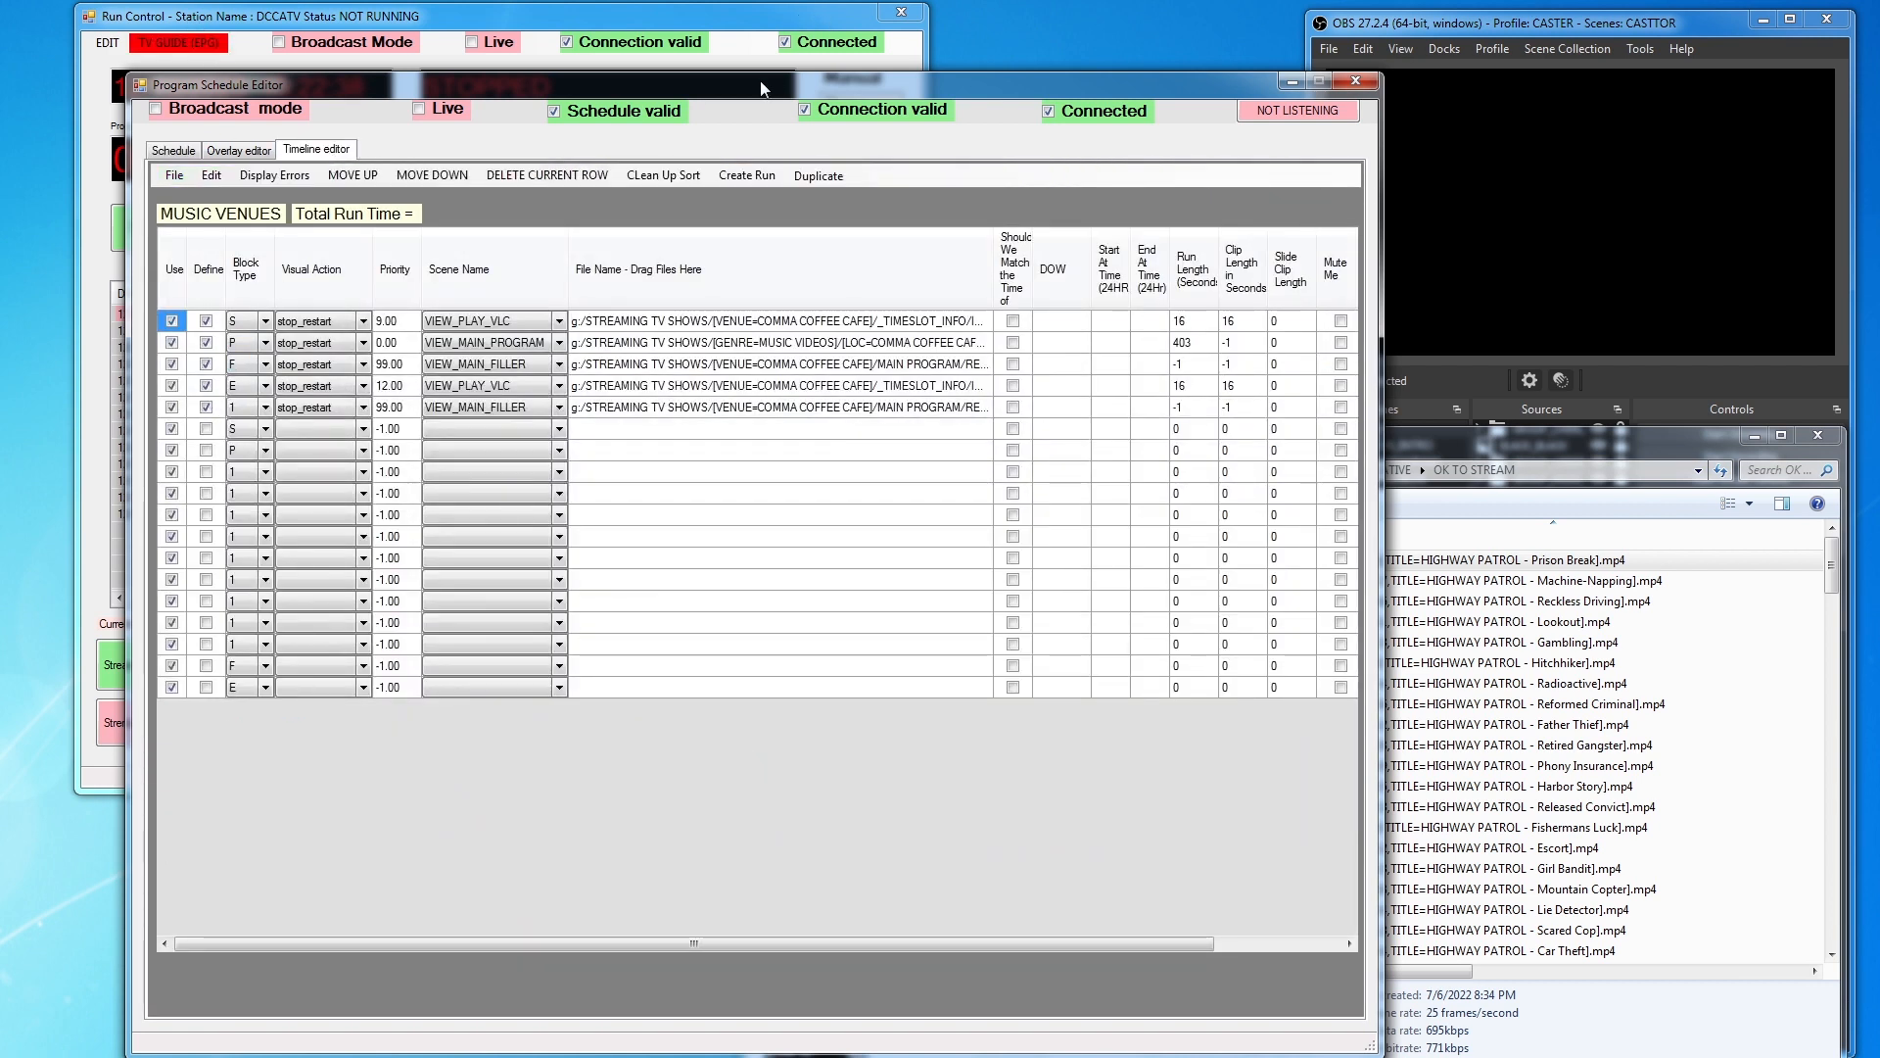
{"action": "left_click_drag", "start_coordinate": [760, 80], "coordinate": [1107, 116]}
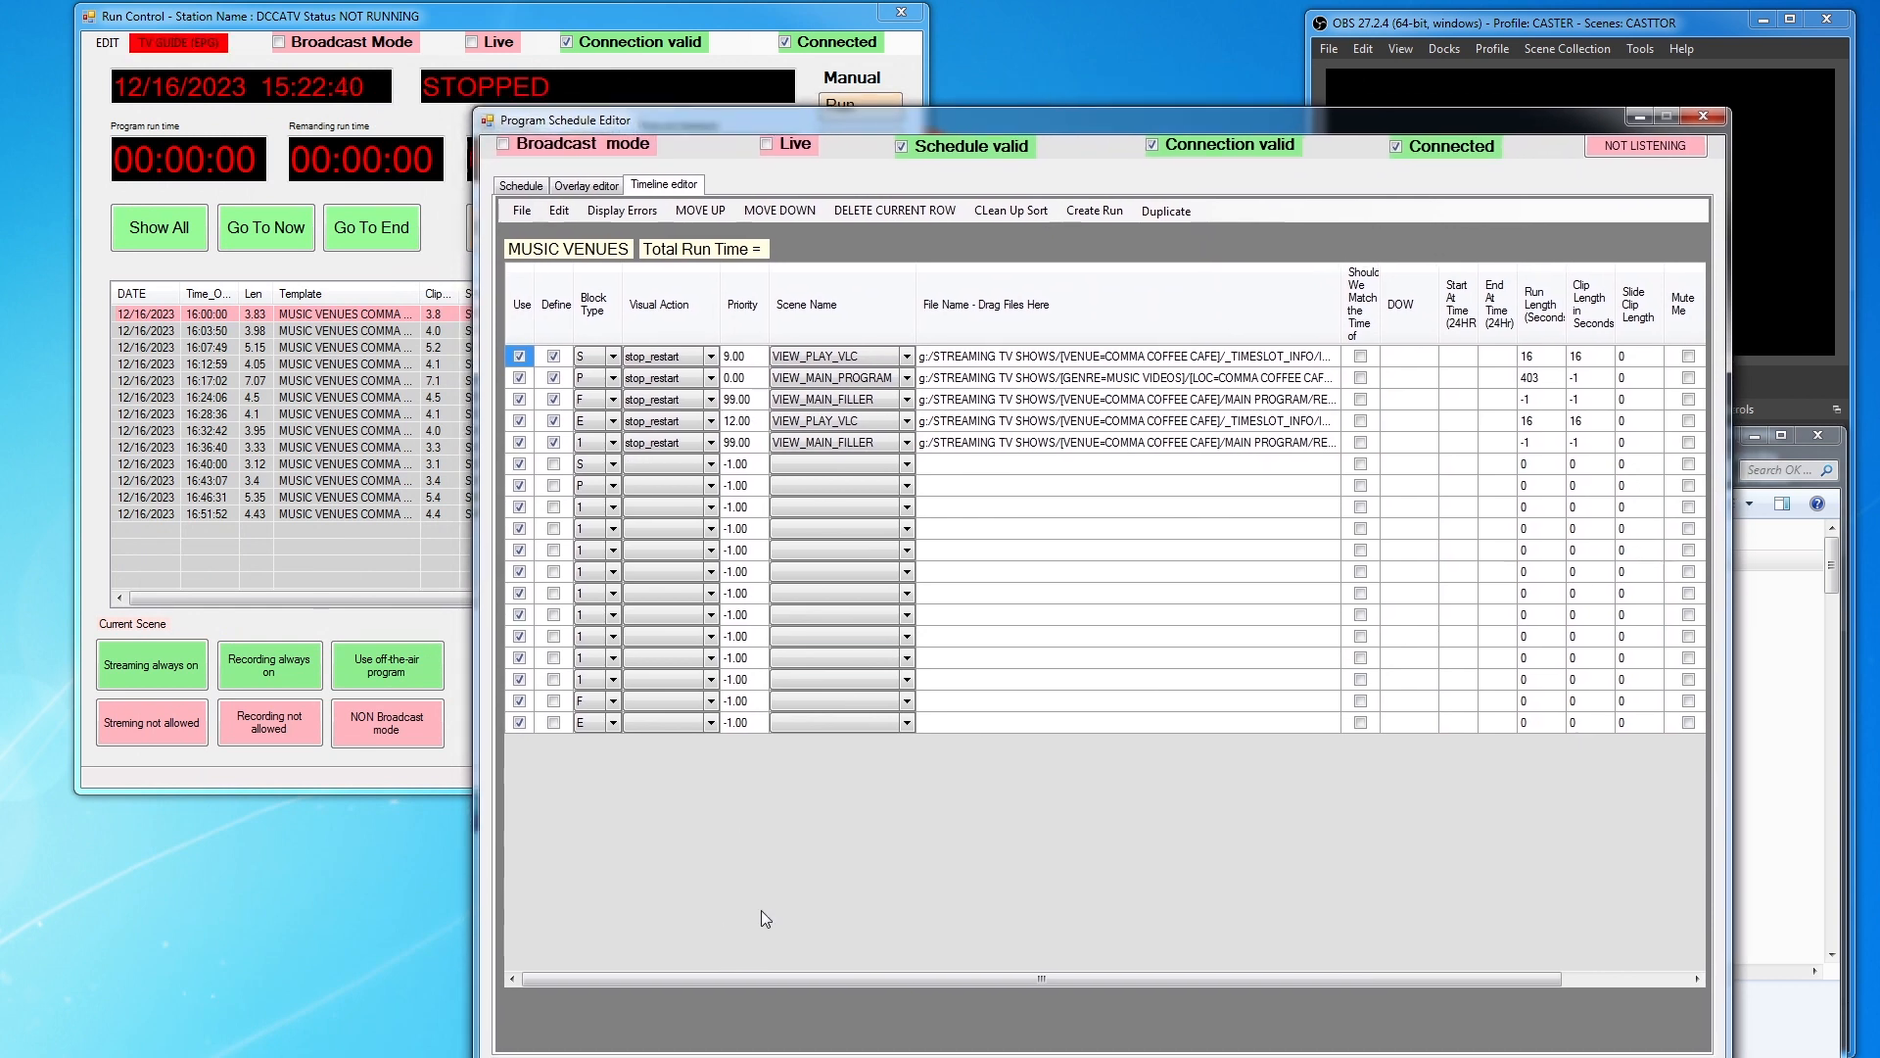
{"action": "left_click", "coordinate": [522, 186]}
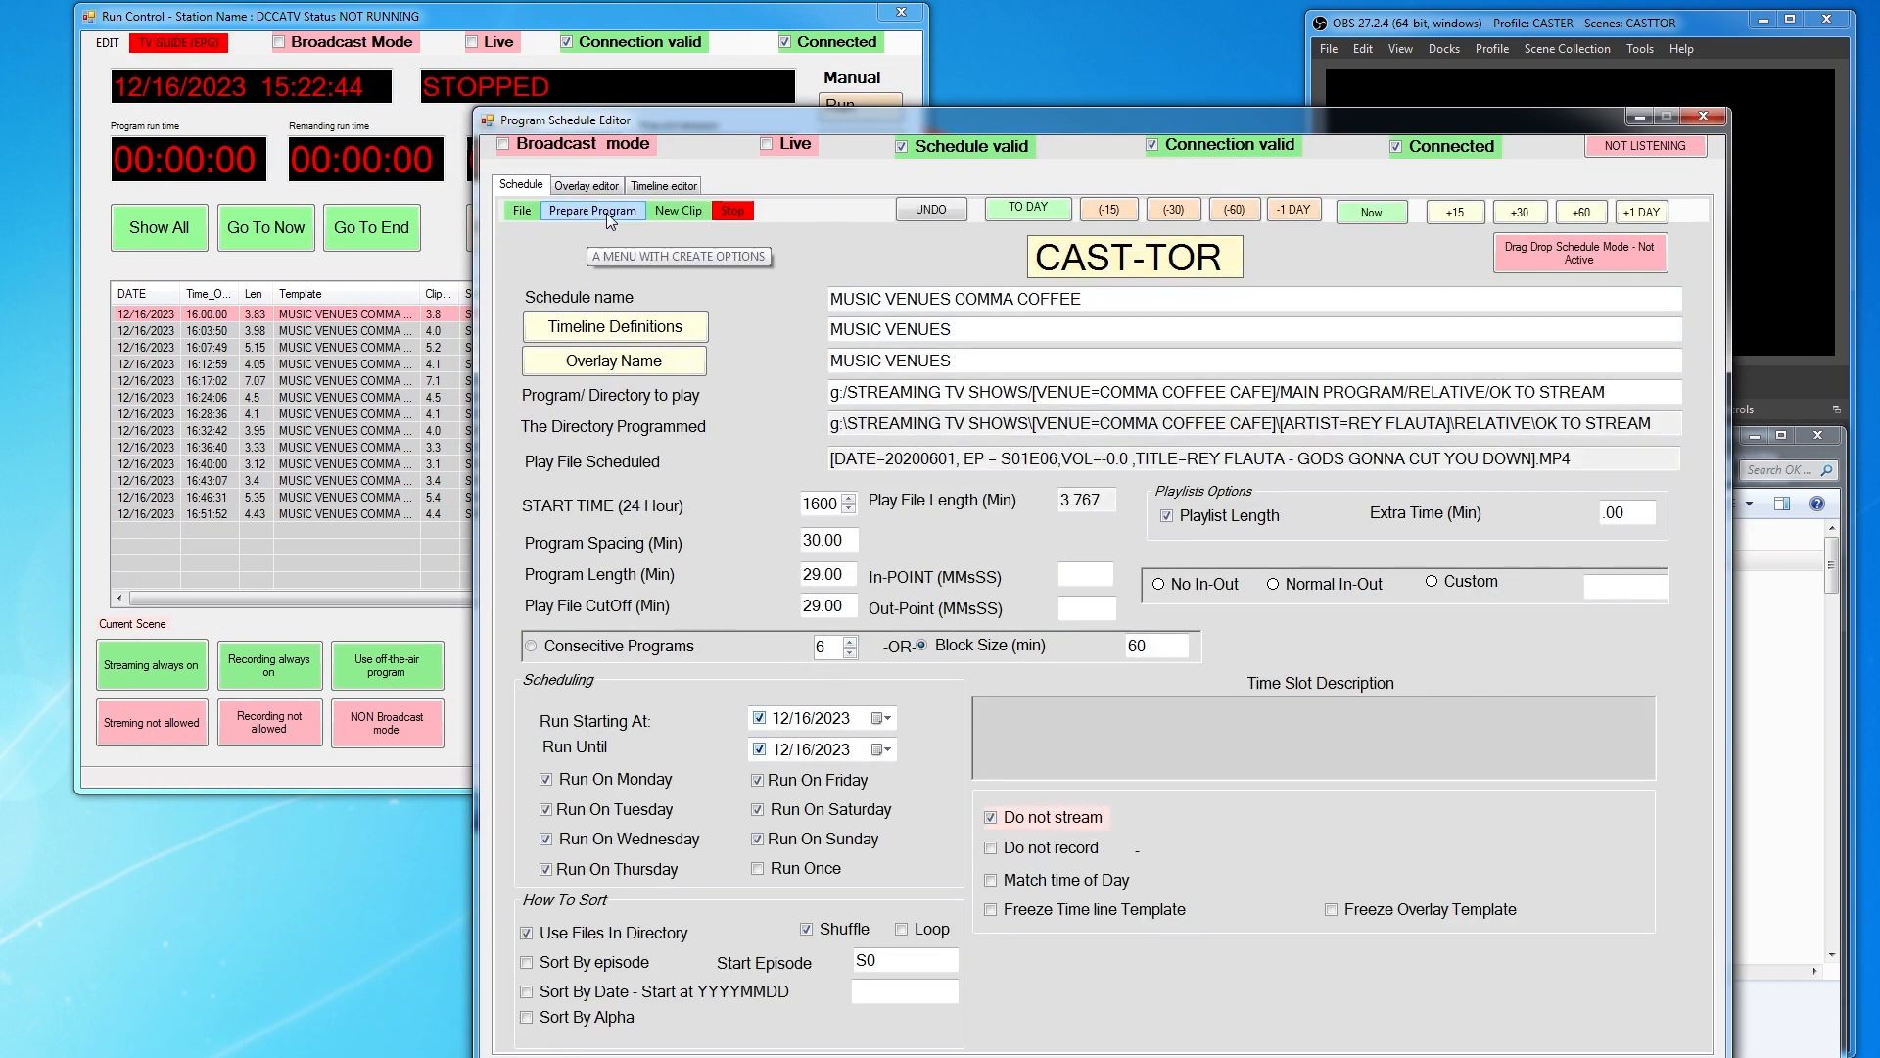
Turn off Playlist Length and create the program for preview
{"action": "left_click", "coordinate": [1168, 516]}
{"action": "left_click", "coordinate": [590, 211]}
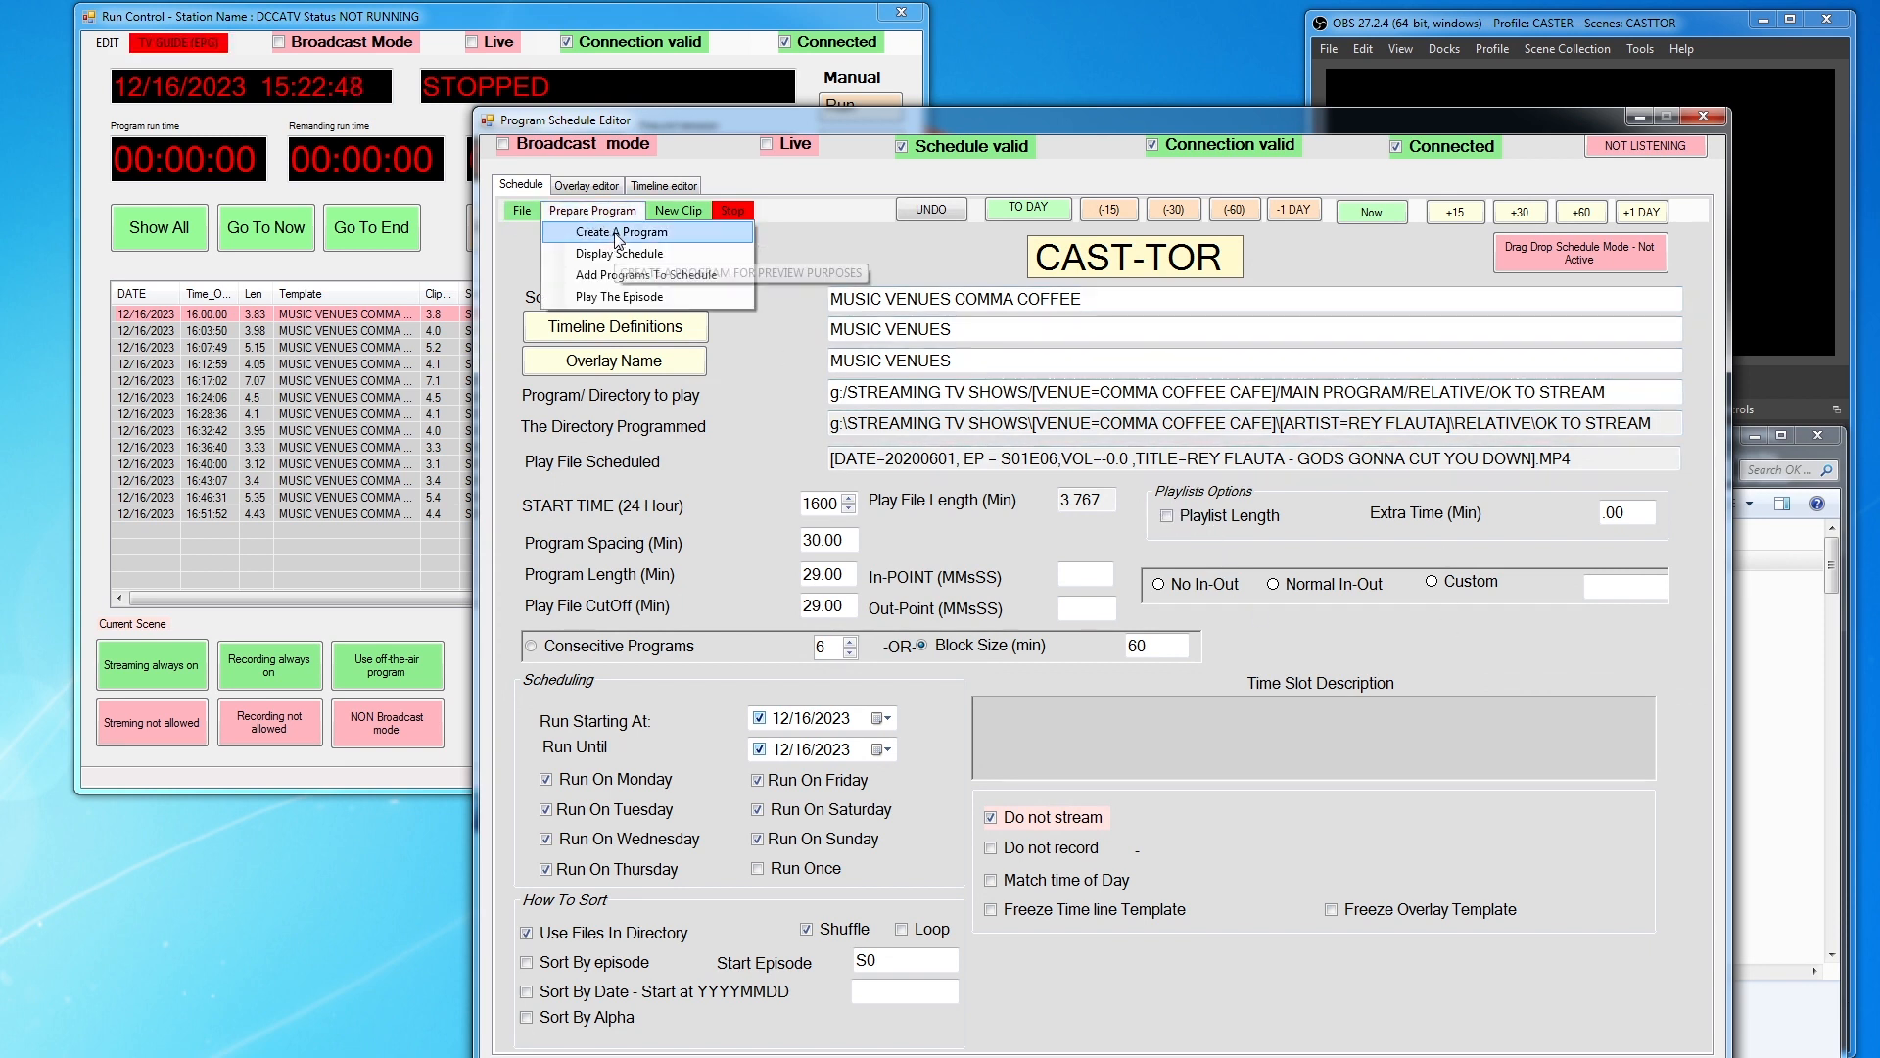
{"action": "left_click", "coordinate": [614, 232]}
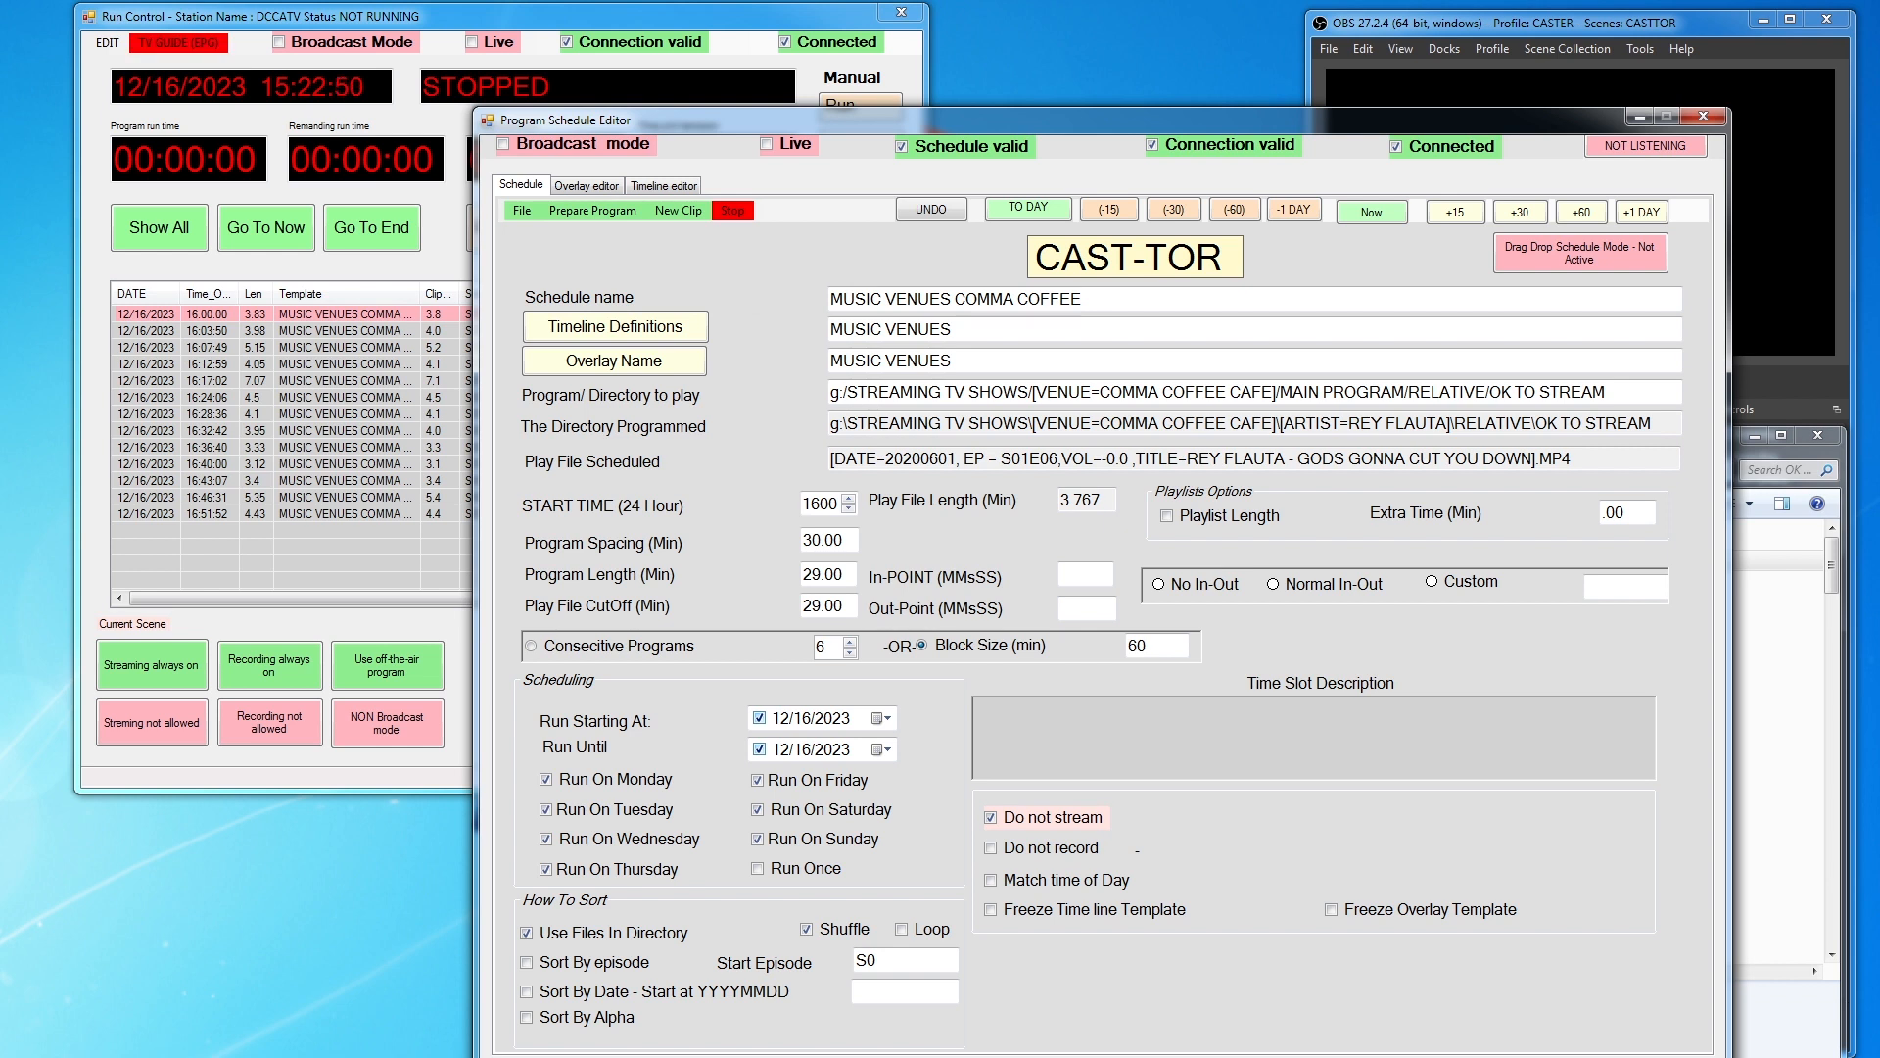
Review the S block's start time, intro sound track and length in the timeline report, and move the report away
{"action": "left_click_drag", "start_coordinate": [736, 240], "coordinate": [1228, 125]}
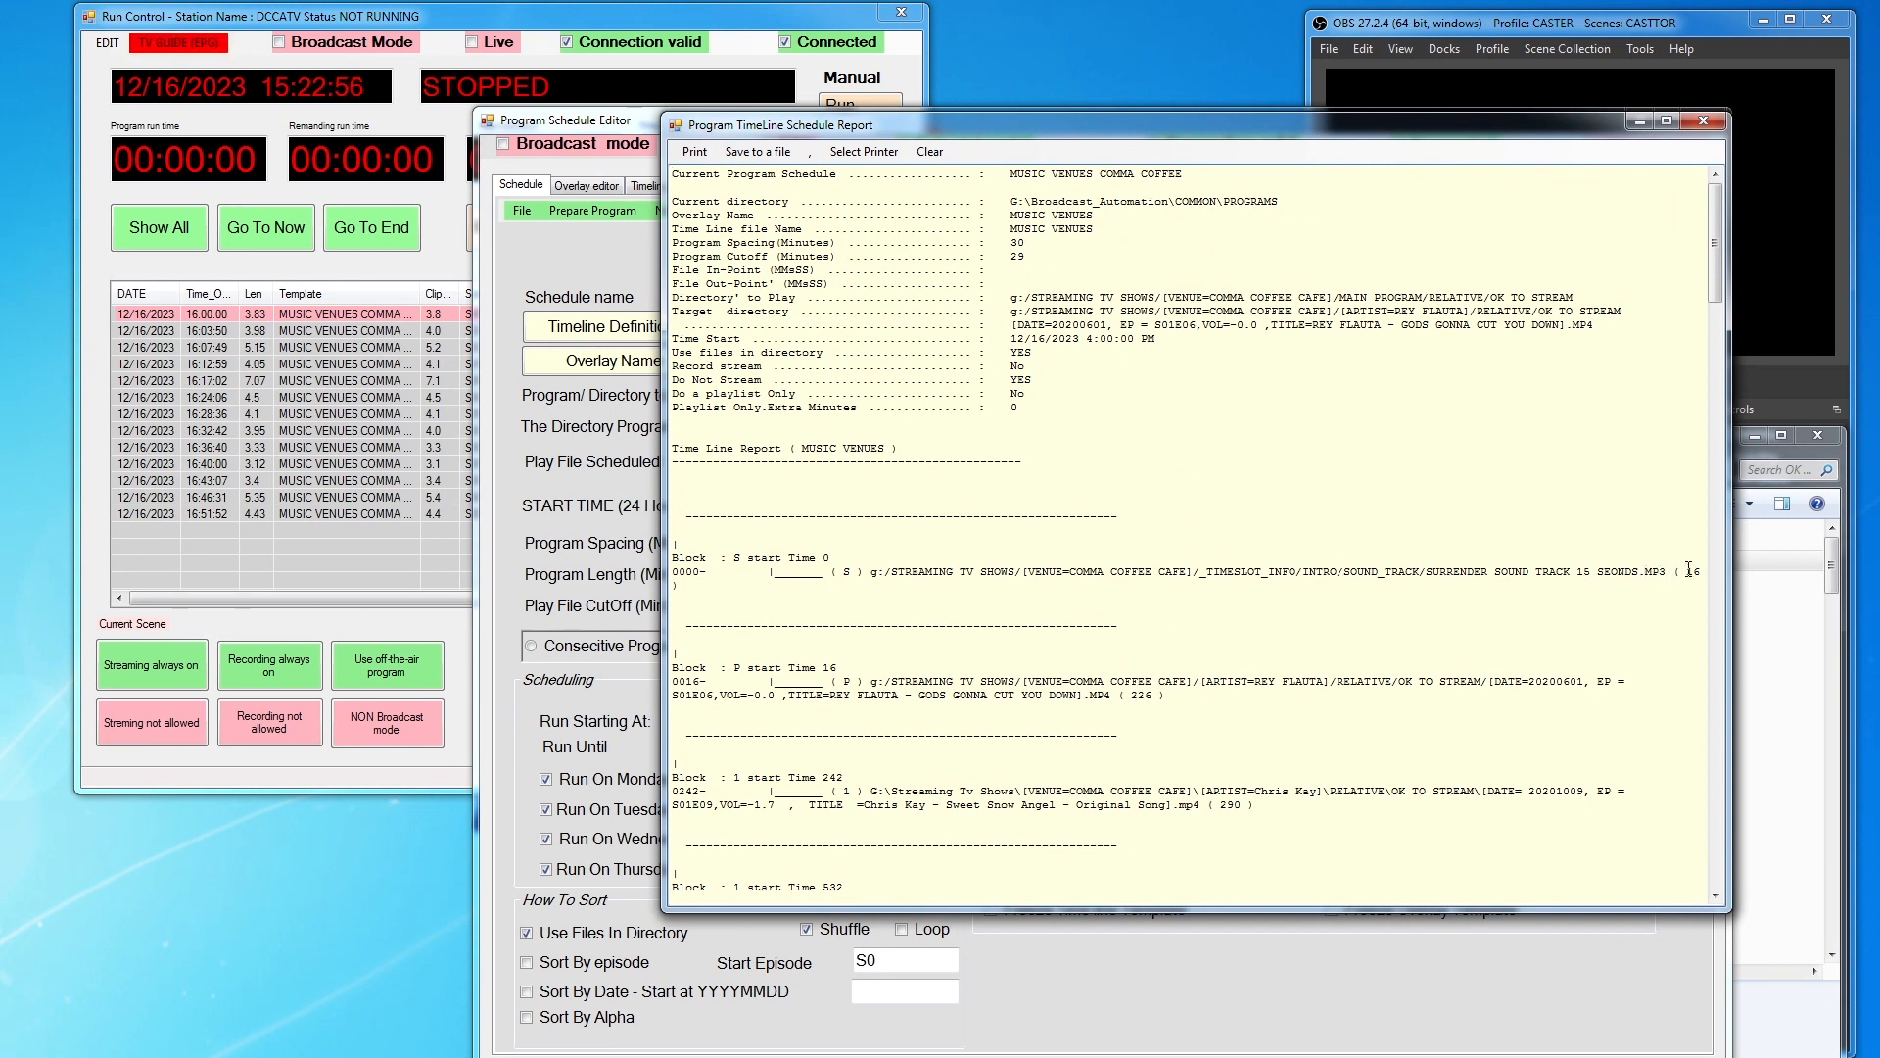
{"action": "left_click_drag", "start_coordinate": [1682, 571], "coordinate": [1701, 568]}
{"action": "left_click_drag", "start_coordinate": [726, 558], "coordinate": [833, 559]}
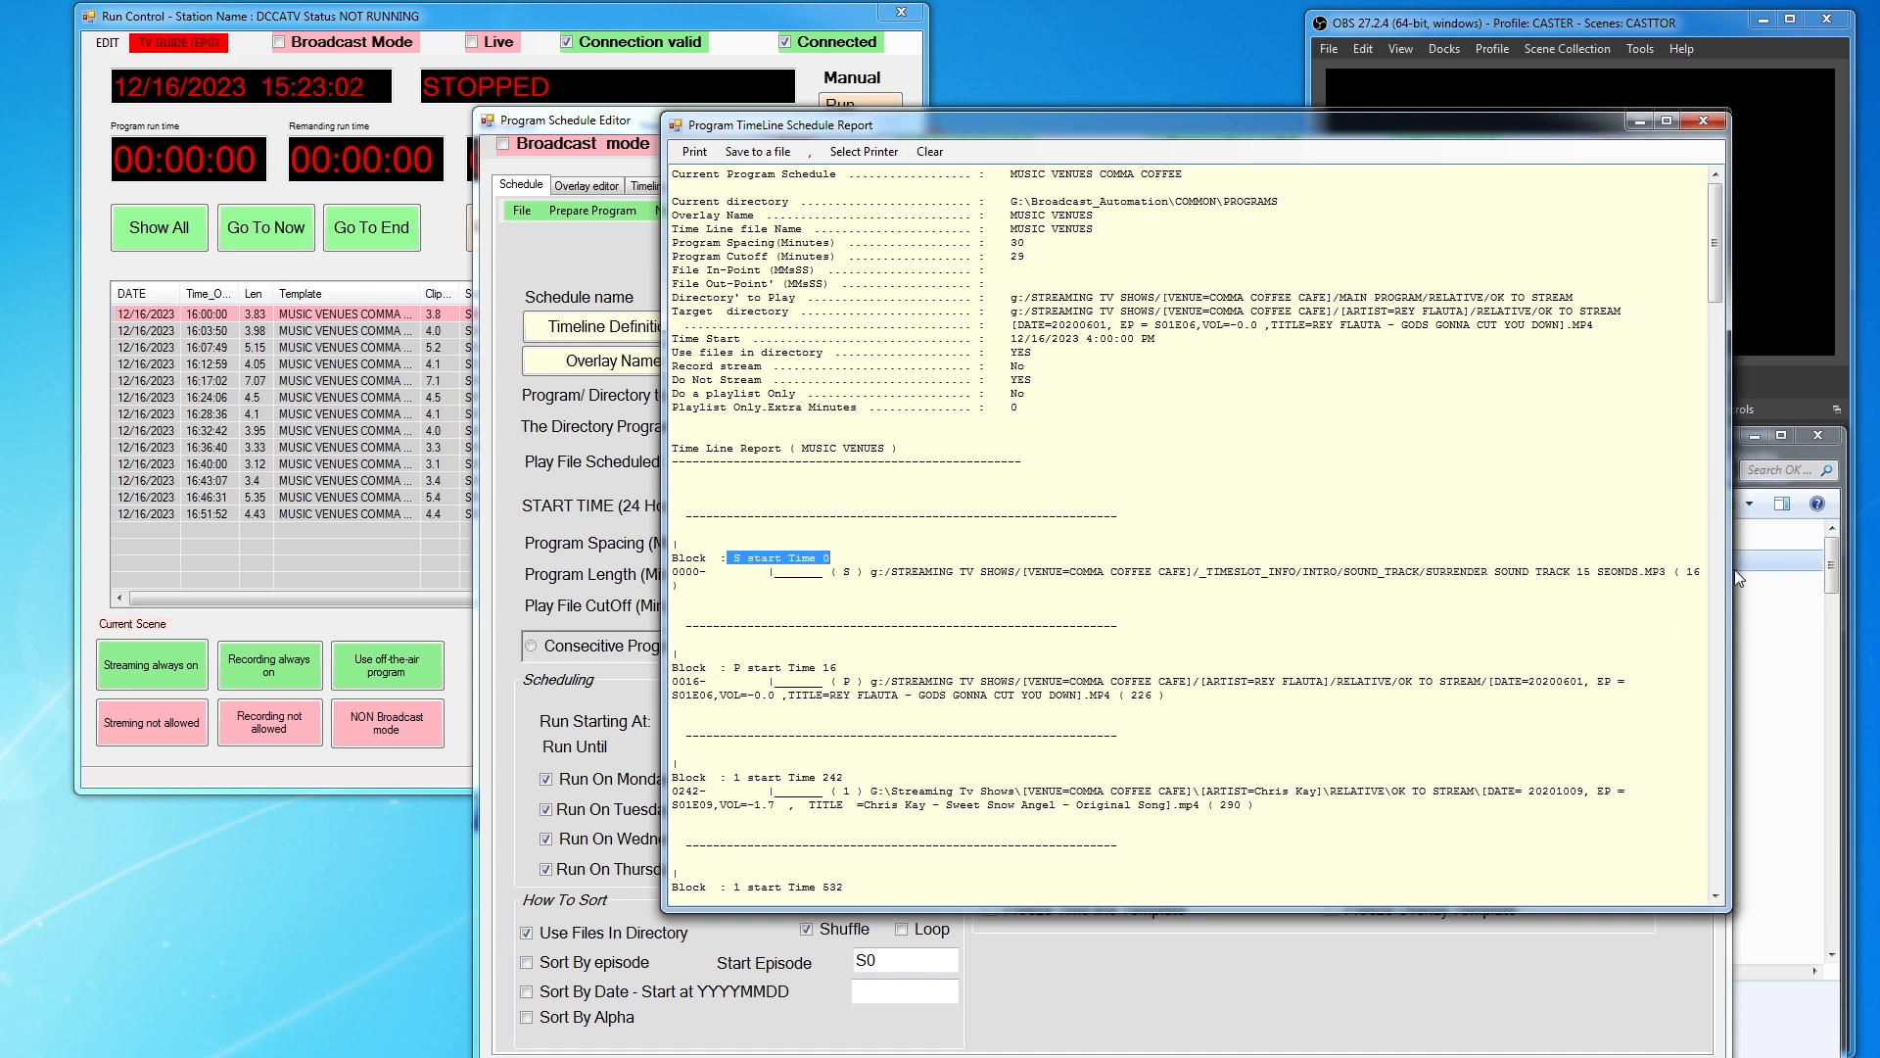
{"action": "left_click_drag", "start_coordinate": [1728, 570], "coordinate": [663, 568]}
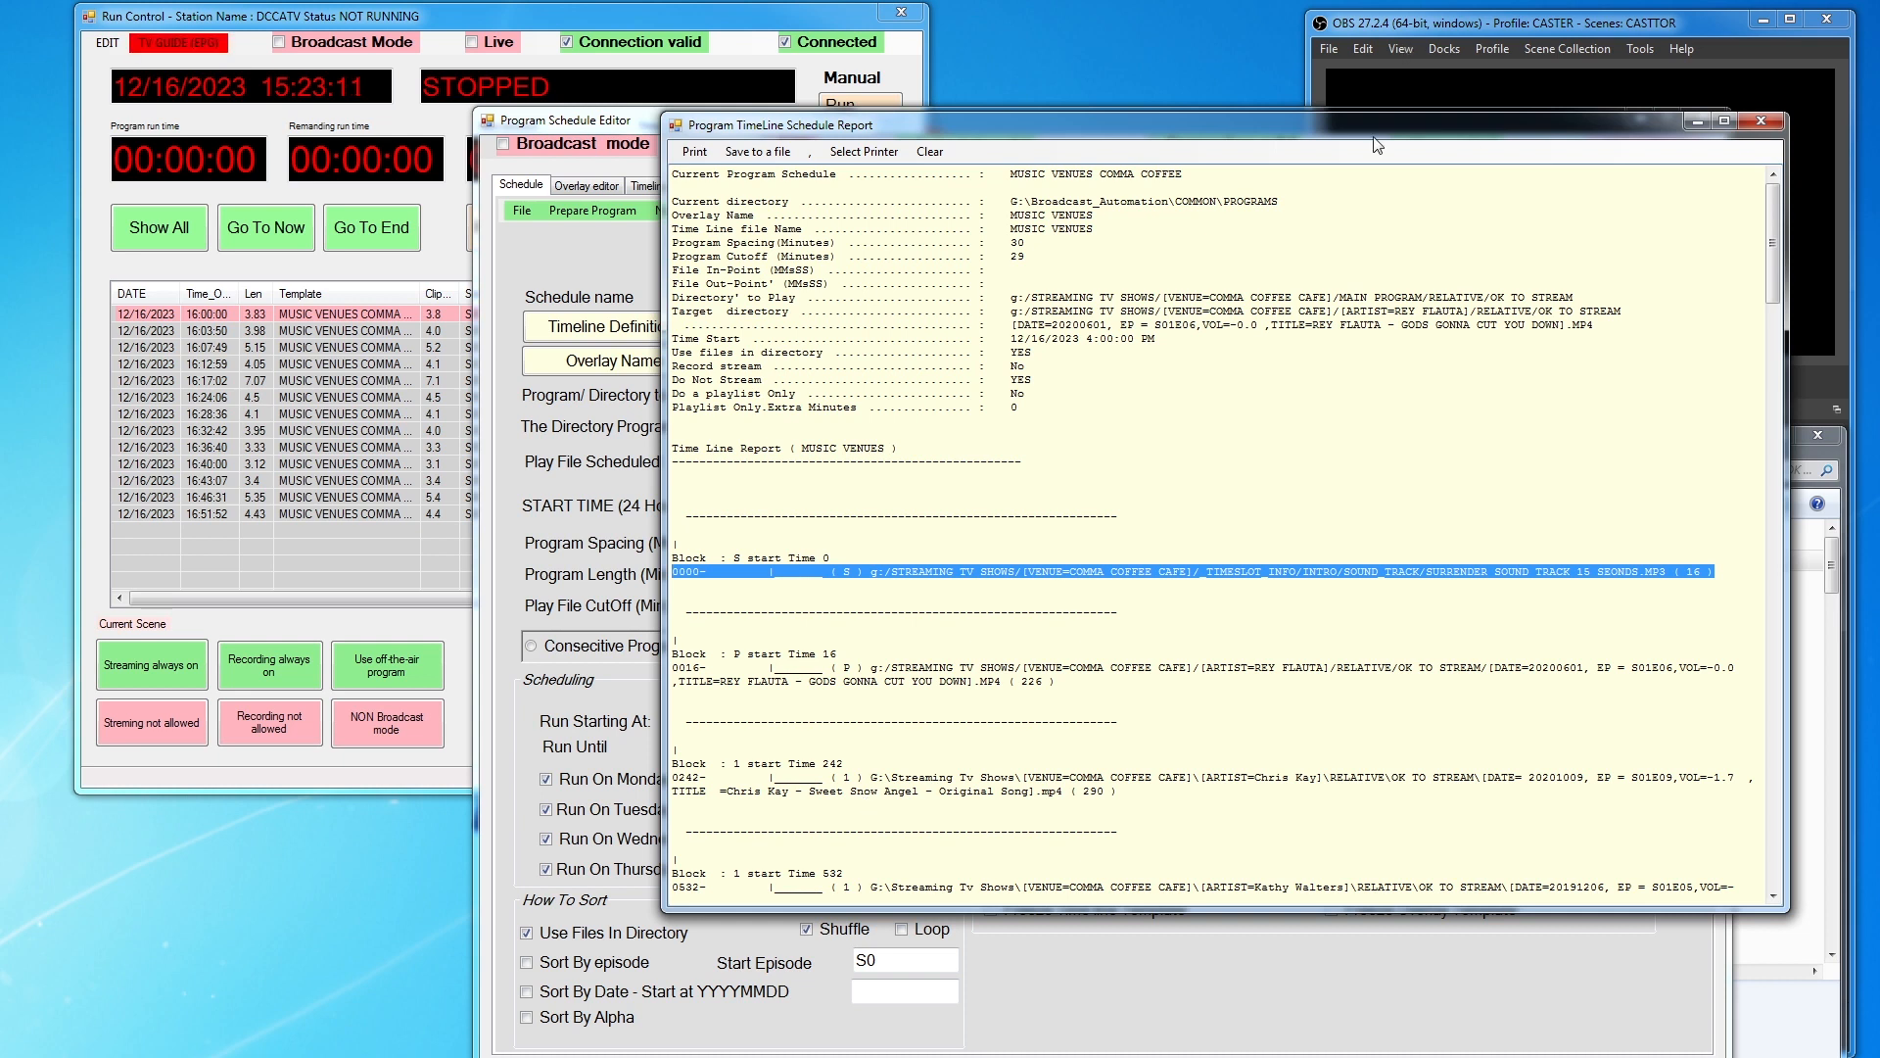
{"action": "left_click_drag", "start_coordinate": [1413, 125], "coordinate": [0, 138]}
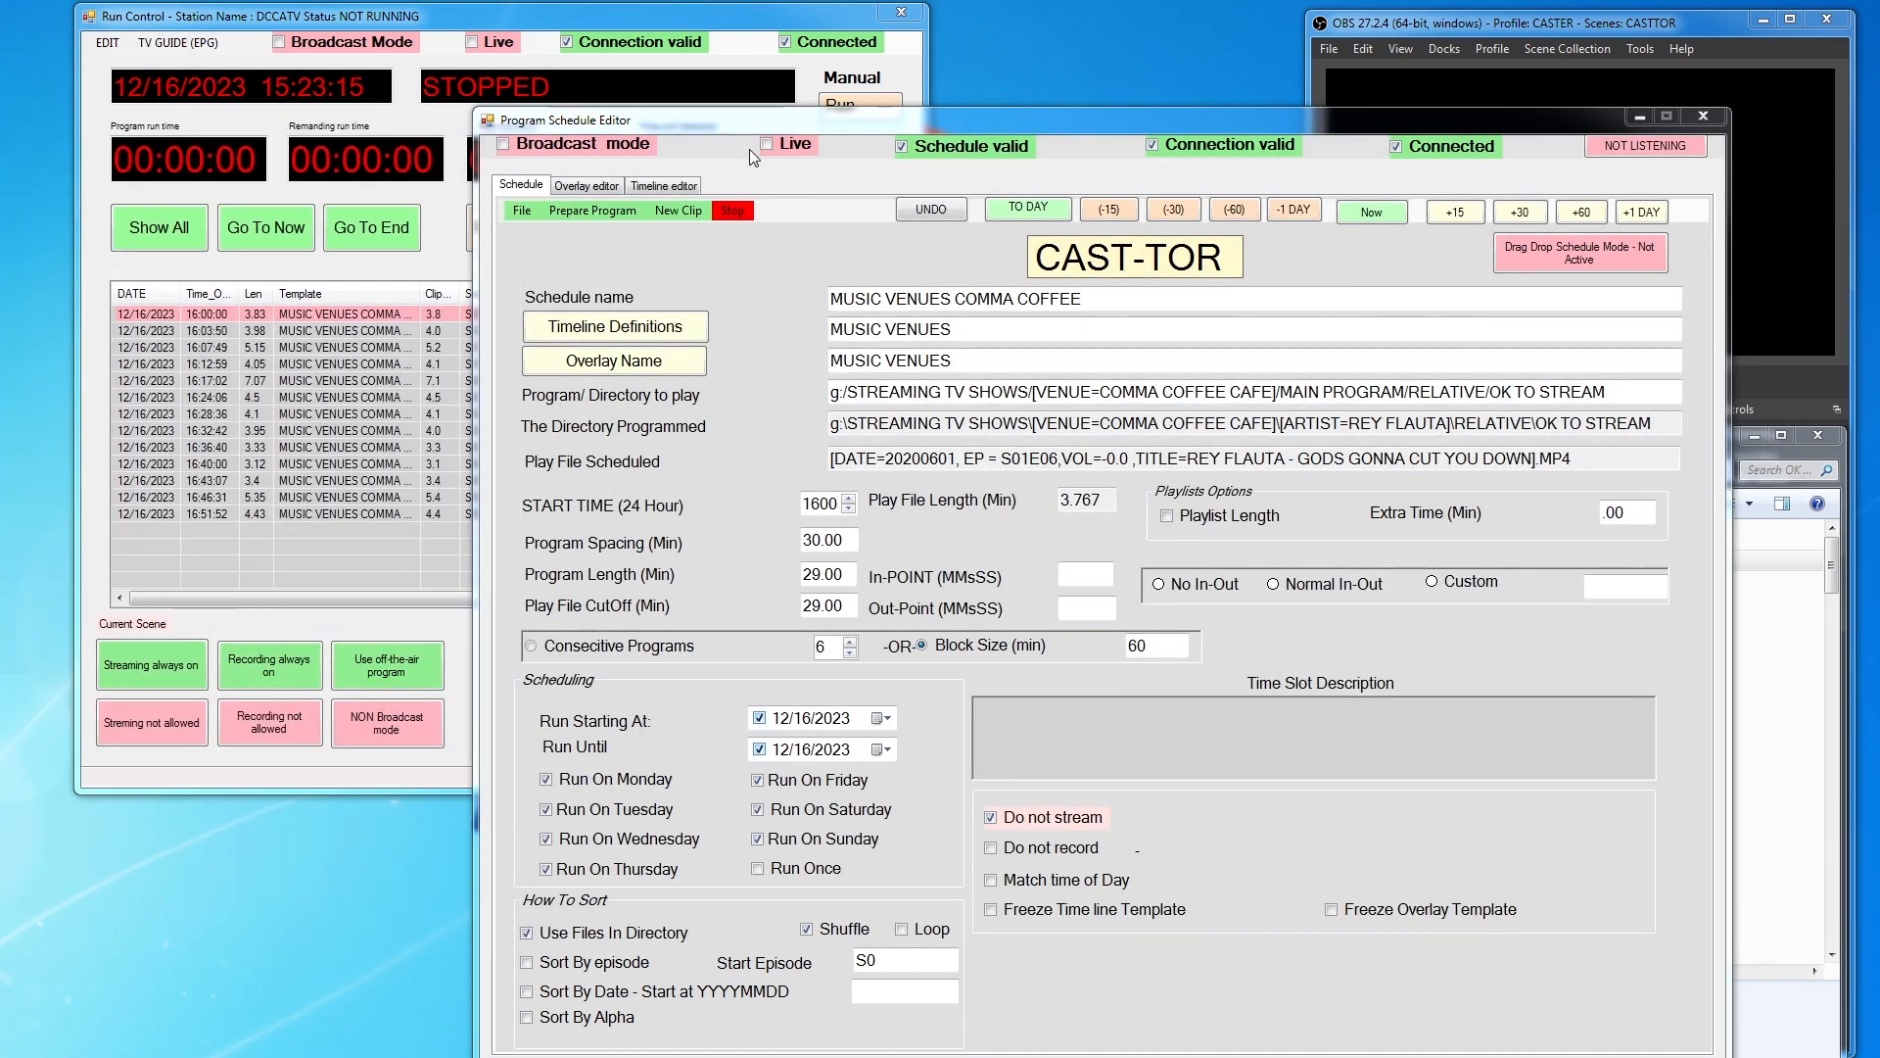
Examine the block types, scene names and run lengths of the rows in the MUSIC VENUES timeline
{"action": "left_click", "coordinate": [666, 186]}
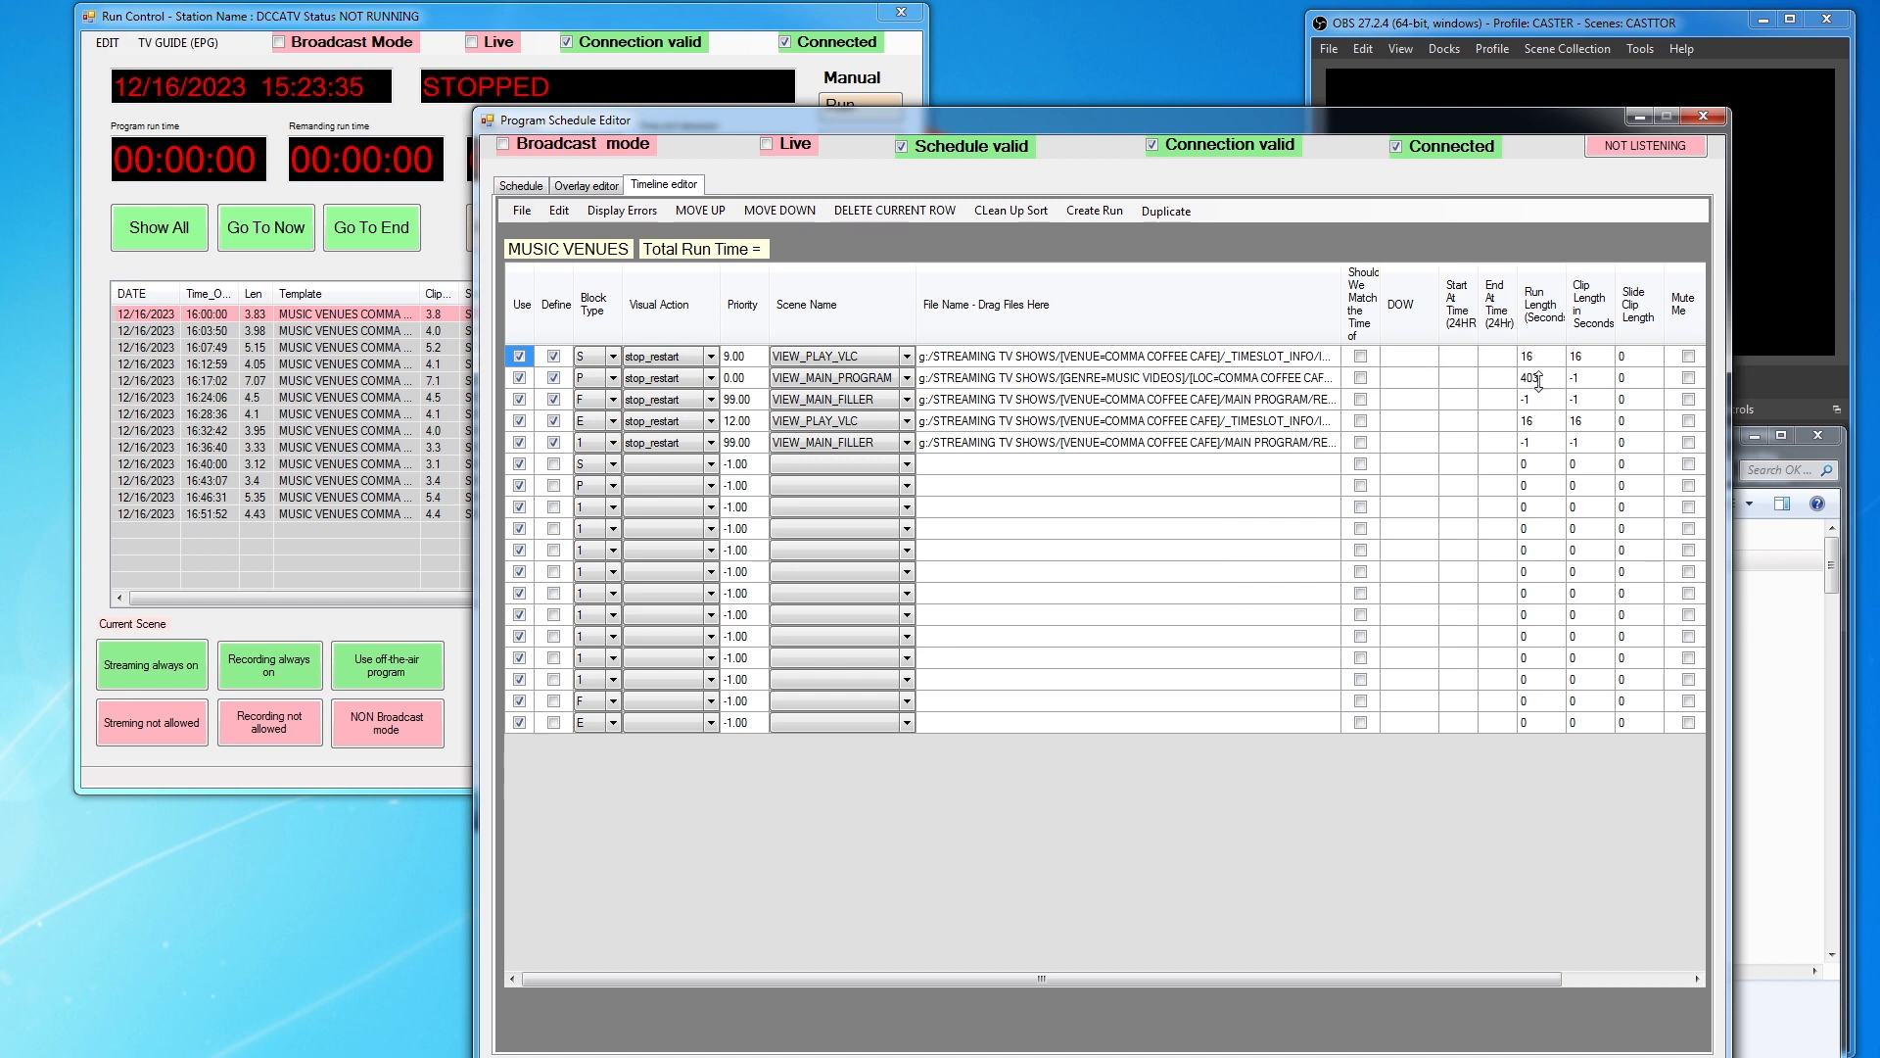
{"action": "left_click", "coordinate": [792, 428]}
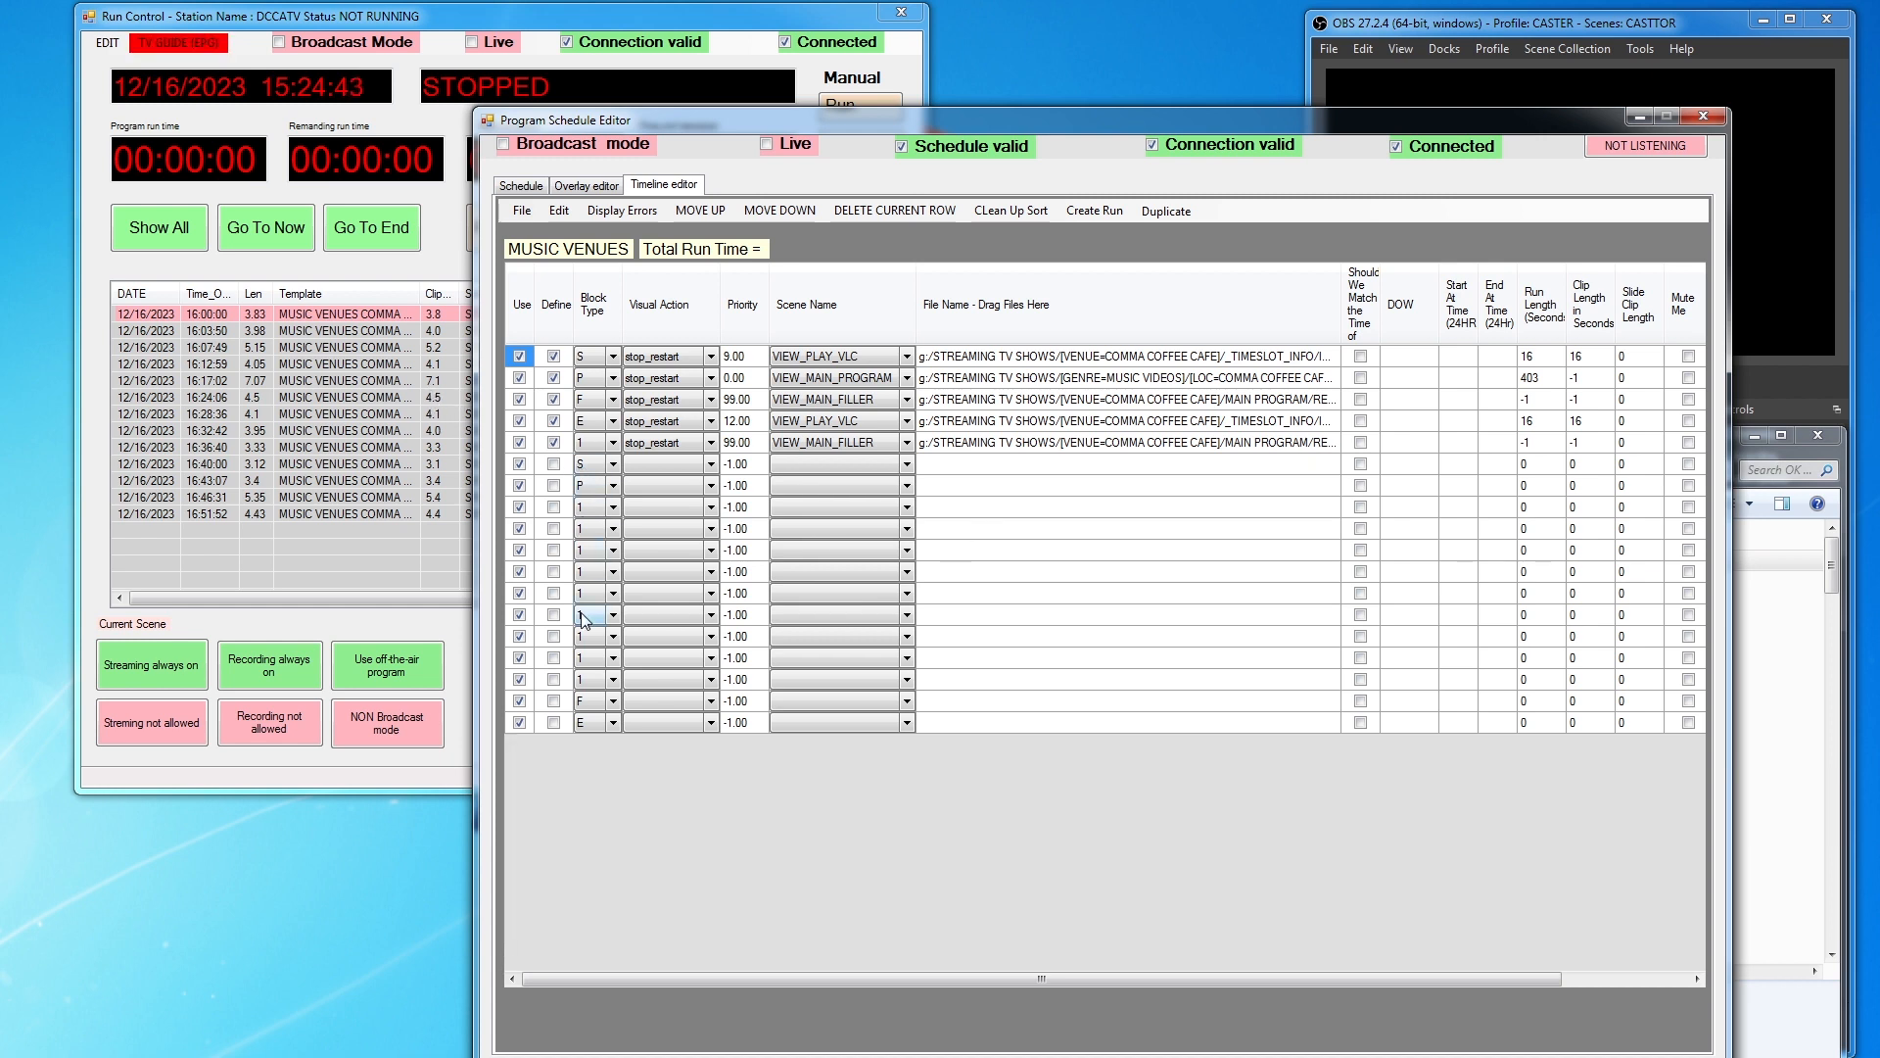
{"action": "left_click", "coordinate": [584, 676]}
Enable Playlist Length again, enter 16/60 minutes as the playlist's extra time, and try to create the program
{"action": "left_click", "coordinate": [525, 186]}
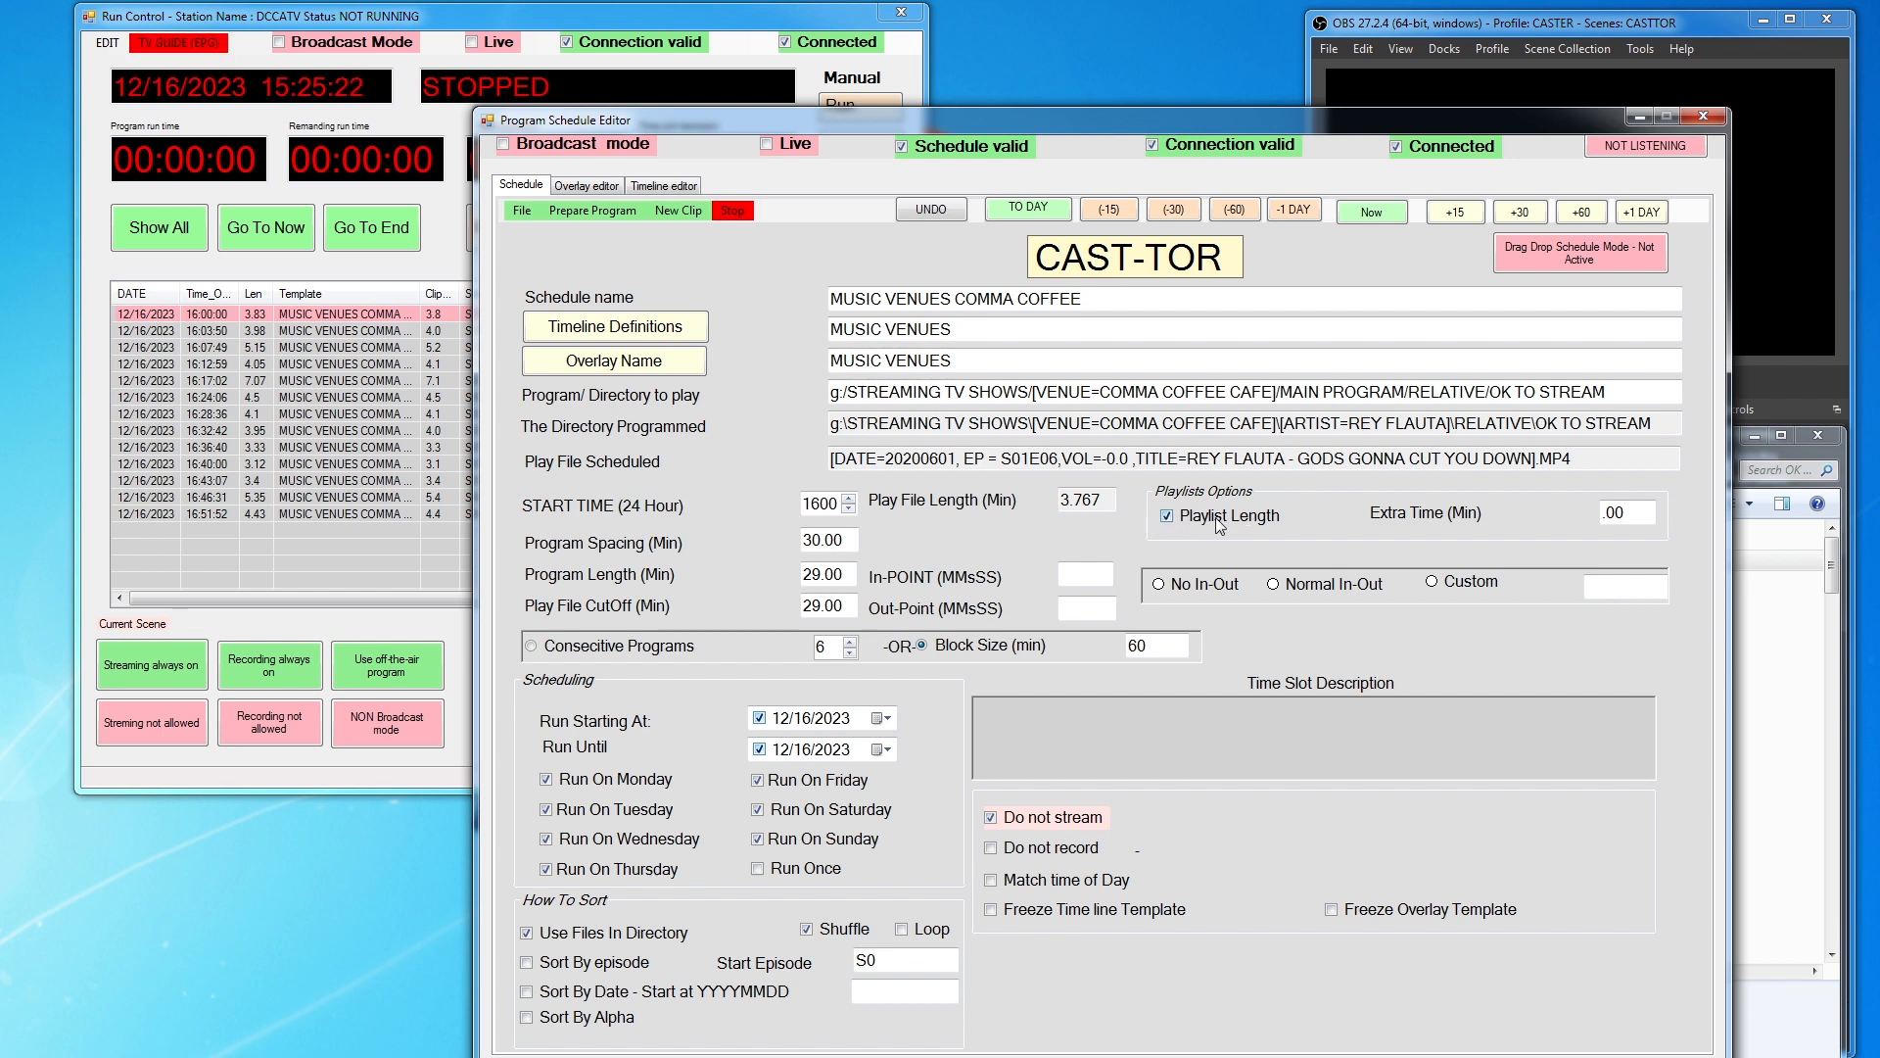
{"action": "left_click", "coordinate": [1594, 514]}
{"action": "type", "text": "16/60"}
{"action": "left_click_drag", "start_coordinate": [879, 122], "coordinate": [895, 94]}
{"action": "left_click", "coordinate": [620, 181]}
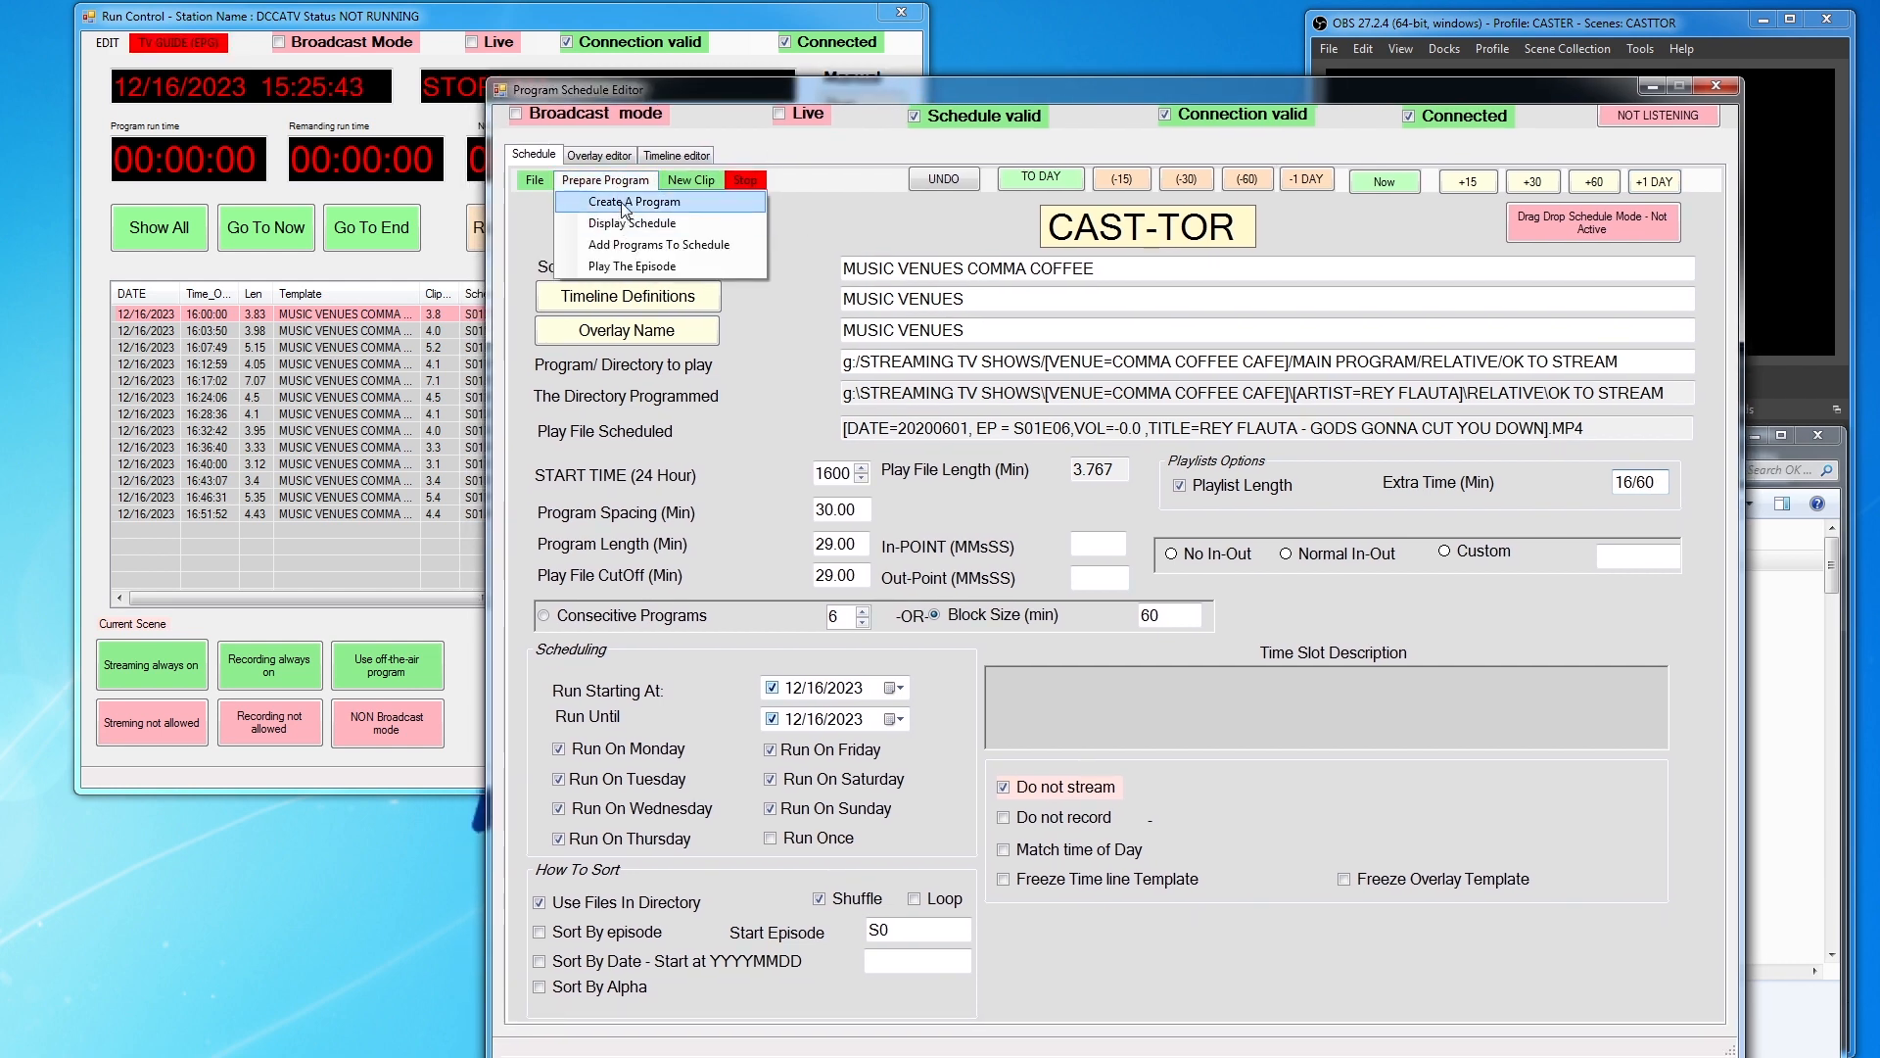
{"action": "left_click", "coordinate": [627, 202]}
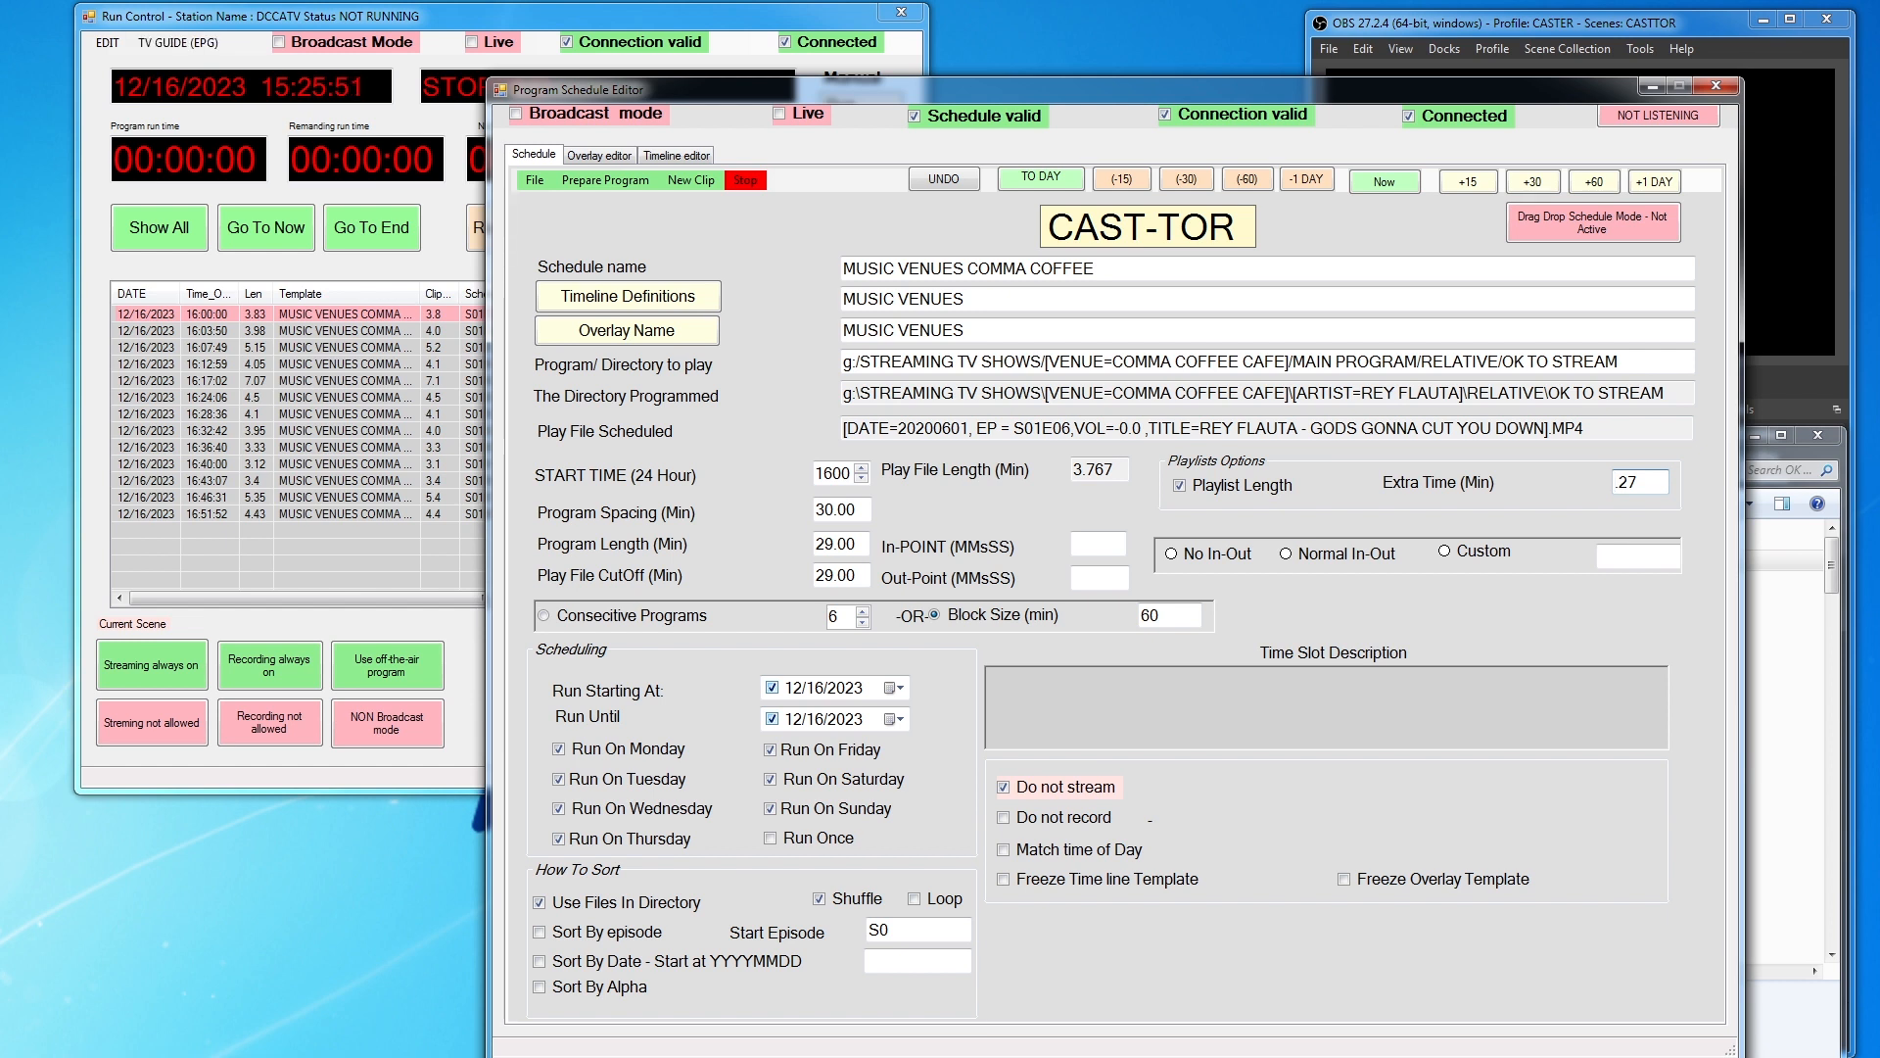
Set the playlist's extra time to 15/60 minutes and create the program for preview
{"action": "type", "text": "."}
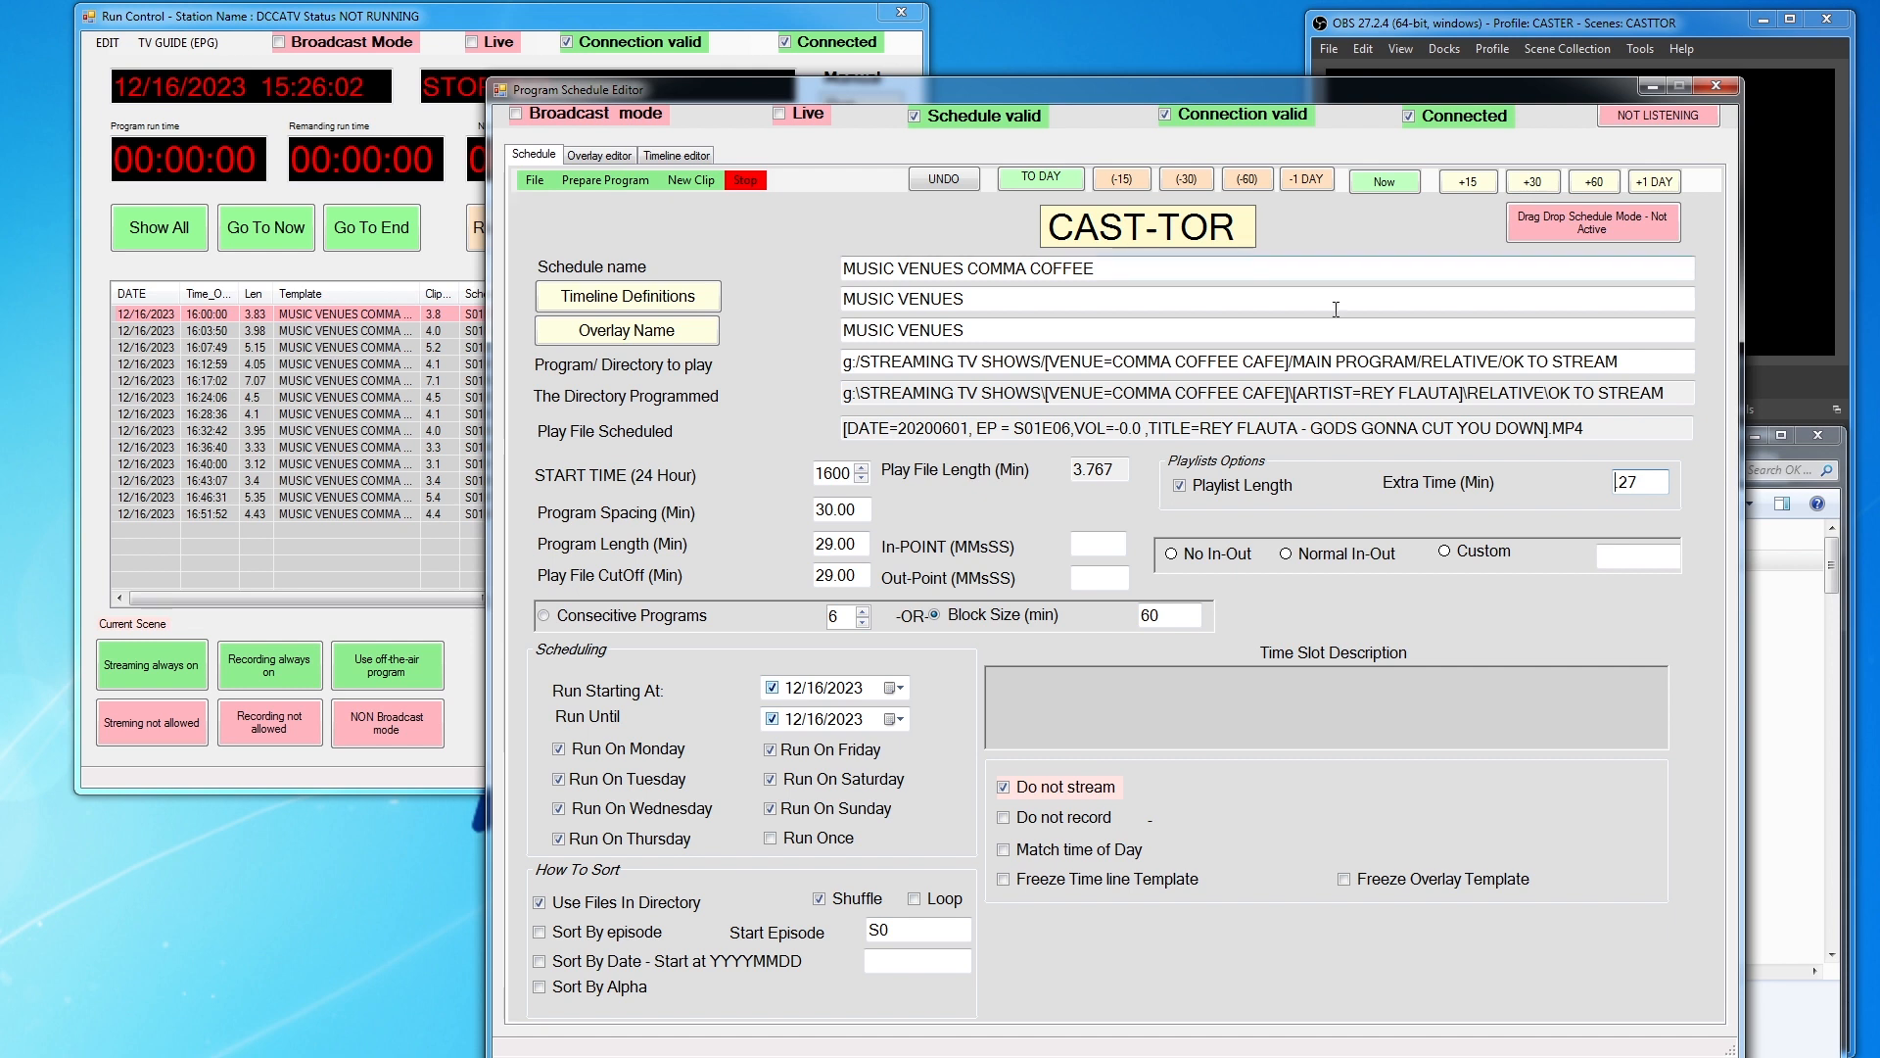
{"action": "key", "text": "shift+Left"}
{"action": "left_click_drag", "start_coordinate": [1629, 483], "coordinate": [1606, 485]}
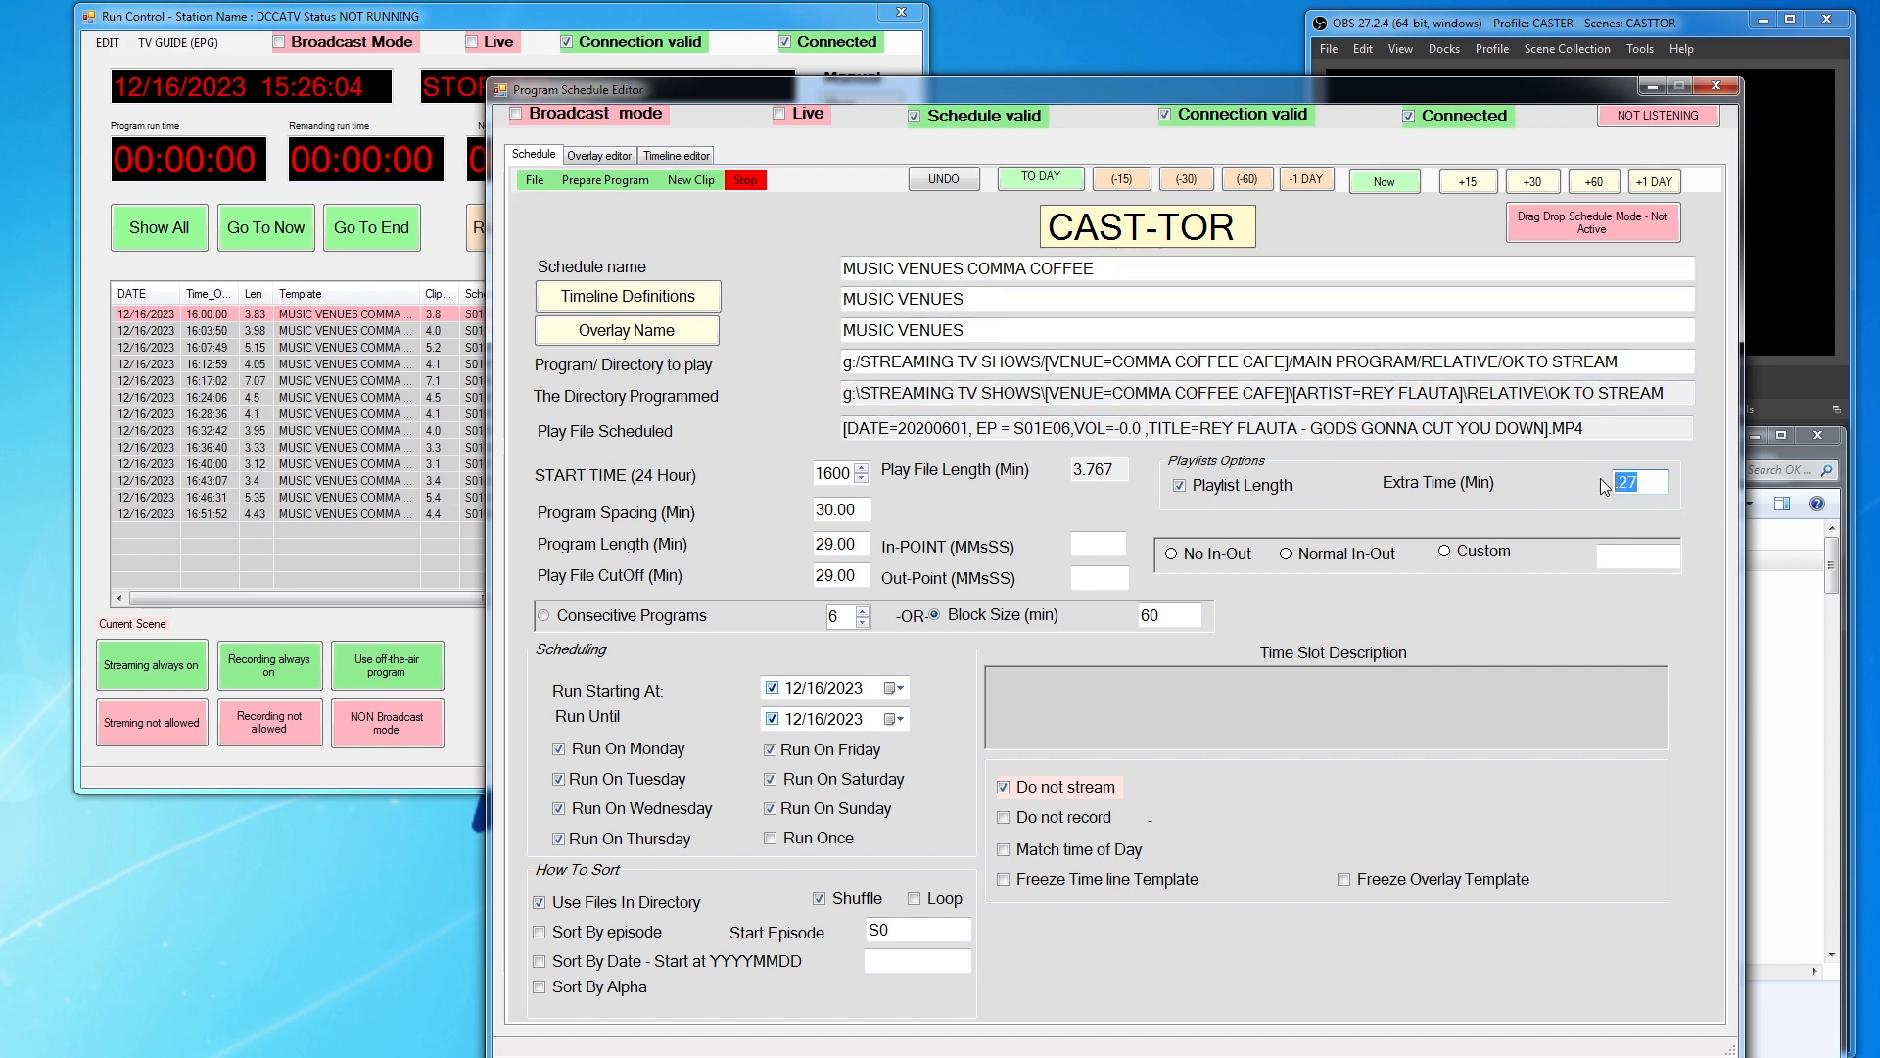
{"action": "type", "text": "15/60"}
{"action": "left_click", "coordinate": [684, 156]}
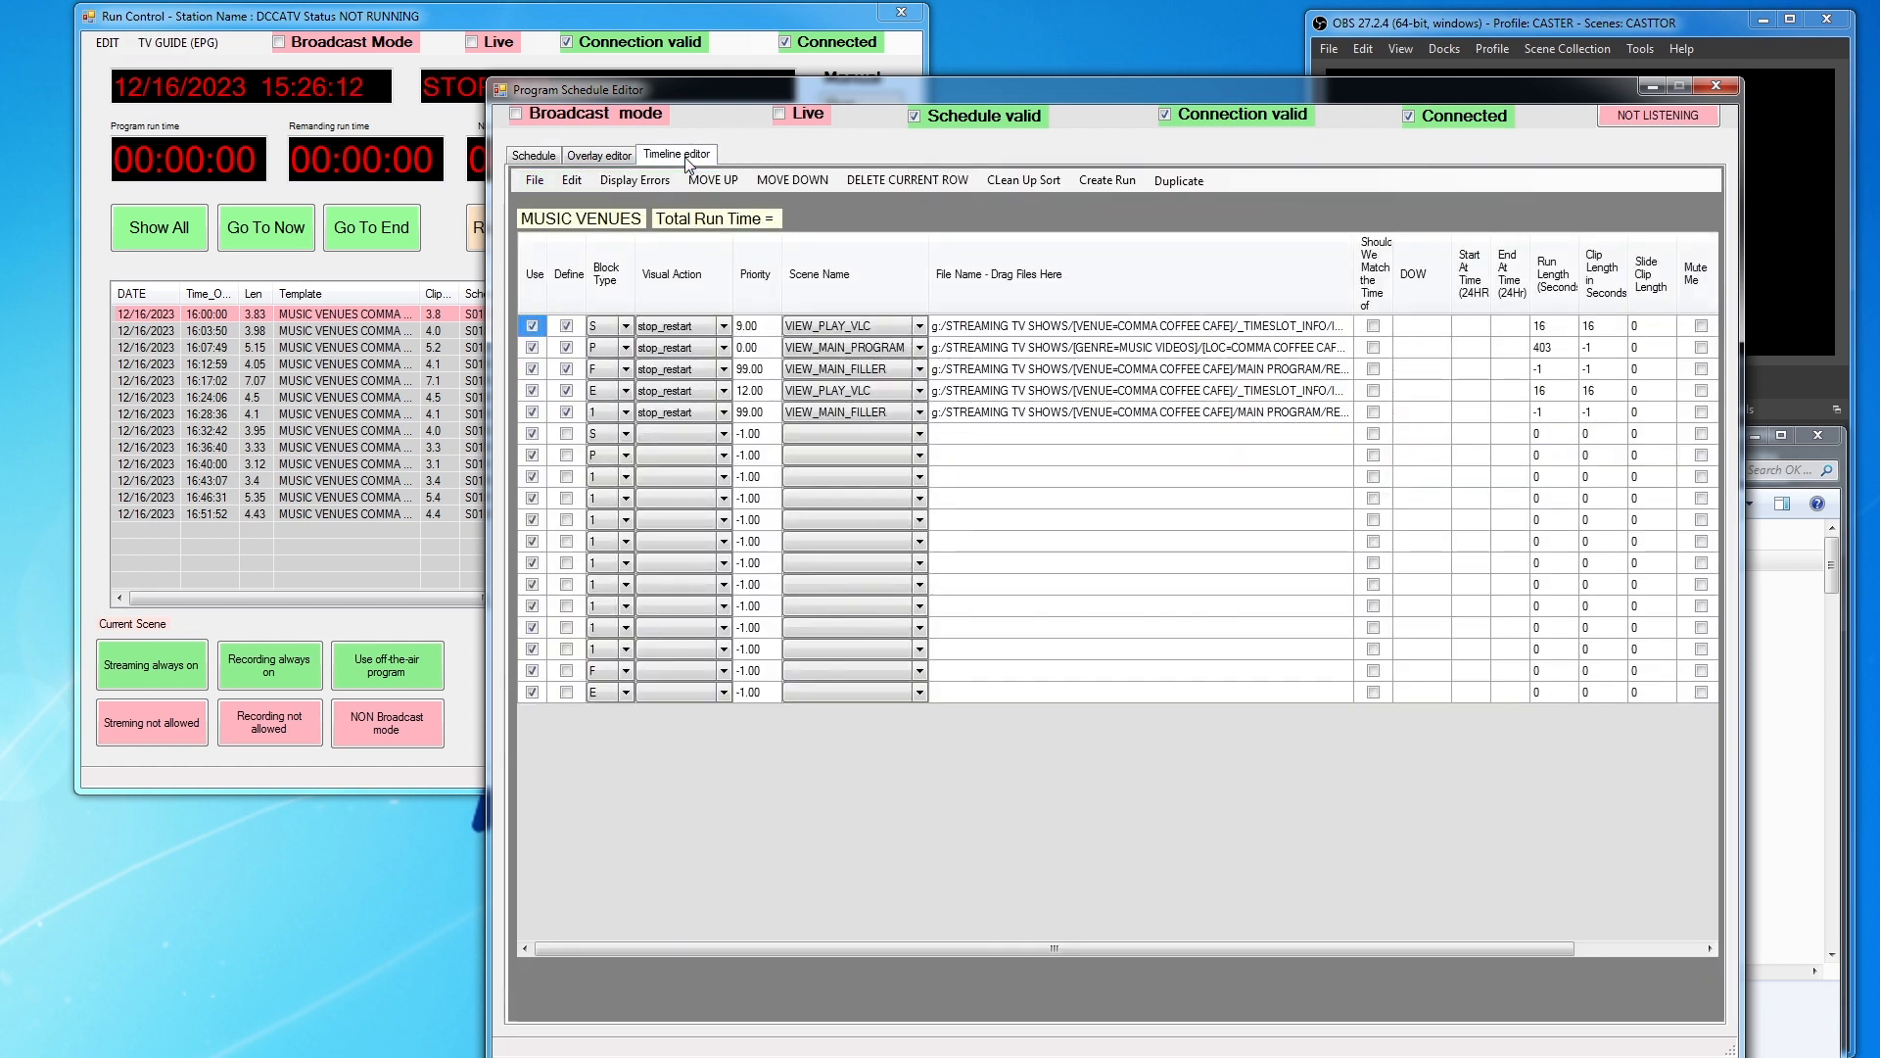
{"action": "left_click", "coordinate": [534, 155]}
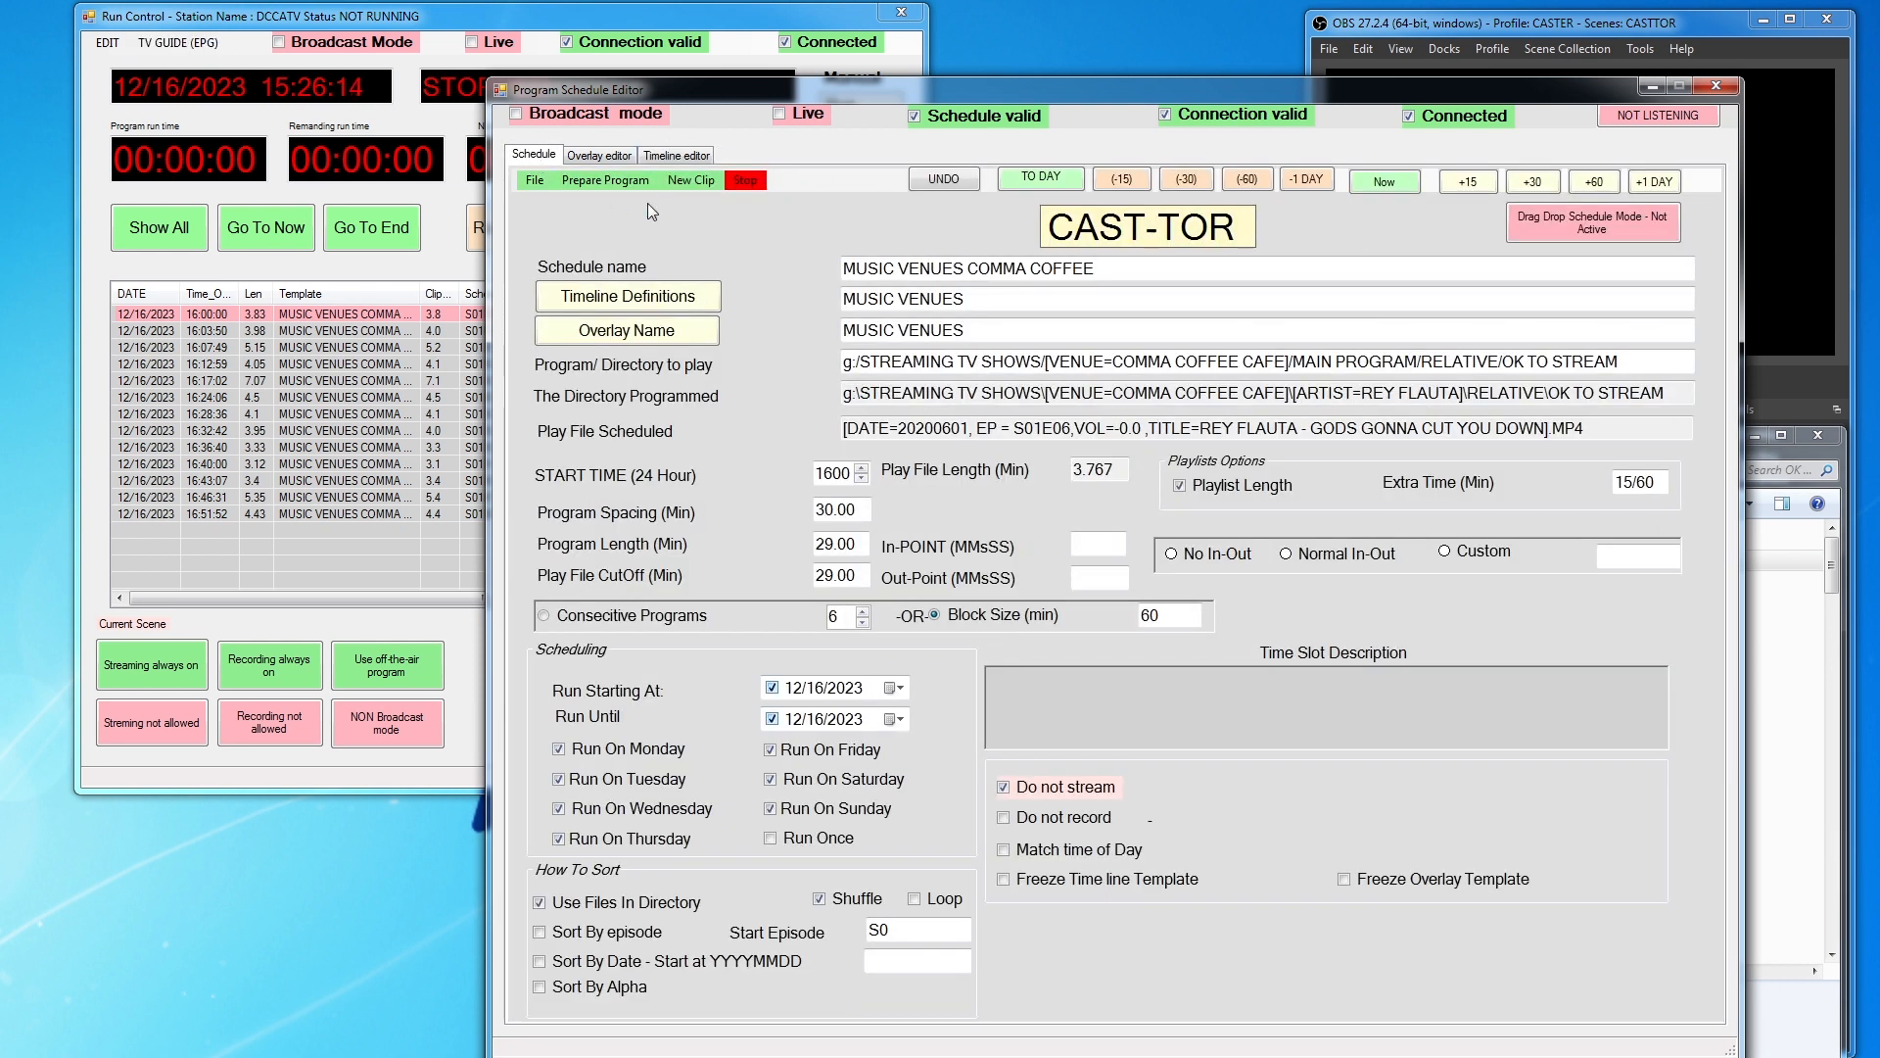
{"action": "left_click", "coordinate": [571, 180]}
{"action": "left_click", "coordinate": [620, 202]}
Review the start times, files and lengths of the S and P blocks in the timeline report, and move the report away
{"action": "left_click_drag", "start_coordinate": [945, 237], "coordinate": [1207, 275]}
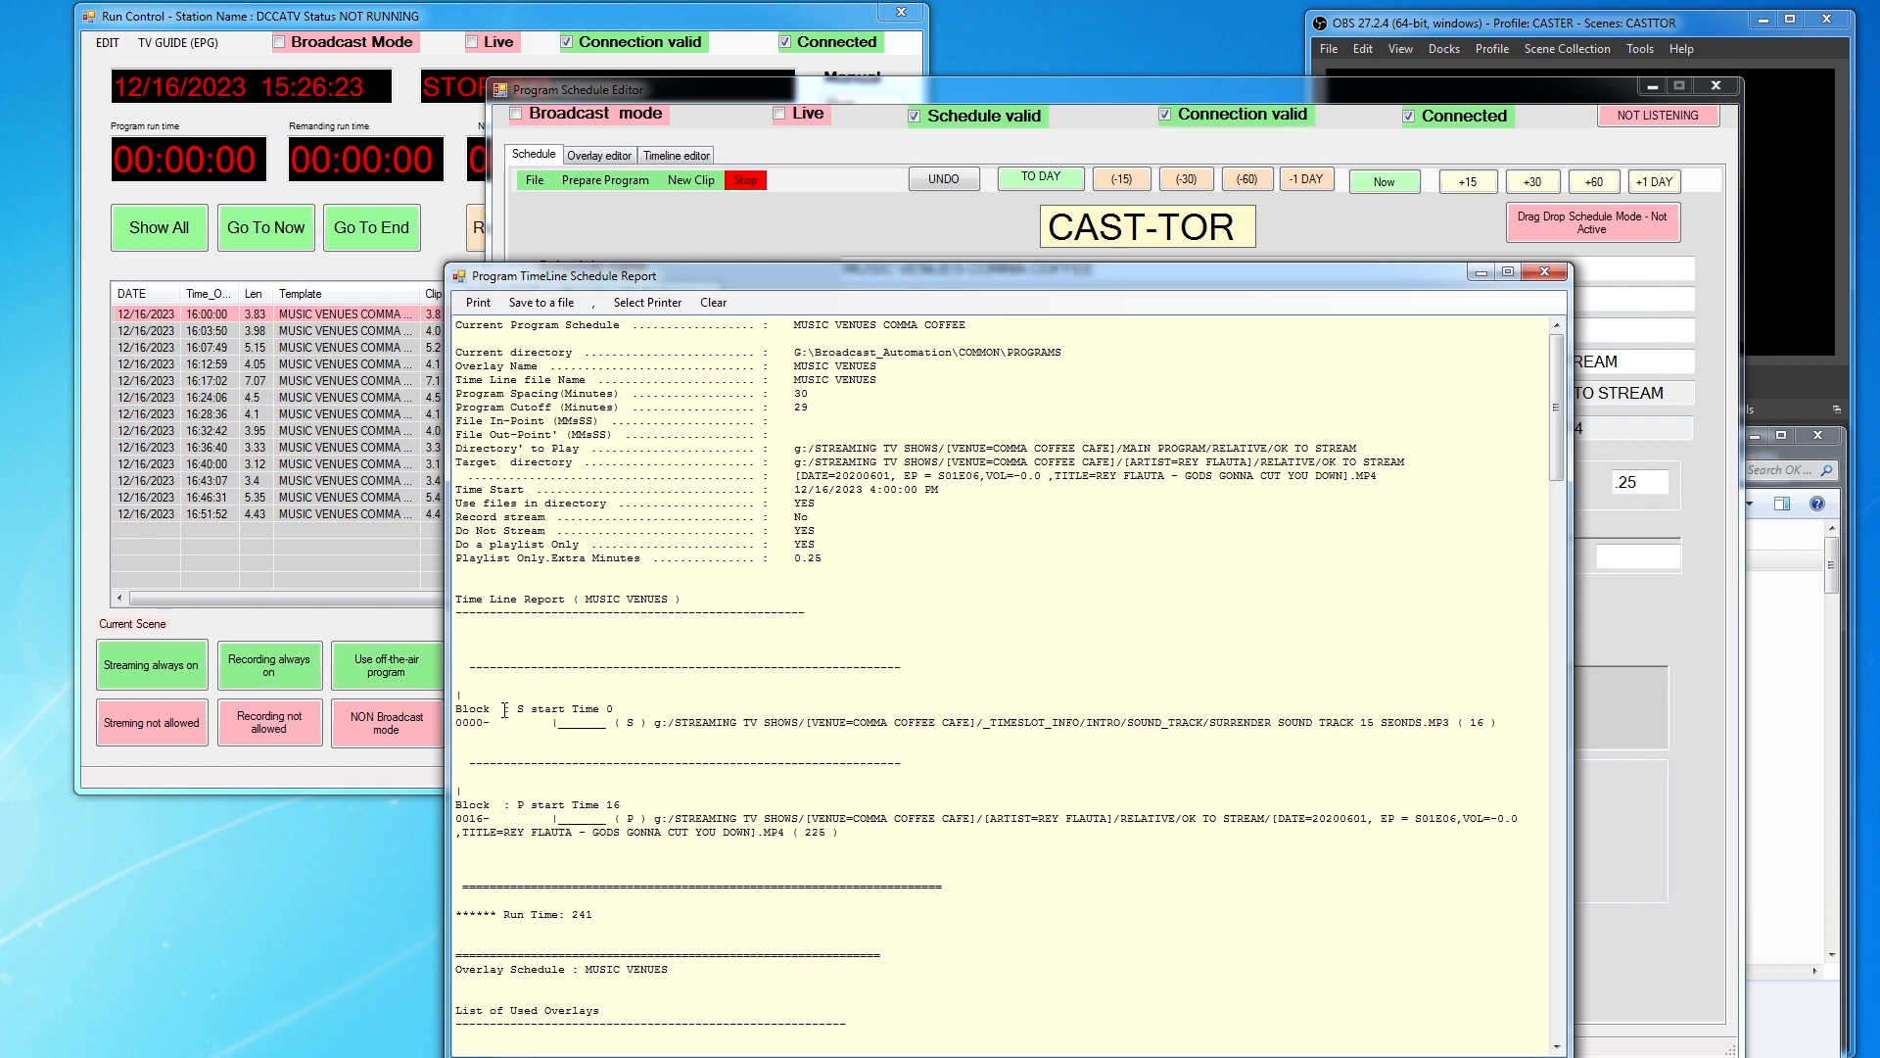
{"action": "left_click_drag", "start_coordinate": [461, 708], "coordinate": [1345, 734]}
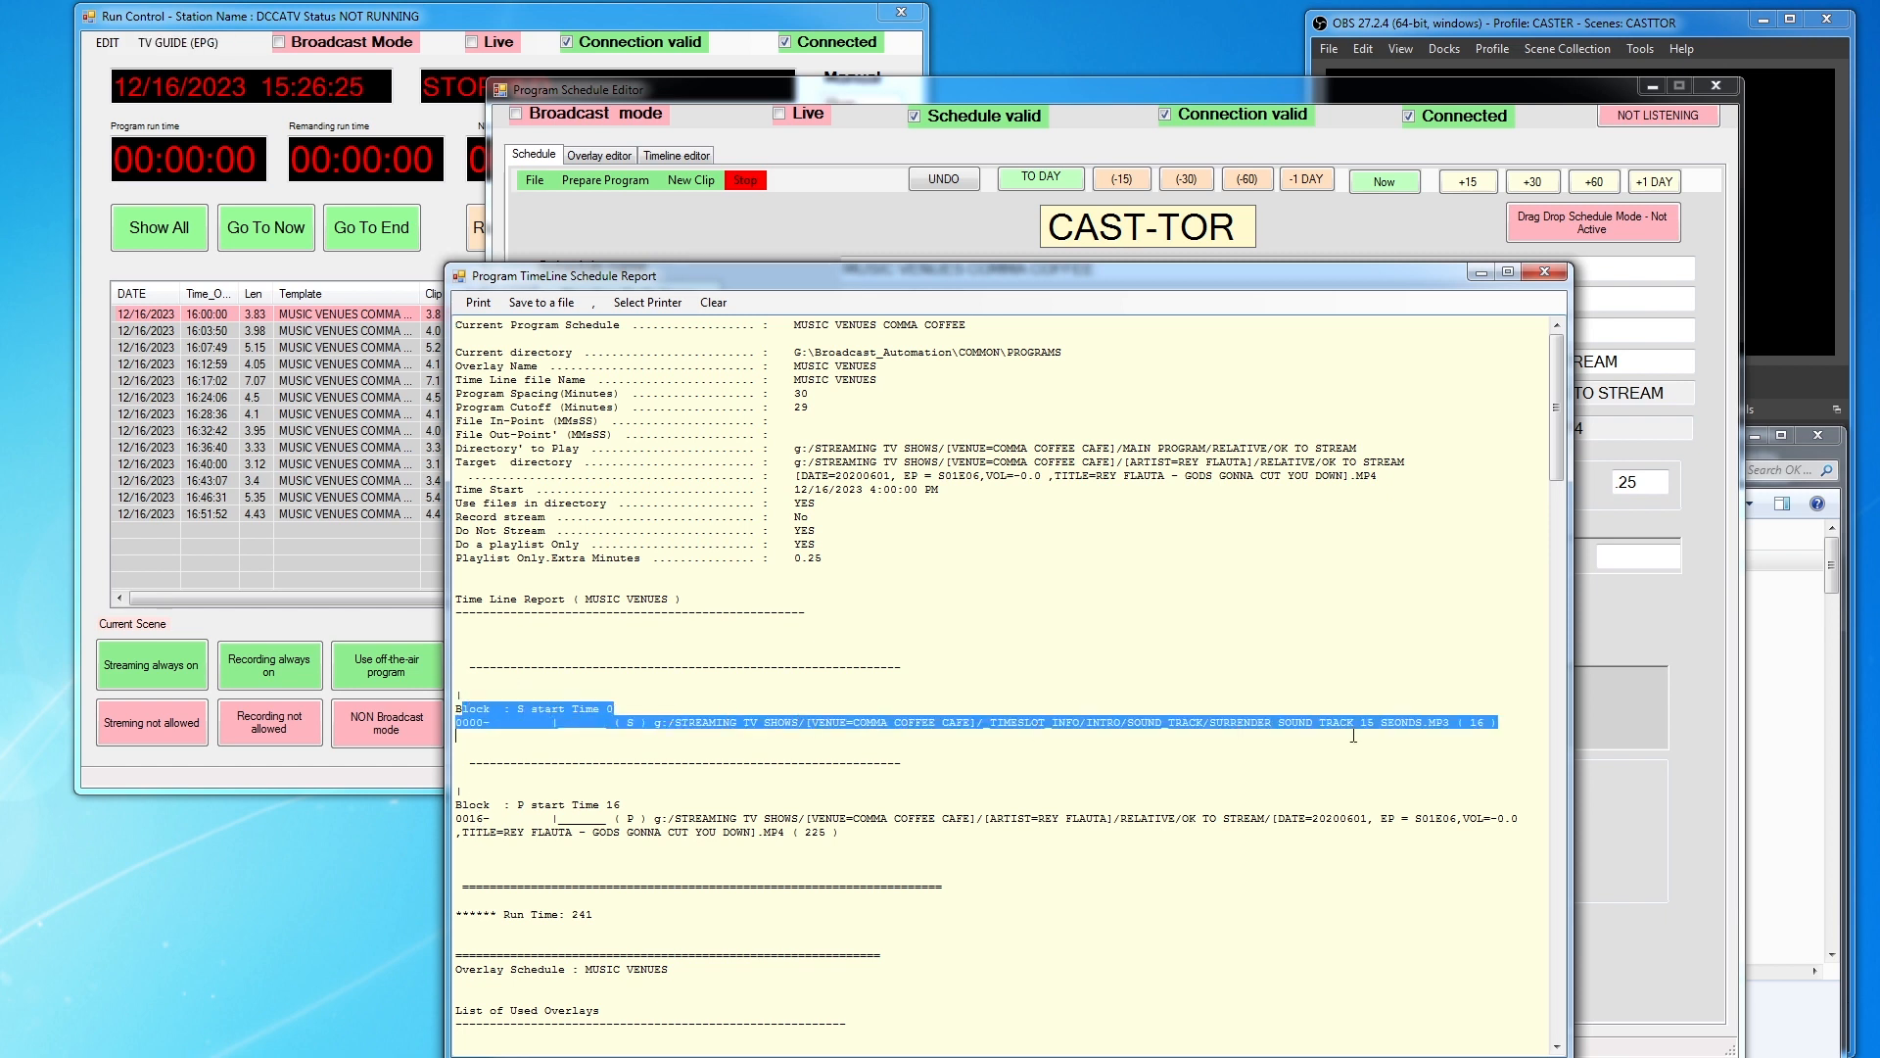
{"action": "left_click_drag", "start_coordinate": [456, 803], "coordinate": [873, 842]}
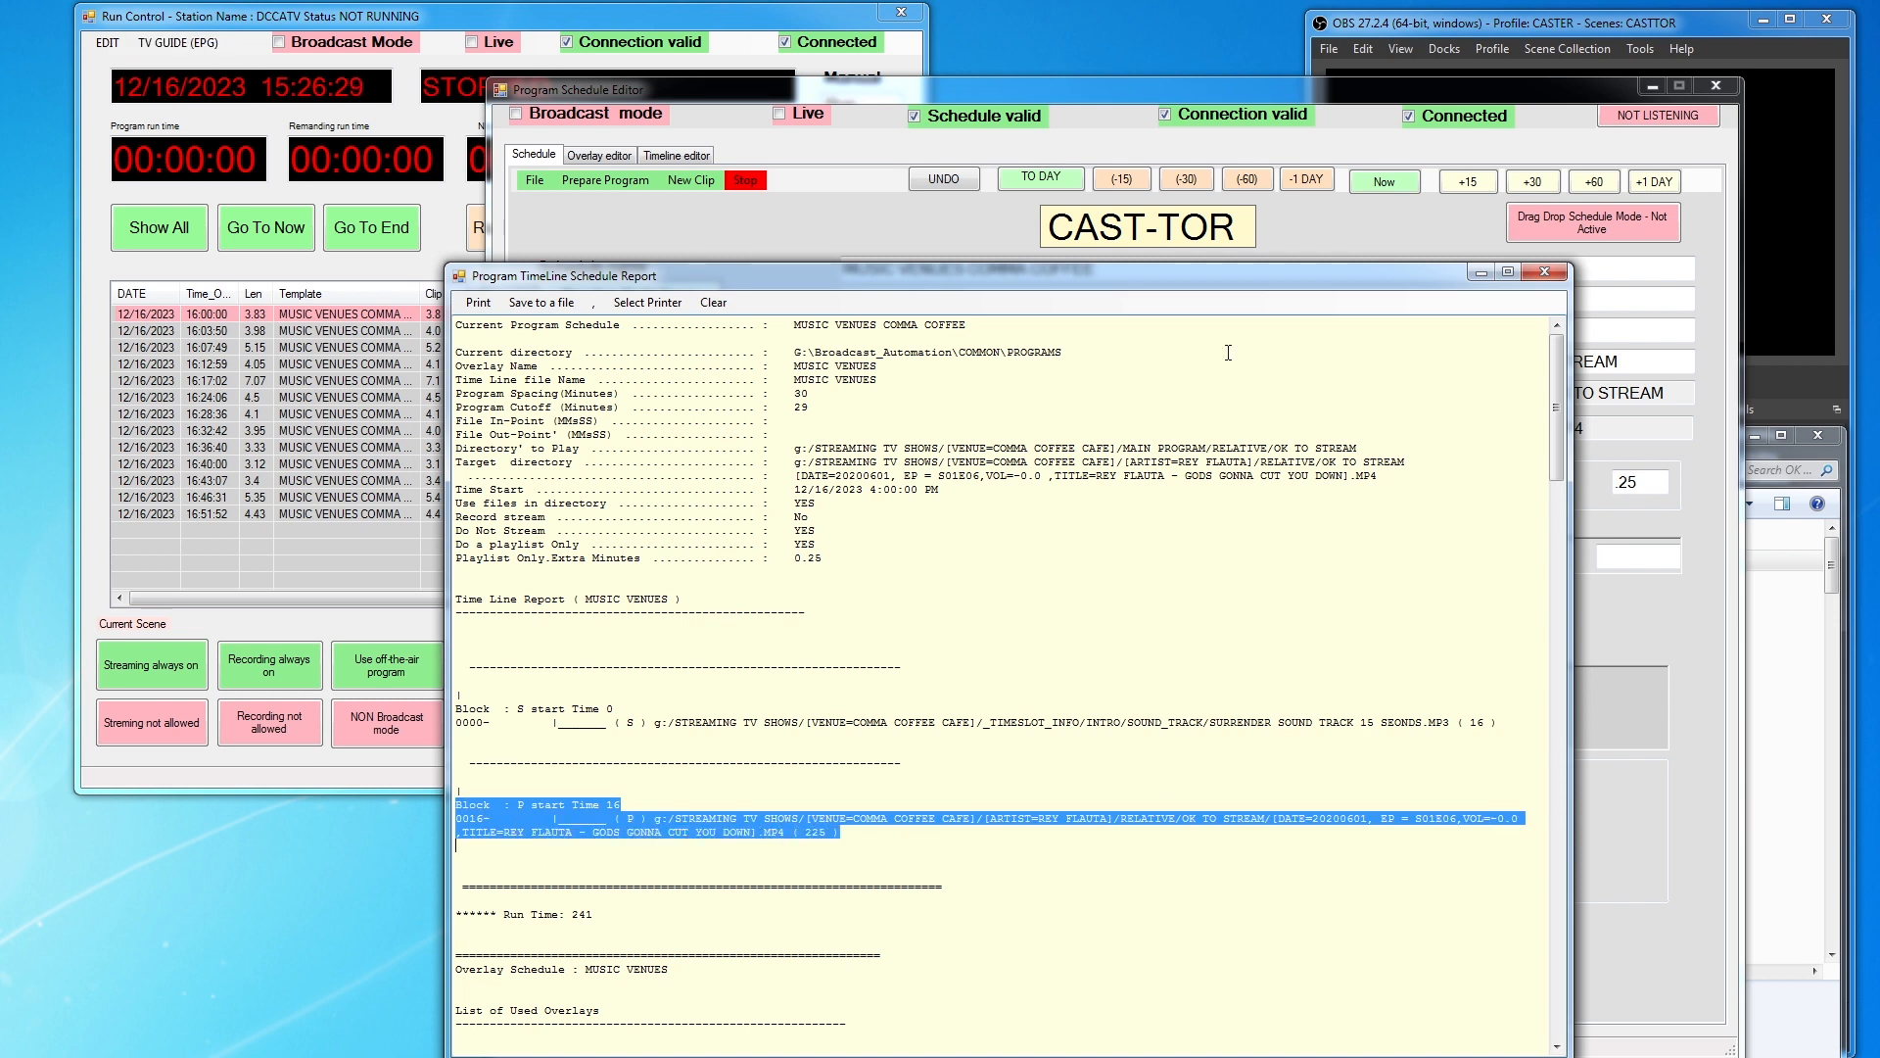
{"action": "left_click_drag", "start_coordinate": [1254, 276], "coordinate": [0, 272]}
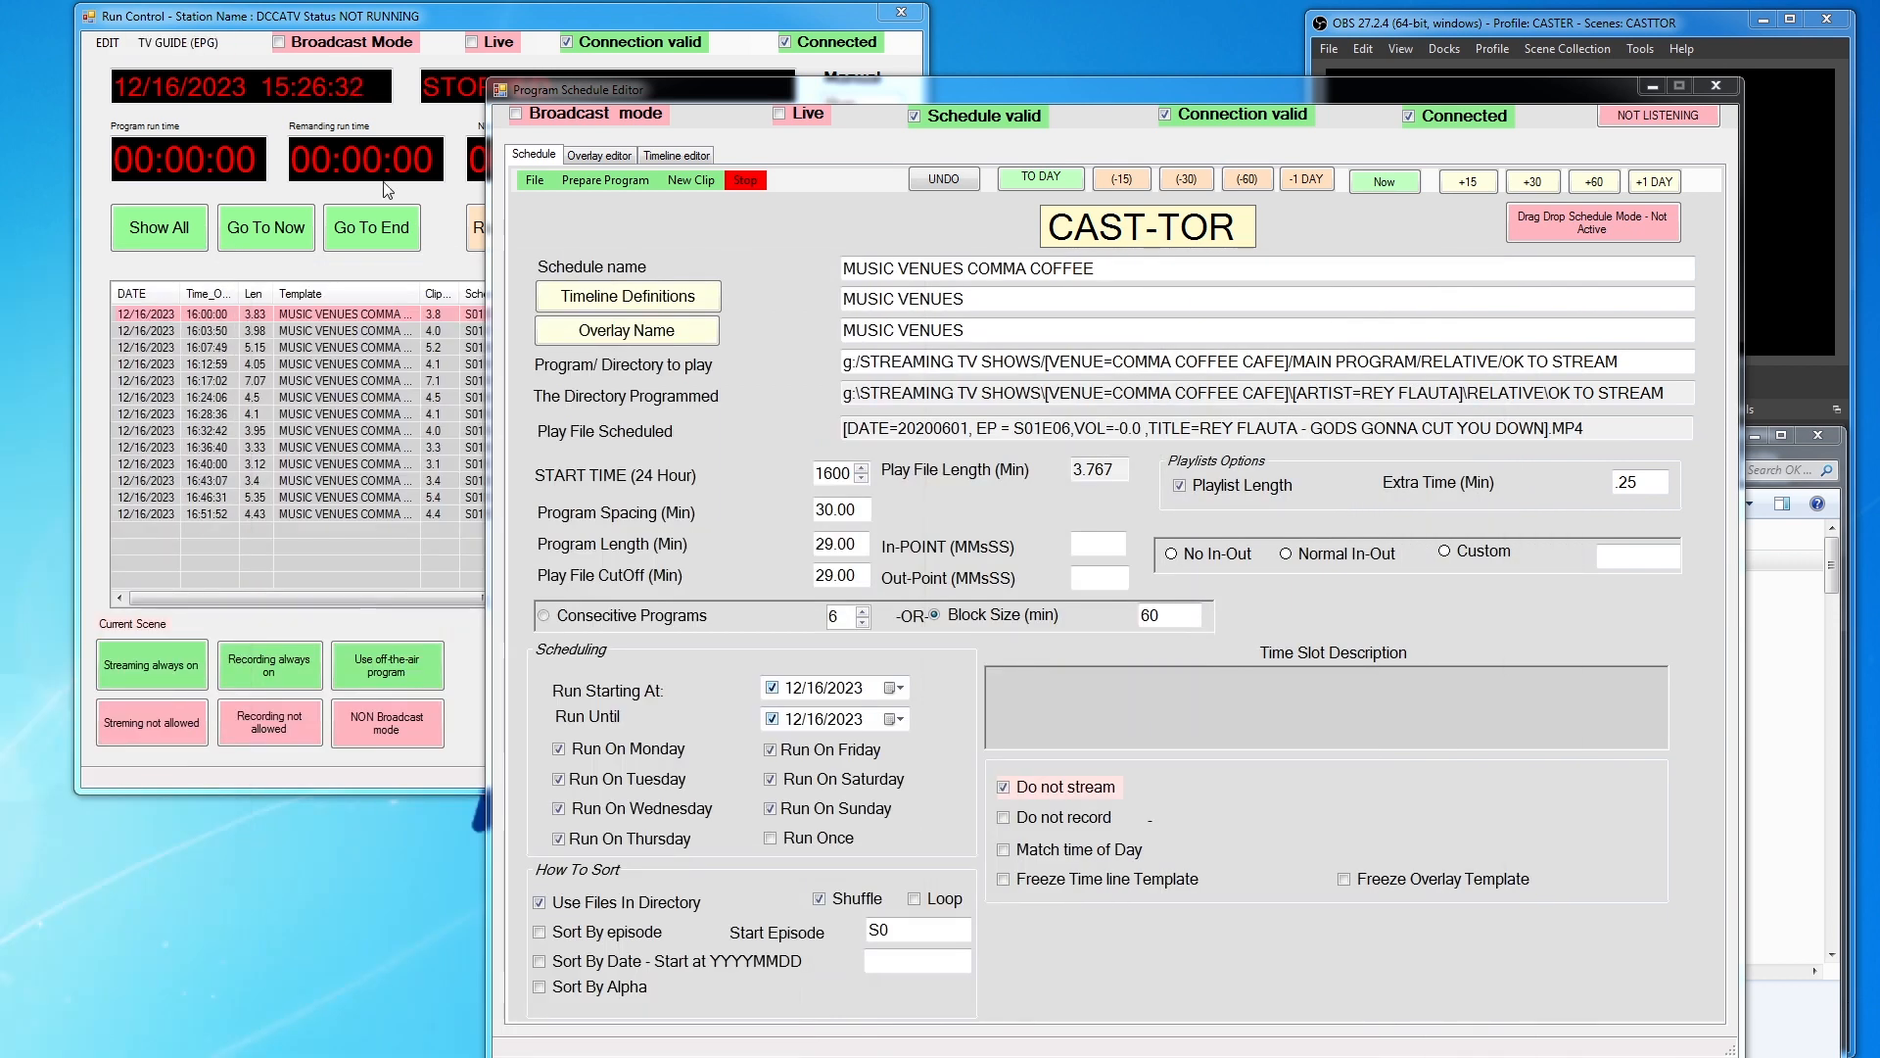
Play the episode as a test, move the schedule editor aside to watch the output, and stop playback
{"action": "left_click", "coordinate": [621, 179]}
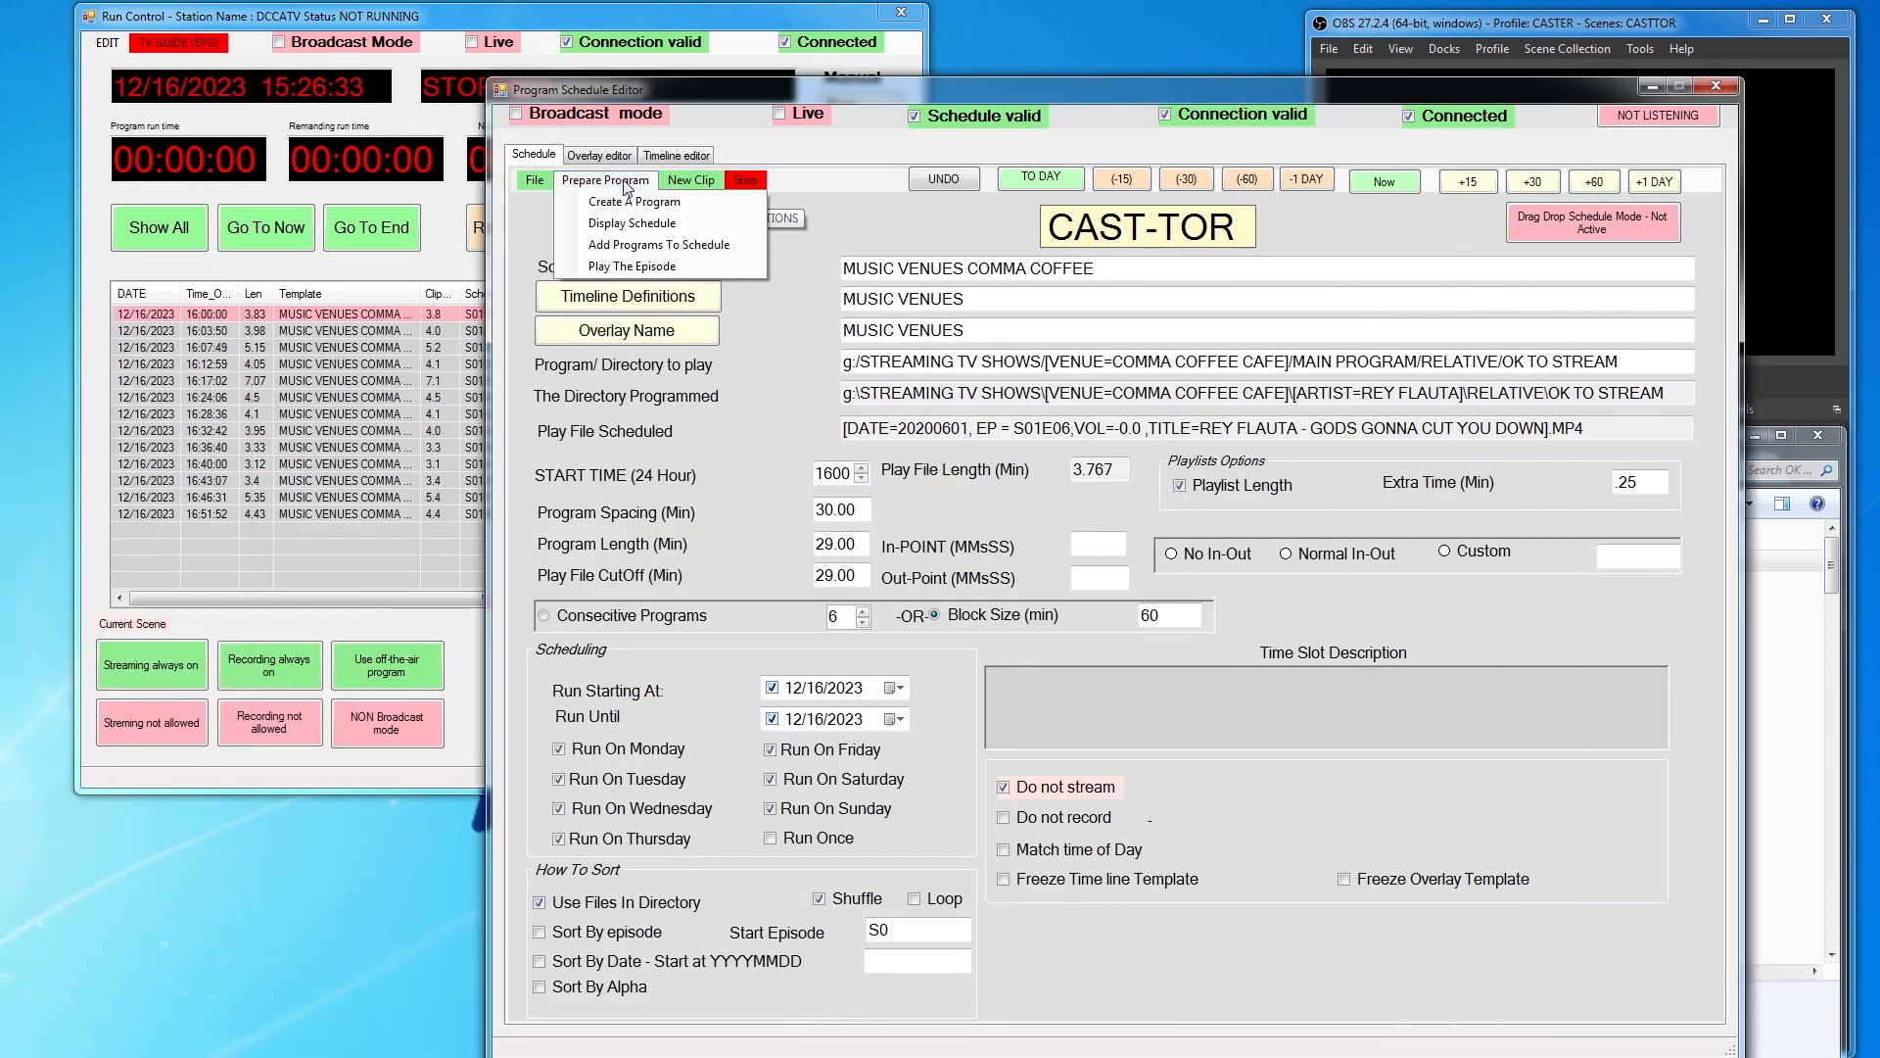
{"action": "left_click", "coordinate": [647, 266]}
{"action": "left_click_drag", "start_coordinate": [1432, 98], "coordinate": [1146, 114]}
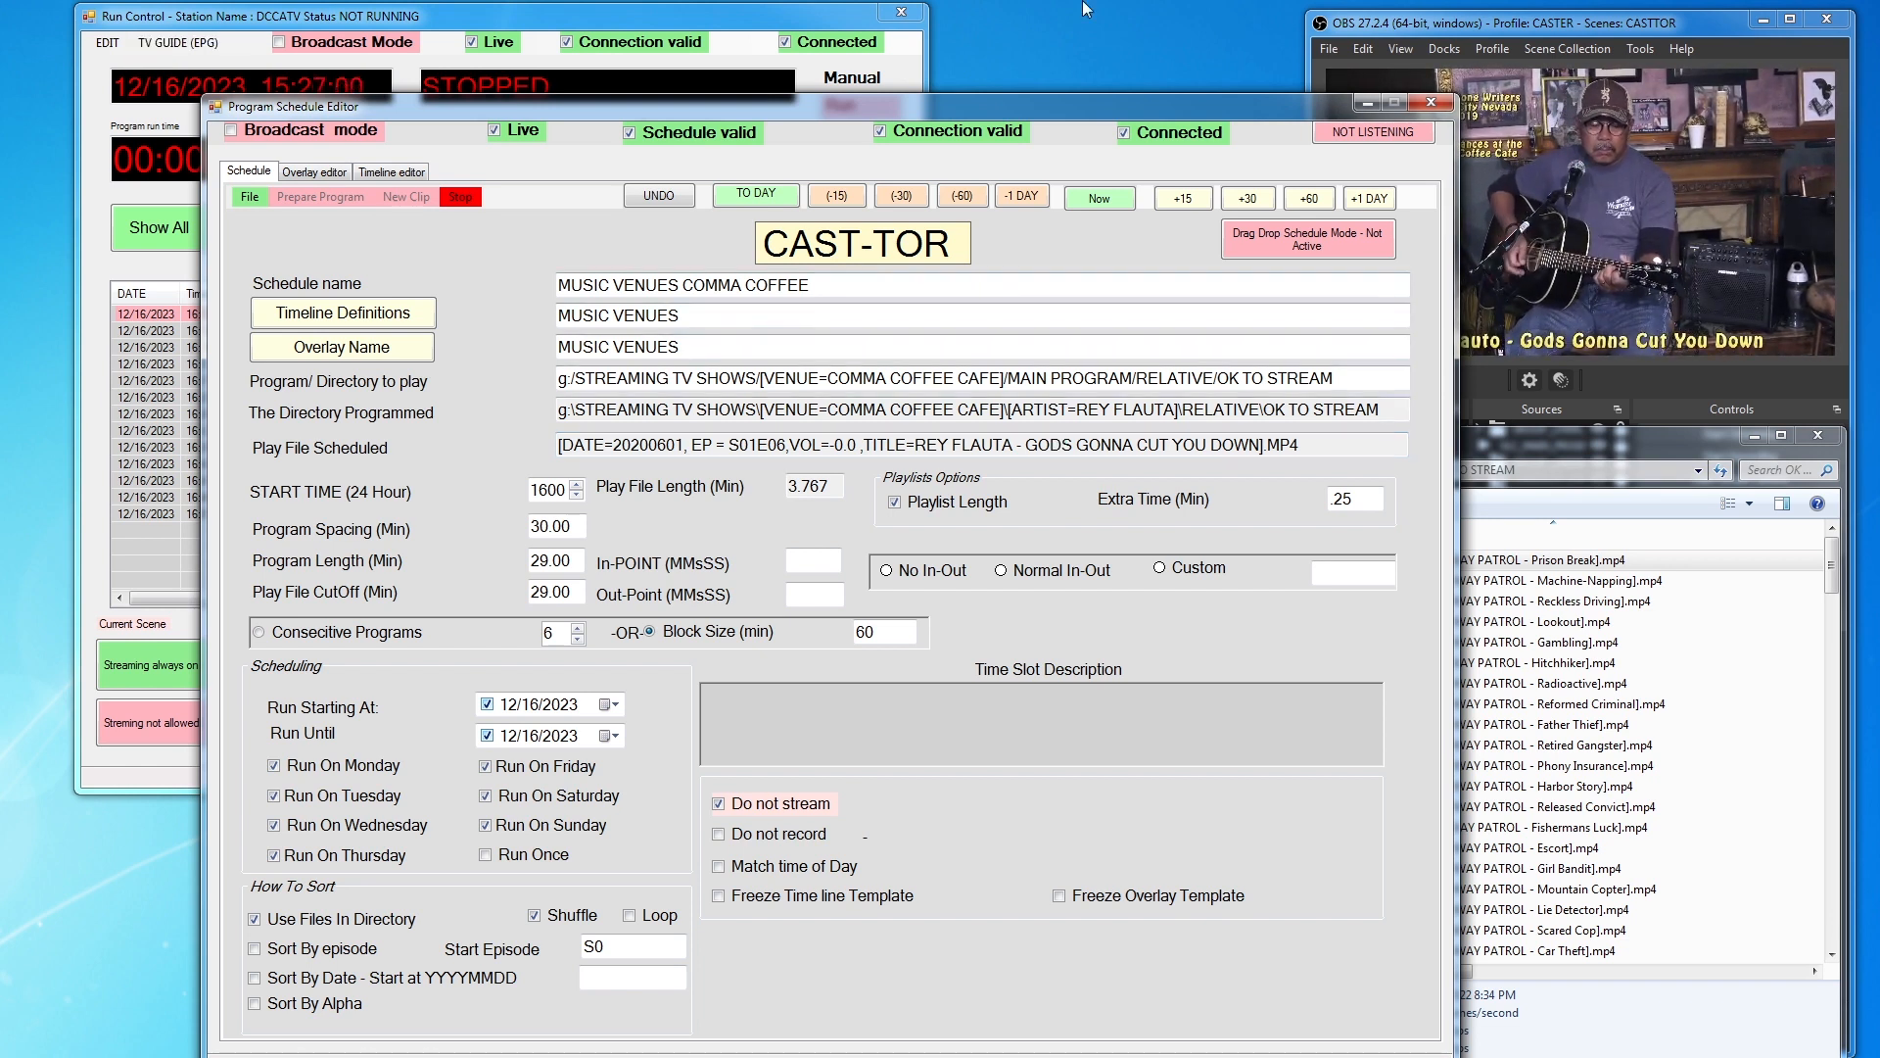
{"action": "left_click", "coordinate": [461, 197]}
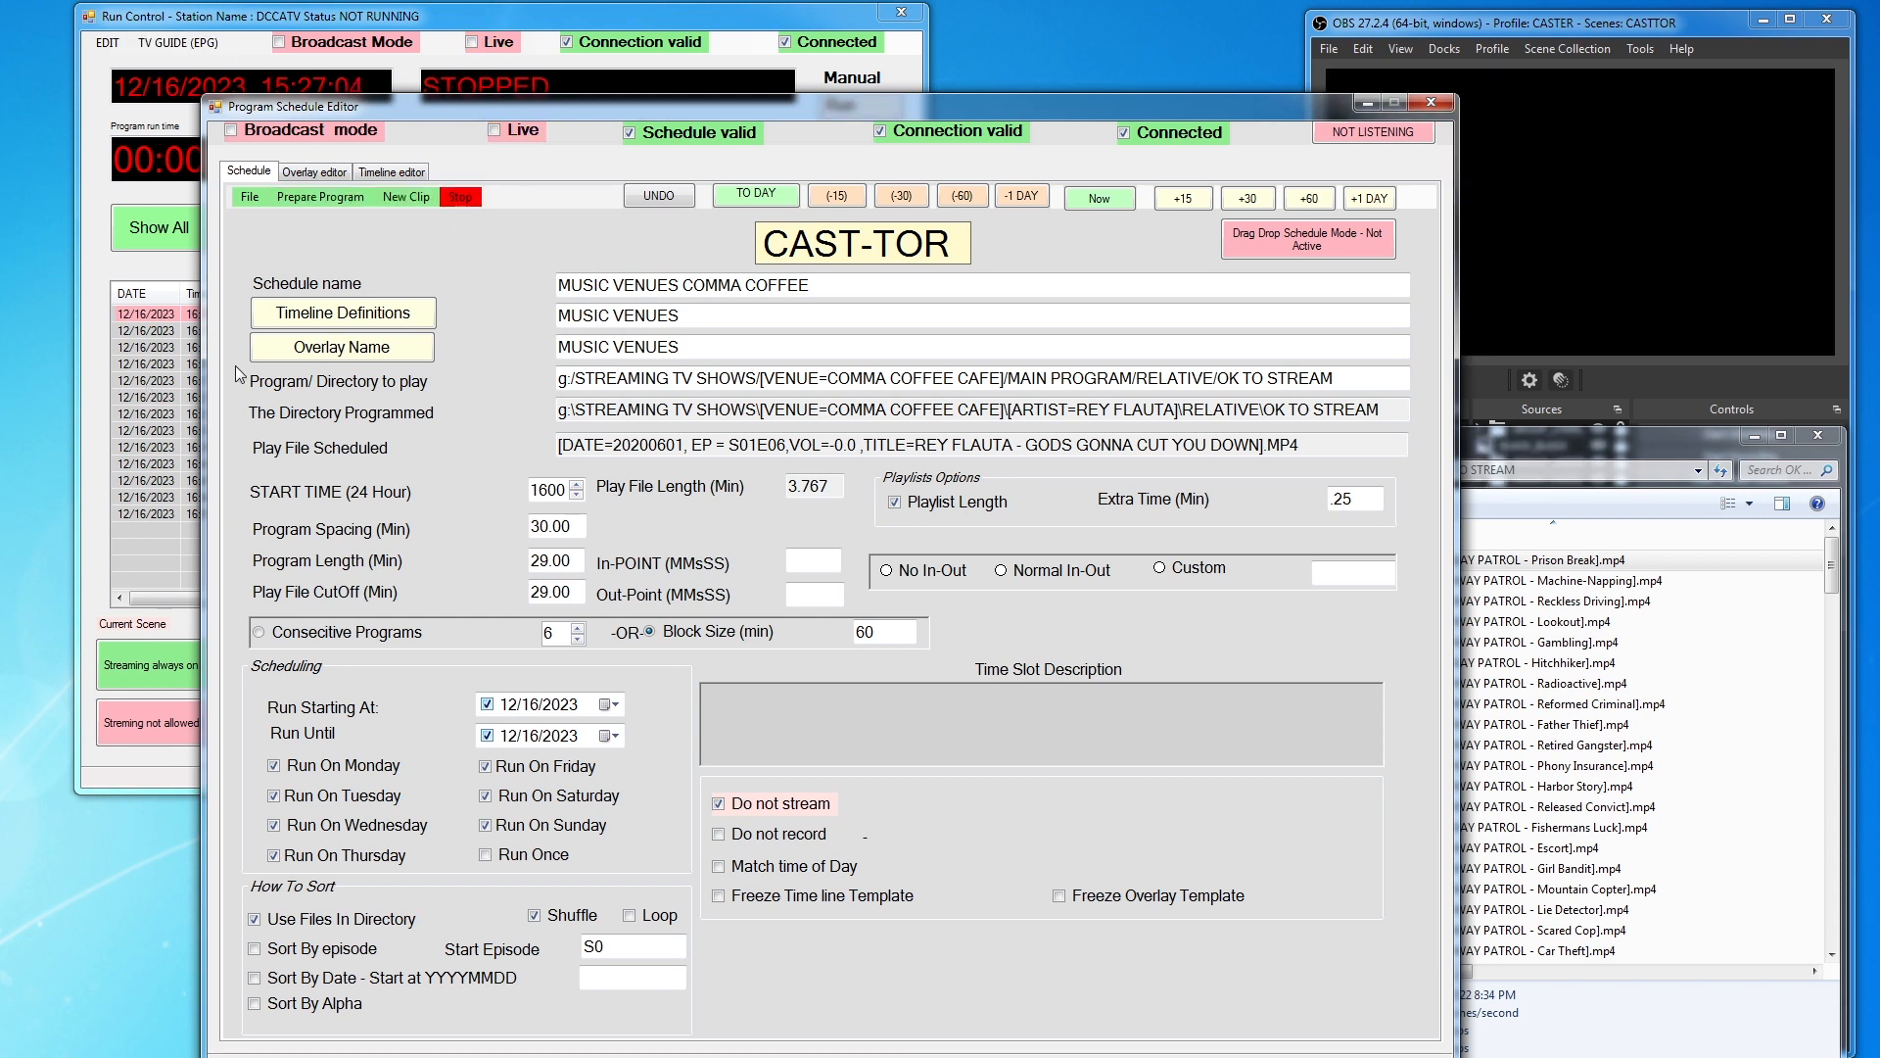
Set the priority of the first S row in the MUSIC VENUES timeline to 15 and create the program
{"action": "left_click", "coordinate": [389, 171]}
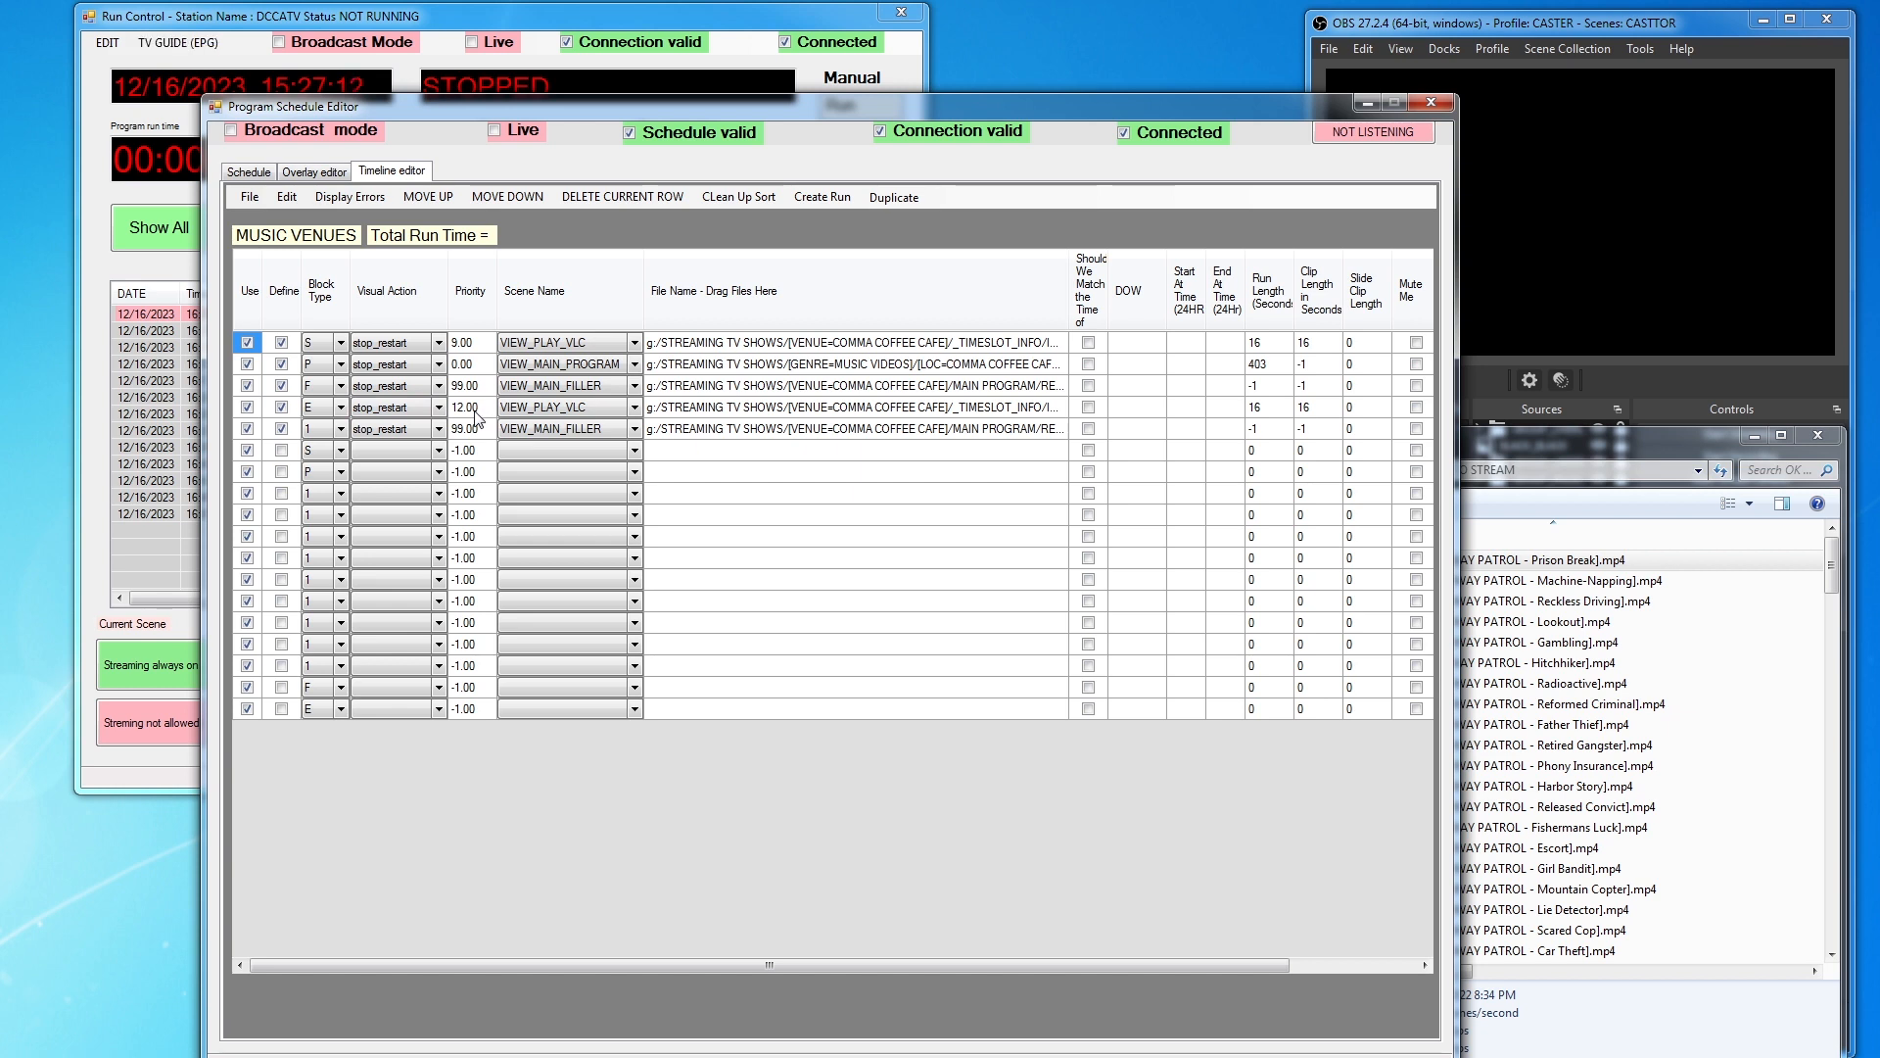
{"action": "left_click", "coordinate": [471, 342]}
{"action": "type", "text": "15"}
{"action": "left_click", "coordinate": [250, 172]}
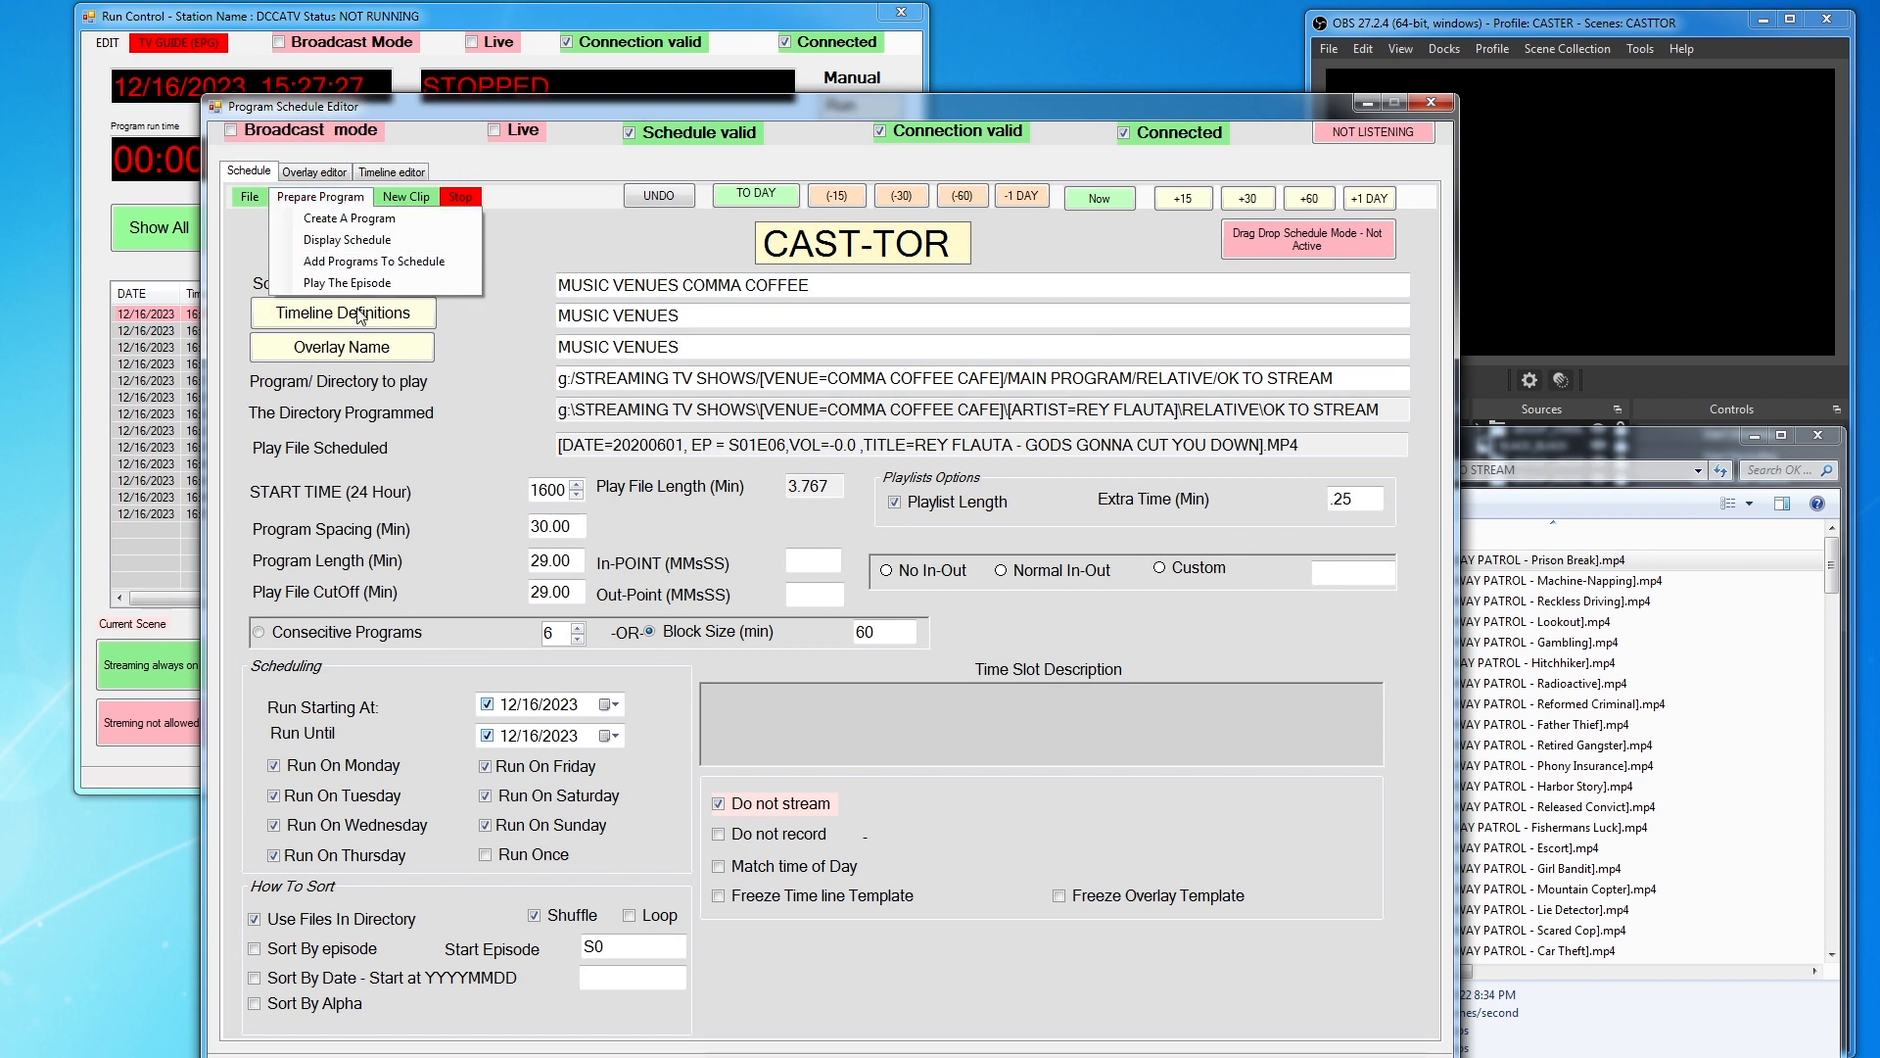
{"action": "left_click", "coordinate": [364, 221]}
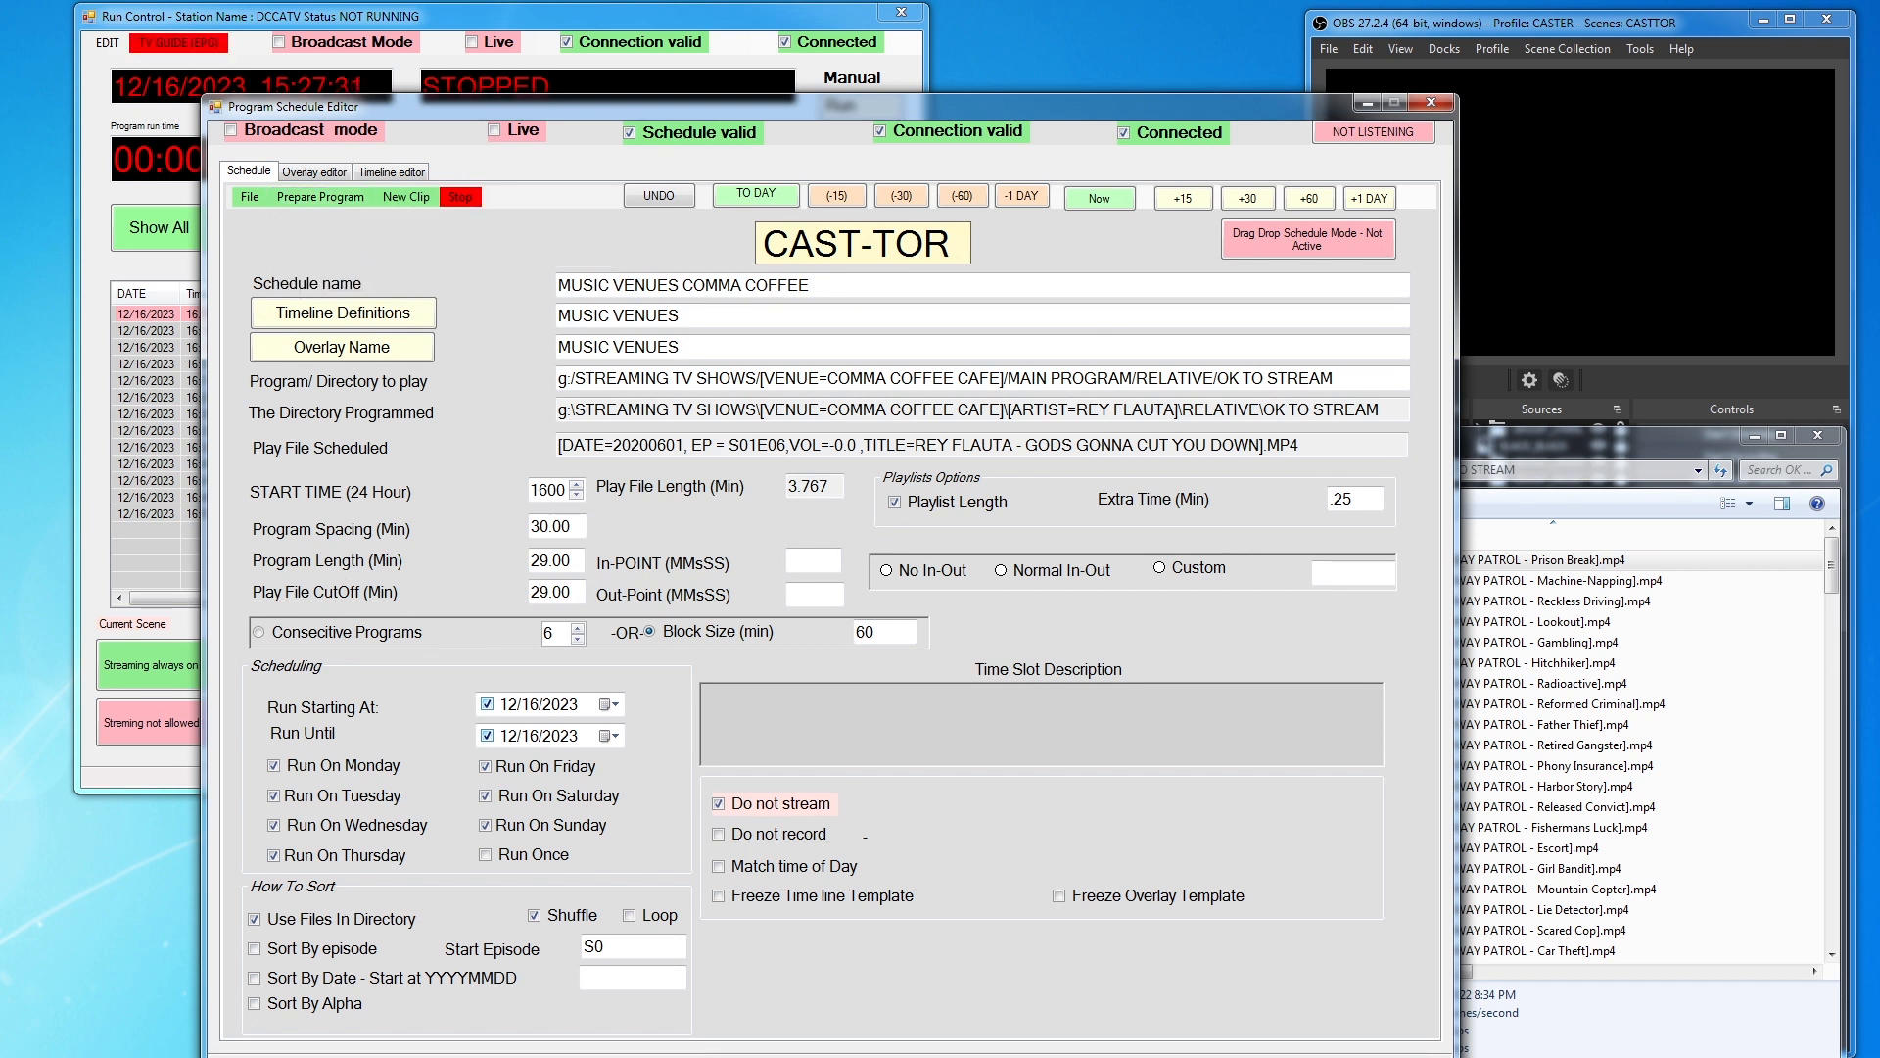
Compare the row priorities and scene names in the MUSIC VENUES timeline with the schedule's playlist options
{"action": "left_click", "coordinate": [395, 173]}
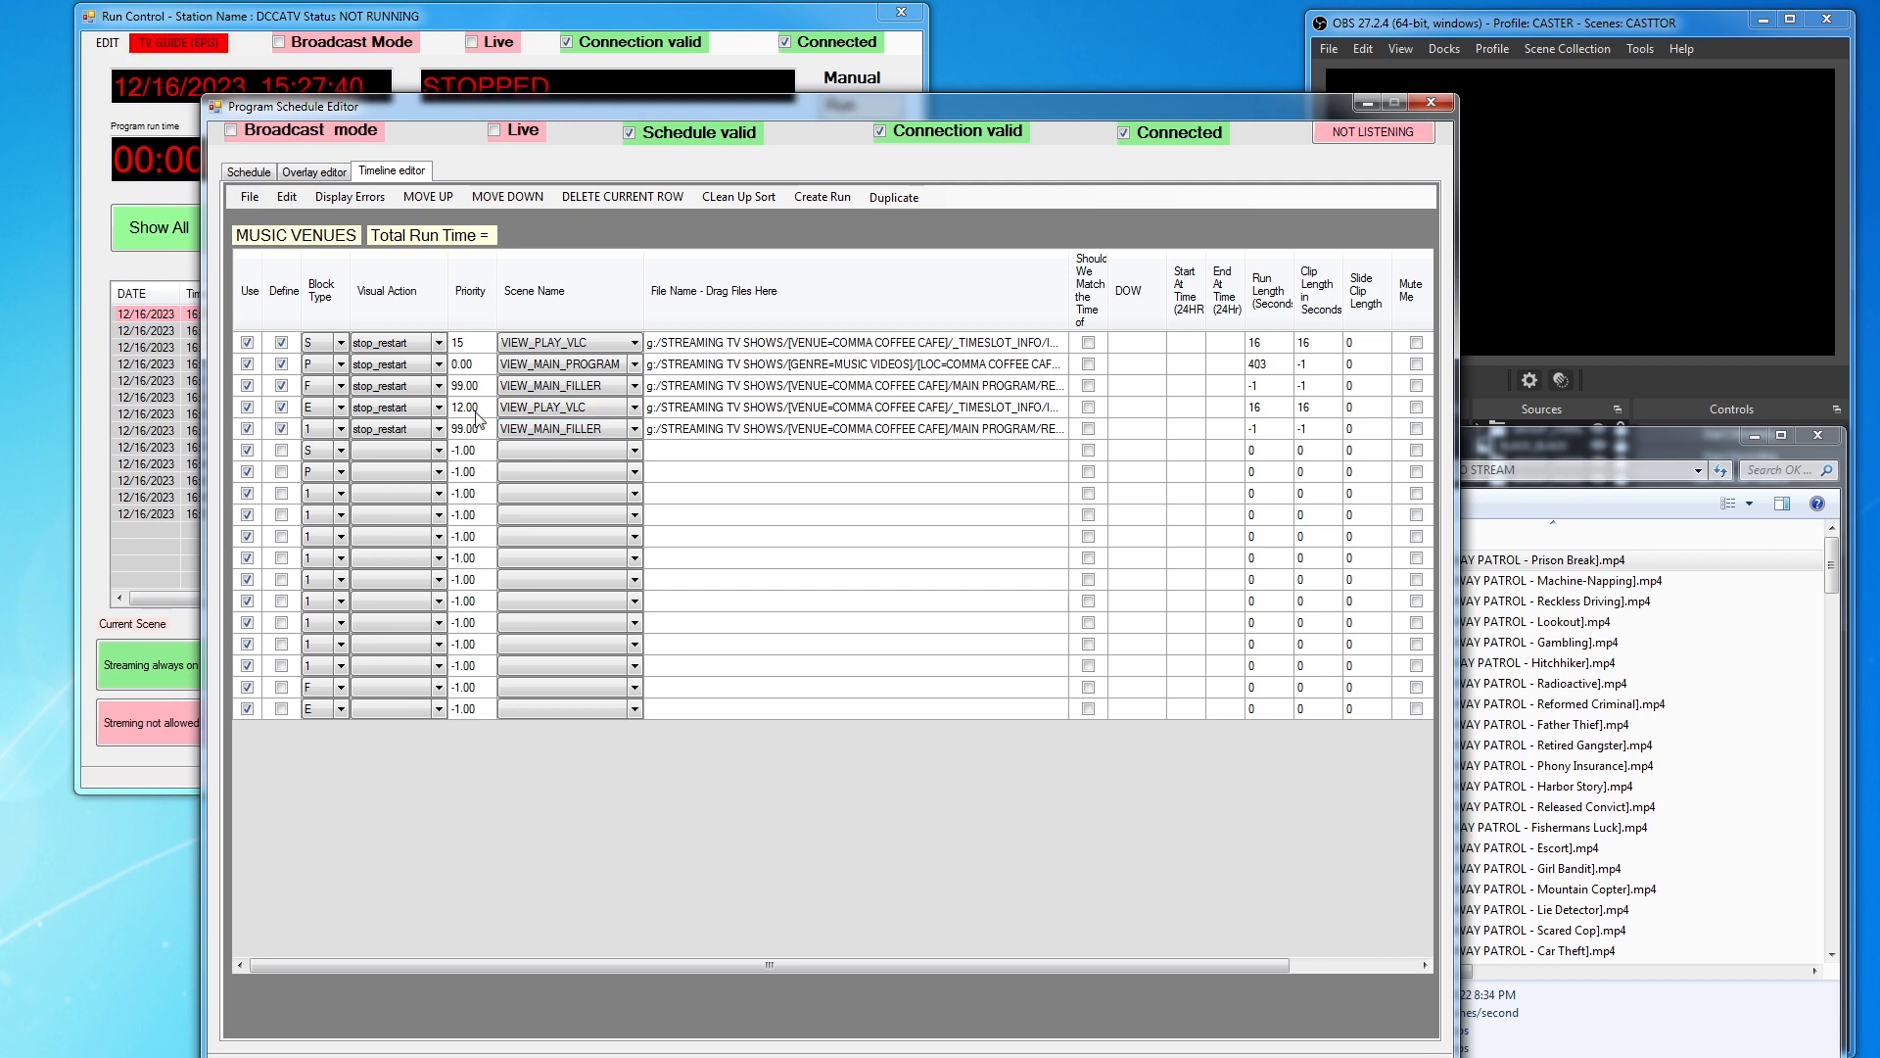
{"action": "left_click", "coordinate": [248, 174]}
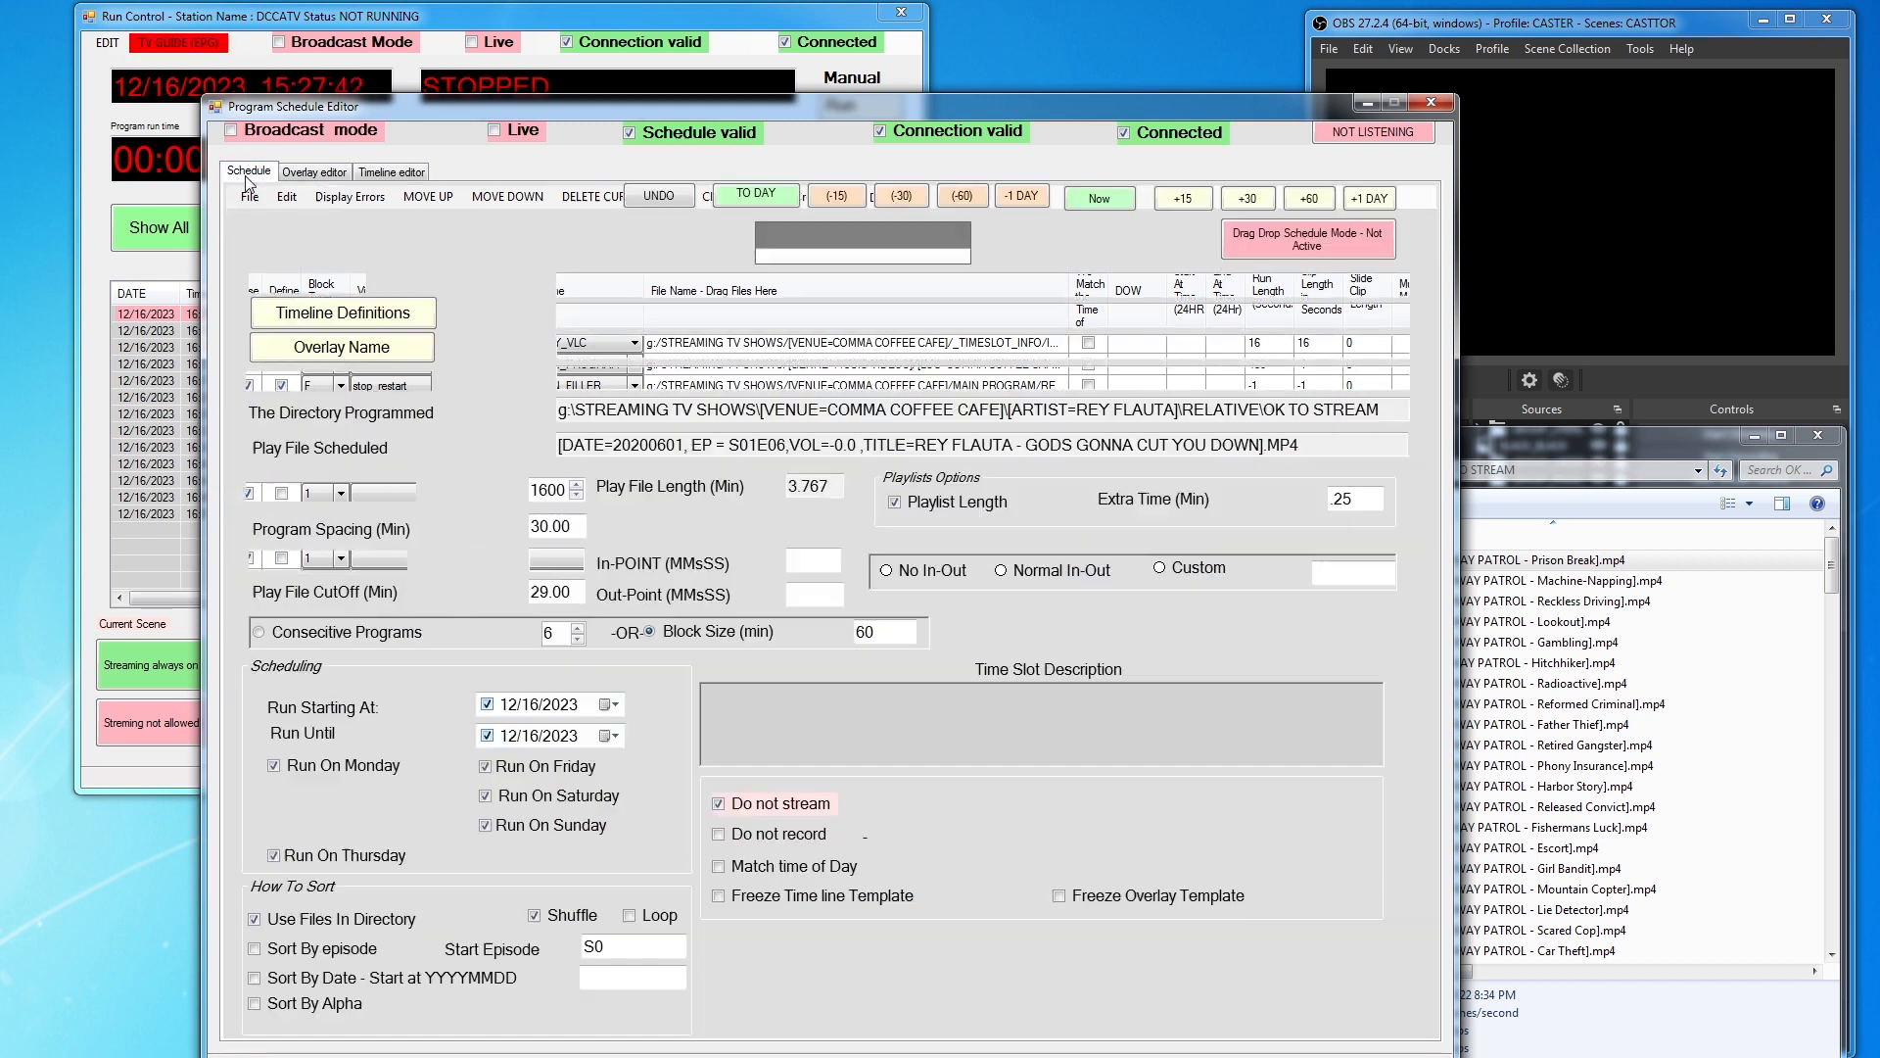
{"action": "left_click", "coordinate": [313, 173]}
{"action": "left_click", "coordinate": [391, 172]}
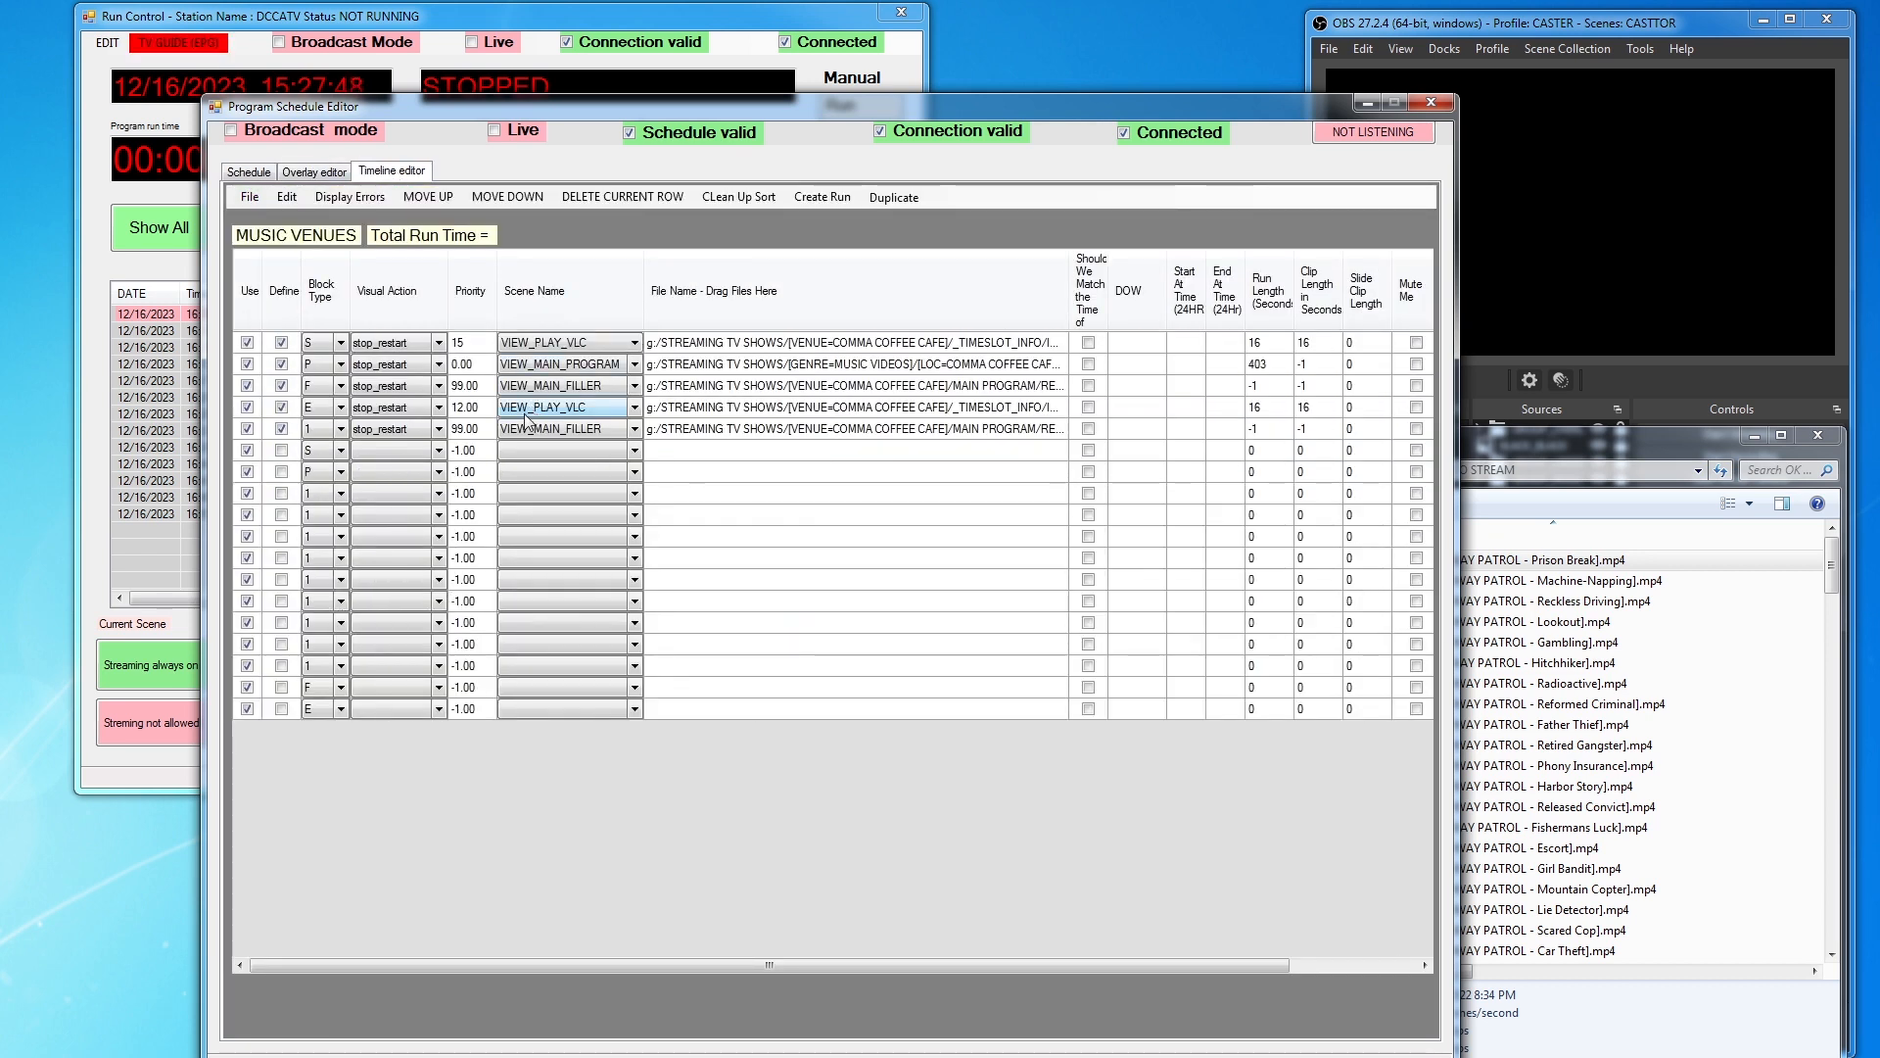
{"action": "left_click", "coordinate": [251, 174]}
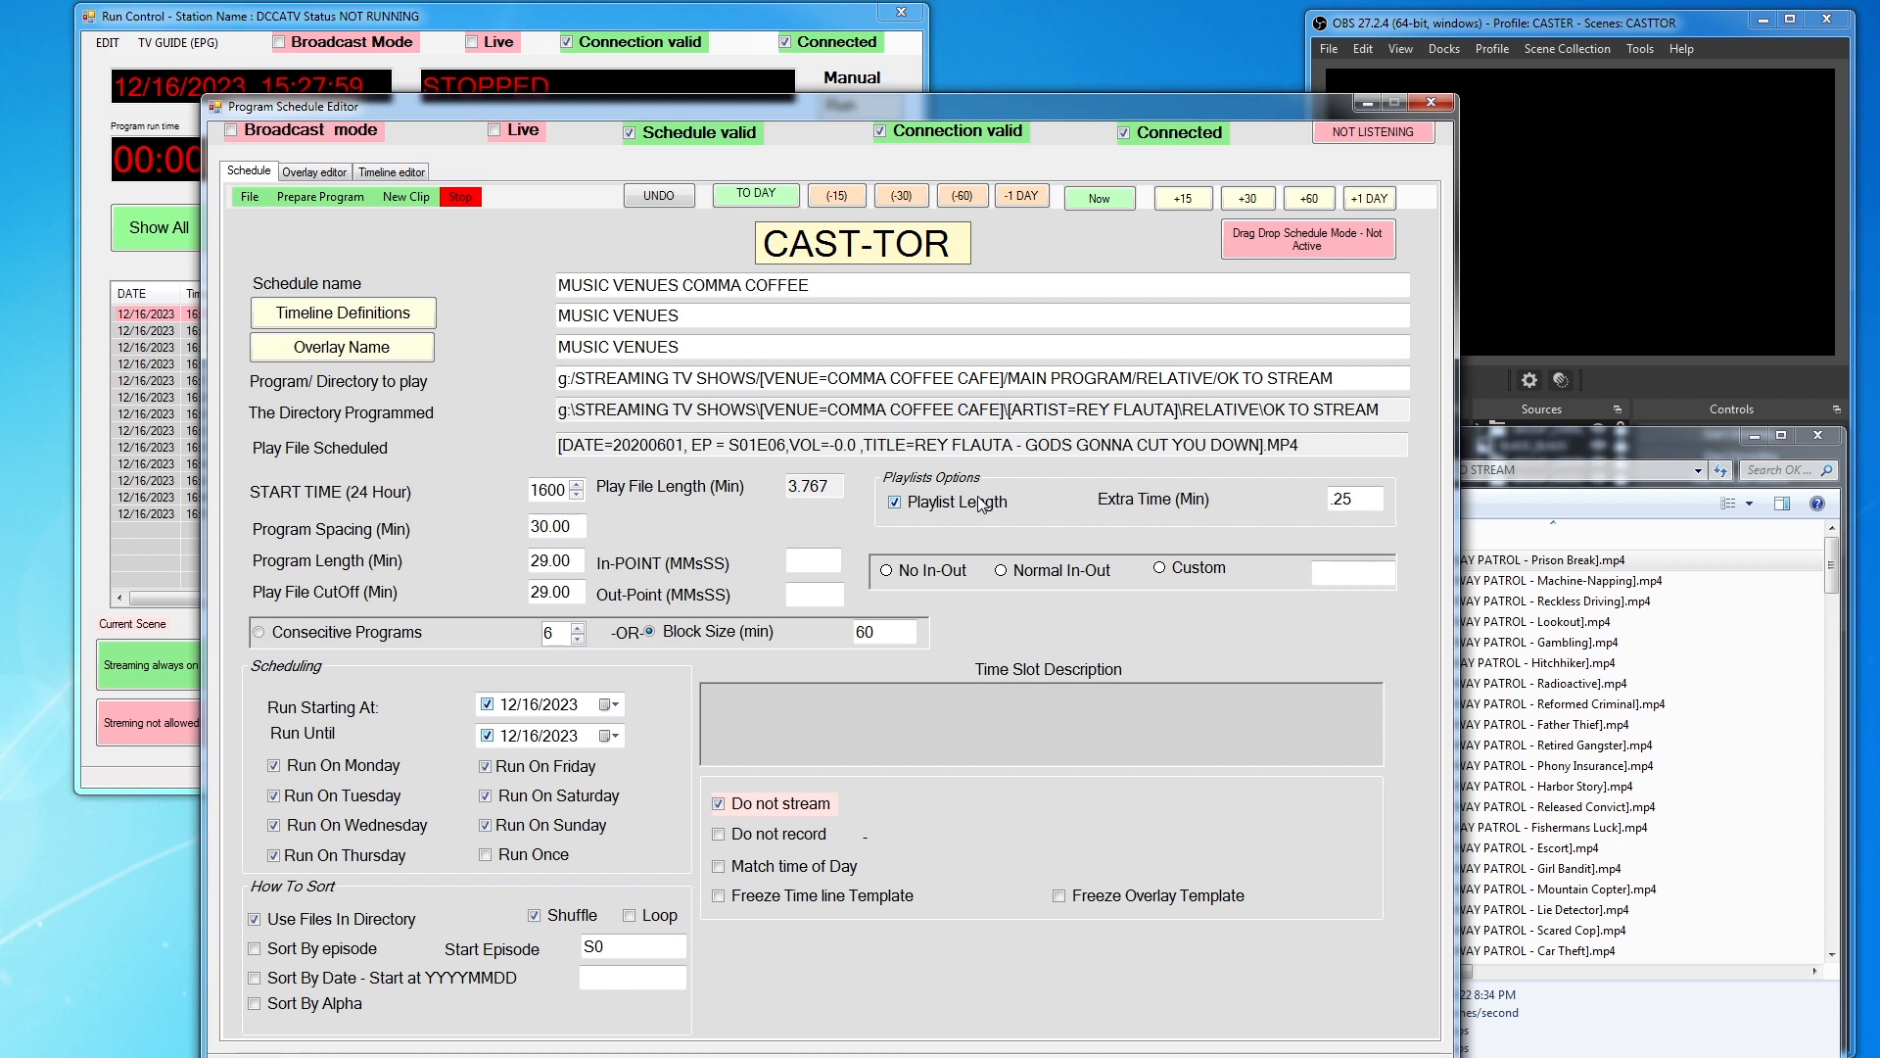
Set the priority of the first S row in the MUSIC VENUES timeline to 9
{"action": "left_click", "coordinate": [391, 172]}
{"action": "left_click", "coordinate": [467, 345]}
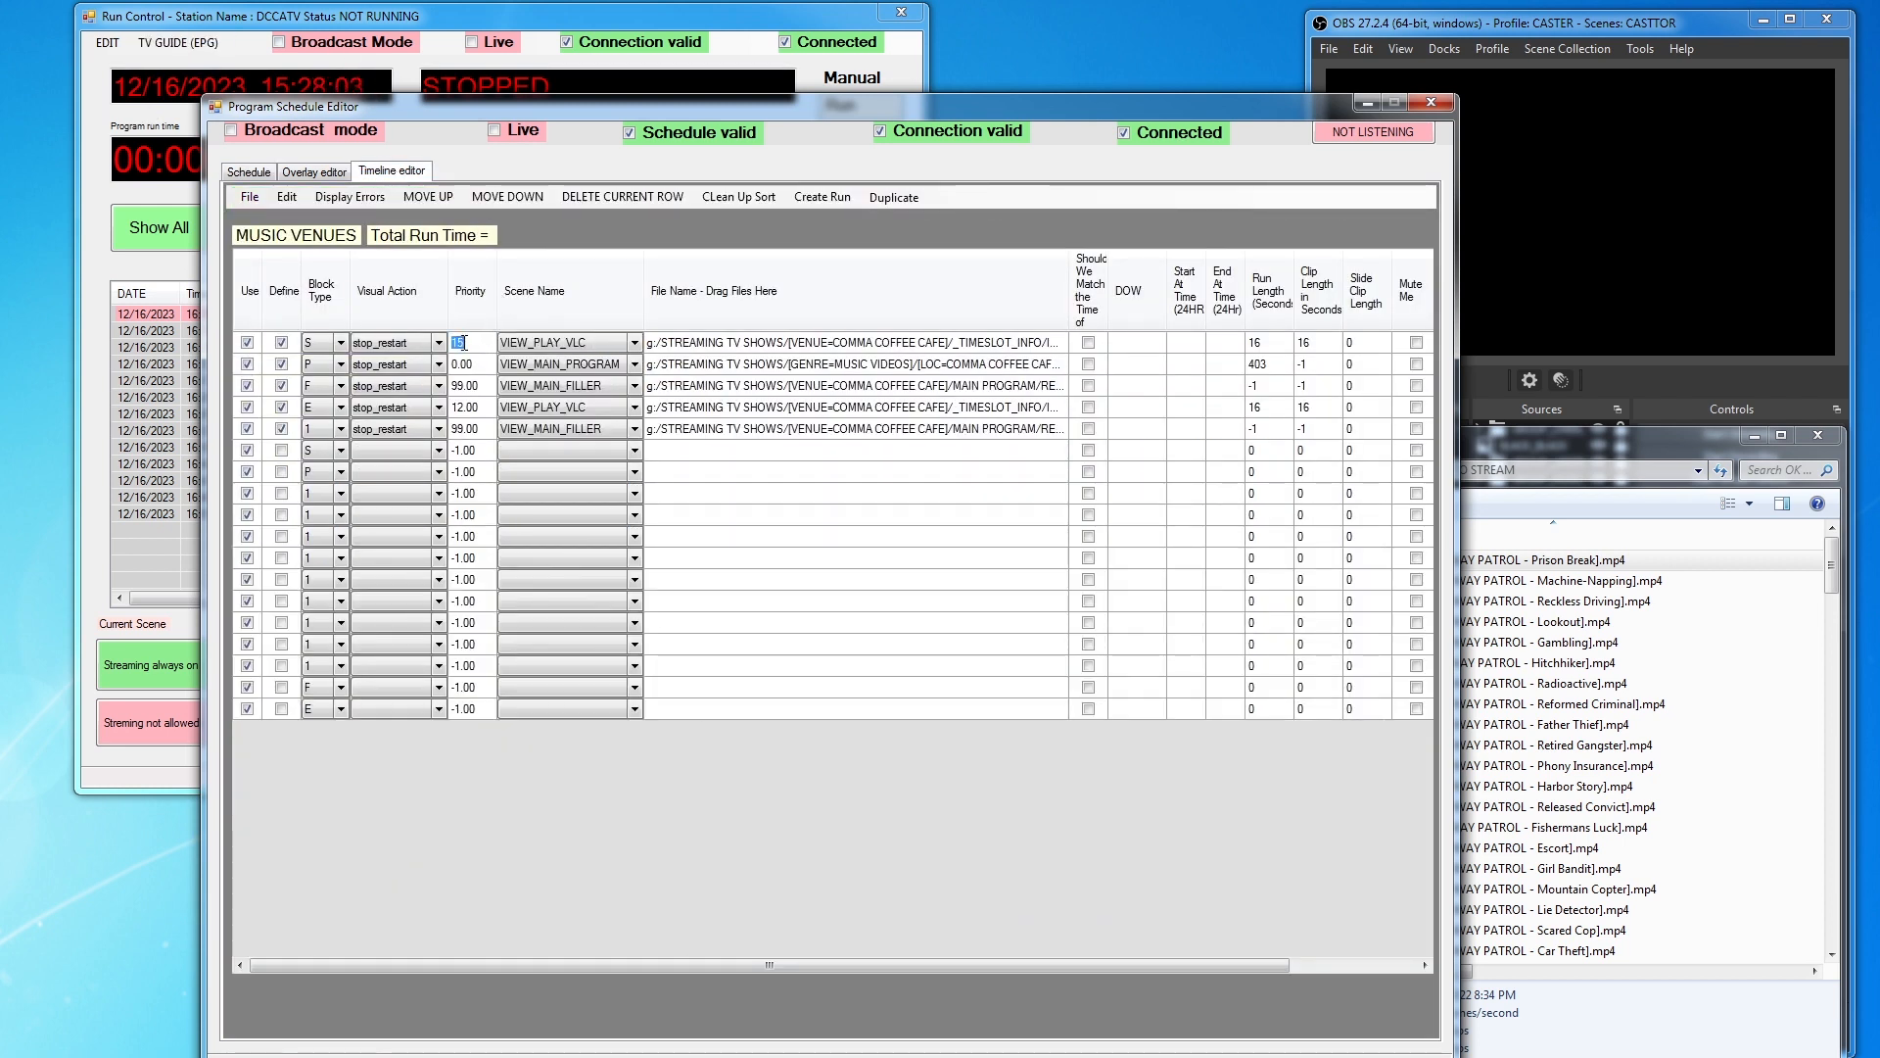
{"action": "type", "text": "9"}
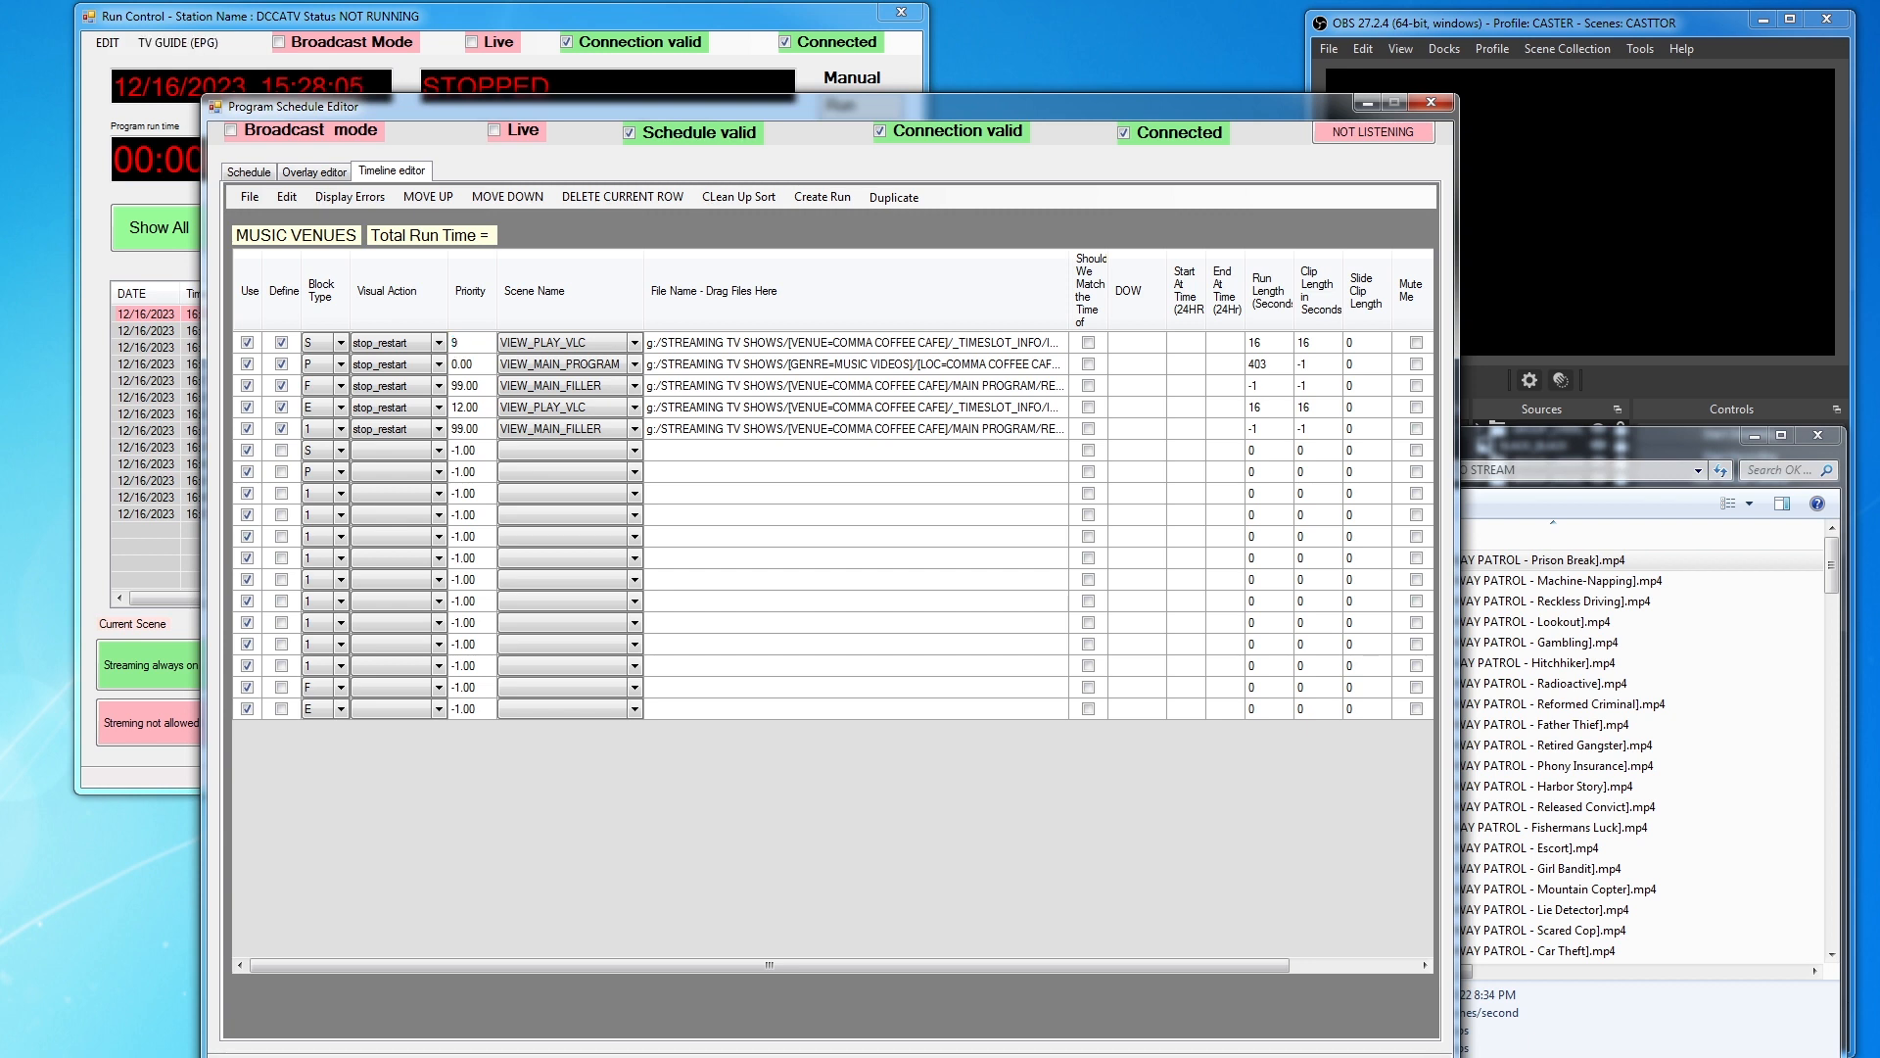
Create the MUSIC VENUES COMMA COFFEE program and add its programs to the schedule
{"action": "left_click", "coordinate": [250, 173]}
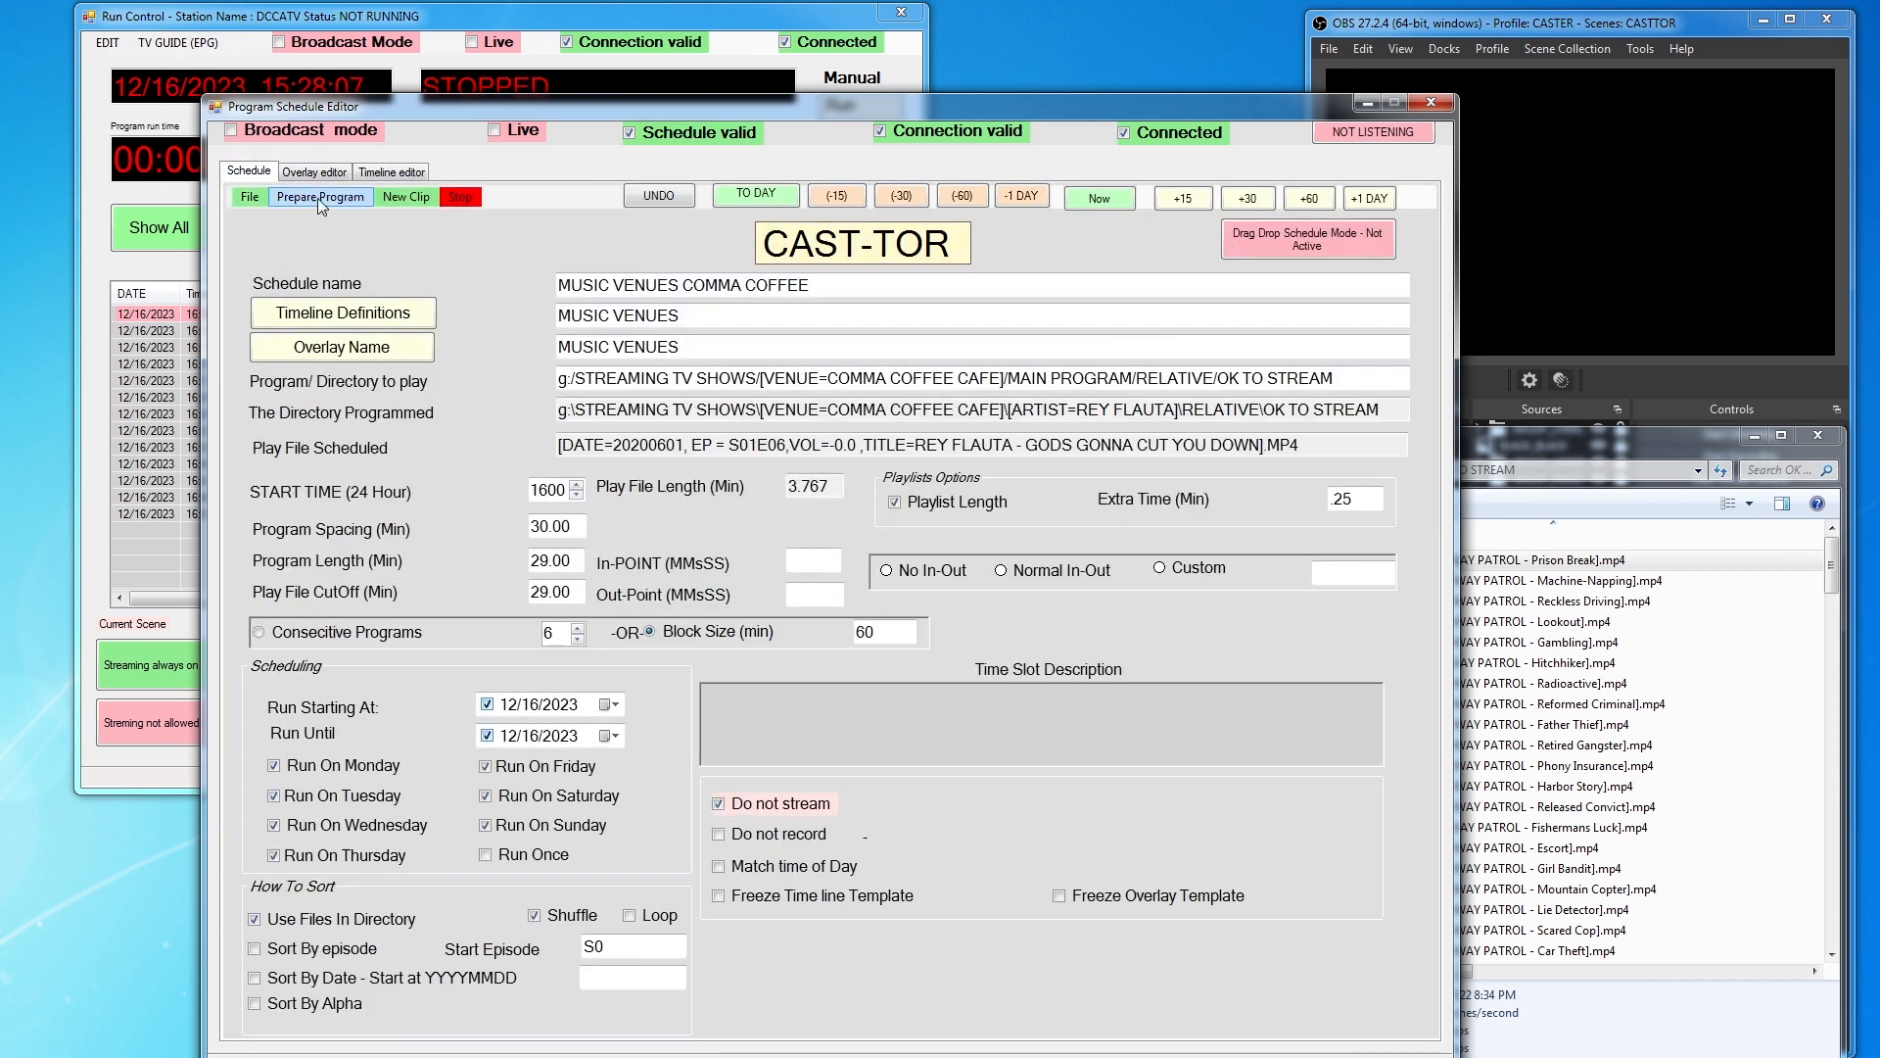
{"action": "left_click", "coordinate": [320, 197]}
{"action": "left_click", "coordinate": [327, 220]}
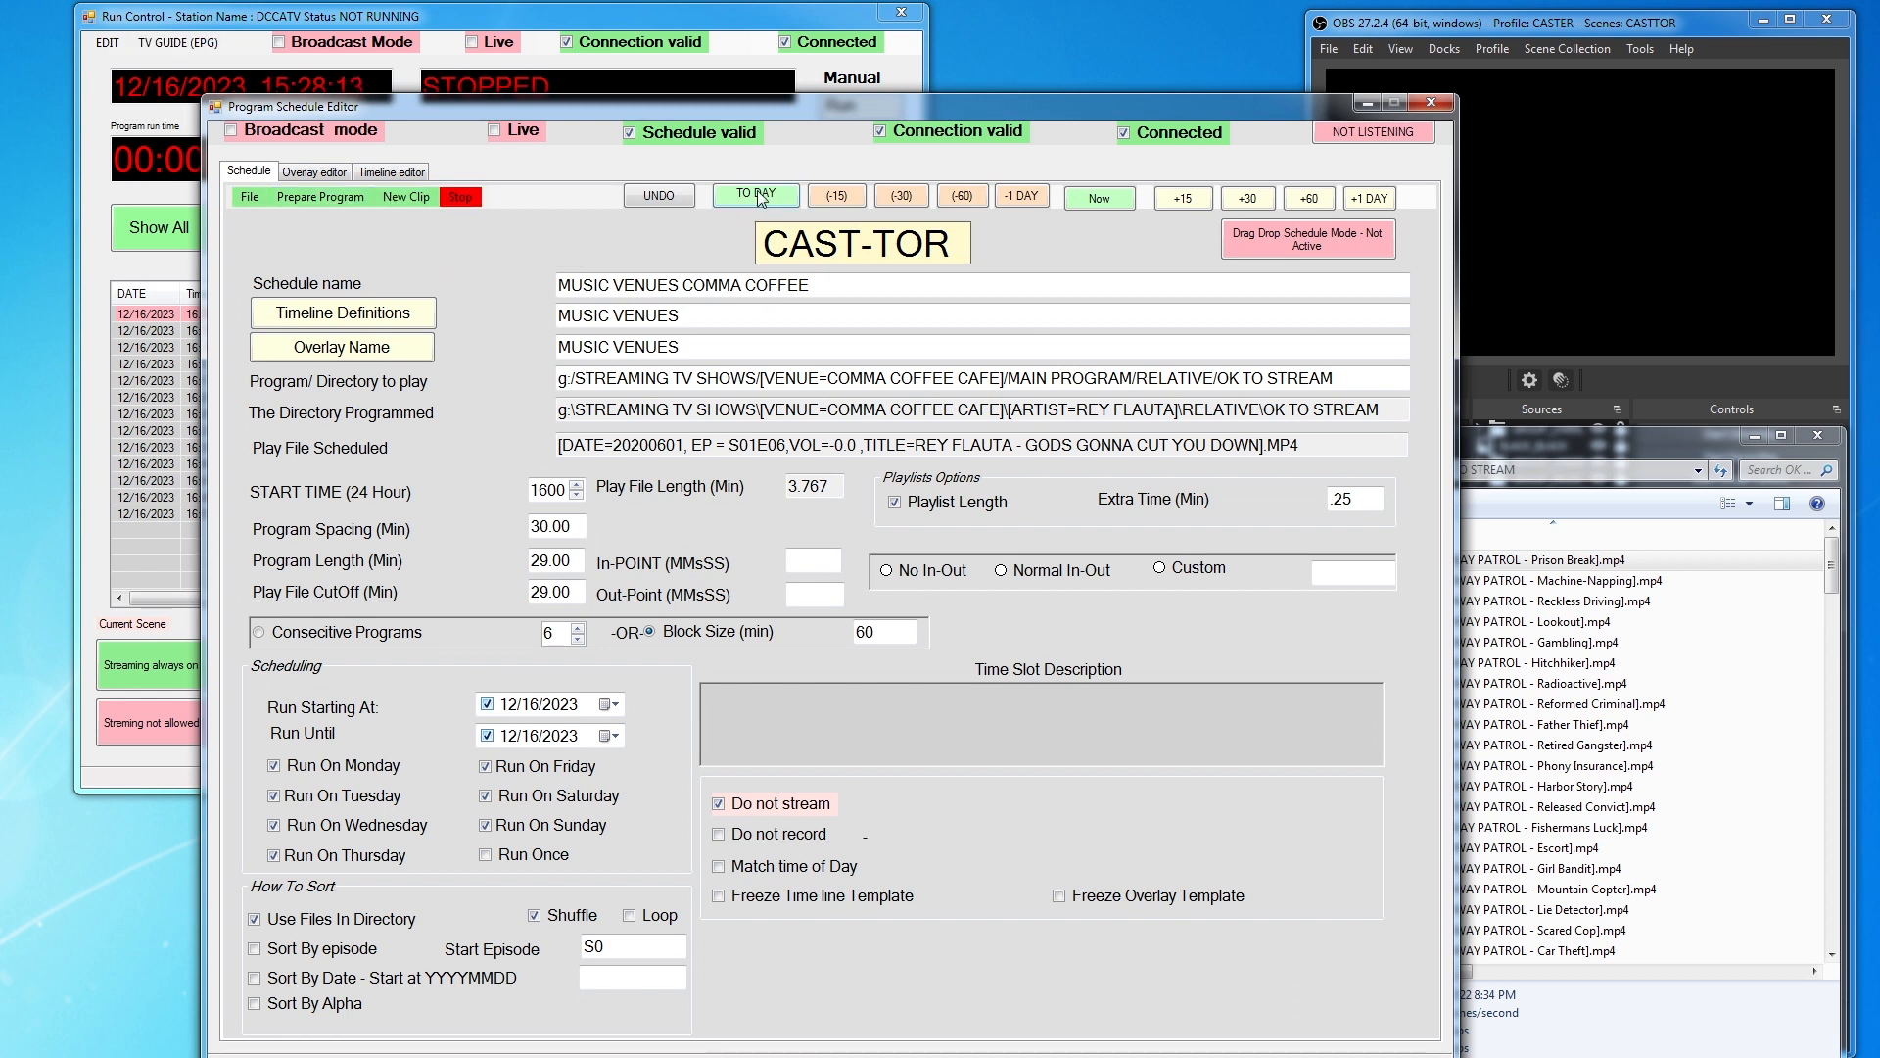
{"action": "left_click", "coordinate": [303, 196]}
{"action": "left_click", "coordinate": [409, 256]}
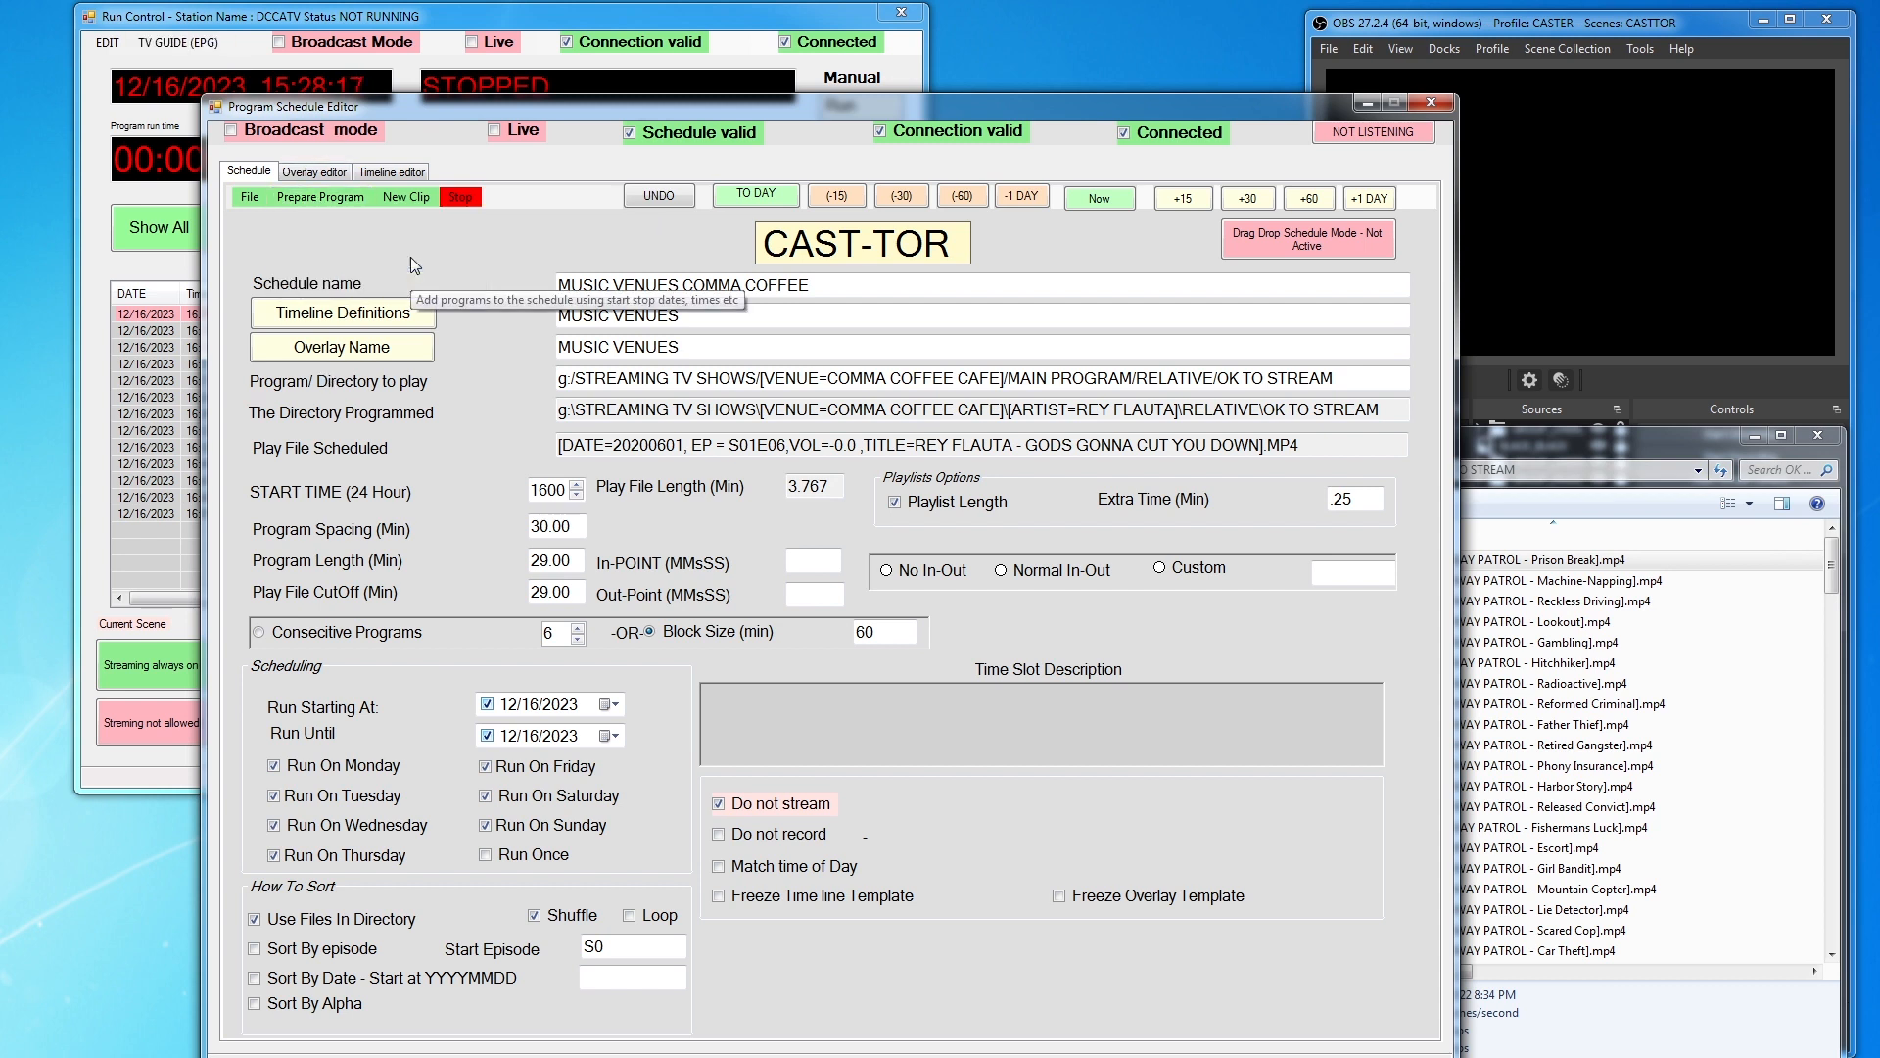
Bring the Run Control program list into view and return to the Program Schedule Editor
{"action": "left_click_drag", "start_coordinate": [735, 102], "coordinate": [831, 31]}
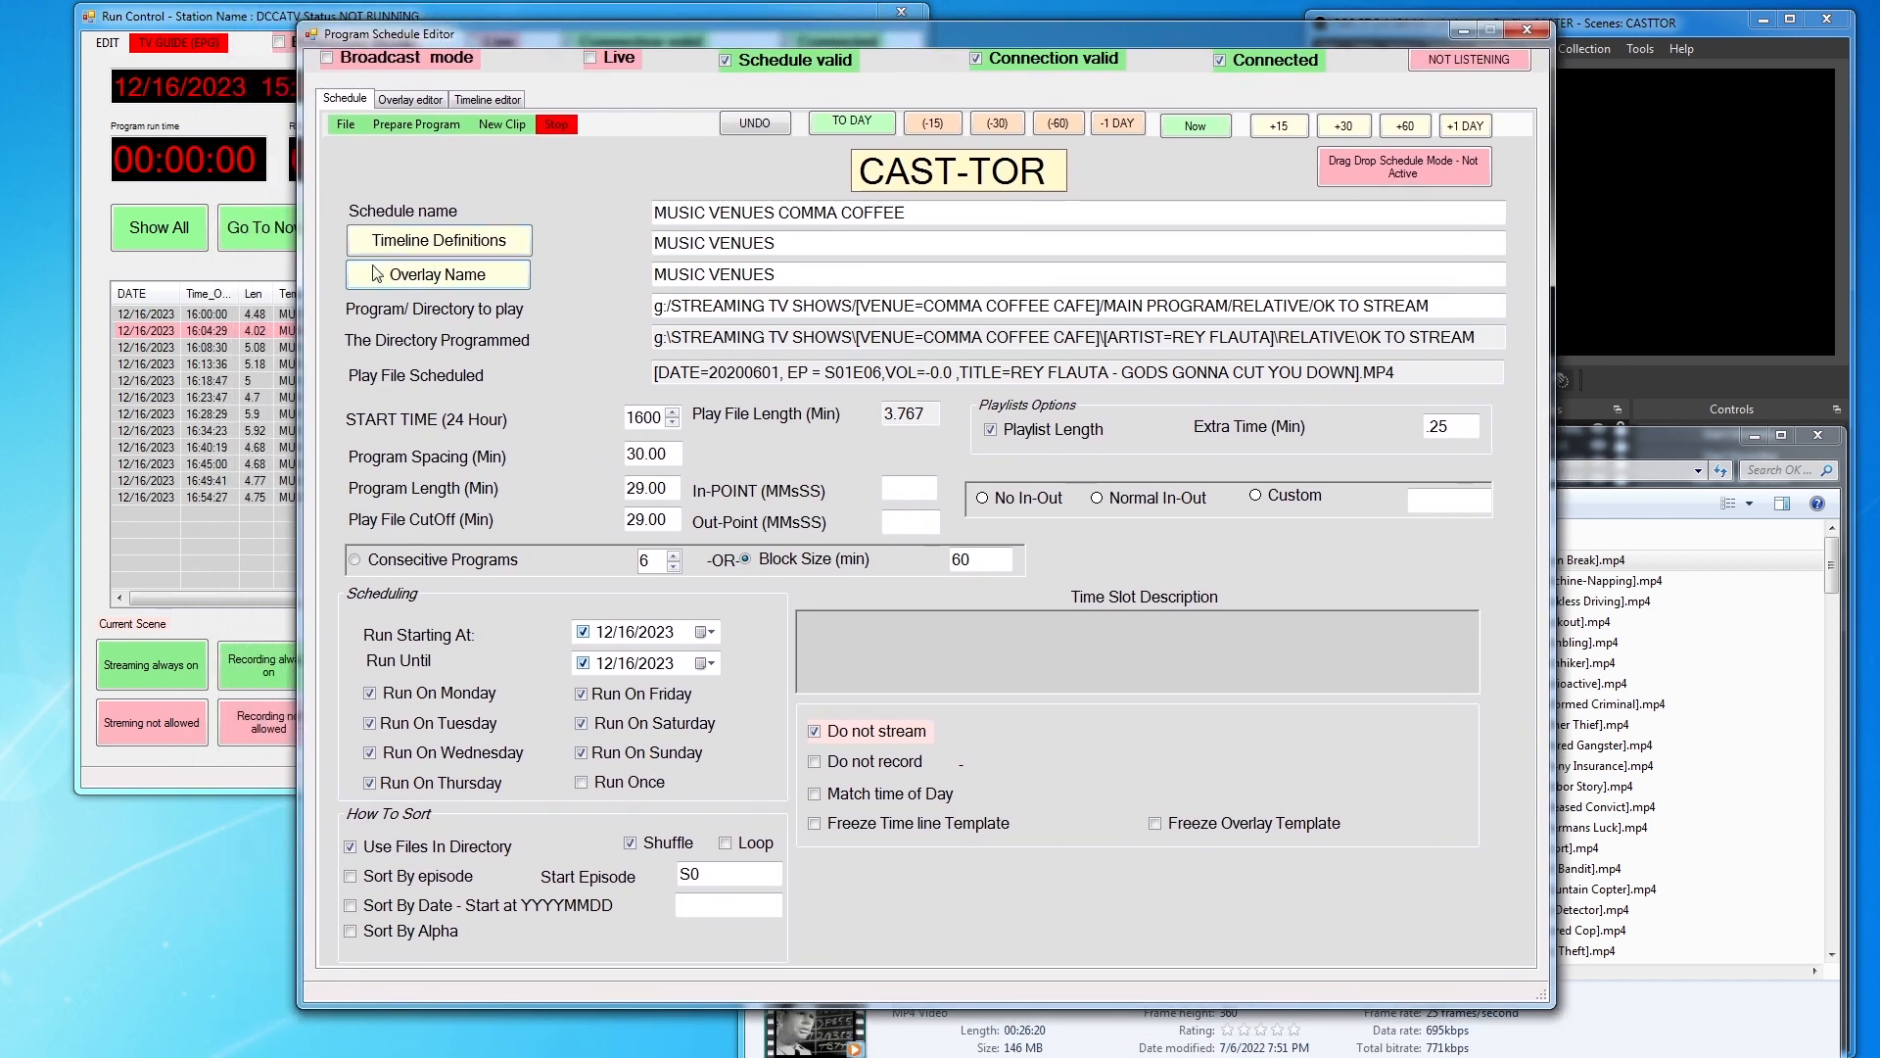
{"action": "left_click", "coordinate": [250, 18]}
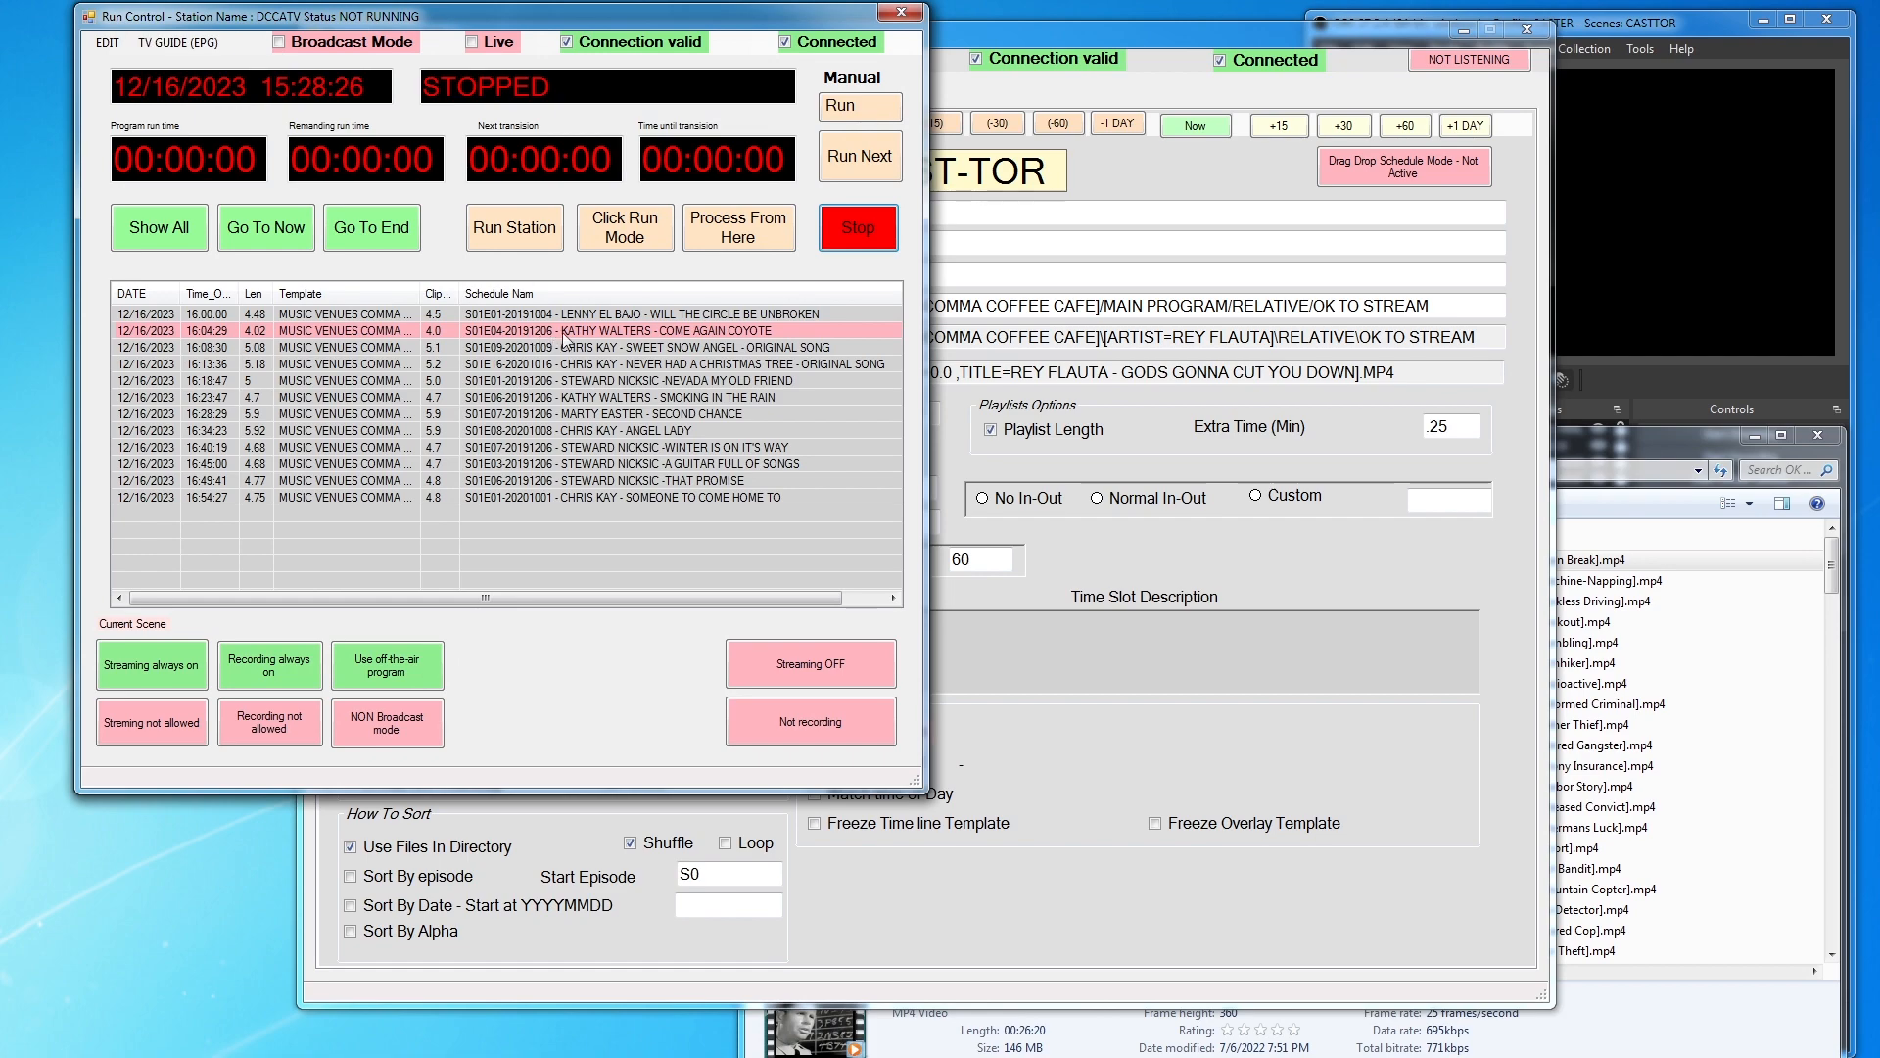
{"action": "left_click", "coordinate": [740, 229]}
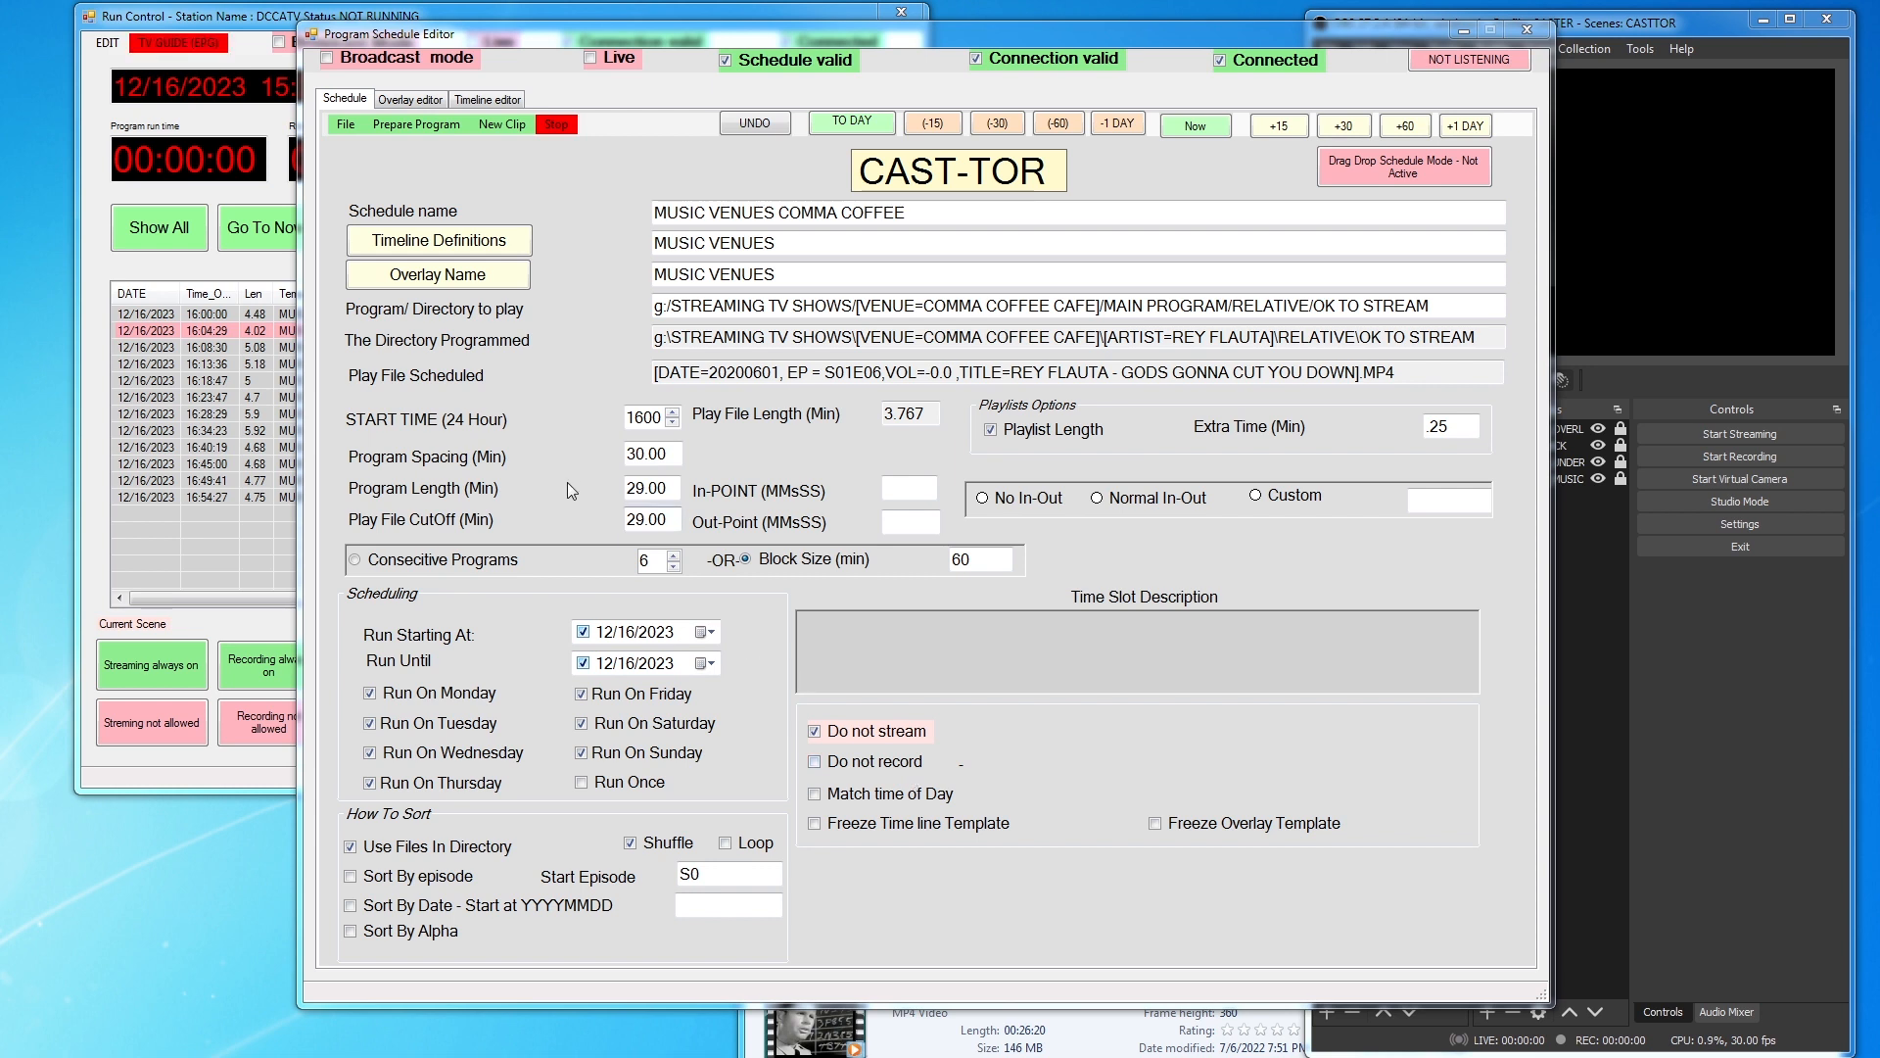
Enable Match time of Day for the MUSIC VENUES COMMA COFFEE schedule and disable it again
{"action": "left_click", "coordinate": [815, 793]}
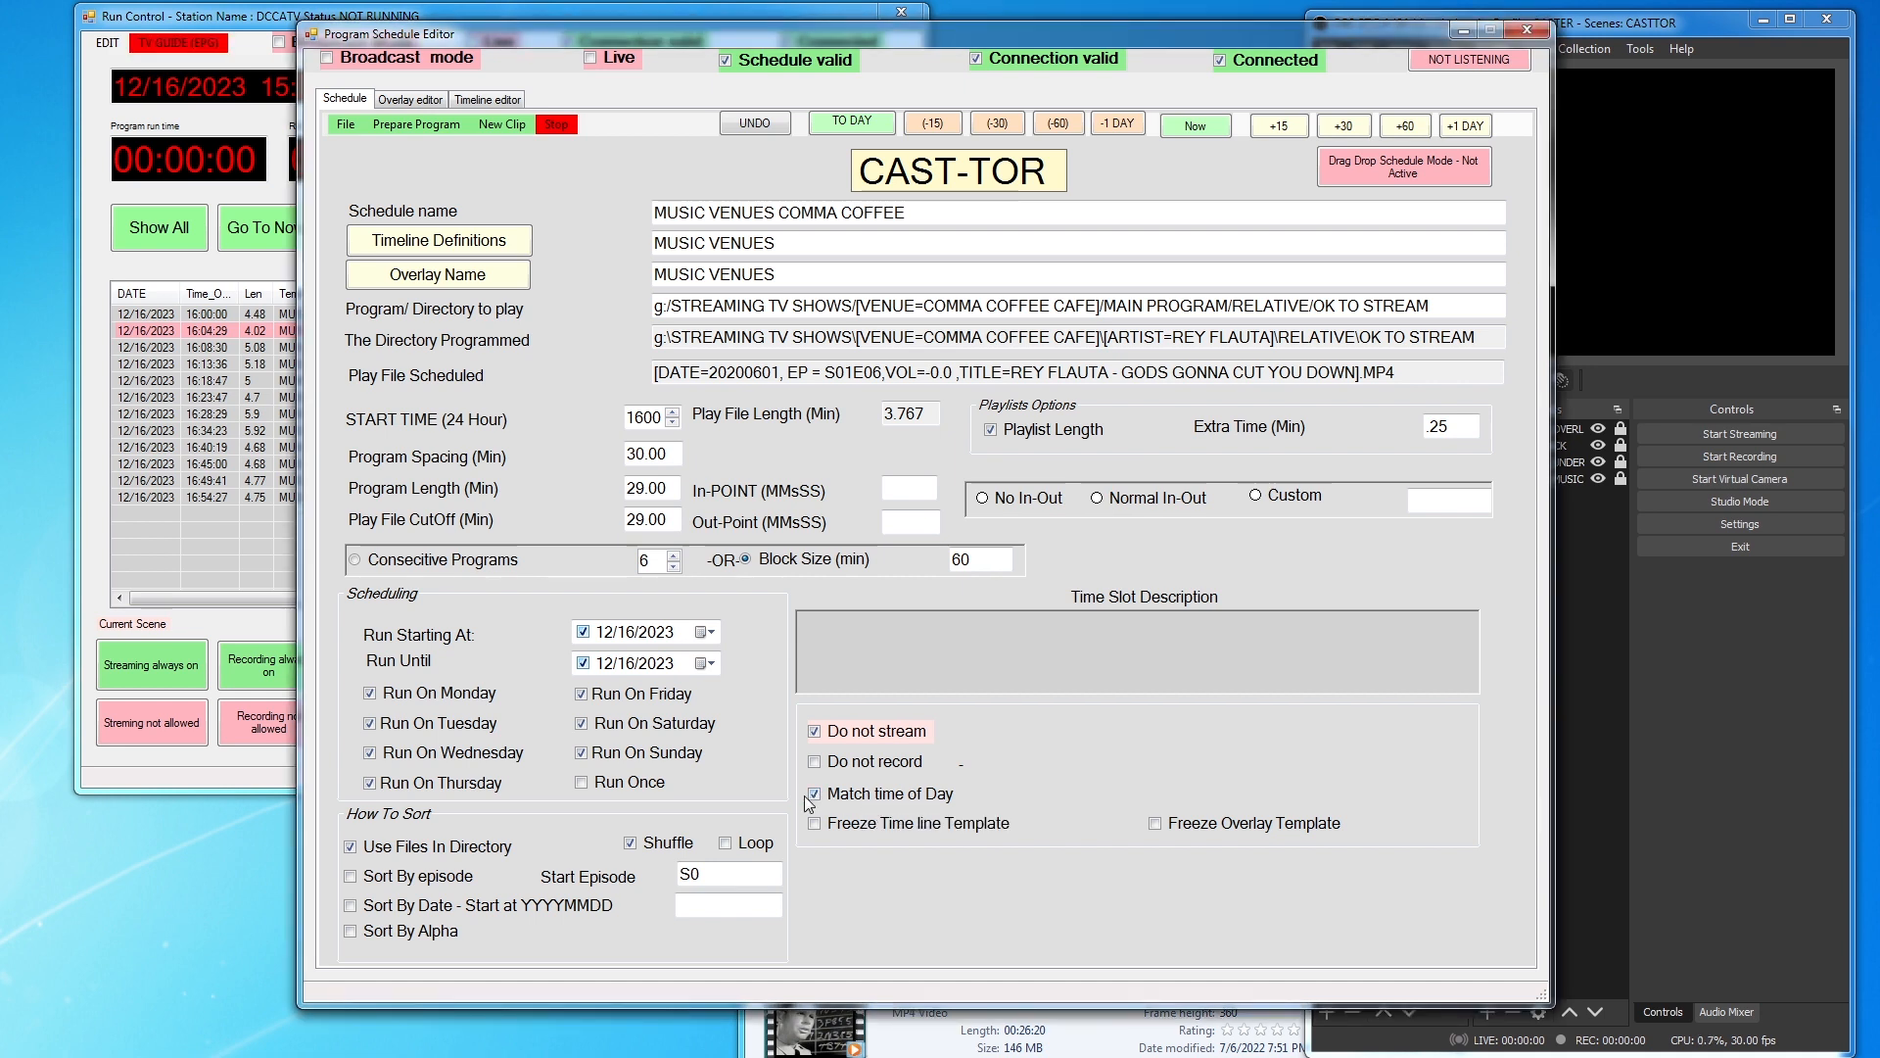
{"action": "left_click", "coordinate": [833, 799]}
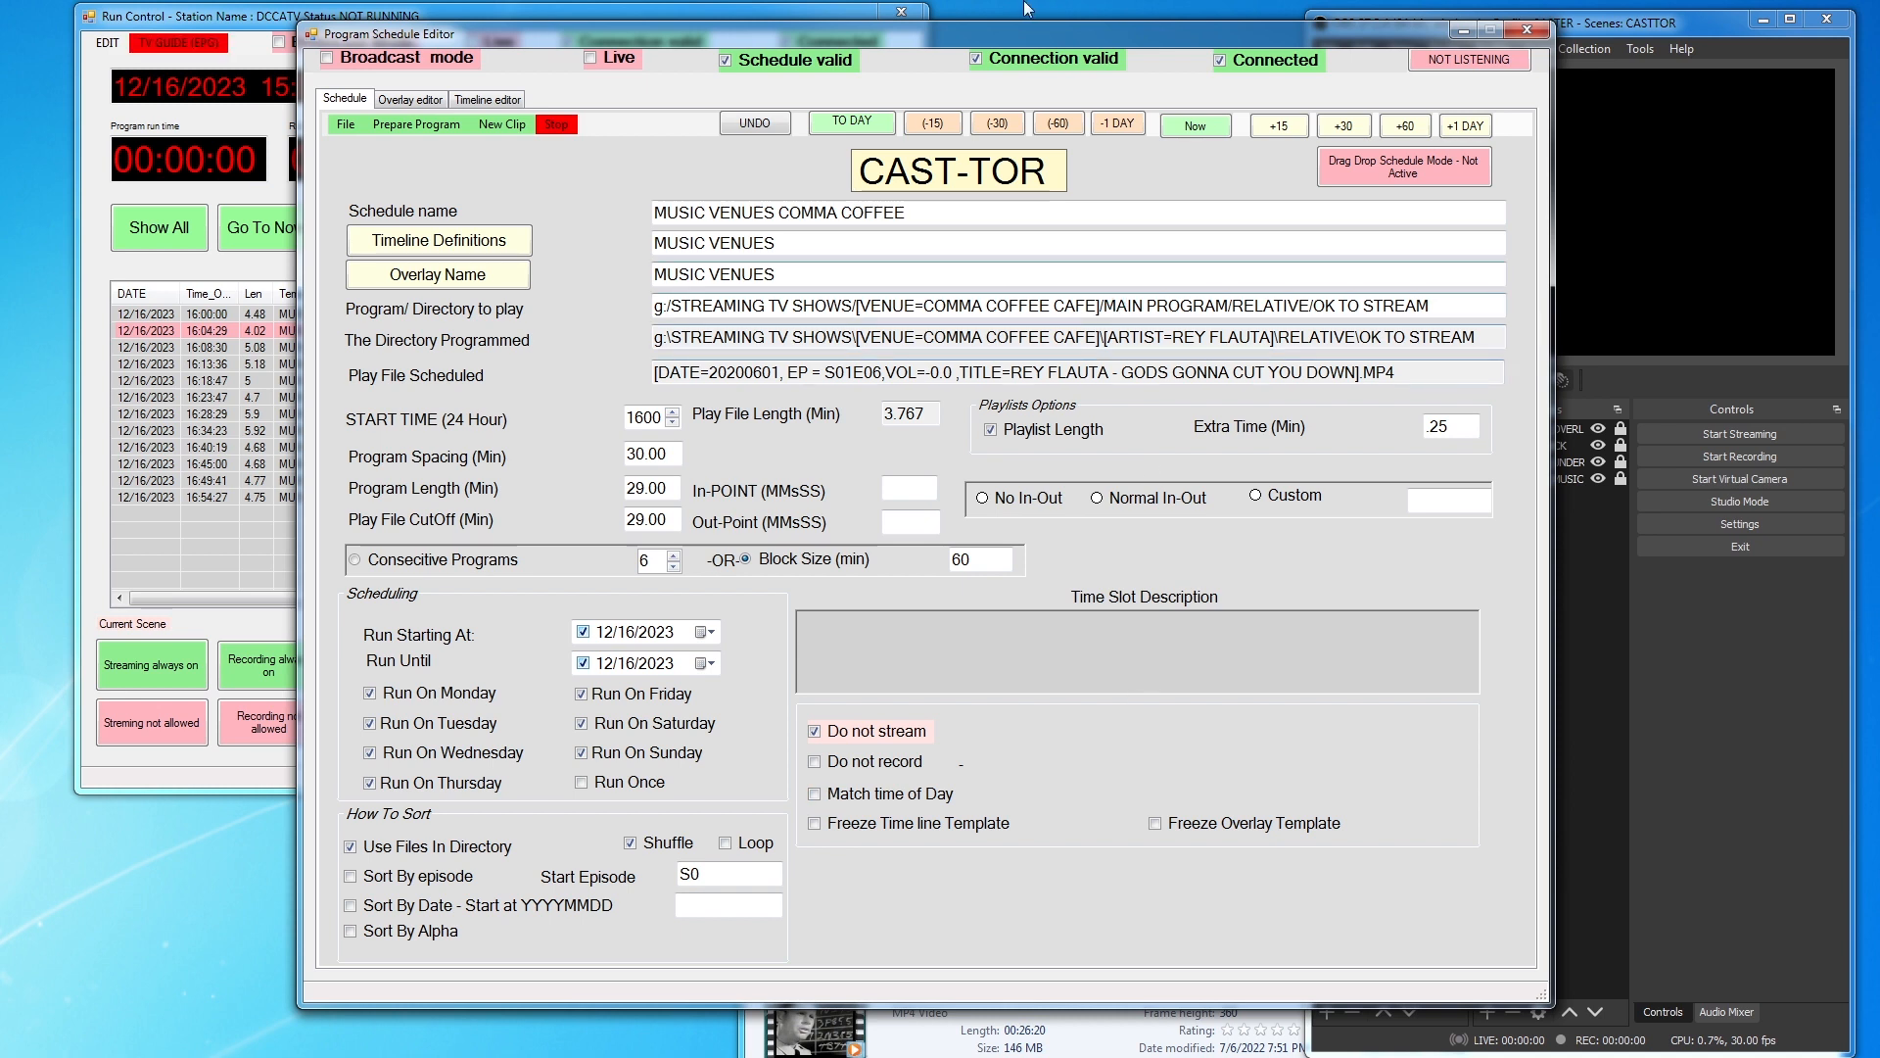
{"action": "left_click_drag", "start_coordinate": [1132, 30], "coordinate": [887, 29]}
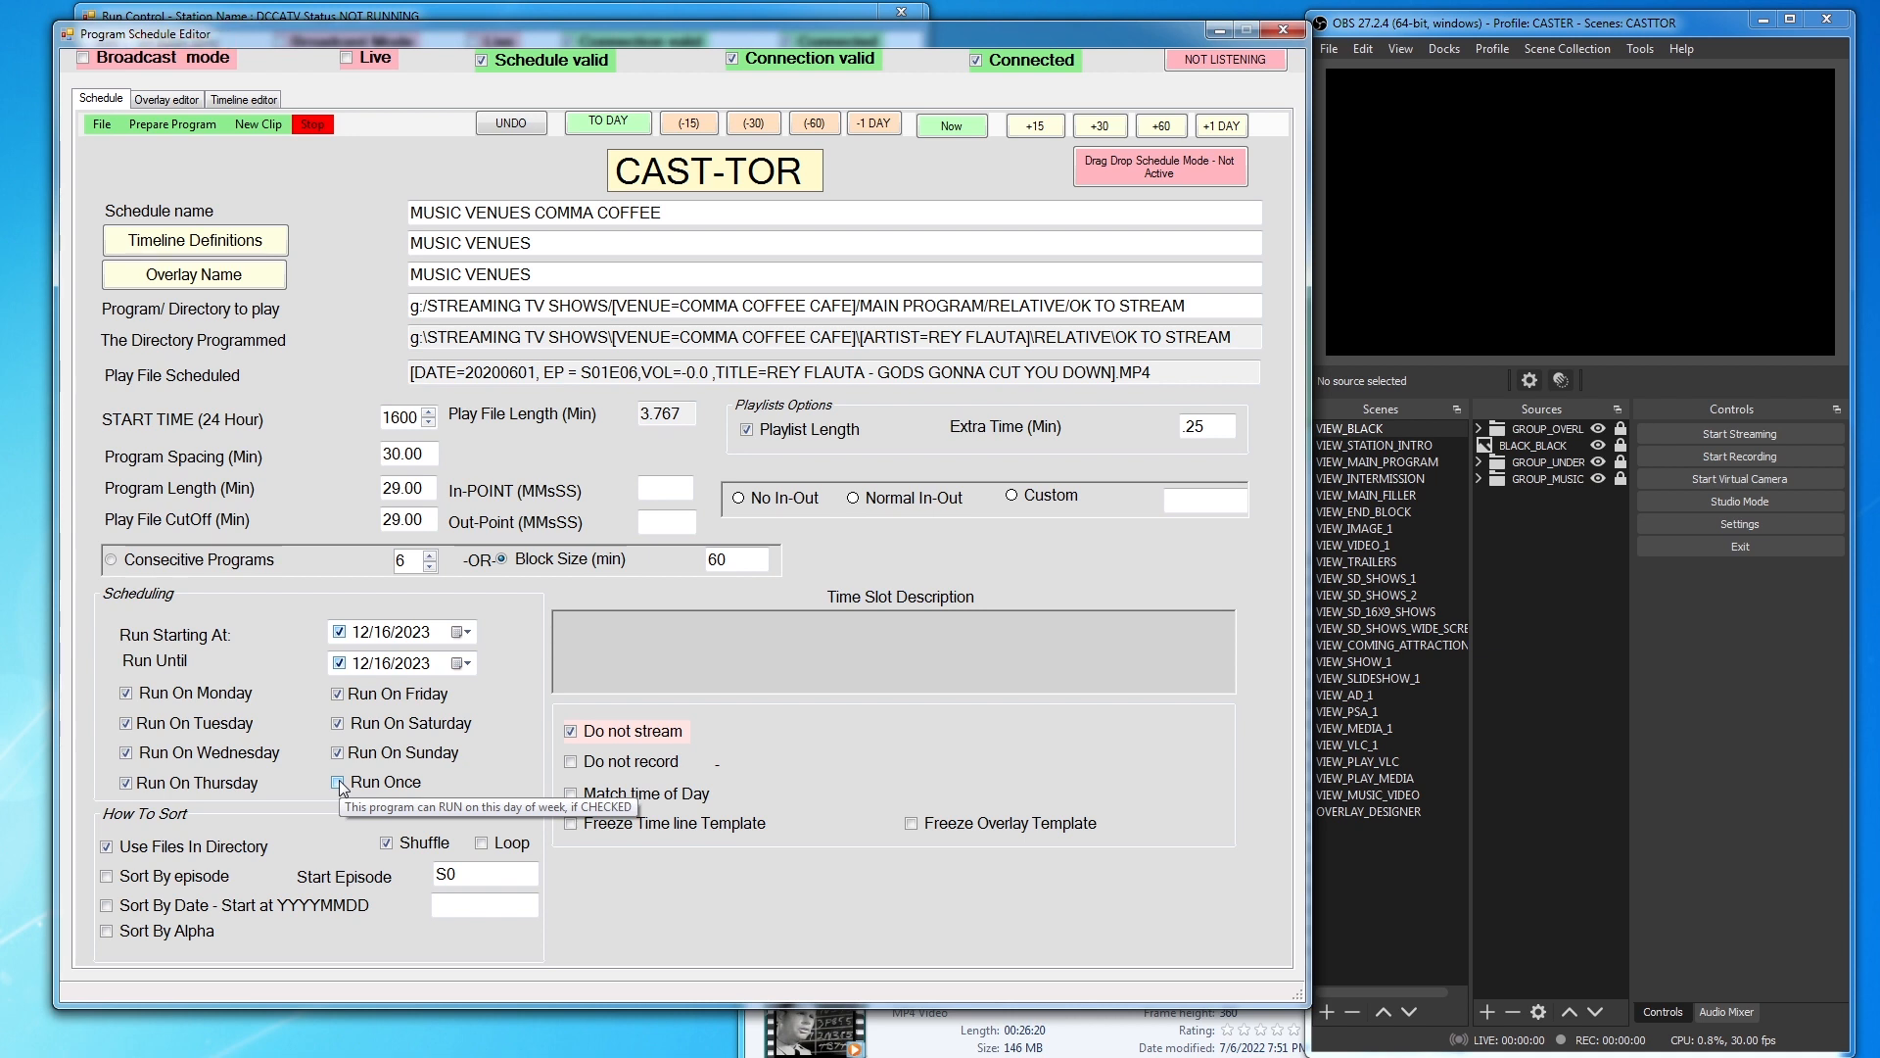
Set the schedule's file order to Loop instead of Shuffle and enable Sort By episode
{"action": "left_click", "coordinate": [482, 843]}
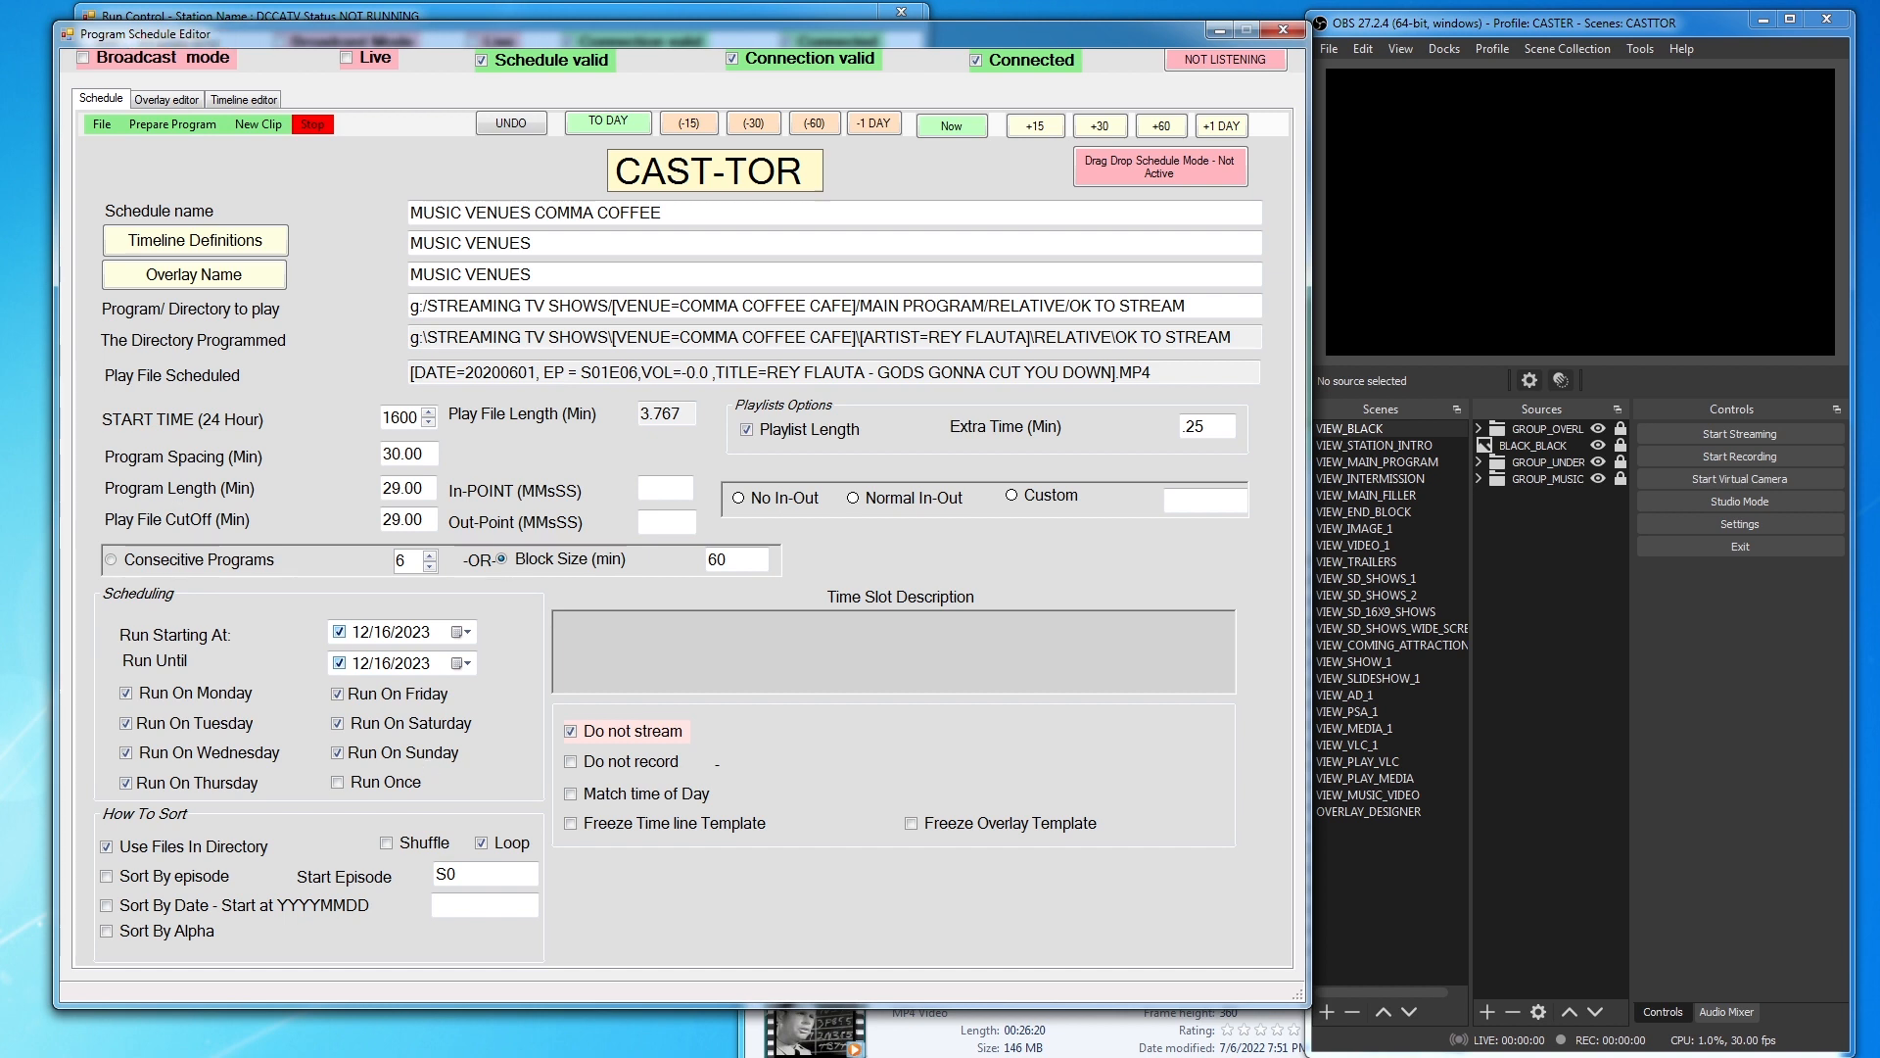
{"action": "left_click", "coordinate": [106, 877]}
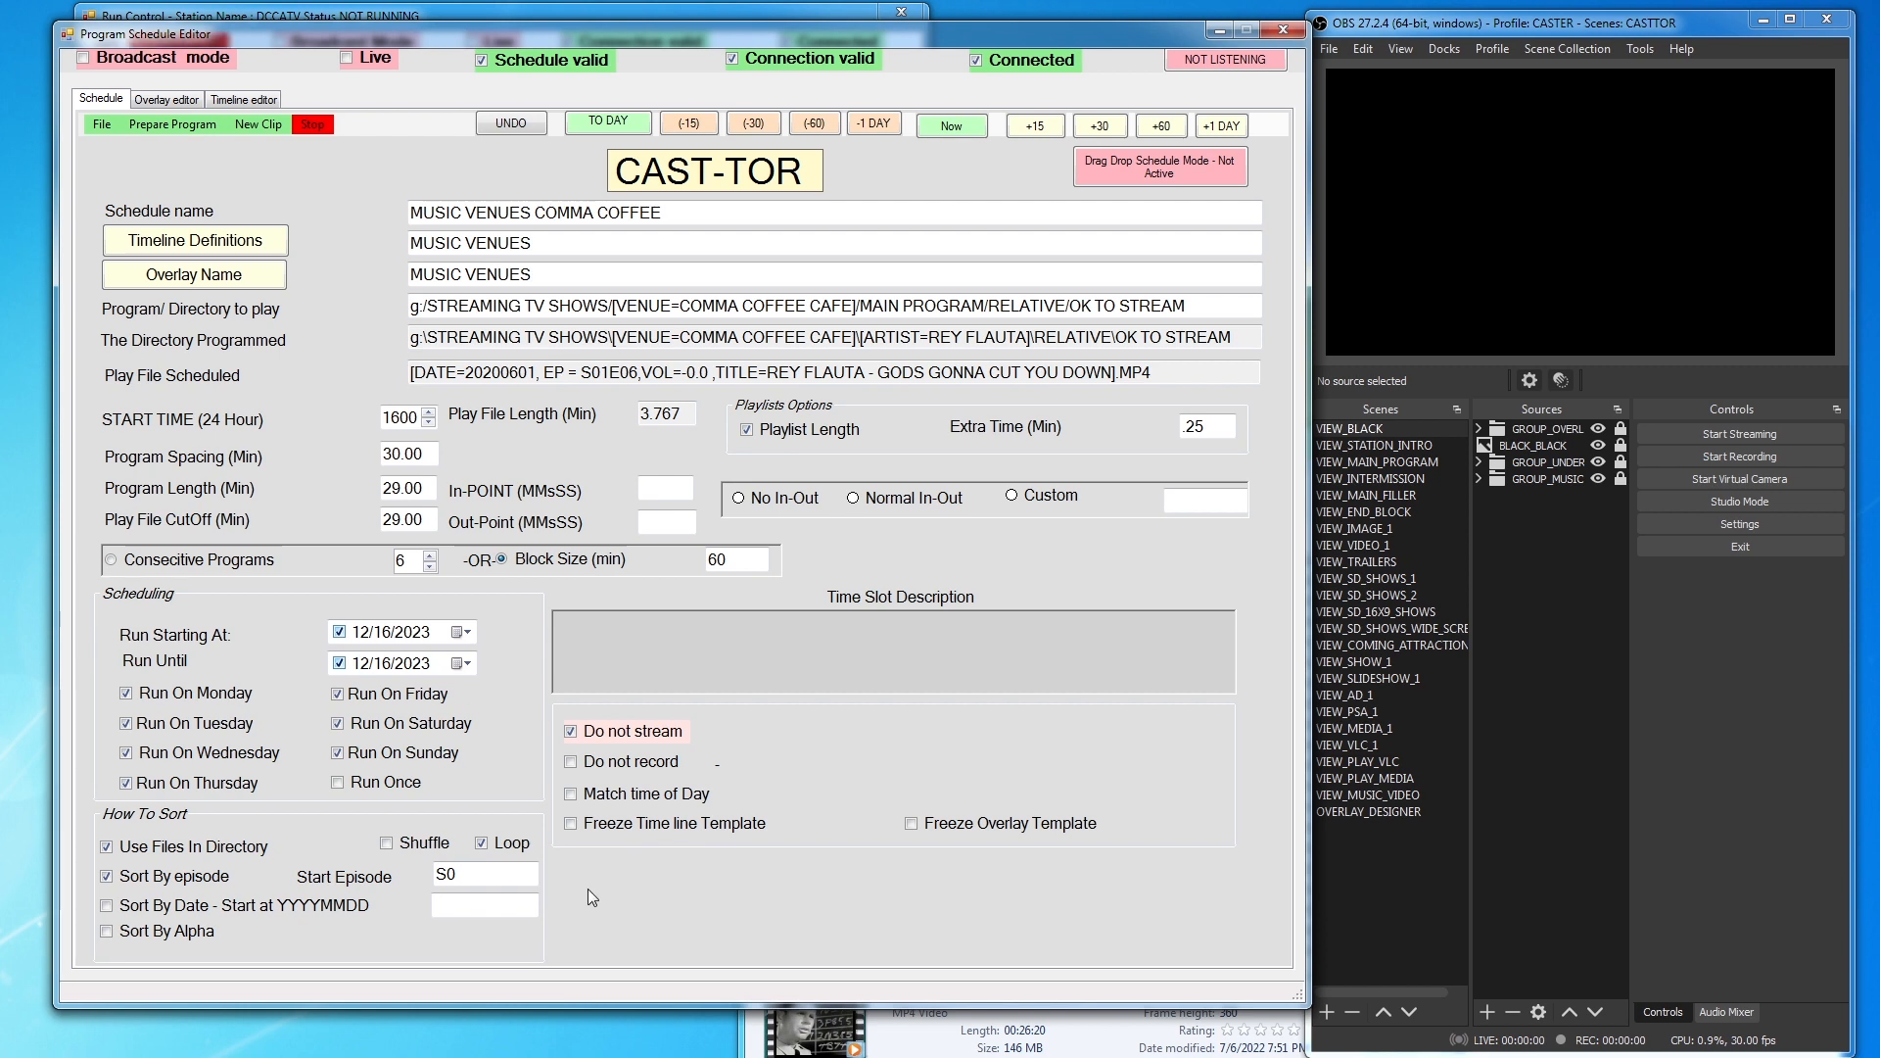
Try out Freeze Time line Template and Freeze Overlay Template, and clear both options
{"action": "left_click", "coordinate": [573, 824]}
{"action": "left_click_drag", "start_coordinate": [476, 30], "coordinate": [915, 32]}
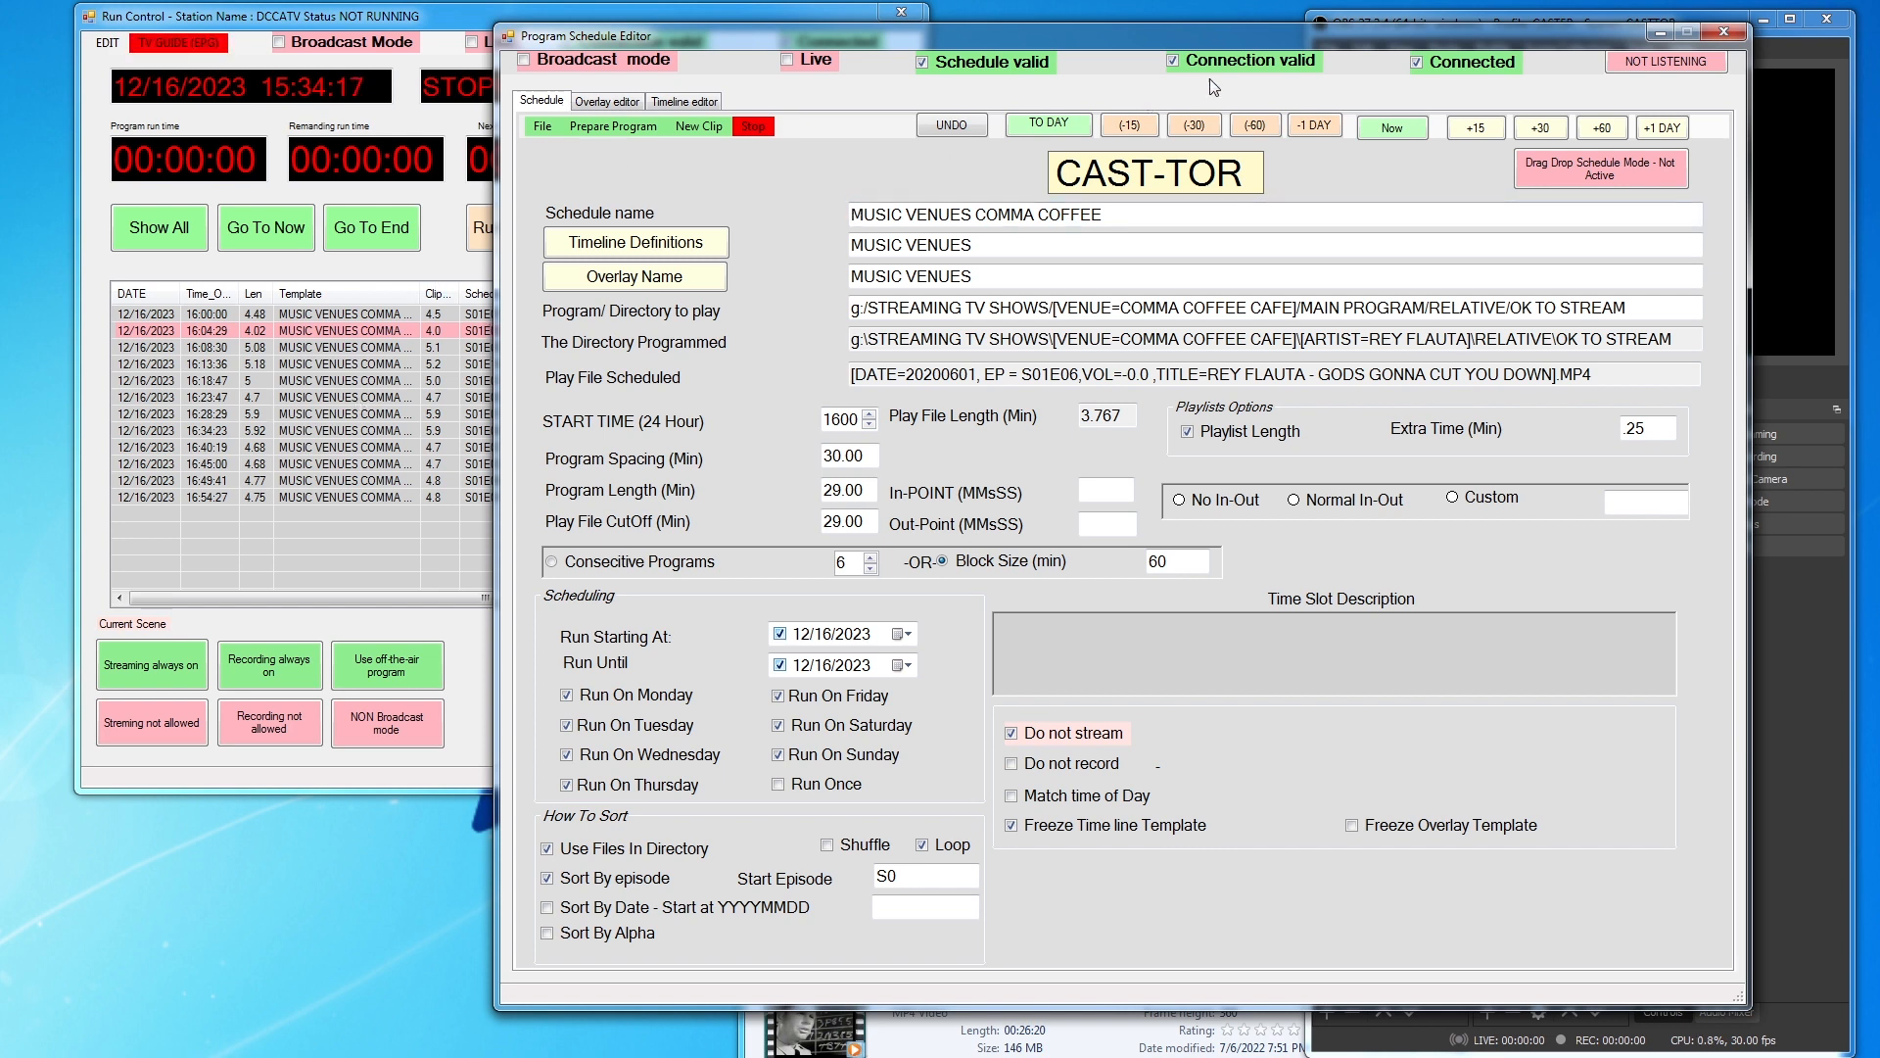
{"action": "left_click_drag", "start_coordinate": [1278, 41], "coordinate": [1186, 50]}
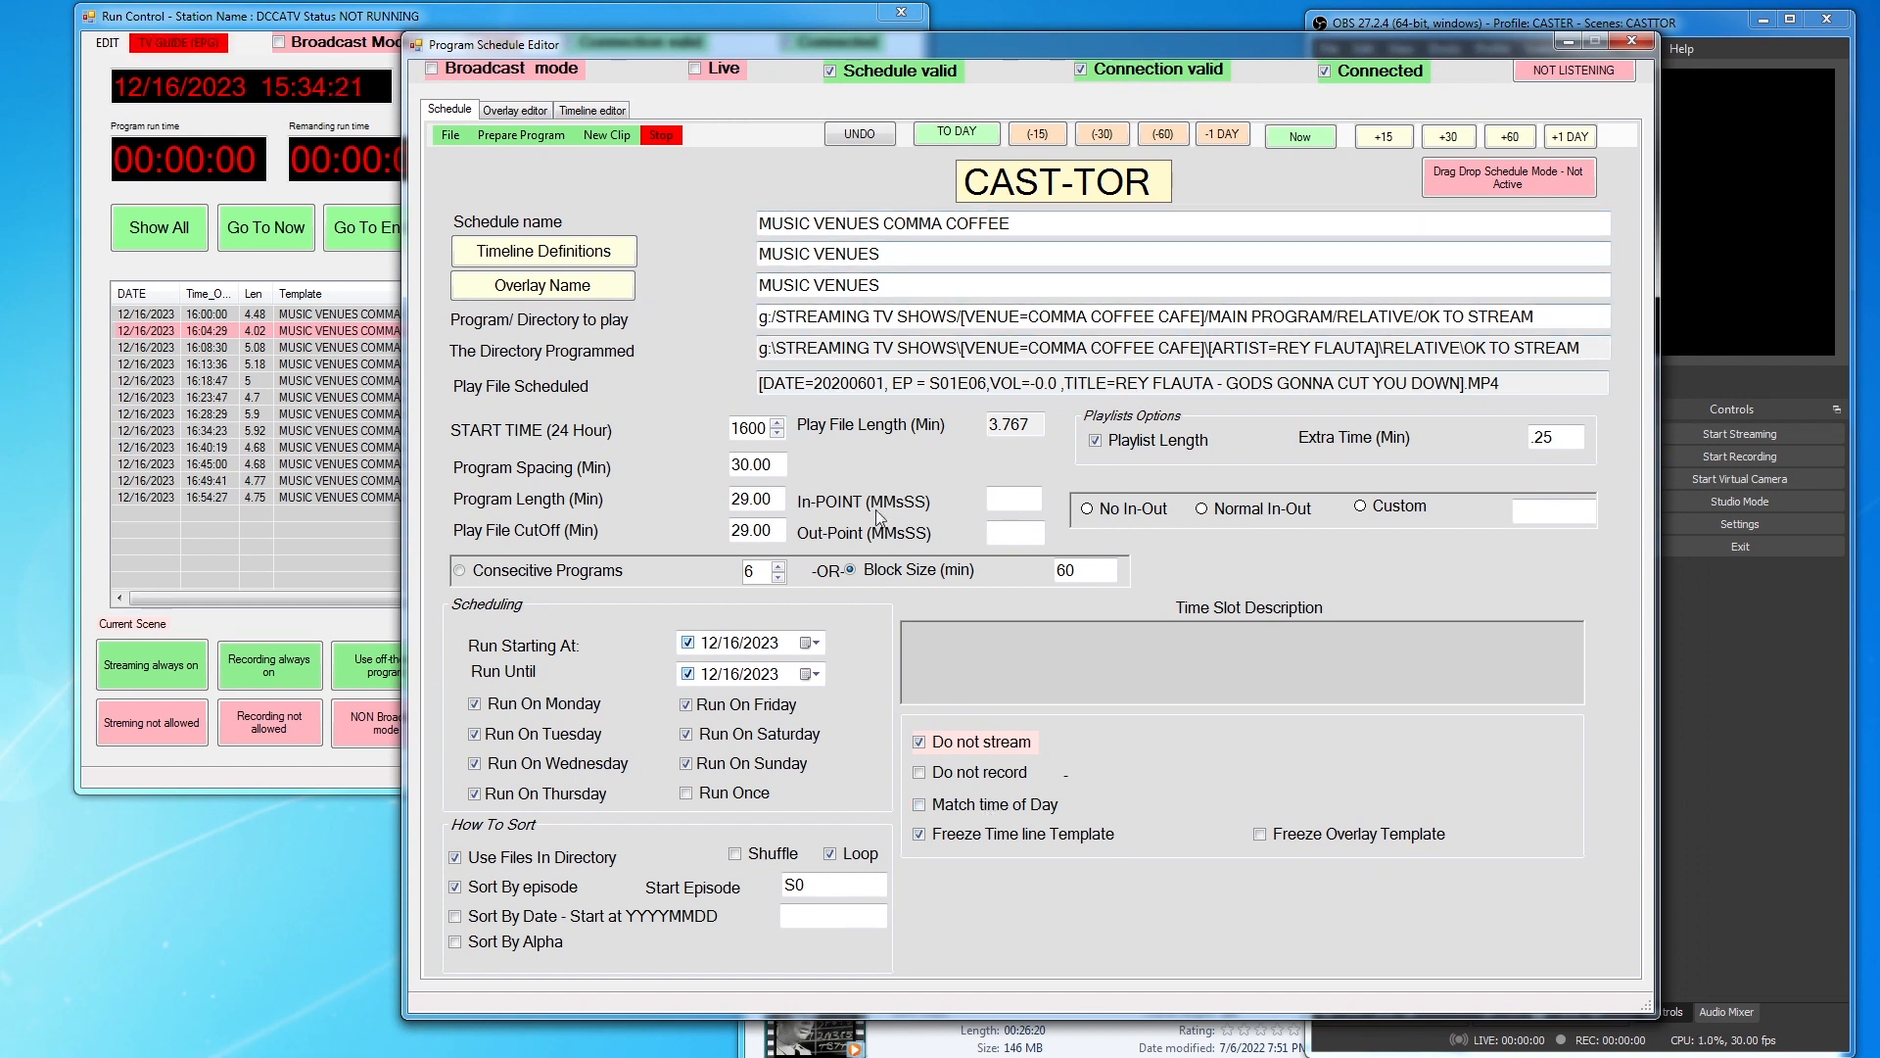
{"action": "left_click", "coordinate": [983, 842]}
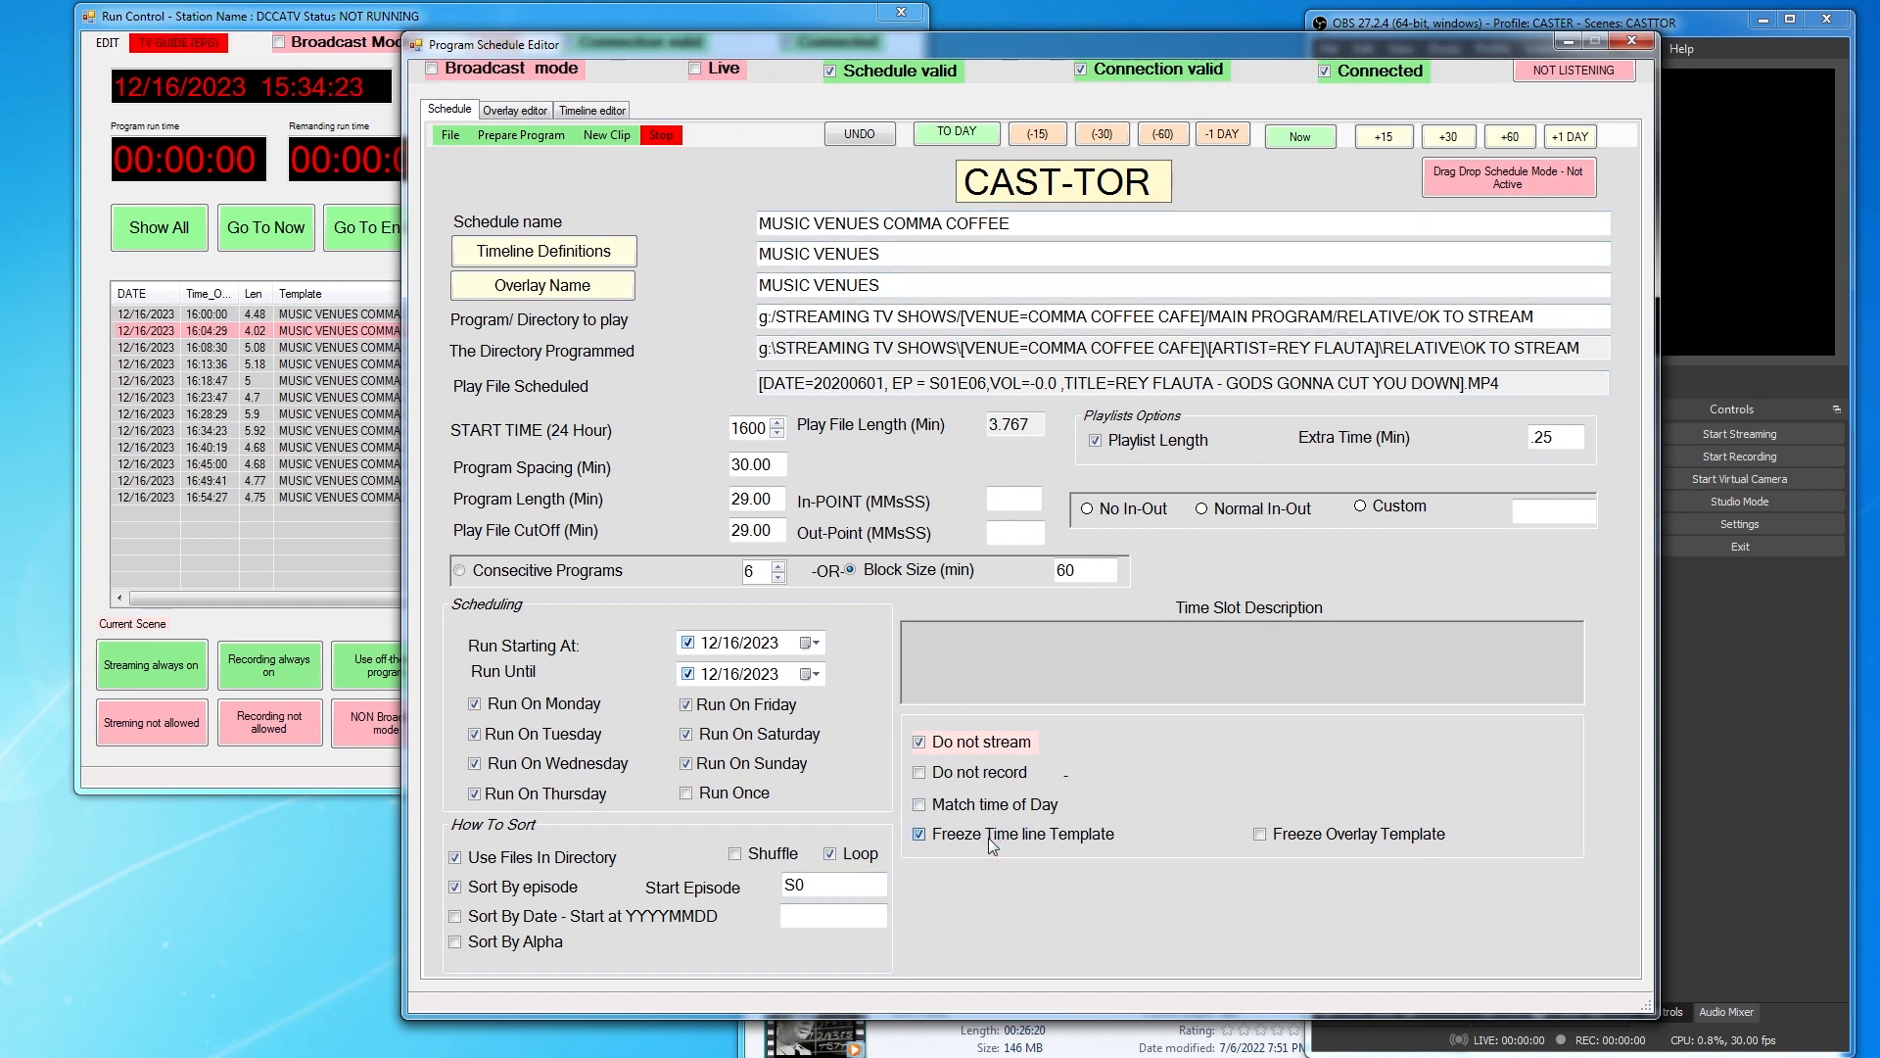
{"action": "left_click", "coordinate": [938, 844]}
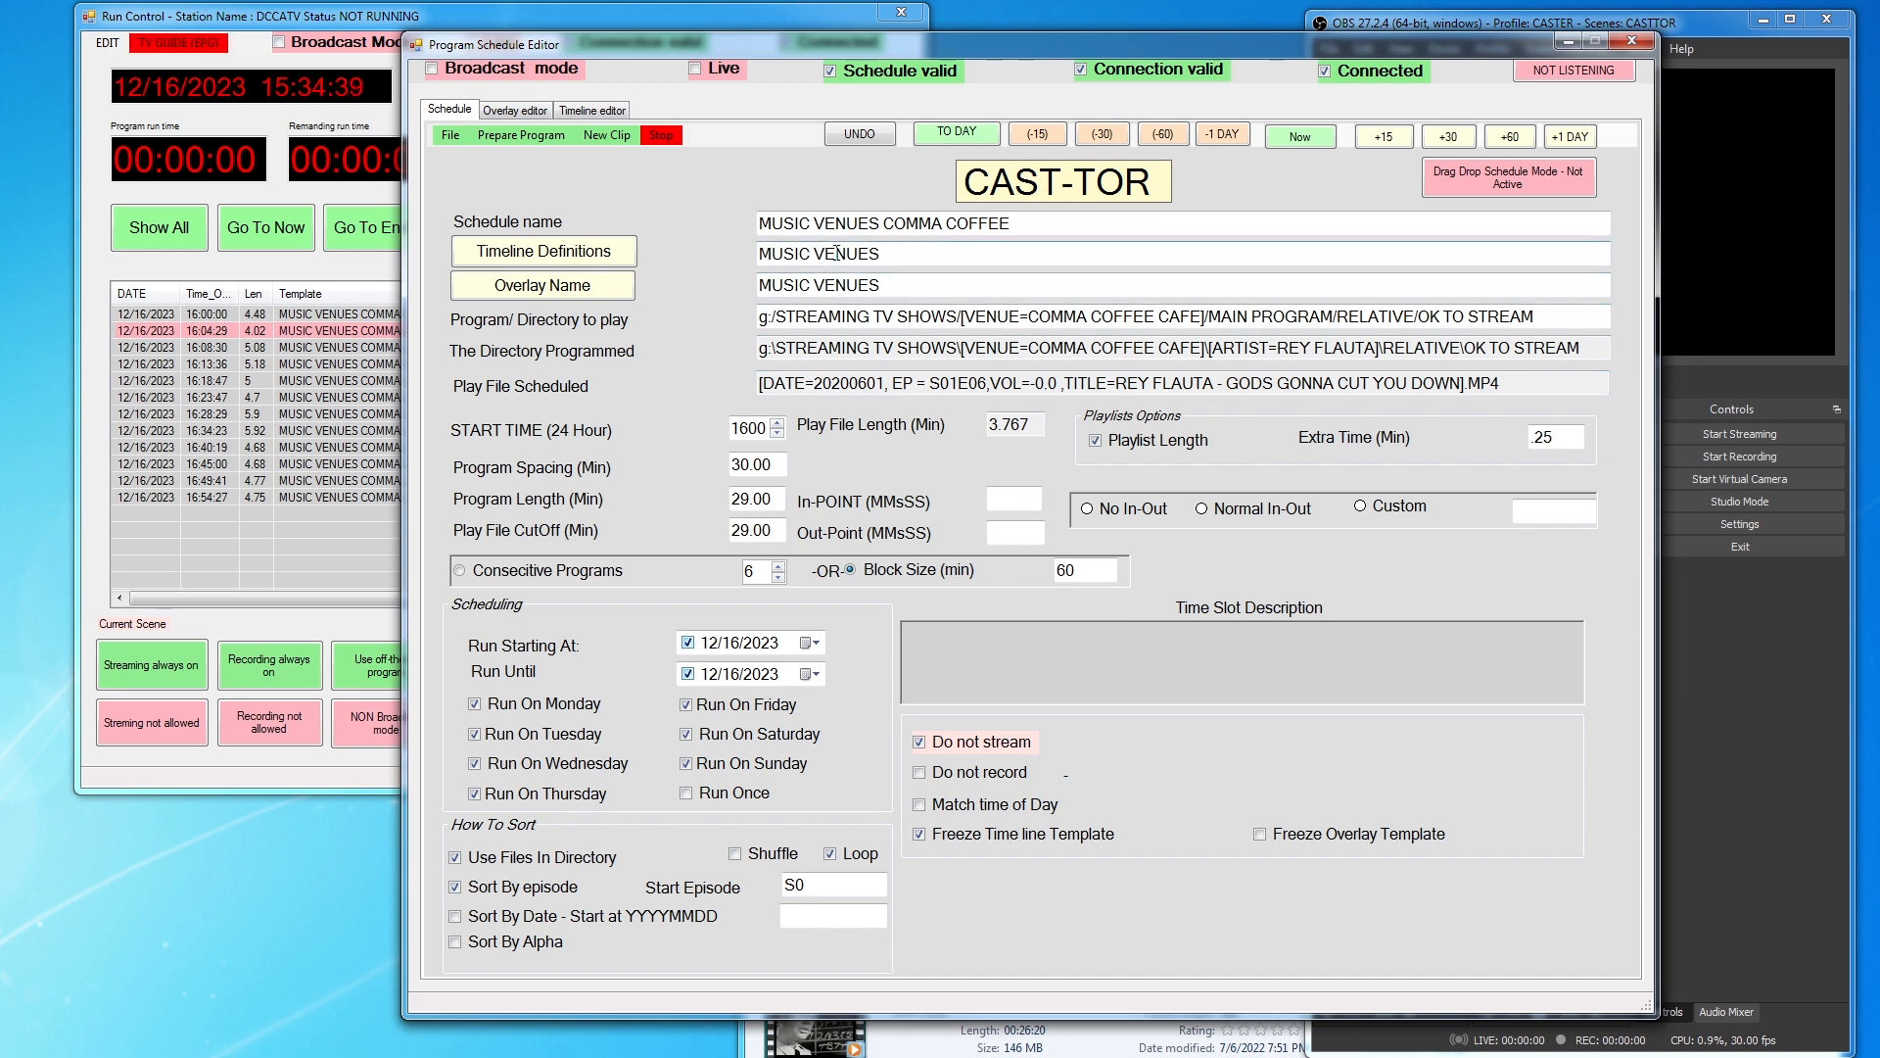
{"action": "left_click_drag", "start_coordinate": [760, 254], "coordinate": [884, 254]}
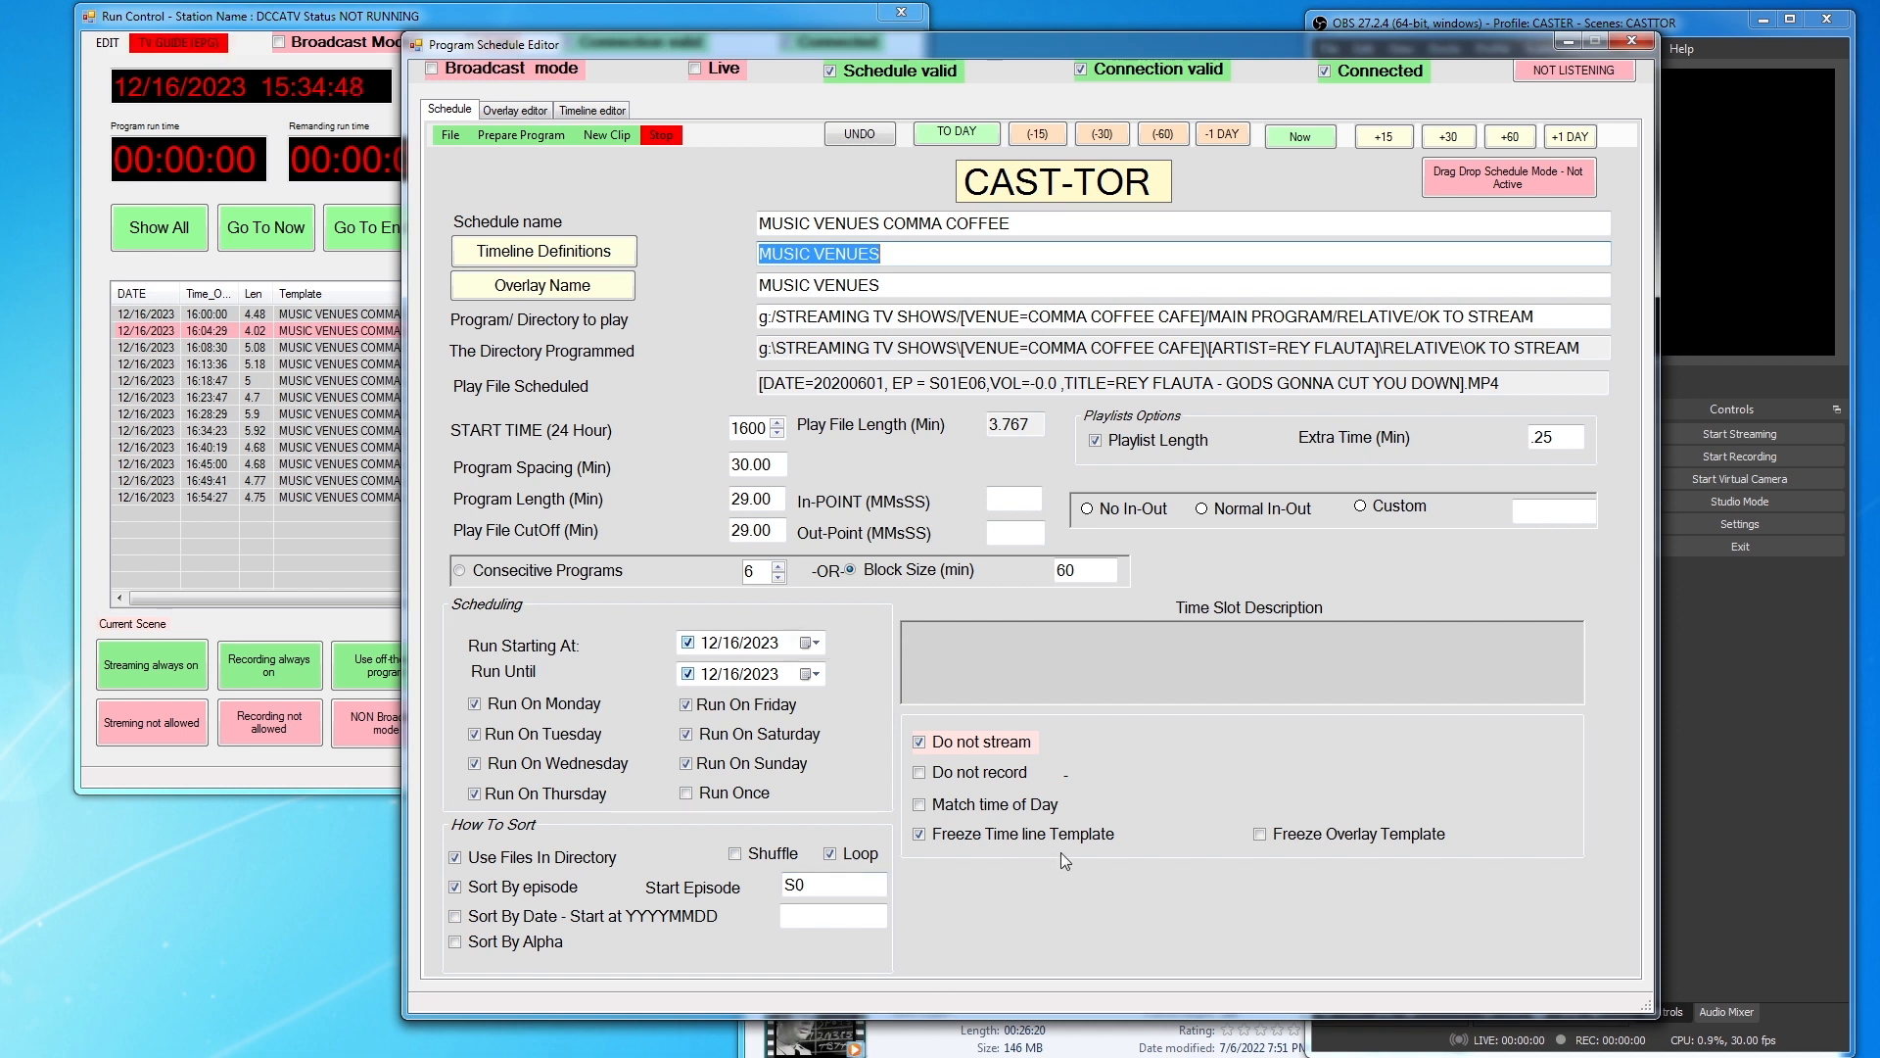
{"action": "left_click", "coordinate": [1293, 838]}
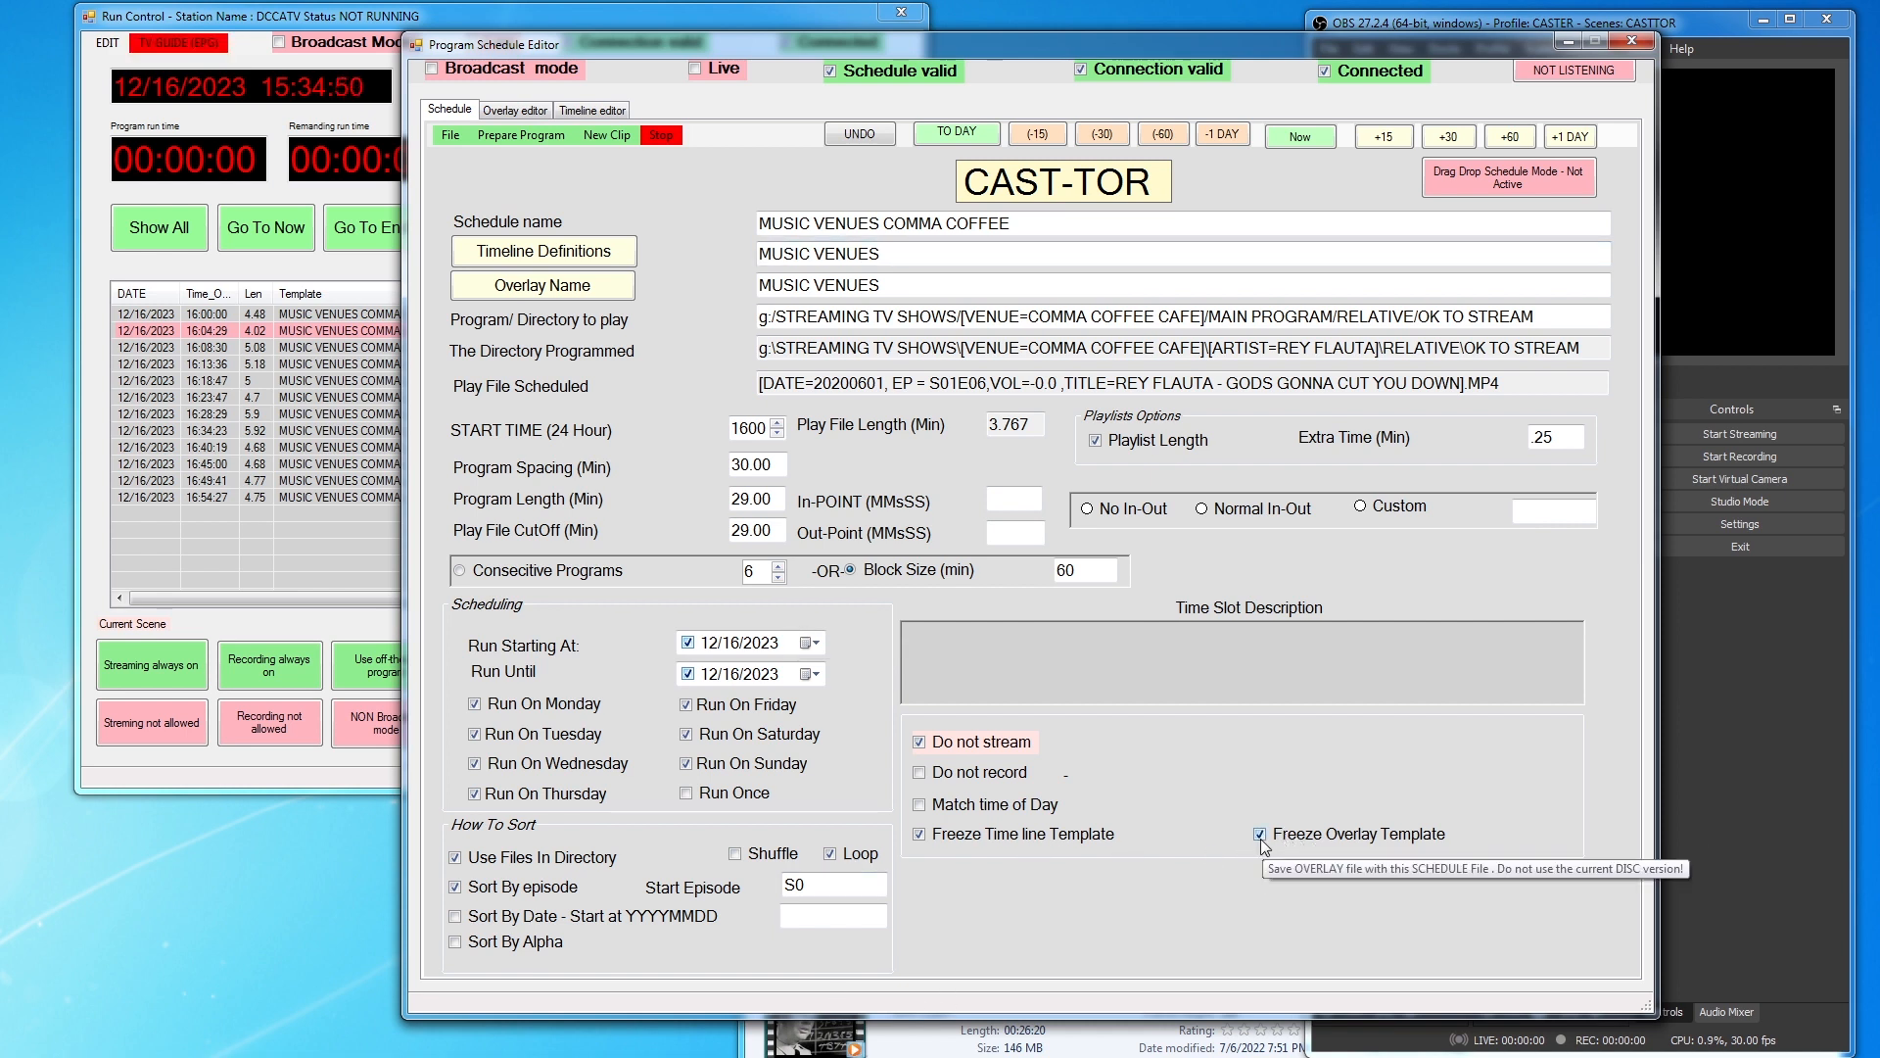
{"action": "left_click", "coordinate": [1261, 837]}
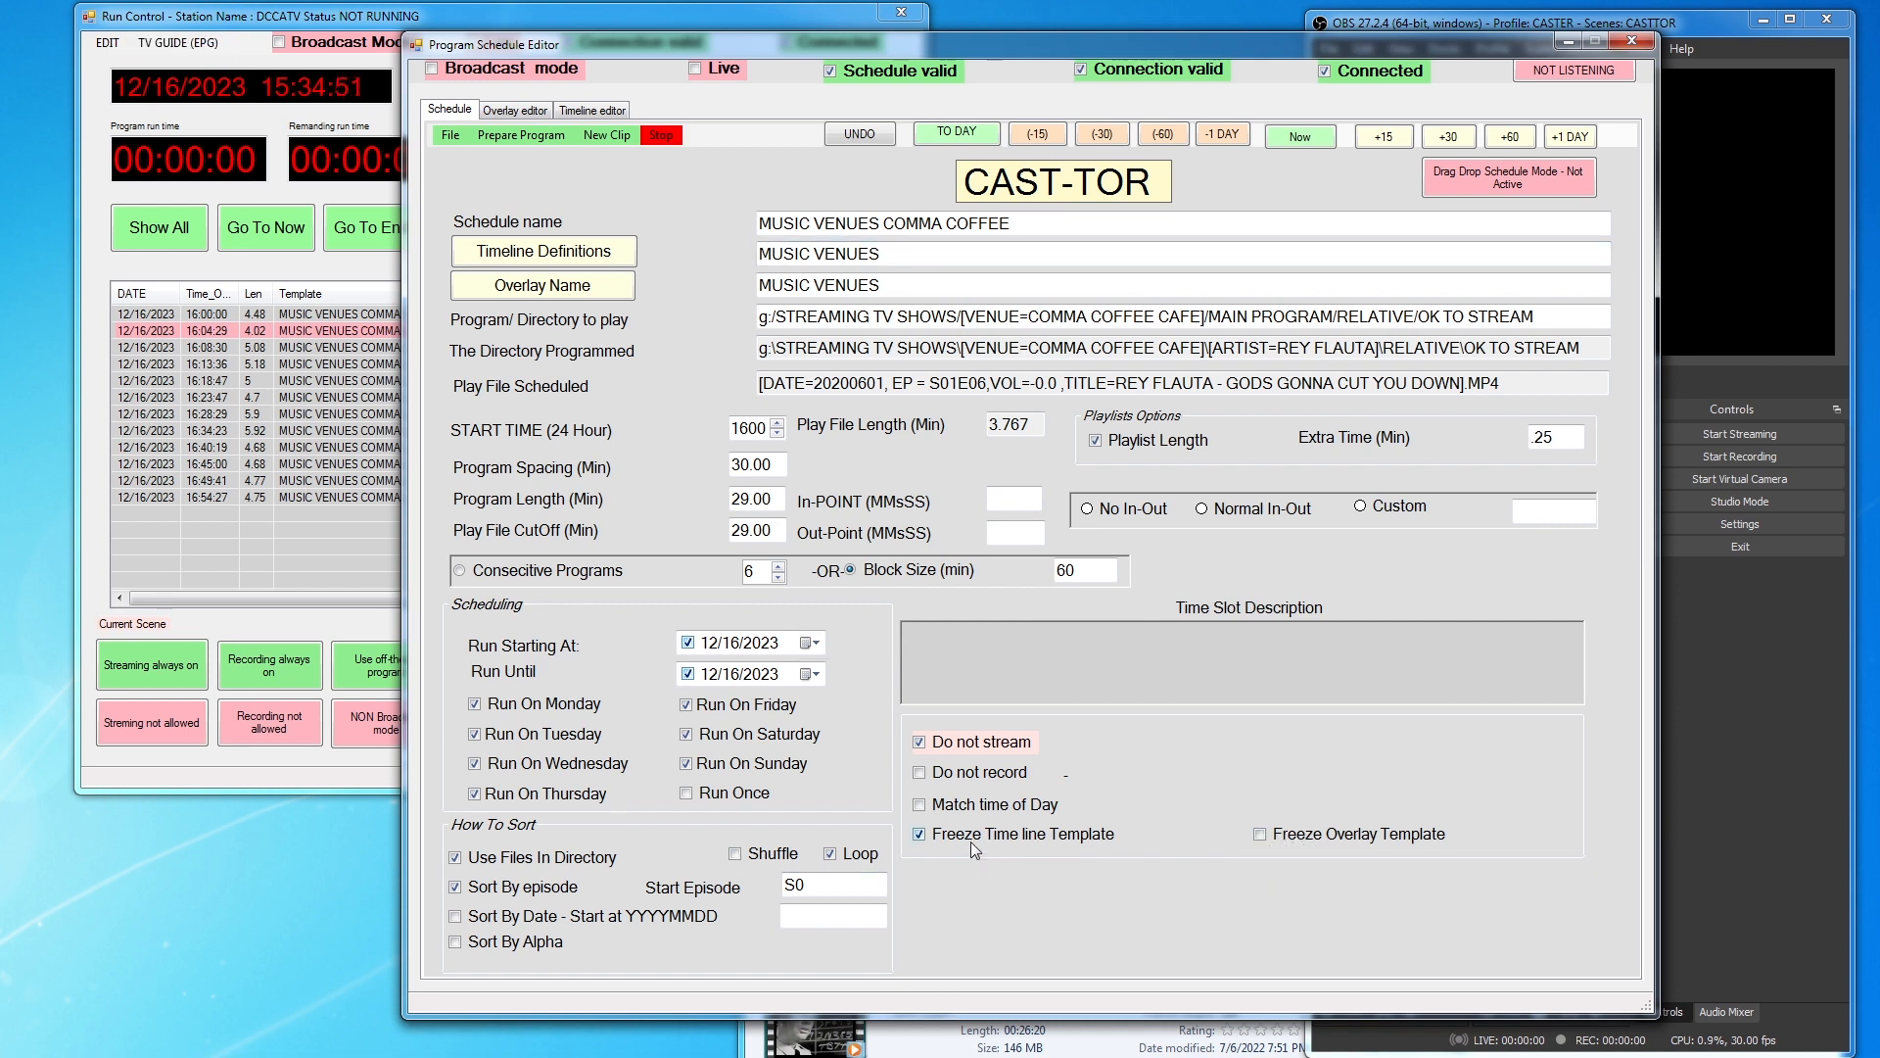
{"action": "left_click", "coordinate": [922, 834]}
{"action": "left_click_drag", "start_coordinate": [1061, 51], "coordinate": [1024, 33]}
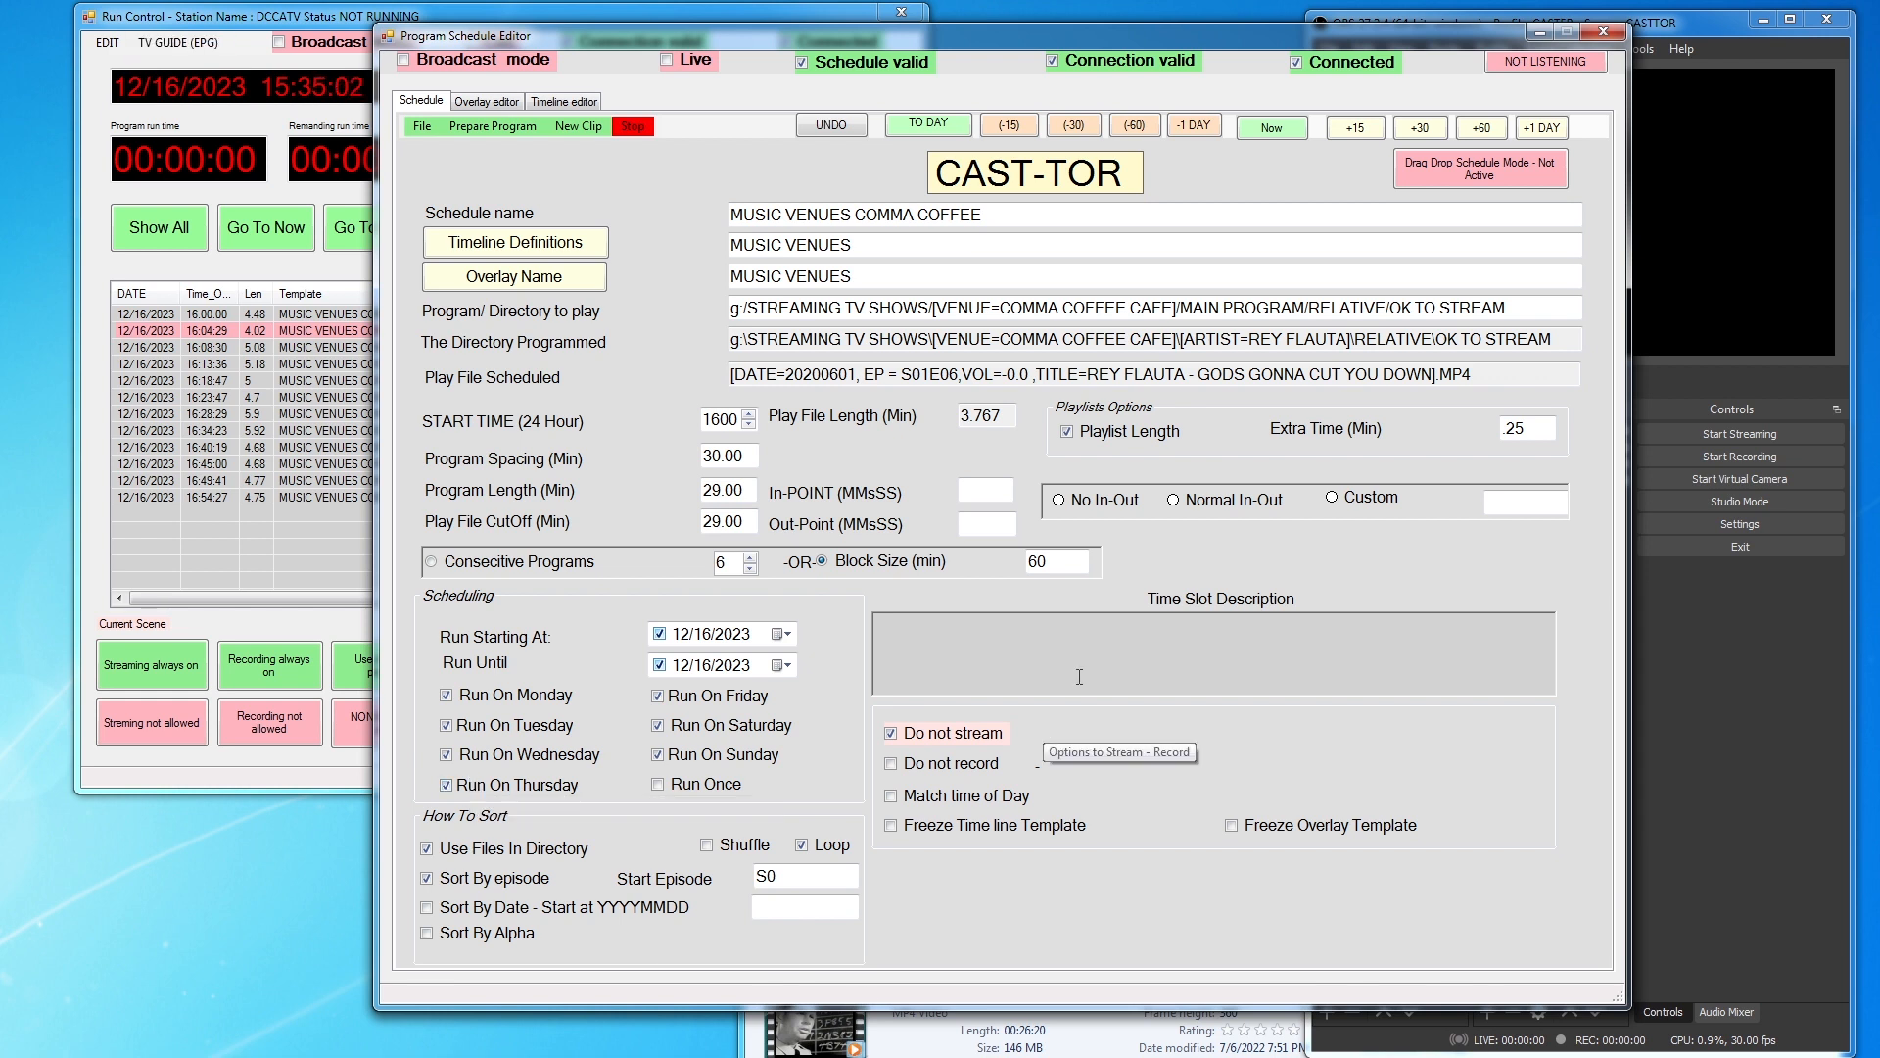
Open the BARNEY MILLER.jsonPR program file in the Program Schedule Editor
{"action": "left_click_drag", "start_coordinate": [925, 36], "coordinate": [877, 59]}
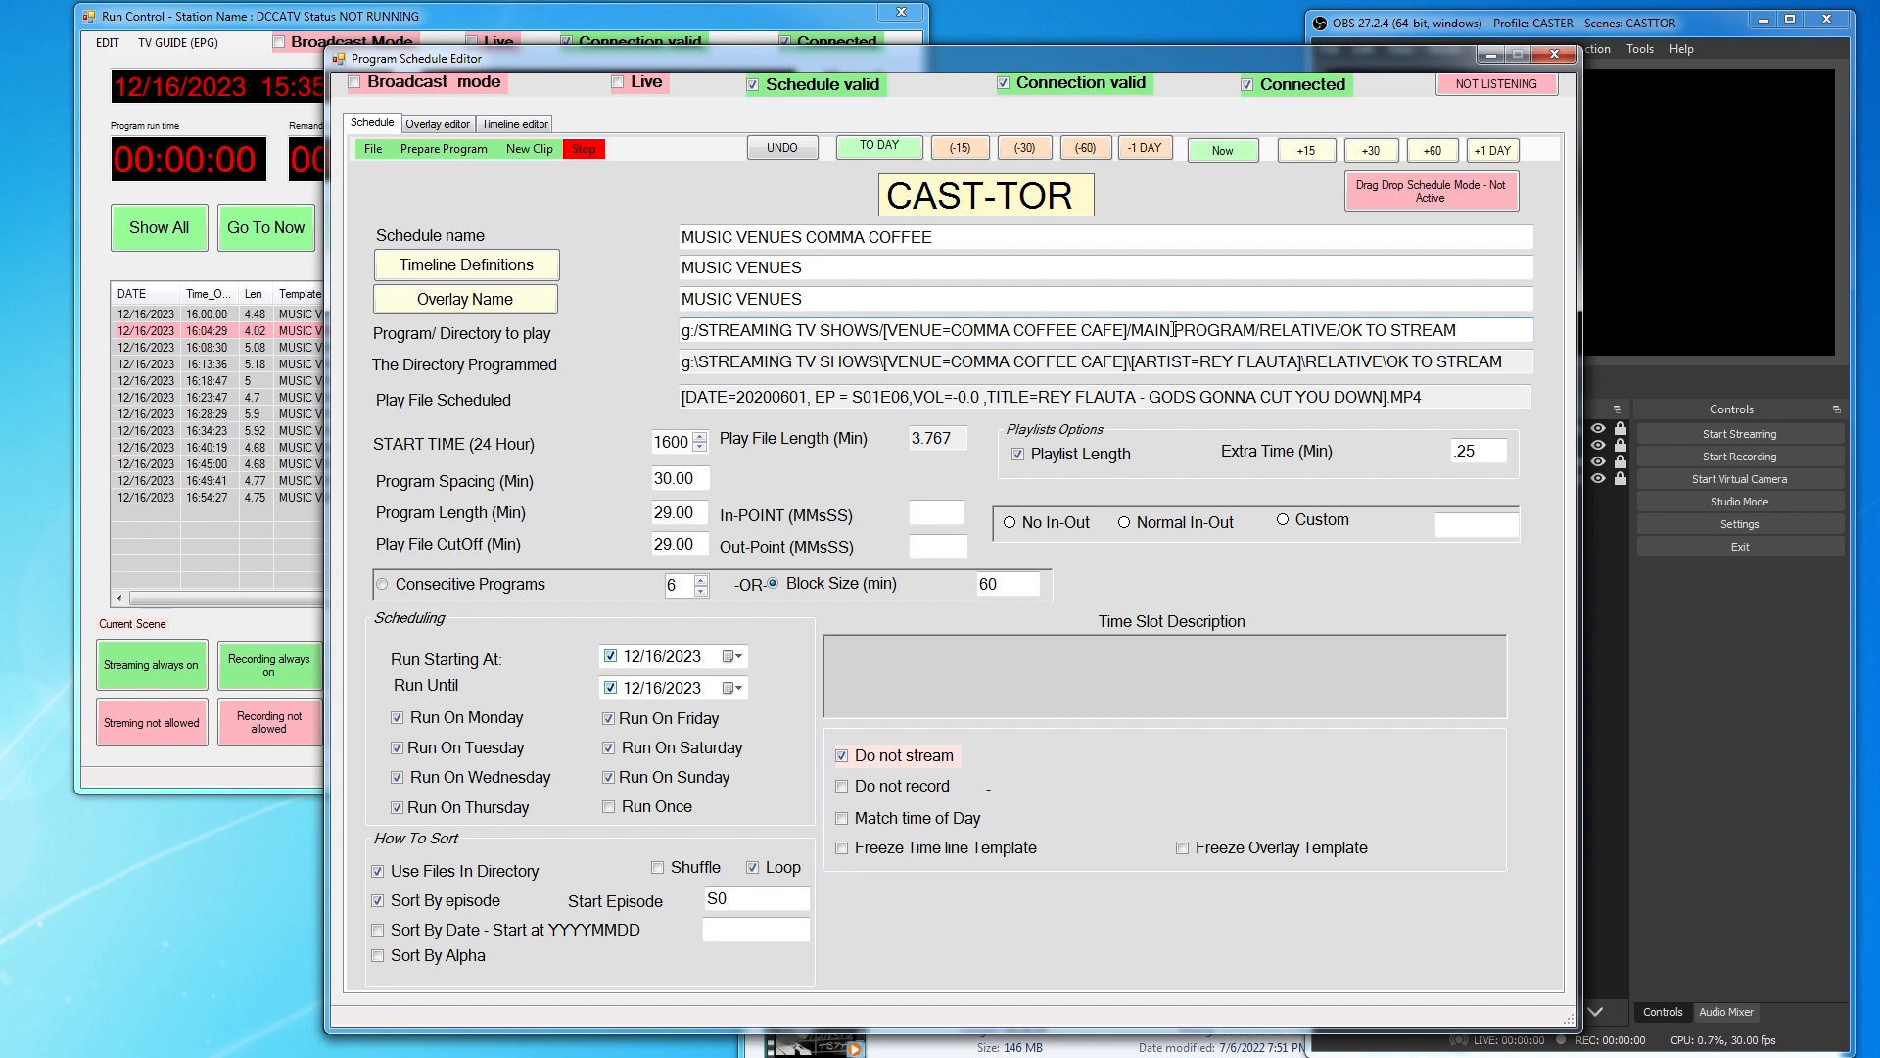
{"action": "left_click", "coordinate": [370, 147]}
{"action": "left_click", "coordinate": [493, 214]}
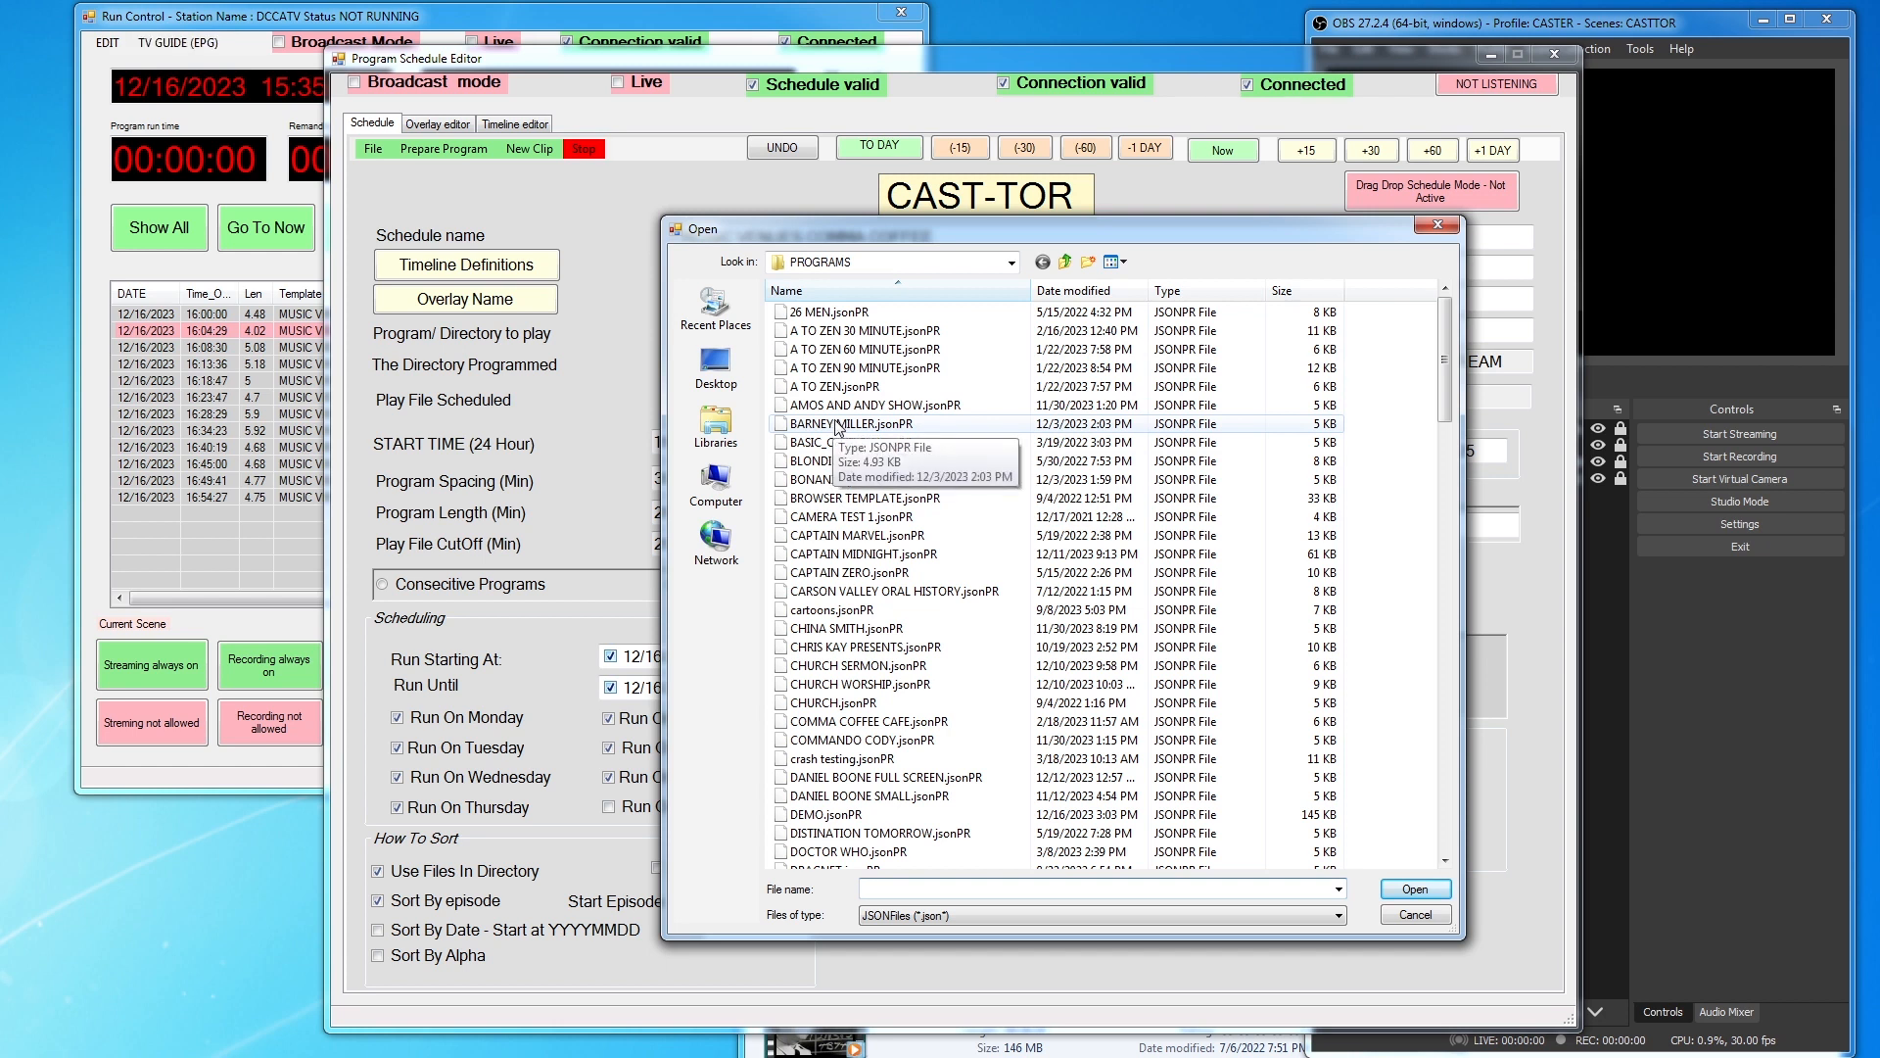
{"action": "double_click", "coordinate": [850, 424]}
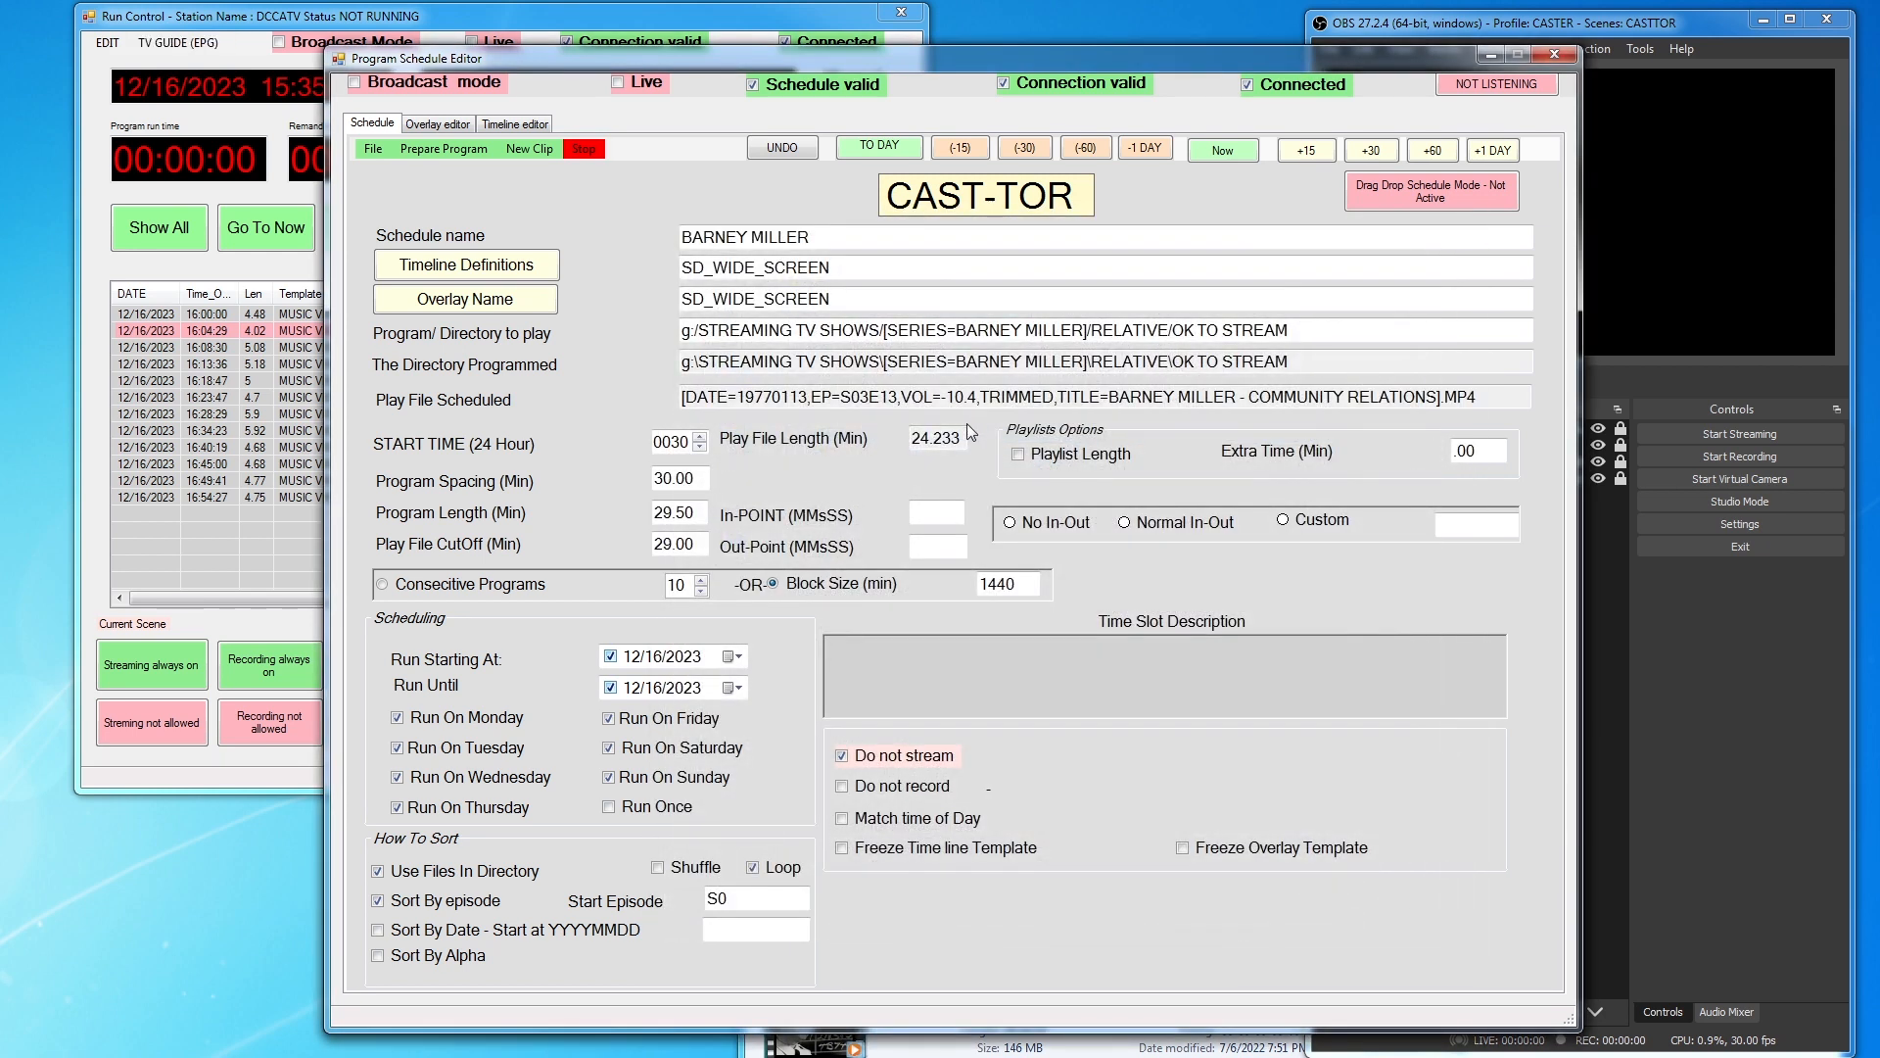
Undo the previously scheduled programs to empty the Run Control list, and set the start time to the current slot, 1600
{"action": "left_click_drag", "start_coordinate": [1171, 58], "coordinate": [1173, 74]}
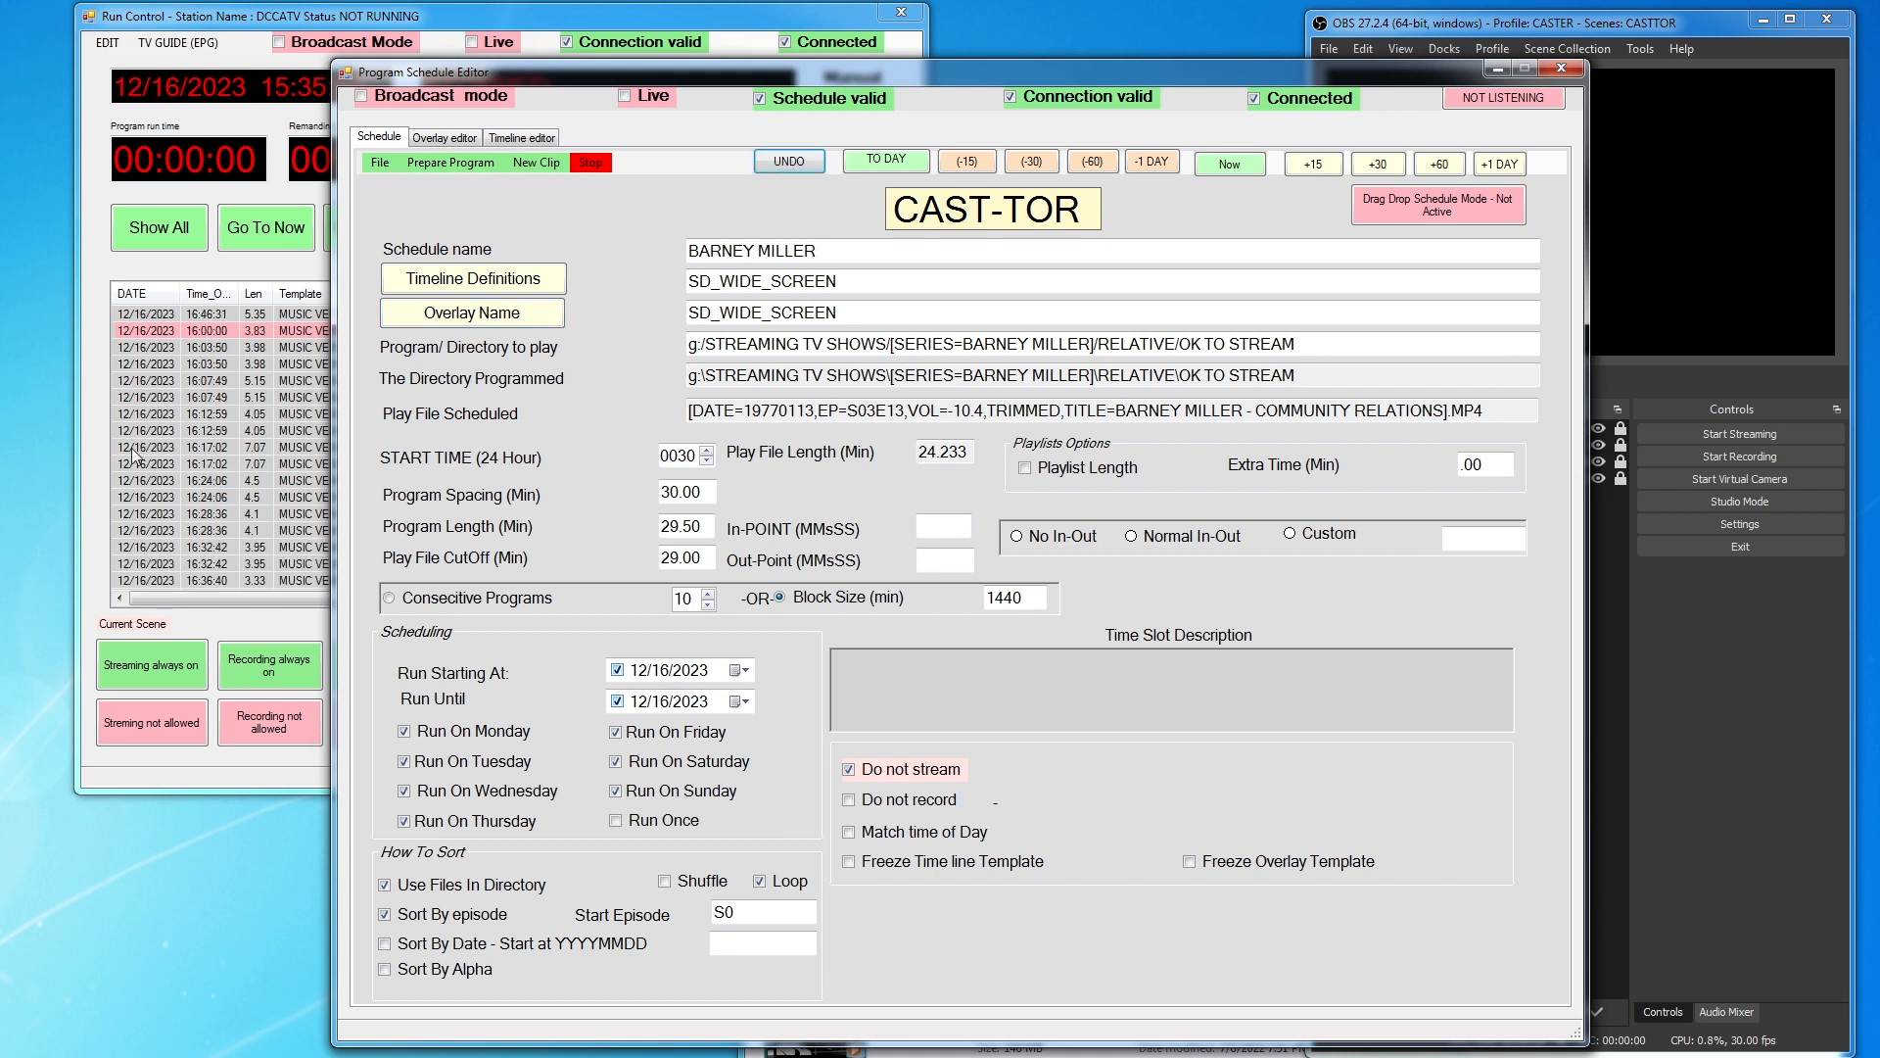
{"action": "mouse_move", "coordinate": [862, 75]}
{"action": "left_mouse_down"}
{"action": "mouse_move", "coordinate": [879, 69]}
{"action": "mouse_move", "coordinate": [850, 65]}
{"action": "left_mouse_up"}
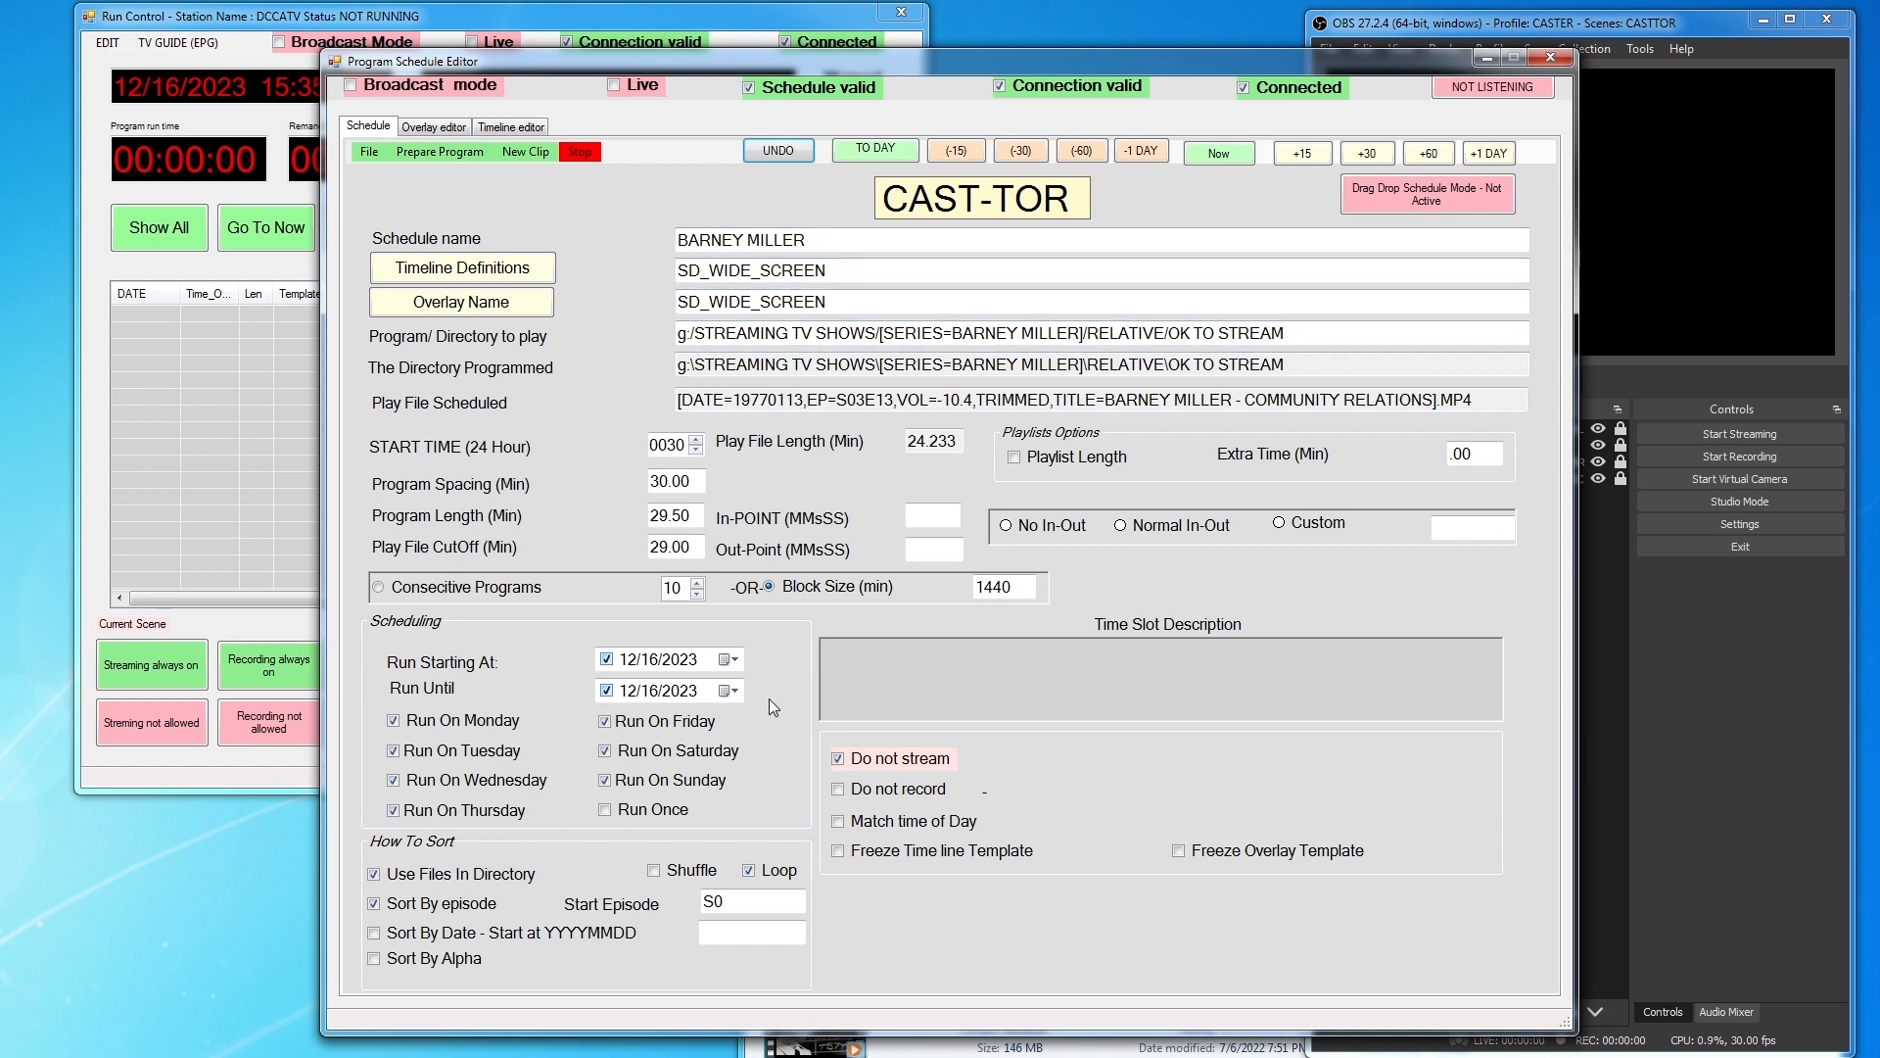
{"action": "left_click", "coordinate": [1215, 154]}
{"action": "left_click_drag", "start_coordinate": [903, 59], "coordinate": [685, 32]}
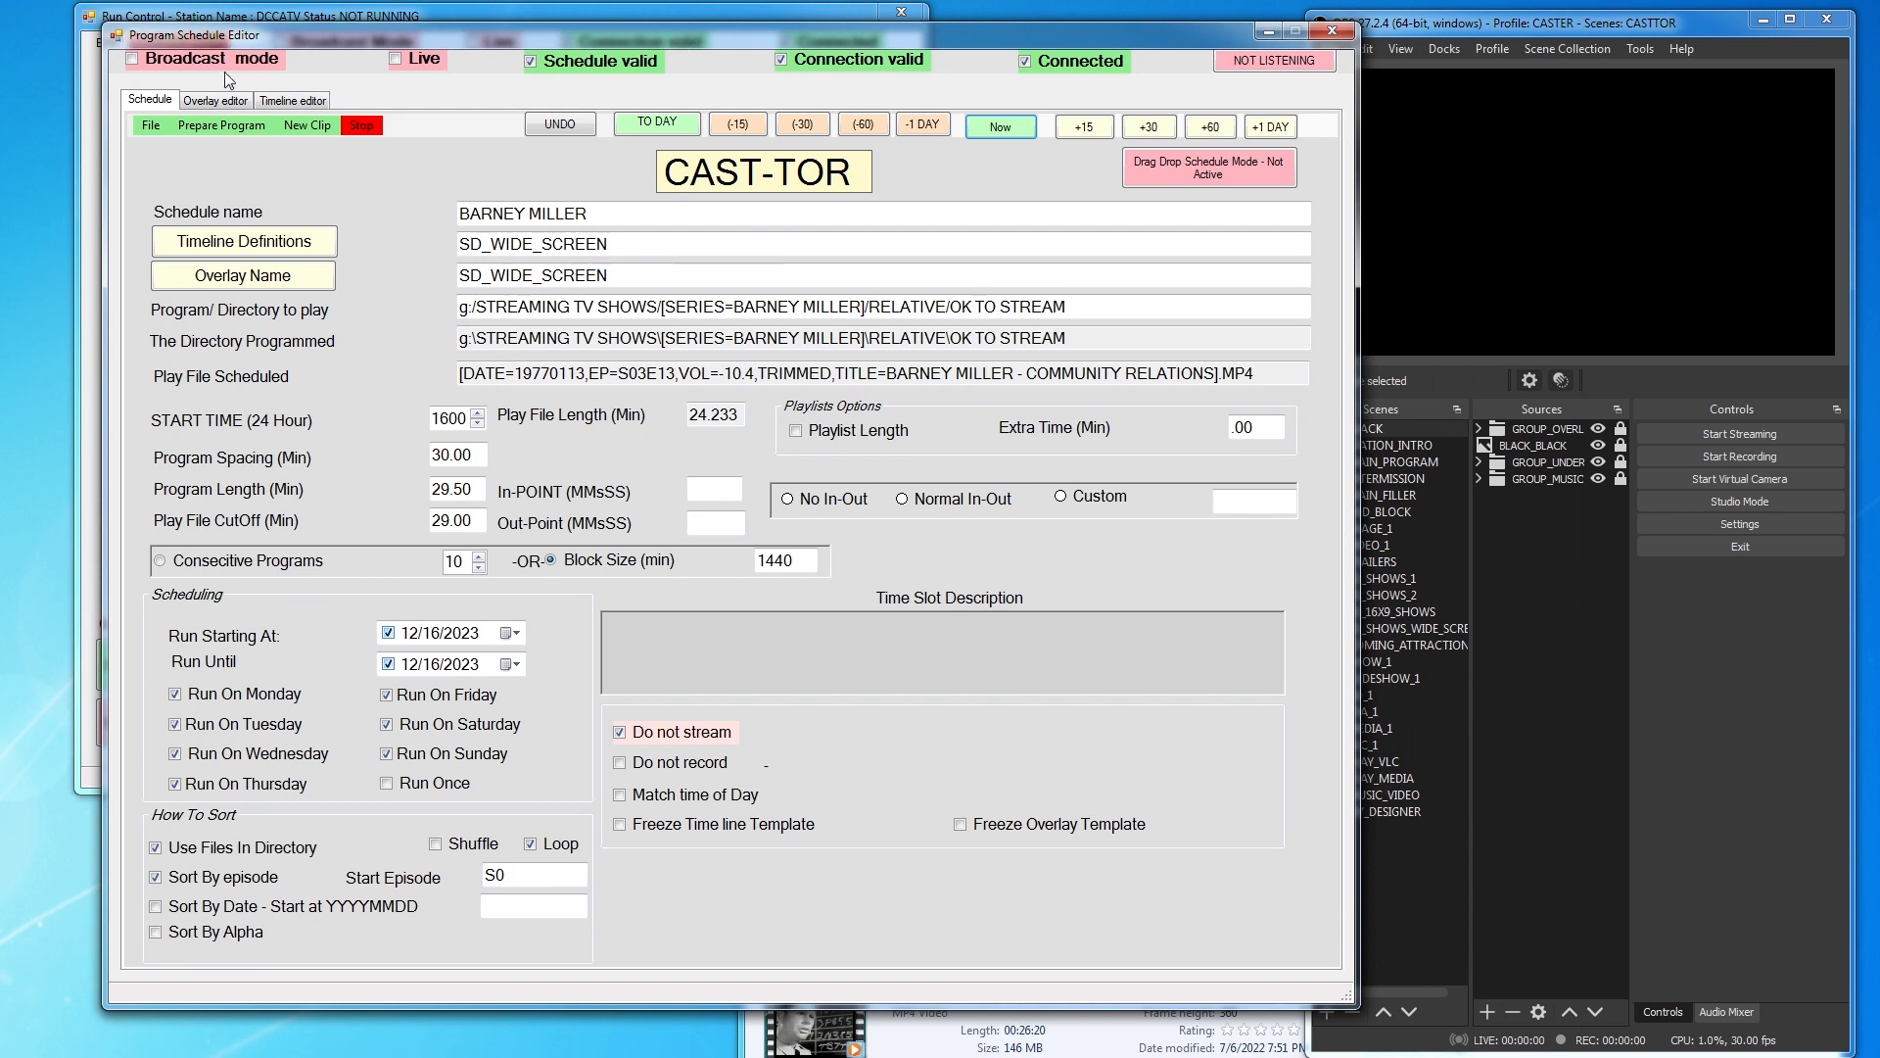
{"action": "left_click_drag", "start_coordinate": [427, 35], "coordinate": [715, 17]}
{"action": "left_click_drag", "start_coordinate": [1026, 56], "coordinate": [891, 17]}
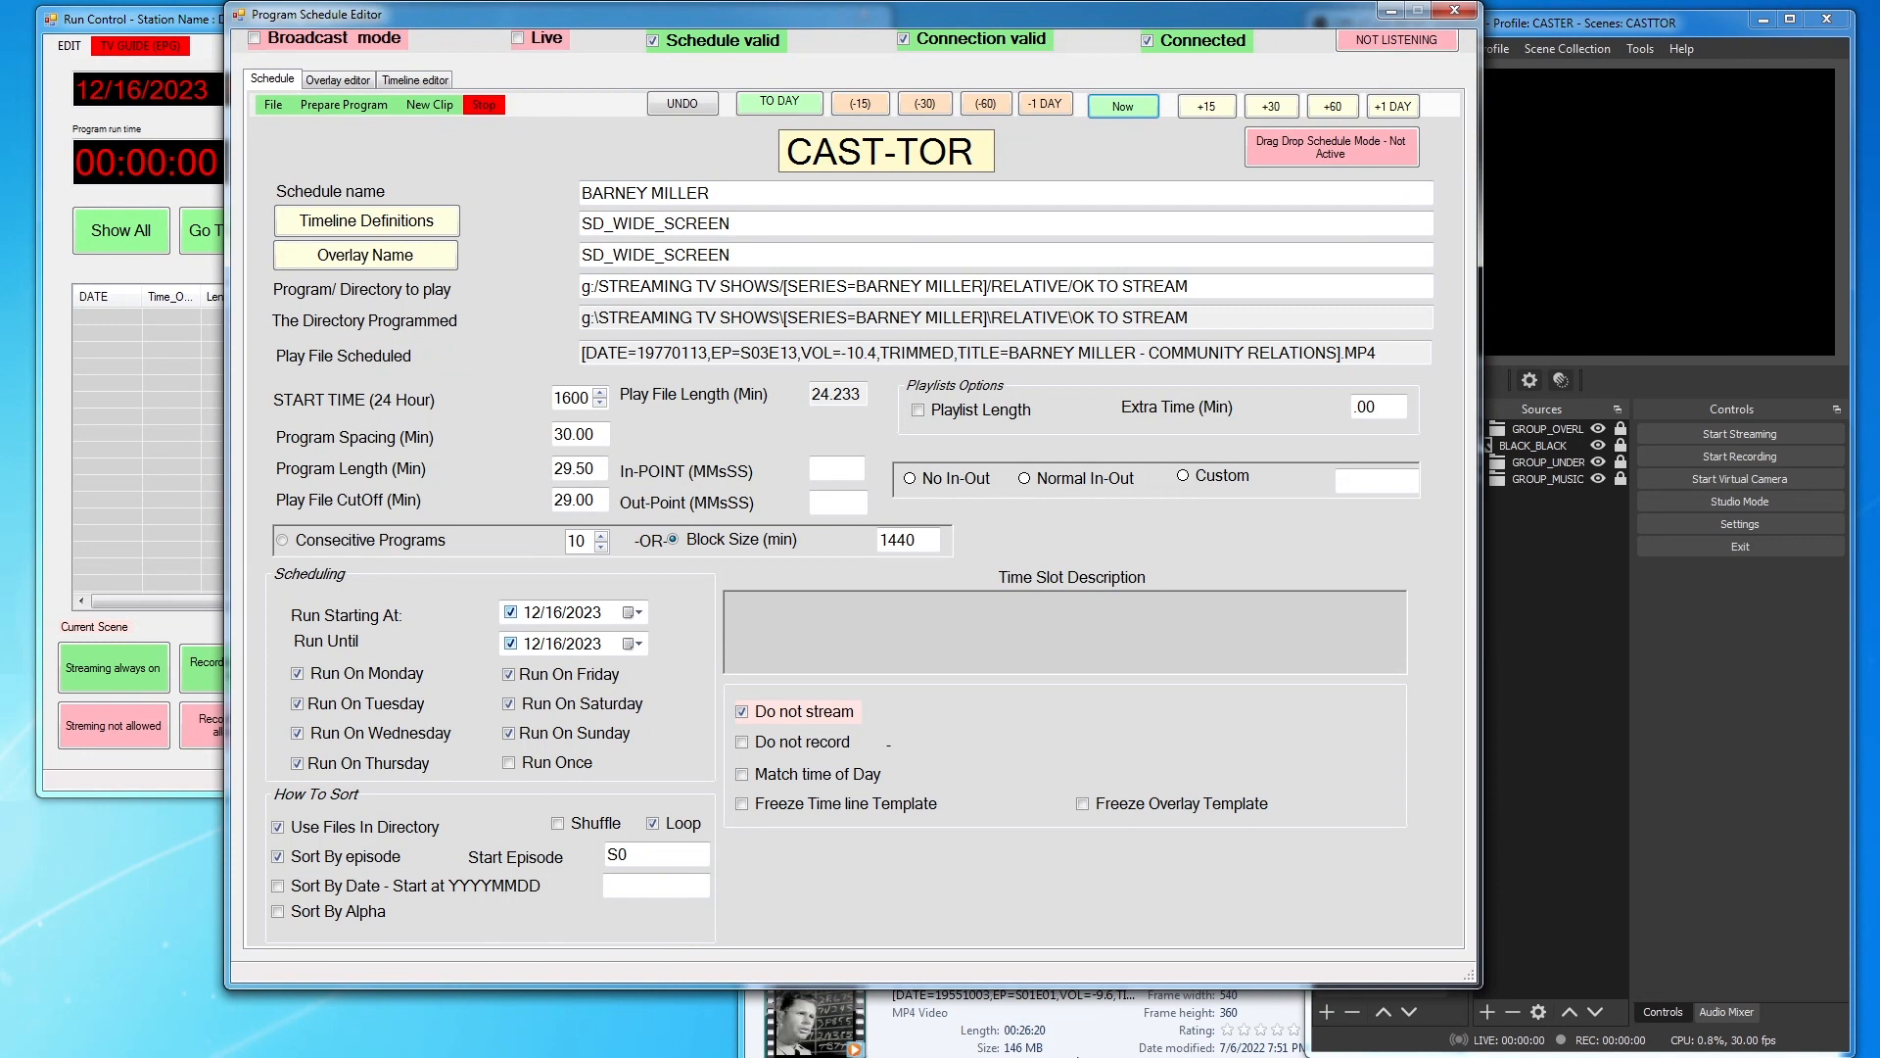
Switch to Windows Explorer, place it over the Program Schedule Editor and collapse the [SERIES=HIGHWAY PATROL] folder
{"action": "left_click", "coordinate": [1011, 1038]}
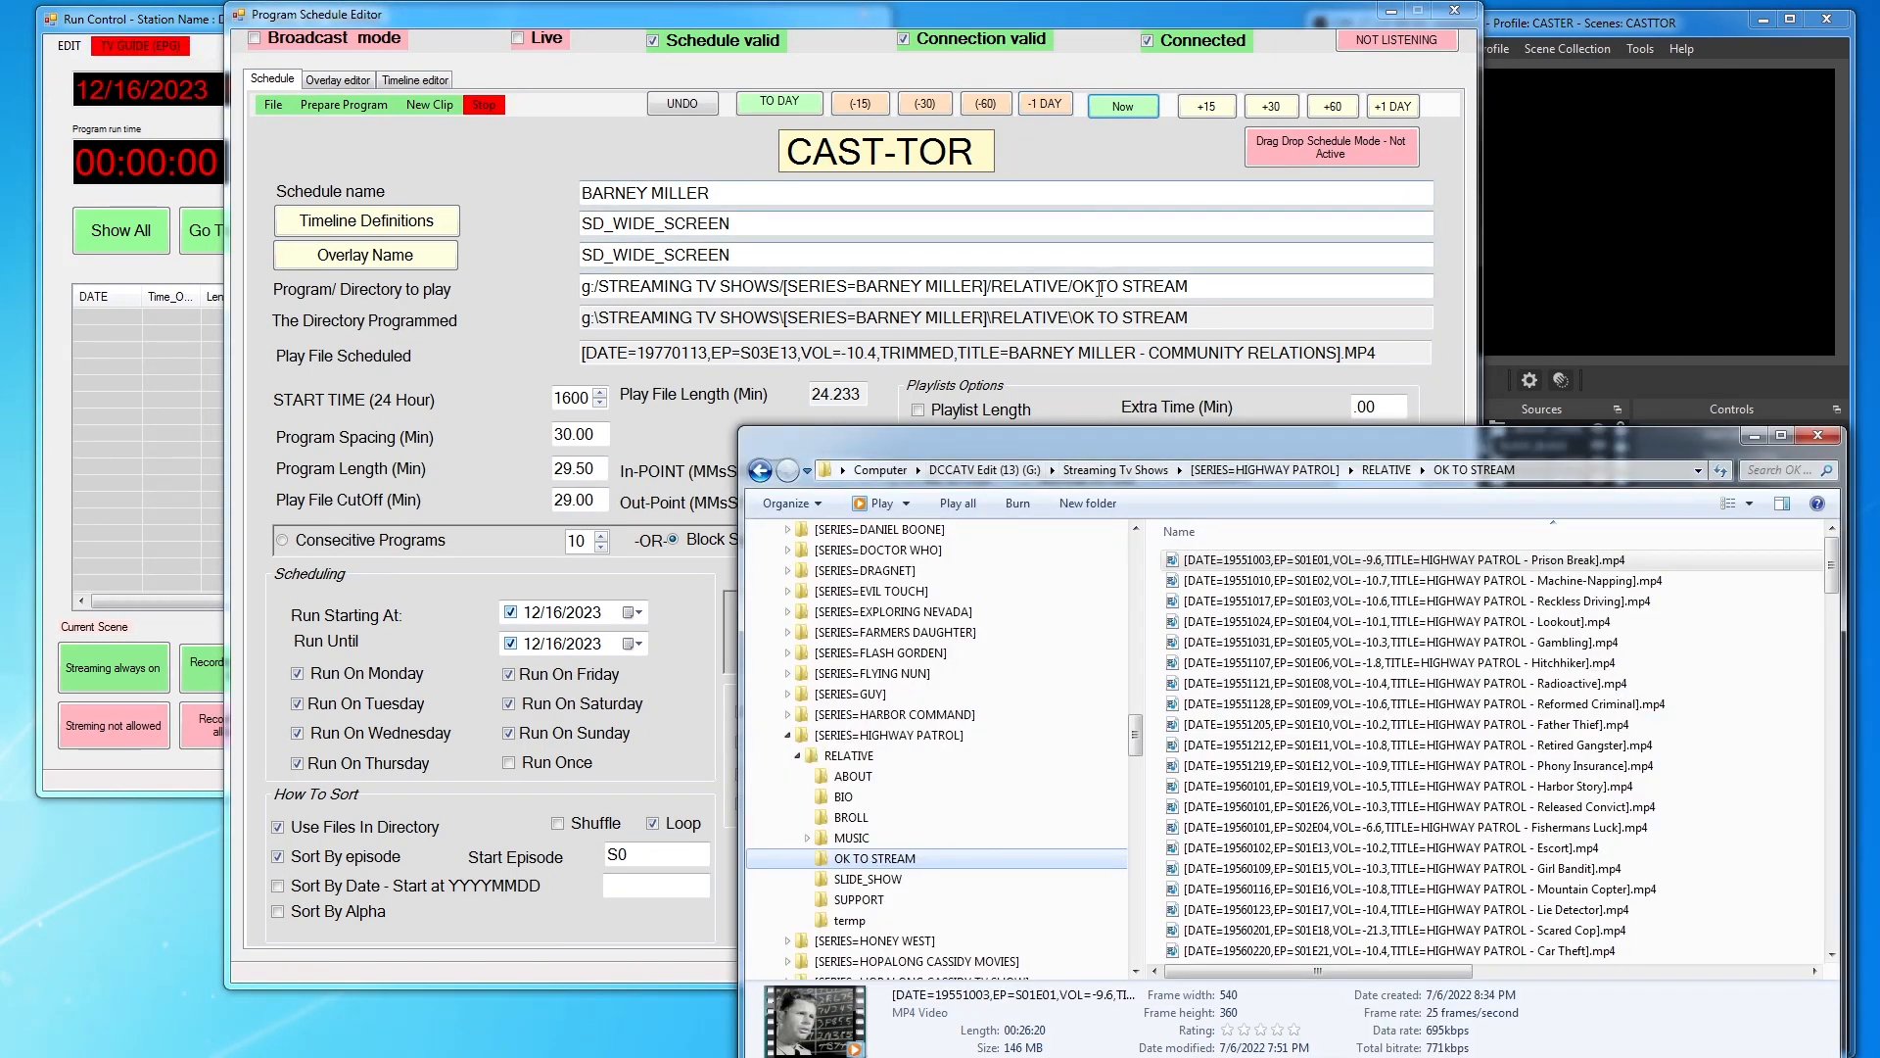
{"action": "left_click_drag", "start_coordinate": [1159, 439], "coordinate": [878, 445]}
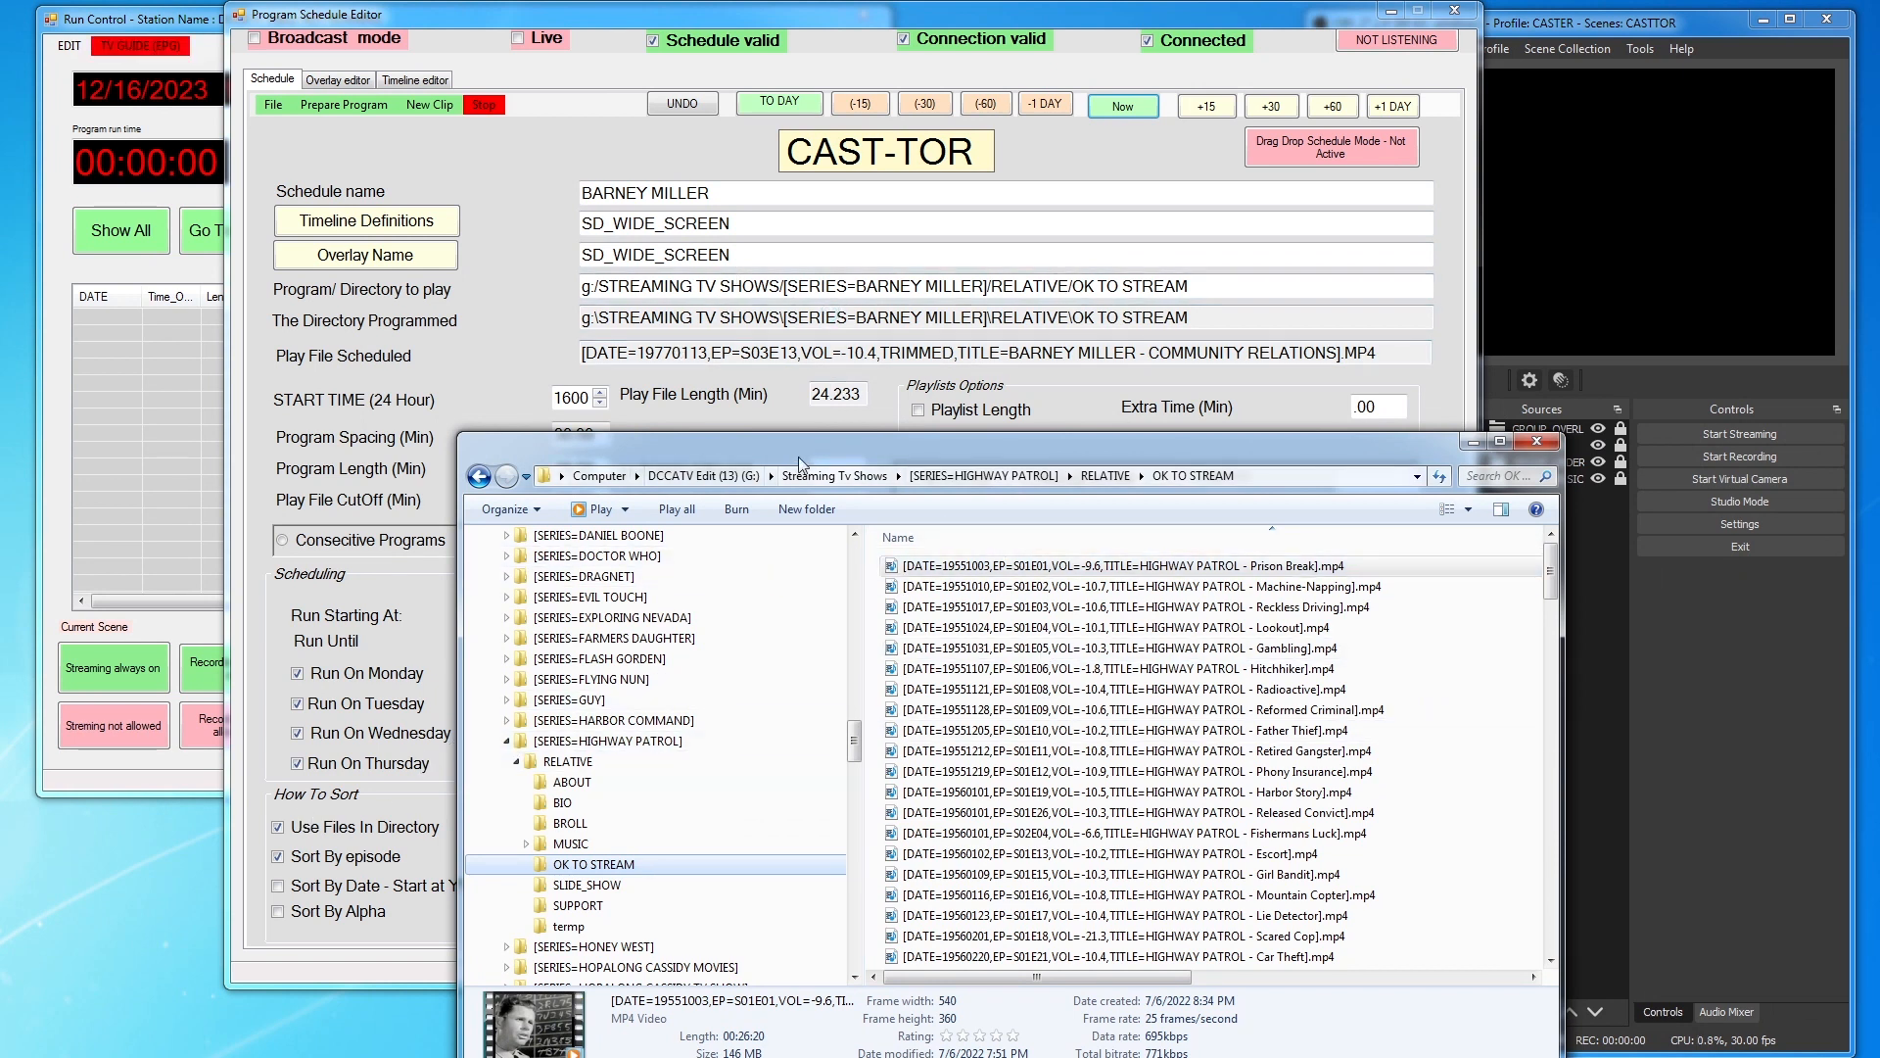
{"action": "left_click_drag", "start_coordinate": [815, 443], "coordinate": [732, 675]}
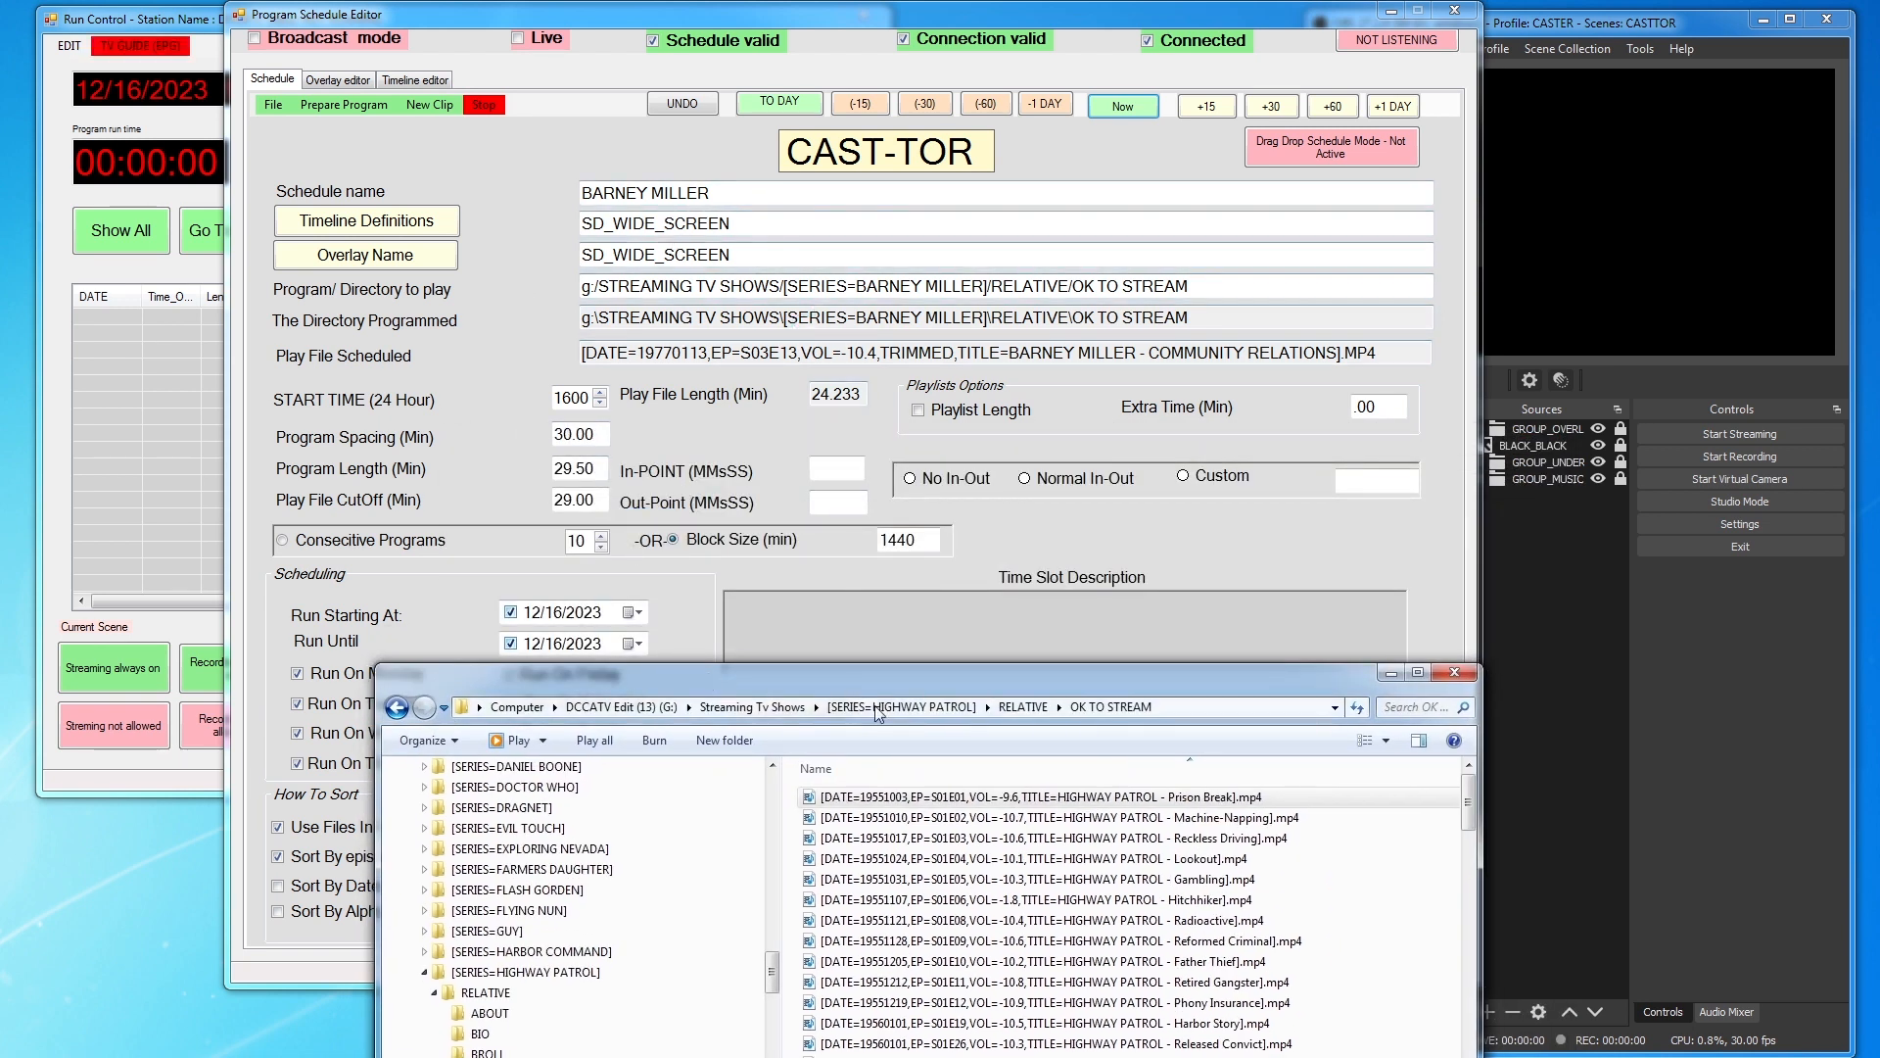
{"action": "left_click_drag", "start_coordinate": [931, 674], "coordinate": [1043, 380]}
{"action": "left_click", "coordinate": [535, 680]}
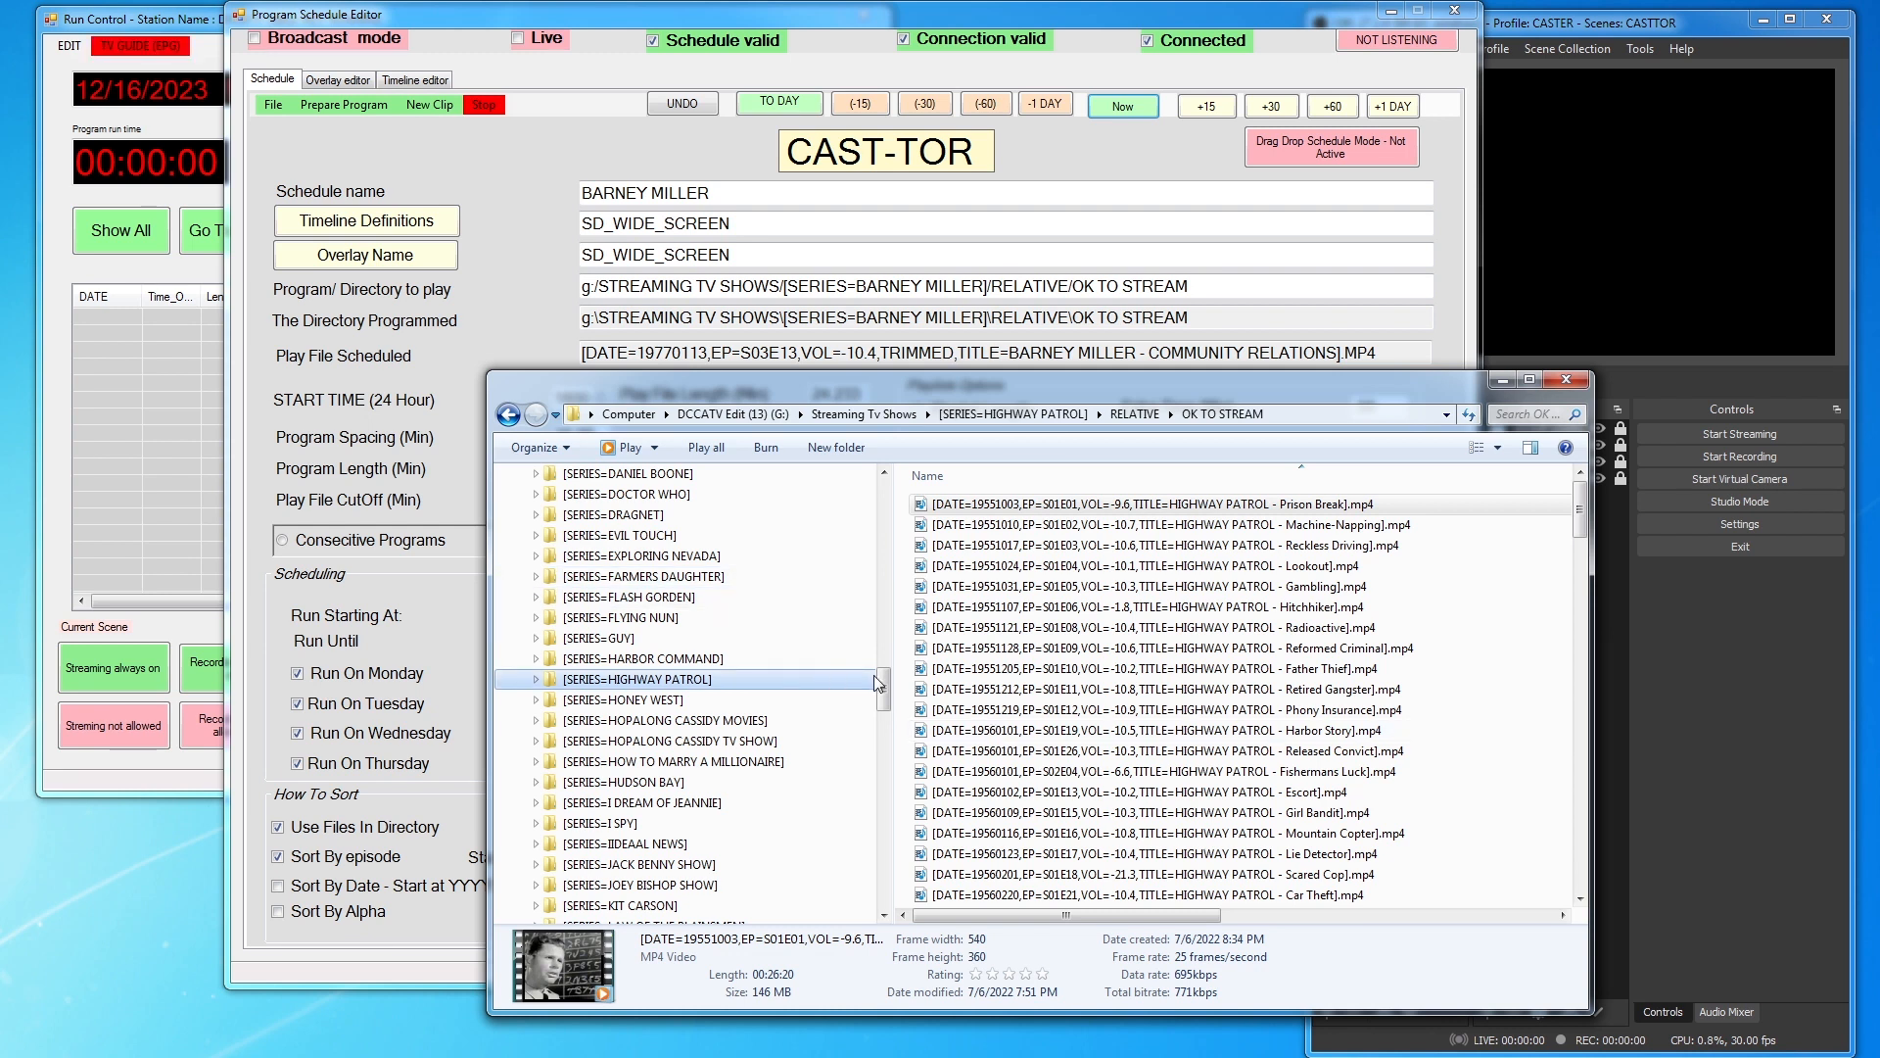
Open the OK TO STREAM folder under [SERIES=COMMANDO CODY]/RELATIVE and keep the schedule's directory fields uncovered
{"action": "scroll", "coordinate": [886, 671], "scroll_direction": "up", "scroll_amount": 4}
{"action": "left_click_drag", "start_coordinate": [891, 666], "coordinate": [906, 660]}
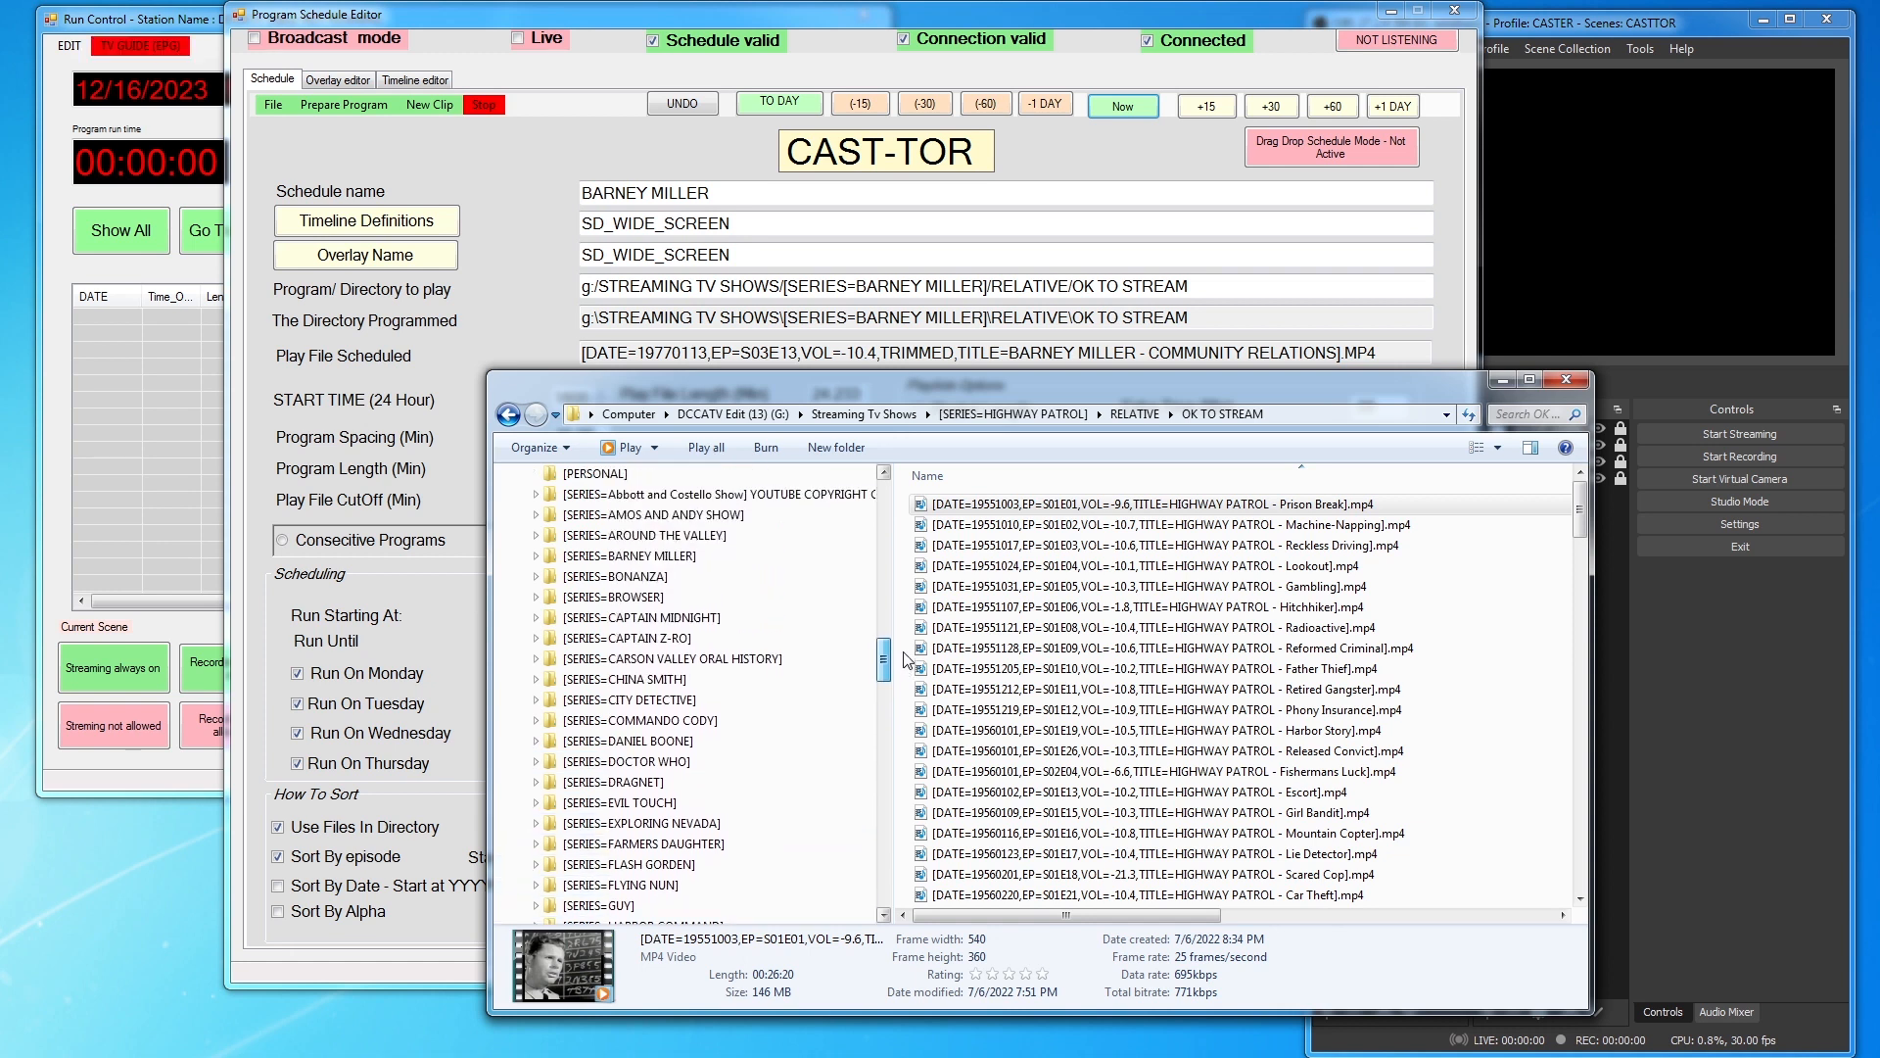
{"action": "left_click", "coordinate": [536, 722]}
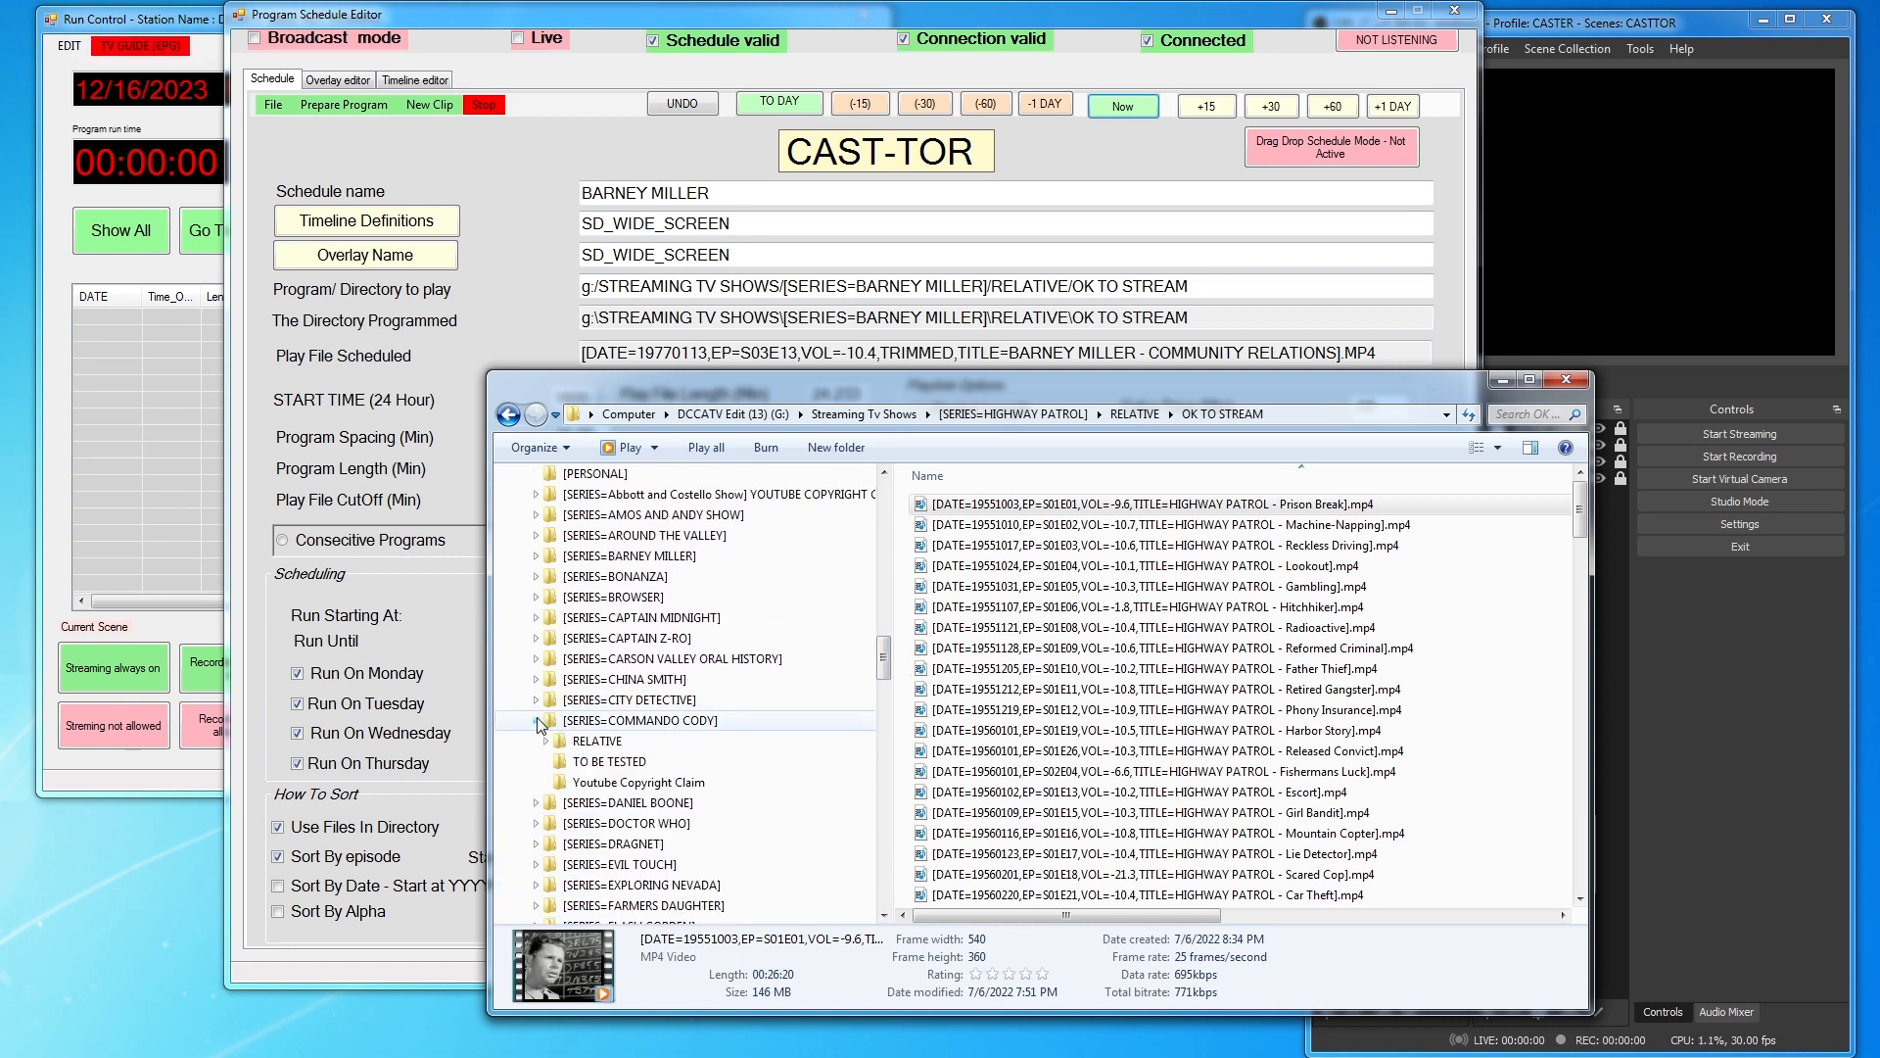
{"action": "left_click", "coordinate": [546, 742]}
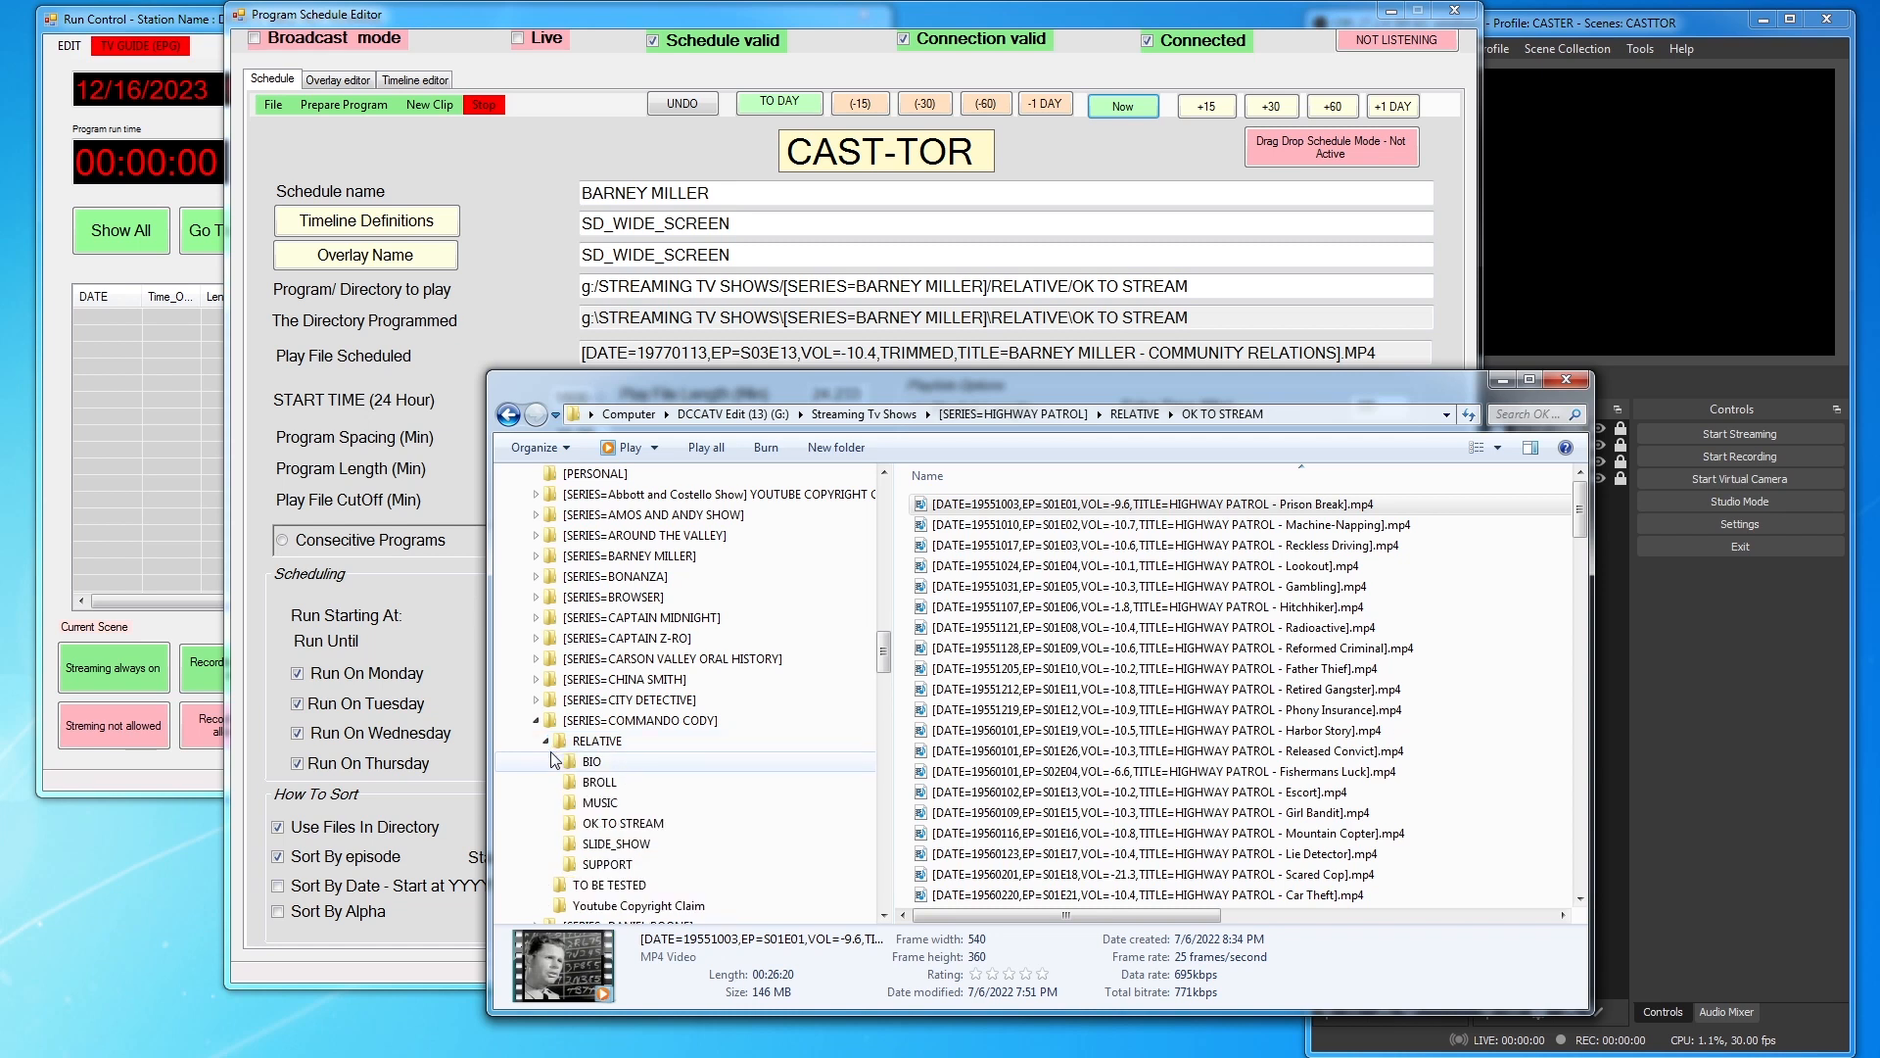
{"action": "left_click", "coordinate": [625, 823]}
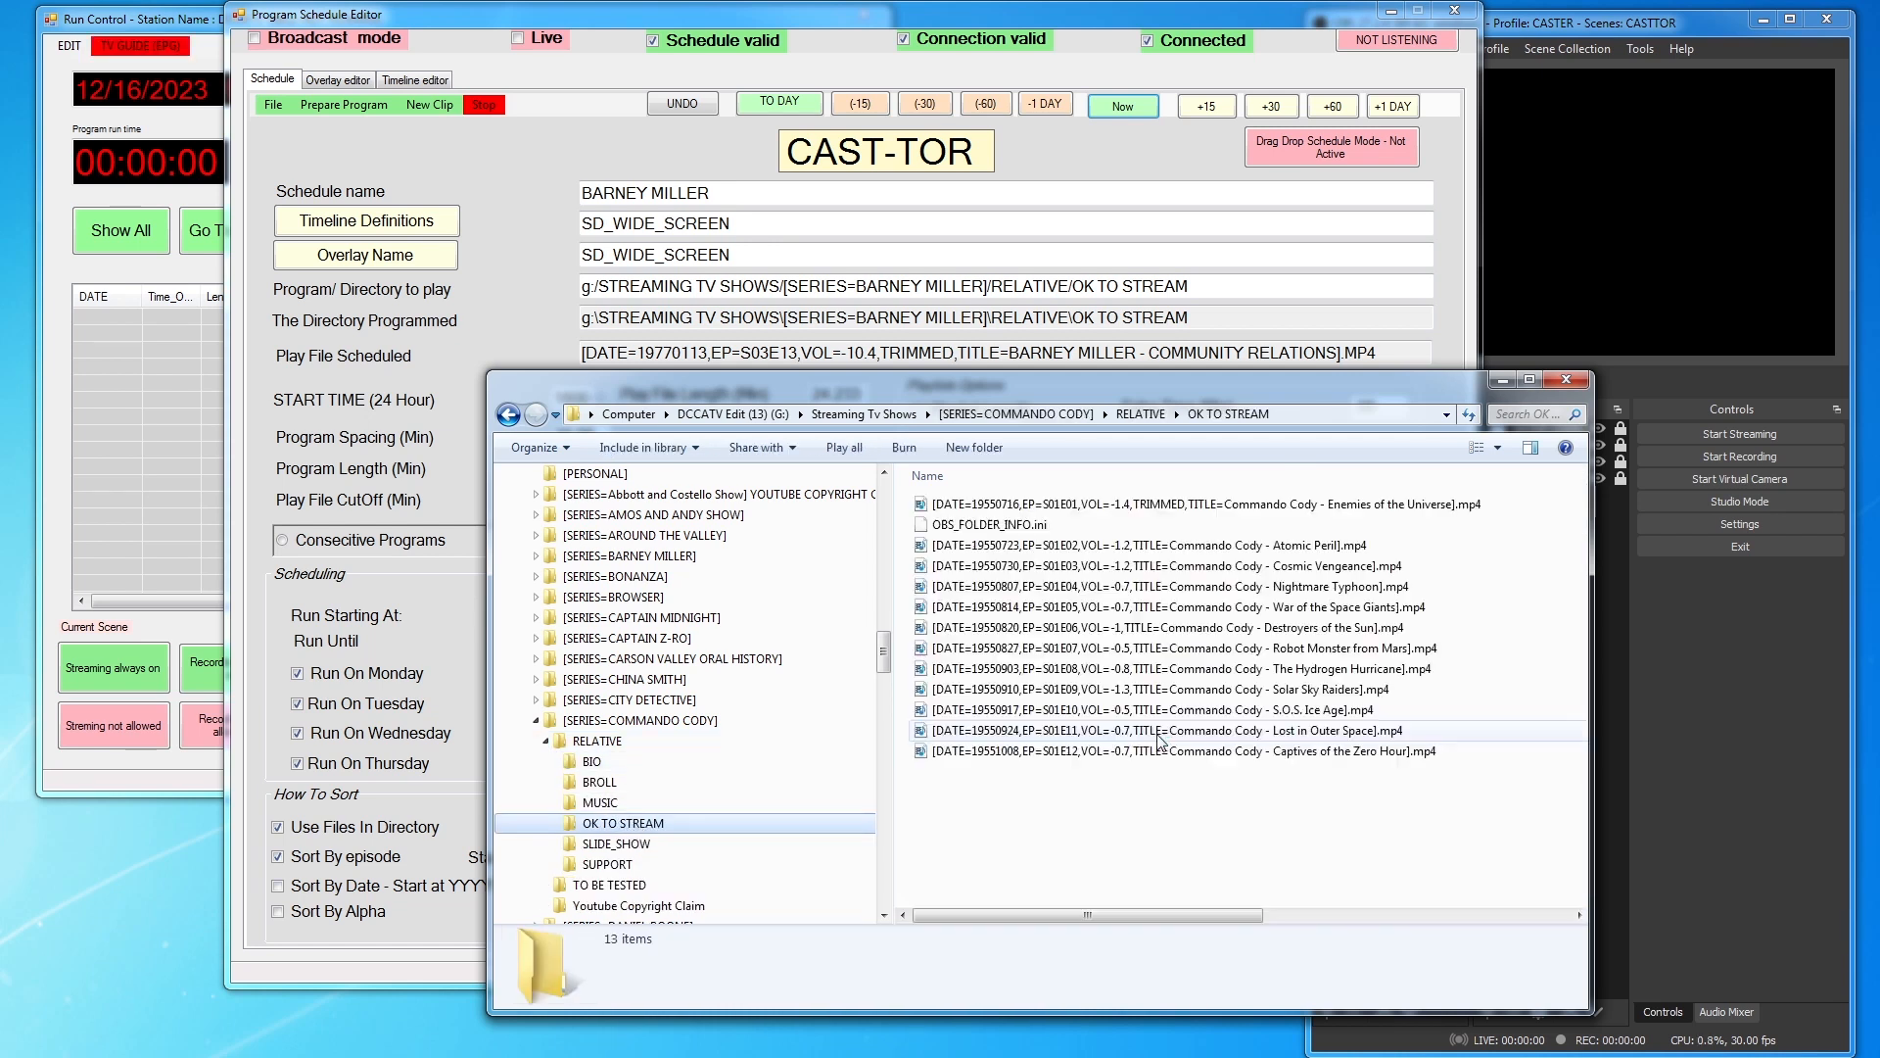
{"action": "left_click_drag", "start_coordinate": [1161, 380], "coordinate": [1043, 537]}
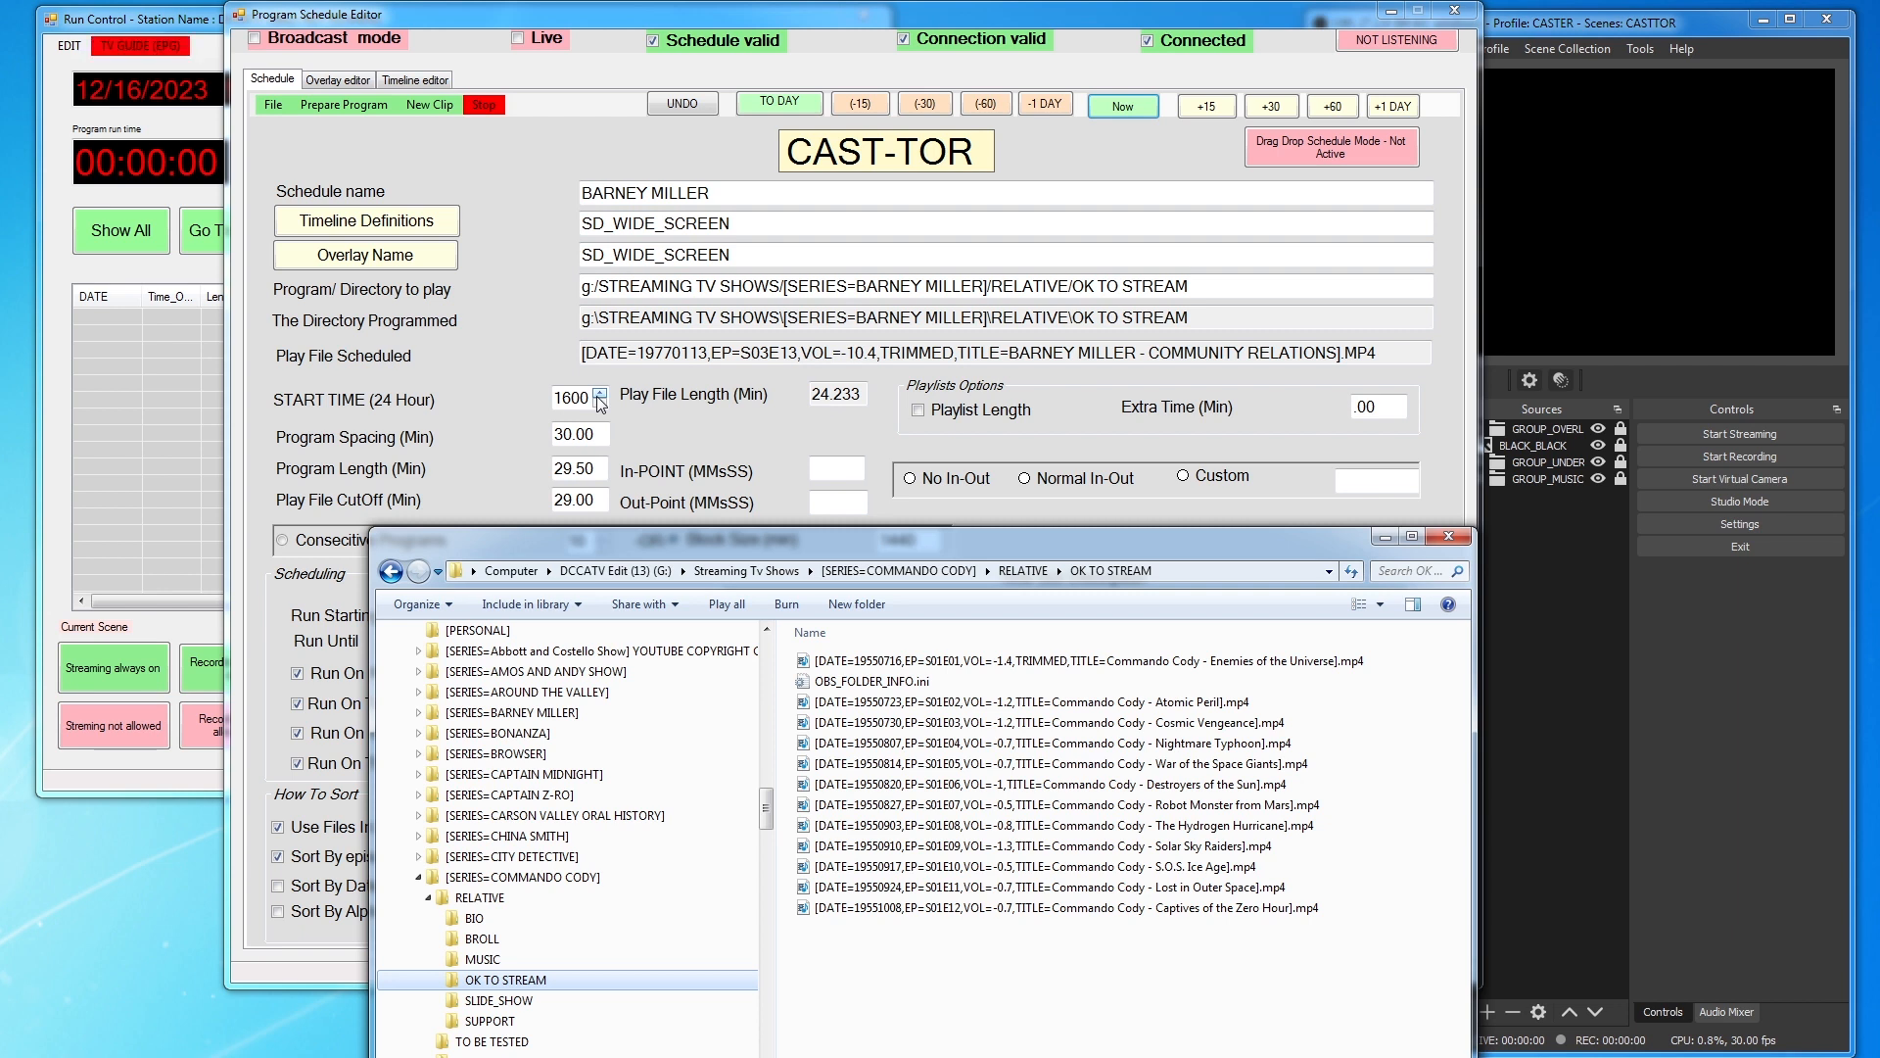
Activate Drag Drop Add to Schedule mode and add the episode file "Commando Cody - Atomic Peril" to the schedule
{"action": "left_click", "coordinate": [1304, 145]}
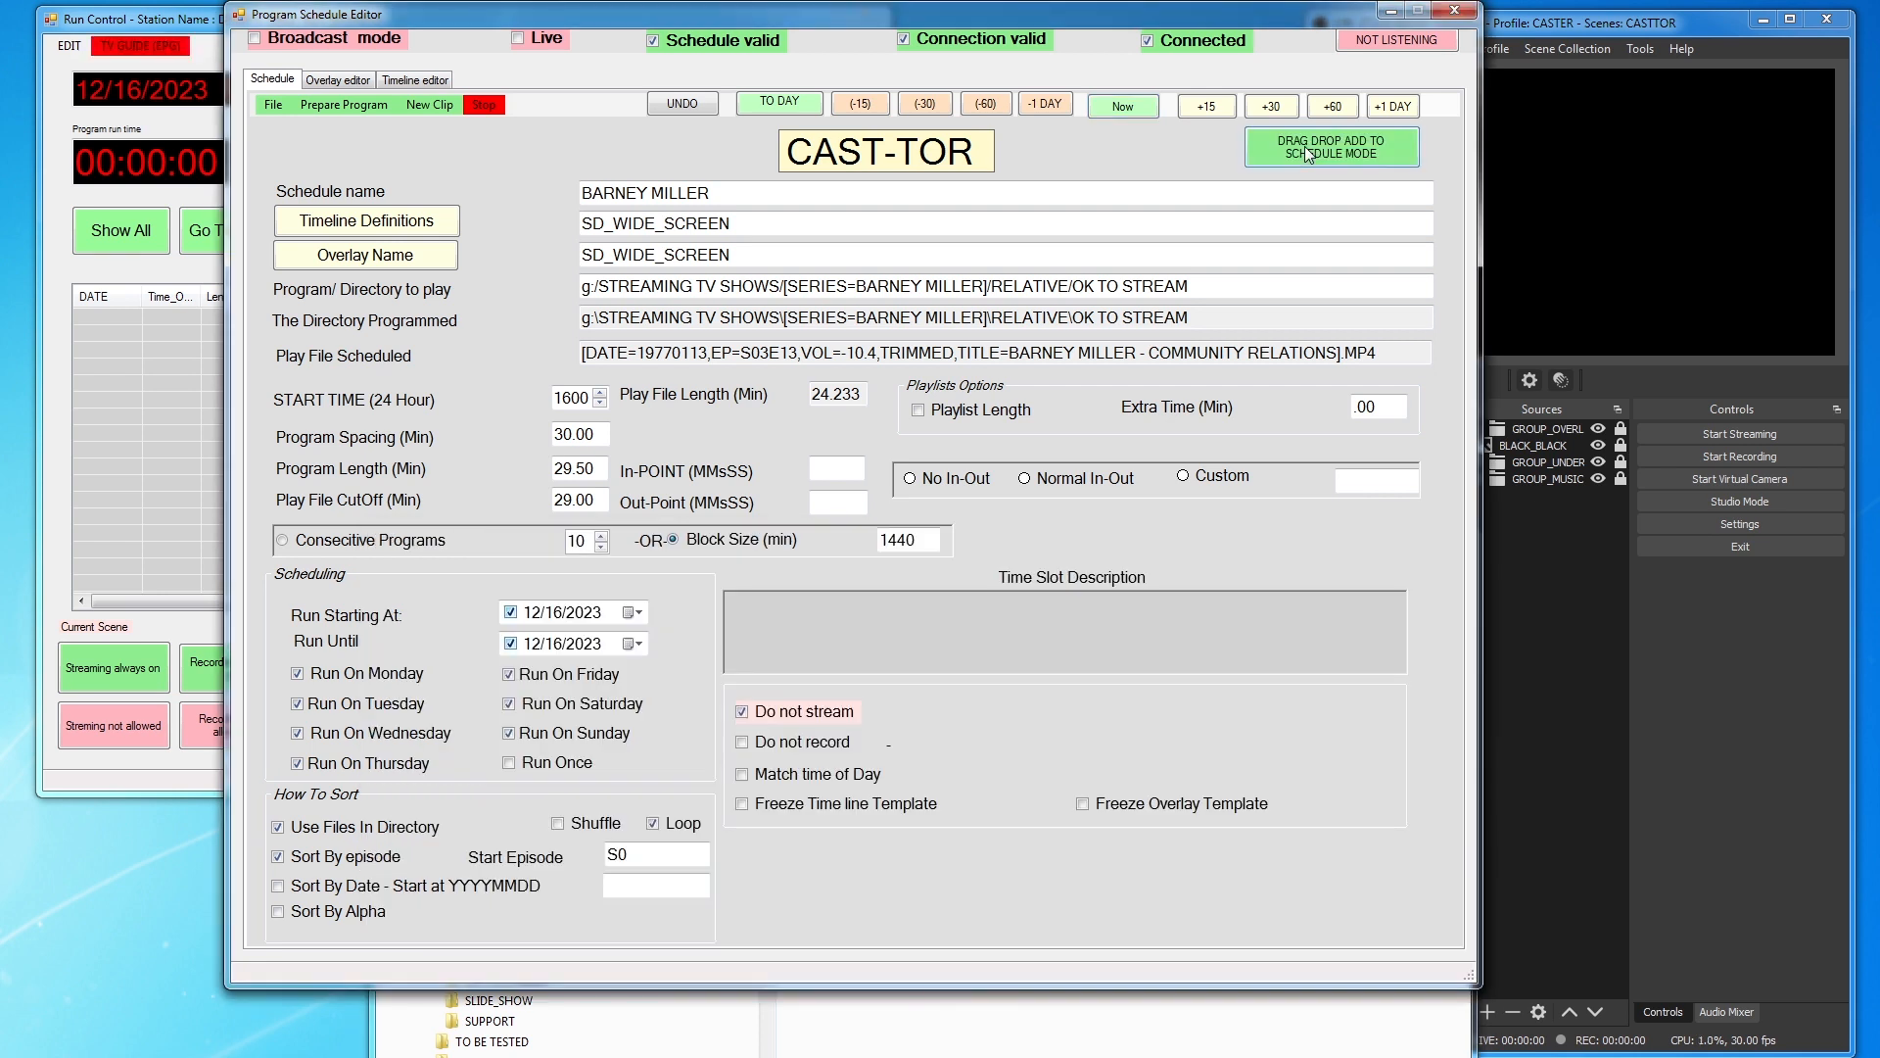
{"action": "left_click", "coordinate": [894, 1040]}
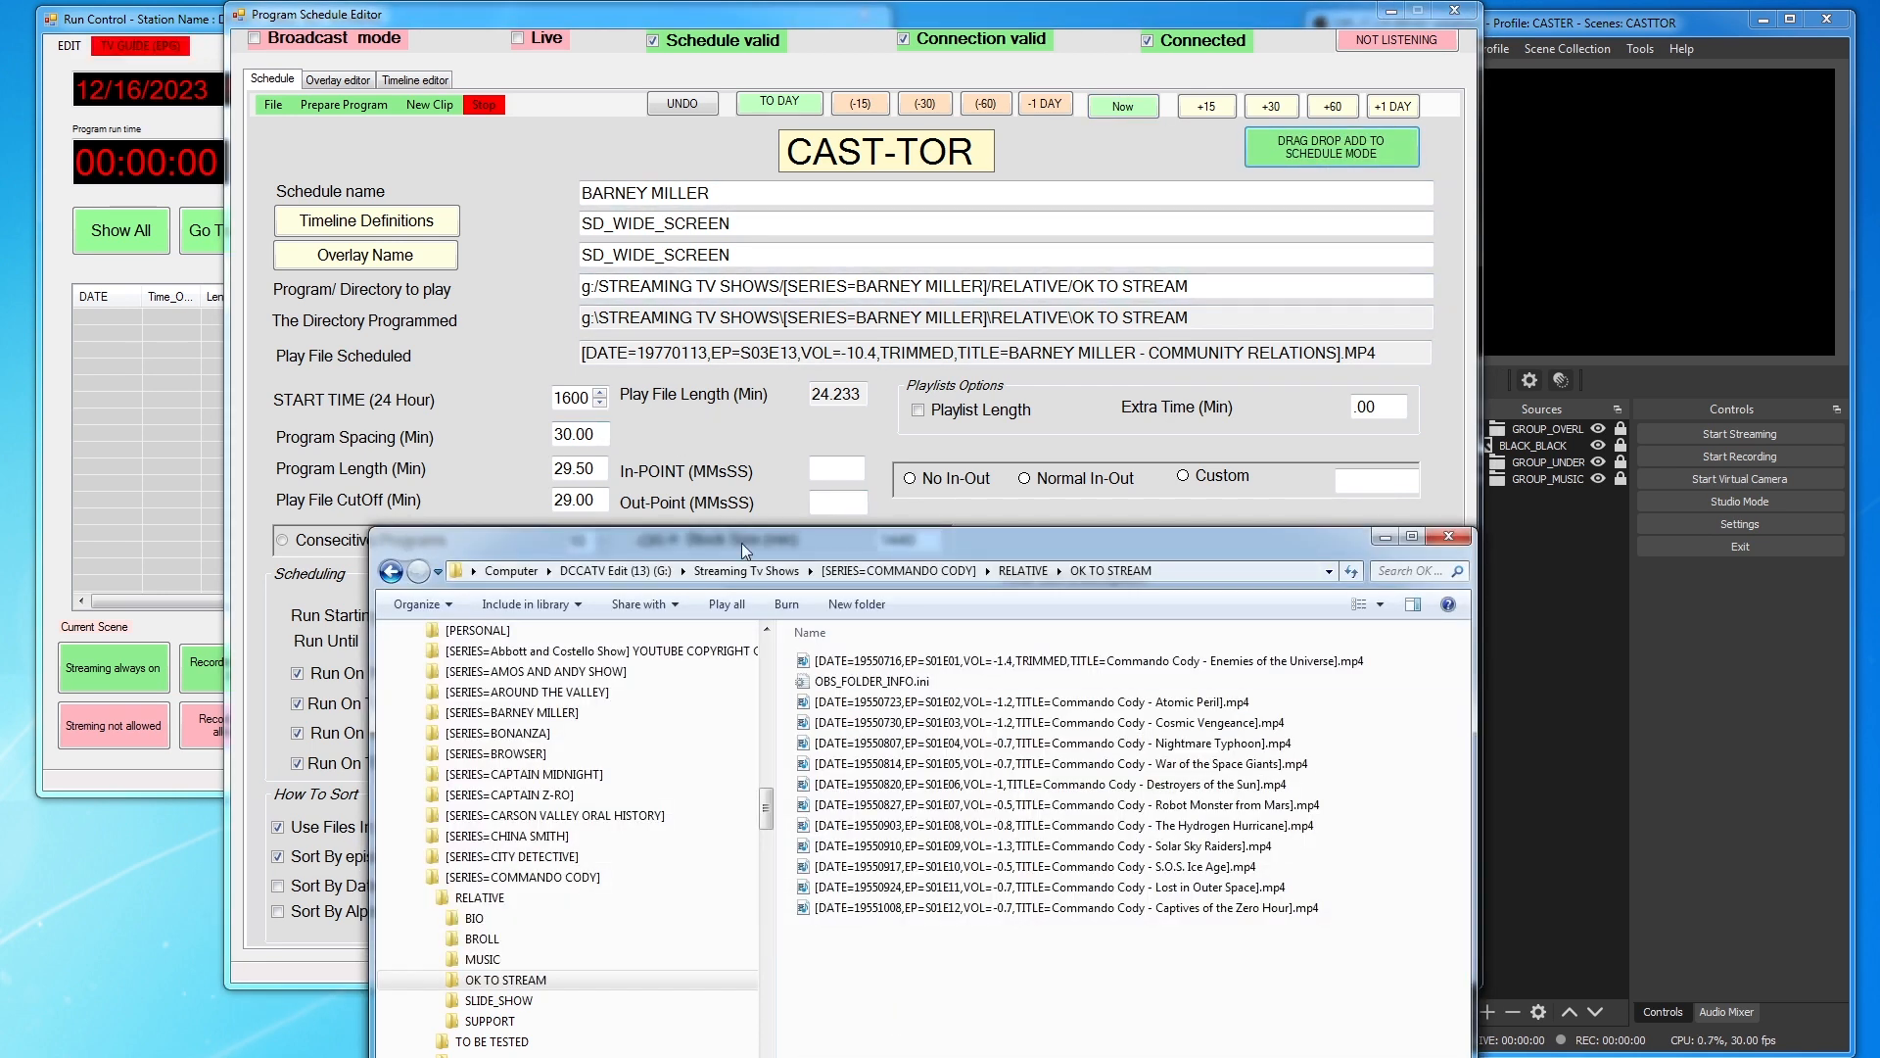
{"action": "left_click_drag", "start_coordinate": [805, 703], "coordinate": [846, 492]}
{"action": "left_click_drag", "start_coordinate": [1012, 270], "coordinate": [1008, 286]}
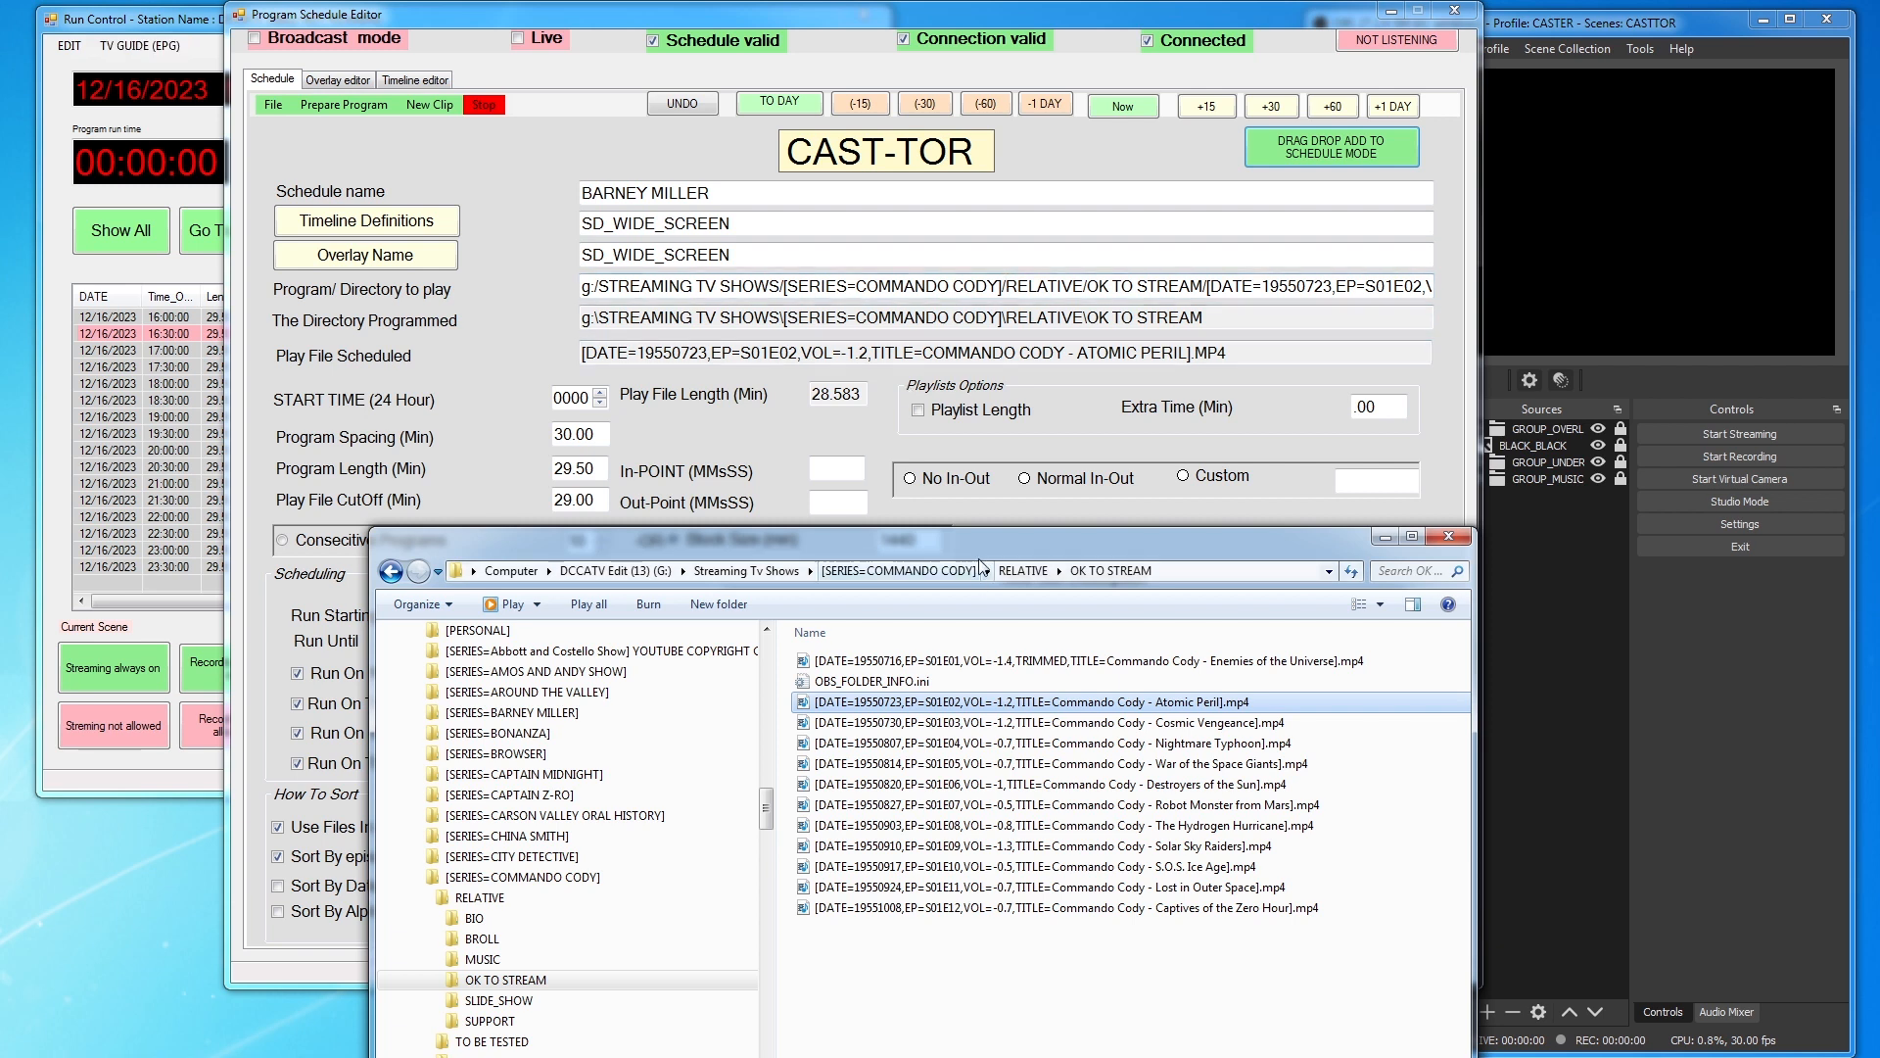
Check the programs added to the Run Control list and undo the scheduled "Commando Cody - Atomic Peril" entries
{"action": "left_click", "coordinate": [166, 21]}
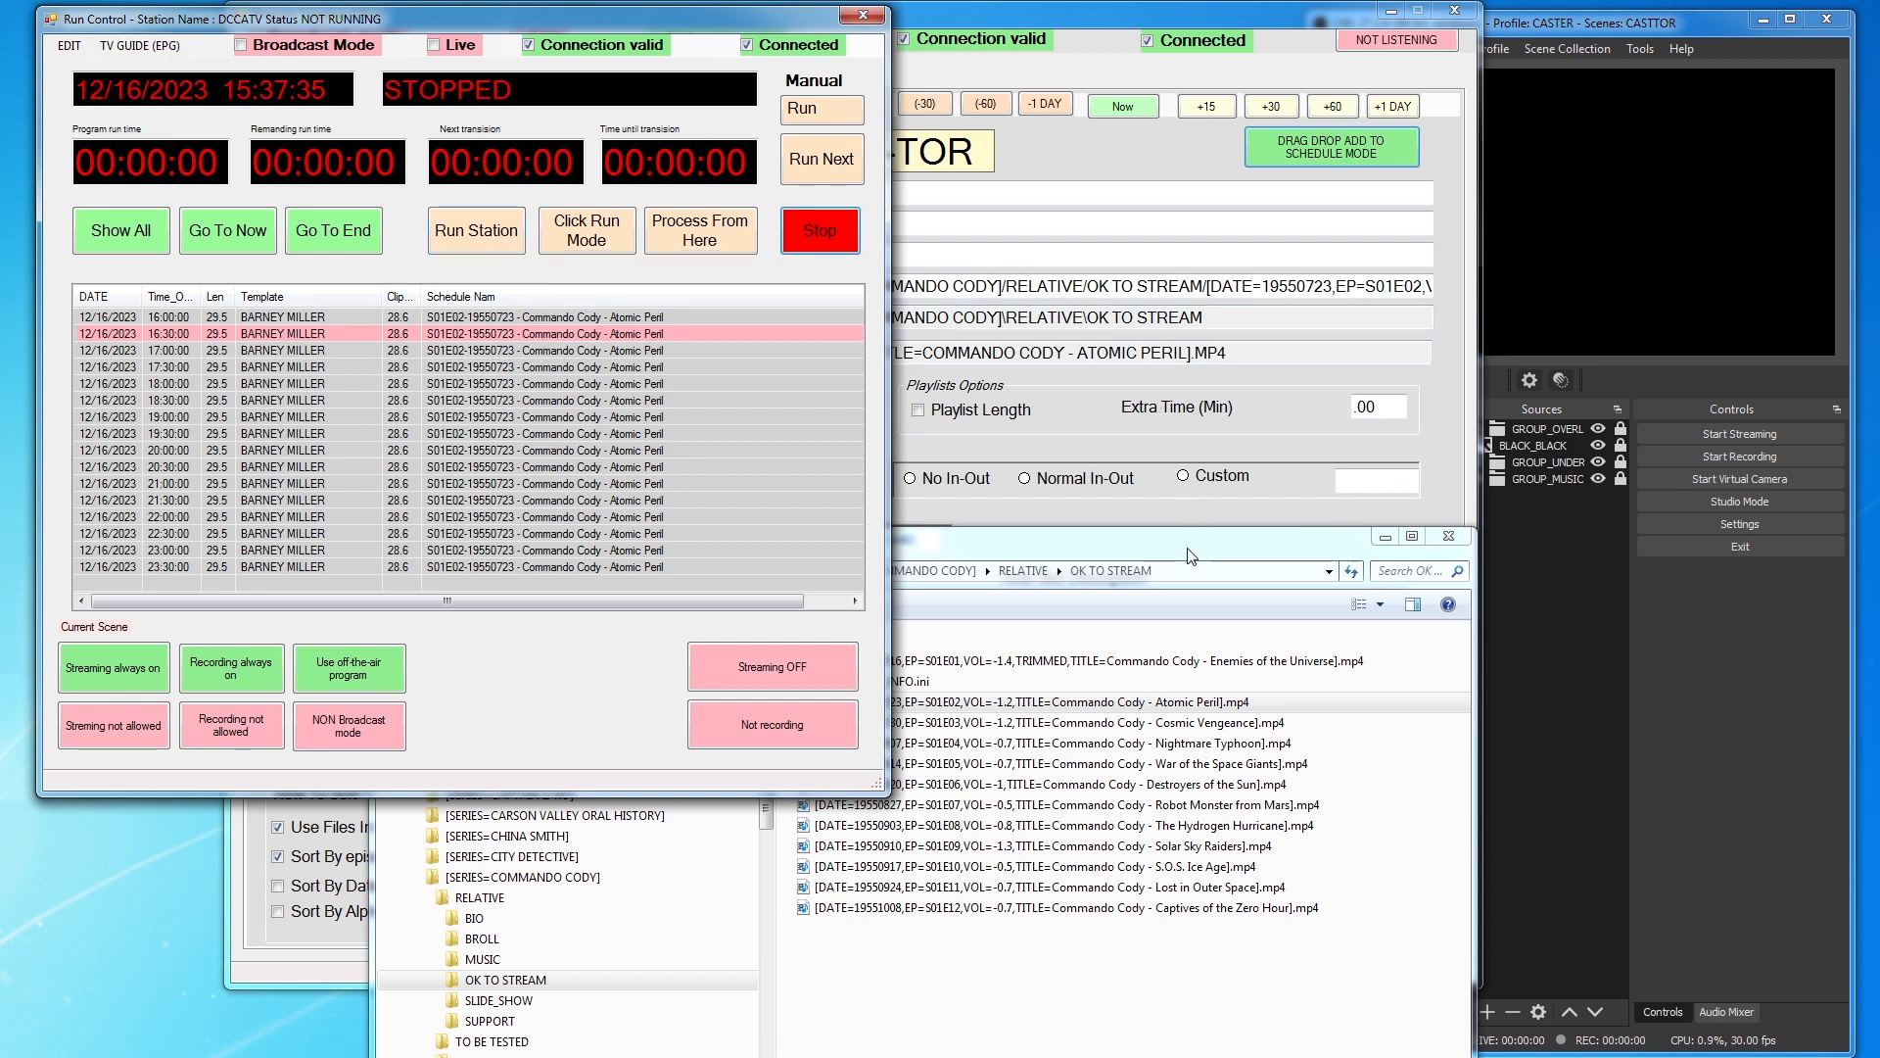
{"action": "left_click_drag", "start_coordinate": [1191, 555], "coordinate": [1428, 638]}
{"action": "left_click", "coordinate": [1013, 532]}
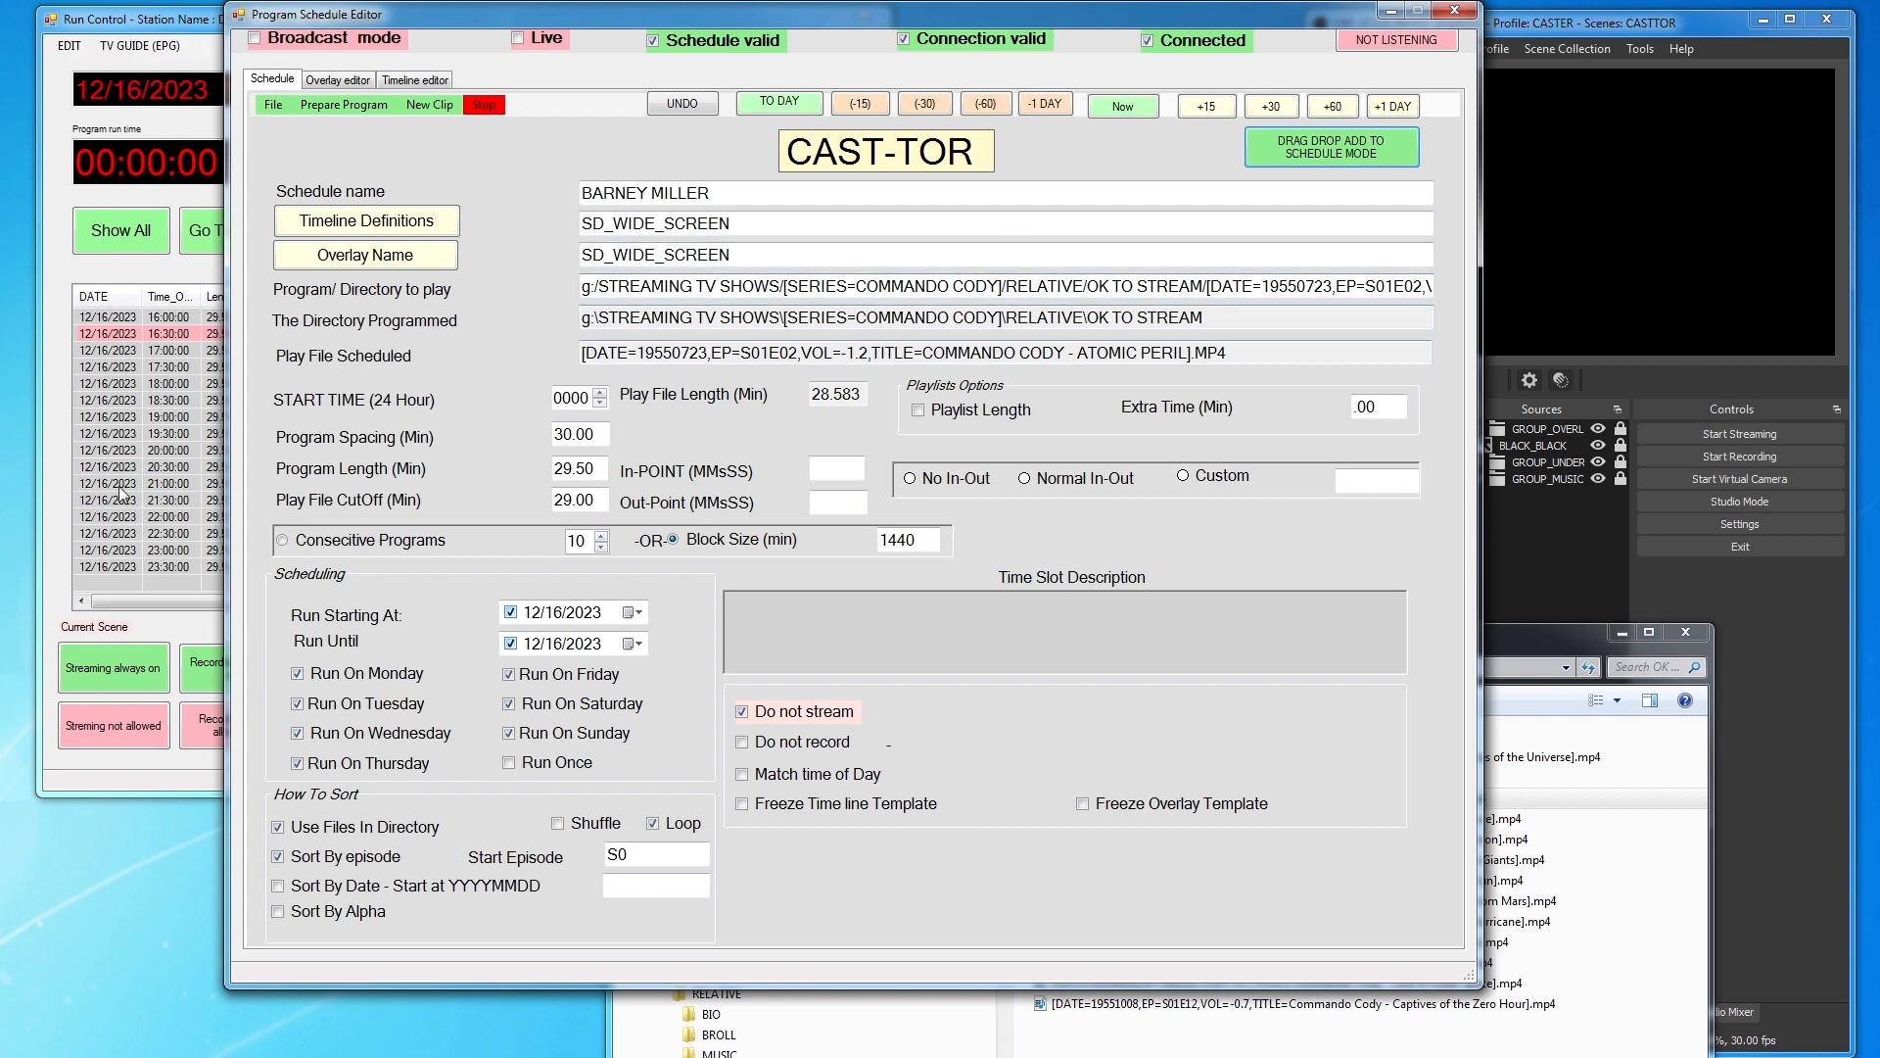
{"action": "left_click", "coordinate": [685, 105]}
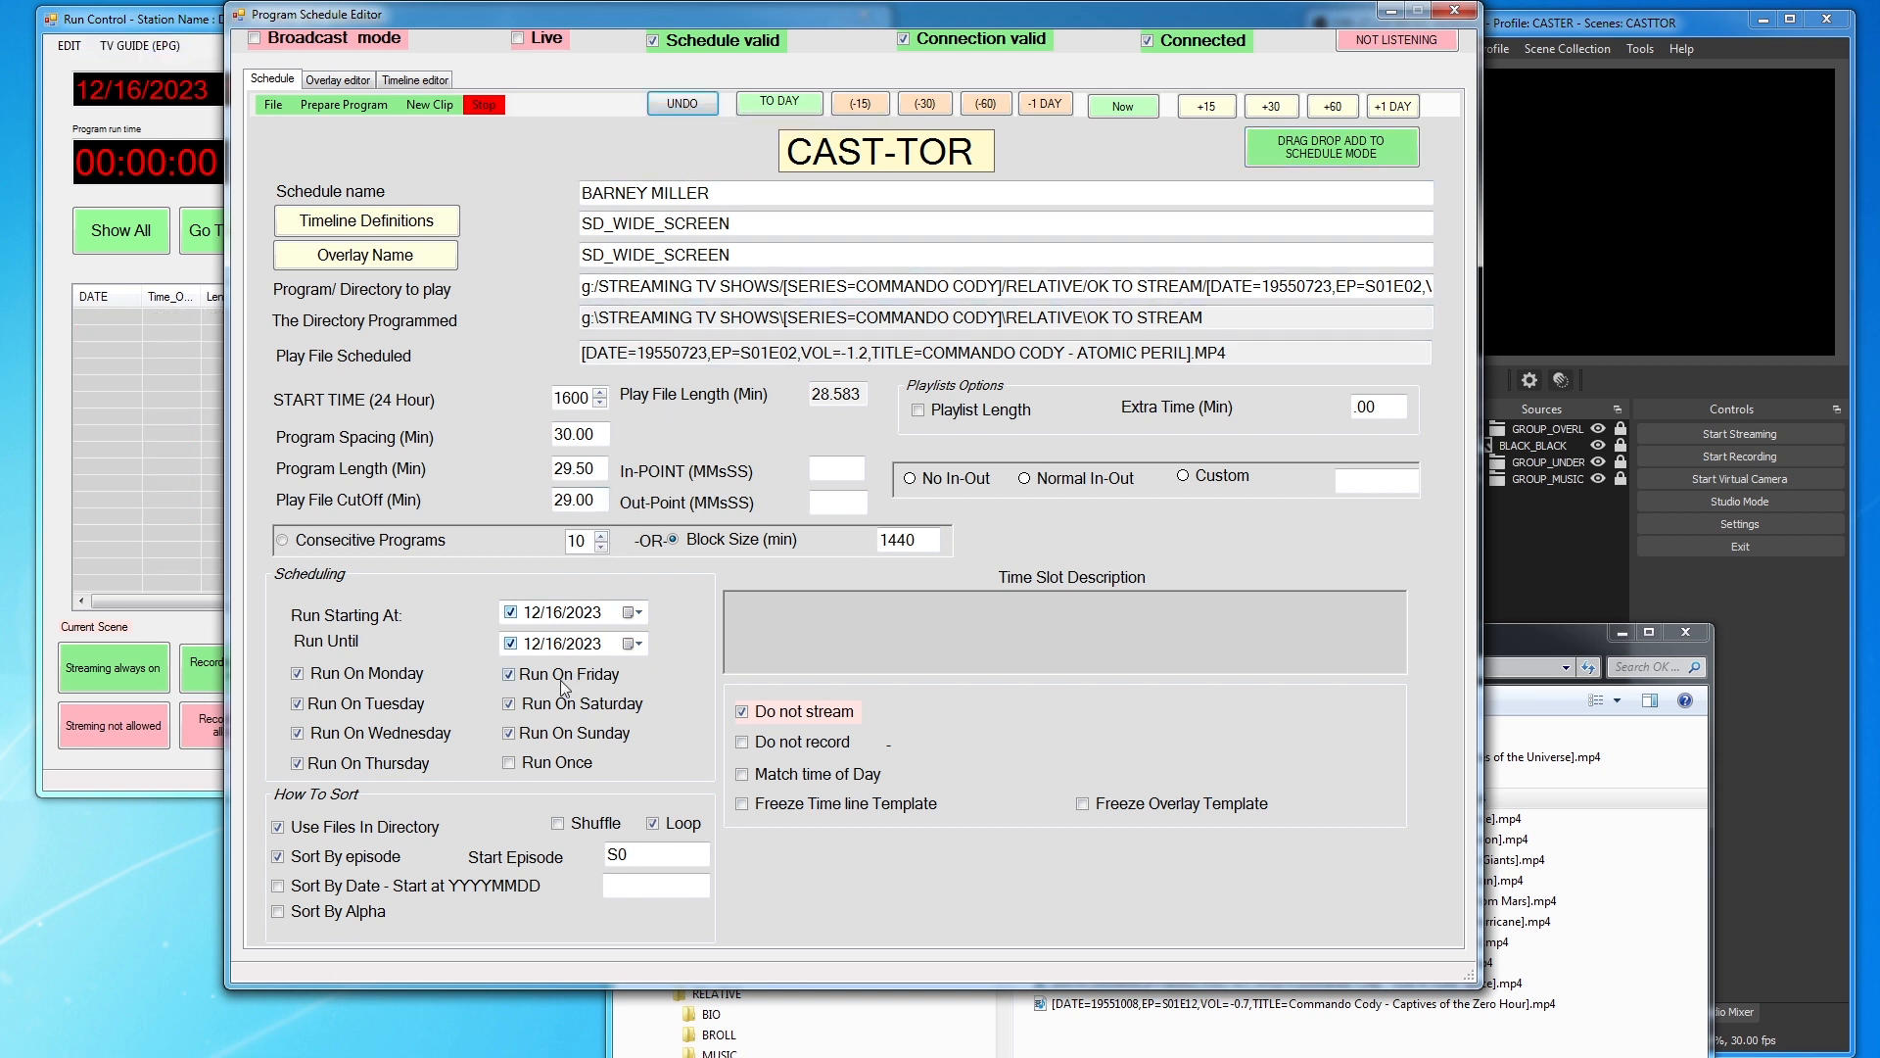
Set the number of consecutive programs to 1
{"action": "double_click", "coordinate": [601, 537]}
{"action": "double_click", "coordinate": [601, 547]}
{"action": "left_click", "coordinate": [602, 546]}
{"action": "left_click", "coordinate": [601, 547]}
Add the episode file "Commando Cody - Atomic Peril" from Windows Explorer to the schedule and undo that addition
{"action": "left_click", "coordinate": [1535, 642]}
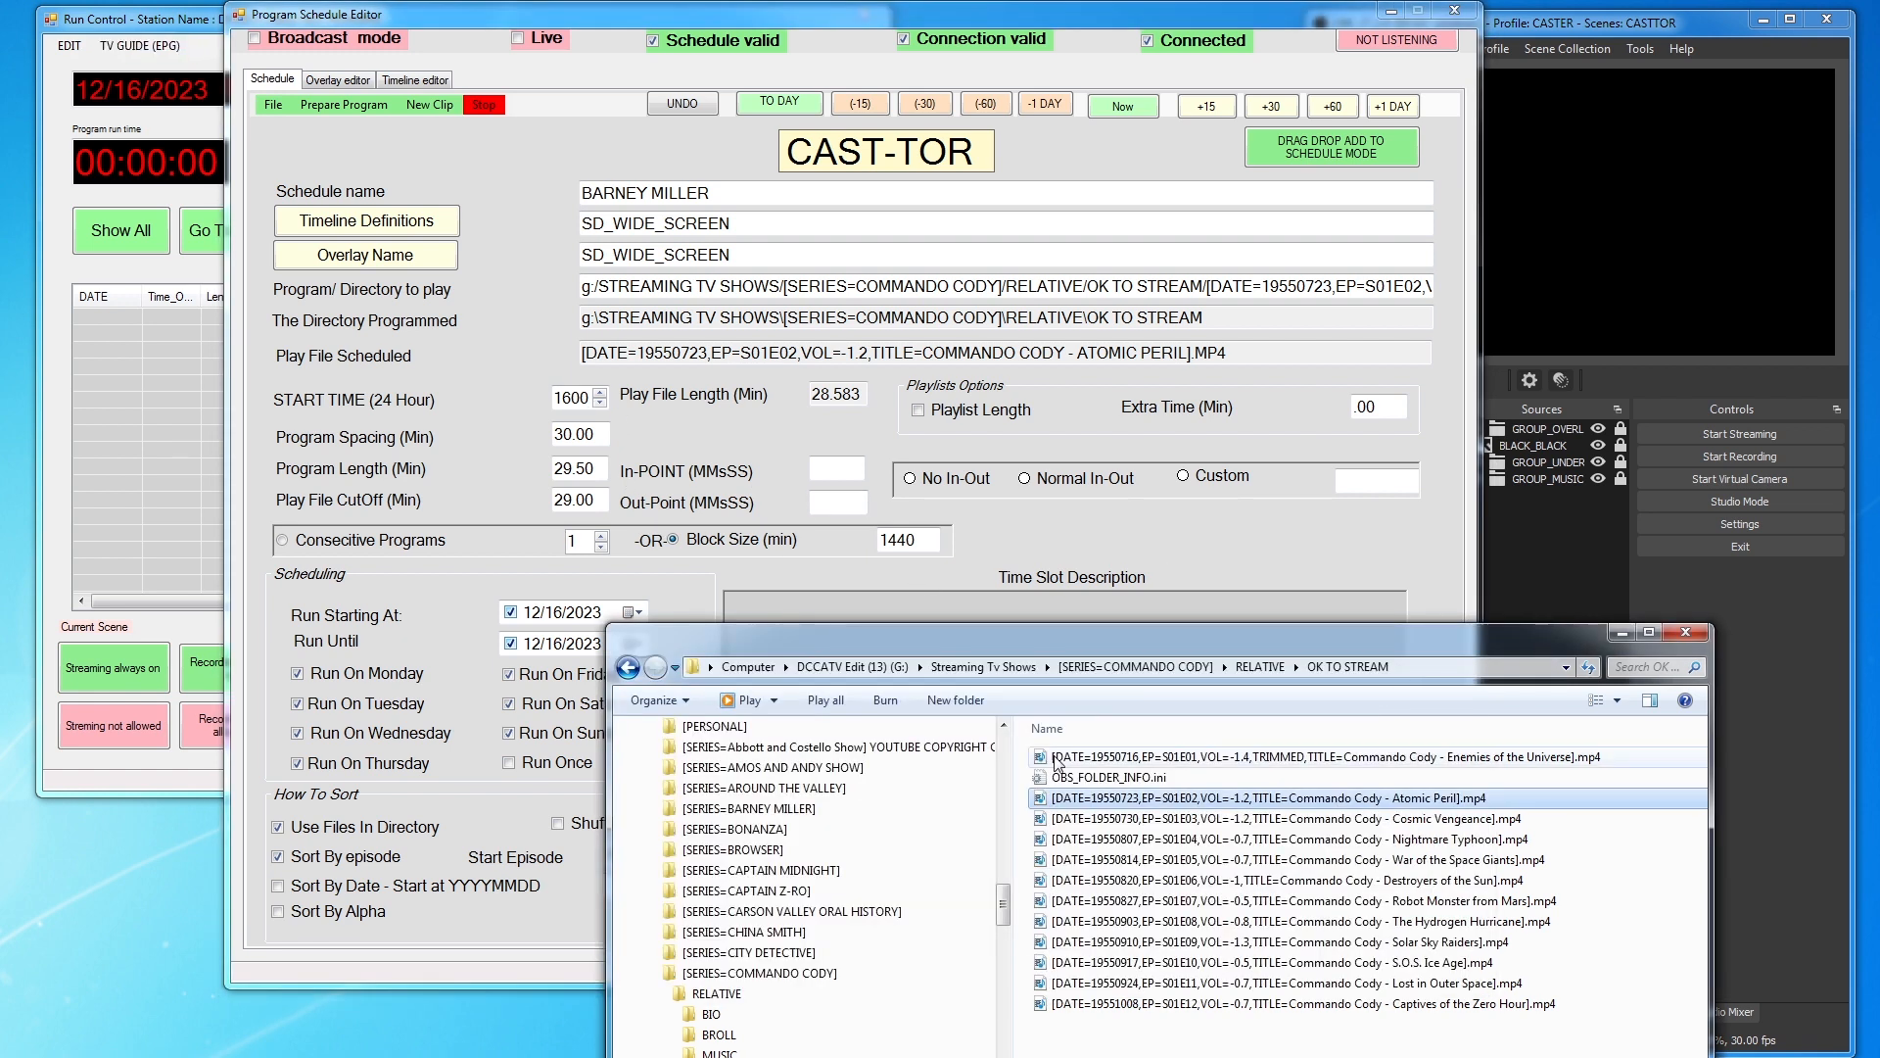
{"action": "left_click_drag", "start_coordinate": [1046, 805], "coordinate": [937, 286]}
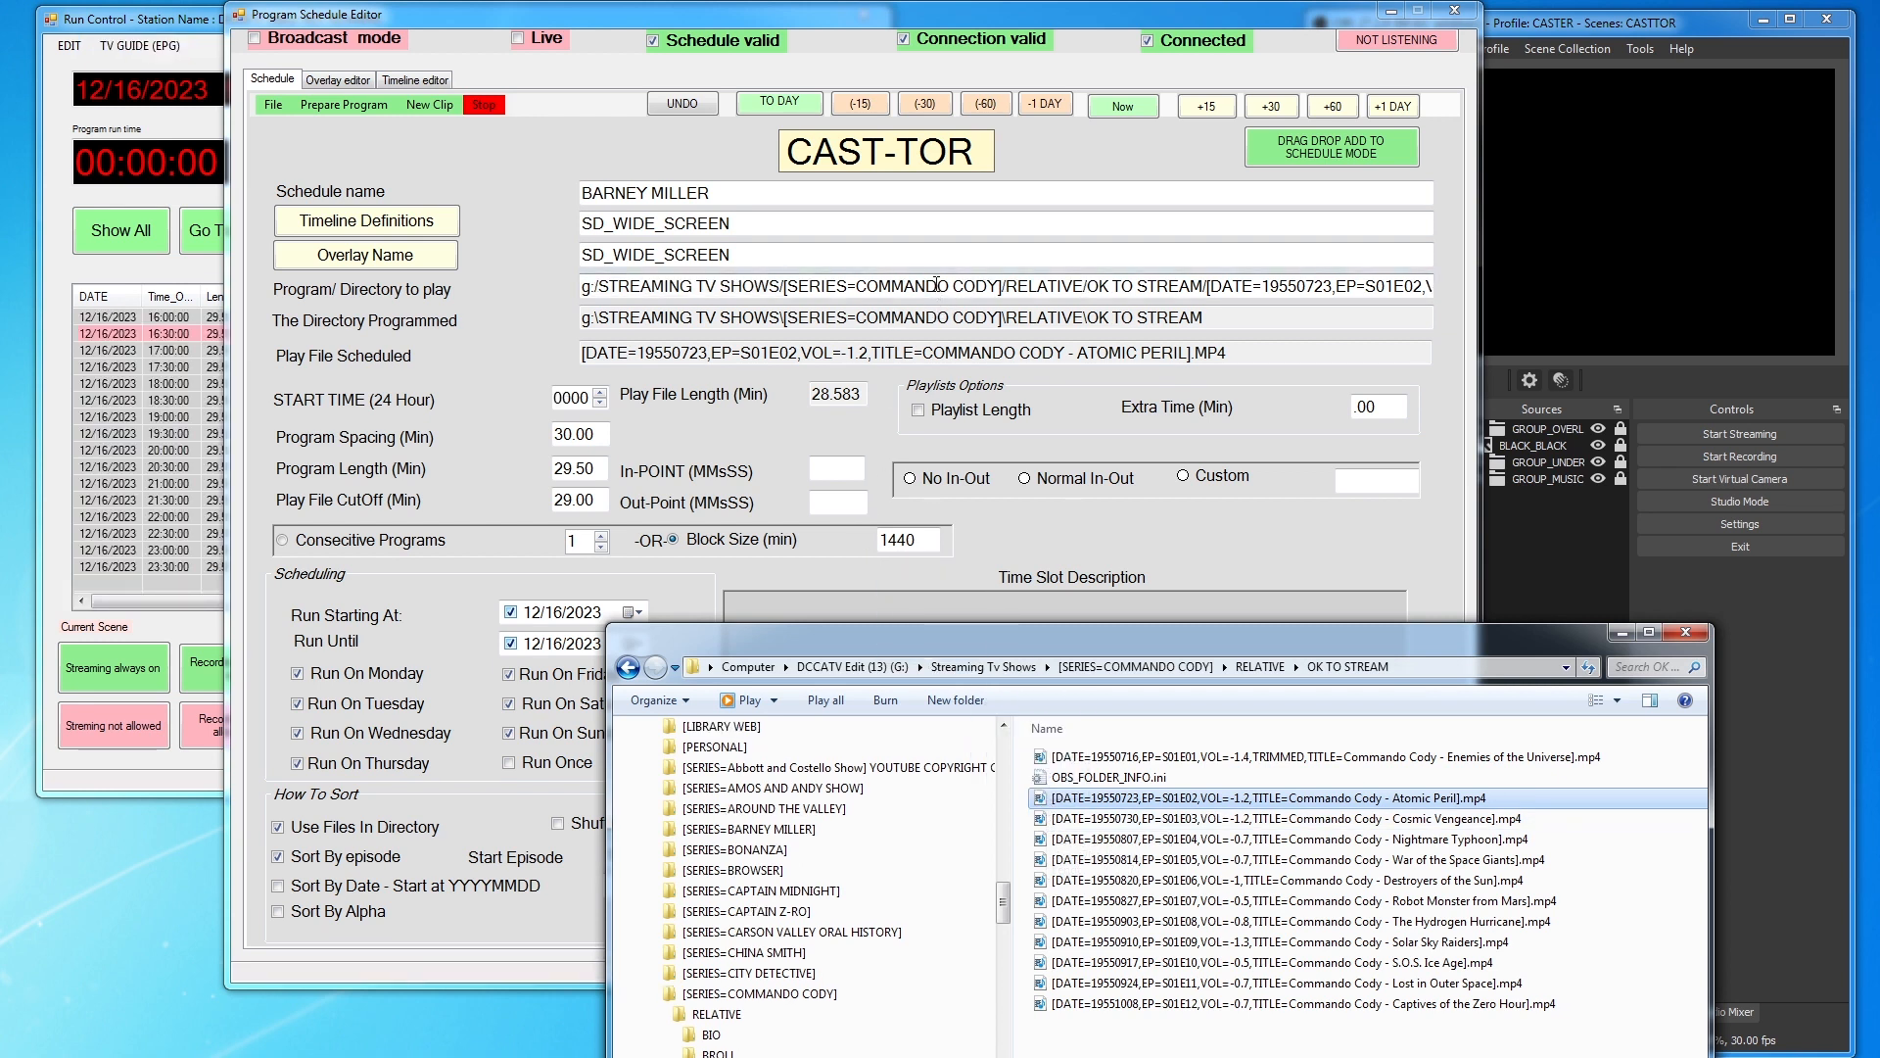
{"action": "left_click_drag", "start_coordinate": [947, 638], "coordinate": [969, 868]}
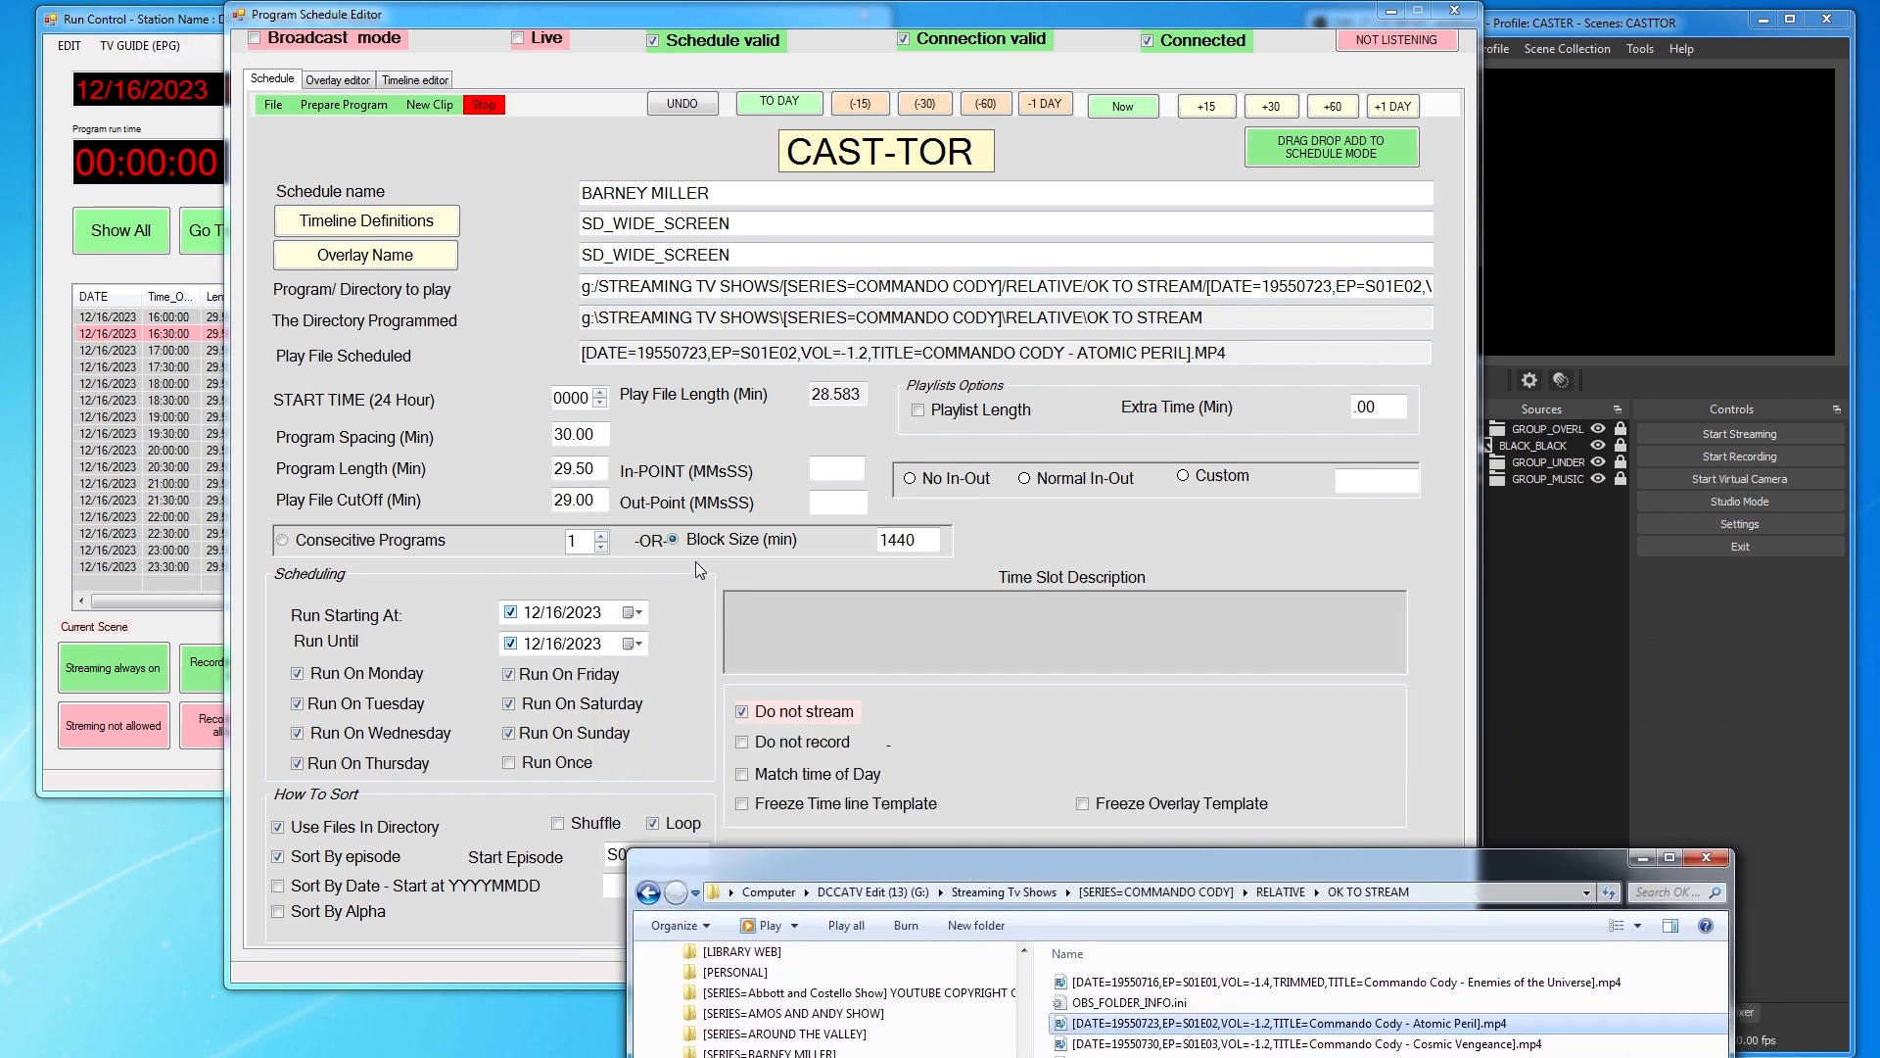
{"action": "left_click", "coordinate": [683, 104]}
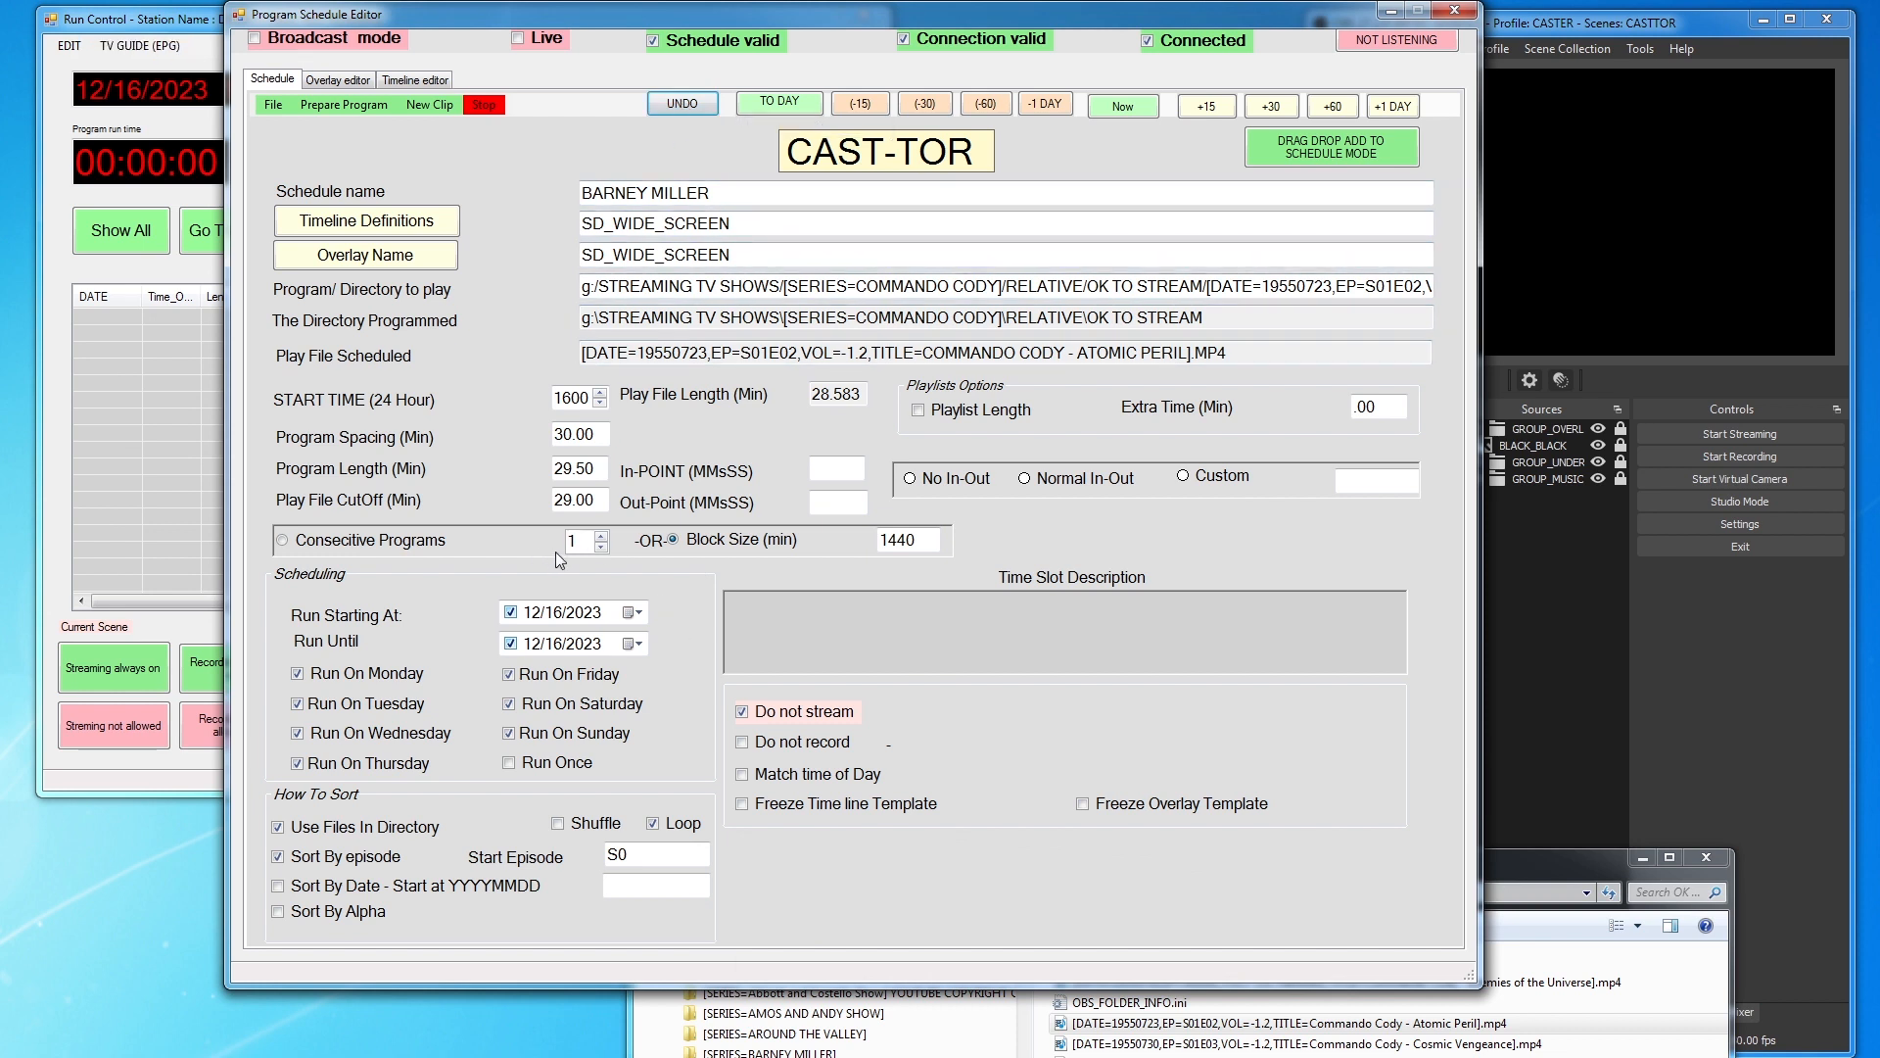
Switch scheduling to Consecutive Programs with Run Once enabled, and add the episode file "Commando Cody - Enemies of the Universe" to the schedule
{"action": "left_click", "coordinate": [283, 541]}
{"action": "left_click", "coordinate": [543, 766]}
{"action": "left_click", "coordinate": [1523, 869]}
{"action": "left_click_drag", "start_coordinate": [1112, 984], "coordinate": [1057, 279]}
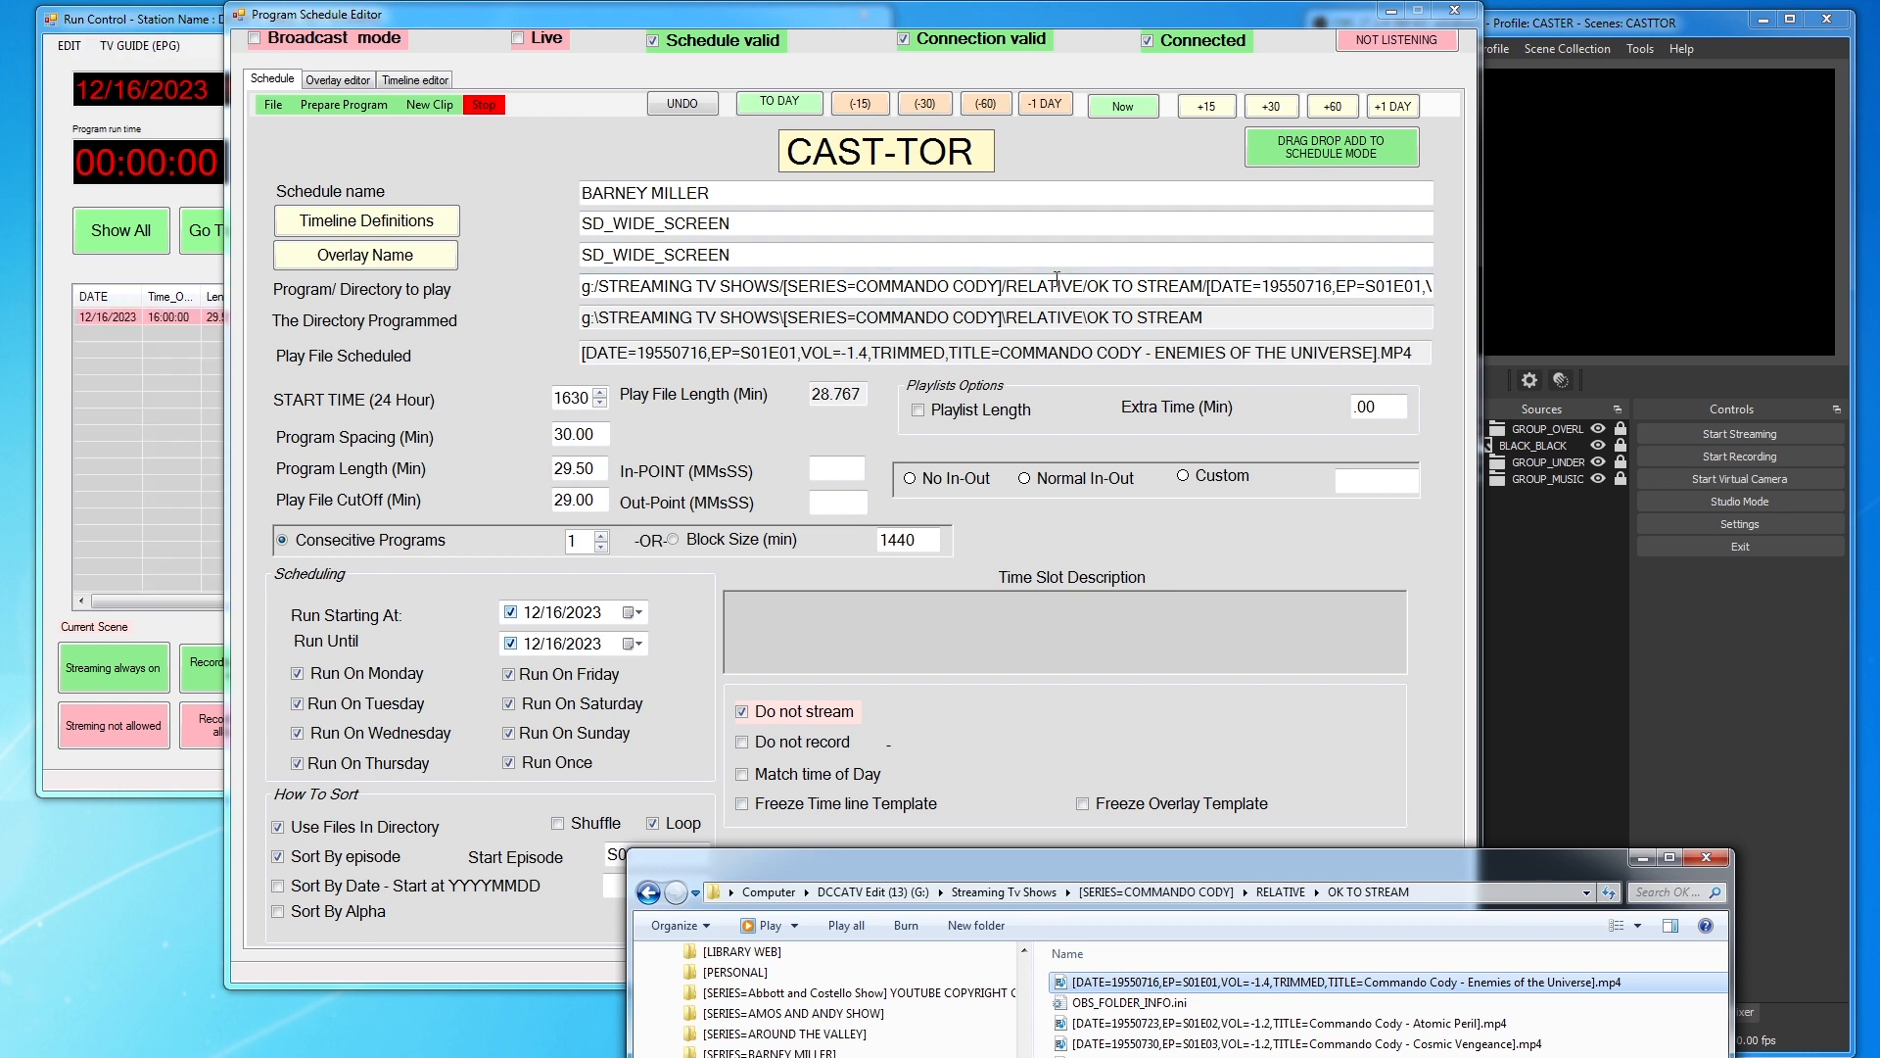
Add the episode file "Commando Cody - Cosmic Vengeance" from Windows Explorer to the schedule, keeping the Run Control list partly uncovered
{"action": "left_click_drag", "start_coordinate": [587, 13], "coordinate": [793, 2]}
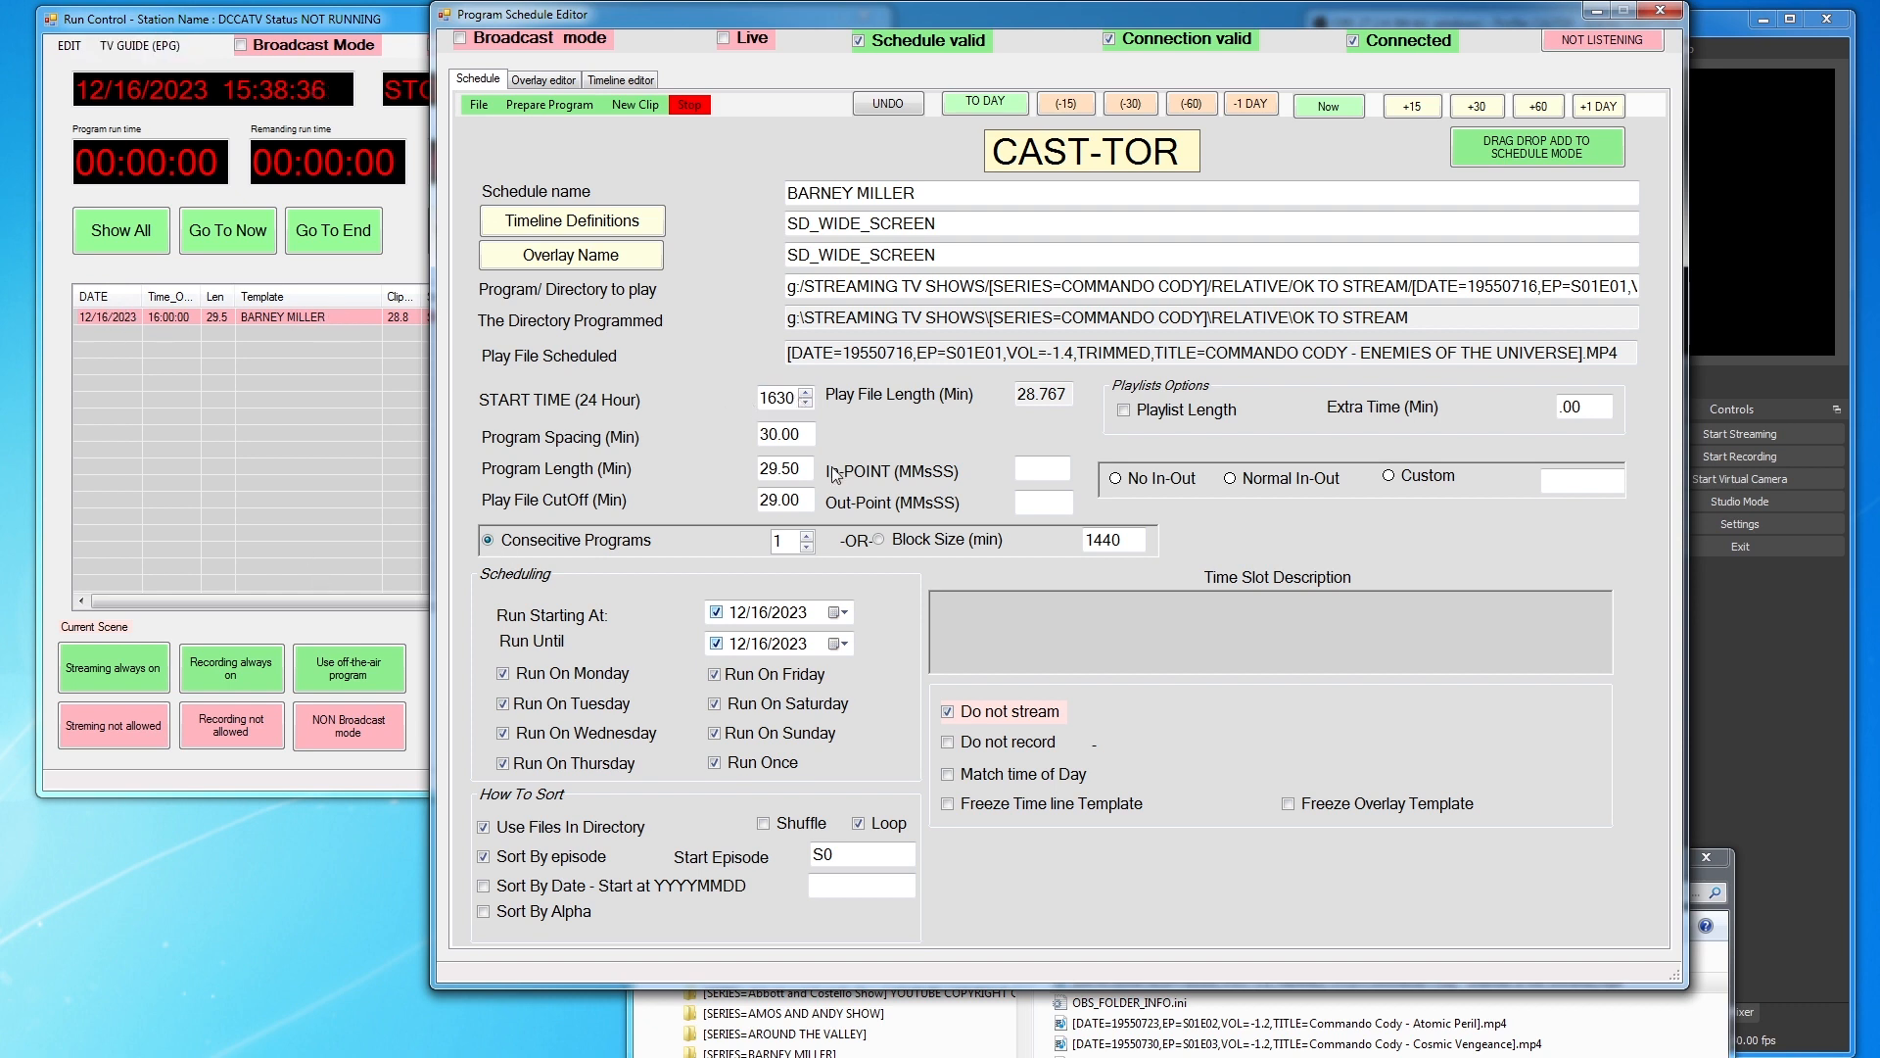
{"action": "left_click", "coordinate": [1220, 1044]}
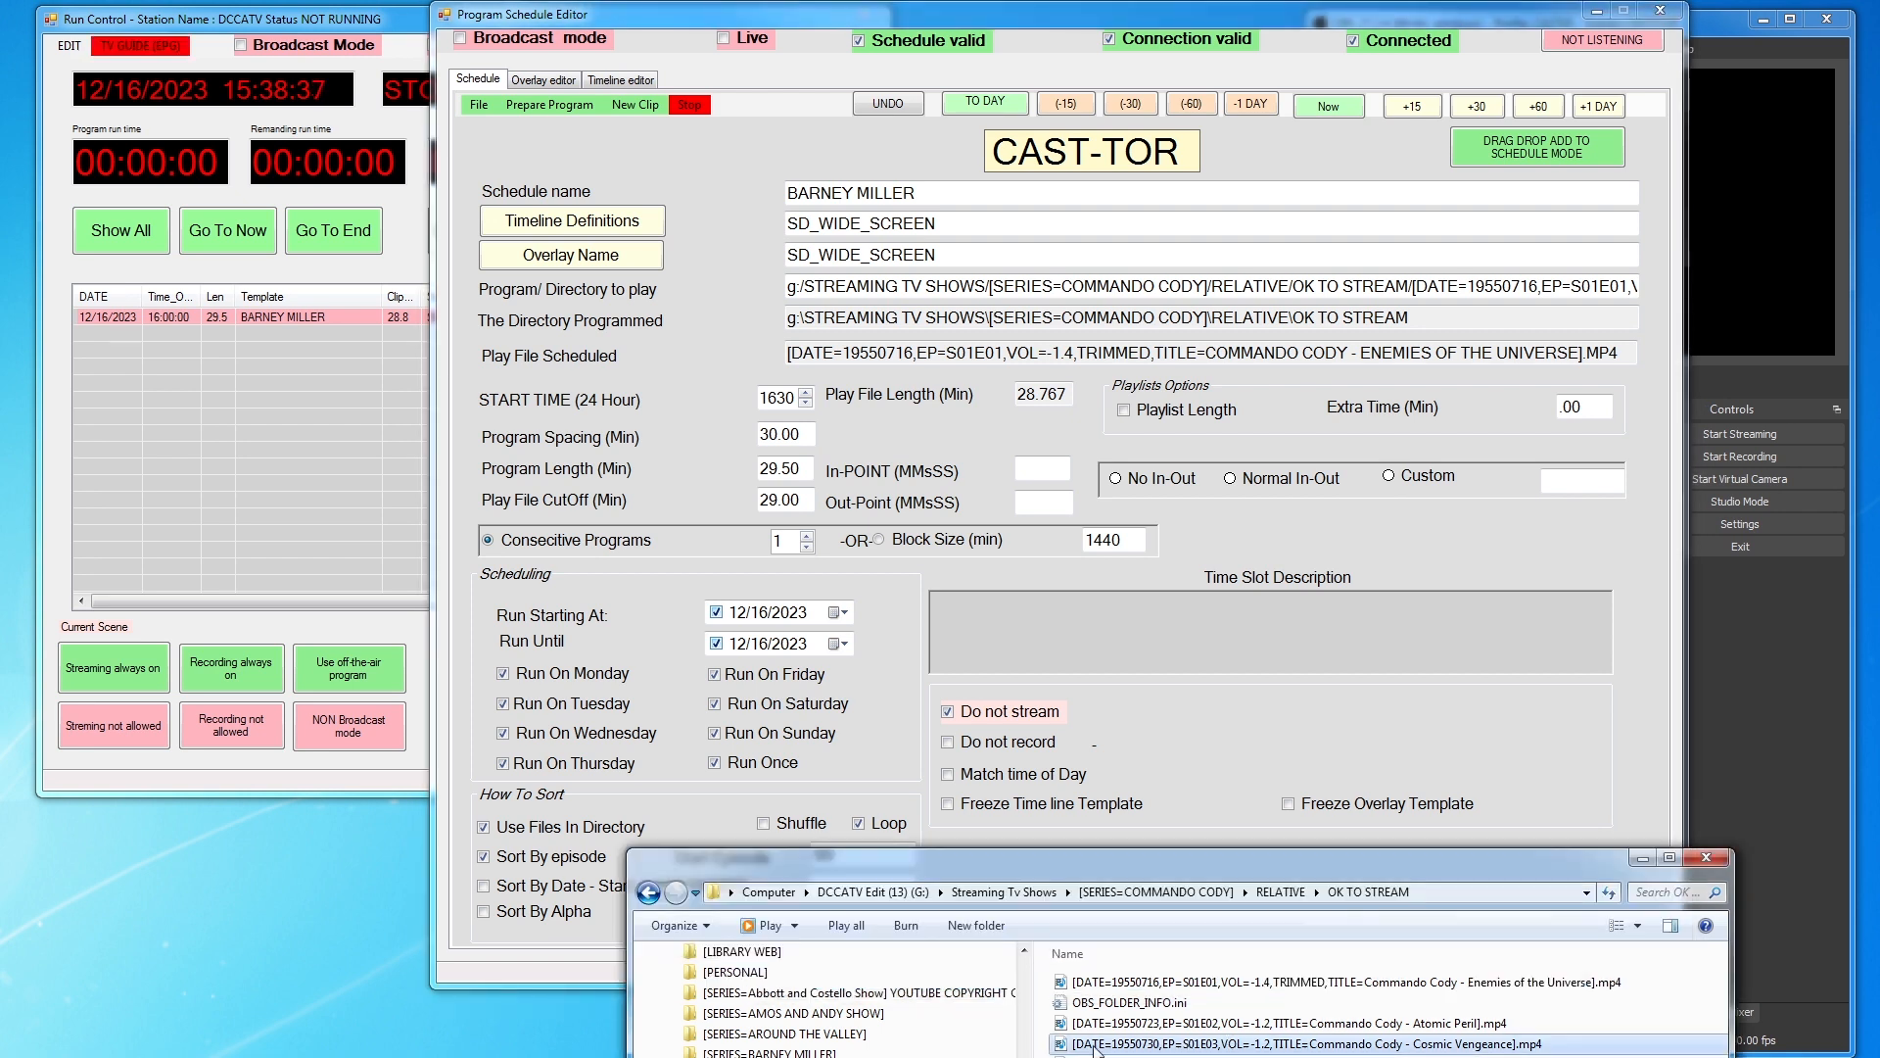
{"action": "left_click_drag", "start_coordinate": [1097, 1046], "coordinate": [1154, 211]}
{"action": "left_click_drag", "start_coordinate": [1170, 297], "coordinate": [1170, 299]}
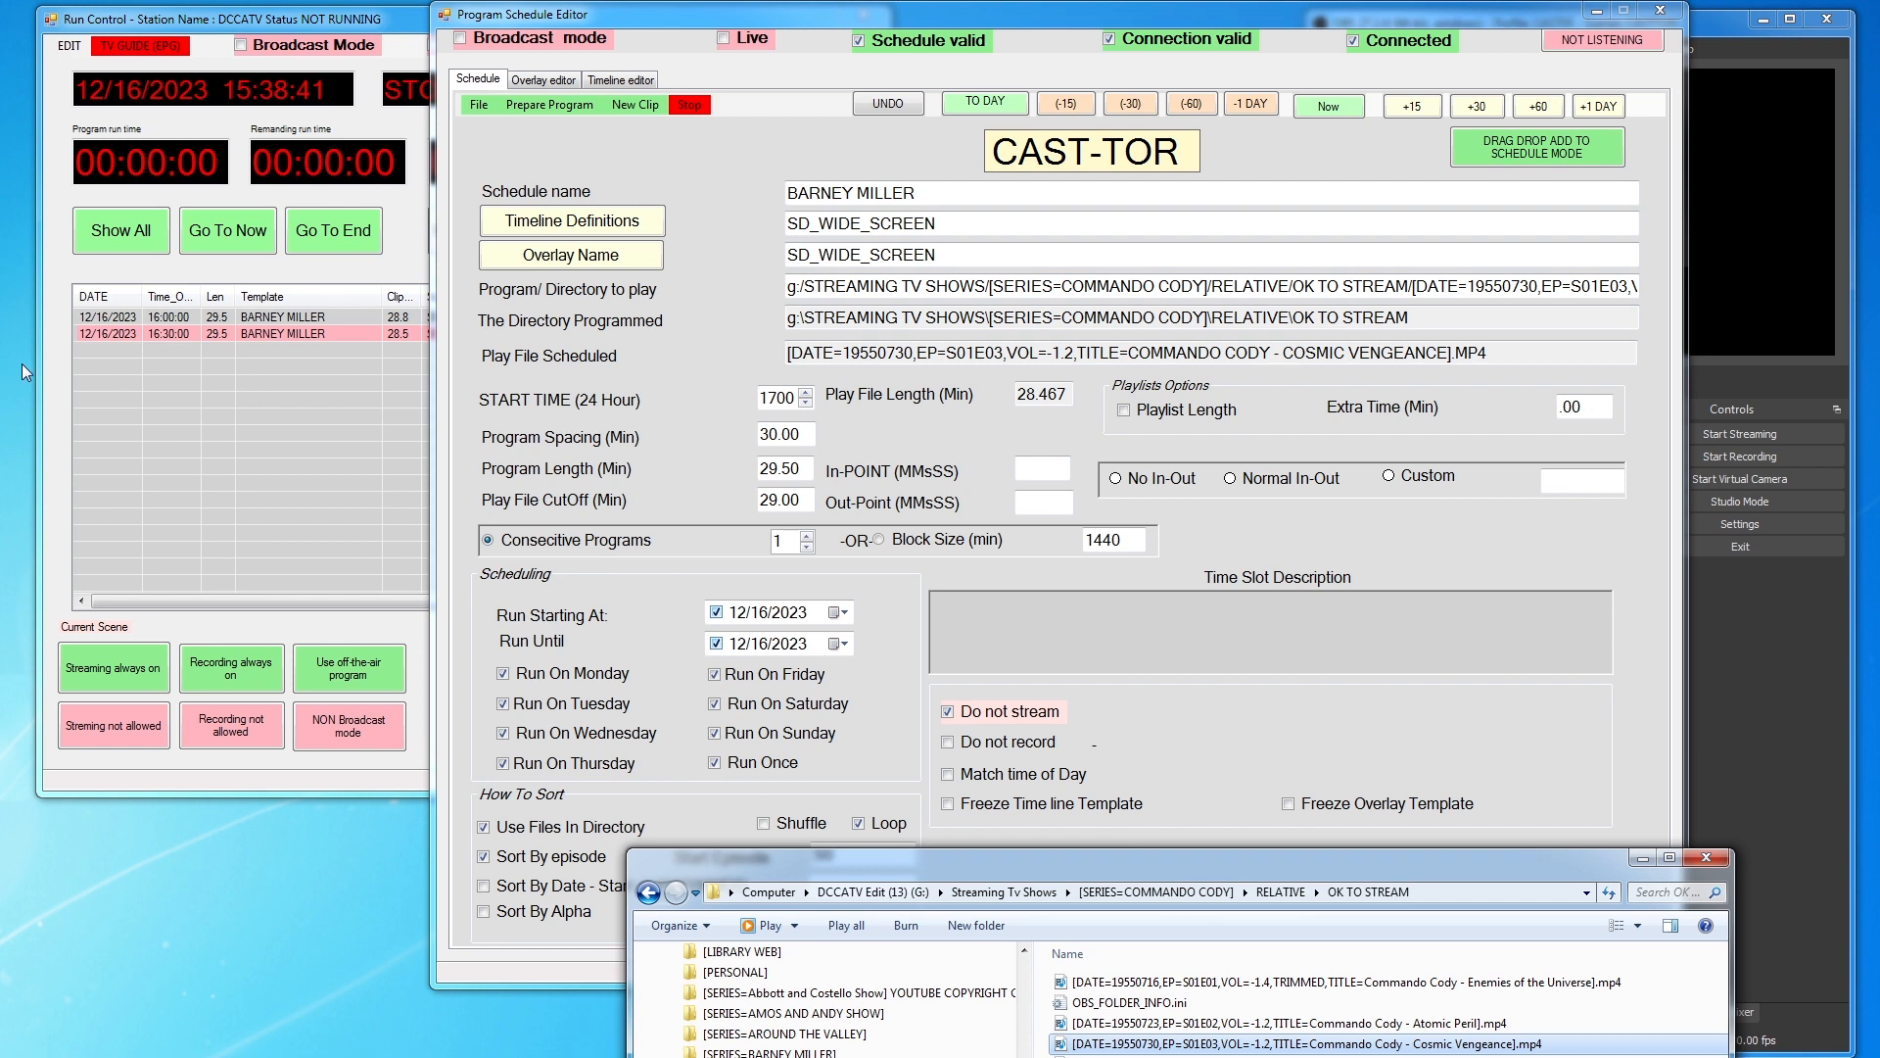
Open the OK TO STREAM folder under [SERIES=CHINA SMITH]/RELATIVE and add the episode file "China Smith - Detective - The Bible of Mr. Quaile" to the schedule
{"action": "left_click_drag", "start_coordinate": [759, 16], "coordinate": [975, 15]}
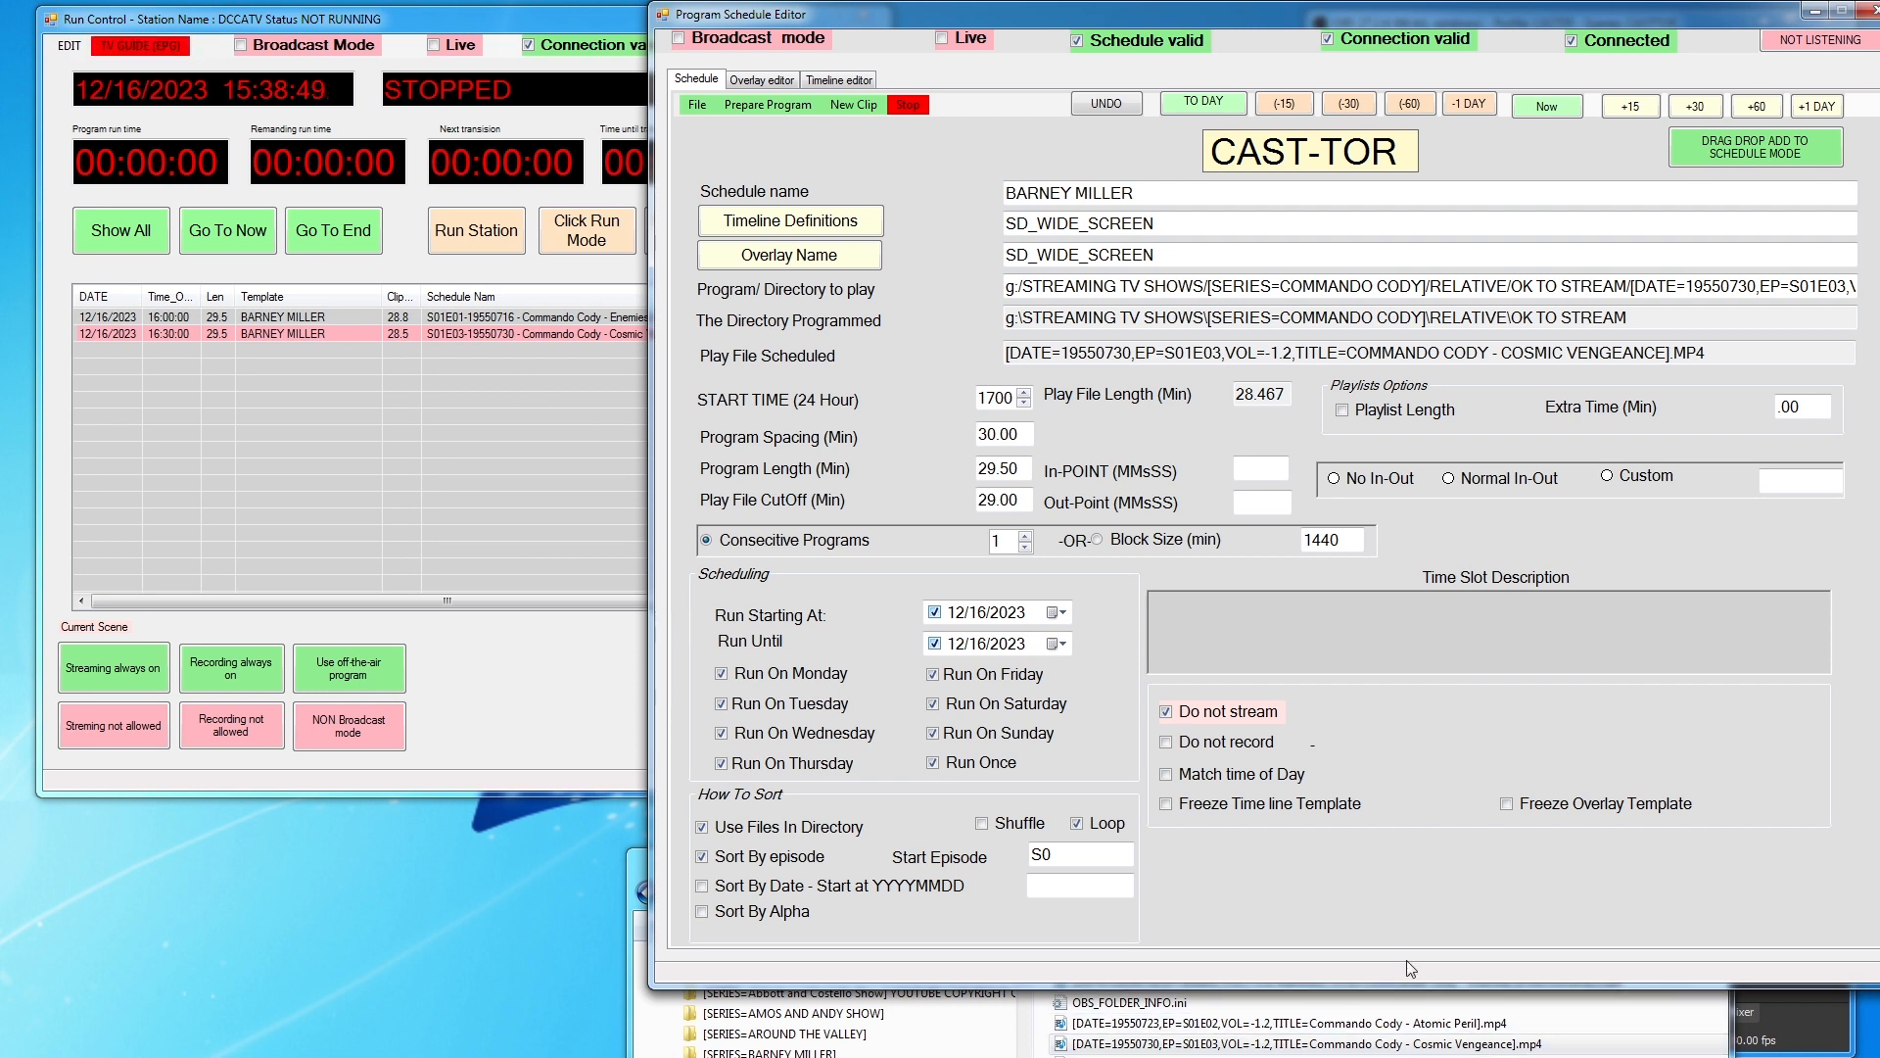
{"action": "left_click", "coordinate": [1410, 1025]}
{"action": "left_click_drag", "start_coordinate": [1182, 855], "coordinate": [1265, 498]}
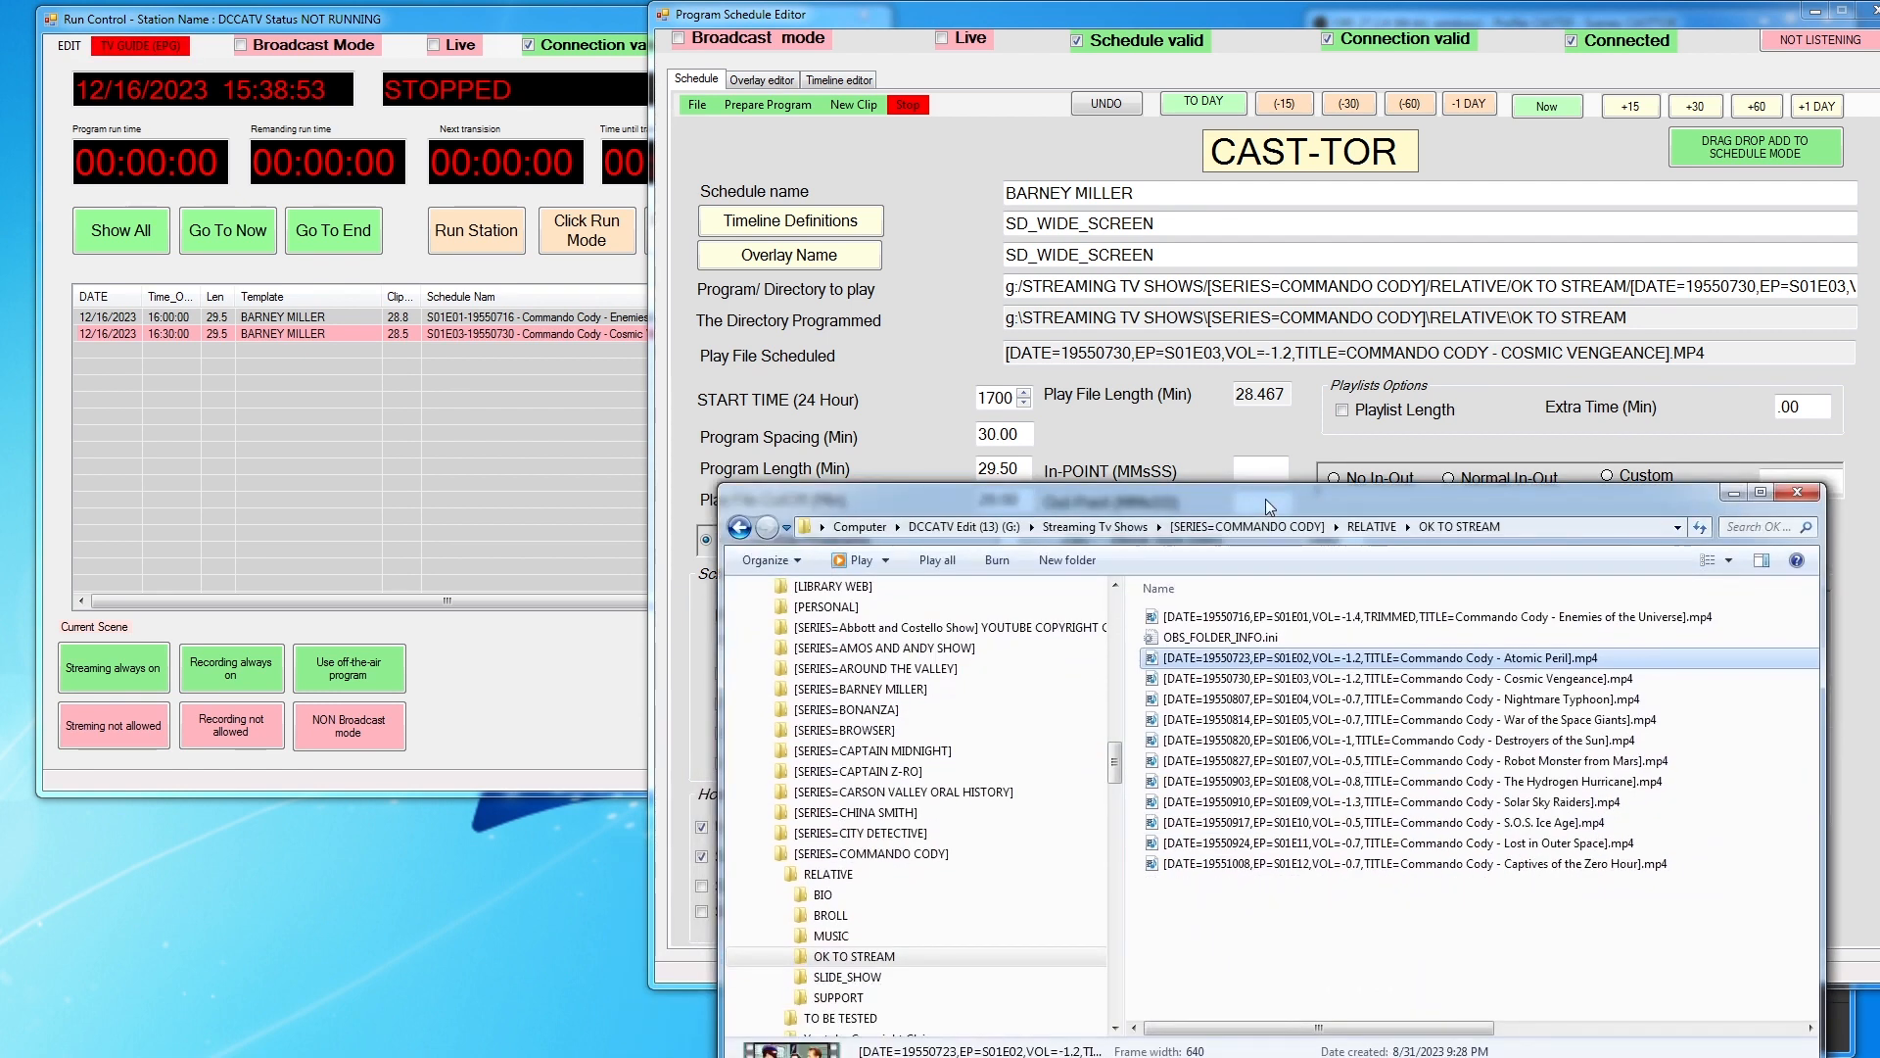
{"action": "left_click", "coordinate": [767, 855]}
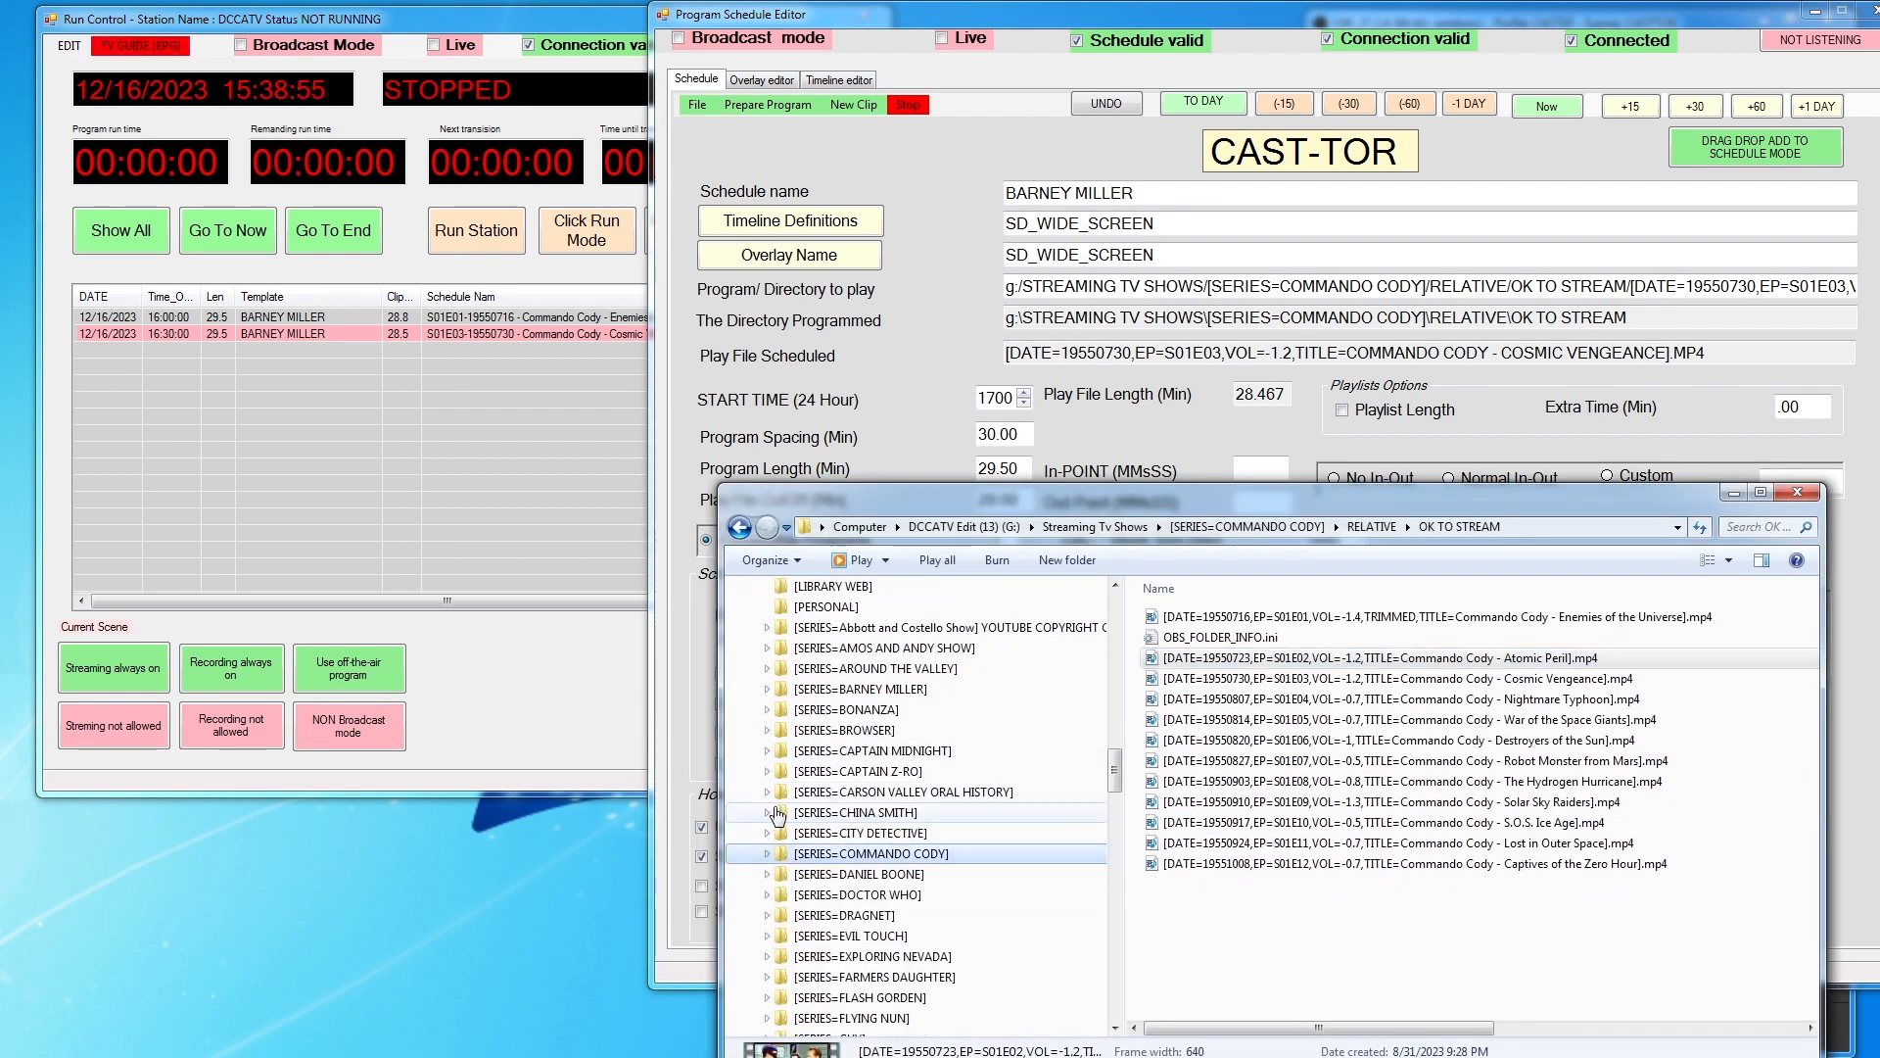
{"action": "left_click", "coordinate": [768, 812]}
{"action": "left_click", "coordinate": [777, 833]}
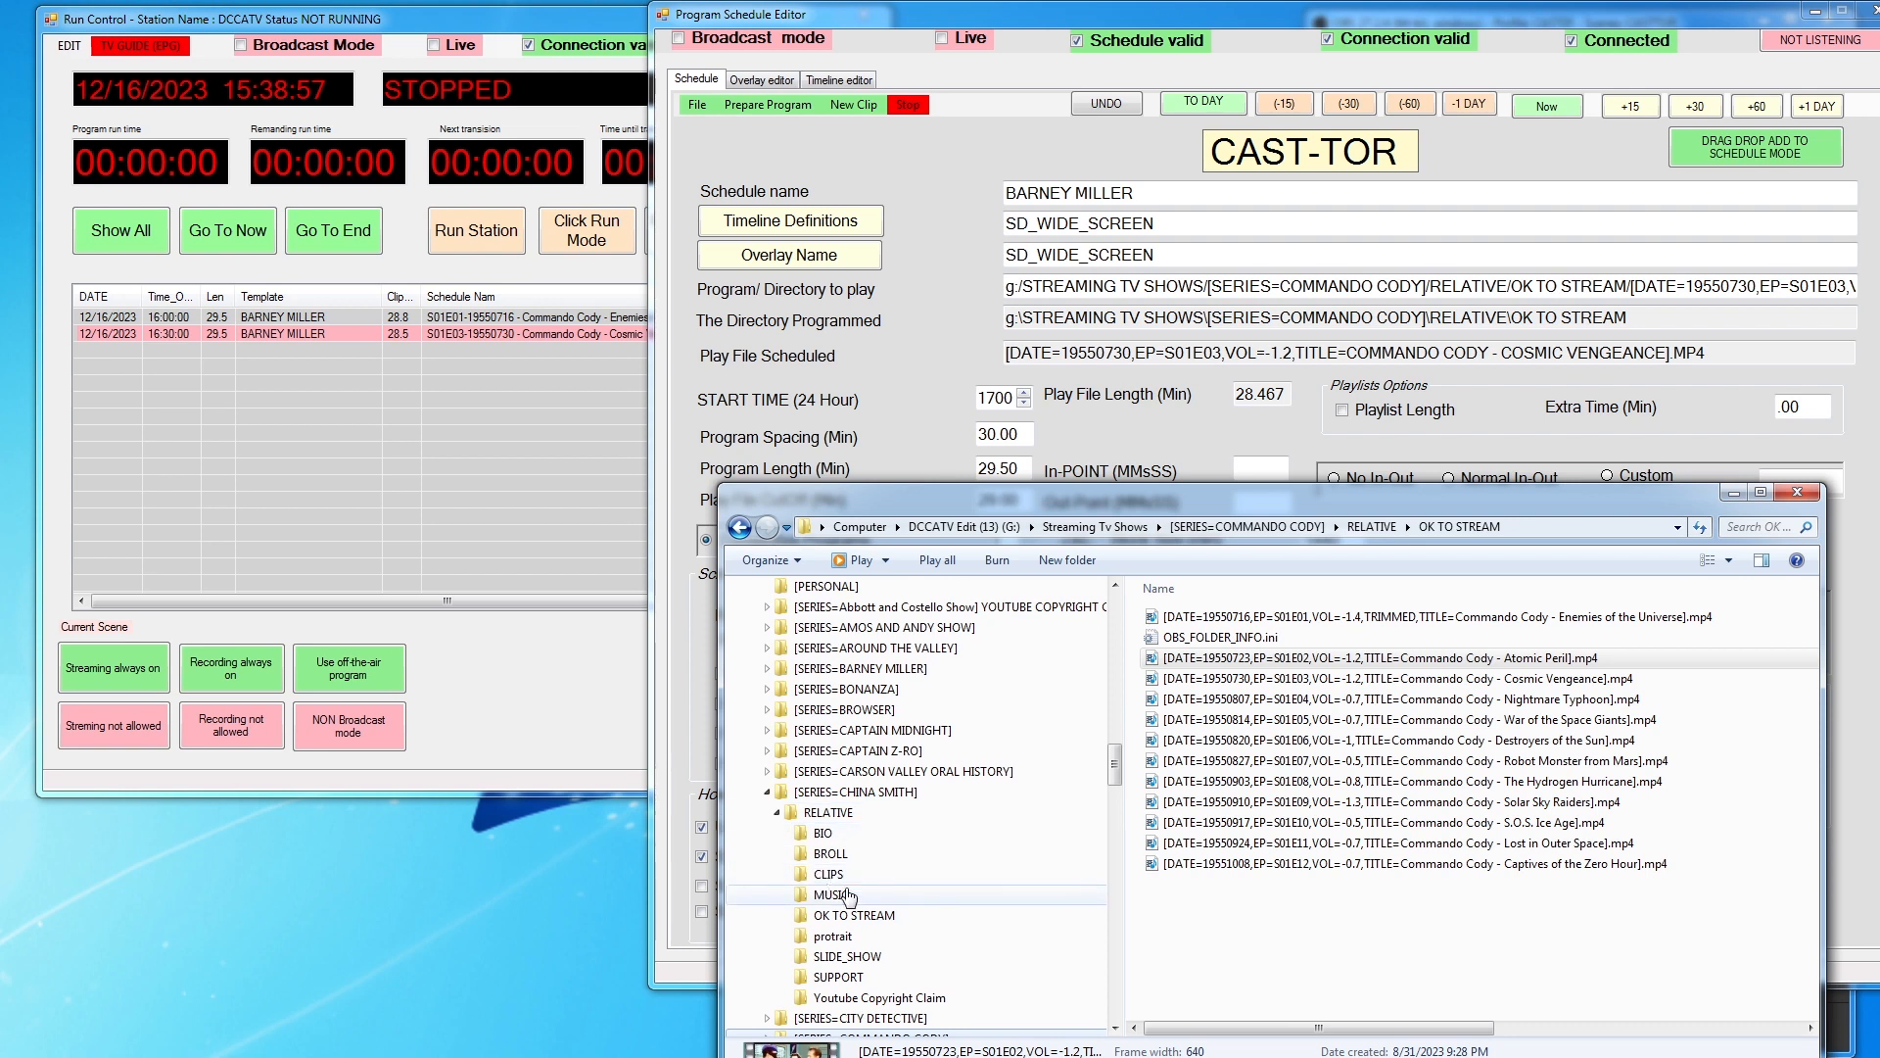
{"action": "left_click", "coordinate": [862, 914]}
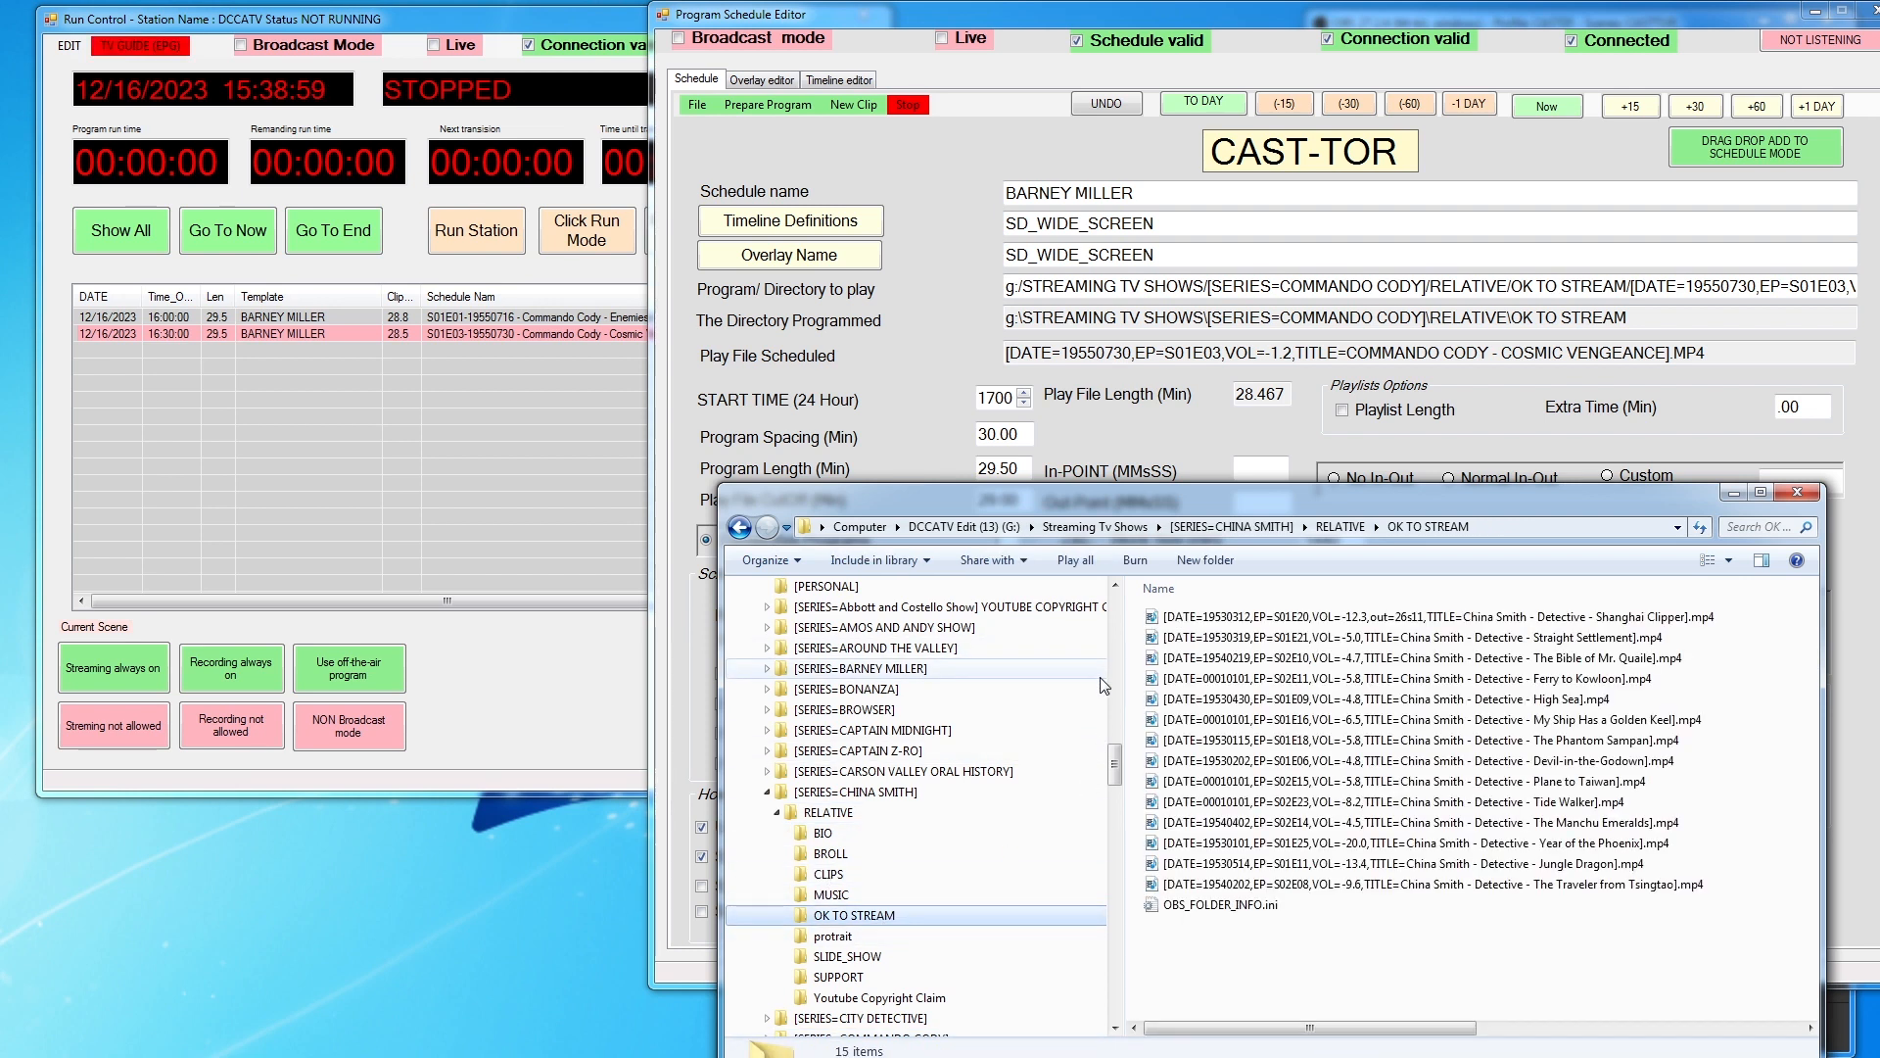
{"action": "left_click_drag", "start_coordinate": [1265, 660], "coordinate": [1222, 289]}
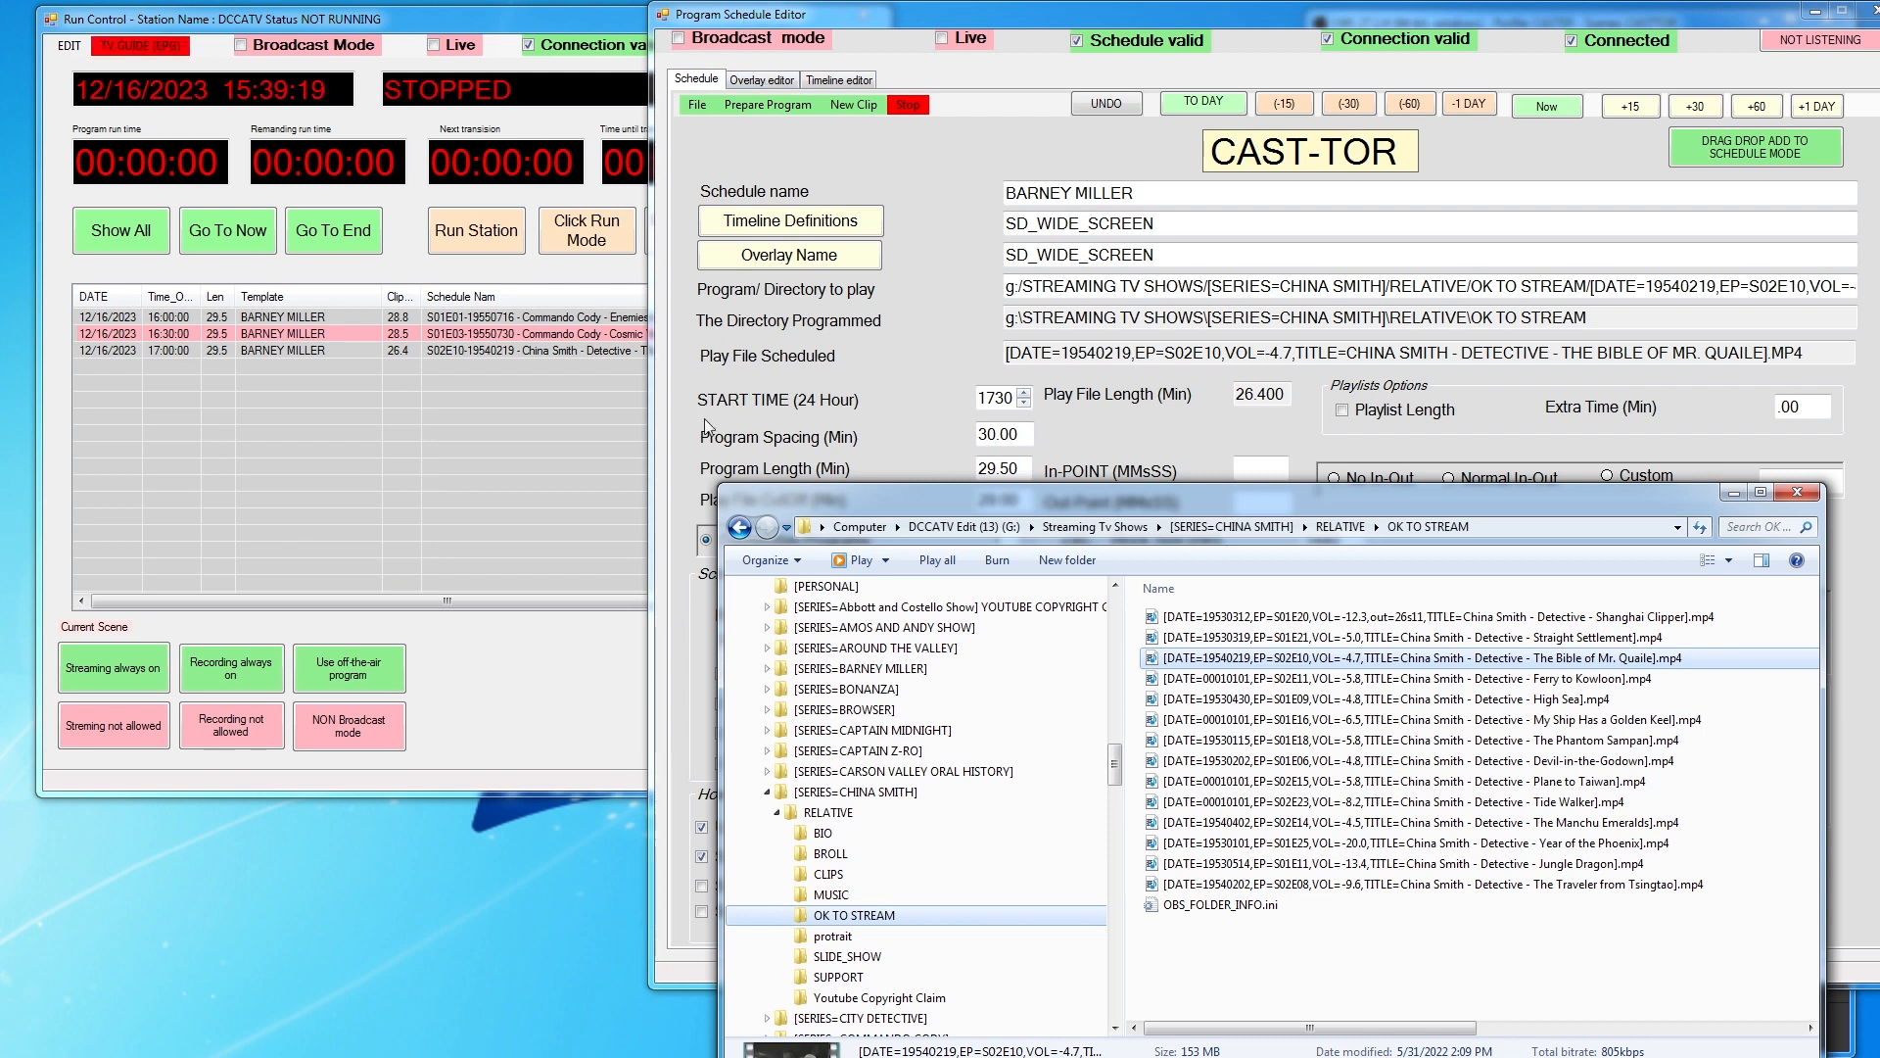
Deactivate Drag Drop Add to Schedule mode and undo all the added programs to empty the Run Control list
{"action": "left_click", "coordinate": [1785, 145]}
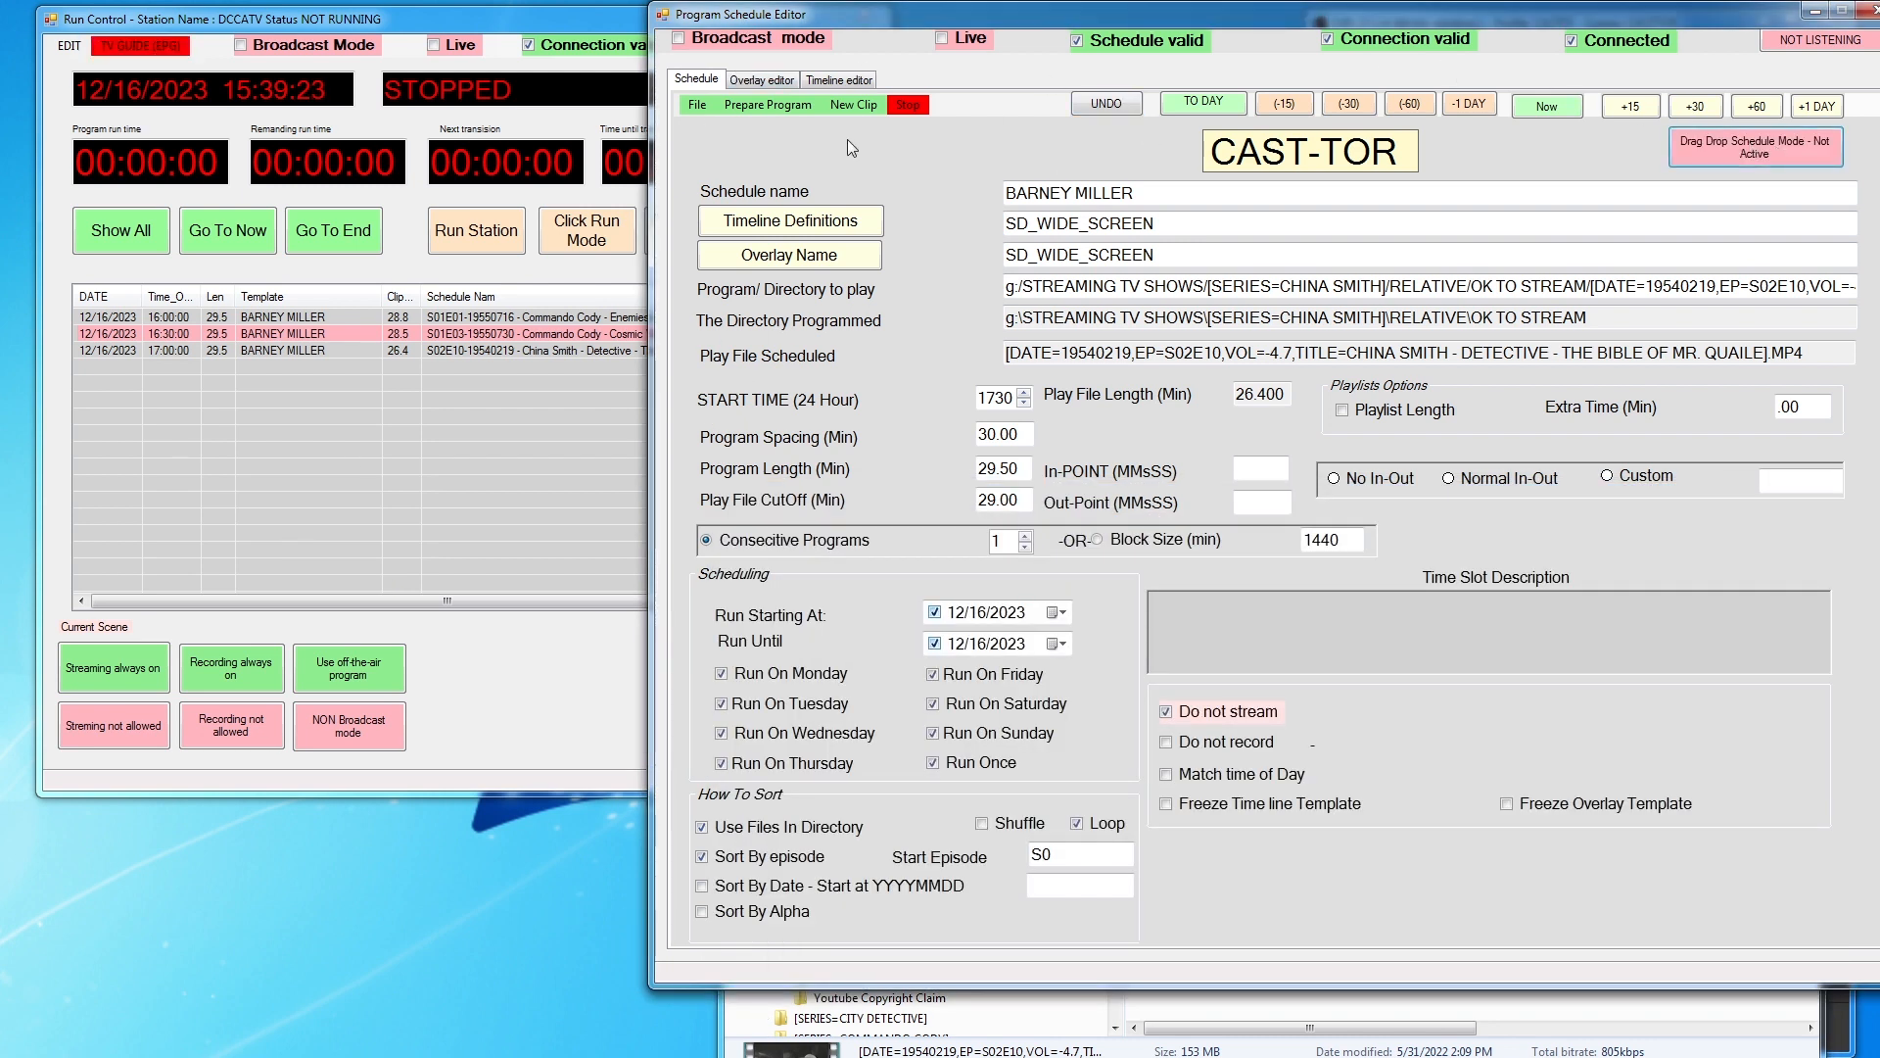
{"action": "left_click", "coordinate": [1111, 105]}
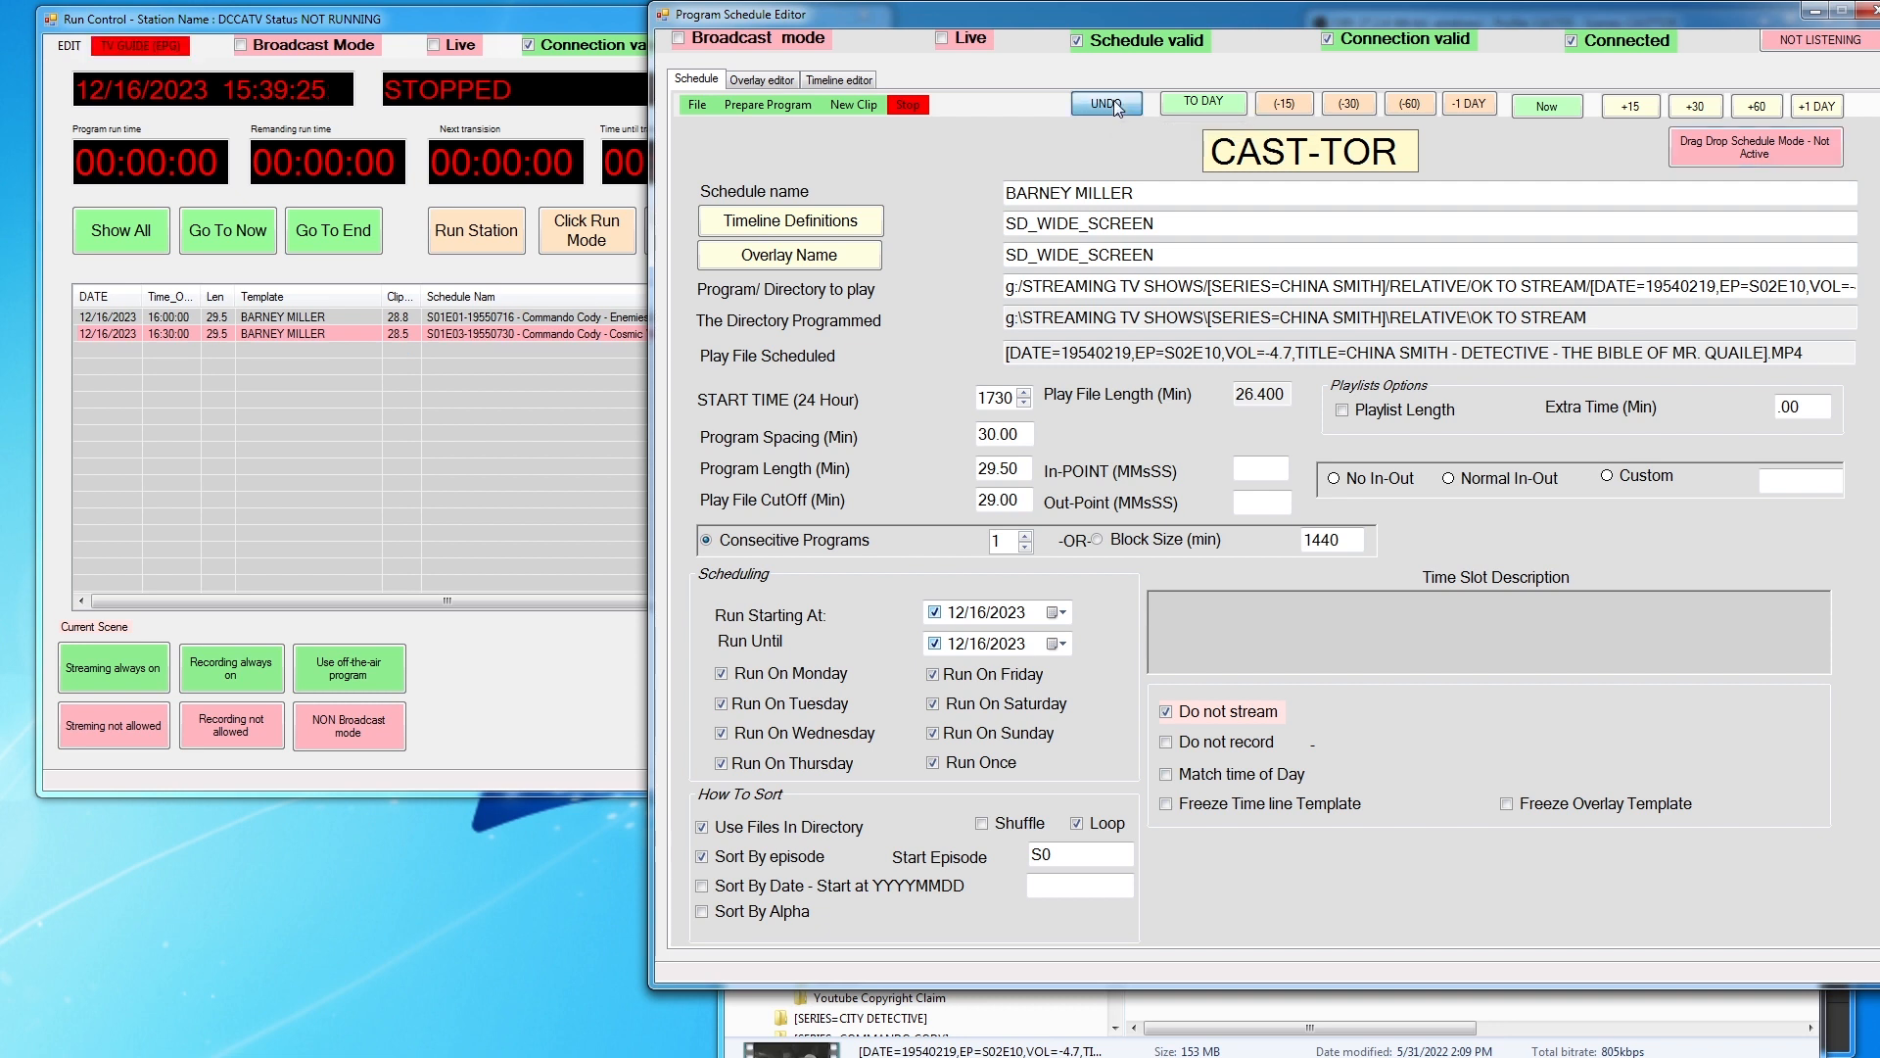
Open the program template movies.jsonPR from the COMMON programs folder
{"action": "left_click", "coordinate": [698, 105]}
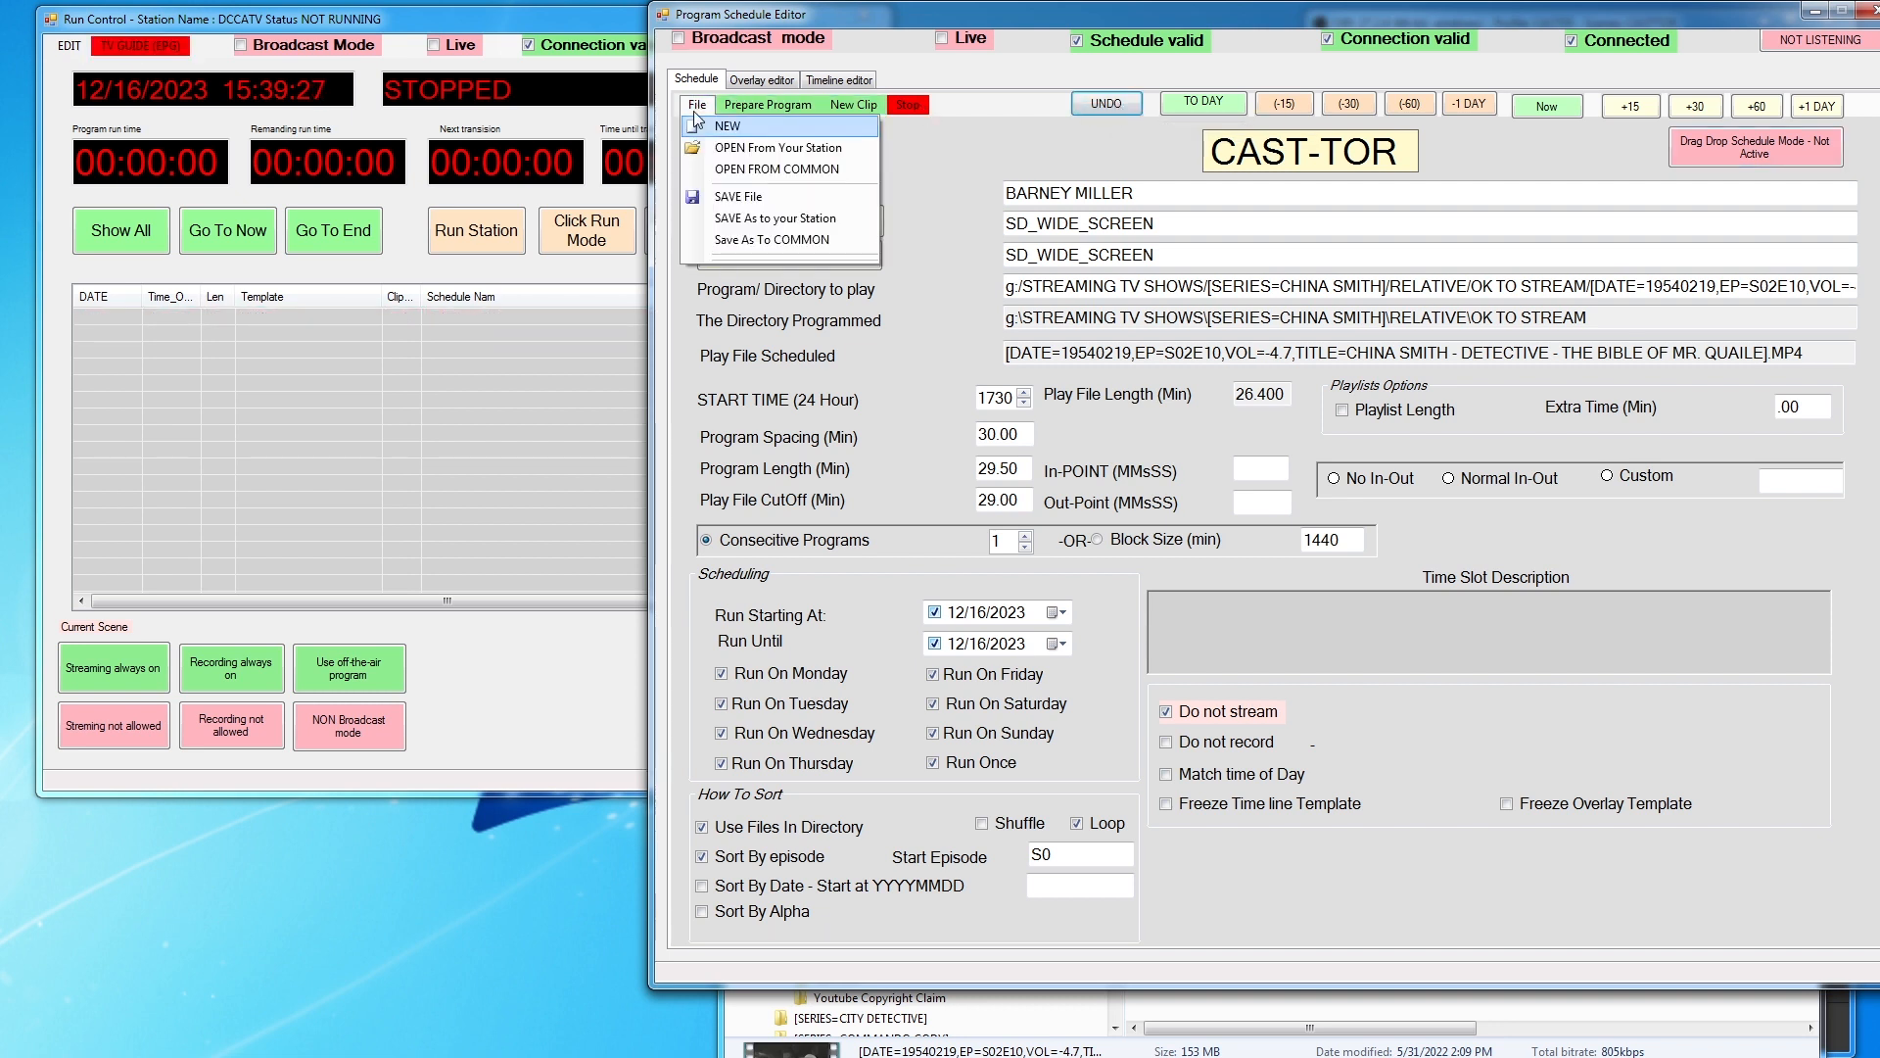
{"action": "left_click", "coordinate": [802, 171]}
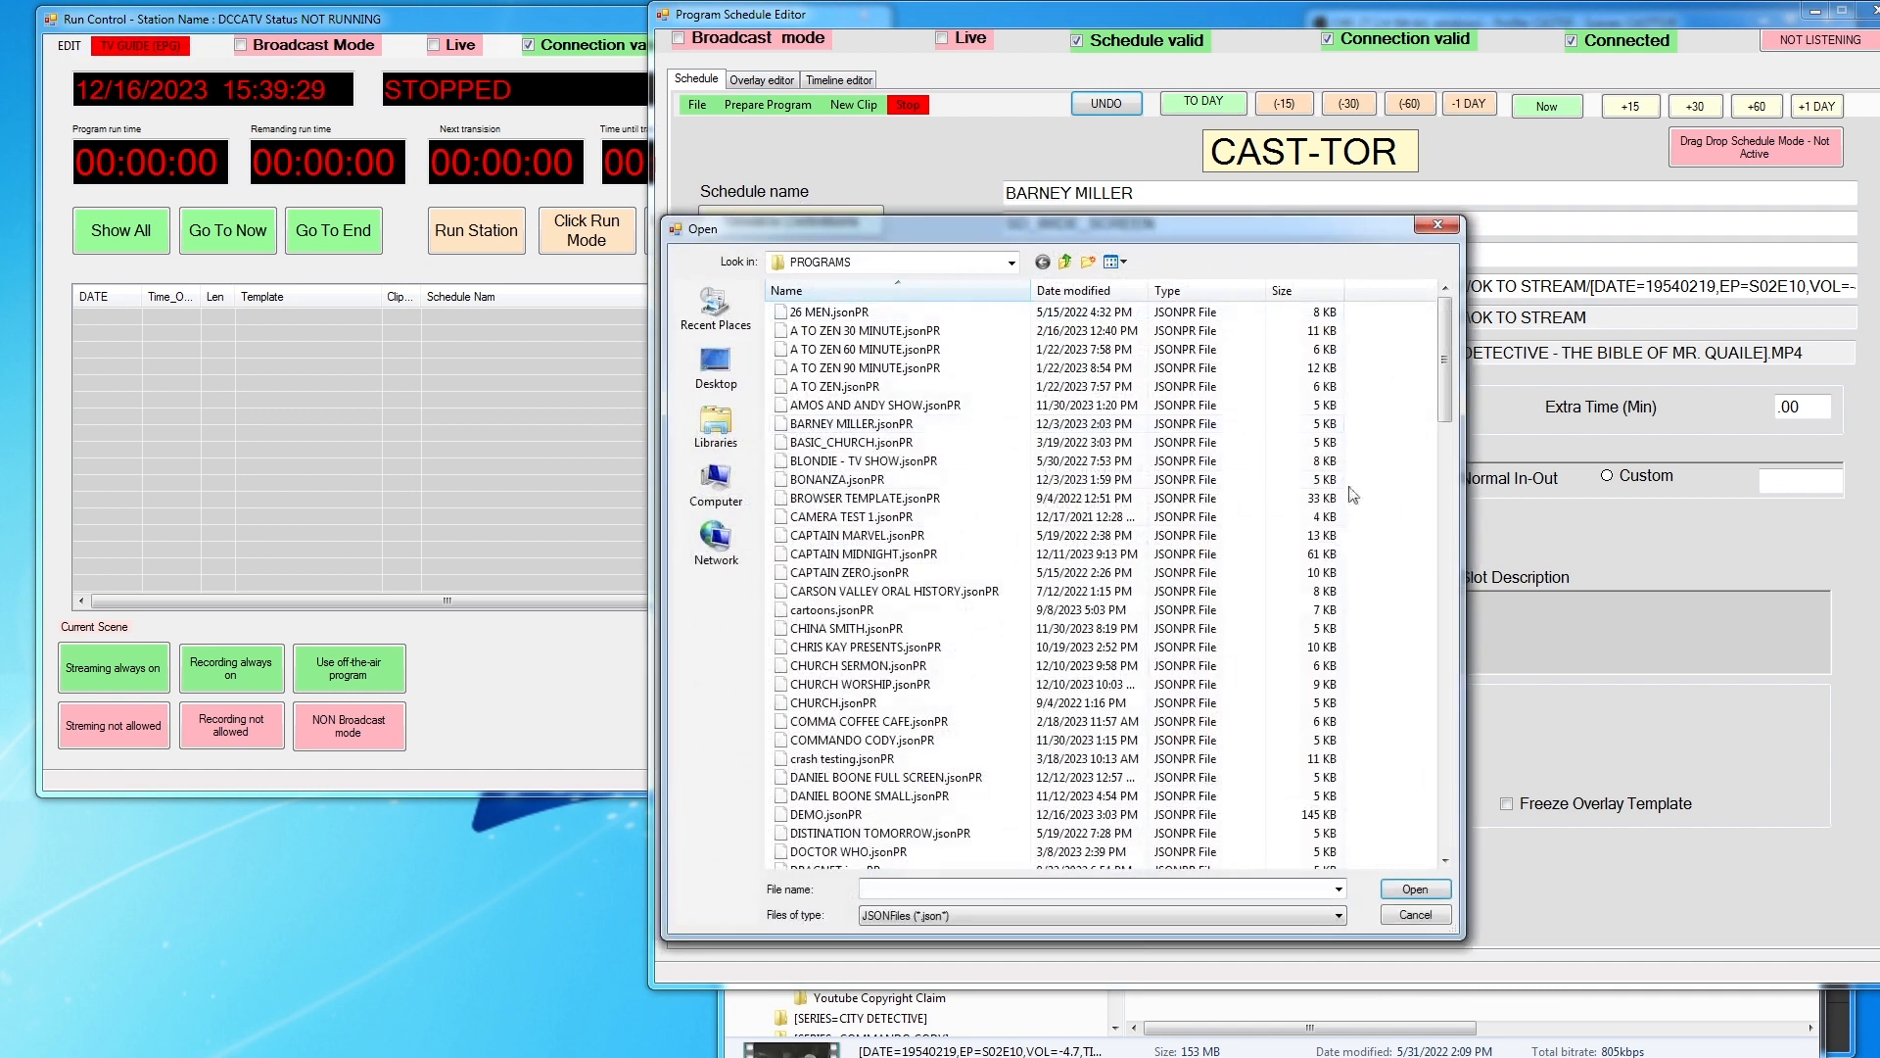
{"action": "left_click_drag", "start_coordinate": [1445, 405], "coordinate": [1434, 722]}
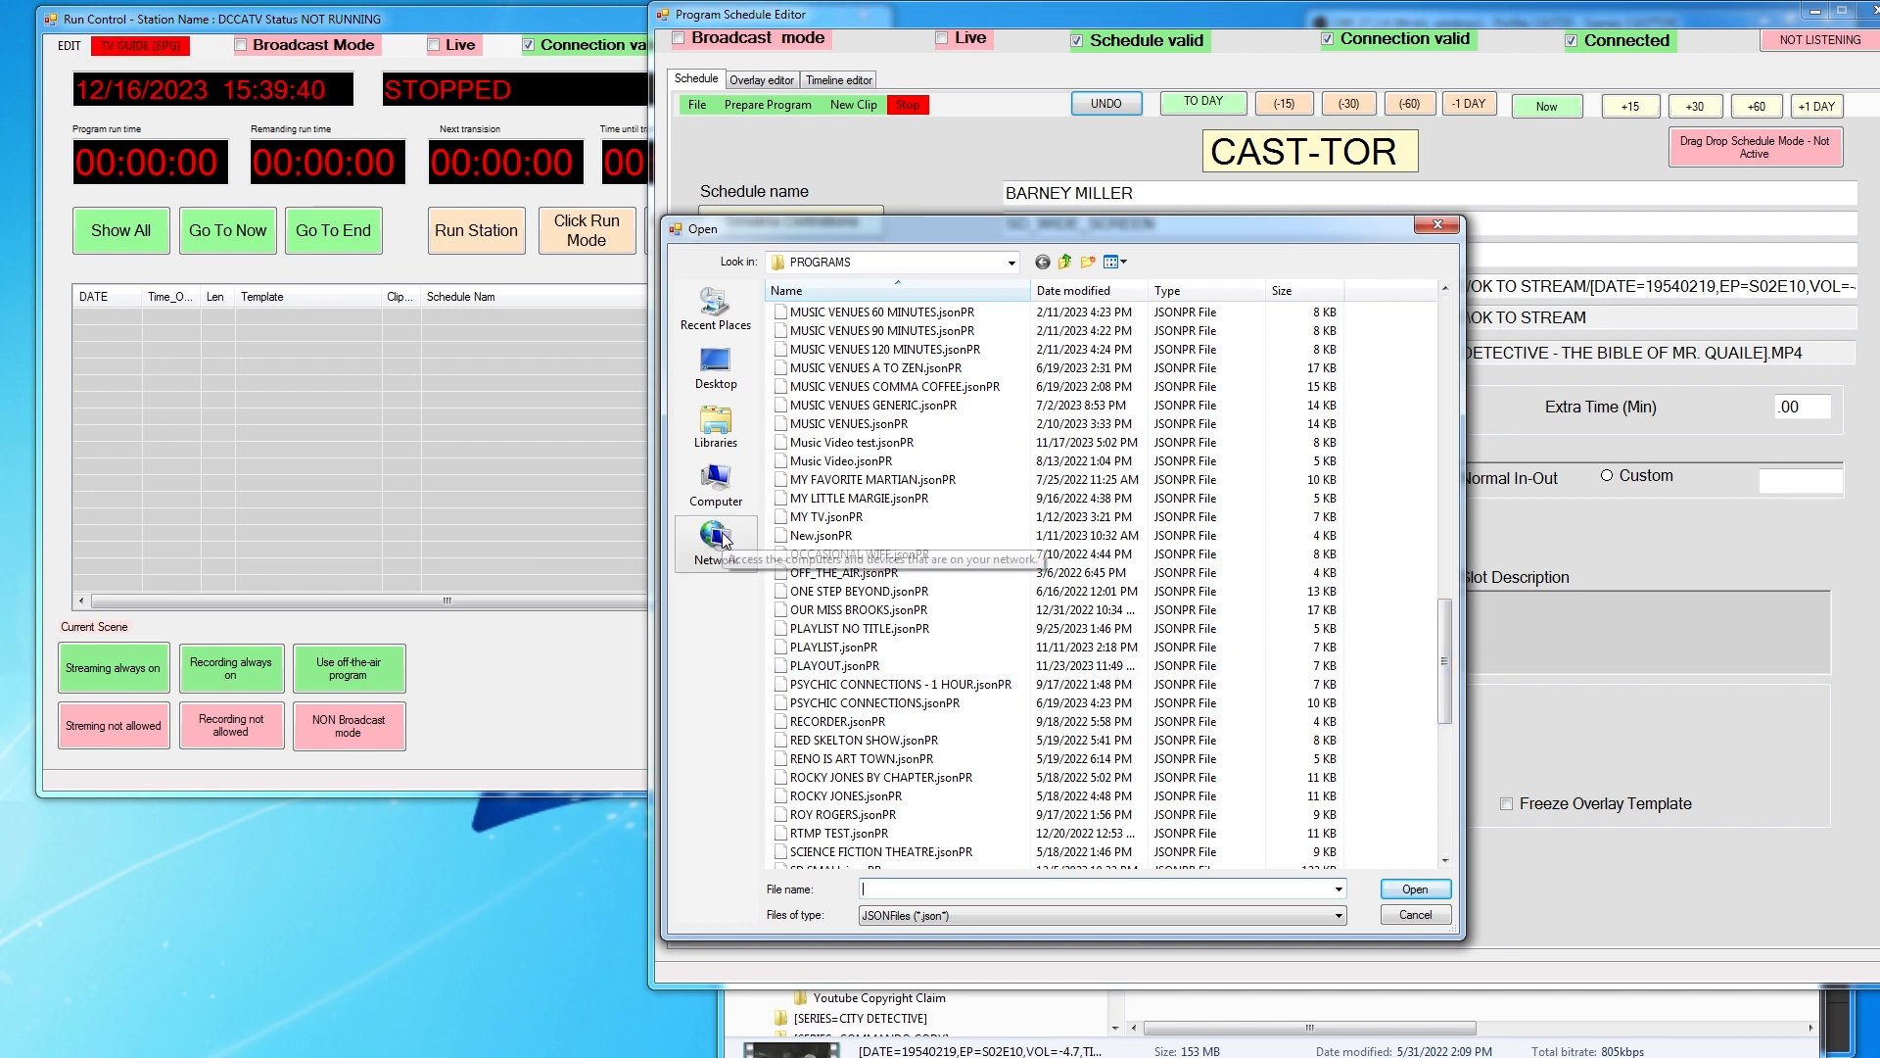
{"action": "scroll", "coordinate": [1448, 664], "scroll_direction": "down", "scroll_amount": 3}
{"action": "left_click_drag", "start_coordinate": [1447, 664], "coordinate": [1432, 777]}
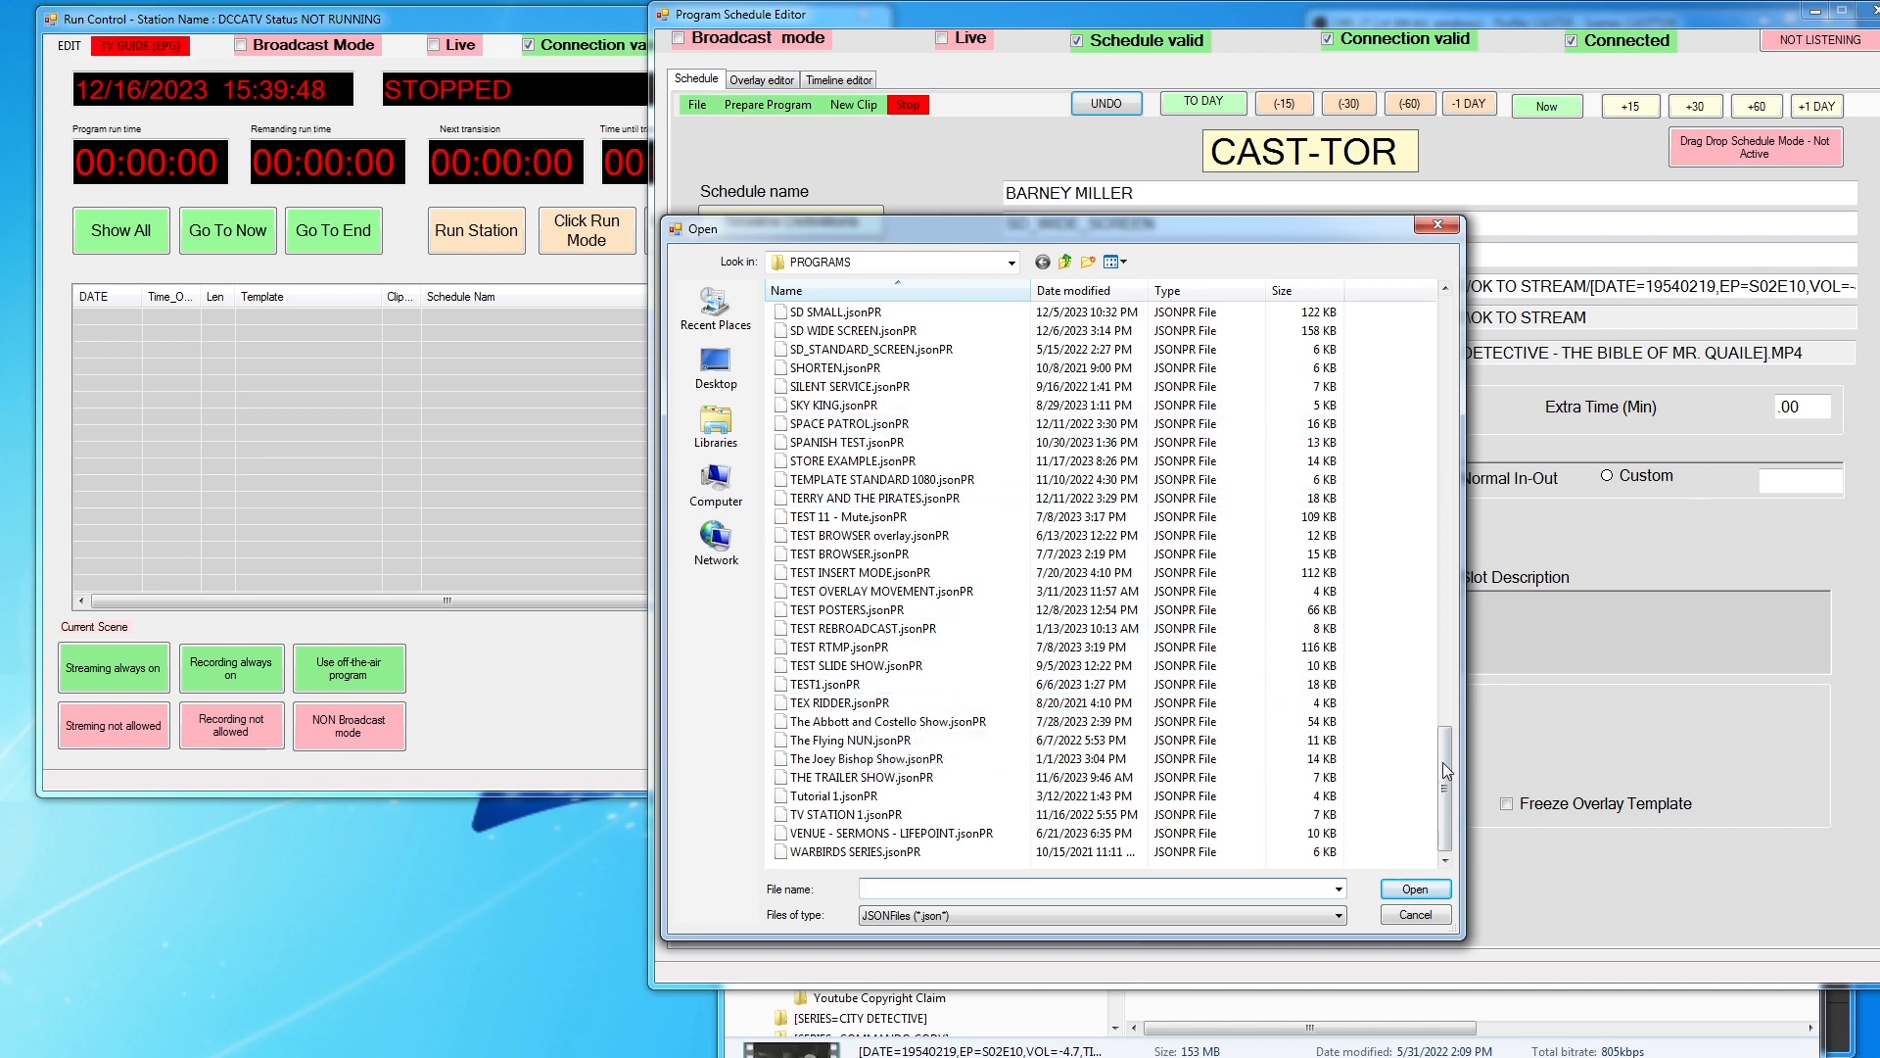
{"action": "left_click_drag", "start_coordinate": [1447, 748], "coordinate": [1485, 579]}
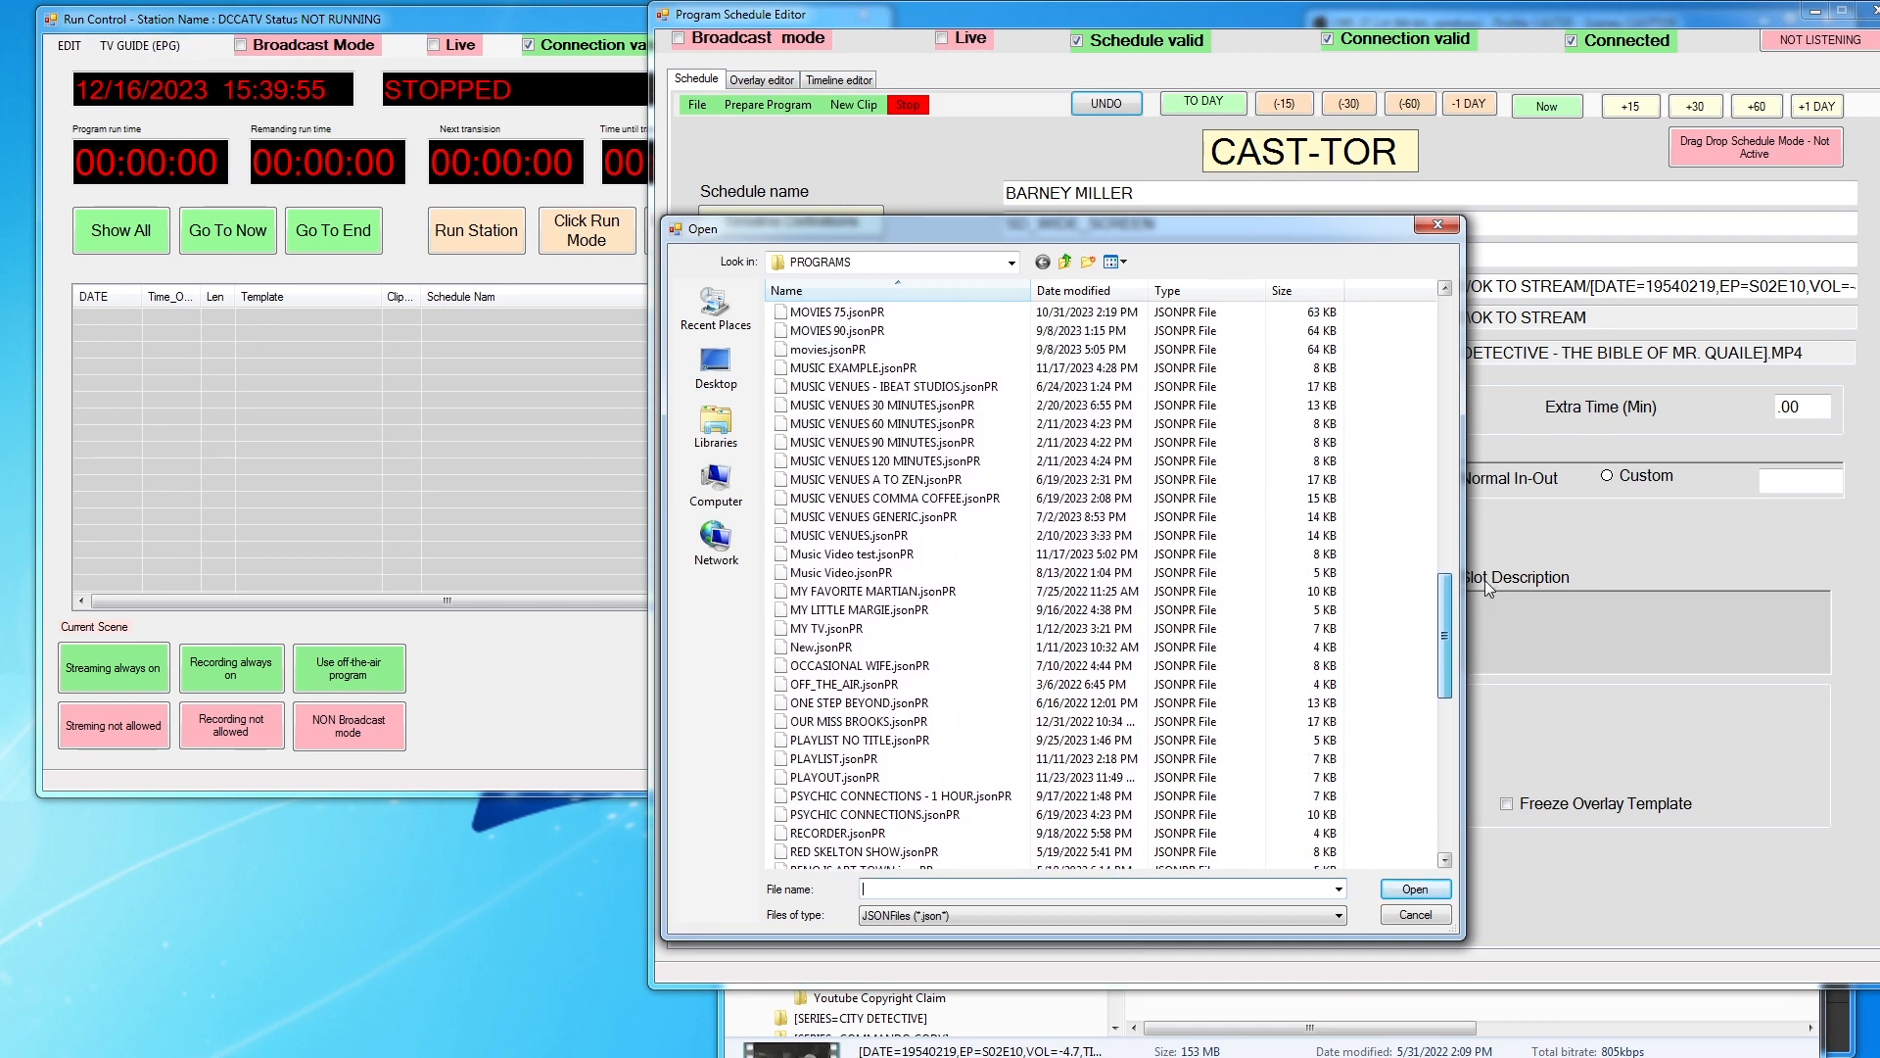
{"action": "left_click", "coordinate": [823, 349]}
{"action": "double_click", "coordinate": [822, 349]}
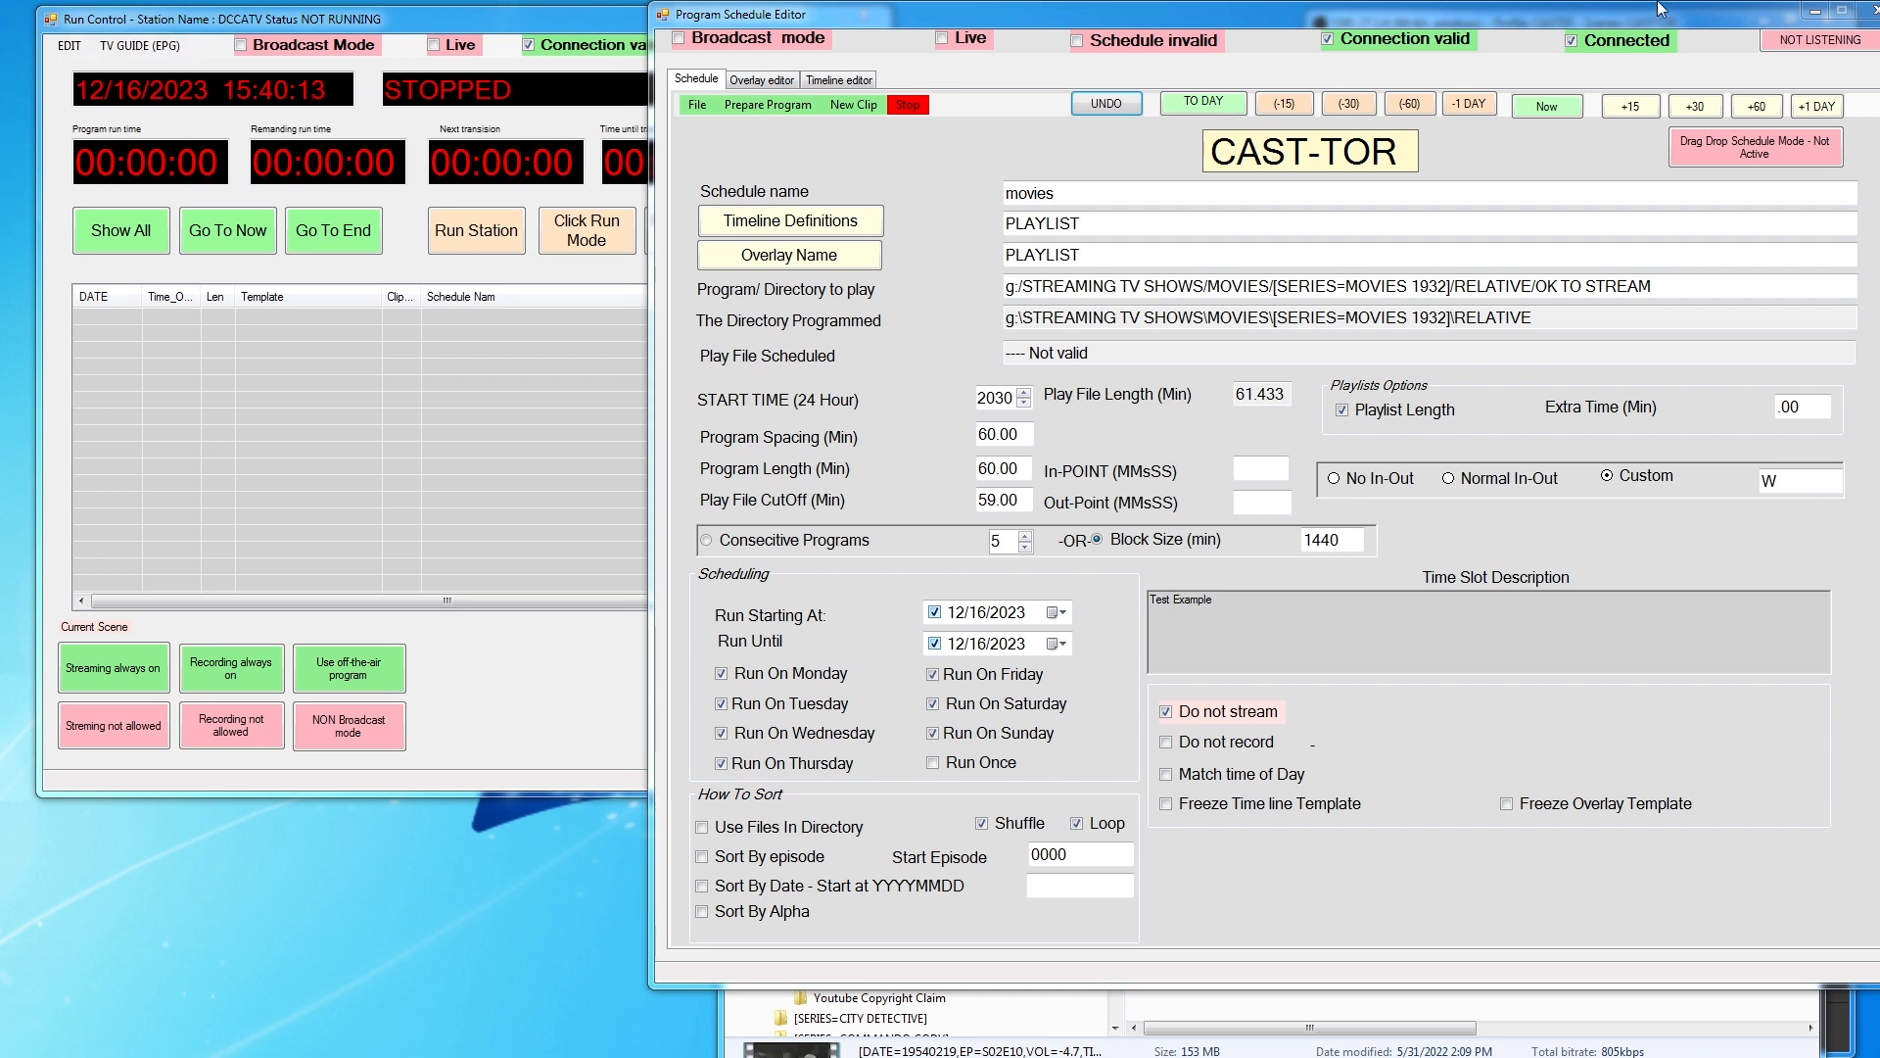
Load the program template MOVIES 75 WIDE SCREEN.jsonPR from the COMMON programs folder
{"action": "left_click_drag", "start_coordinate": [1440, 19], "coordinate": [1136, 30]}
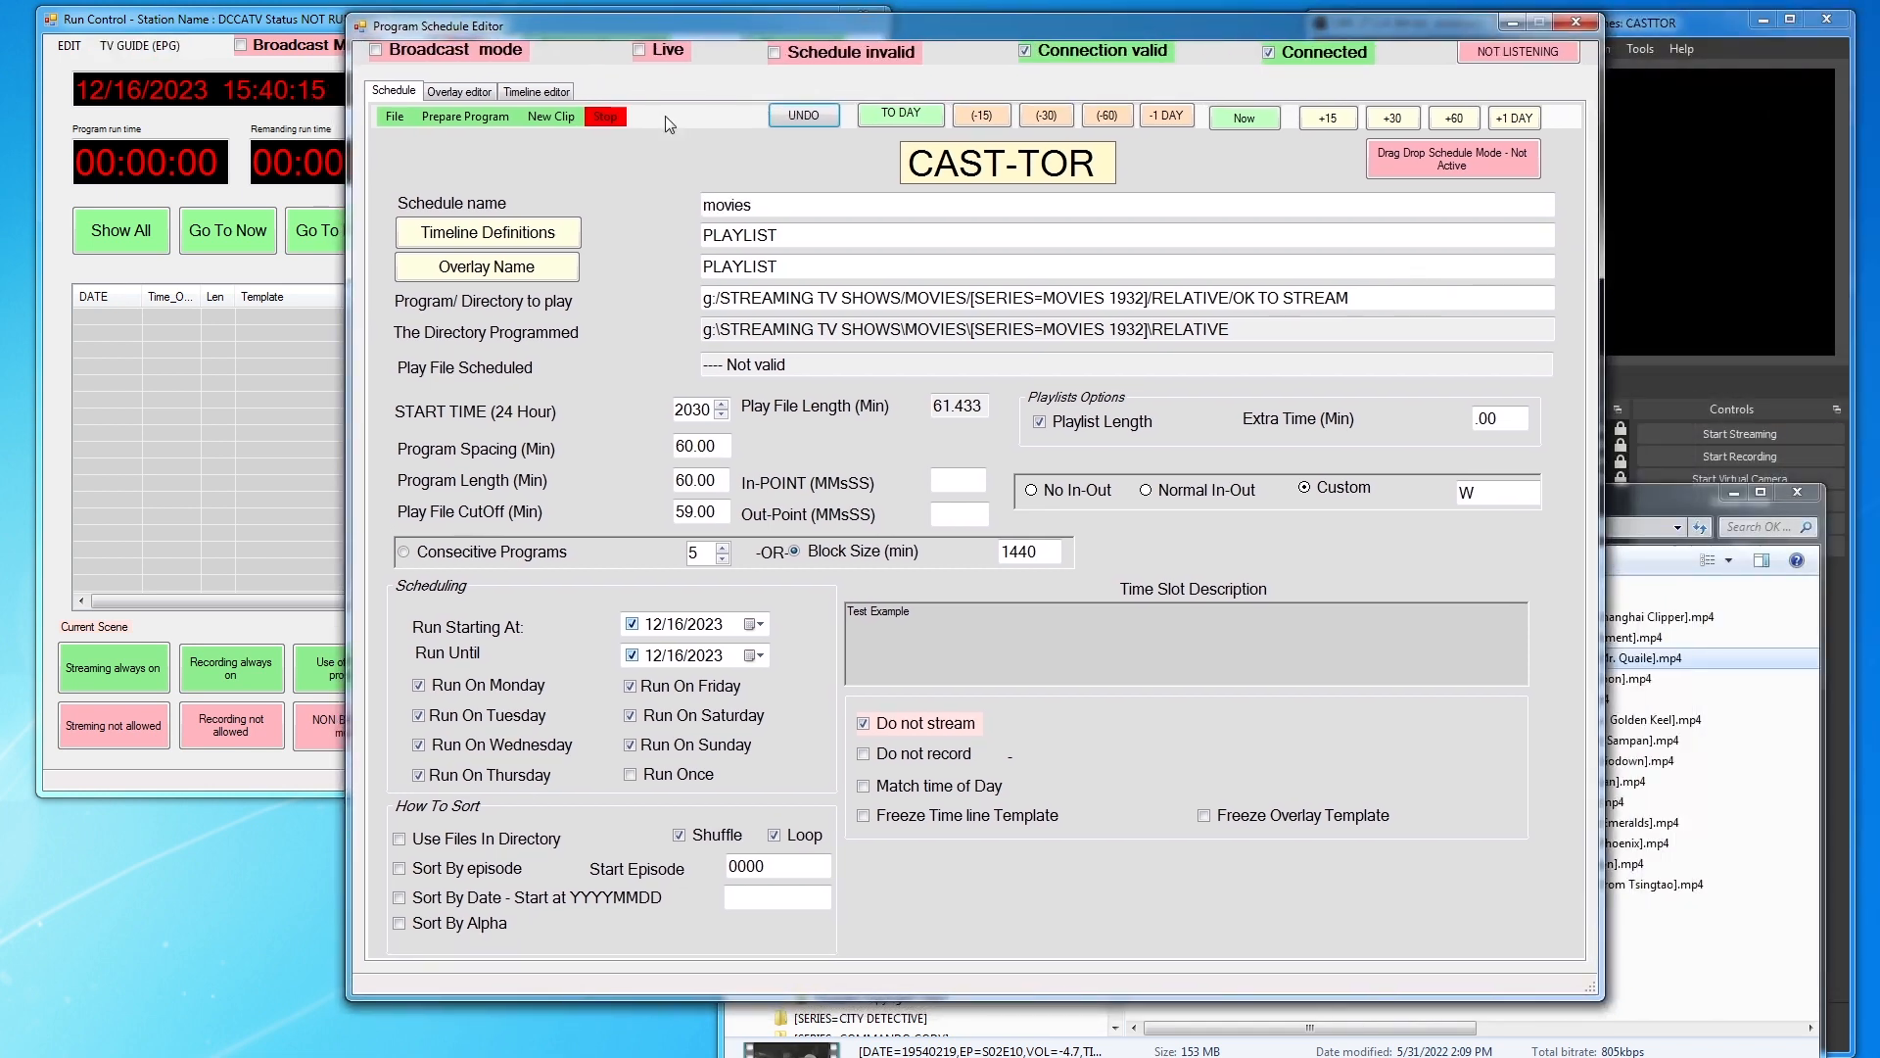
{"action": "left_click", "coordinate": [396, 117]}
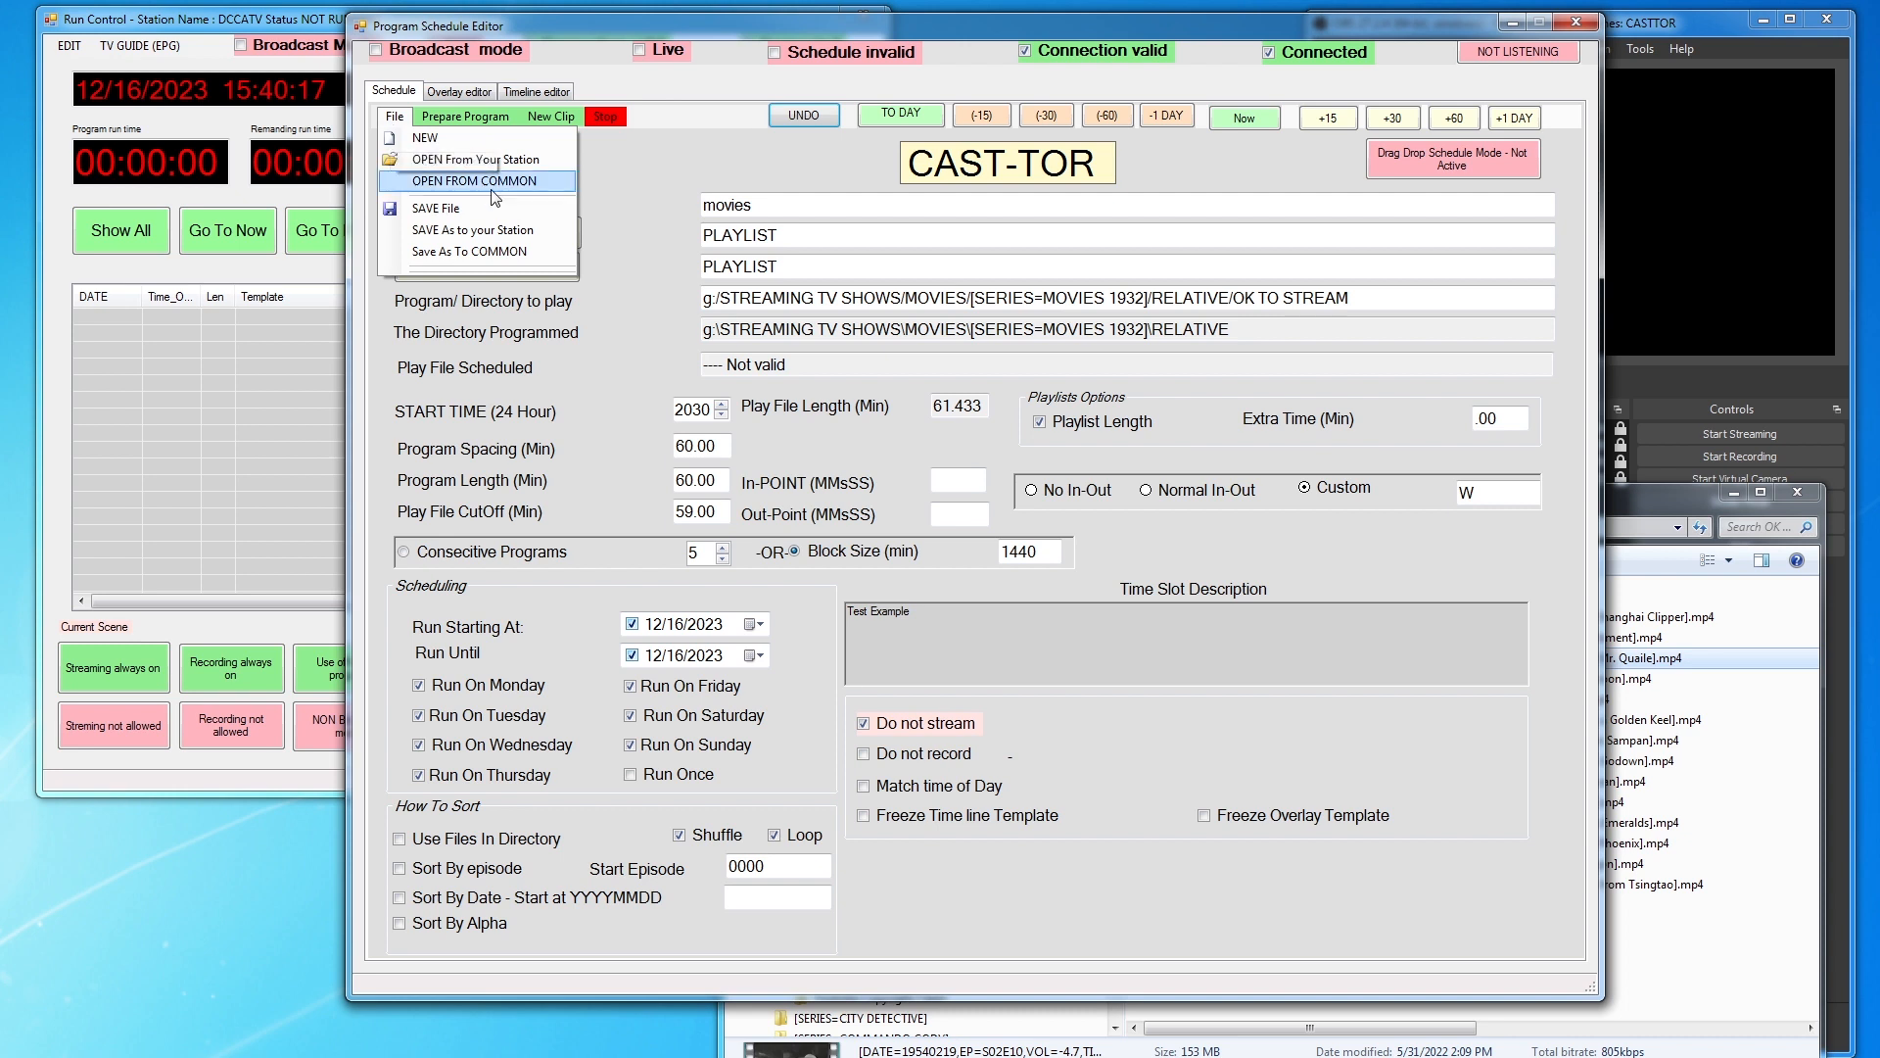
{"action": "left_click", "coordinate": [460, 181]}
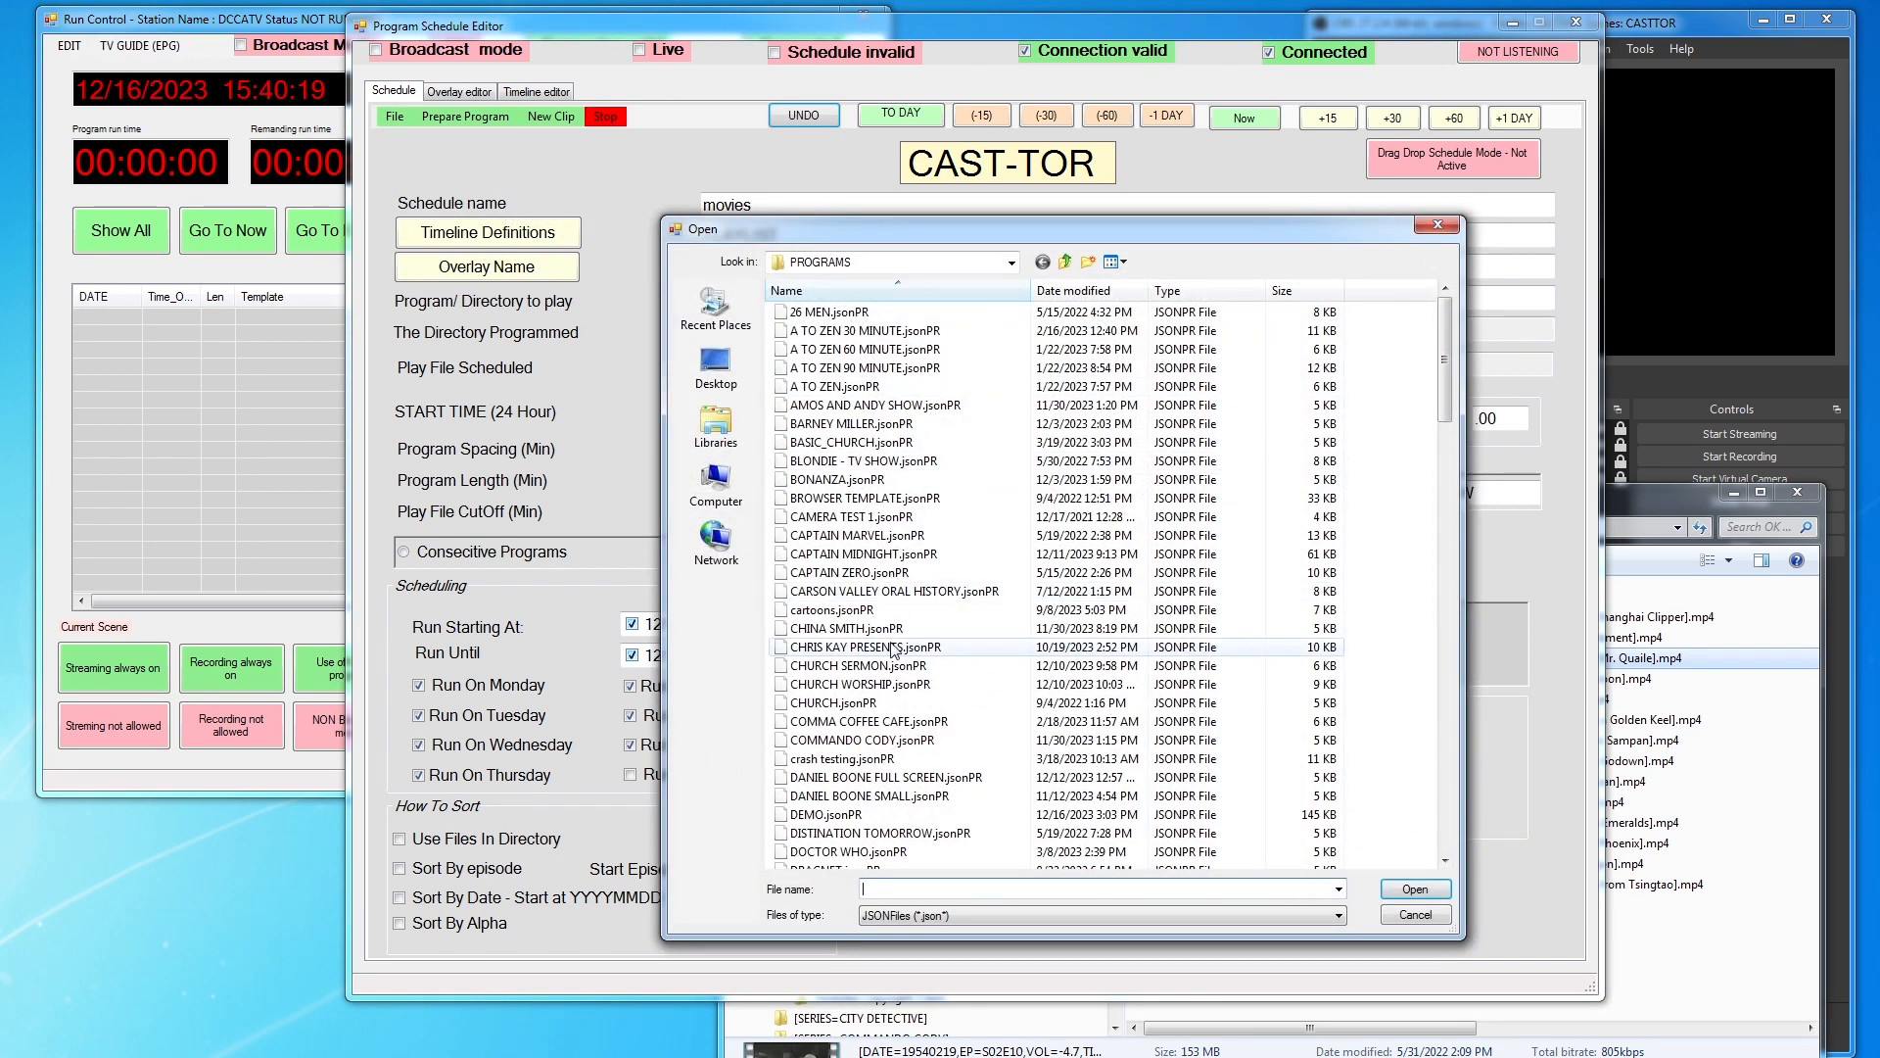
{"action": "left_click_drag", "start_coordinate": [1438, 399], "coordinate": [1454, 645]}
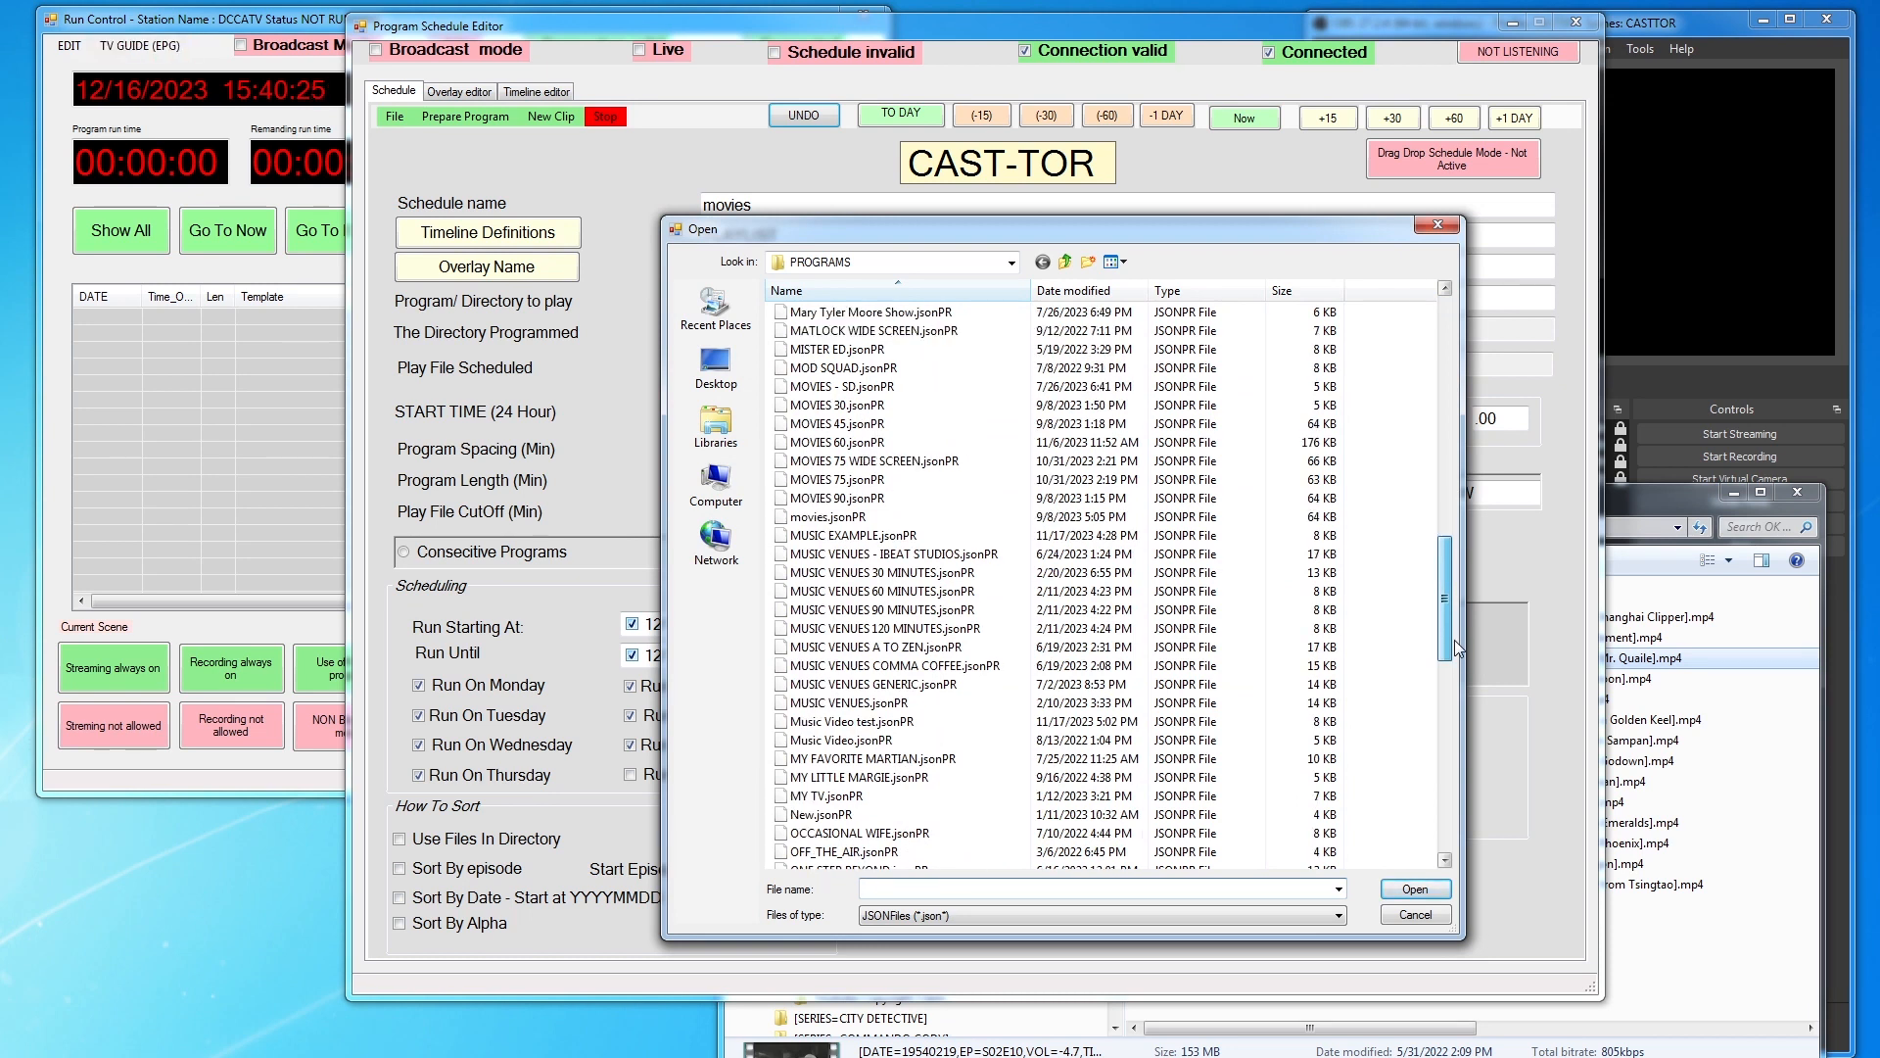
{"action": "left_click_drag", "start_coordinate": [1454, 639], "coordinate": [1454, 644]}
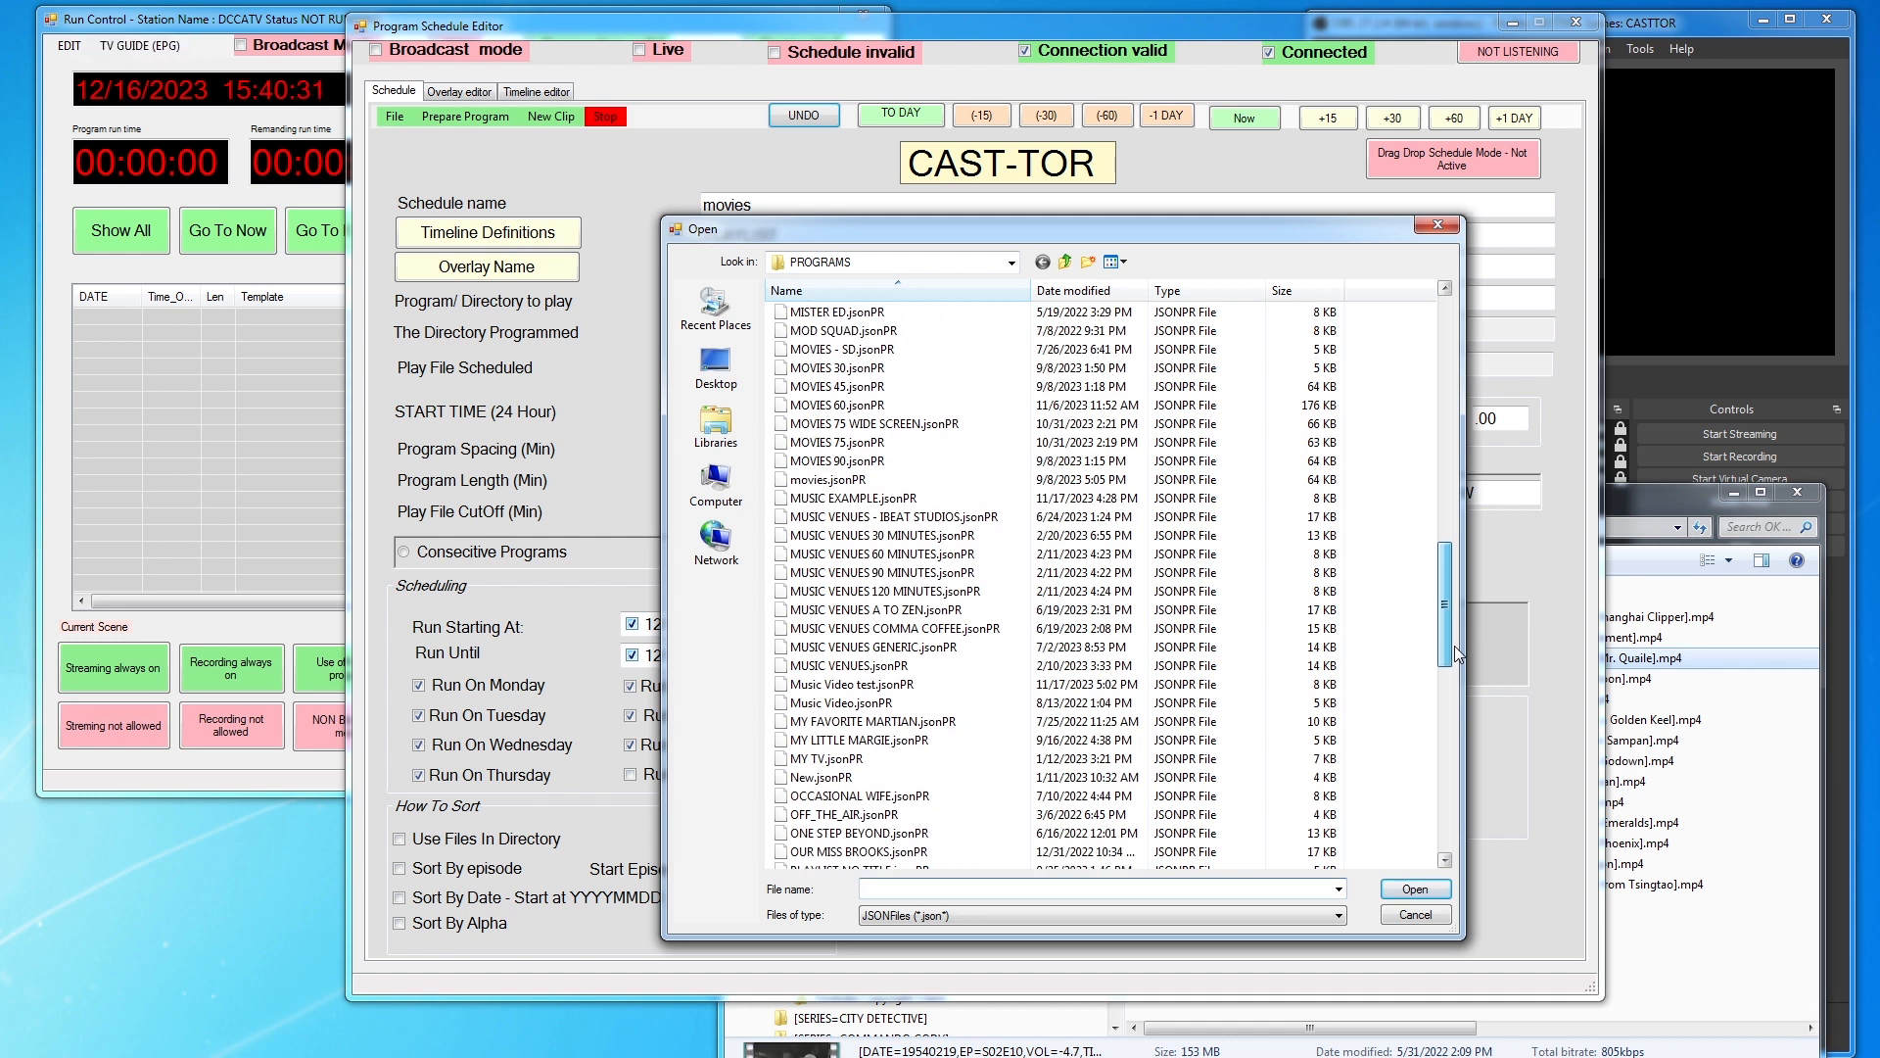
{"action": "left_click", "coordinate": [848, 427]}
{"action": "double_click", "coordinate": [848, 427]}
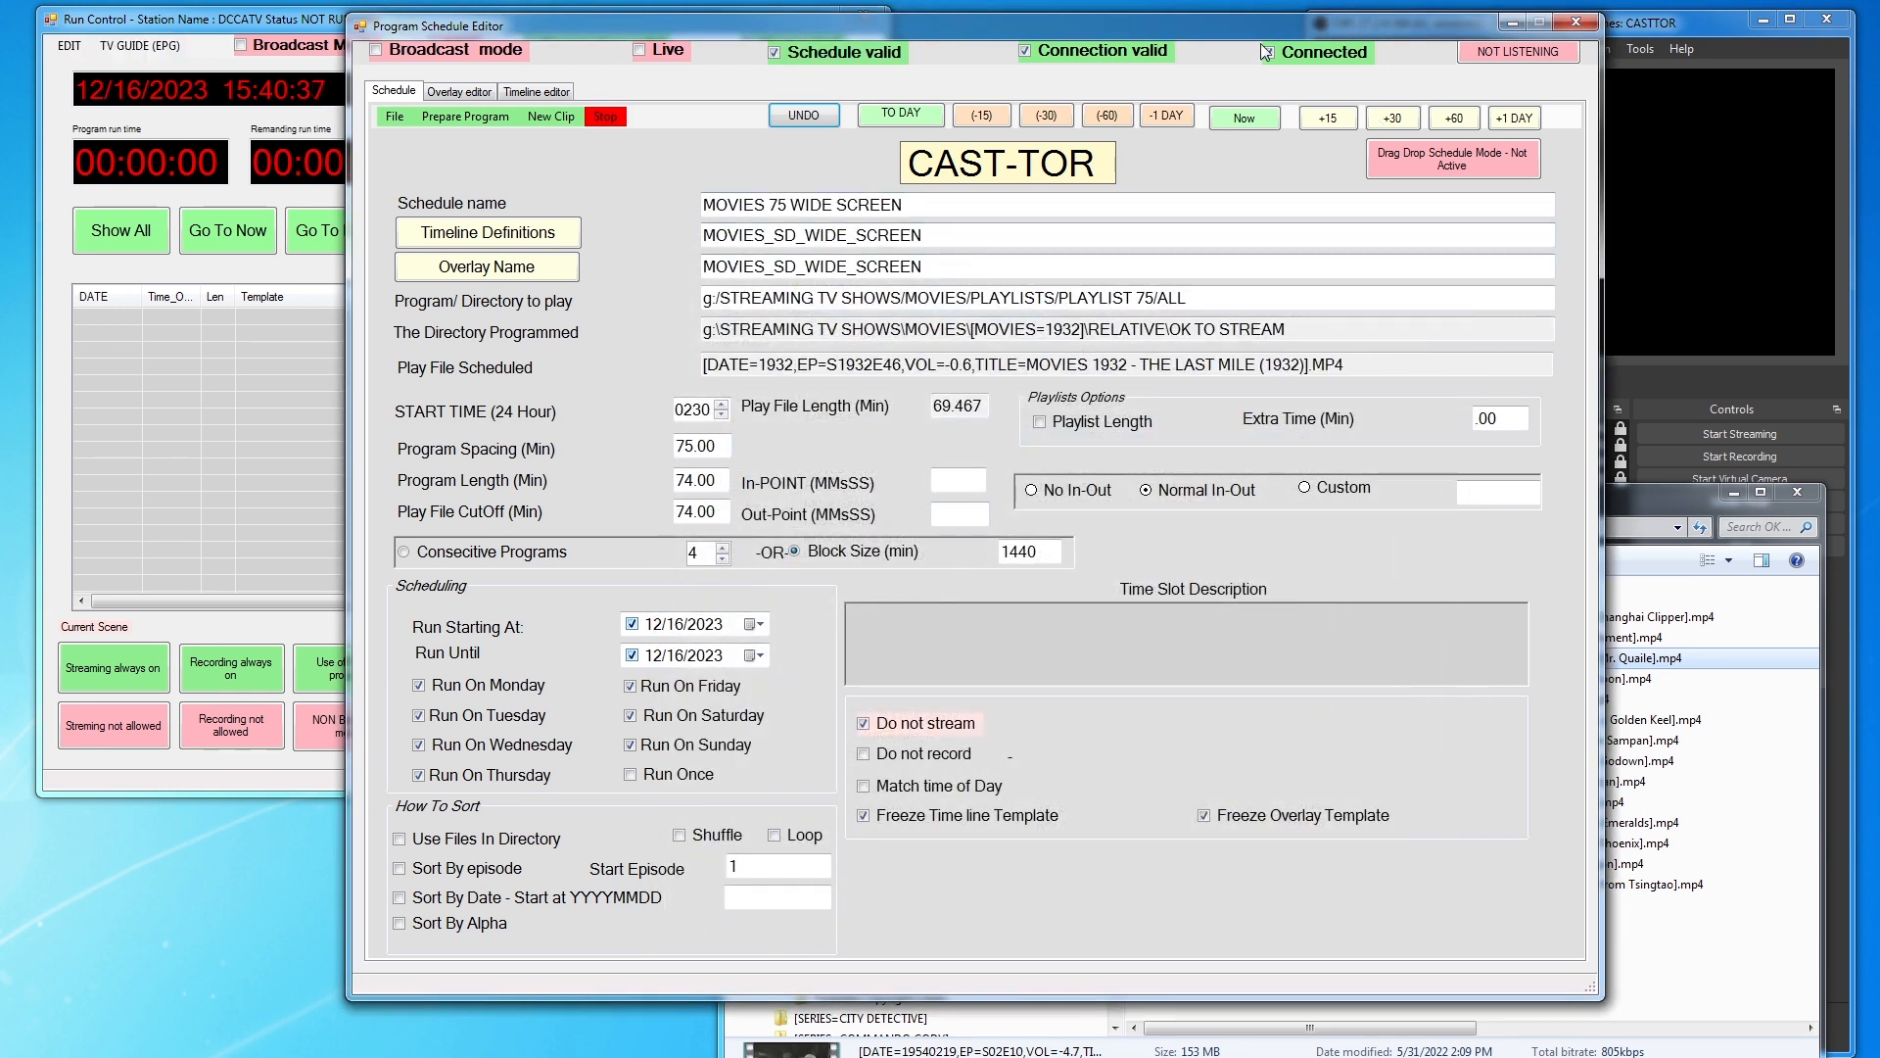
Cycle through new clips from the PLAYLIST 75/ALL directory until the scheduled play file is "MOVIES 1932 - MANHATTAN TOWER 1932 RESTORED"
{"action": "left_click_drag", "start_coordinate": [1195, 29], "coordinate": [1231, 29]}
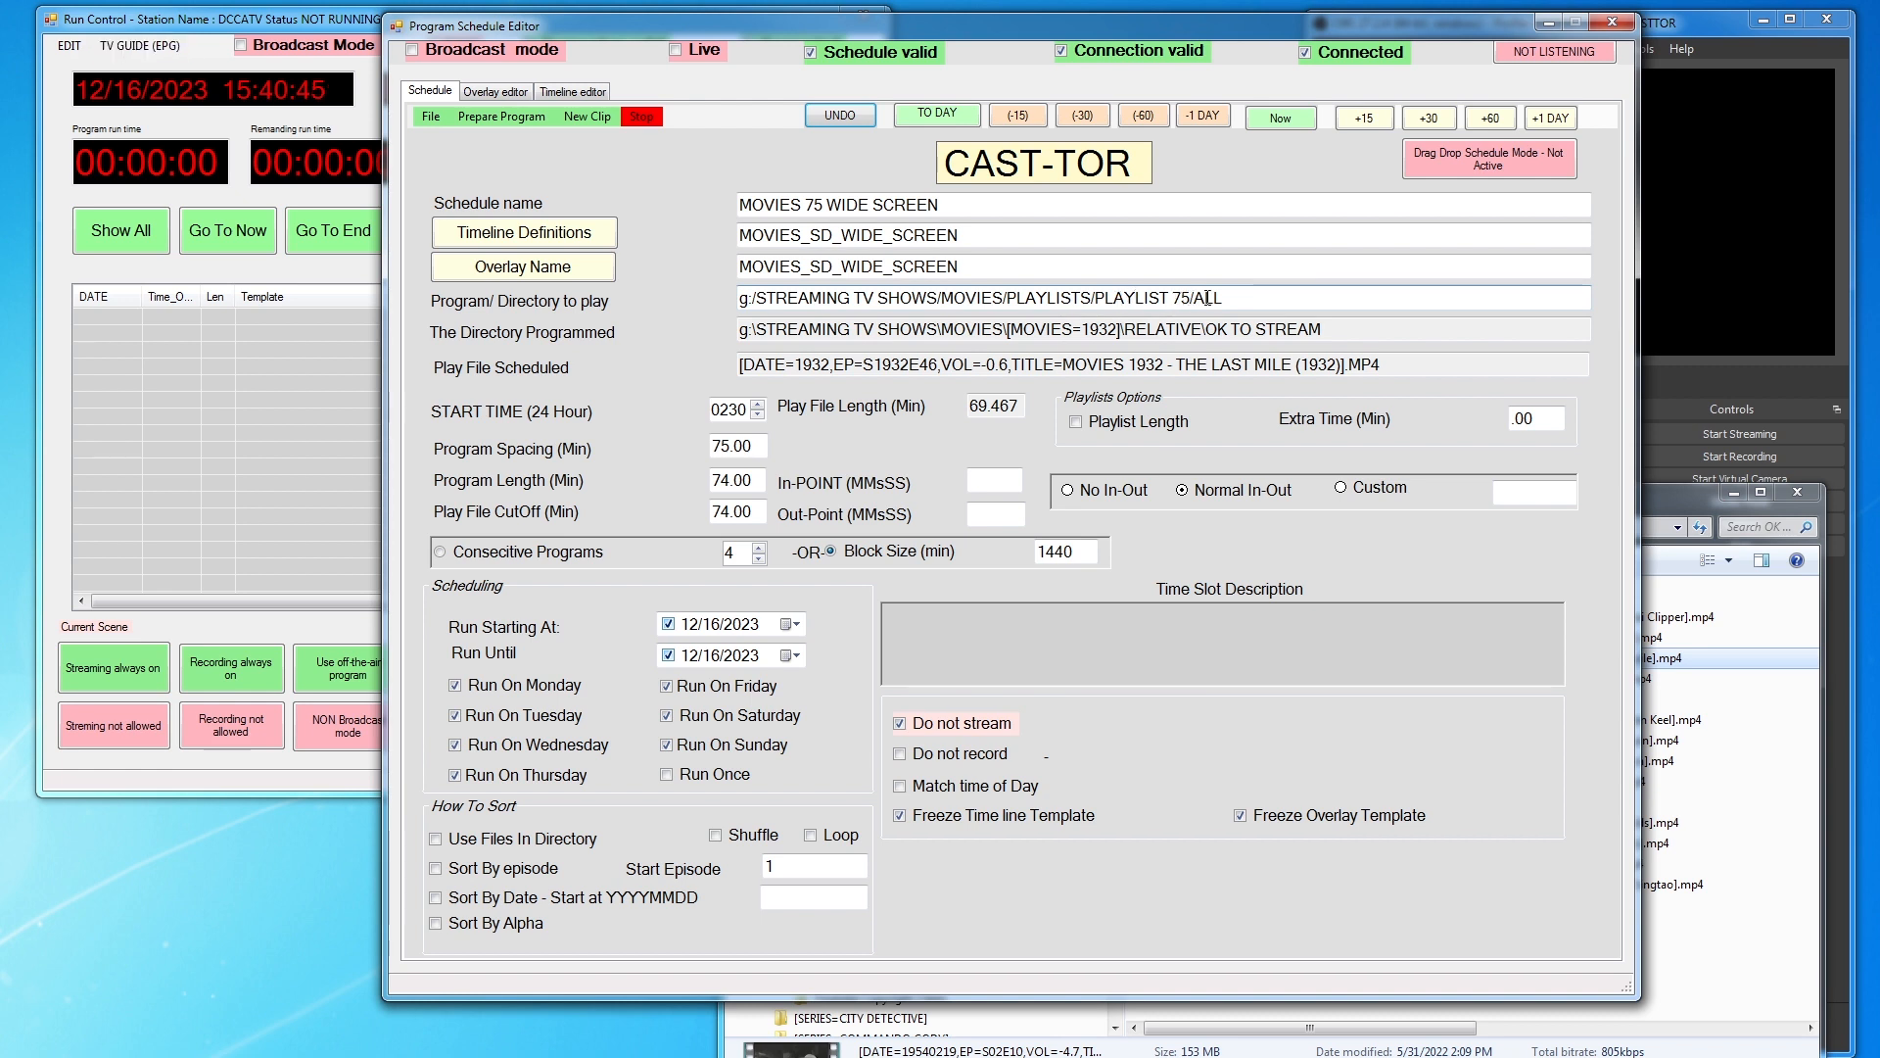
{"action": "left_click", "coordinate": [579, 118]}
{"action": "left_click", "coordinate": [580, 118]}
{"action": "left_click", "coordinate": [579, 118]}
{"action": "left_click", "coordinate": [579, 117]}
{"action": "left_click", "coordinate": [580, 117]}
{"action": "left_click", "coordinate": [580, 118]}
{"action": "left_click", "coordinate": [580, 118]}
{"action": "left_click", "coordinate": [580, 117]}
{"action": "left_click", "coordinate": [580, 118]}
{"action": "left_click", "coordinate": [579, 118]}
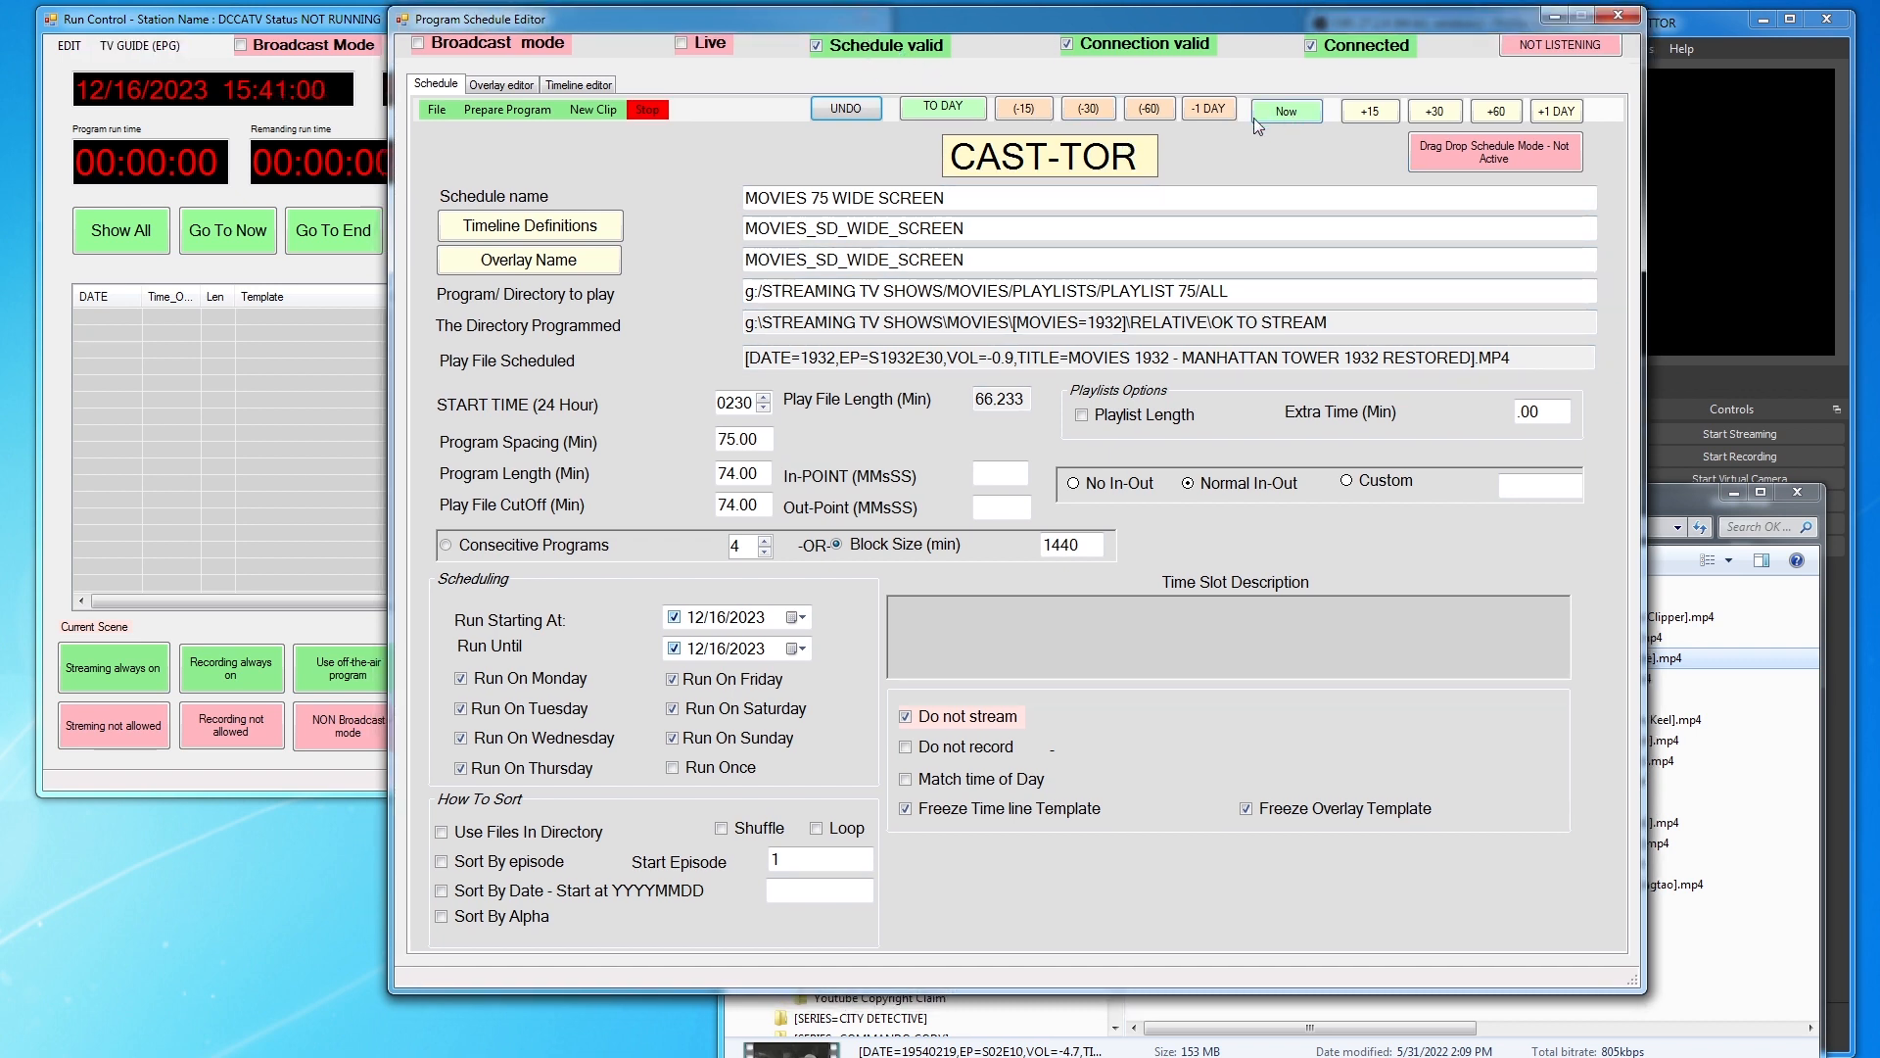
Set the start time to the current slot and advance it in 60-minute increments to 2200
{"action": "left_click", "coordinate": [1286, 111]}
{"action": "left_click", "coordinate": [1494, 114]}
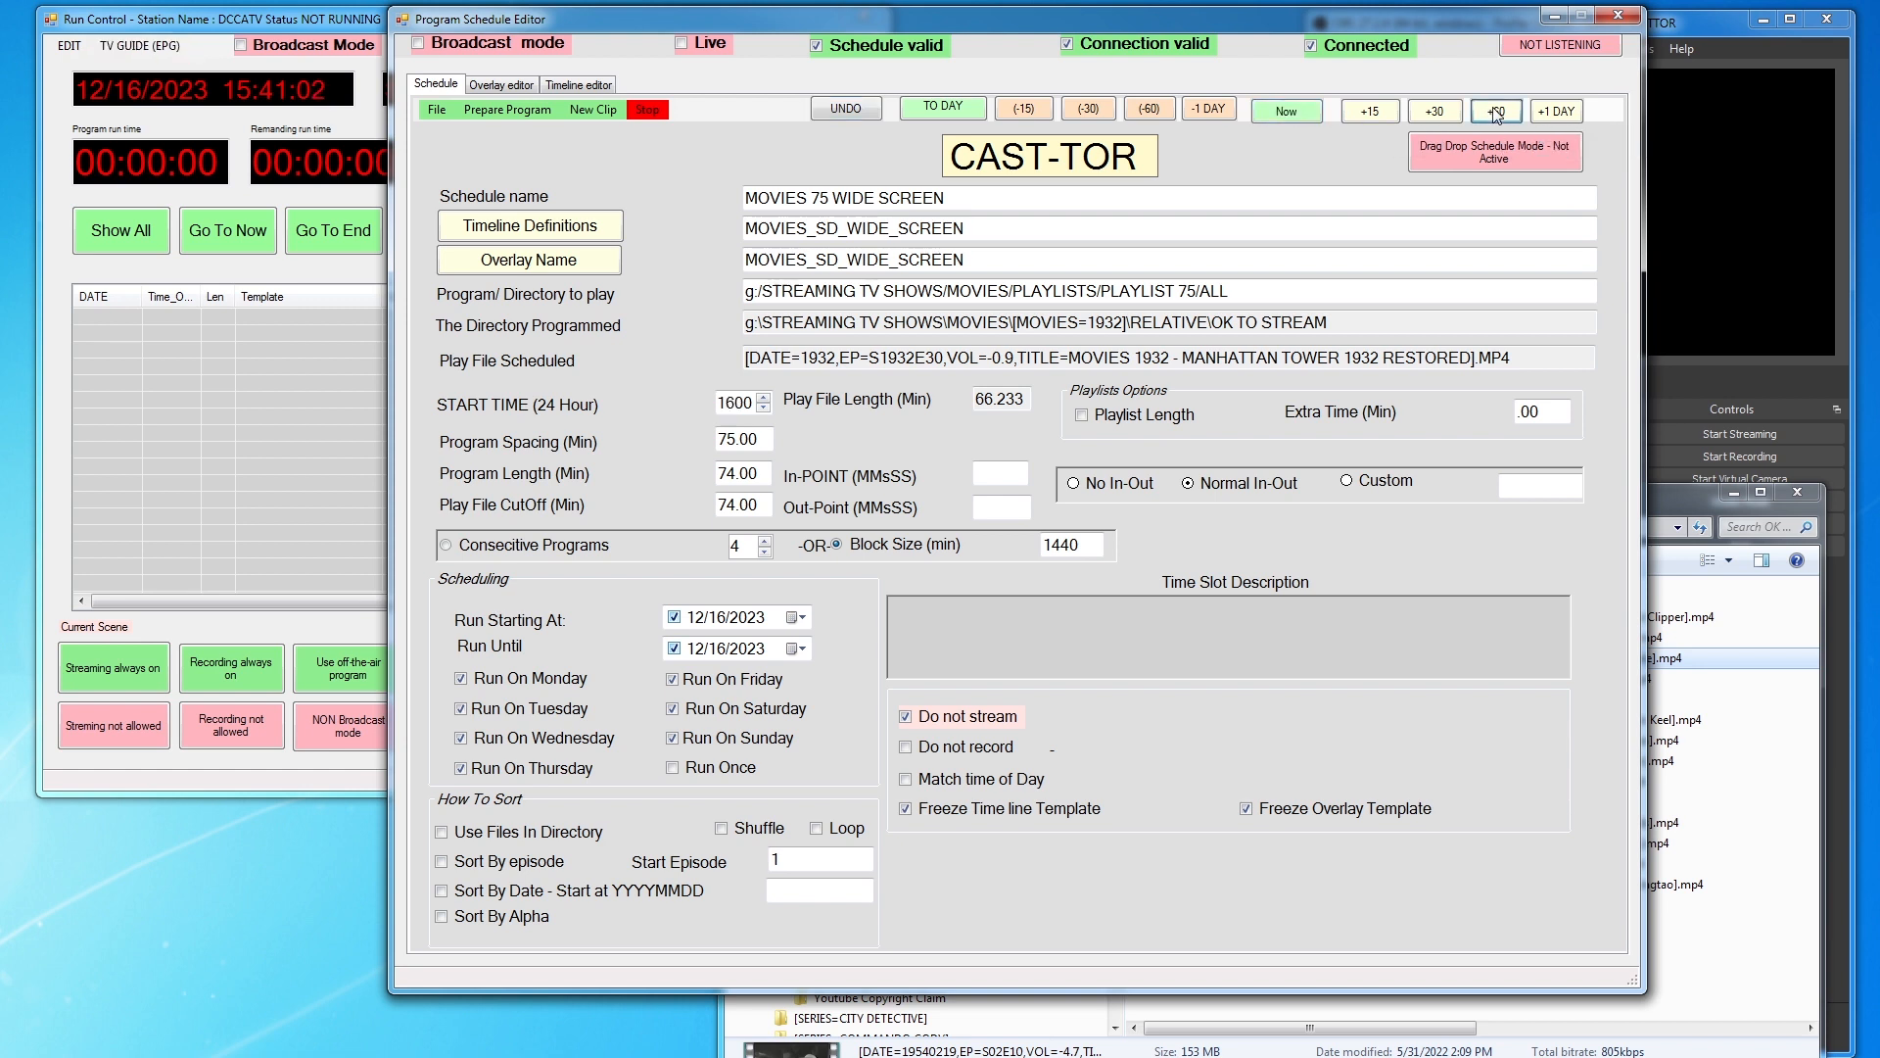
{"action": "left_click", "coordinate": [1497, 113]}
{"action": "left_click", "coordinate": [1497, 112]}
{"action": "left_click", "coordinate": [1497, 112]}
{"action": "left_click", "coordinate": [1496, 113]}
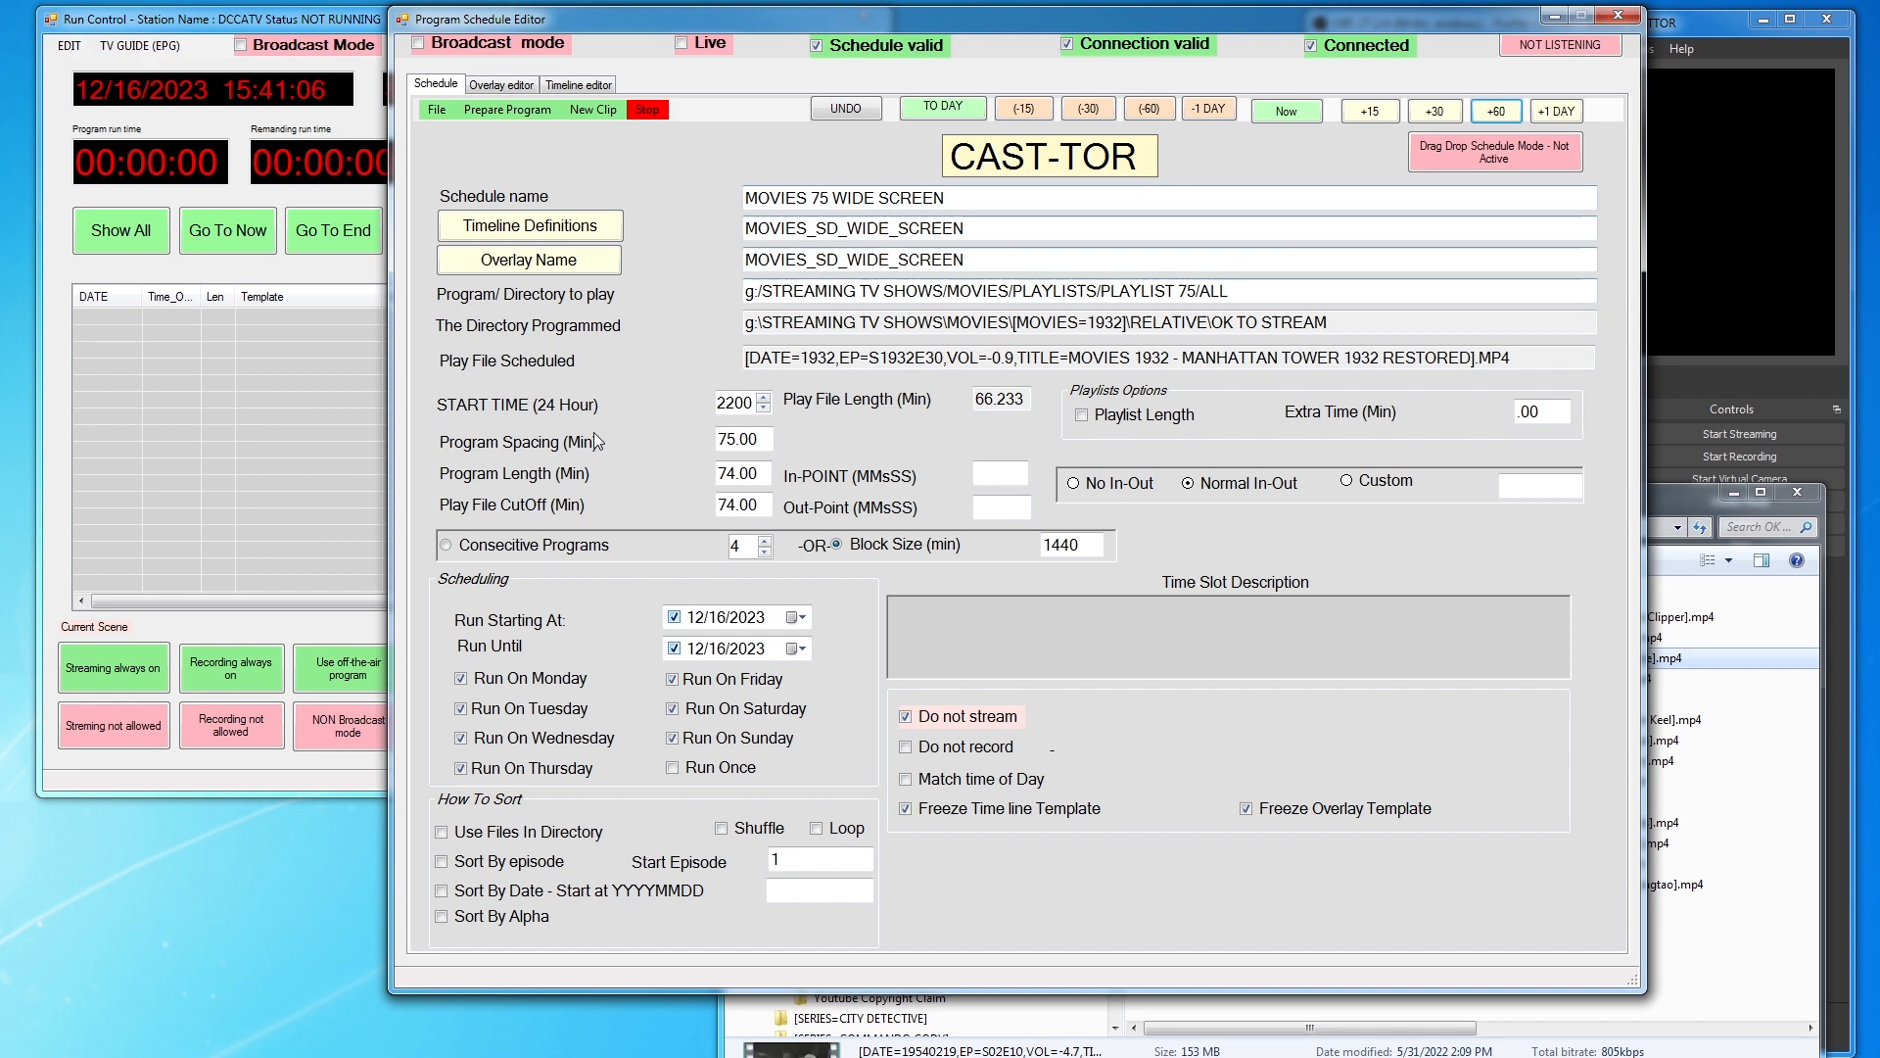
Move the start time back in 60-minute steps to 1800
{"action": "left_click", "coordinate": [1149, 110]}
{"action": "left_click", "coordinate": [1149, 110]}
{"action": "left_click", "coordinate": [1149, 109]}
{"action": "left_click", "coordinate": [1149, 110]}
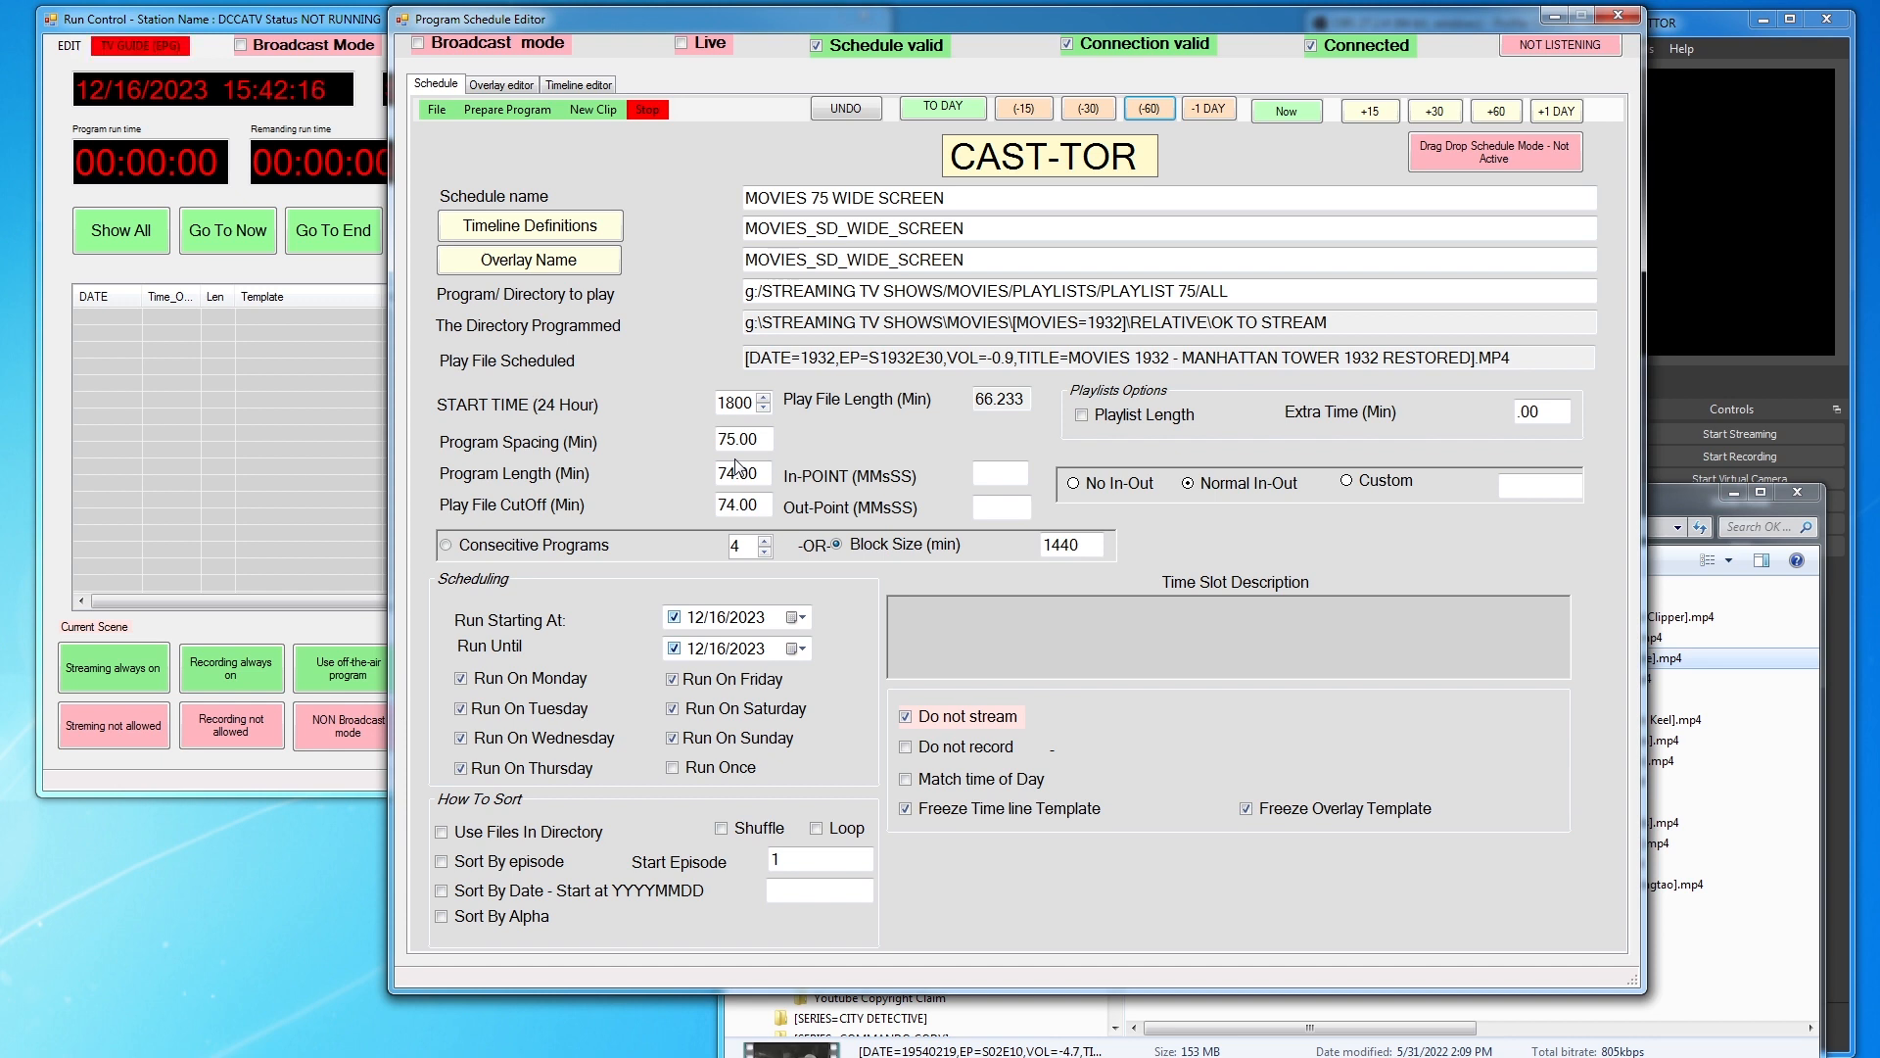
Schedule by 4 consecutive programs, add the programs to the schedule and uncover the Run Control list
{"action": "left_click", "coordinate": [453, 546]}
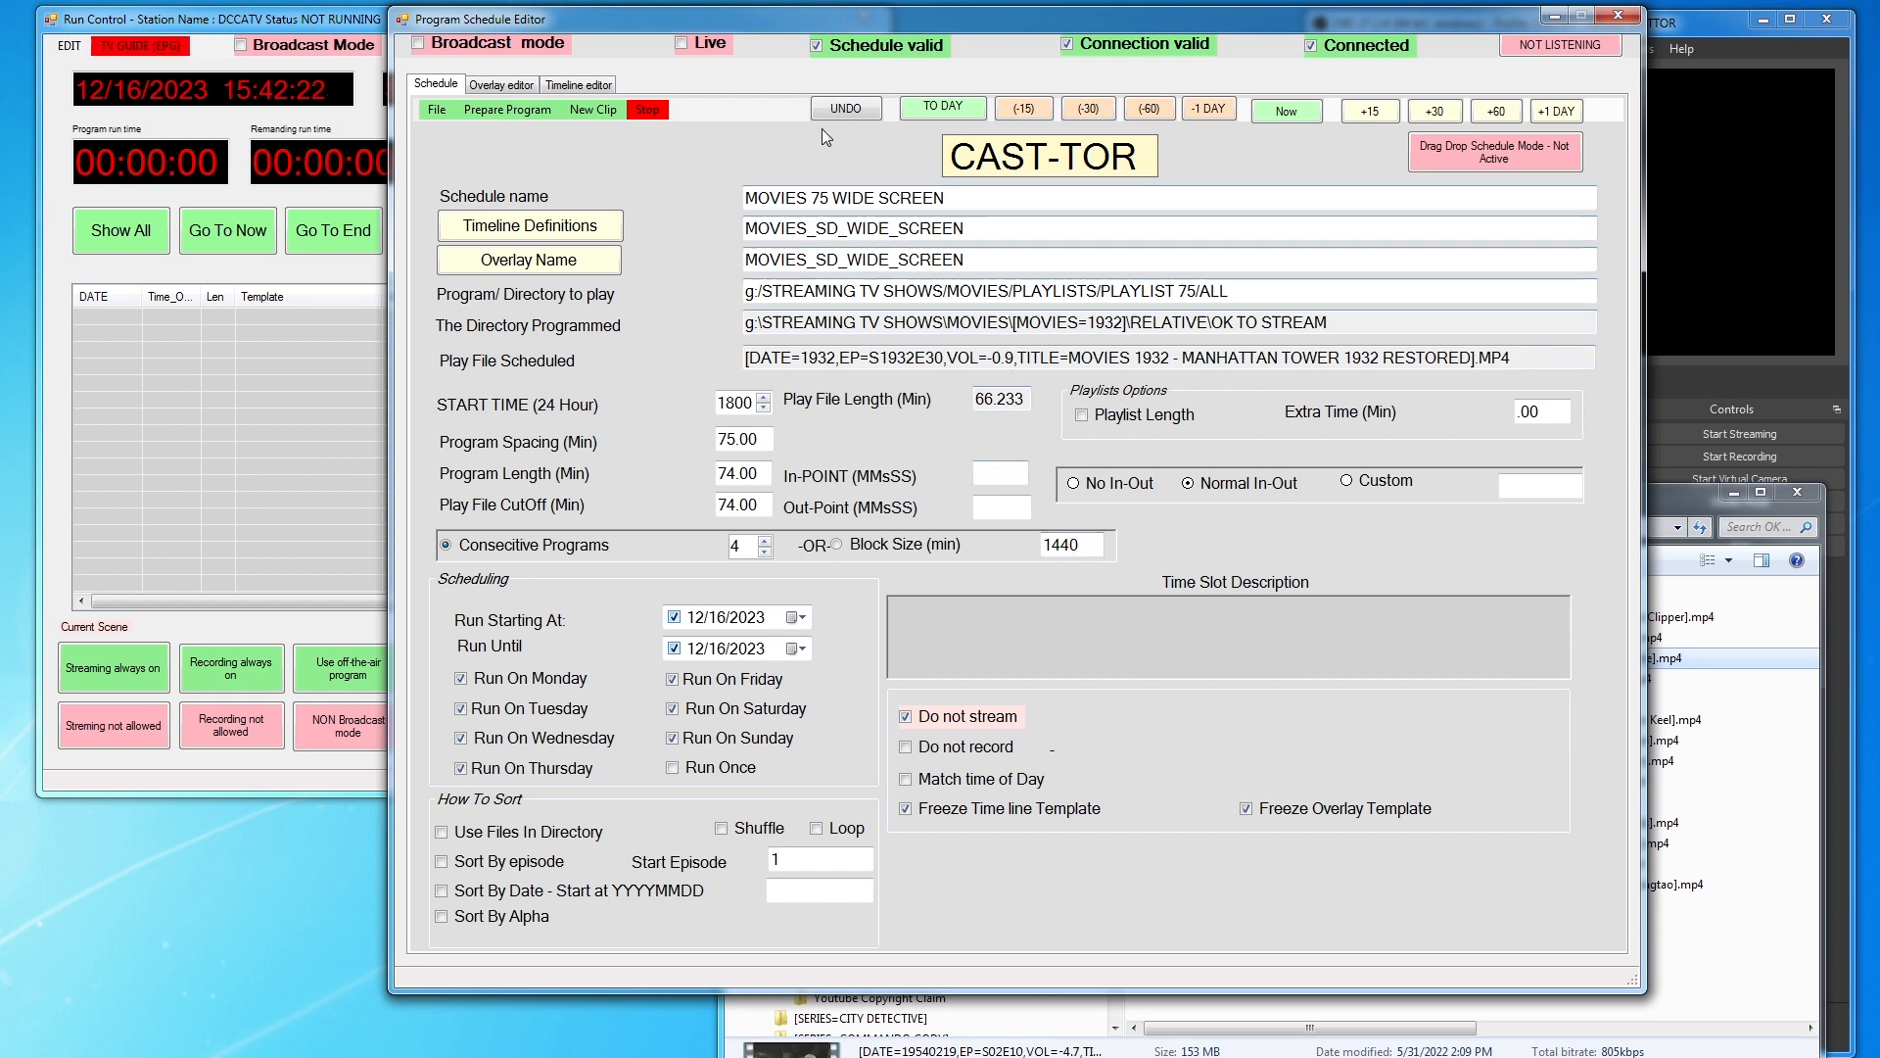
{"action": "left_click_drag", "start_coordinate": [753, 21], "coordinate": [834, 17]}
{"action": "left_click", "coordinate": [603, 108]}
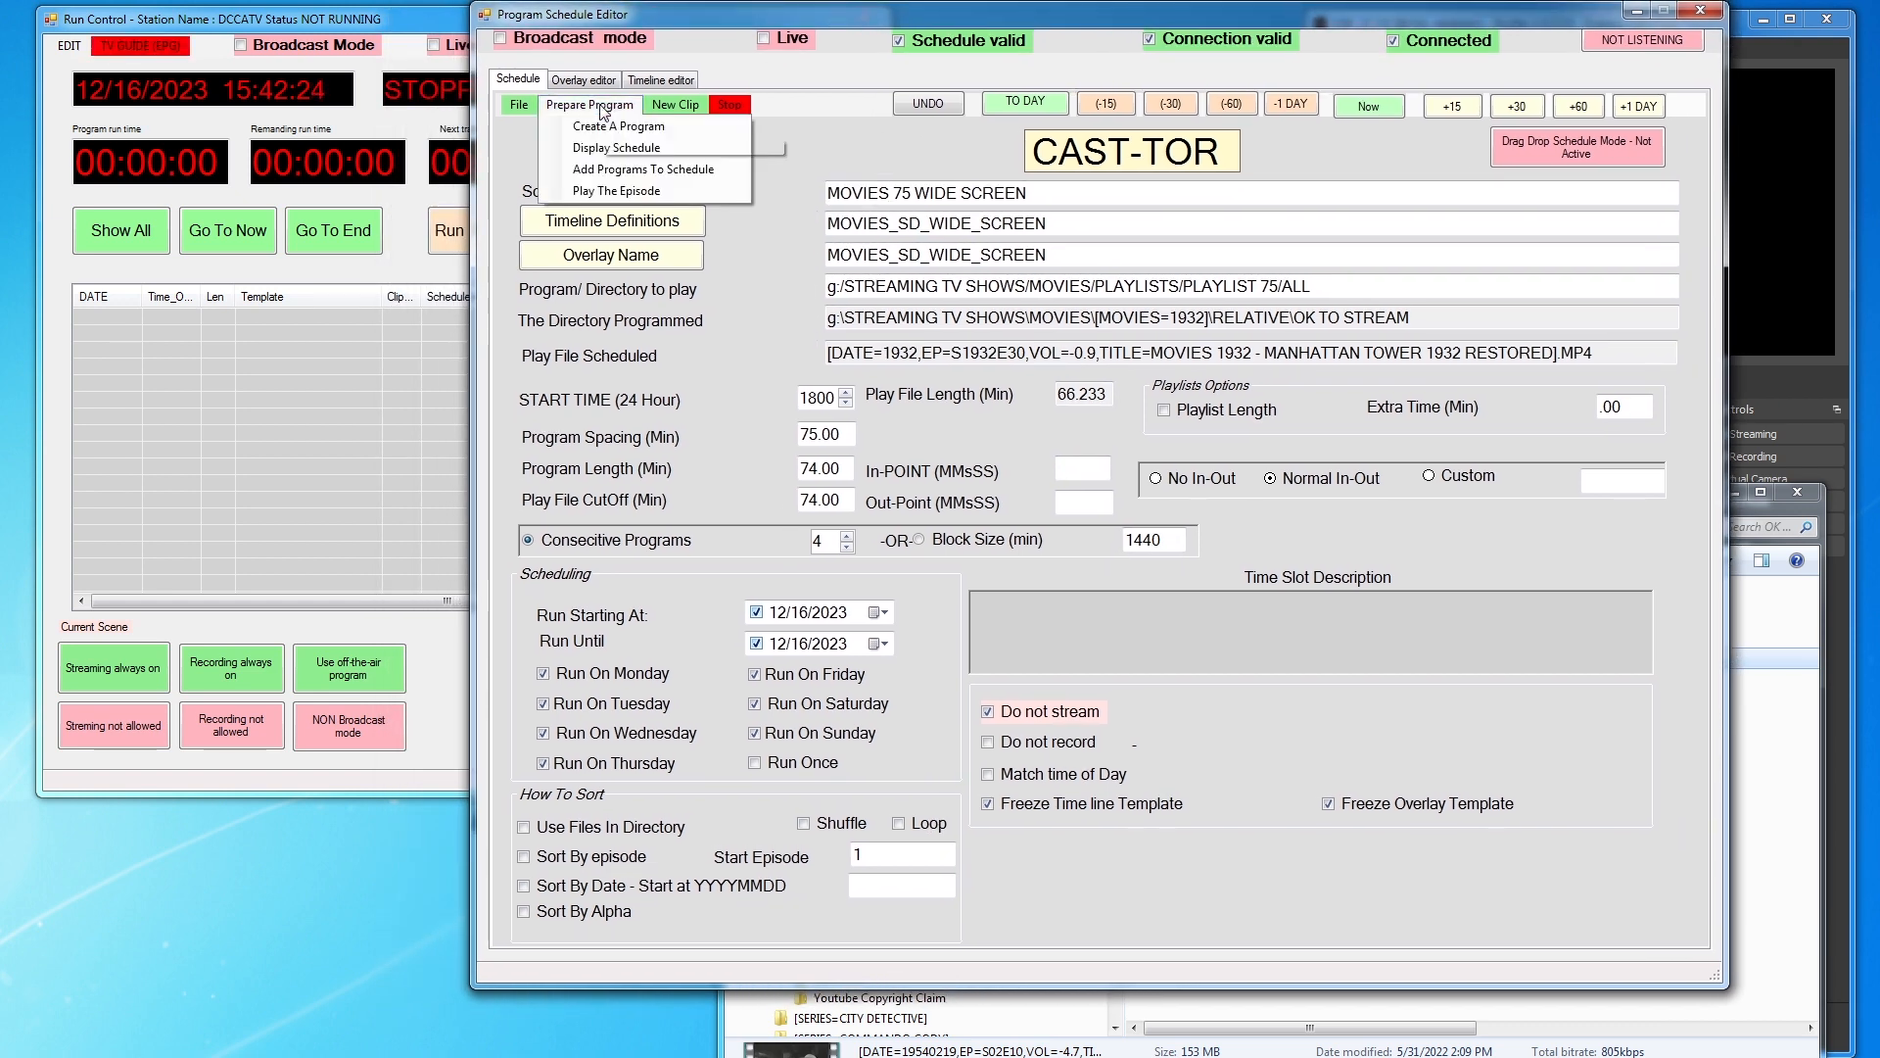
{"action": "left_click", "coordinate": [632, 169]}
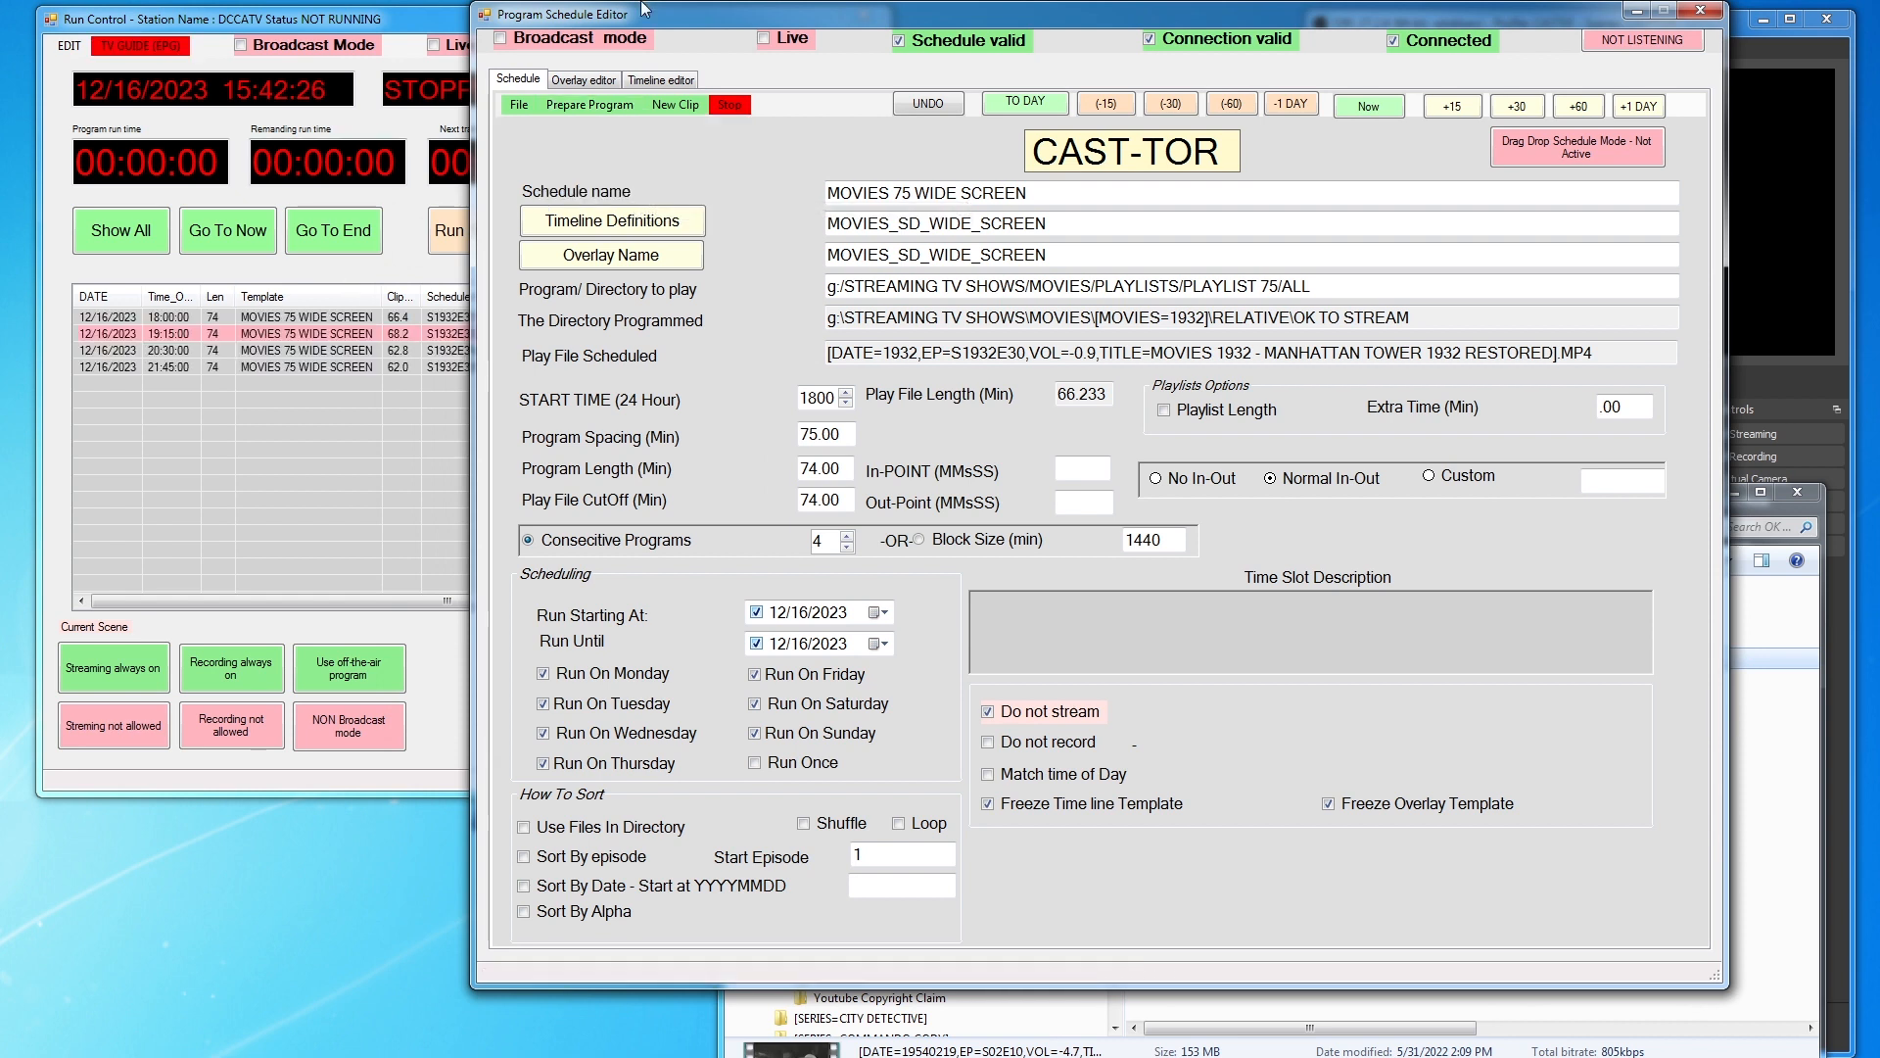
{"action": "left_click_drag", "start_coordinate": [731, 21], "coordinate": [1119, 25]}
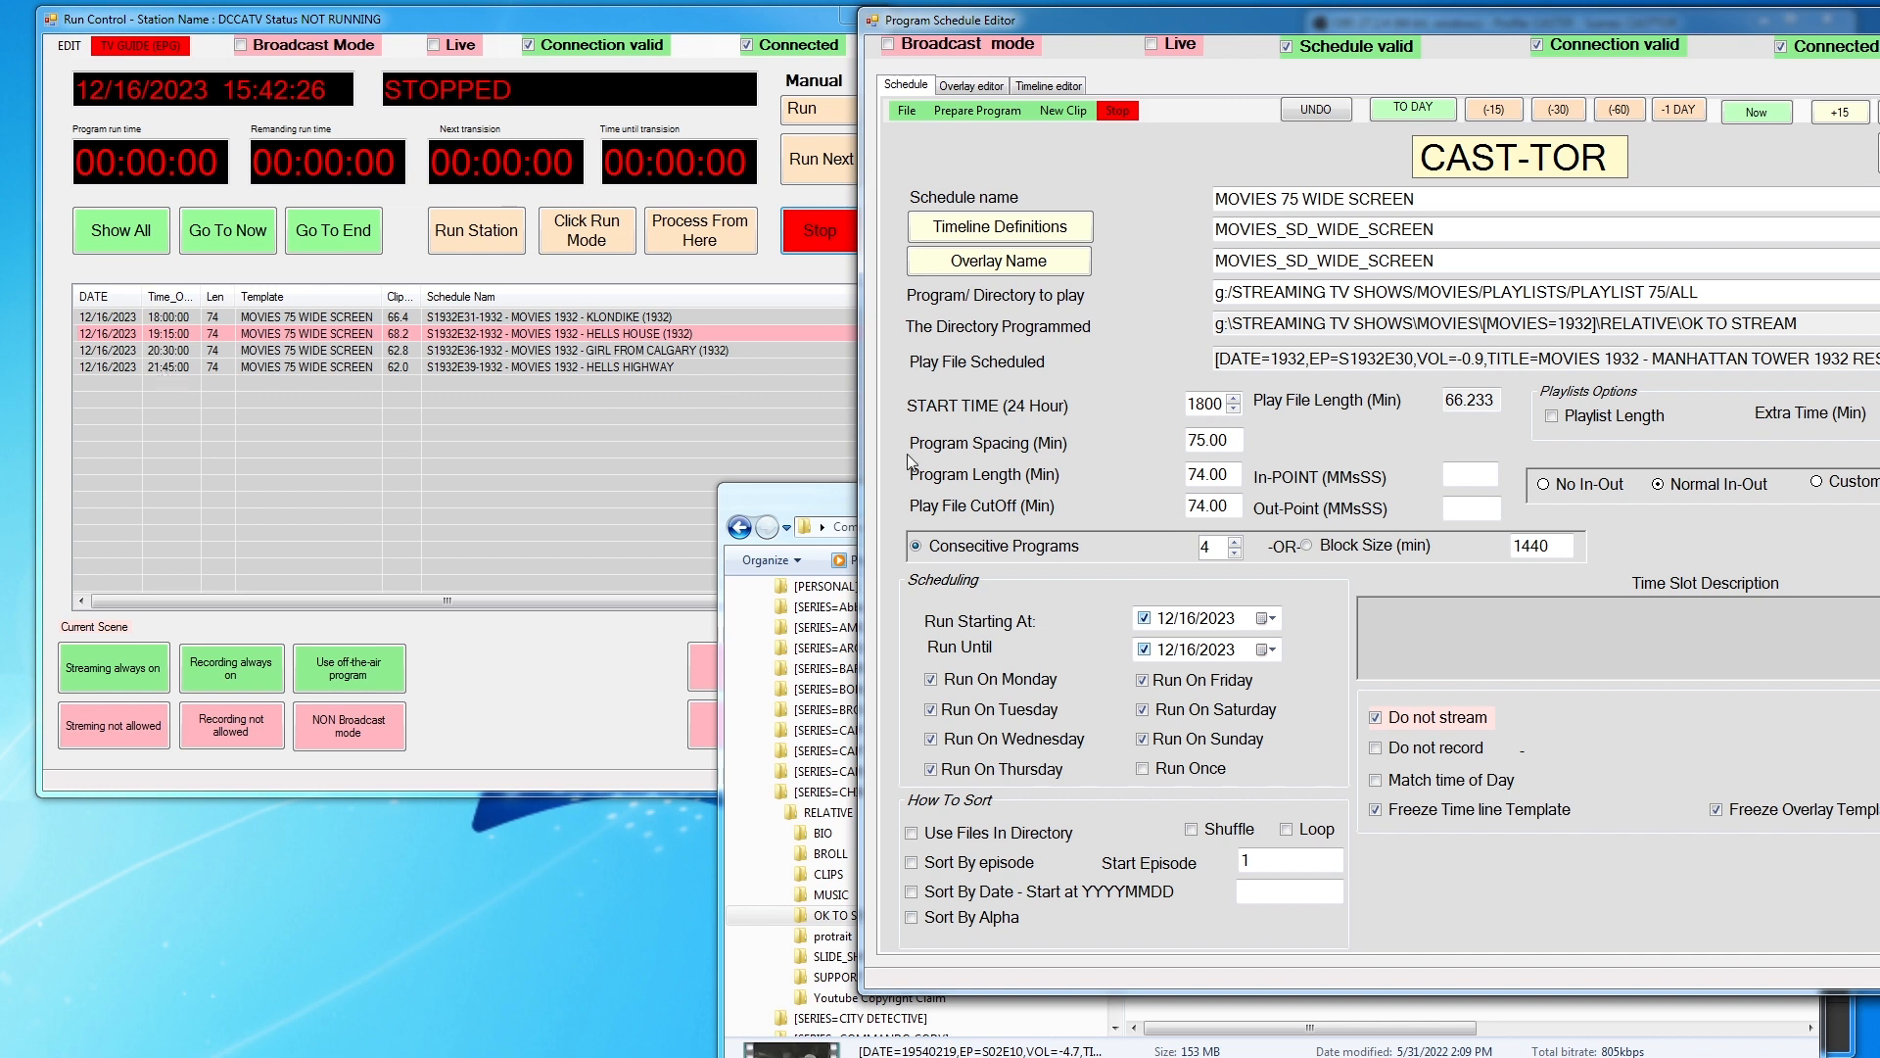
Raise the number of consecutive programs to 8, add them to the schedule and show all entries in Run Control
{"action": "left_click", "coordinate": [1234, 542]}
{"action": "left_click", "coordinate": [1234, 541]}
{"action": "left_click", "coordinate": [1234, 541]}
{"action": "left_click", "coordinate": [1234, 541]}
{"action": "left_click", "coordinate": [972, 111]}
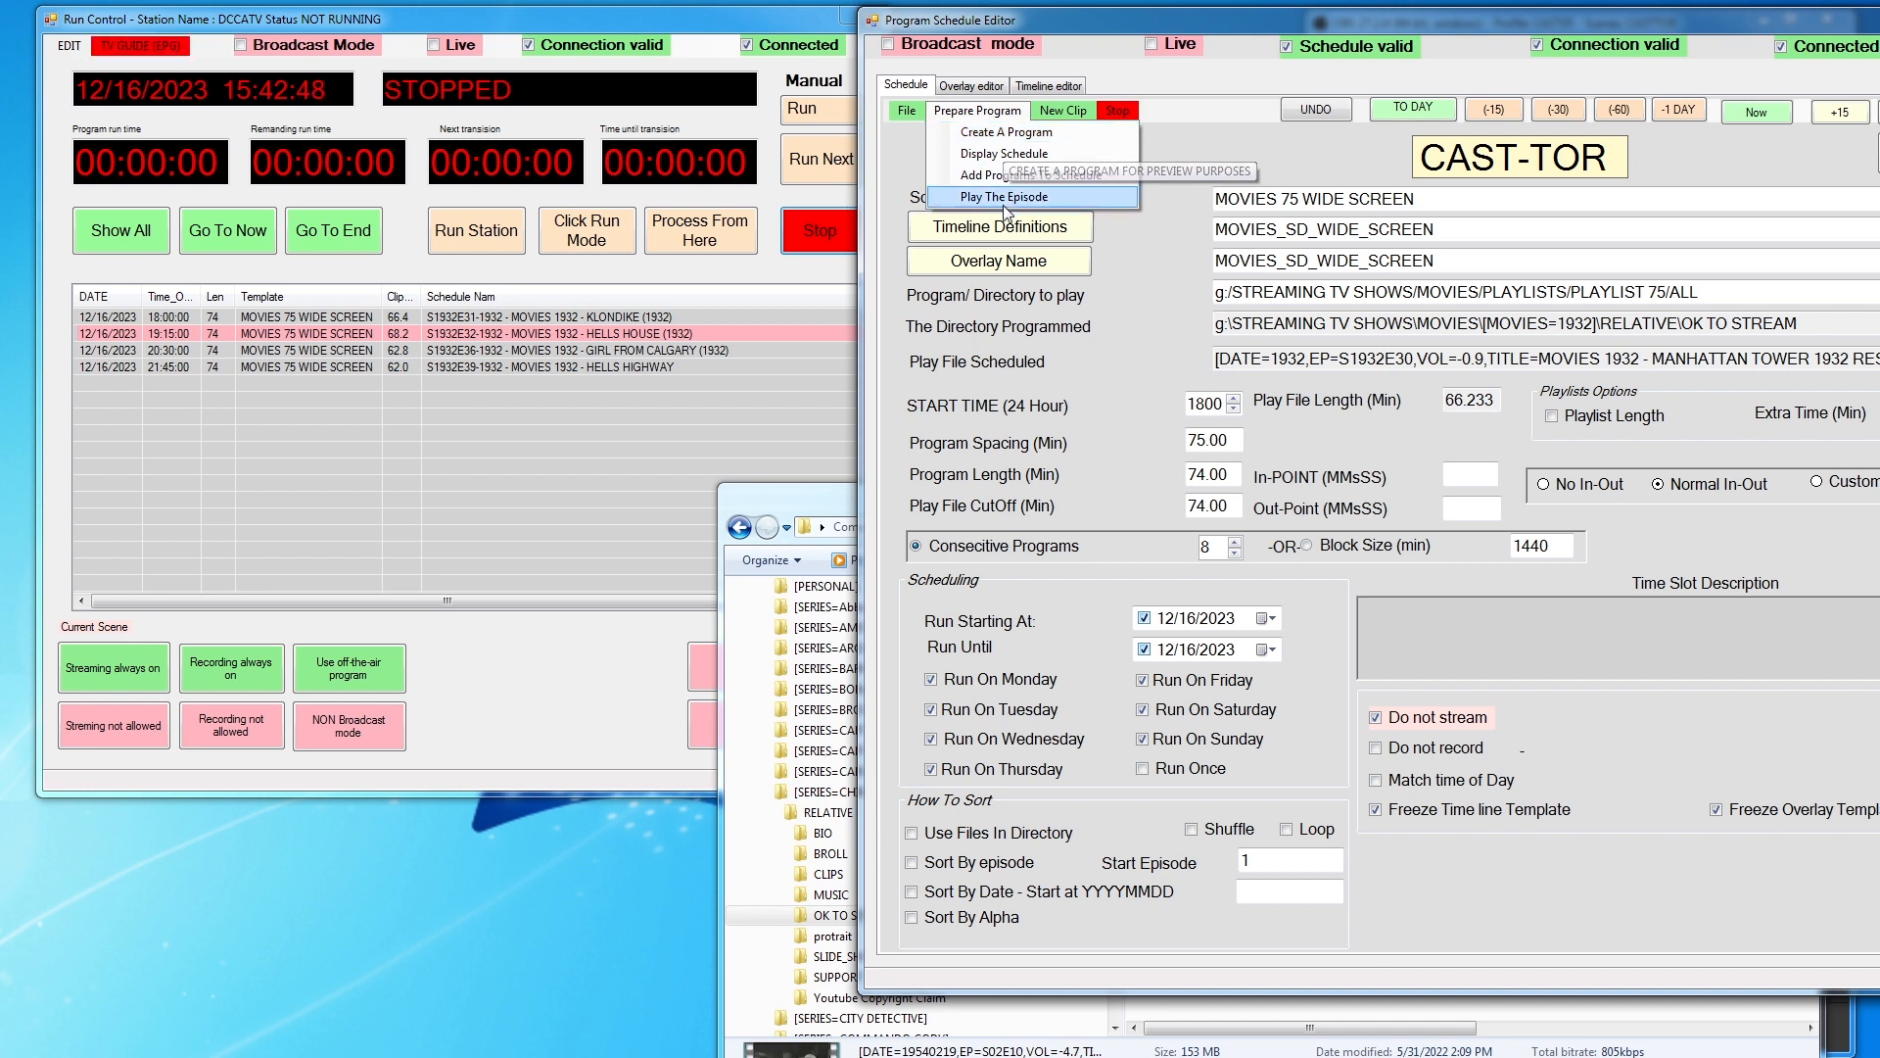
{"action": "left_click", "coordinate": [1008, 178]}
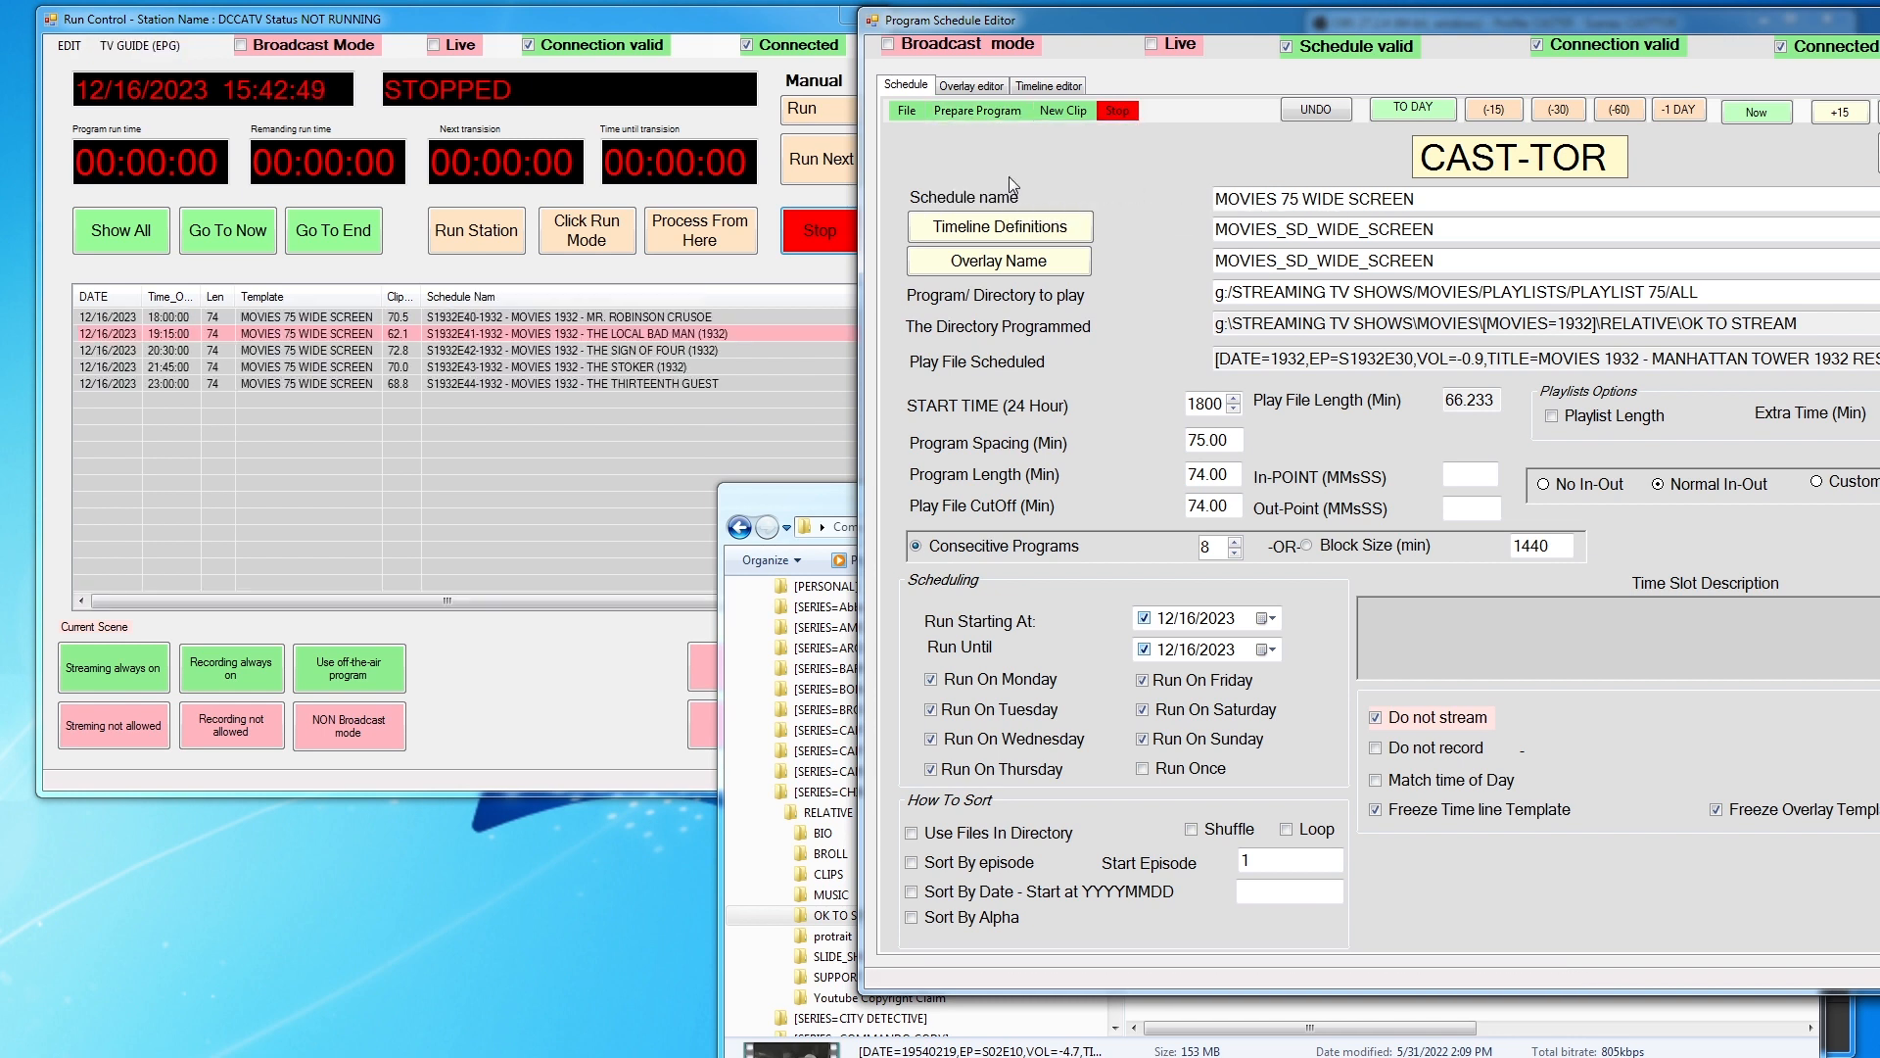
{"action": "left_click", "coordinate": [110, 233]}
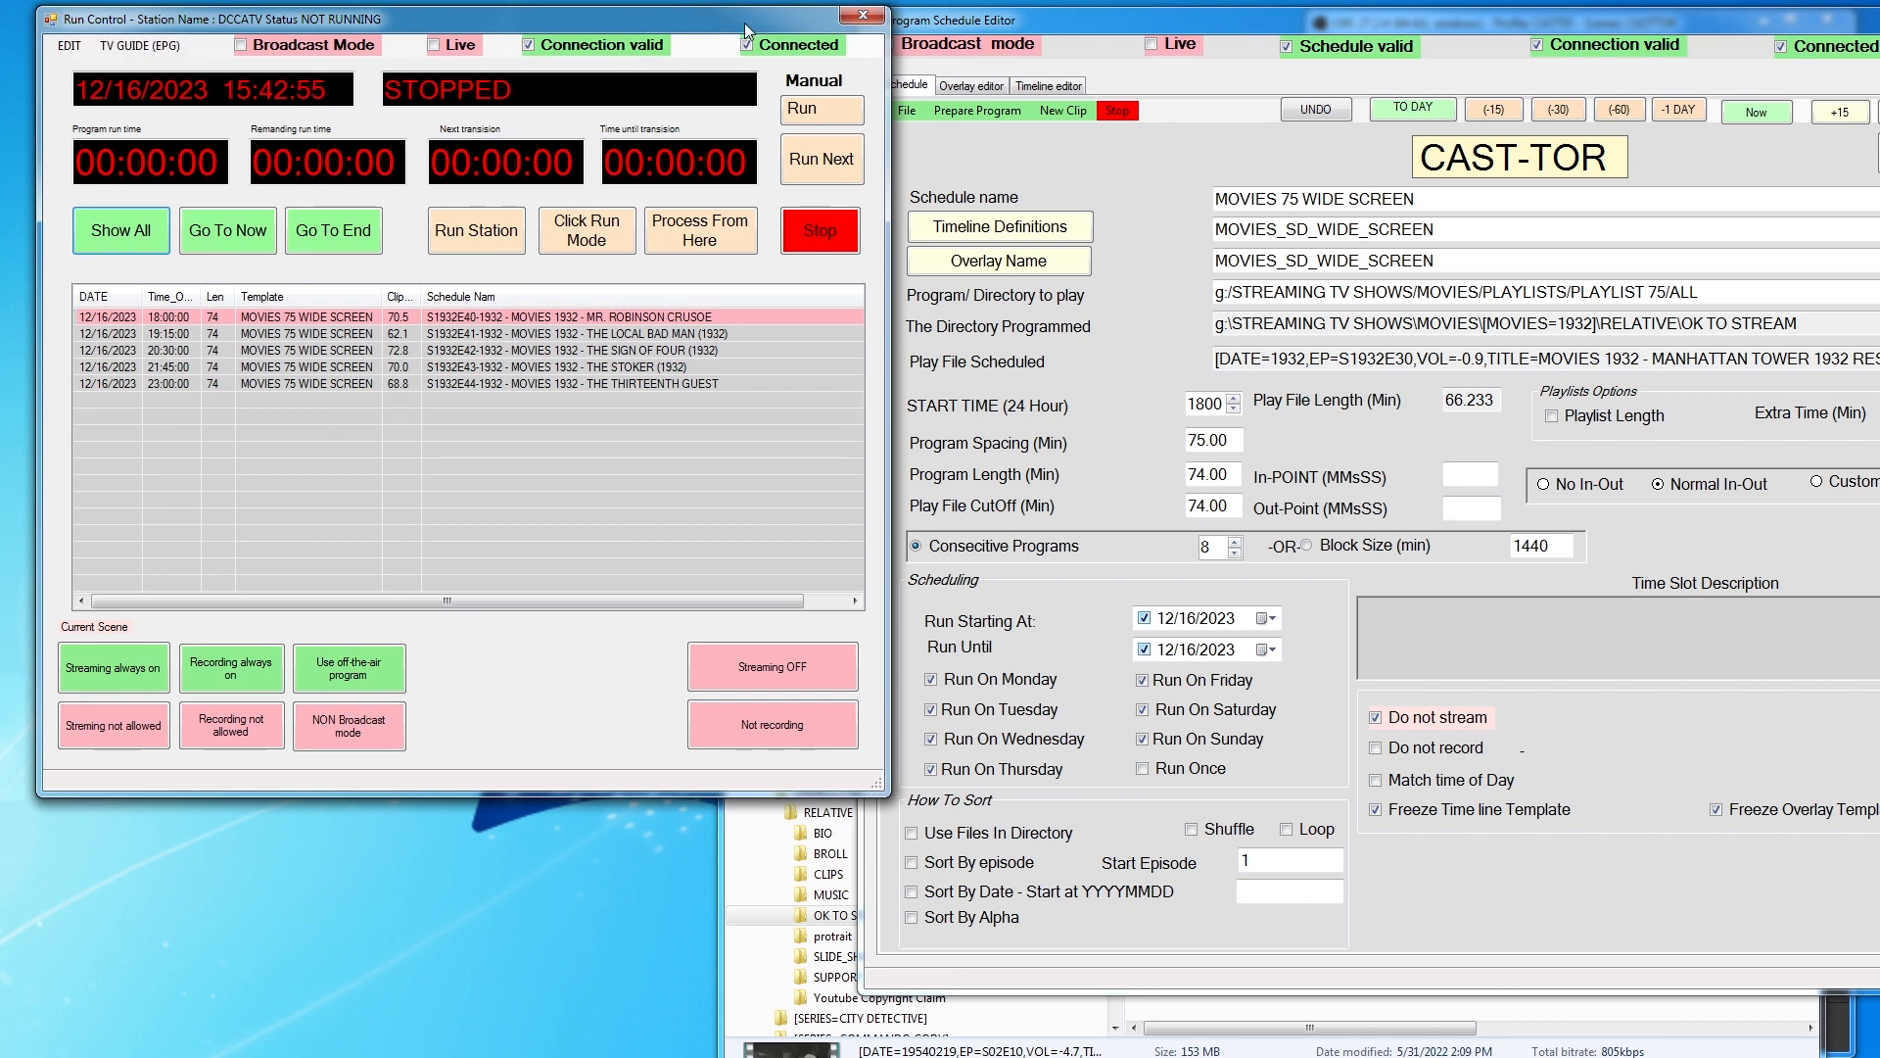
{"action": "left_click_drag", "start_coordinate": [745, 21], "coordinate": [720, 17]}
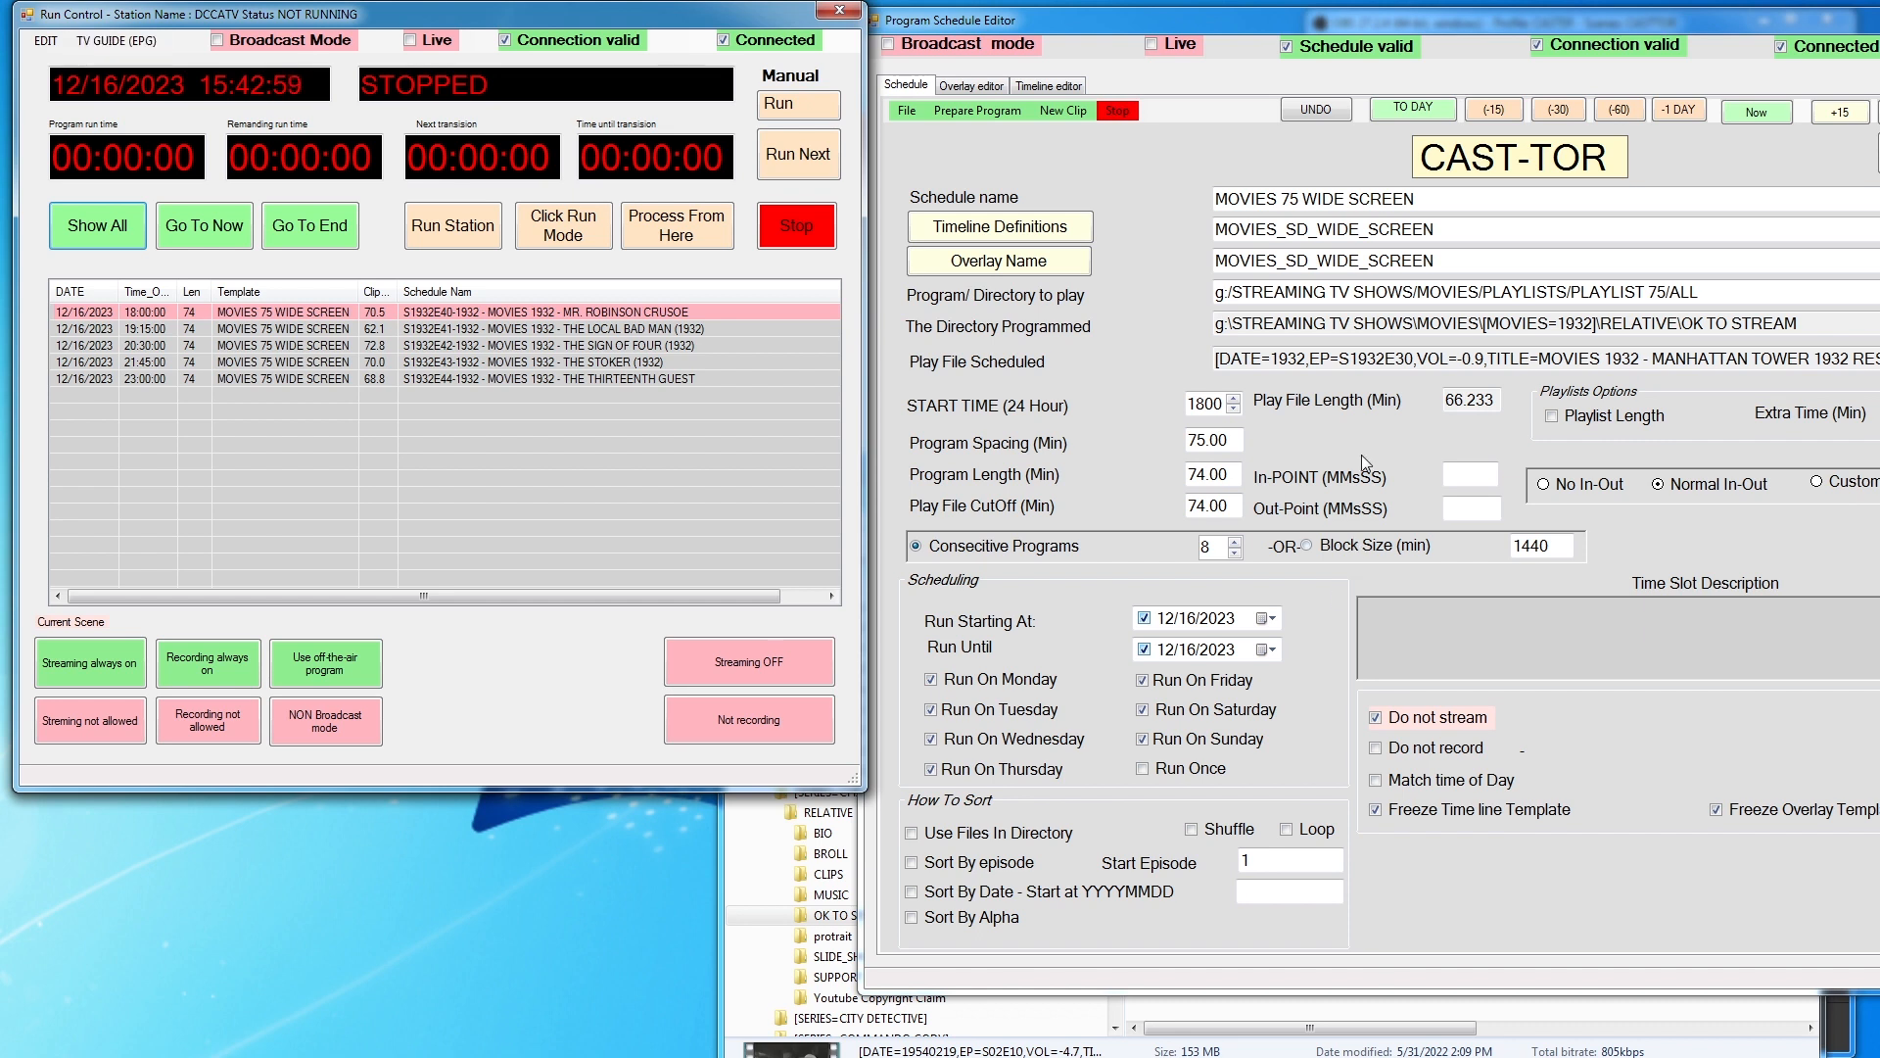
Undo the last schedule additions and add the 8 consecutive programs to the schedule again
{"action": "left_click", "coordinate": [1317, 110]}
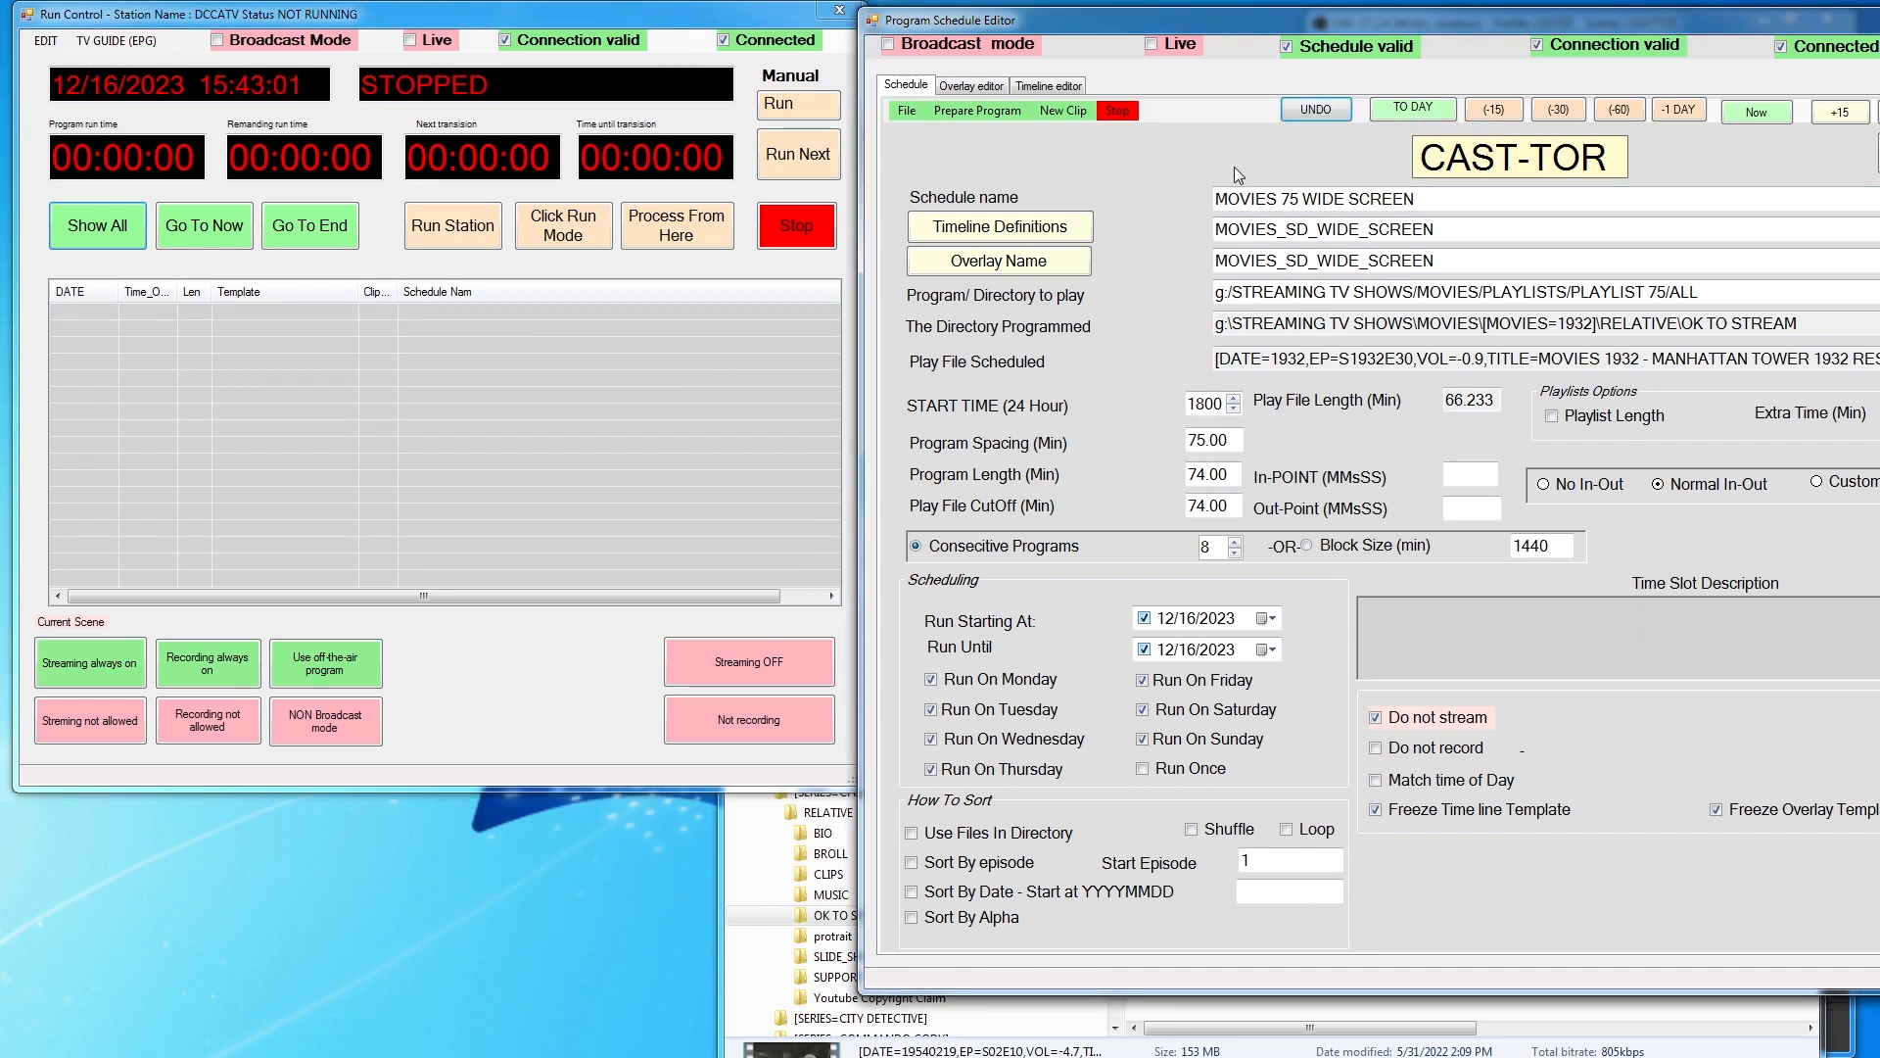
{"action": "left_click", "coordinate": [1008, 118]}
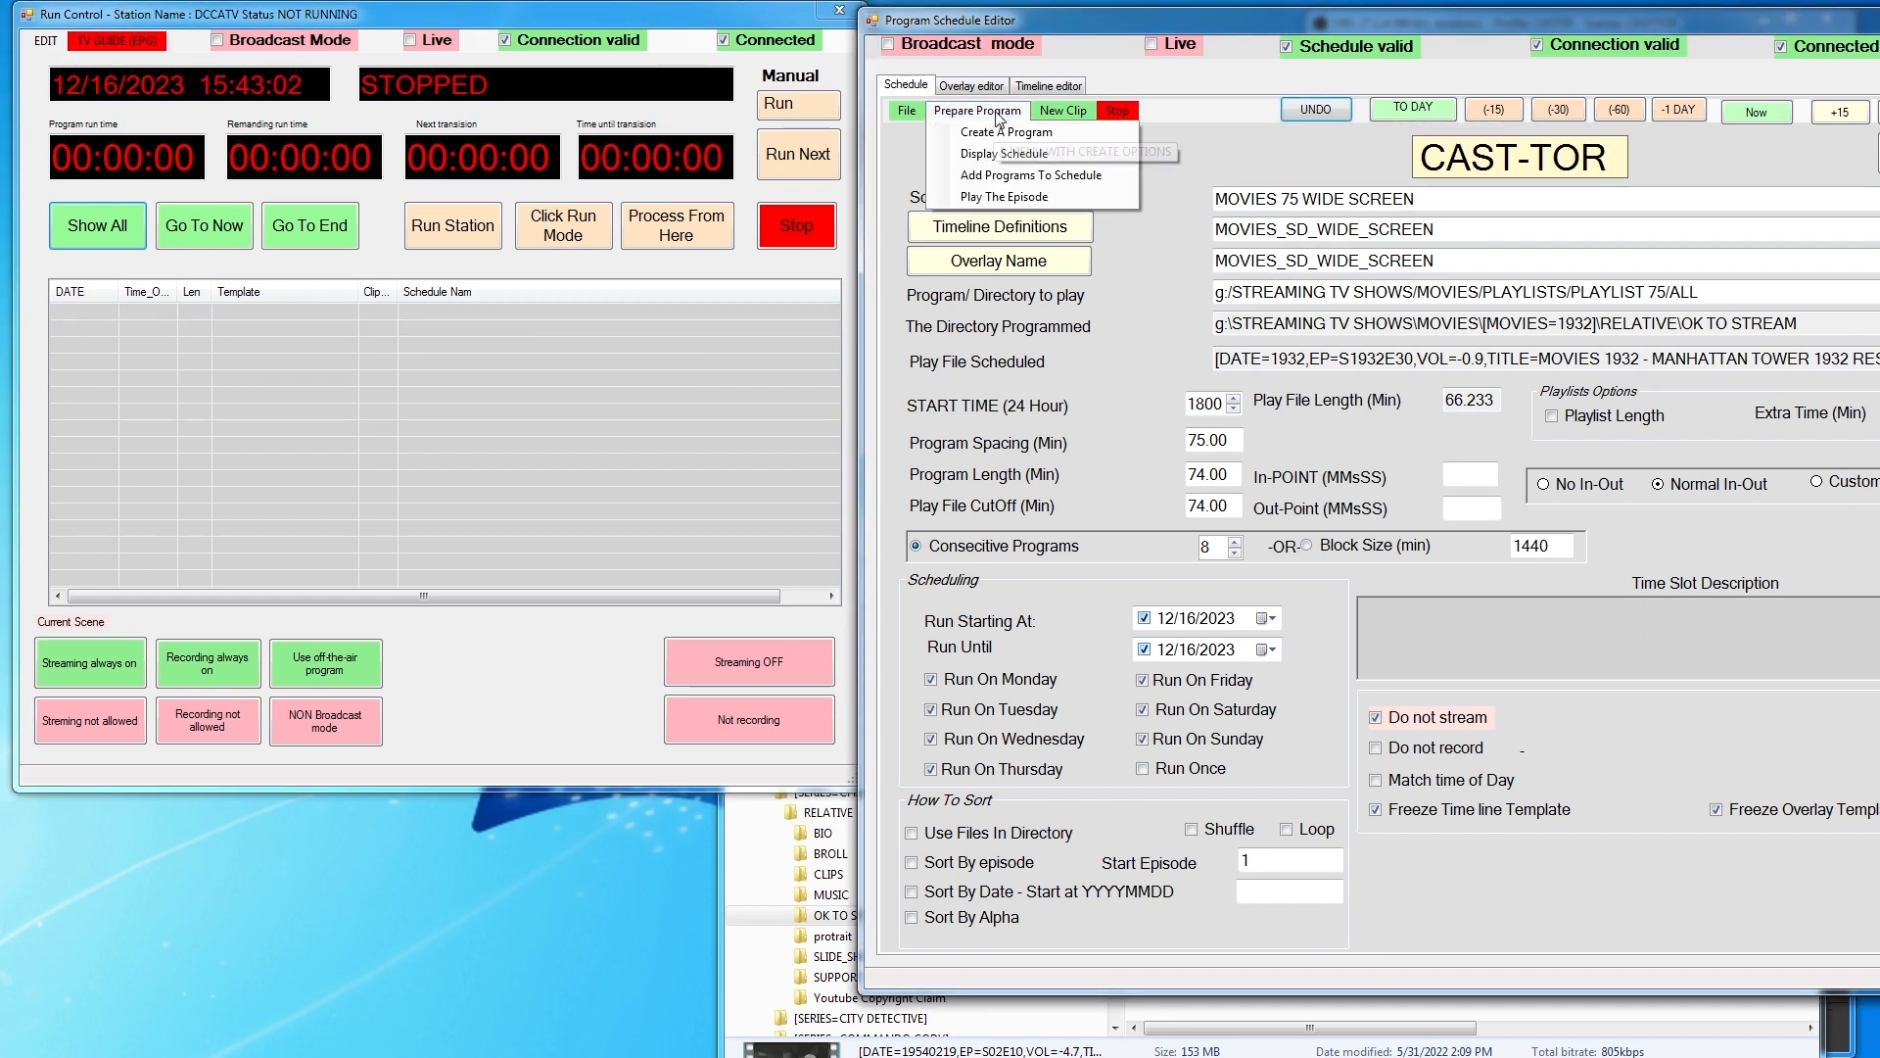
{"action": "left_click", "coordinate": [1007, 173]}
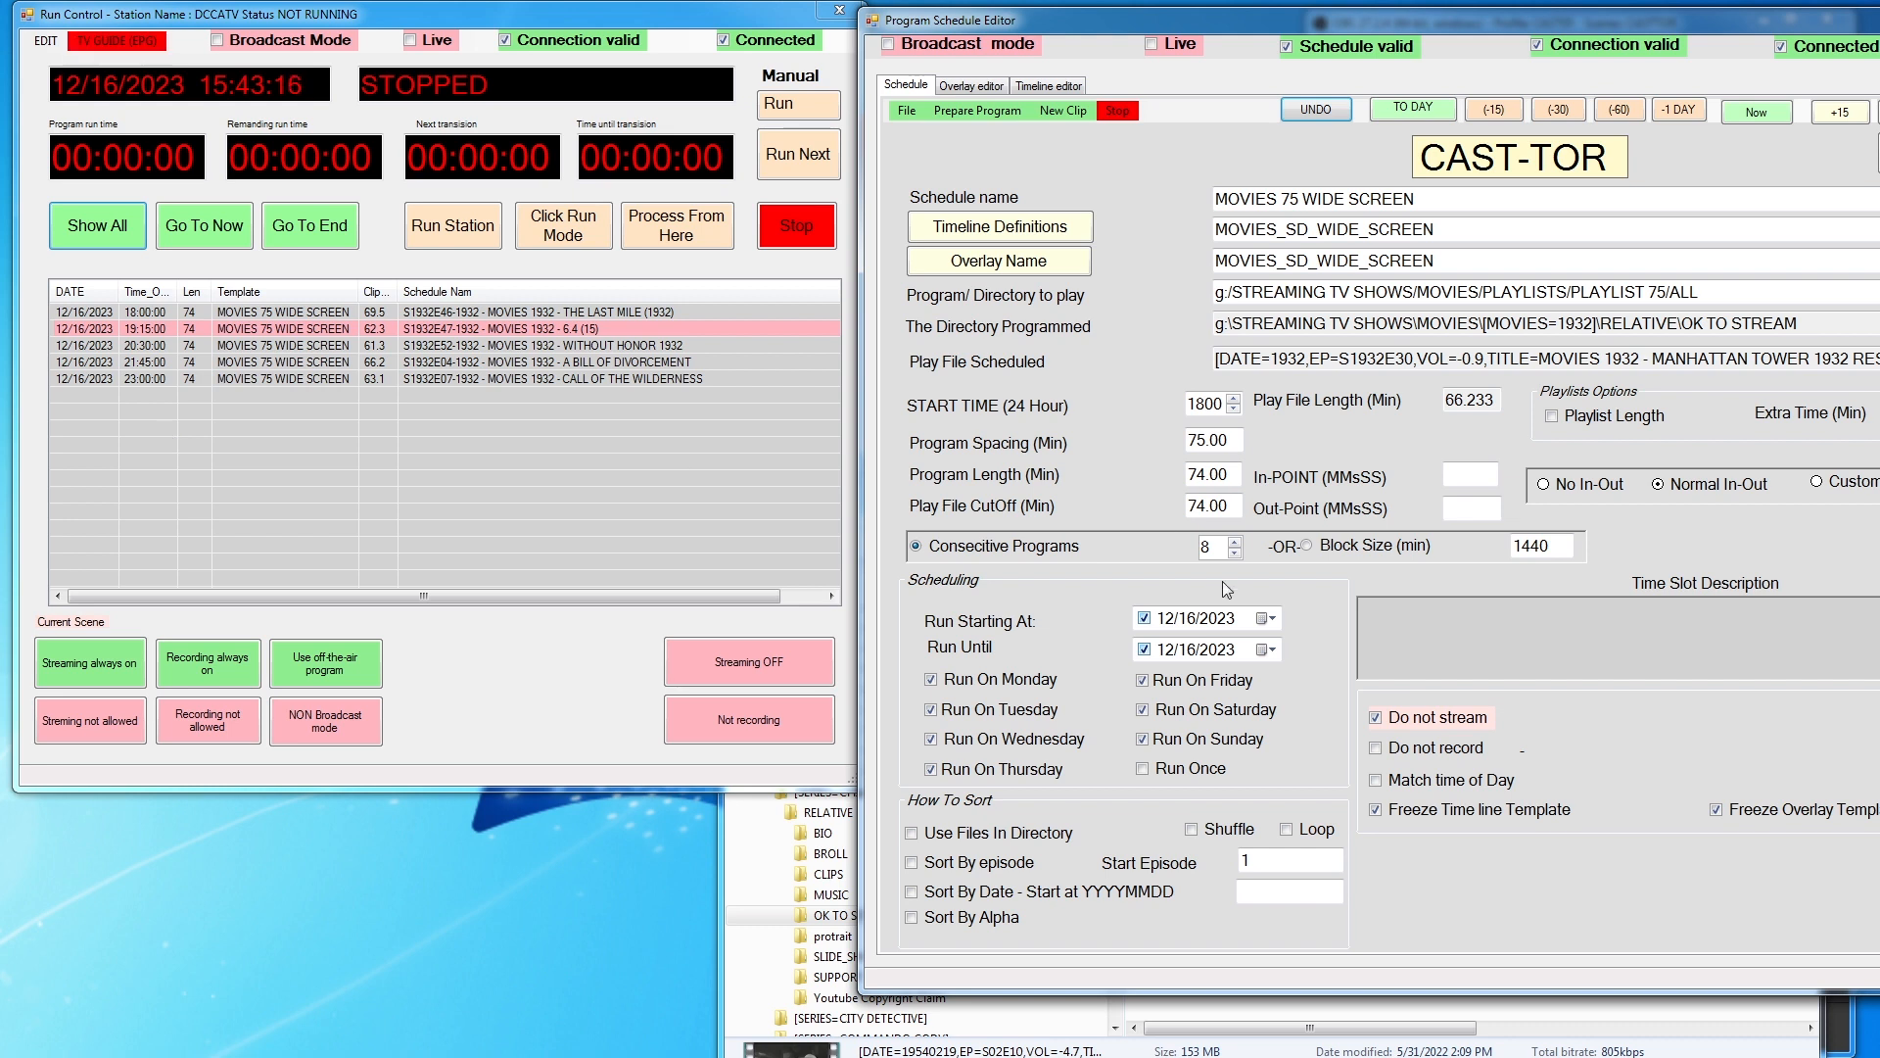
Set the Run Until date to 12/17/2023 and add the programs to the schedule
{"action": "left_click", "coordinate": [1268, 650]}
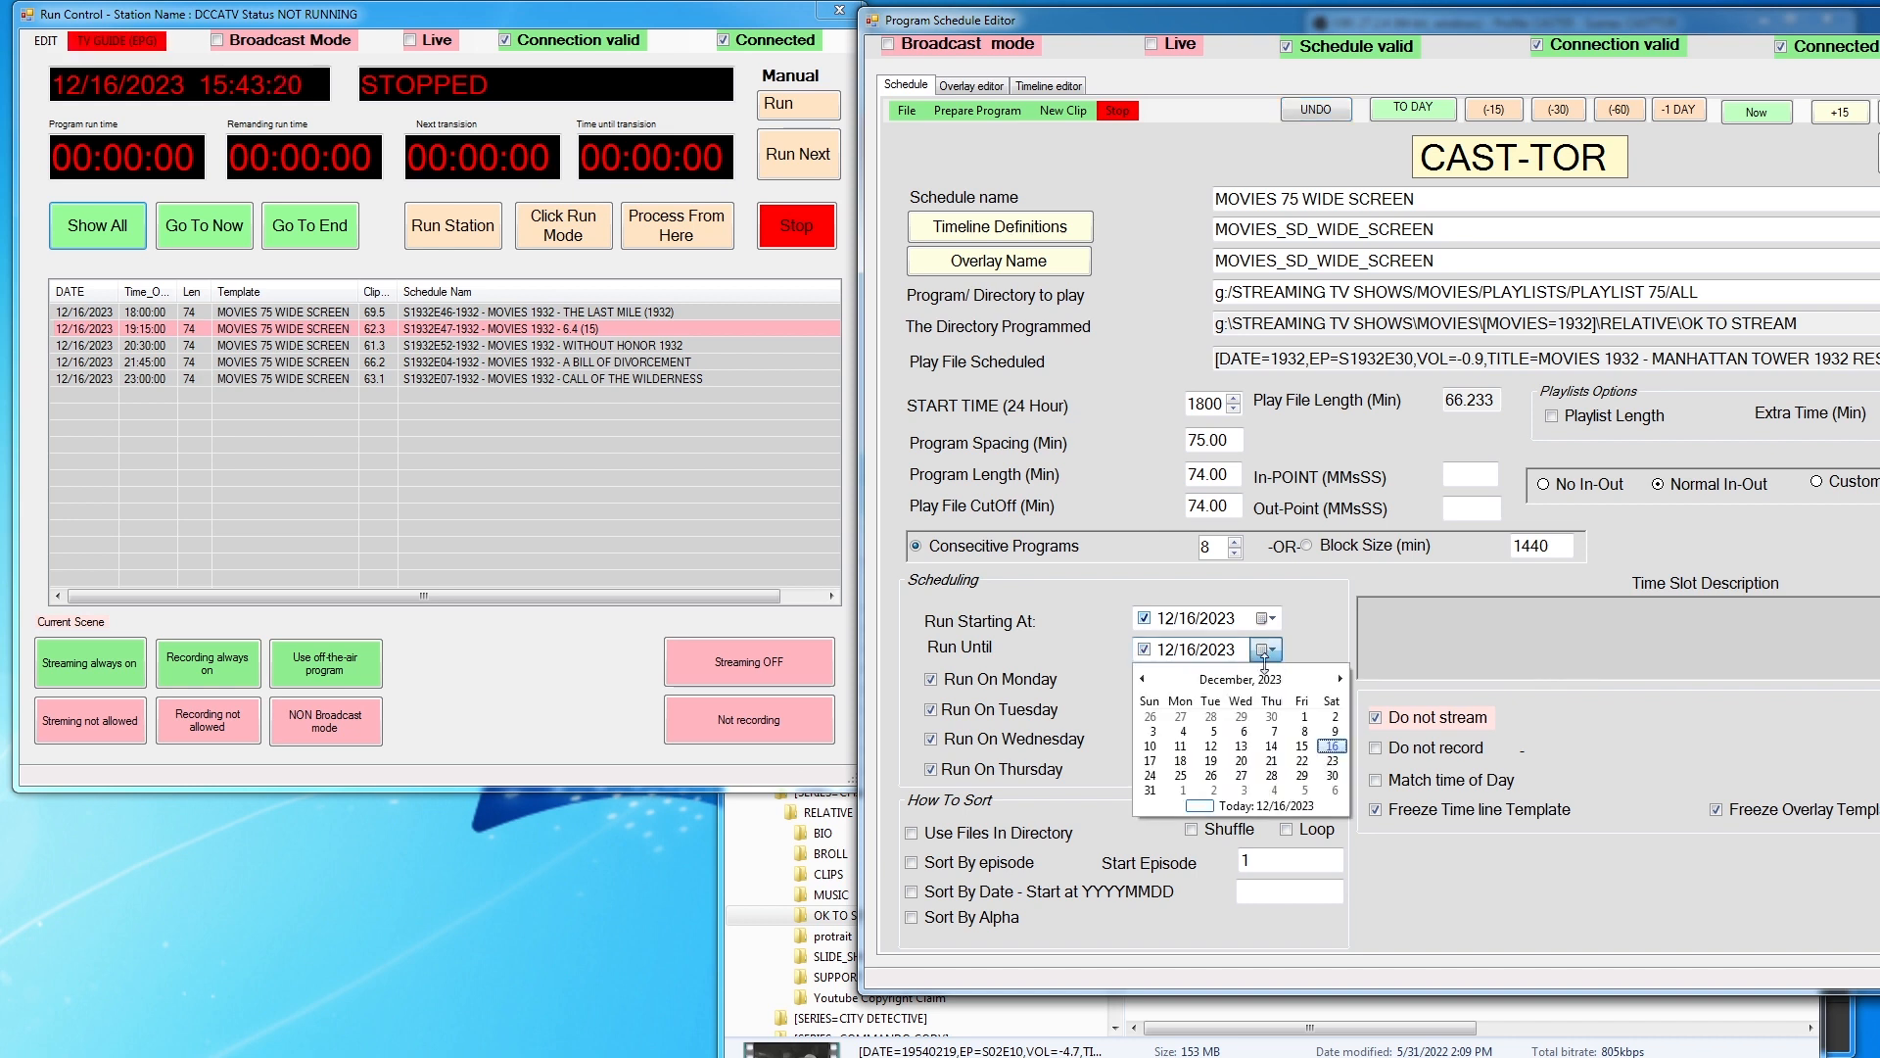
{"action": "left_click", "coordinate": [1151, 761]}
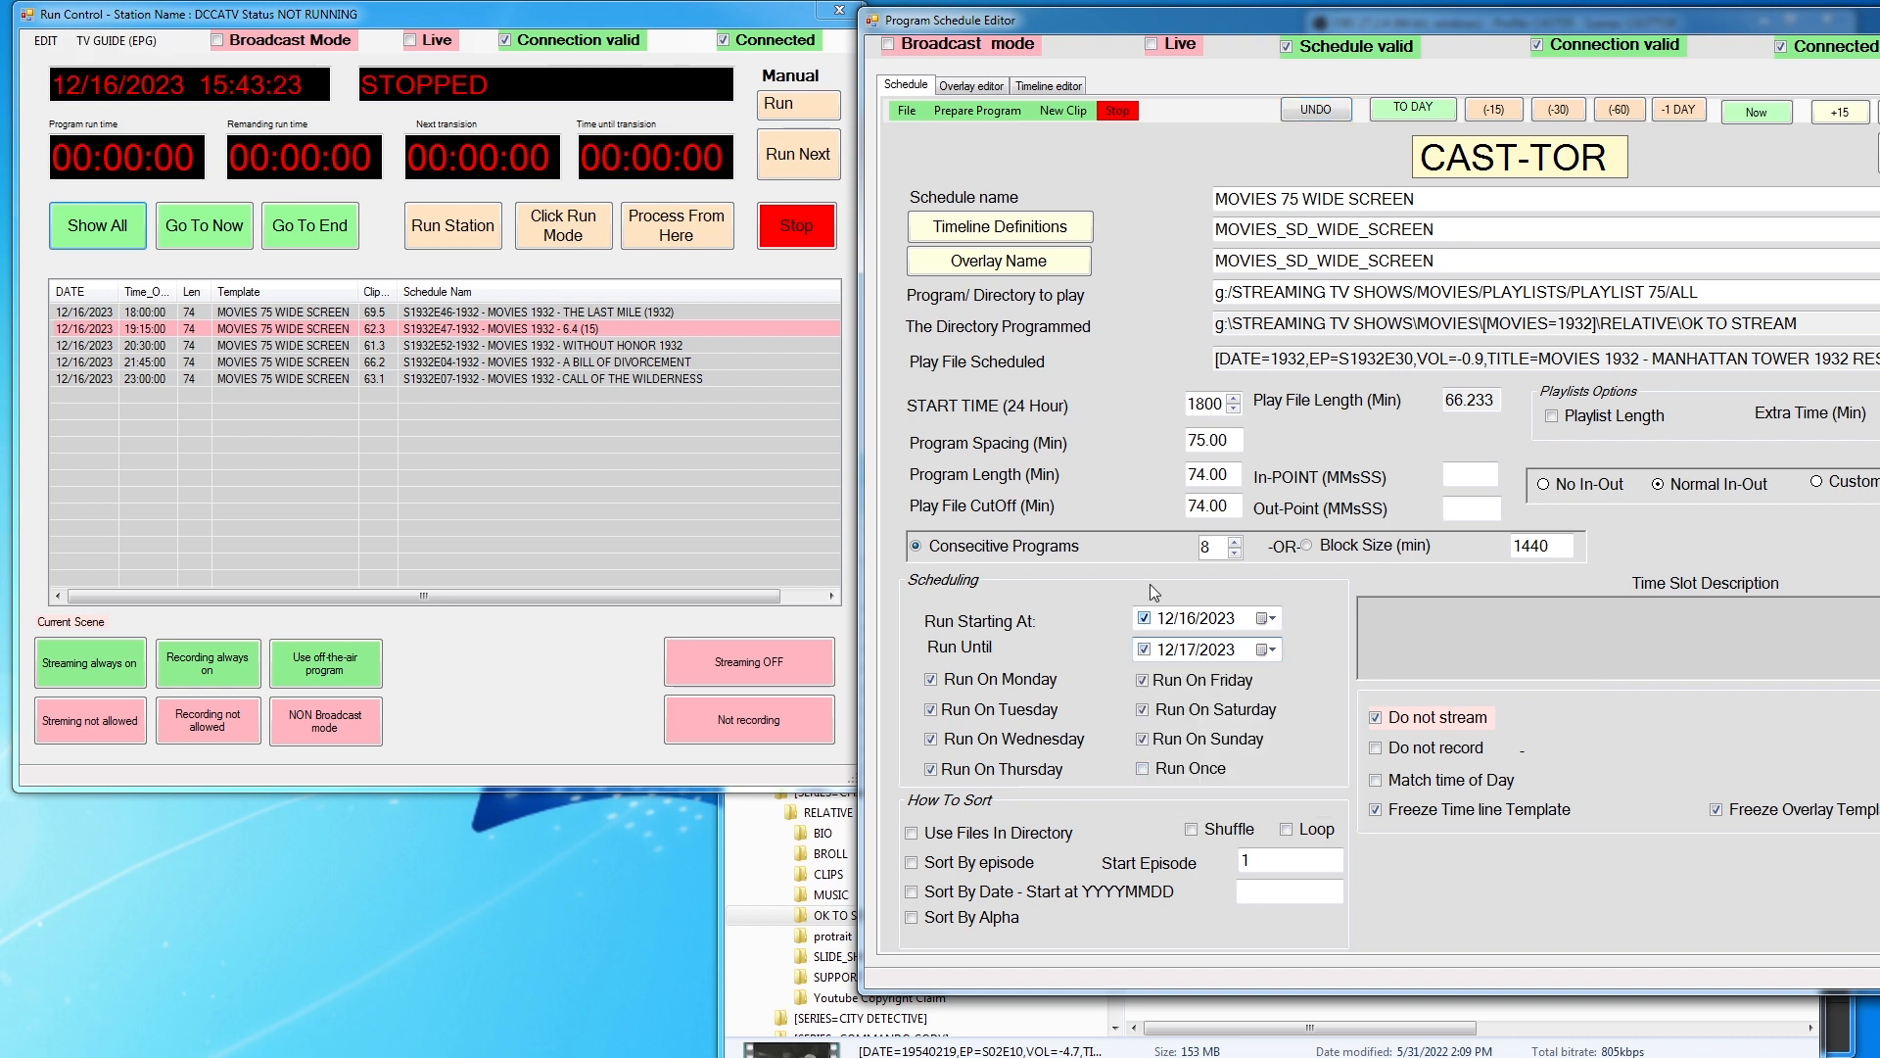
{"action": "left_click", "coordinate": [968, 110]}
{"action": "left_click", "coordinate": [1045, 176]}
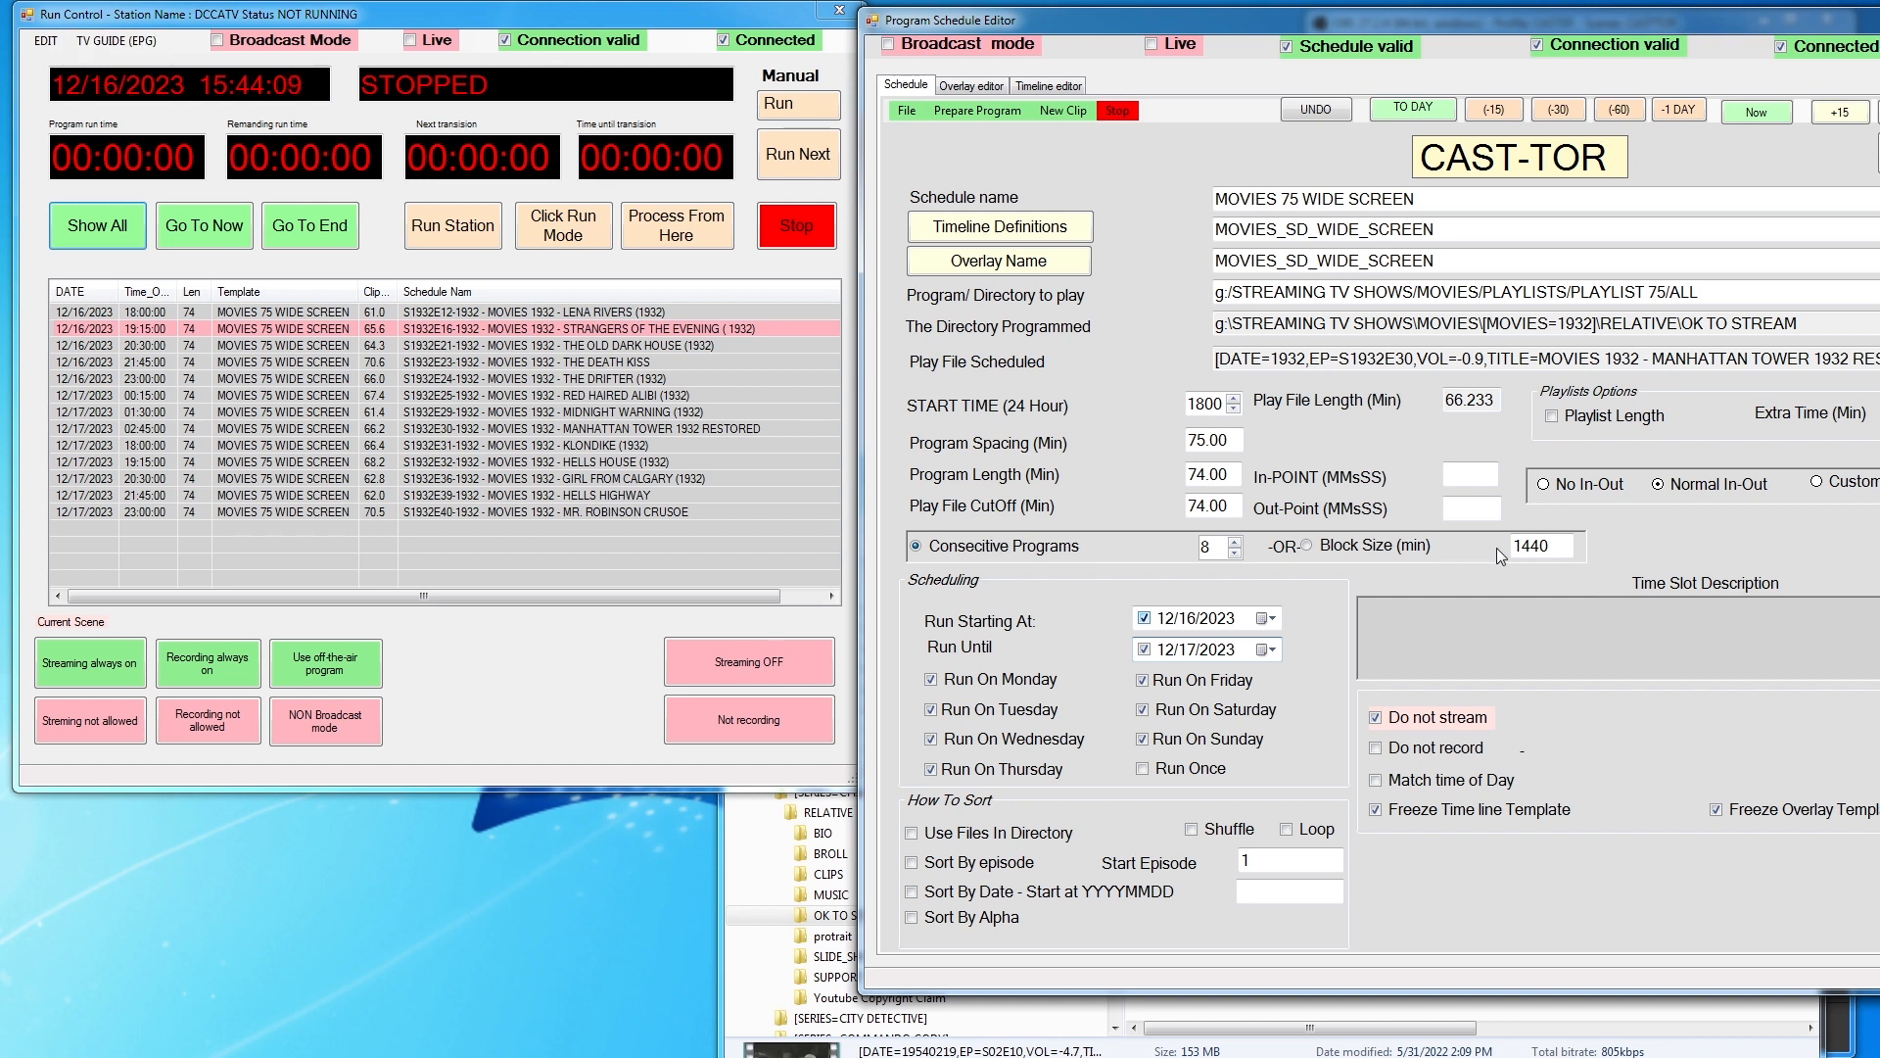
Set the block size to 5*60 minutes and add the programs to the schedule again in place of the previous entries
{"action": "left_click_drag", "start_coordinate": [1559, 546], "coordinate": [1376, 600]}
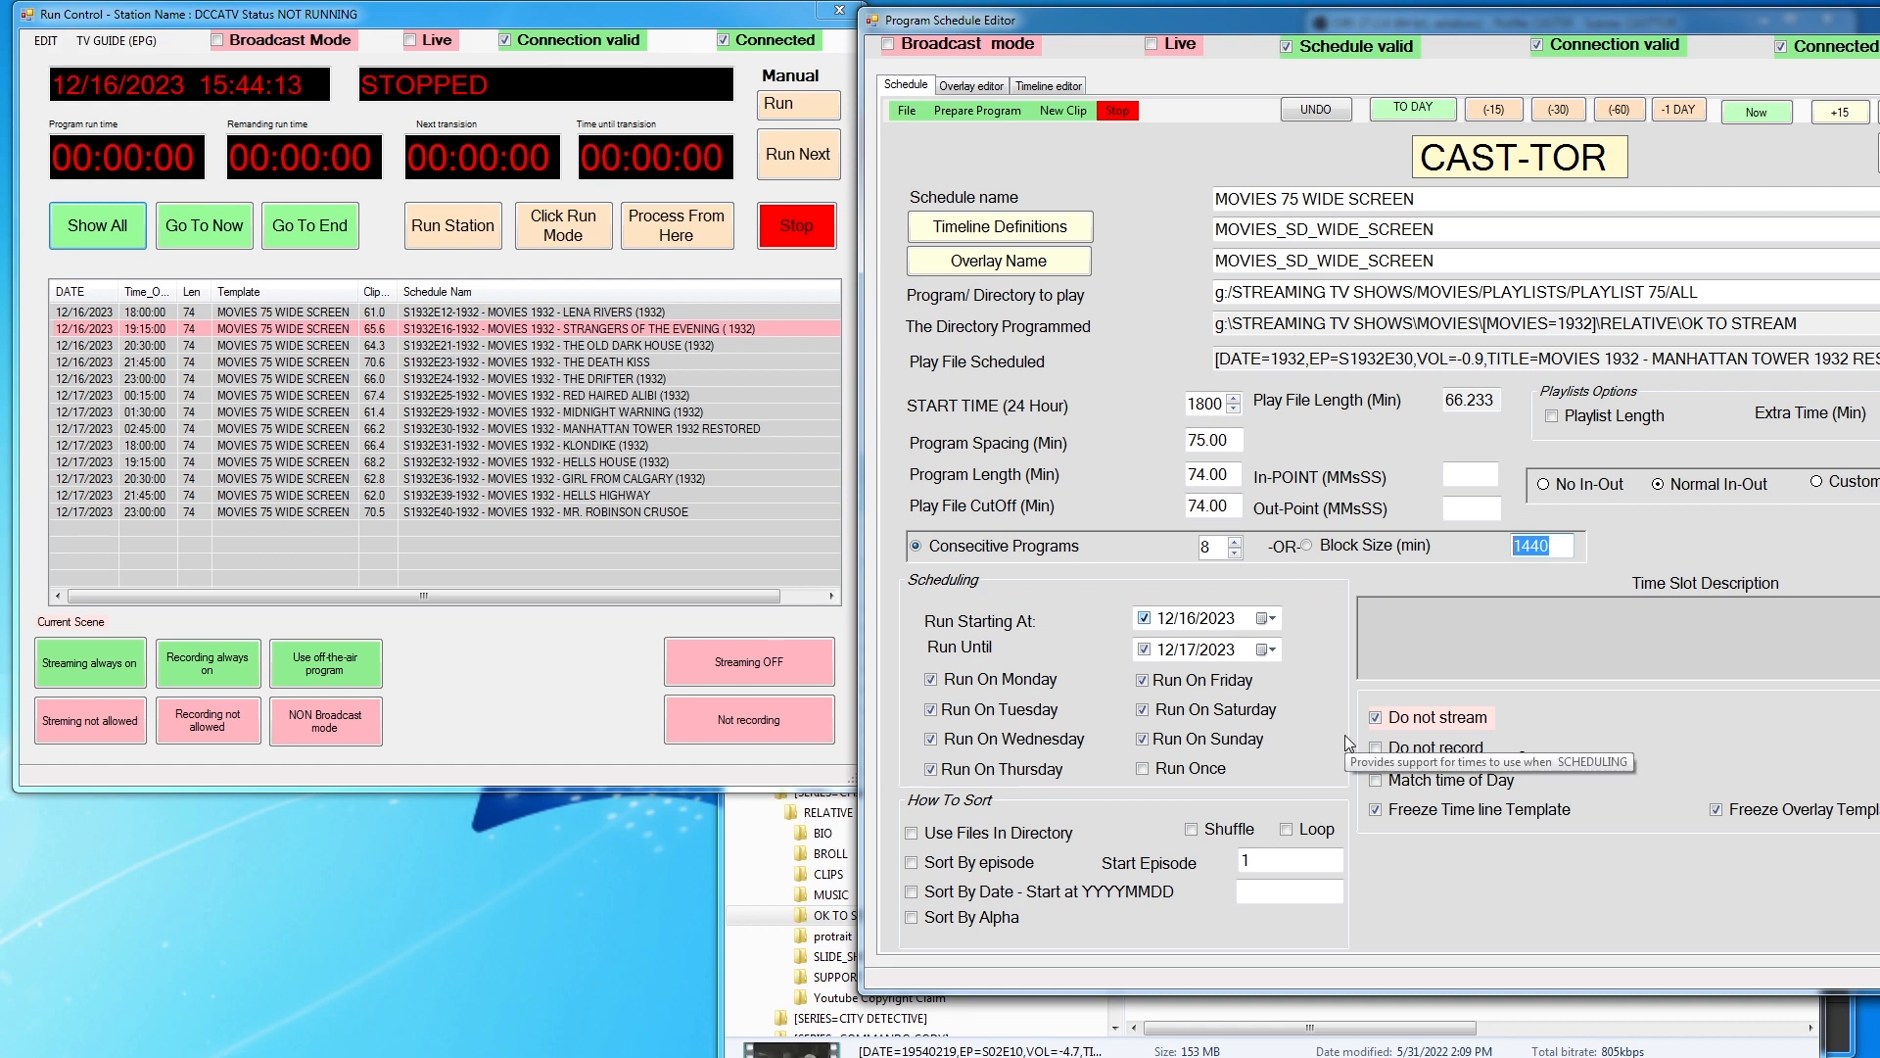
{"action": "type", "text": "5*60"}
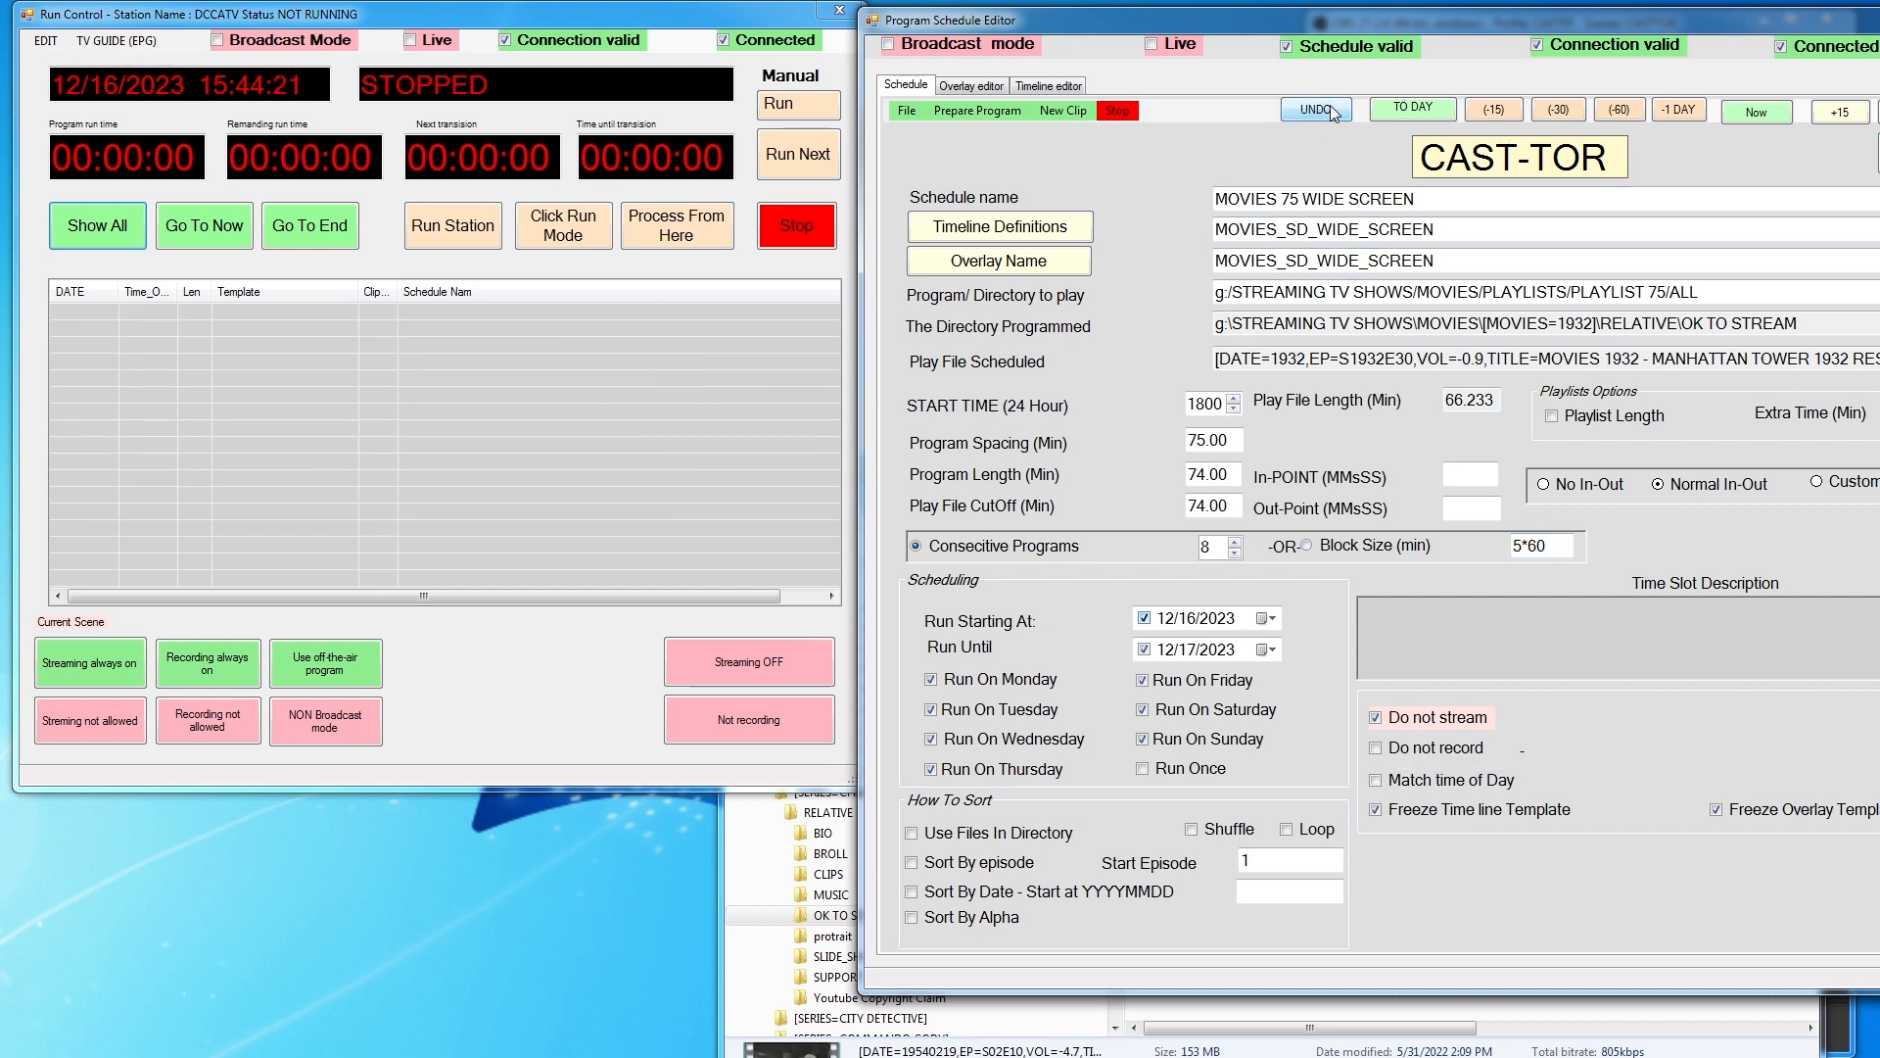
{"action": "left_click", "coordinate": [965, 112]}
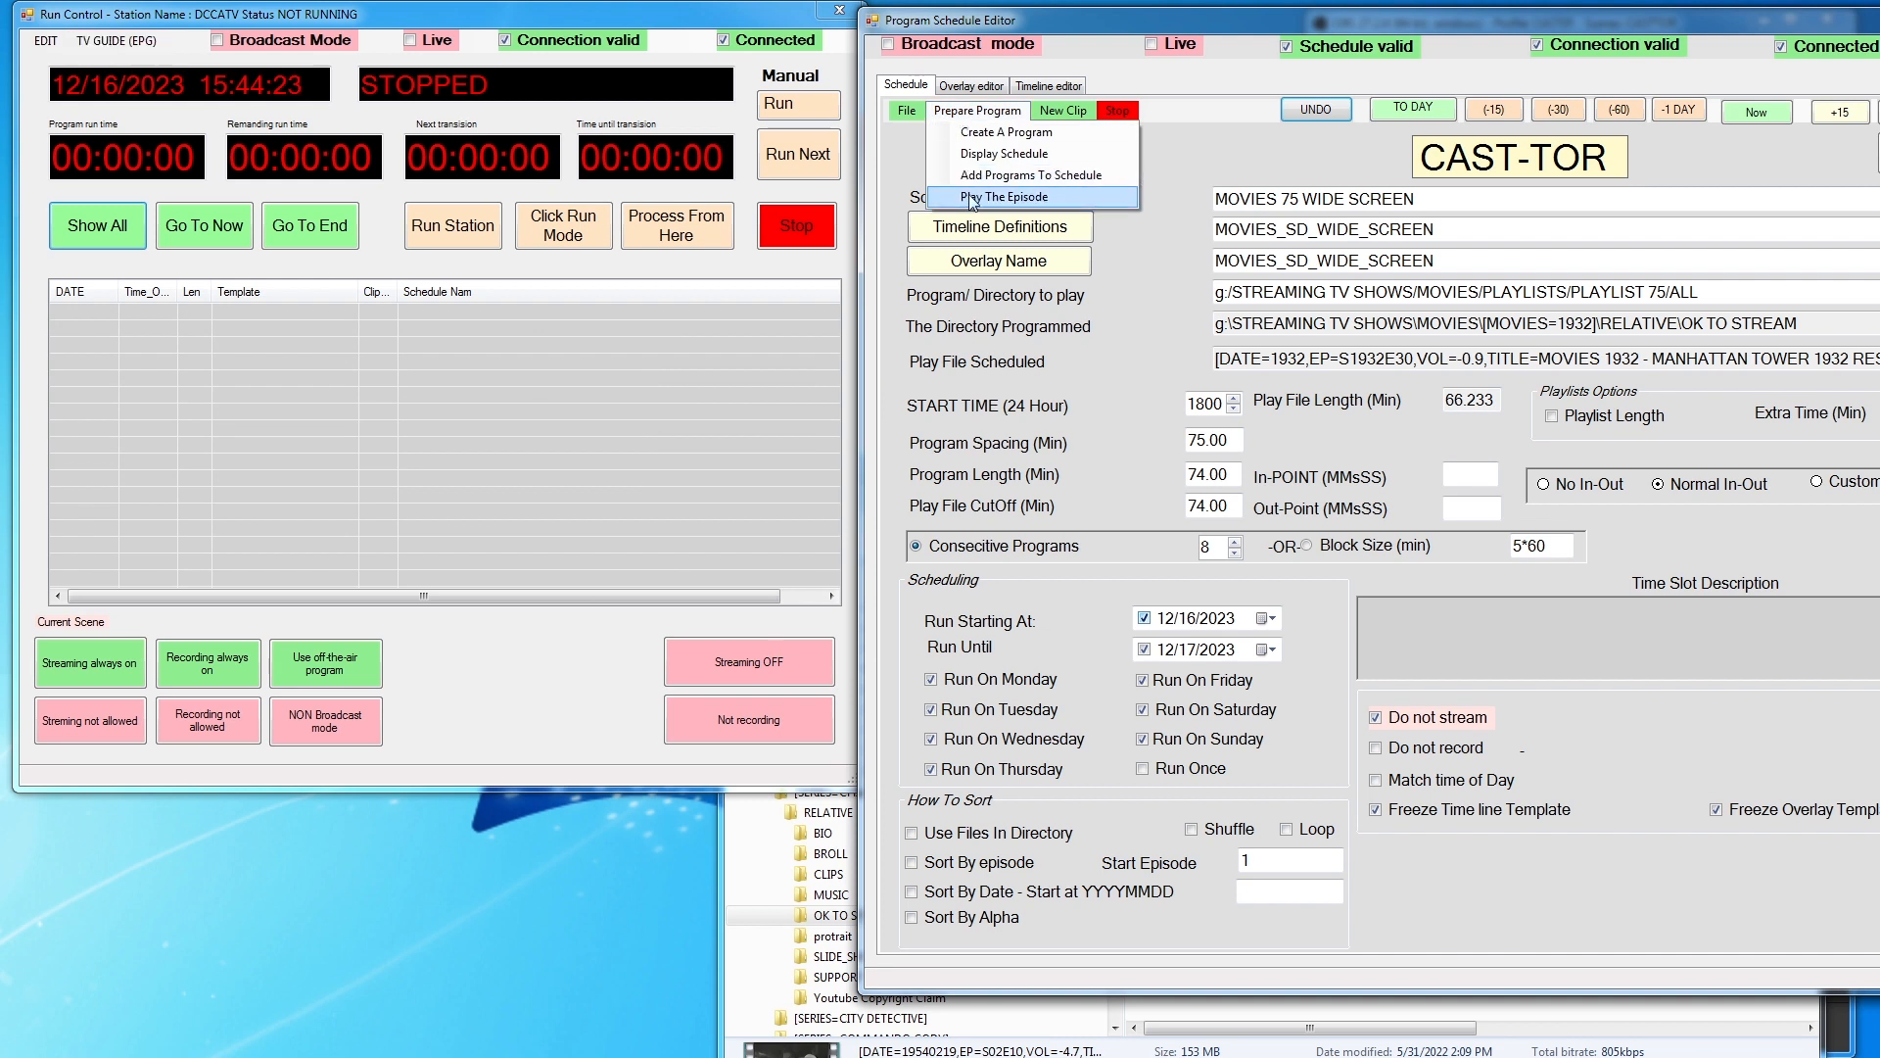
{"action": "left_click", "coordinate": [989, 176]}
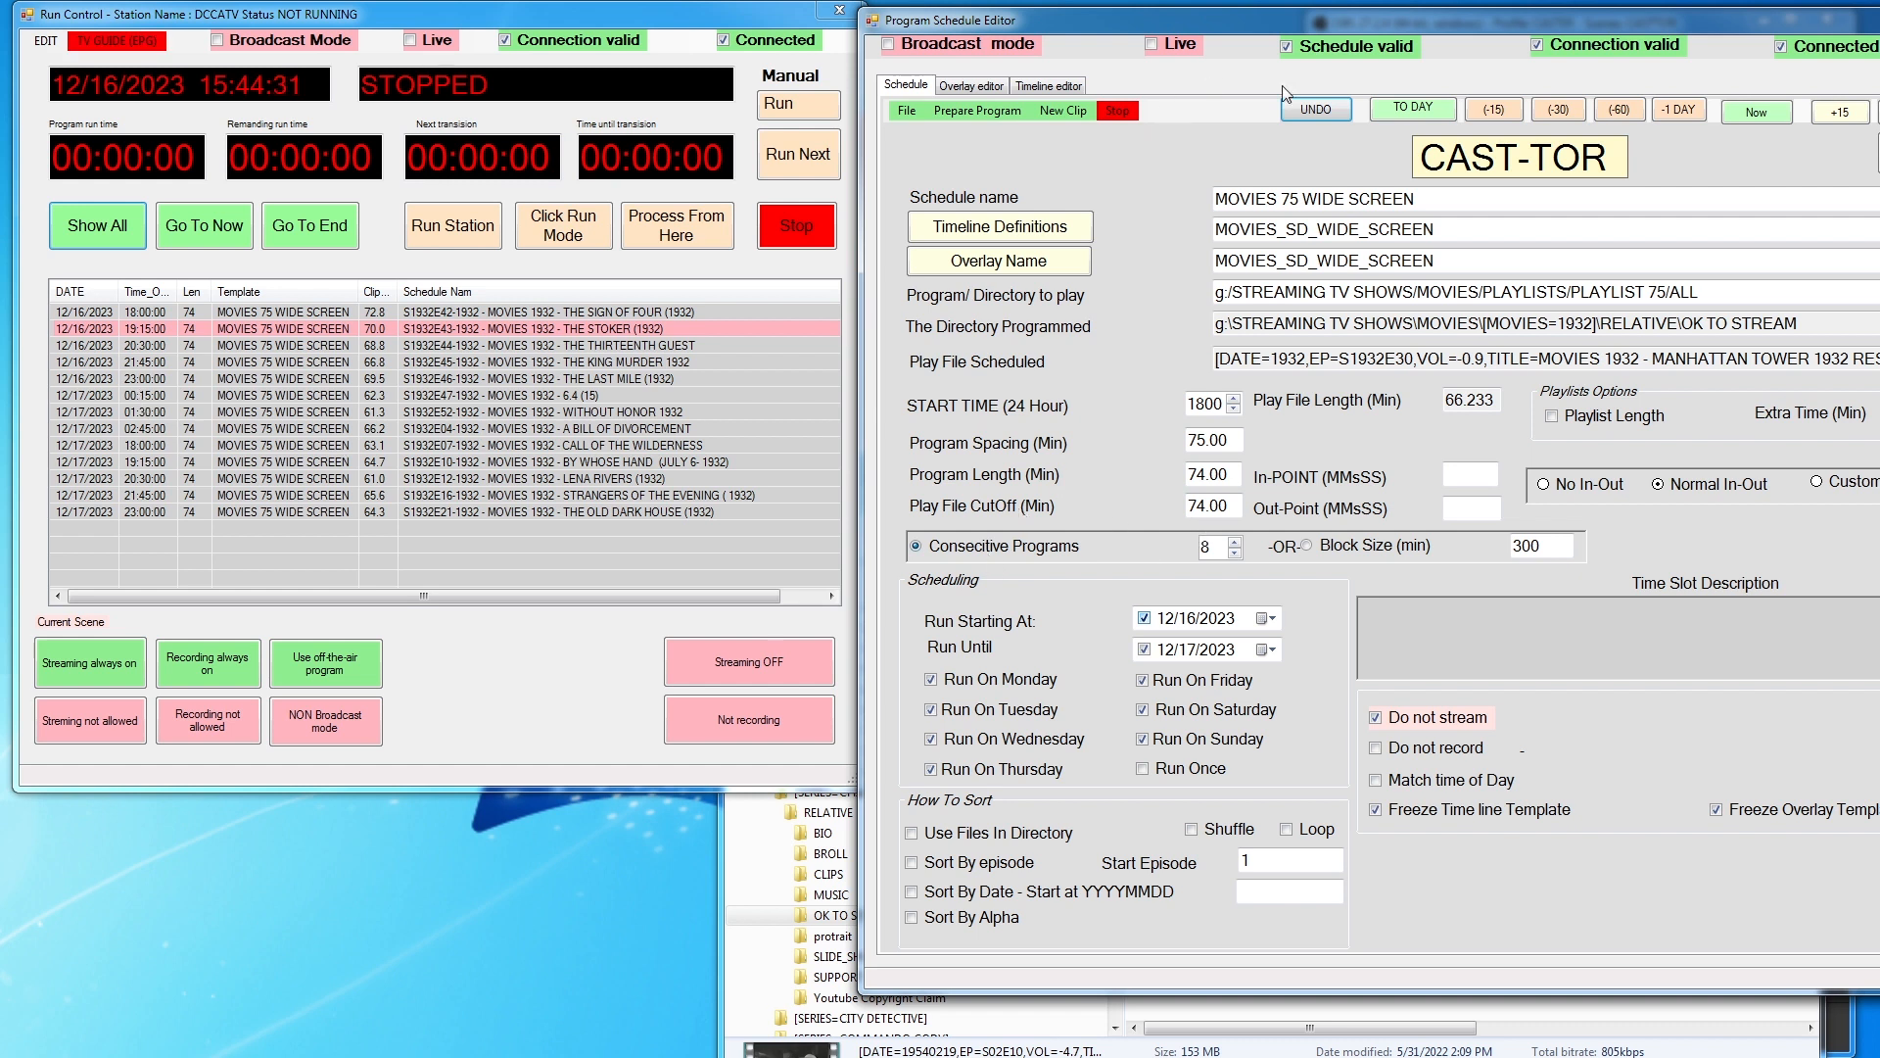
Undo the last additions and add the programs to the schedule by the 300-minute block size instead of consecutive programs
{"action": "left_click", "coordinate": [1316, 108]}
{"action": "left_click", "coordinate": [1308, 544]}
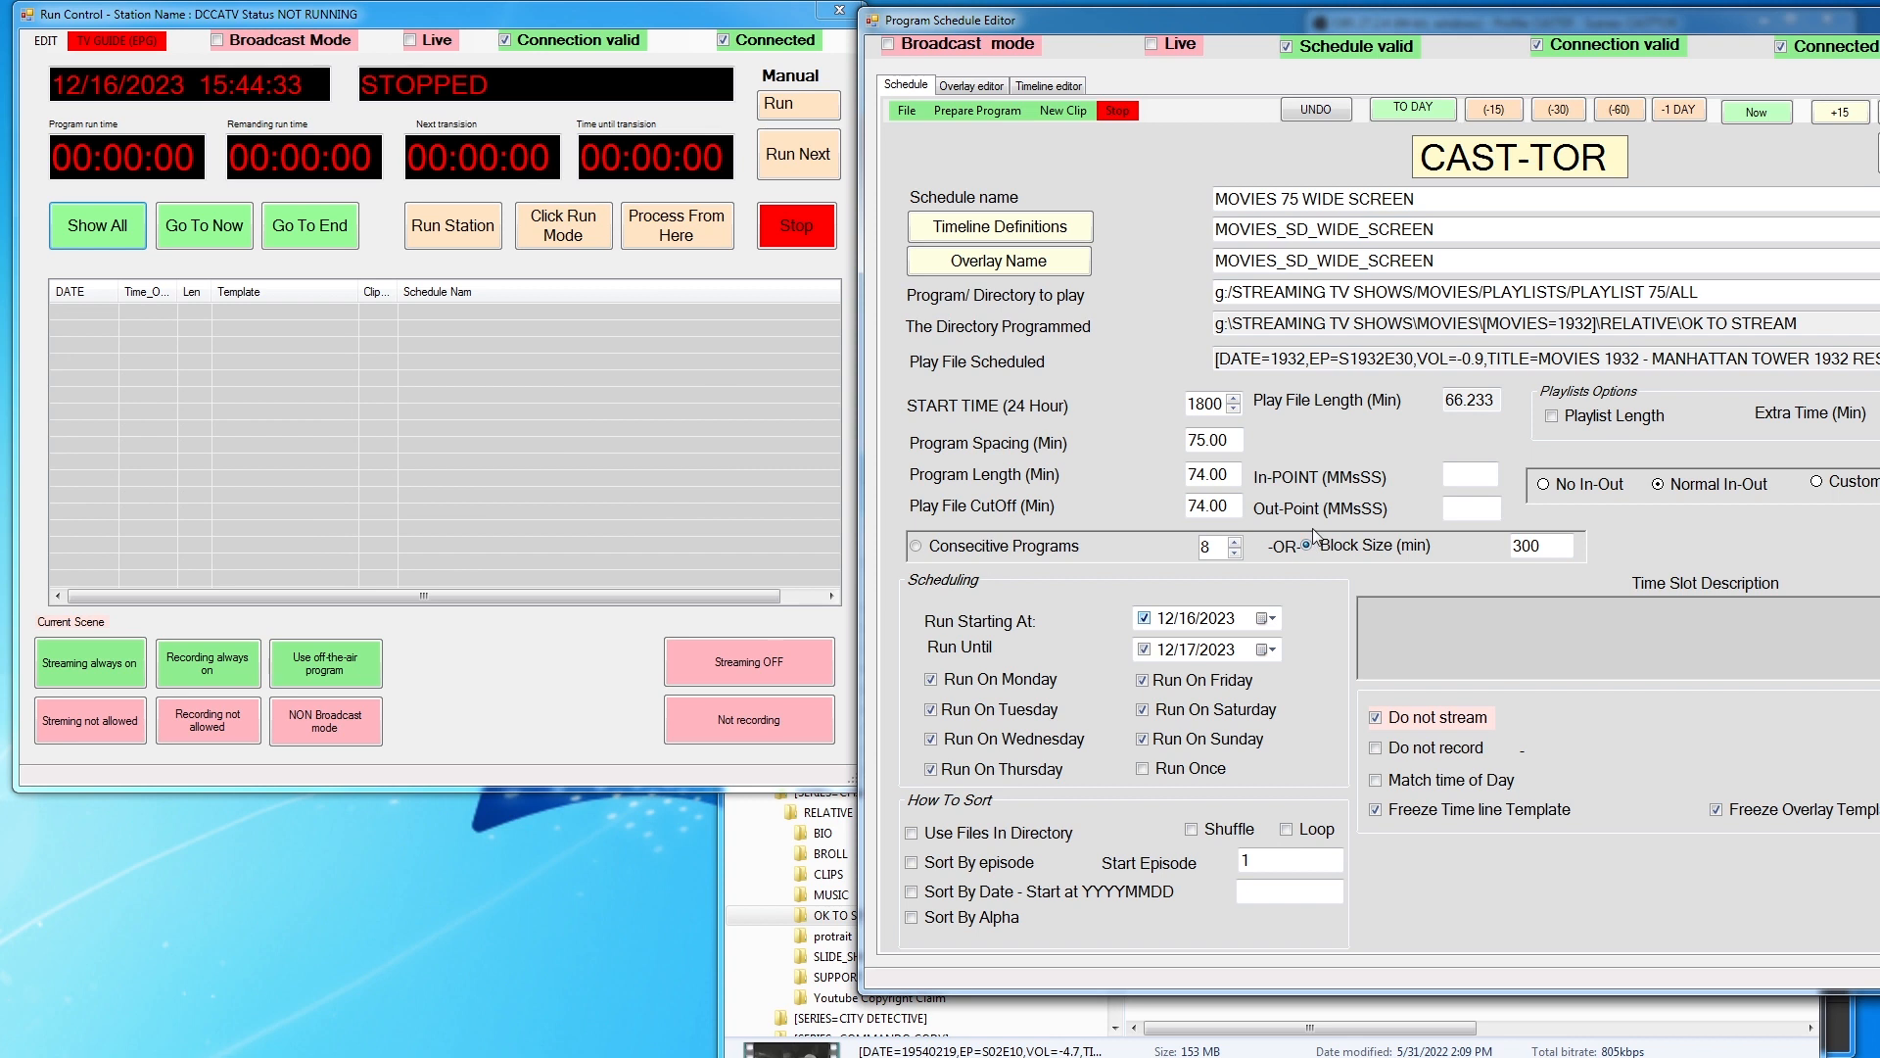
{"action": "left_click", "coordinate": [978, 110]}
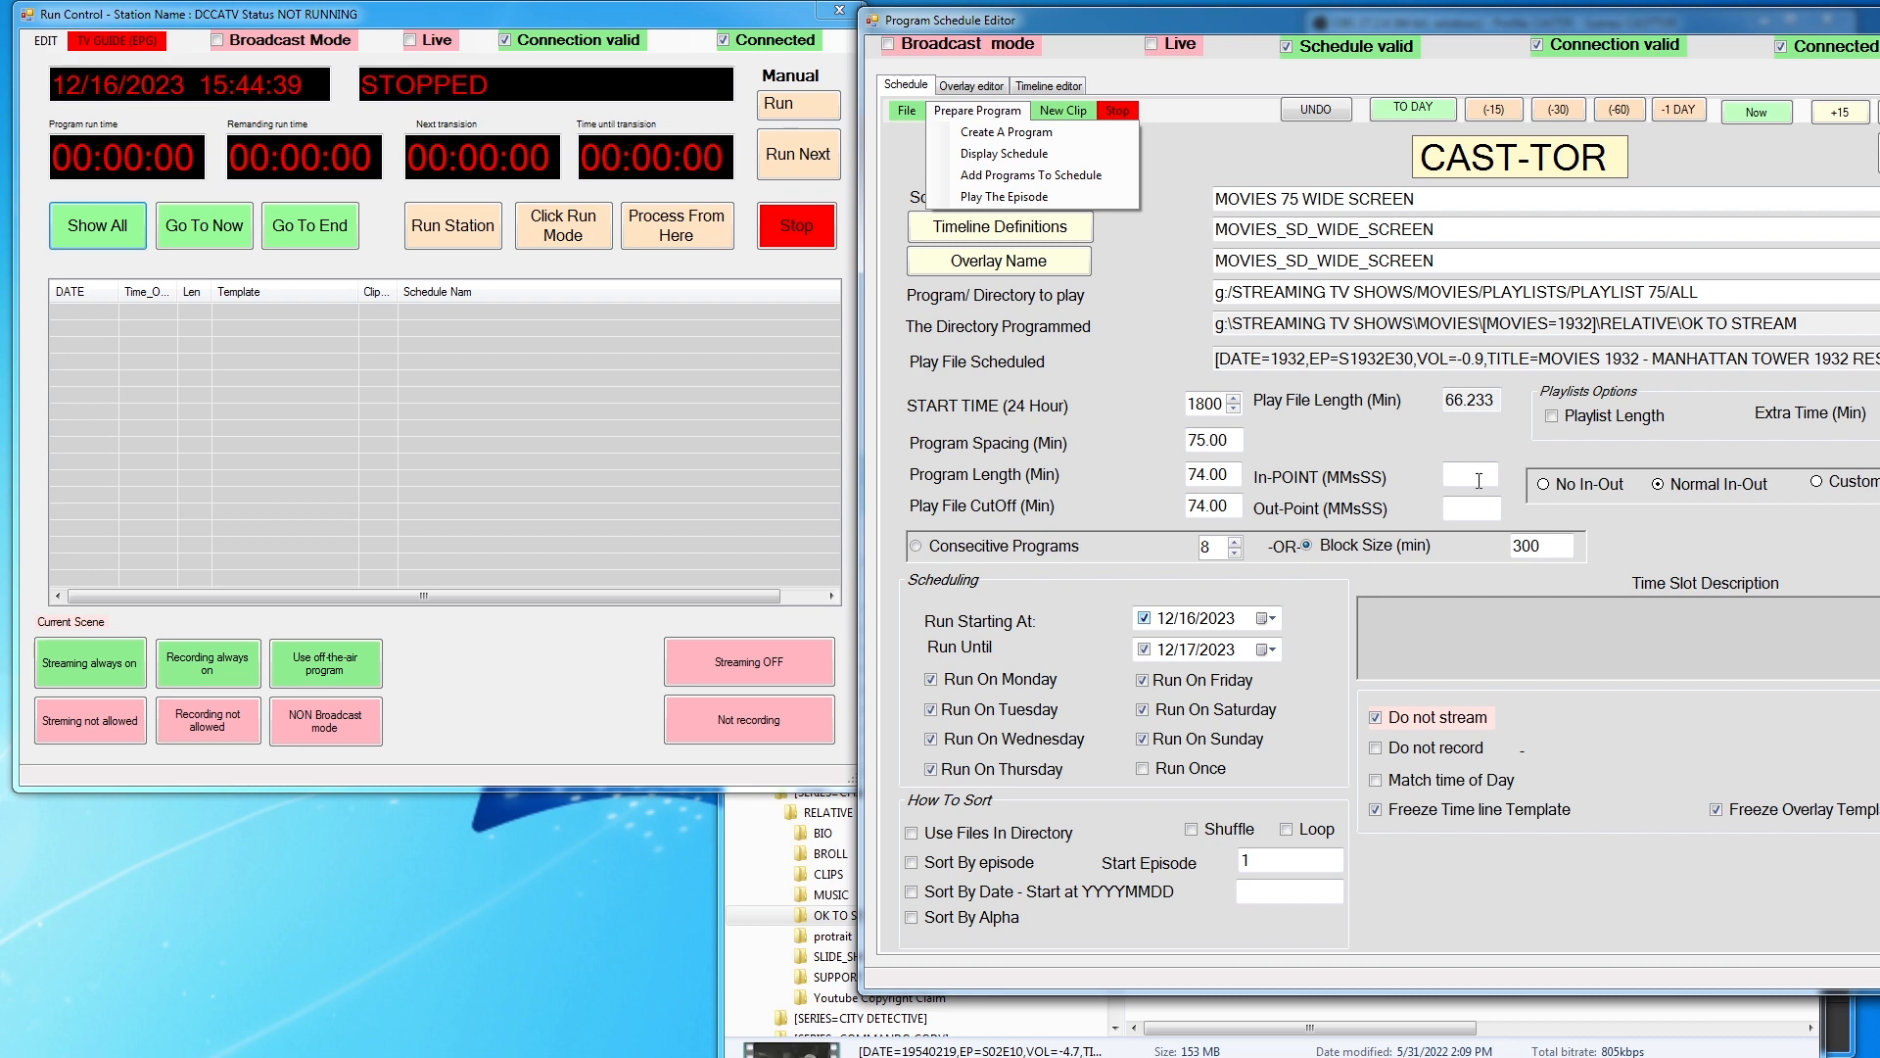
{"action": "left_click", "coordinate": [957, 176]}
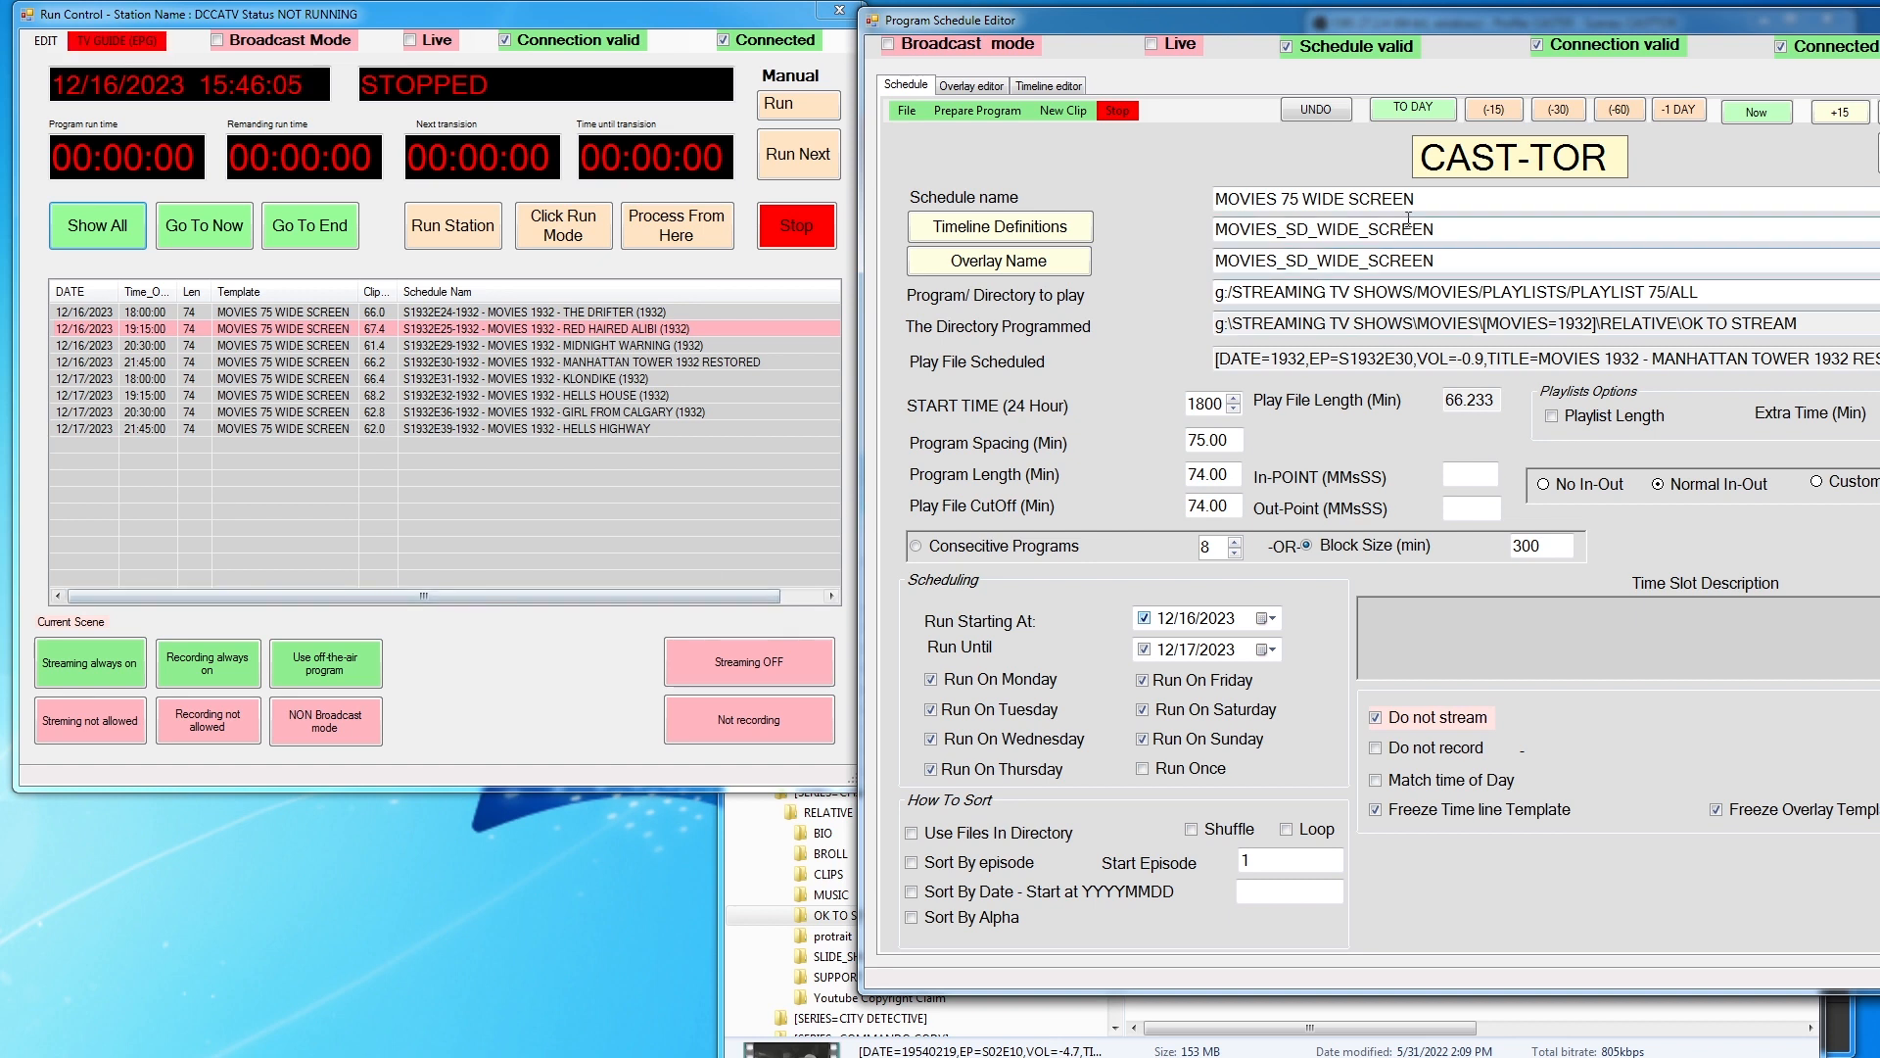
Undo the block-scheduled programs and activate the drag-and-drop add to schedule mode
{"action": "left_click", "coordinate": [1318, 106]}
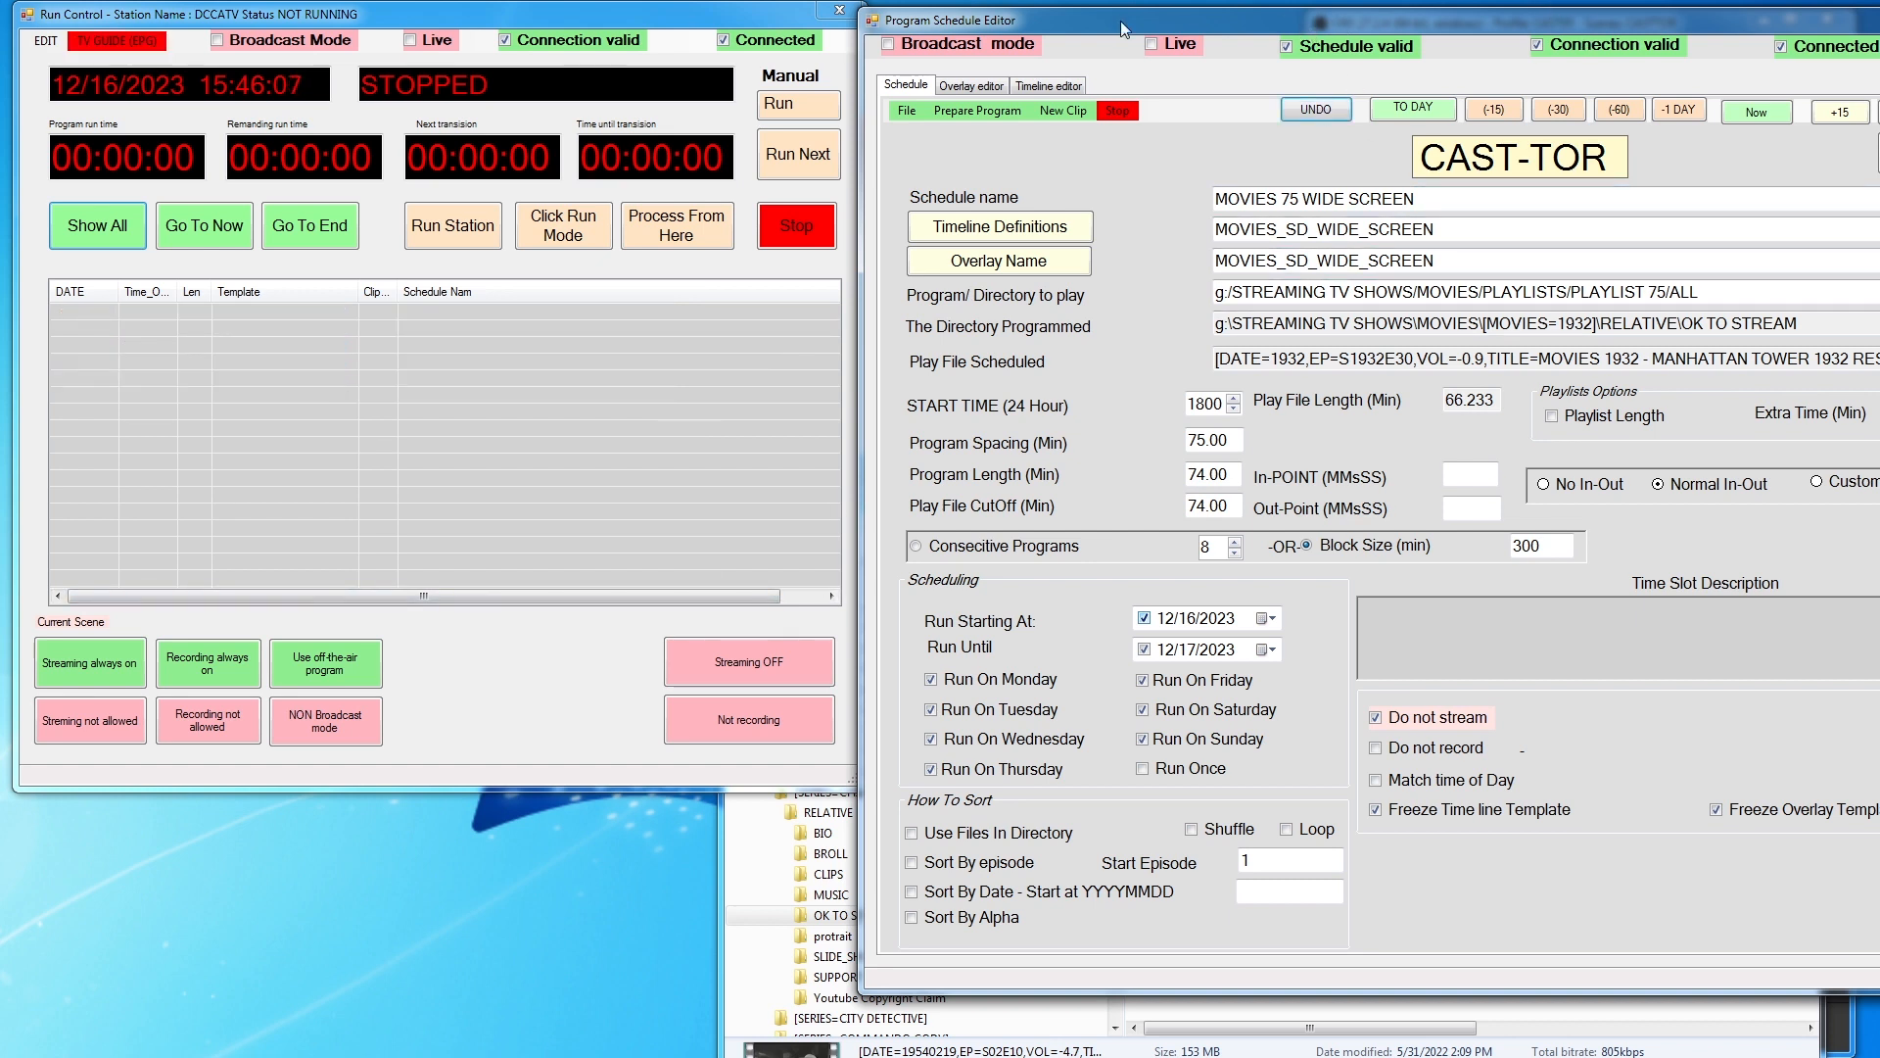
{"action": "left_click_drag", "start_coordinate": [1208, 21], "coordinate": [979, 21]}
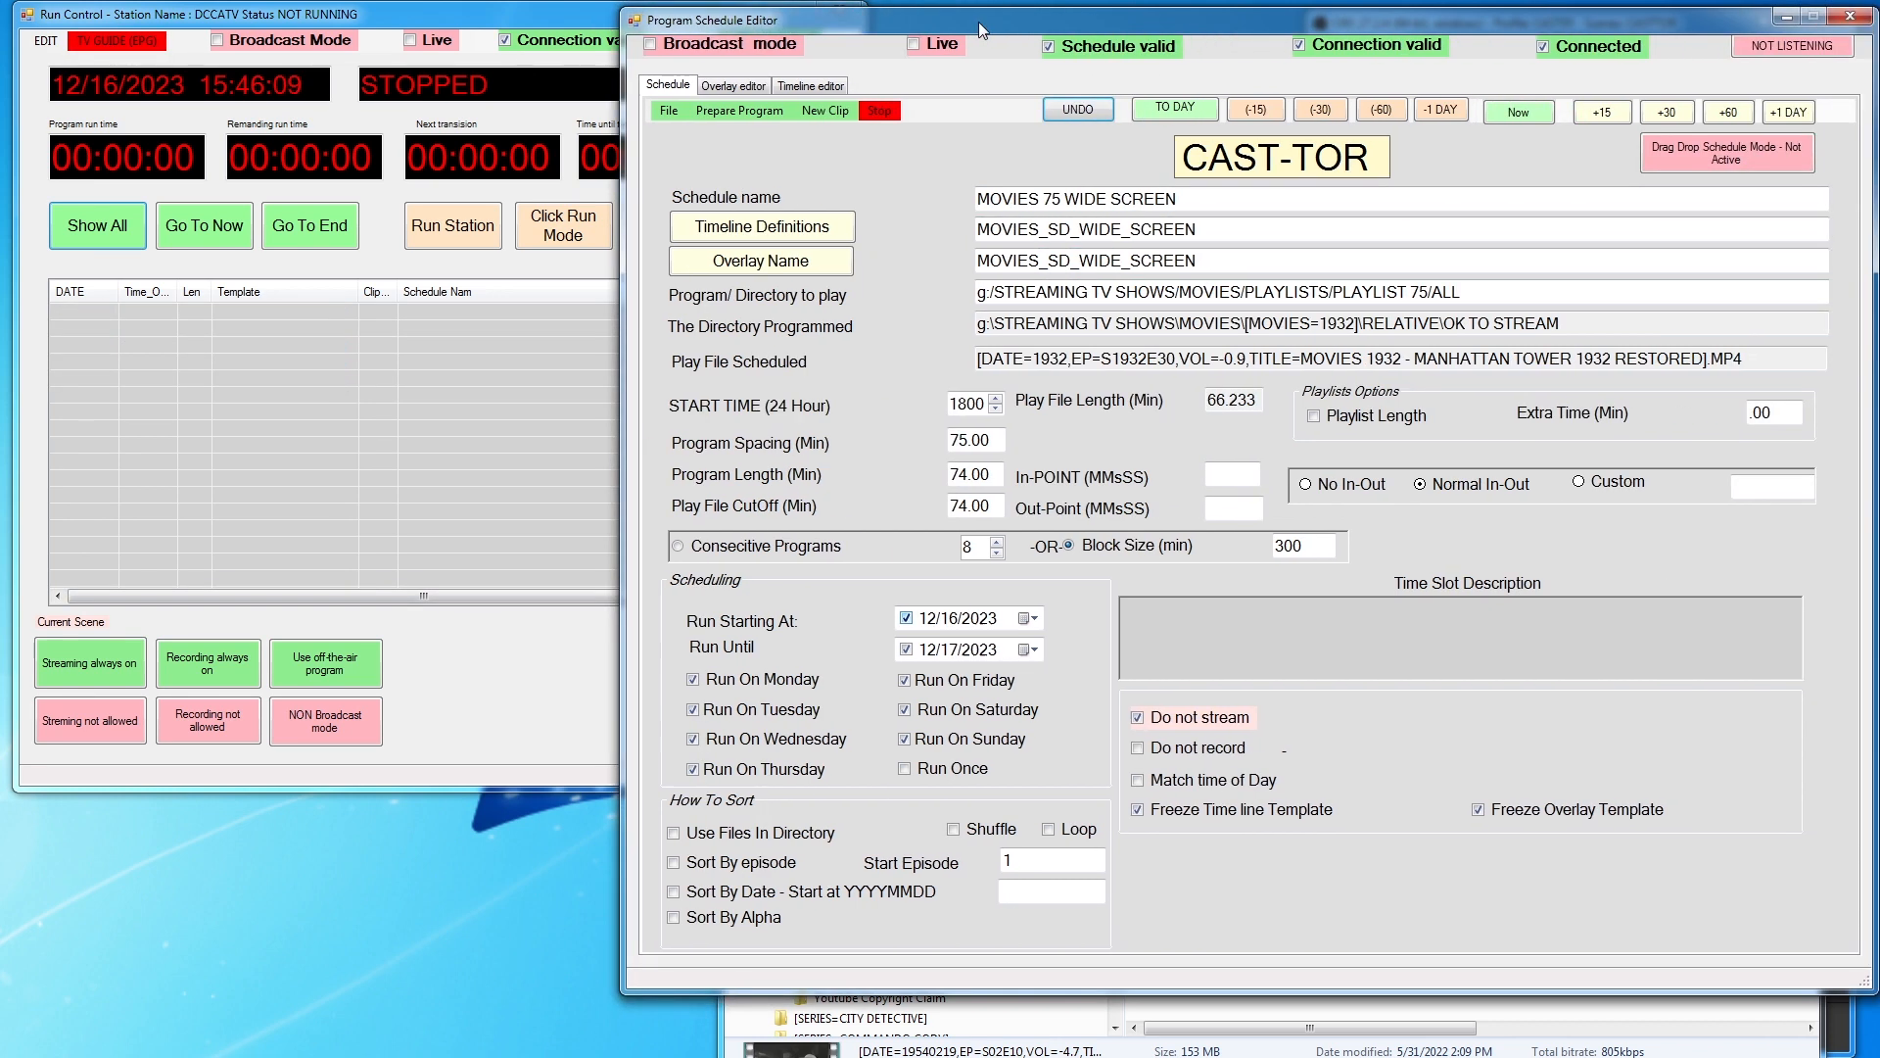
{"action": "left_click", "coordinate": [1697, 153]}
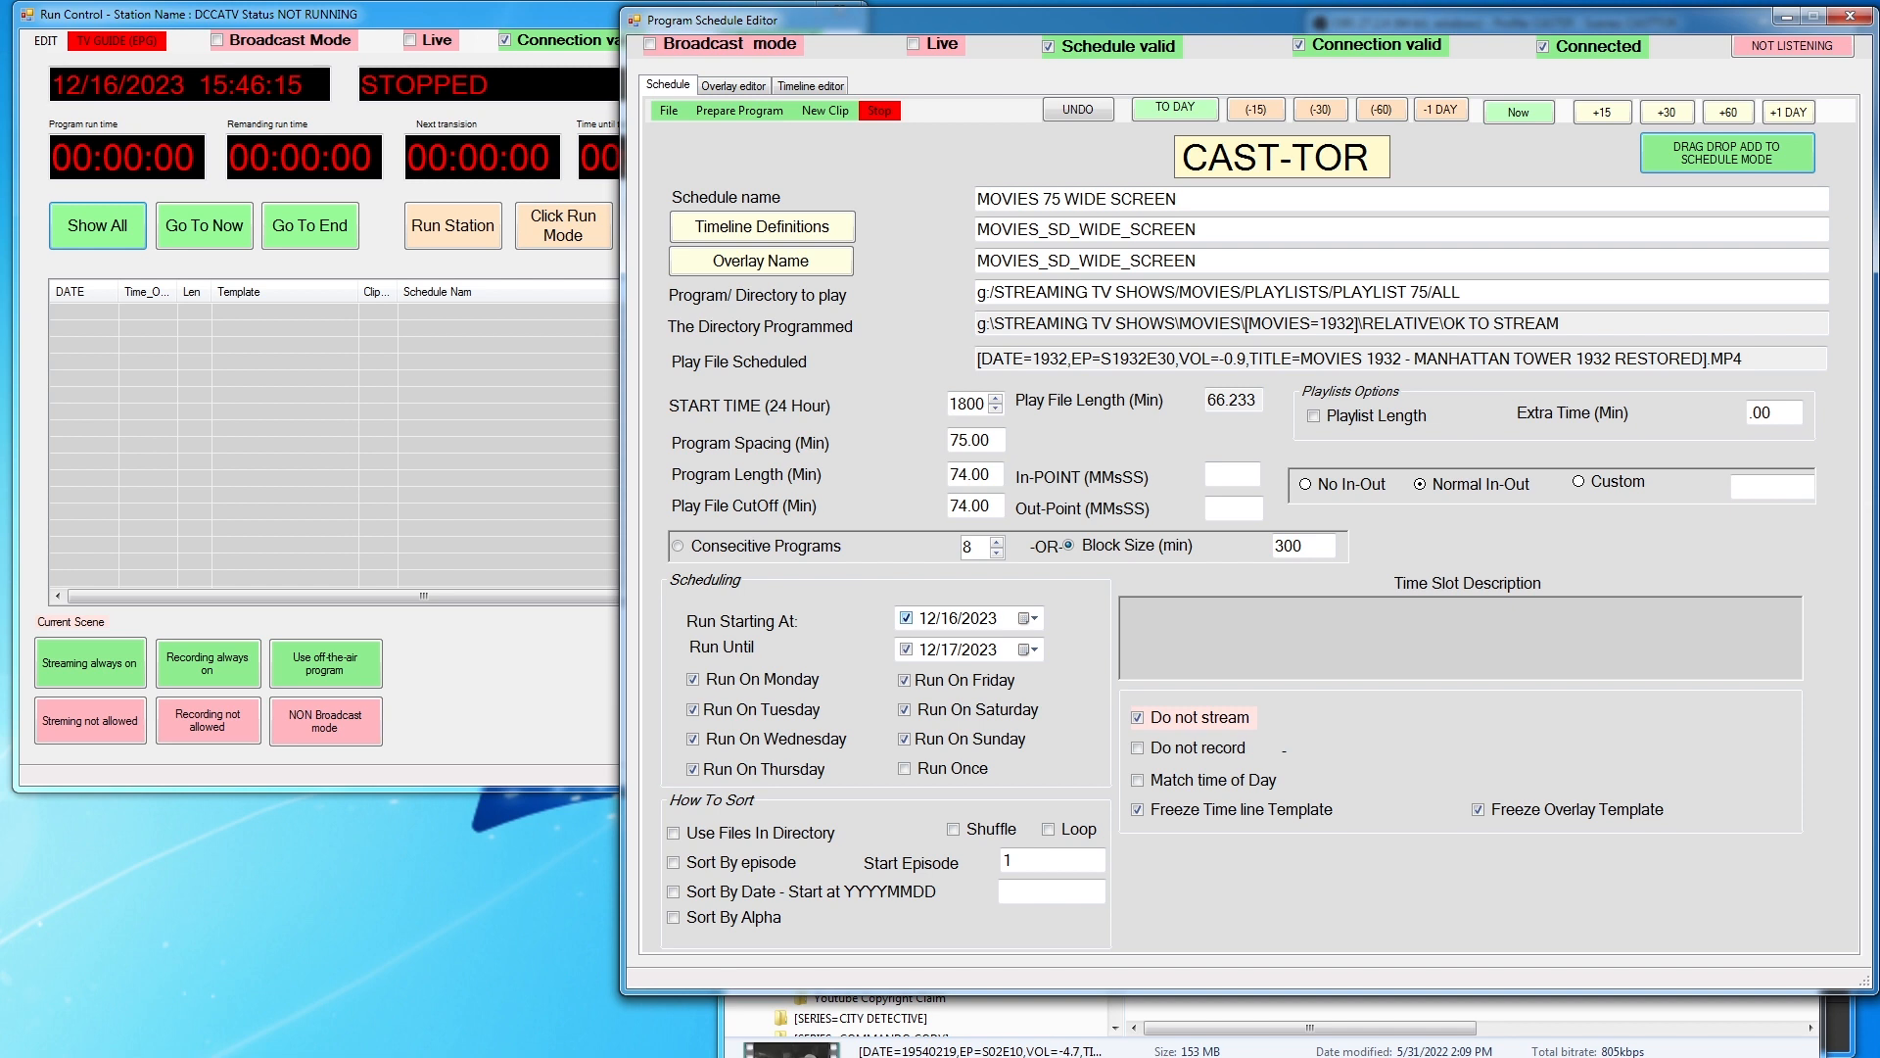
Switch to Windows Explorer, collapse the [SERIES=CHINA SMITH] folder and expand the MOVIES folder under Streaming Tv Shows
{"action": "left_click", "coordinate": [1077, 997]}
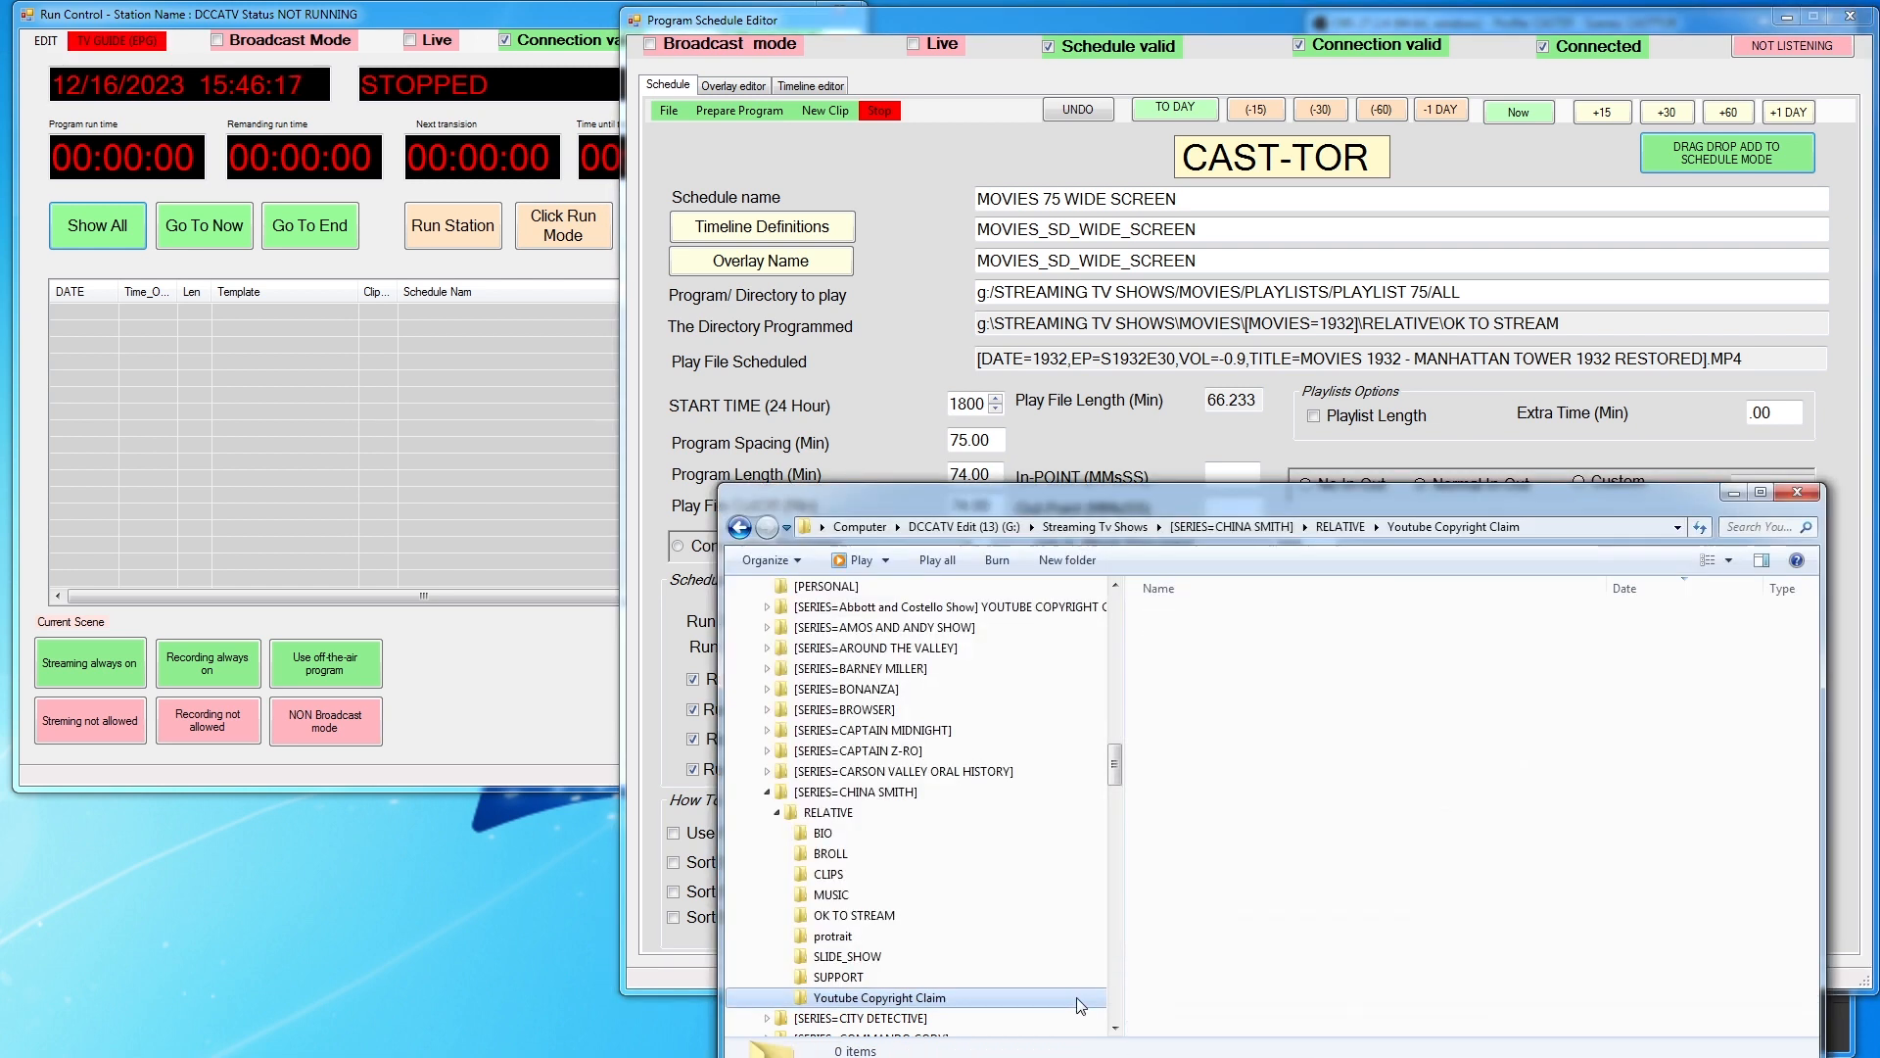
{"action": "left_click_drag", "start_coordinate": [1160, 503], "coordinate": [1125, 329]}
{"action": "left_click", "coordinate": [729, 618]}
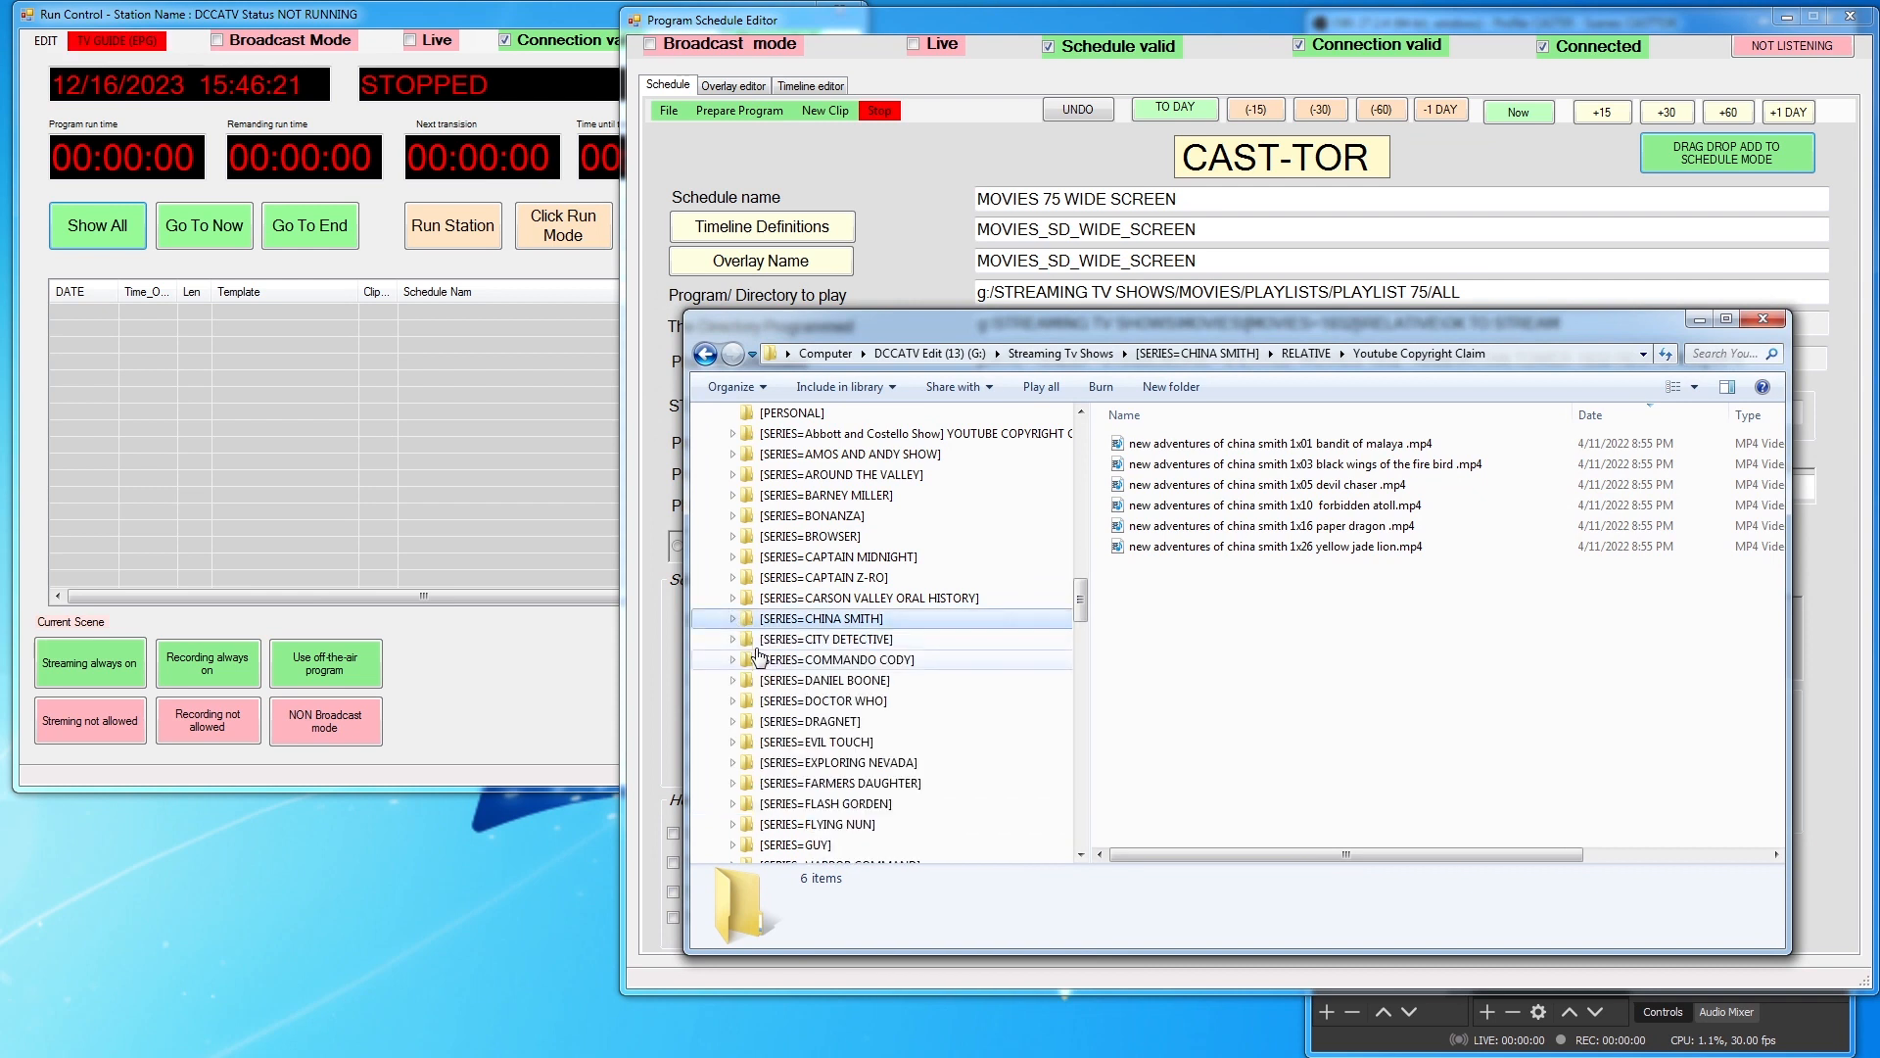
{"action": "scroll", "coordinate": [826, 723], "scroll_direction": "down", "scroll_amount": 10}
{"action": "scroll", "coordinate": [825, 723], "scroll_direction": "down", "scroll_amount": 10}
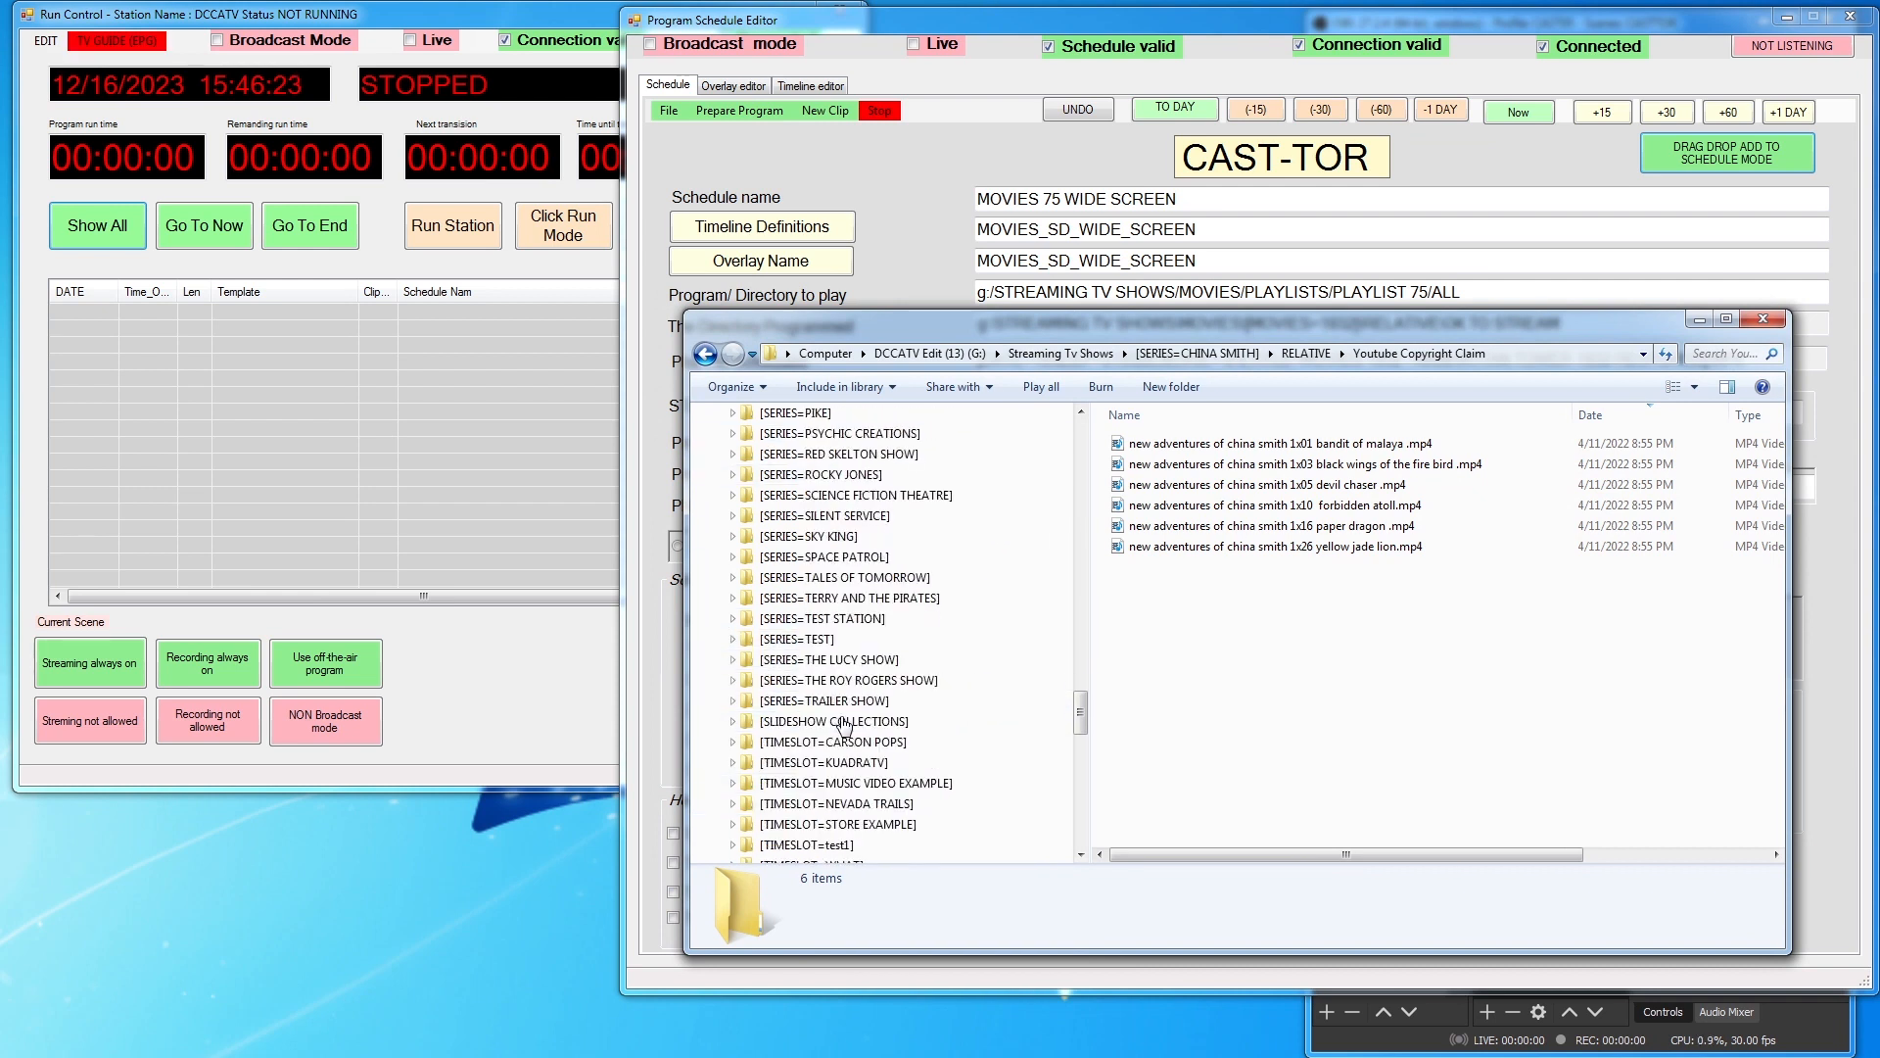
{"action": "scroll", "coordinate": [844, 725], "scroll_direction": "down", "scroll_amount": 8}
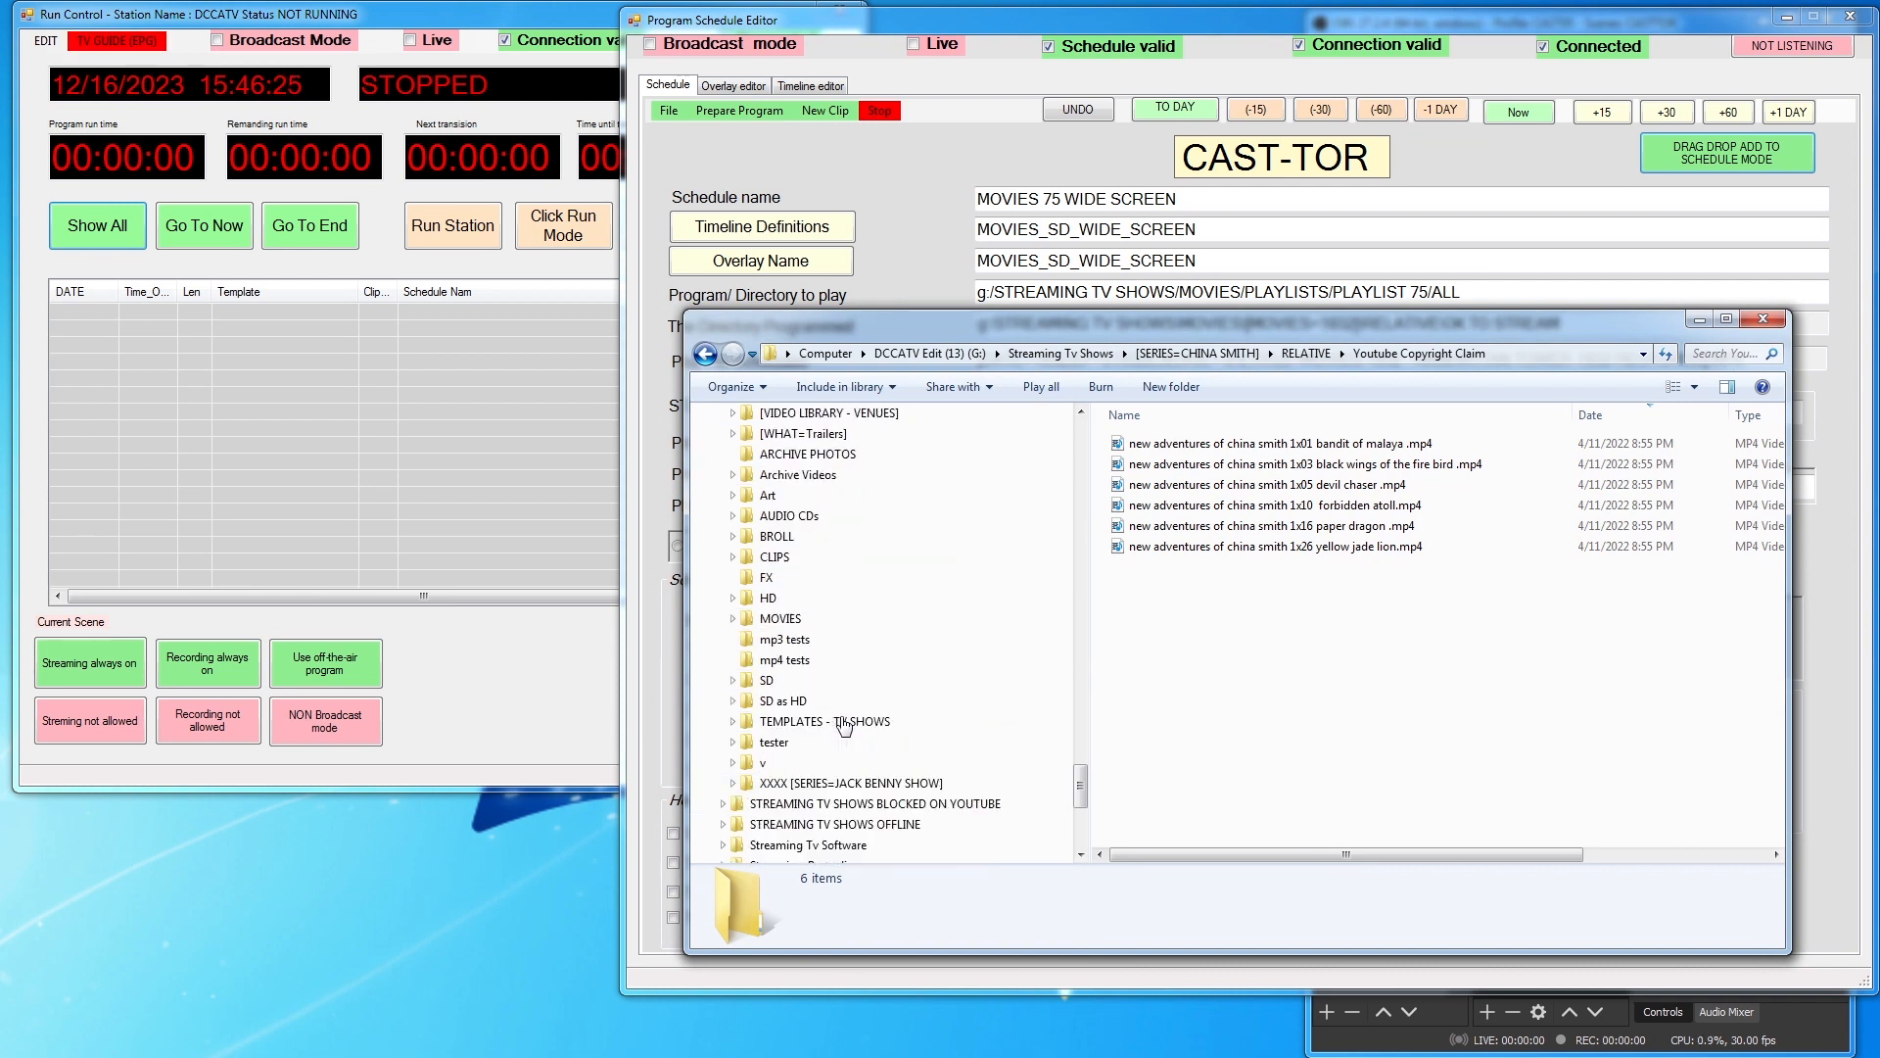
{"action": "left_click", "coordinate": [733, 616]}
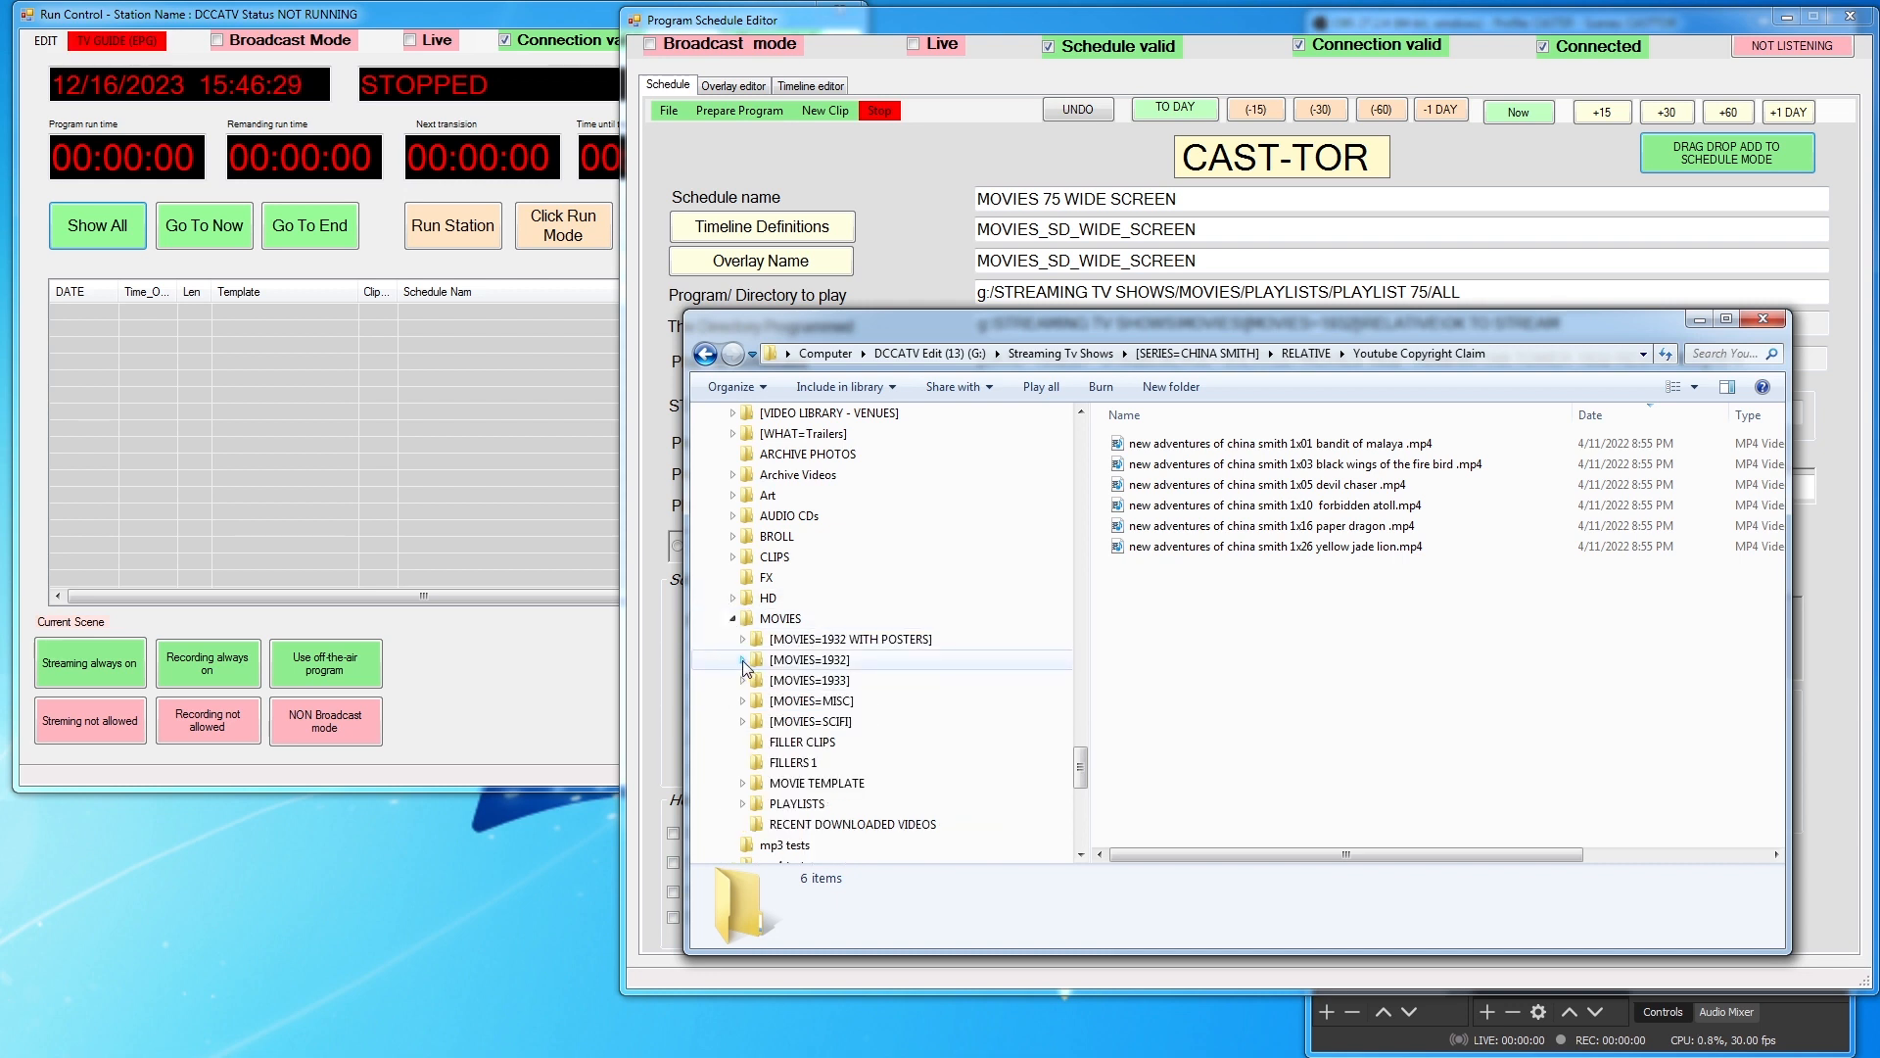
Open the ALL folder in PLAYLIST 75 under [MOVIES=1932 WITH POSTERS]
{"action": "left_click", "coordinate": [743, 639]}
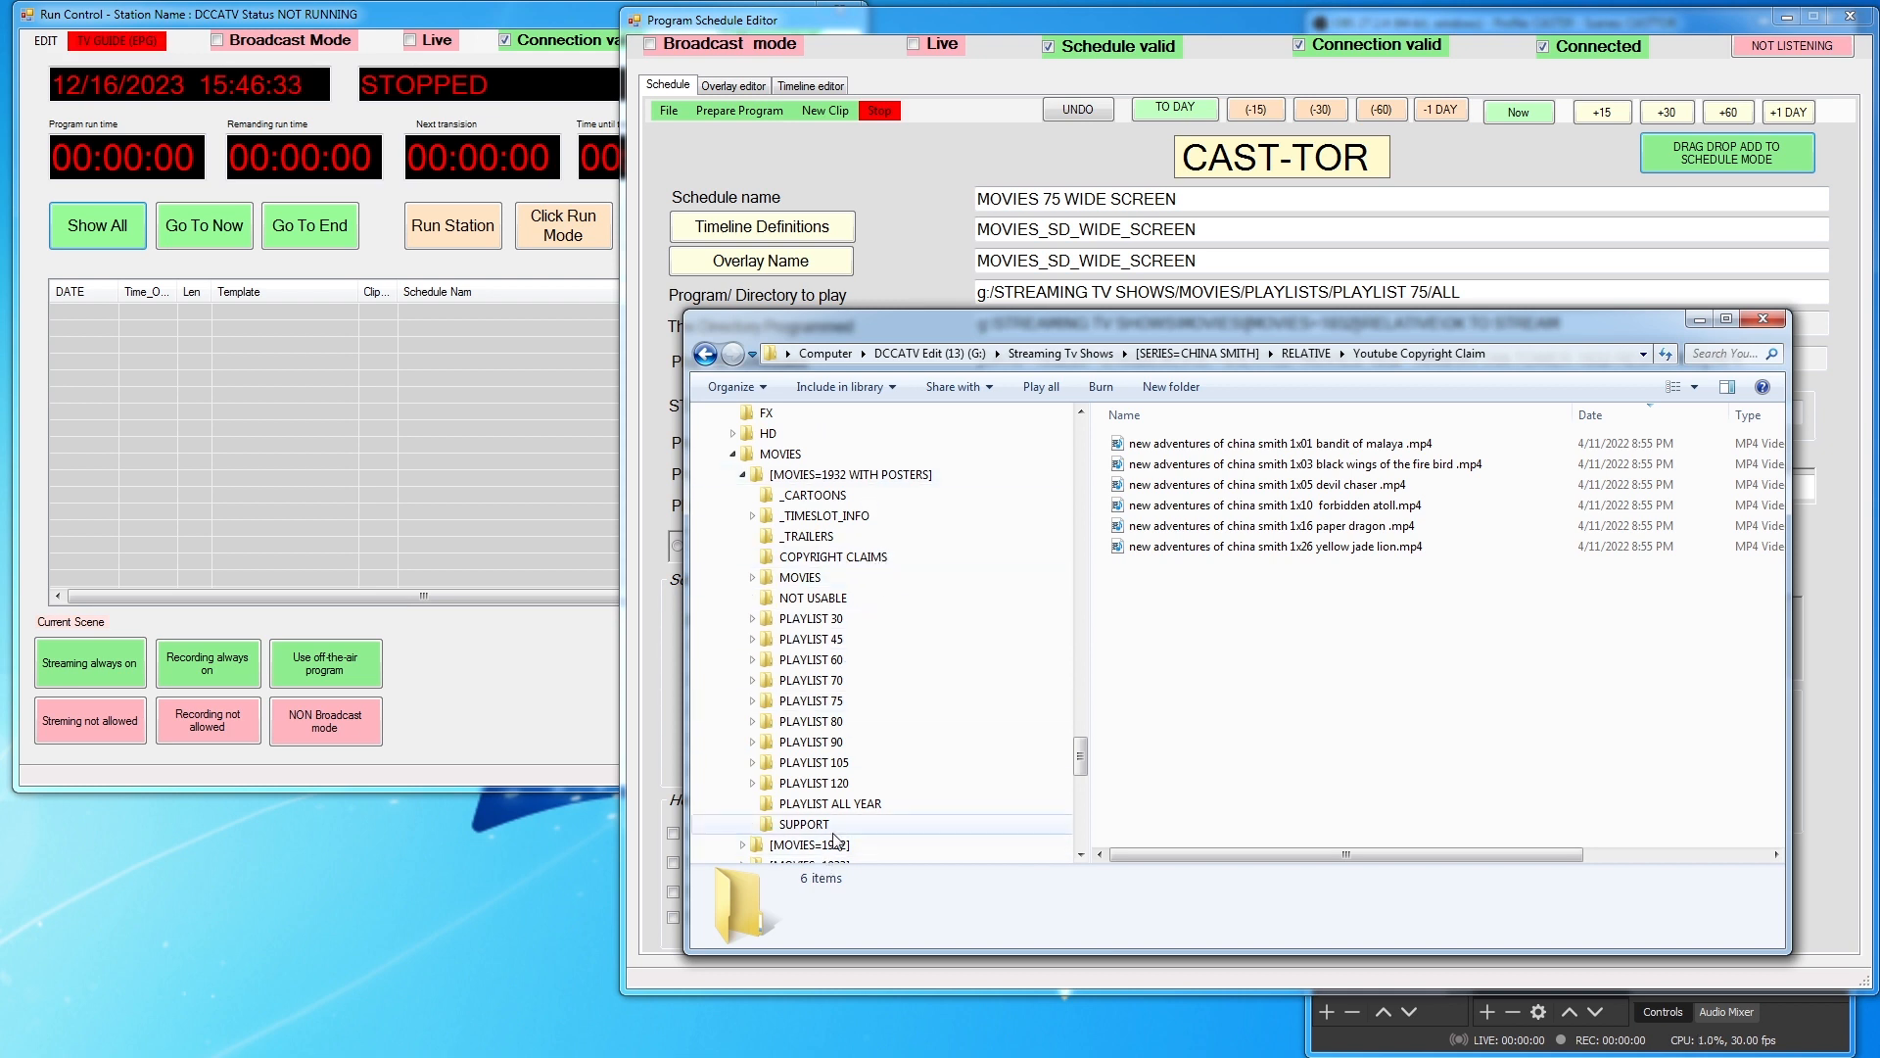
{"action": "left_click", "coordinate": [833, 700]}
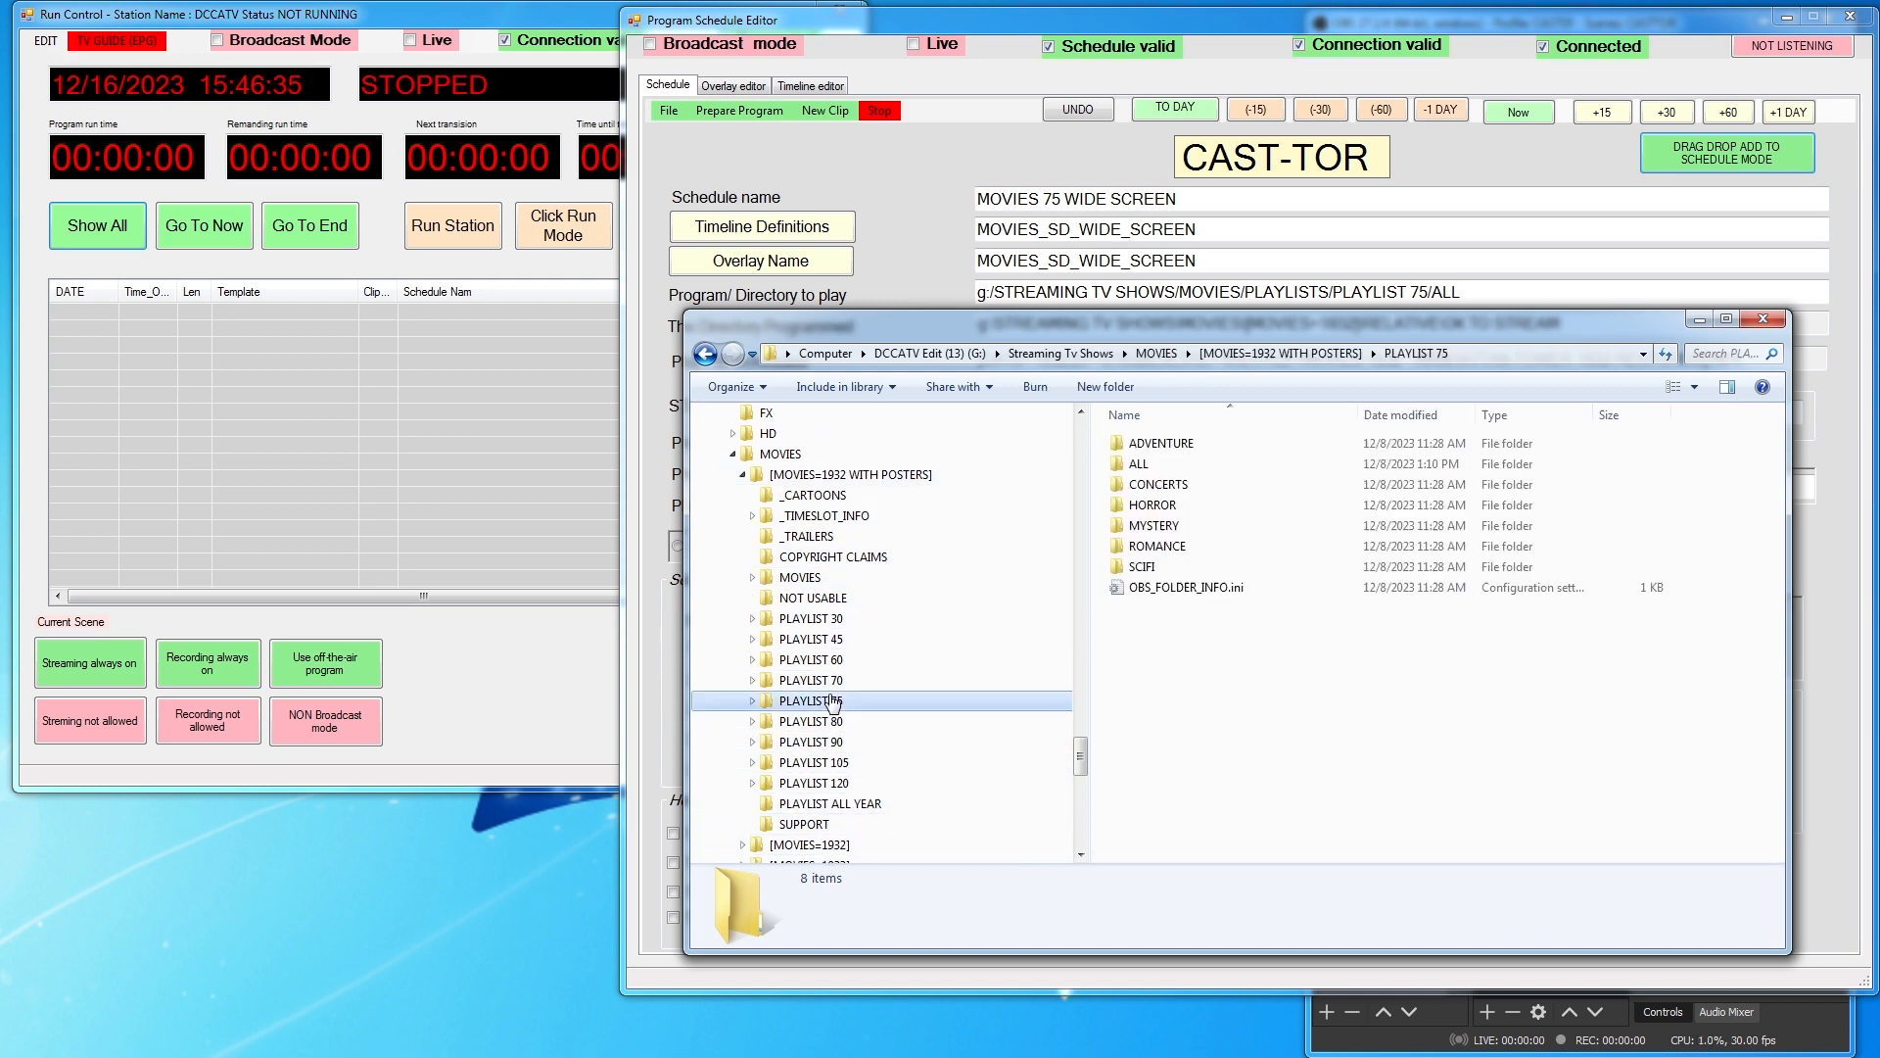
{"action": "double_click", "coordinate": [1136, 466]}
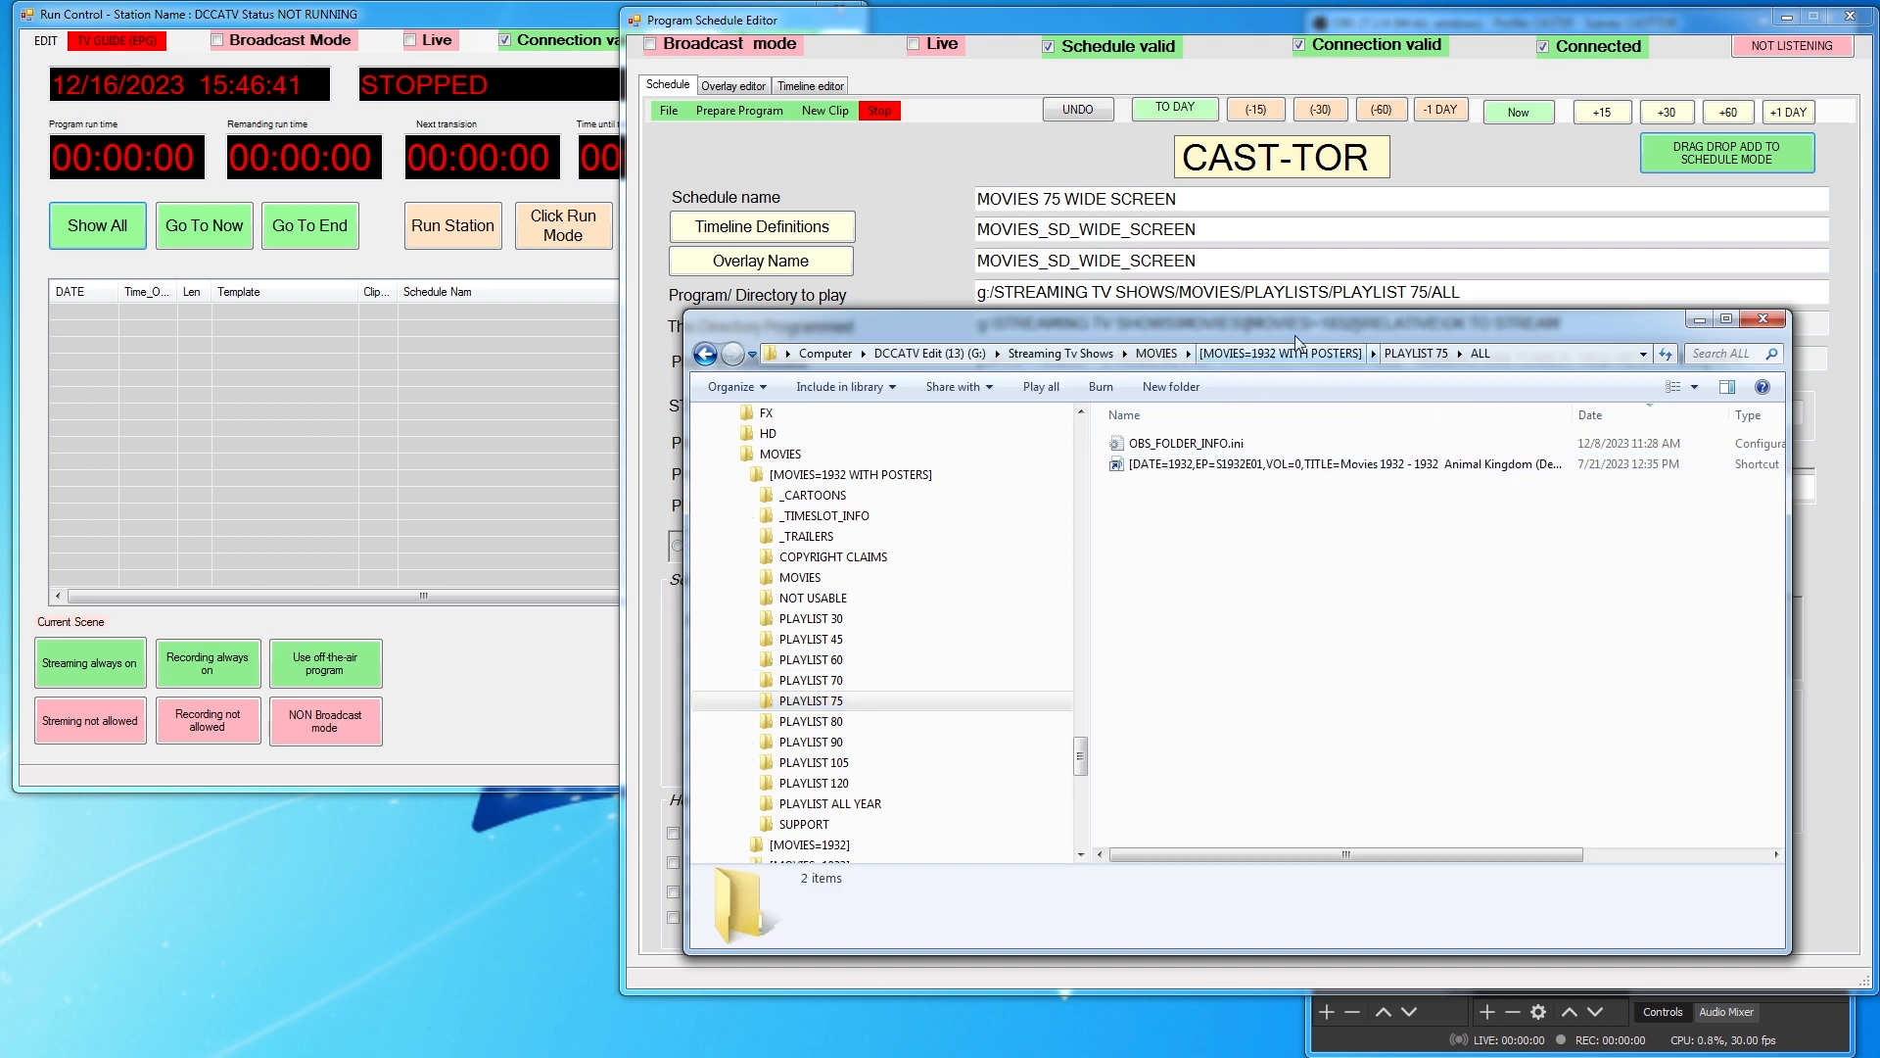
Collapse the [MOVIES=1932 WITH POSTERS] folder and open the ALL folder in PLAYLIST 75 under [MOVIES=1932]
{"action": "left_click_drag", "start_coordinate": [1319, 321], "coordinate": [1242, 441]}
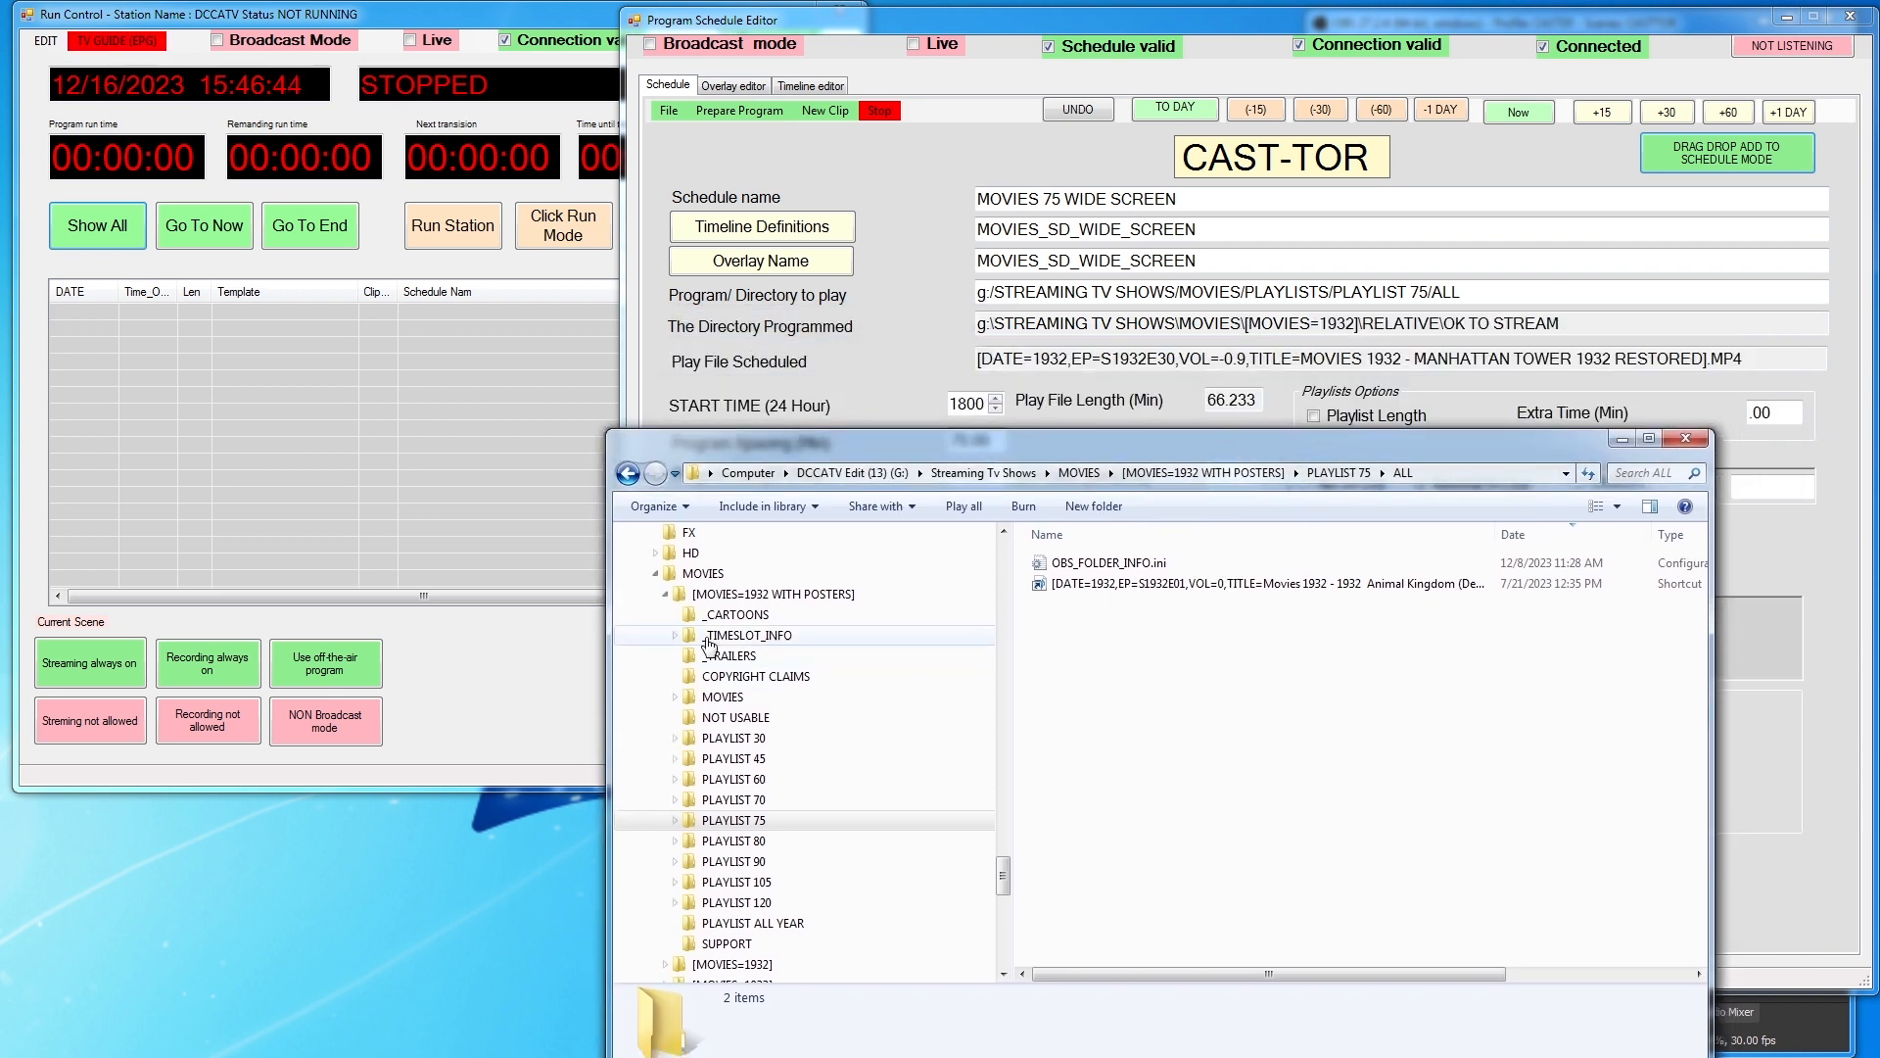
{"action": "left_click", "coordinate": [664, 594]}
{"action": "left_click", "coordinate": [665, 615]}
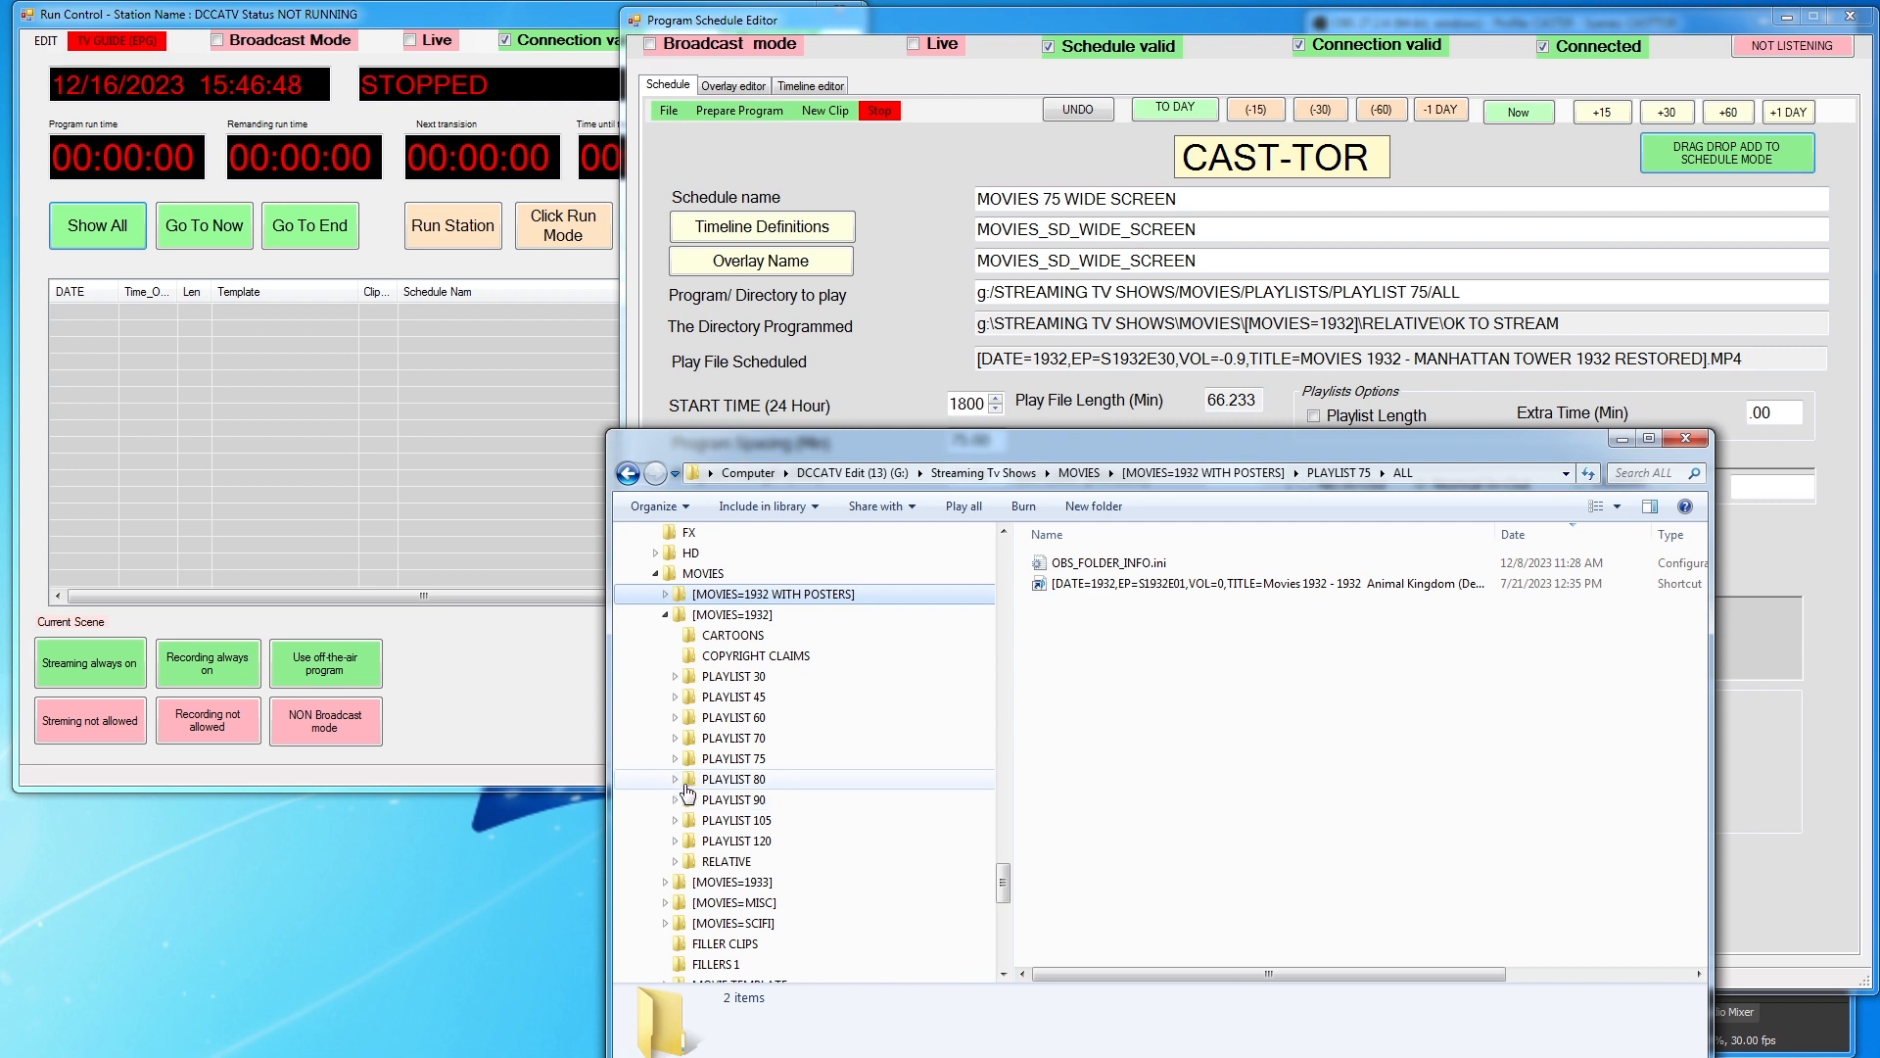
{"action": "left_click", "coordinate": [676, 760]}
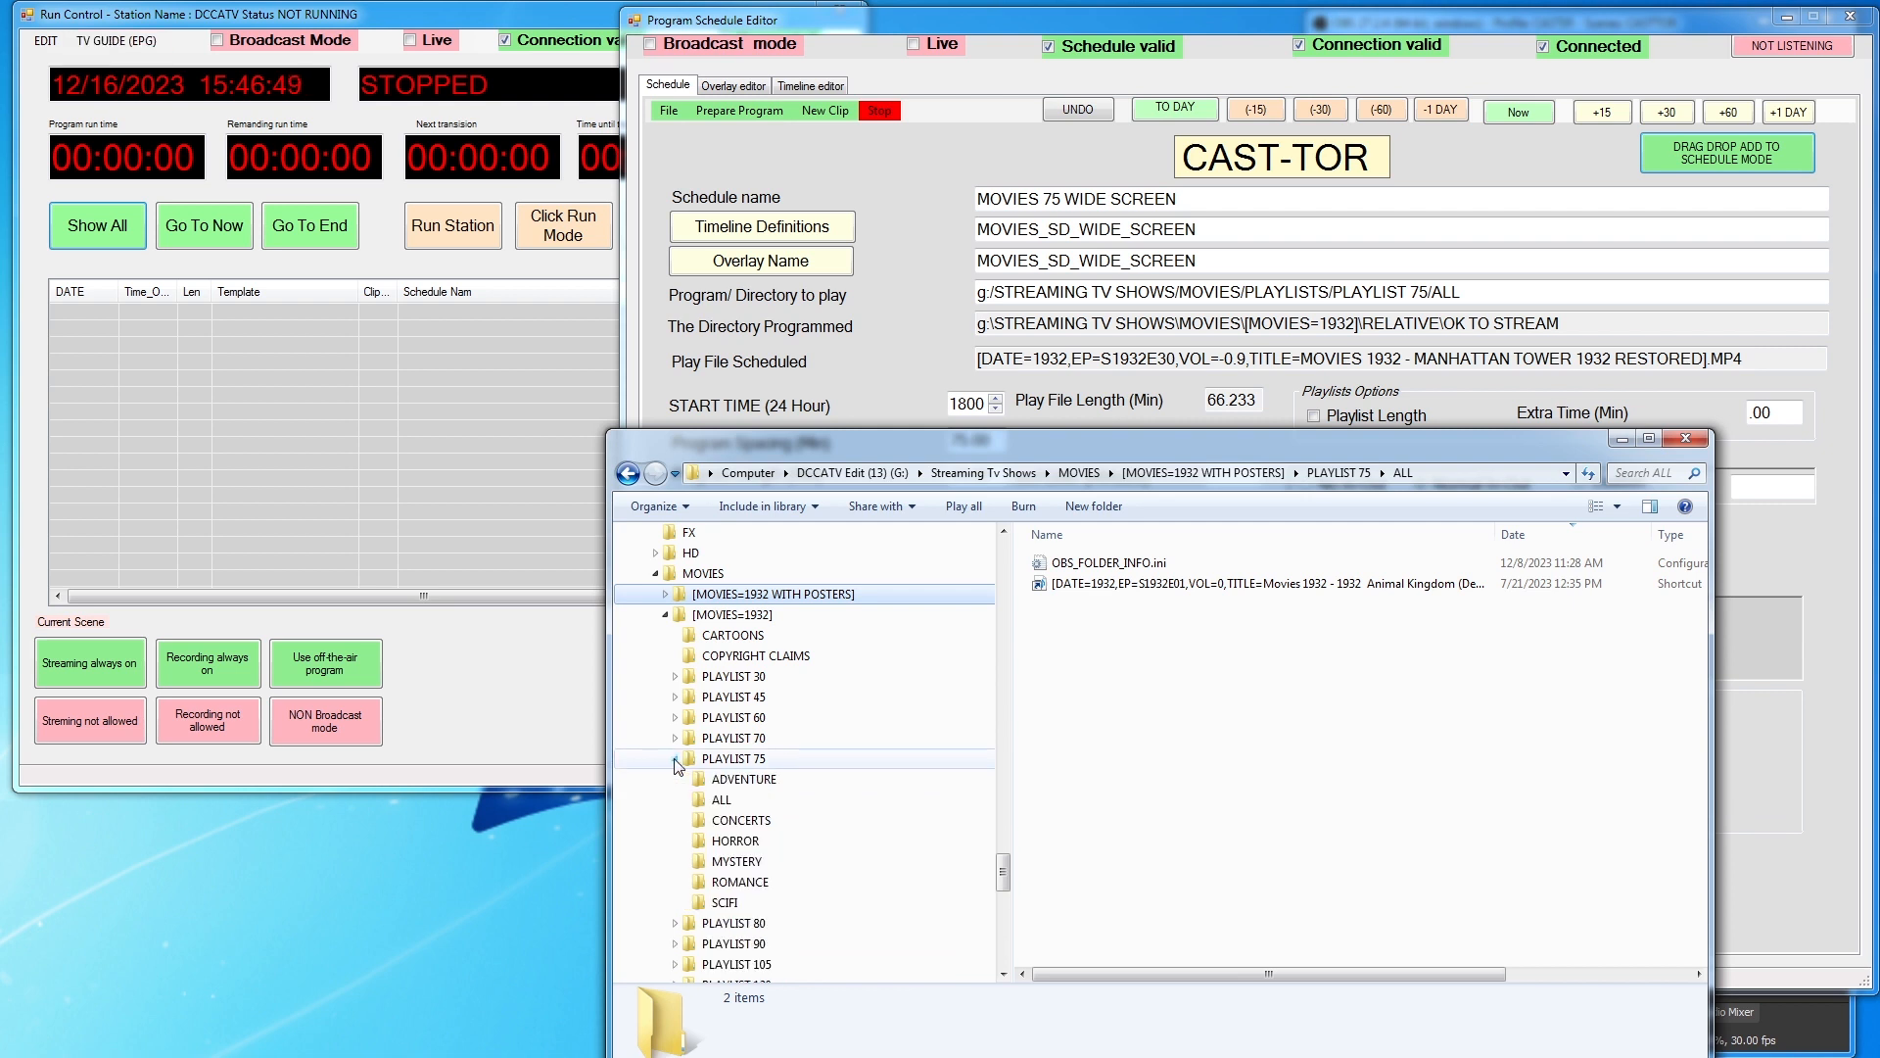
{"action": "left_click", "coordinate": [721, 803]}
Arrange the Explorer window so the program path field is reachable and drop The Thirteenth Guest shortcut on it to schedule that movie
{"action": "left_click_drag", "start_coordinate": [1322, 449], "coordinate": [852, 461]}
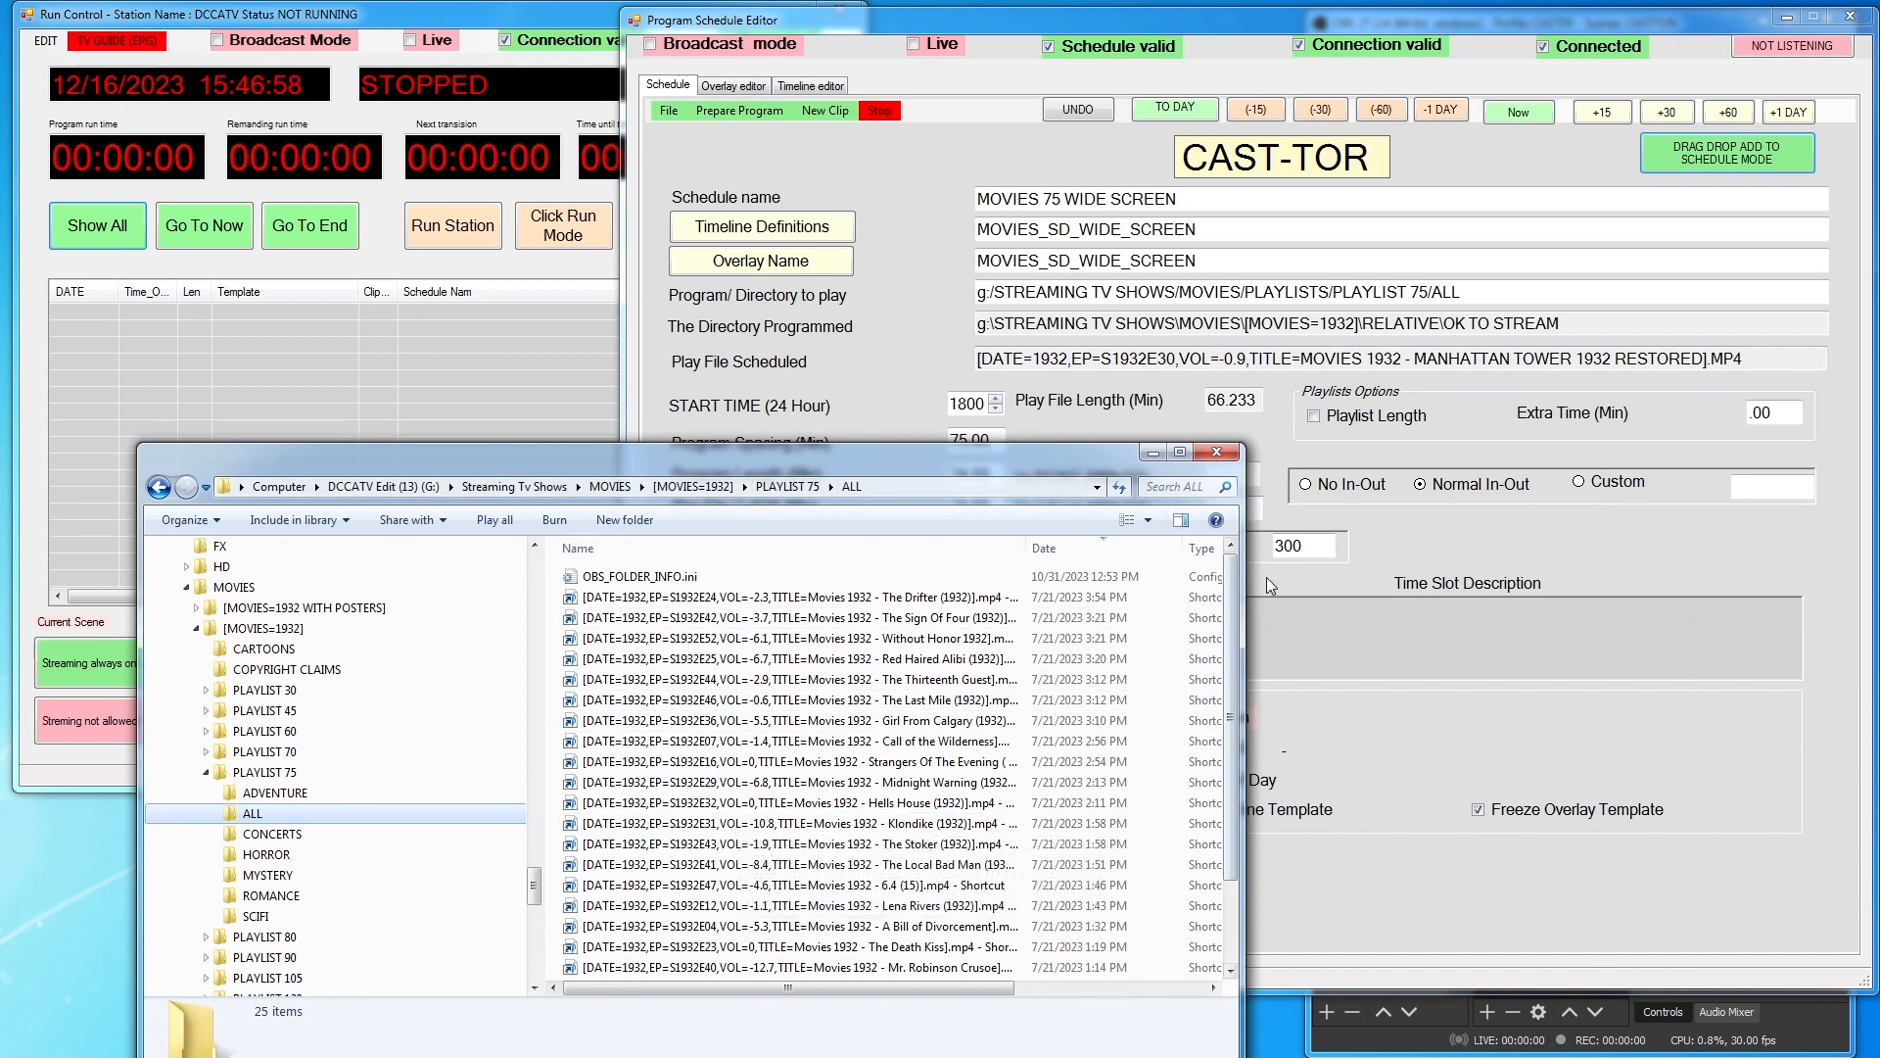
{"action": "left_click_drag", "start_coordinate": [1242, 574], "coordinate": [1571, 574]}
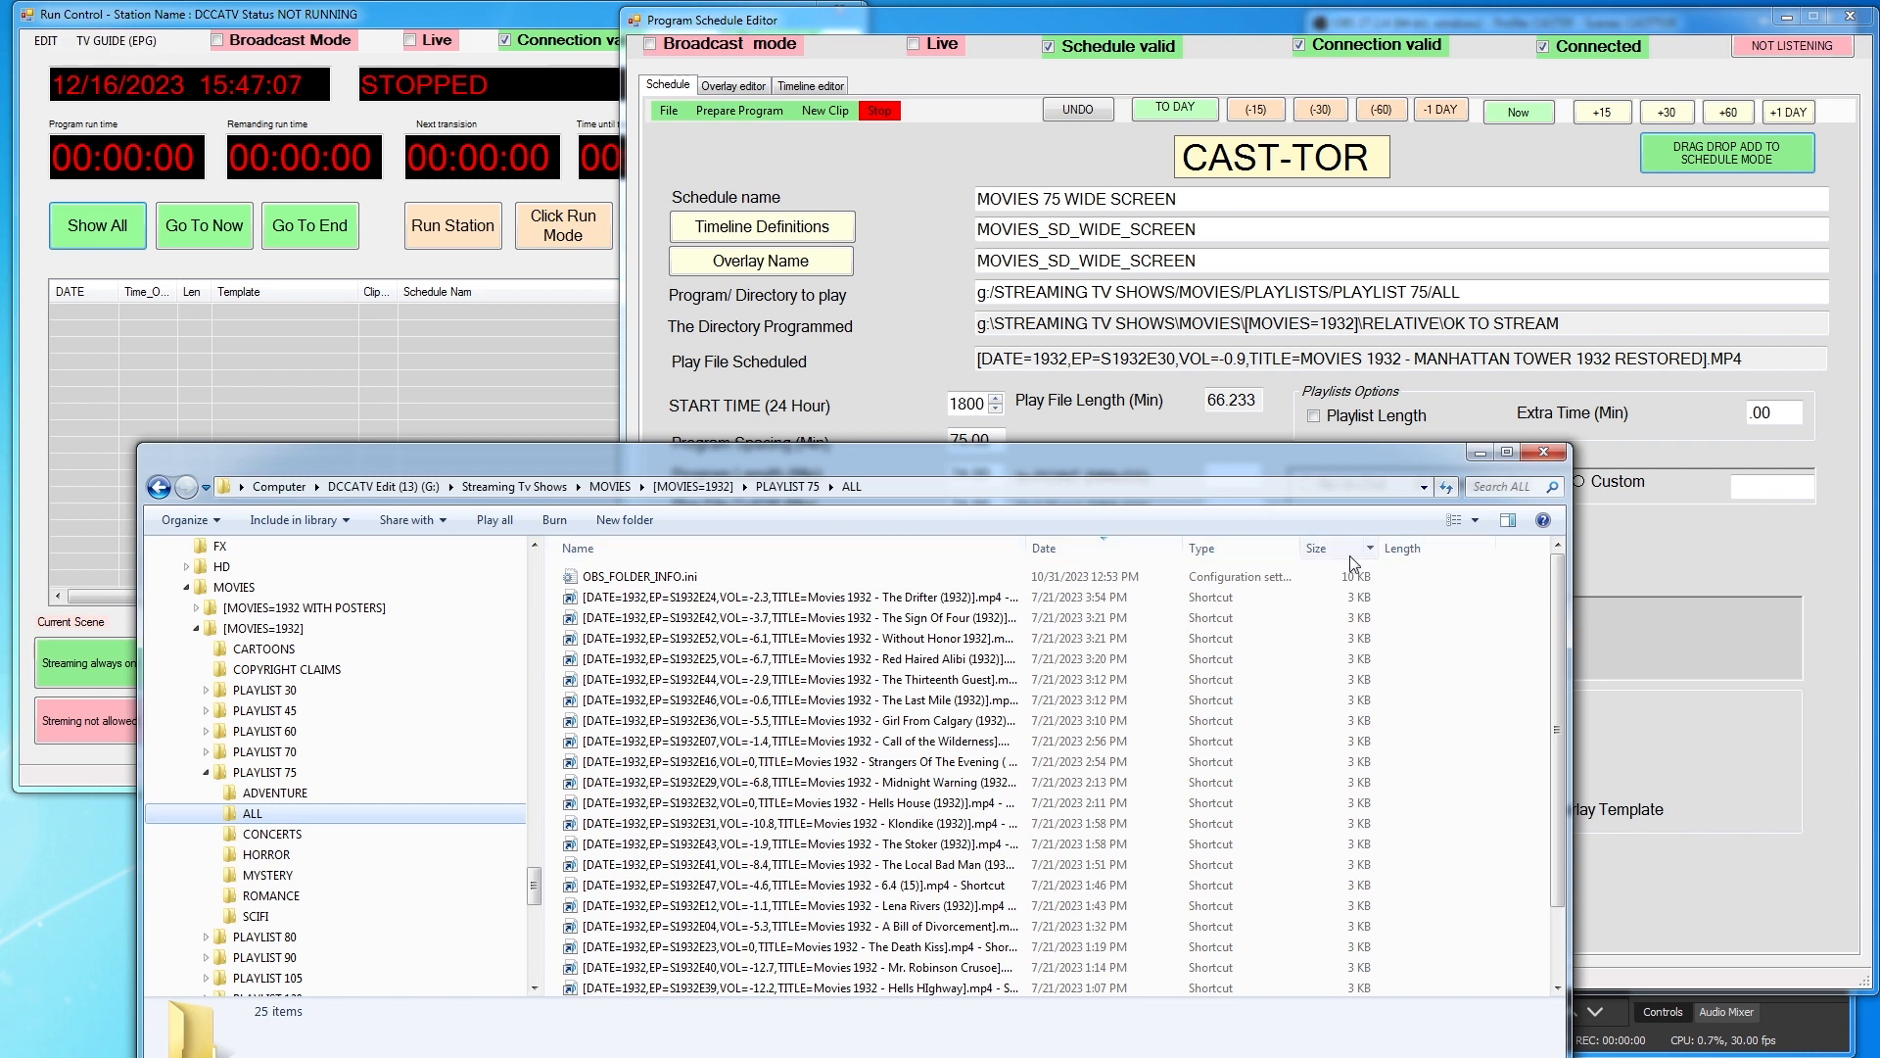
{"action": "left_click_drag", "start_coordinate": [1576, 584], "coordinate": [1300, 570]}
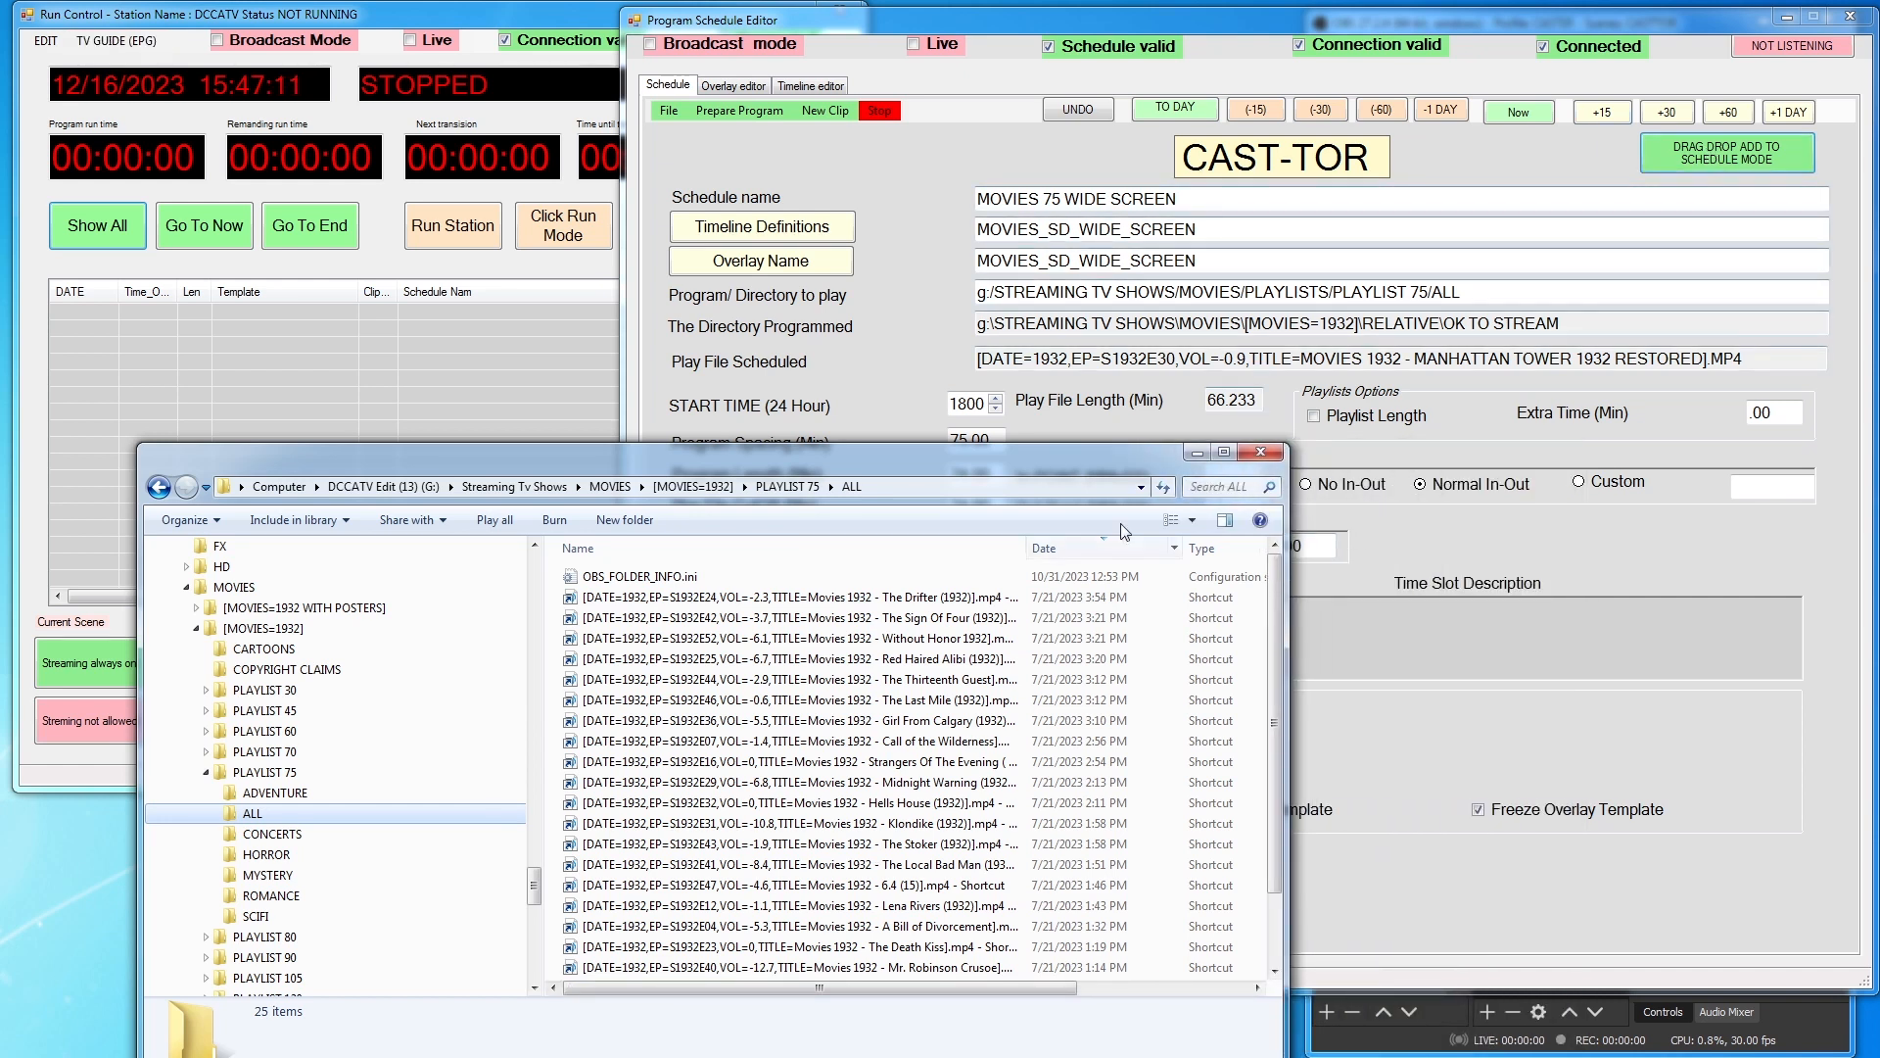
{"action": "left_click", "coordinate": [905, 686]}
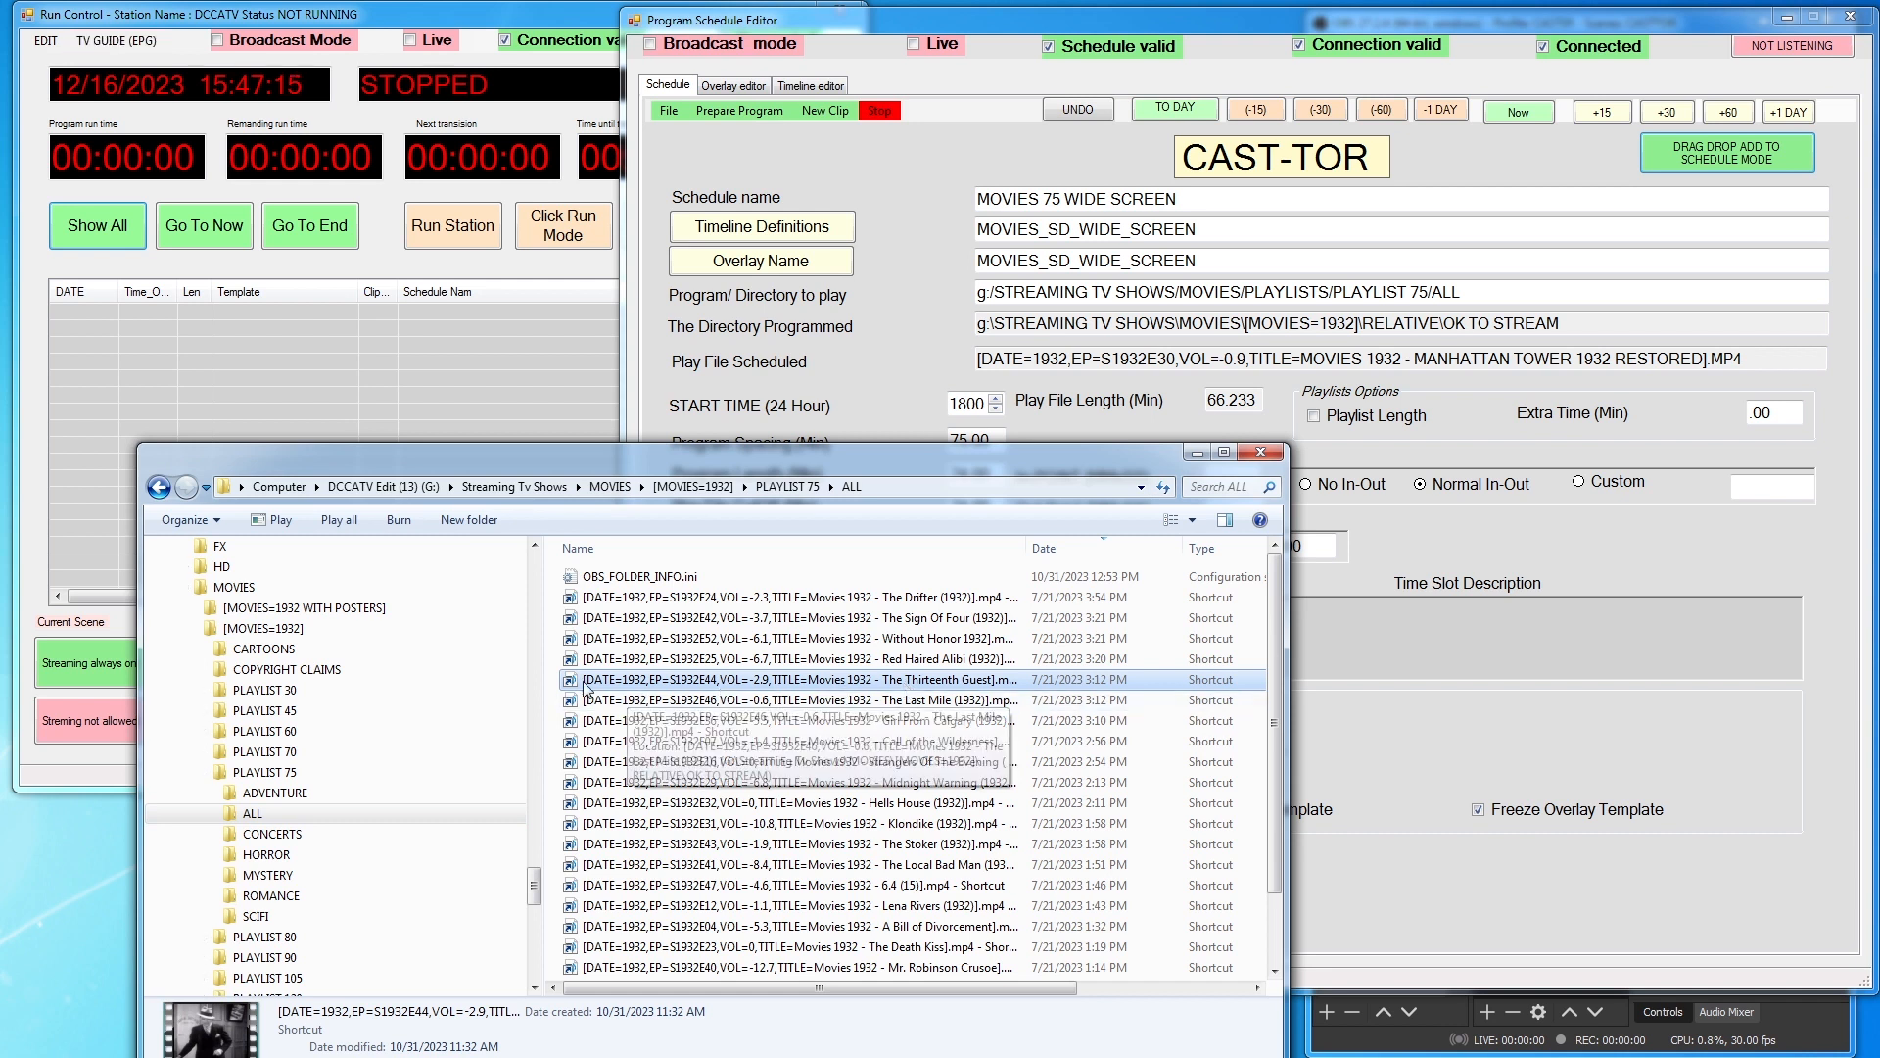
{"action": "left_click_drag", "start_coordinate": [578, 684], "coordinate": [1362, 290]}
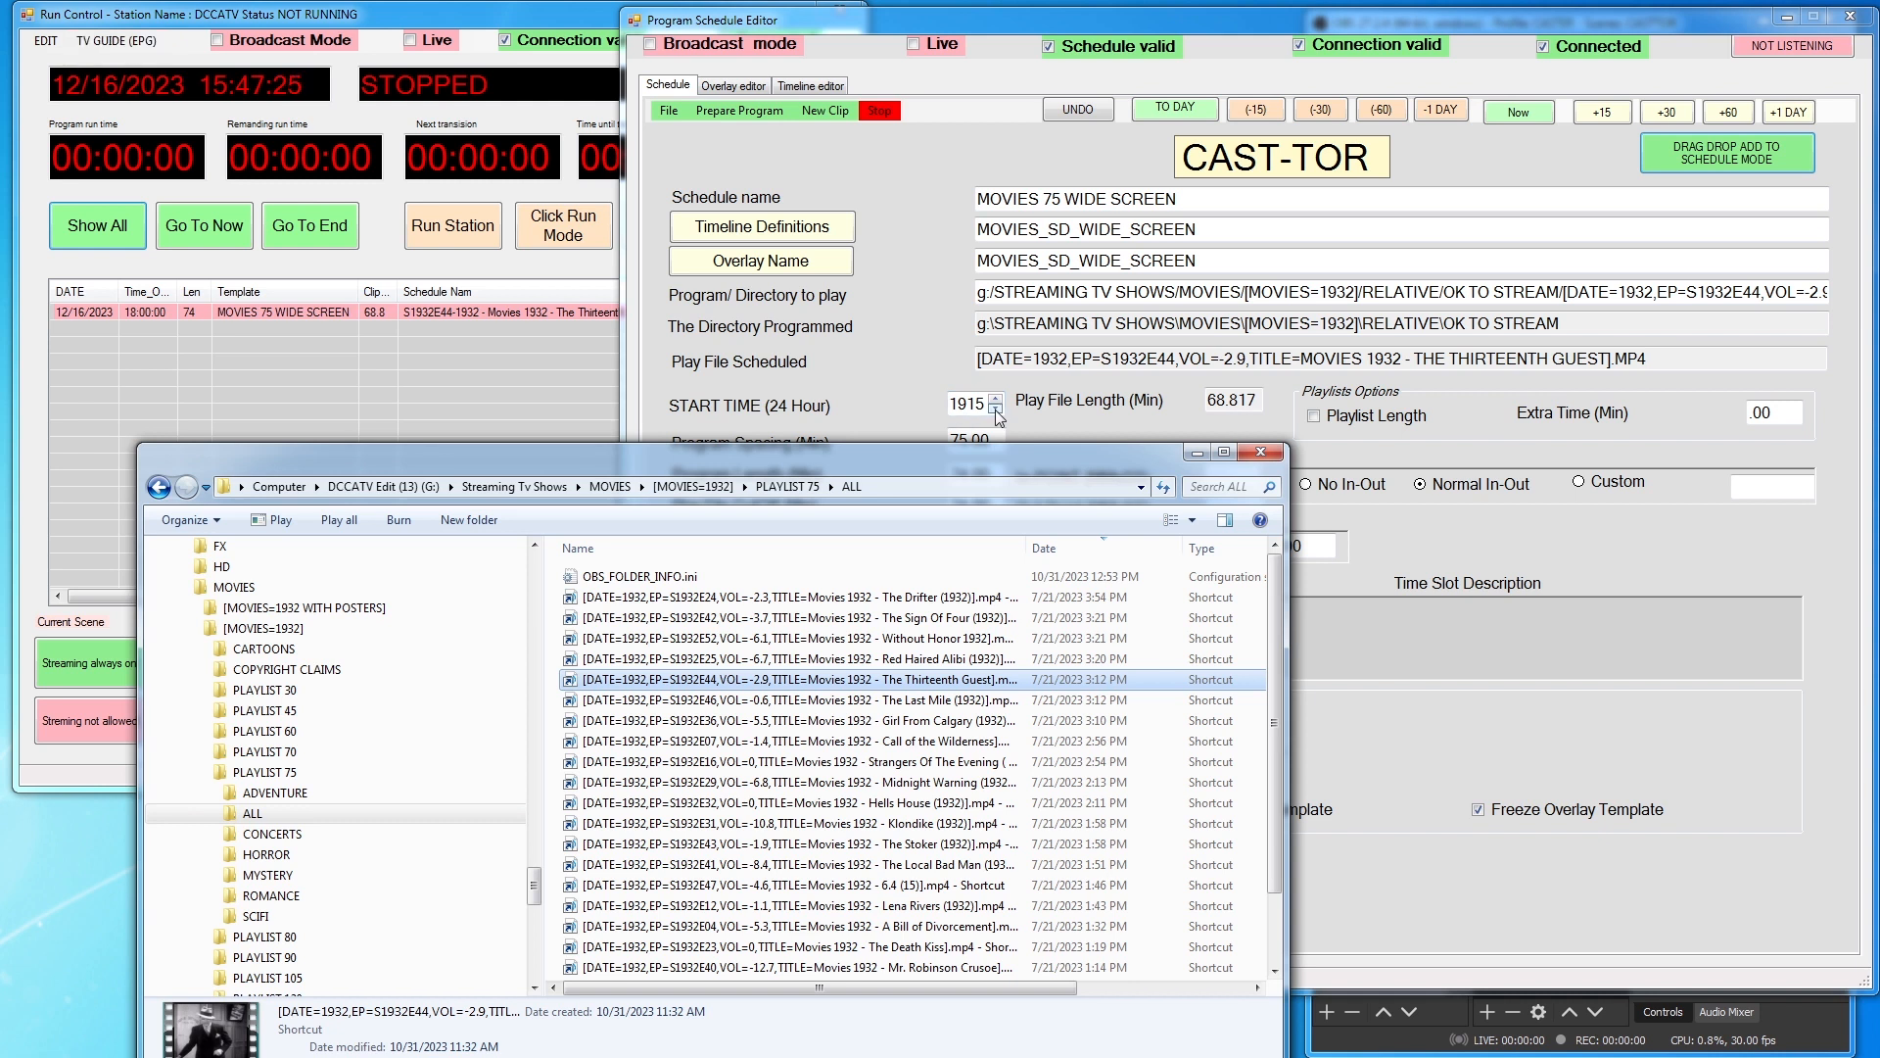
Schedule Call of the Wilderness by dropping its shortcut from the ALL folder onto the program path field
{"action": "left_click_drag", "start_coordinate": [1019, 454], "coordinate": [1090, 521]}
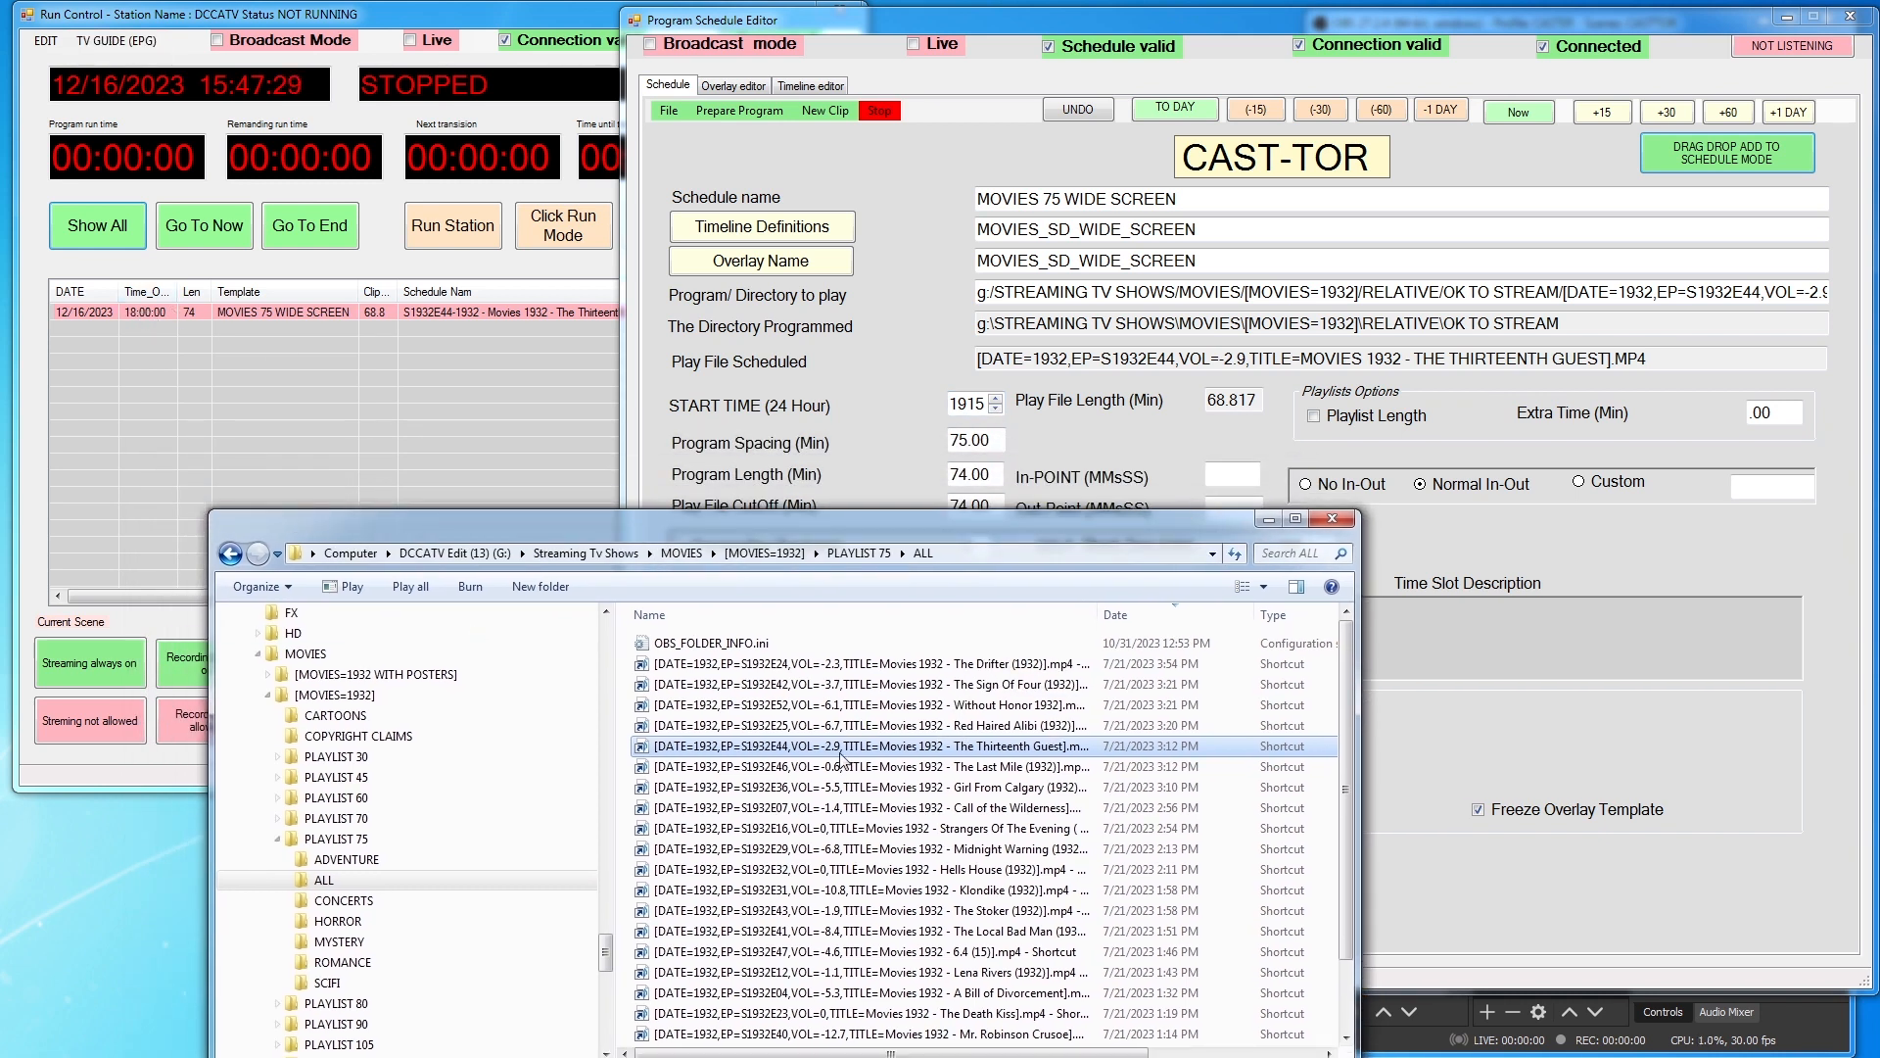
{"action": "left_click", "coordinate": [936, 814]}
{"action": "left_click_drag", "start_coordinate": [936, 814], "coordinate": [1168, 287]}
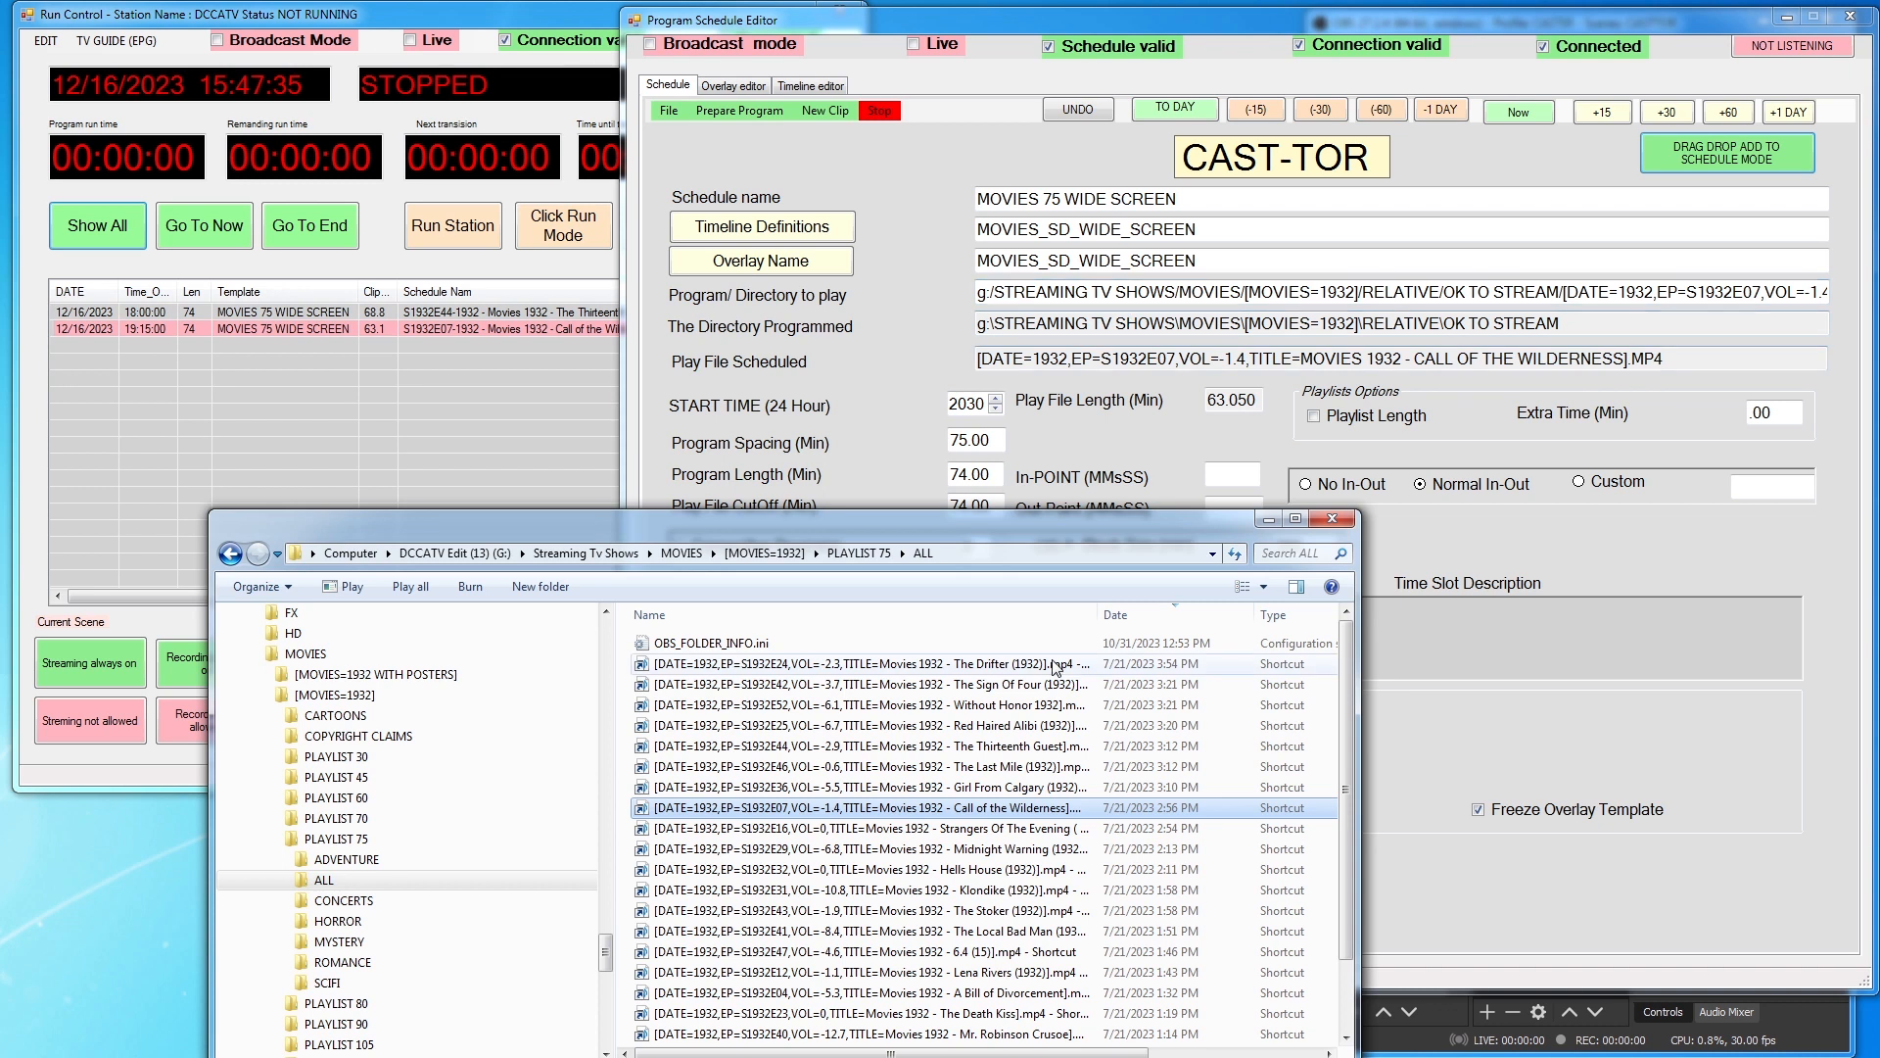
Open the HORROR folder in PLAYLIST 75 and place the Explorer window below the editor's program path field
{"action": "left_click_drag", "start_coordinate": [1002, 519], "coordinate": [1052, 281]}
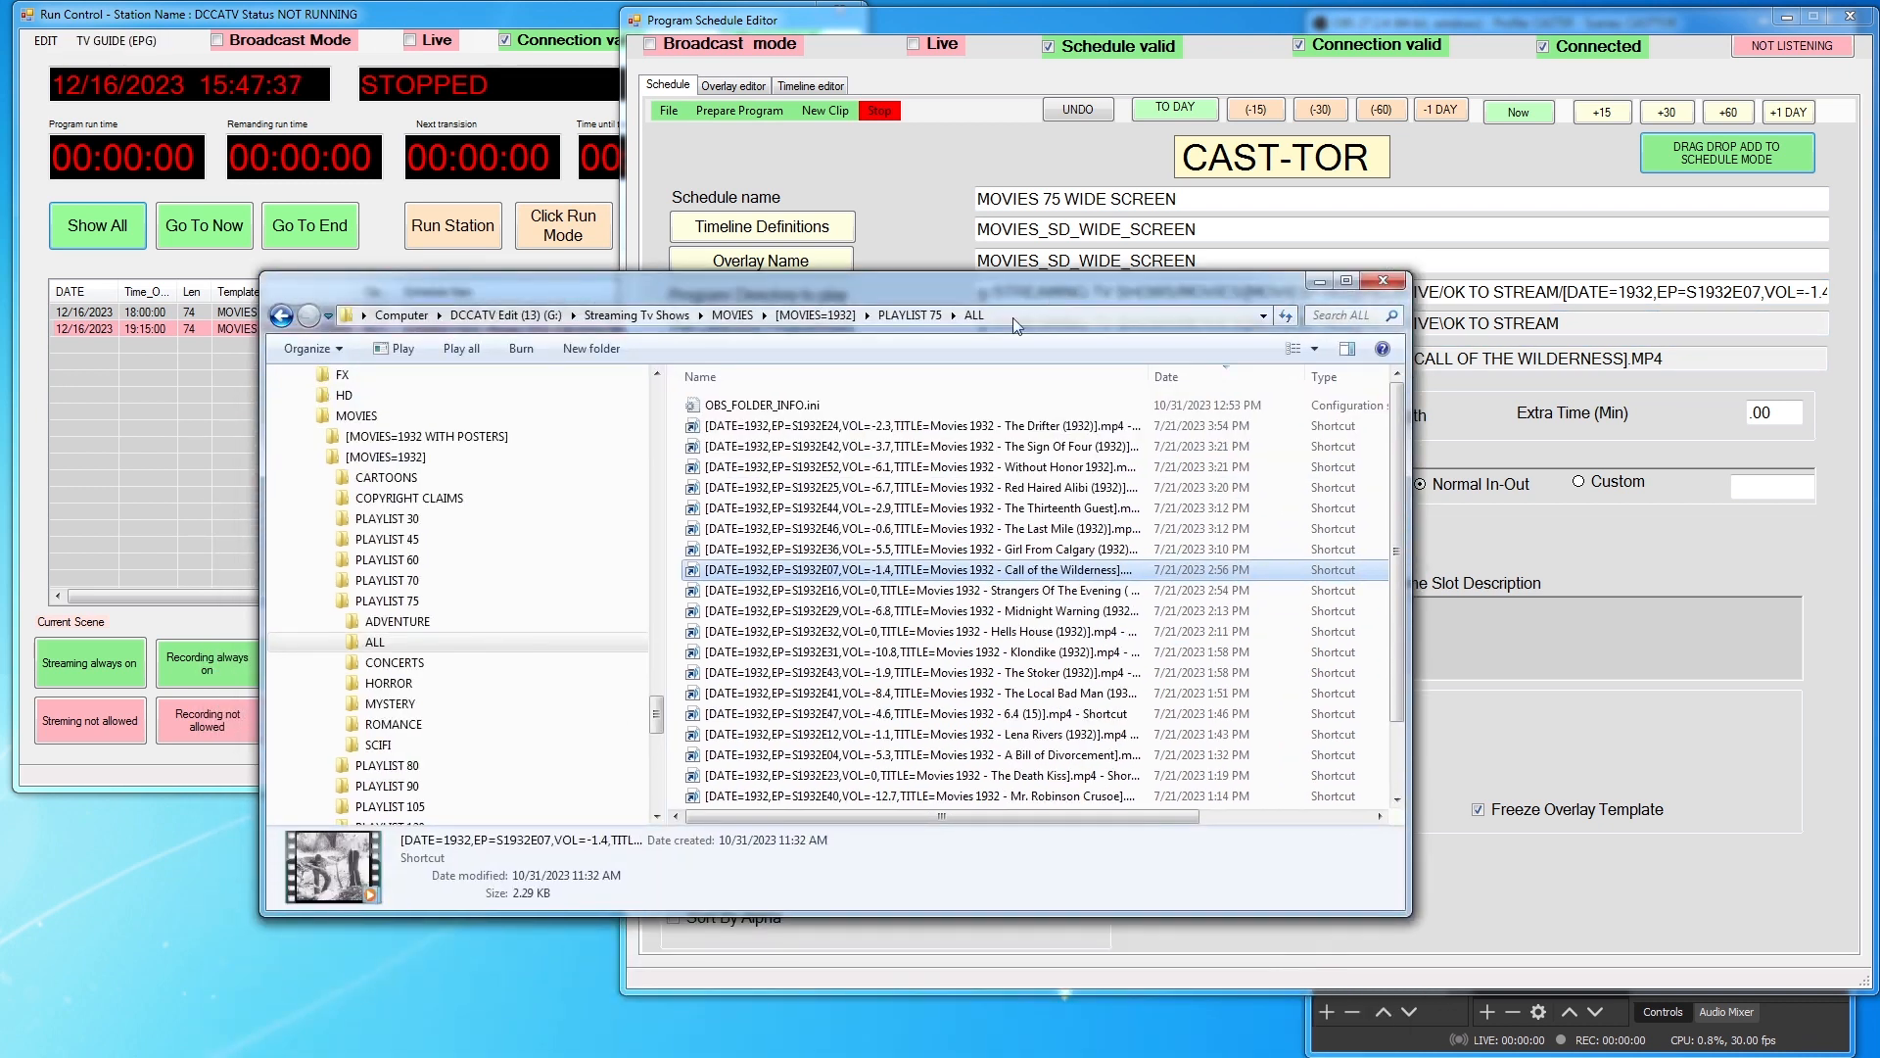
{"action": "left_click", "coordinate": [395, 684]}
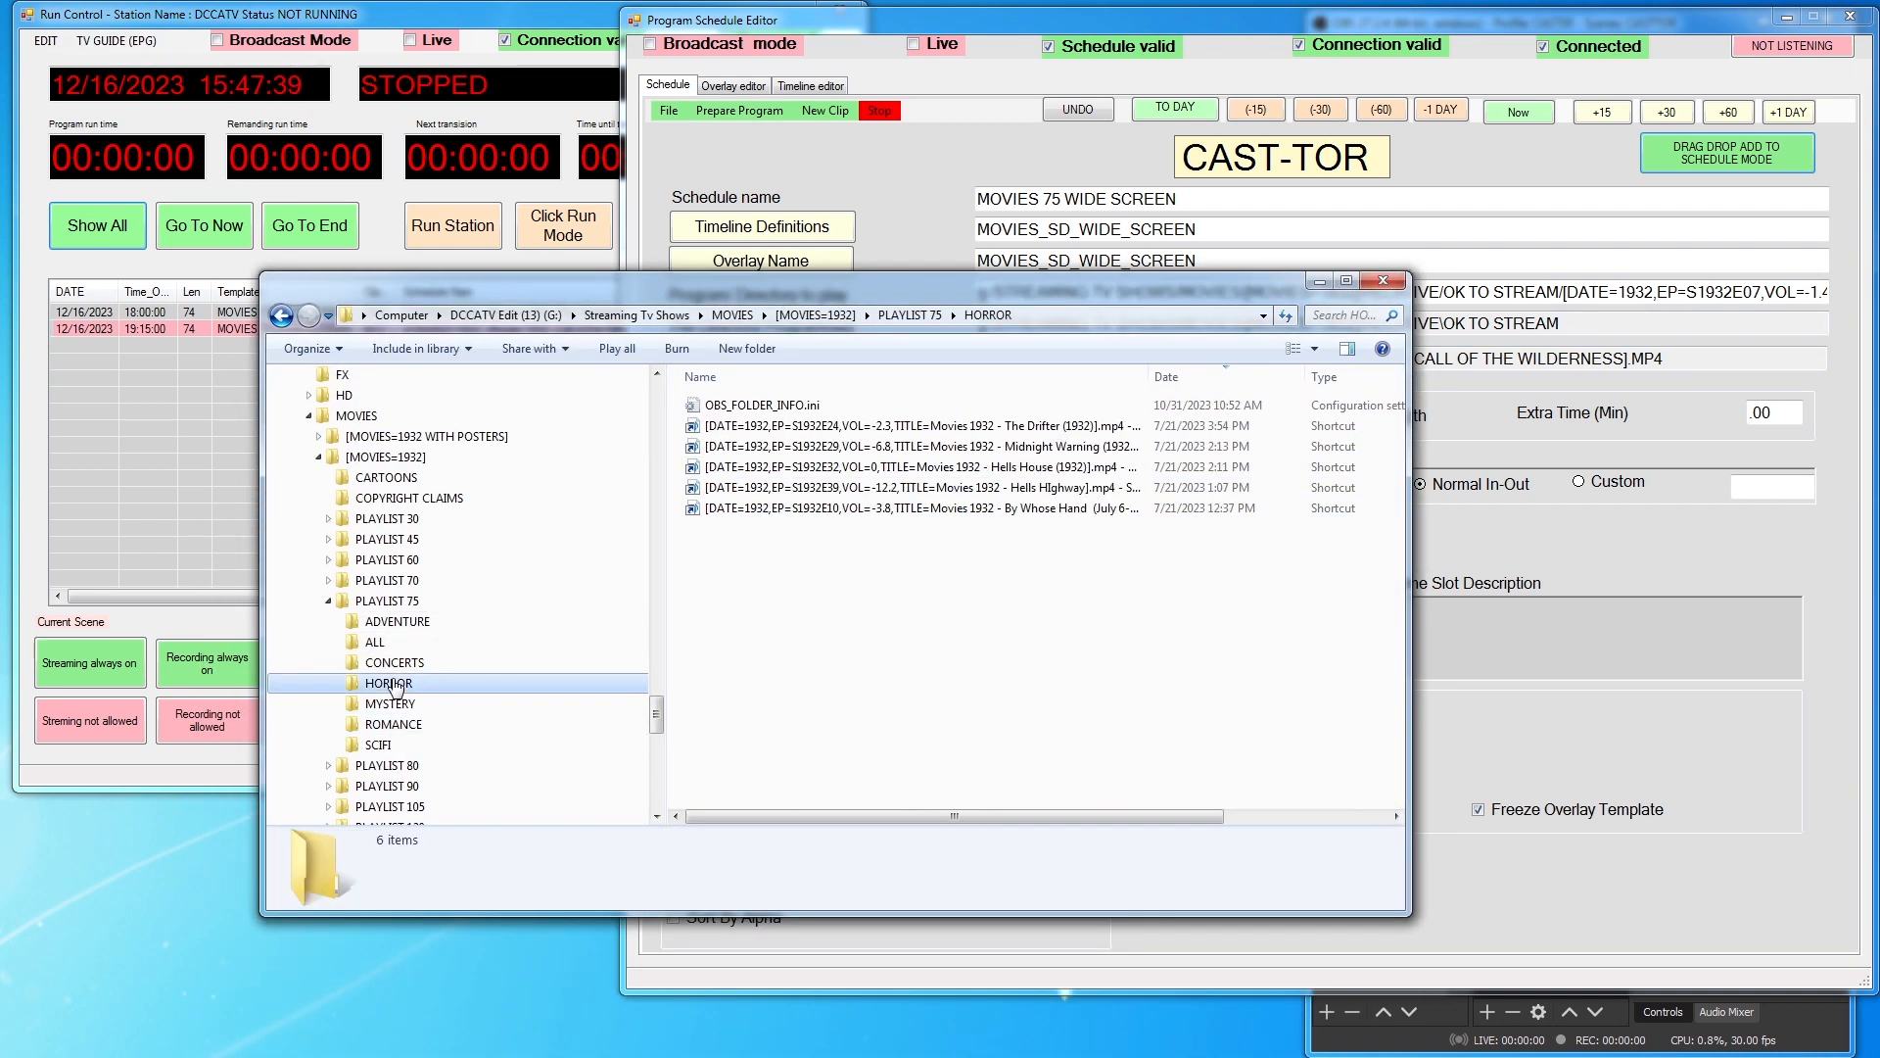
{"action": "left_click_drag", "start_coordinate": [1196, 287], "coordinate": [1067, 554]}
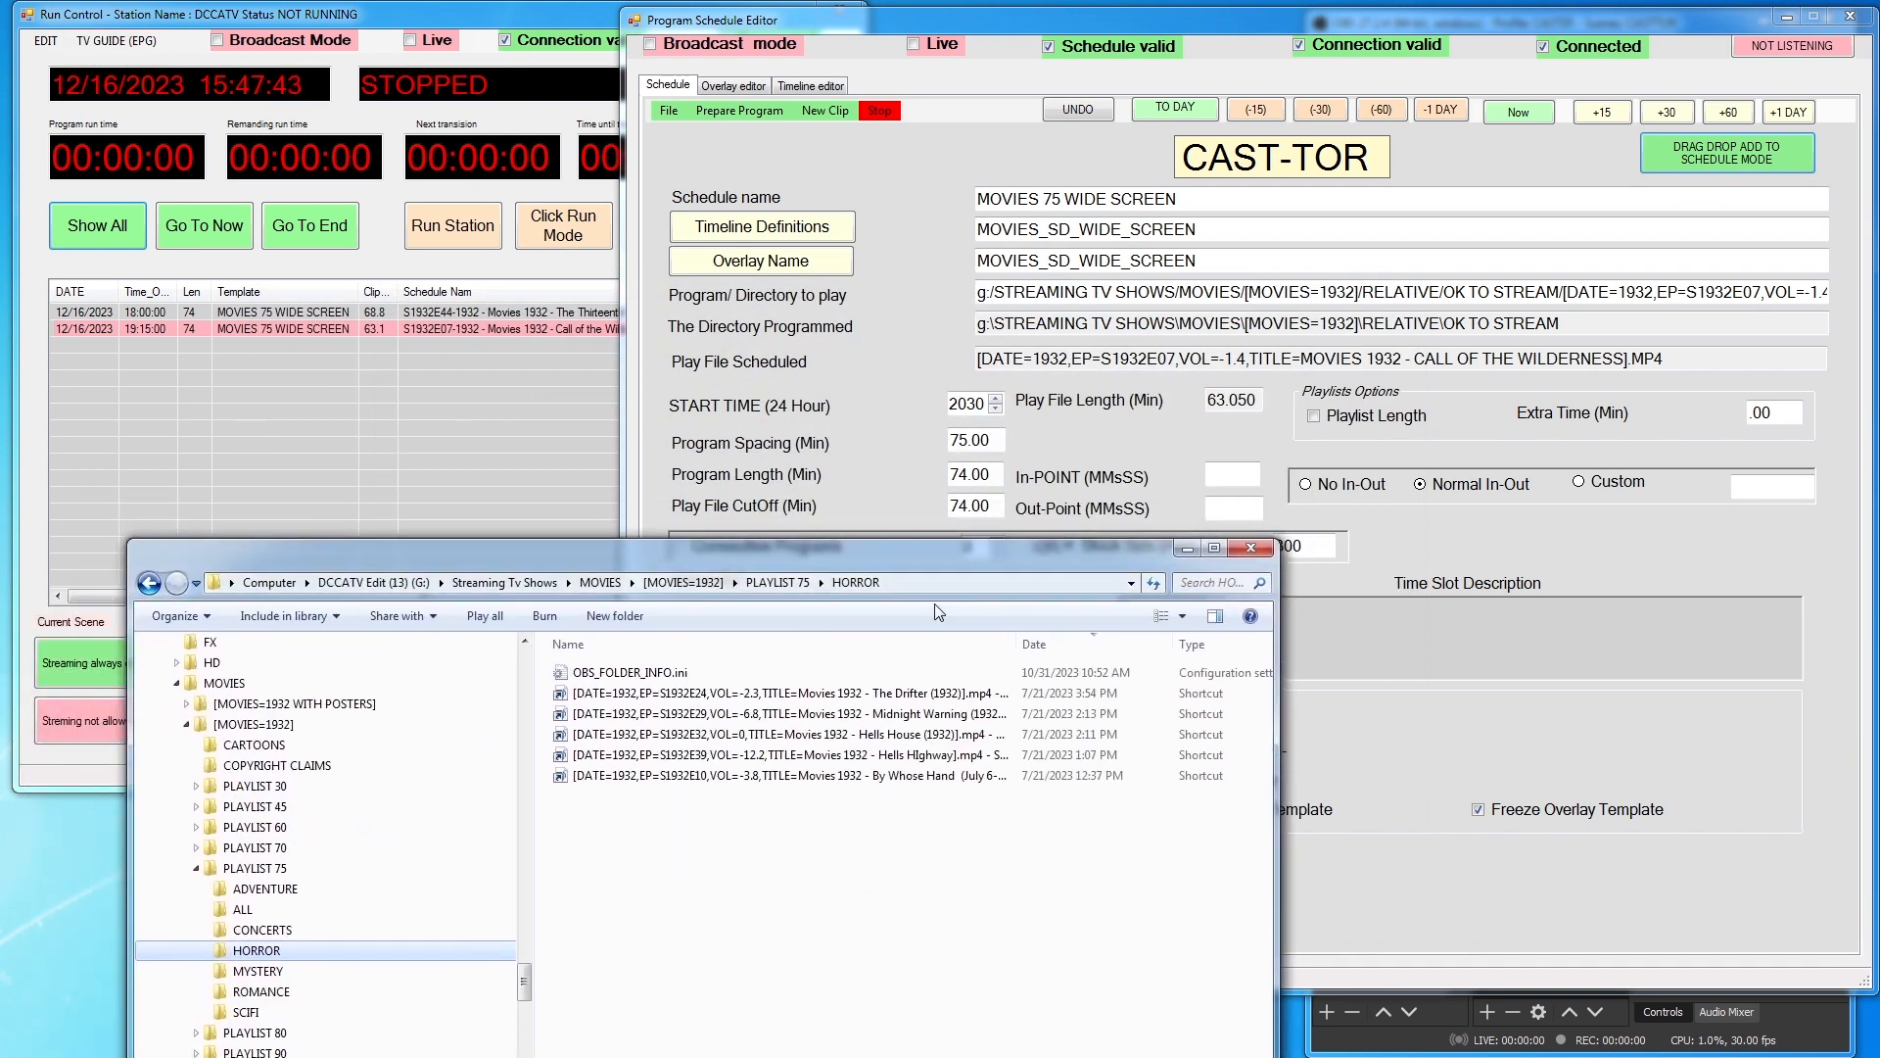
Schedule Midnight Warning and Hells Highway by dropping their HORROR folder shortcuts onto the program path field
{"action": "left_click_drag", "start_coordinate": [584, 721], "coordinate": [1361, 303]}
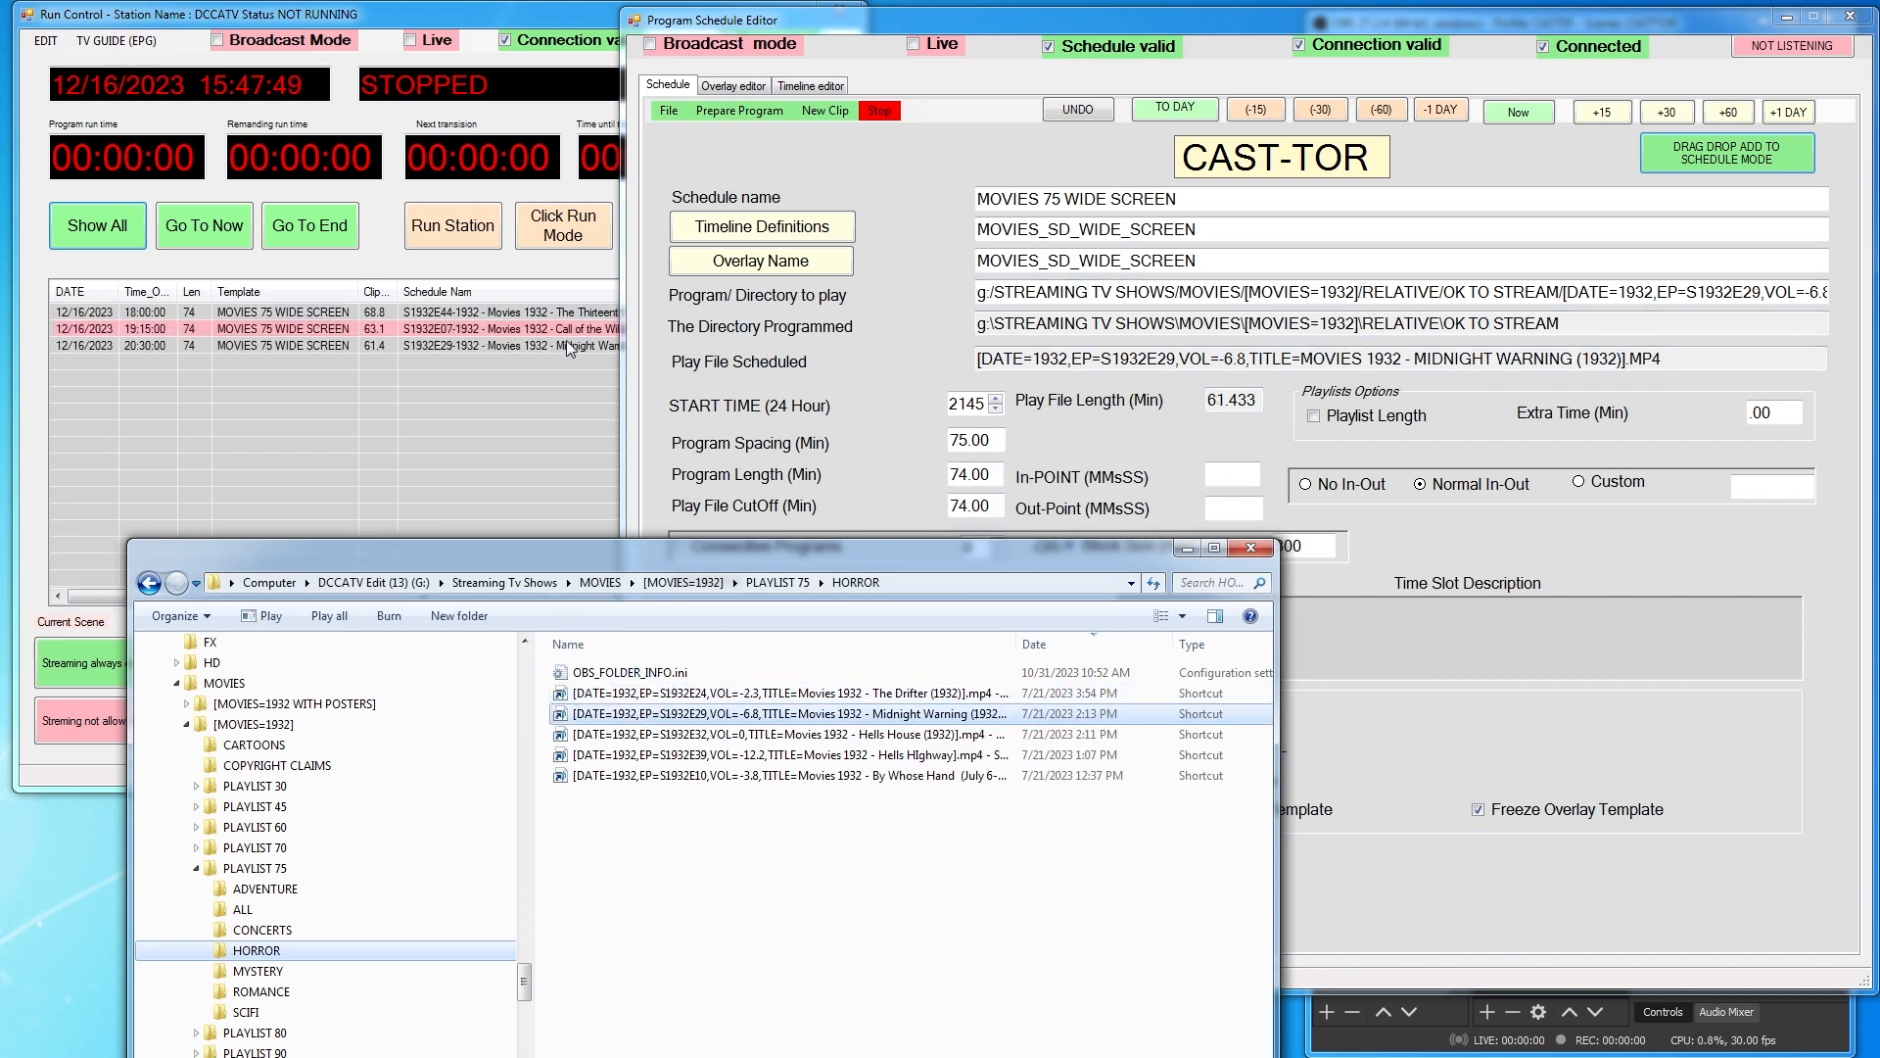
{"action": "left_click", "coordinate": [776, 761]}
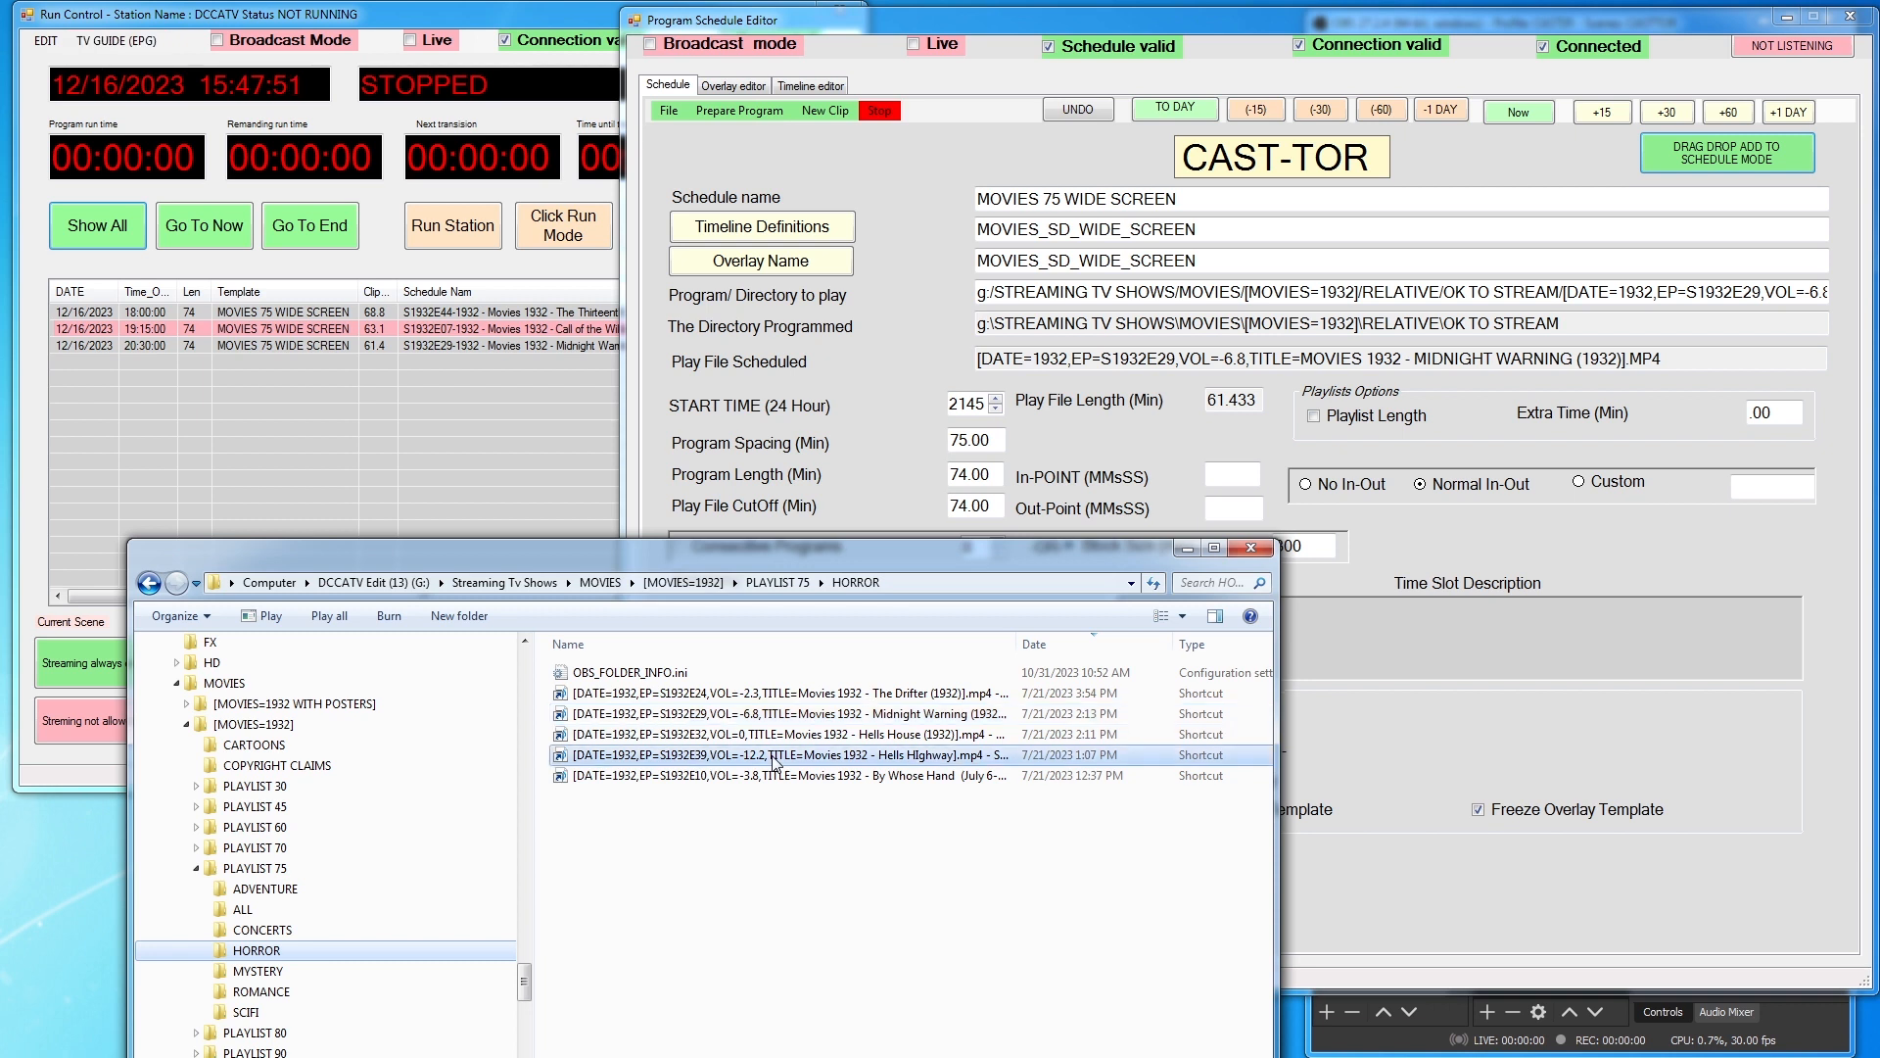
{"action": "left_click_drag", "start_coordinate": [561, 763], "coordinate": [1419, 299]}
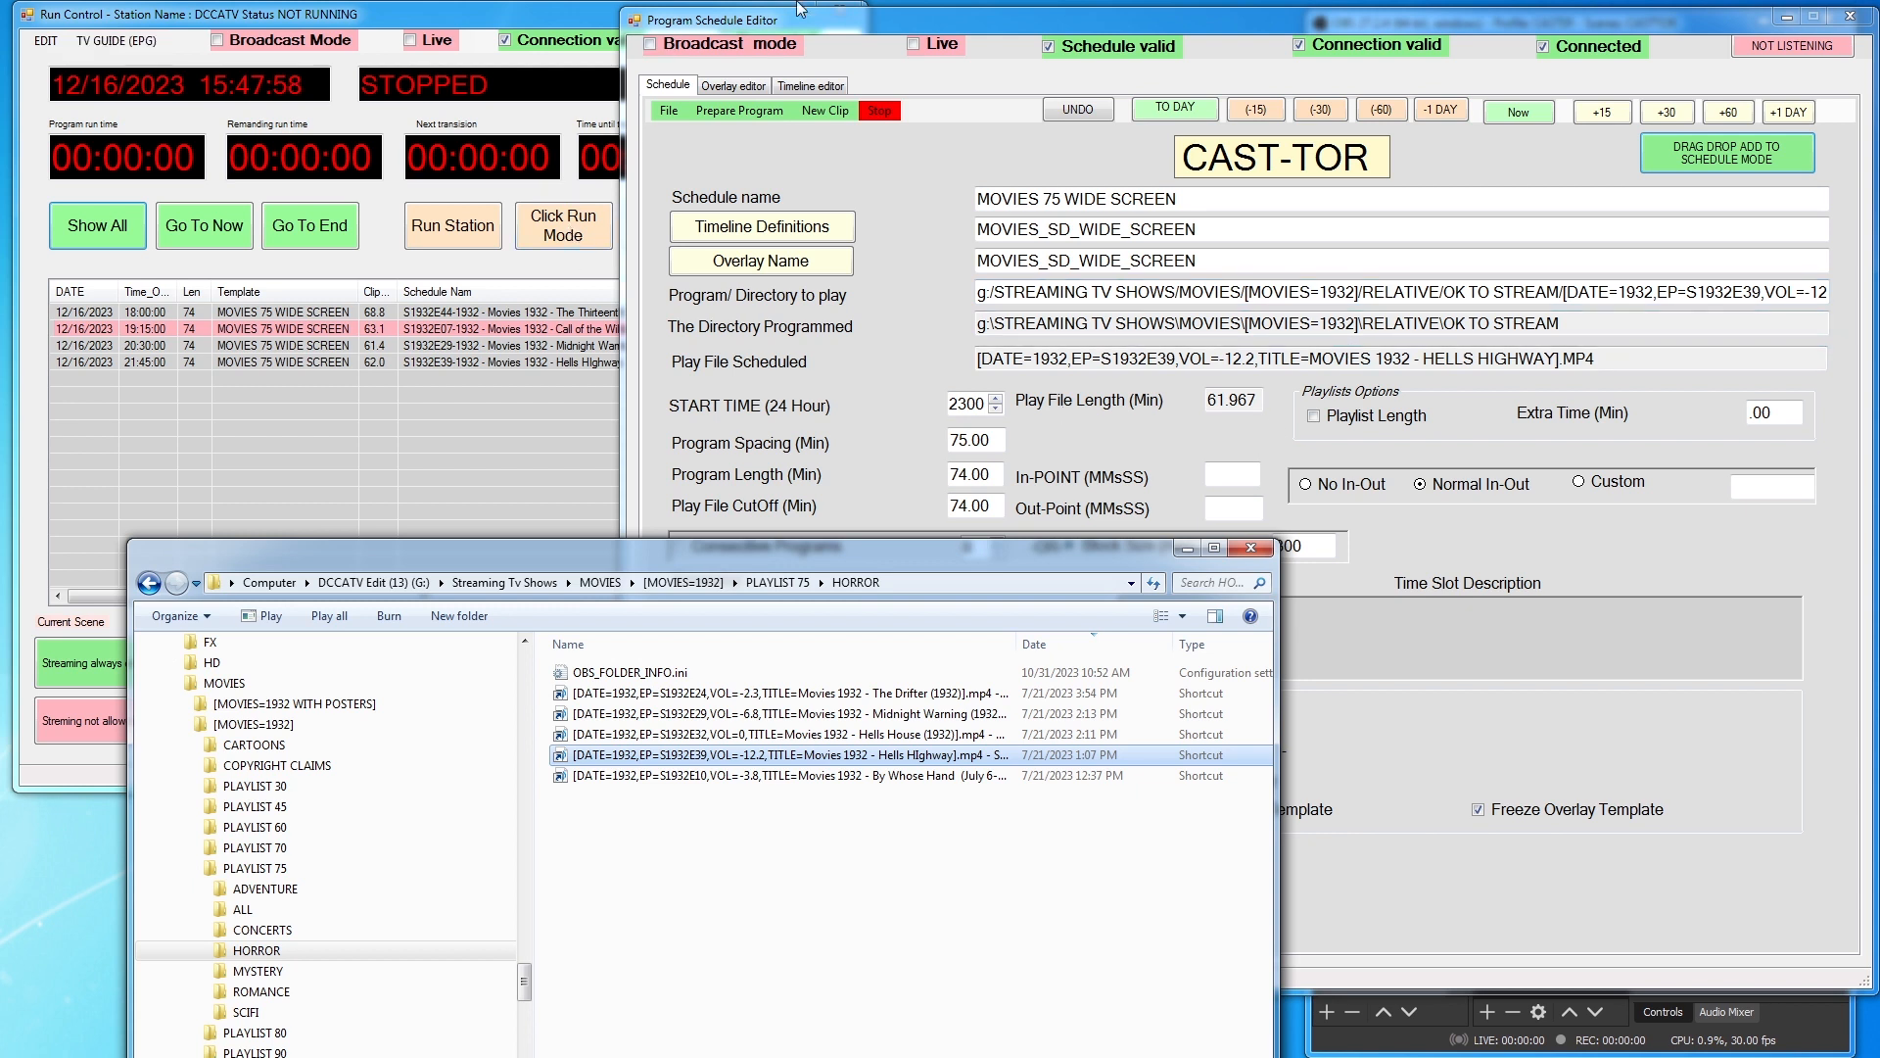
Set the Run Until date to 12/16/2023 and schedule By Whose Hand by dropping its shortcut onto the program path field
{"action": "left_click_drag", "start_coordinate": [850, 30], "coordinate": [1000, 24]}
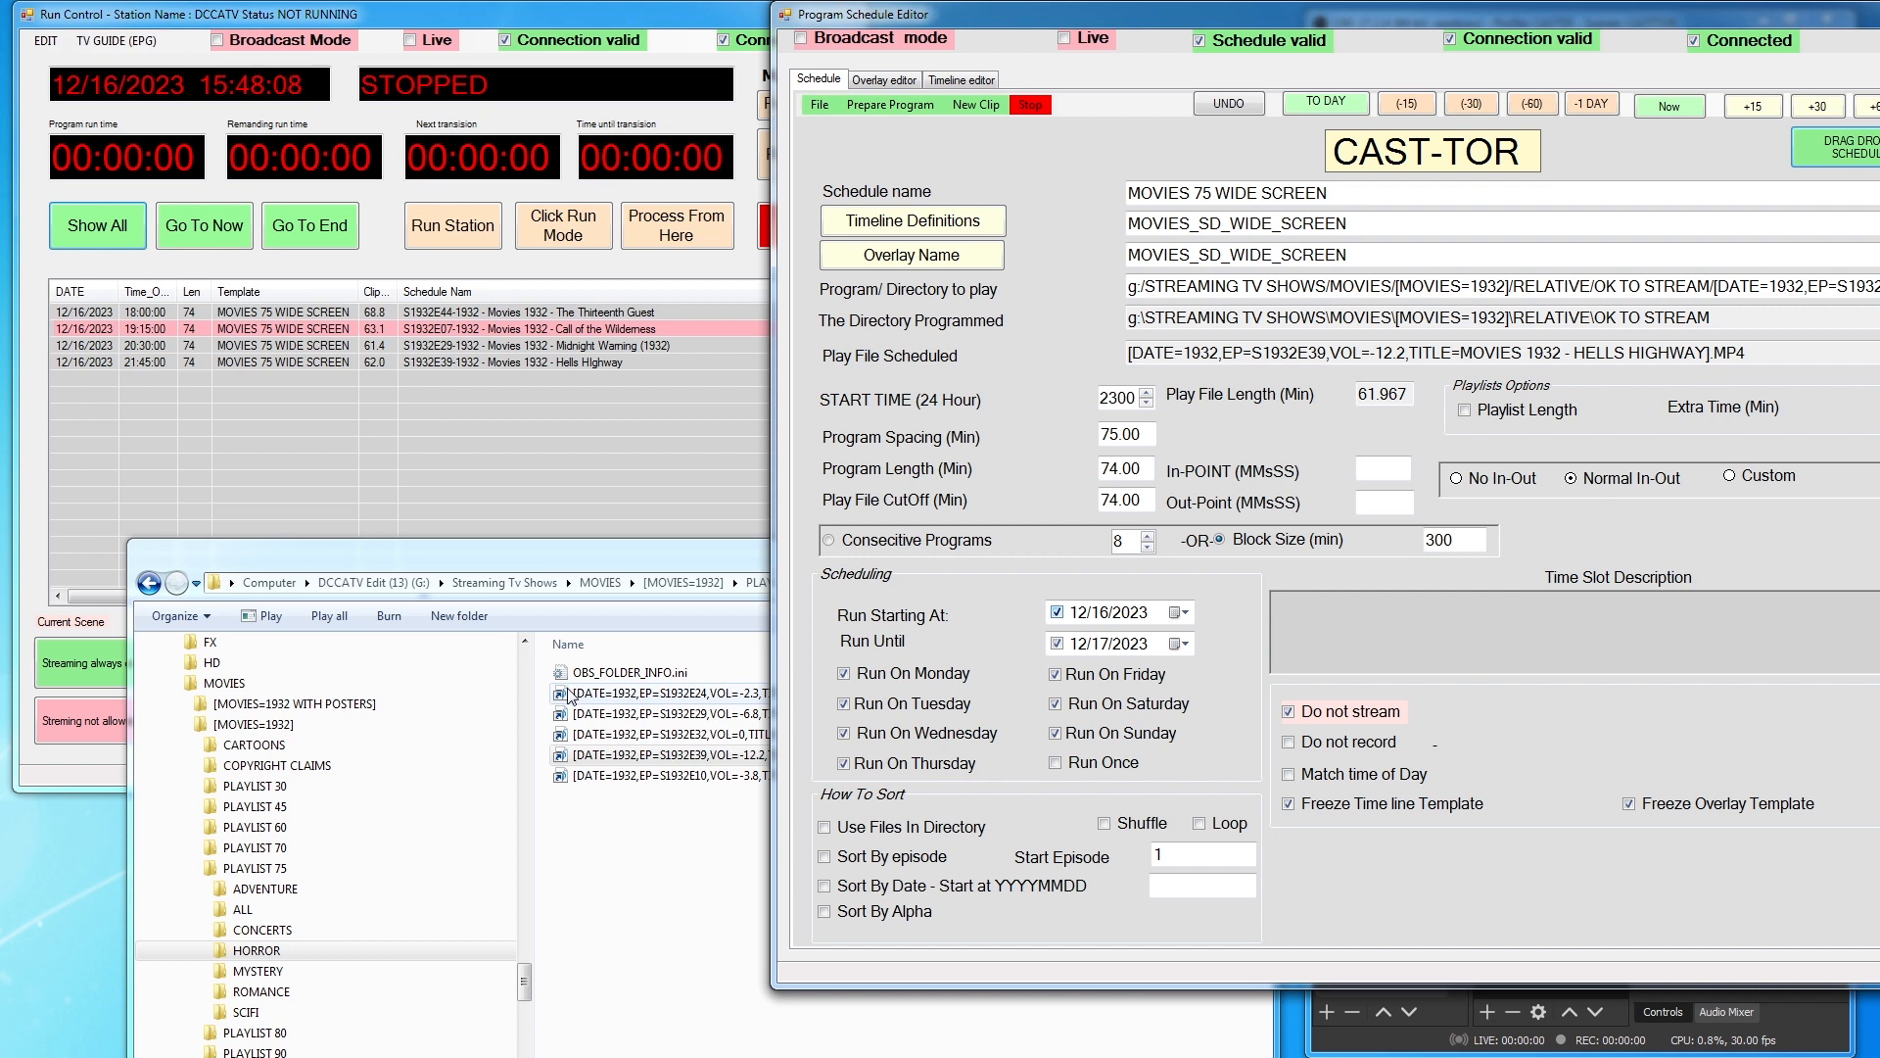
{"action": "left_click", "coordinate": [1186, 644]}
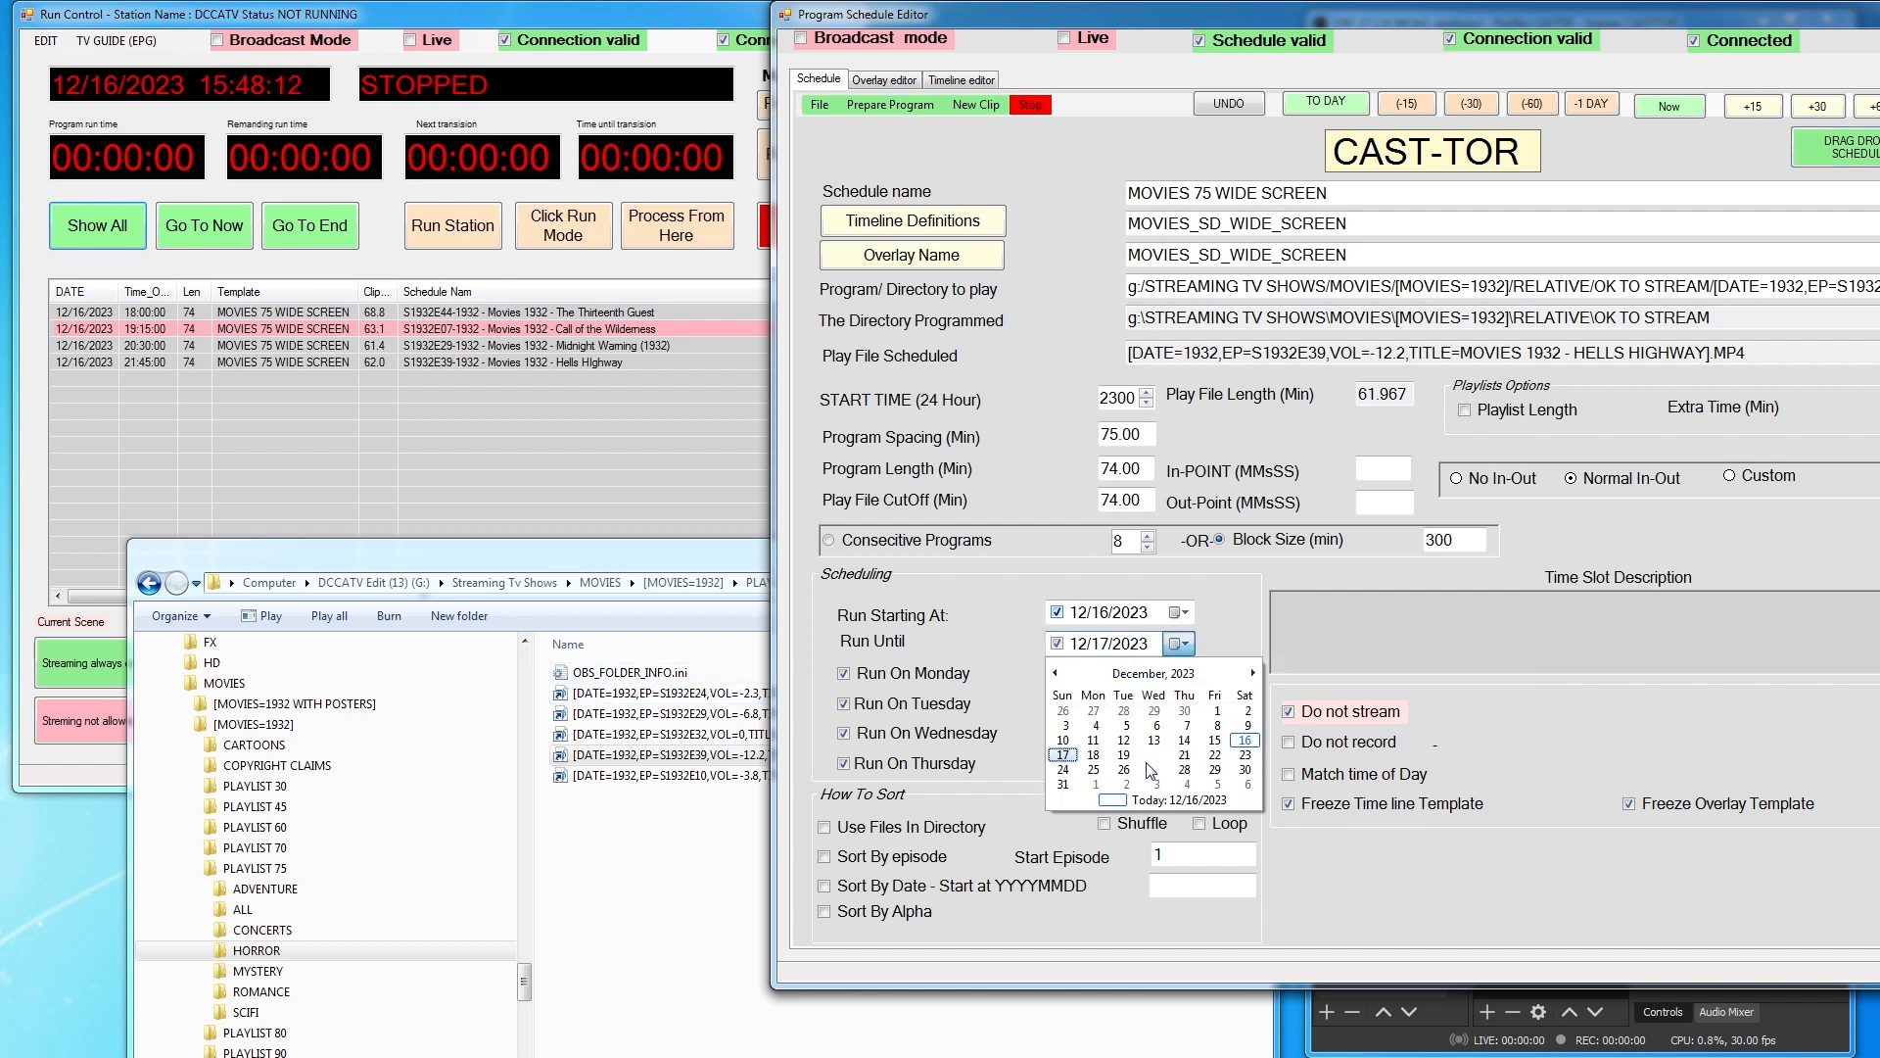
{"action": "left_click", "coordinate": [1245, 742]}
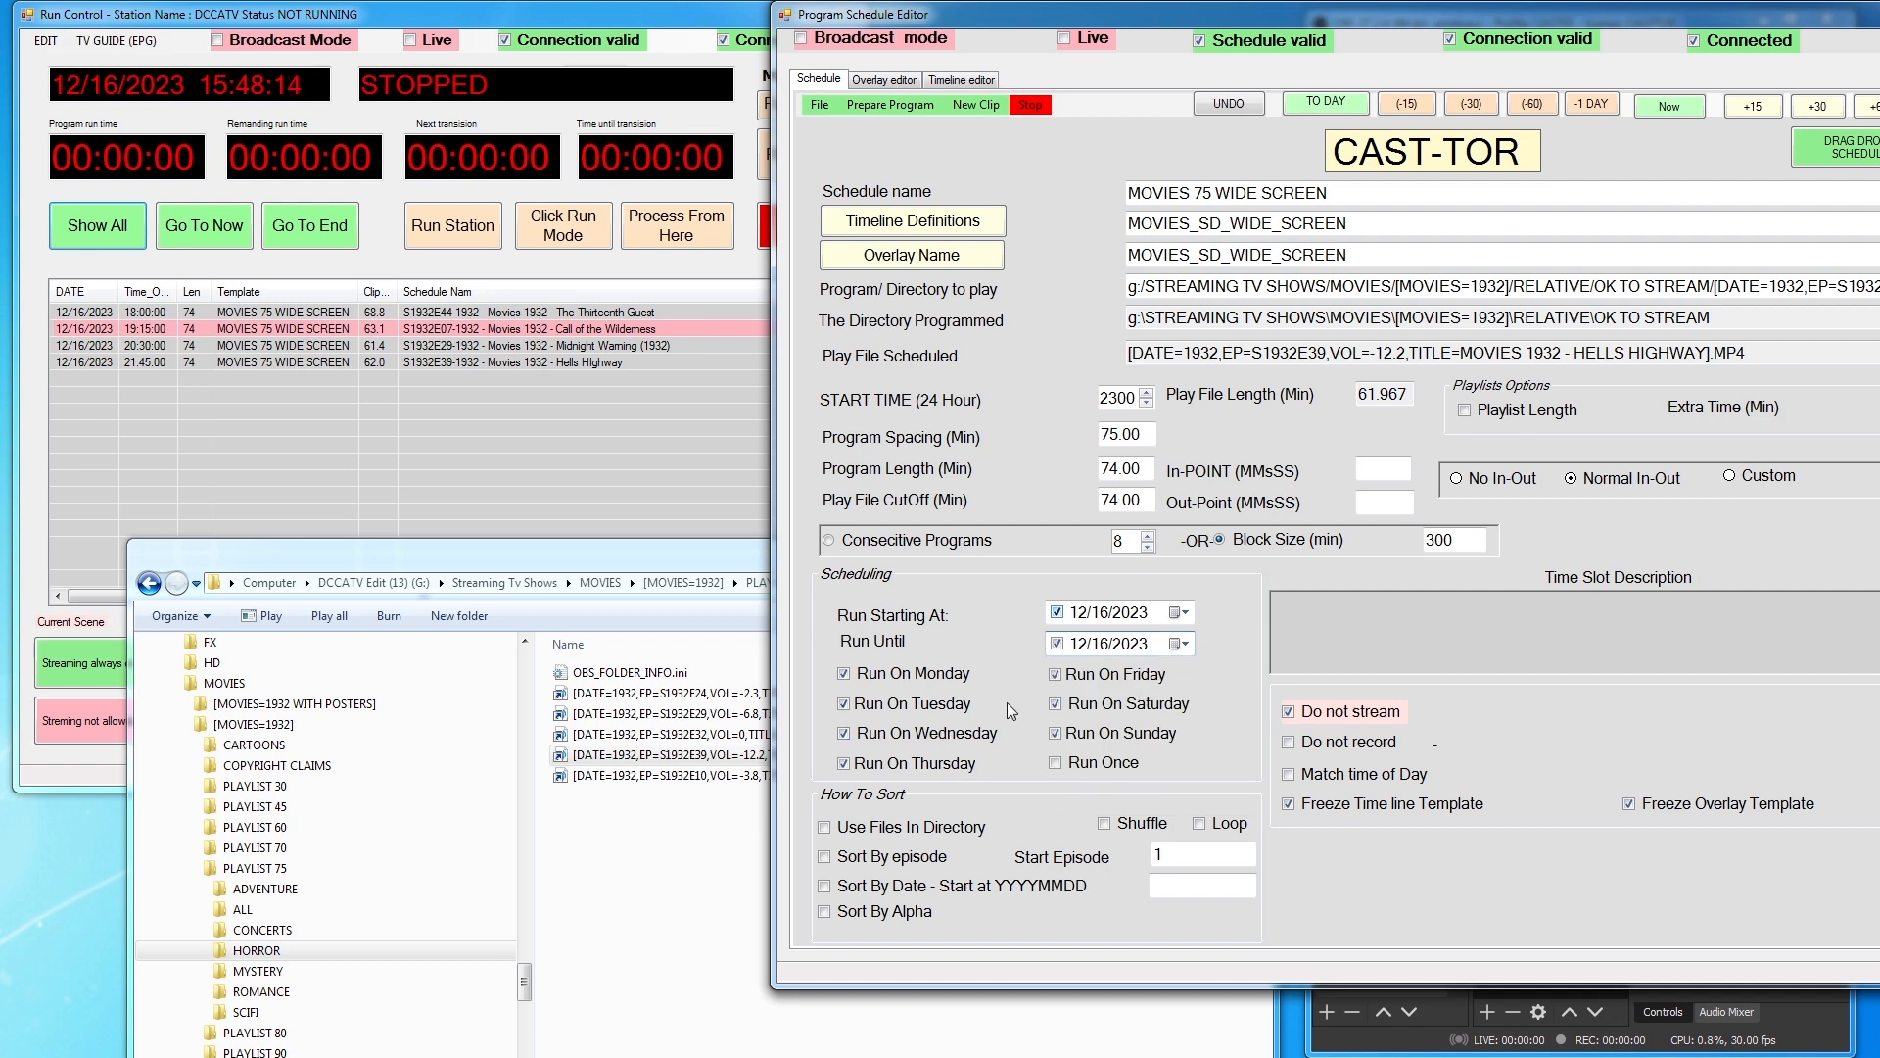
{"action": "left_click_drag", "start_coordinate": [566, 774], "coordinate": [1477, 293]}
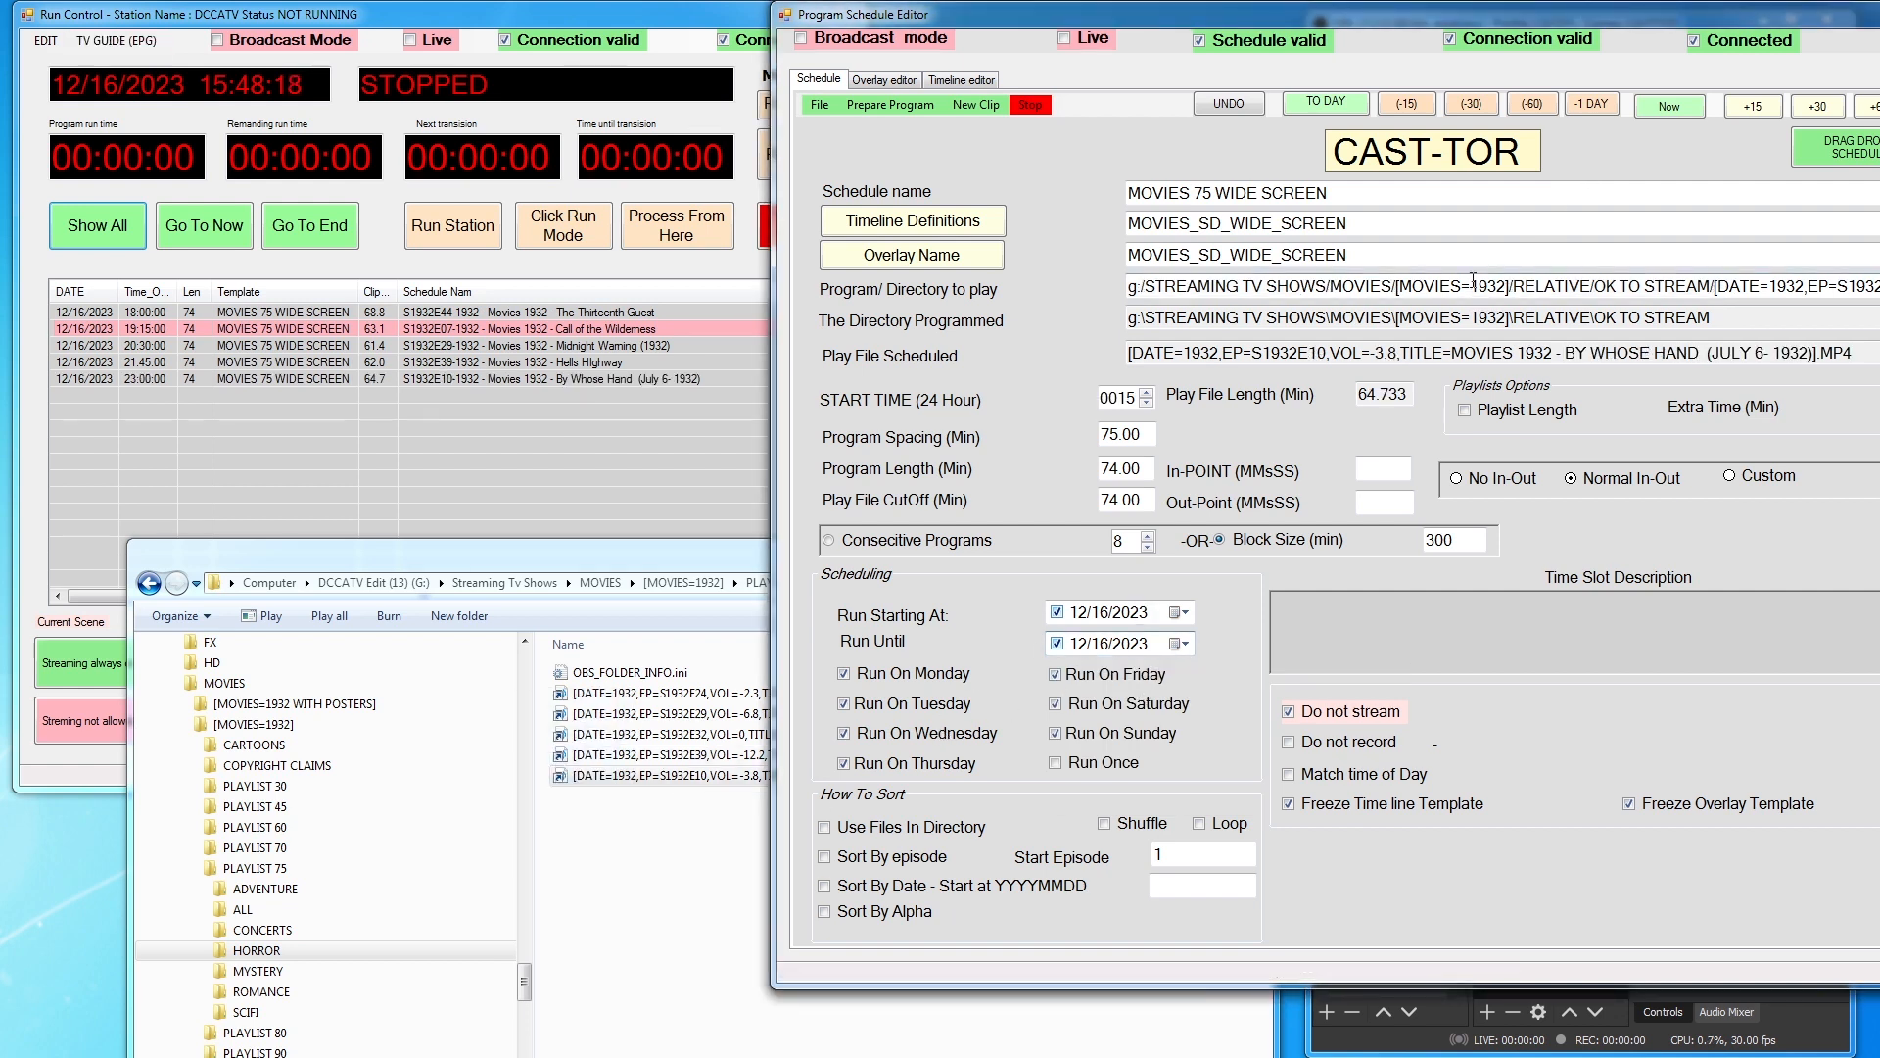
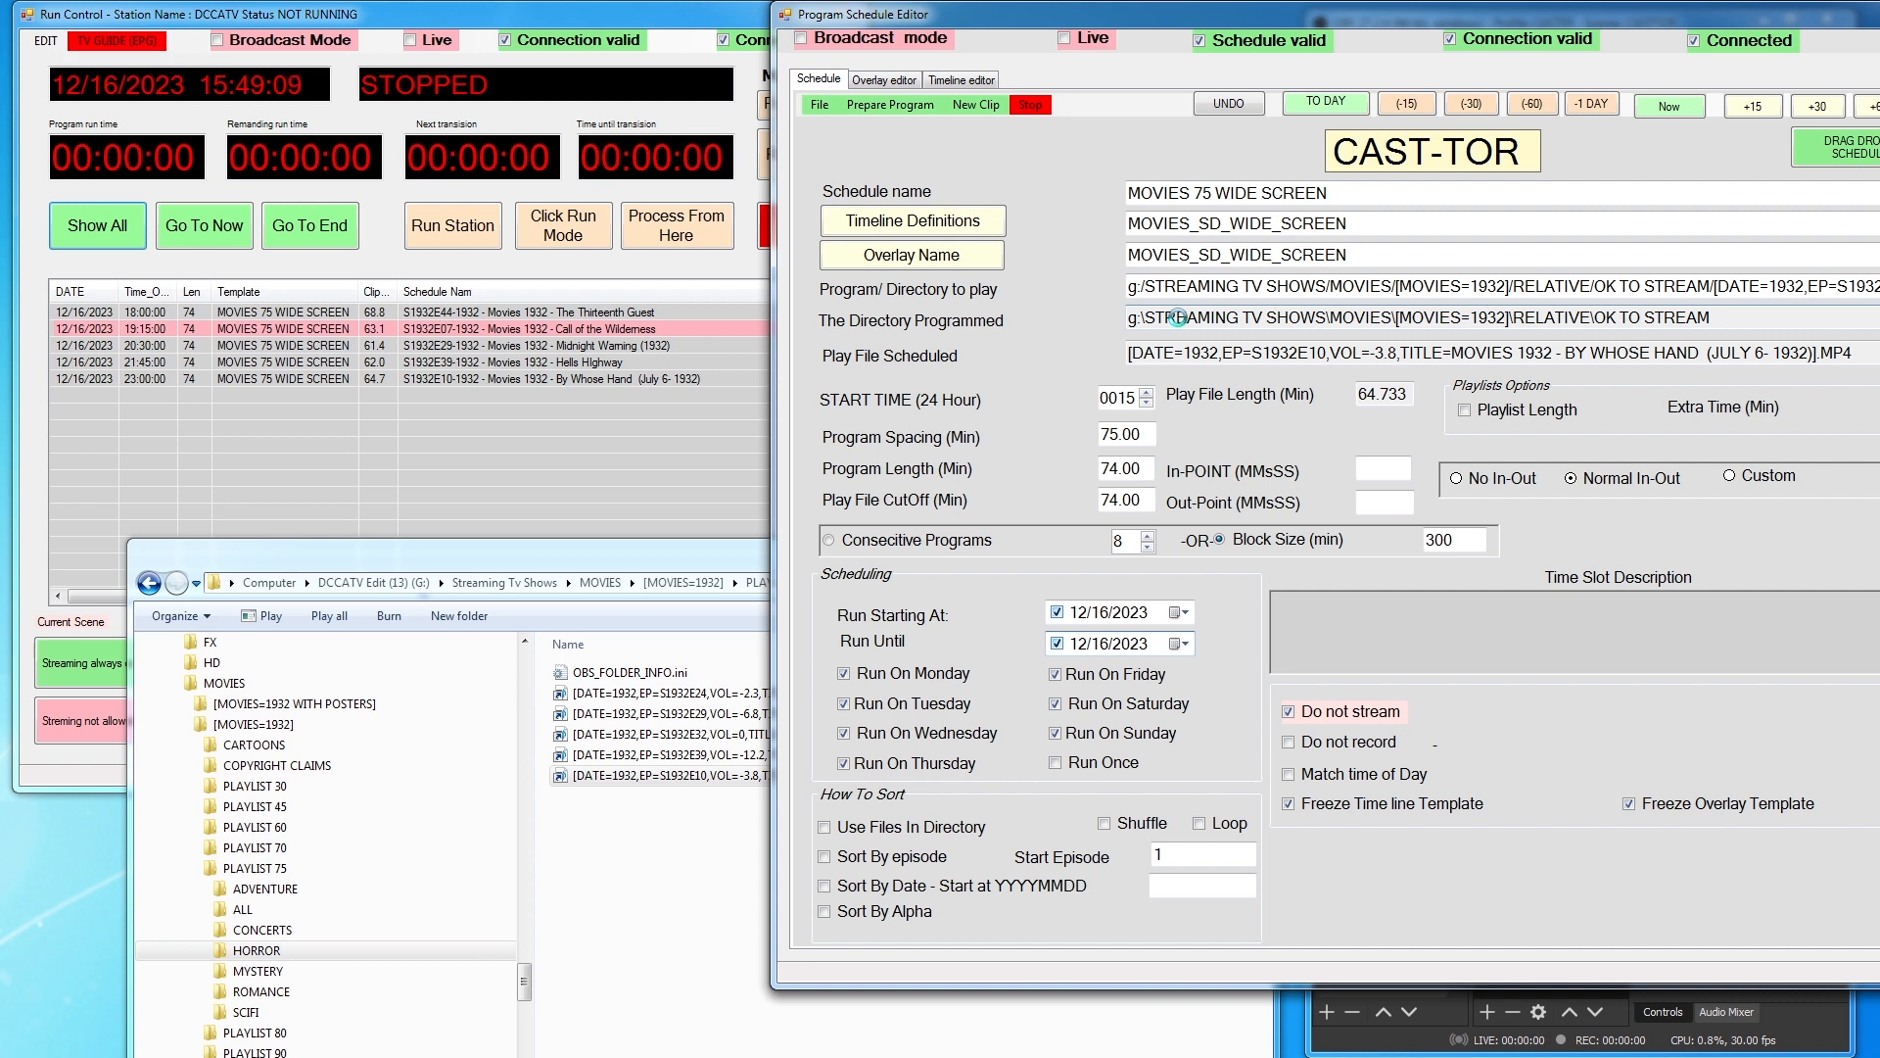
Enable Run Once and undo the last three program additions in the schedule
{"action": "left_click_drag", "start_coordinate": [1637, 20], "coordinate": [1368, 25]}
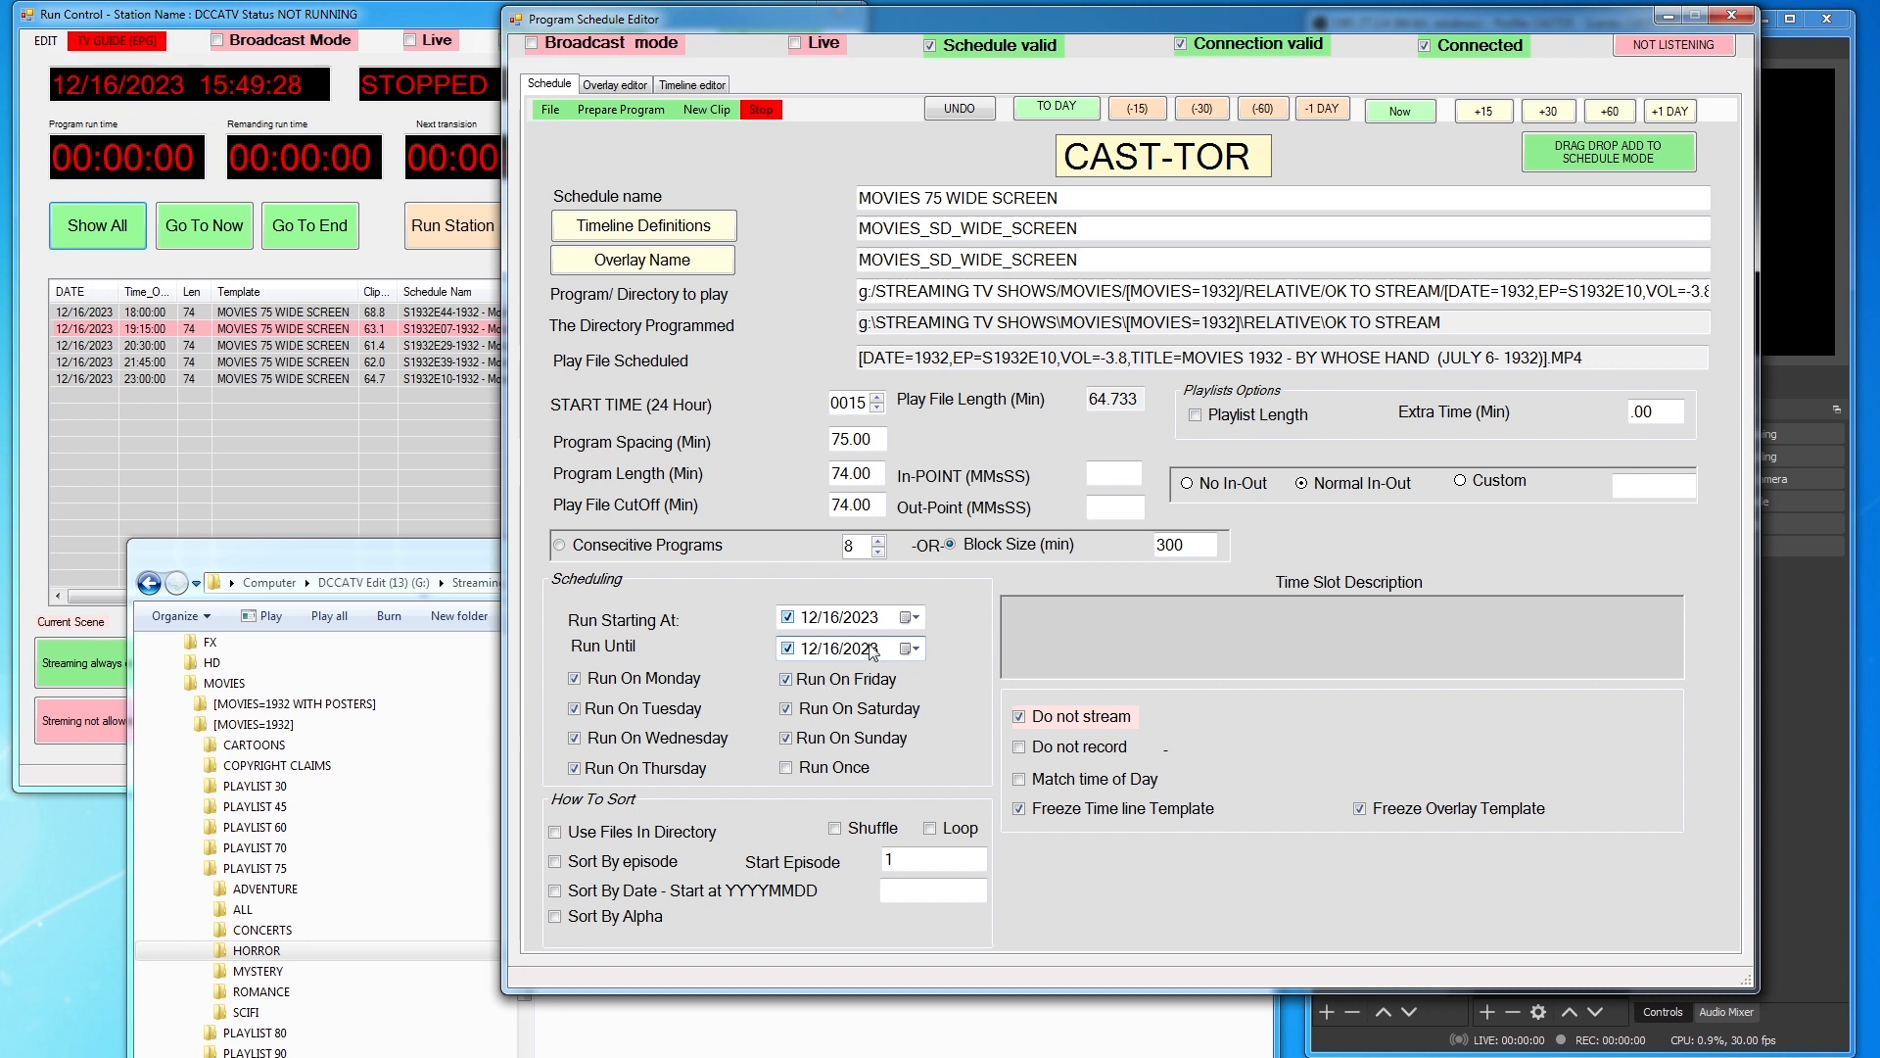
{"action": "left_click", "coordinate": [836, 774]}
{"action": "left_click", "coordinate": [961, 106]}
{"action": "left_click", "coordinate": [961, 106]}
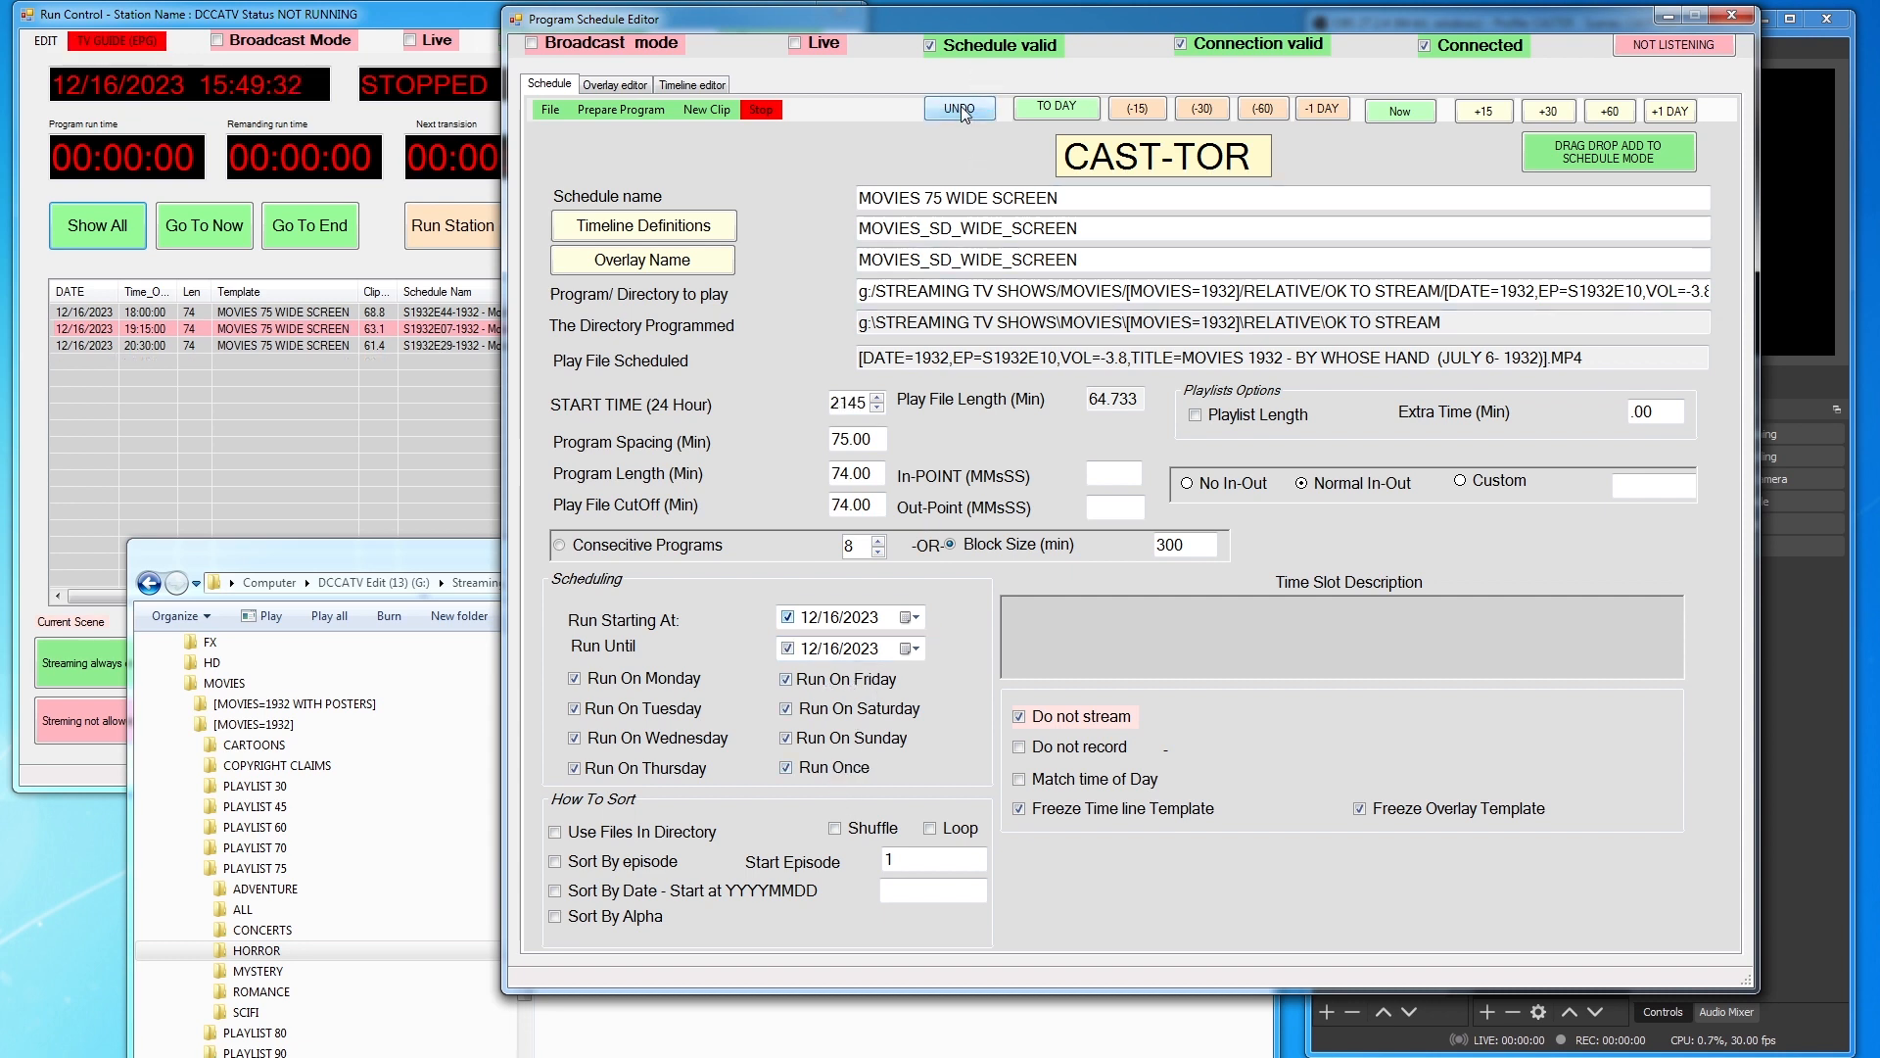
{"action": "left_click", "coordinate": [960, 106]}
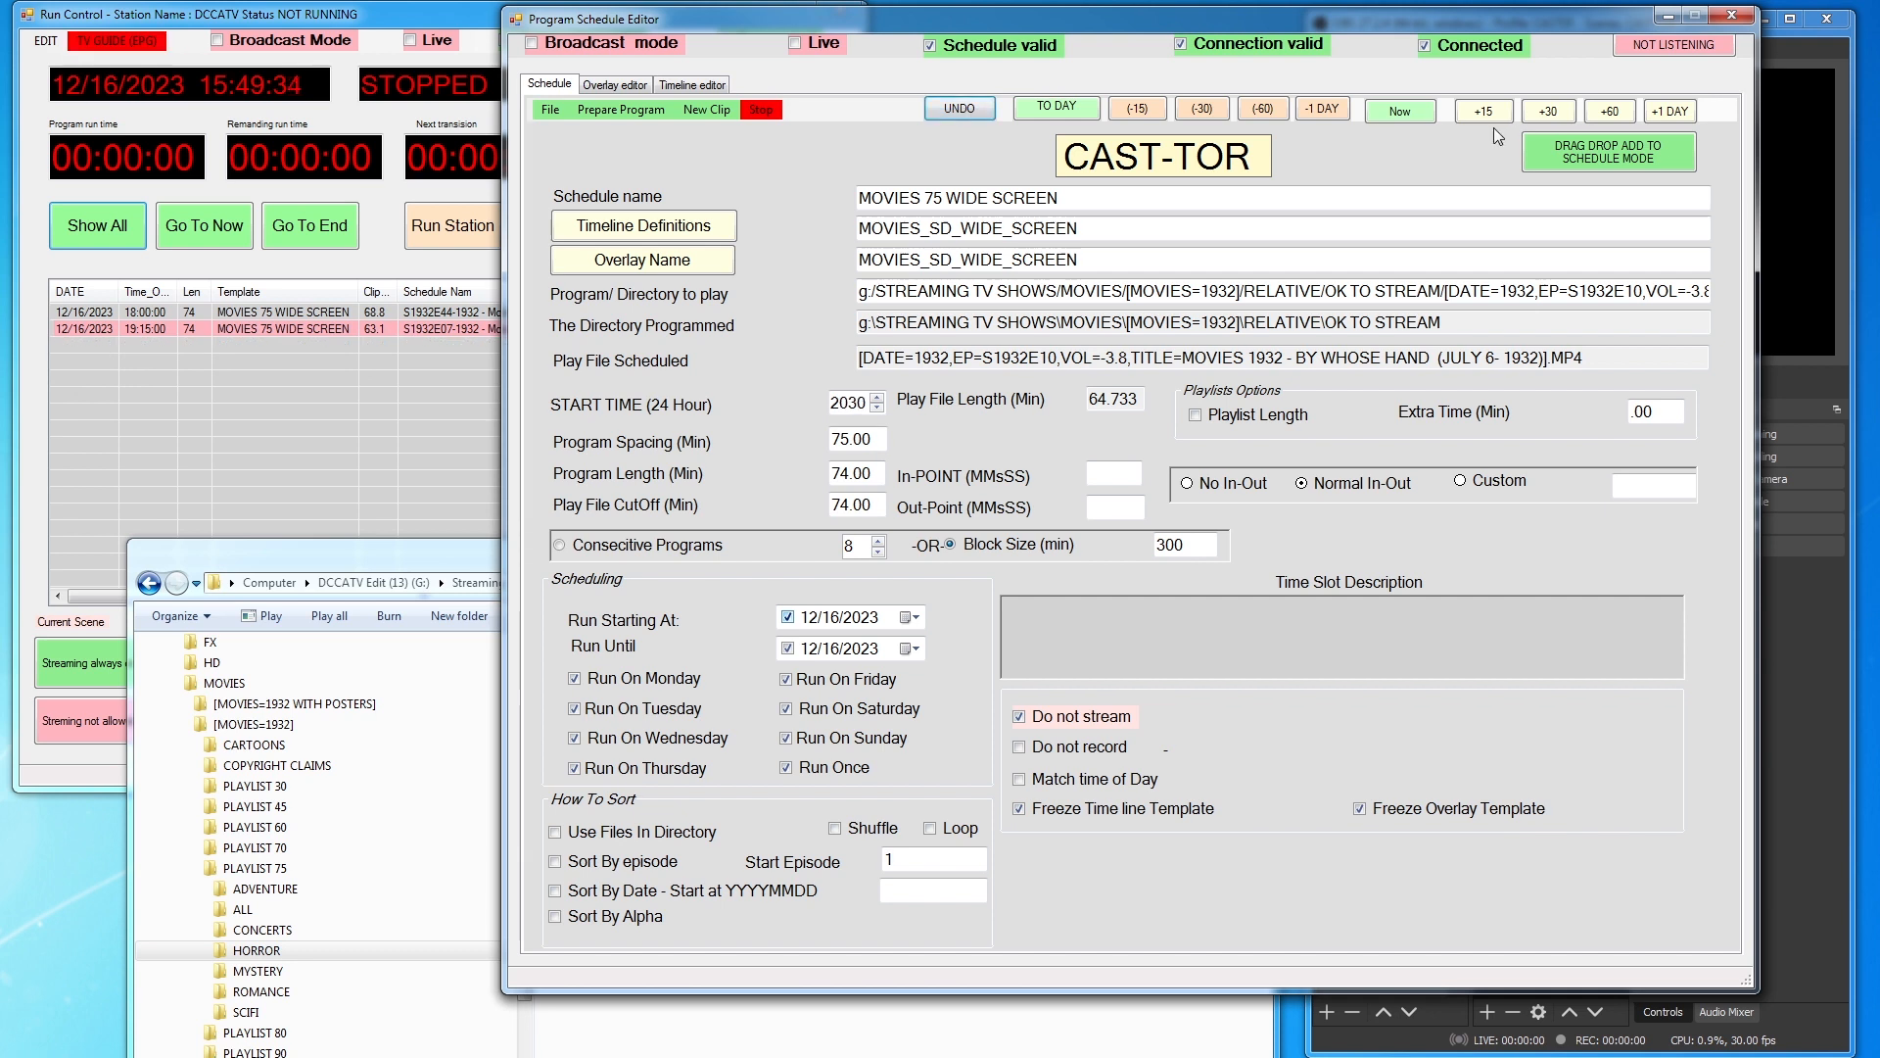
Schedule Hells Highway again by dropping its HORROR folder shortcut onto the program path field, and move the Explorer window out of the way
{"action": "left_click", "coordinate": [468, 558]}
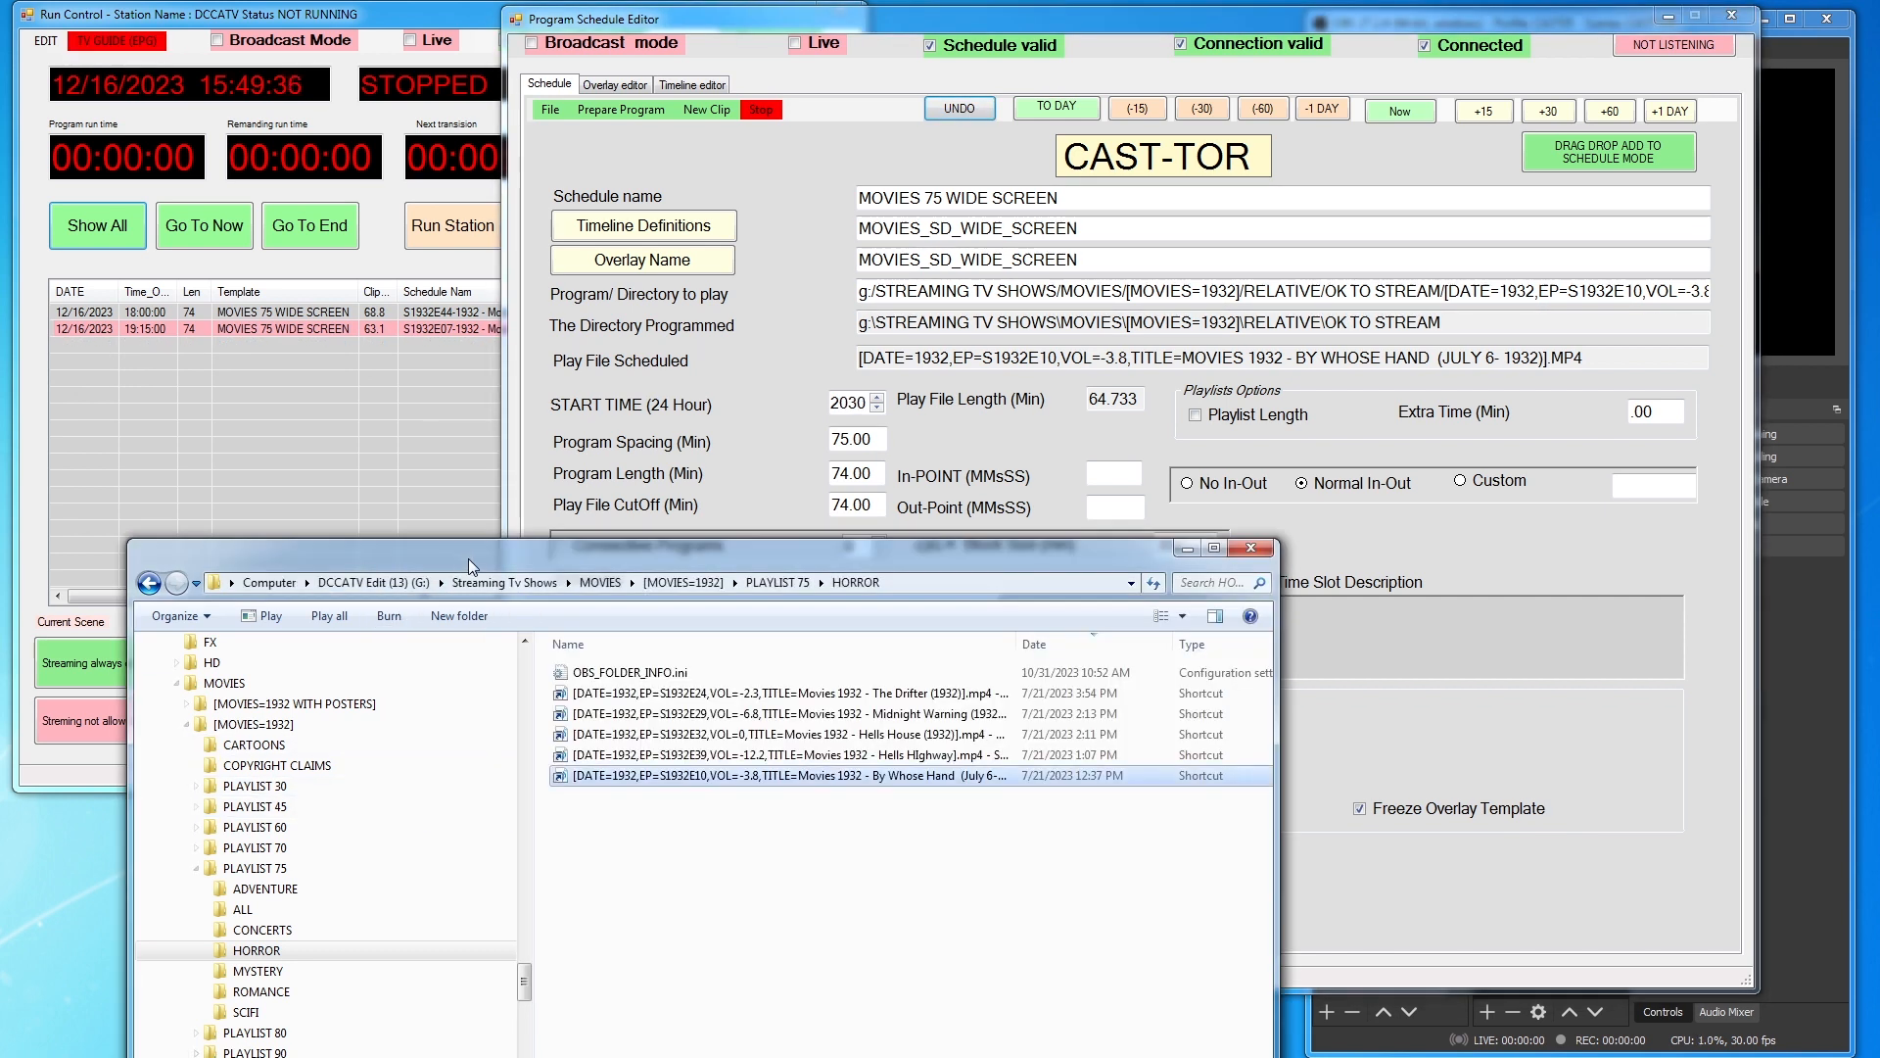
{"action": "left_click_drag", "start_coordinate": [566, 755], "coordinate": [1119, 299]}
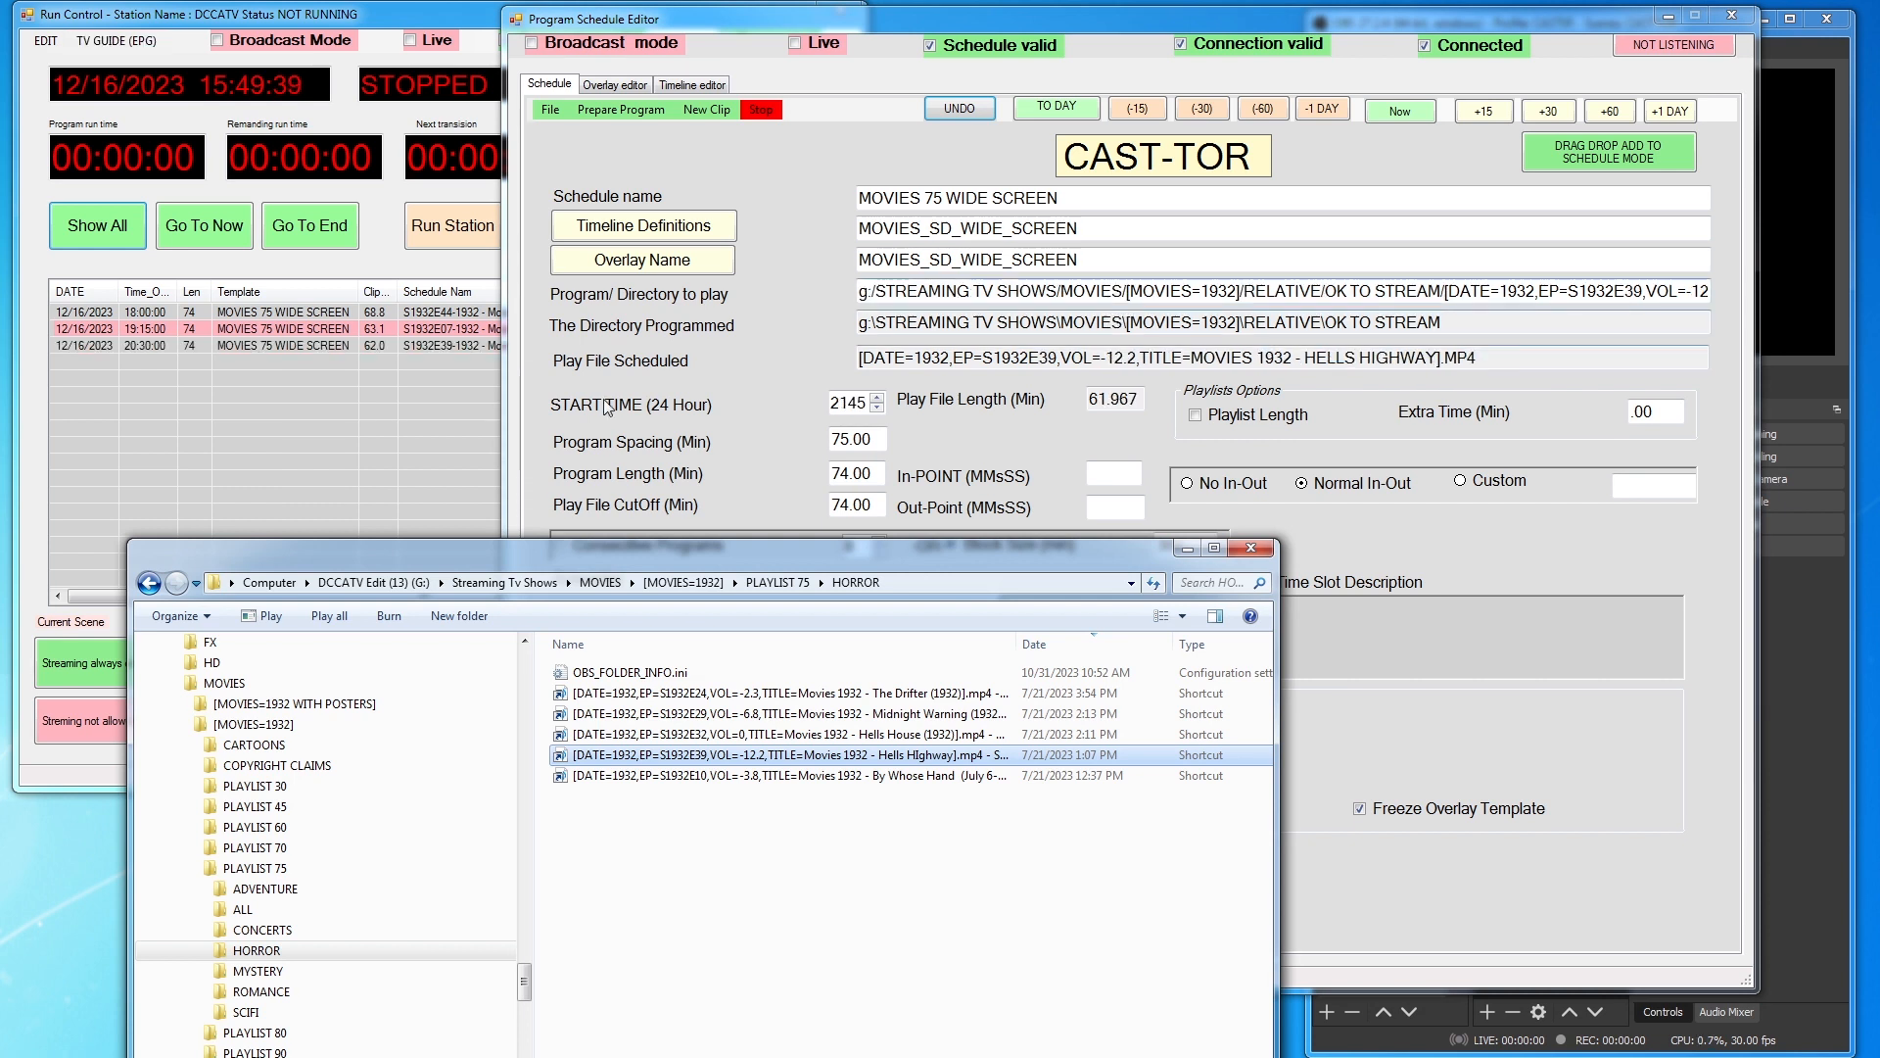
{"action": "left_click_drag", "start_coordinate": [1128, 554], "coordinate": [1046, 778]}
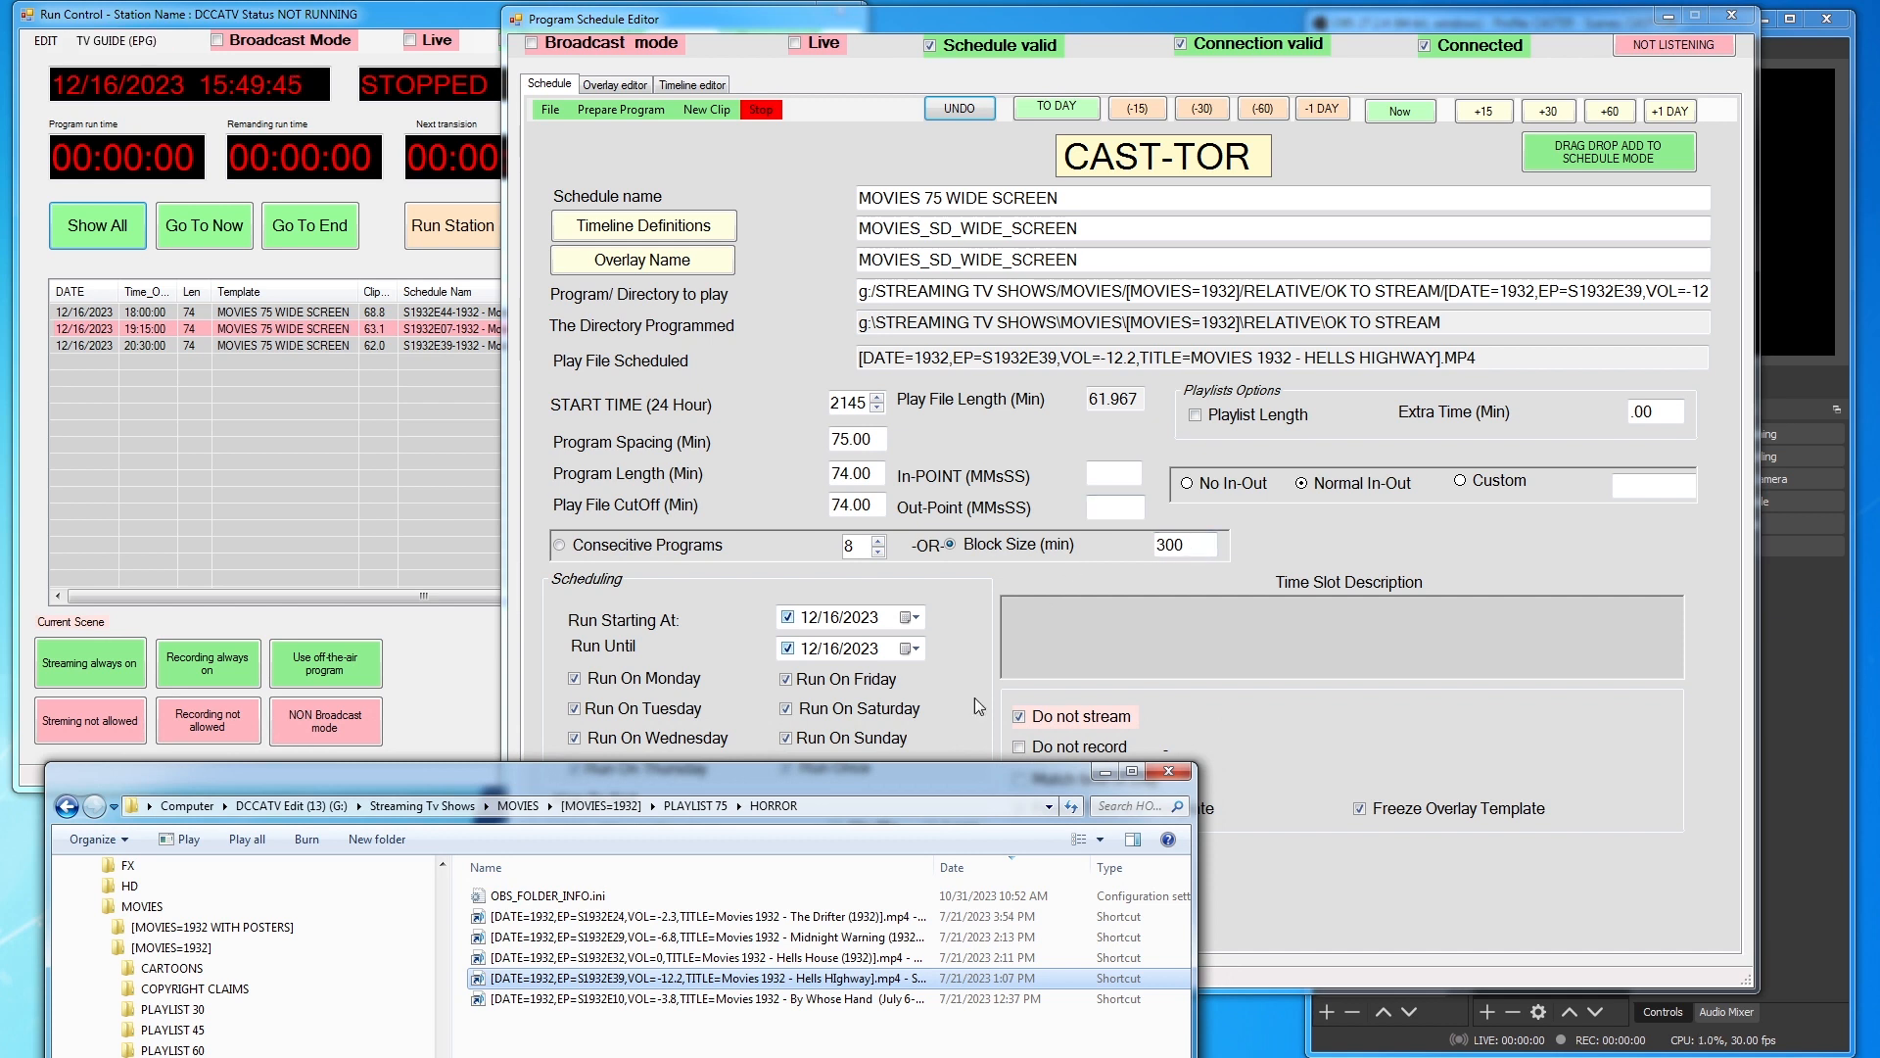
{"action": "left_click_drag", "start_coordinate": [961, 783], "coordinate": [1242, 478]}
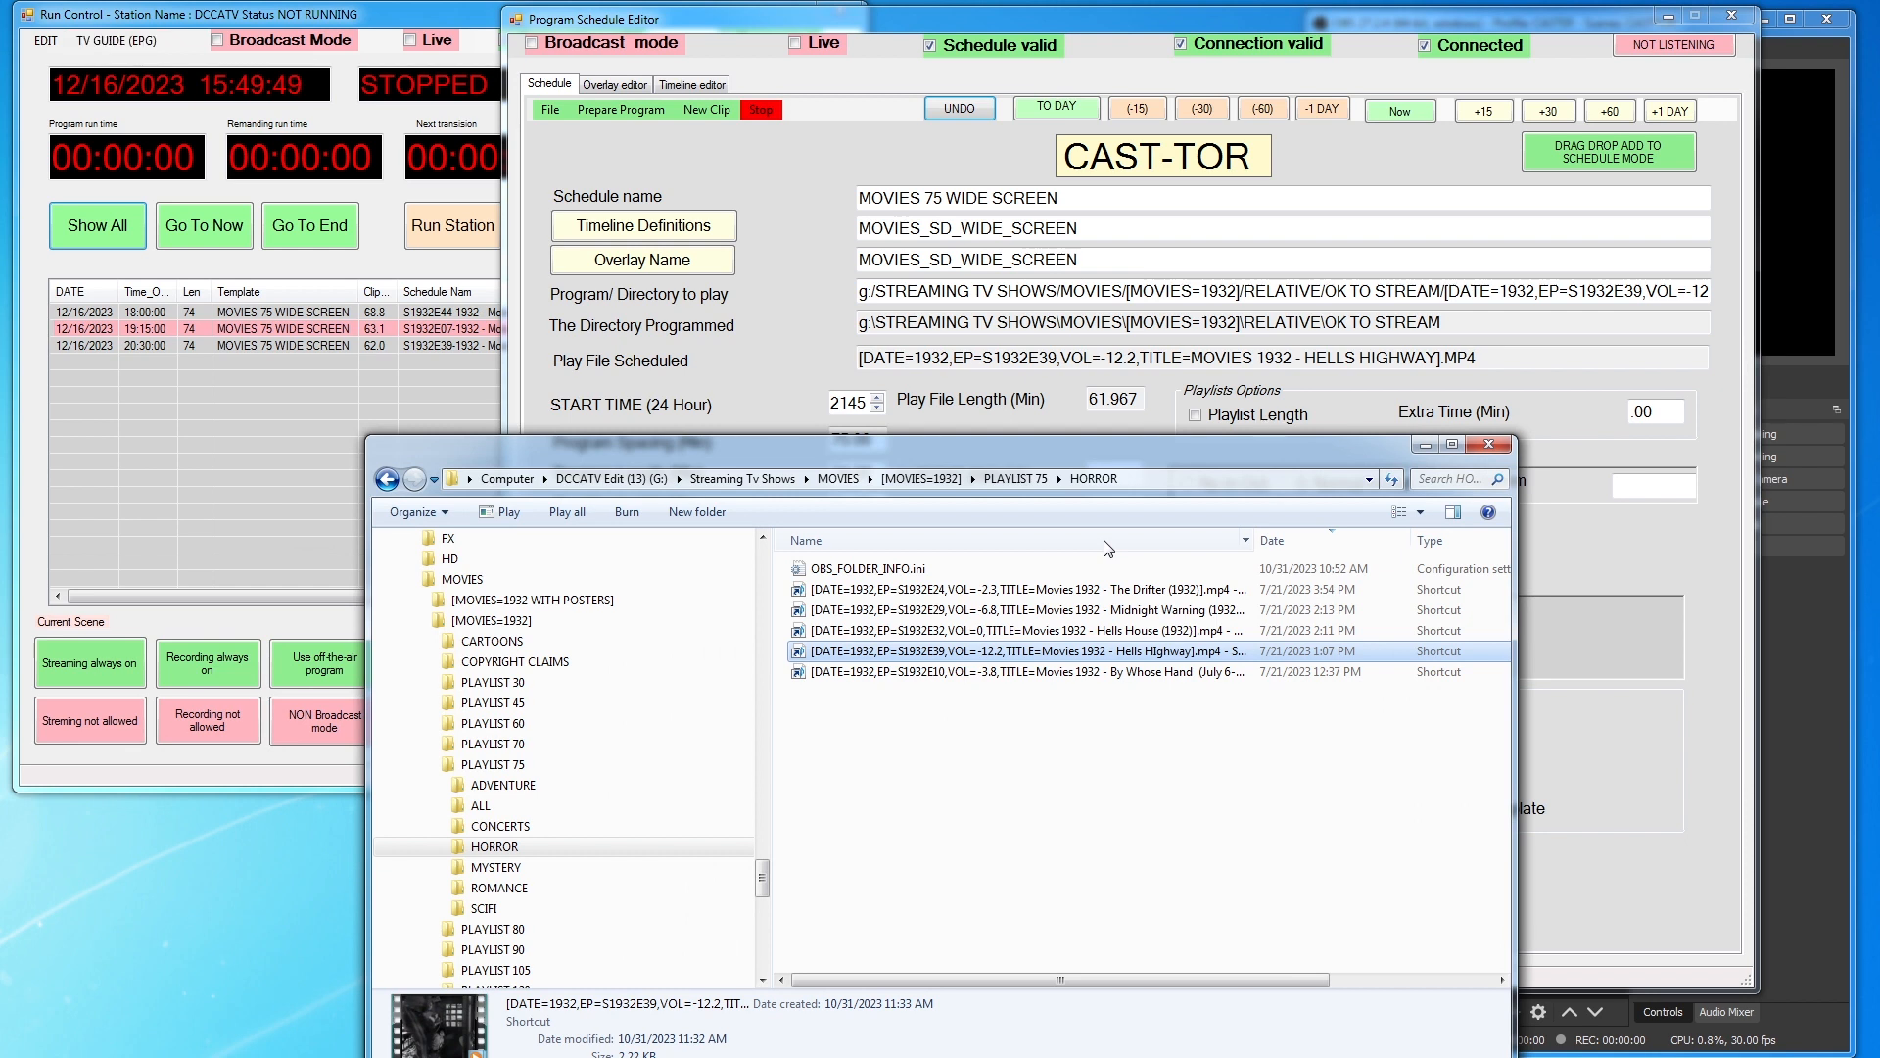
{"action": "left_click_drag", "start_coordinate": [1249, 449], "coordinate": [1148, 698]}
Deactivate the drag-and-drop schedule mode and move the Program Schedule Editor to uncover the OBS preview
{"action": "left_click", "coordinate": [1604, 147]}
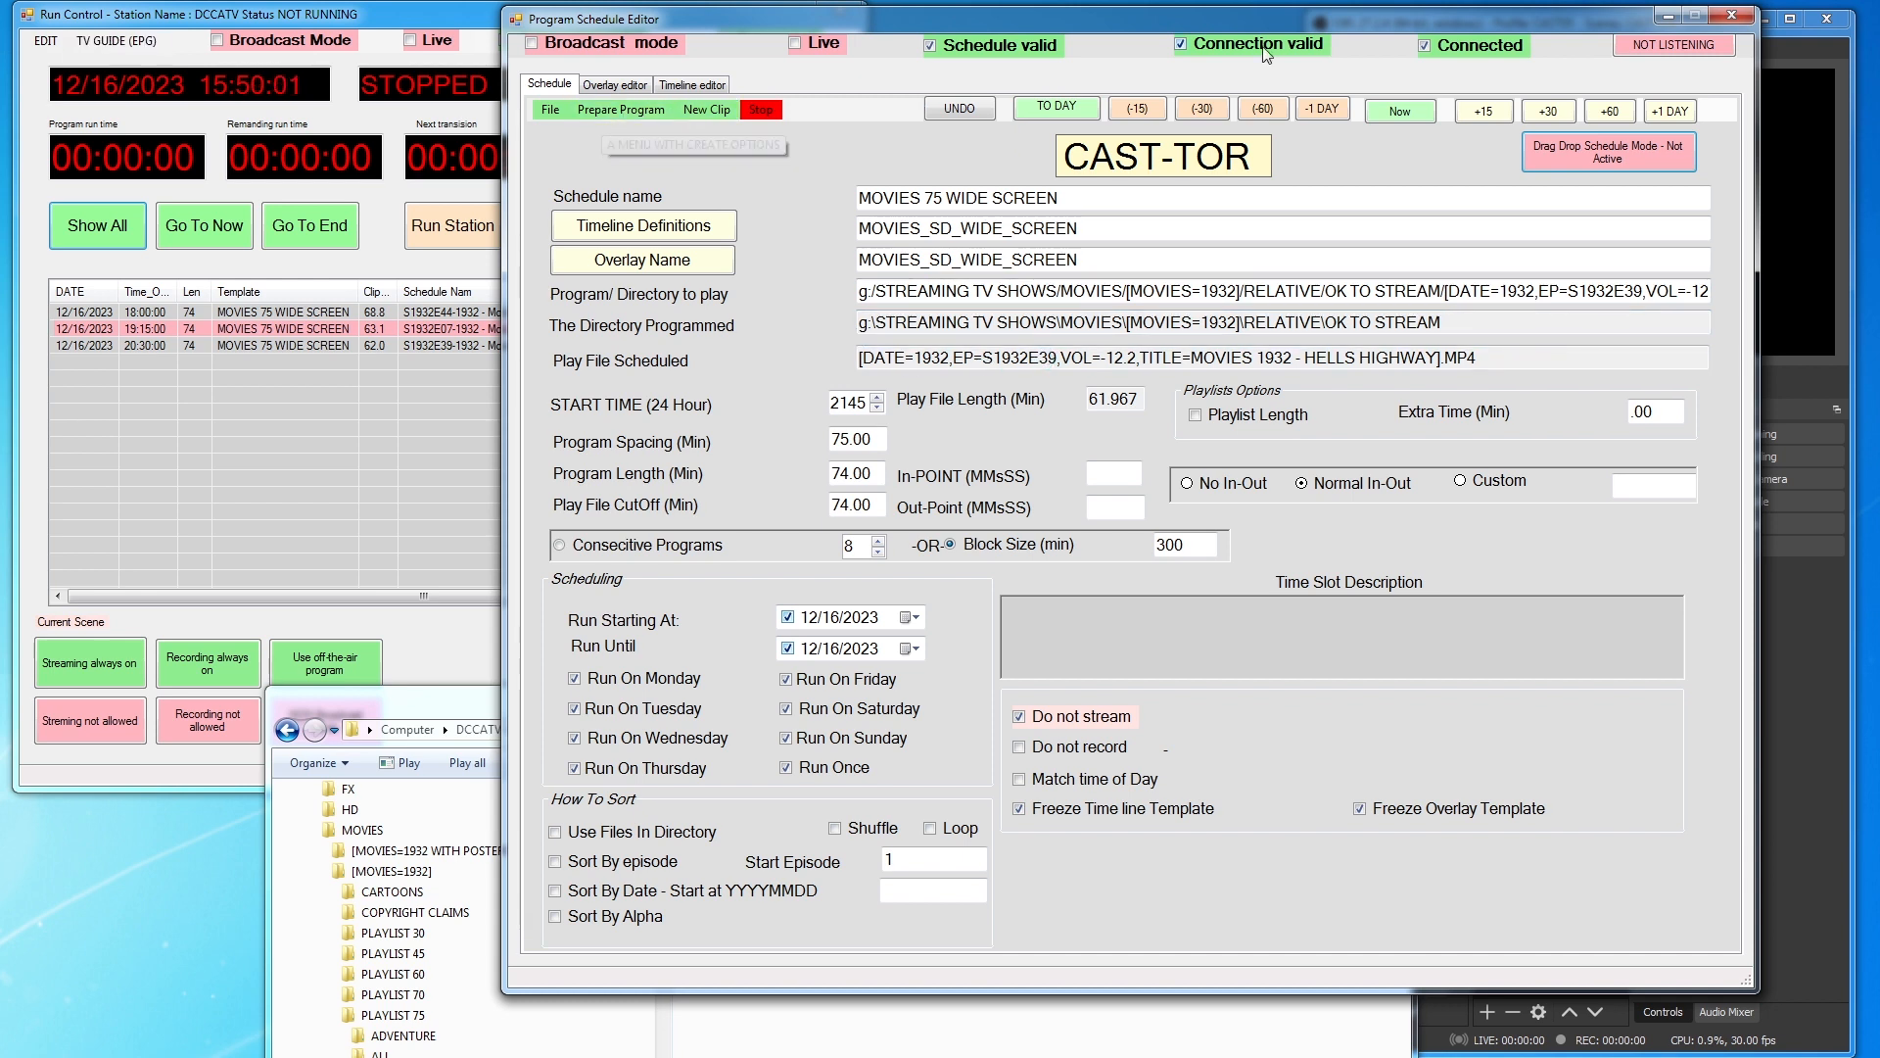
{"action": "left_click_drag", "start_coordinate": [1307, 20], "coordinate": [882, 15]}
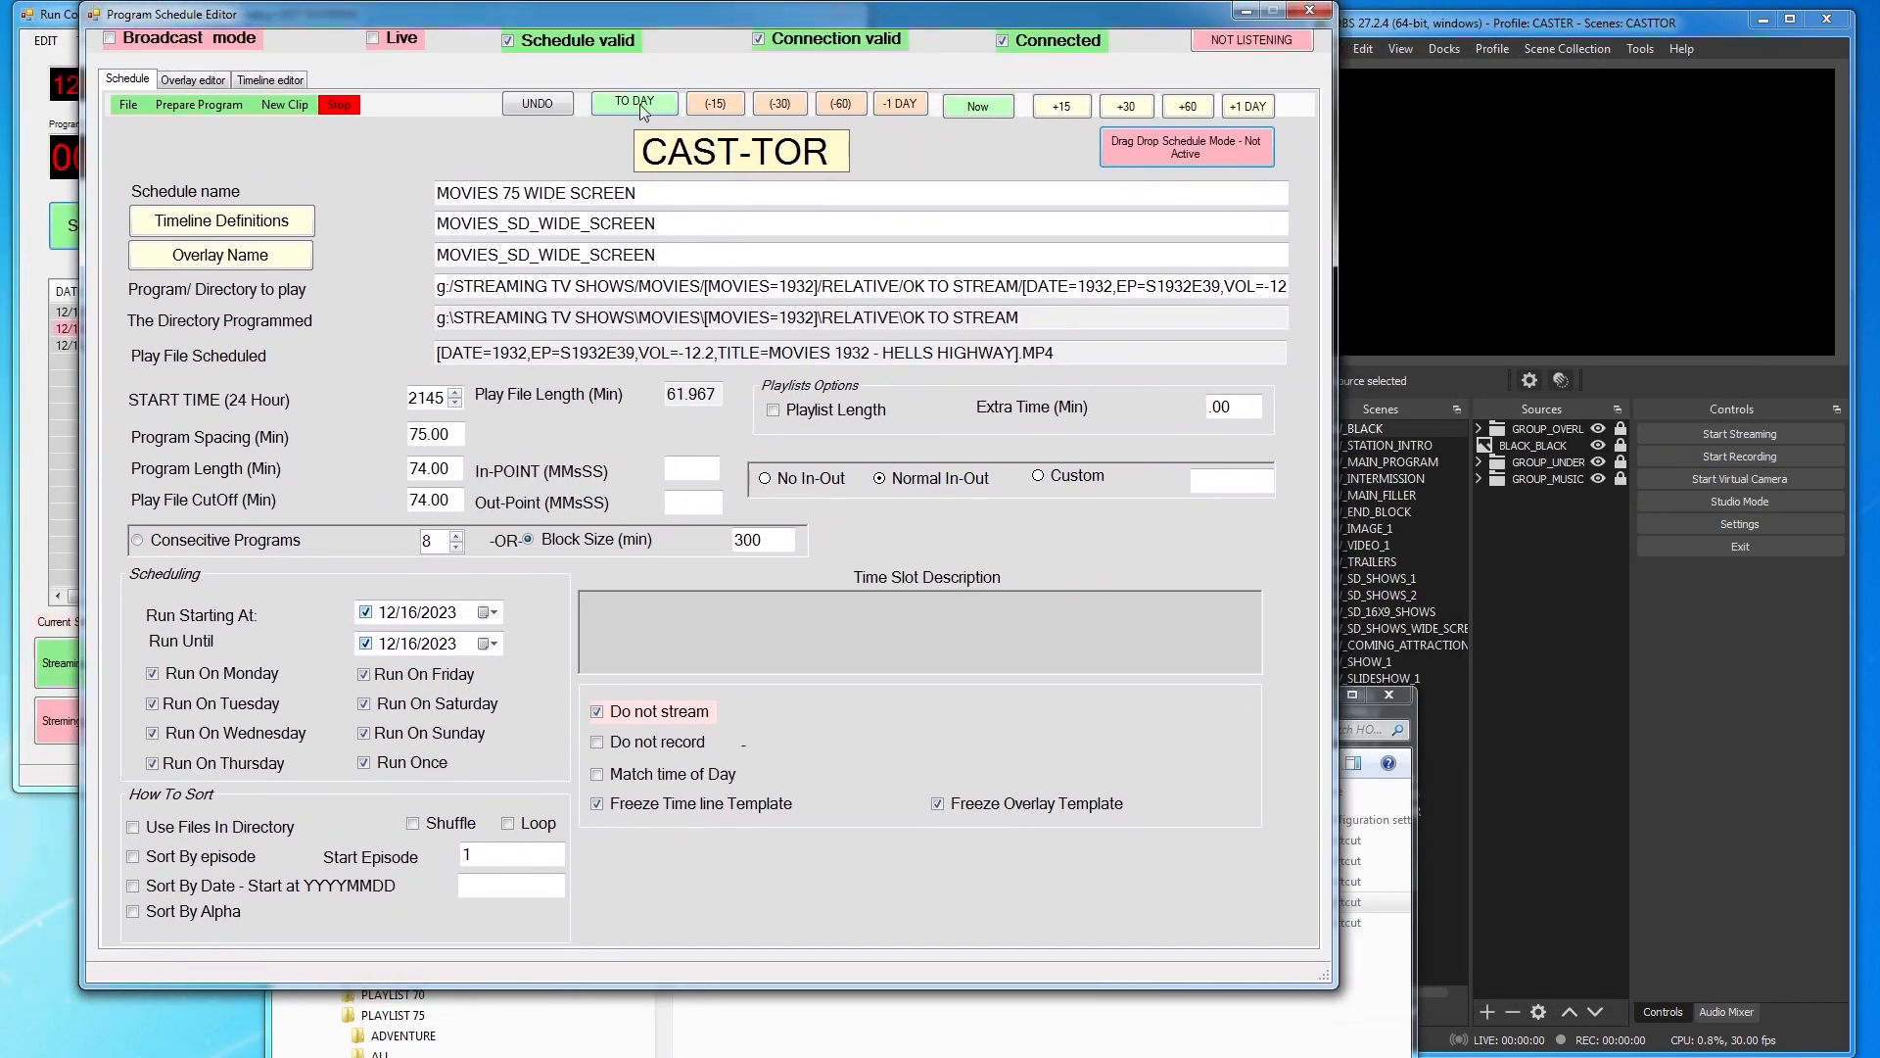
Play the Hells Highway episode directly from the schedule editor, repeating the play command to start it
{"action": "left_click", "coordinate": [221, 110]}
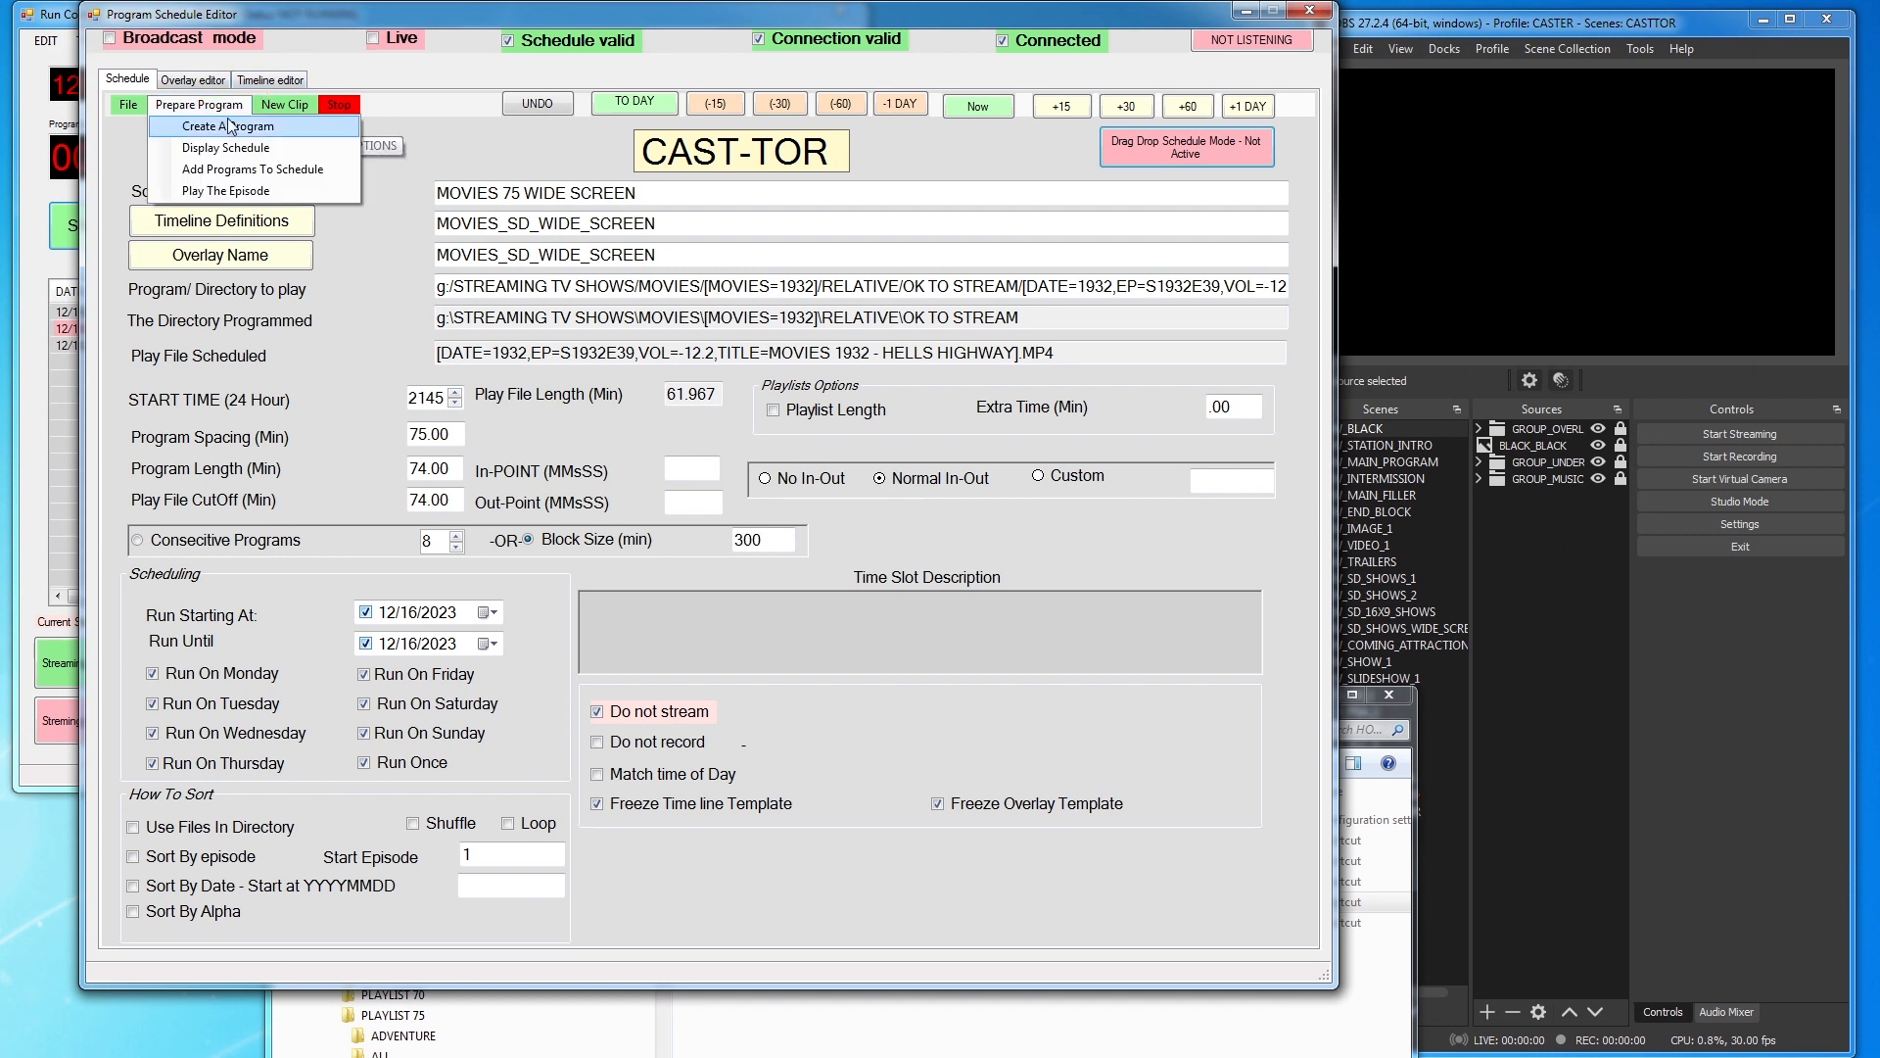
{"action": "left_click", "coordinate": [249, 190]}
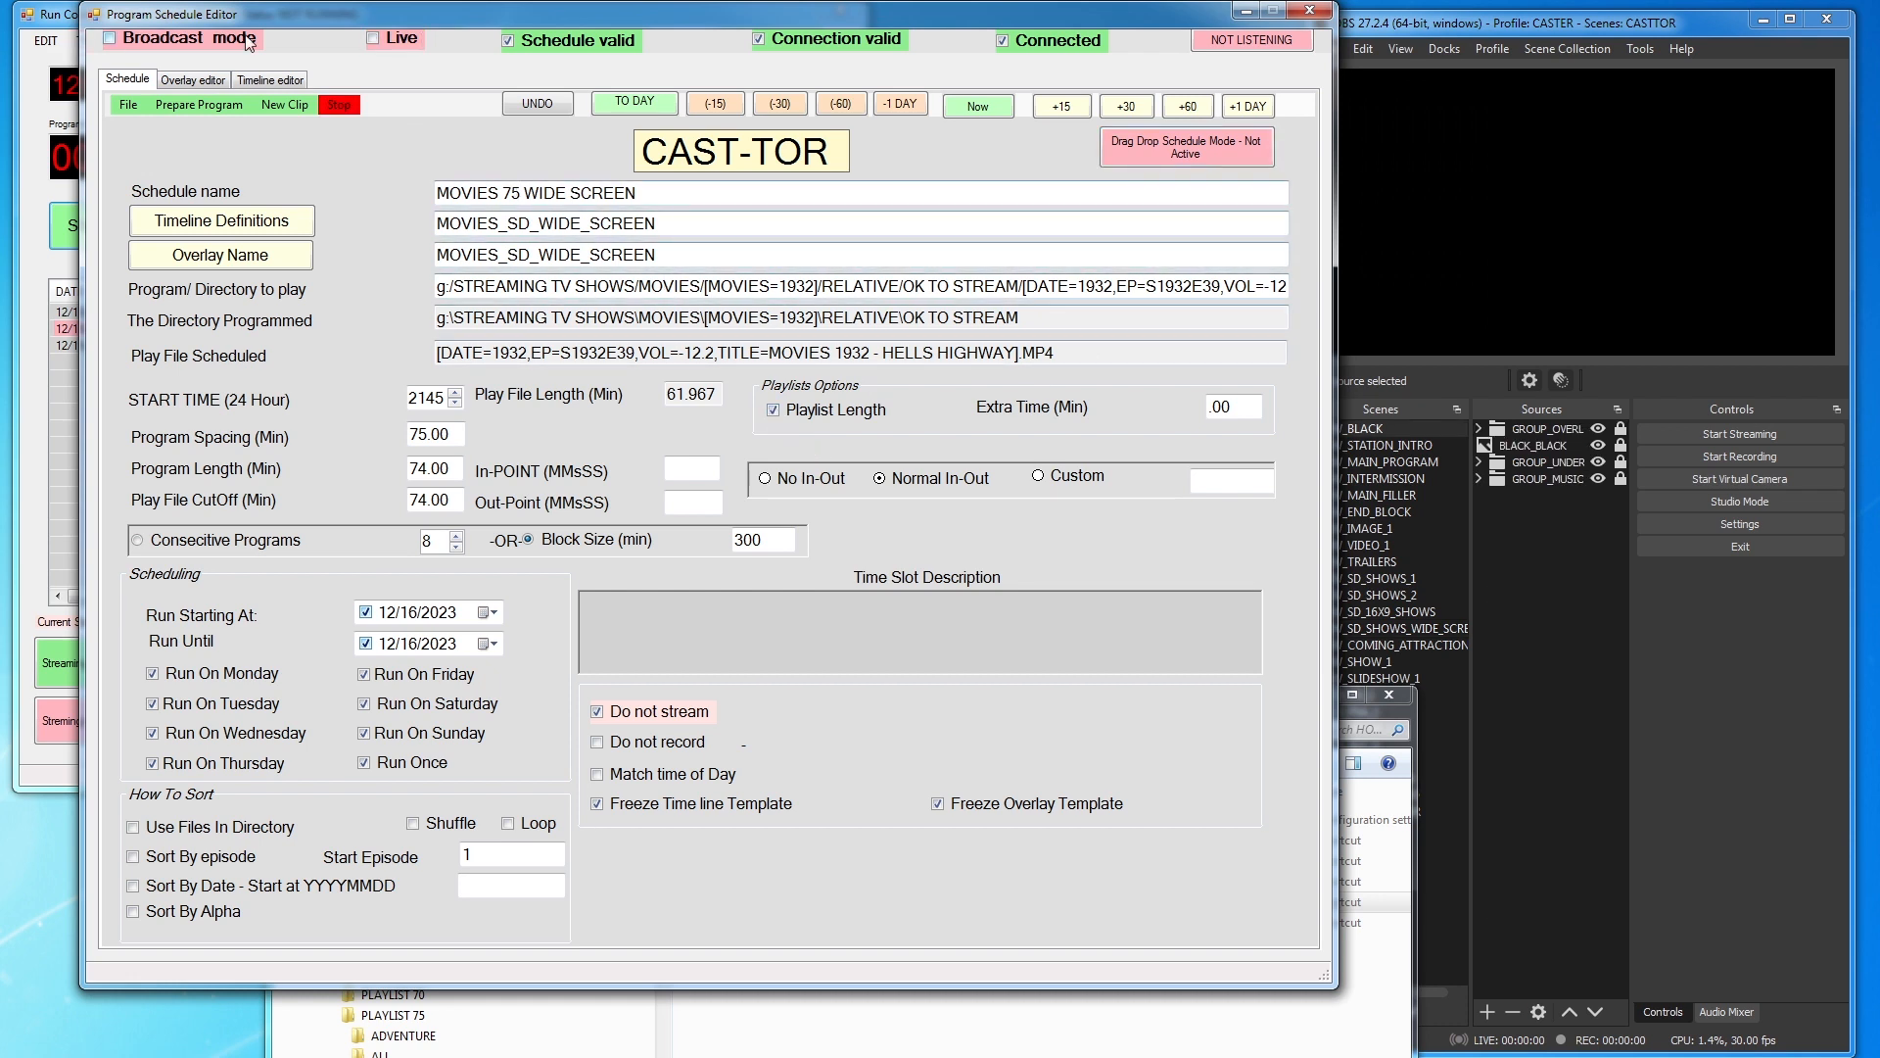
{"action": "left_click", "coordinate": [233, 108]}
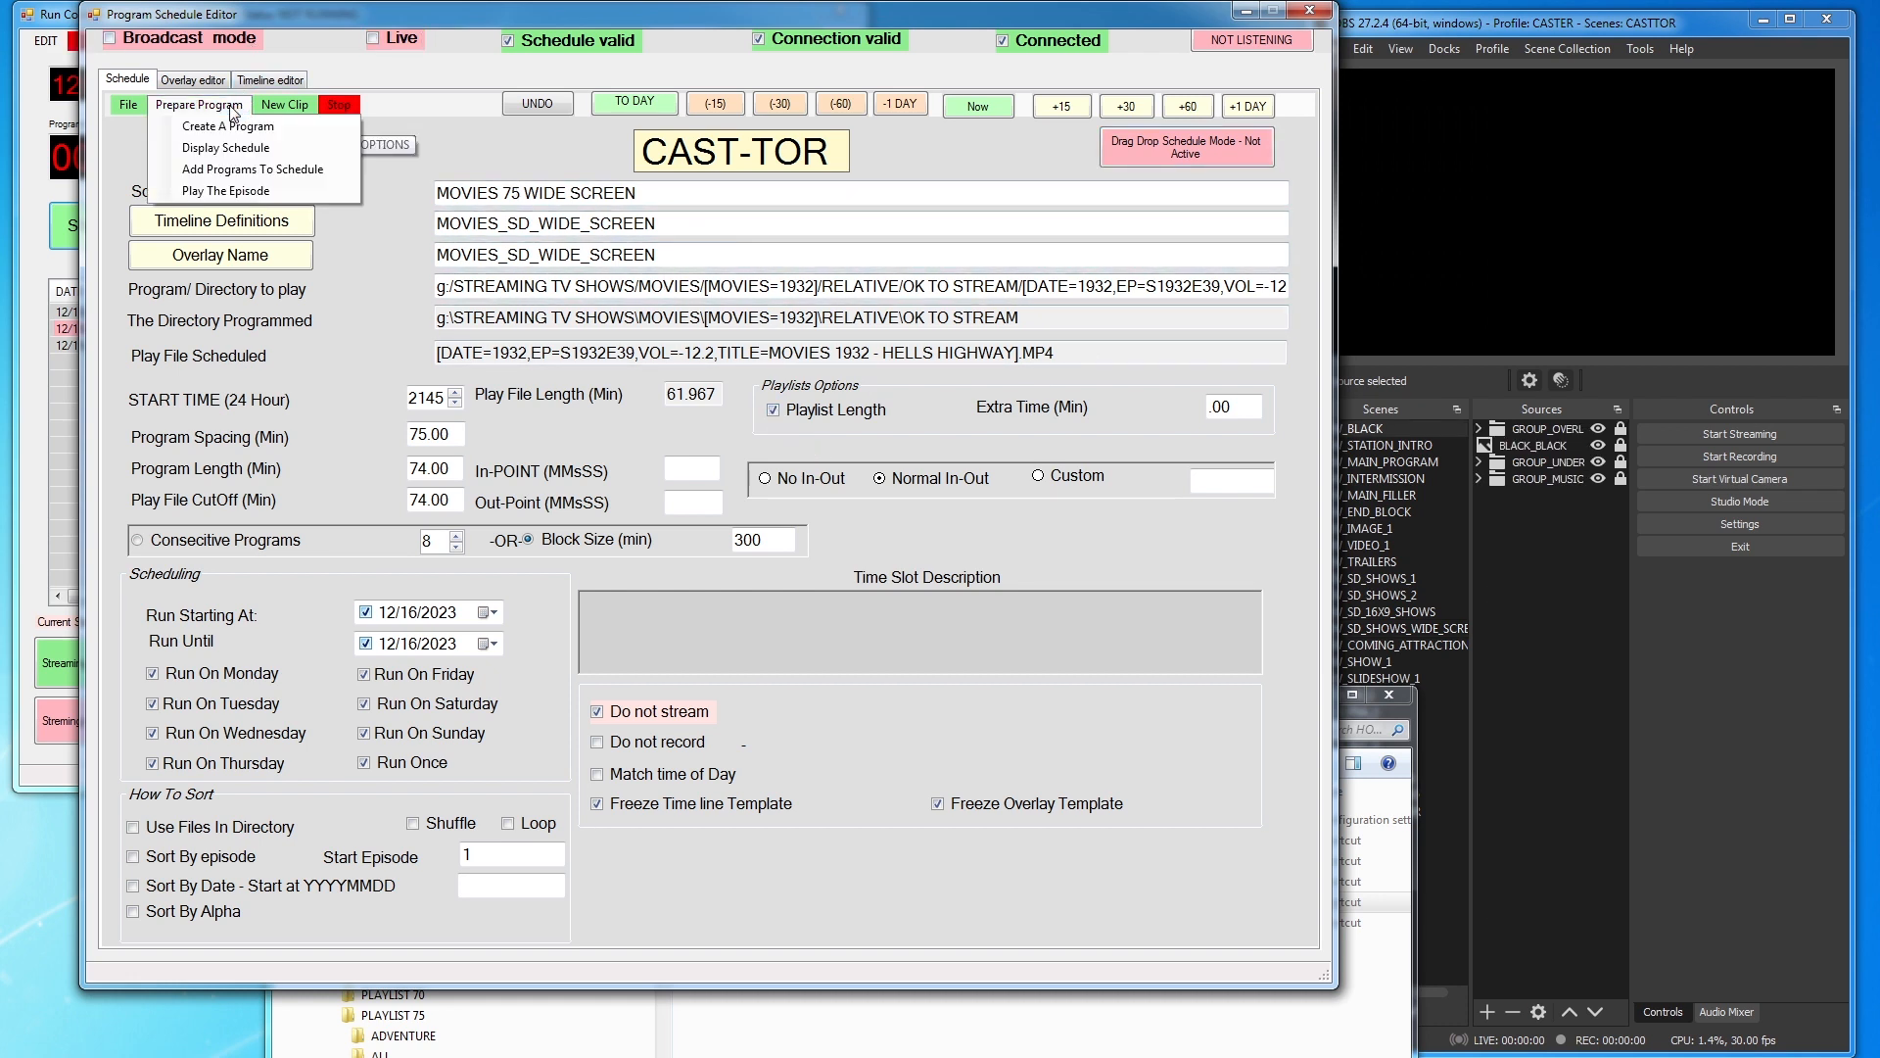
{"action": "left_click", "coordinate": [250, 190]}
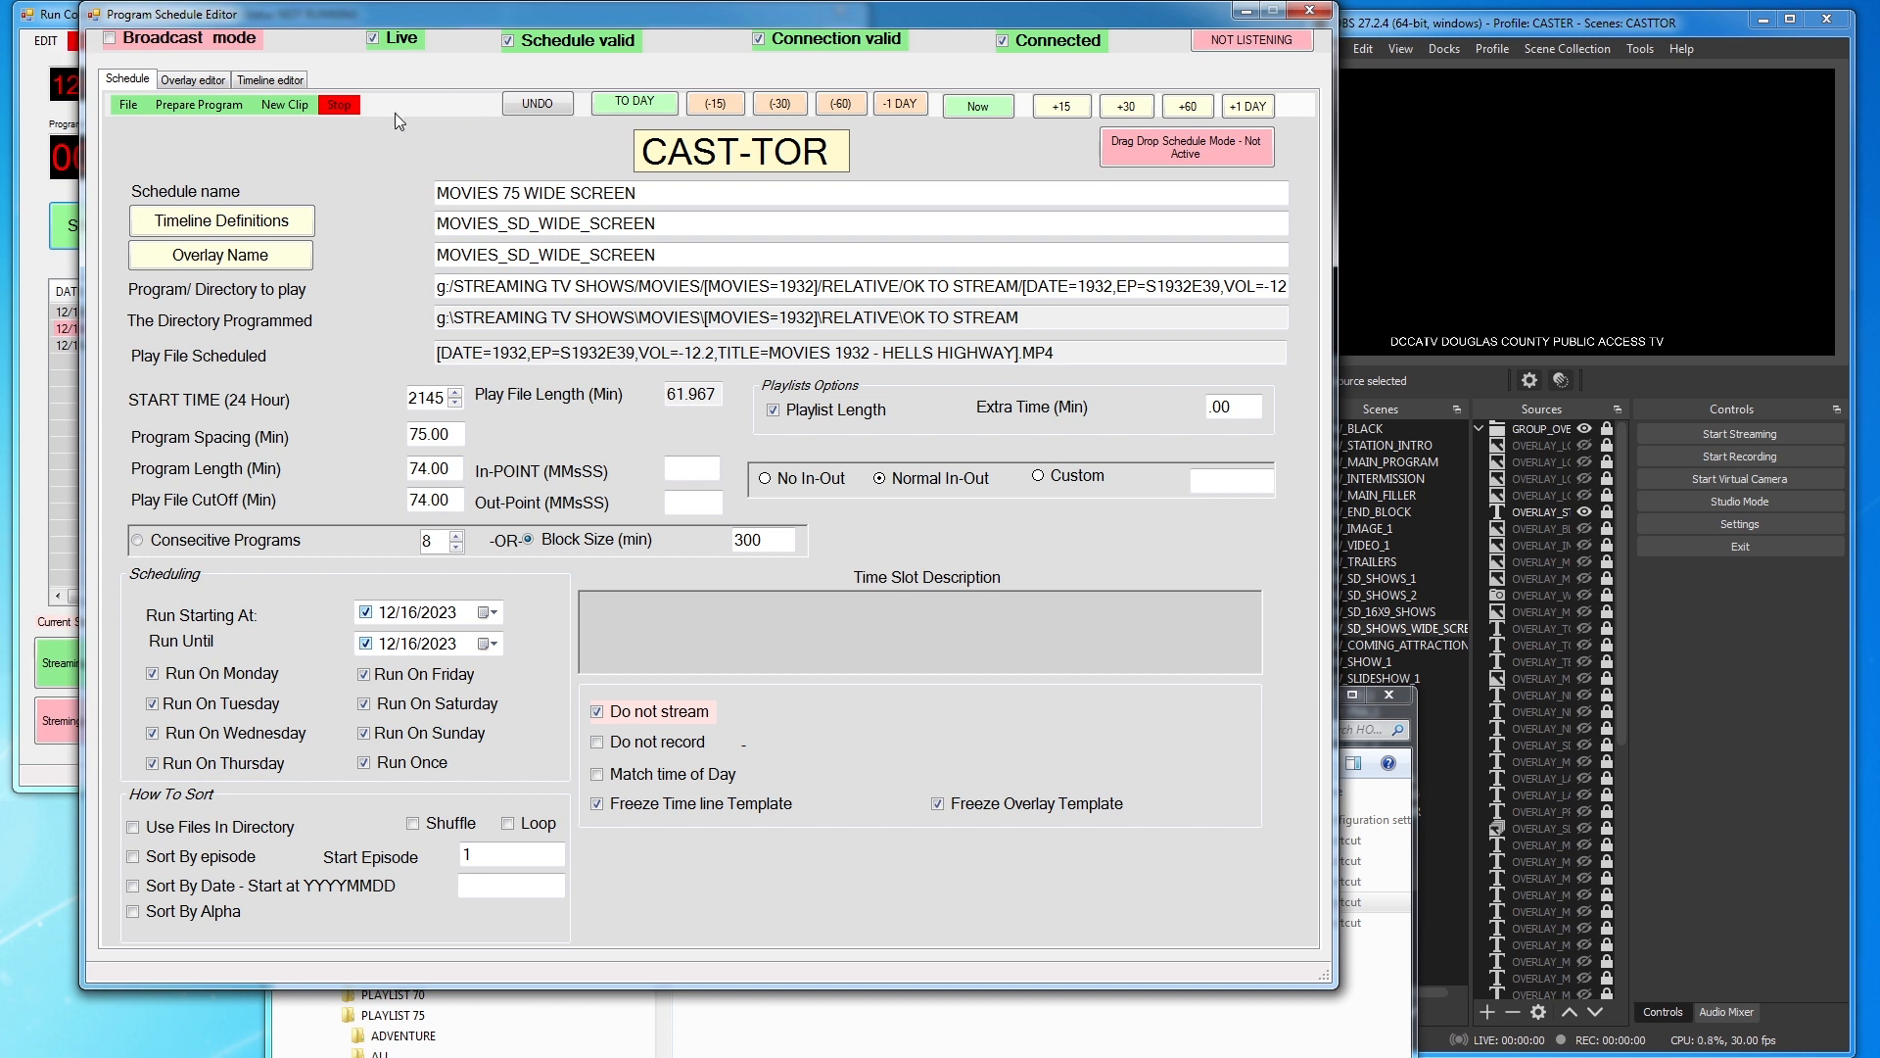
Stop the running playback, play the Hells Highway episode again from the schedule editor, and stop it
{"action": "left_click", "coordinate": [336, 105]}
{"action": "left_click", "coordinate": [199, 105]}
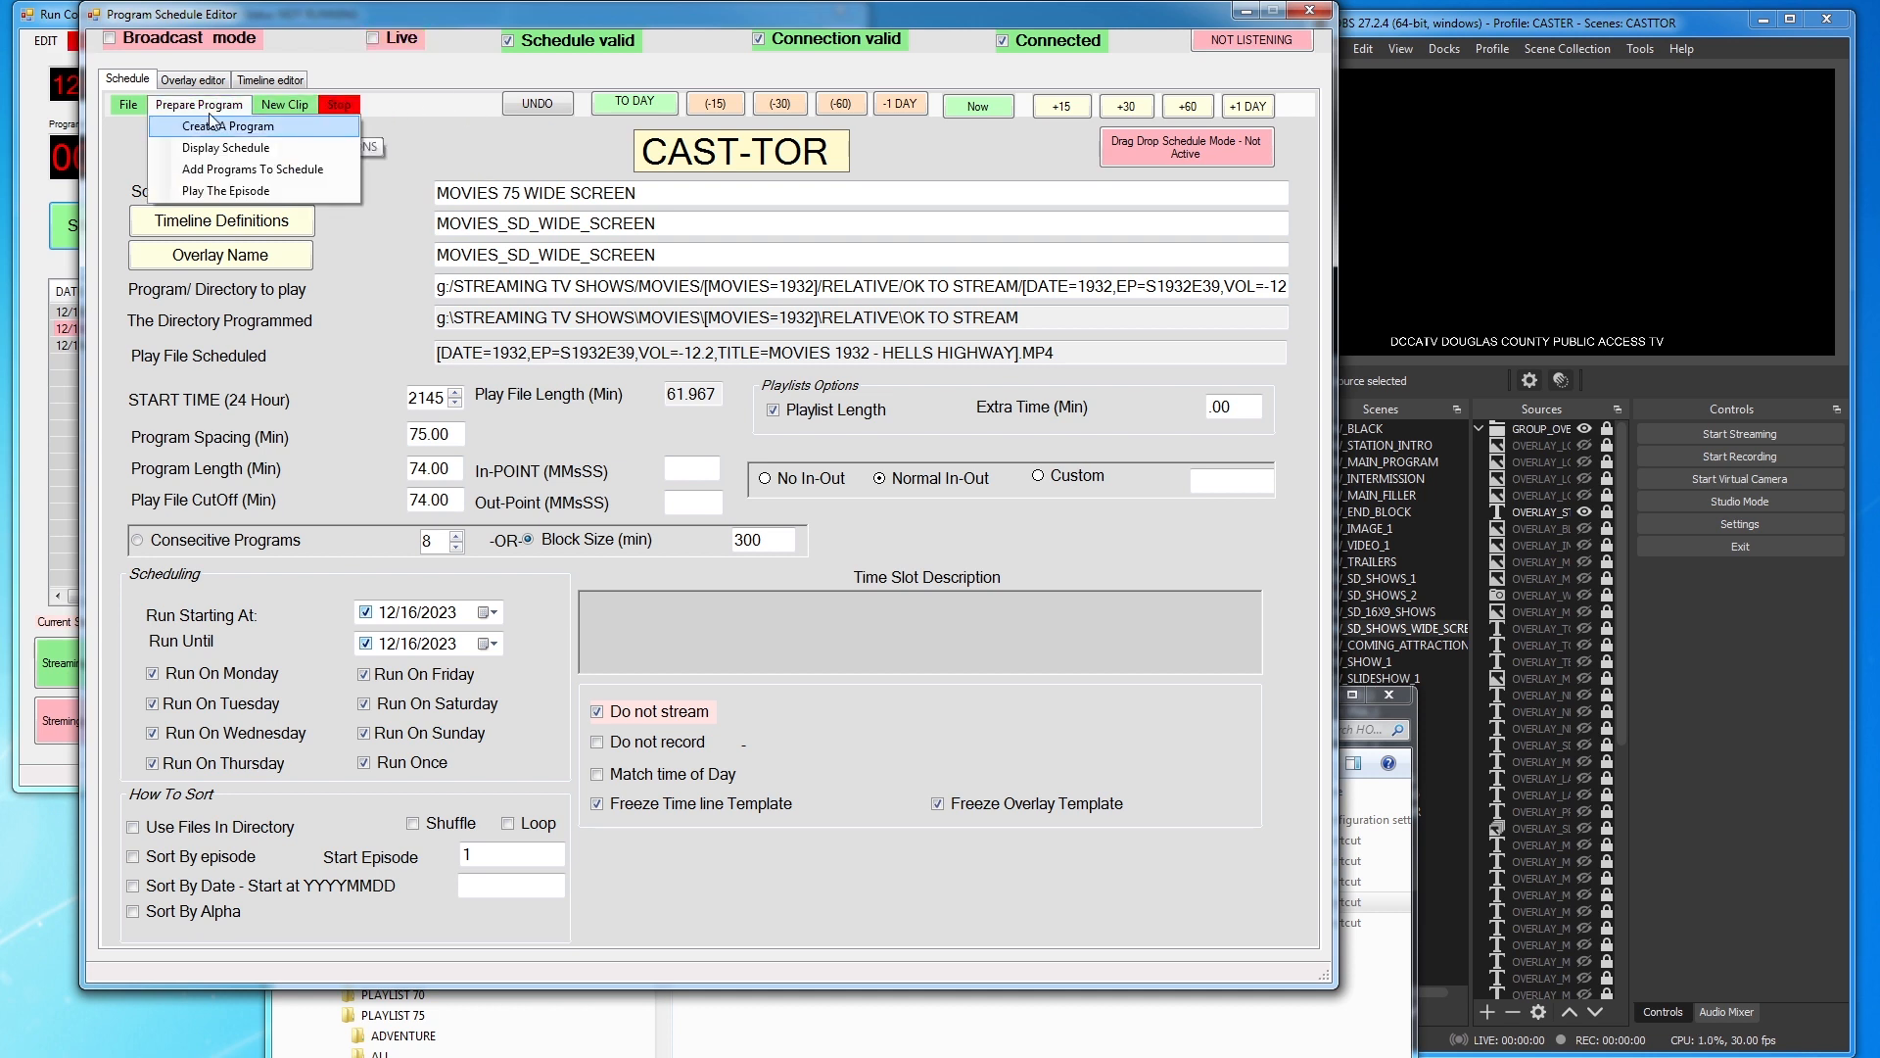
{"action": "left_click", "coordinate": [226, 193]}
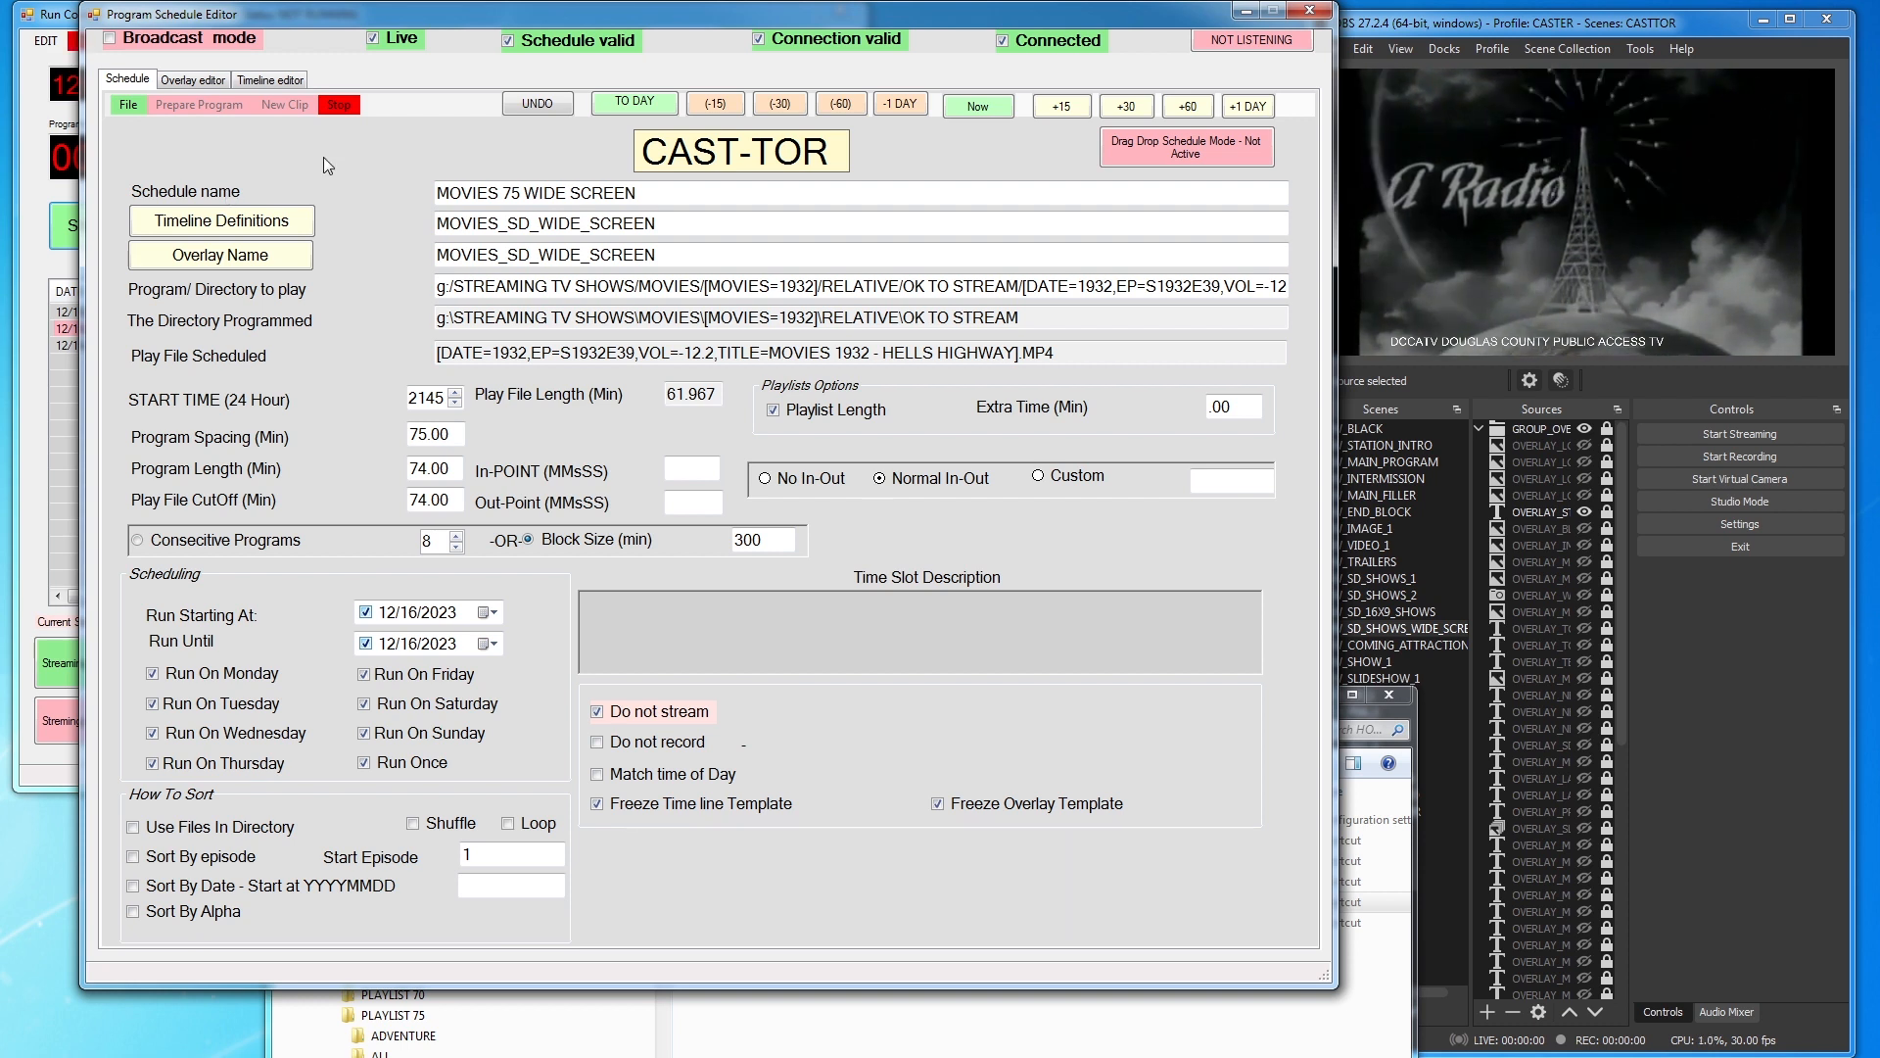
{"action": "left_click", "coordinate": [334, 105]}
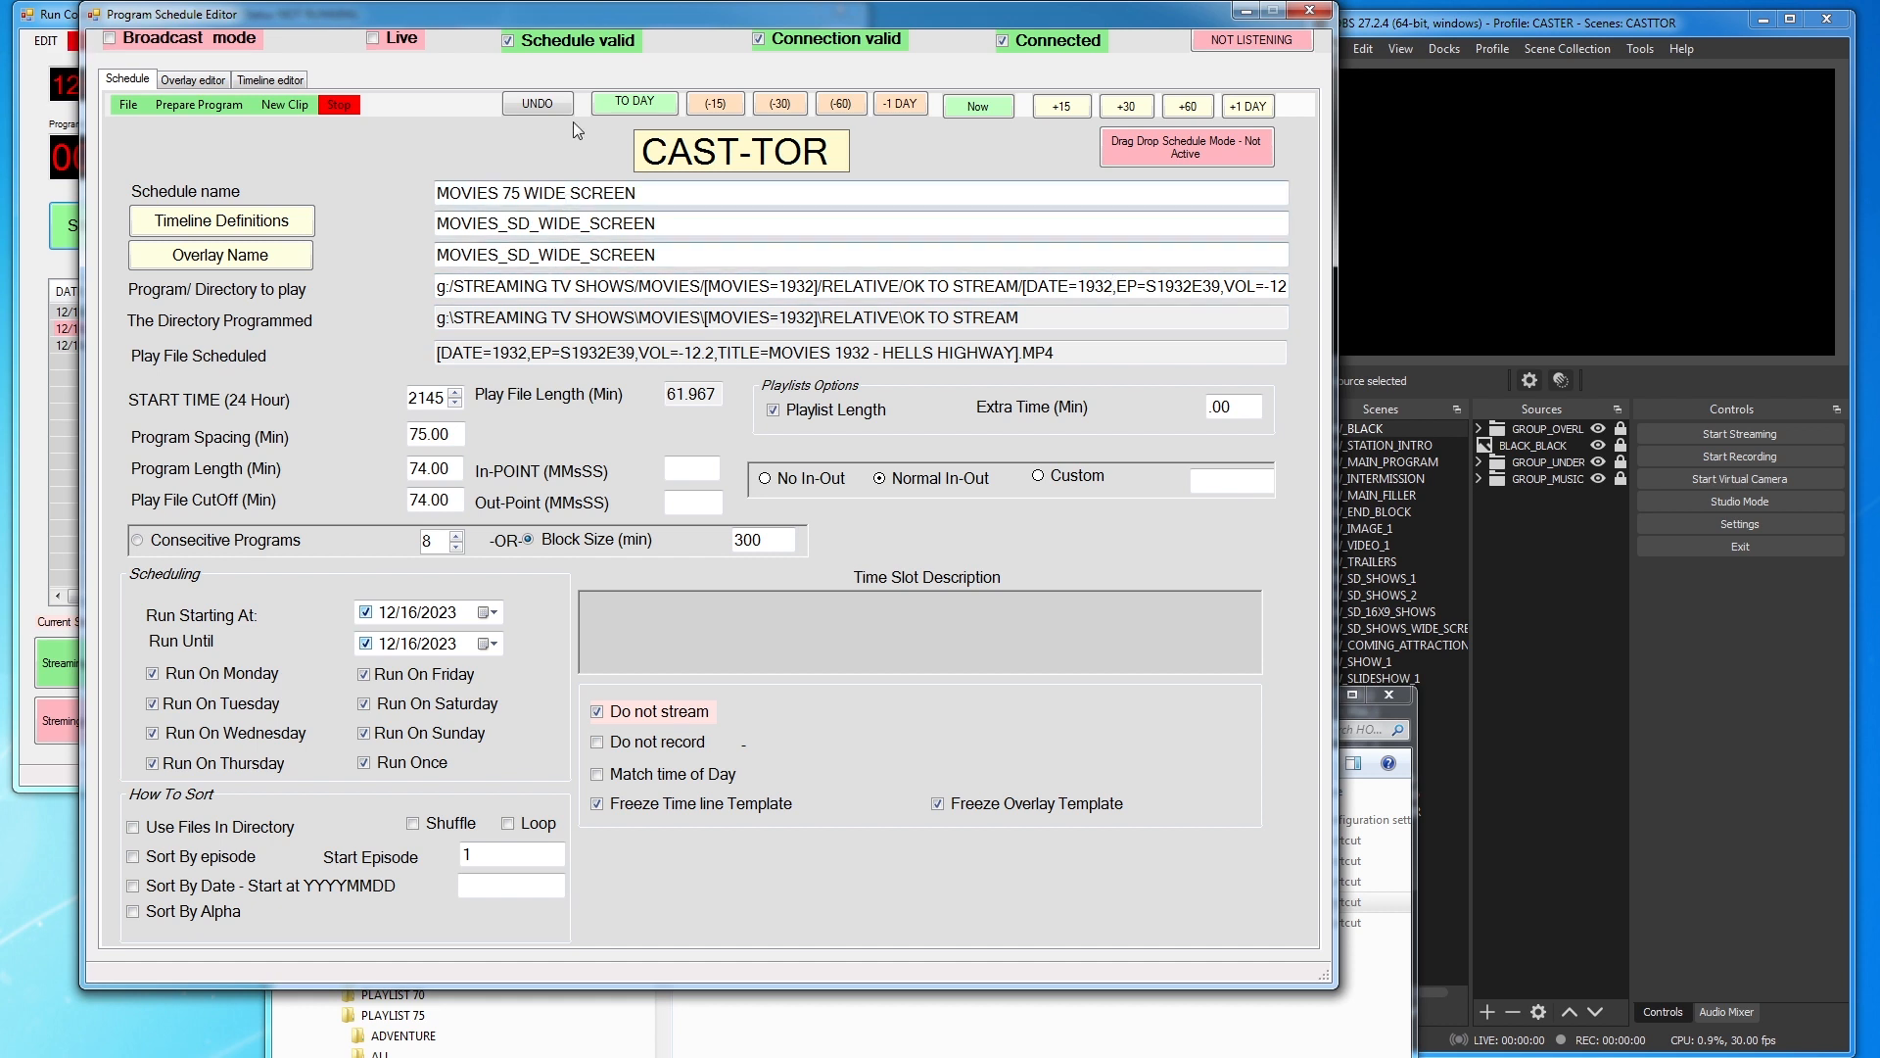
Drop the PLAYLIST 75 HORROR folder from Explorer onto the program path and cycle through new clips to By Whose Hand
{"action": "left_click", "coordinate": [1350, 998]}
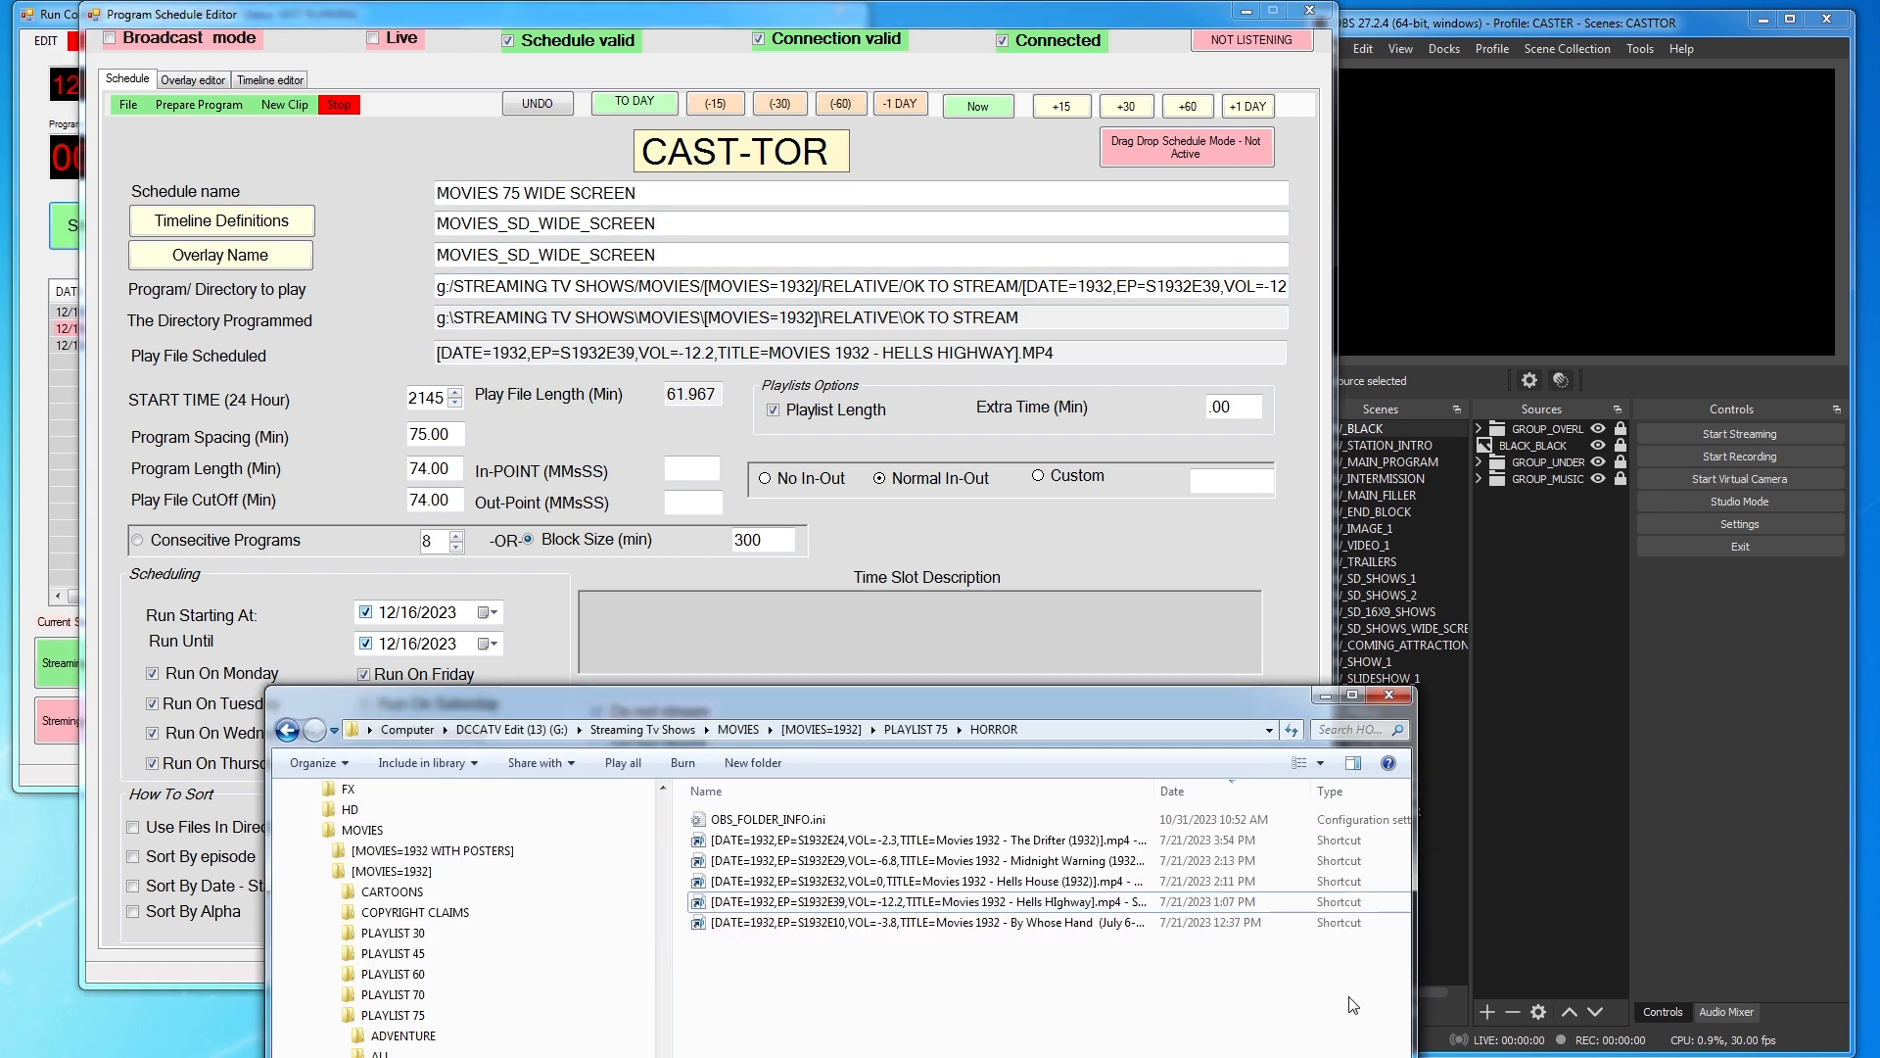
{"action": "left_click_drag", "start_coordinate": [696, 709], "coordinate": [813, 491]}
{"action": "left_click_drag", "start_coordinate": [510, 879], "coordinate": [801, 295]}
{"action": "left_click", "coordinate": [284, 104]}
{"action": "left_click", "coordinate": [284, 103]}
{"action": "left_click", "coordinate": [284, 104]}
{"action": "left_click", "coordinate": [284, 104]}
{"action": "left_click", "coordinate": [284, 103]}
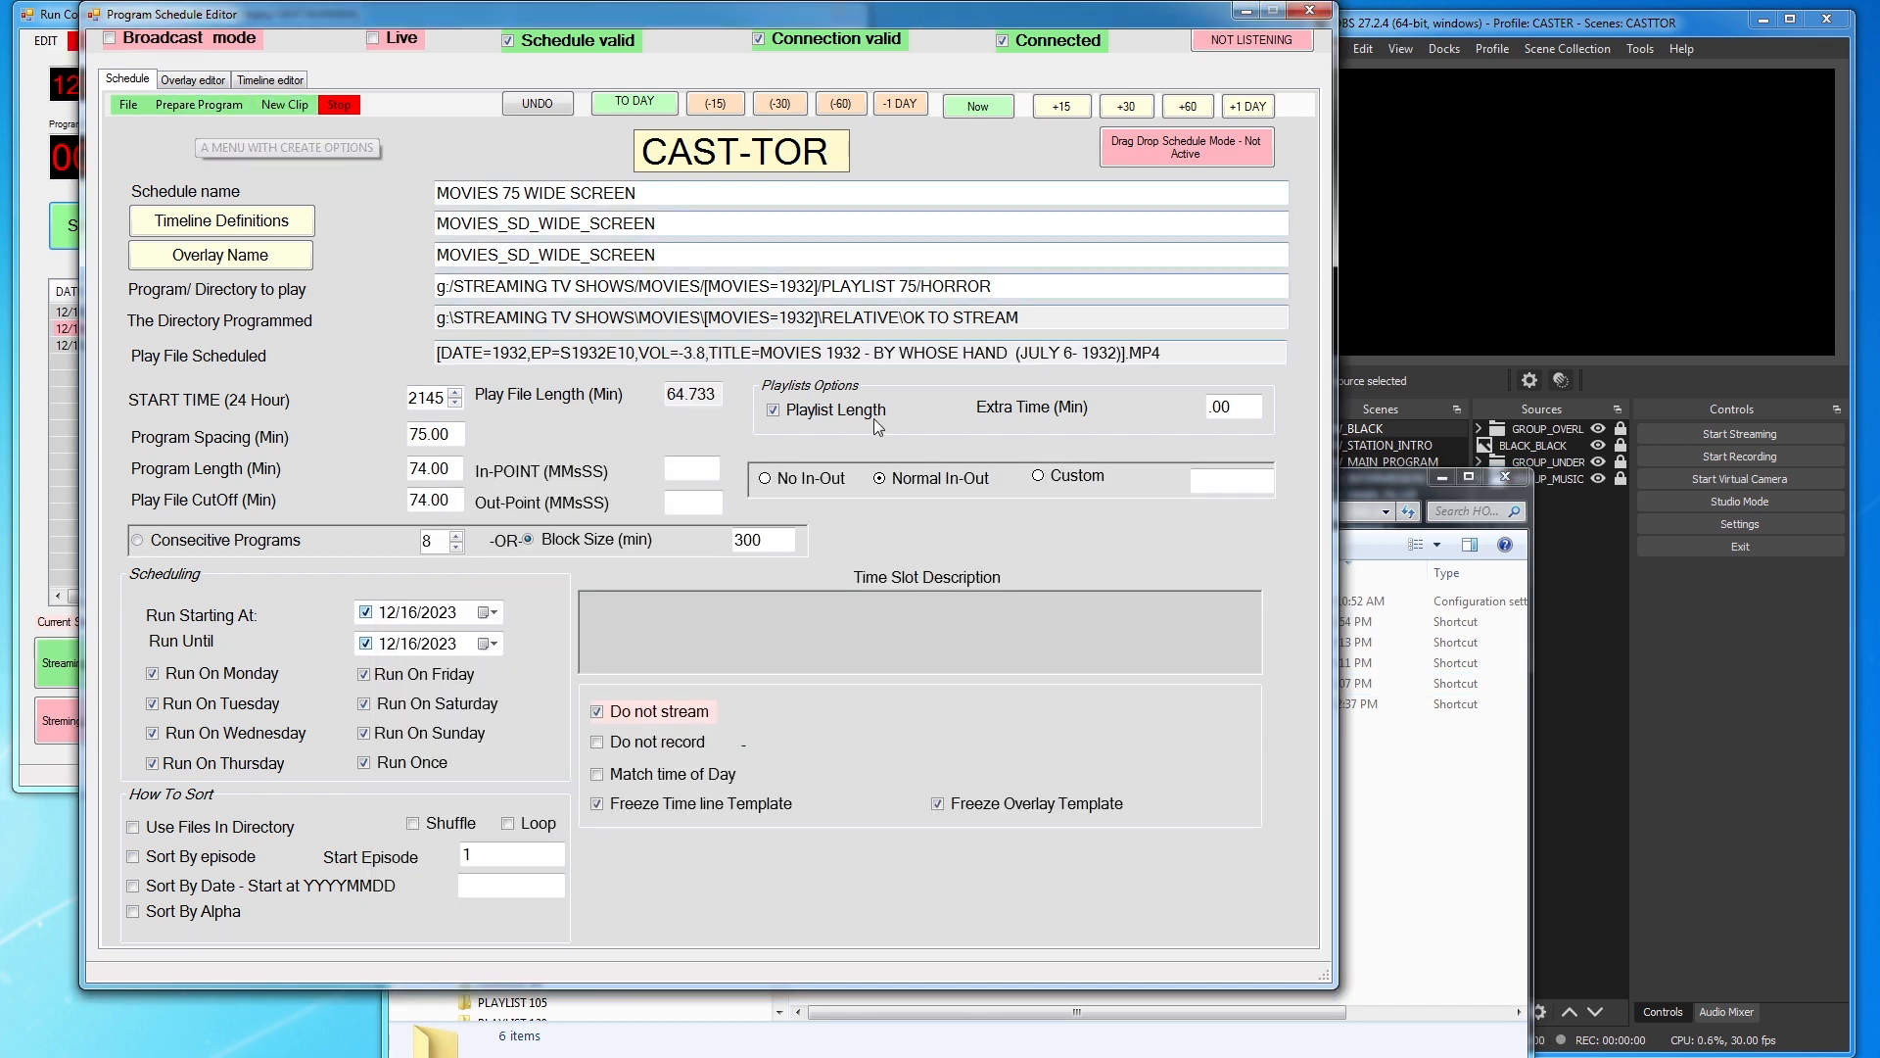
Play the By Whose Hand episode directly, bring the OBS preview forward to watch it, and stop the playback
{"action": "left_click", "coordinate": [220, 106]}
{"action": "left_click", "coordinate": [244, 185]}
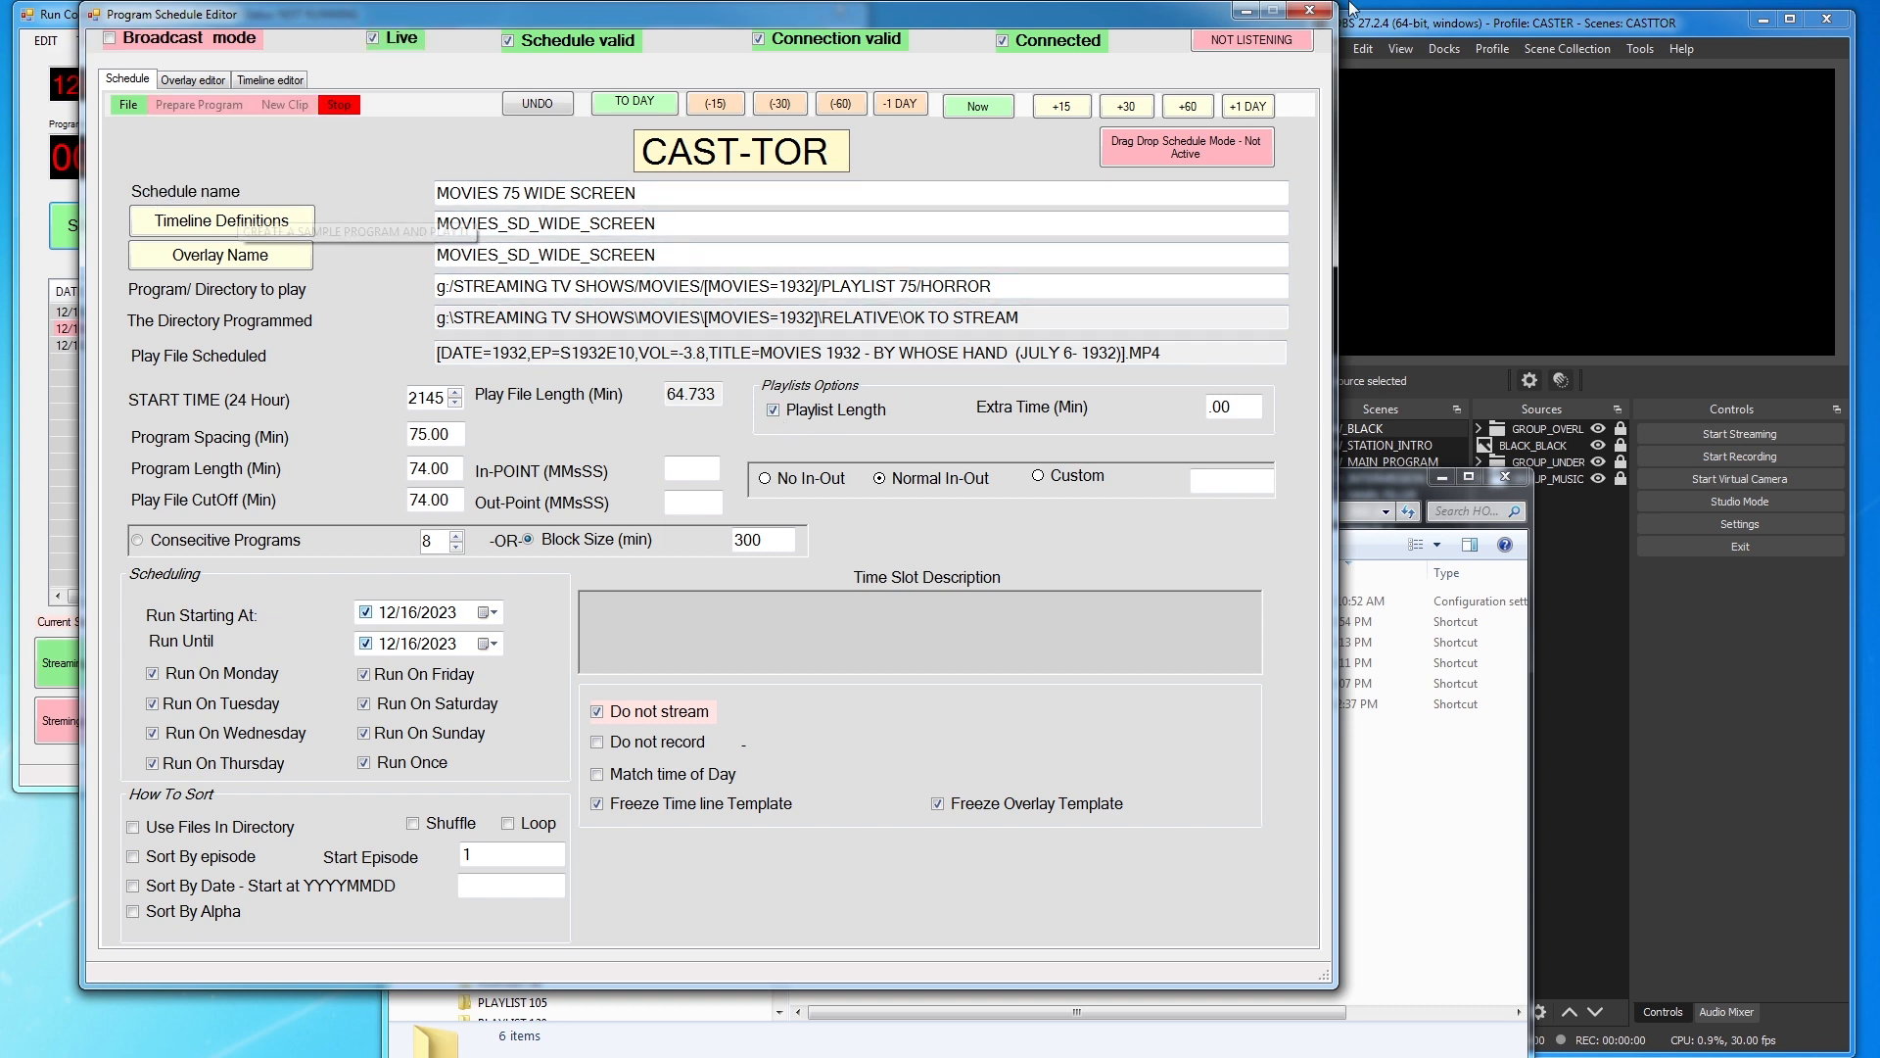
{"action": "left_click", "coordinate": [1713, 27]}
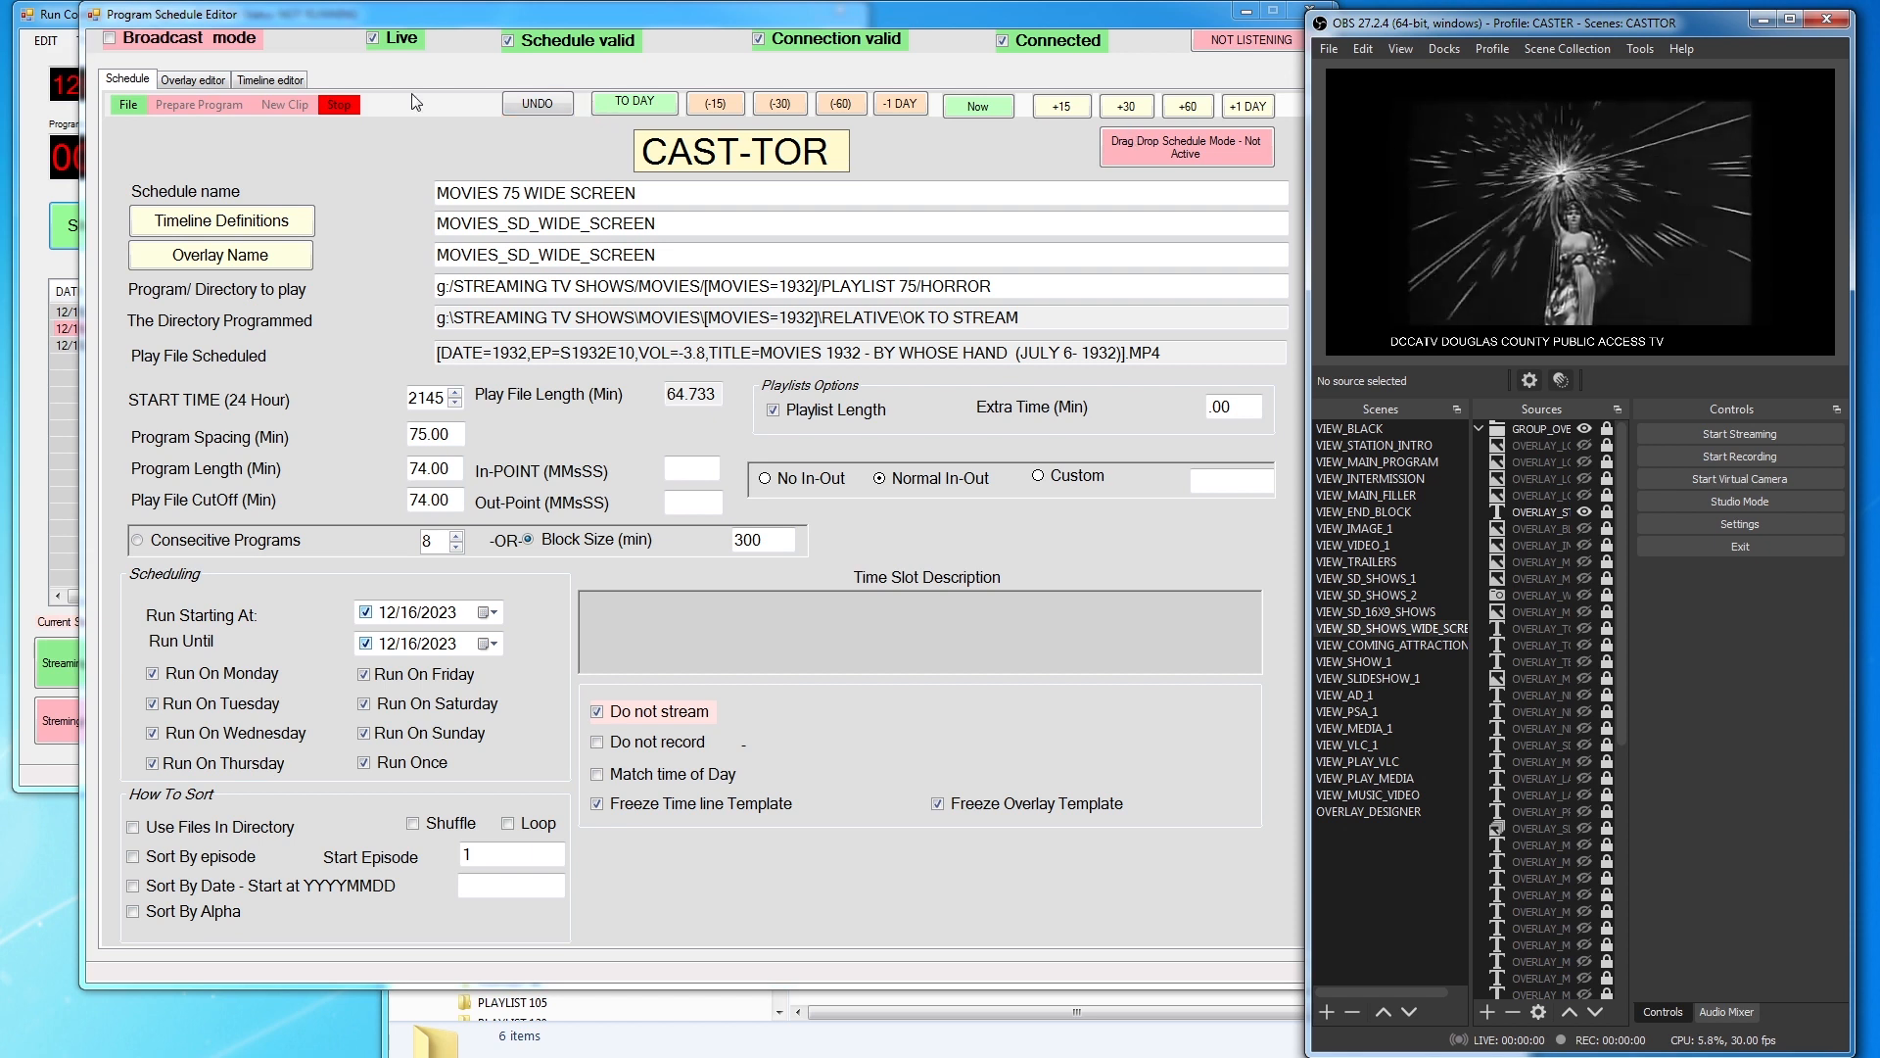
{"action": "left_click", "coordinate": [339, 104]}
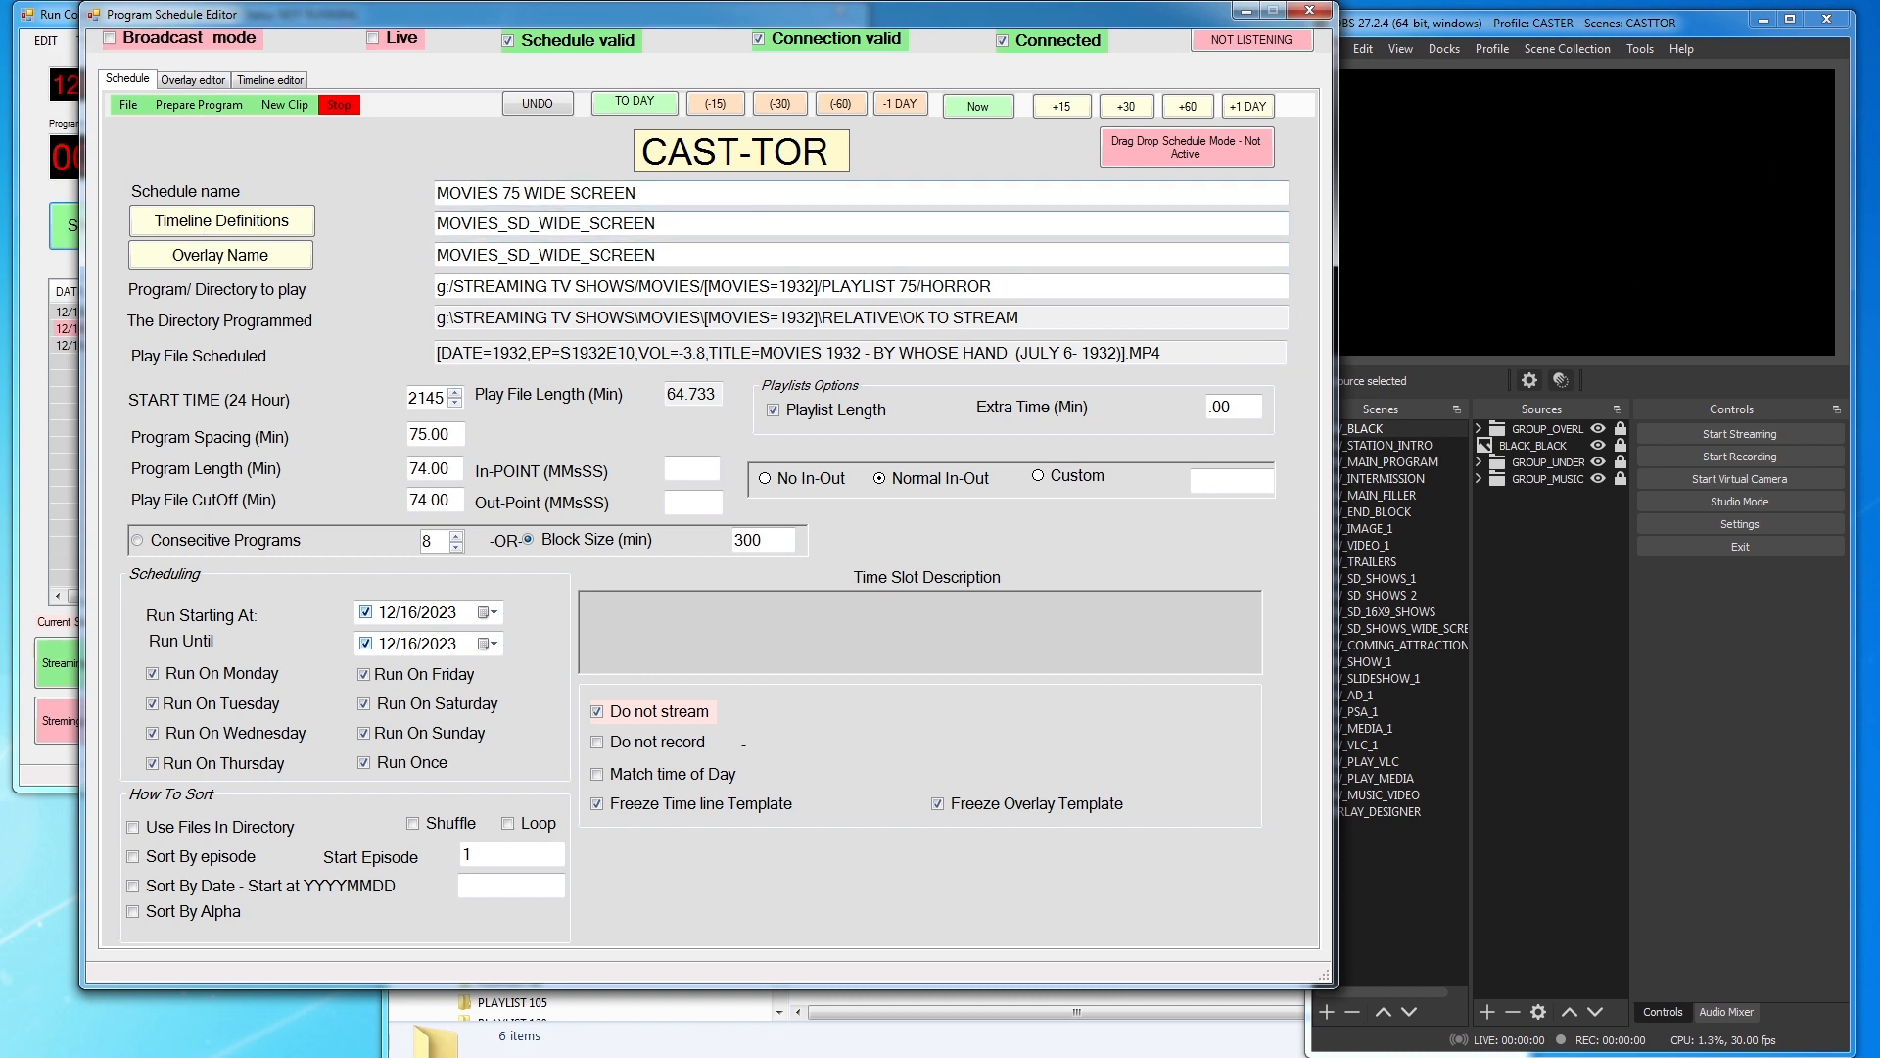
Move the schedule editor to uncover the Run Control list and undo the three scheduled program additions
{"action": "left_click_drag", "start_coordinate": [497, 19], "coordinate": [854, 19]}
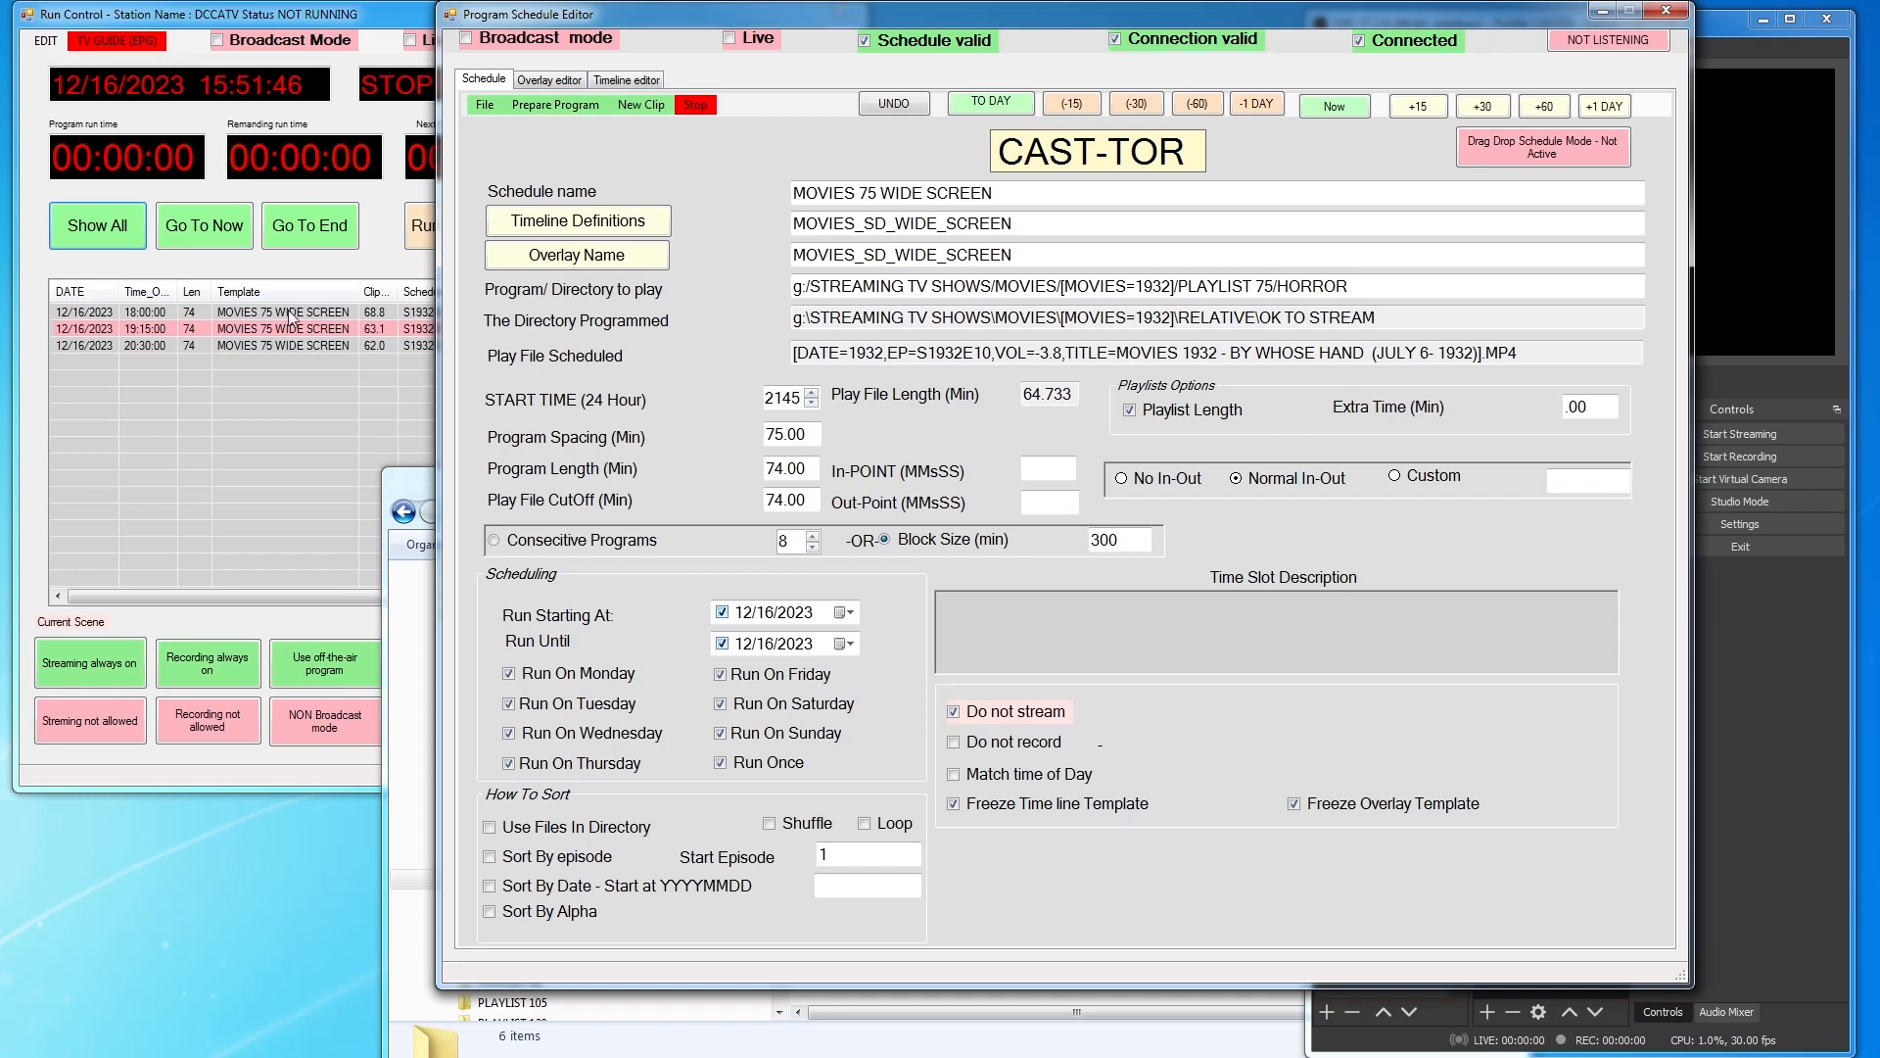
{"action": "left_click", "coordinate": [912, 103]}
{"action": "left_click", "coordinate": [911, 103]}
{"action": "left_click", "coordinate": [912, 103]}
{"action": "left_click_drag", "start_coordinate": [974, 13], "coordinate": [891, 12]}
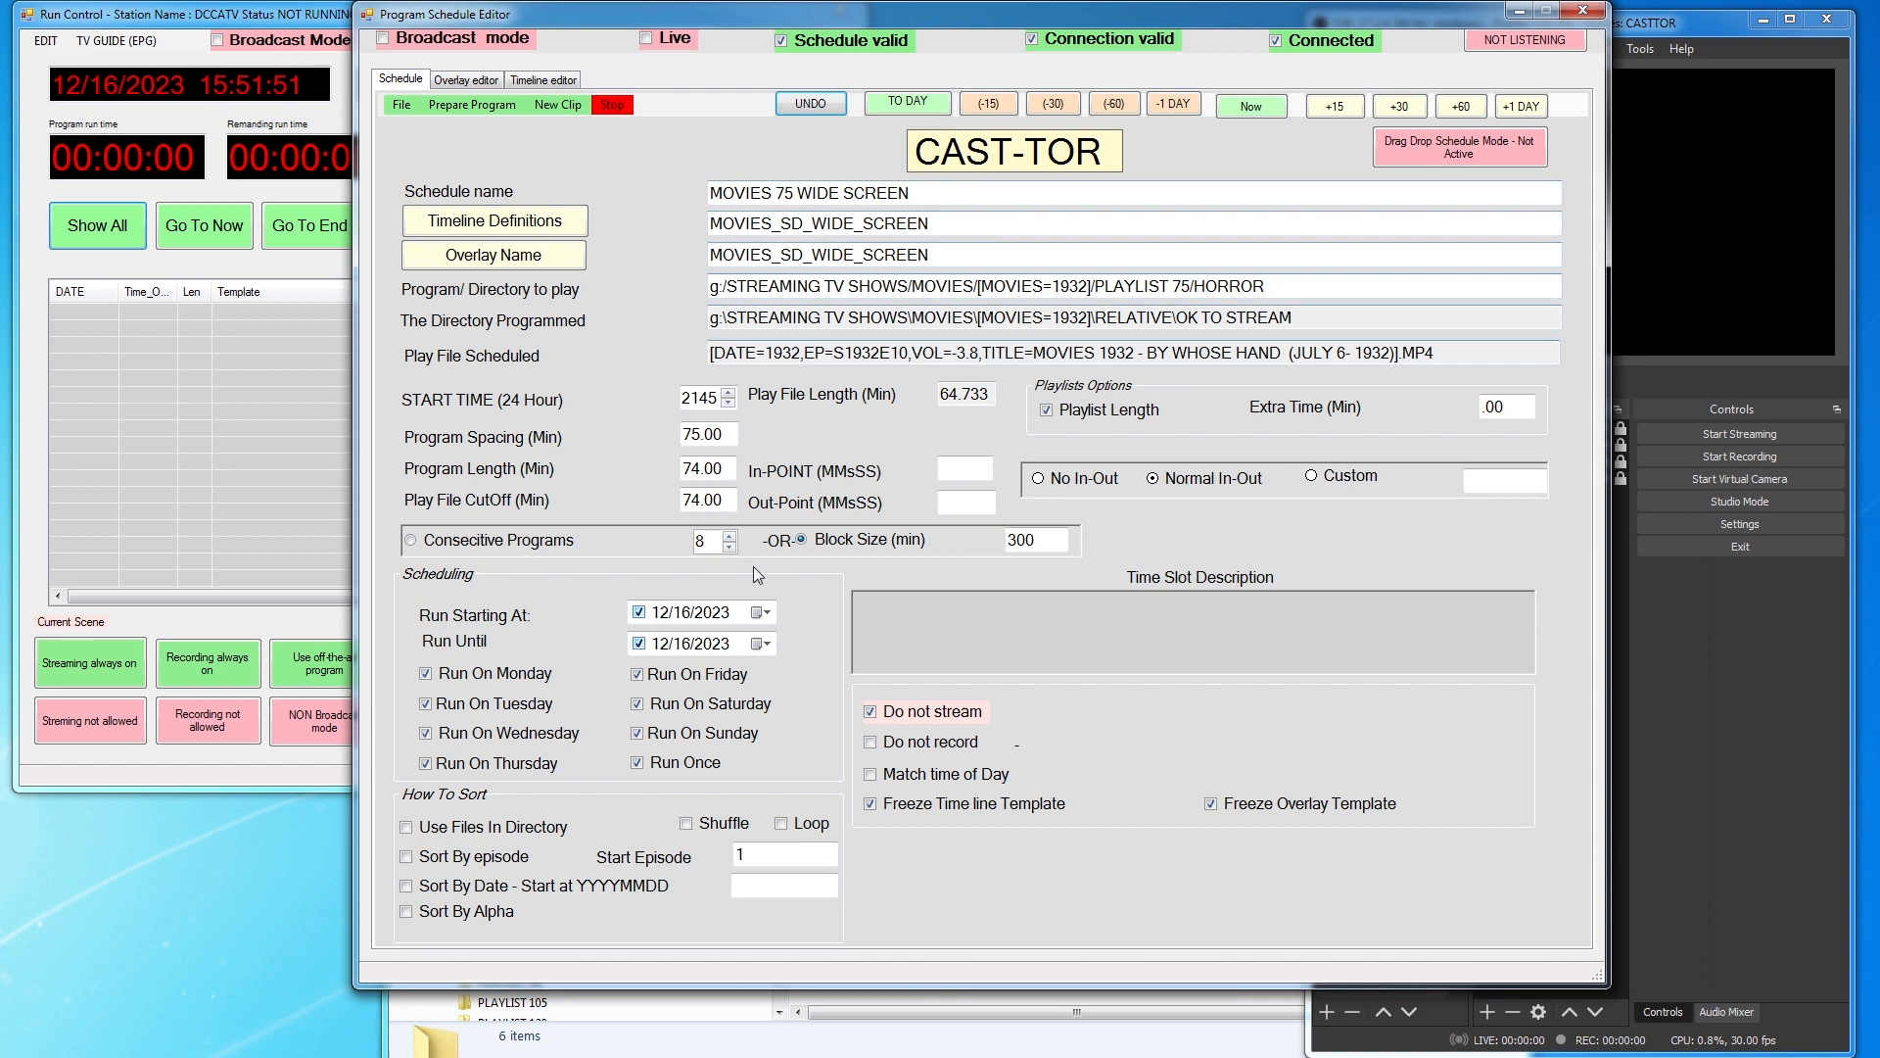
Disable Run Once, reset the start to today at 0000, and set the Run Until date to 12/22/2023
{"action": "left_click", "coordinate": [638, 762]}
{"action": "left_click", "coordinate": [921, 105]}
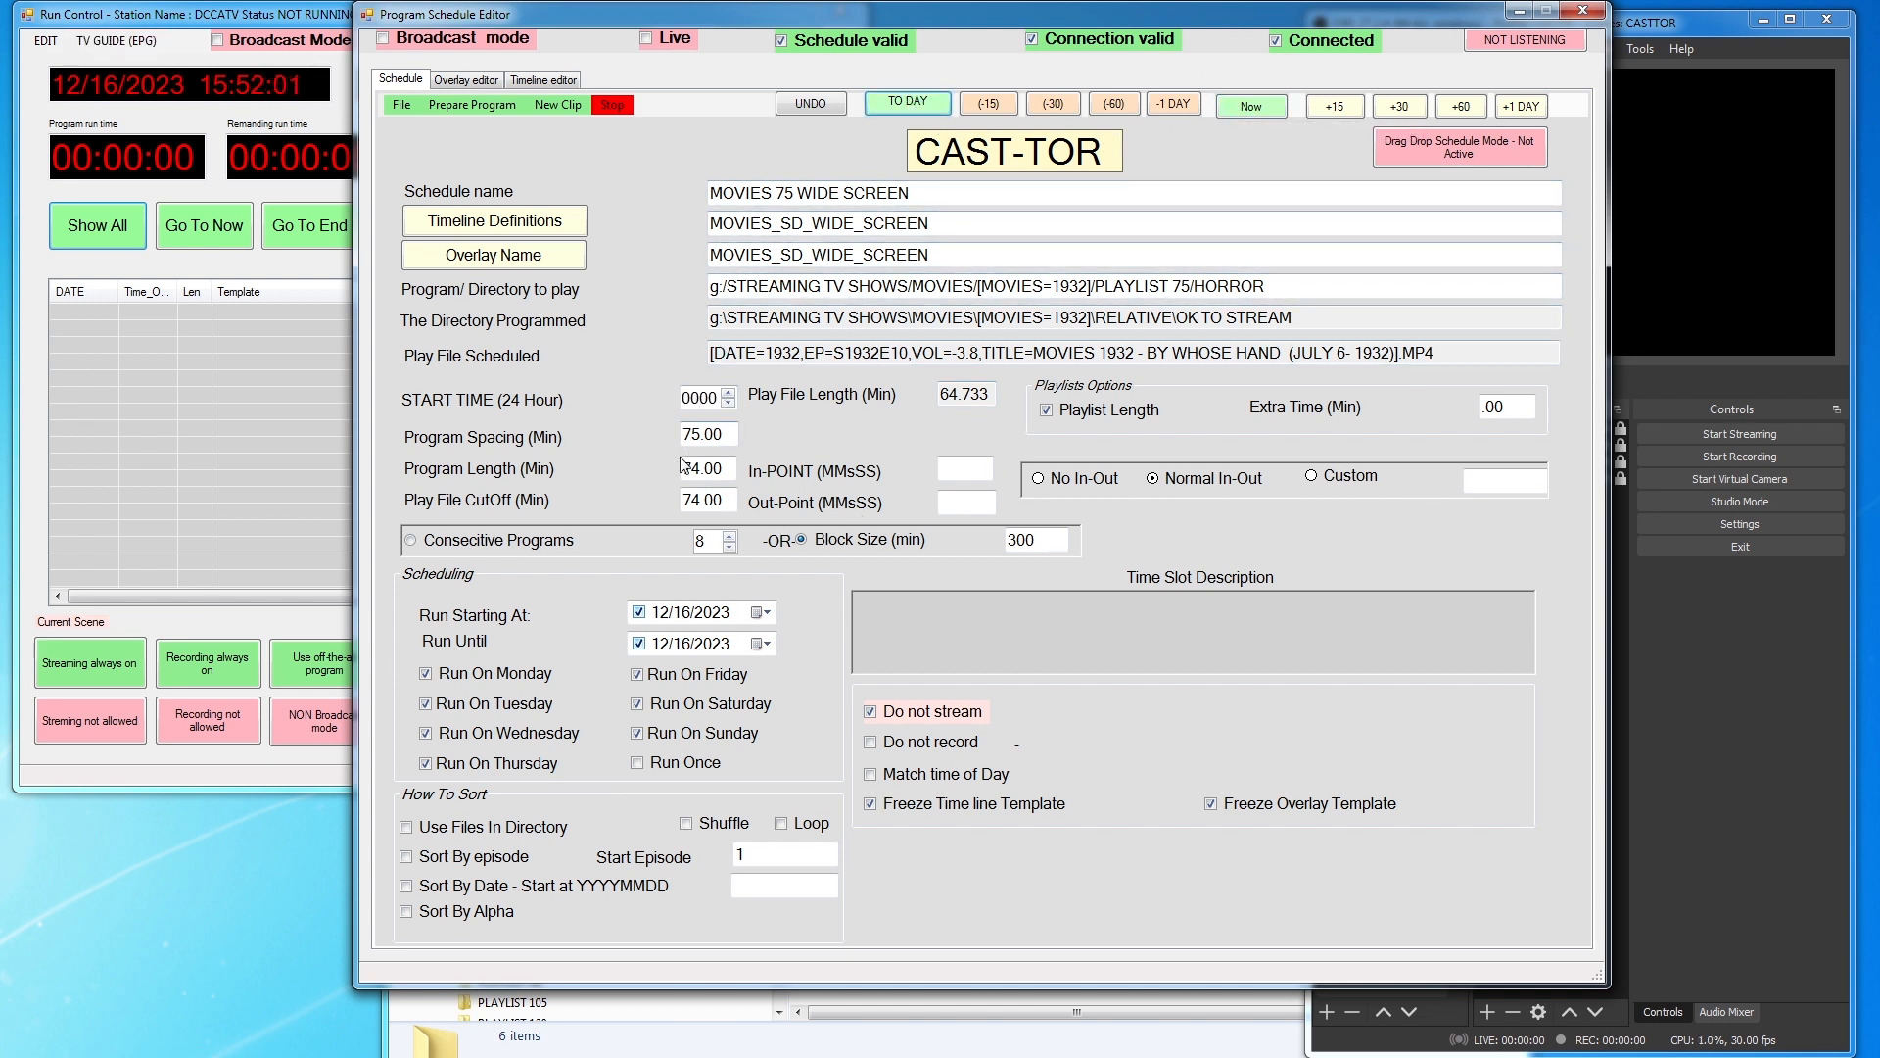
{"action": "left_click", "coordinate": [763, 643]}
{"action": "left_click", "coordinate": [797, 754]}
Add the HORROR programs to the schedule with a block size of 1440 minutes and uncover the Run Control list to review them
{"action": "left_click", "coordinate": [1037, 540]}
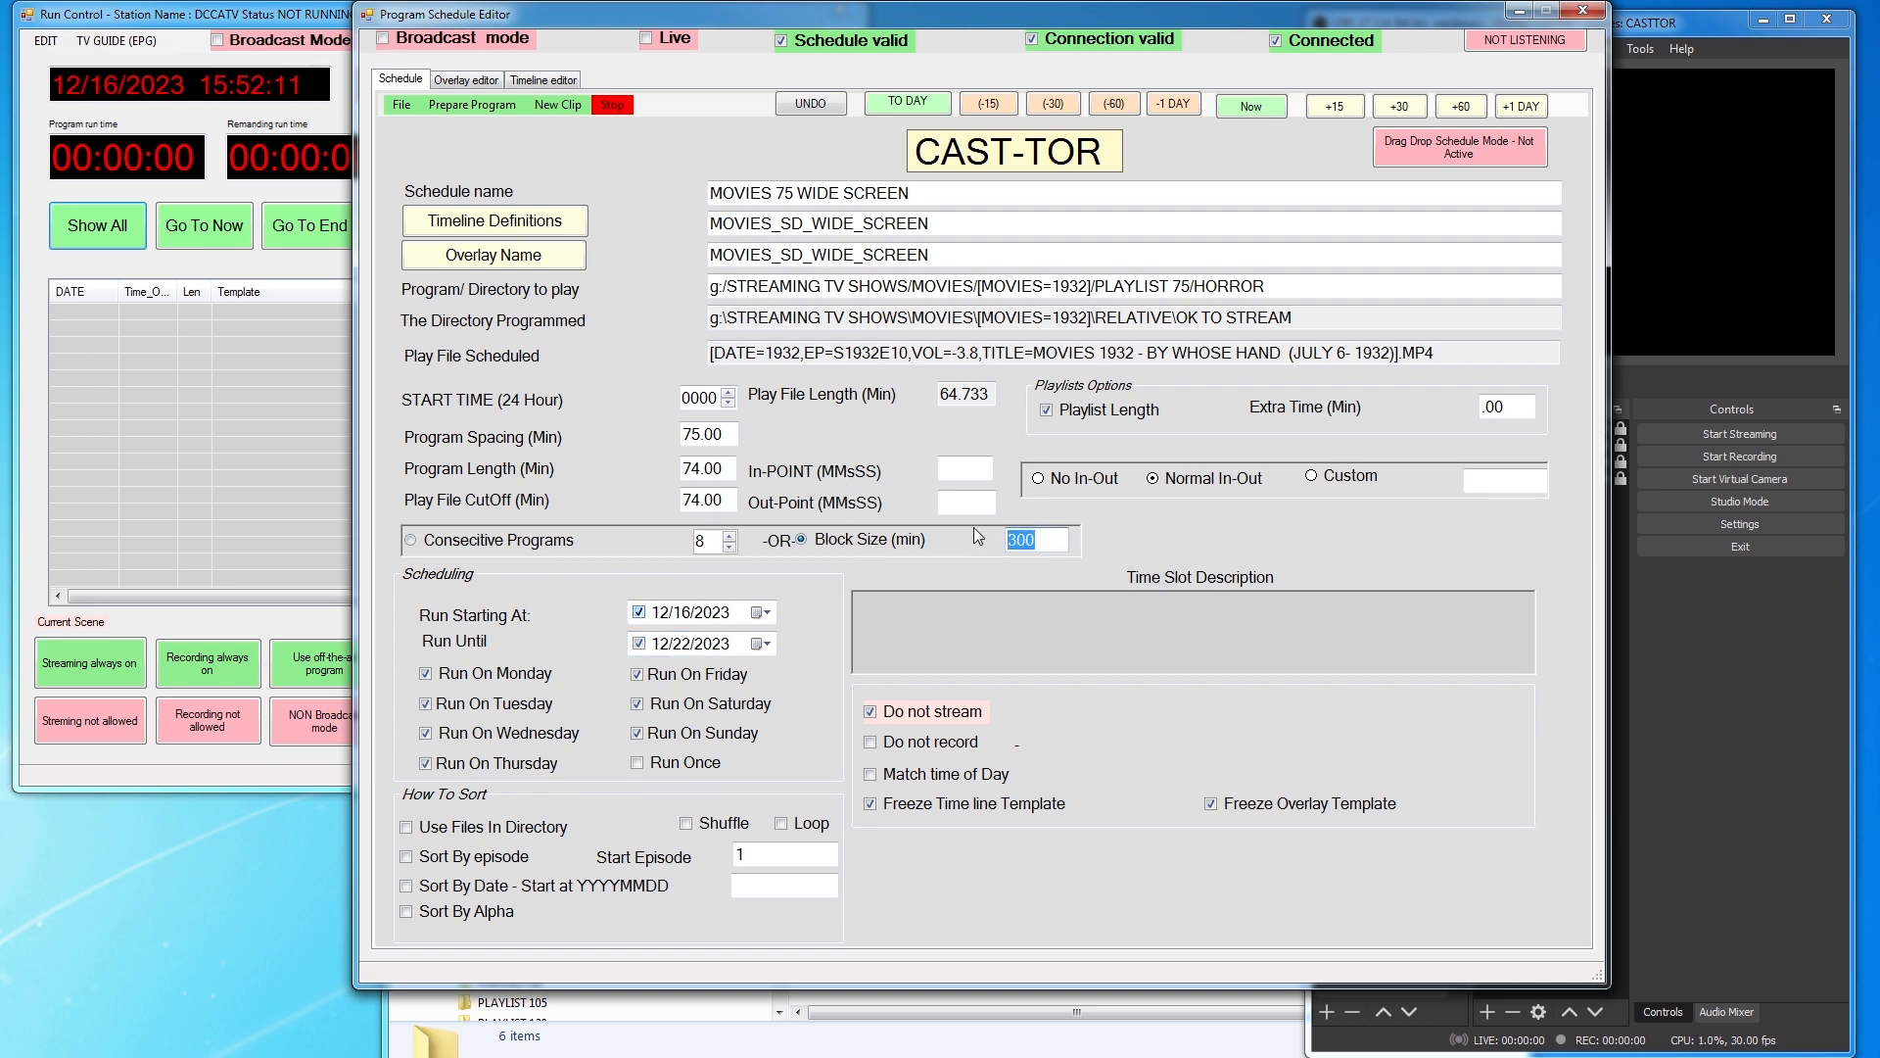
{"action": "type", "text": "1440"}
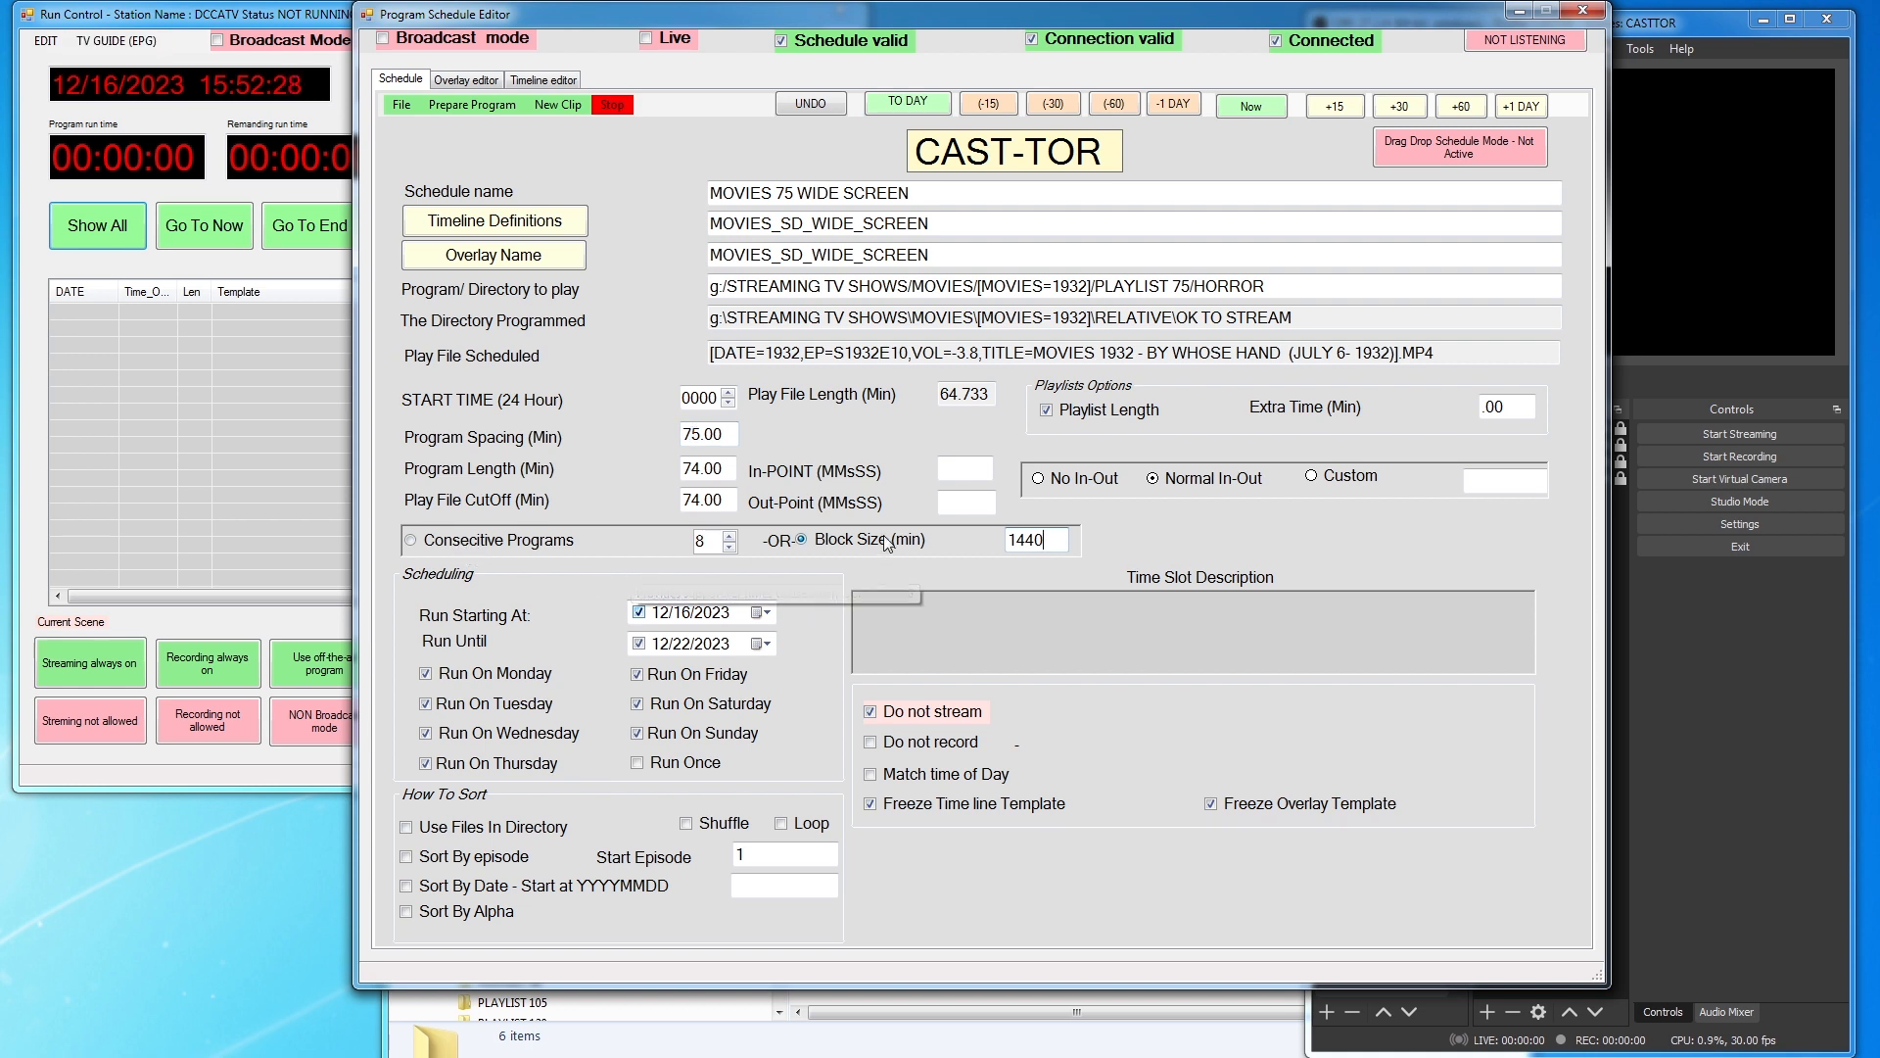
{"action": "left_click", "coordinate": [1051, 534]}
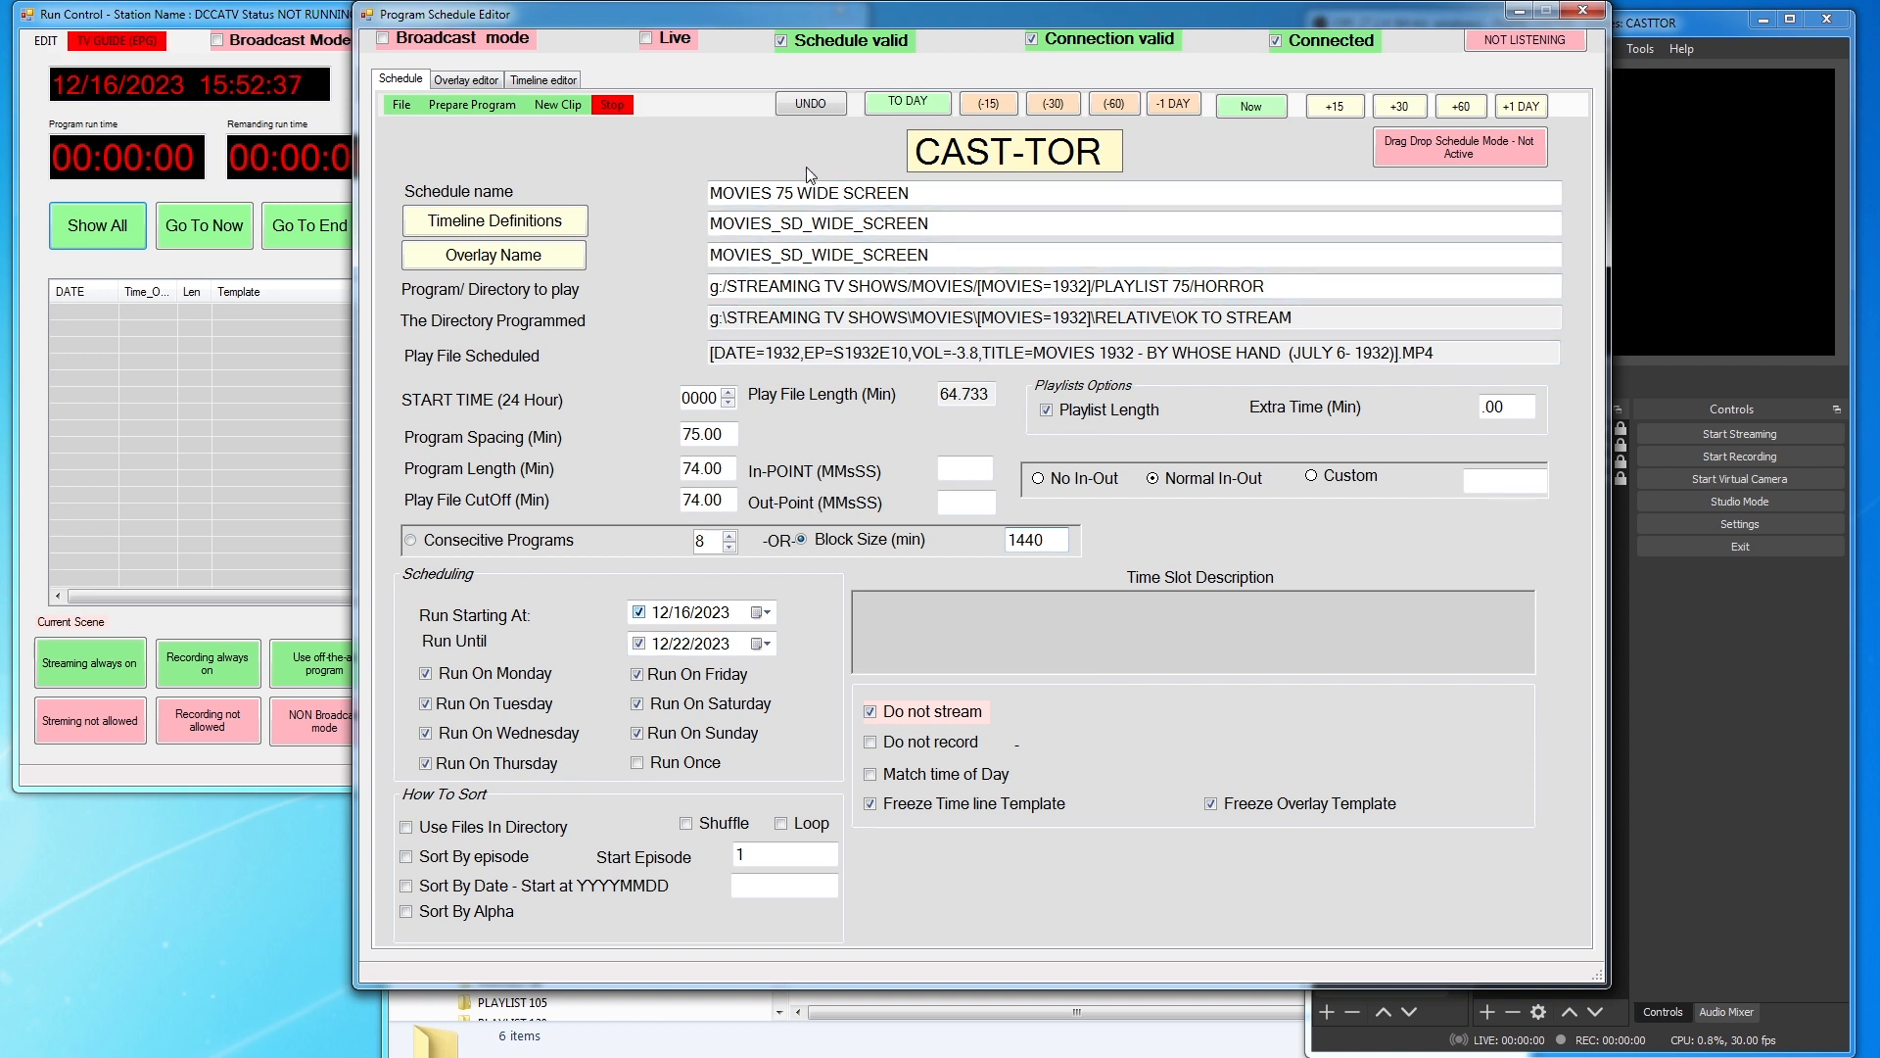
{"action": "left_click", "coordinate": [484, 106]}
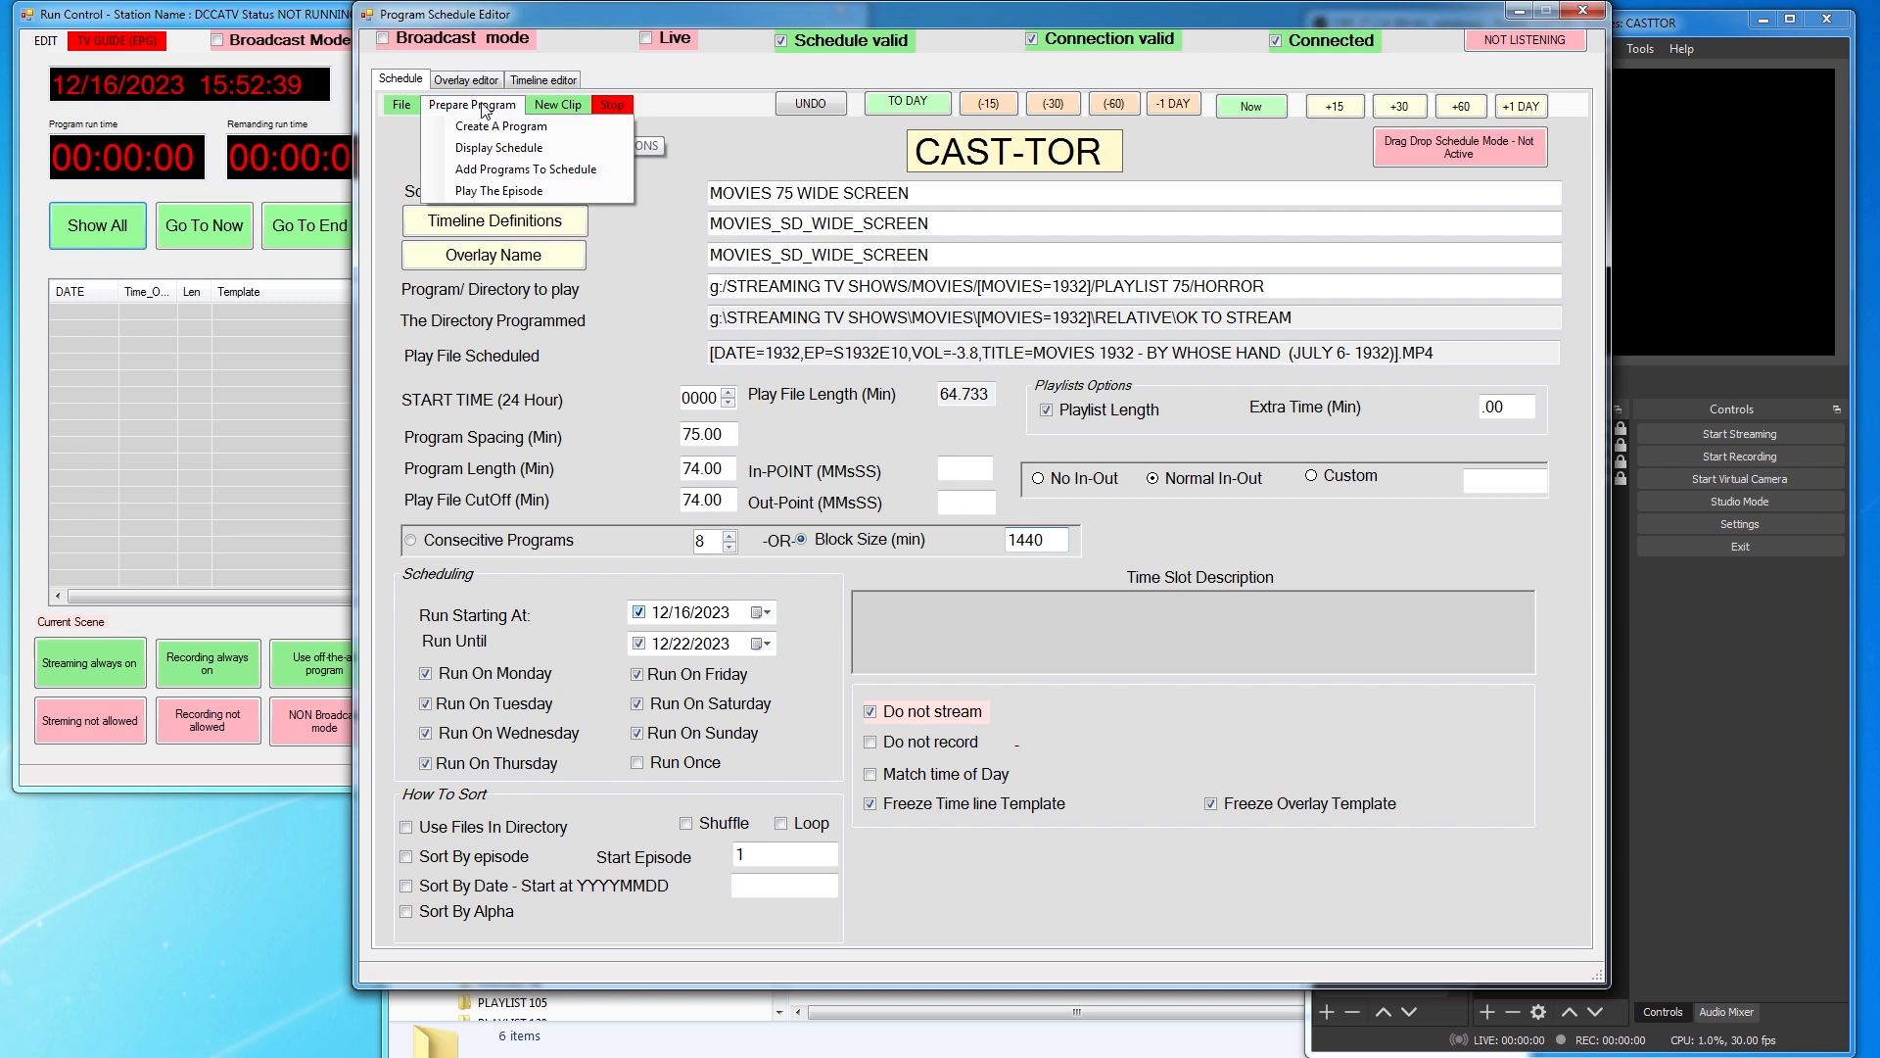
{"action": "left_click", "coordinate": [524, 172]}
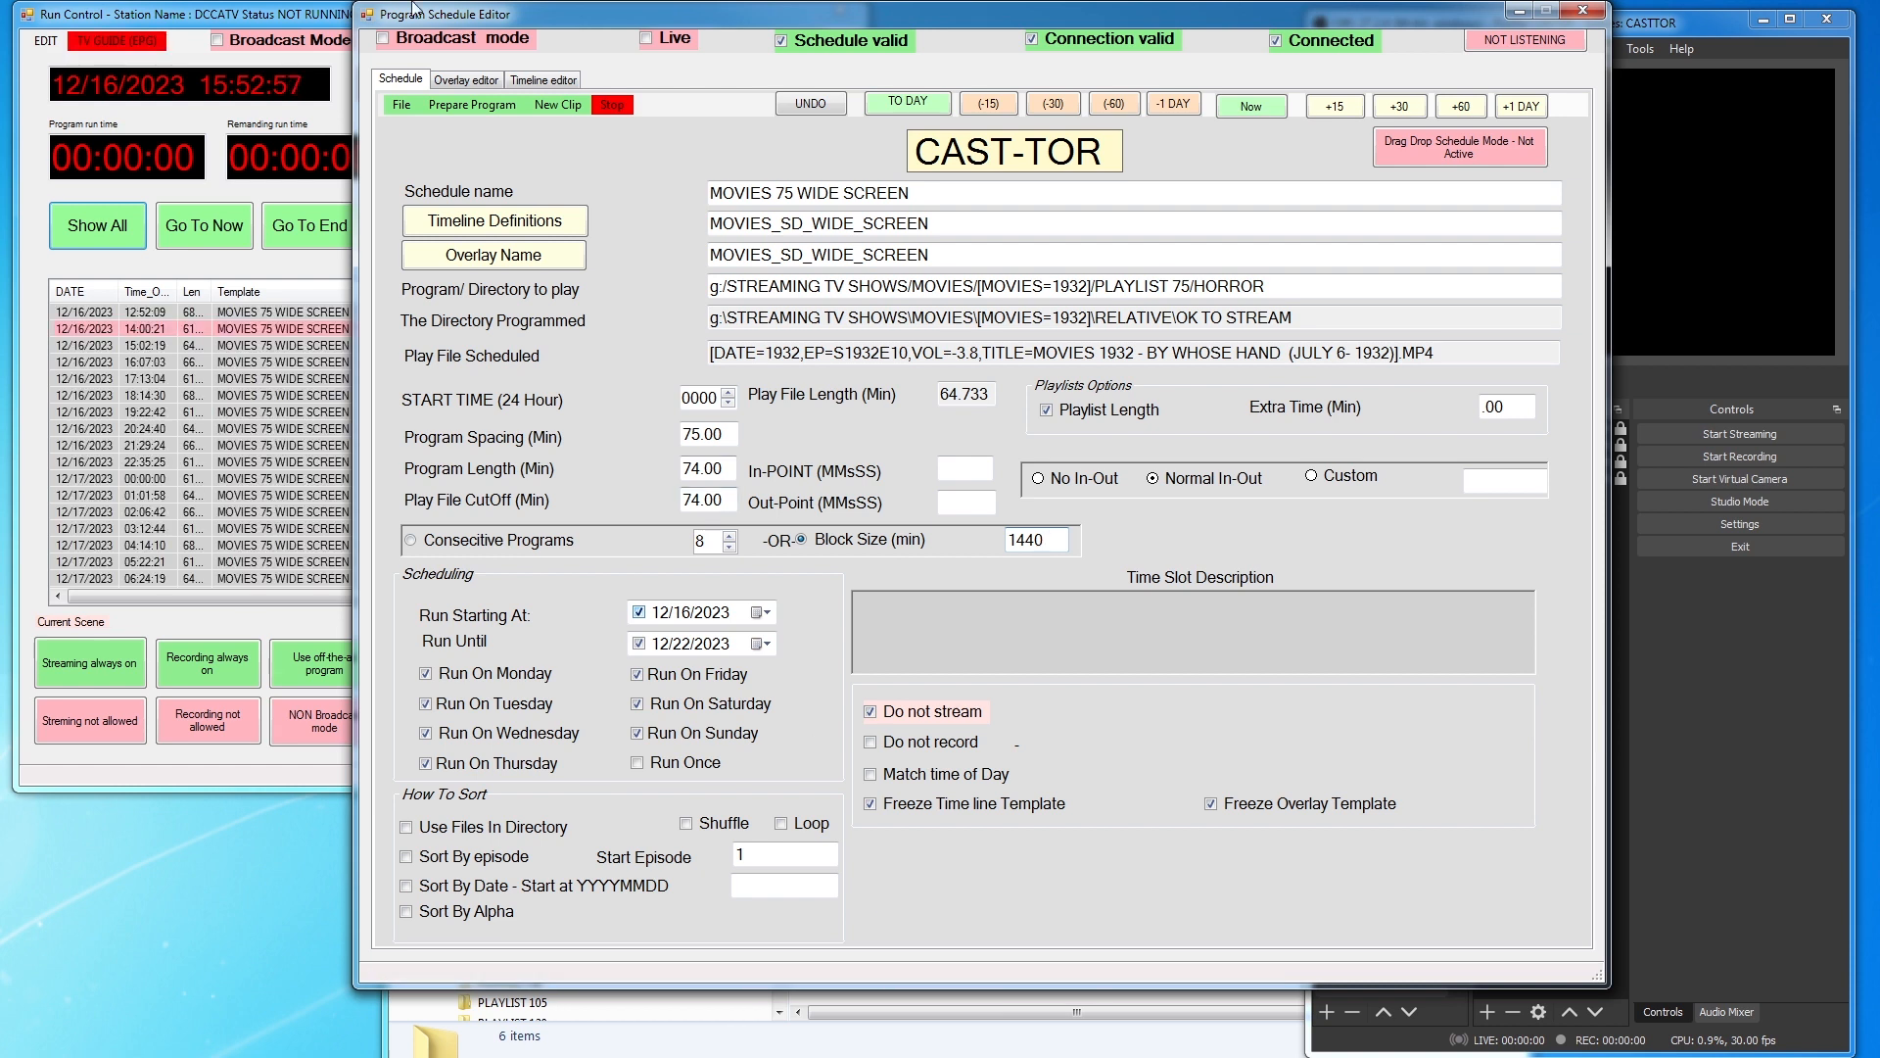
{"action": "left_click_drag", "start_coordinate": [655, 15], "coordinate": [1053, 14]}
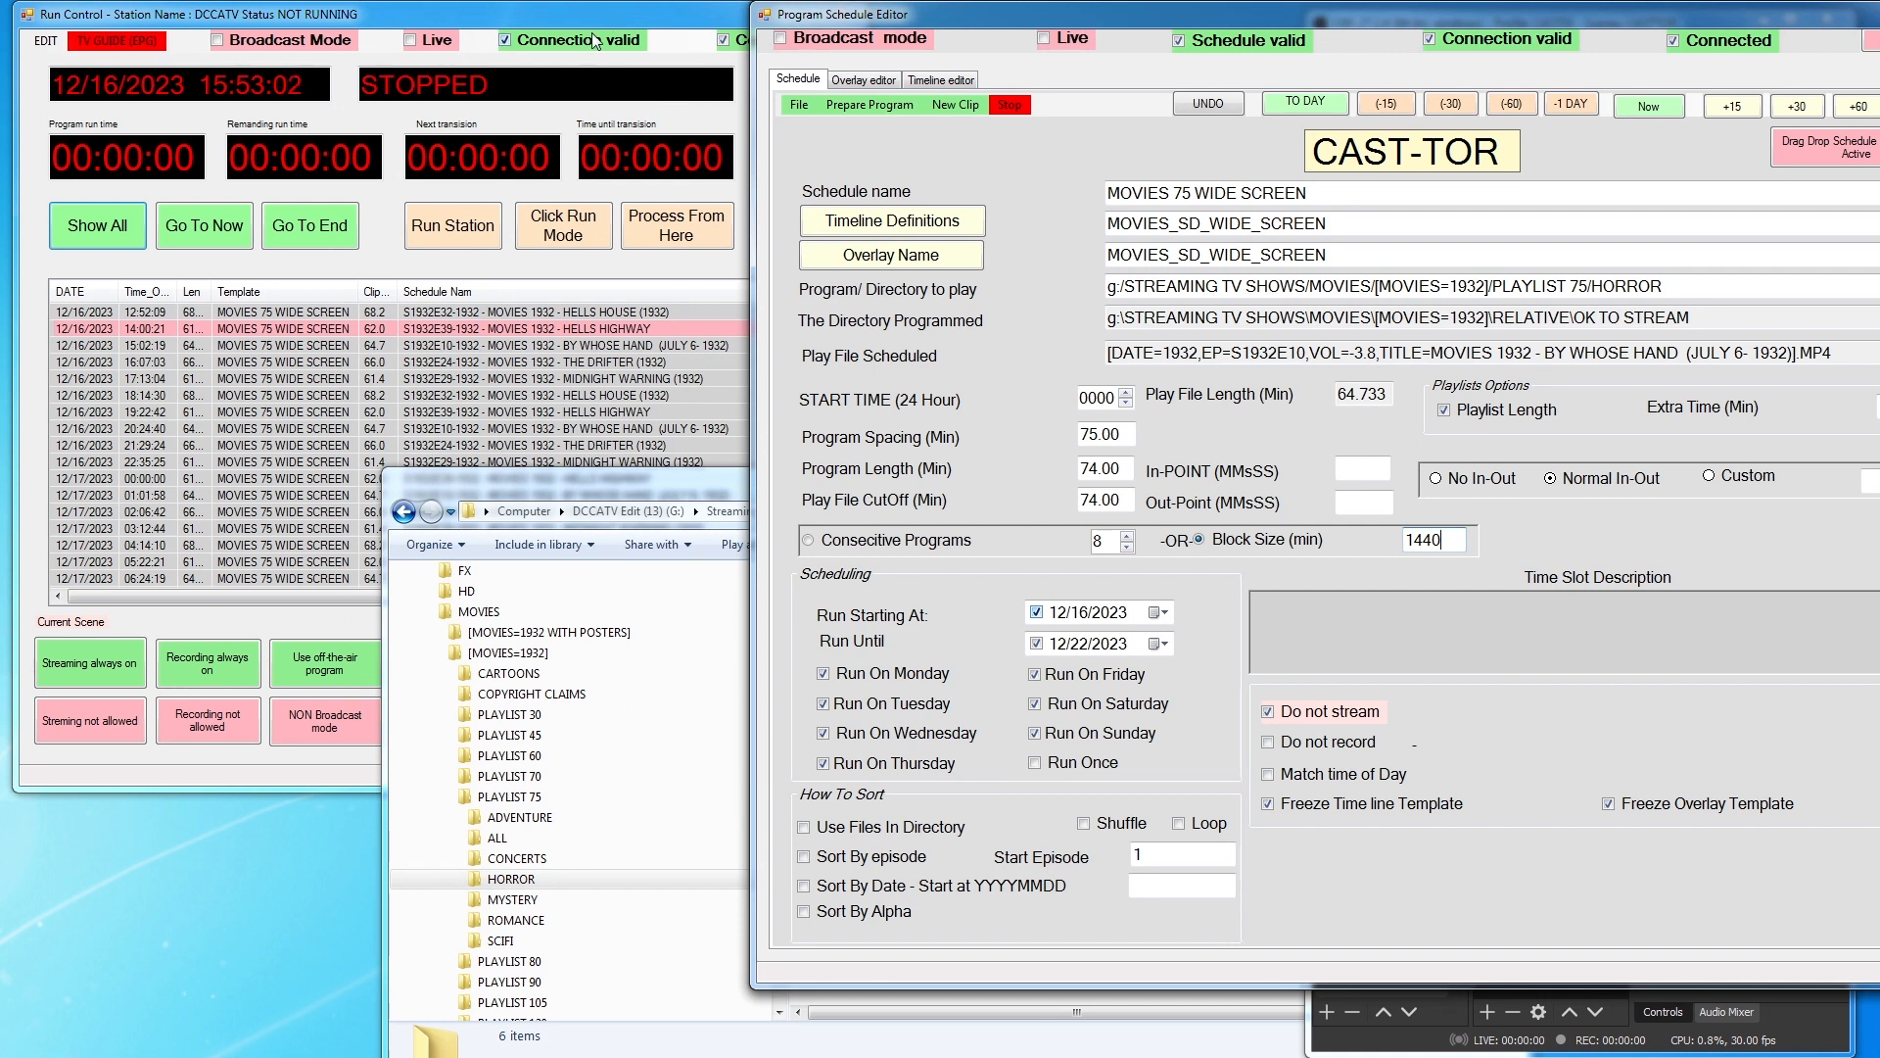
{"action": "left_click", "coordinate": [592, 17]}
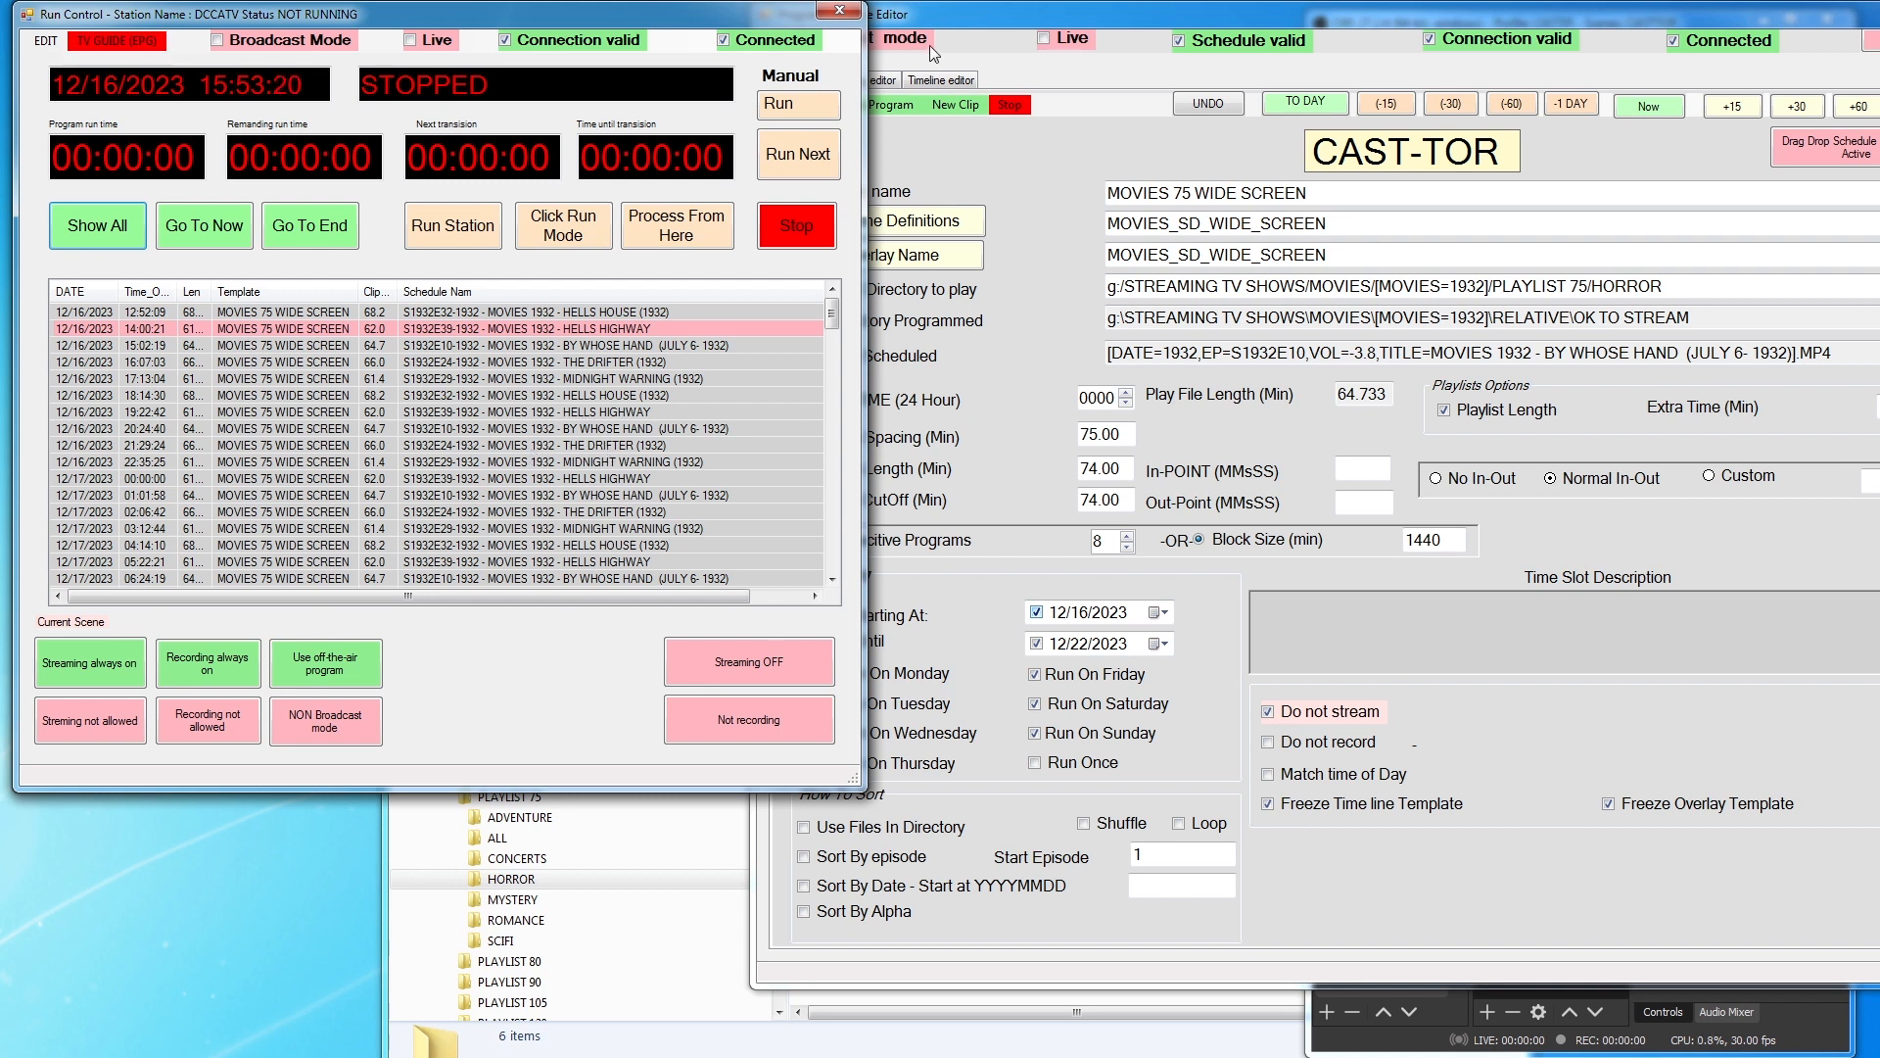
{"action": "left_click", "coordinate": [1206, 20]}
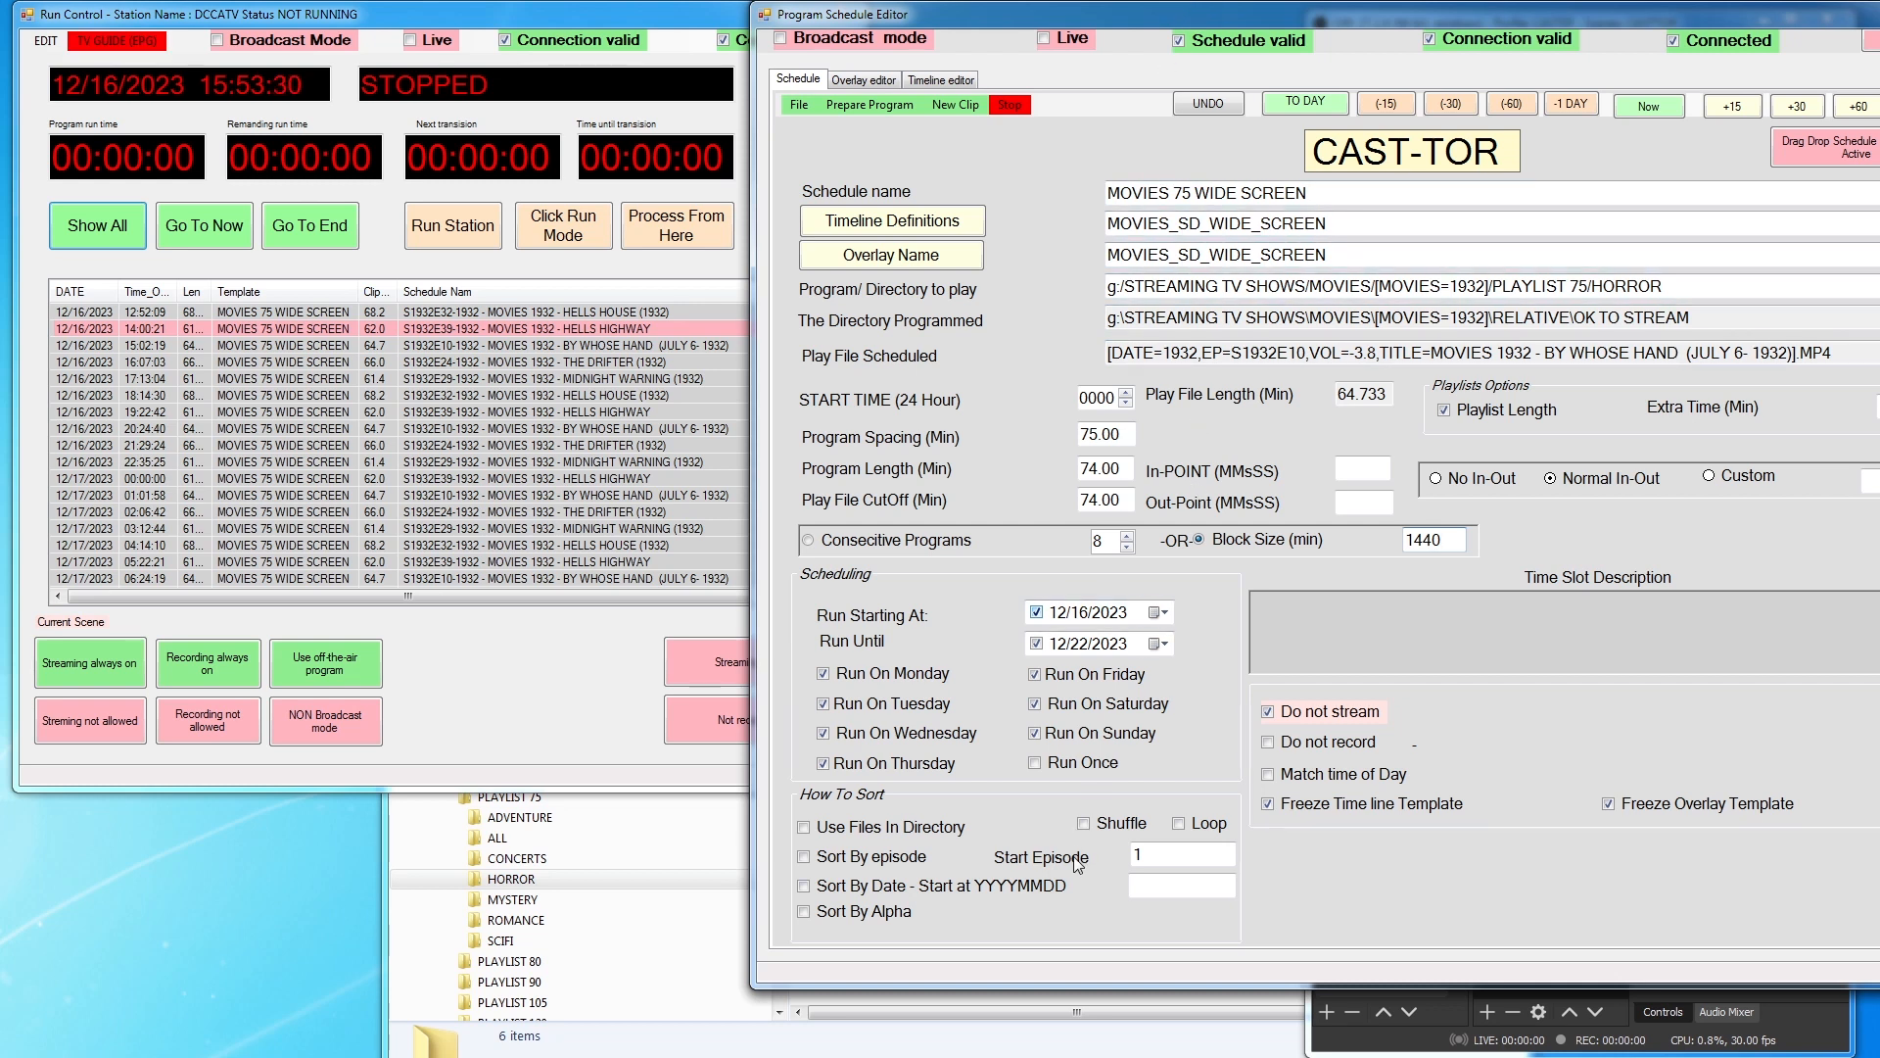
Enable Shuffle, undo the last schedule addition, and add the HORROR programs to the schedule again
{"action": "left_click", "coordinate": [1085, 823]}
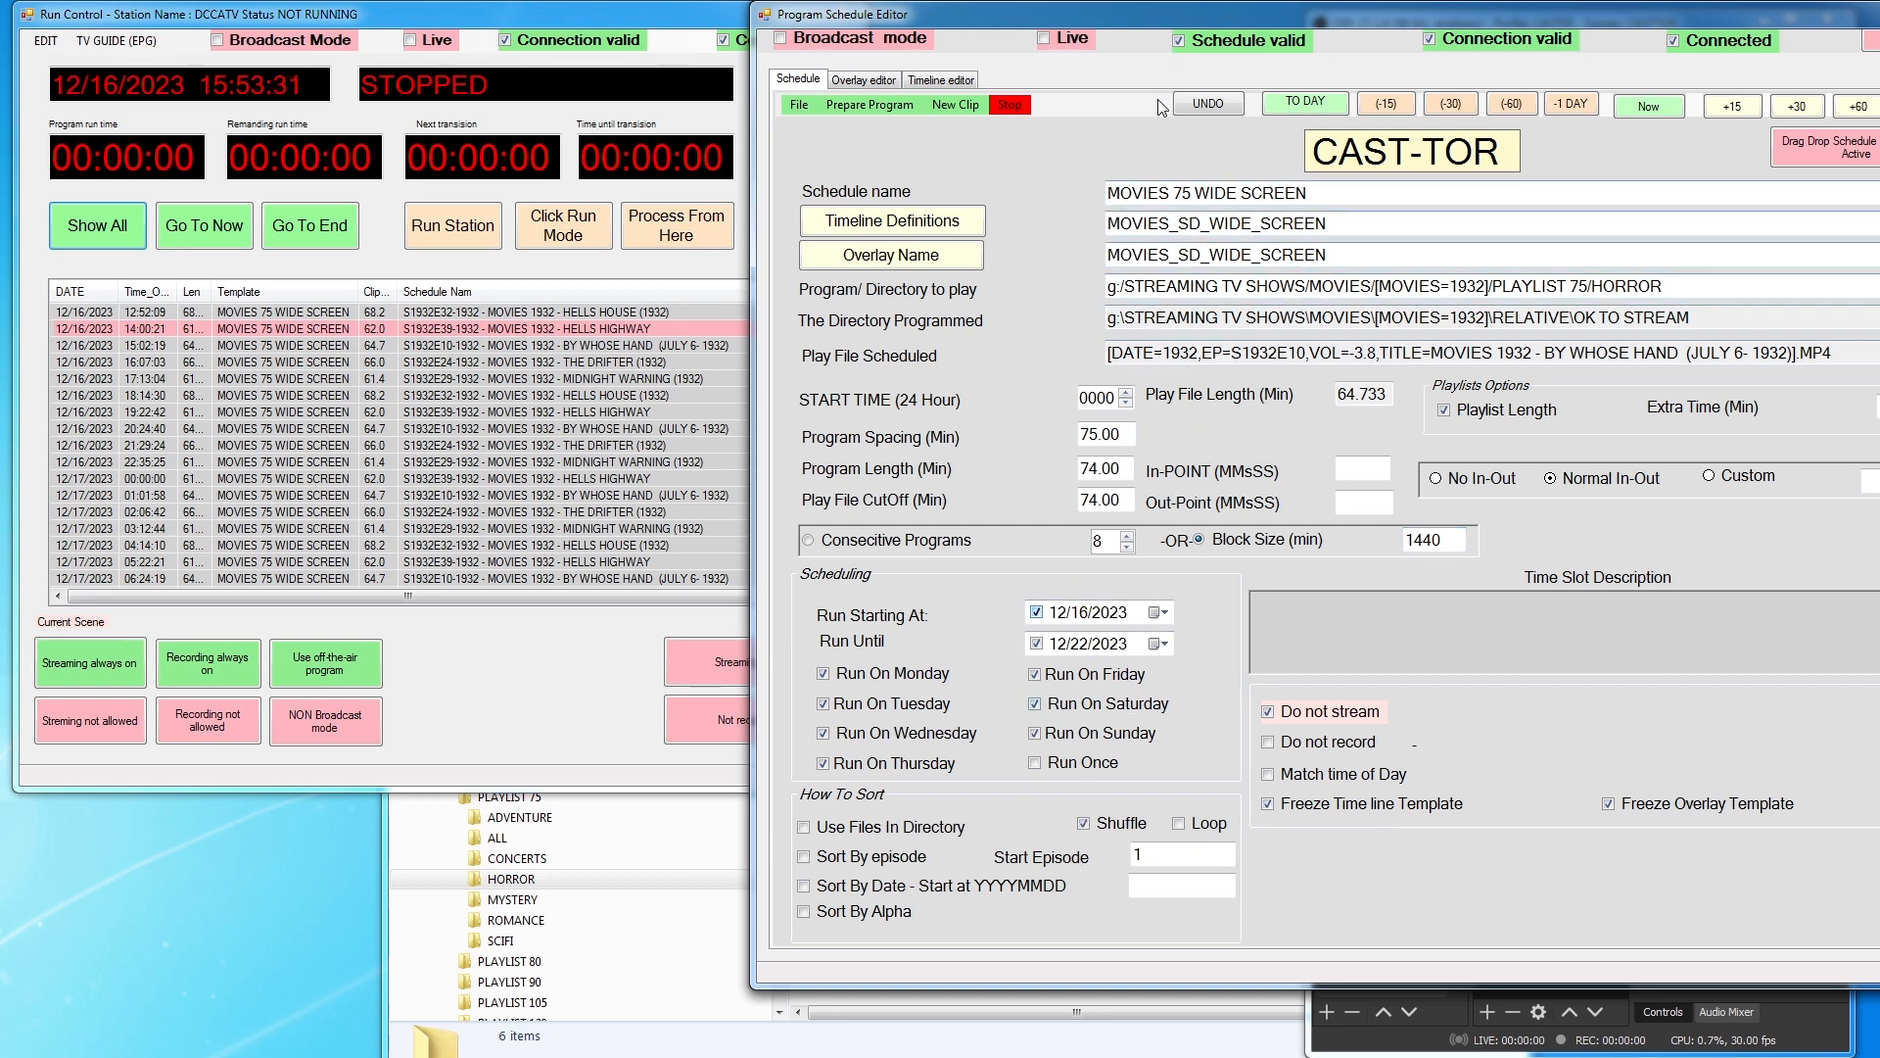
{"action": "left_click", "coordinate": [1209, 103]}
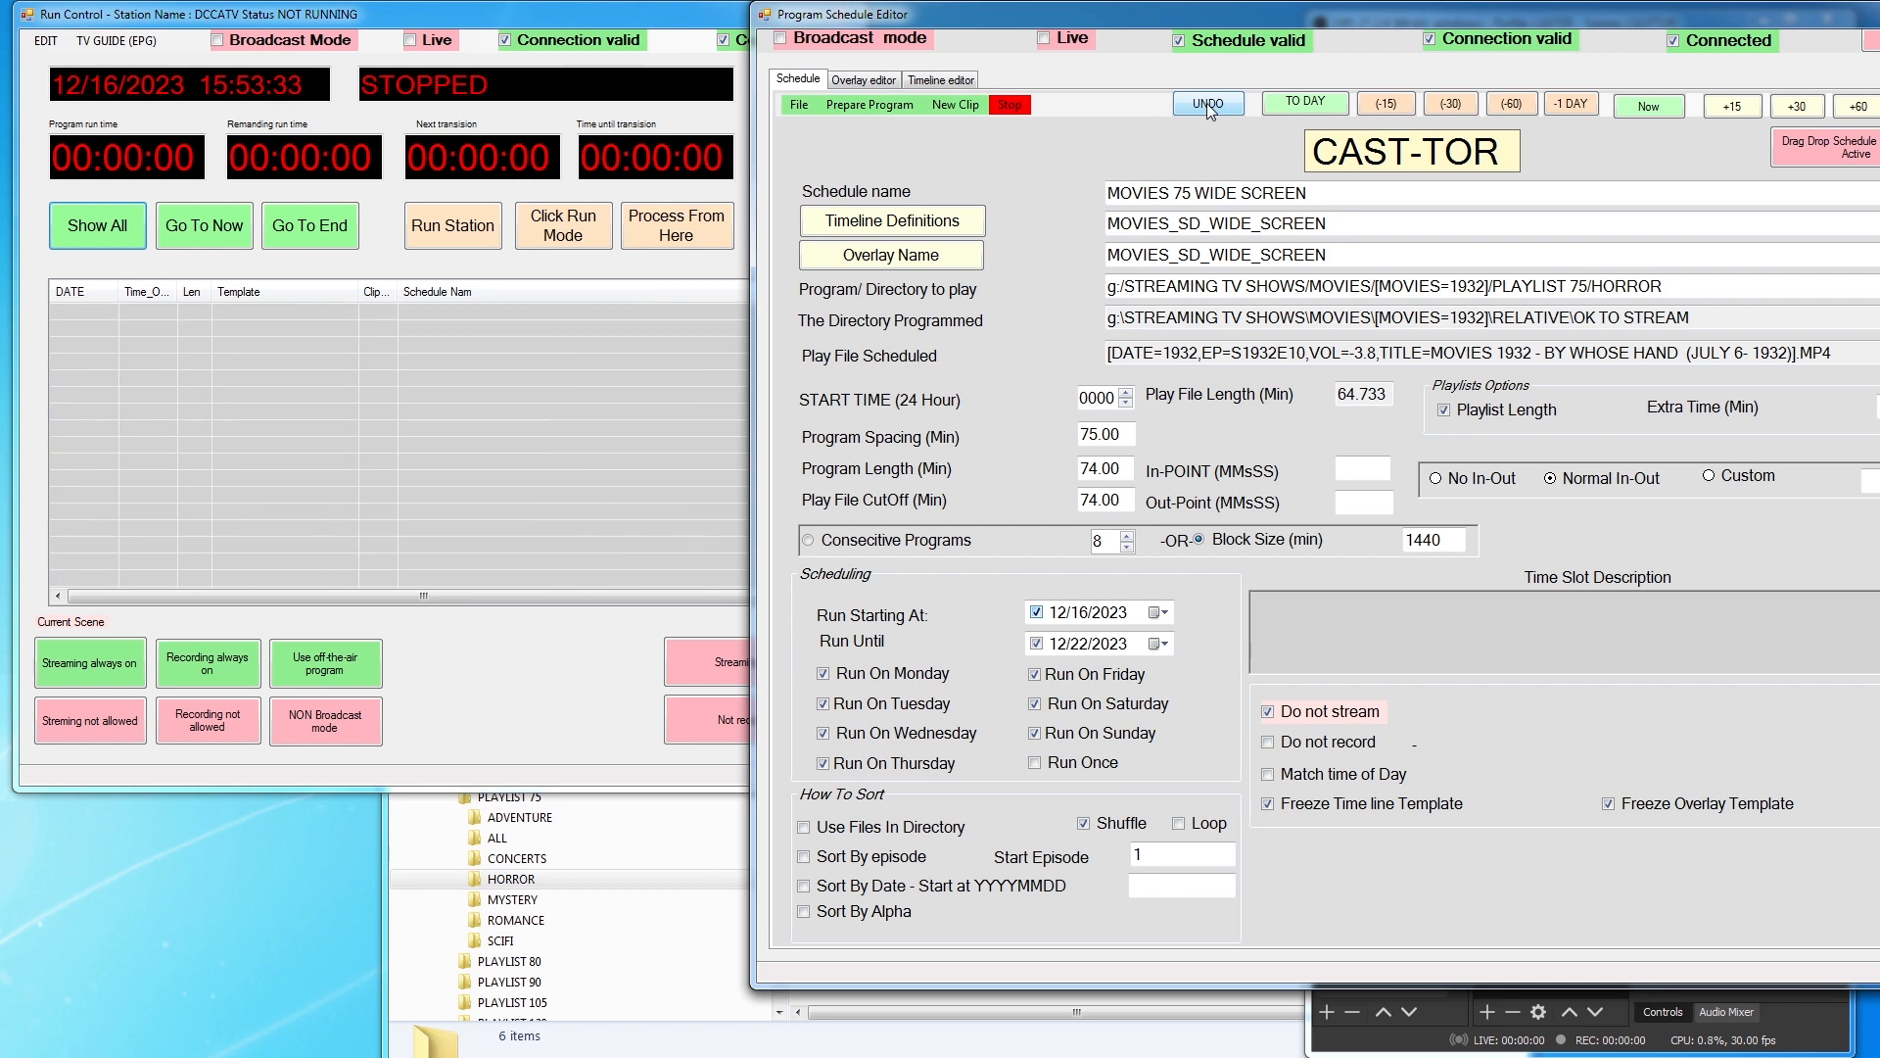
{"action": "left_click", "coordinate": [870, 105]}
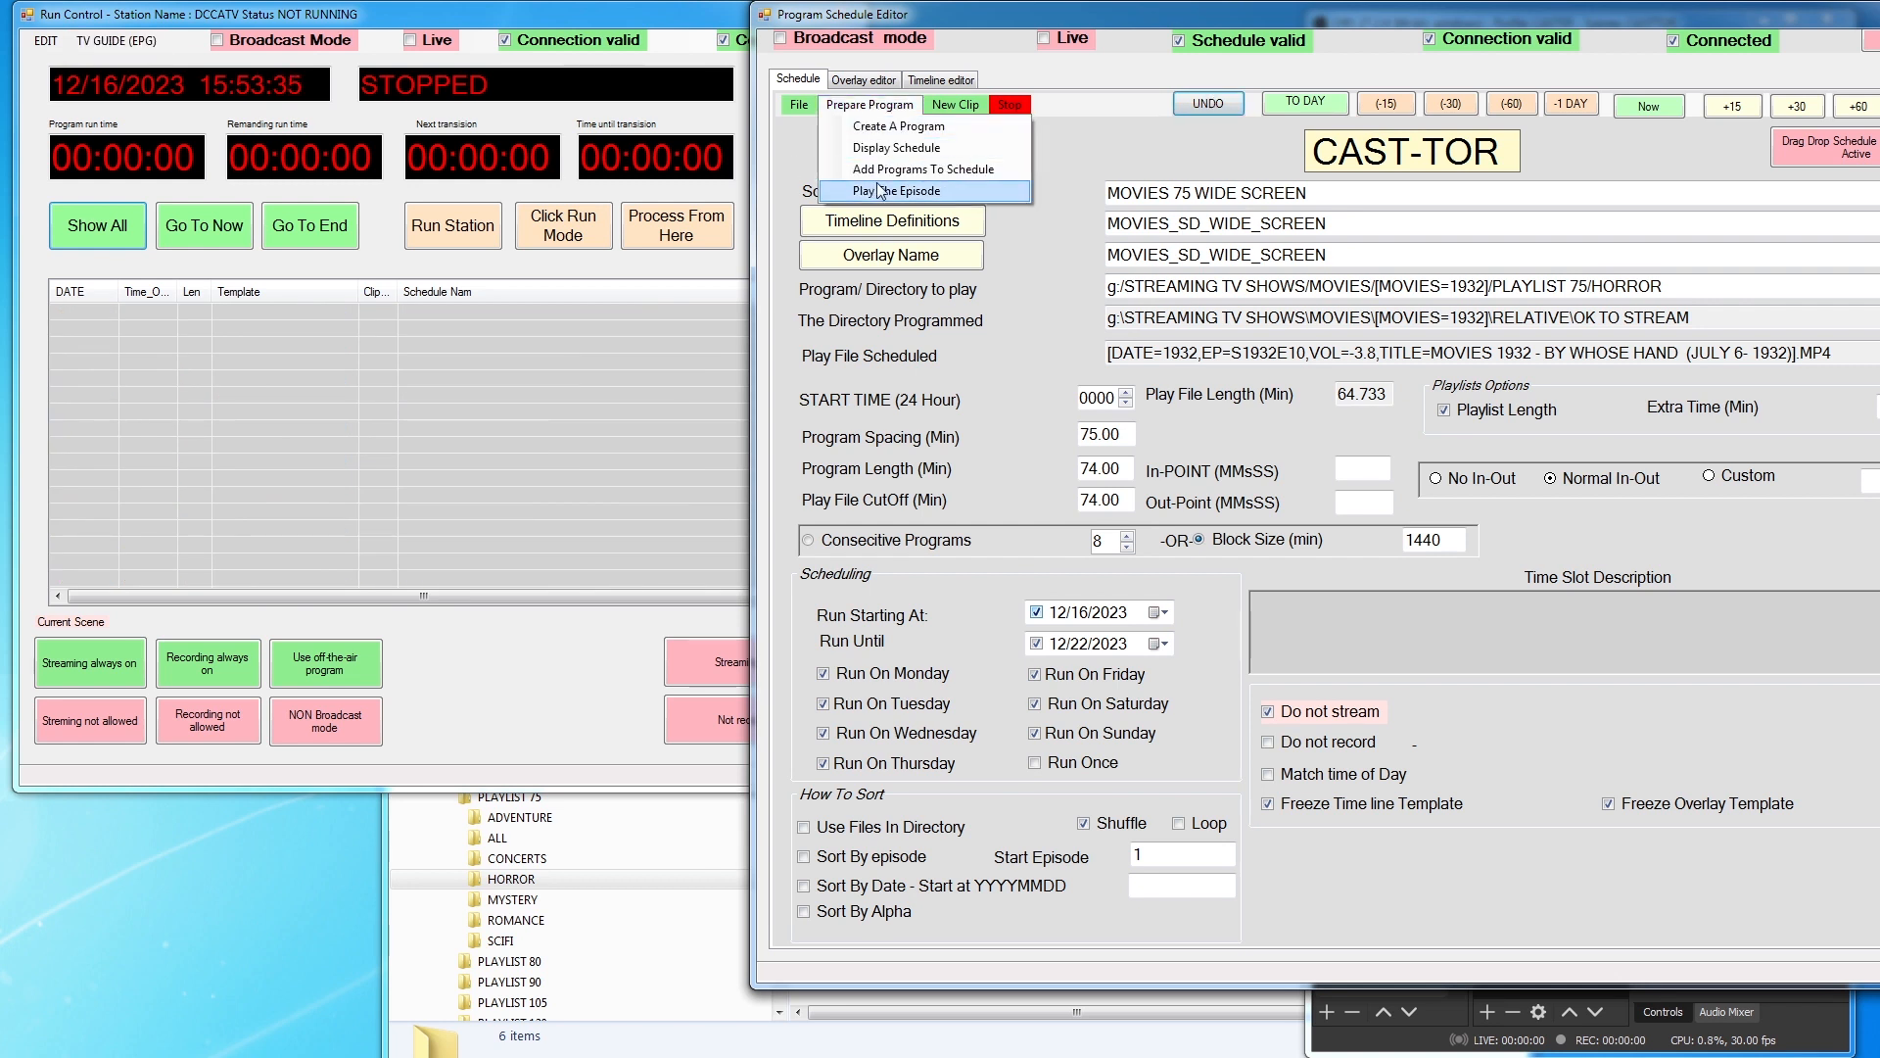
{"action": "left_click", "coordinate": [912, 170]}
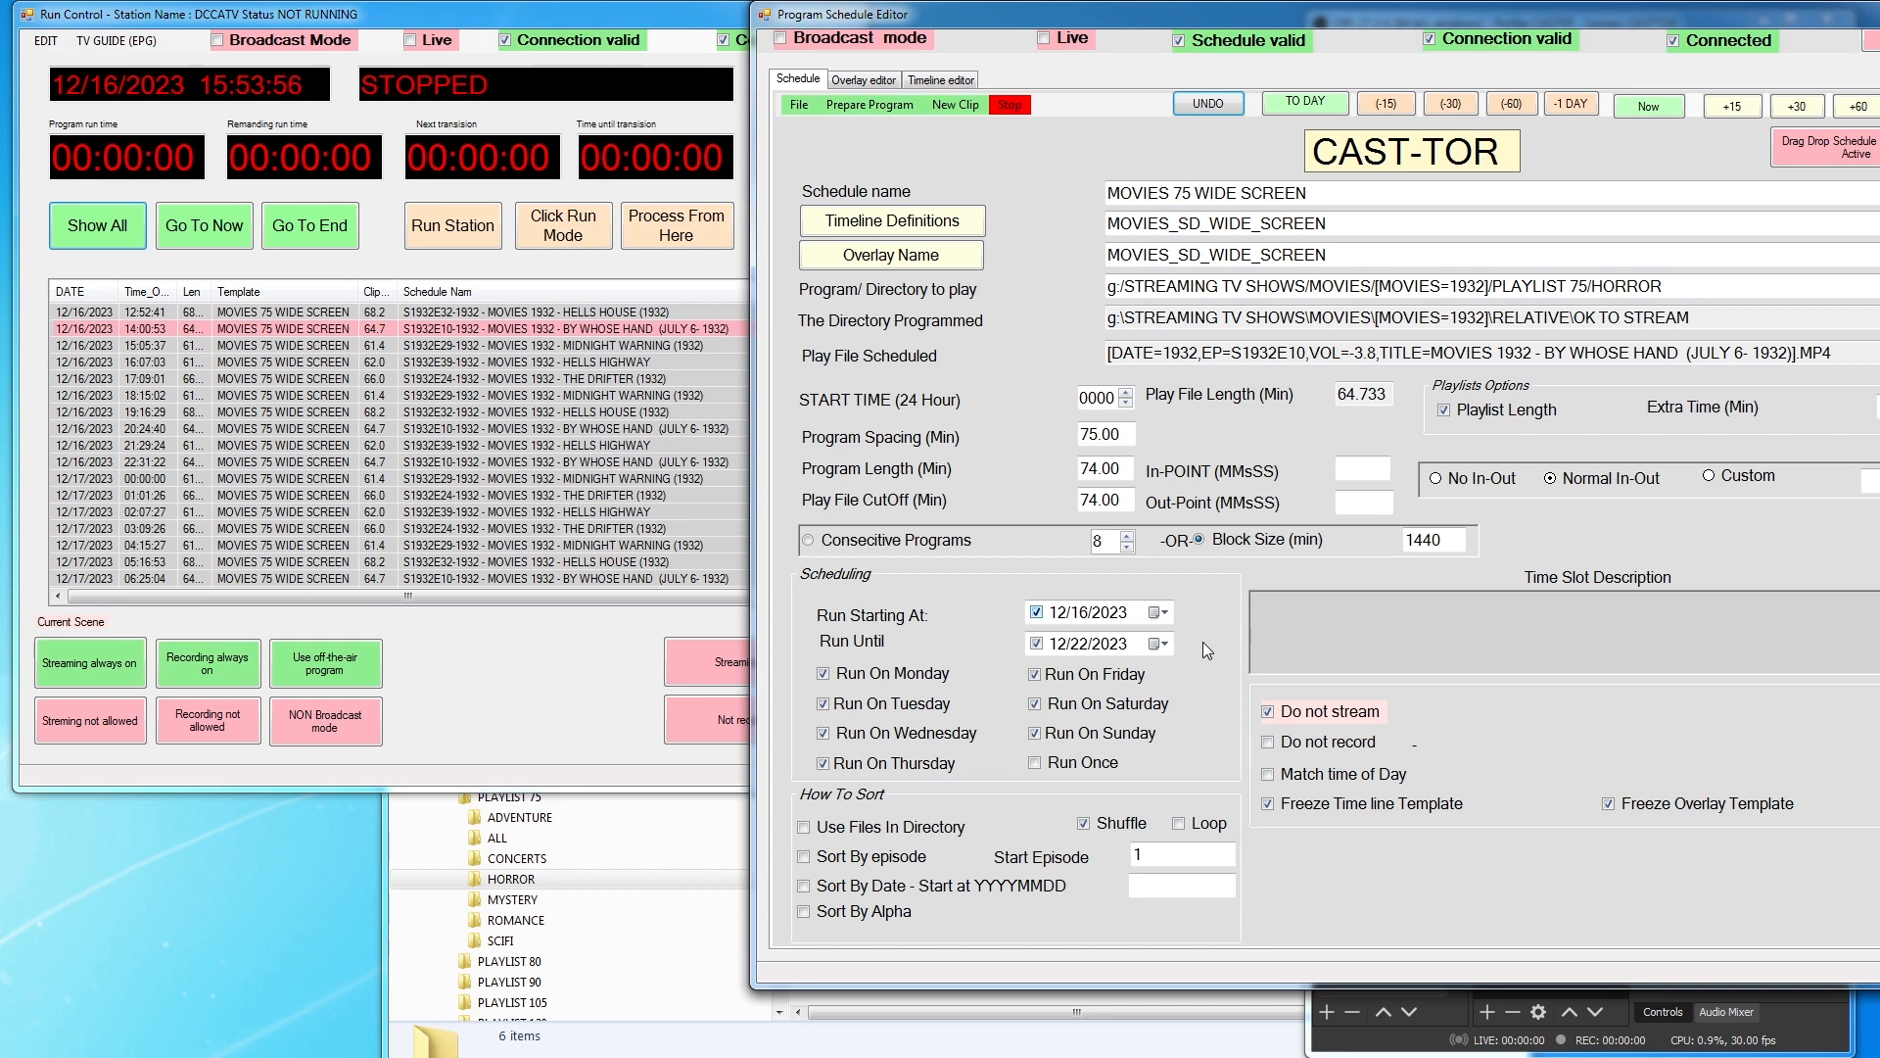
Examine the order of the first shuffled movies in the Run Control schedule list, entry by entry
{"action": "left_click", "coordinate": [600, 315]}
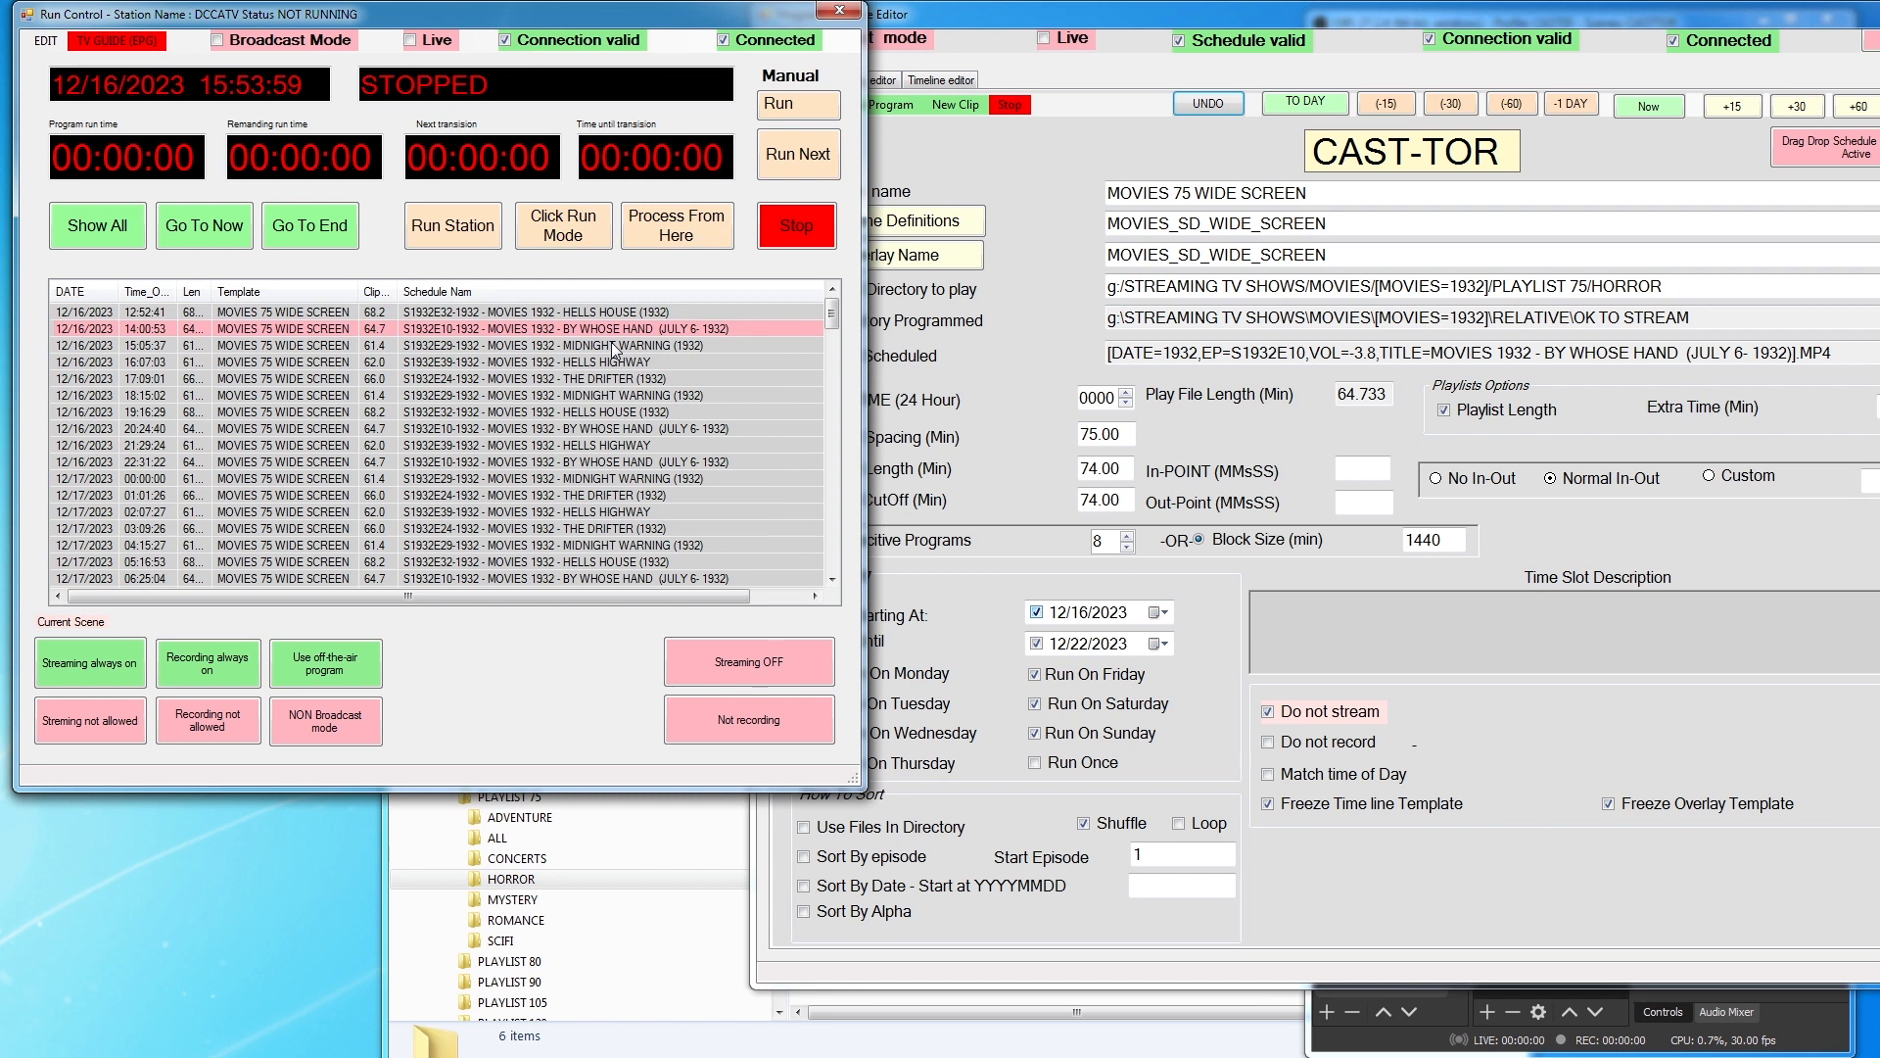
{"action": "left_click", "coordinate": [611, 344]}
{"action": "left_click", "coordinate": [611, 380]}
{"action": "left_click", "coordinate": [609, 312]}
{"action": "left_click", "coordinate": [602, 330]}
{"action": "left_click", "coordinate": [603, 347]}
{"action": "left_click", "coordinate": [604, 365]}
{"action": "left_click", "coordinate": [603, 382]}
{"action": "left_click", "coordinate": [609, 395]}
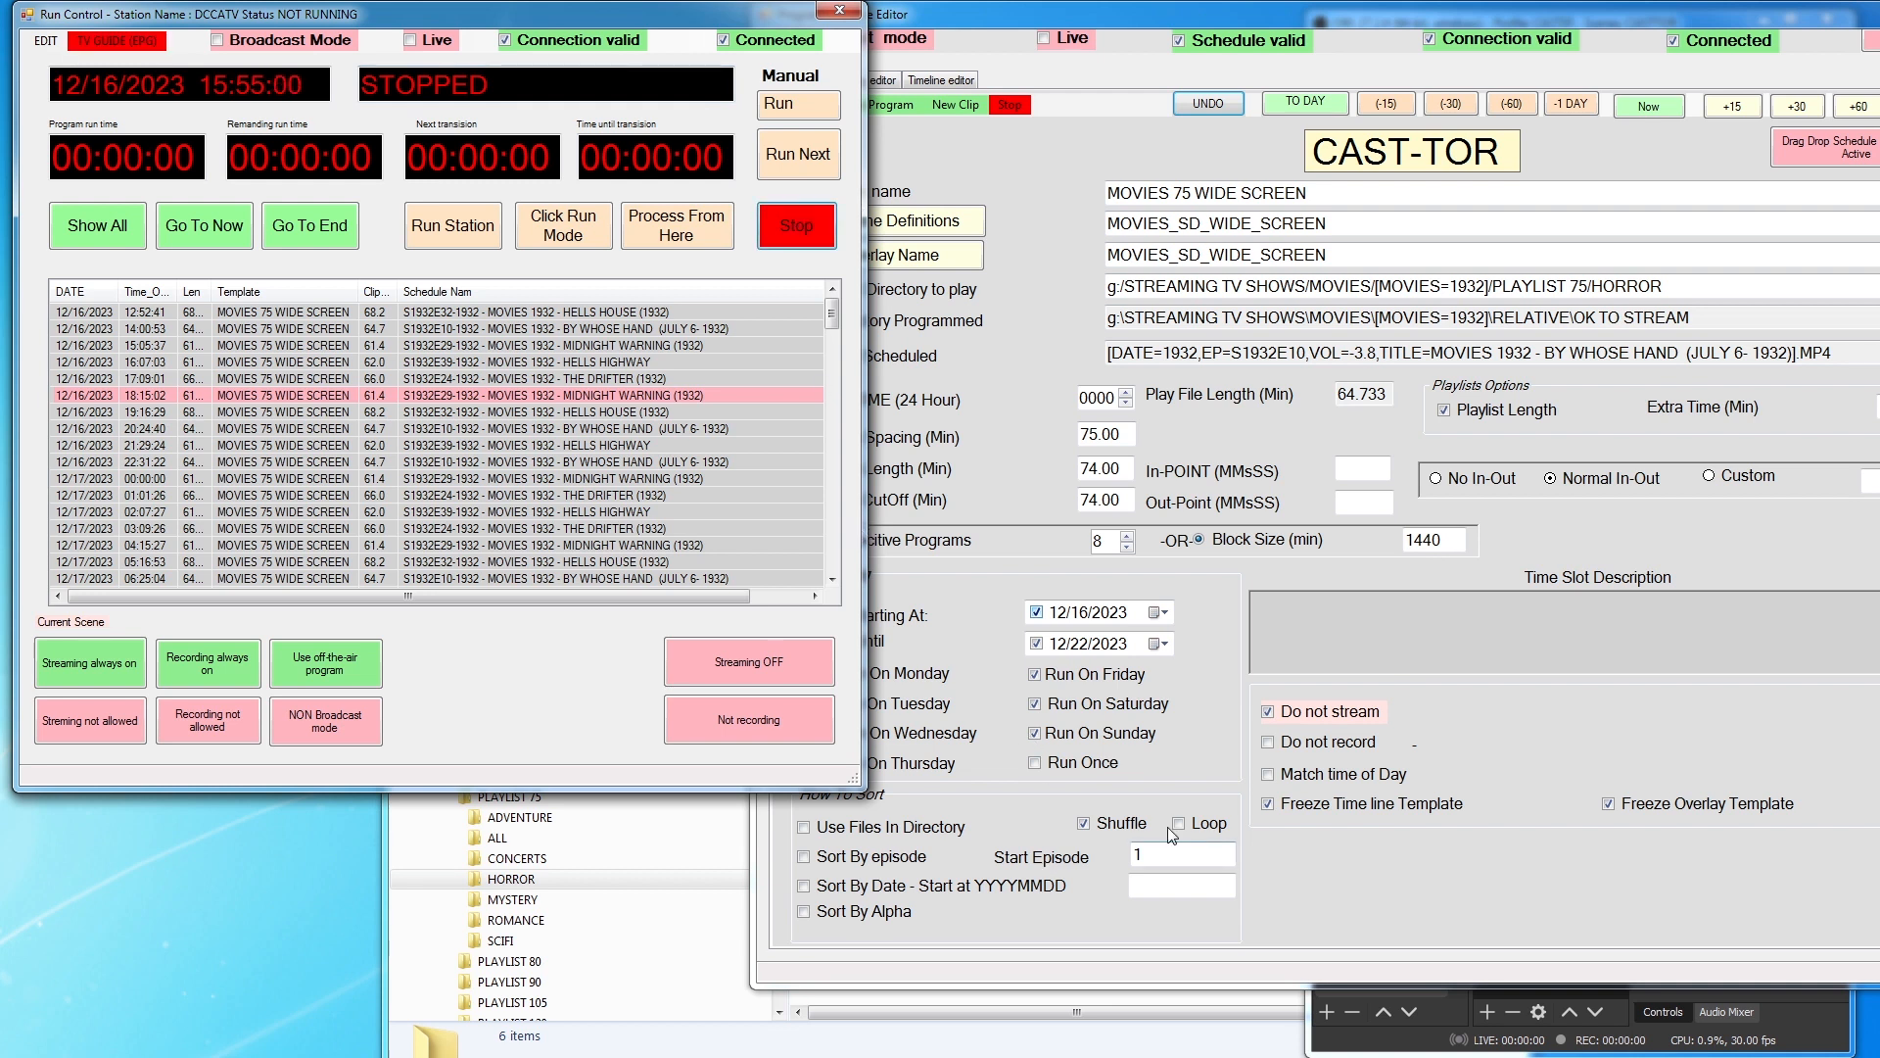
Replace Shuffle with Sort By episode, undo the shuffled addition, and add the HORROR programs to the schedule again
{"action": "left_click", "coordinate": [1131, 829]}
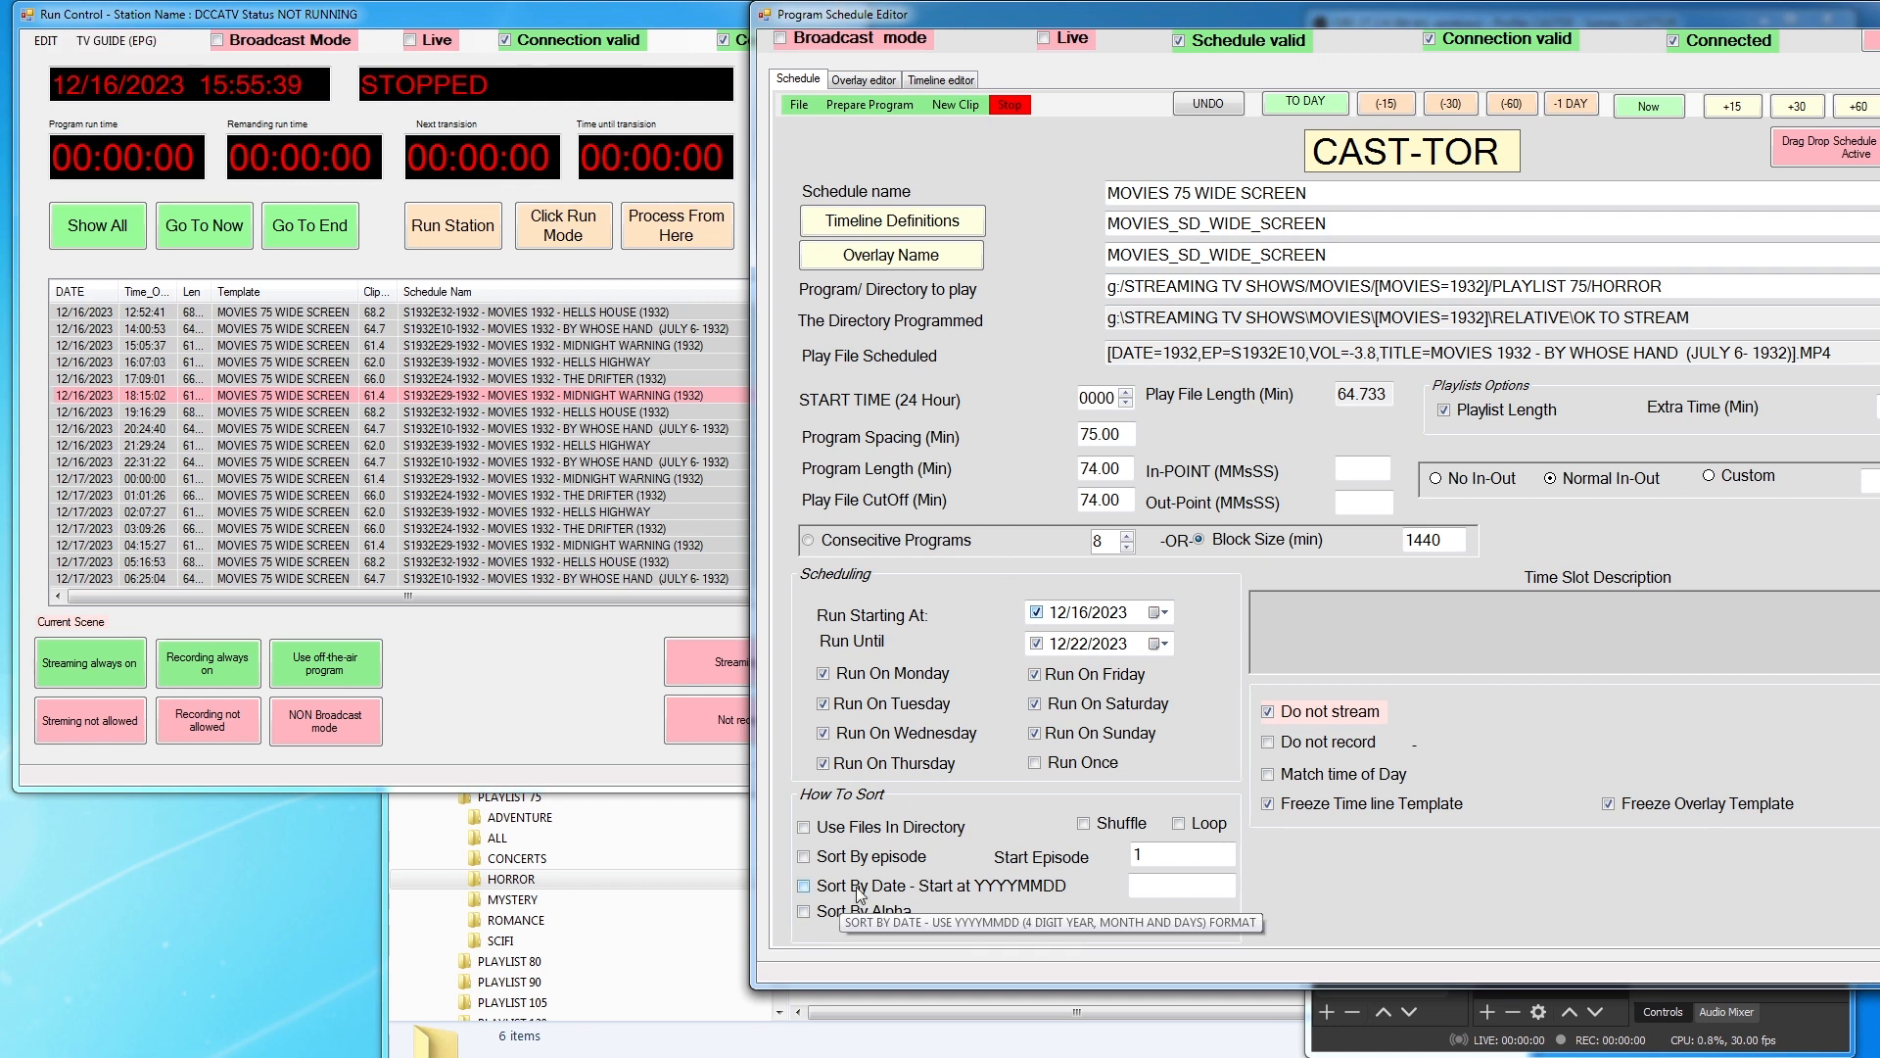
{"action": "left_click", "coordinate": [870, 857]}
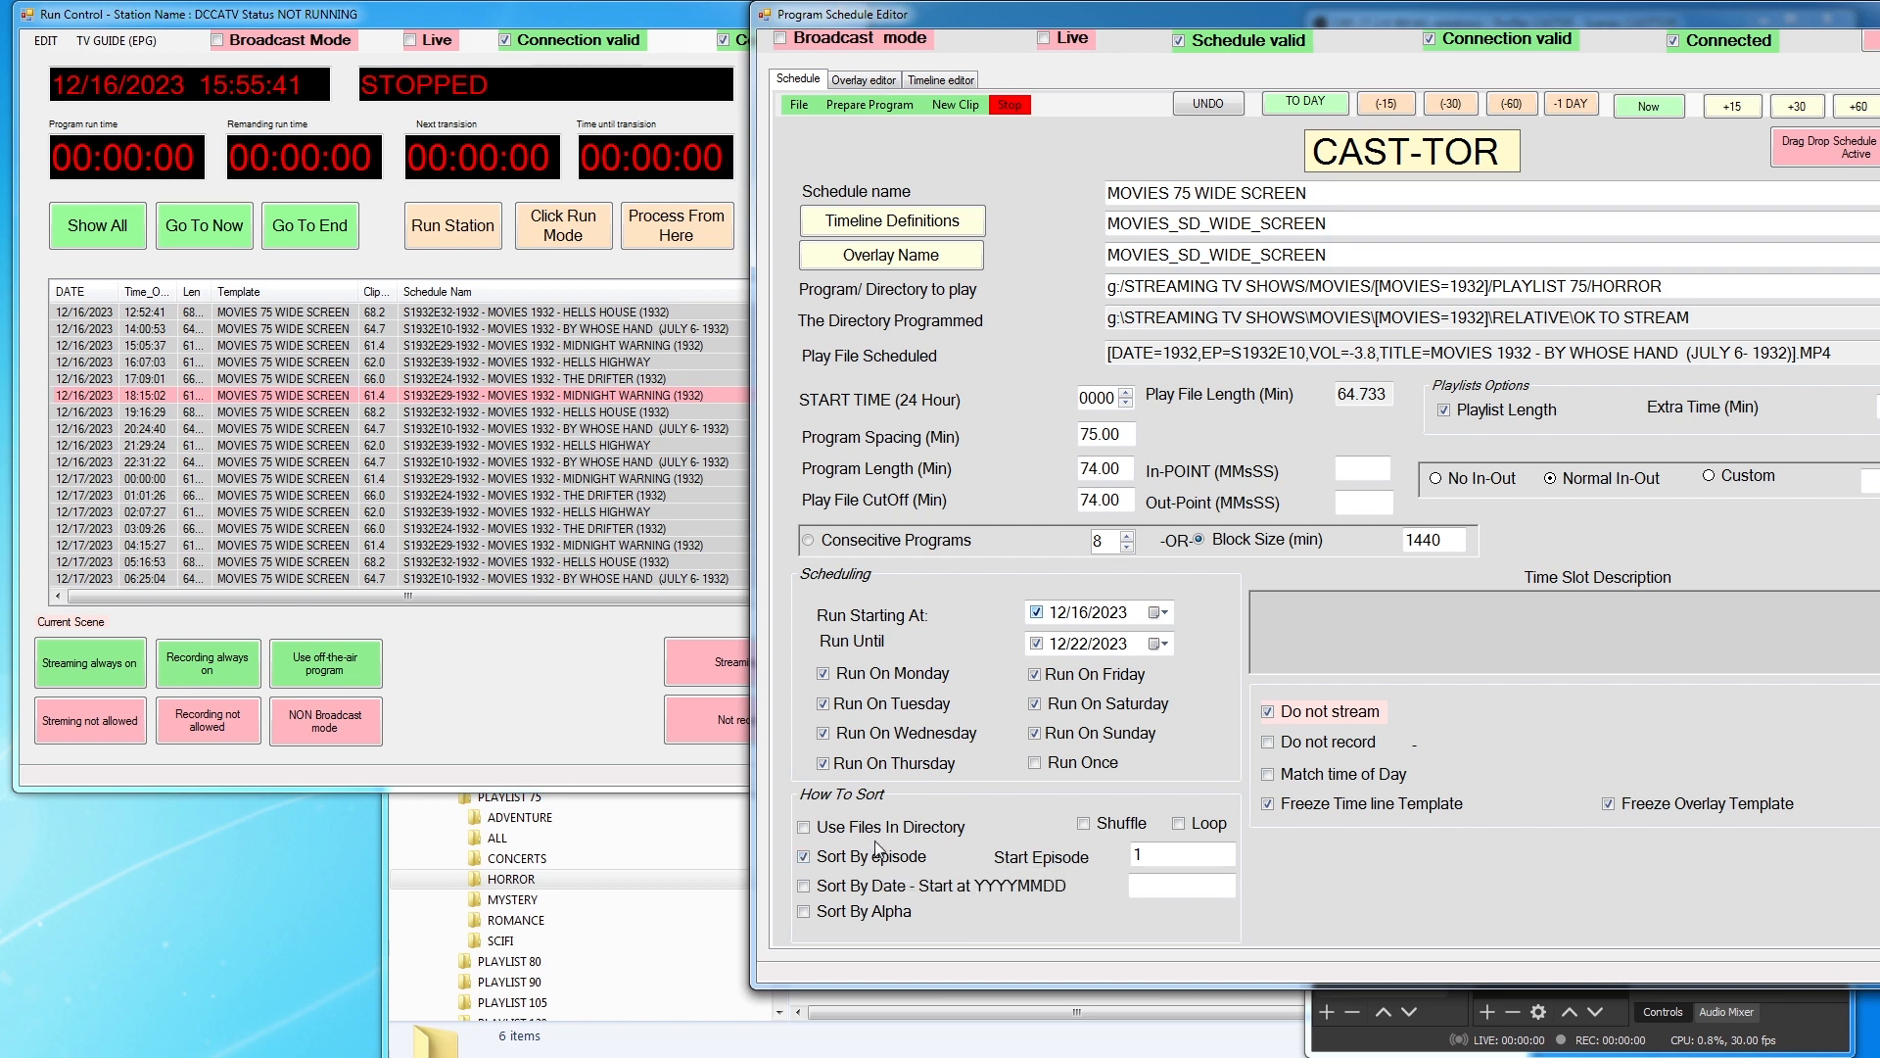
{"action": "left_click", "coordinate": [1203, 105]}
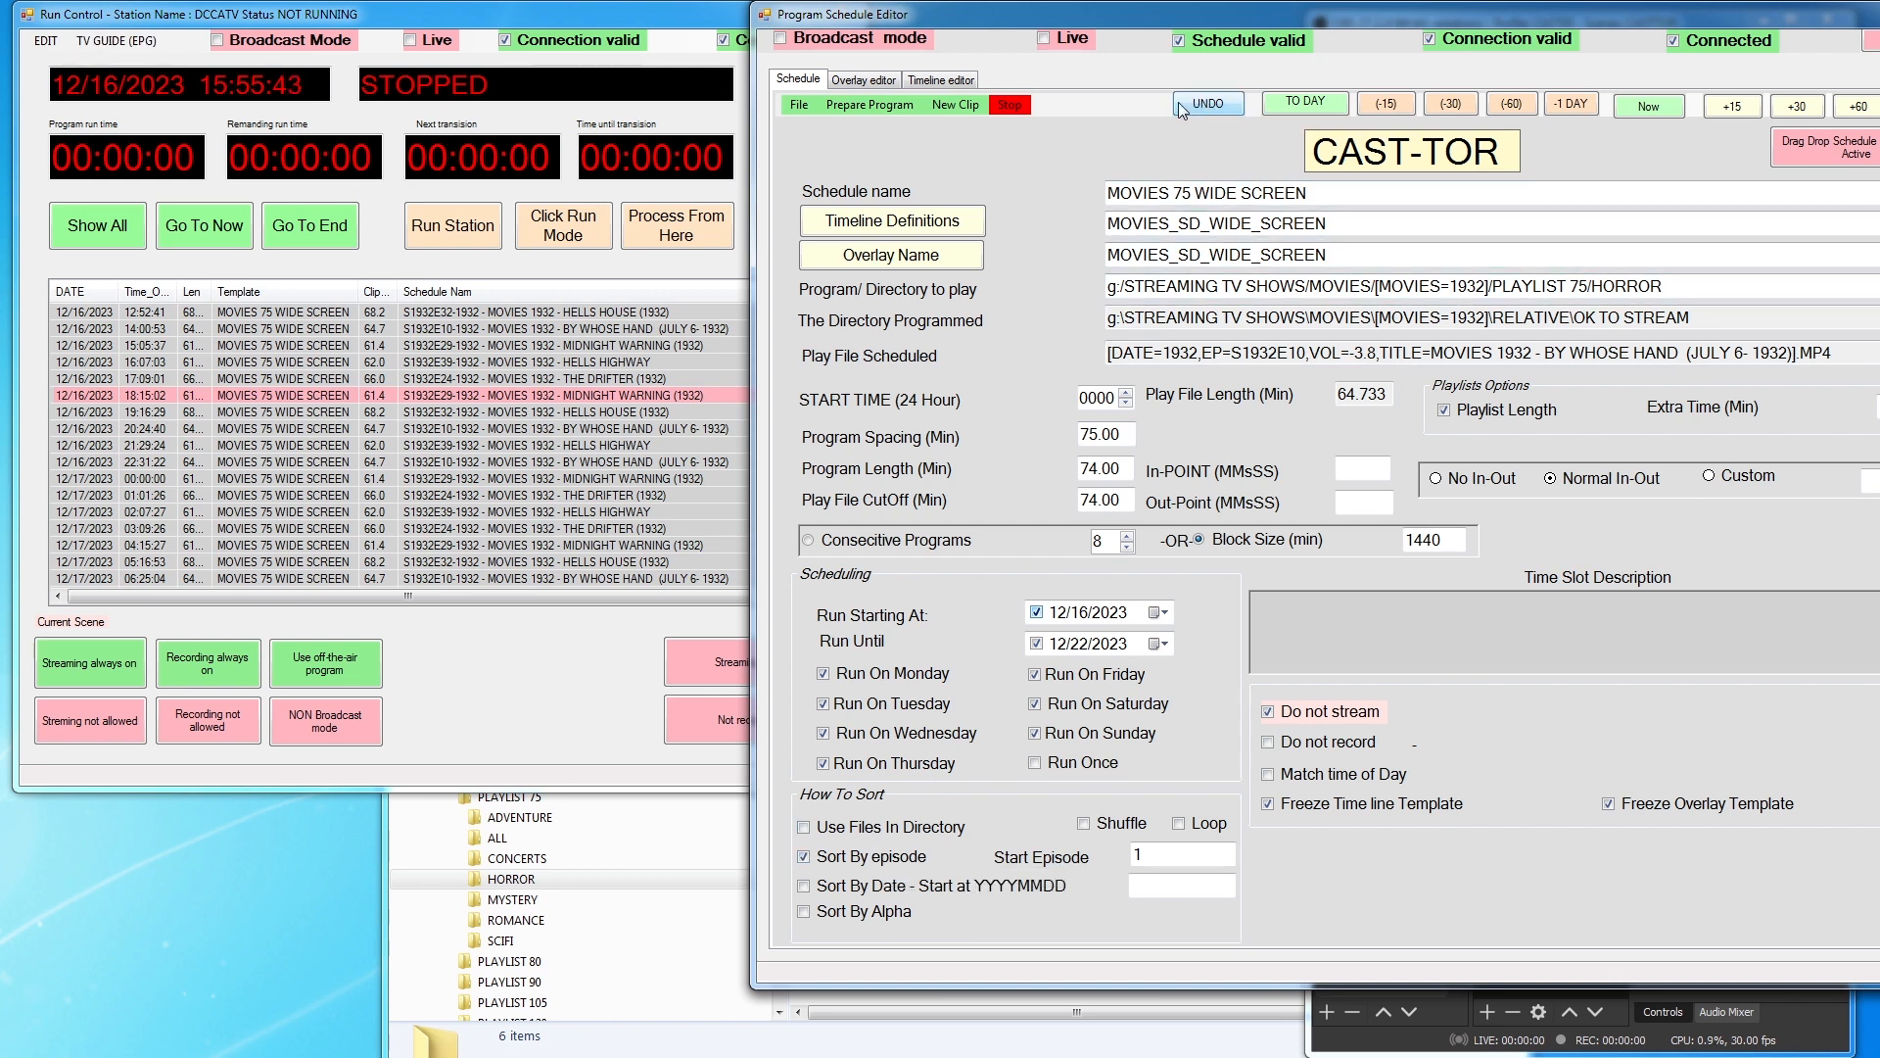
{"action": "left_click", "coordinate": [876, 105]}
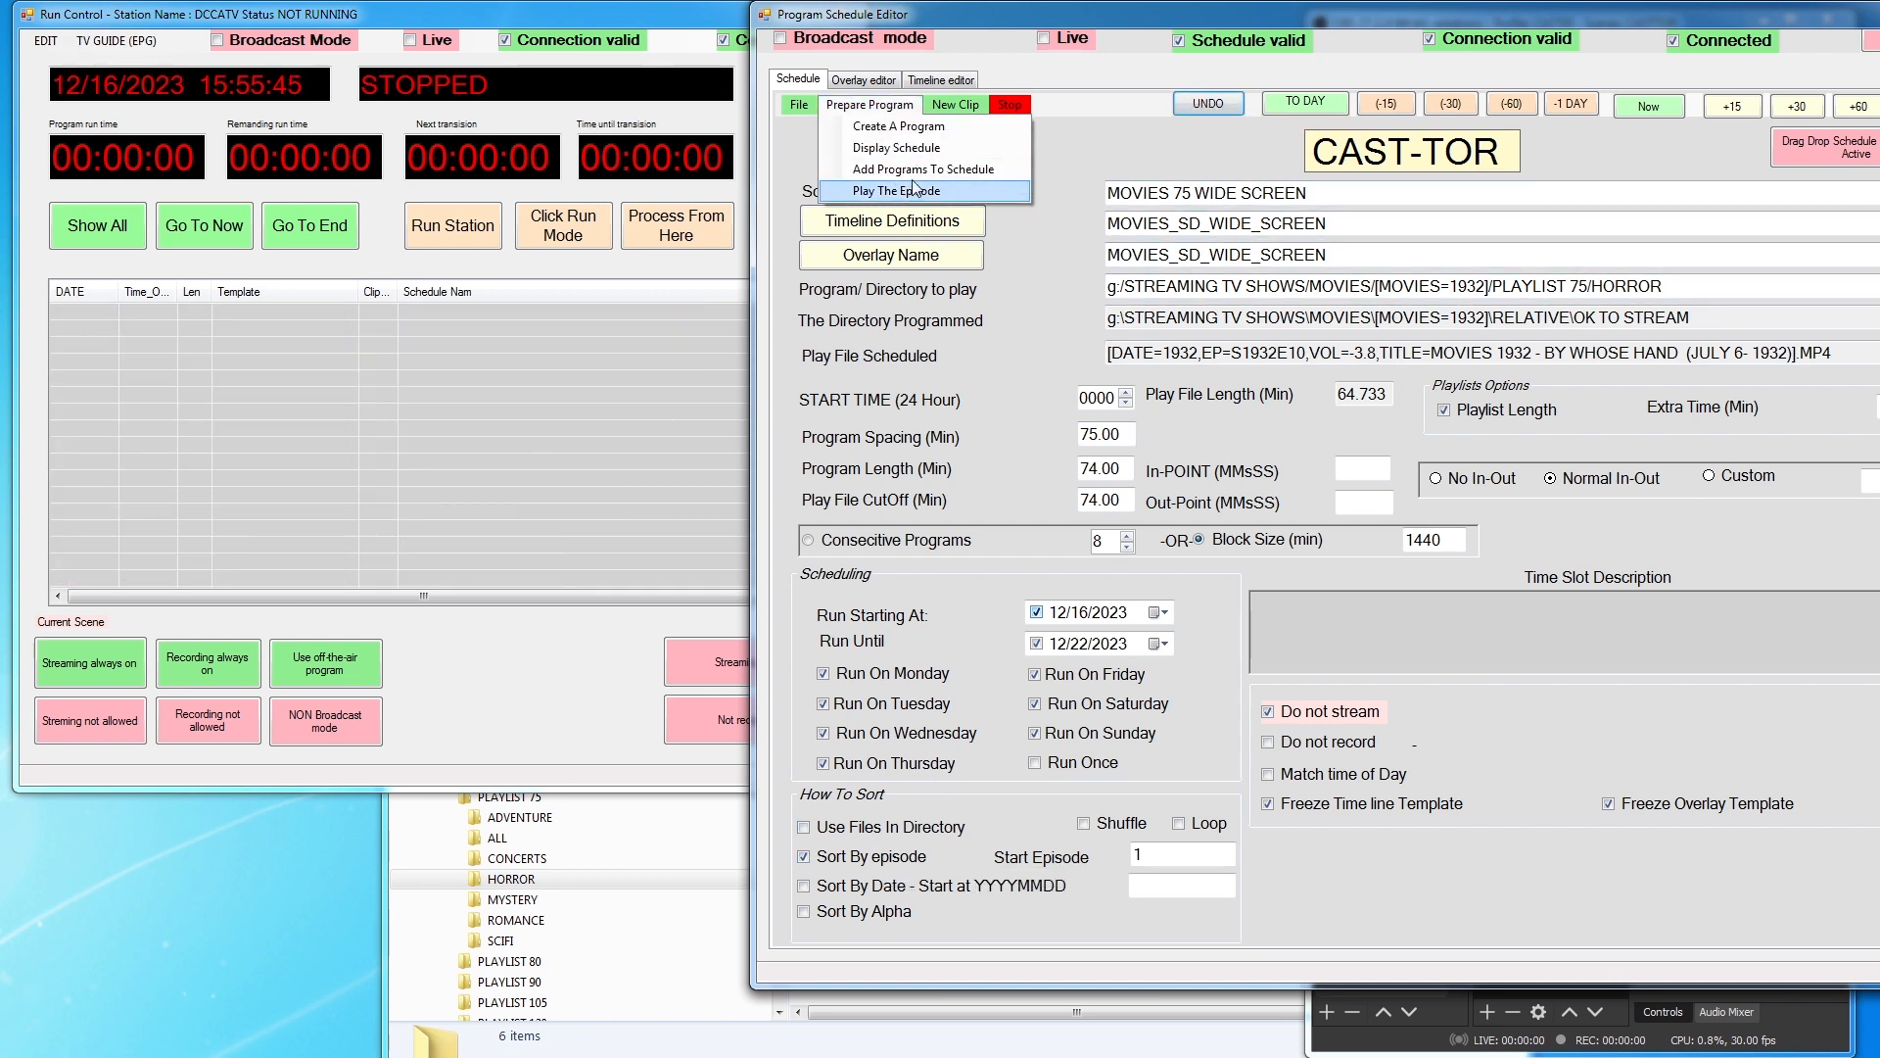
{"action": "left_click", "coordinate": [954, 171]}
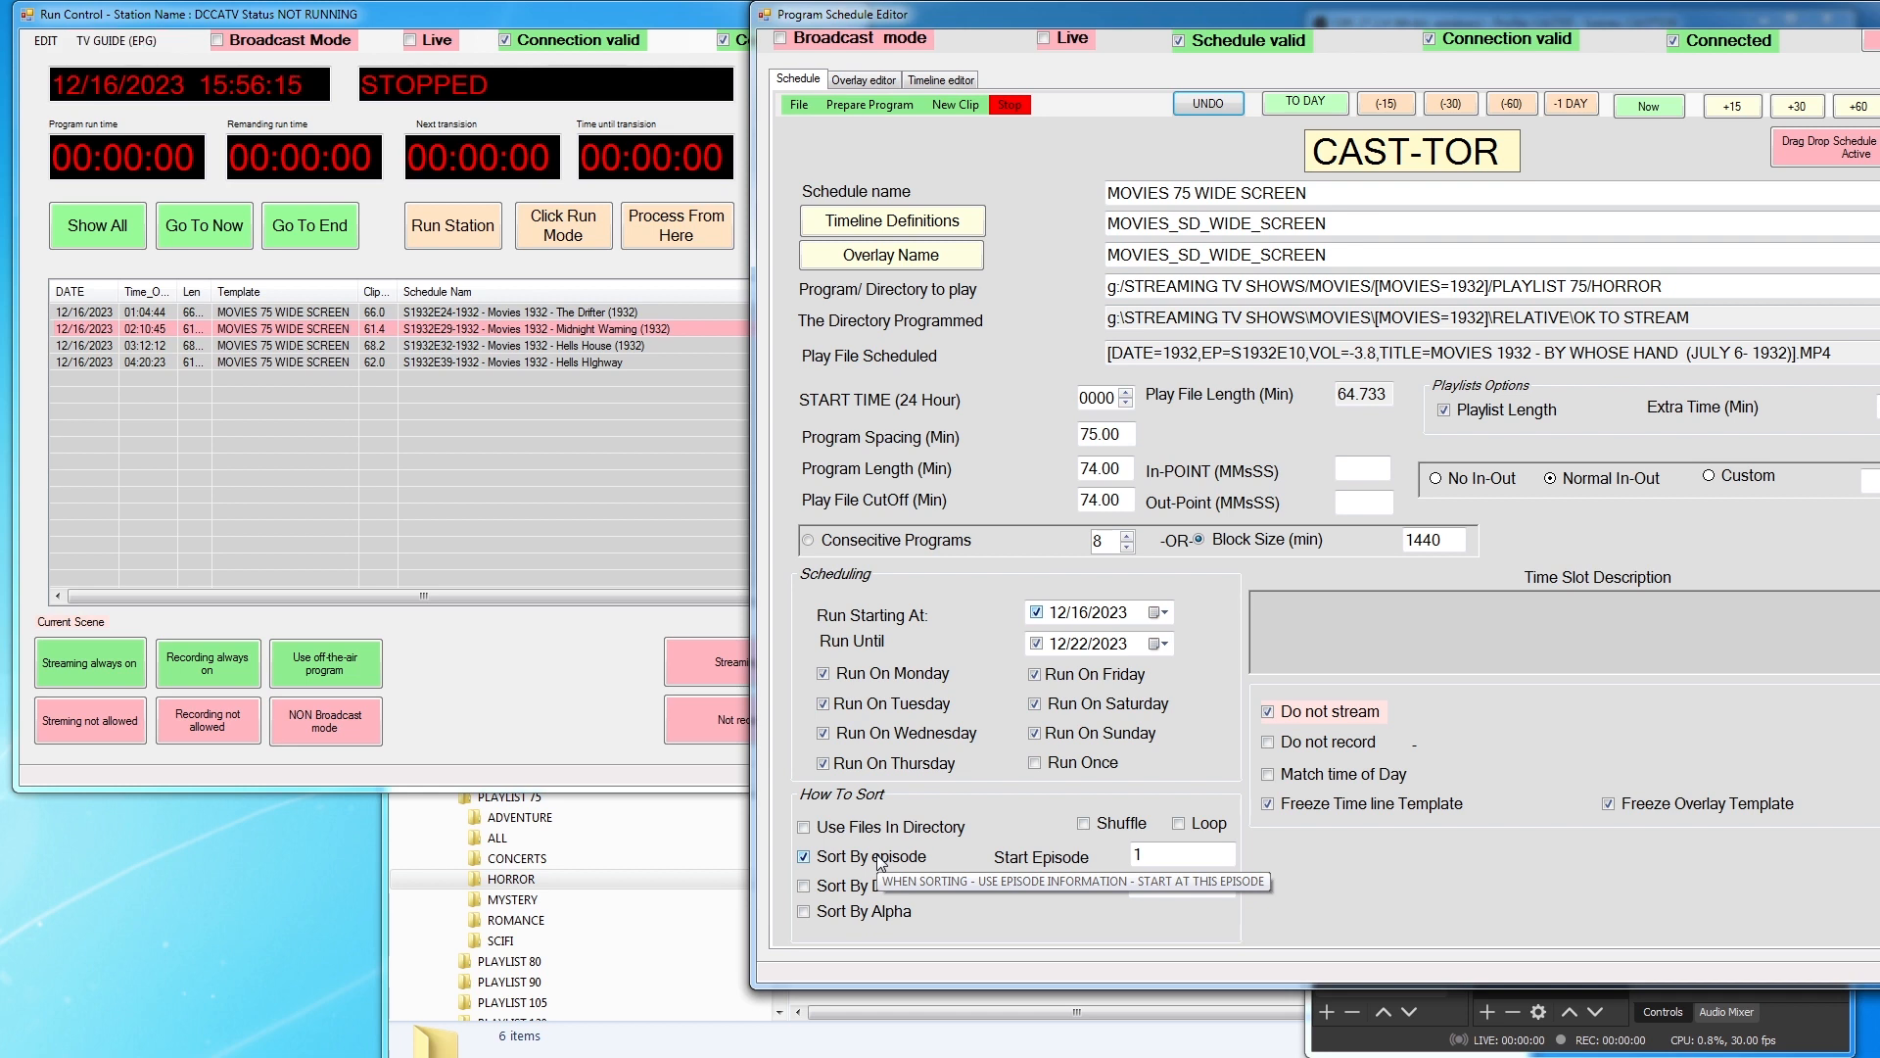
Enable Loop, replace the last addition by adding the HORROR programs again, and show all entries in Run Control
{"action": "left_click", "coordinate": [1179, 824]}
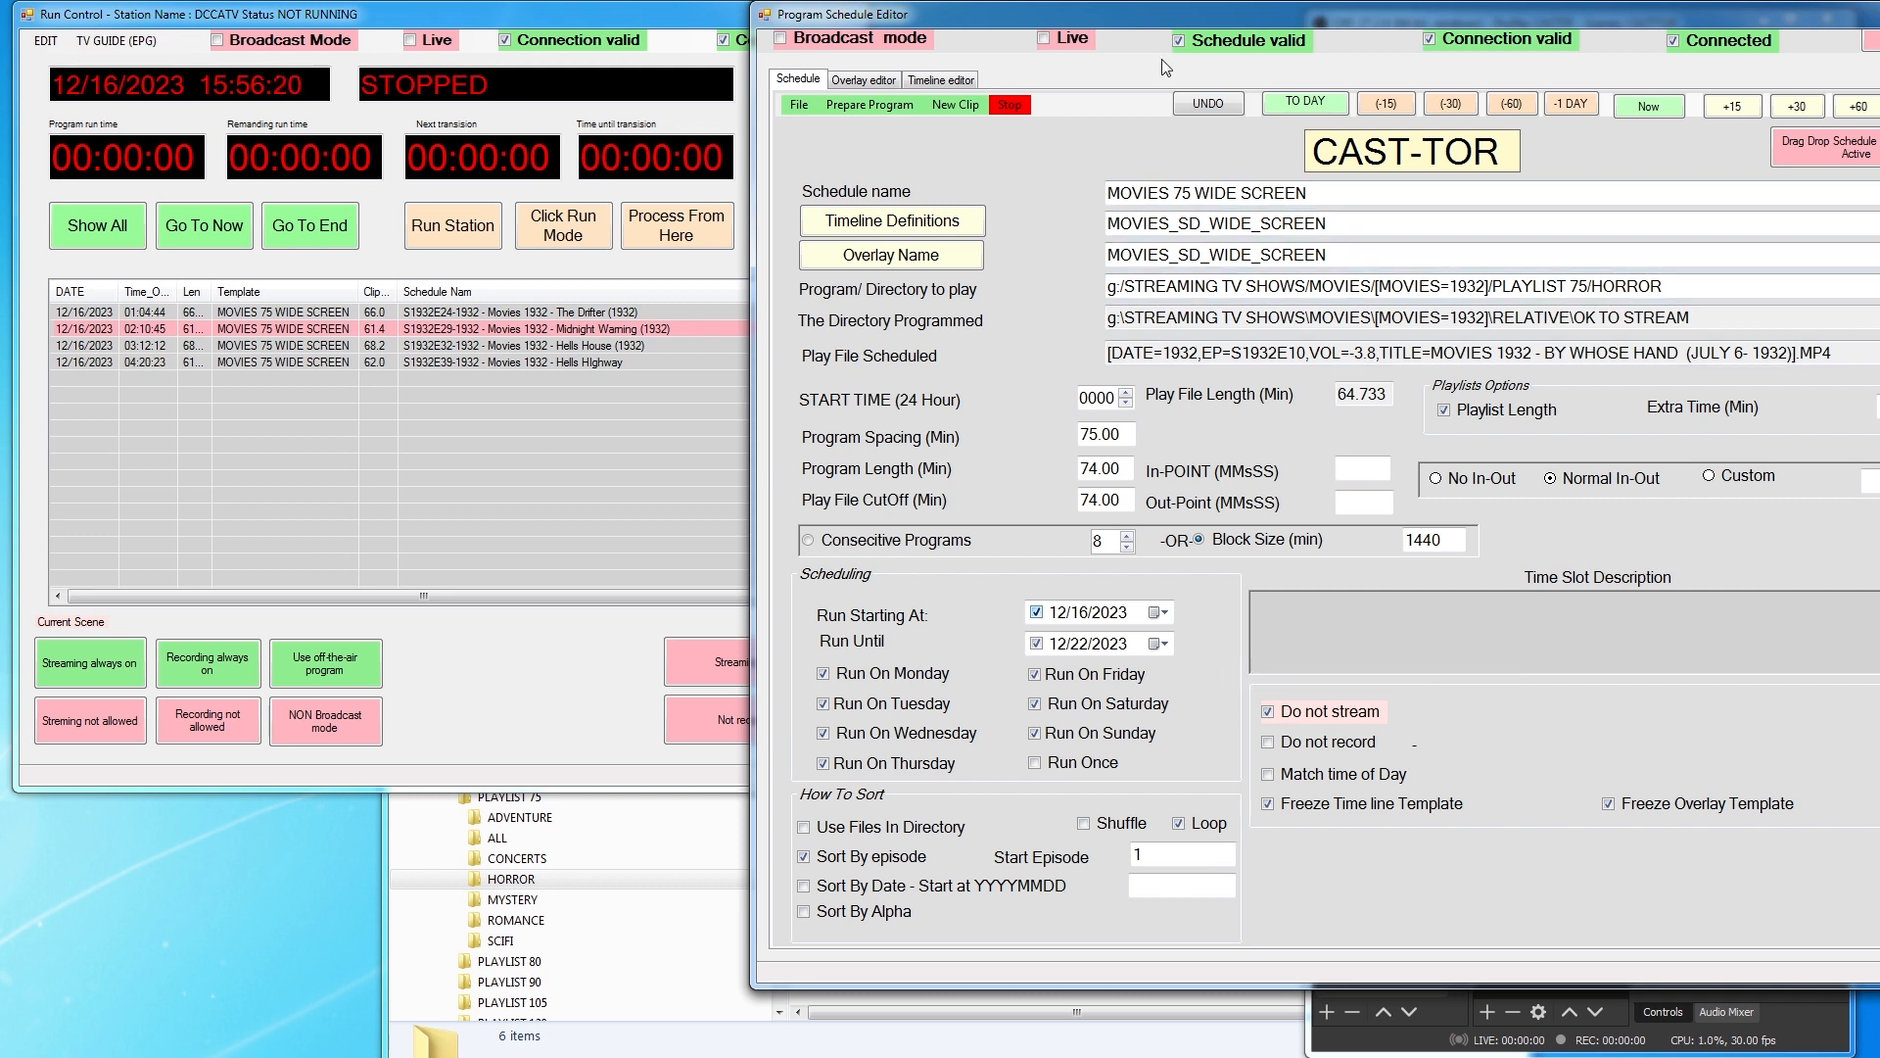
{"action": "left_click", "coordinate": [1207, 106]}
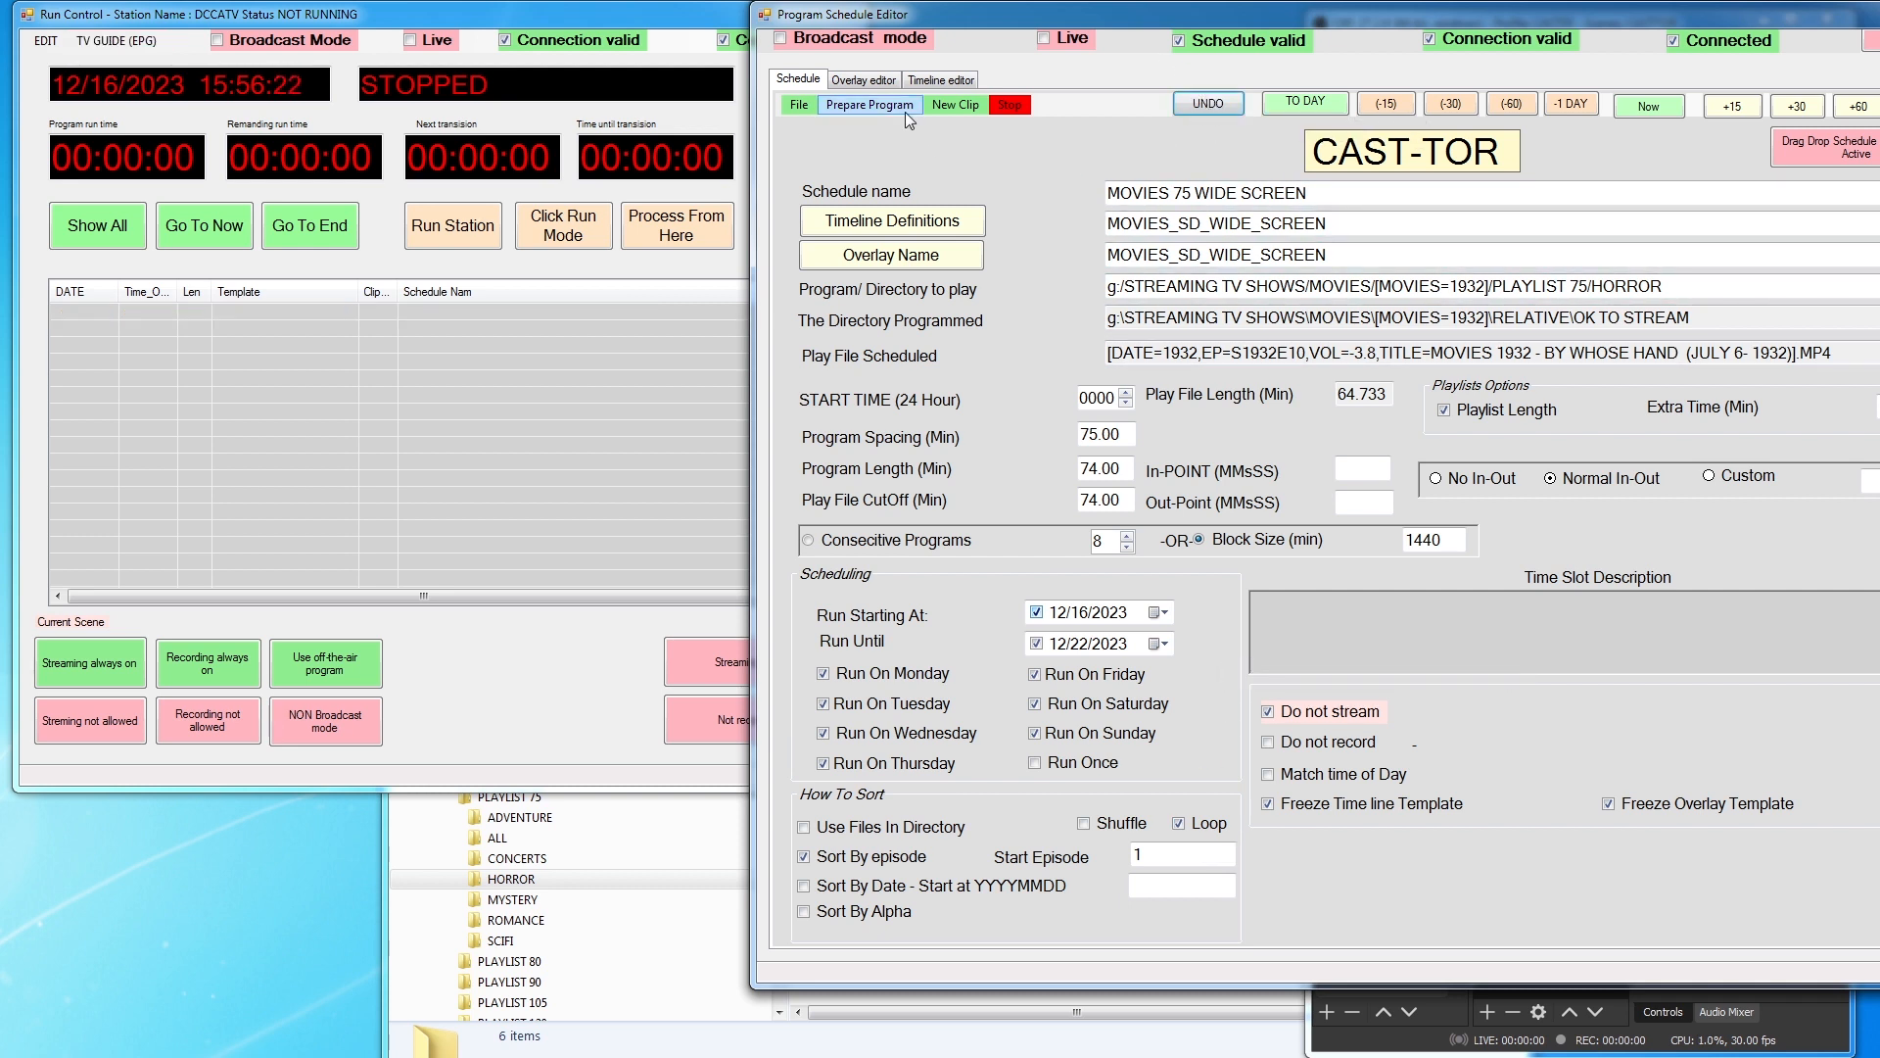
{"action": "left_click", "coordinate": [870, 104]}
{"action": "left_click", "coordinate": [908, 172]}
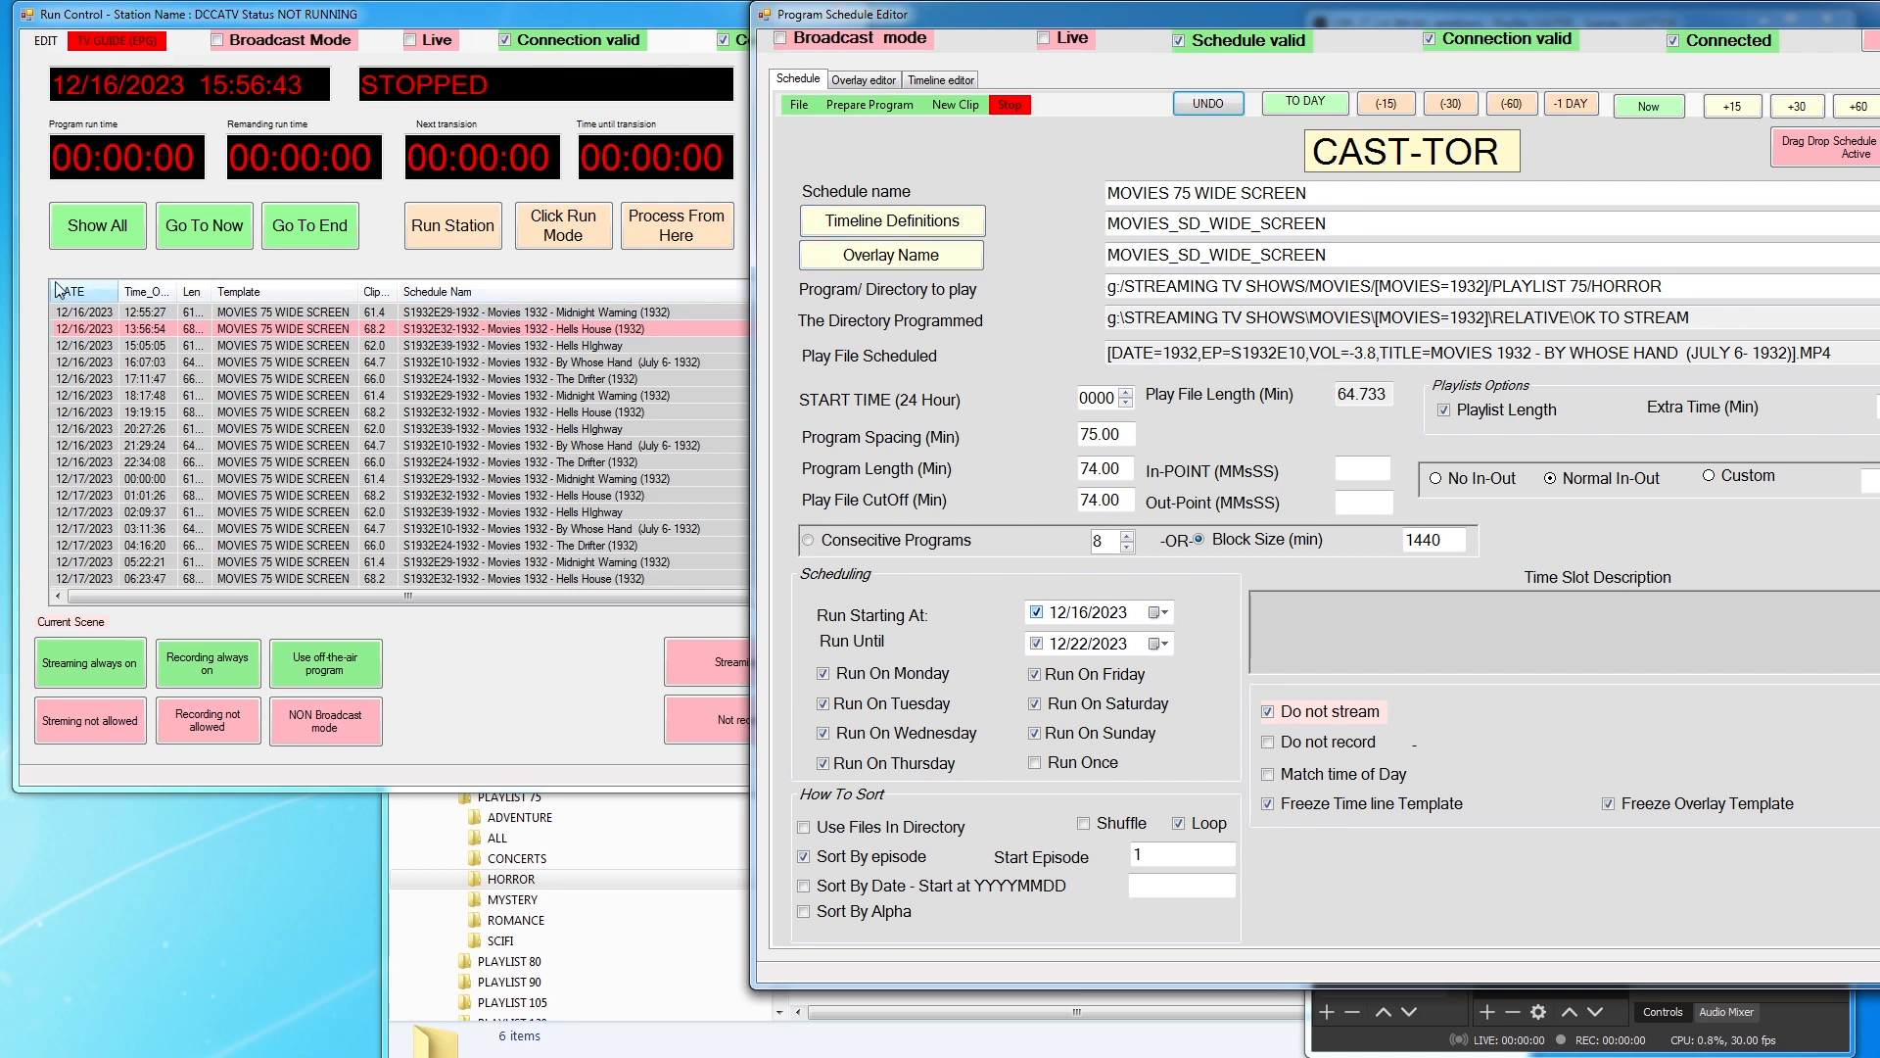
{"action": "left_click", "coordinate": [106, 236]}
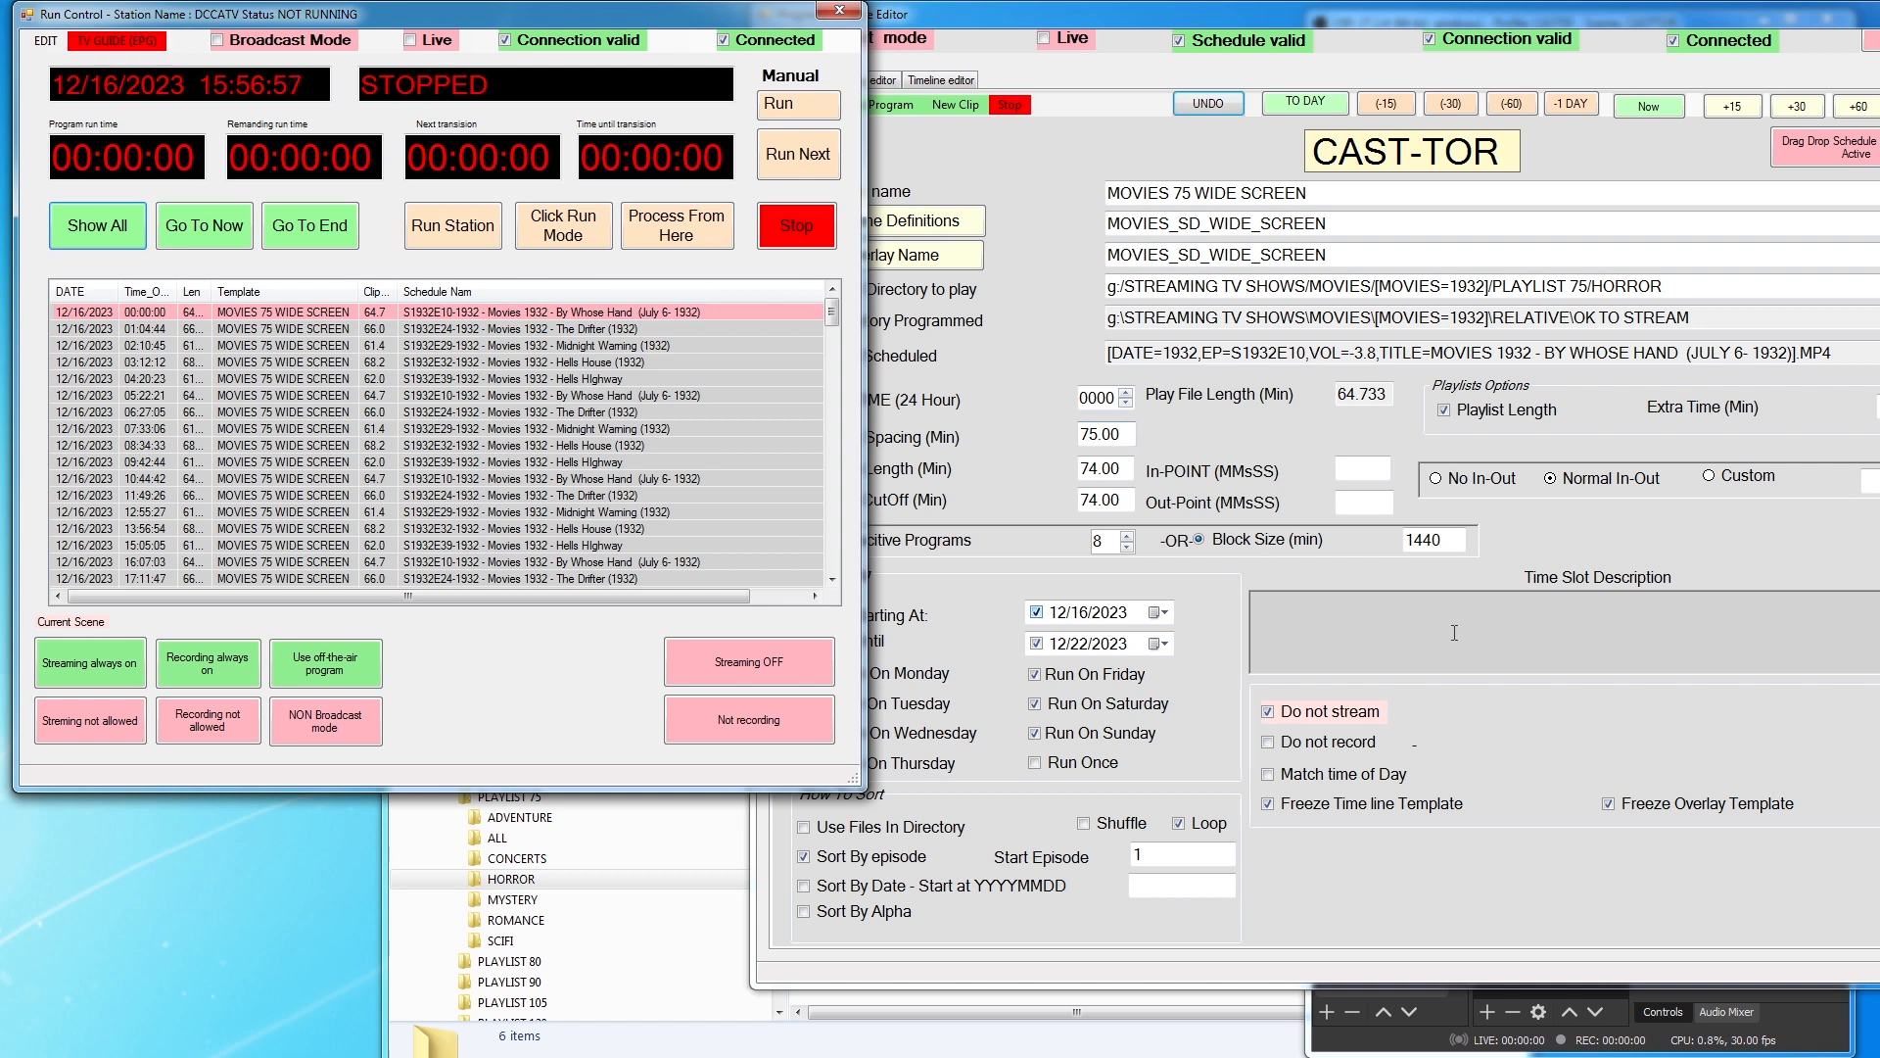
Turn off Freeze Time line Template, run the station to show its output in OBS, and stop it again
{"action": "left_click", "coordinate": [1268, 804]}
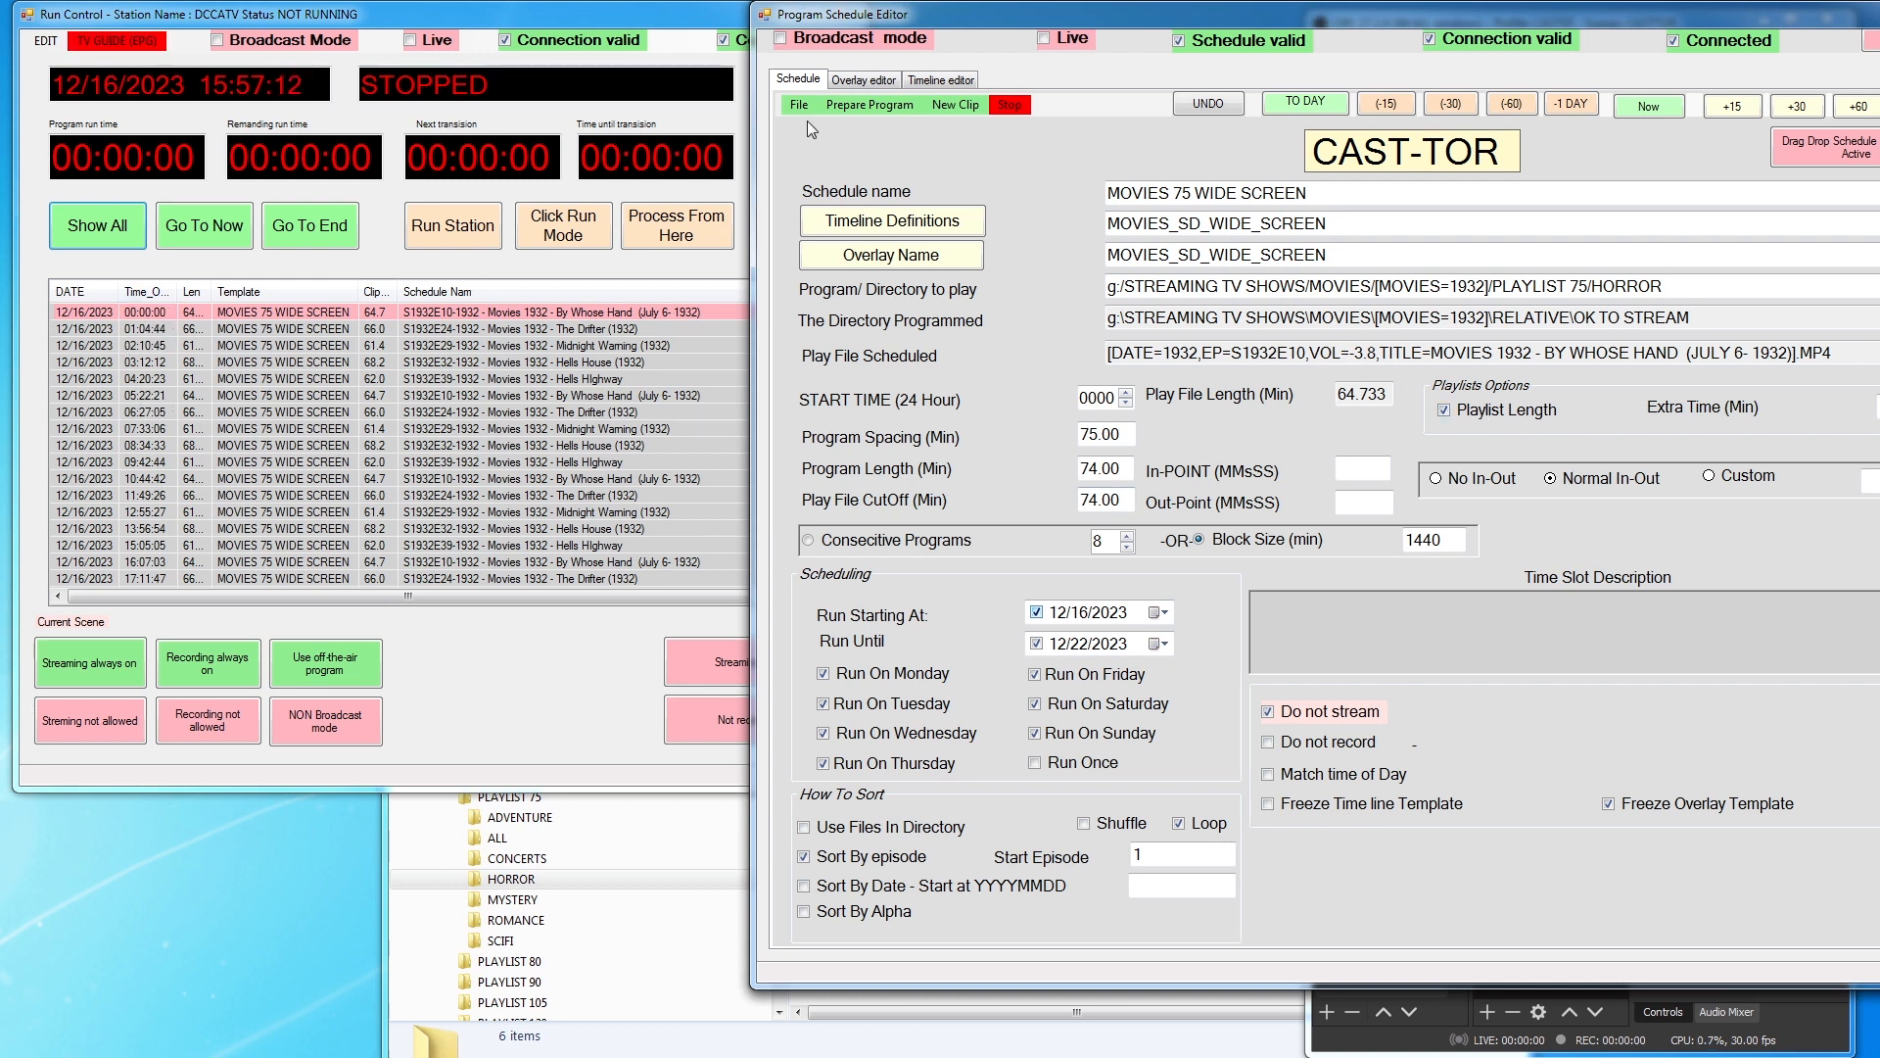
{"action": "left_click_drag", "start_coordinate": [1285, 15], "coordinate": [572, 795]}
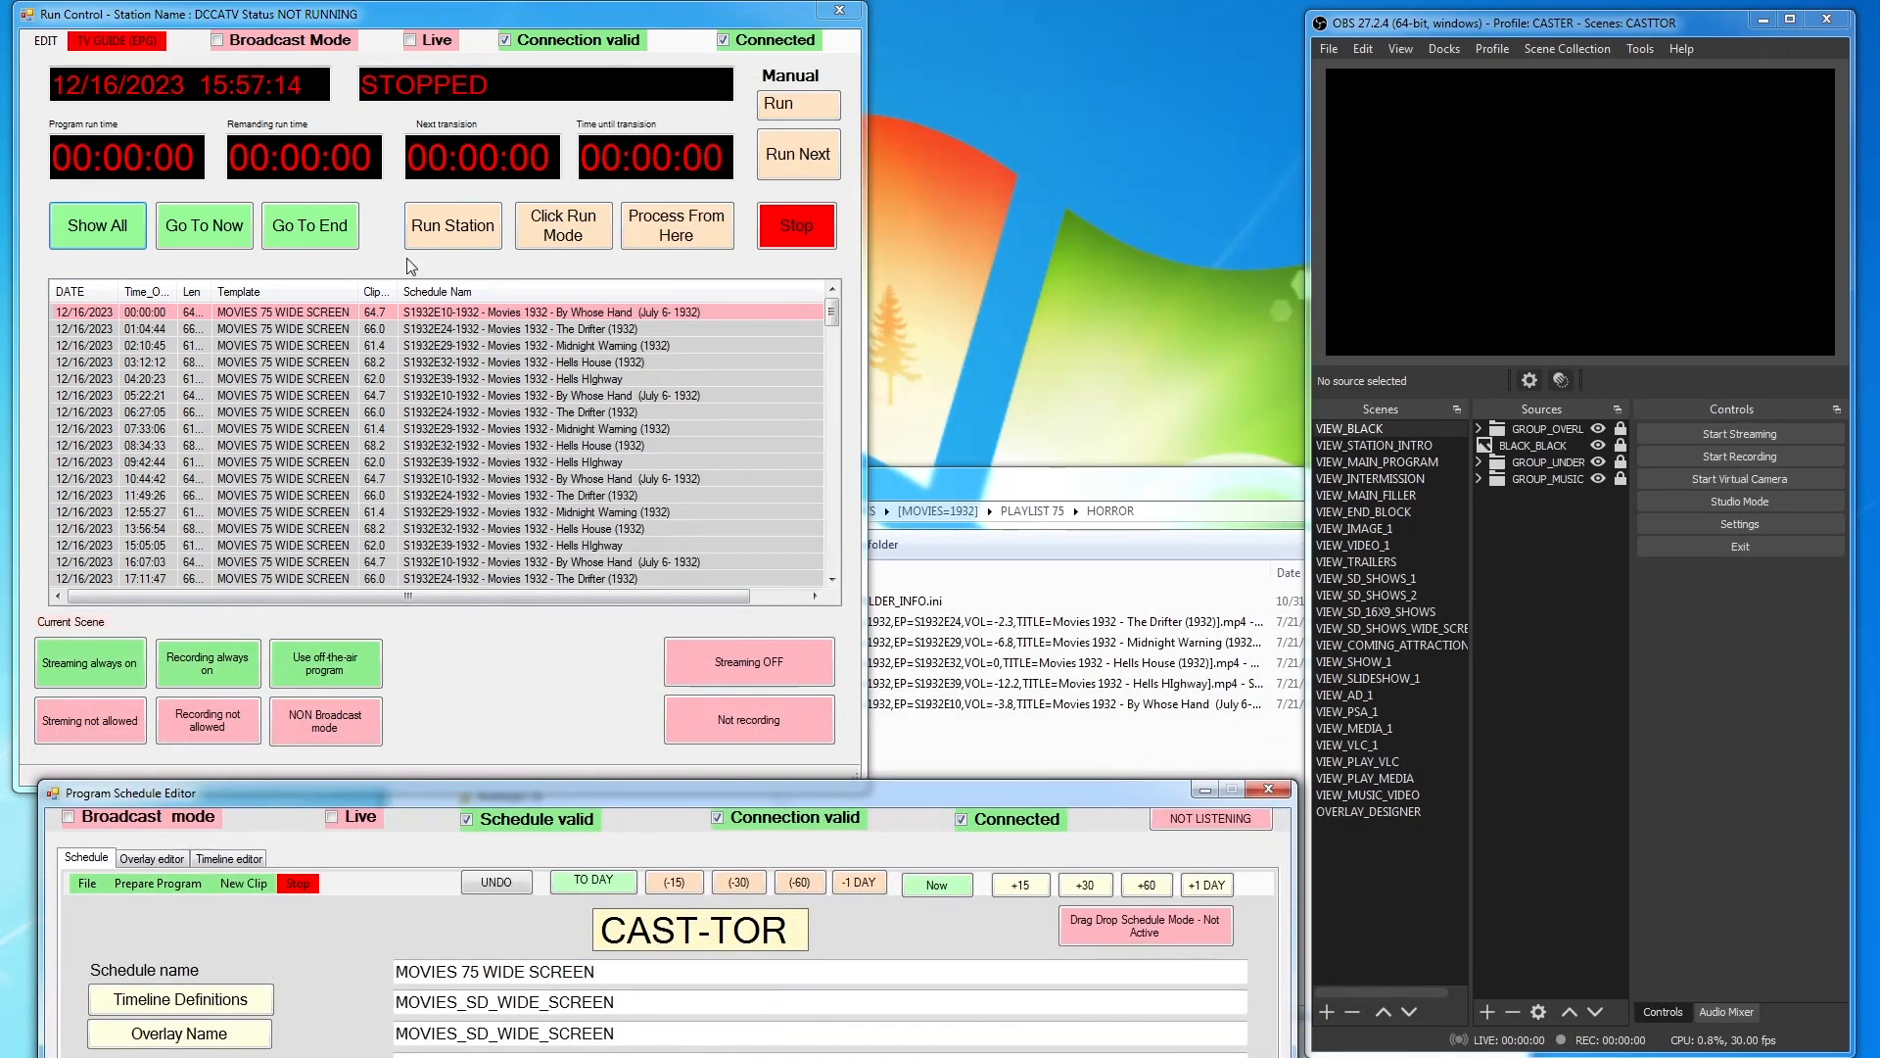
{"action": "left_click", "coordinate": [449, 230]}
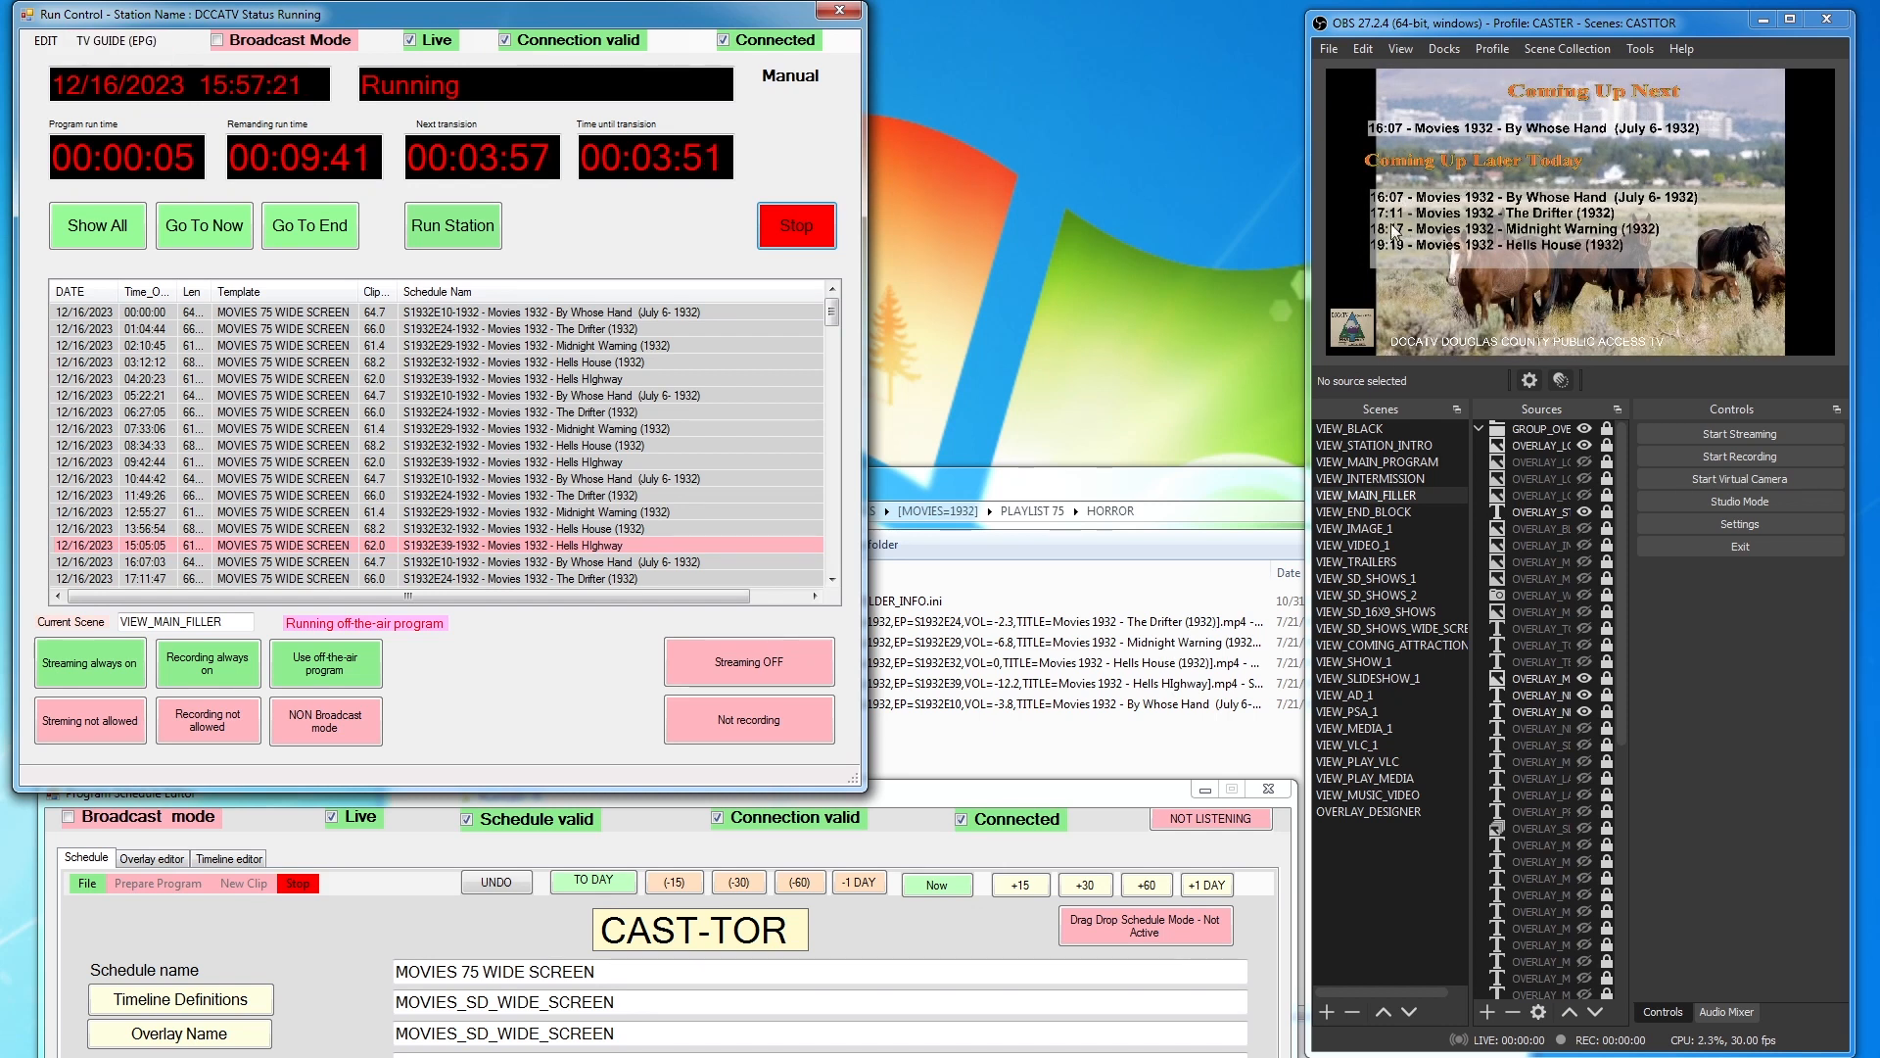
{"action": "left_click", "coordinate": [801, 222]}
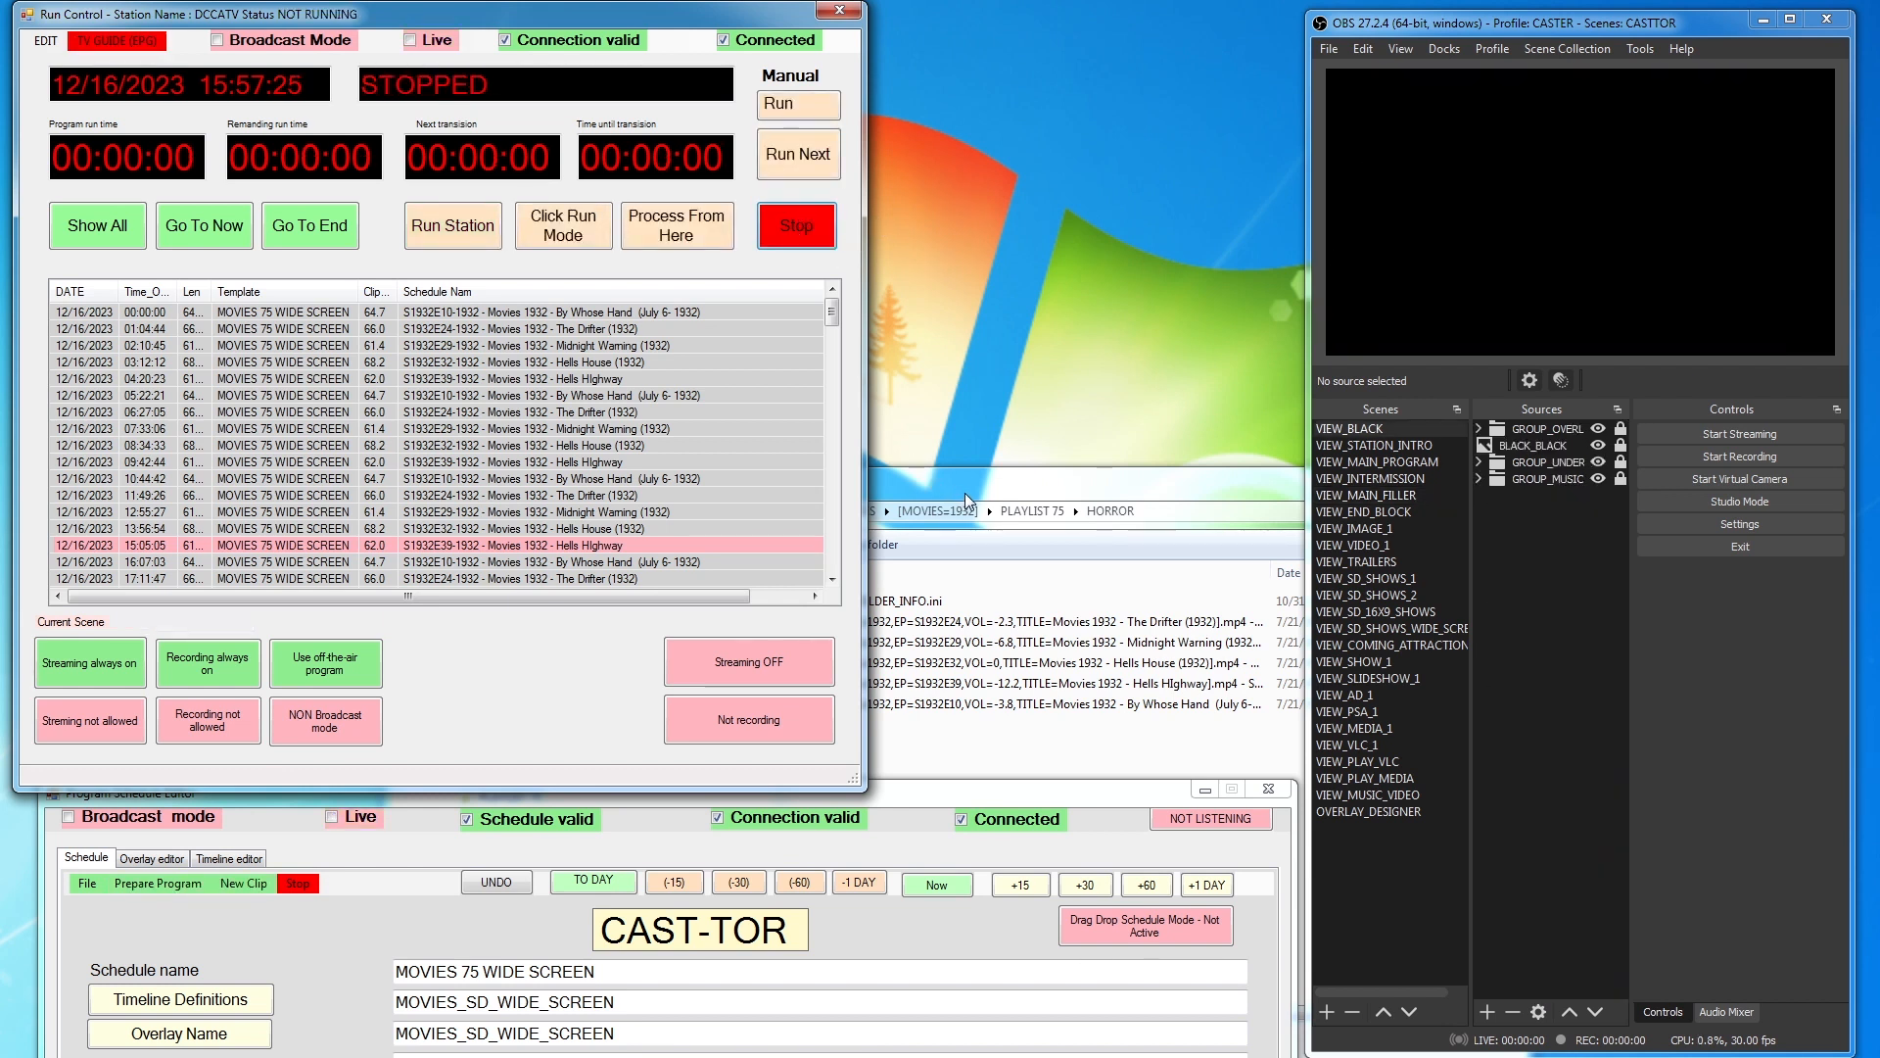
{"action": "left_click_drag", "start_coordinate": [1009, 484], "coordinate": [1251, 498]}
{"action": "left_click", "coordinate": [360, 950]}
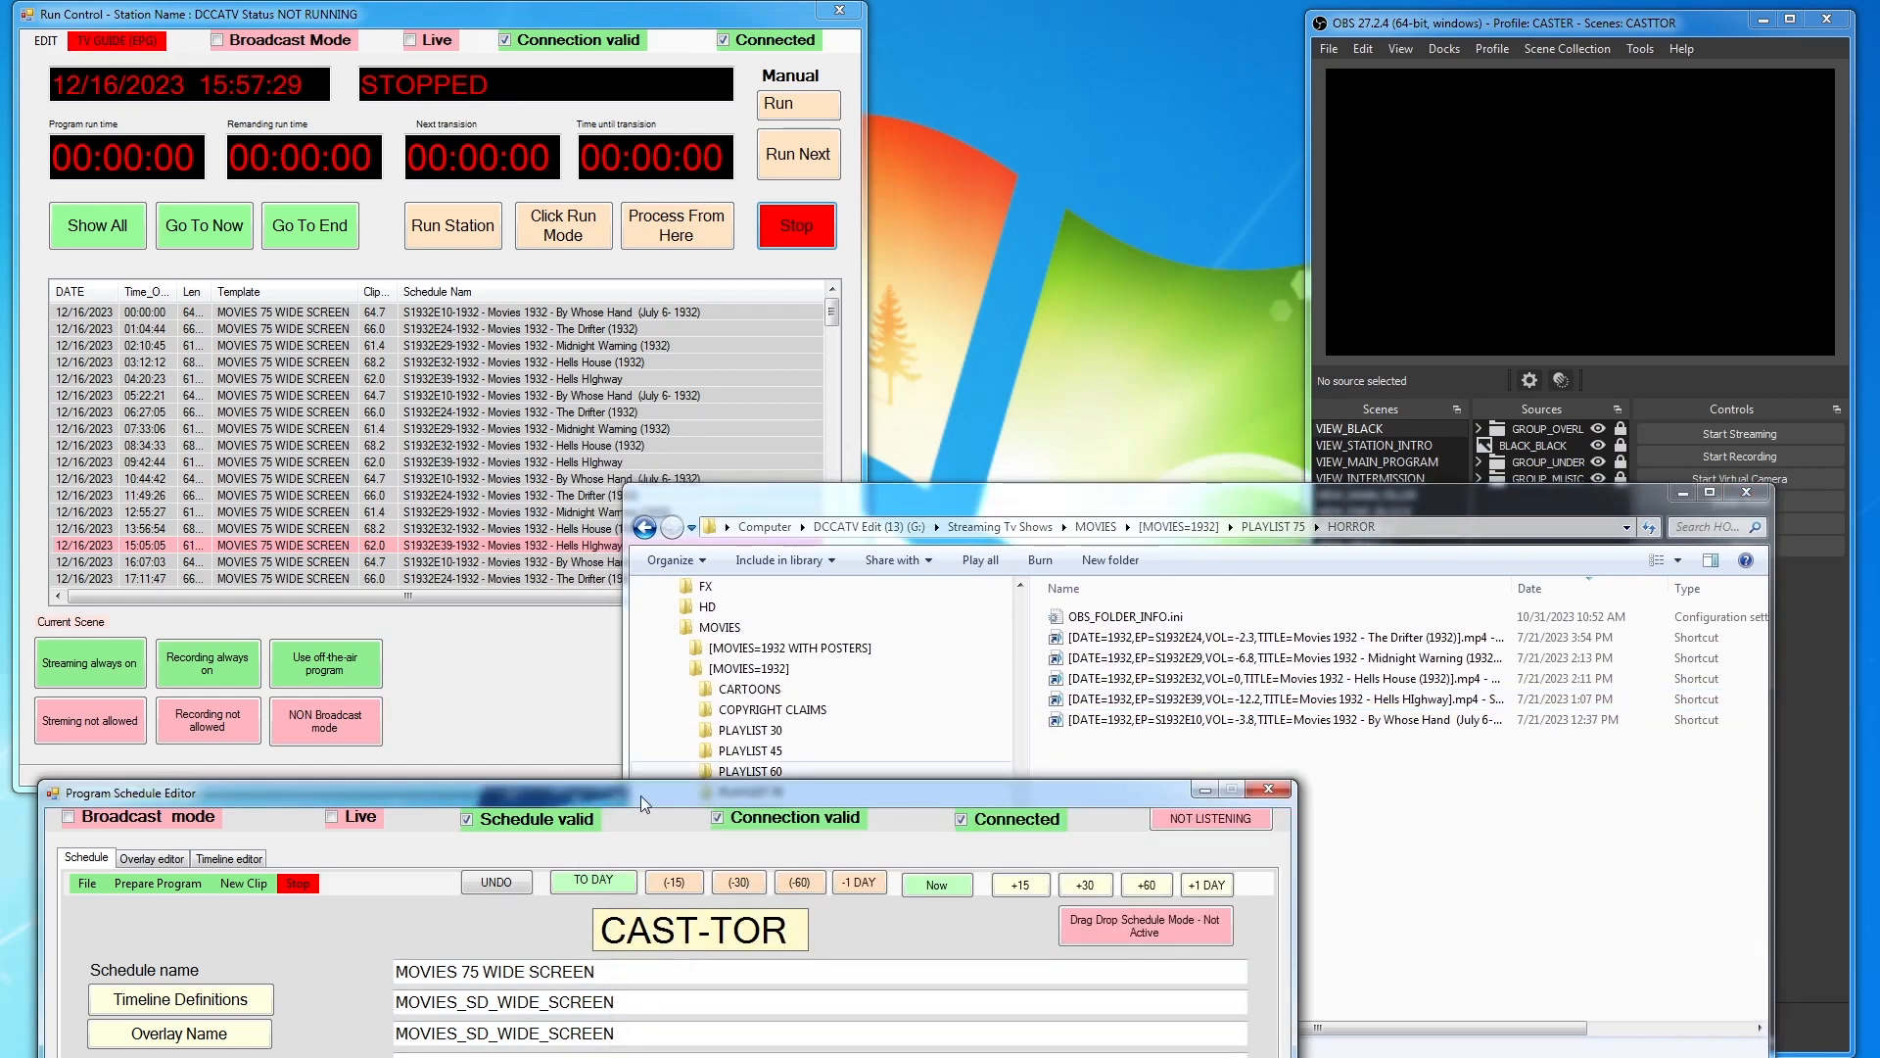
{"action": "left_click_drag", "start_coordinate": [774, 790], "coordinate": [825, 123]}
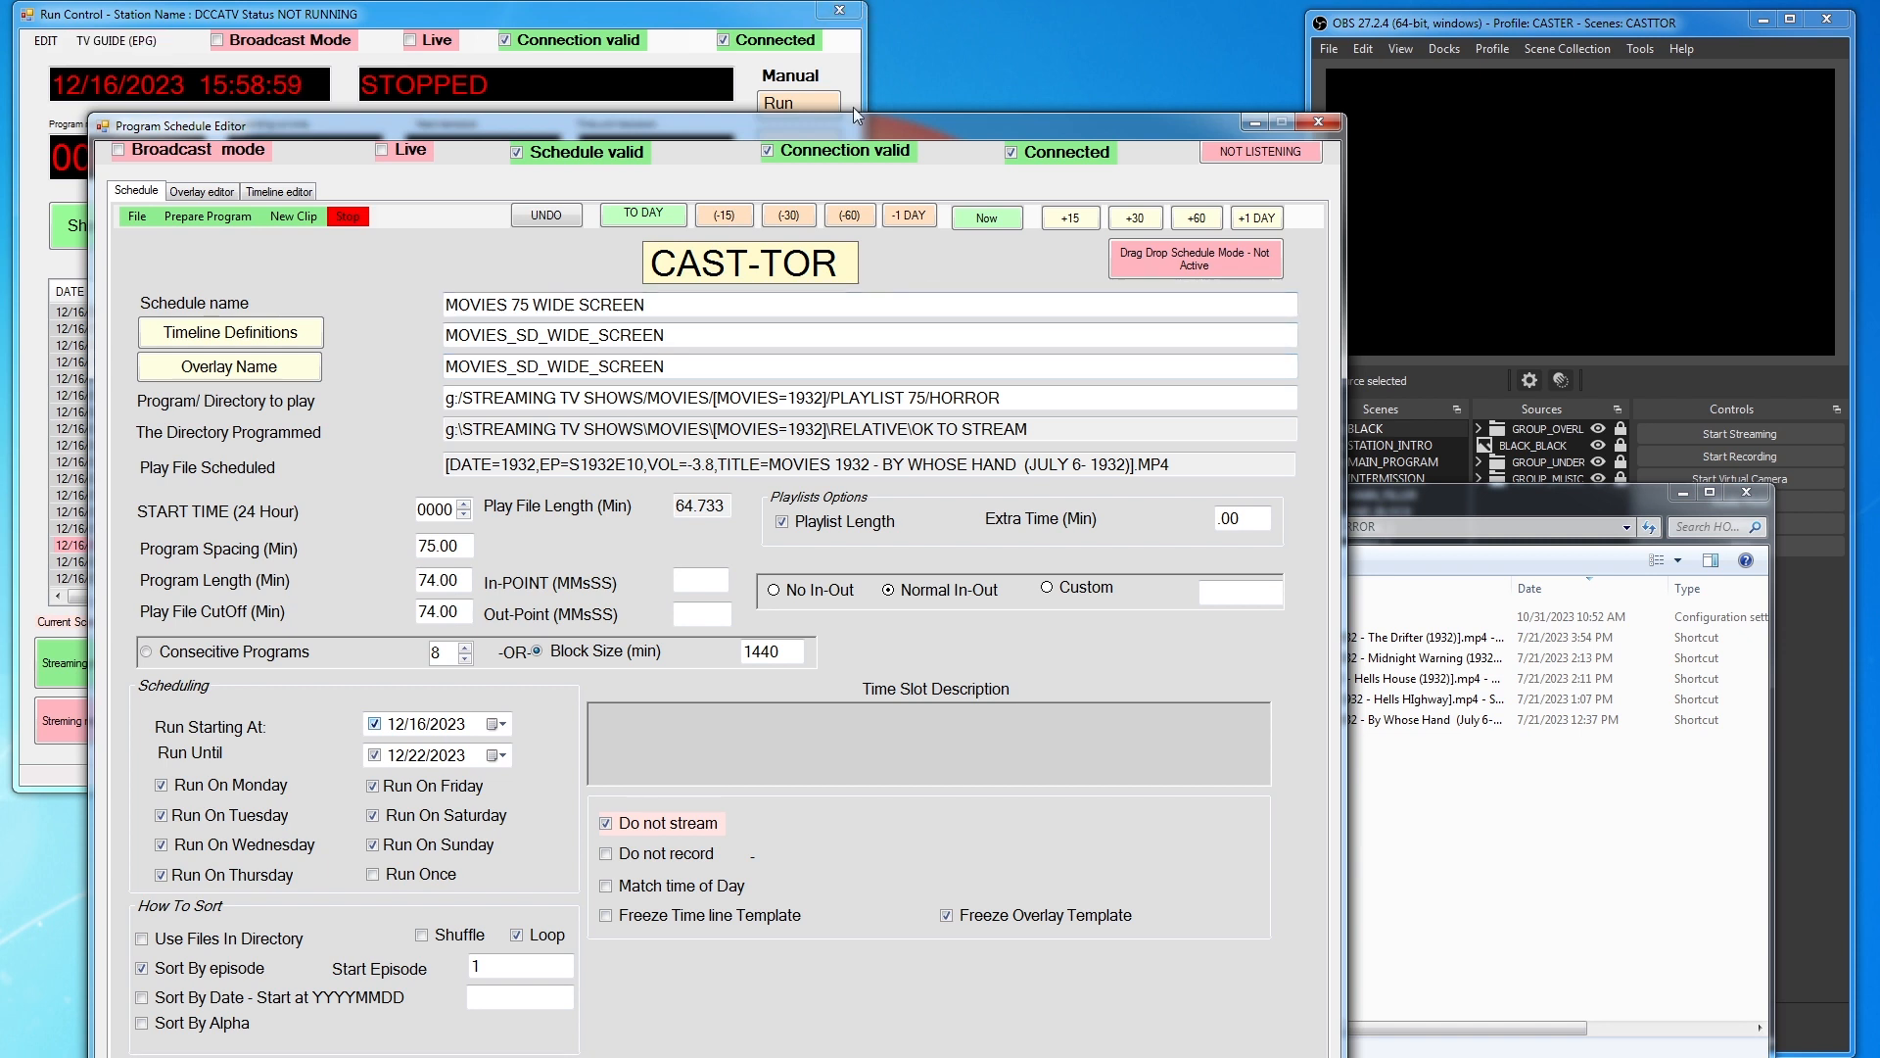
{"action": "left_click_drag", "start_coordinate": [768, 137], "coordinate": [981, 103]}
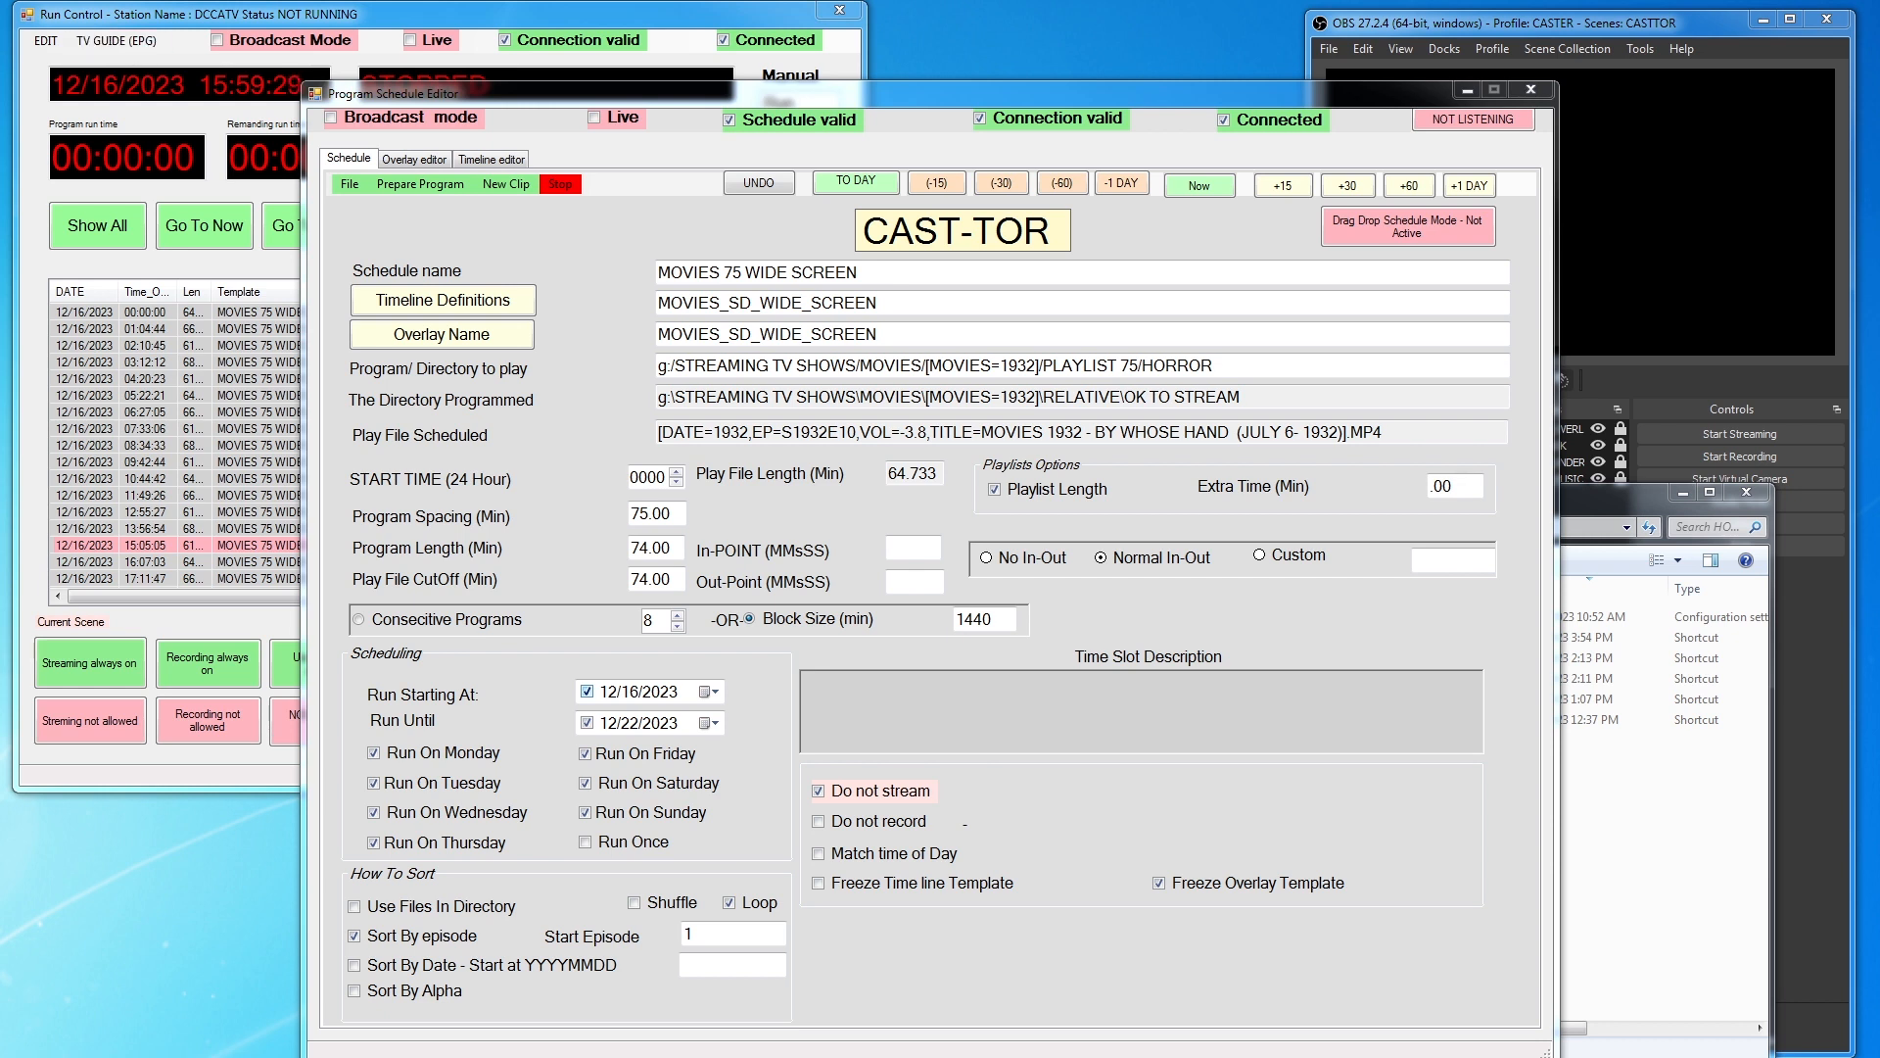
{"action": "left_click_drag", "start_coordinate": [877, 91], "coordinate": [1285, 233]}
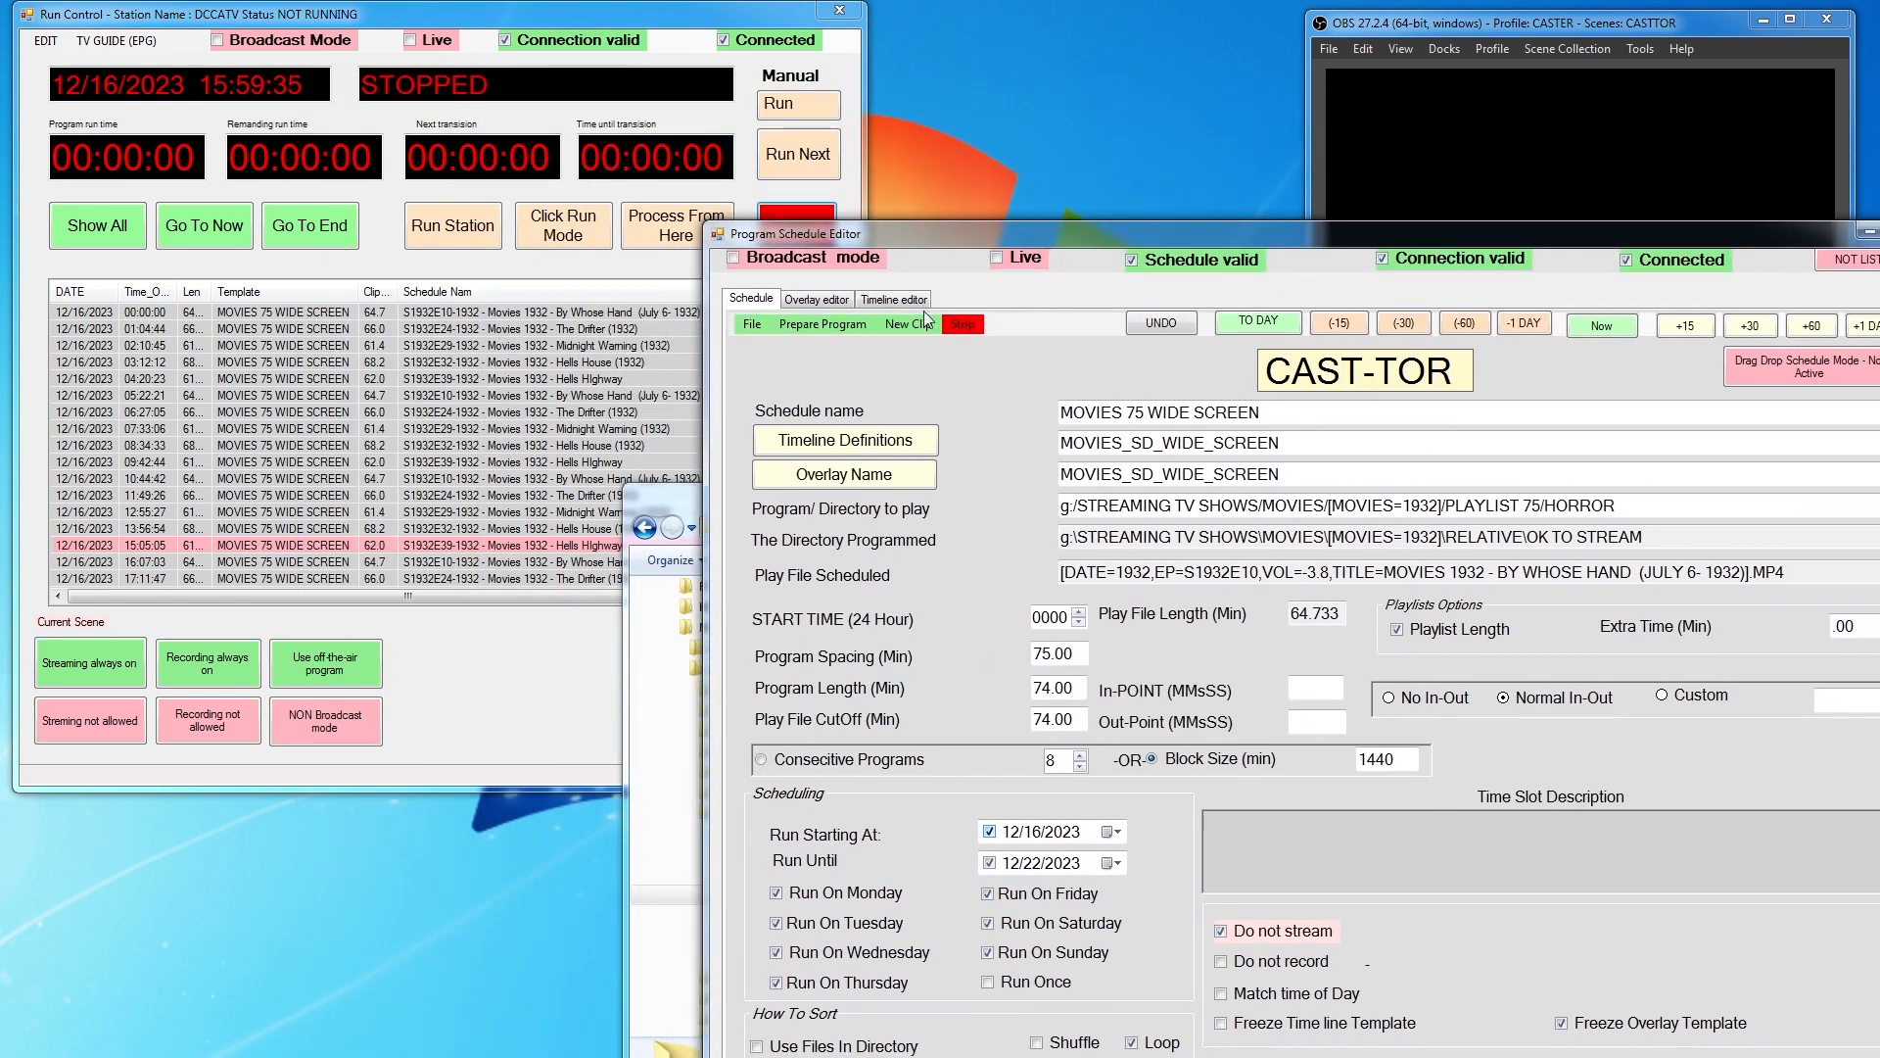
Set the Program Schedule Editor to listening and load the 16:00 Daniel Boone Show - The Accused entry from Run Control into it
{"action": "left_click_drag", "start_coordinate": [1077, 241], "coordinate": [550, 113]}
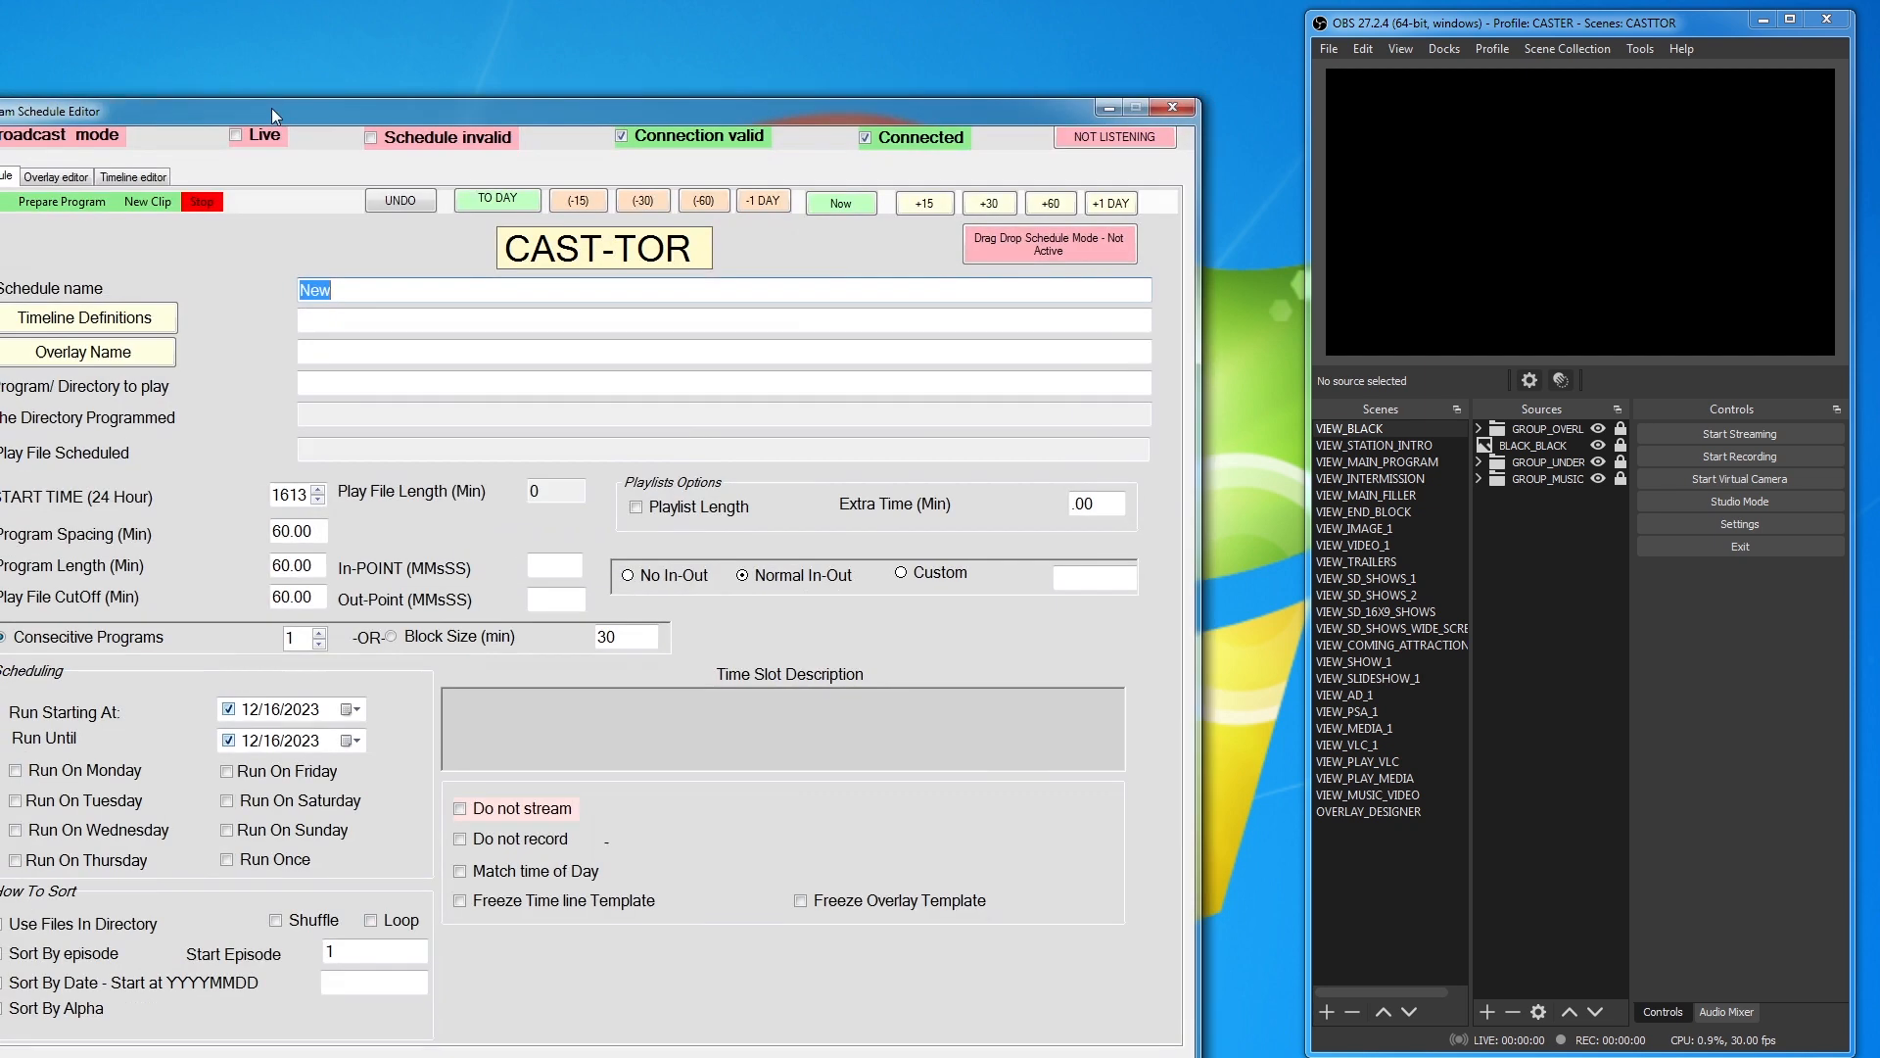
{"action": "left_click_drag", "start_coordinate": [273, 105], "coordinate": [353, 45]}
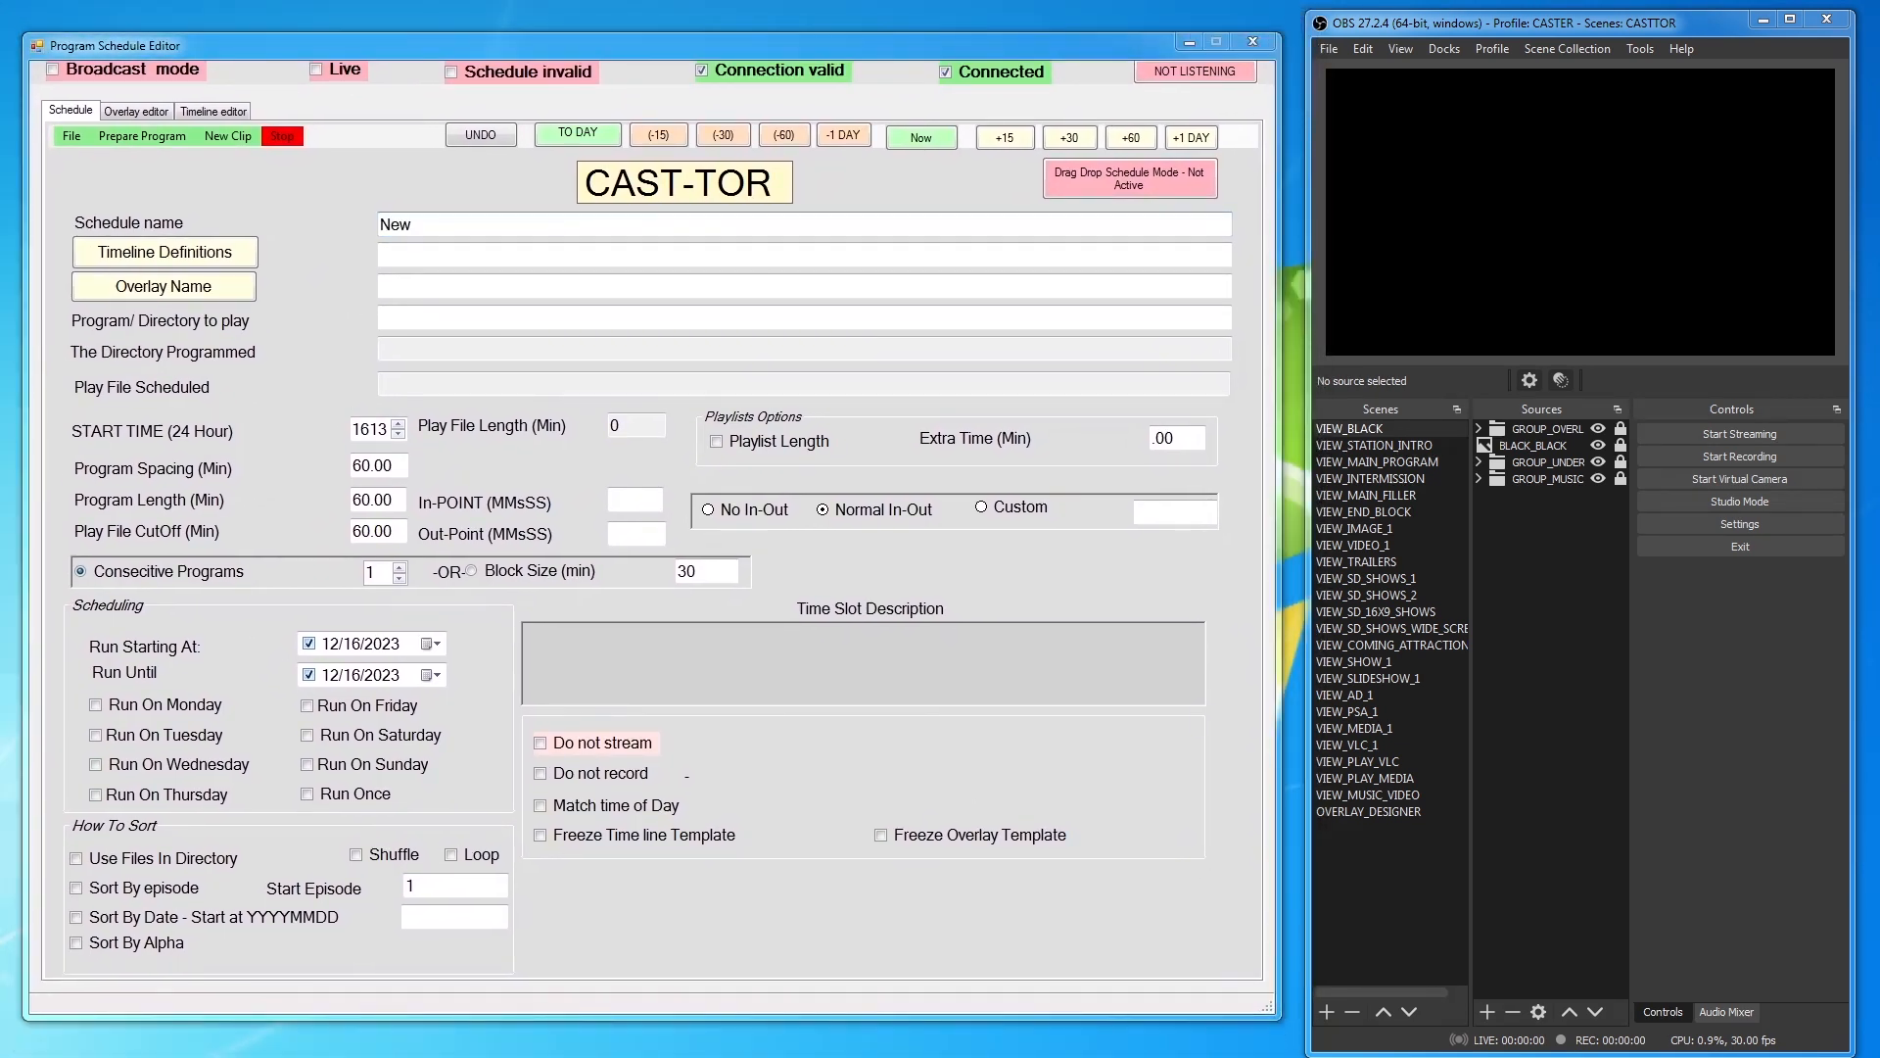
{"action": "left_click_drag", "start_coordinate": [117, 525], "coordinate": [1179, 209]}
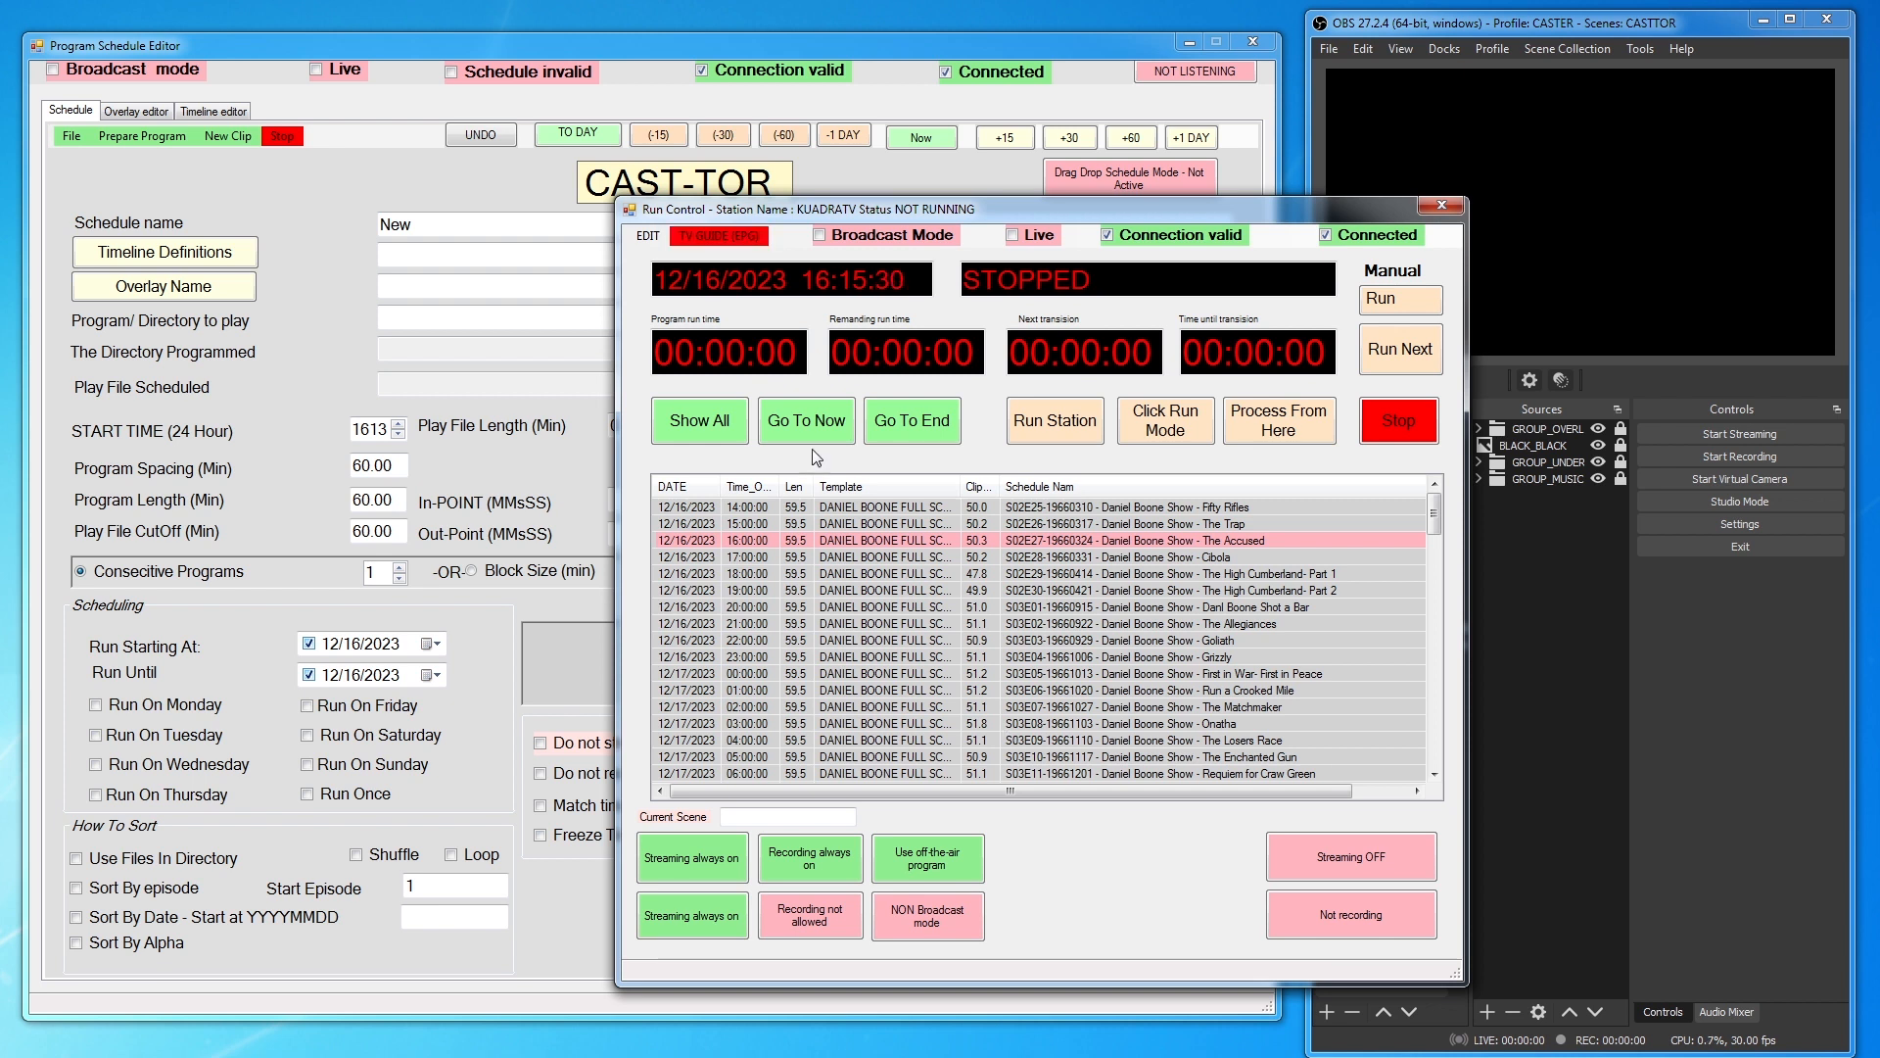
{"action": "left_click", "coordinate": [1183, 72]}
{"action": "left_click_drag", "start_coordinate": [1308, 208], "coordinate": [1616, 197]}
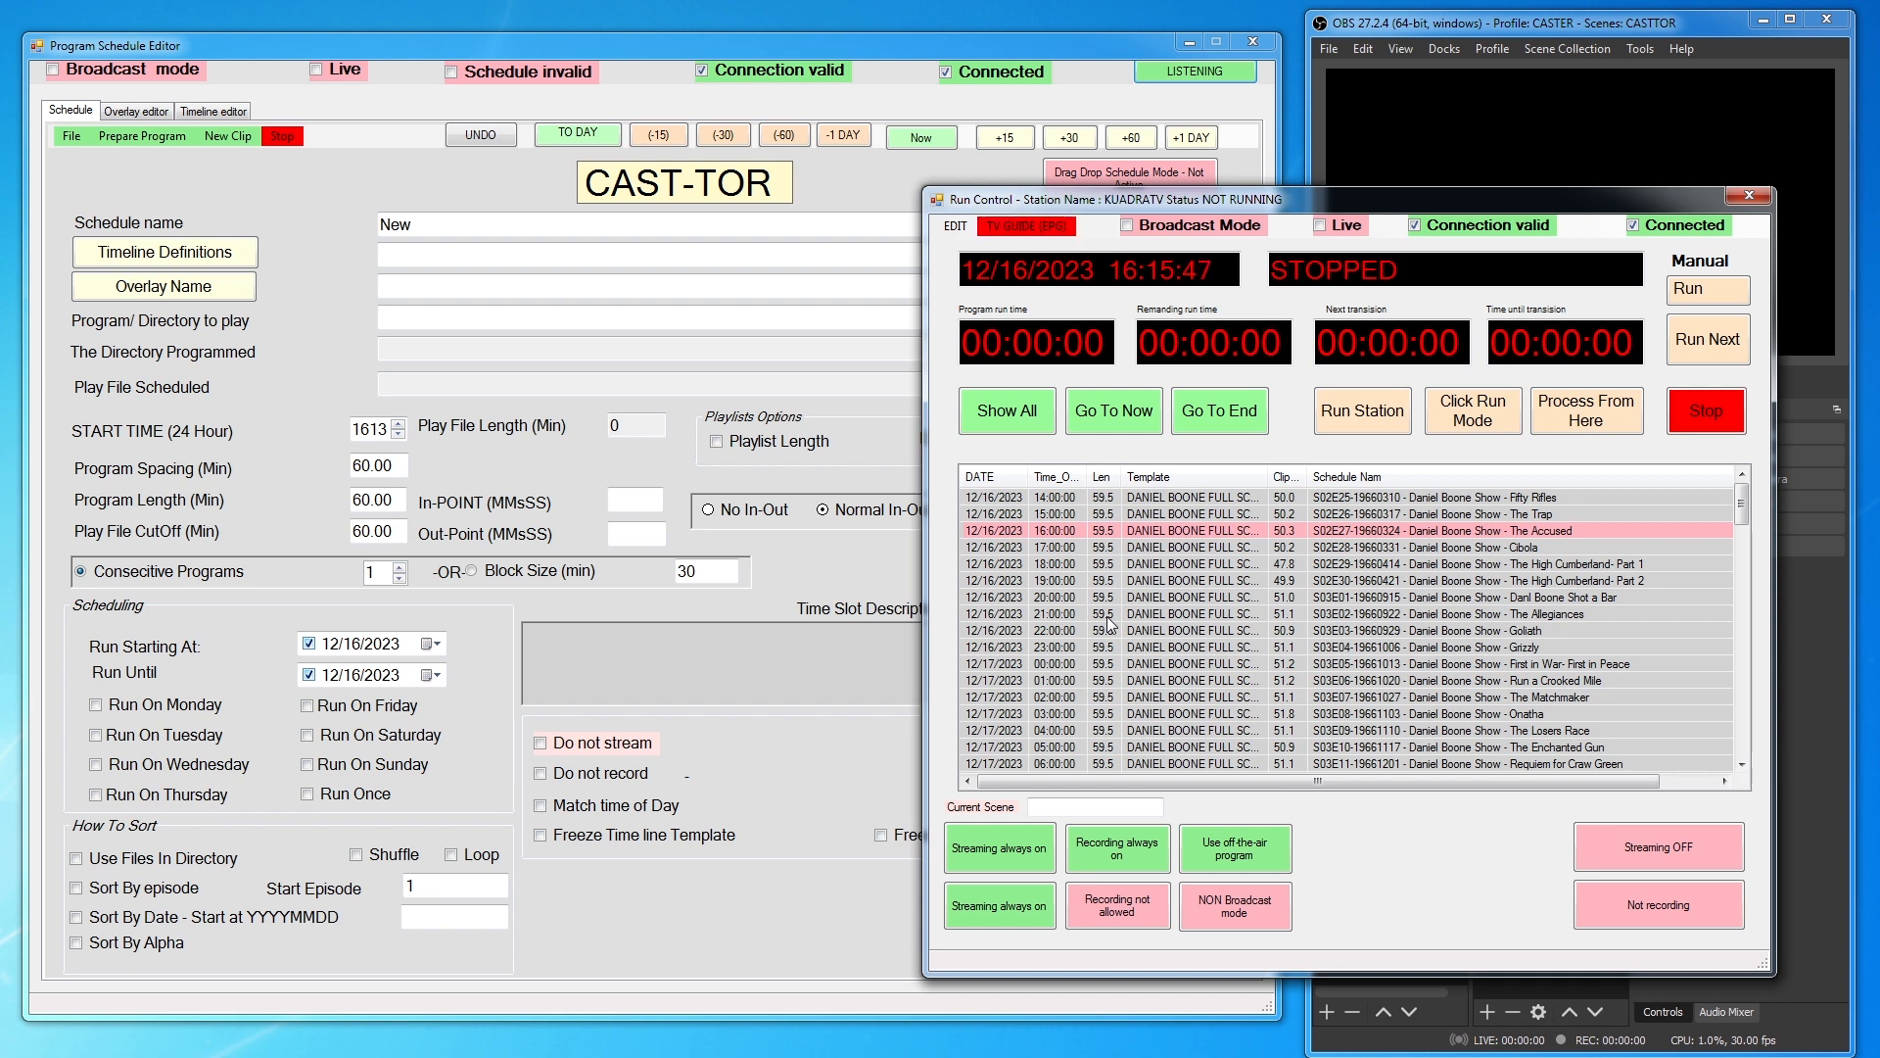
{"action": "double_click", "coordinate": [1423, 535]}
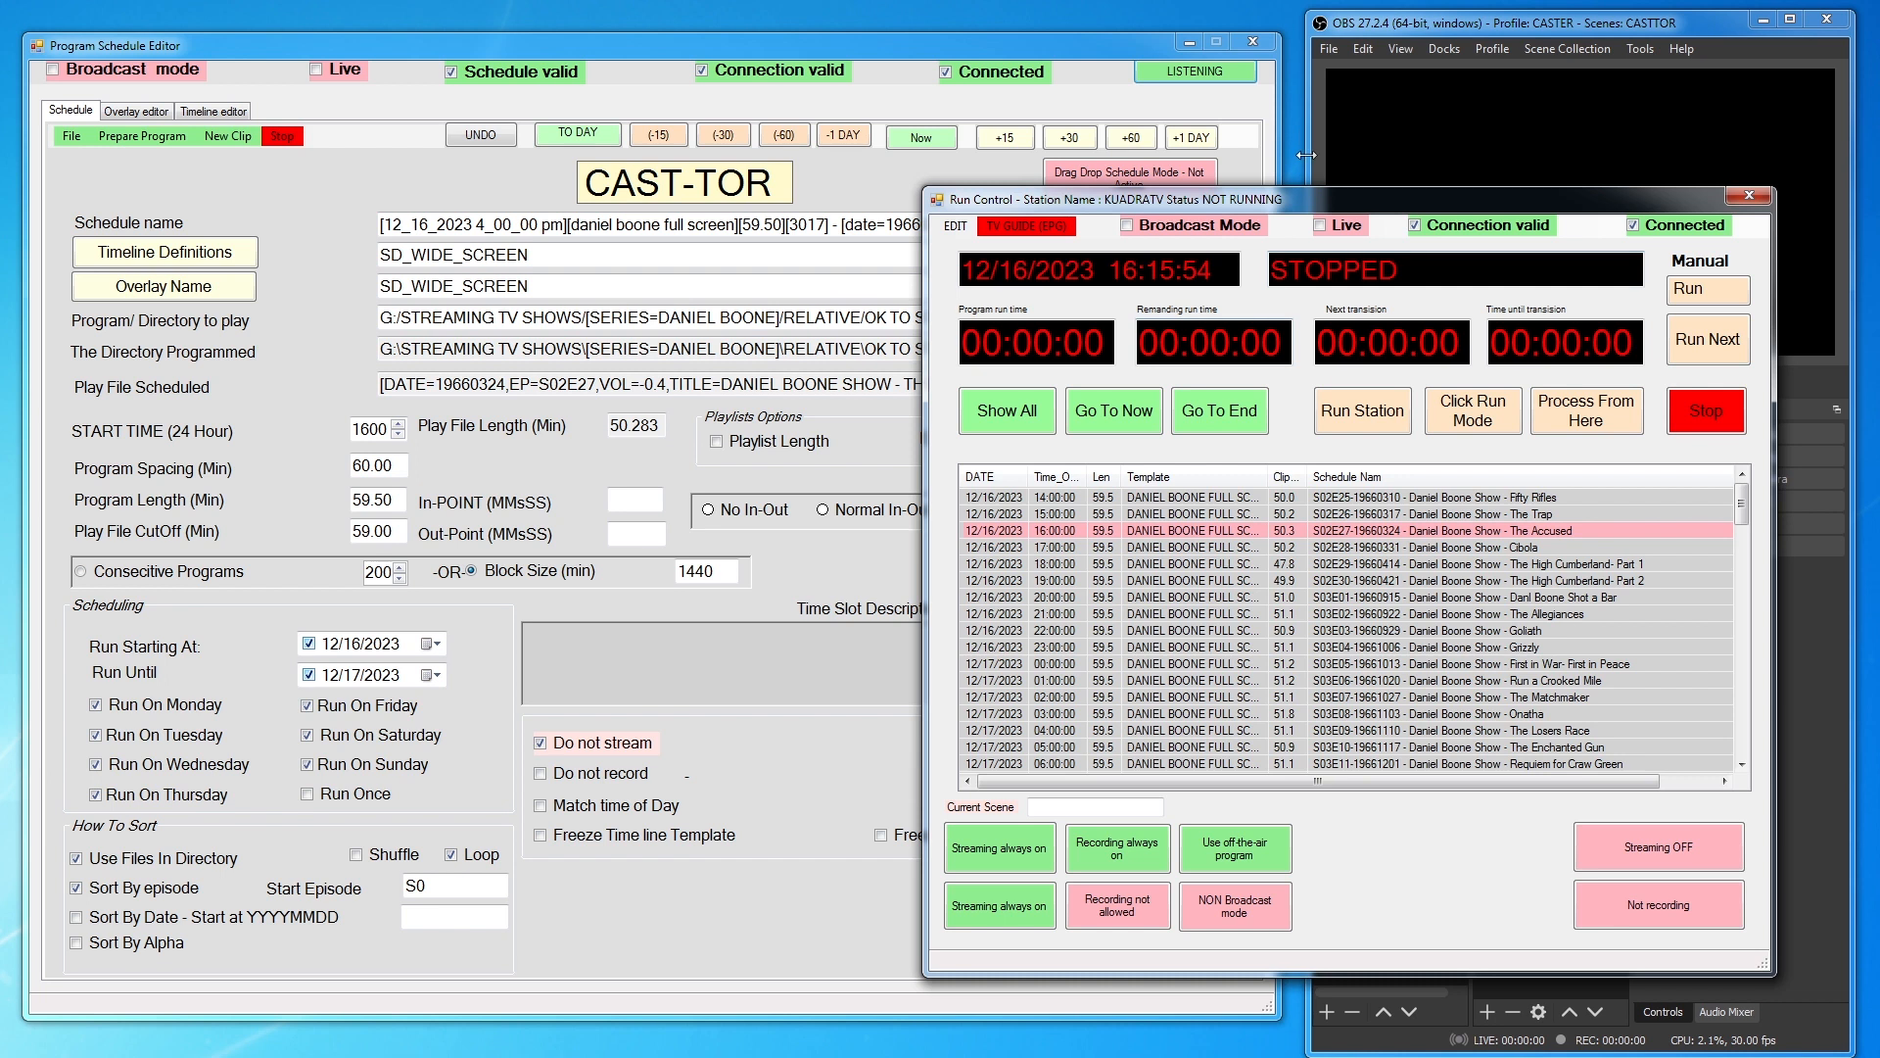
Load the 19:00 Daniel Boone Show - The High Cumberland- Part 2 entry from Run Control into the schedule editor
{"action": "left_click_drag", "start_coordinate": [1293, 199], "coordinate": [1592, 215]}
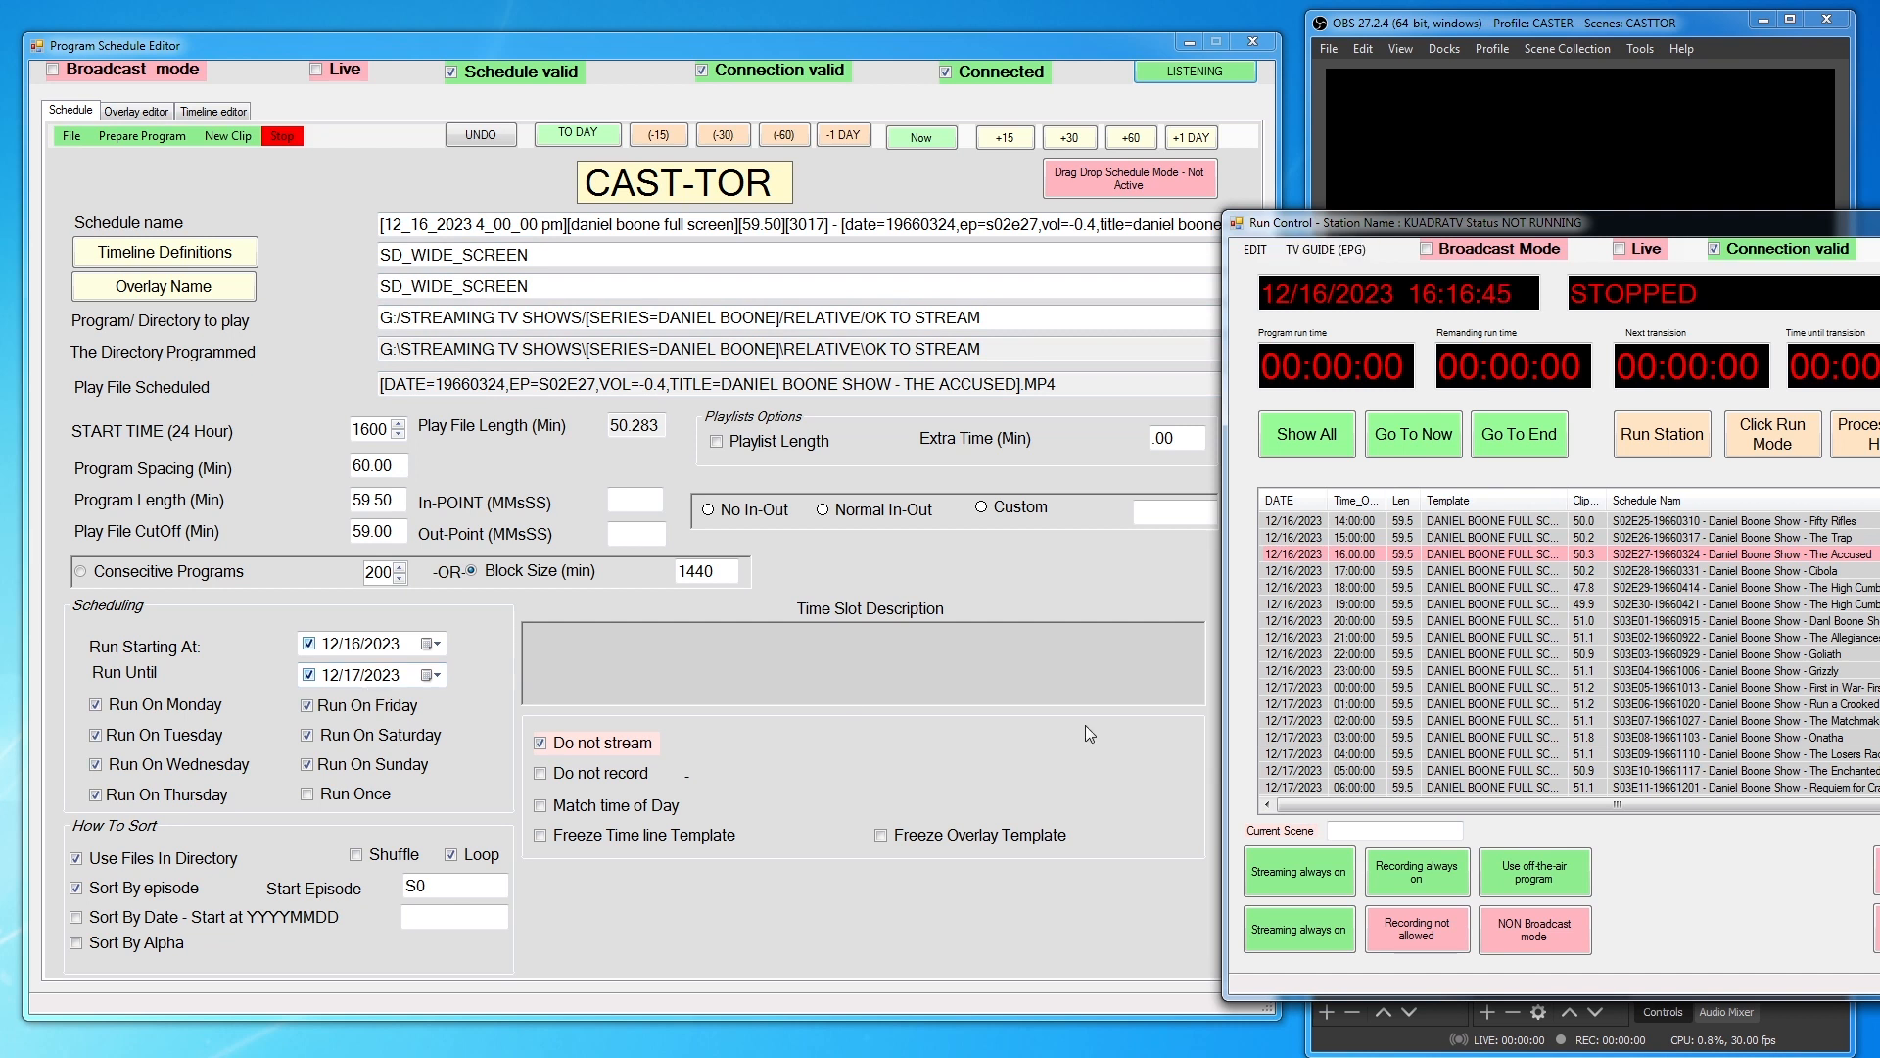
{"action": "left_click", "coordinate": [1658, 605]}
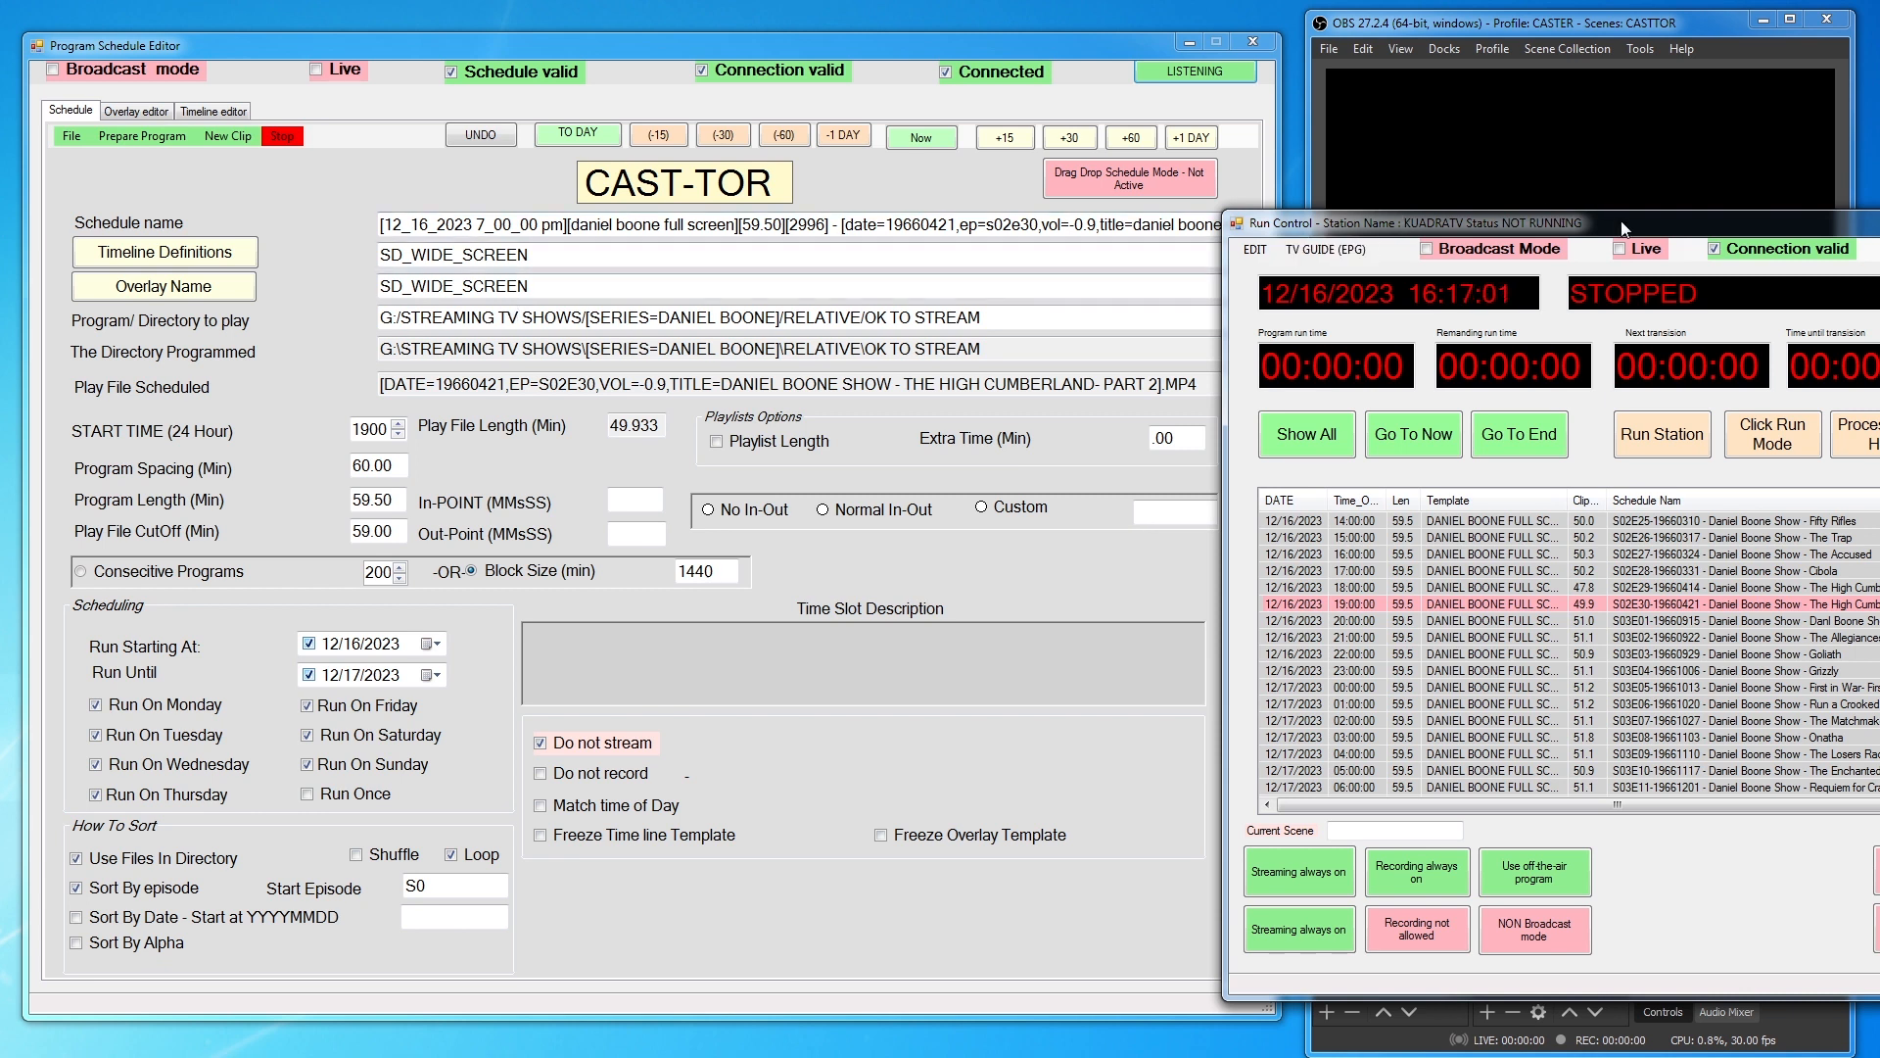
{"action": "left_click_drag", "start_coordinate": [1630, 228], "coordinate": [1243, 212]}
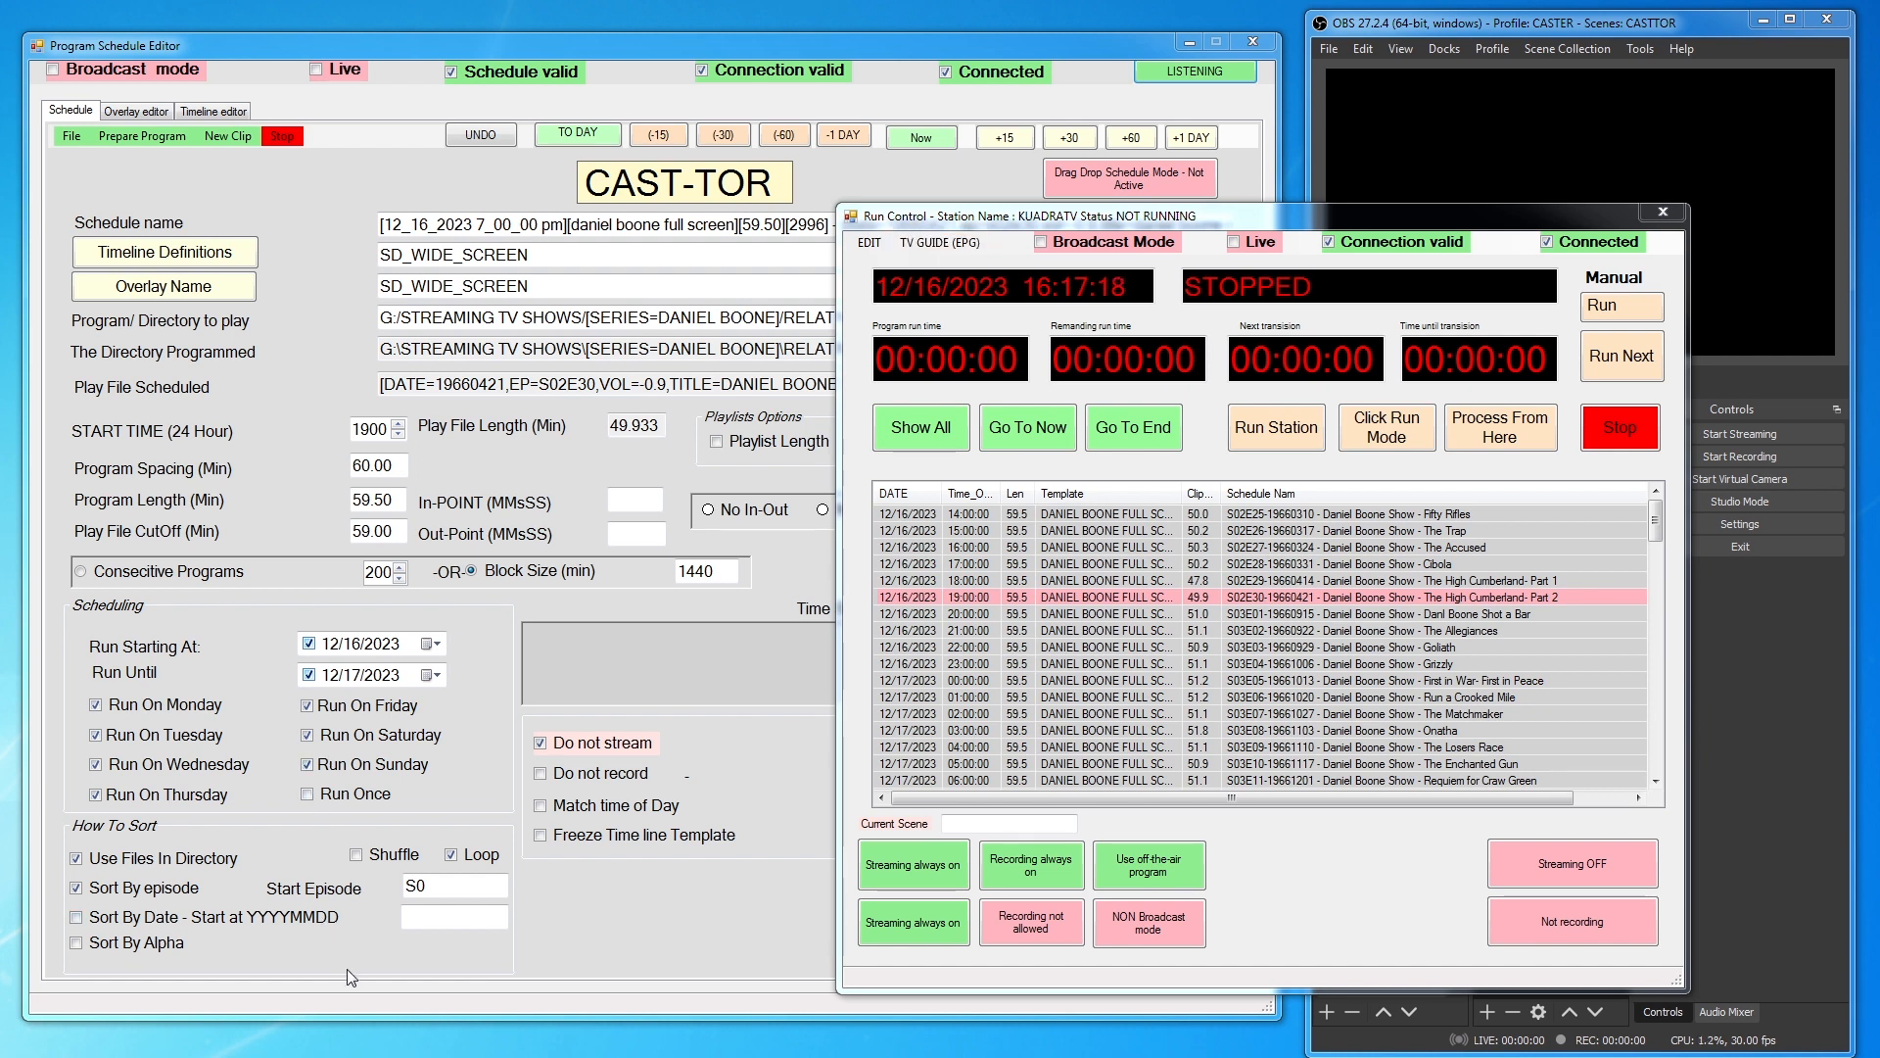
{"action": "left_click", "coordinate": [1627, 434]}
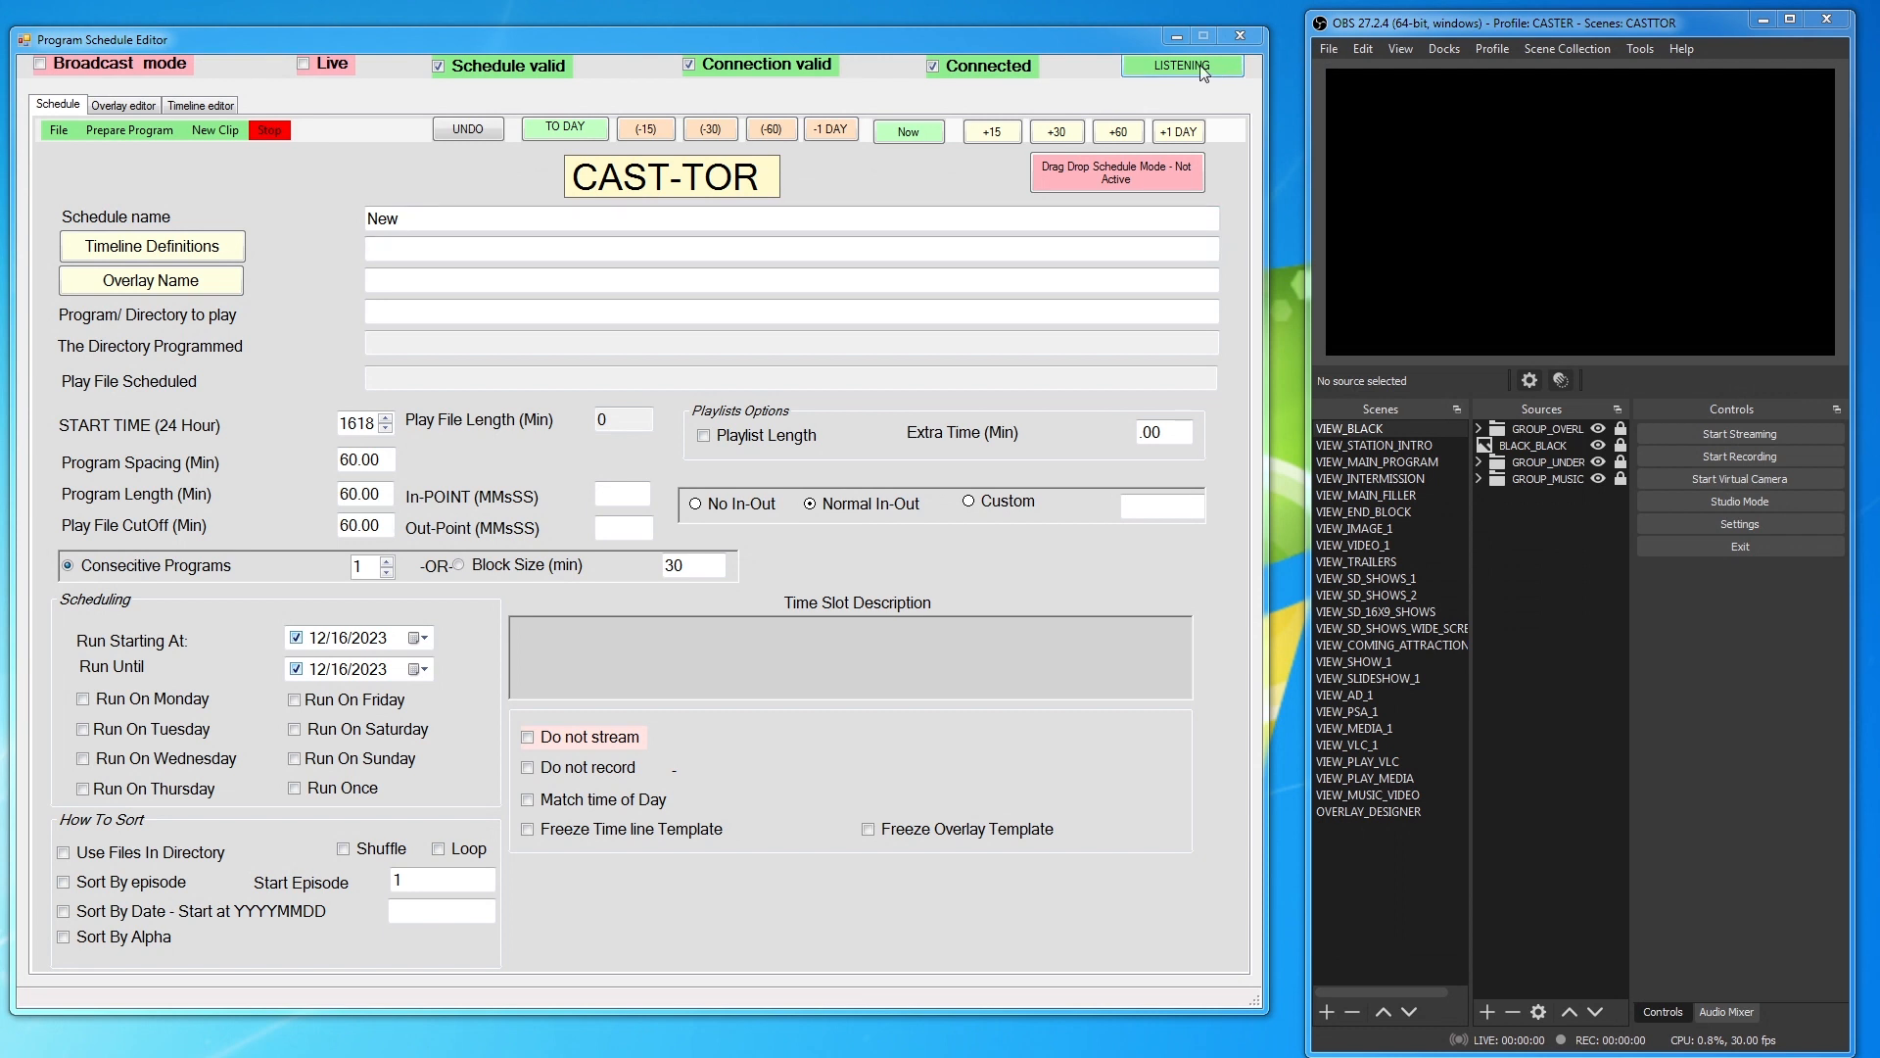
In the Broadcast TV 30 Minute Organizer, widen the 12/16/2023 column and load the 02:00 Perilous Journey entry into the schedule editor
{"action": "left_click_drag", "start_coordinate": [2, 343], "coordinate": [1396, 181]}
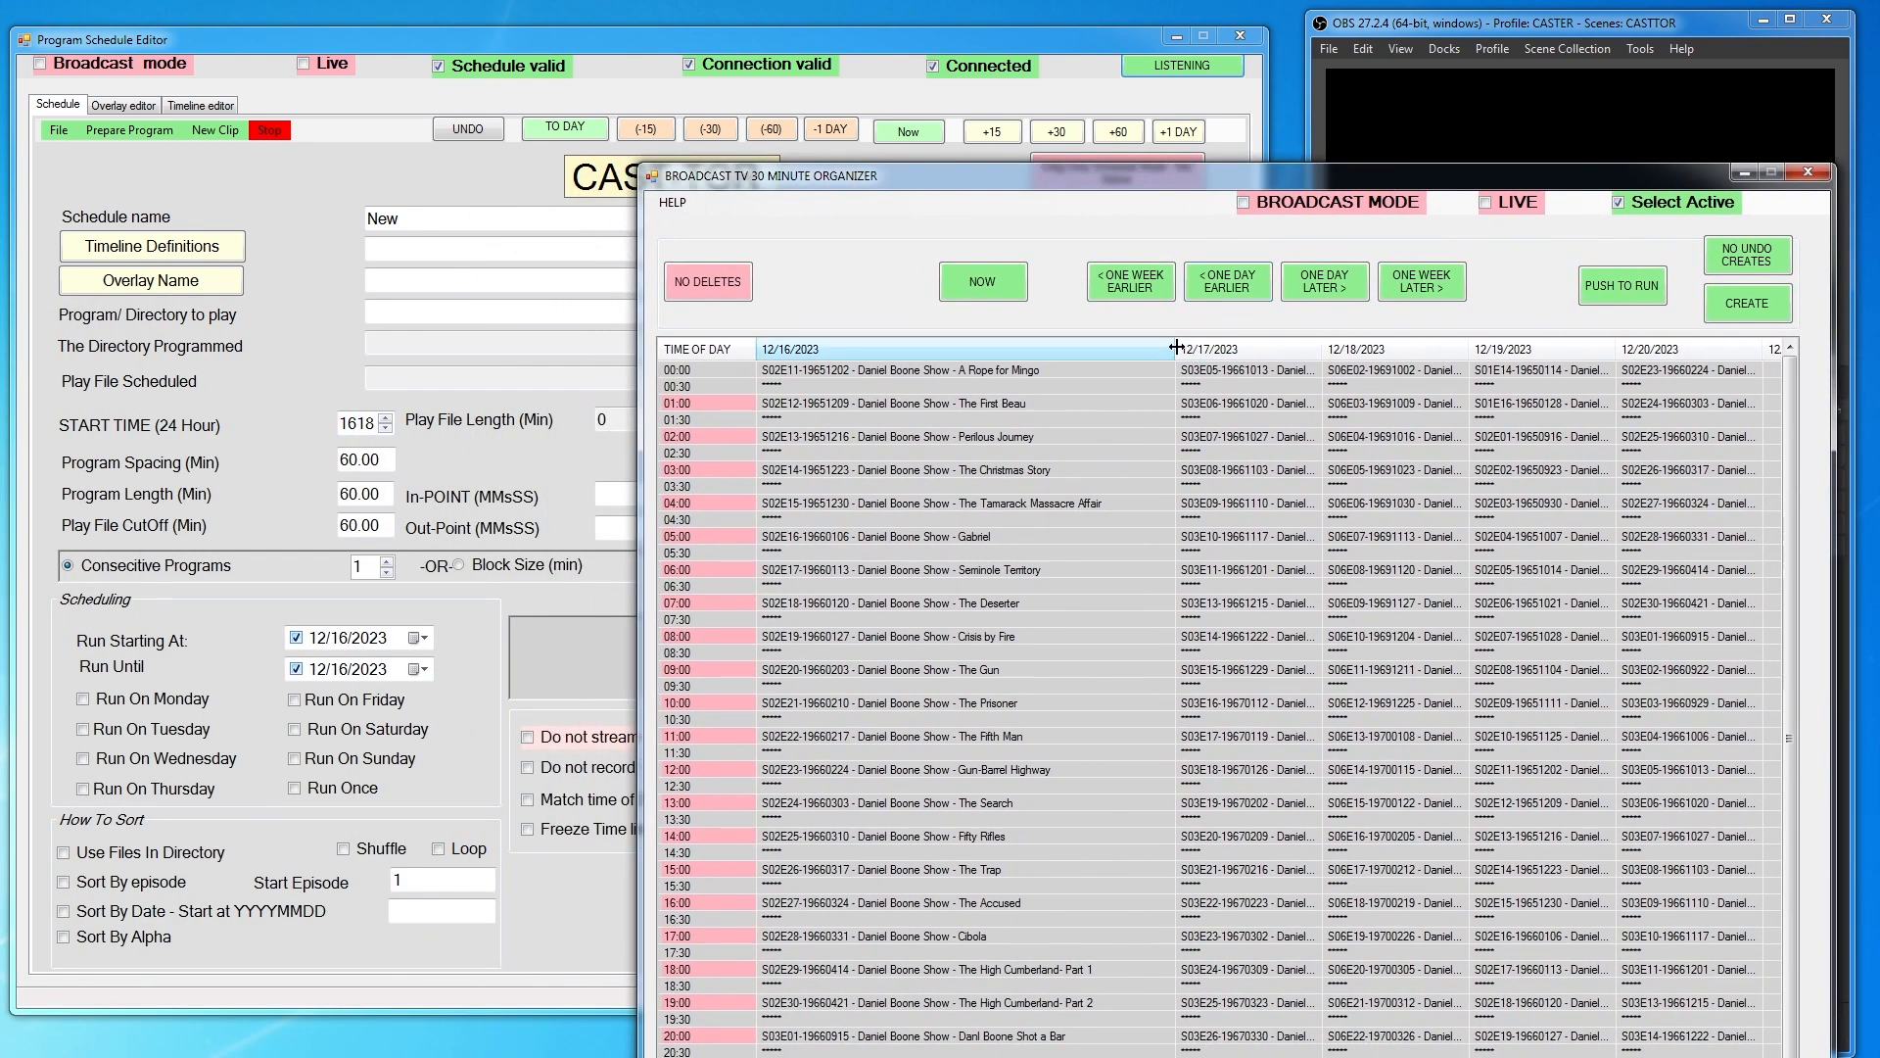
{"action": "left_click_drag", "start_coordinate": [1177, 347], "coordinate": [1242, 345]}
{"action": "left_click", "coordinate": [1001, 440]}
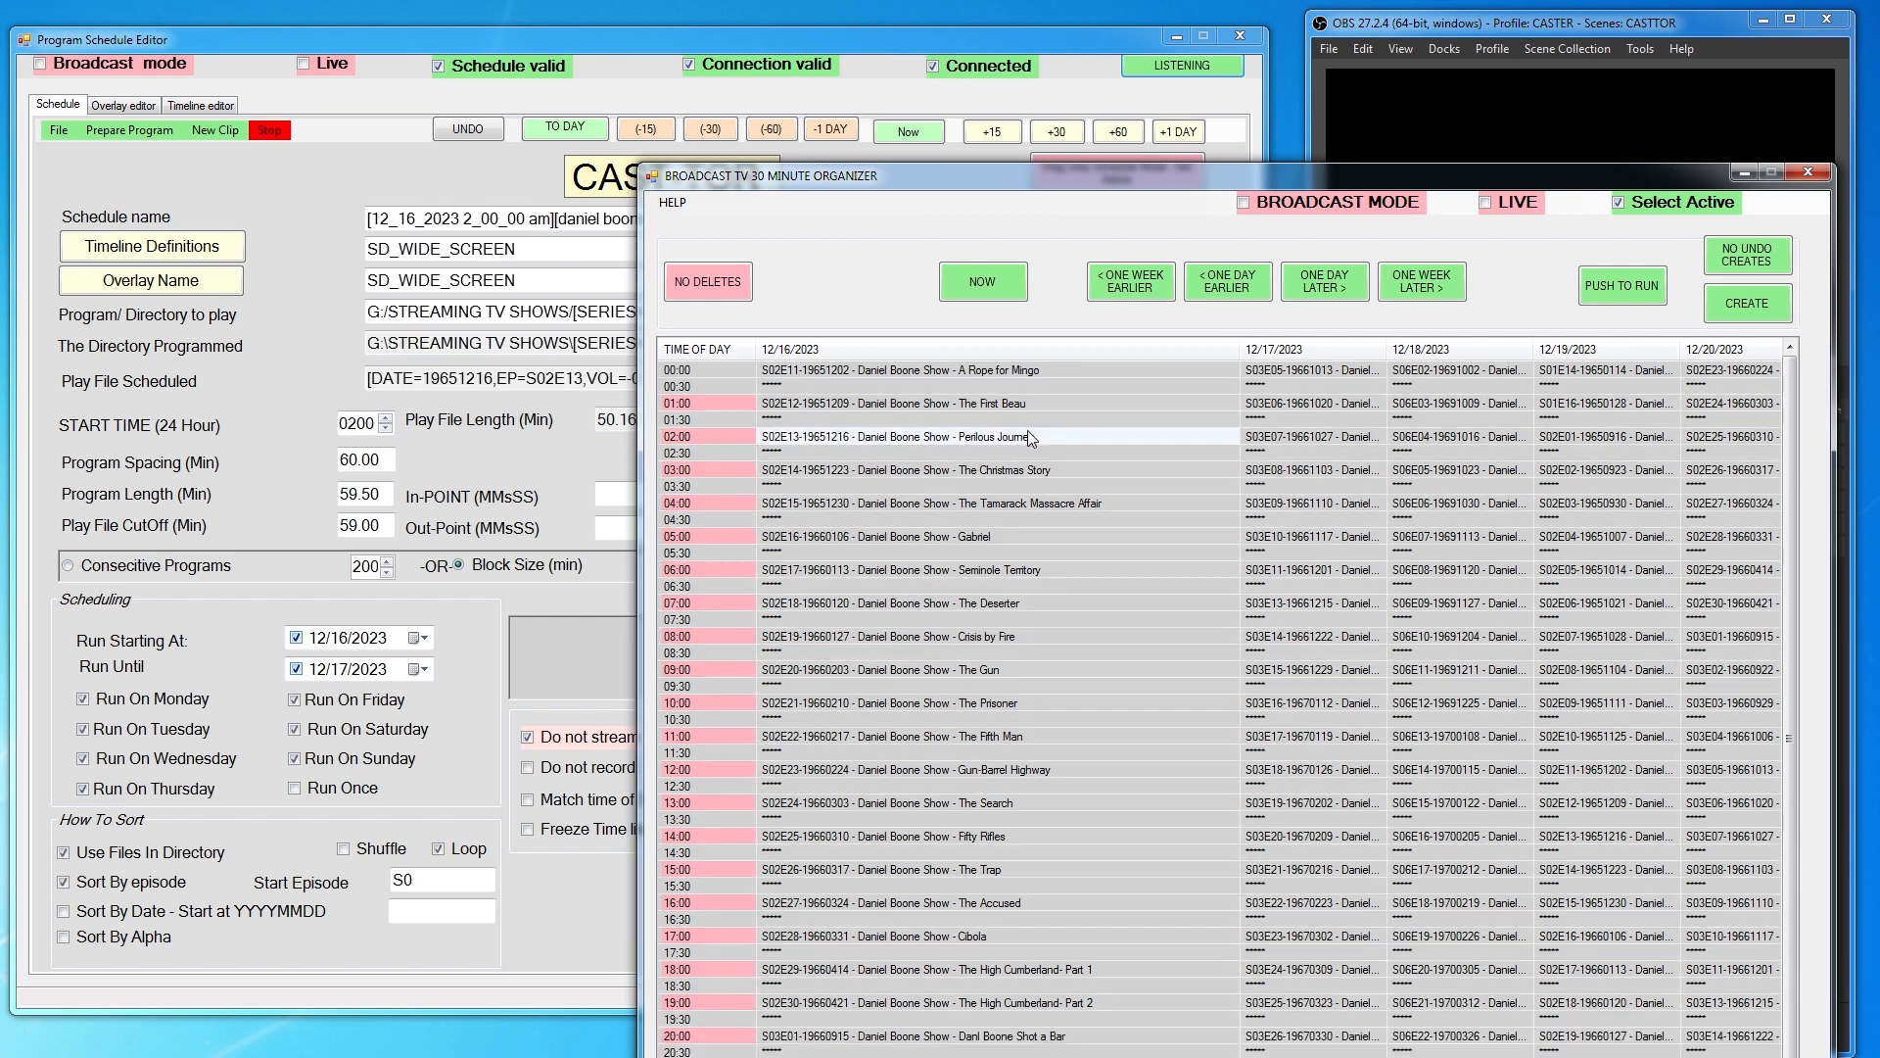
{"action": "left_click_drag", "start_coordinate": [948, 180], "coordinate": [538, 172]}
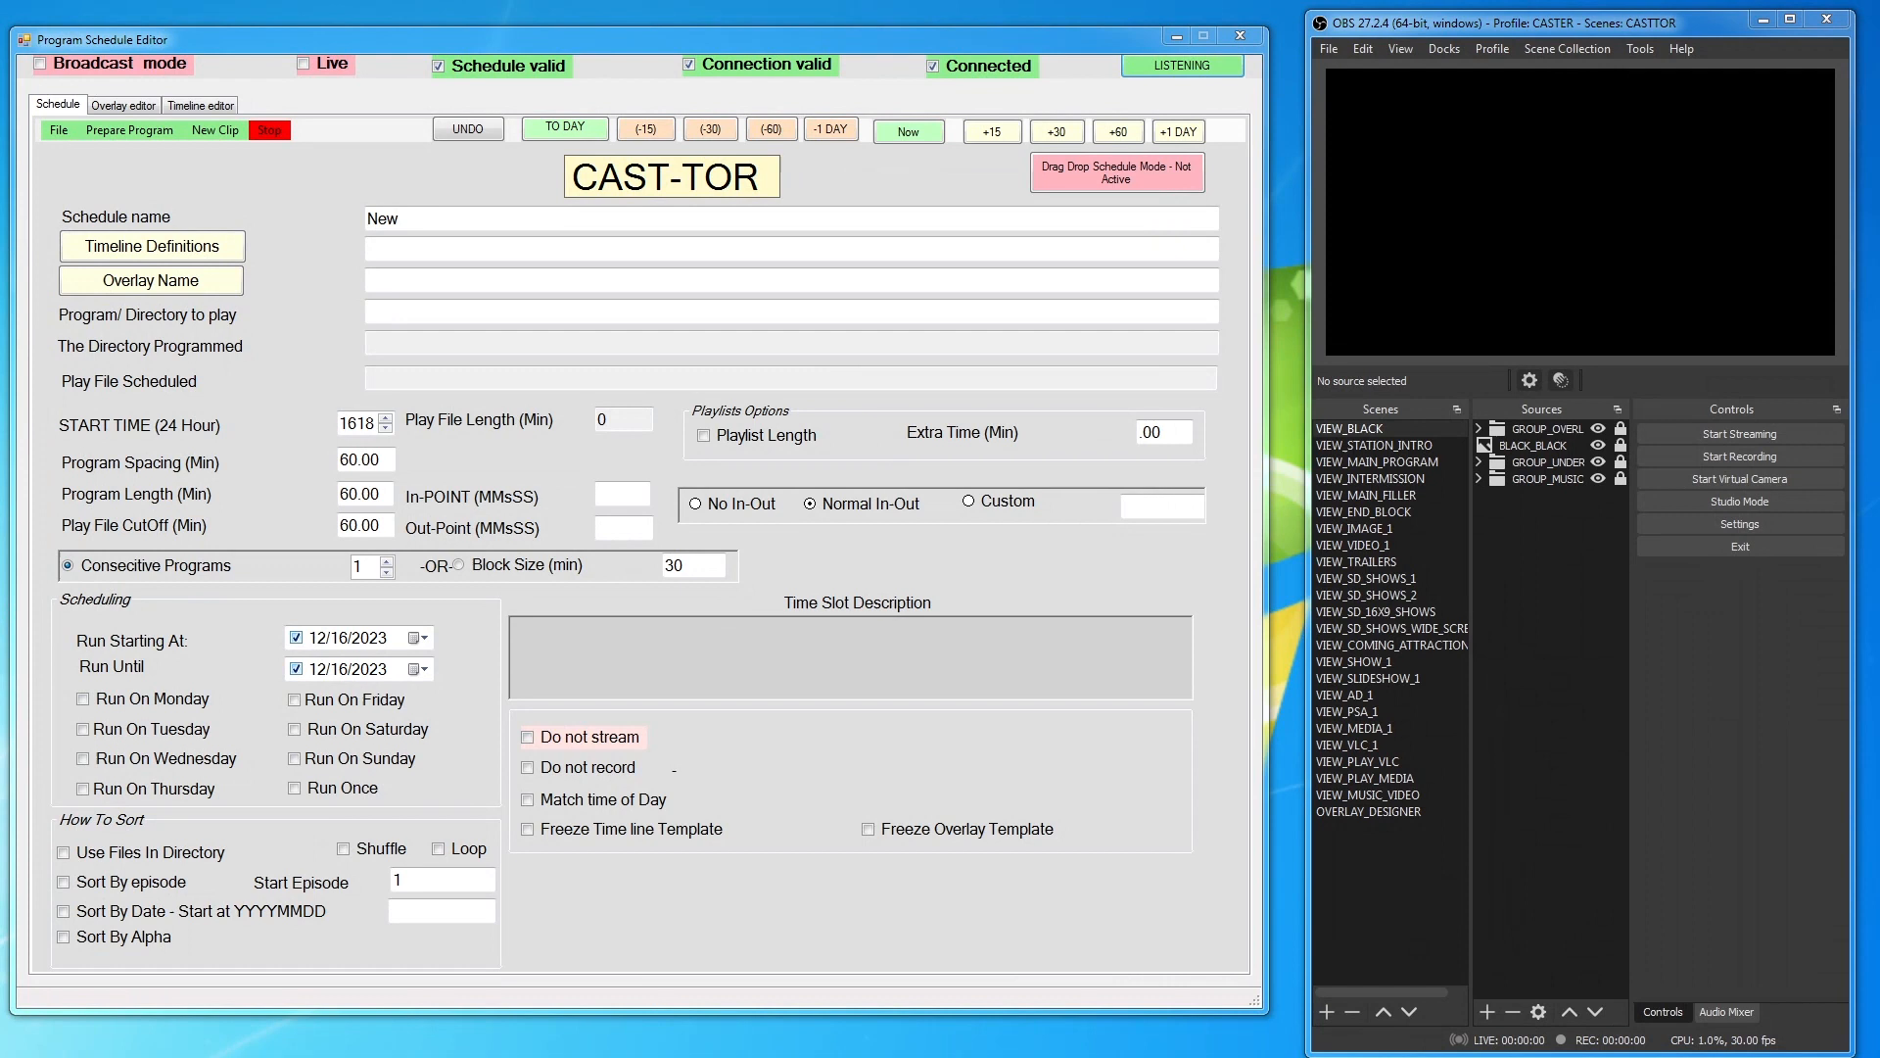
Open the CHINA SMITH program file in the schedule editor
{"action": "left_click", "coordinate": [59, 130]}
{"action": "left_click", "coordinate": [167, 194]}
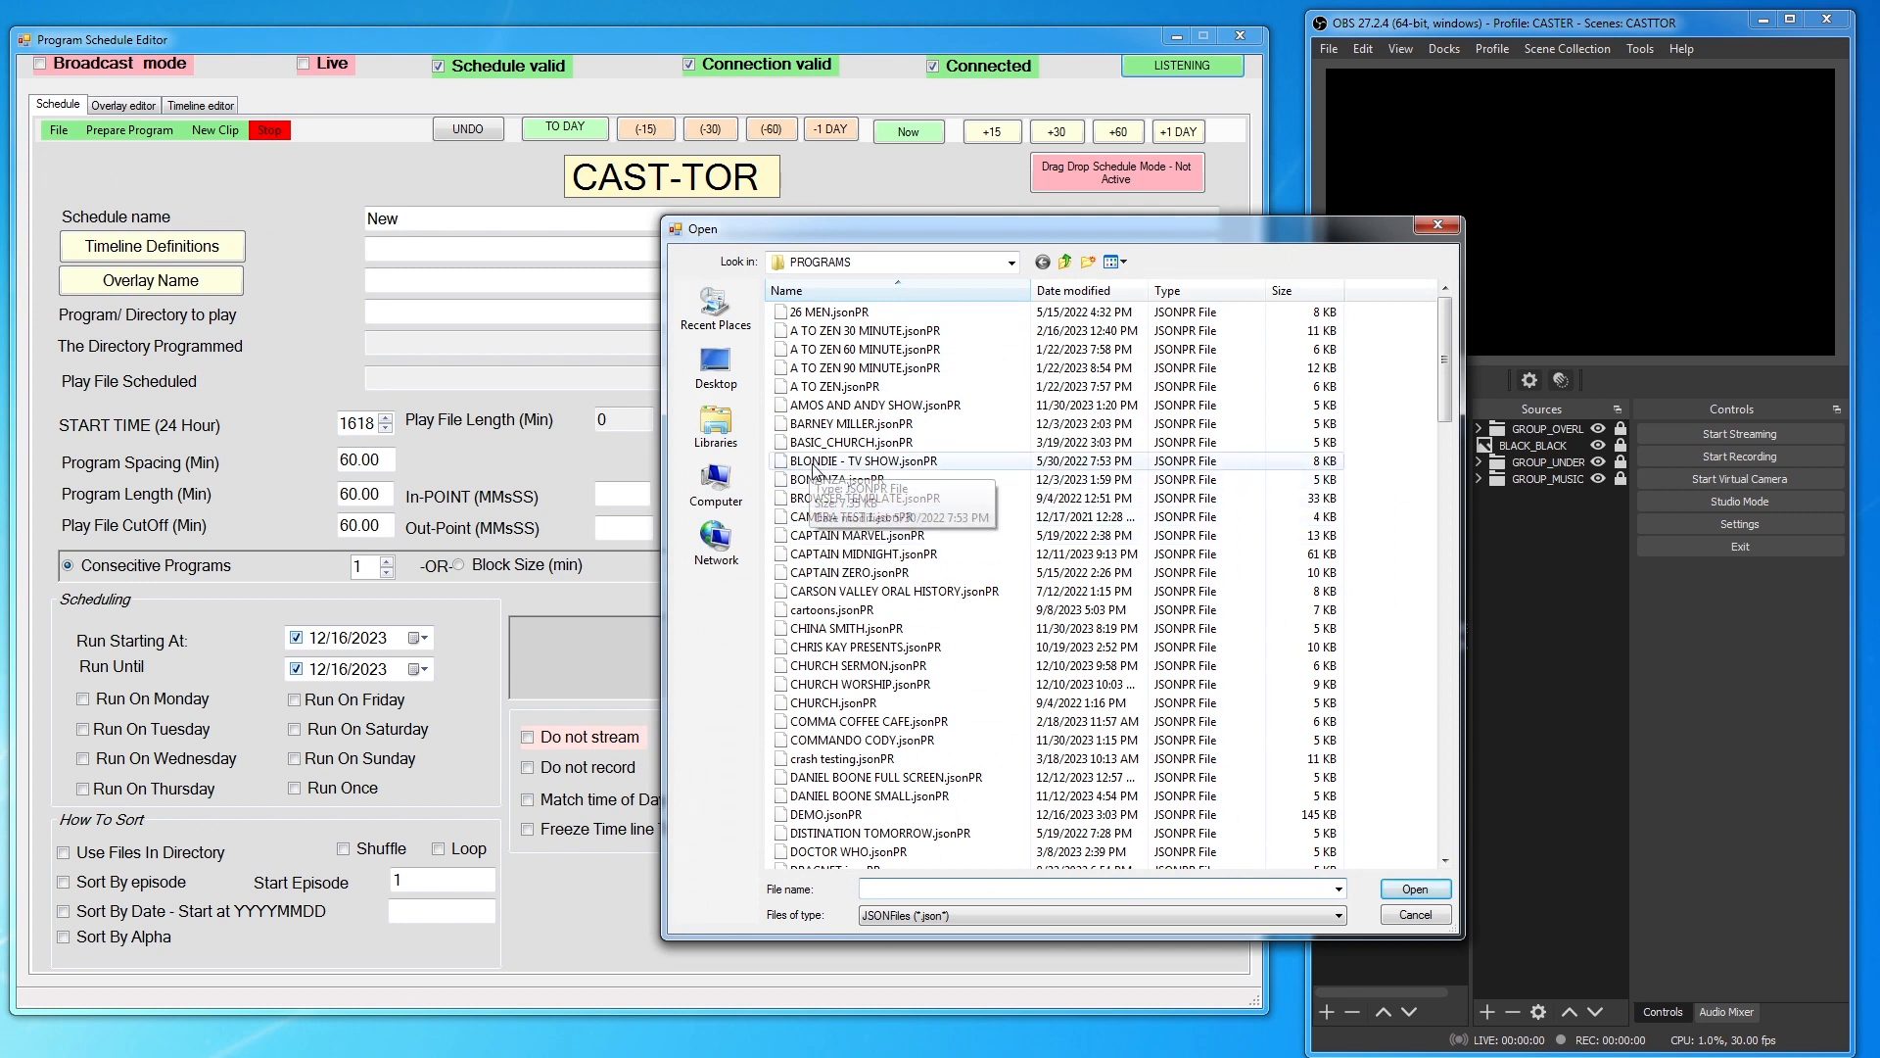
{"action": "double_click", "coordinate": [825, 629]}
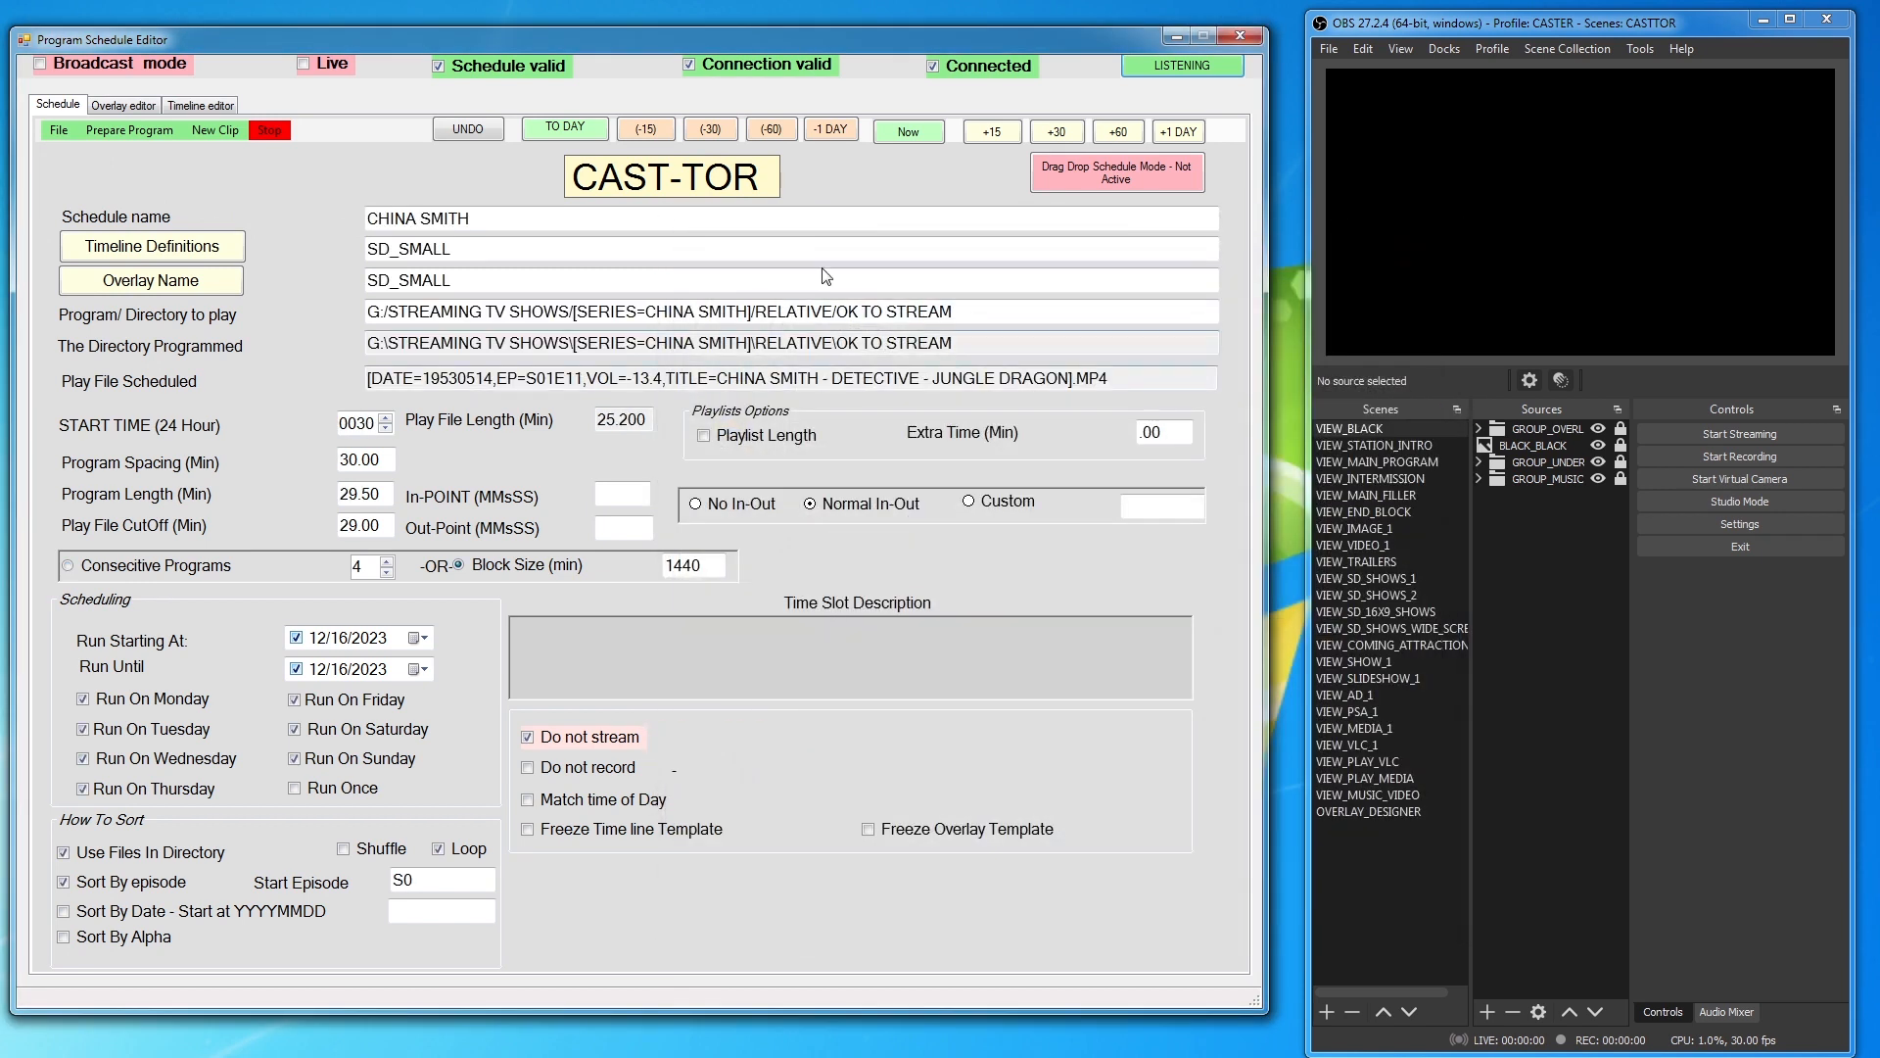
{"action": "mouse_move", "coordinate": [756, 32]}
{"action": "left_mouse_down"}
{"action": "mouse_move", "coordinate": [811, 27]}
{"action": "mouse_move", "coordinate": [778, 24]}
{"action": "left_mouse_up"}
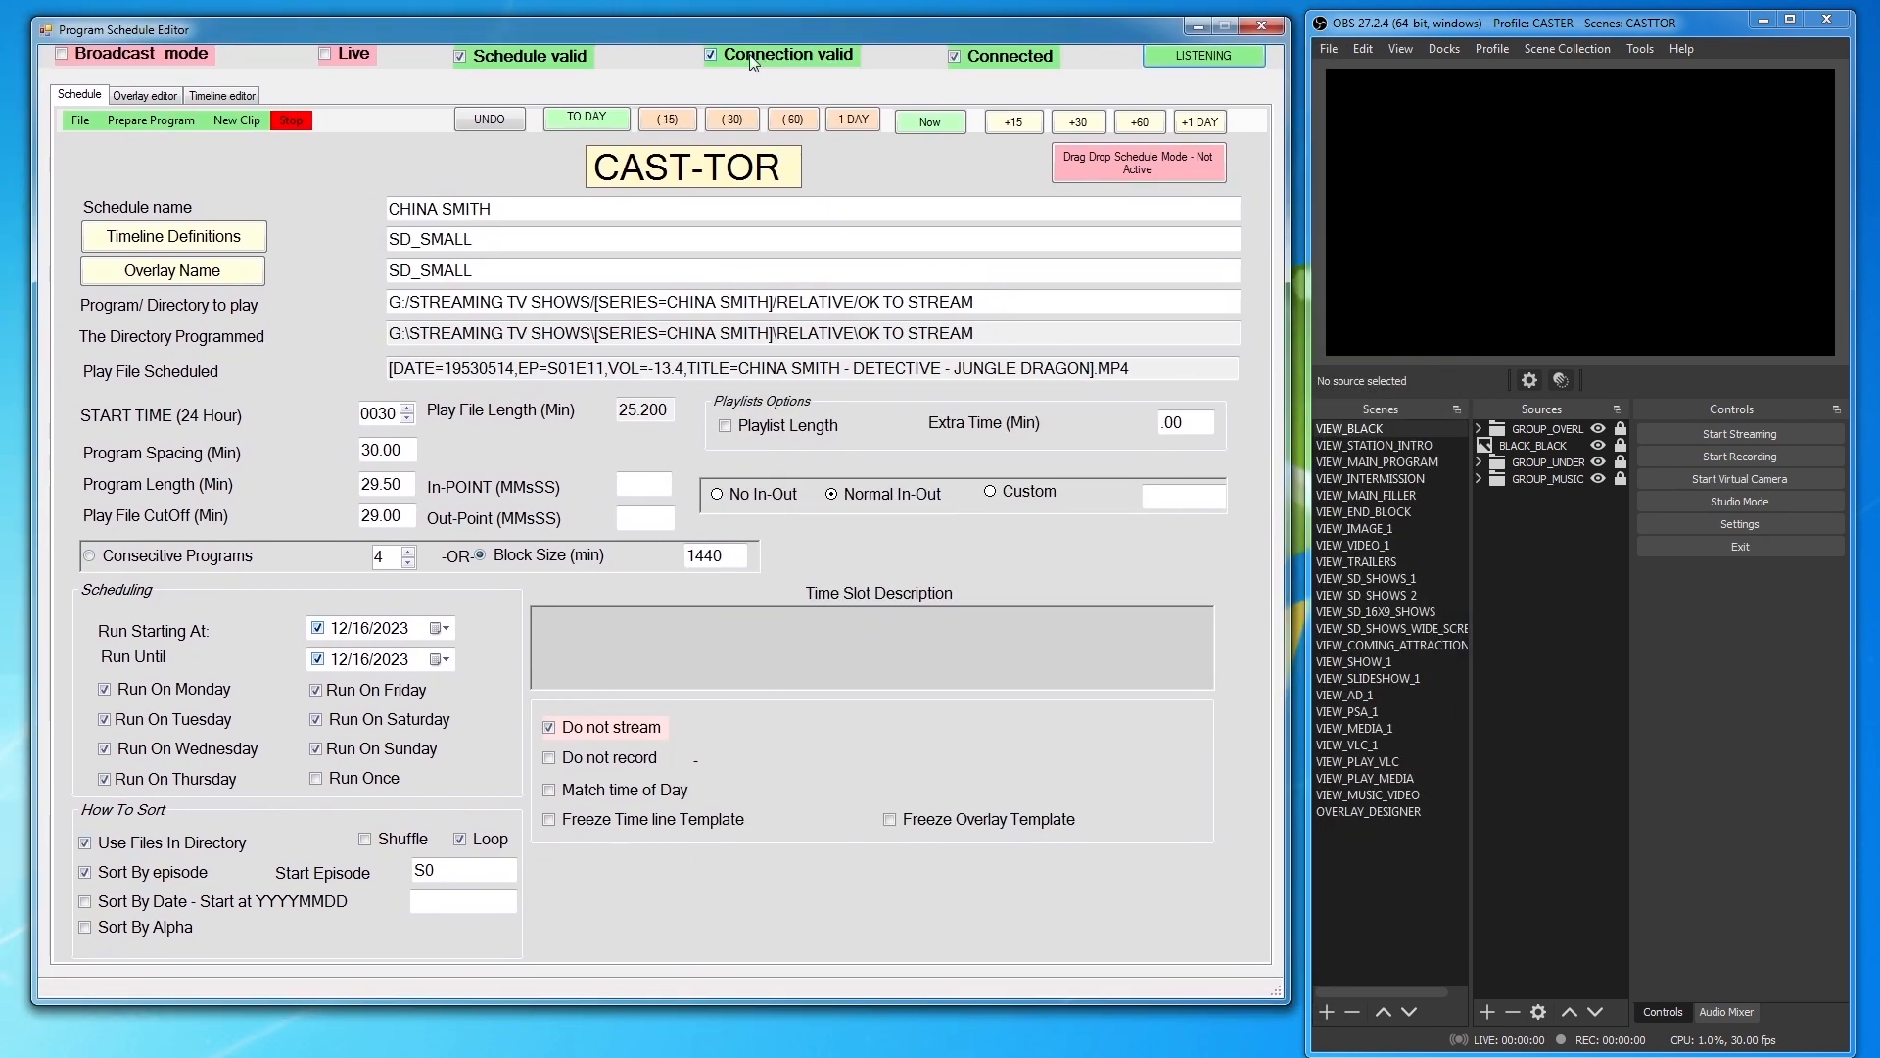
Create a program from the CHINA SMITH schedule and bring its timeline schedule report fully into view
{"action": "left_click", "coordinate": [141, 119]}
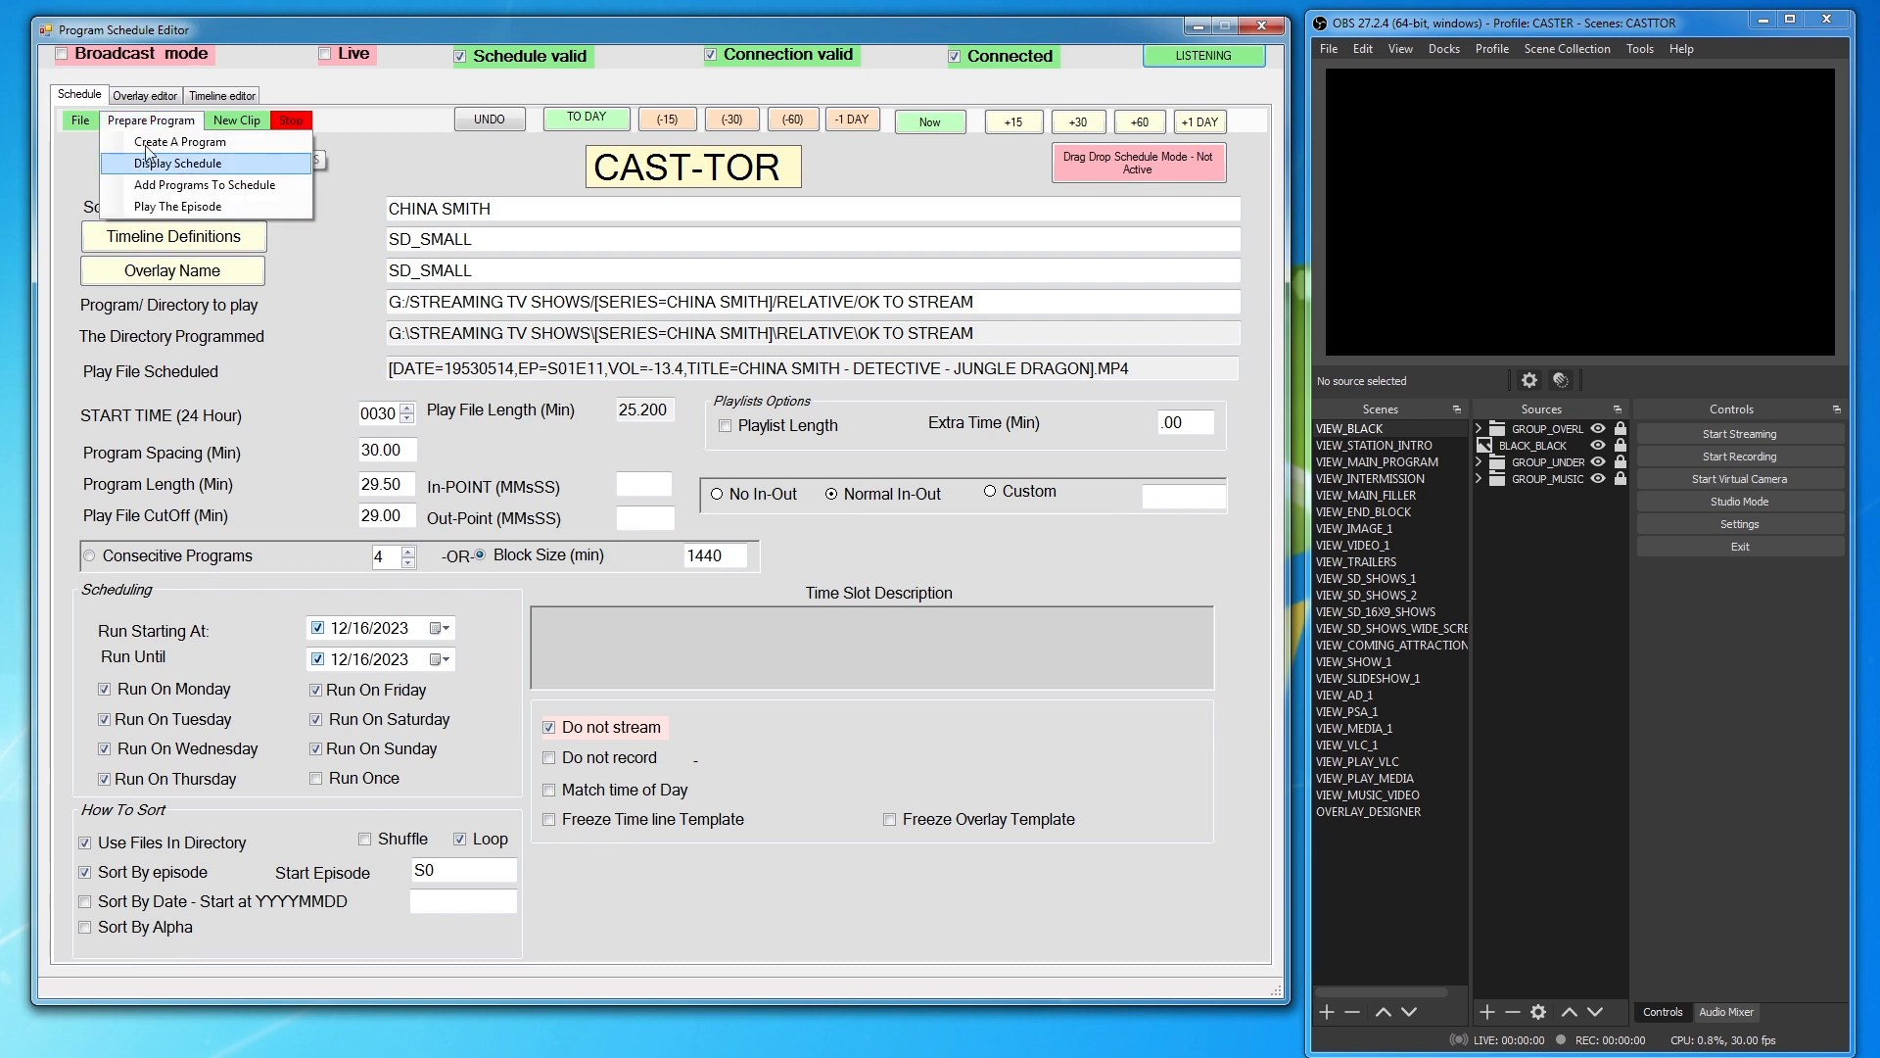
{"action": "left_click", "coordinate": [183, 145]}
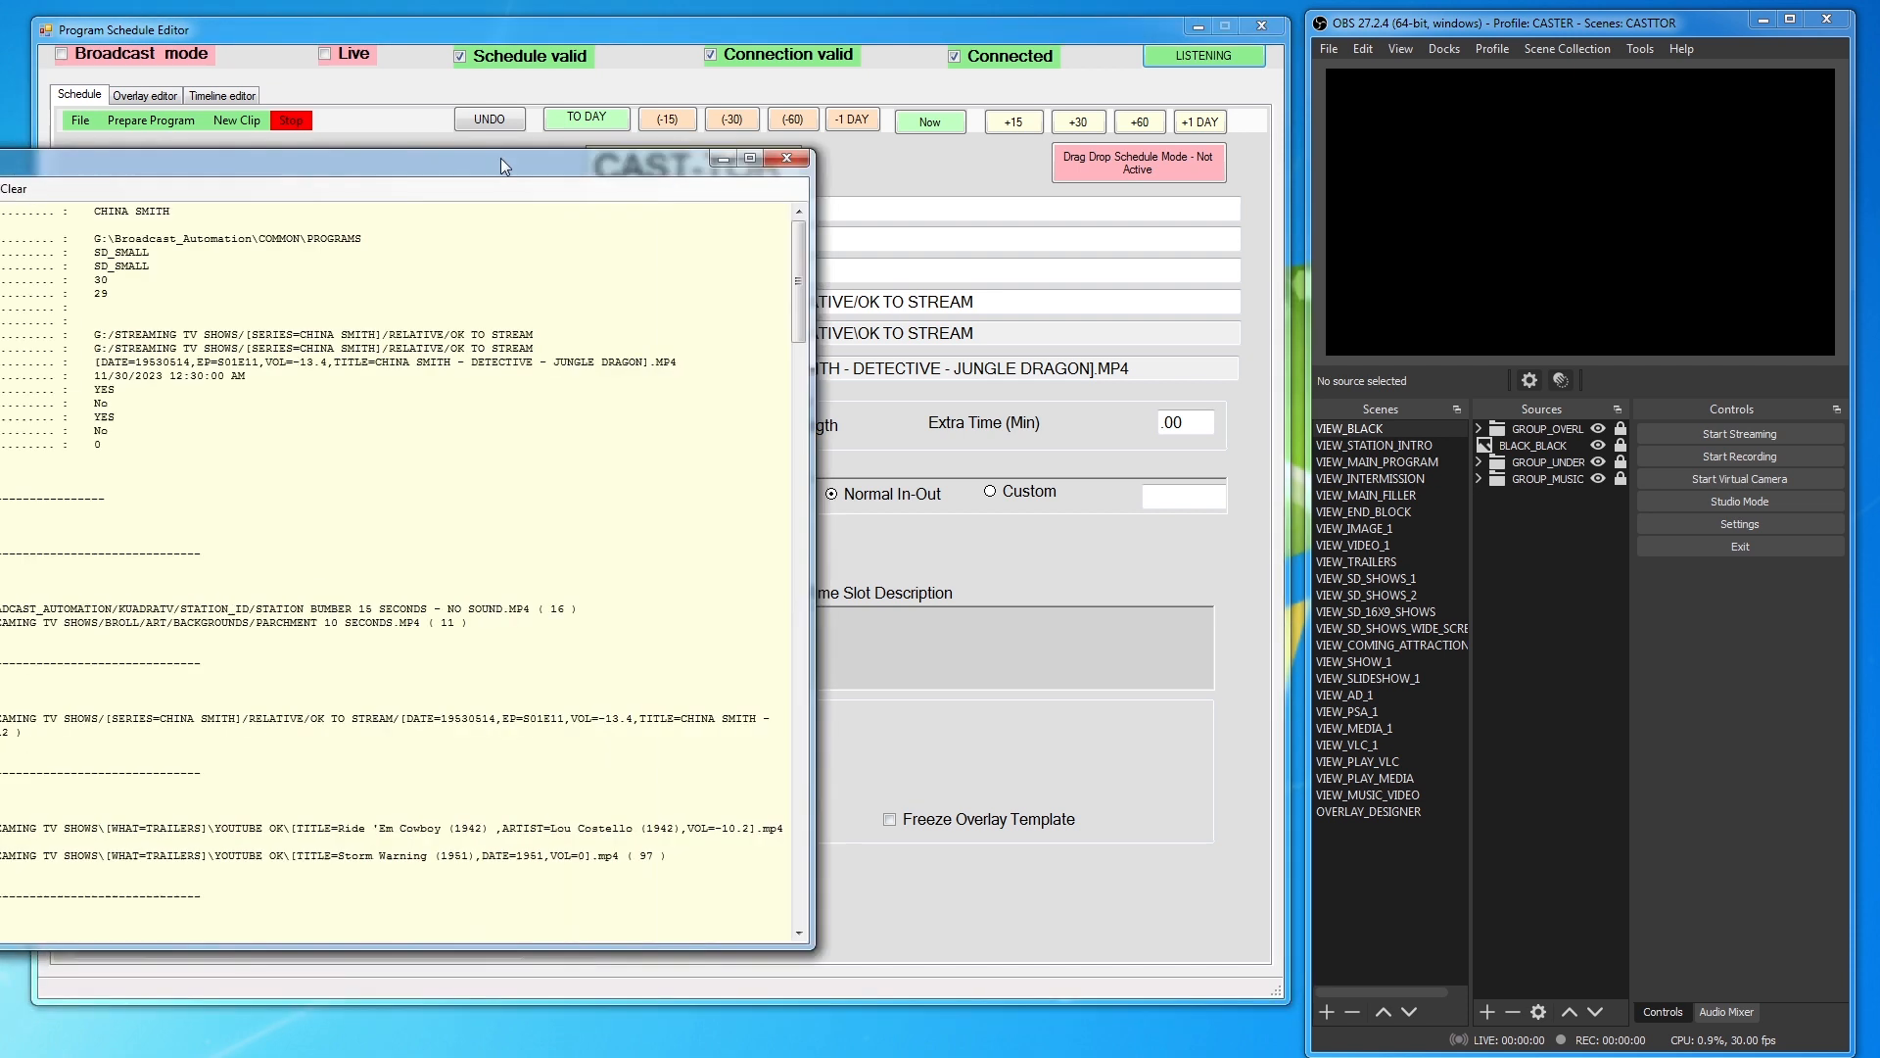
{"action": "left_click_drag", "start_coordinate": [502, 157], "coordinate": [1318, 114]}
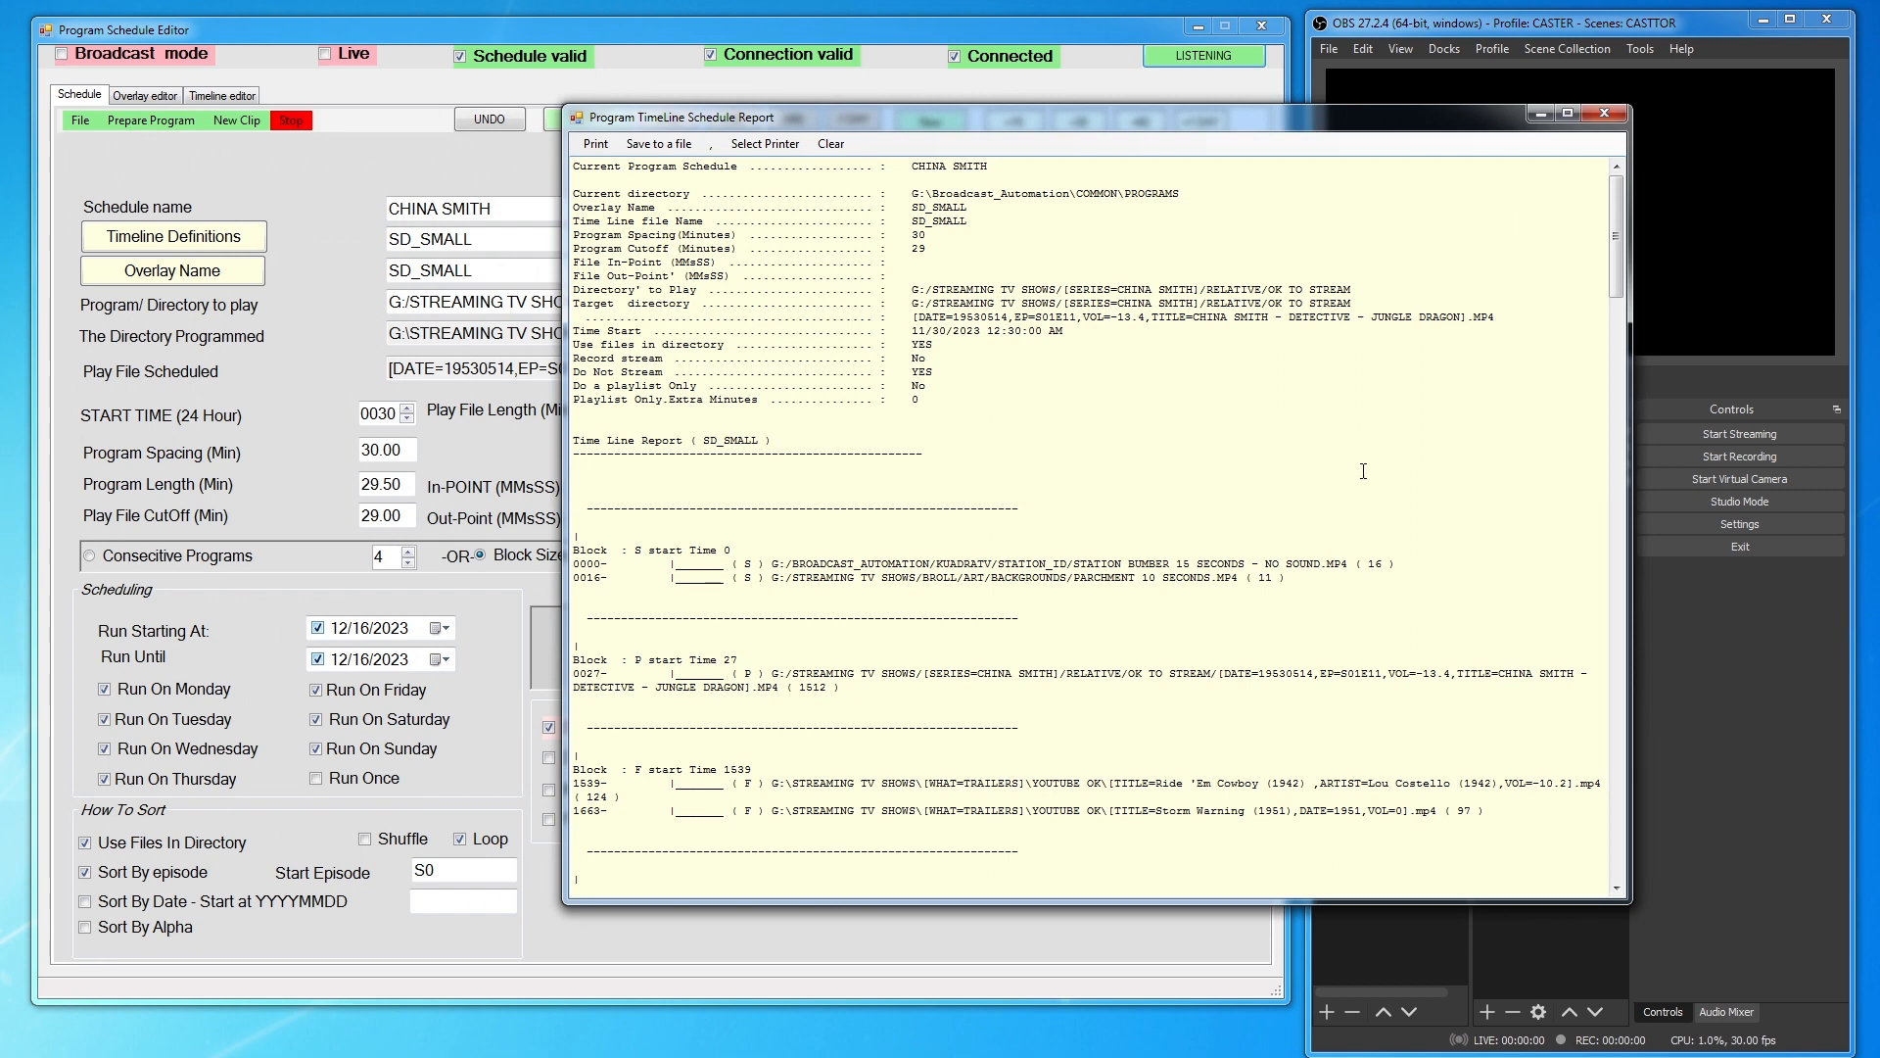
{"action": "mouse_move", "coordinate": [1616, 284]}
{"action": "left_mouse_down"}
{"action": "mouse_move", "coordinate": [1631, 769]}
{"action": "mouse_move", "coordinate": [1608, 255]}
{"action": "left_mouse_up"}
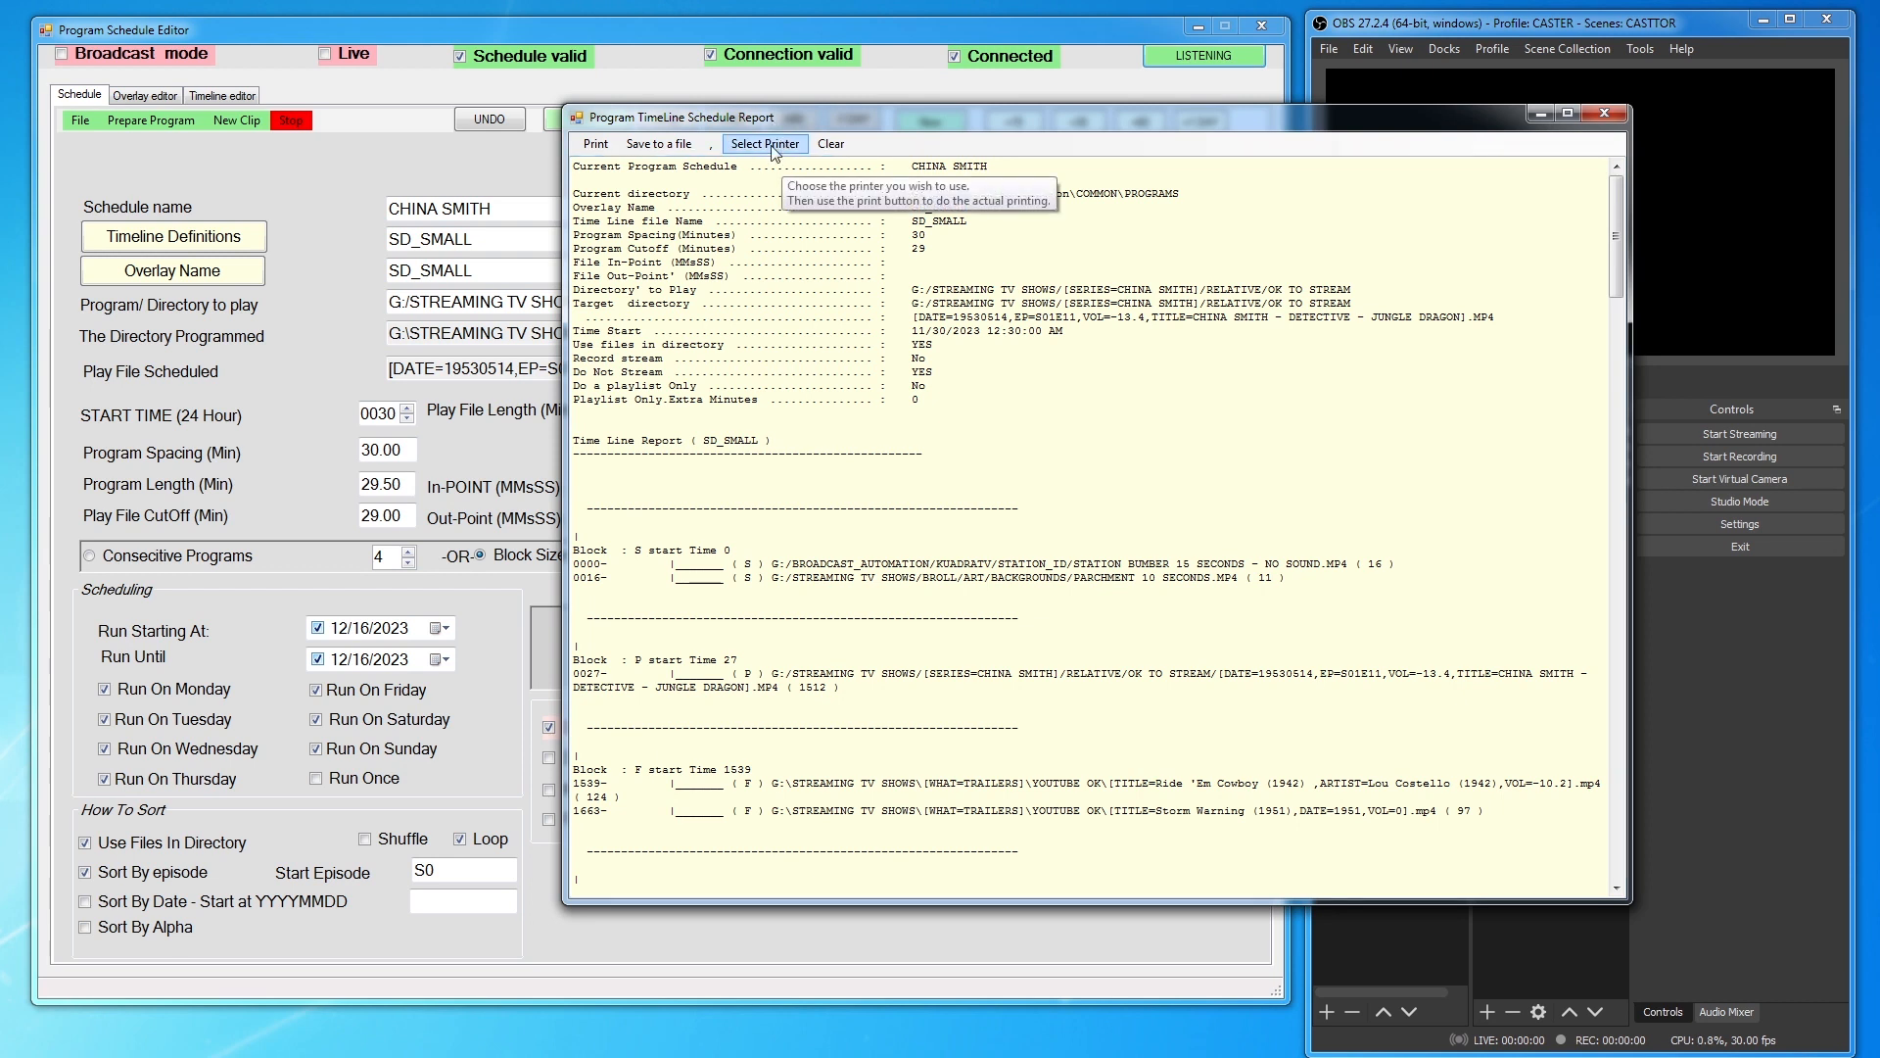
Look at the timeline report's print and printer selection dialogs, leaving each without printing
{"action": "left_click", "coordinate": [595, 147]}
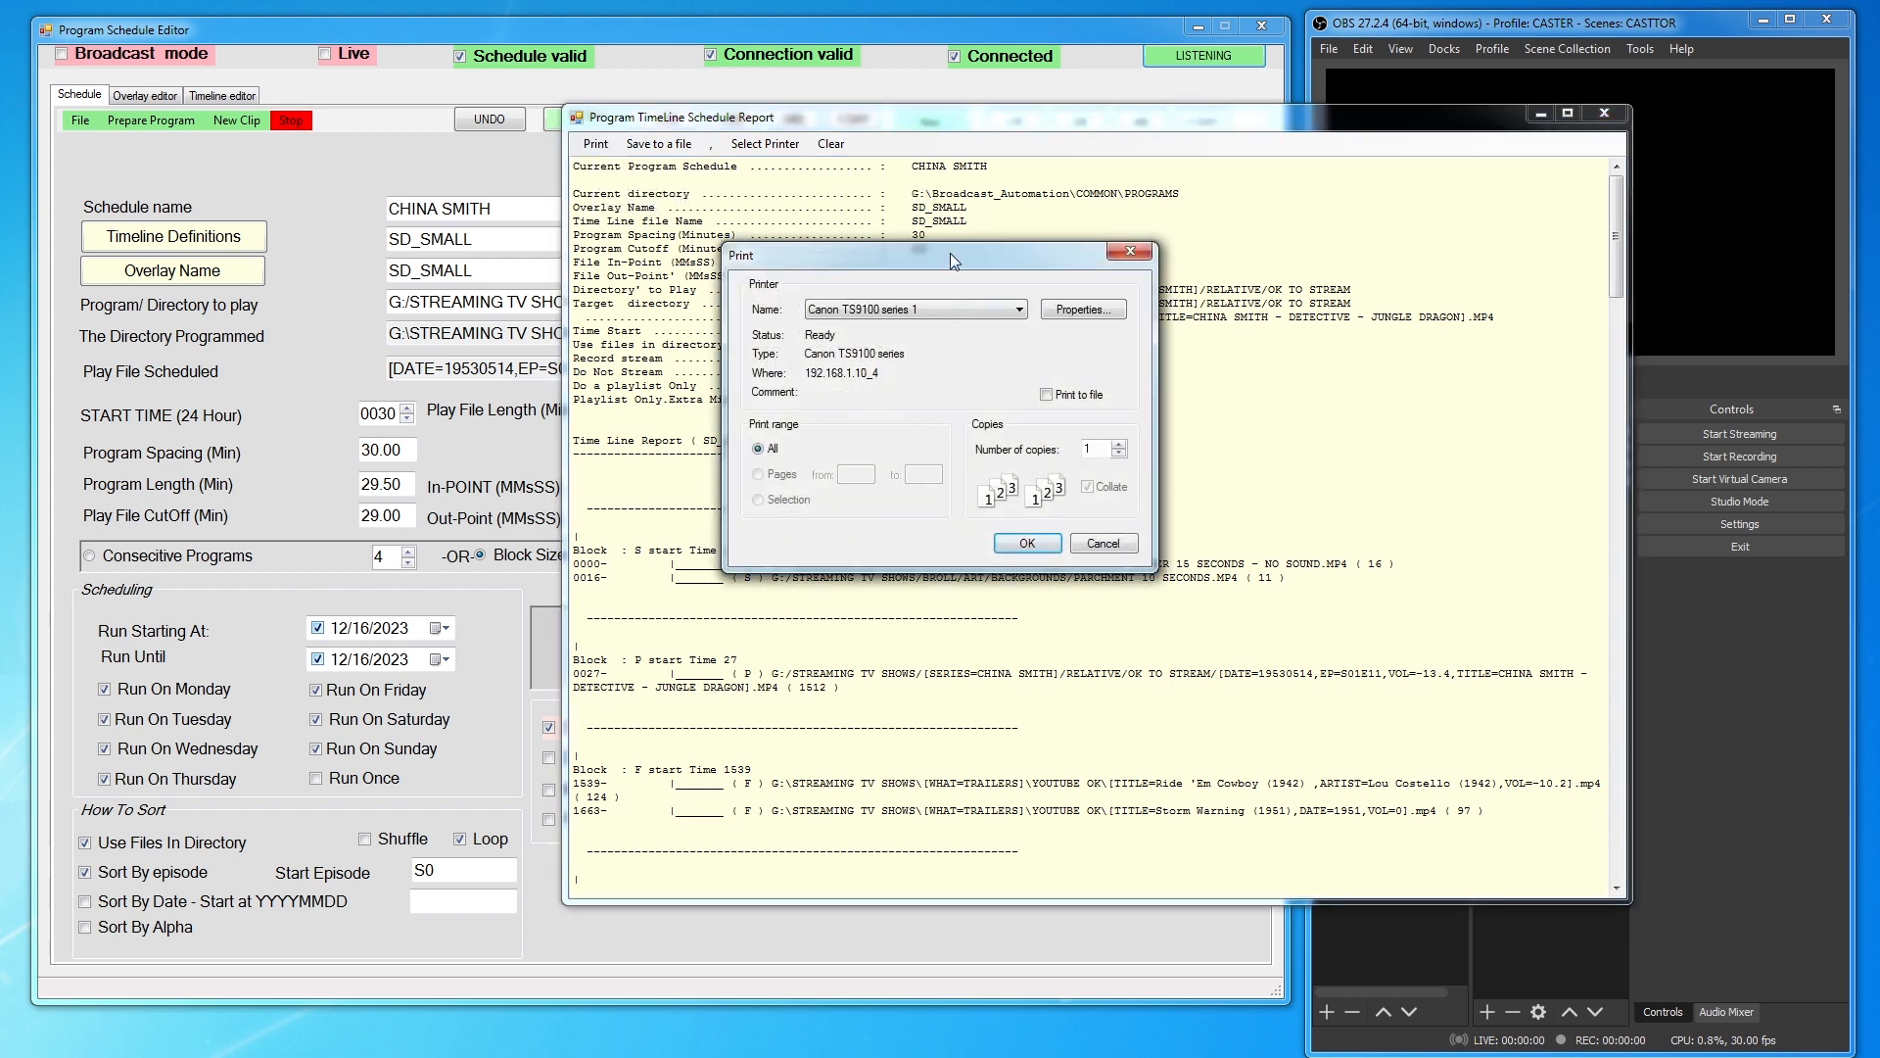
{"action": "left_click", "coordinate": [1103, 543]}
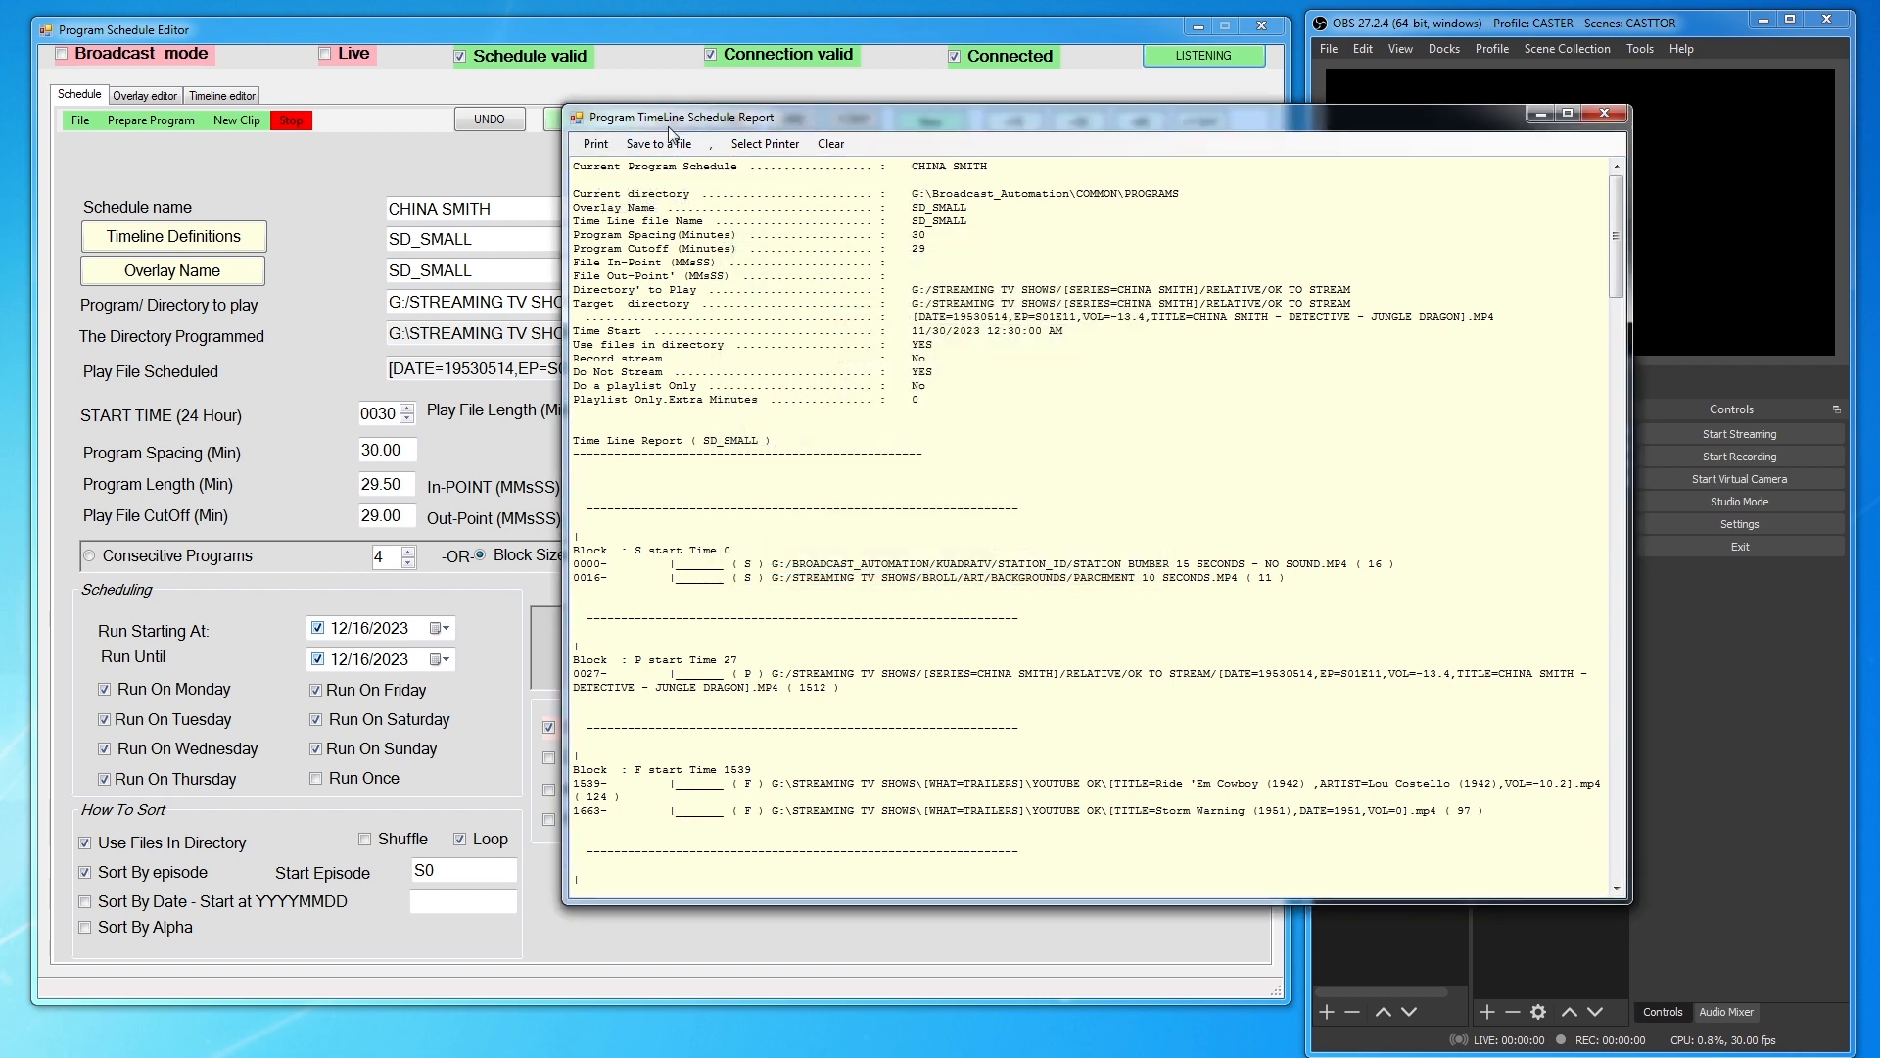
{"action": "left_click", "coordinate": [780, 147]}
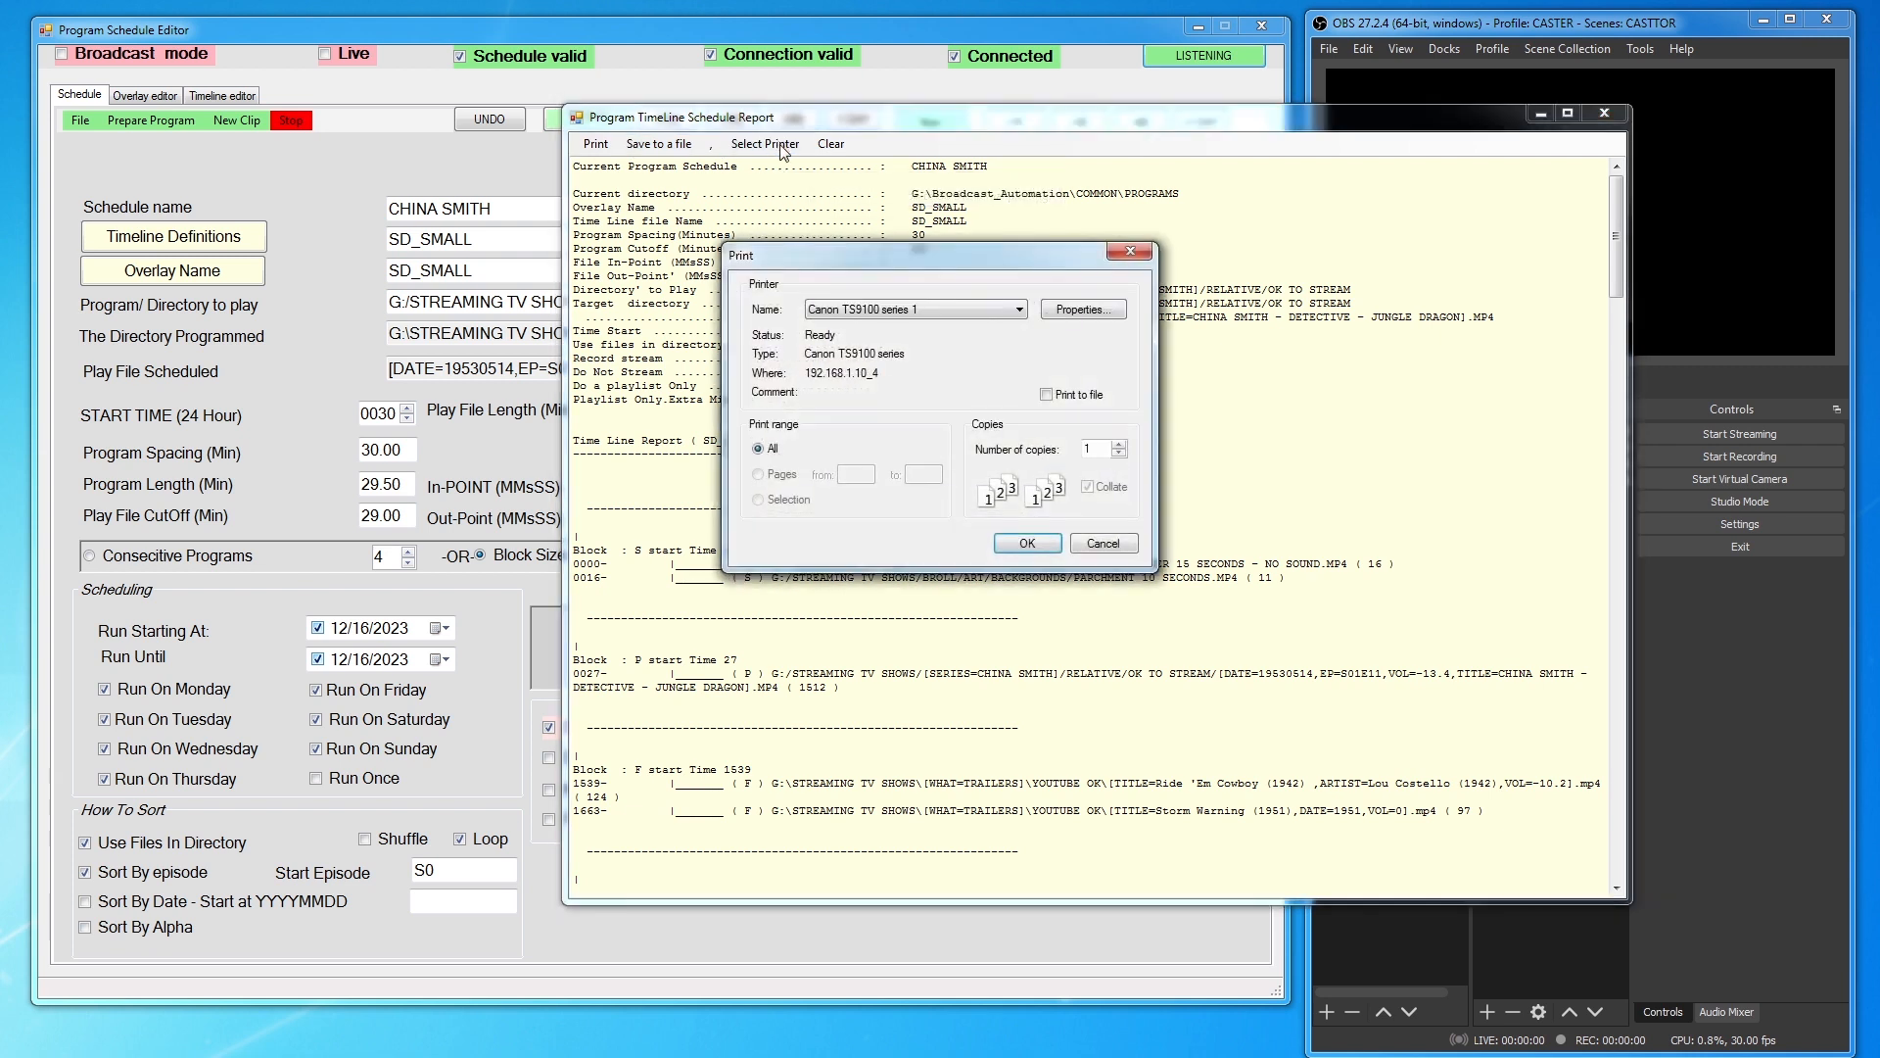
{"action": "left_click", "coordinate": [1103, 544]}
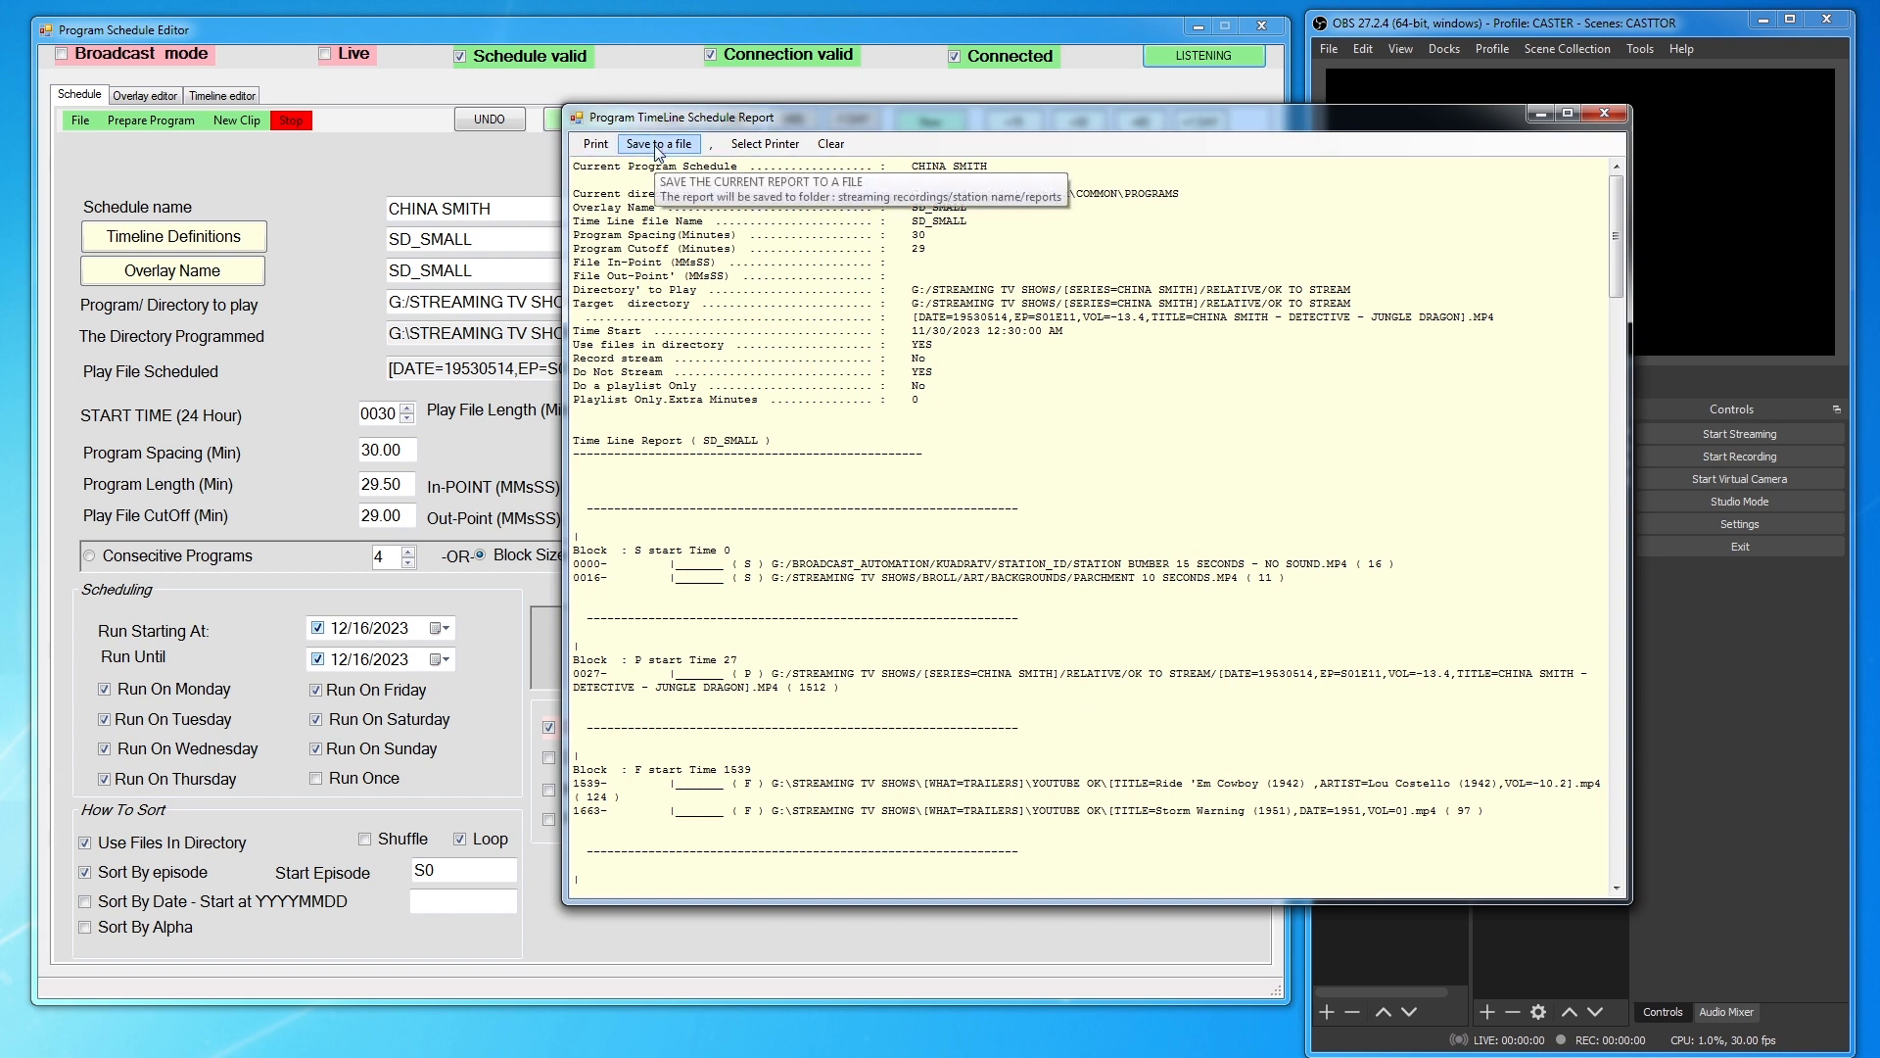
Save the CHINA SMITH timeline schedule report to a file
{"action": "left_click", "coordinate": [656, 147]}
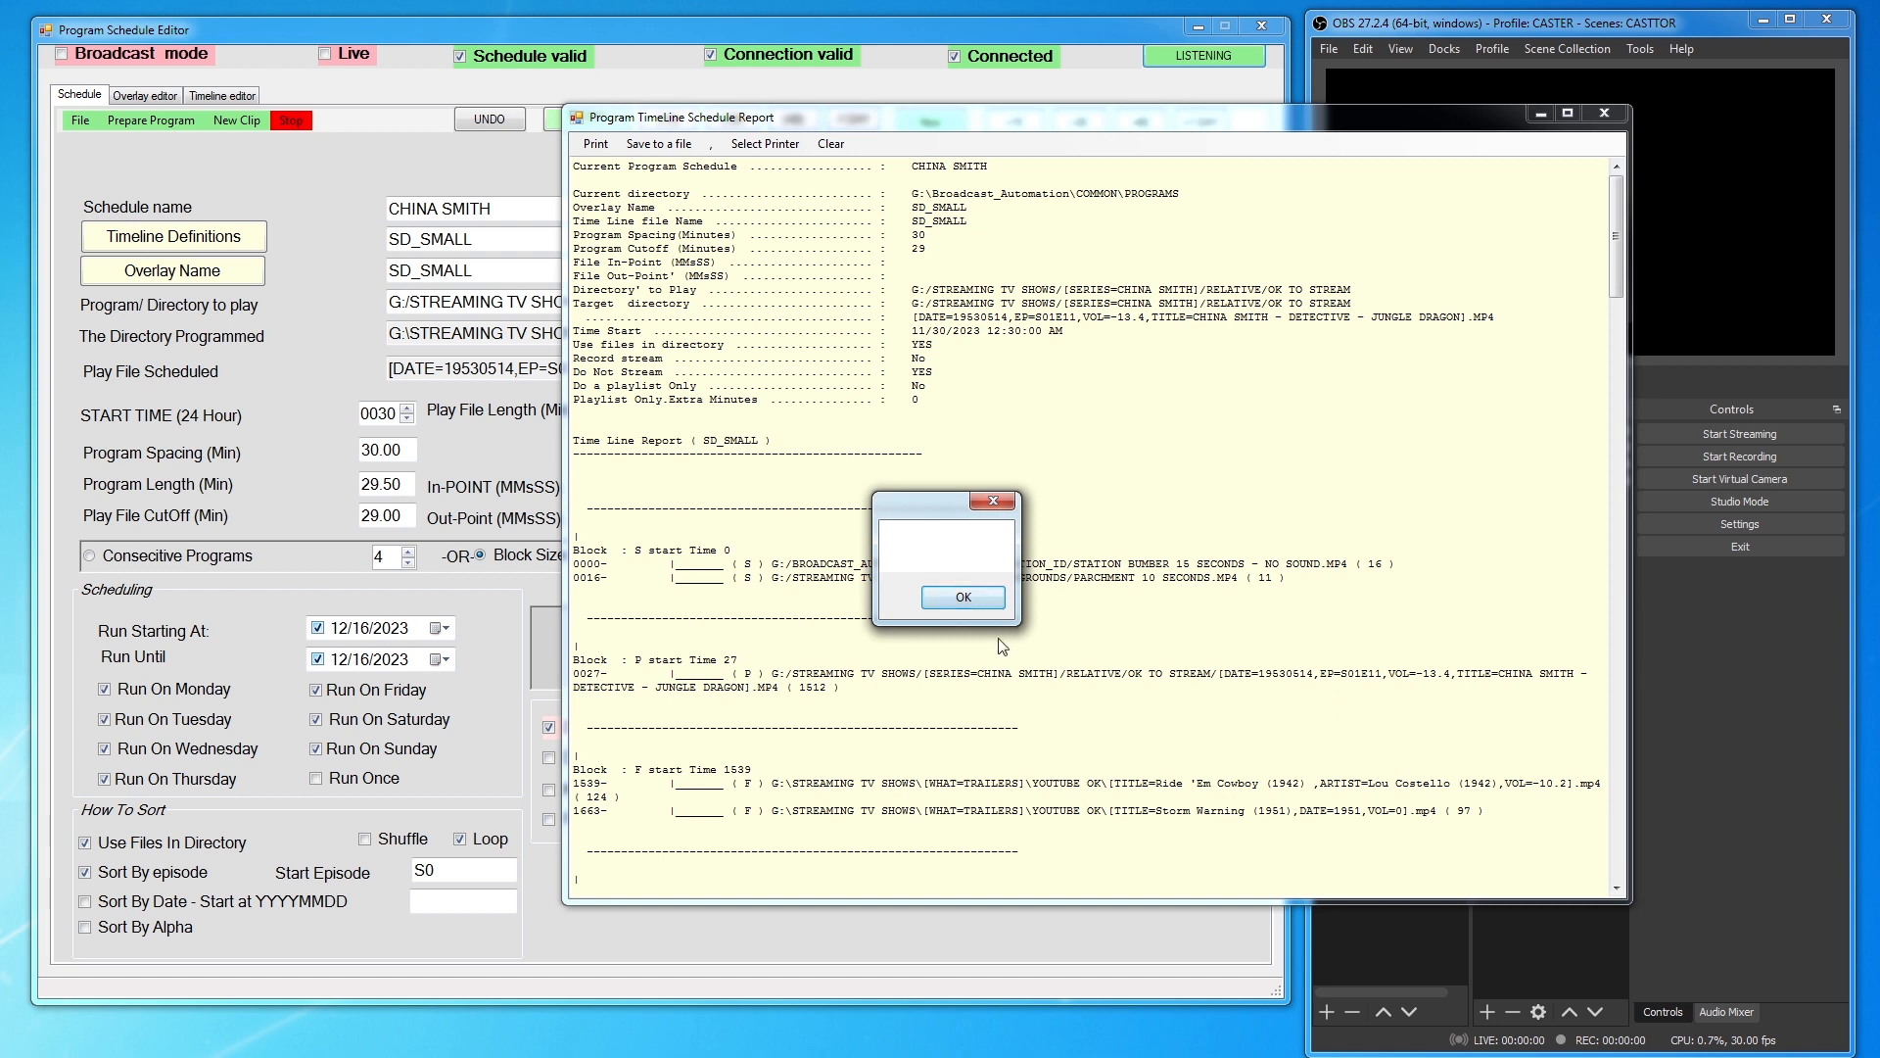
{"action": "left_click", "coordinate": [964, 597]}
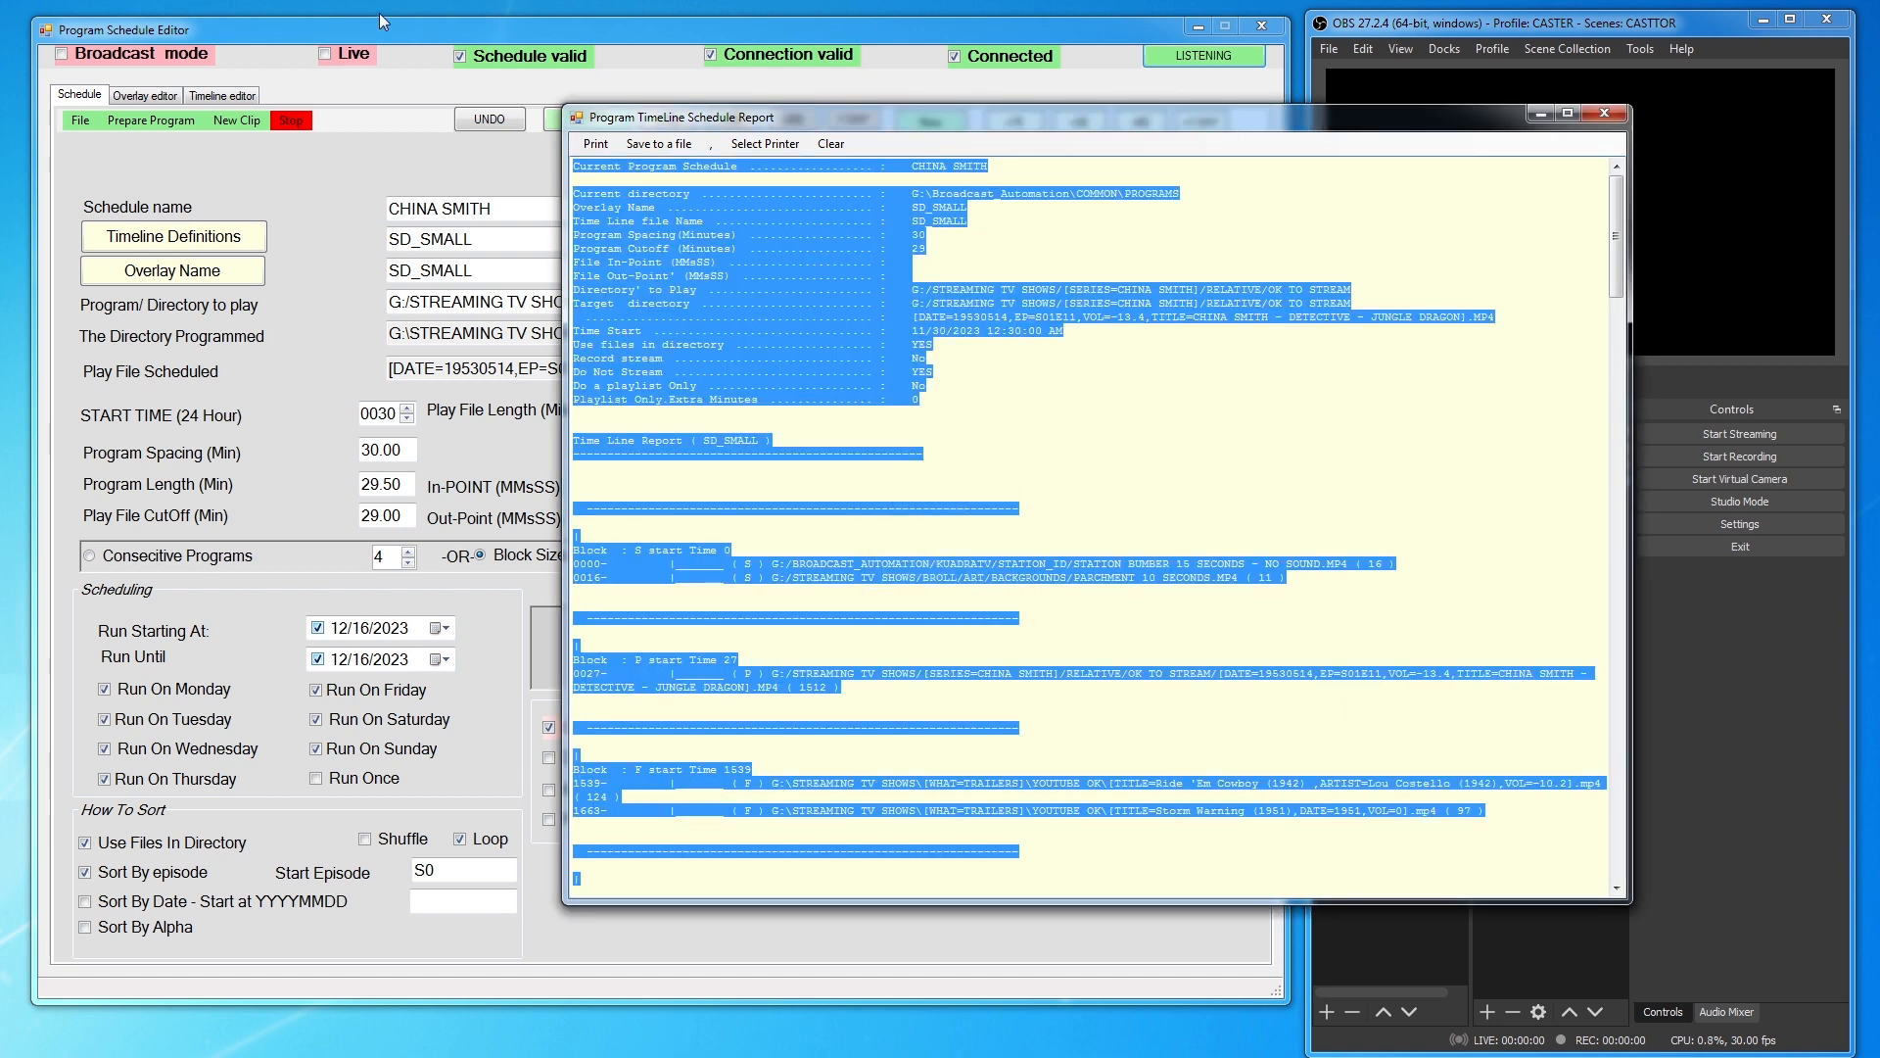
Bring the CAST-TOR configuration menu into view beside the schedule editor and check the current station name
{"action": "left_click_drag", "start_coordinate": [454, 32], "coordinate": [572, 27]}
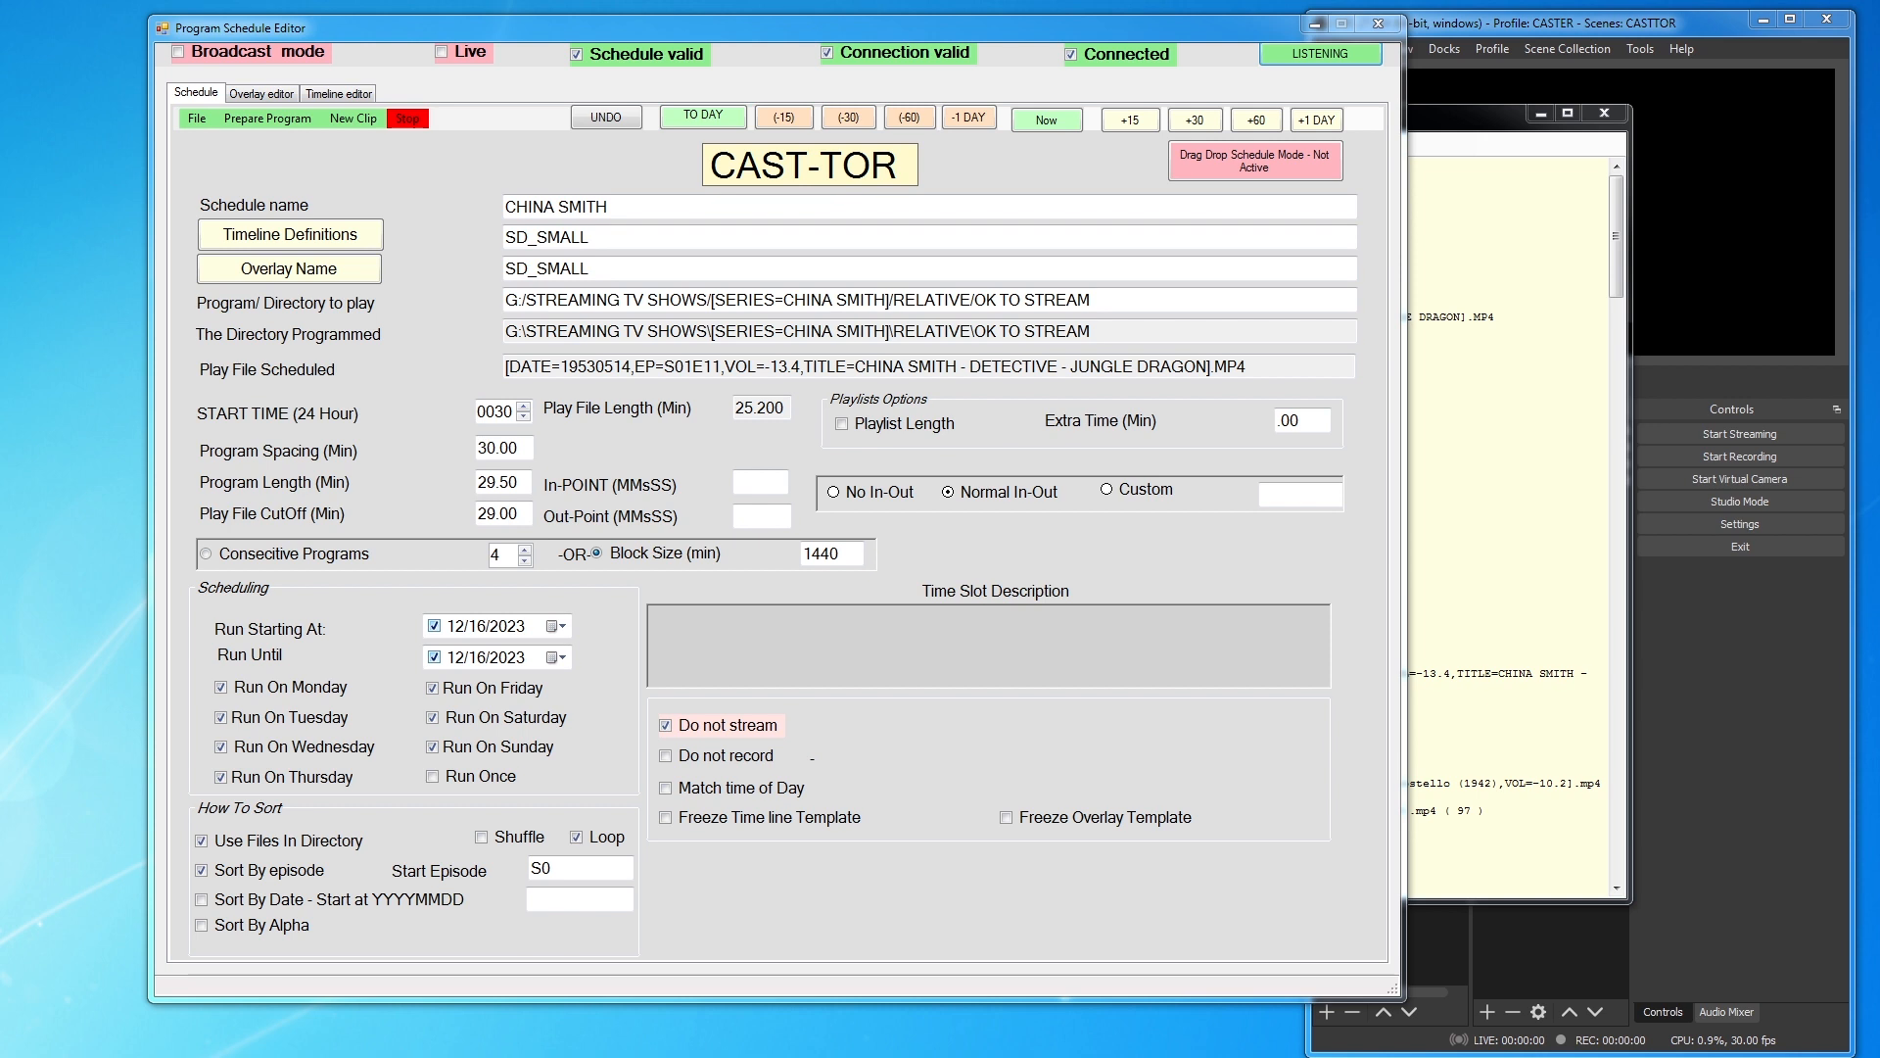
{"action": "left_click_drag", "start_coordinate": [0, 184], "coordinate": [636, 165]}
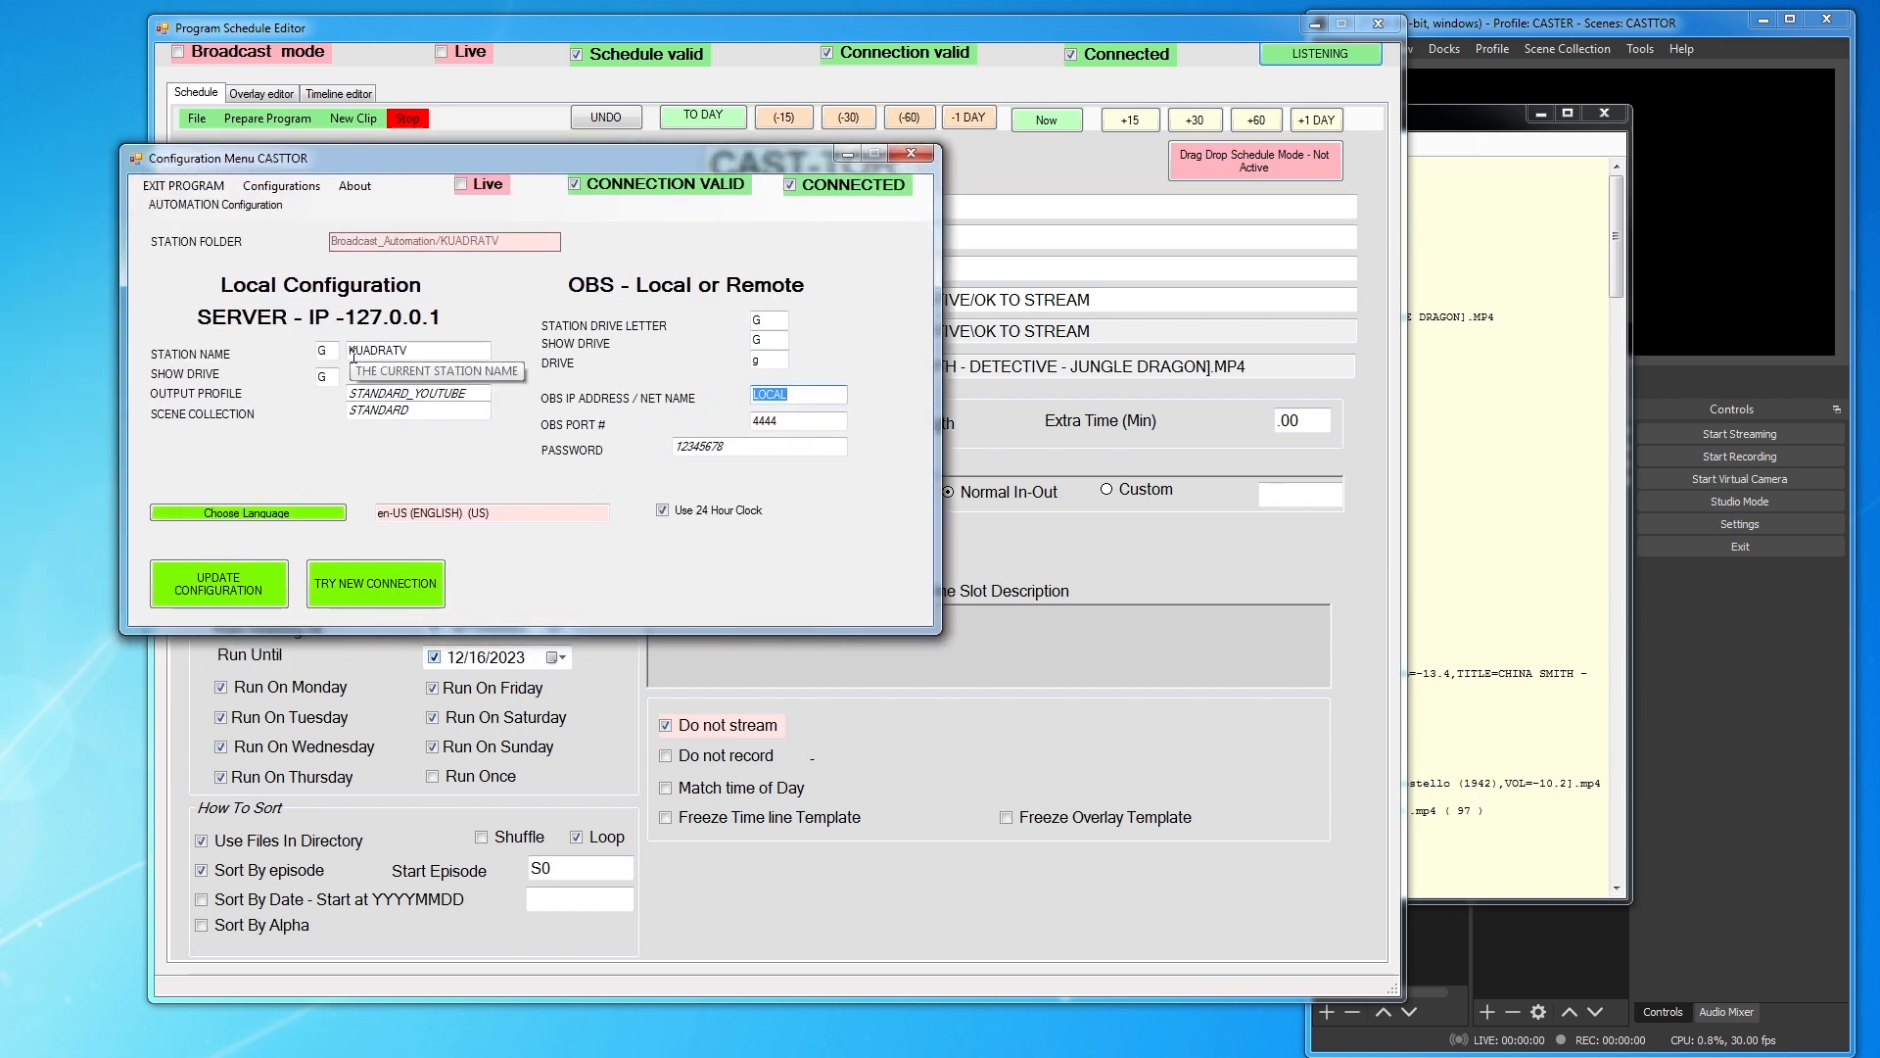
{"action": "left_click_drag", "start_coordinate": [351, 353], "coordinate": [454, 357]}
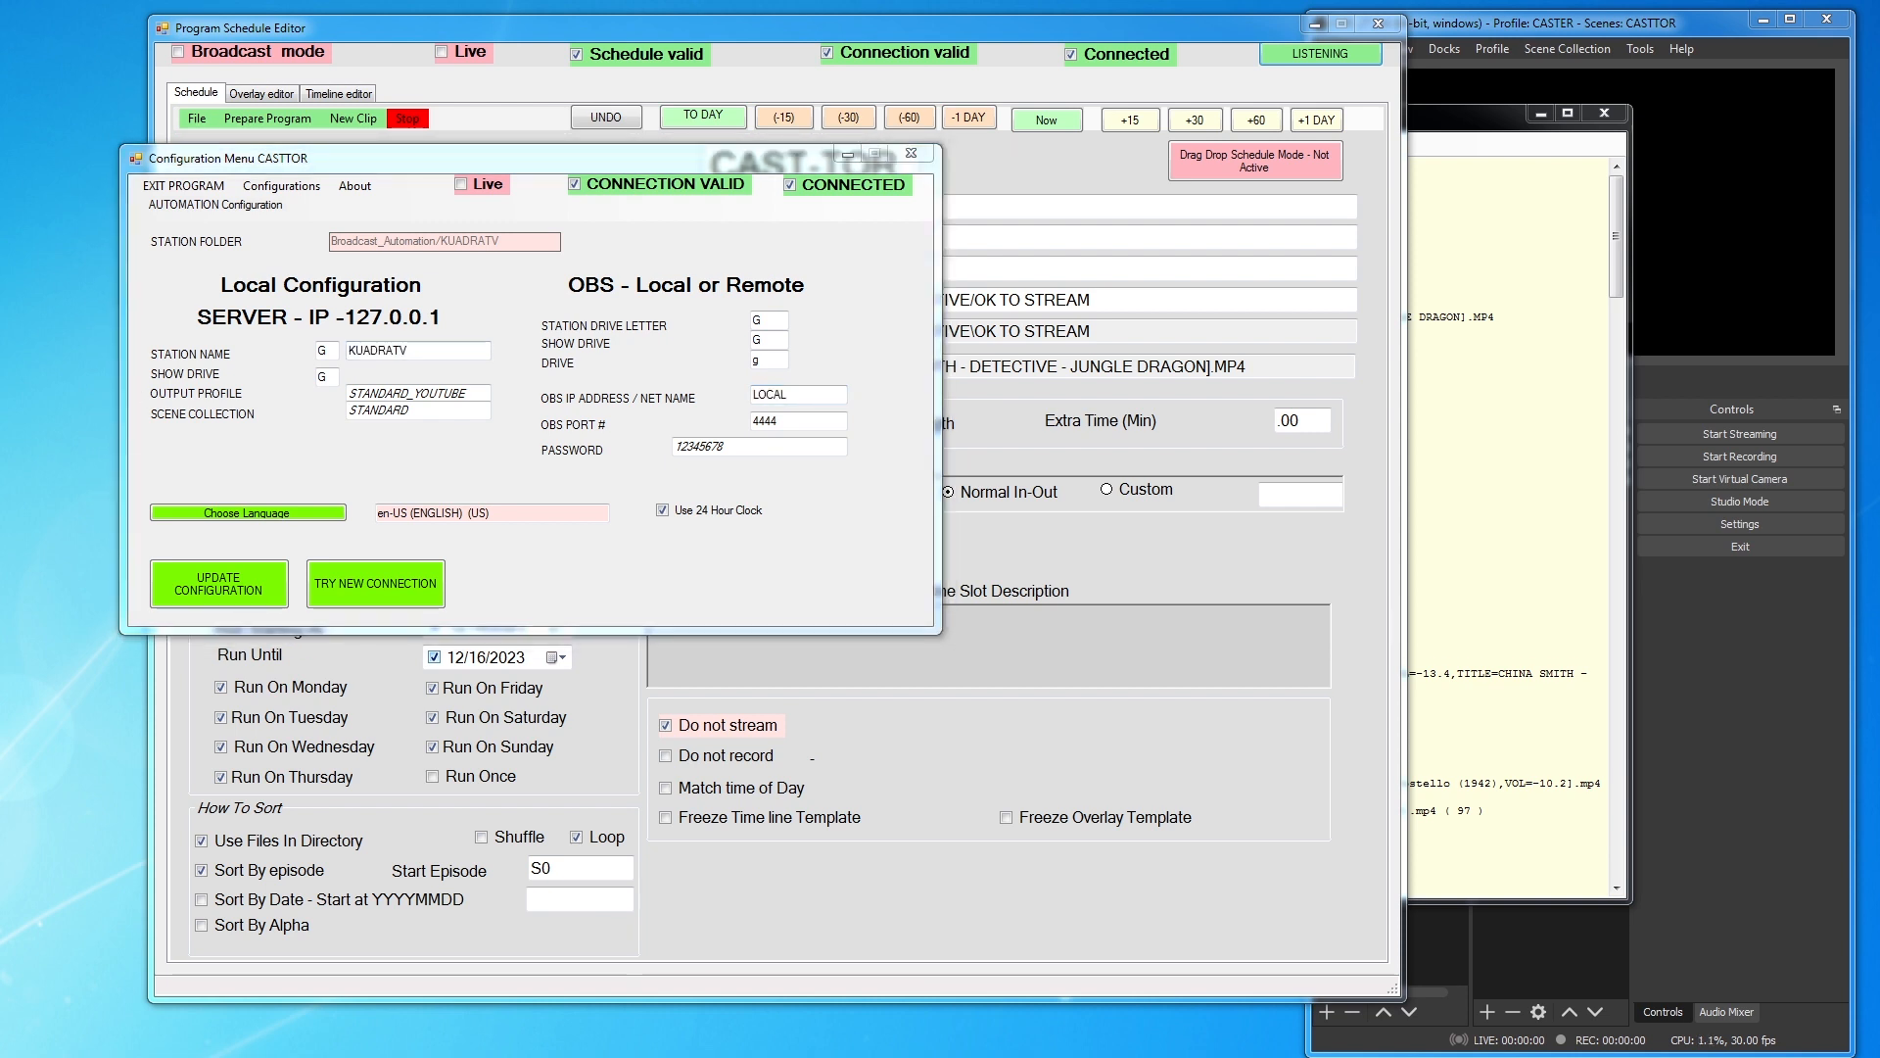
Switch to Windows Explorer and open the Reports folder under Streaming_Recordings\KUADRATV, widening the name column to show full file names
{"action": "left_click_drag", "start_coordinate": [254, 1057], "coordinate": [854, 138]}
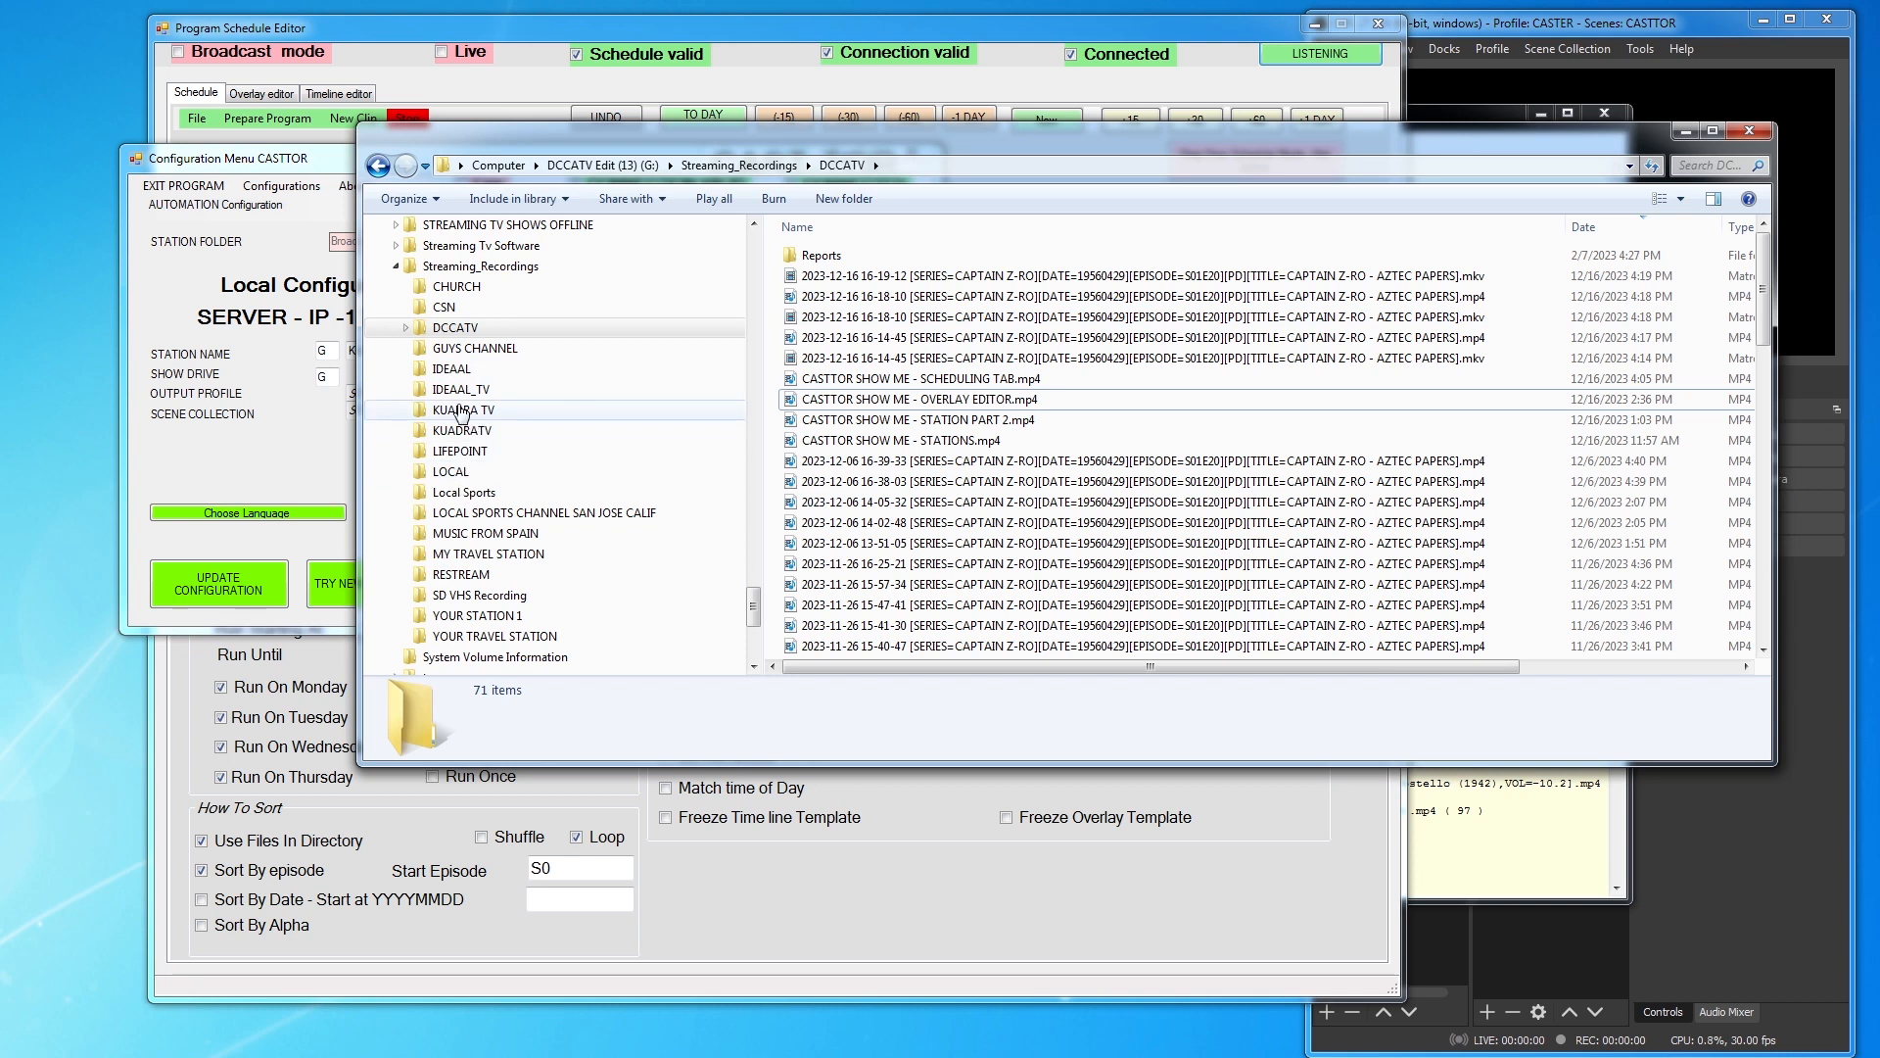
{"action": "left_click_drag", "start_coordinate": [685, 159], "coordinate": [775, 142]}
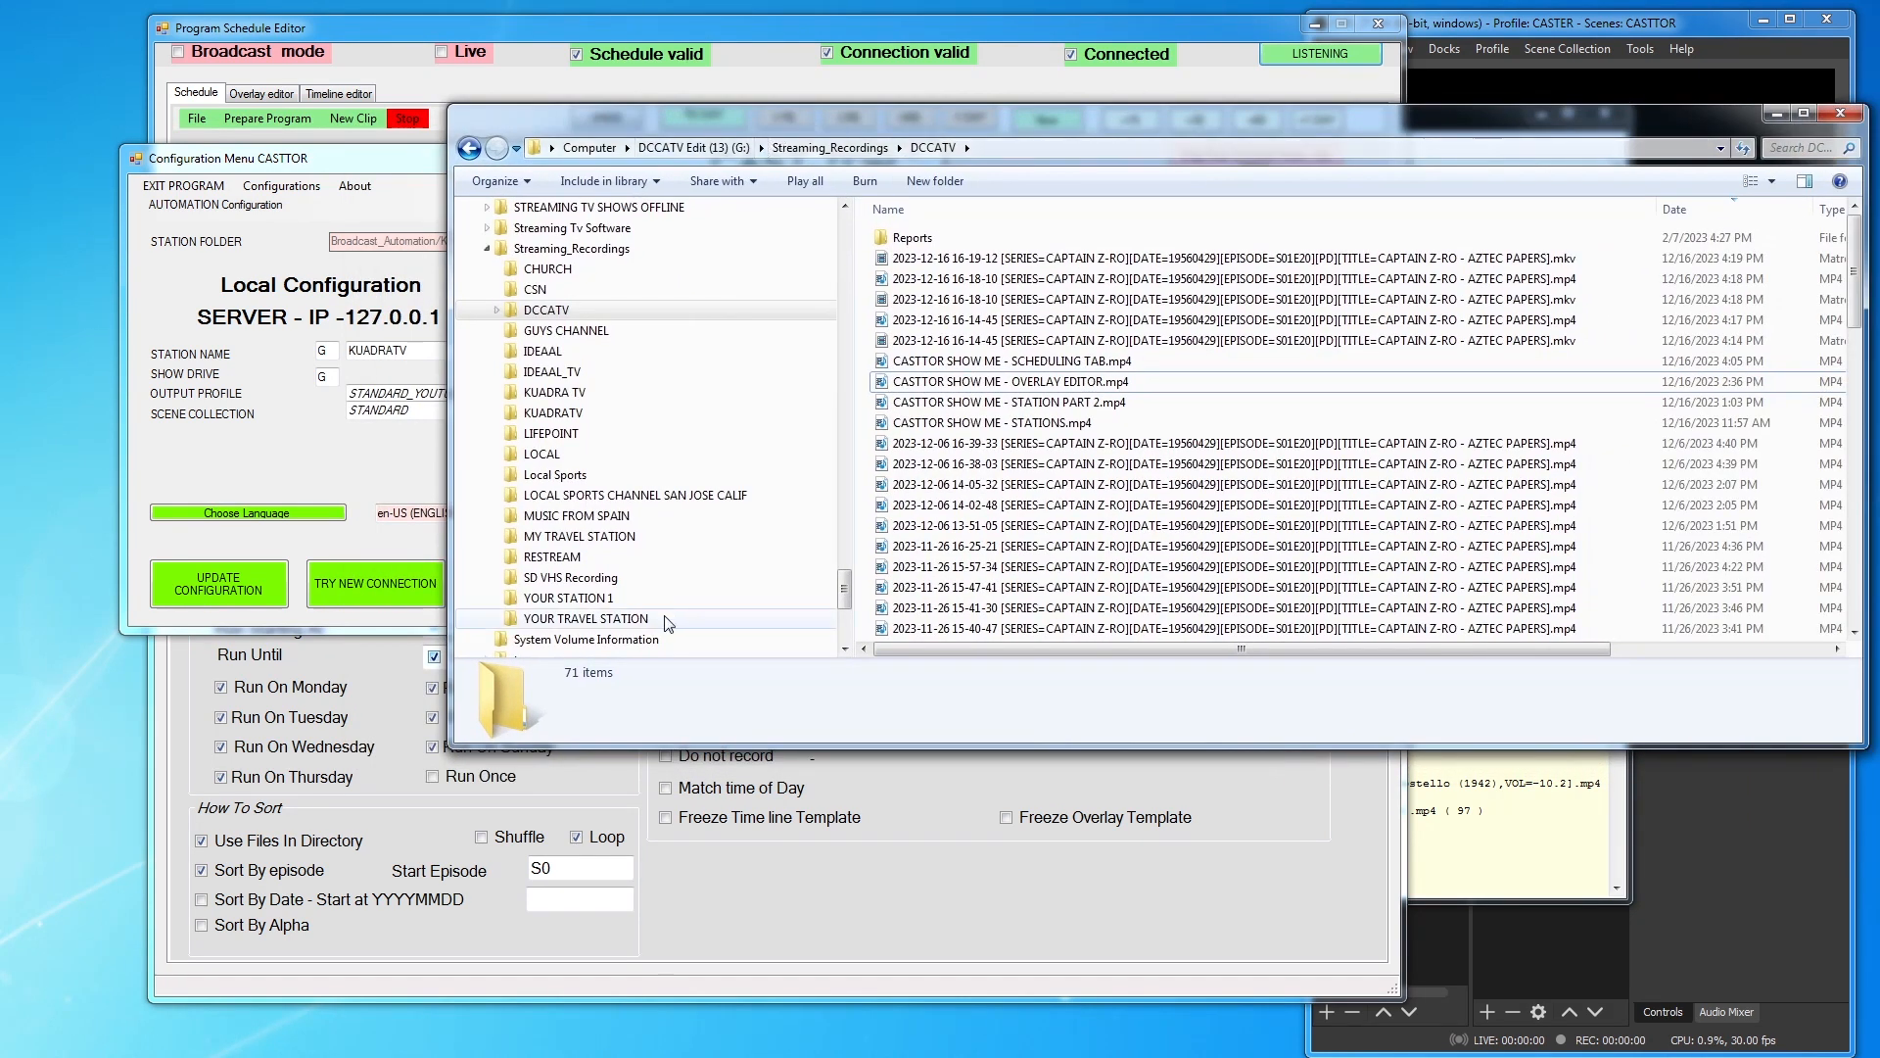
{"action": "left_click", "coordinate": [554, 412]}
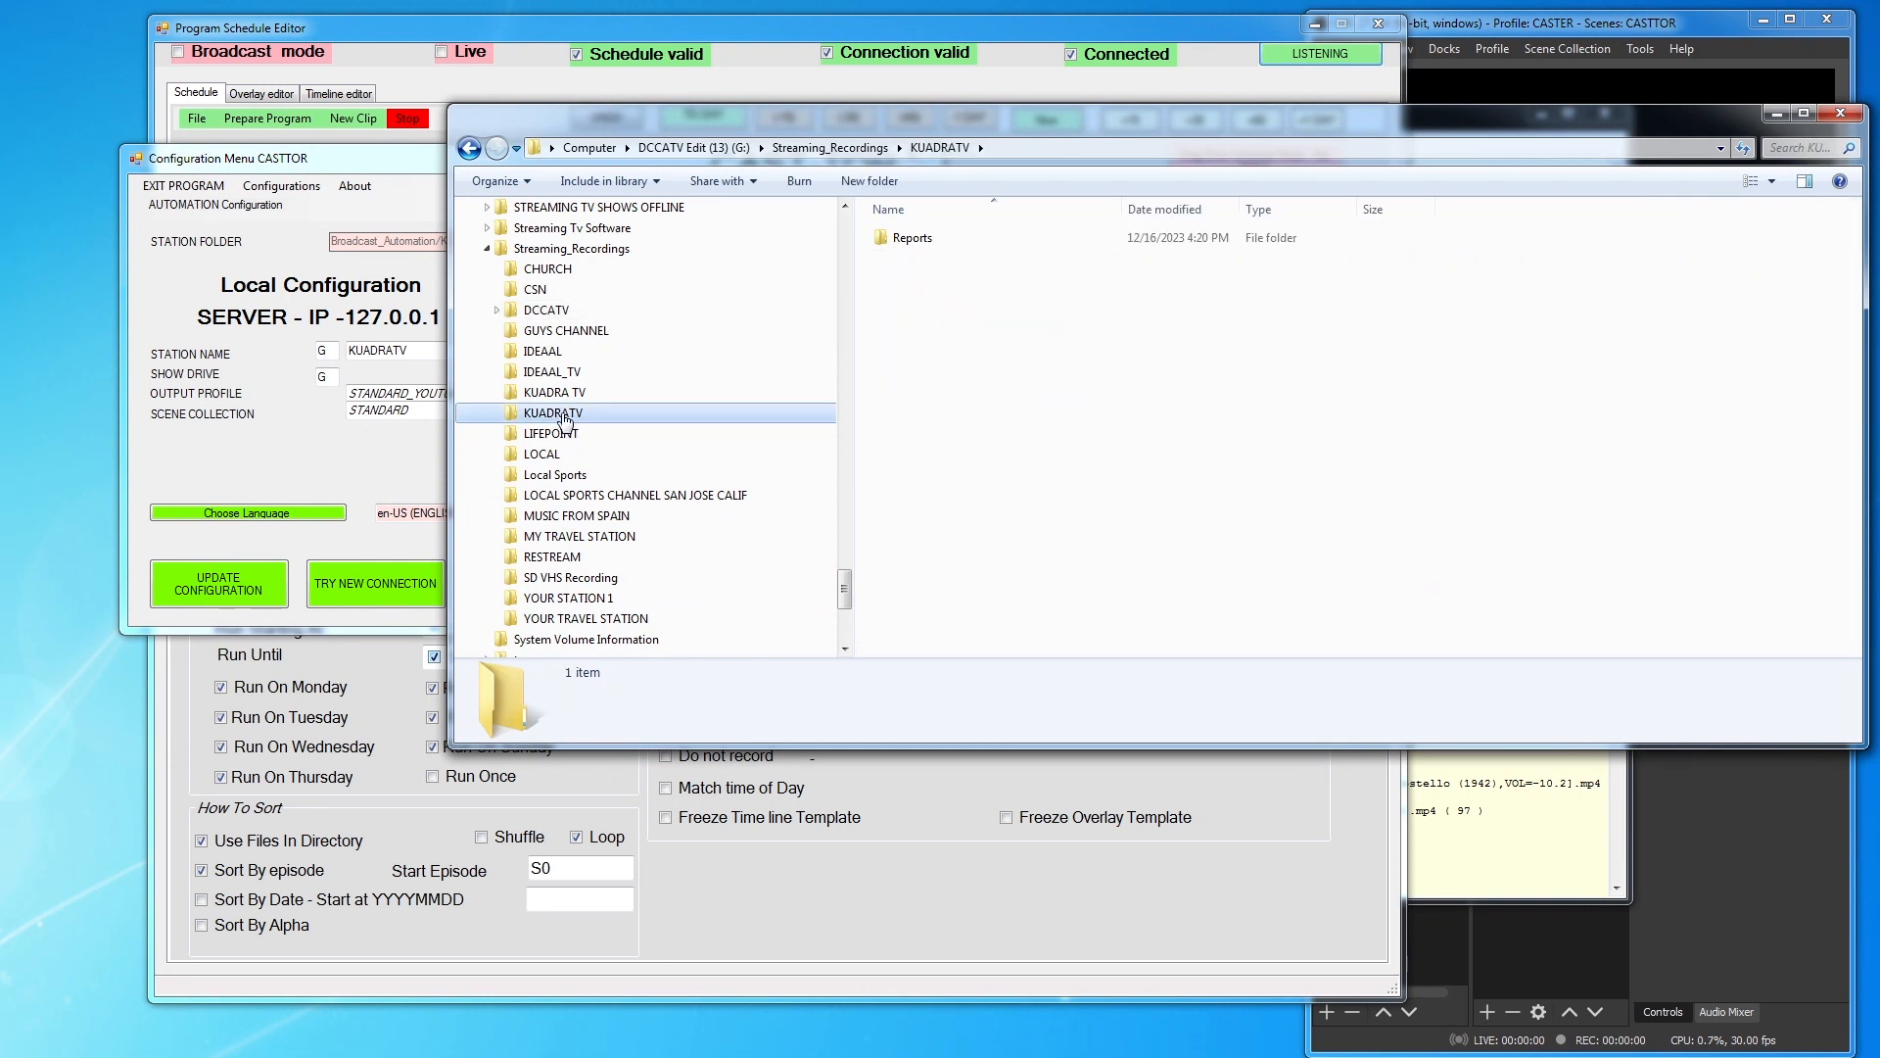
{"action": "left_click", "coordinate": [884, 241]}
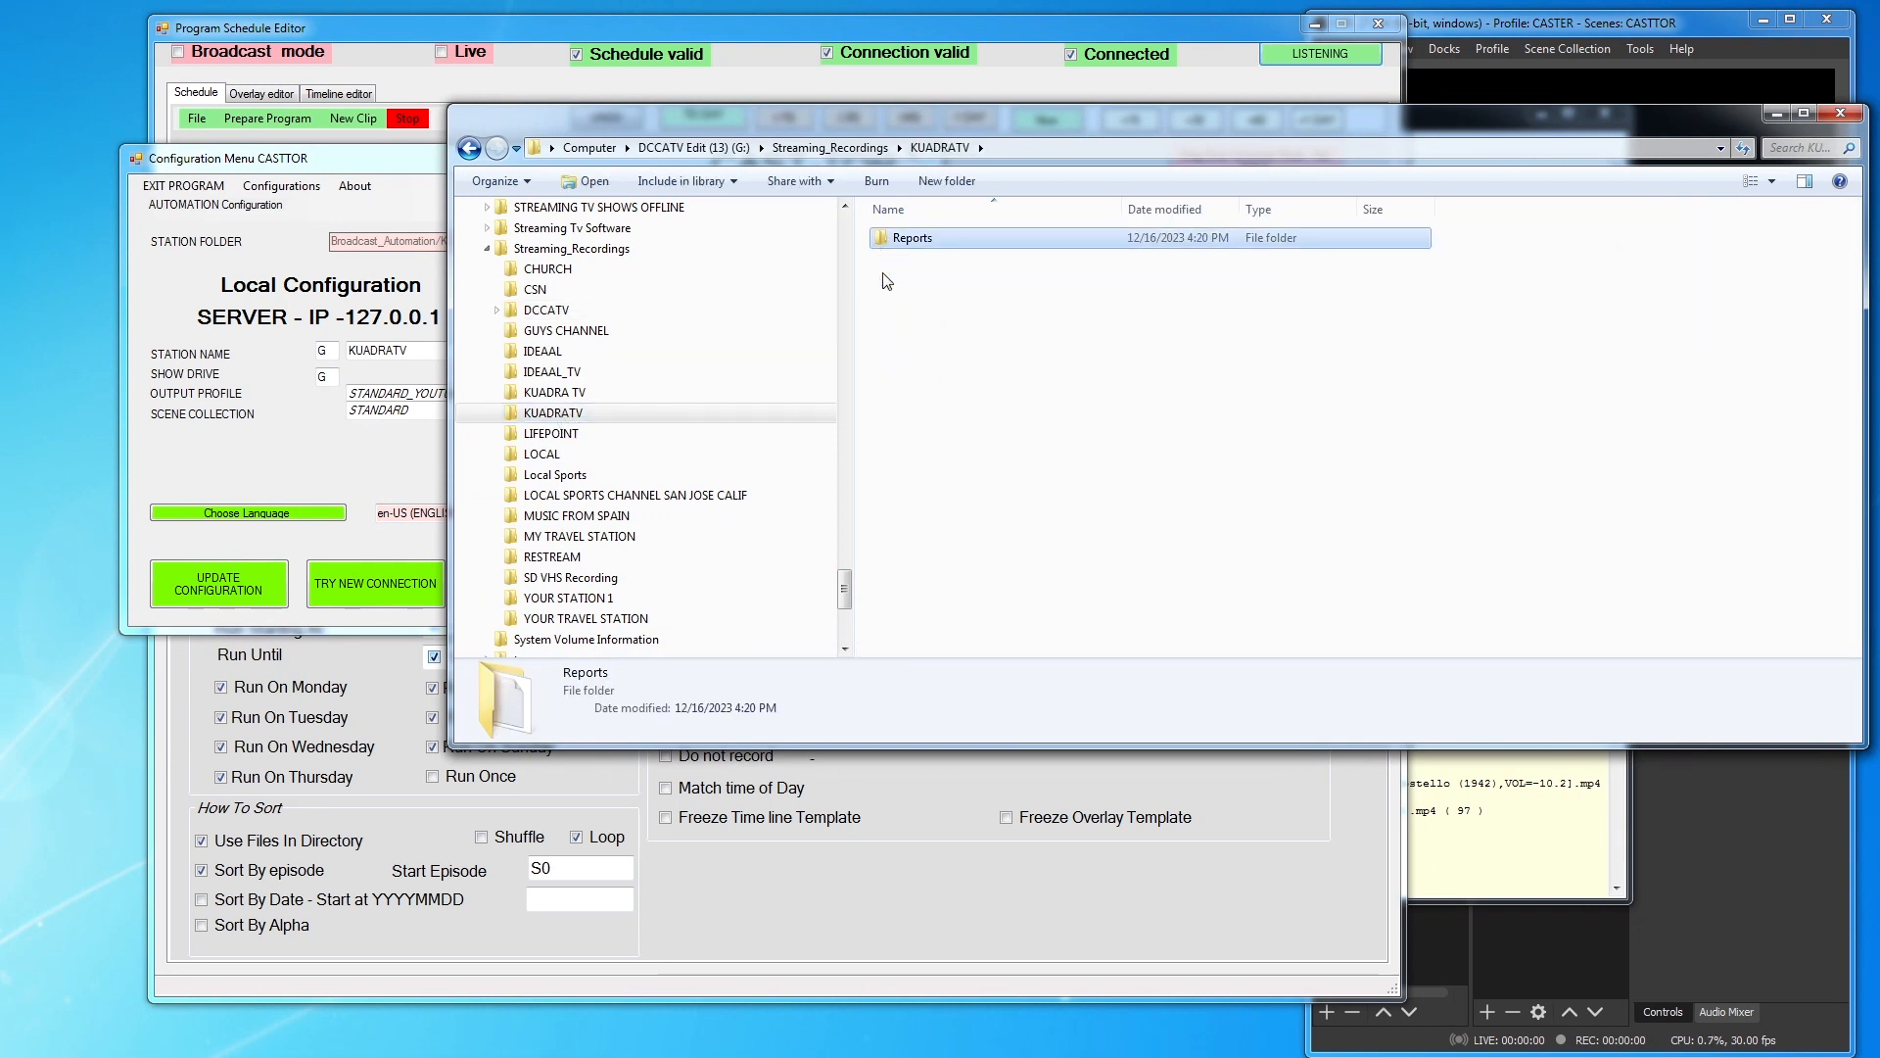
{"action": "double_click", "coordinate": [886, 243]}
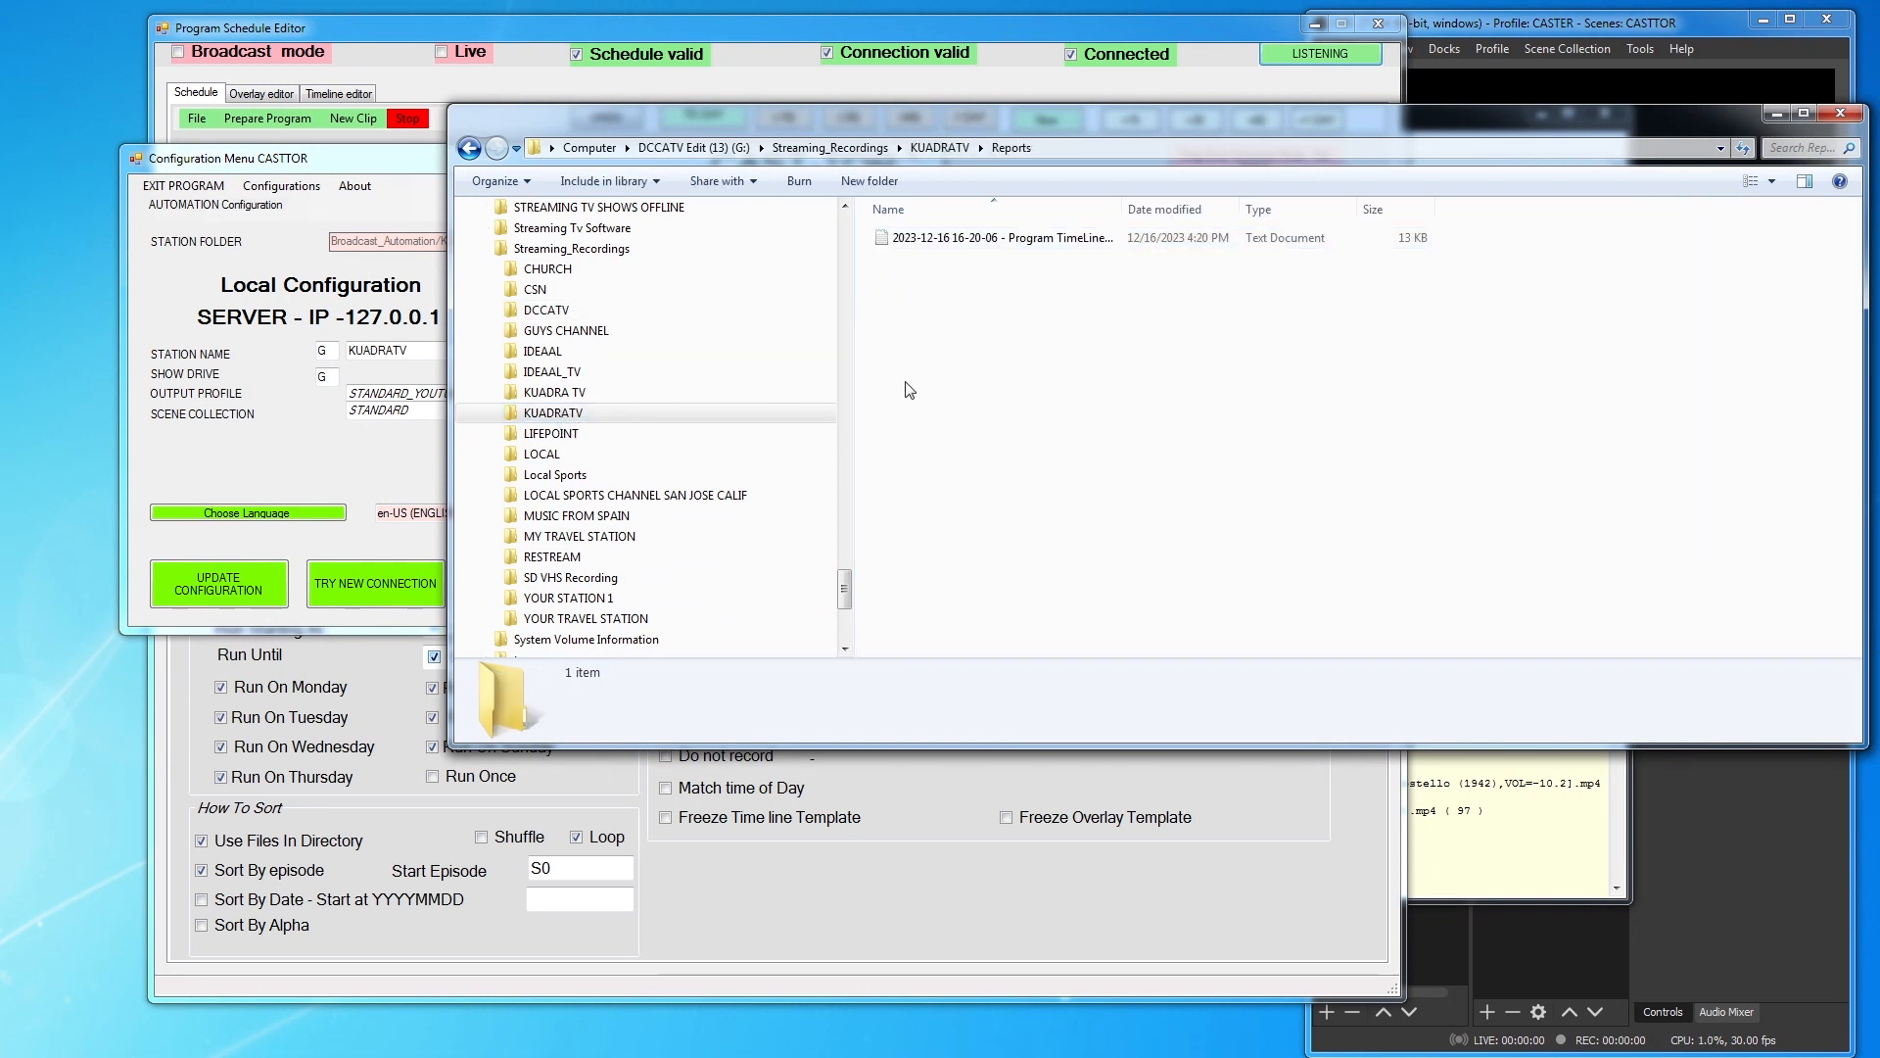
{"action": "left_click_drag", "start_coordinate": [1121, 209], "coordinate": [1293, 208]}
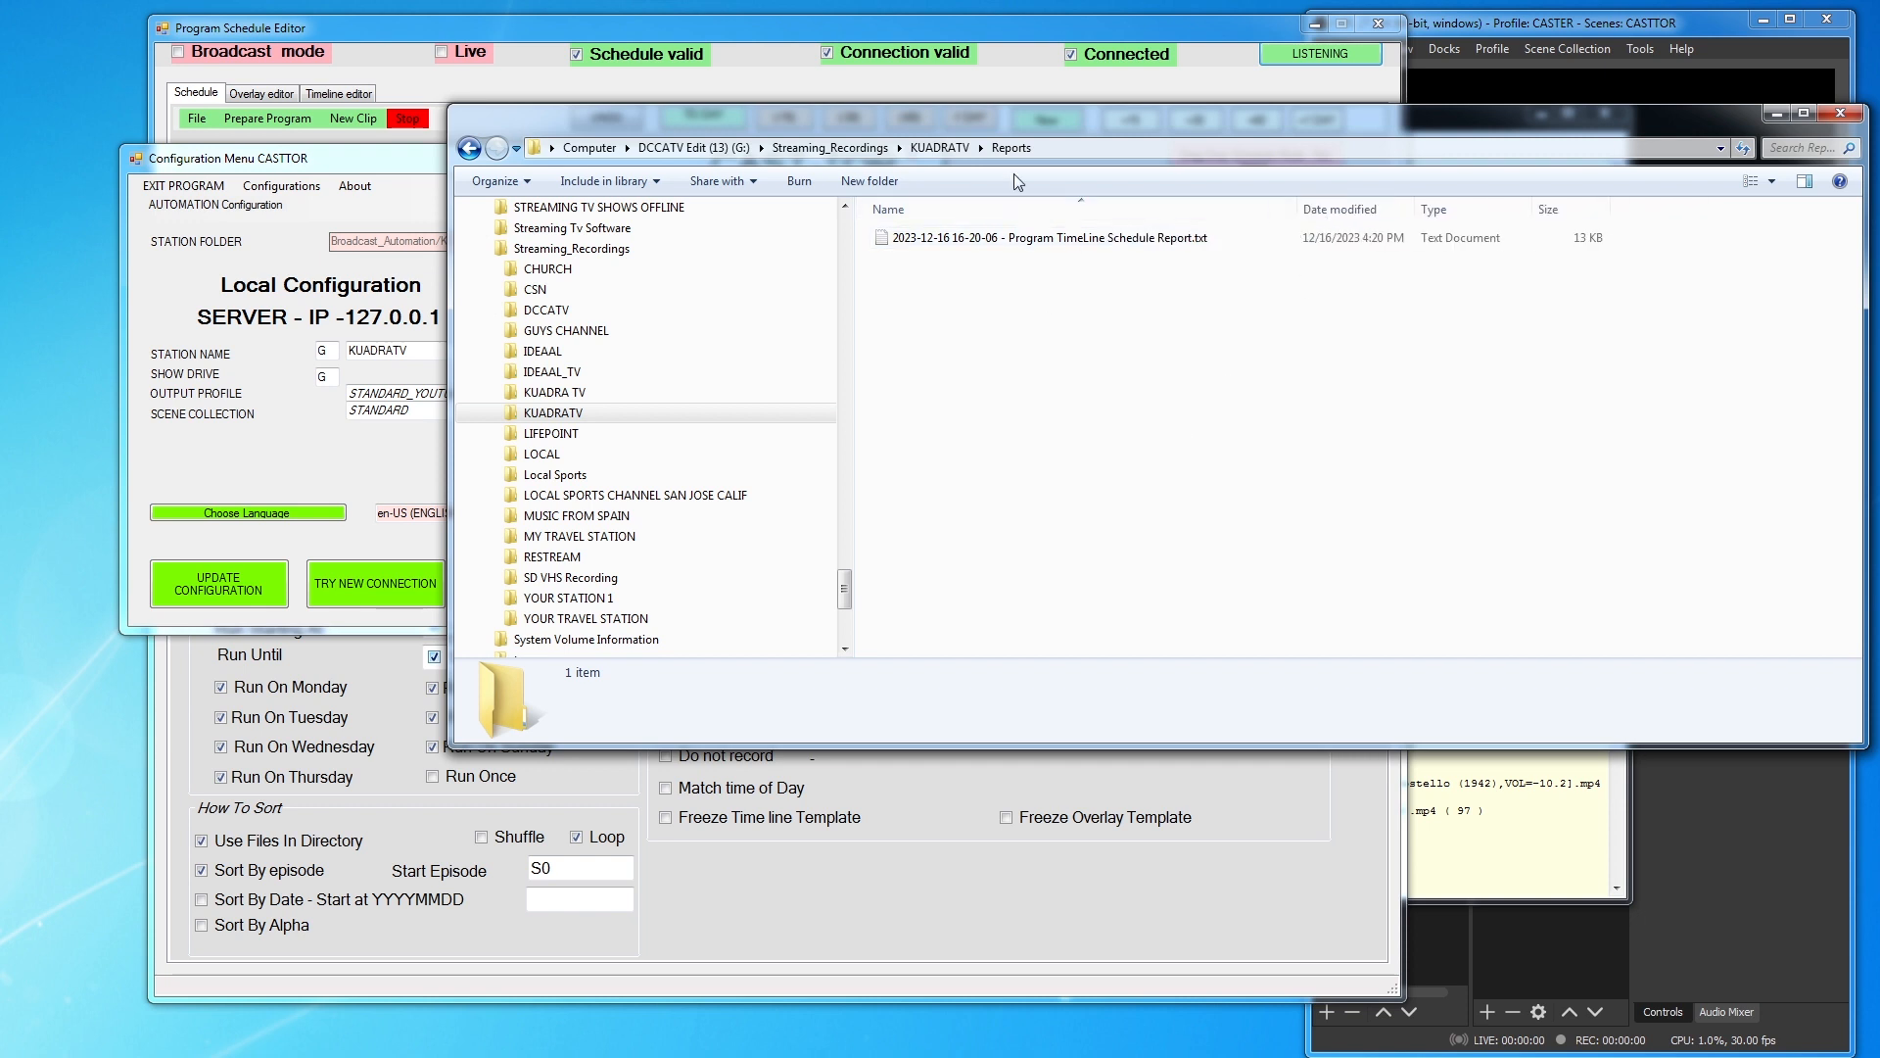
Open the saved CHINA SMITH timeline schedule report text file, review its contents and close it
{"action": "left_click", "coordinate": [882, 243]}
{"action": "double_click", "coordinate": [884, 241]}
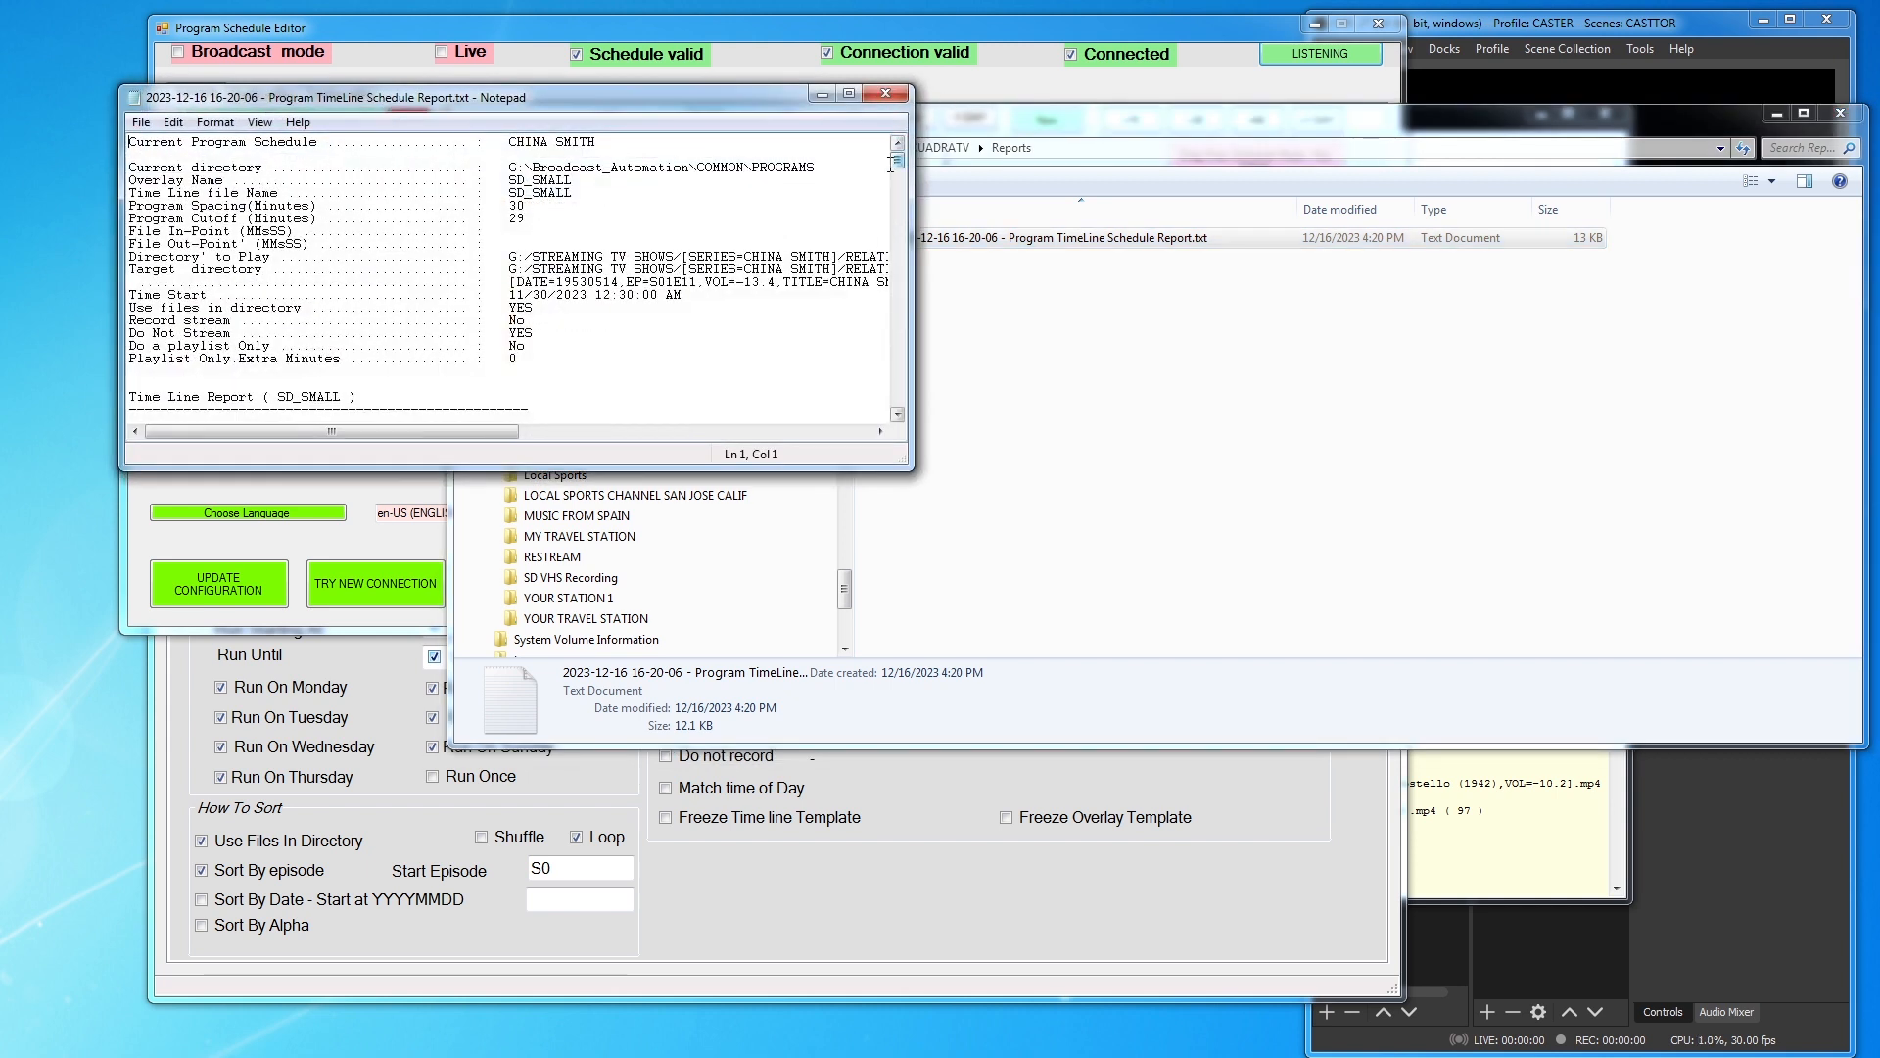
{"action": "left_click_drag", "start_coordinate": [903, 162], "coordinate": [919, 86]}
{"action": "left_click", "coordinate": [887, 95]}
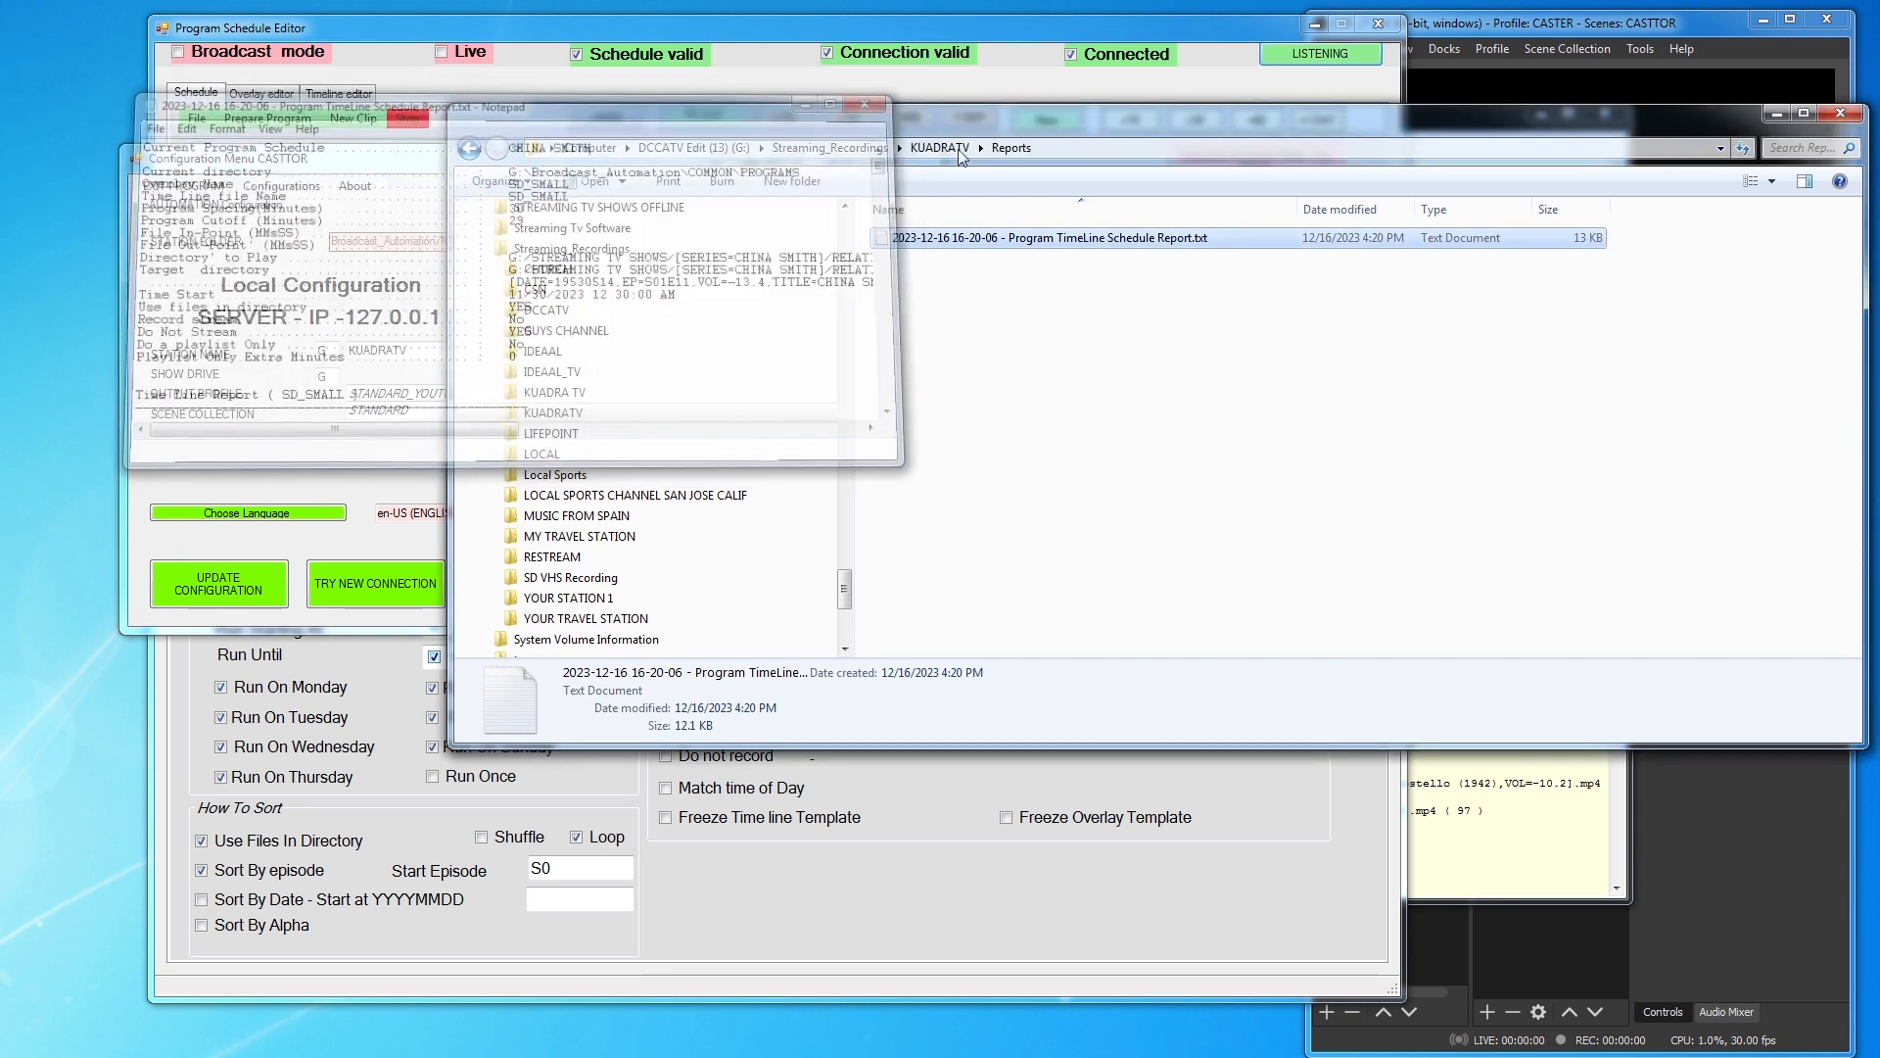
Switch to the 30-minute organizer and load the 12/16/2023 03:00 Daniel Boone entry, The Christmas Story, into the schedule editor
{"action": "left_click_drag", "start_coordinate": [1147, 115], "coordinate": [1013, 295]}
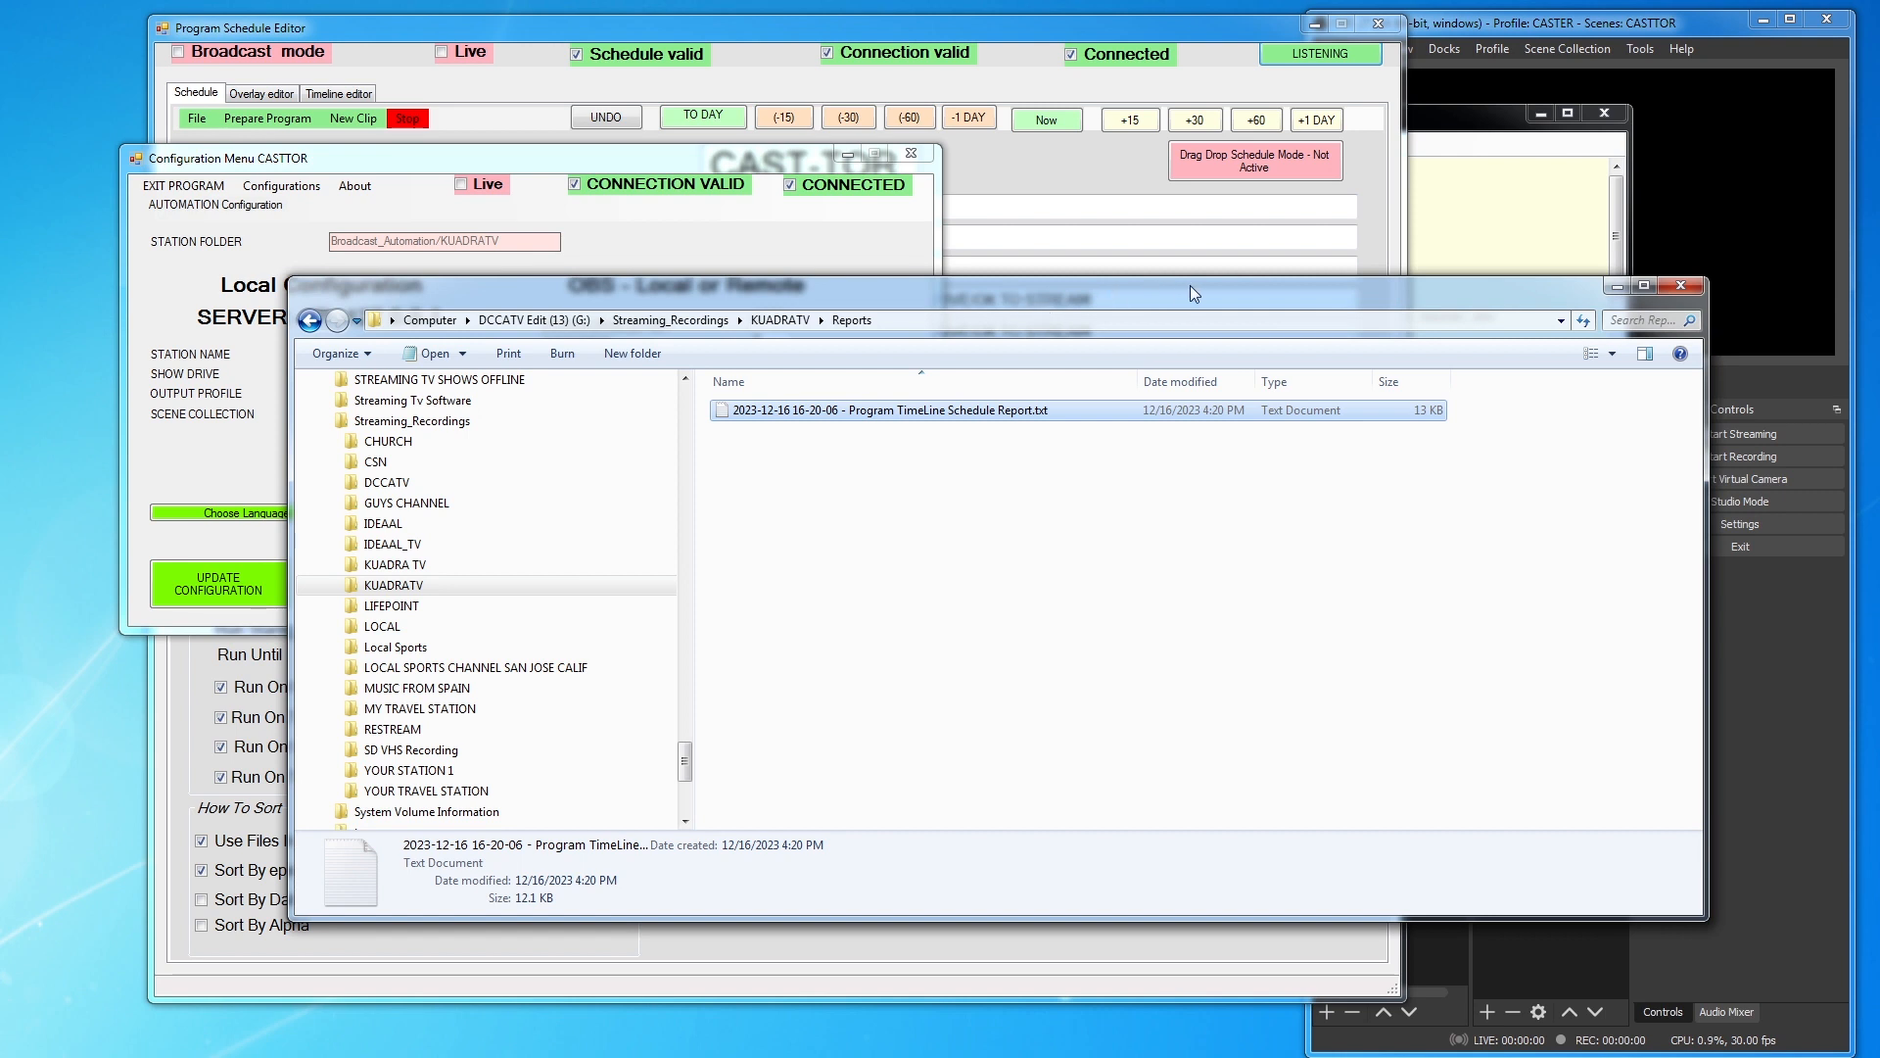
{"action": "left_click_drag", "start_coordinate": [1195, 285], "coordinate": [0, 372]}
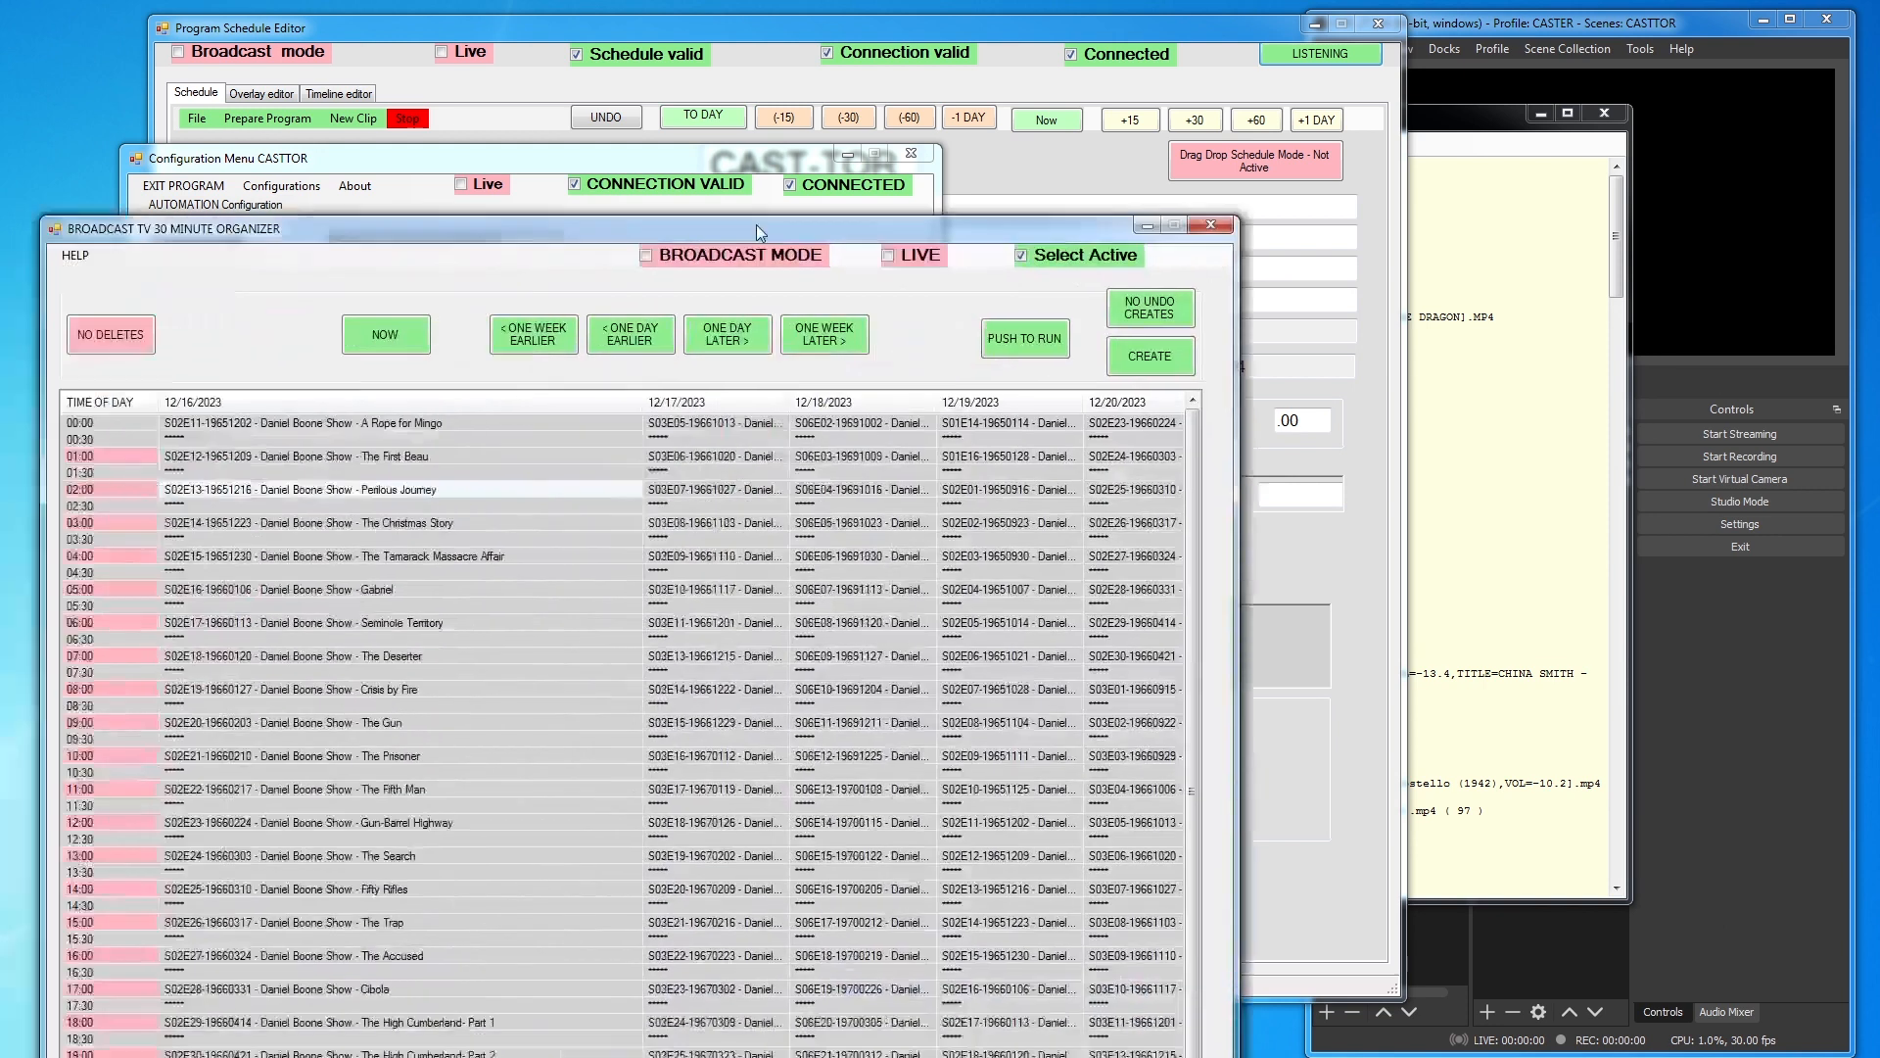
{"action": "left_click_drag", "start_coordinate": [756, 225], "coordinate": [1166, 293]}
{"action": "left_click", "coordinate": [744, 588]}
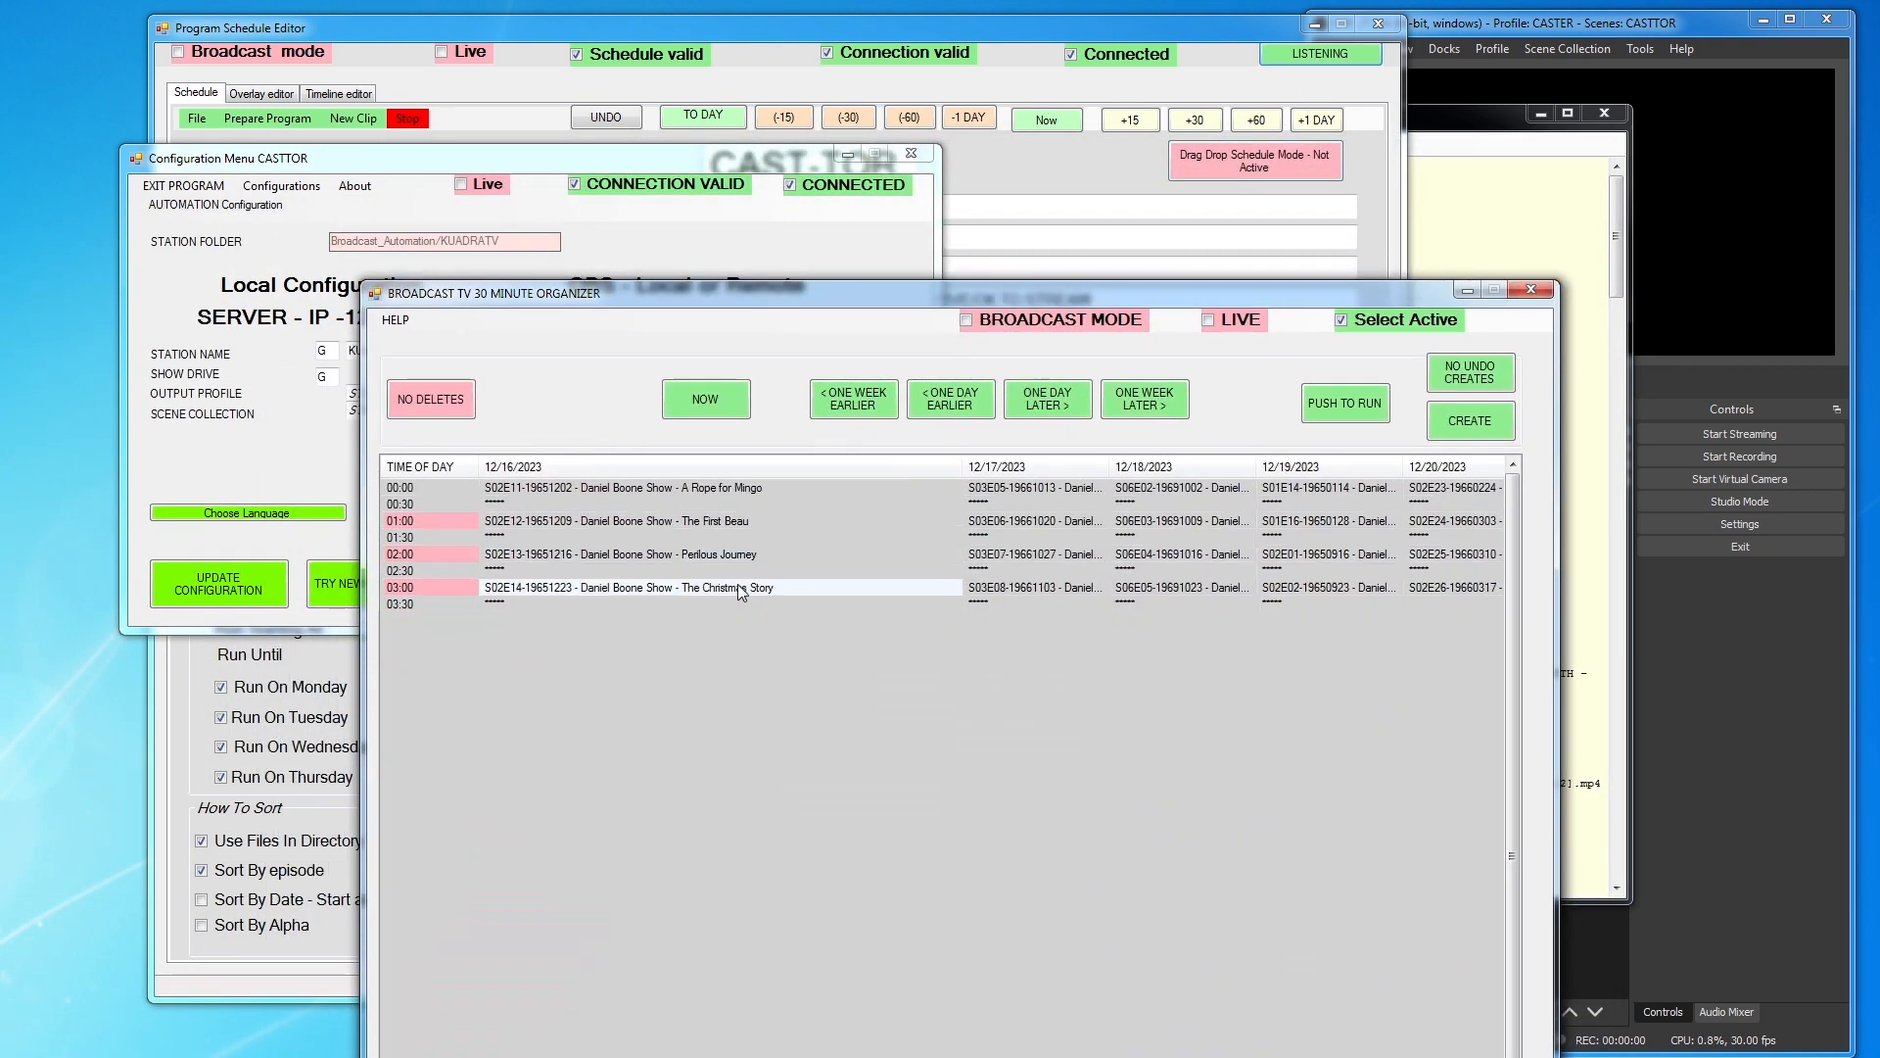
{"action": "left_click", "coordinate": [1021, 32]}
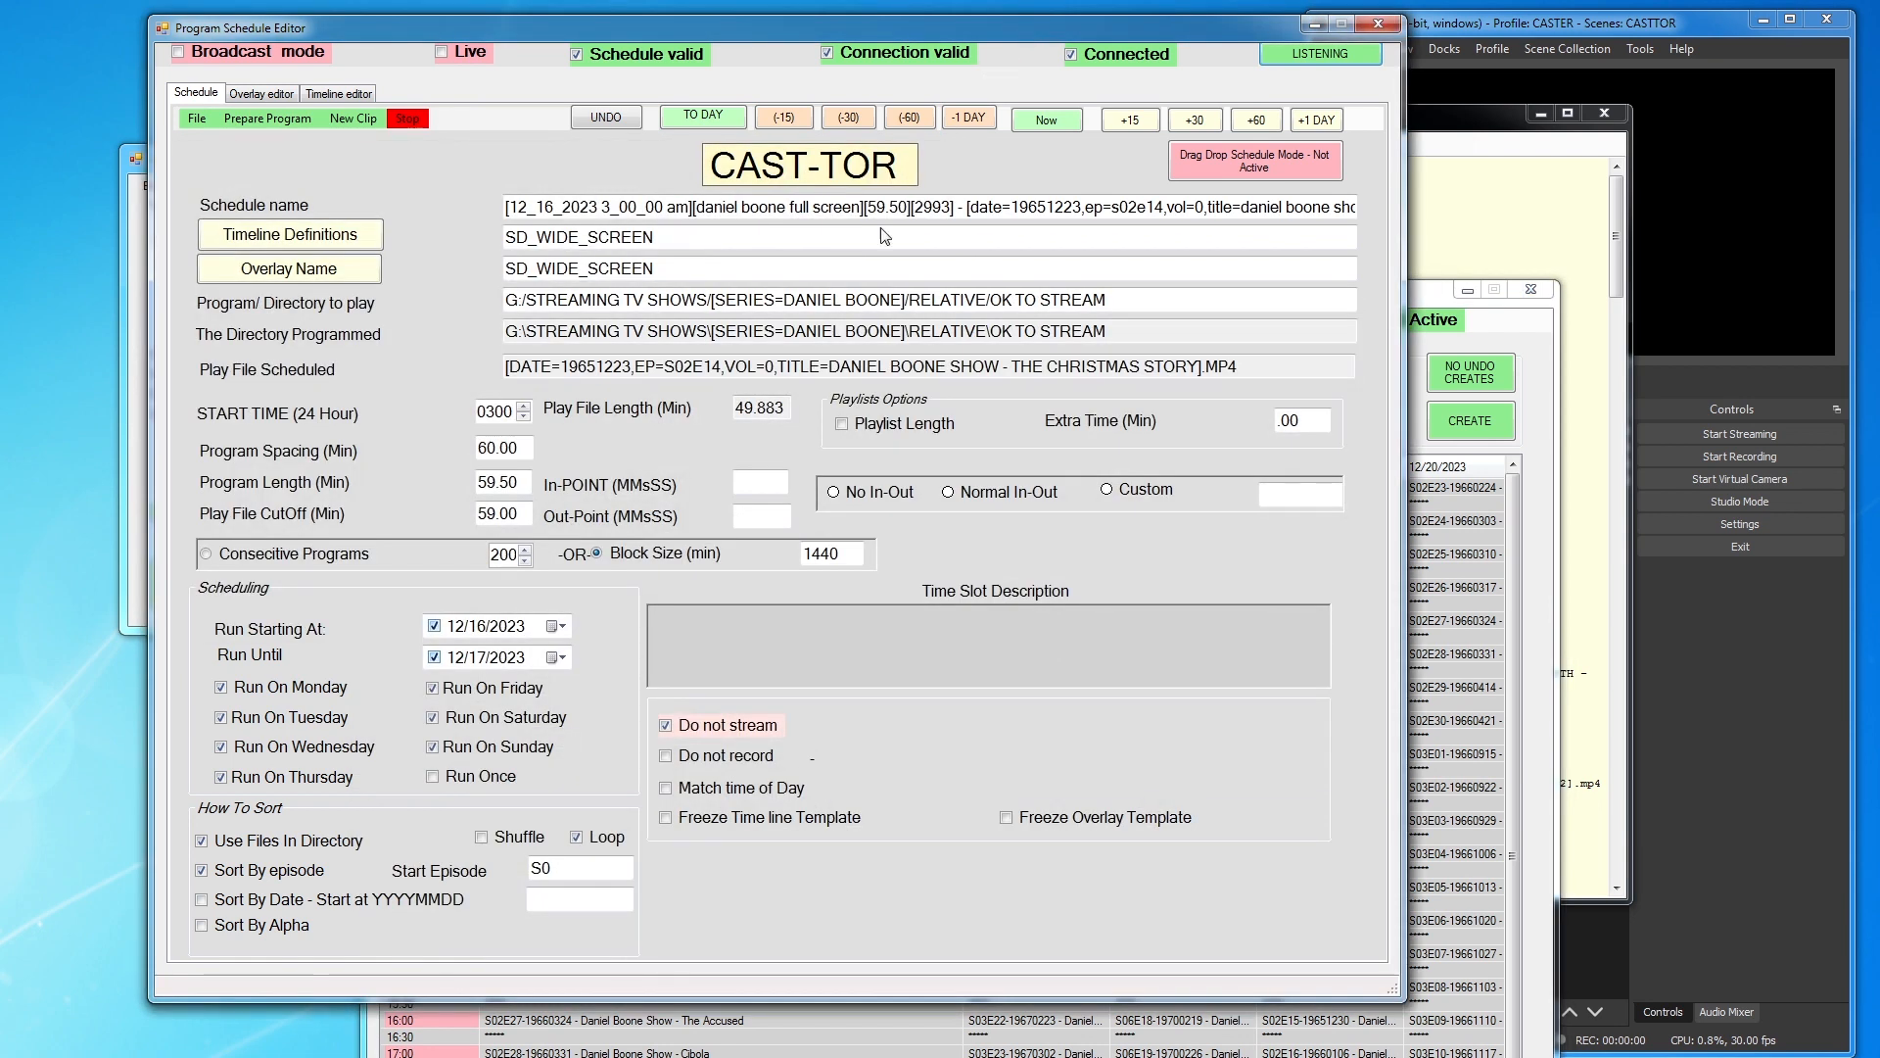
Create a program from the loaded Daniel Boone schedule and save its timeline schedule report to a file
{"action": "left_click", "coordinate": [294, 119]}
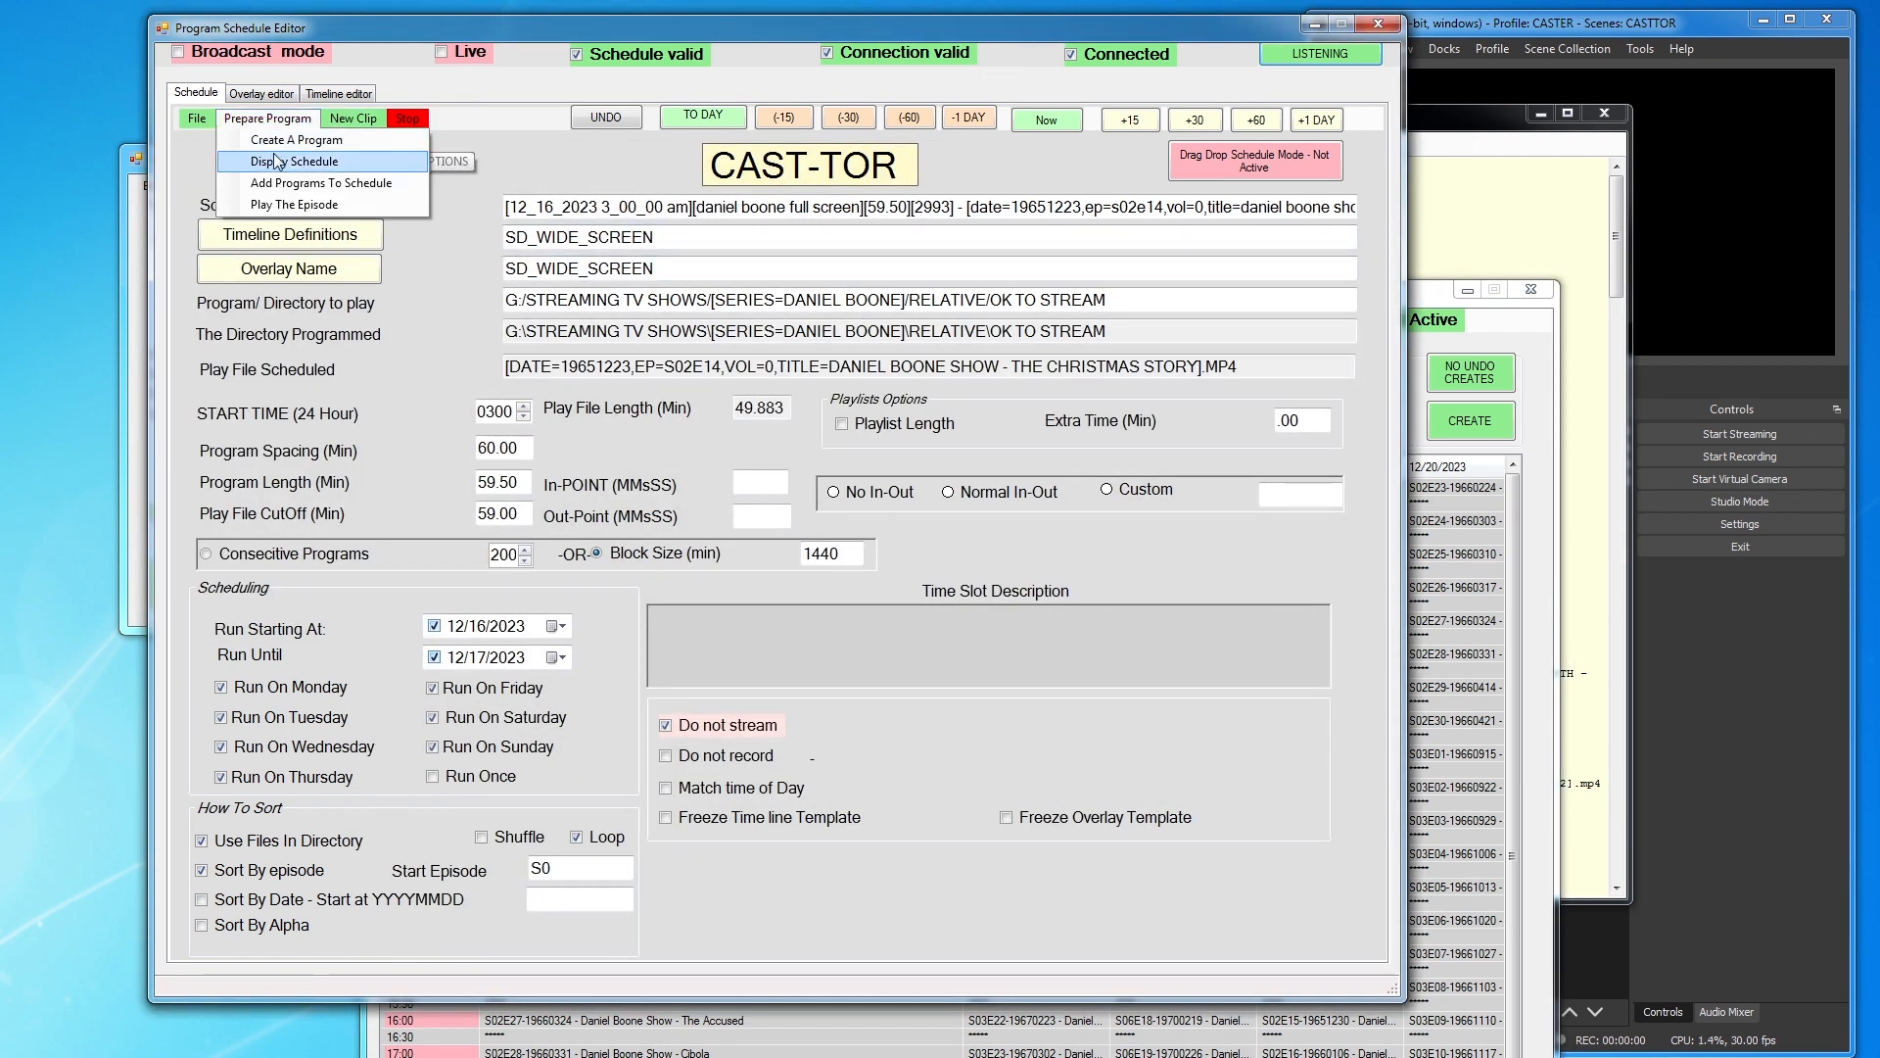
{"action": "left_click", "coordinate": [282, 142]}
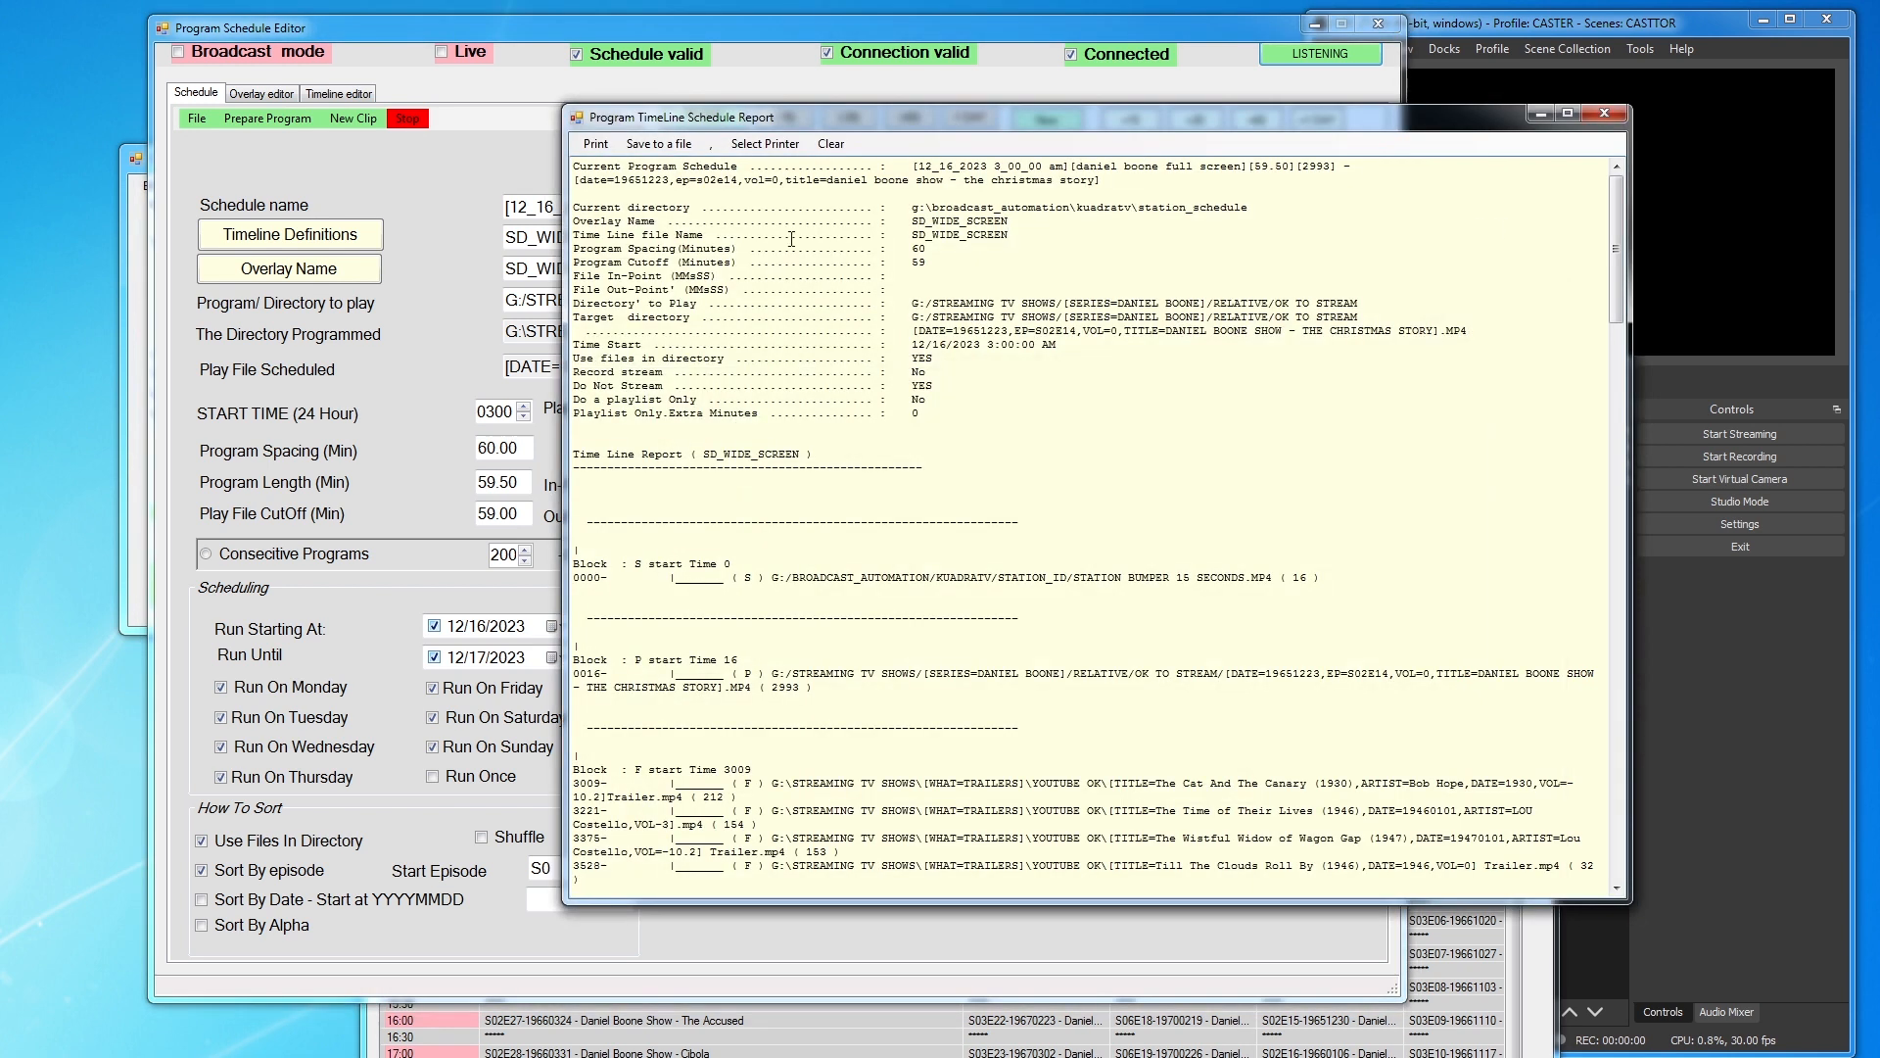
{"action": "left_click_drag", "start_coordinate": [1256, 116], "coordinate": [1320, 119]}
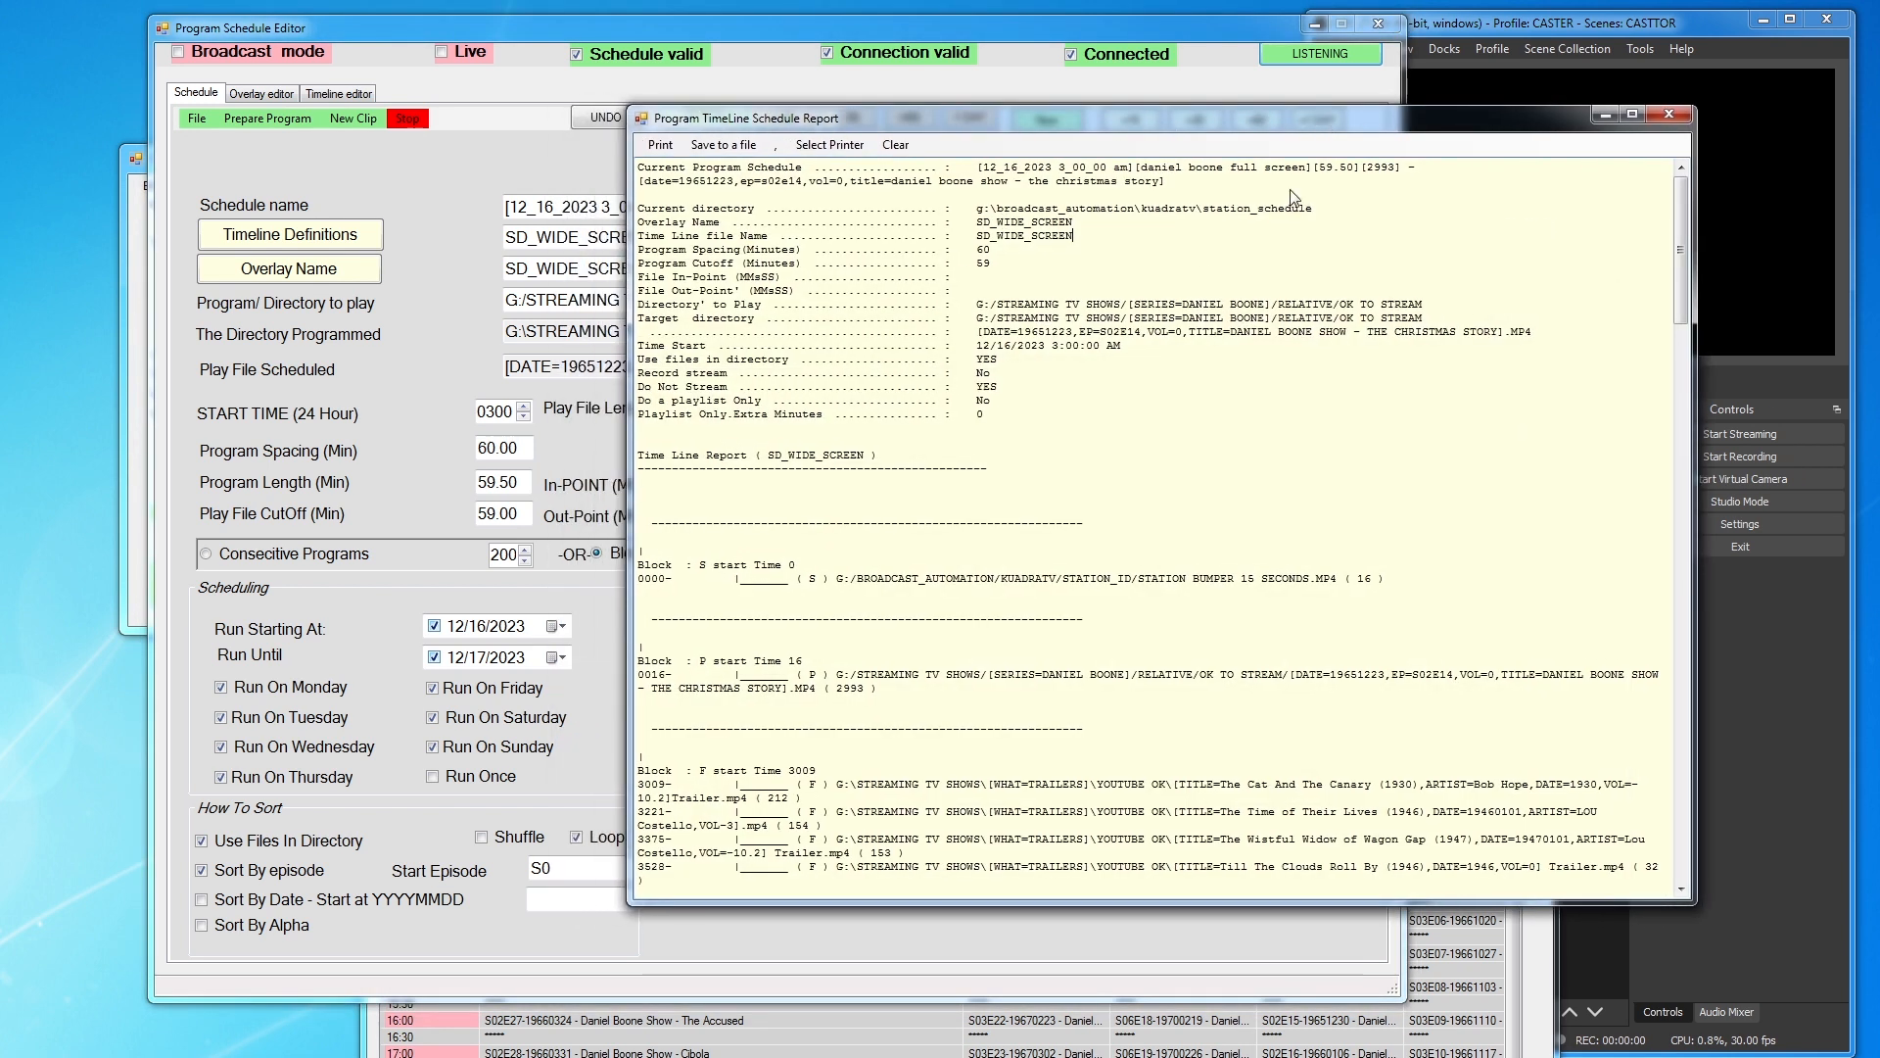
{"action": "scroll", "coordinate": [962, 477], "scroll_direction": "down", "scroll_amount": 2}
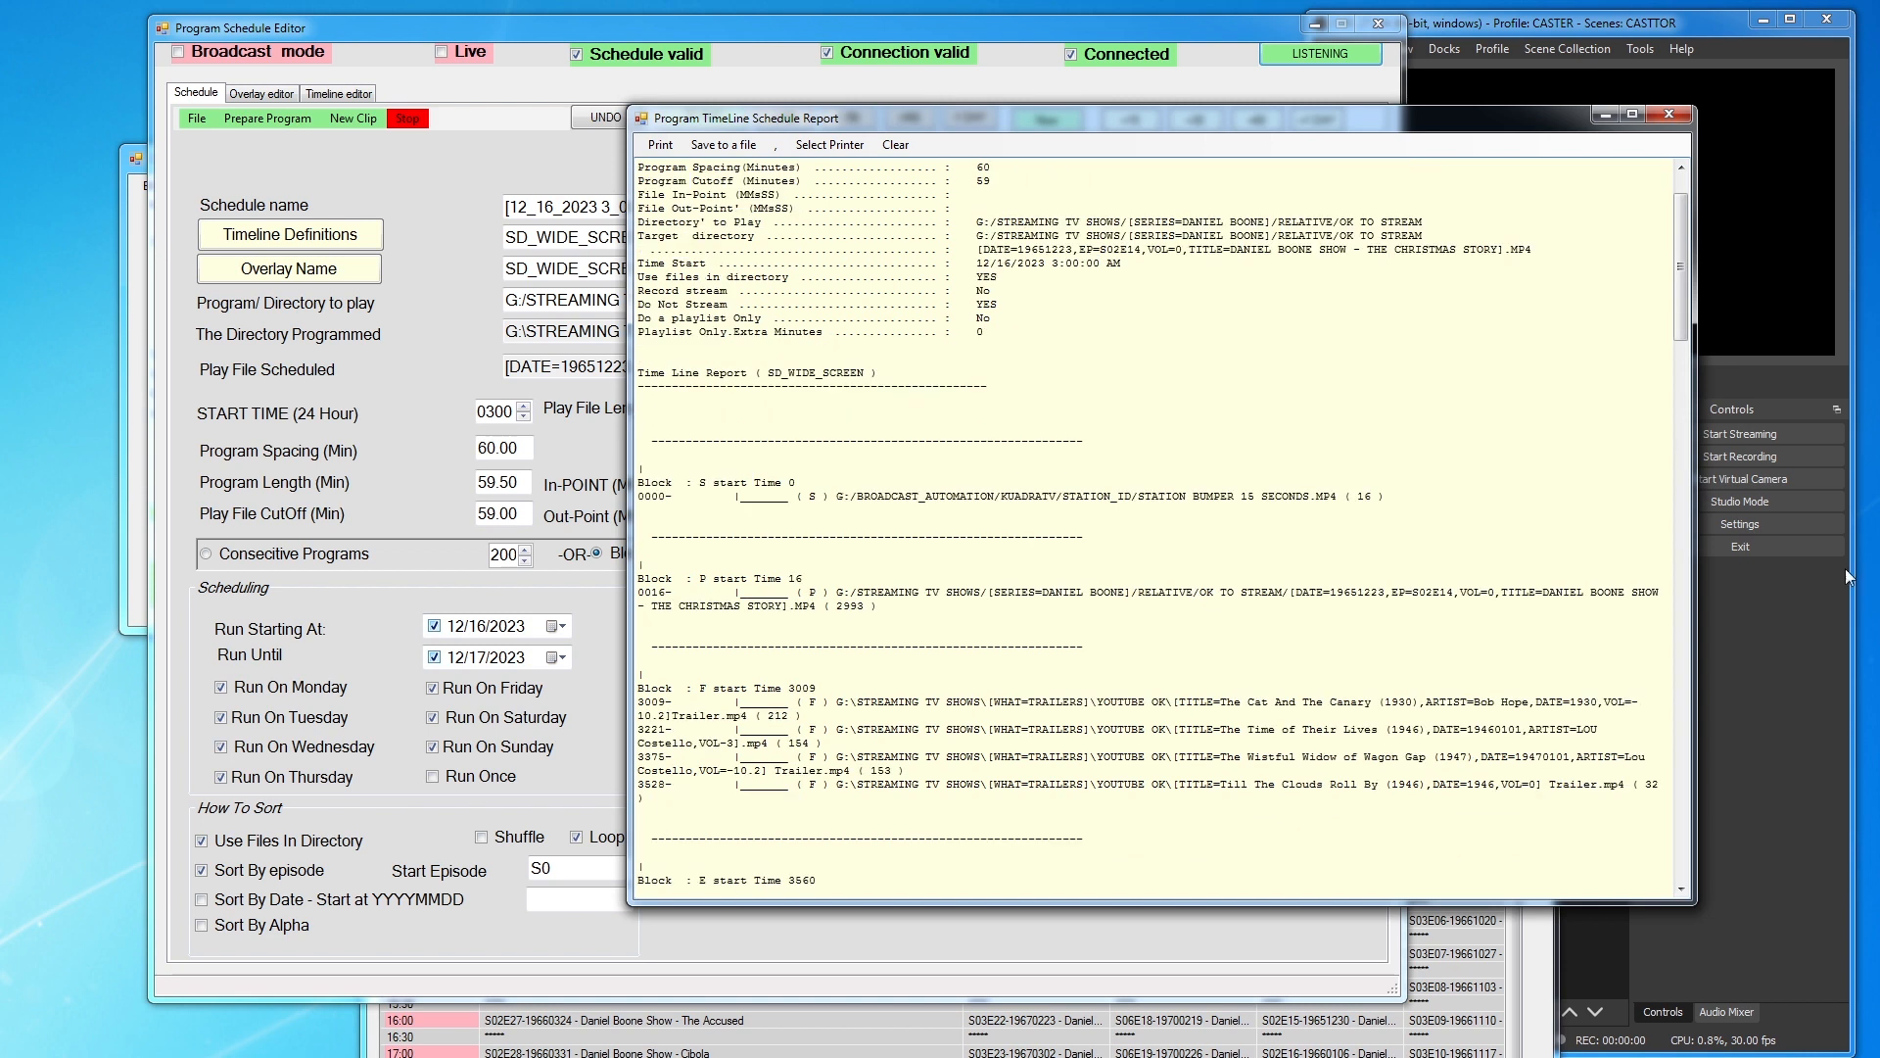
{"action": "left_click_drag", "start_coordinate": [1695, 563], "coordinate": [1847, 533]}
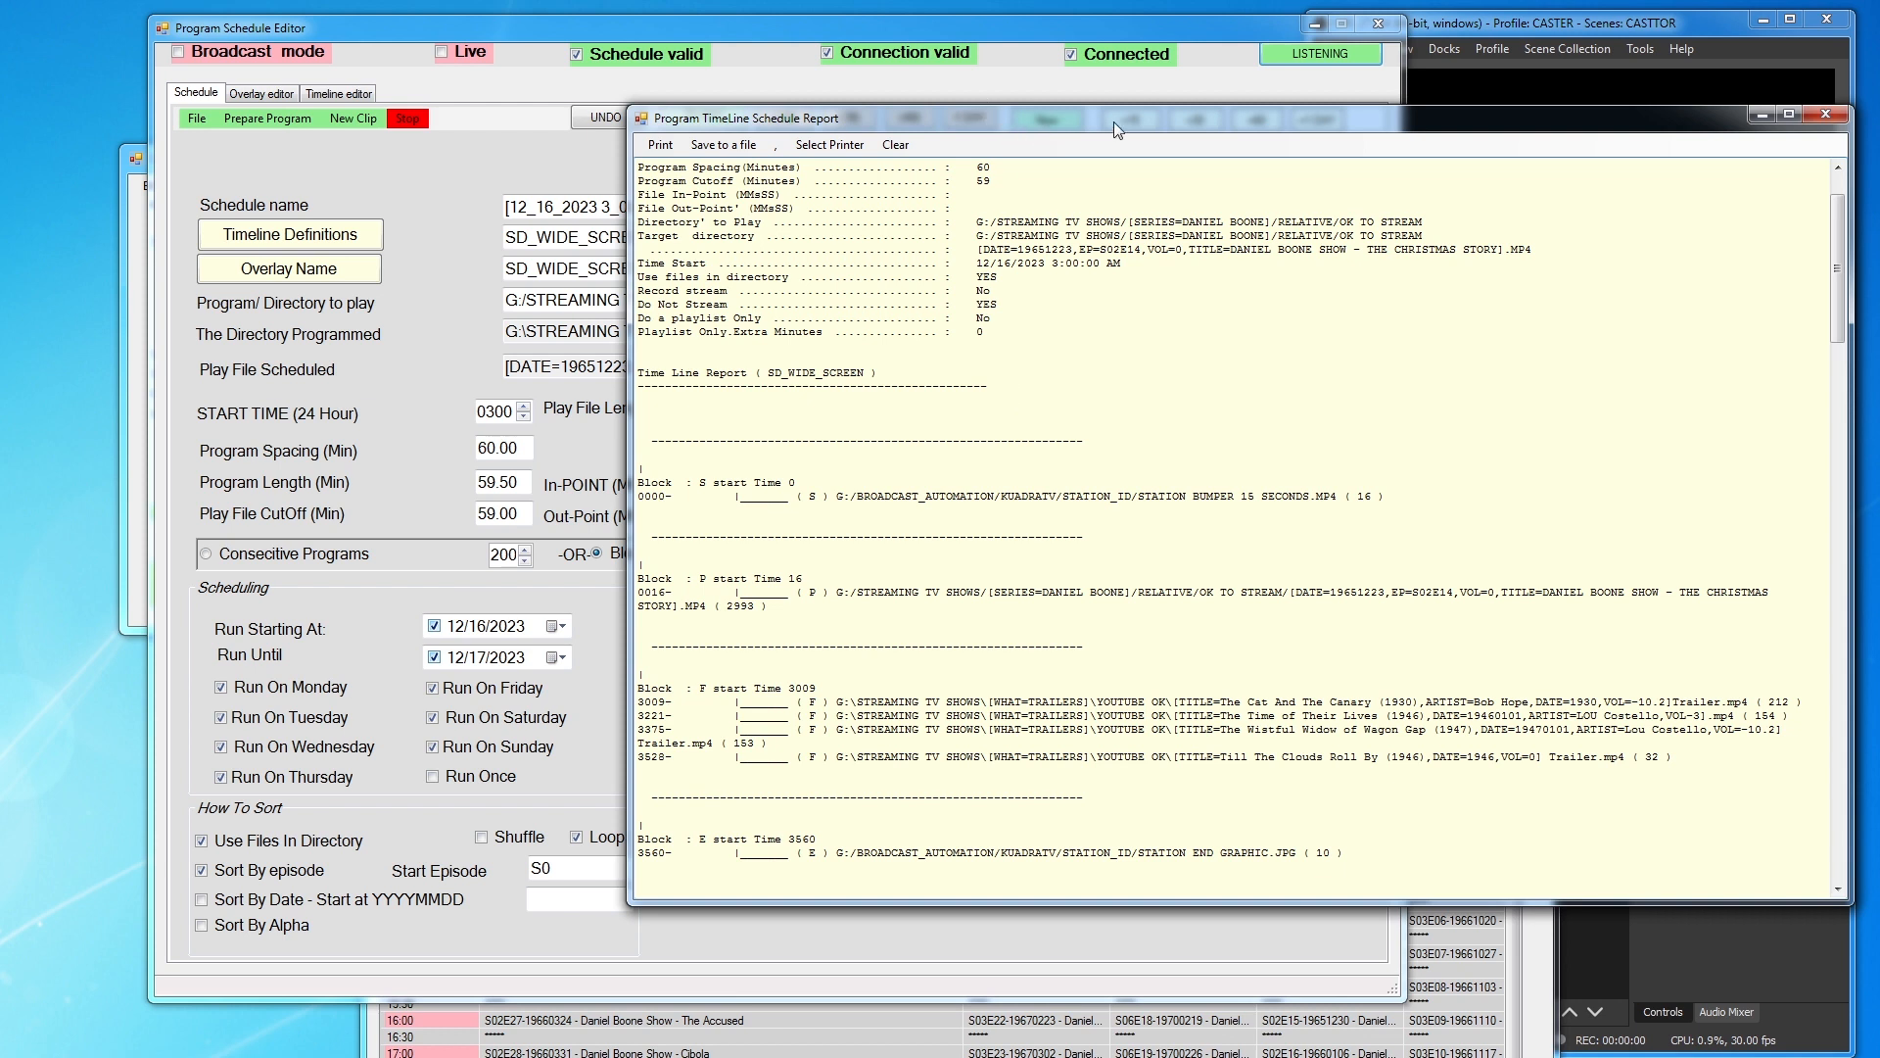
{"action": "left_click", "coordinate": [722, 147]}
{"action": "left_click", "coordinate": [963, 598]}
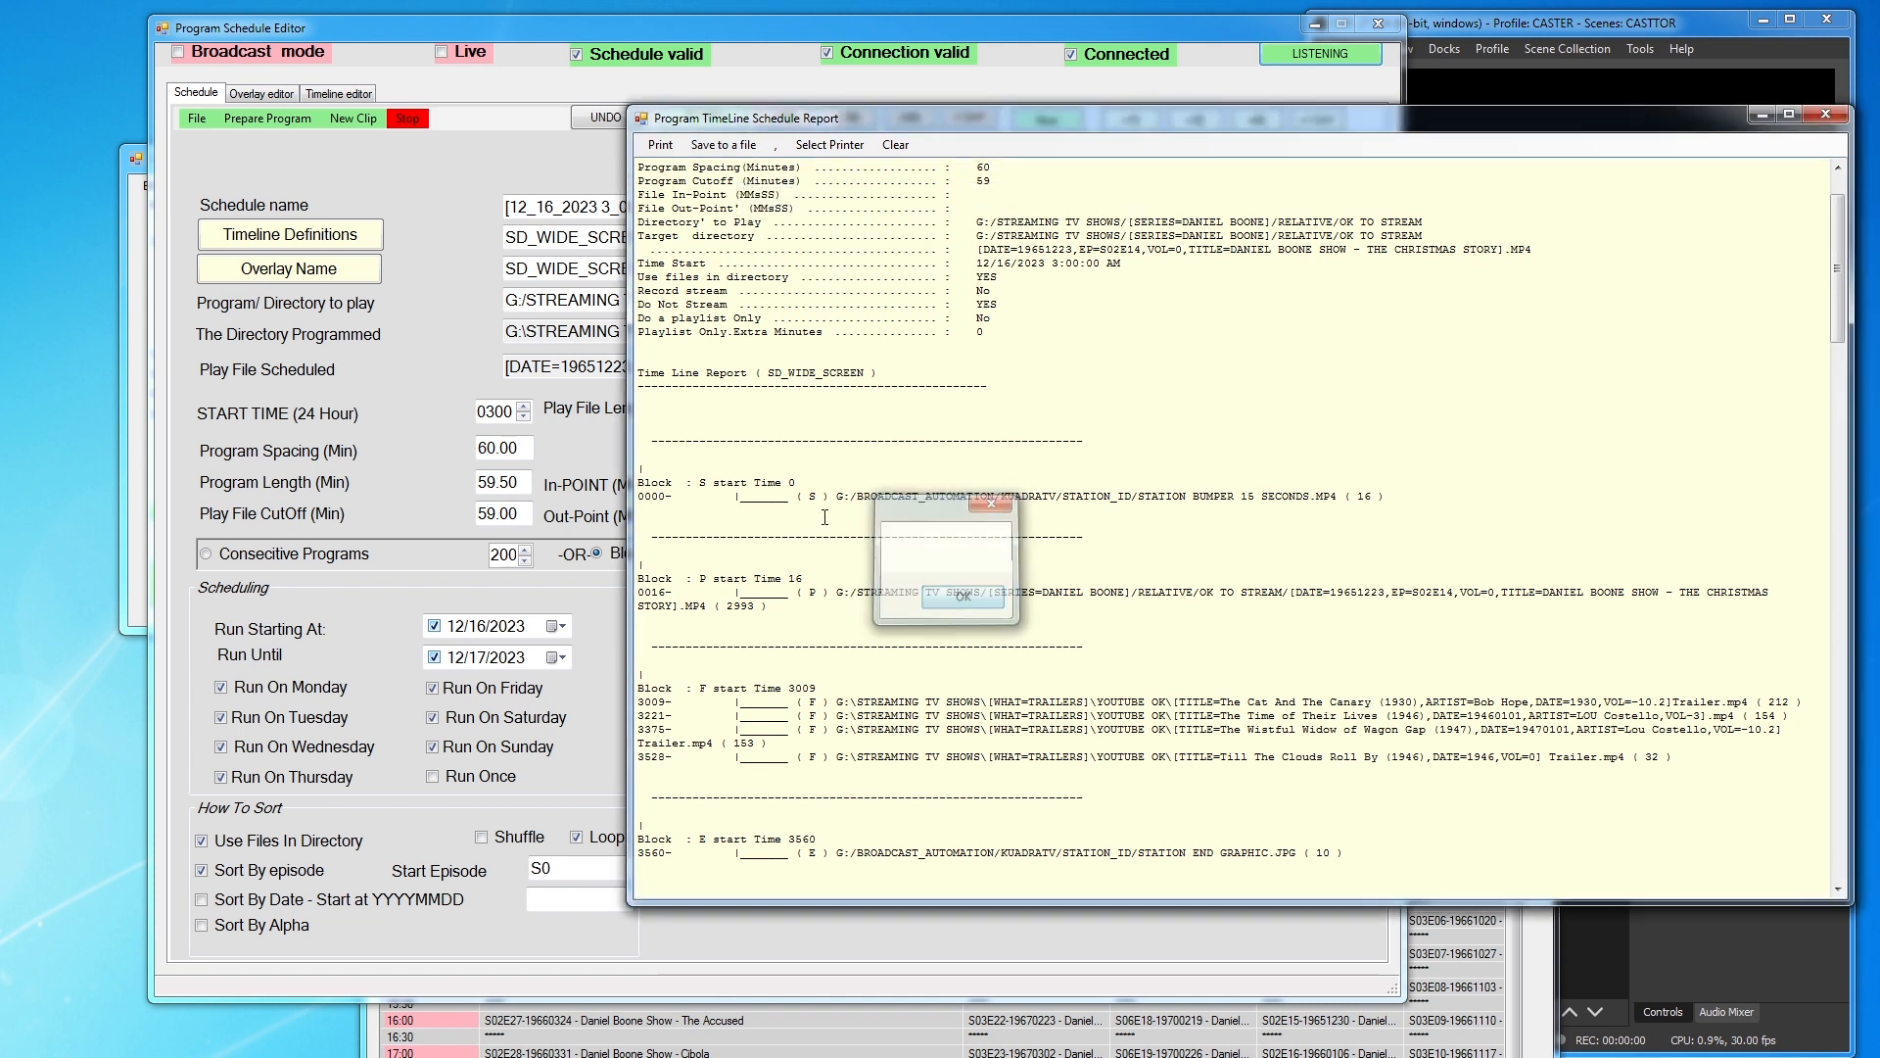
Return to the KUADRATV Reports folder, view the newly saved Daniel Boone report text file and close it
{"action": "left_click_drag", "start_coordinate": [1545, 126], "coordinate": [0, 137]}
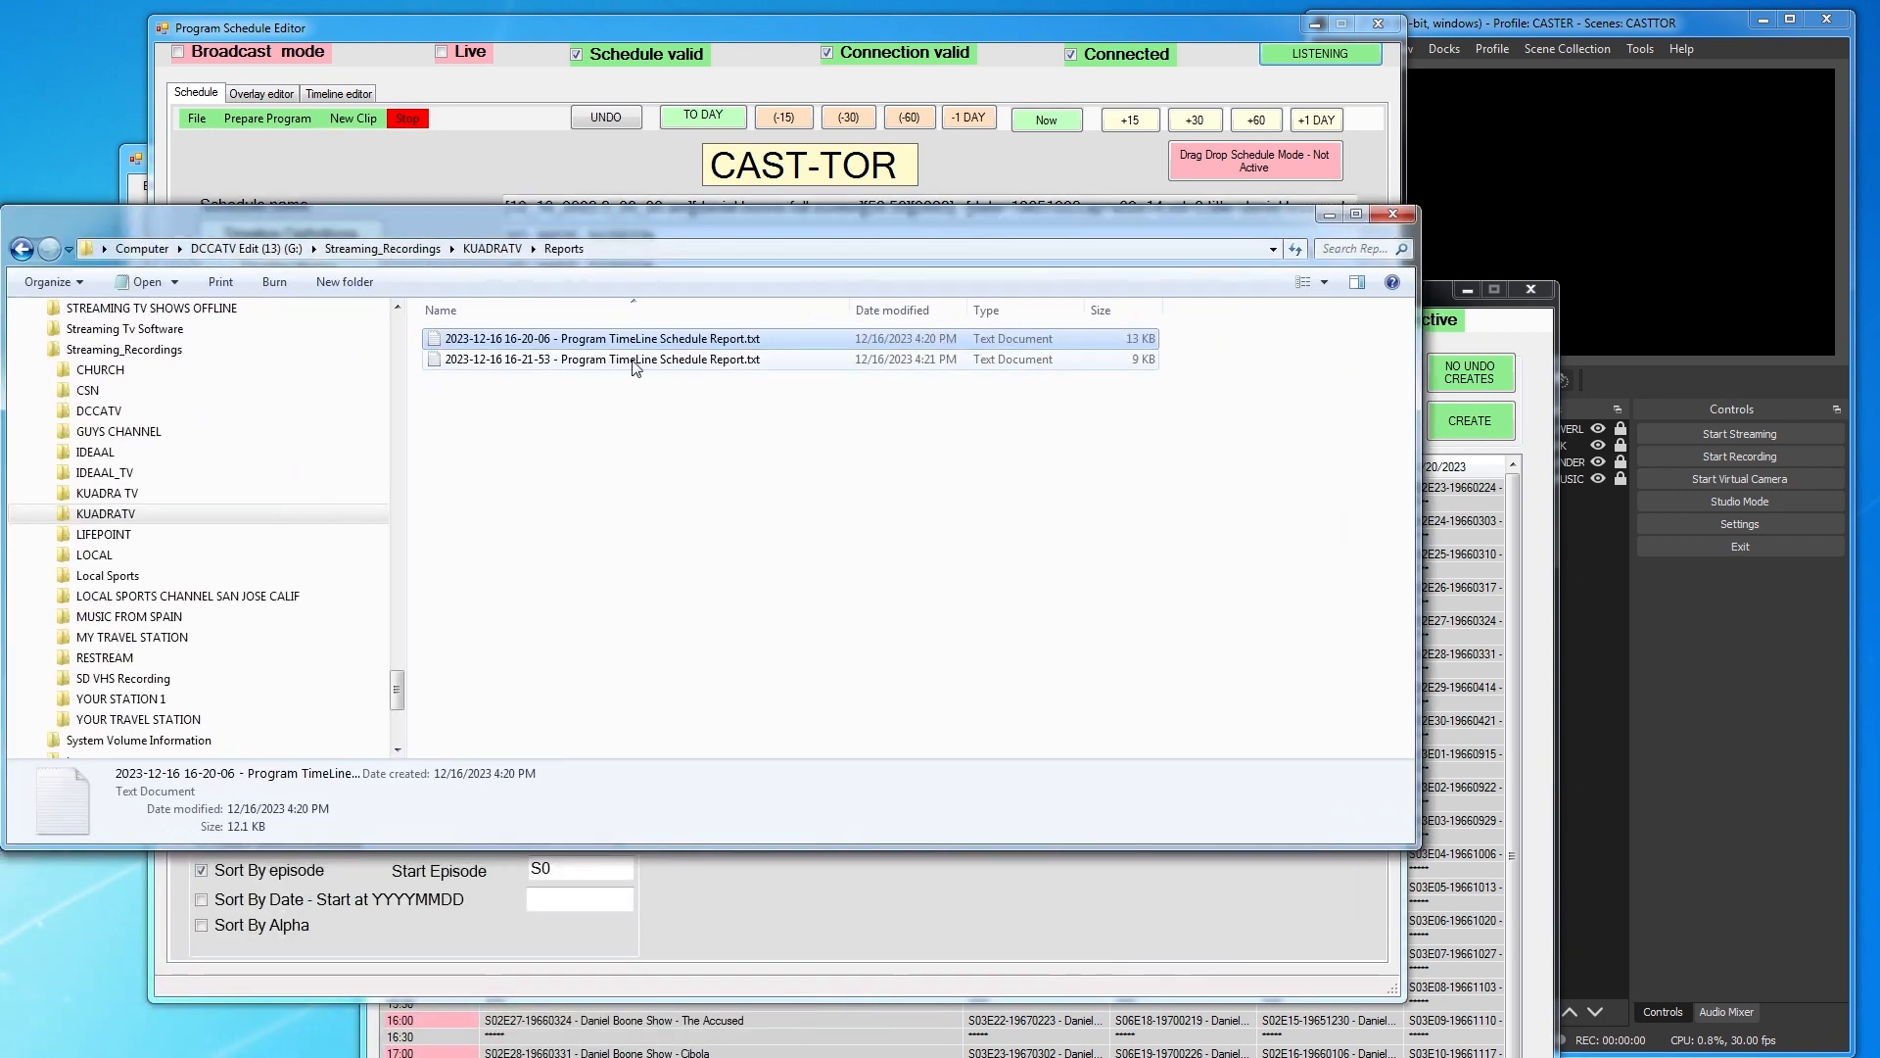
{"action": "double_click", "coordinate": [655, 359]}
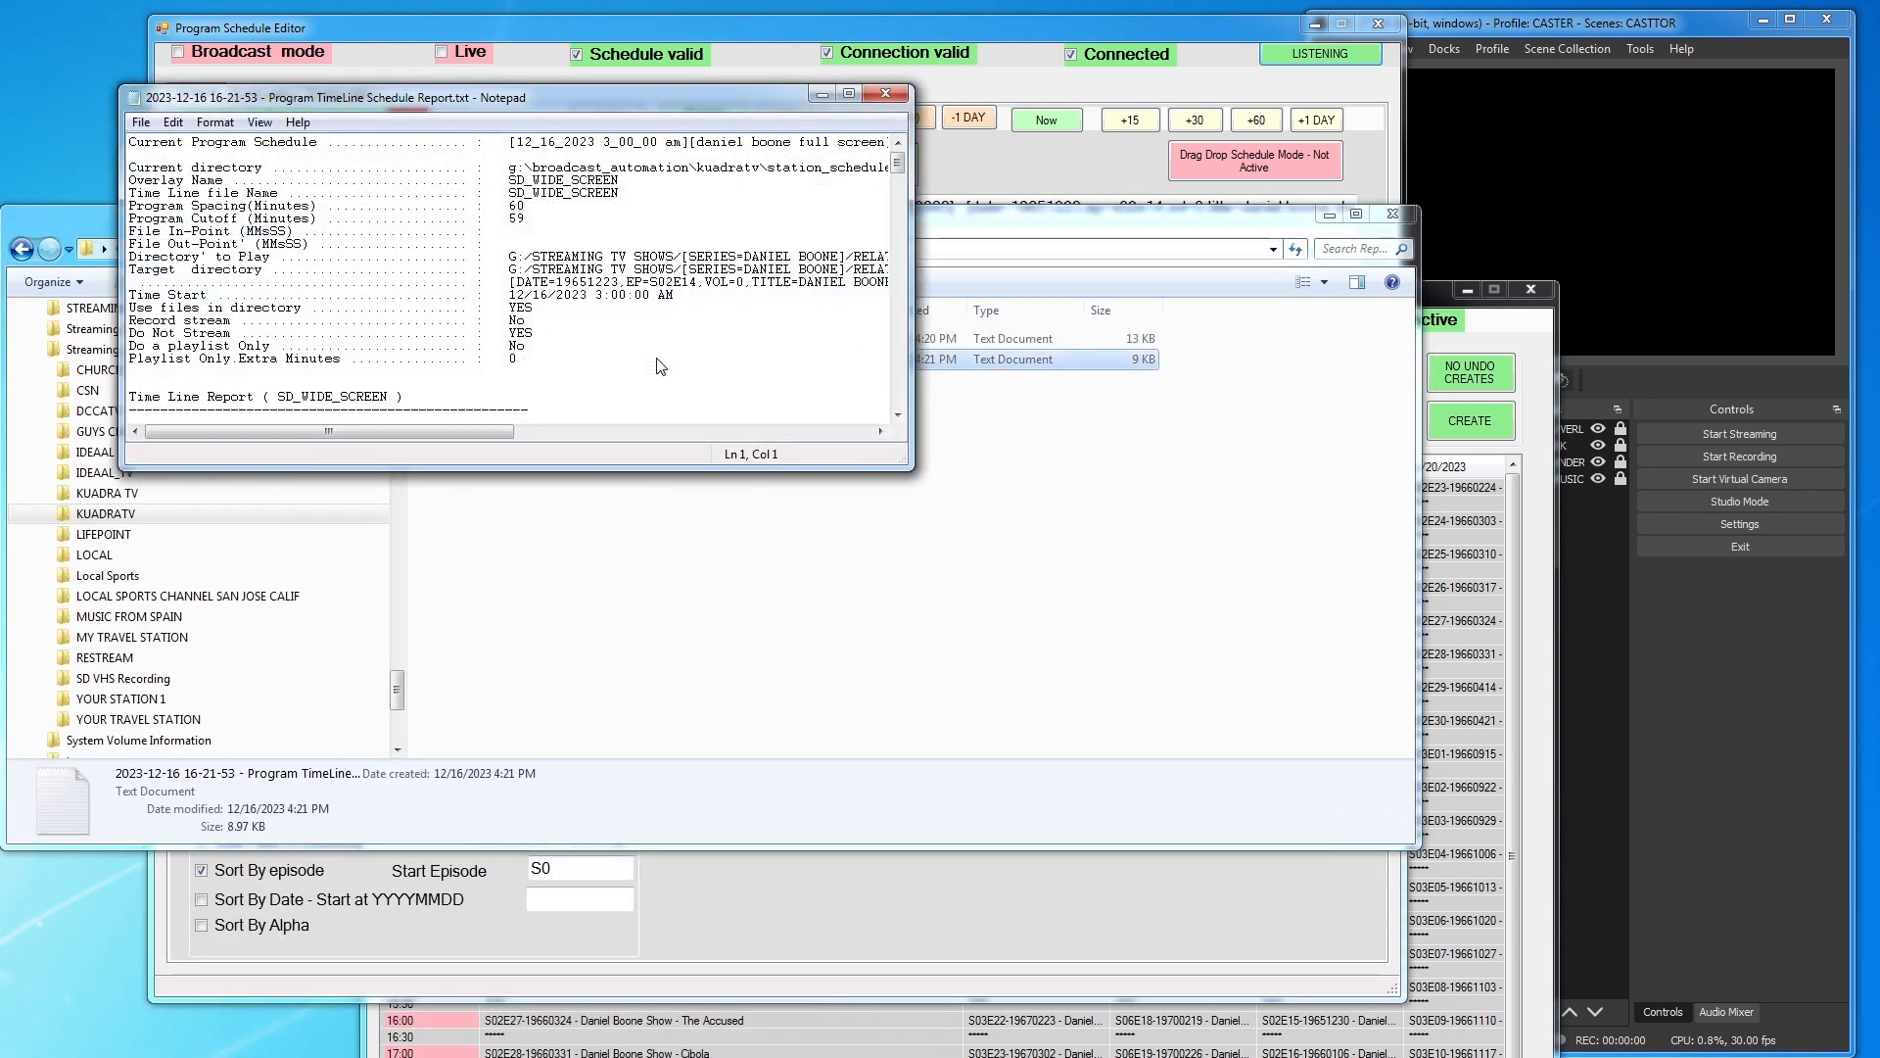
{"action": "left_click", "coordinate": [885, 93]}
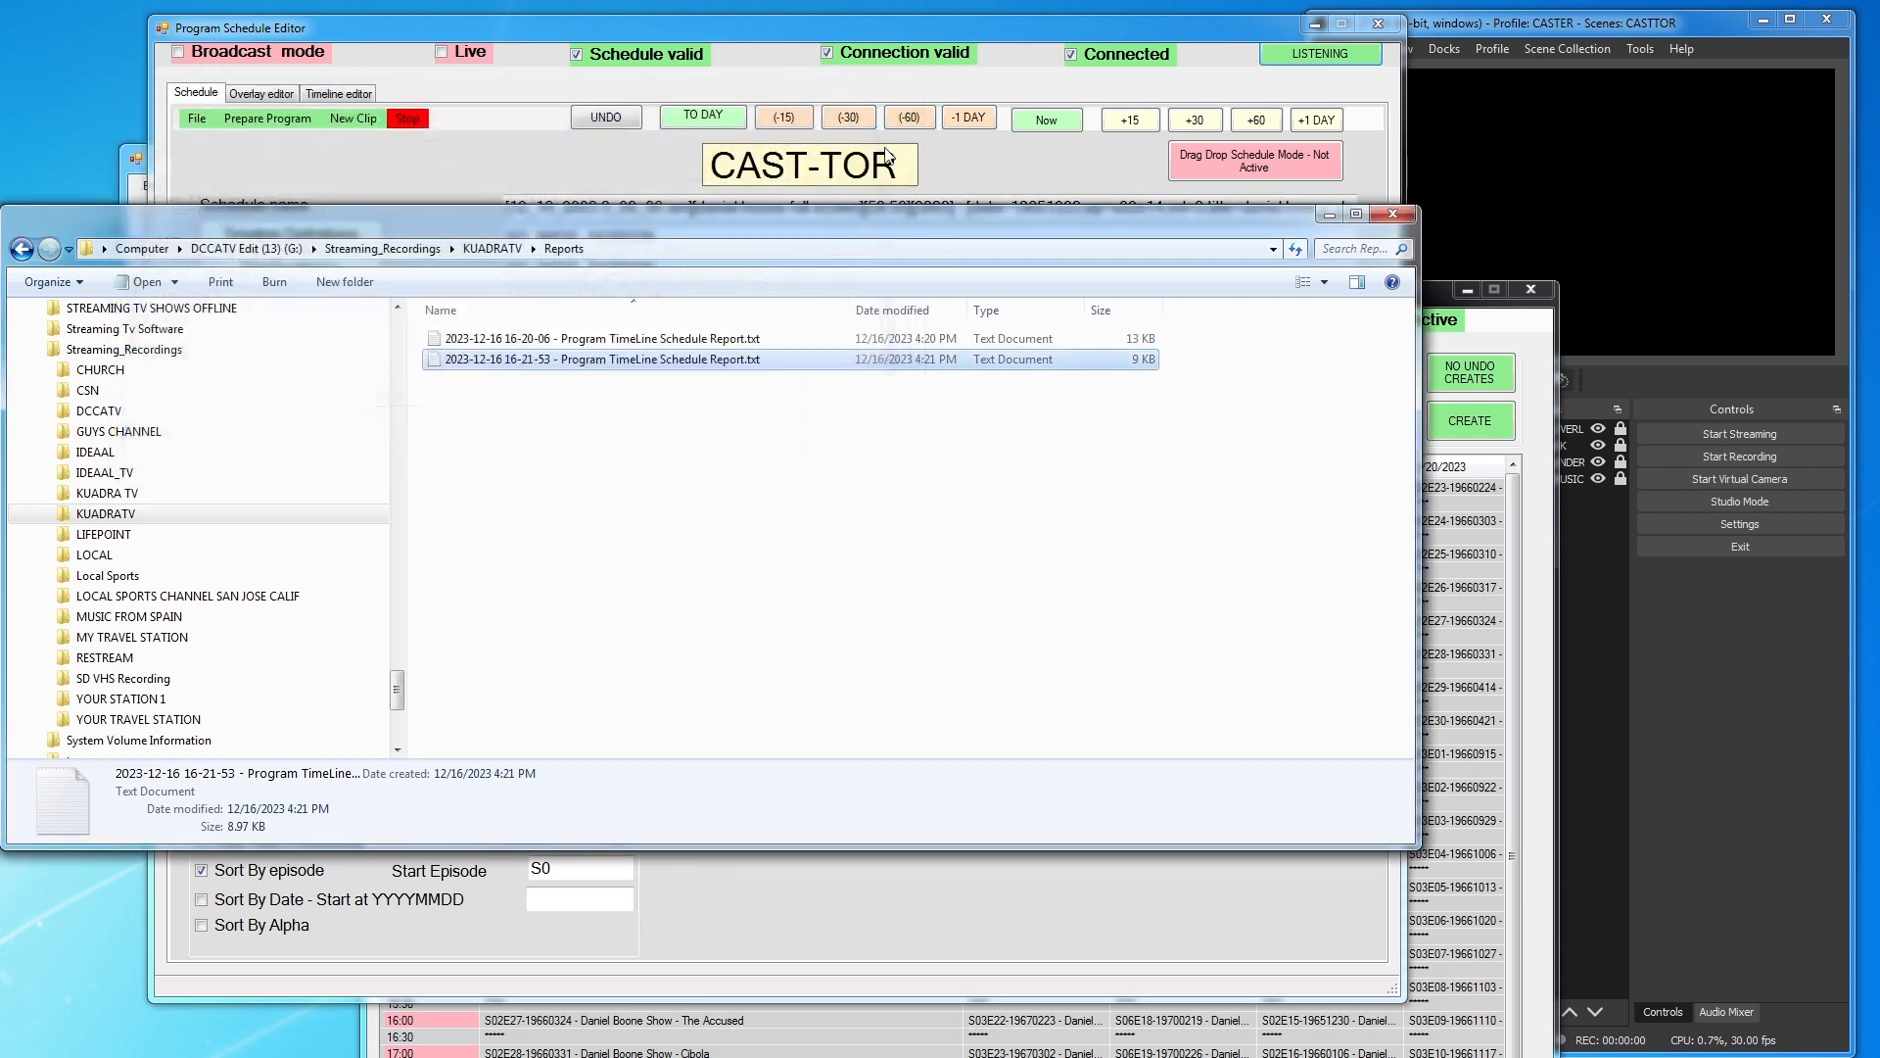
{"action": "left_click_drag", "start_coordinate": [913, 221], "coordinate": [1049, 378]}
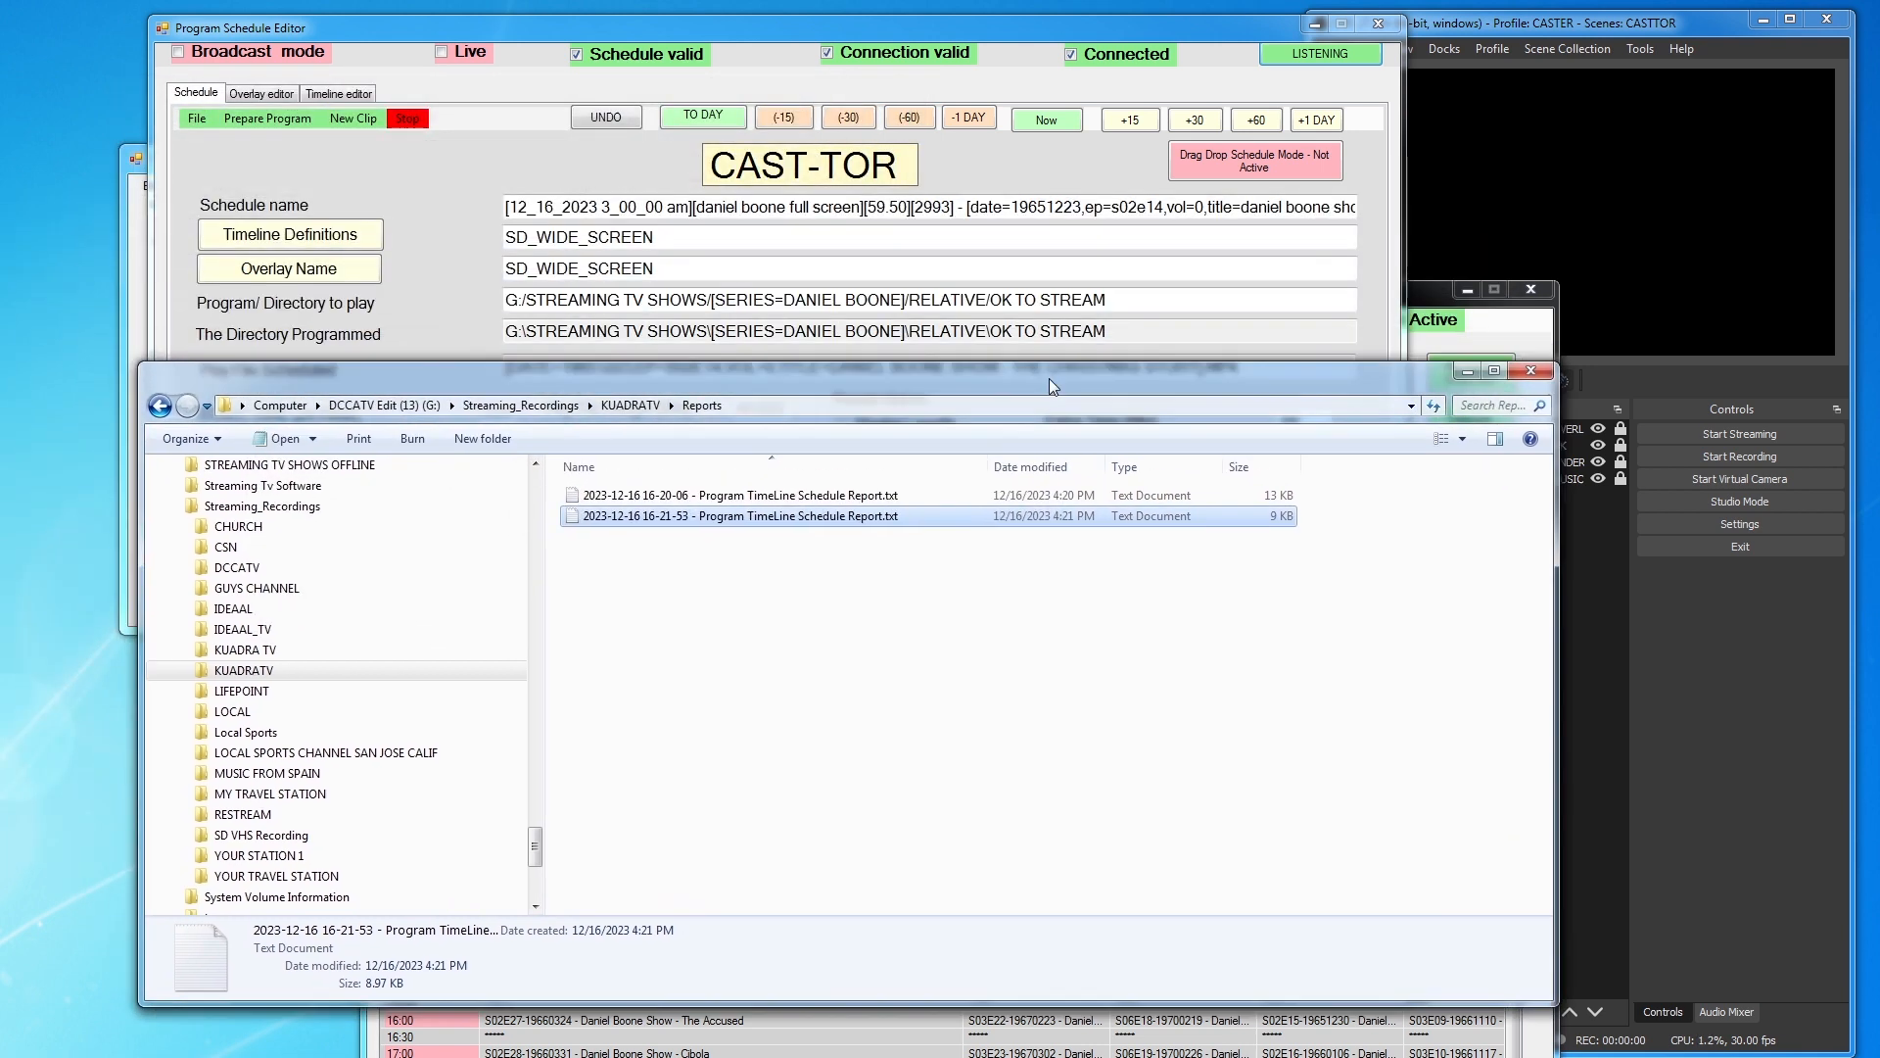